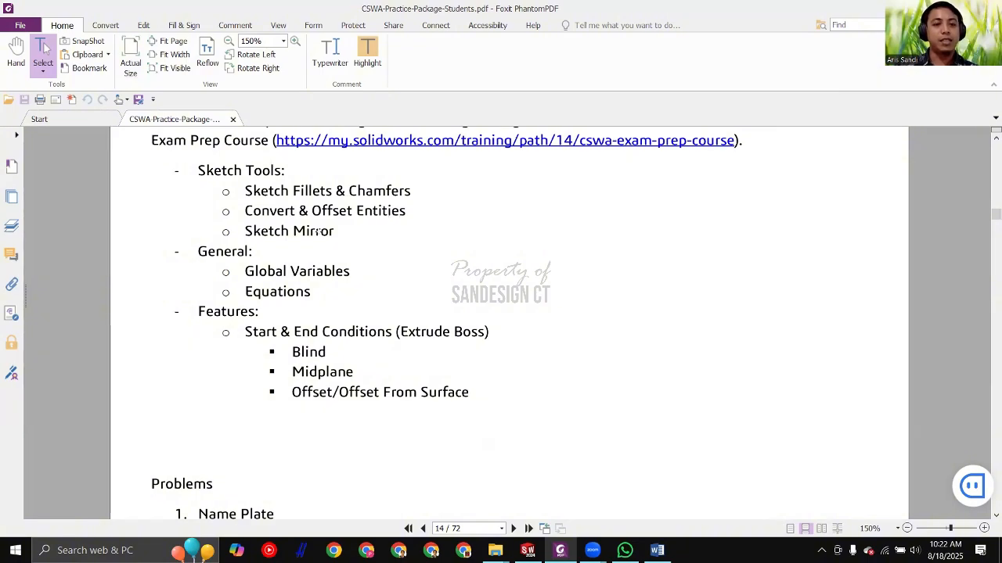
Step: Review the Section B topics on sketch tools, general, and features, along with the list of practice problems
{"action": "triple_click", "coordinate": [317, 231]}
{"action": "left_click", "coordinate": [246, 271]}
{"action": "mouse_move", "coordinate": [244, 270]}
{"action": "left_mouse_down"}
{"action": "mouse_move", "coordinate": [374, 280]}
{"action": "mouse_move", "coordinate": [280, 282]}
{"action": "mouse_move", "coordinate": [251, 256]}
{"action": "left_mouse_up"}
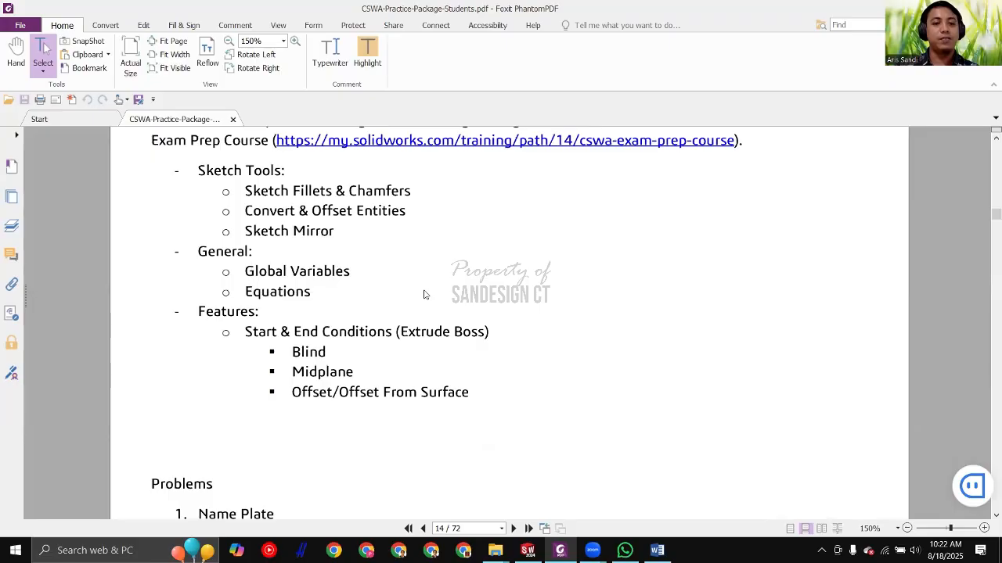
{"action": "scroll", "coordinate": [367, 297], "scroll_direction": "down", "scroll_amount": 1}
{"action": "scroll", "coordinate": [290, 270], "scroll_direction": "up", "scroll_amount": 3}
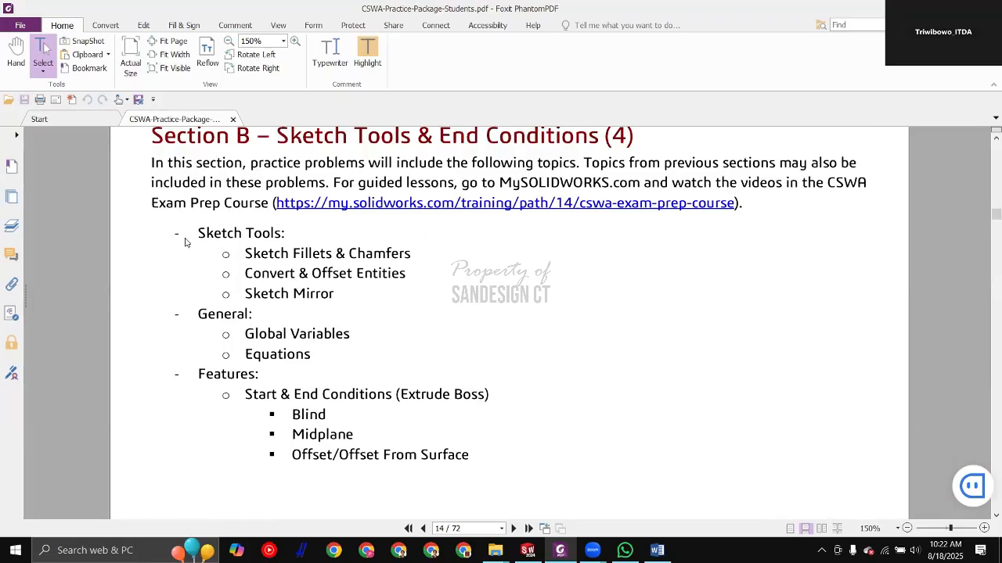
{"action": "mouse_move", "coordinate": [159, 228]}
{"action": "left_mouse_down"}
{"action": "mouse_move", "coordinate": [386, 304]}
{"action": "mouse_move", "coordinate": [557, 471]}
{"action": "mouse_move", "coordinate": [586, 481]}
{"action": "left_mouse_up"}
{"action": "scroll", "coordinate": [414, 388], "scroll_direction": "down", "scroll_amount": 1}
{"action": "mouse_move", "coordinate": [153, 164]}
{"action": "left_mouse_down"}
{"action": "mouse_move", "coordinate": [507, 311]}
{"action": "mouse_move", "coordinate": [400, 353]}
{"action": "left_mouse_up"}
{"action": "scroll", "coordinate": [400, 353], "scroll_direction": "down", "scroll_amount": 3}
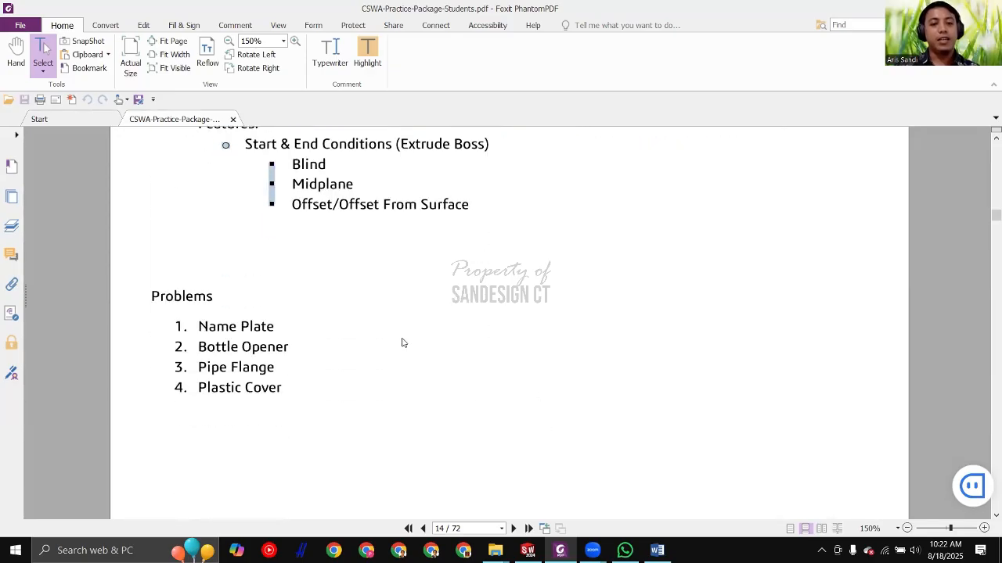
{"action": "scroll", "coordinate": [403, 341], "scroll_direction": "up", "scroll_amount": 1}
Step: Examine the Section B Problem 1 specification and plate drawing against the section's topic list
{"action": "scroll", "coordinate": [410, 333], "scroll_direction": "down", "scroll_amount": 15}
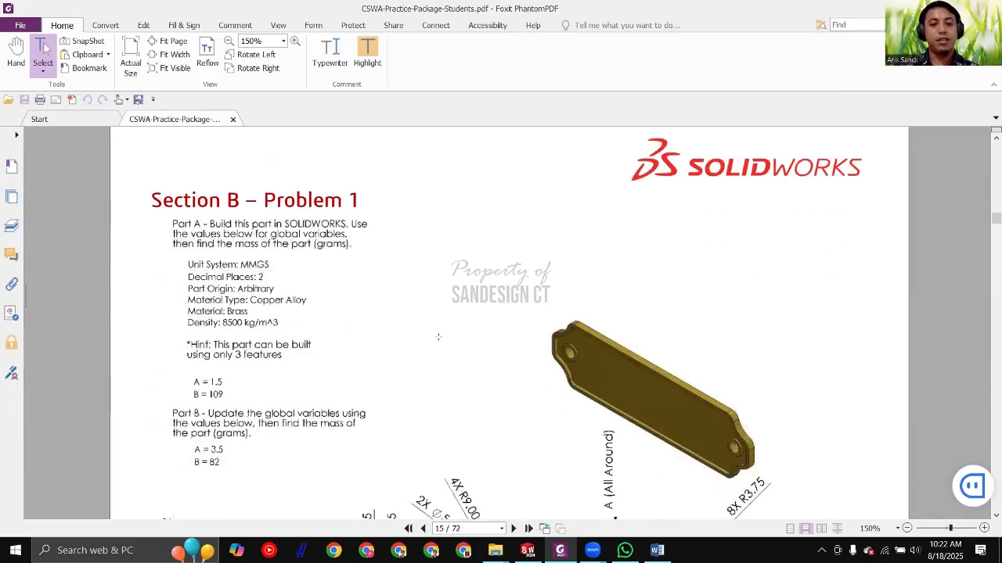
{"action": "scroll", "coordinate": [438, 337], "scroll_direction": "down", "scroll_amount": 5}
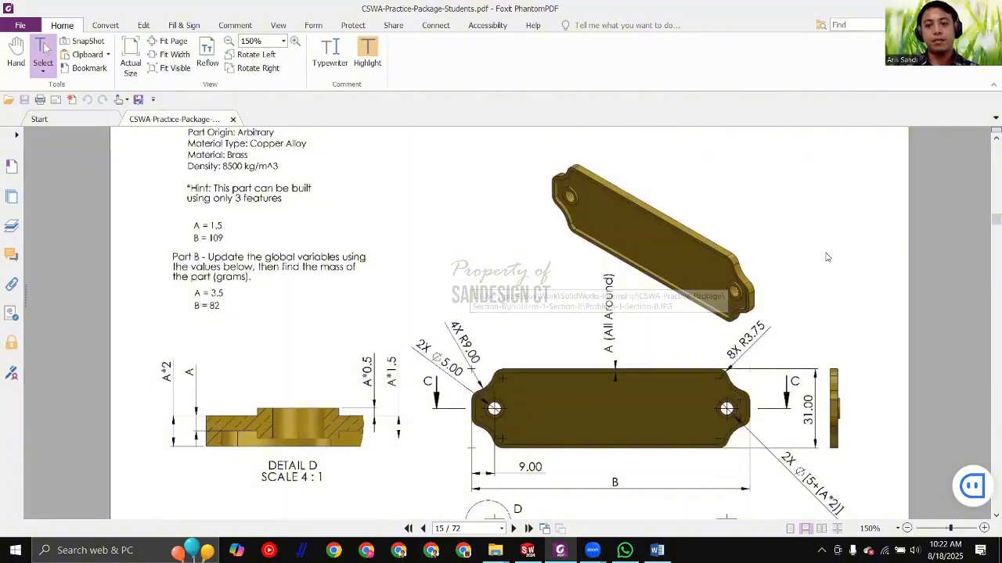
{"action": "scroll", "coordinate": [891, 275], "scroll_direction": "down", "scroll_amount": 1}
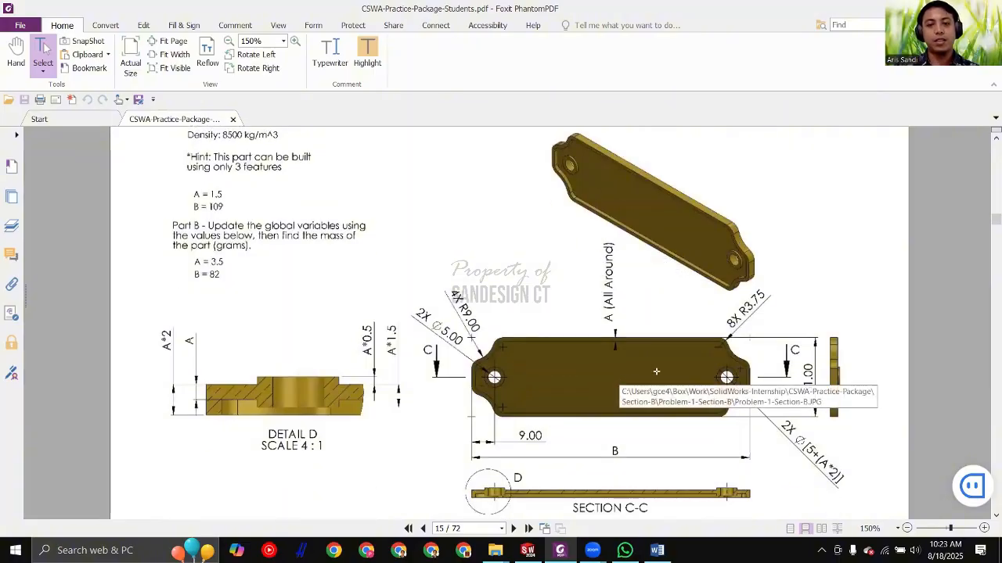
{"action": "scroll", "coordinate": [626, 382], "scroll_direction": "up", "scroll_amount": 6}
{"action": "scroll", "coordinate": [289, 278], "scroll_direction": "up", "scroll_amount": 20}
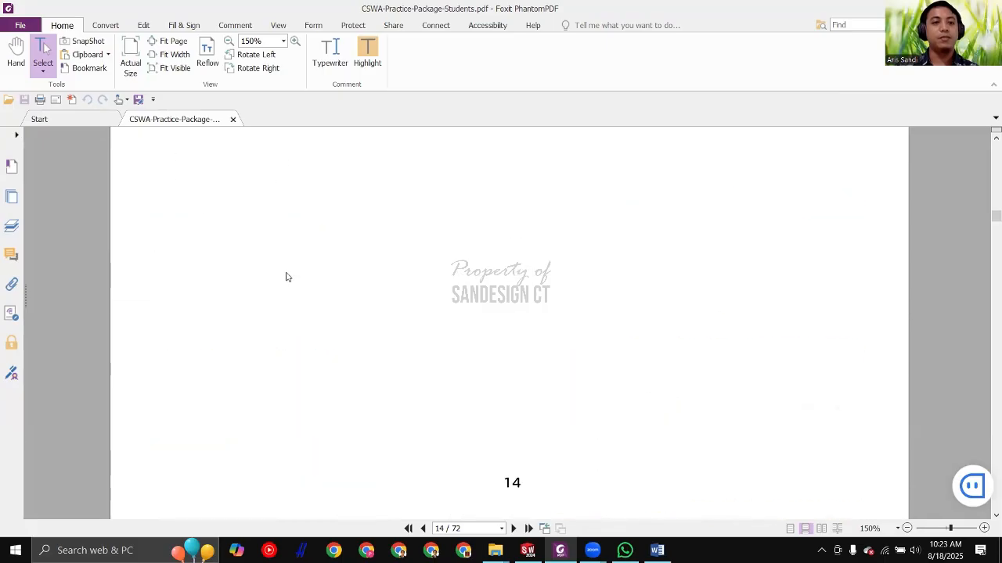
{"action": "scroll", "coordinate": [289, 229], "scroll_direction": "down", "scroll_amount": 2}
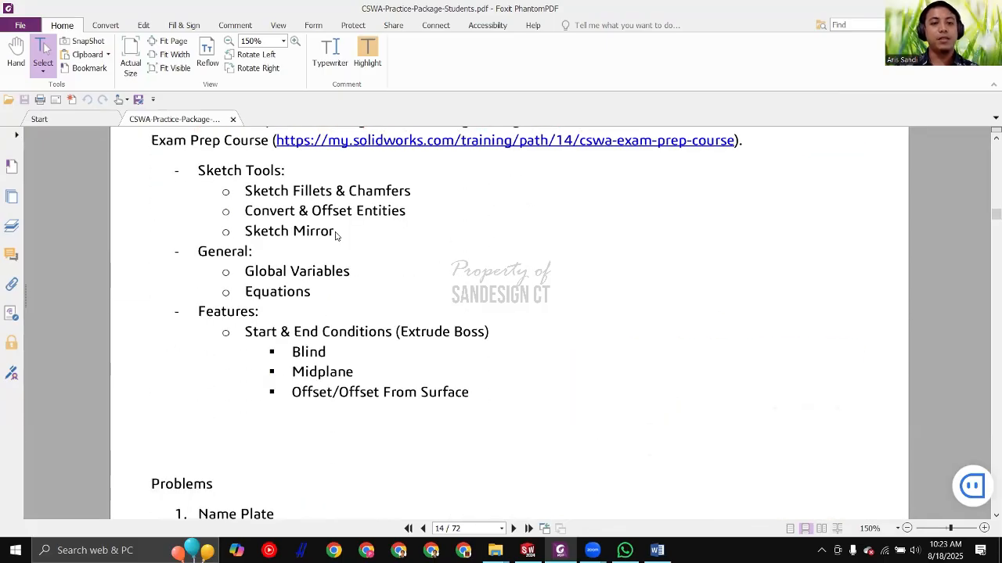
{"action": "scroll", "coordinate": [335, 235], "scroll_direction": "down", "scroll_amount": 1}
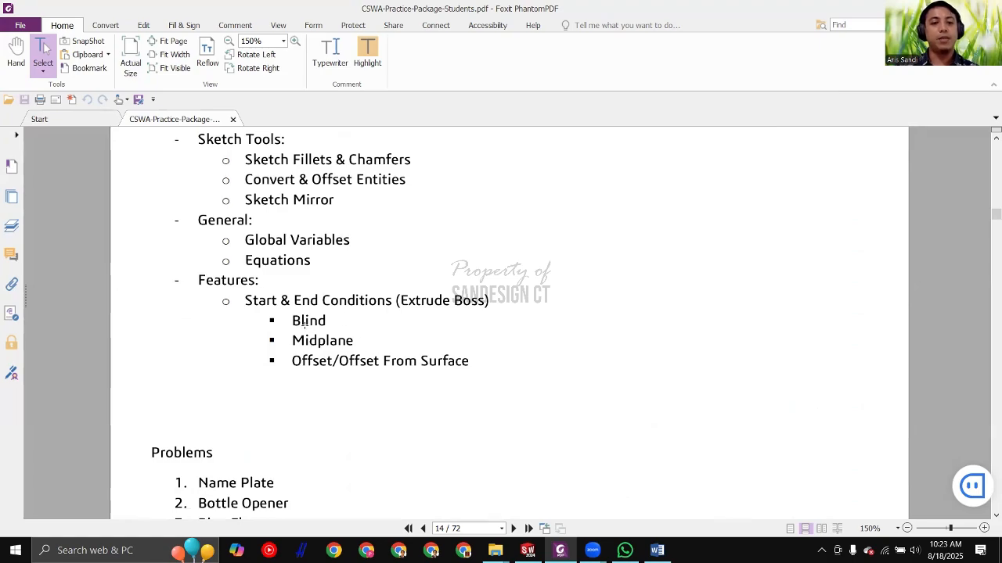
{"action": "scroll", "coordinate": [204, 212], "scroll_direction": "up", "scroll_amount": 2}
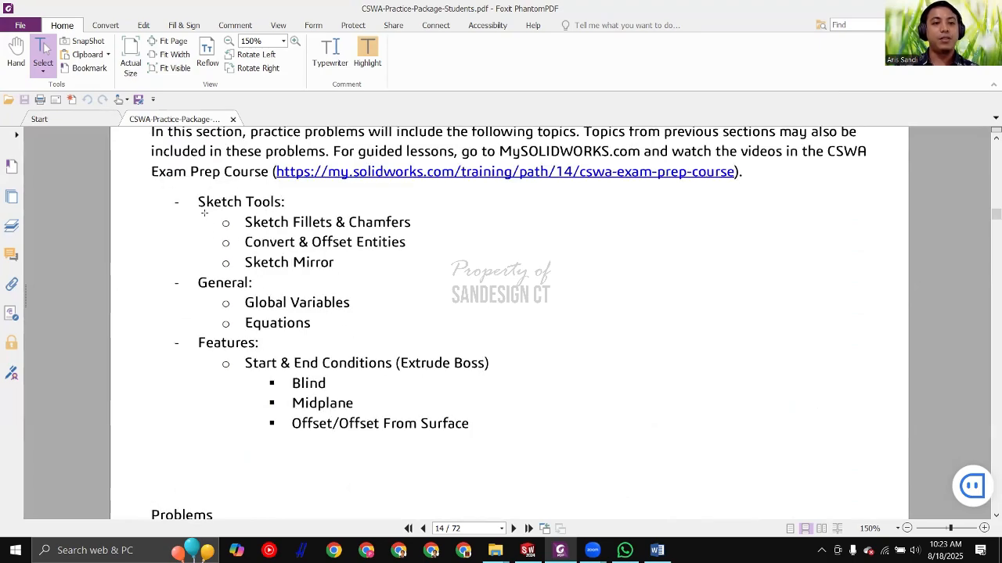
{"action": "mouse_move", "coordinate": [153, 195]}
{"action": "left_mouse_down"}
{"action": "mouse_move", "coordinate": [527, 398]}
{"action": "mouse_move", "coordinate": [561, 470]}
{"action": "mouse_move", "coordinate": [622, 465]}
{"action": "mouse_move", "coordinate": [555, 445]}
{"action": "mouse_move", "coordinate": [580, 428]}
{"action": "left_mouse_up"}
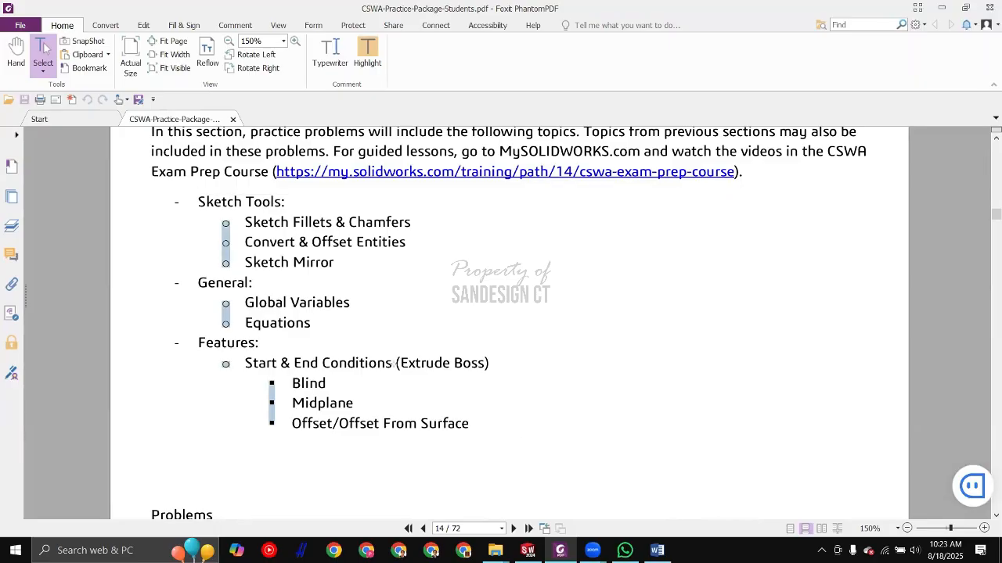
{"action": "left_click", "coordinate": [365, 358]}
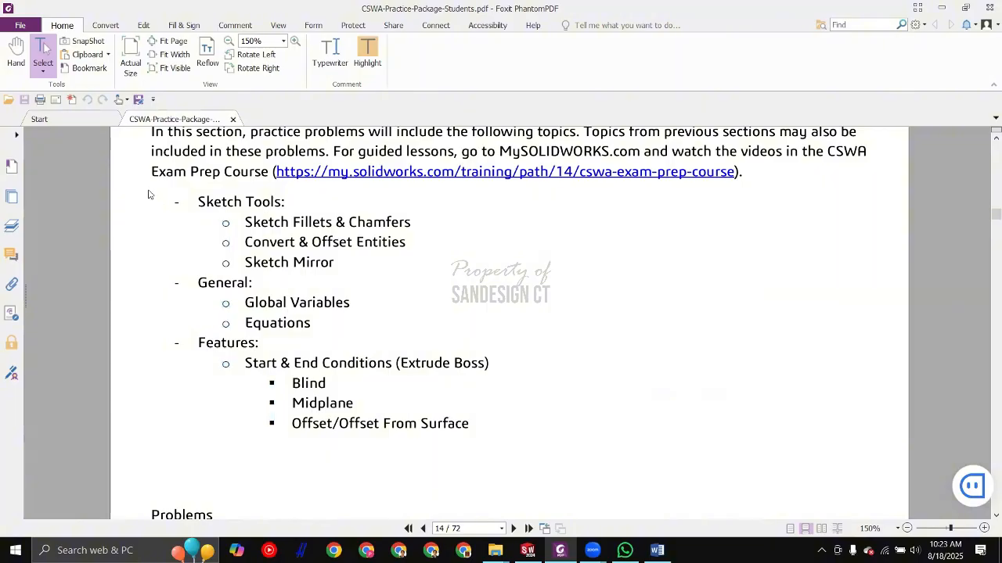
{"action": "left_click_drag", "start_coordinate": [149, 191], "coordinate": [590, 457]}
{"action": "scroll", "coordinate": [567, 406], "scroll_direction": "down", "scroll_amount": 1}
{"action": "scroll", "coordinate": [568, 406], "scroll_direction": "down", "scroll_amount": 10}
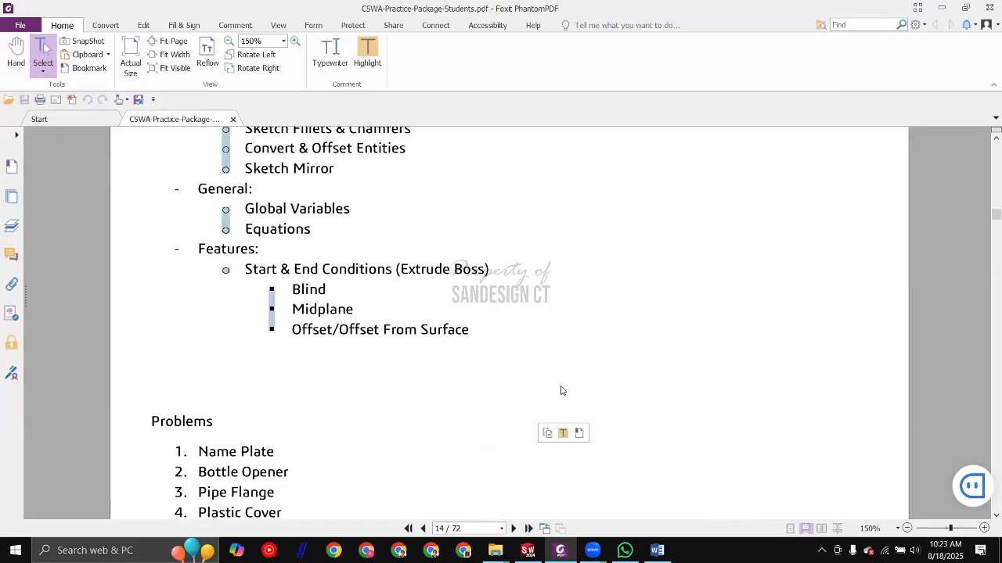
{"action": "scroll", "coordinate": [692, 406], "scroll_direction": "down", "scroll_amount": 1}
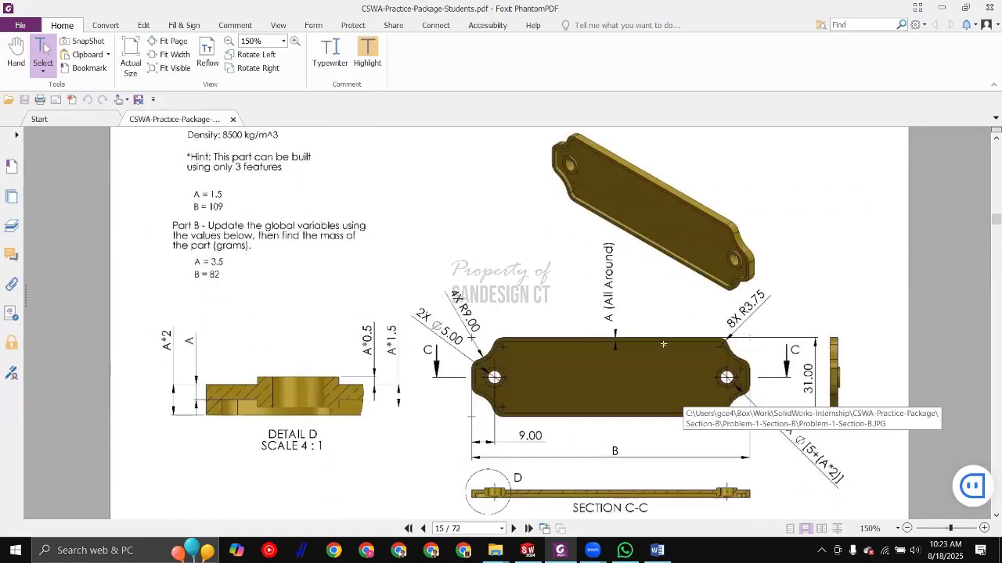
{"action": "scroll", "coordinate": [757, 395], "scroll_direction": "down", "scroll_amount": 1}
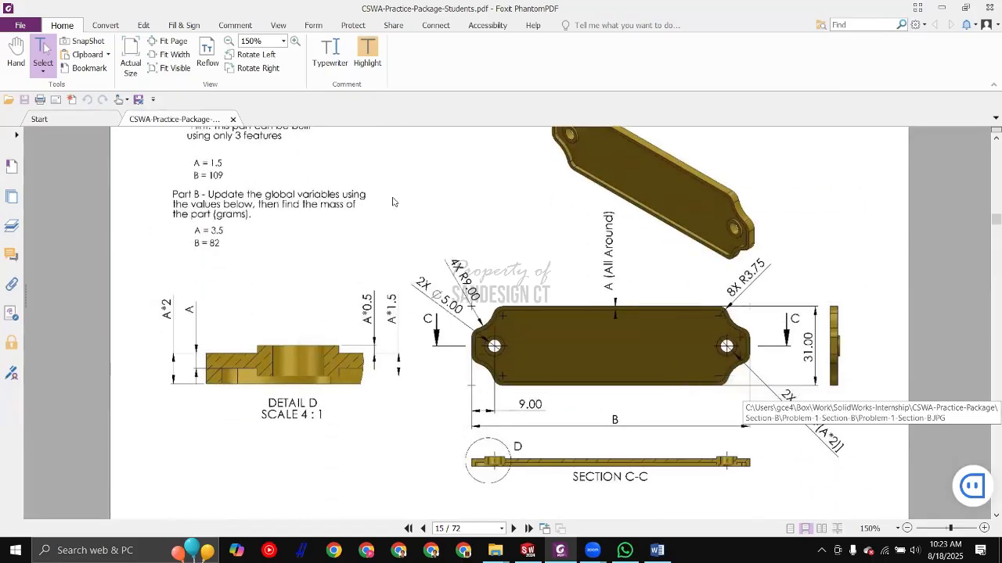
Step: Switch to SOLIDWORKS and create a new part document
{"action": "key", "text": "alt+Tab"}
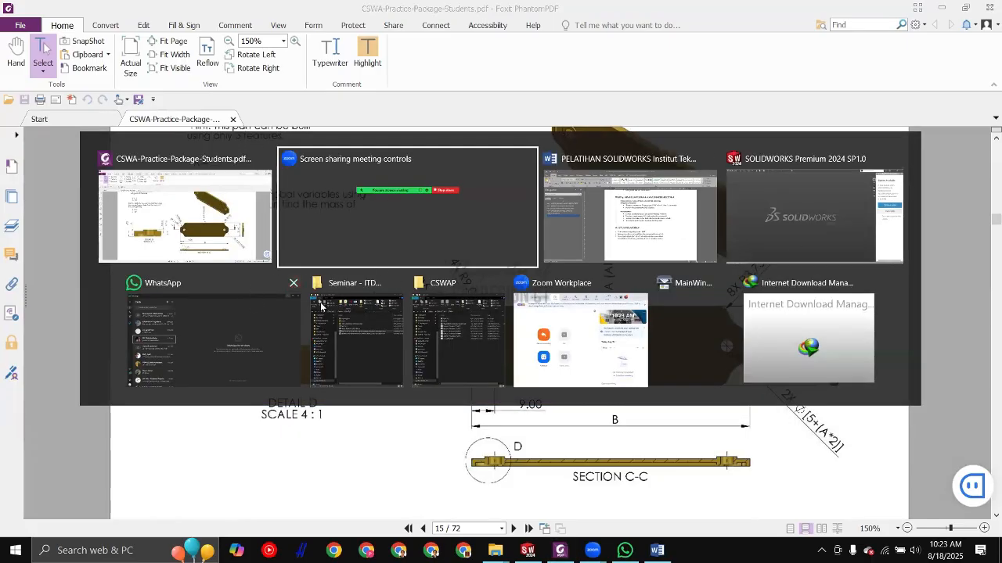
{"action": "left_click", "coordinate": [790, 215]}
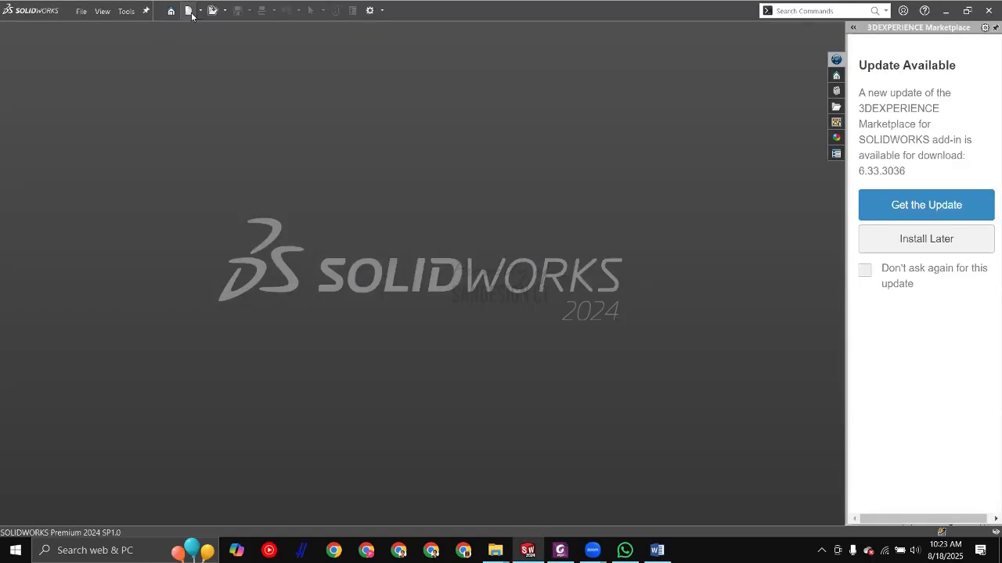
{"action": "left_click", "coordinate": [191, 14]}
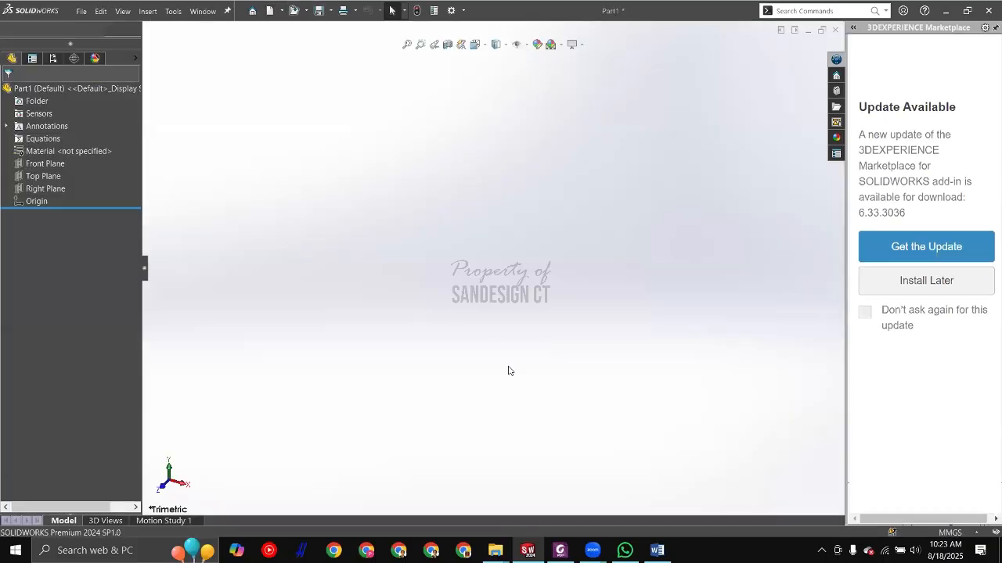
Step: Read the Problem 1 specifications in the PDF and check the new SOLIDWORKS part's unit system against them
{"action": "key", "text": "alt+Tab"}
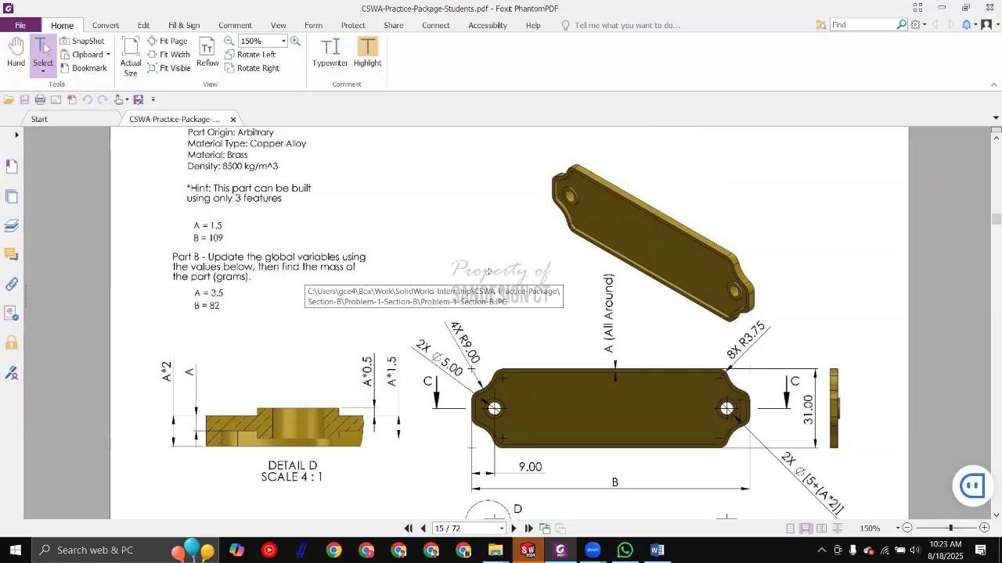
{"action": "scroll", "coordinate": [198, 251], "scroll_direction": "up", "scroll_amount": 1}
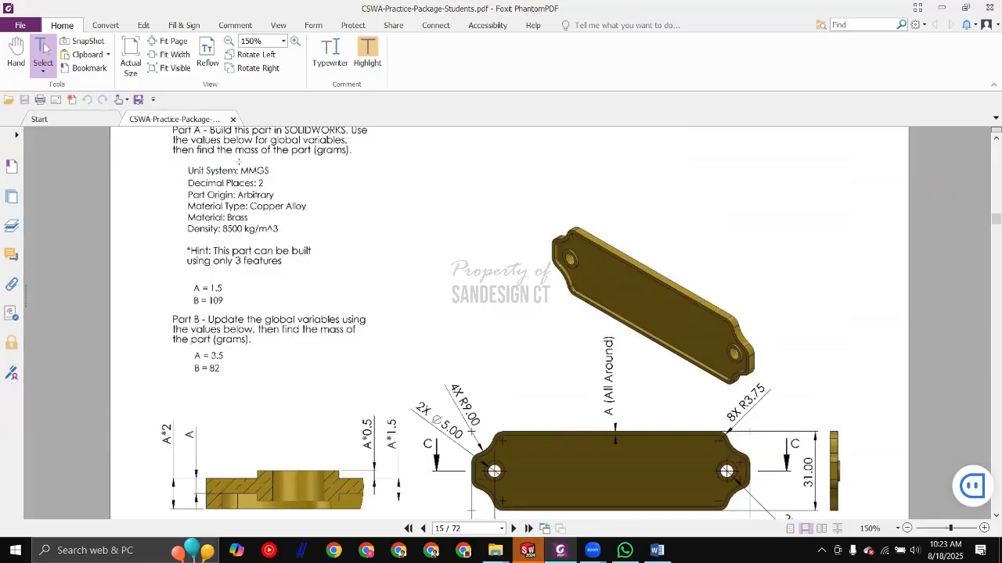
{"action": "scroll", "coordinate": [187, 190], "scroll_direction": "up", "scroll_amount": 2, "text": "ctrl"}
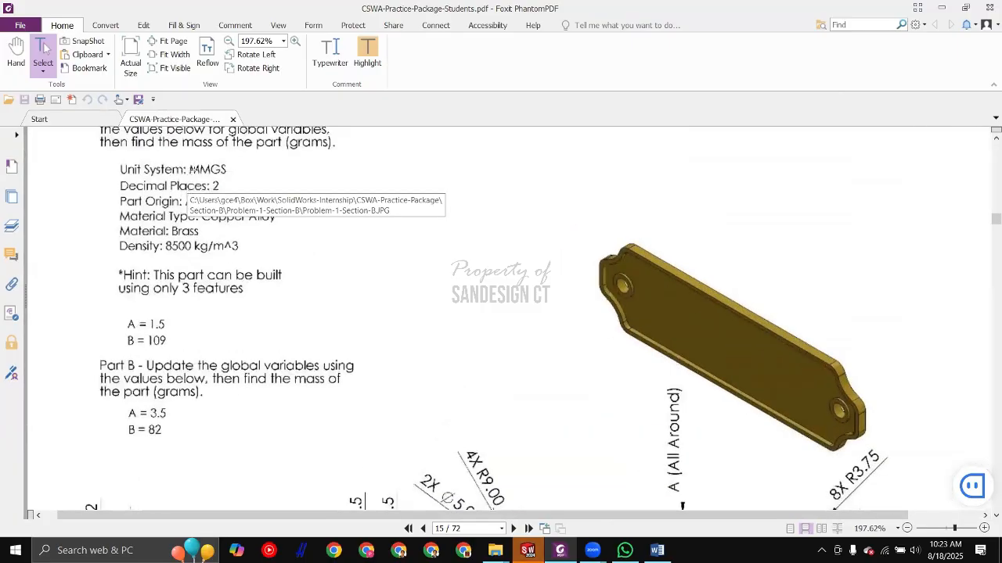
{"action": "scroll", "coordinate": [235, 183], "scroll_direction": "down", "scroll_amount": 1}
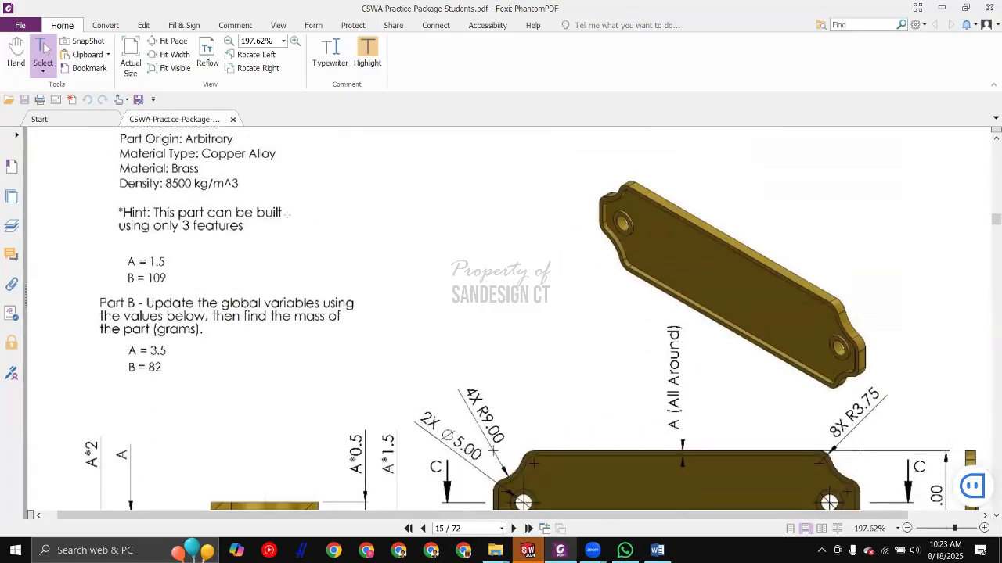
{"action": "left_click", "coordinate": [529, 550]}
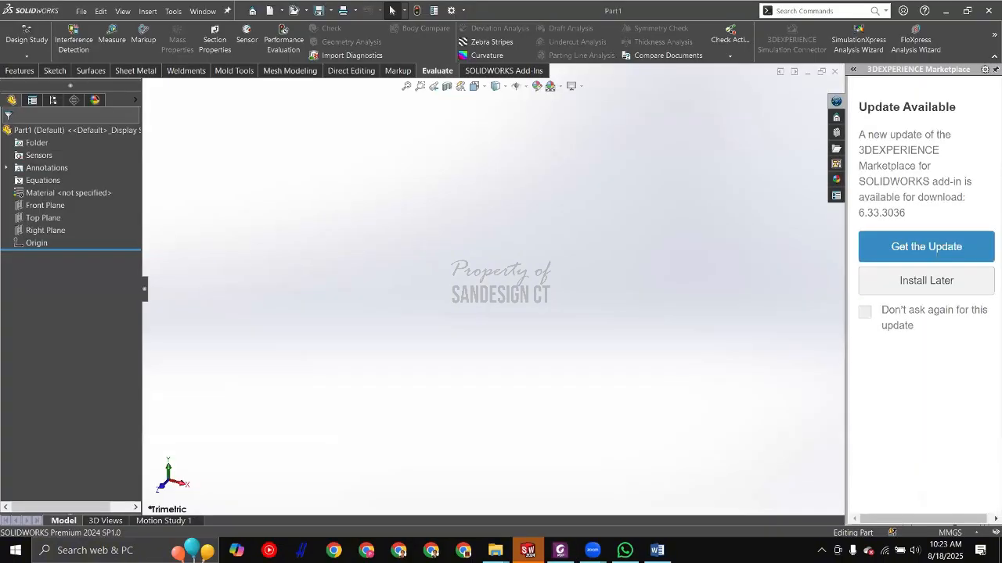
{"action": "left_click", "coordinate": [936, 534]}
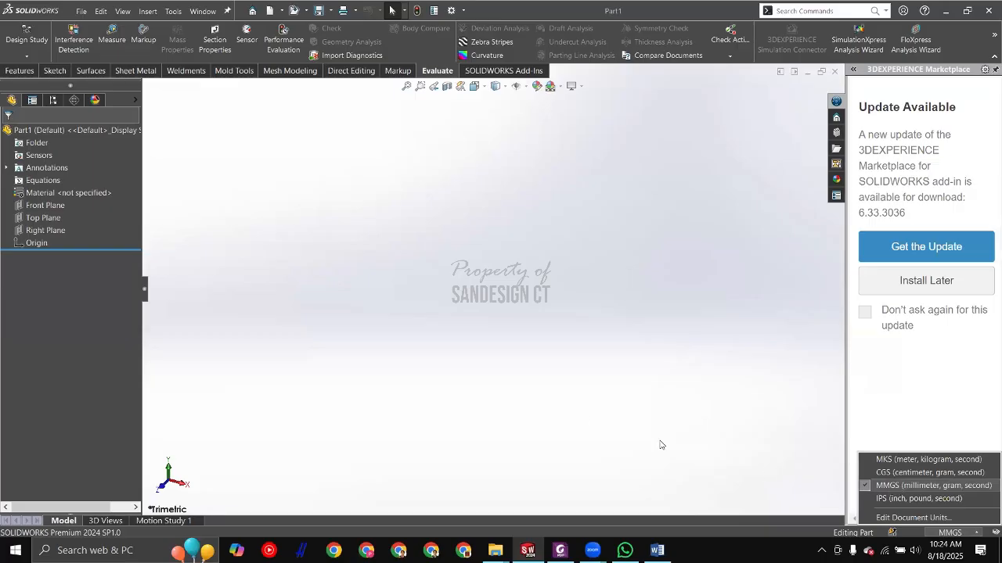
{"action": "left_click", "coordinate": [566, 405]}
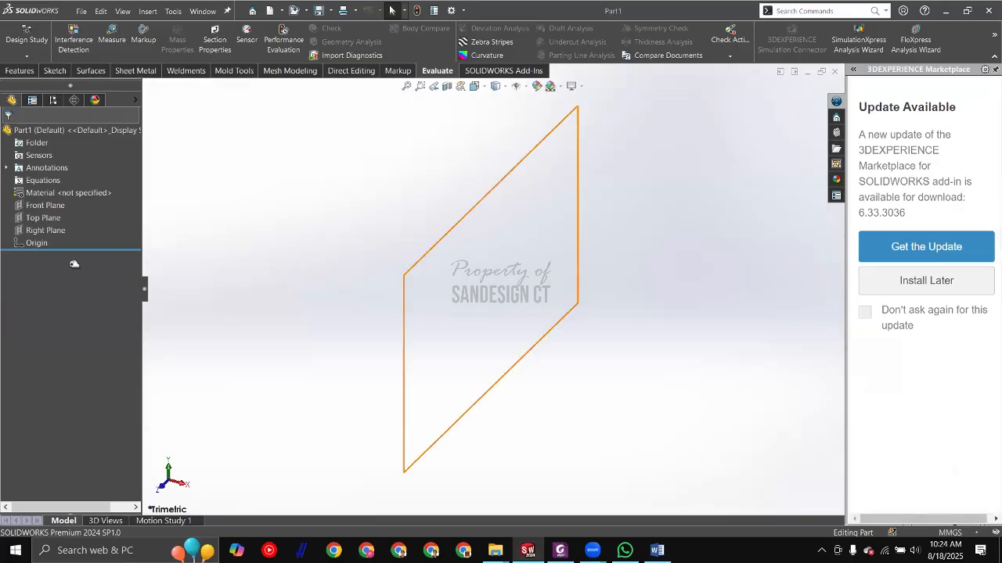
Step: Consult the plate's front view in the PDF and start a sketch on the Front Plane in SOLIDWORKS
{"action": "key", "text": "alt+Tab"}
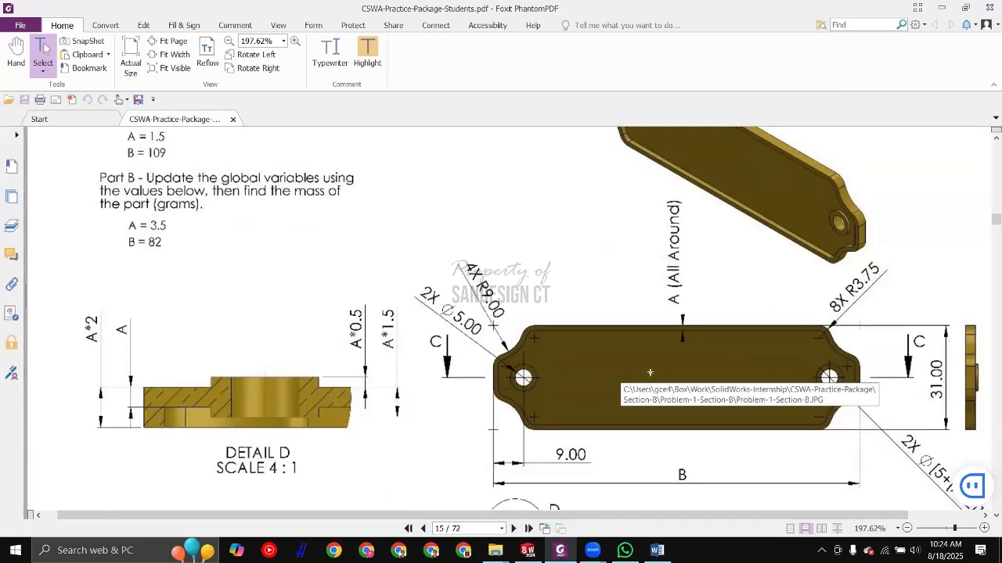
{"action": "scroll", "coordinate": [652, 378], "scroll_direction": "down", "scroll_amount": 2}
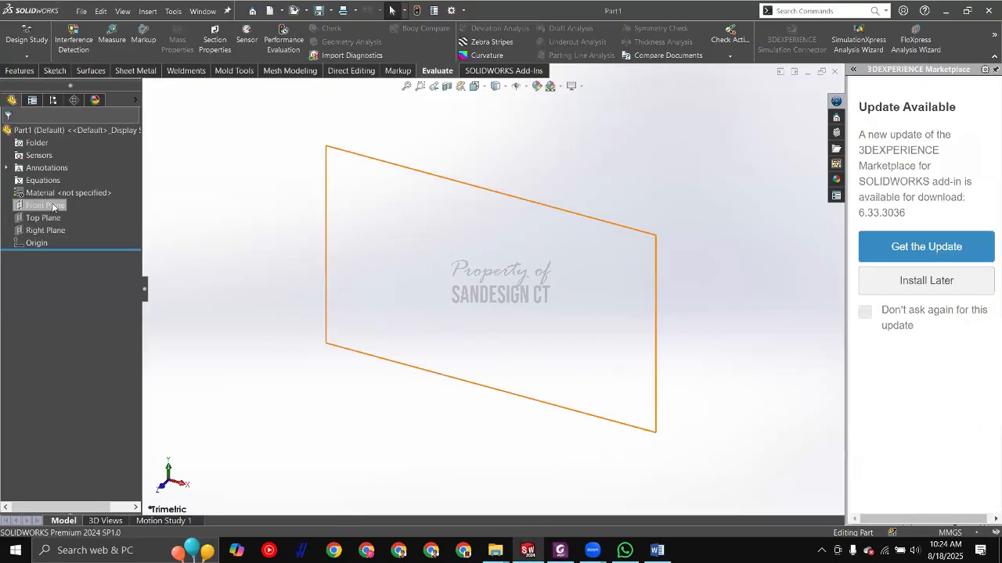
{"action": "left_click", "coordinate": [45, 205]}
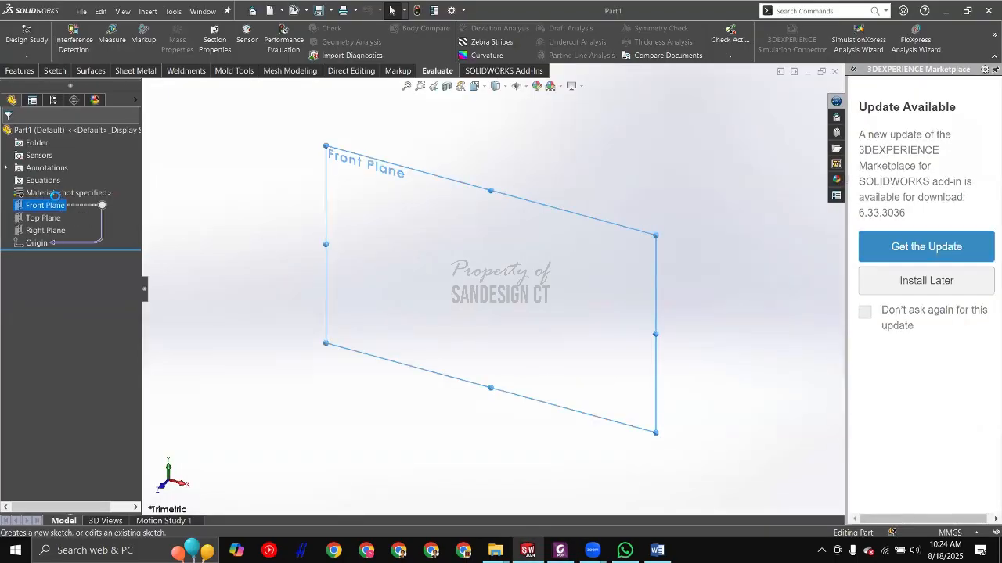
{"action": "left_click", "coordinate": [86, 193]}
{"action": "left_click", "coordinate": [384, 270]}
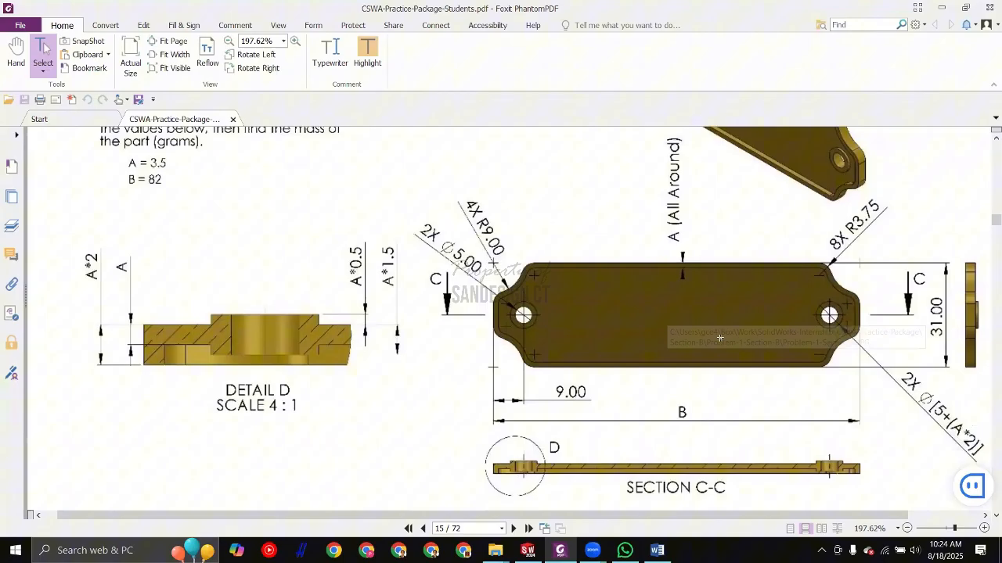
Step: Switch to the PDF and annotate the plate's front view with red vertical and horizontal centre lines dividing it into quarters
{"action": "scroll", "coordinate": [704, 313], "scroll_direction": "up", "scroll_amount": 1}
{"action": "scroll", "coordinate": [690, 280], "scroll_direction": "down", "scroll_amount": 1}
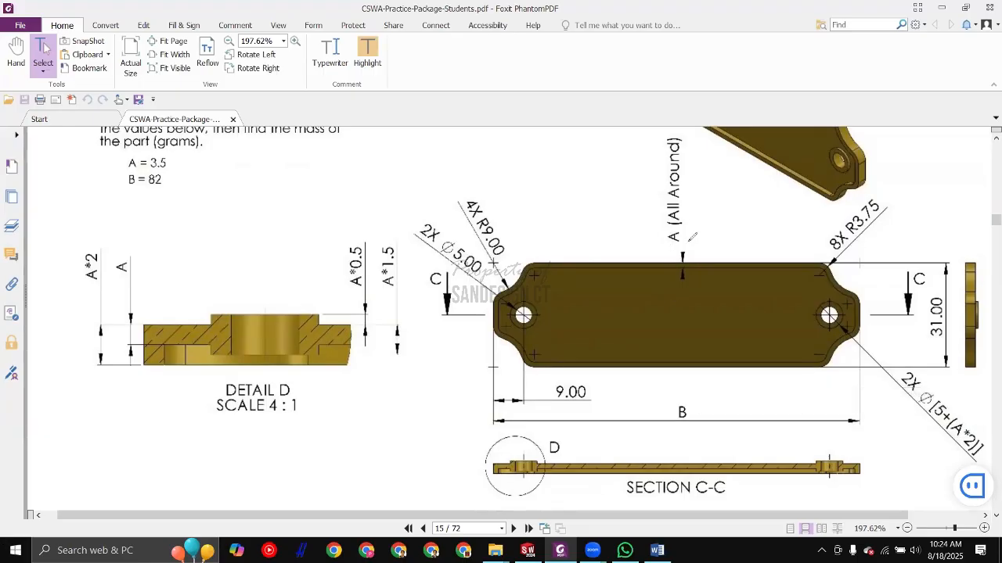
{"action": "left_click_drag", "start_coordinate": [685, 197], "coordinate": [675, 403]}
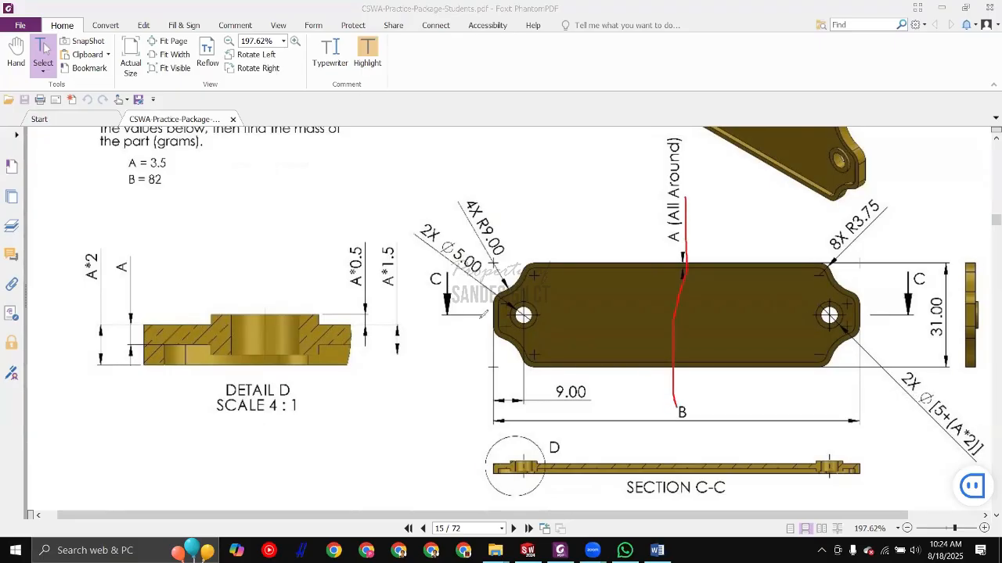
{"action": "left_click_drag", "start_coordinate": [468, 316], "coordinate": [568, 315]}
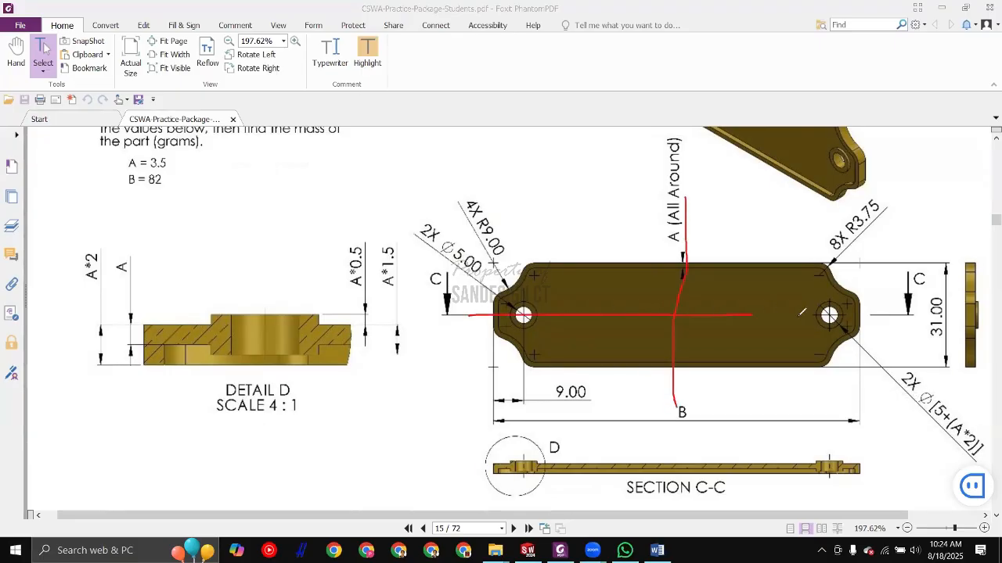
{"action": "left_click_drag", "start_coordinate": [801, 313], "coordinate": [897, 312]}
Step: Number the plate's four quarters 1 to 4 counterclockwise from the upper-right one, circling each number in red
{"action": "left_click_drag", "start_coordinate": [770, 225], "coordinate": [771, 239]}
{"action": "mouse_move", "coordinate": [768, 215]}
{"action": "left_mouse_down"}
{"action": "mouse_move", "coordinate": [757, 234]}
{"action": "mouse_move", "coordinate": [758, 219]}
{"action": "left_mouse_up"}
{"action": "mouse_move", "coordinate": [582, 227]}
{"action": "left_mouse_down"}
{"action": "mouse_move", "coordinate": [604, 251]}
{"action": "mouse_move", "coordinate": [553, 227]}
{"action": "left_mouse_up"}
{"action": "mouse_move", "coordinate": [583, 336]}
{"action": "left_mouse_down"}
{"action": "mouse_move", "coordinate": [594, 398]}
{"action": "mouse_move", "coordinate": [636, 344]}
{"action": "left_mouse_up"}
{"action": "mouse_move", "coordinate": [750, 368]}
{"action": "left_mouse_down"}
{"action": "mouse_move", "coordinate": [773, 382]}
{"action": "mouse_move", "coordinate": [771, 392]}
{"action": "left_mouse_up"}
{"action": "mouse_move", "coordinate": [748, 341]}
{"action": "left_mouse_down"}
{"action": "mouse_move", "coordinate": [729, 366]}
{"action": "mouse_move", "coordinate": [744, 333]}
{"action": "left_mouse_up"}
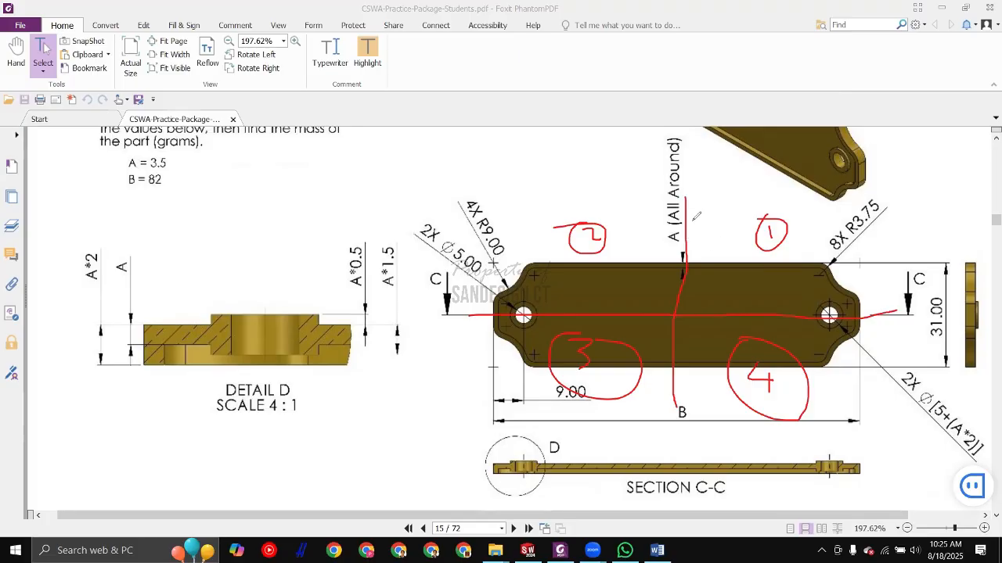
Step: Outline quarter 1 of the plate in red and fill it with diagonal hatch strokes
{"action": "mouse_move", "coordinate": [686, 200]}
{"action": "left_mouse_down"}
{"action": "mouse_move", "coordinate": [842, 207]}
{"action": "mouse_move", "coordinate": [862, 314]}
{"action": "left_mouse_up"}
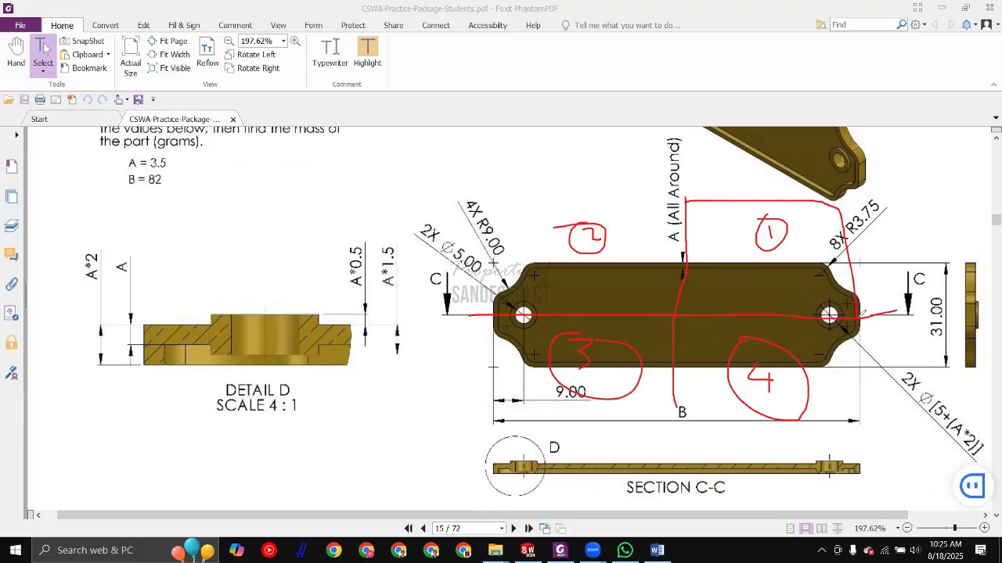
{"action": "mouse_move", "coordinate": [715, 209]}
{"action": "left_mouse_down"}
{"action": "mouse_move", "coordinate": [696, 239]}
{"action": "mouse_move", "coordinate": [709, 252]}
{"action": "left_mouse_up"}
{"action": "left_click_drag", "start_coordinate": [747, 208], "coordinate": [720, 262]}
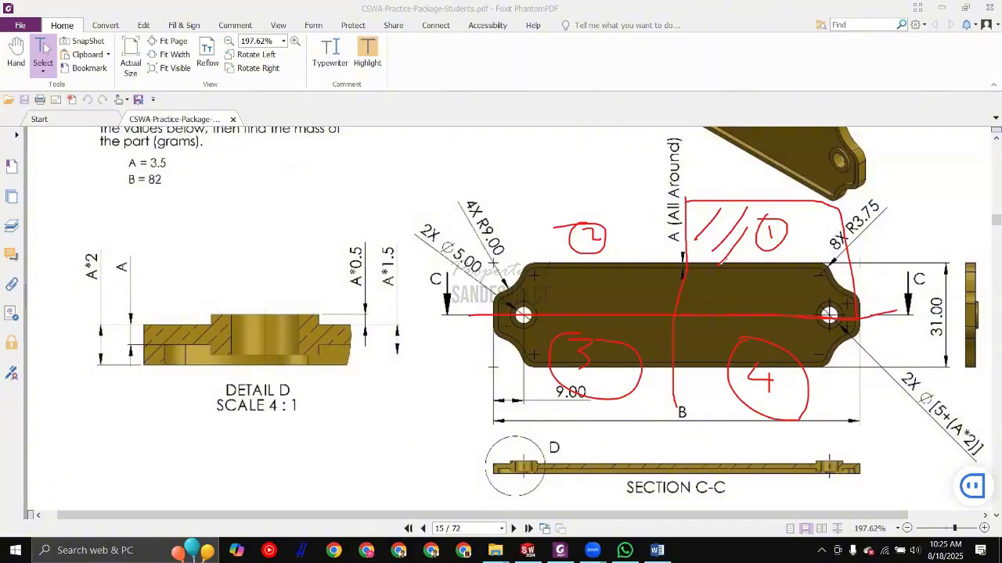
Step: Extend the red diagonal hatching across quarter 1 of the plate and cross it with opposing strokes
{"action": "left_click_drag", "start_coordinate": [817, 215], "coordinate": [718, 302]}
{"action": "left_click_drag", "start_coordinate": [846, 237], "coordinate": [776, 300]}
{"action": "left_click_drag", "start_coordinate": [846, 277], "coordinate": [818, 302]}
{"action": "left_click_drag", "start_coordinate": [708, 225], "coordinate": [725, 265]}
{"action": "left_click_drag", "start_coordinate": [736, 208], "coordinate": [755, 264]}
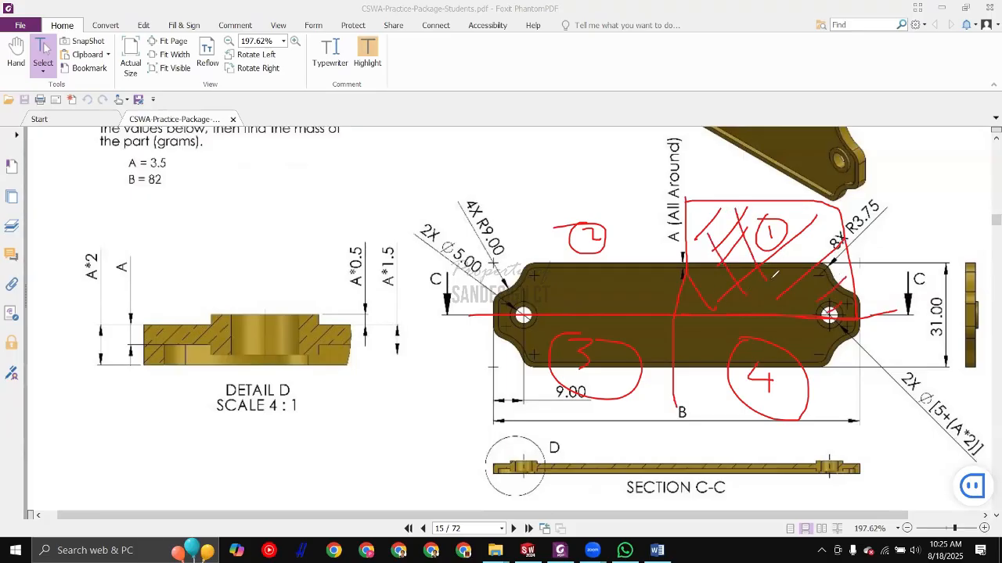
Step: Draw red arrows and outlines showing quarter 1 mirrored to quarter 2 and the upper half mirrored downward, and clear all annotations
{"action": "mouse_move", "coordinate": [777, 220]}
{"action": "left_mouse_down"}
{"action": "mouse_move", "coordinate": [752, 240]}
{"action": "mouse_move", "coordinate": [777, 247]}
{"action": "mouse_move", "coordinate": [765, 236]}
{"action": "mouse_move", "coordinate": [751, 175]}
{"action": "mouse_move", "coordinate": [615, 147]}
{"action": "mouse_move", "coordinate": [577, 209]}
{"action": "mouse_move", "coordinate": [597, 200]}
{"action": "left_mouse_up"}
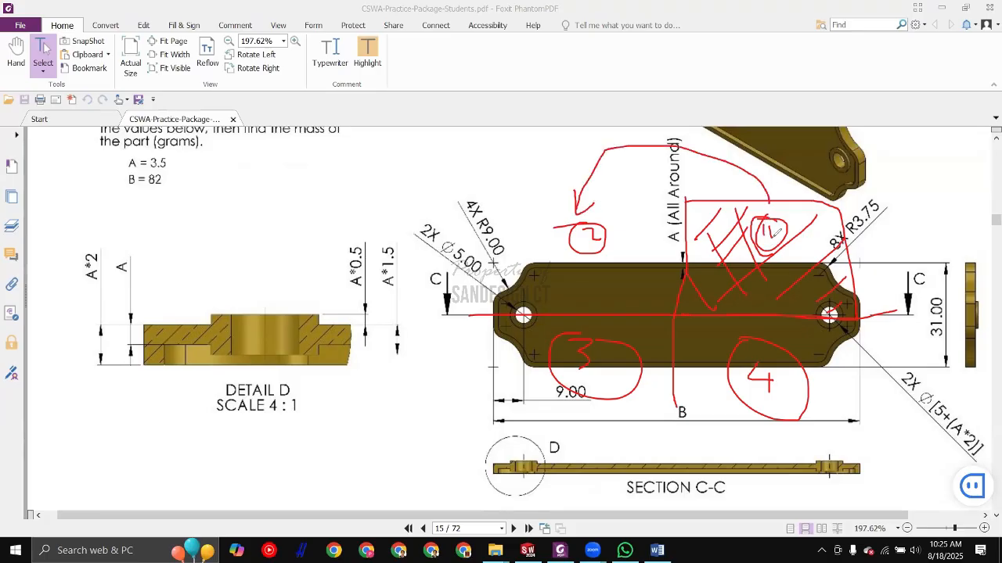
{"action": "mouse_move", "coordinate": [806, 230]}
{"action": "left_mouse_down"}
{"action": "mouse_move", "coordinate": [706, 147]}
{"action": "mouse_move", "coordinate": [517, 156]}
{"action": "mouse_move", "coordinate": [497, 307]}
{"action": "mouse_move", "coordinate": [665, 309]}
{"action": "mouse_move", "coordinate": [822, 200]}
{"action": "mouse_move", "coordinate": [608, 159]}
{"action": "left_mouse_up"}
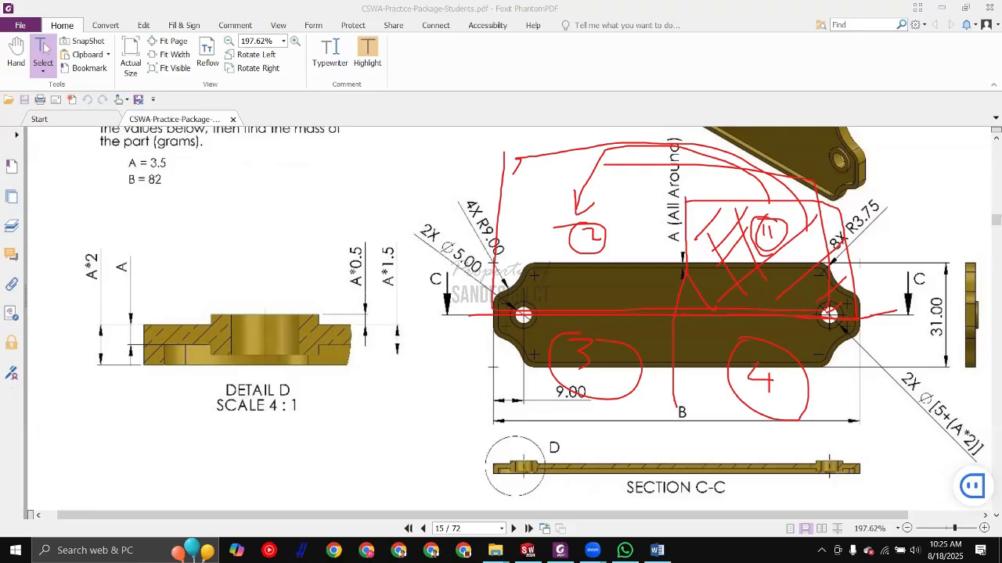
{"action": "key", "text": "Escape"}
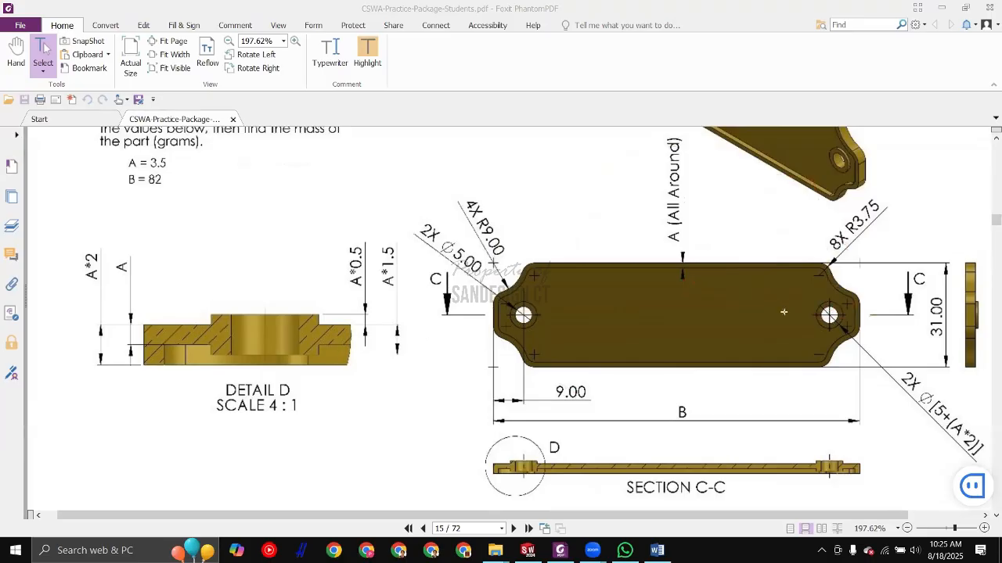
Step: Examine the plate's front view and Detail D, circling the dimension labels B and A in red
{"action": "scroll", "coordinate": [721, 359], "scroll_direction": "up", "scroll_amount": 2}
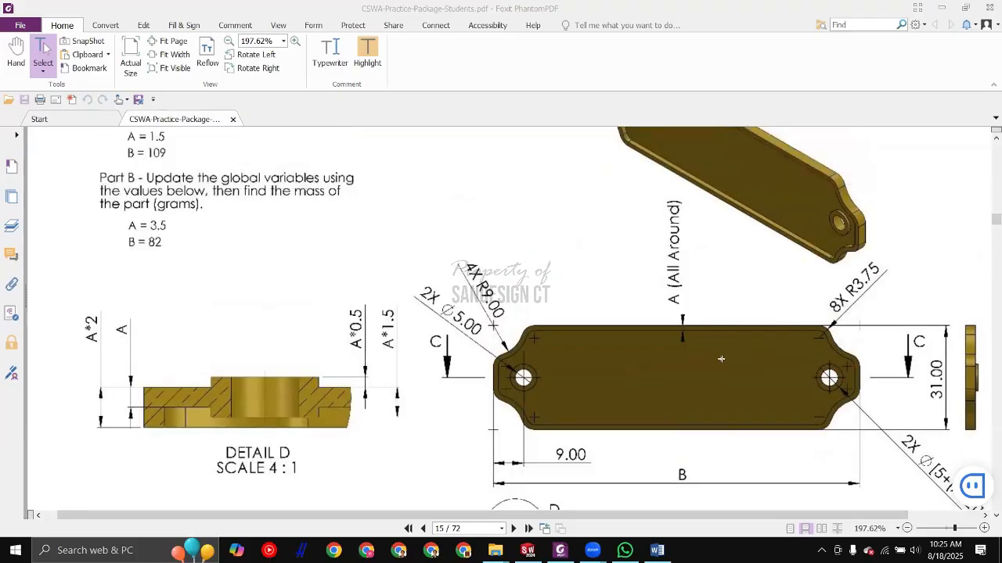
{"action": "scroll", "coordinate": [723, 366], "scroll_direction": "down", "scroll_amount": 1, "text": "ctrl"}
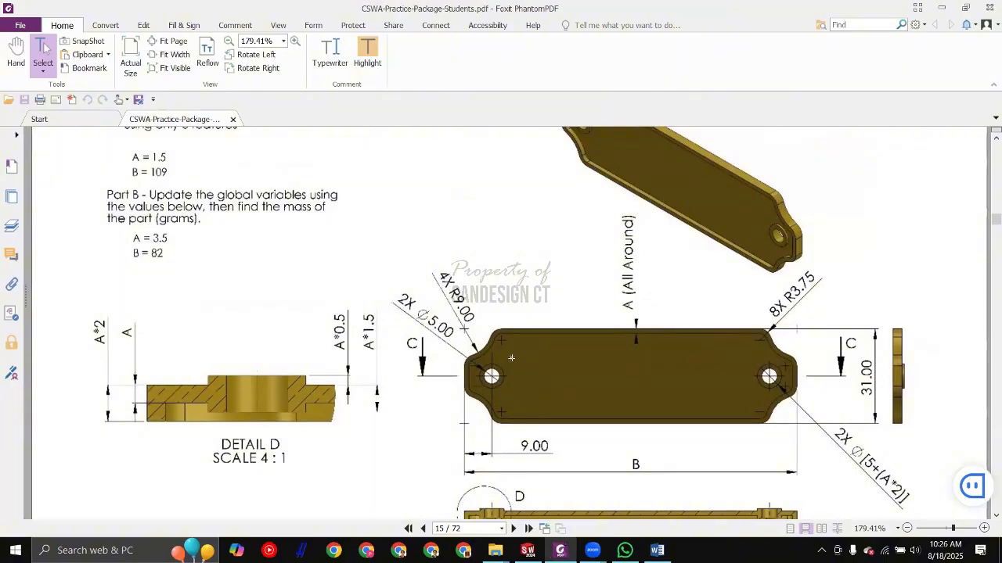
{"action": "key", "text": "alt+Tab"}
{"action": "key", "text": "alt+Tab"}
{"action": "scroll", "coordinate": [638, 433], "scroll_direction": "down", "scroll_amount": 1}
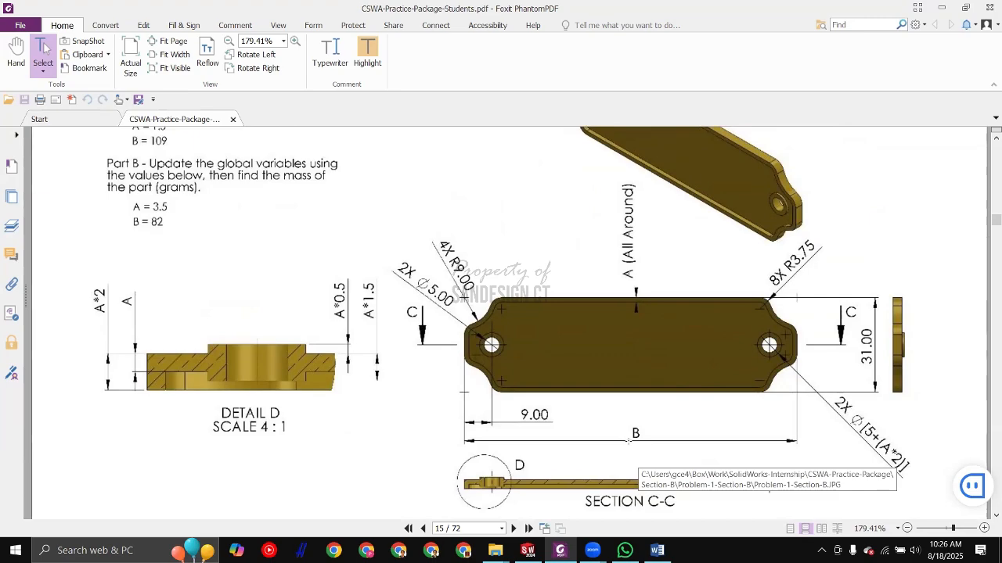
{"action": "scroll", "coordinate": [629, 442], "scroll_direction": "down", "scroll_amount": 2}
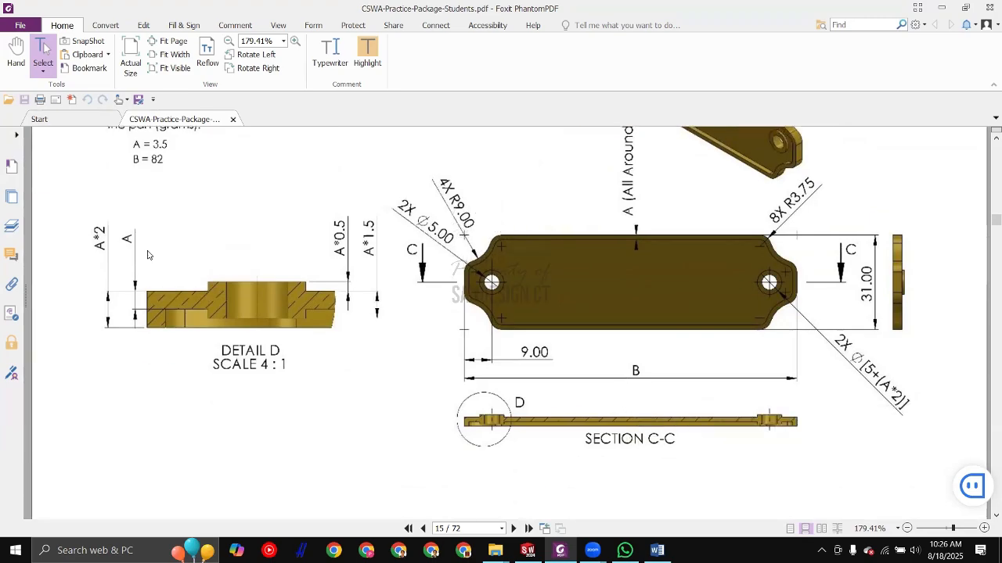
{"action": "left_click_drag", "start_coordinate": [664, 361], "coordinate": [657, 376]}
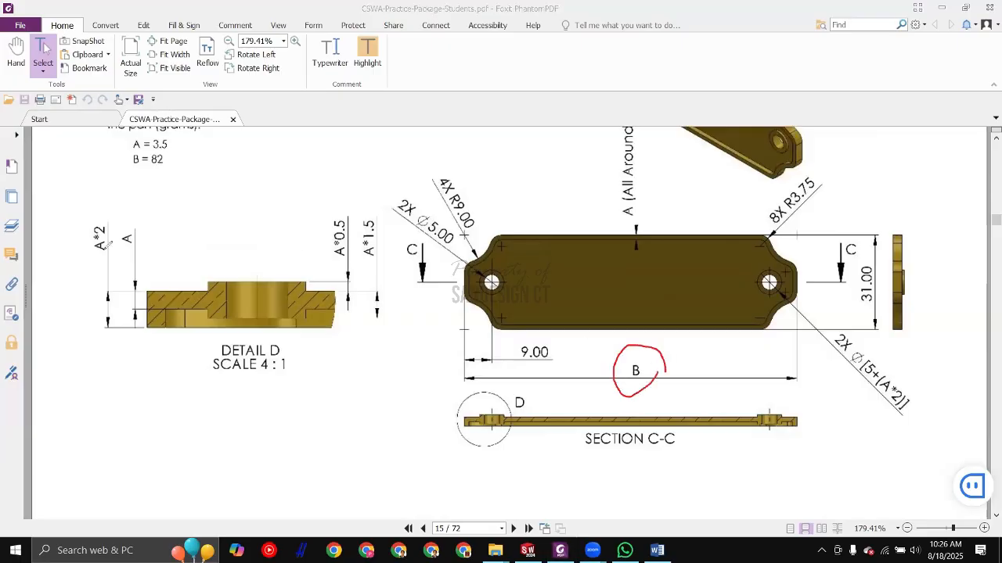
{"action": "mouse_move", "coordinate": [160, 228]}
{"action": "left_mouse_down"}
{"action": "mouse_move", "coordinate": [115, 202]}
{"action": "mouse_move", "coordinate": [164, 249]}
{"action": "mouse_move", "coordinate": [166, 219]}
{"action": "left_mouse_up"}
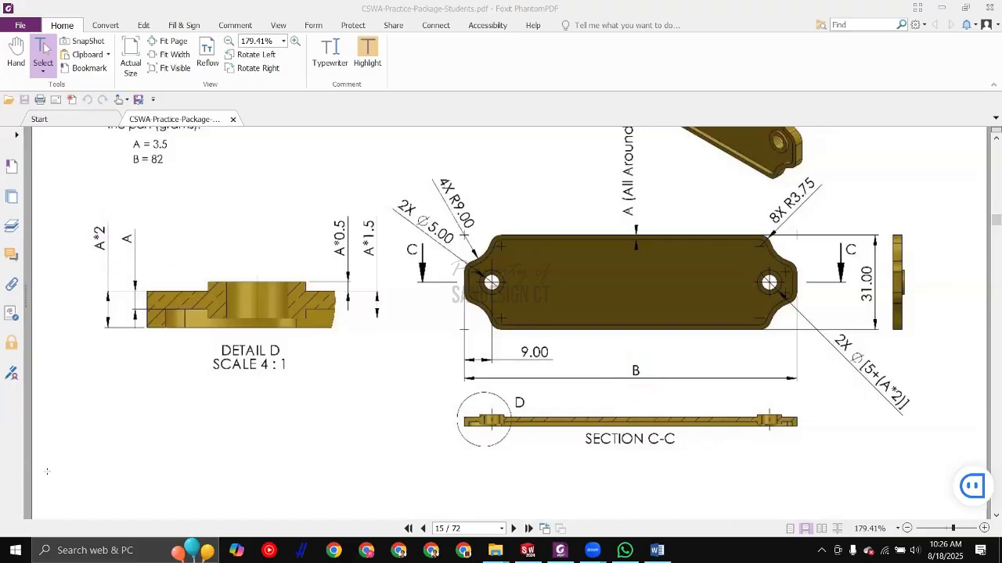
Step: Compare the values of variables A and B given for both parts of the problem with the dimensions in the drawing
{"action": "scroll", "coordinate": [302, 356], "scroll_direction": "up", "scroll_amount": 3}
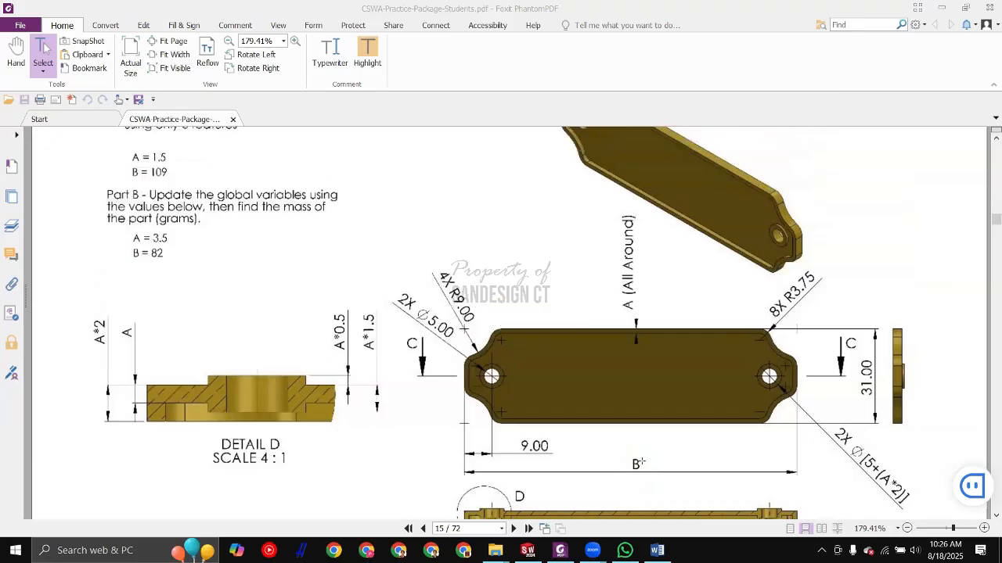
{"action": "scroll", "coordinate": [301, 356], "scroll_direction": "up", "scroll_amount": 2}
{"action": "scroll", "coordinate": [188, 267], "scroll_direction": "up", "scroll_amount": 2}
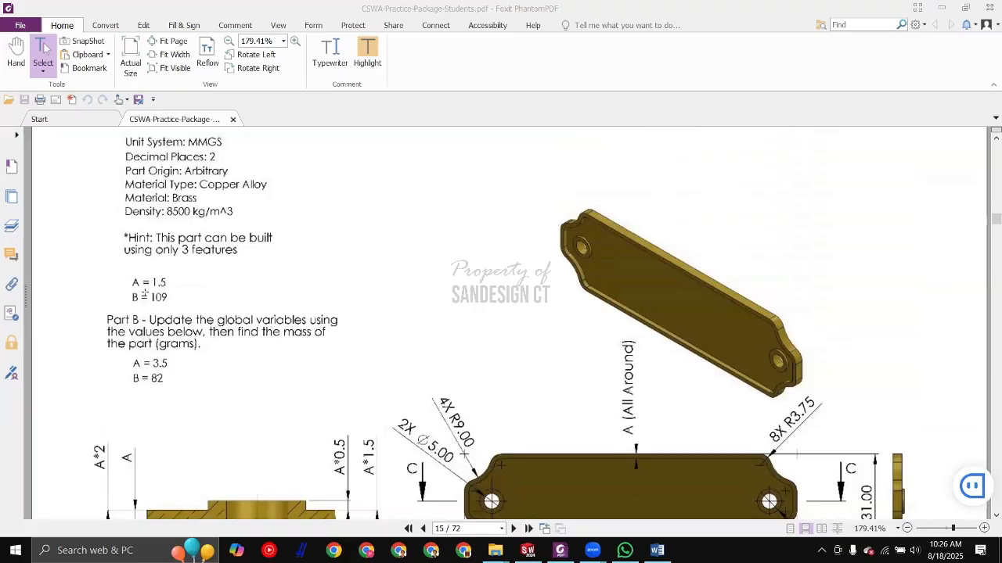
{"action": "scroll", "coordinate": [372, 370], "scroll_direction": "down", "scroll_amount": 1}
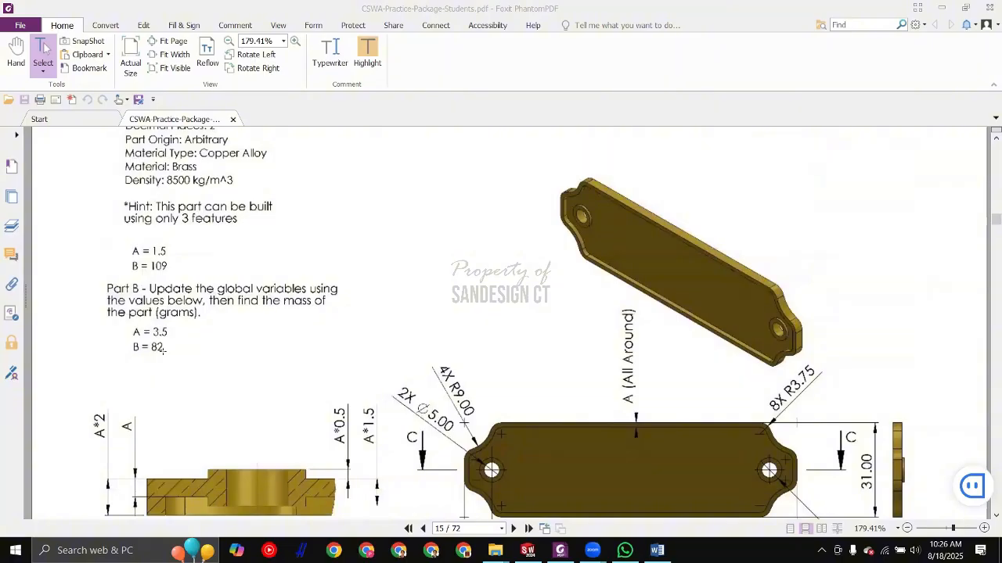
{"action": "scroll", "coordinate": [166, 350], "scroll_direction": "down", "scroll_amount": 1}
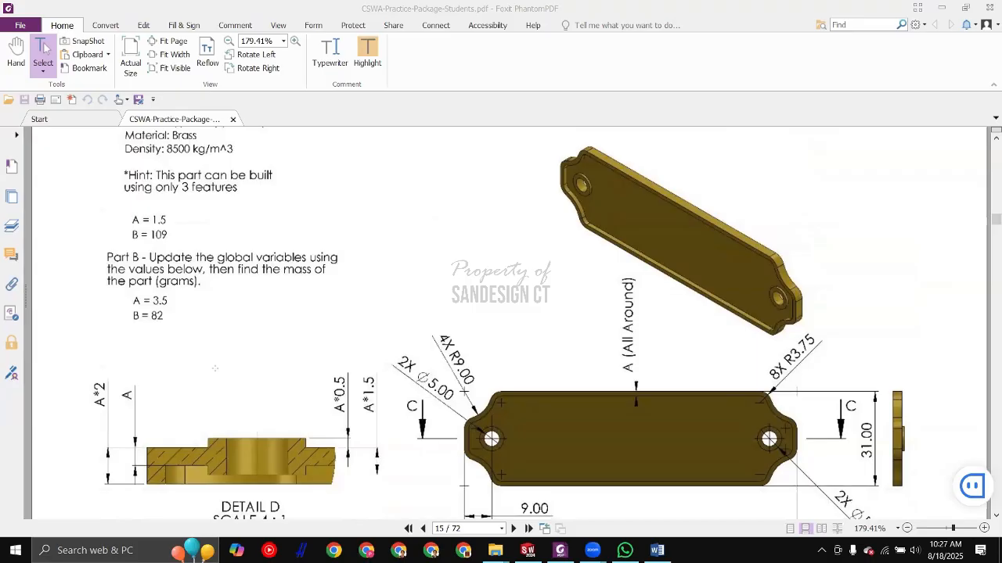
{"action": "scroll", "coordinate": [295, 333], "scroll_direction": "down", "scroll_amount": 1}
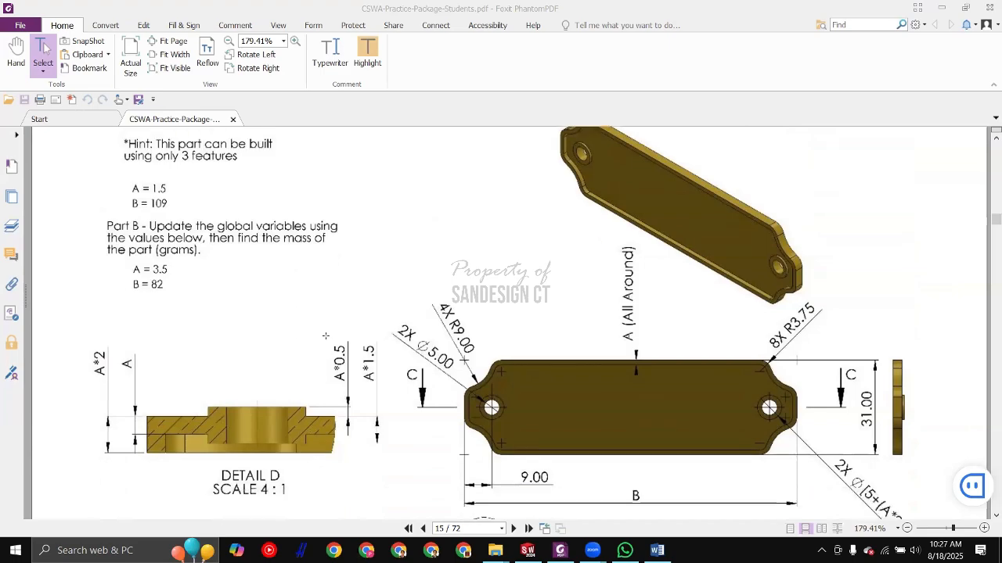
{"action": "scroll", "coordinate": [619, 364], "scroll_direction": "down", "scroll_amount": 2}
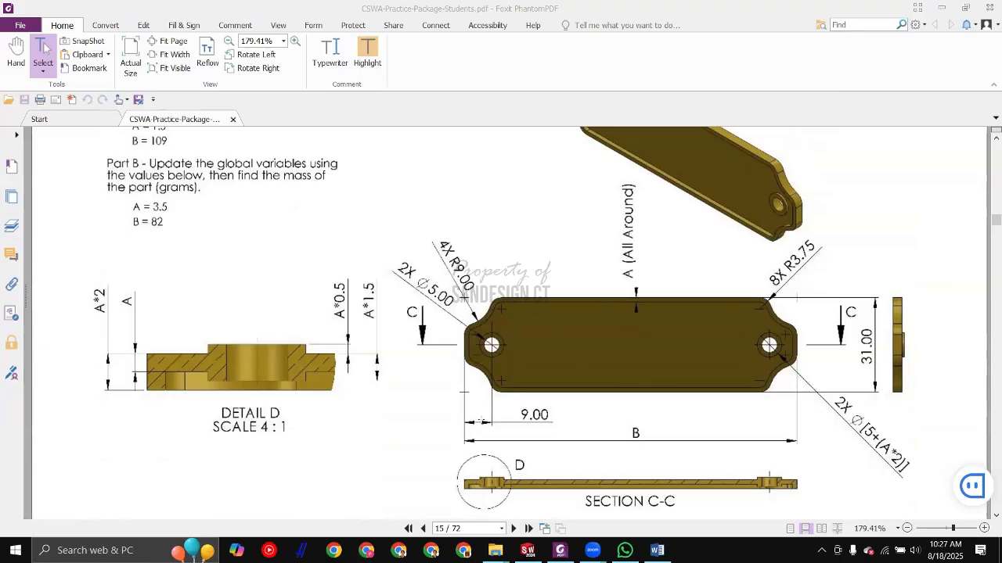
Step: Switch to SOLIDWORKS and check in the FeatureManager system options that the Equations tree item is set to Show
{"action": "key", "text": "alt+Tab"}
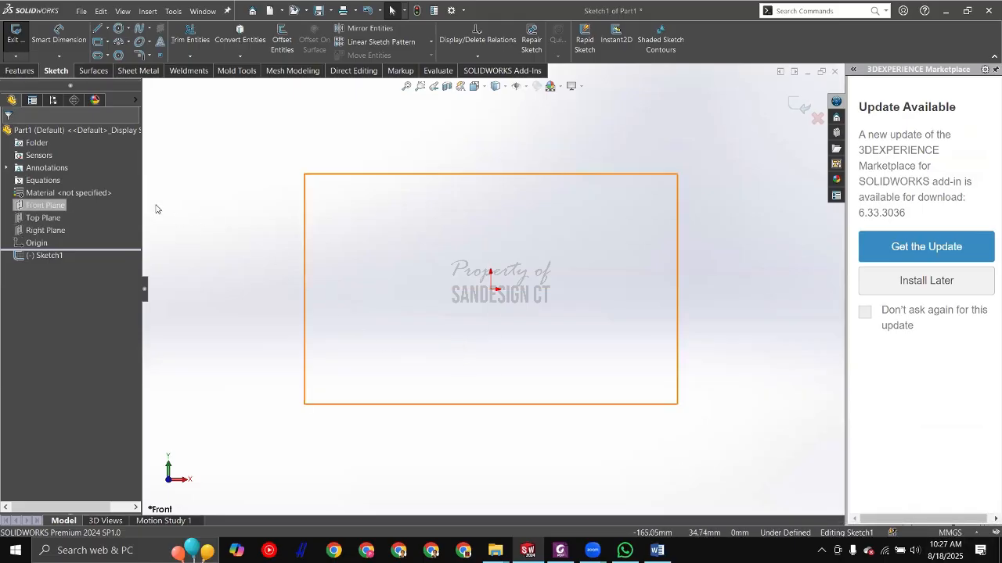
{"action": "left_click", "coordinate": [52, 182]}
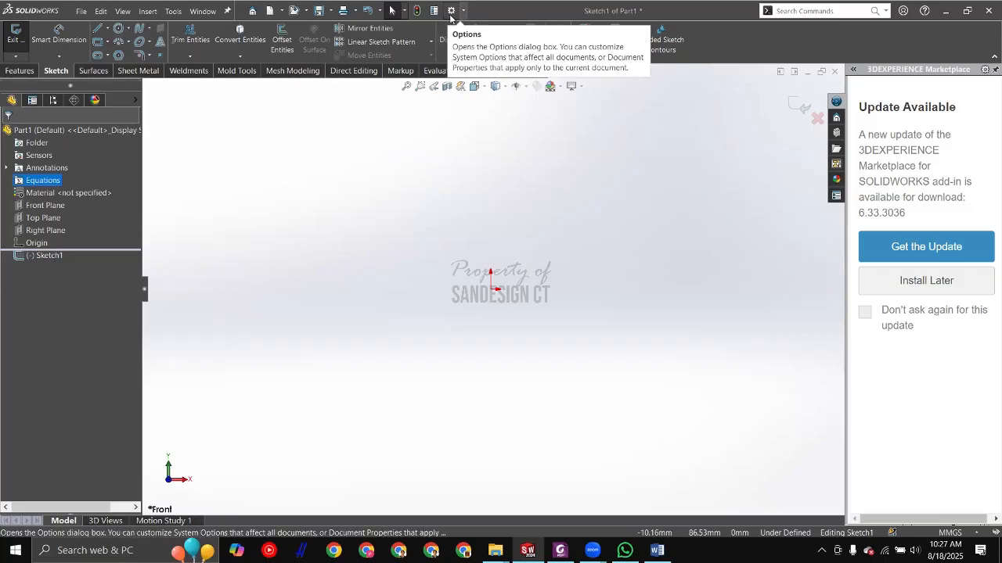
{"action": "left_click", "coordinate": [452, 14]}
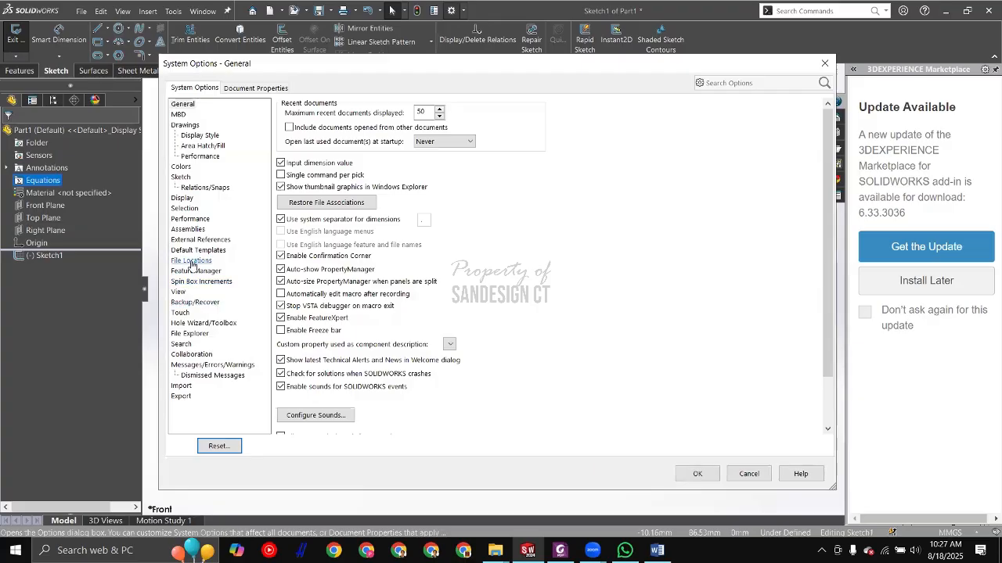
{"action": "left_click", "coordinate": [195, 261]}
{"action": "left_click", "coordinate": [195, 251]}
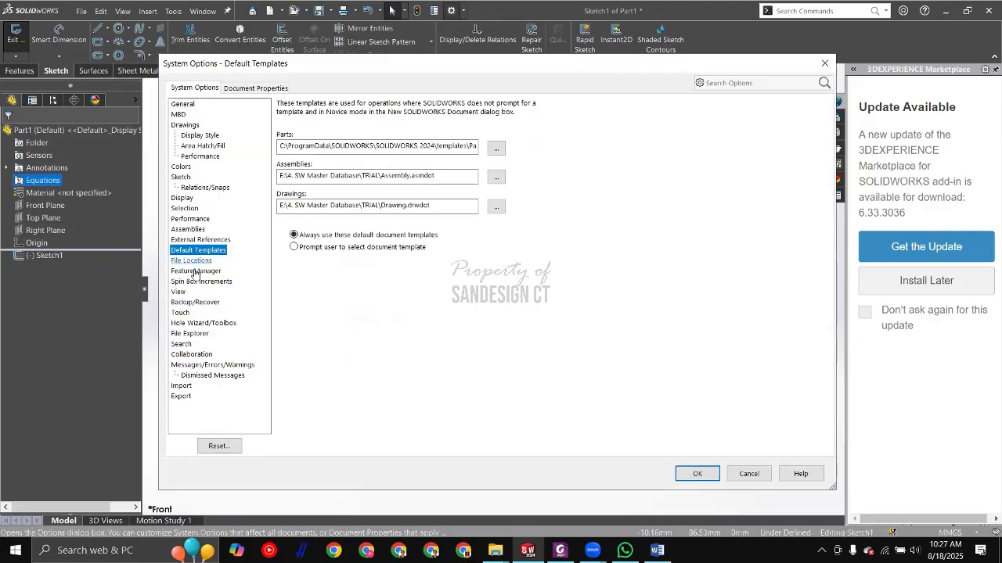
{"action": "left_click", "coordinate": [200, 270]}
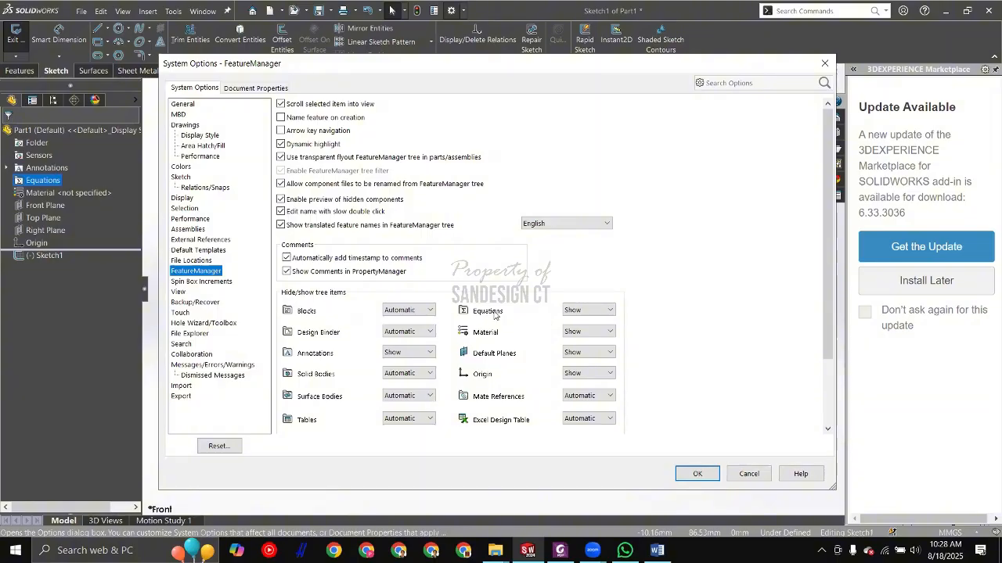
{"action": "left_click", "coordinate": [587, 312]}
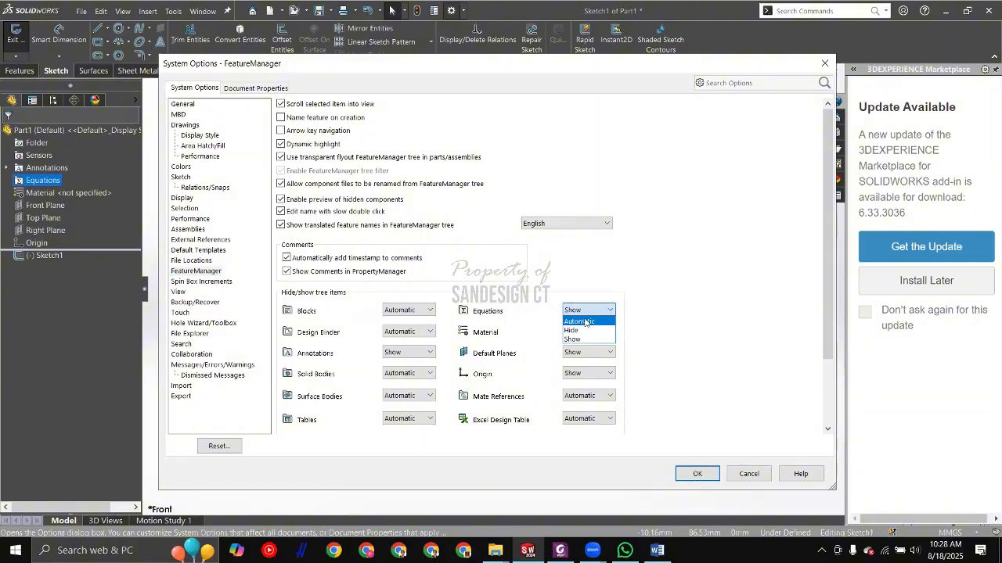
{"action": "left_click", "coordinate": [687, 324]}
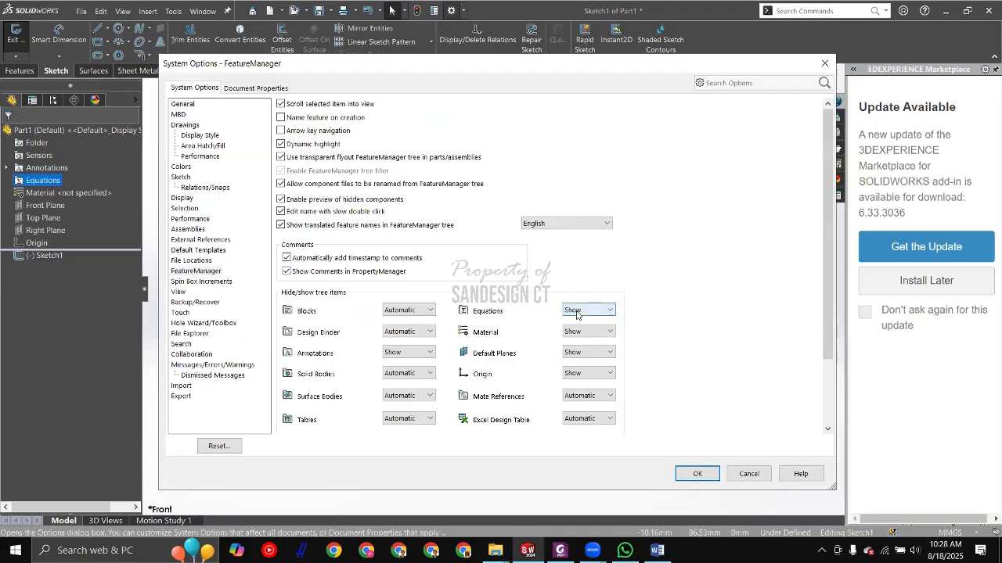
{"action": "left_click", "coordinate": [700, 474]}
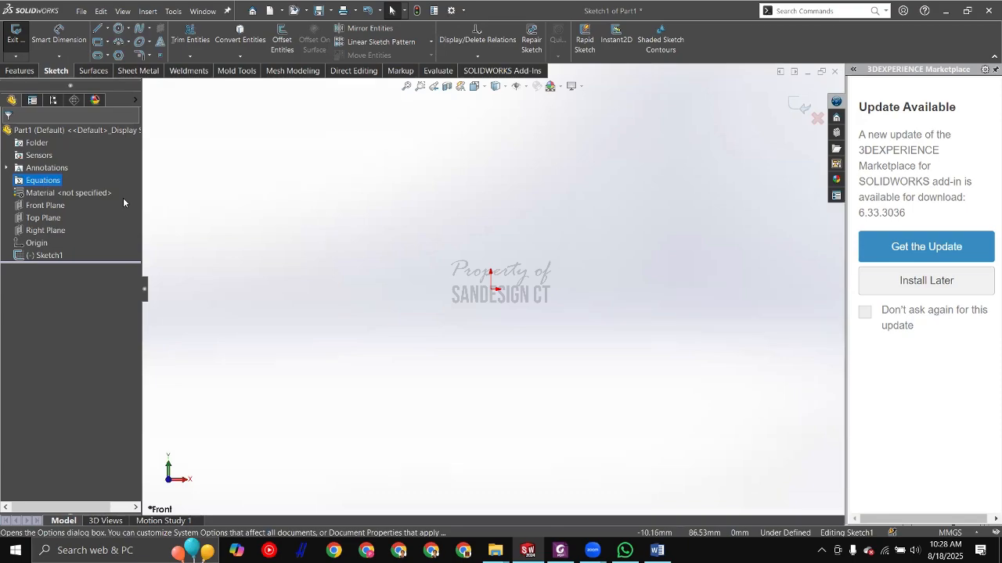
Step: Consult the first set of A and B values in the PDF and open the equations manager in SOLIDWORKS
{"action": "left_click", "coordinate": [43, 182]}
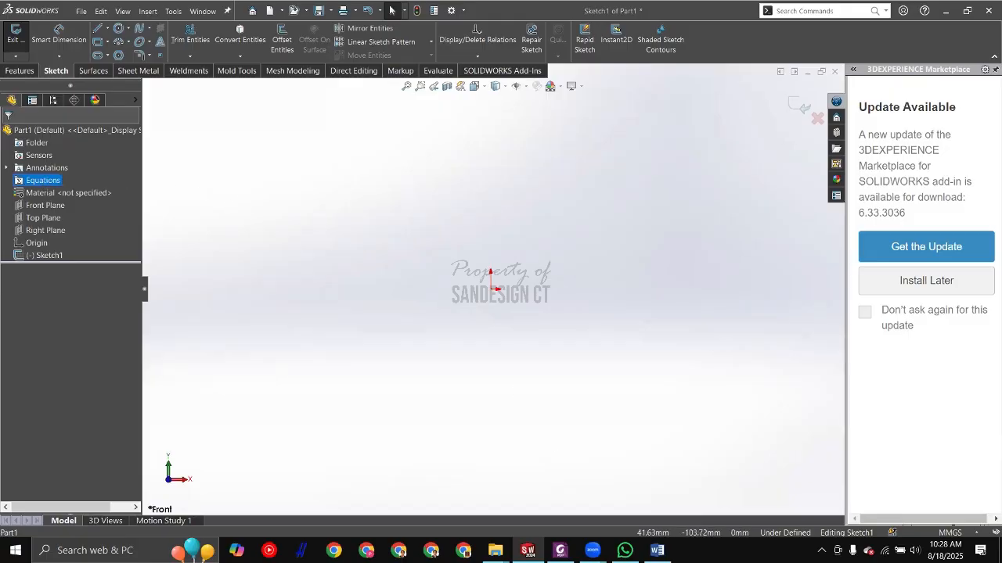
{"action": "key", "text": "alt+Tab"}
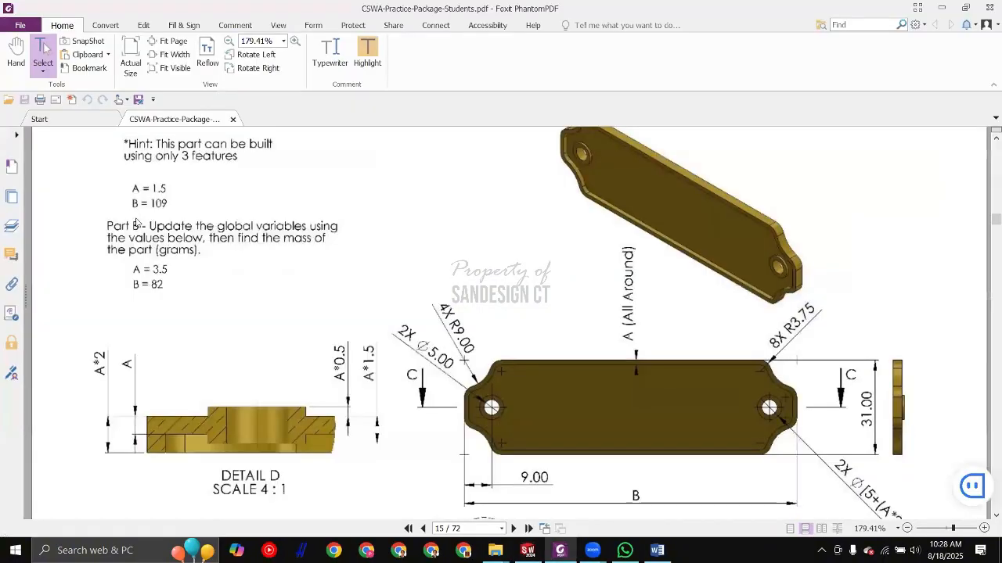
{"action": "scroll", "coordinate": [131, 228], "scroll_direction": "up", "scroll_amount": 1}
{"action": "scroll", "coordinate": [132, 229], "scroll_direction": "up", "scroll_amount": 5, "text": "ctrl"}
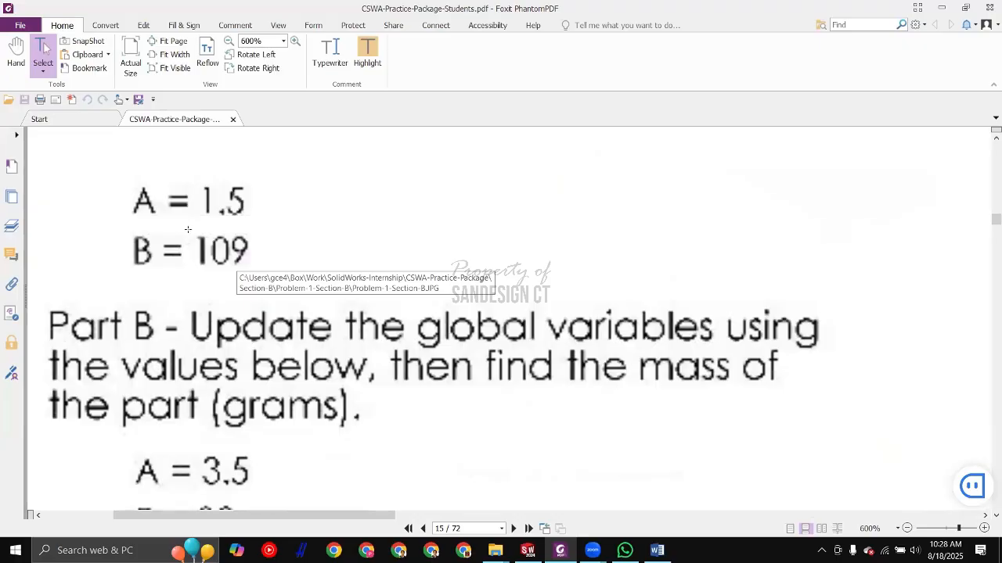
{"action": "scroll", "coordinate": [188, 229], "scroll_direction": "down", "scroll_amount": 1, "text": "ctrl"}
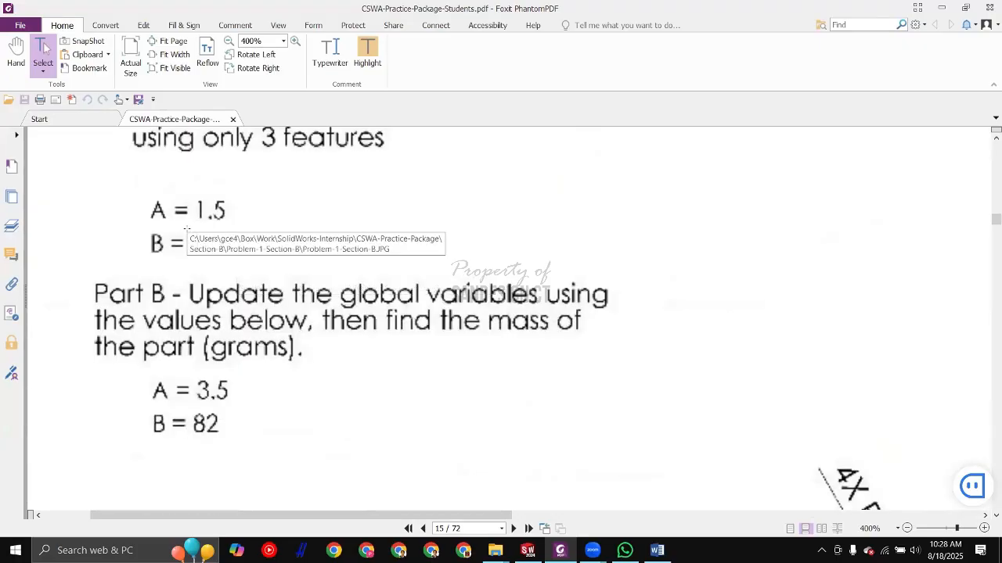
{"action": "key", "text": "alt+Tab"}
{"action": "left_click", "coordinate": [40, 181]}
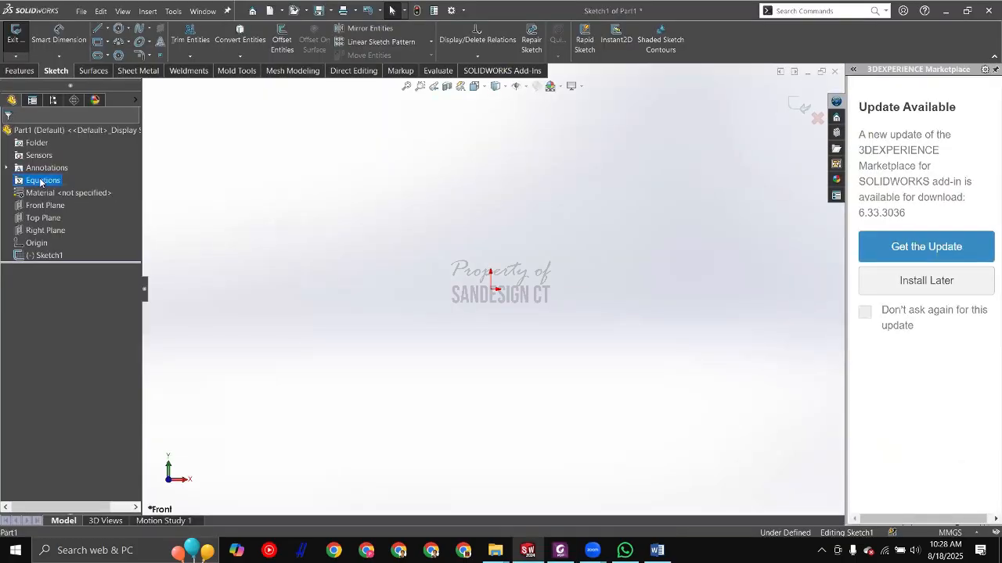
{"action": "right_click", "coordinate": [42, 181]}
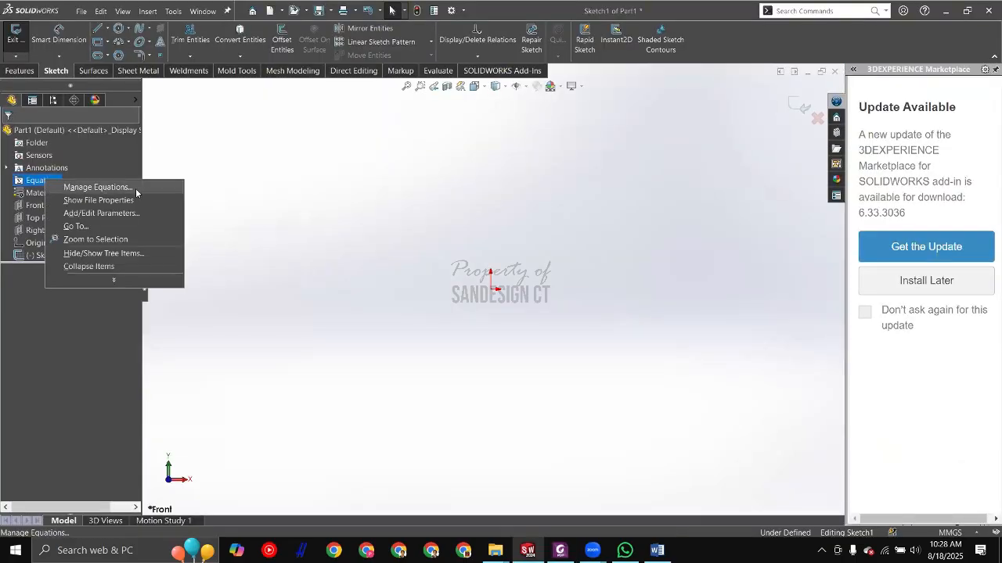
{"action": "left_click", "coordinate": [136, 188]}
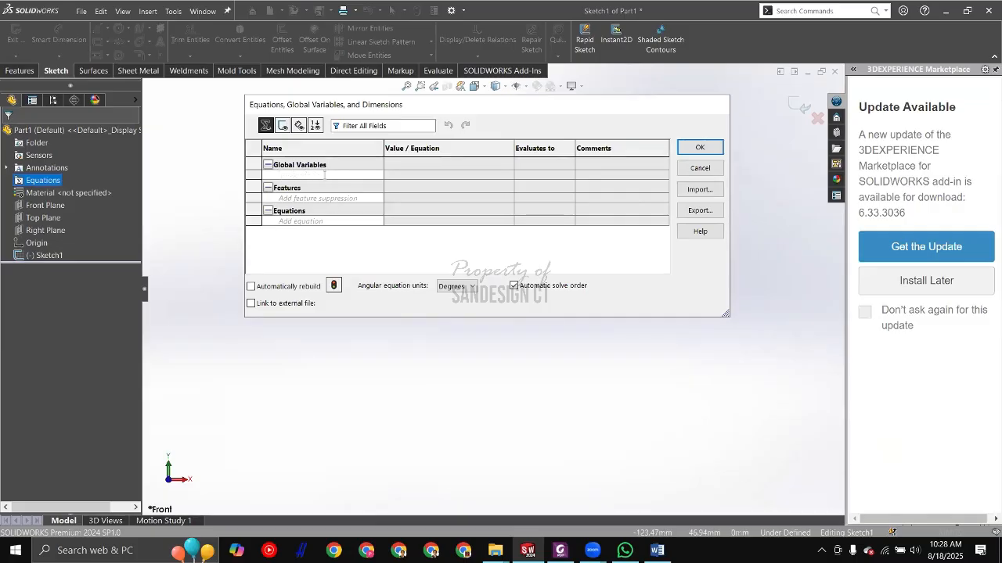
Step: Add a global variable named A with the value 1.5, as given in the PDF
{"action": "type", "text": "A"}
{"action": "key", "text": "Tab"}
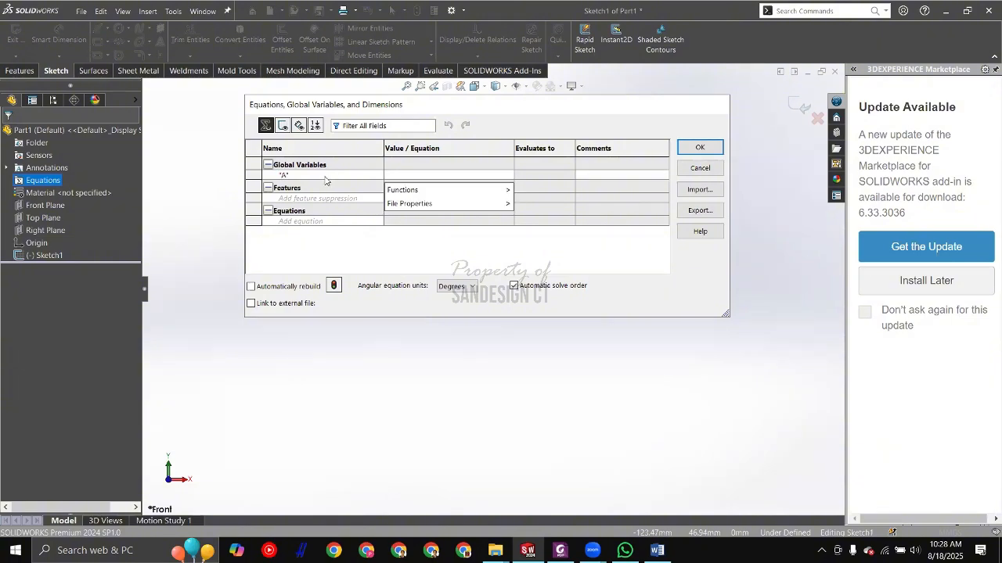
{"action": "key", "text": "alt+Tab"}
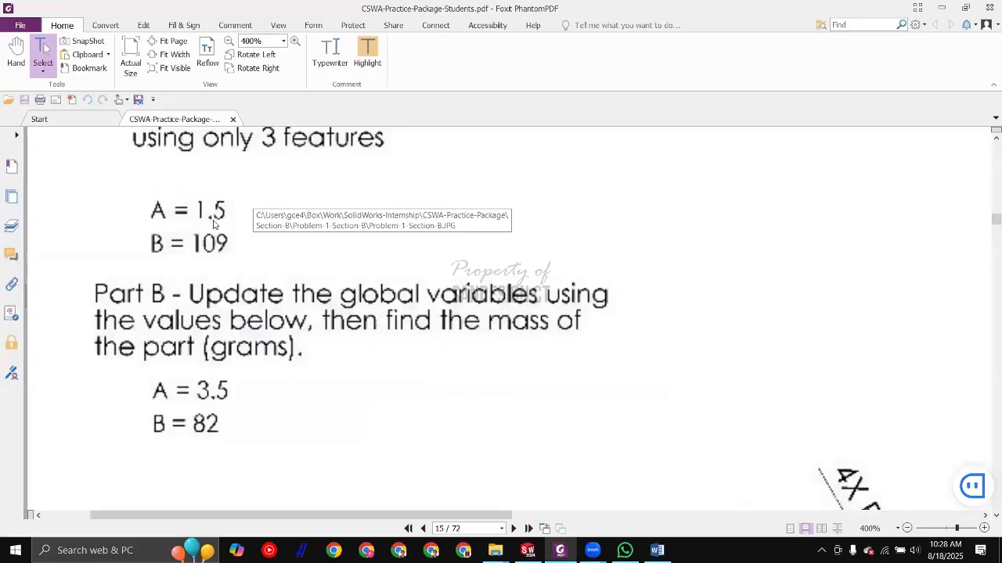
{"action": "key", "text": "alt+Tab"}
{"action": "type", "text": "1.5"}
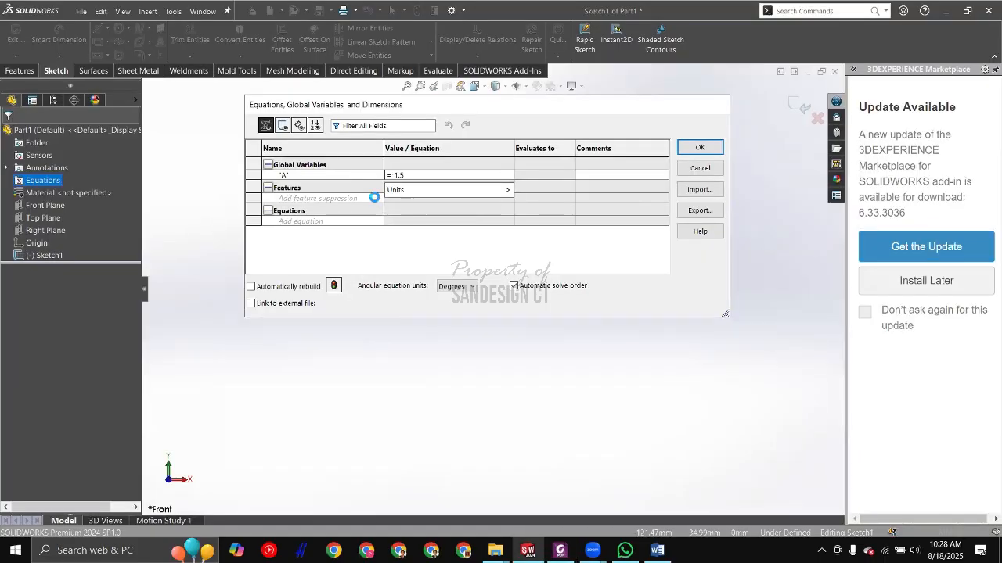
{"action": "key", "text": "Return"}
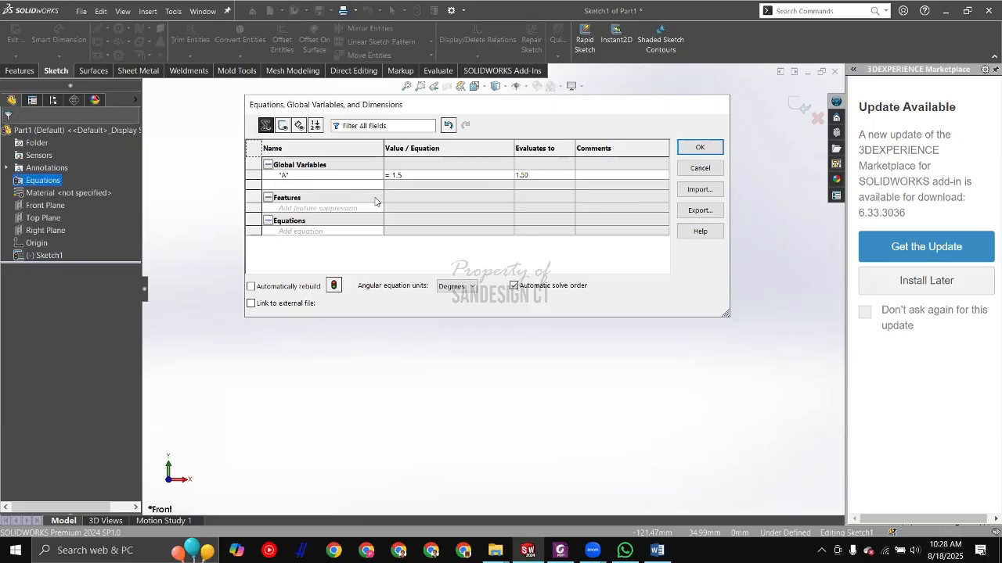
Step: Add a global variable named B with the value 109 from the PDF, accept the equations and expand the Equations folder
{"action": "type", "text": "B"}
{"action": "key", "text": "Tab"}
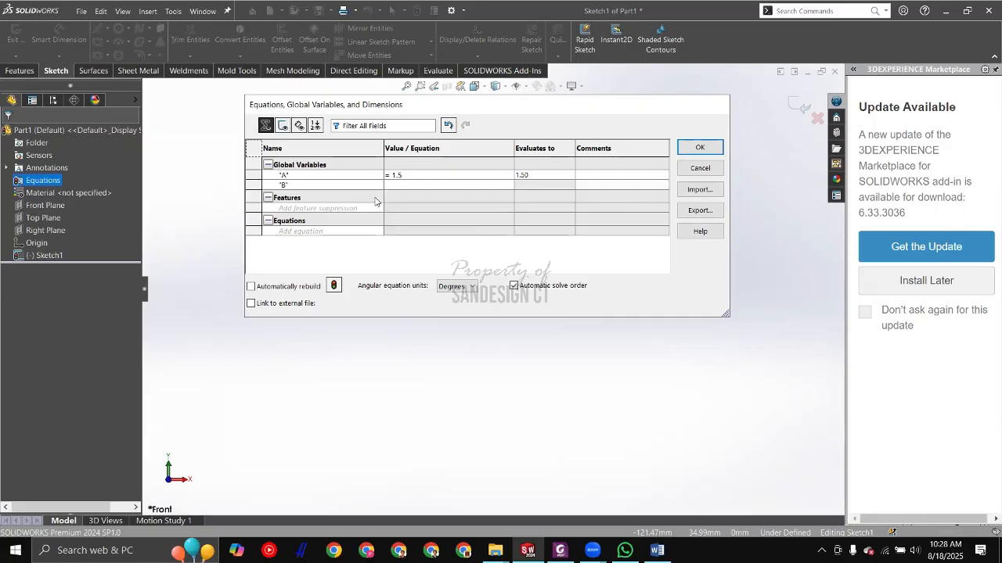
{"action": "key", "text": "alt+Tab"}
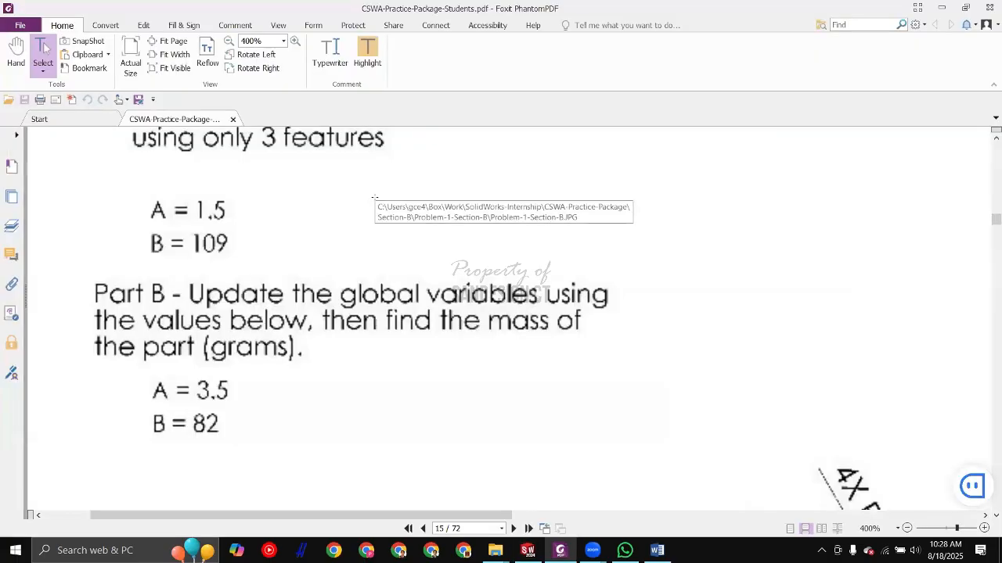
{"action": "key", "text": "alt+Tab"}
{"action": "type", "text": "109"}
{"action": "key", "text": "Return"}
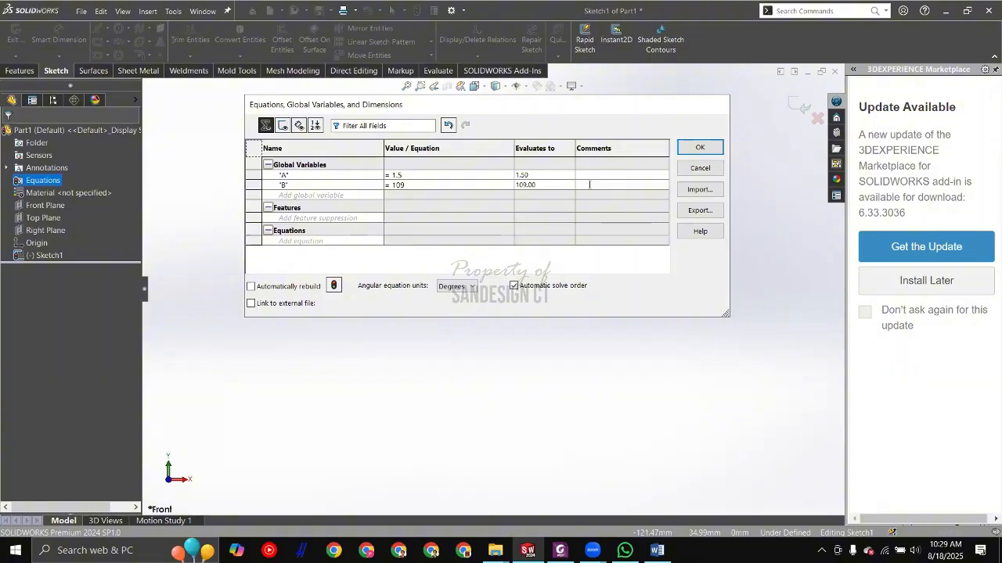
{"action": "key", "text": "Return"}
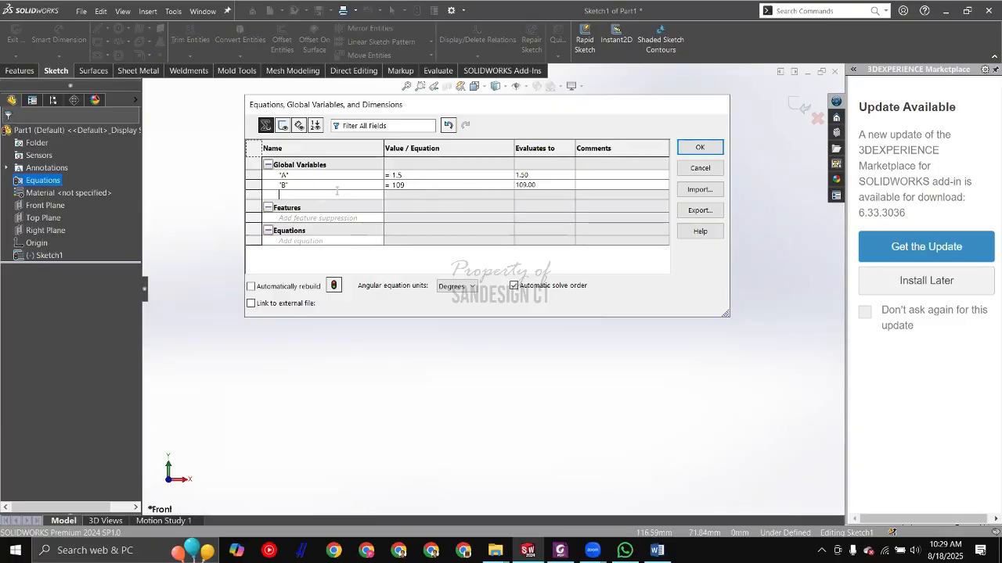
{"action": "left_click", "coordinate": [702, 149]}
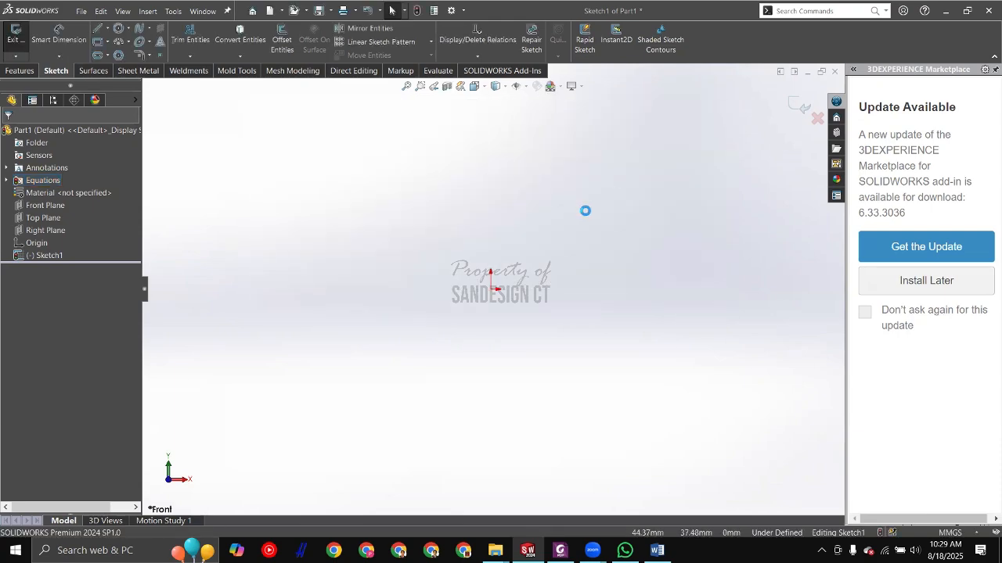
{"action": "left_click", "coordinate": [7, 181]}
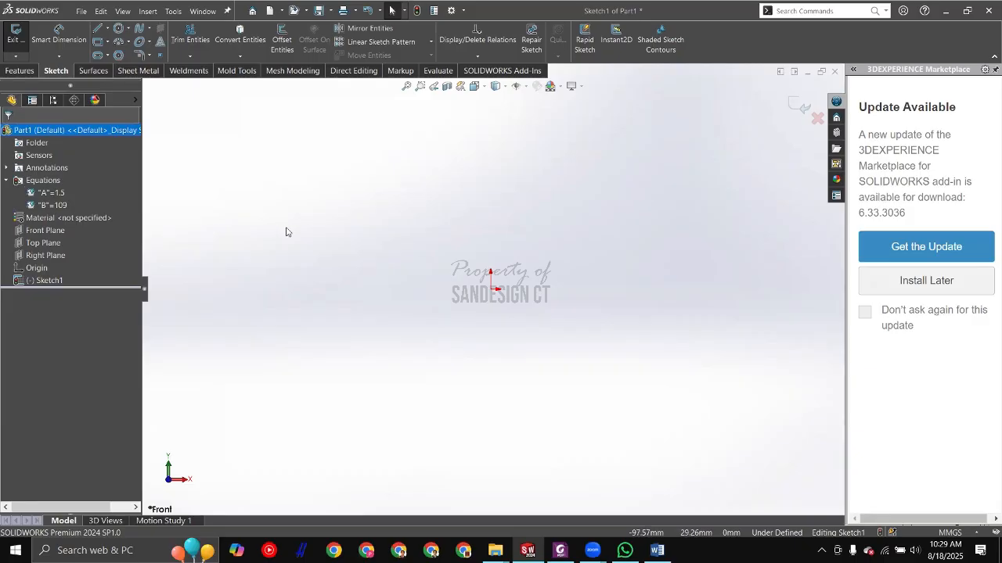
Step: Examine the plate's front view and its dimensions in the CSWA PDF and return to SOLIDWORKS
{"action": "key", "text": "alt+Tab"}
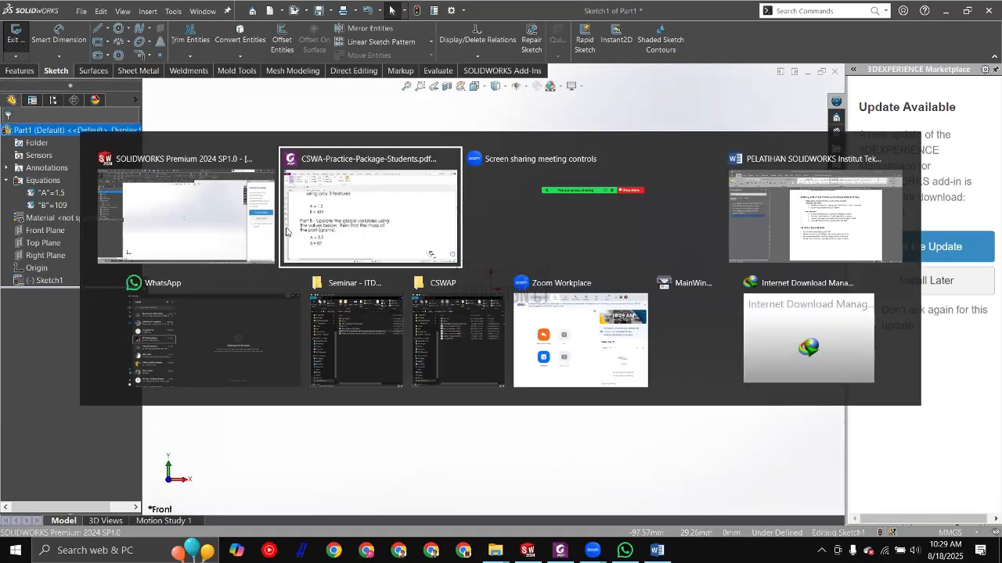
{"action": "scroll", "coordinate": [722, 301], "scroll_direction": "down", "scroll_amount": 2, "text": "ctrl"}
{"action": "scroll", "coordinate": [722, 302], "scroll_direction": "down", "scroll_amount": 3}
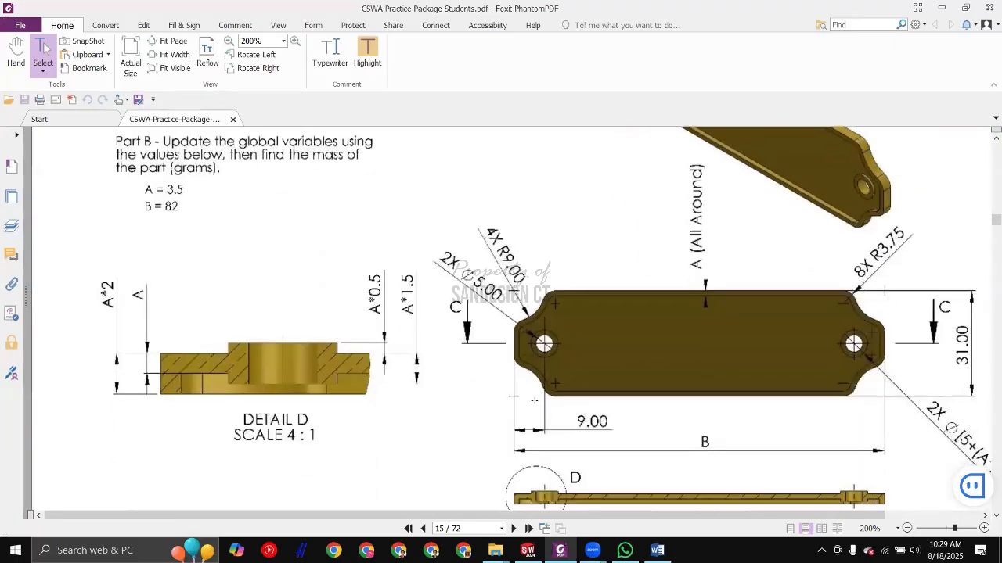
{"action": "left_click", "coordinate": [16, 52]}
{"action": "left_click_drag", "start_coordinate": [684, 316], "coordinate": [384, 256]}
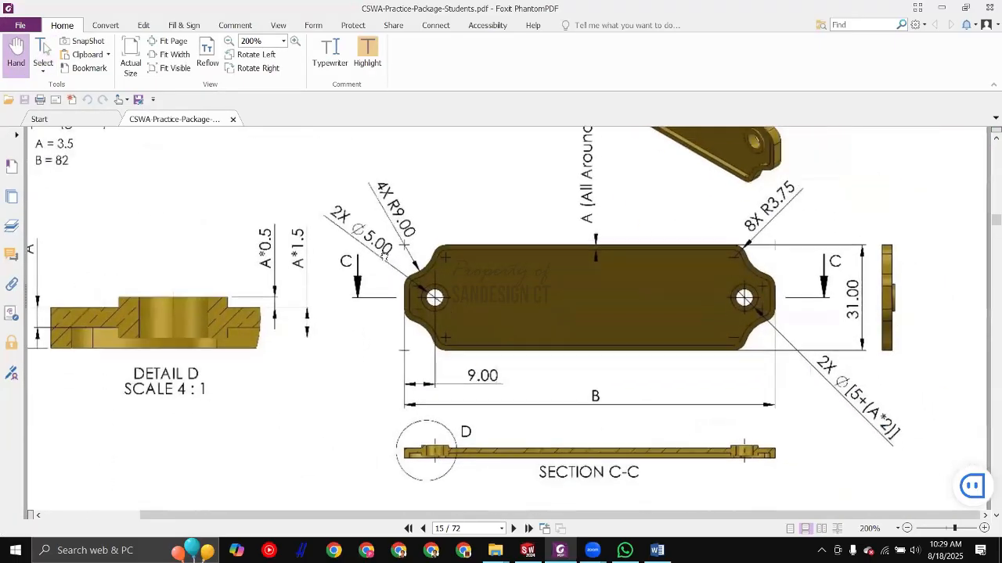
{"action": "scroll", "coordinate": [720, 276], "scroll_direction": "down", "scroll_amount": 1}
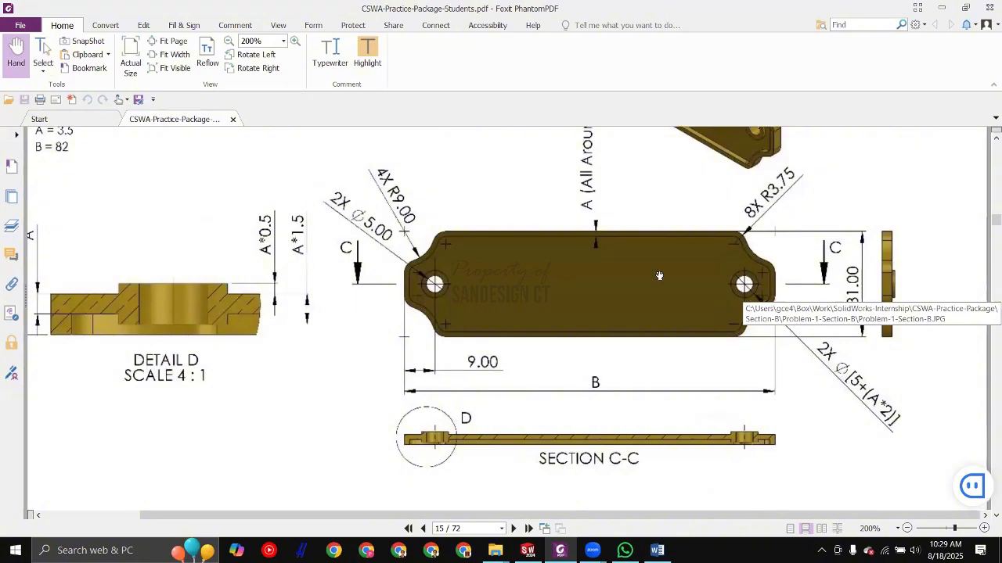
{"action": "key", "text": "alt+Tab"}
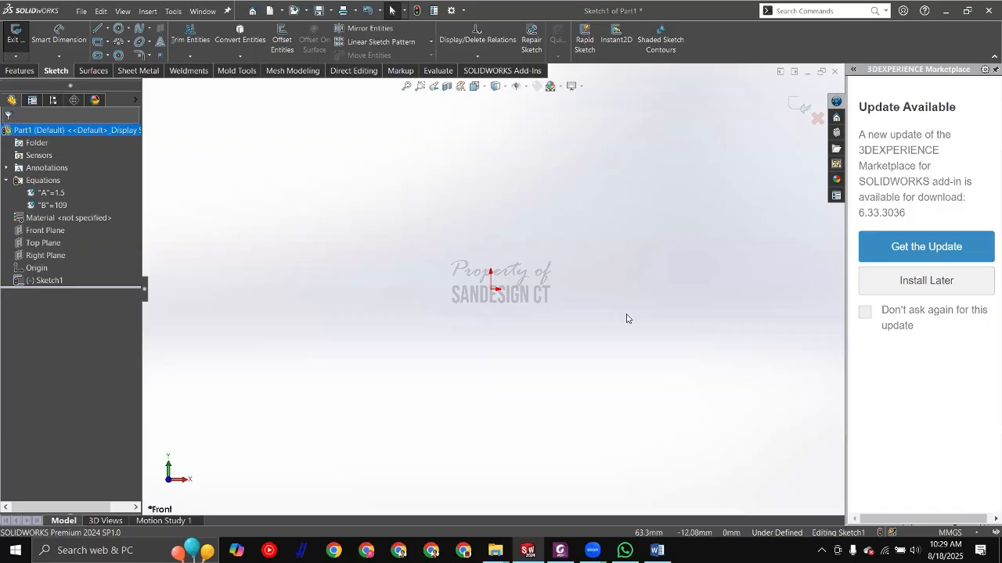
Step: Sketch two centerlines from the origin, one vertical about 28 mm long upward and one horizontal about 78 mm long to the right
{"action": "left_click", "coordinate": [107, 29]}
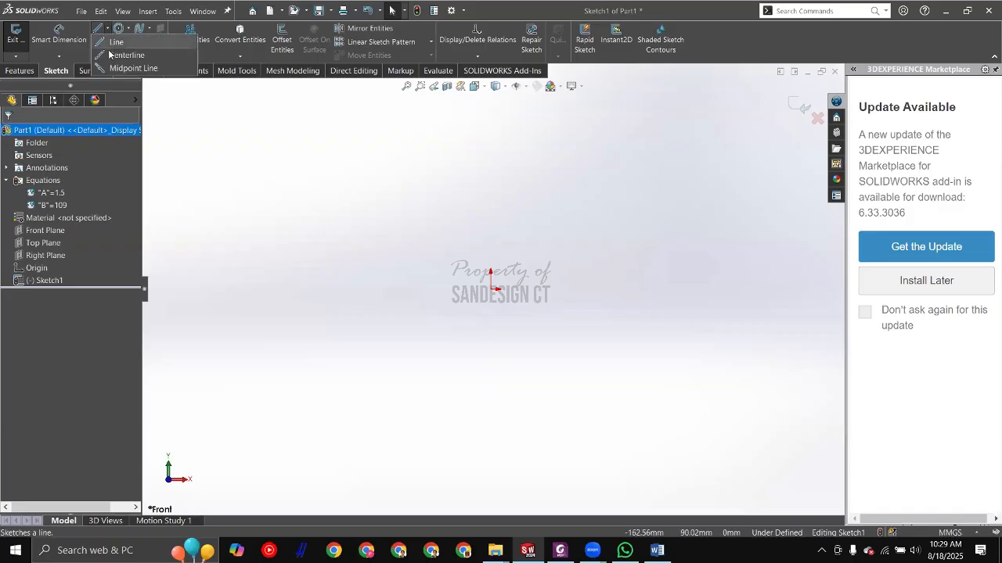
{"action": "left_click", "coordinate": [129, 47]}
{"action": "left_click_drag", "start_coordinate": [491, 288], "coordinate": [491, 231]}
{"action": "key", "text": "Escape"}
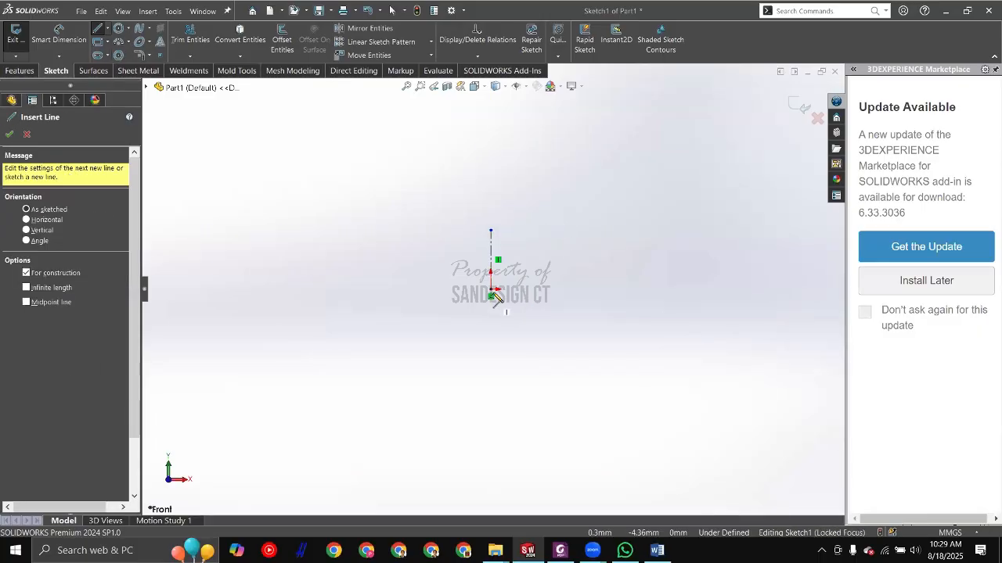
{"action": "left_click", "coordinate": [491, 289]}
{"action": "left_click", "coordinate": [656, 289]}
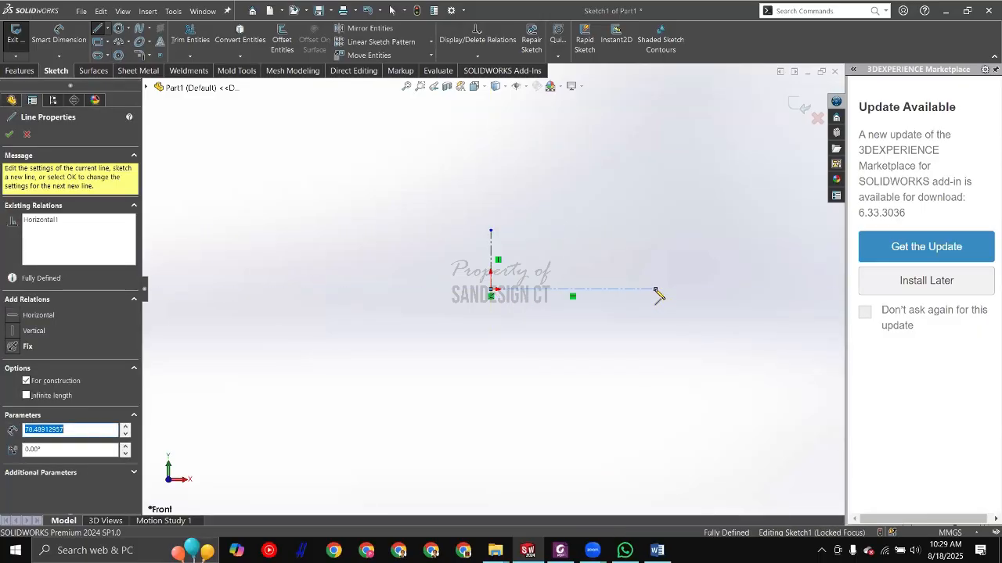
{"action": "key", "text": "Escape"}
{"action": "key", "text": "Escape"}
{"action": "left_click_drag", "start_coordinate": [479, 270], "coordinate": [446, 249]}
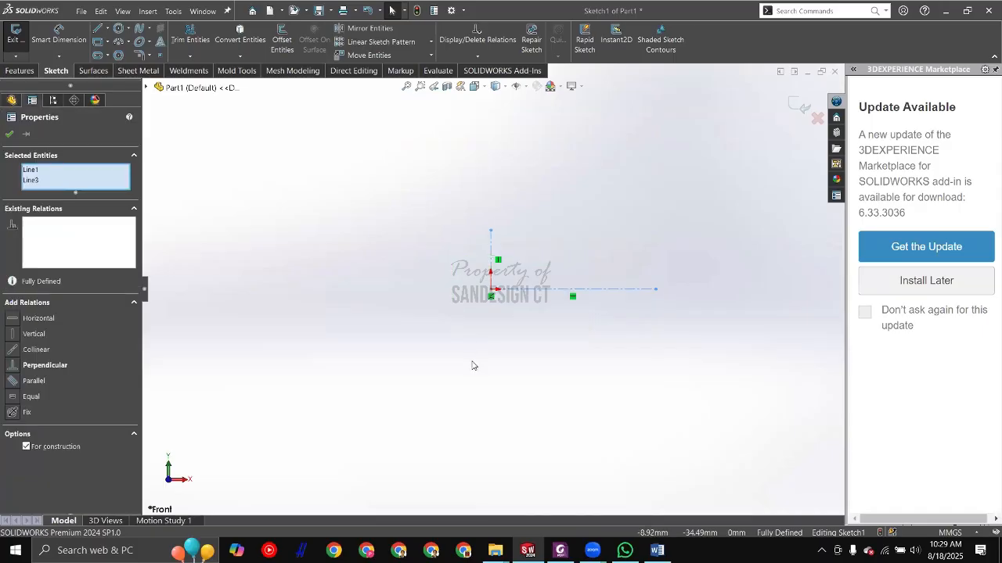
{"action": "key", "text": "Escape"}
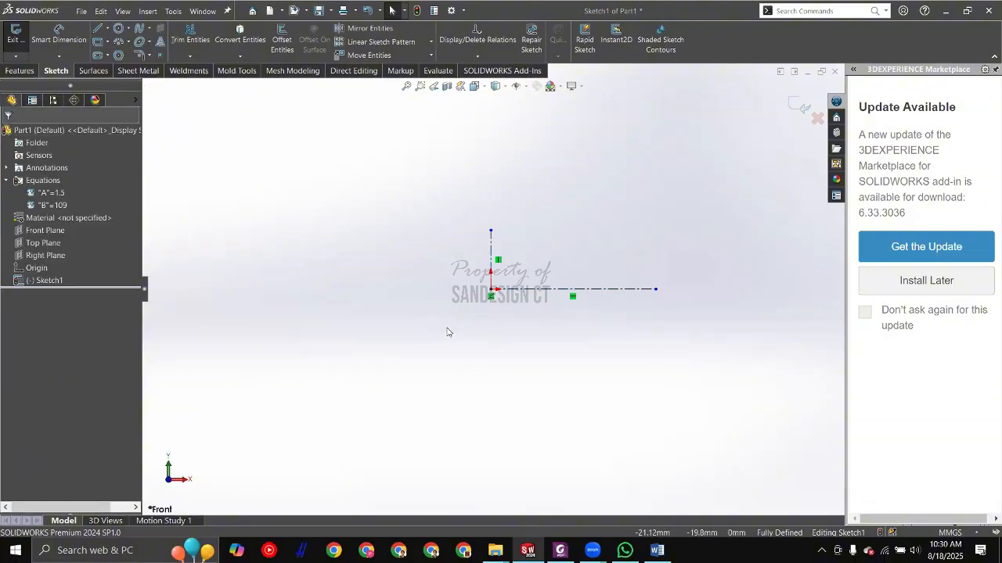
Step: Check the plate outline in the PDF and sketch a horizontal line rightward from the upper end of the vertical centerline
{"action": "key", "text": "alt+Tab"}
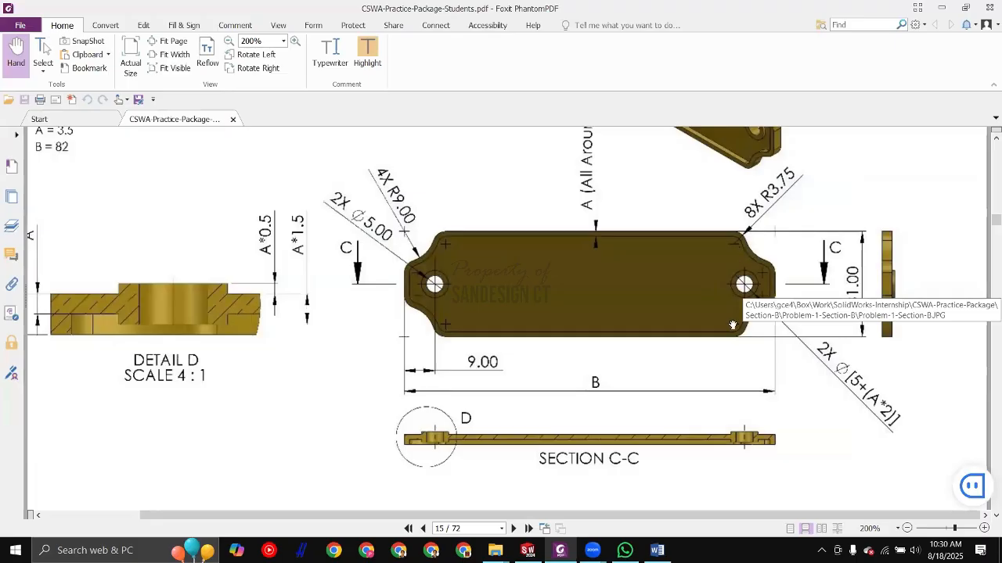
{"action": "scroll", "coordinate": [733, 325], "scroll_direction": "up", "scroll_amount": 5}
{"action": "scroll", "coordinate": [735, 332], "scroll_direction": "down", "scroll_amount": 3}
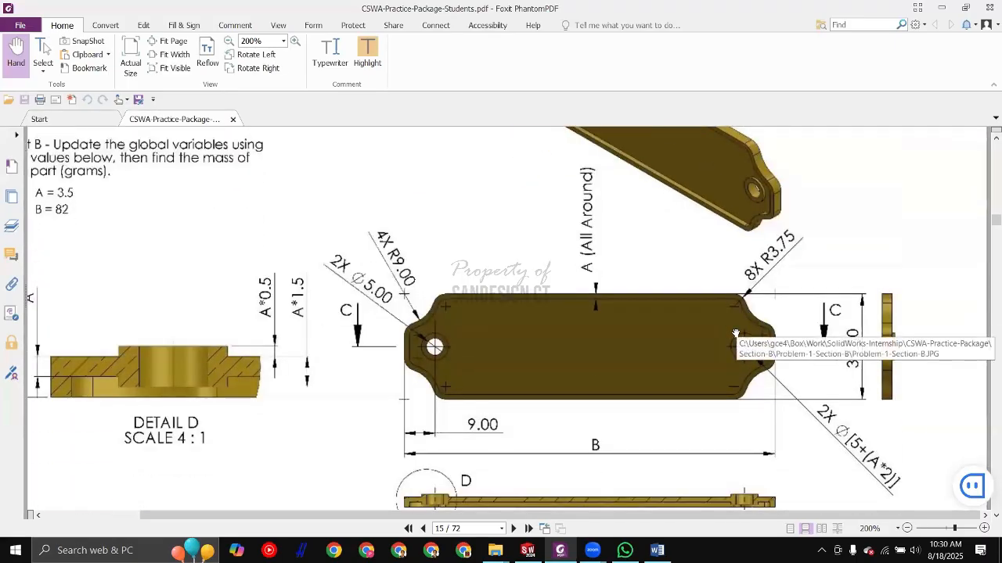
{"action": "key", "text": "alt+Tab"}
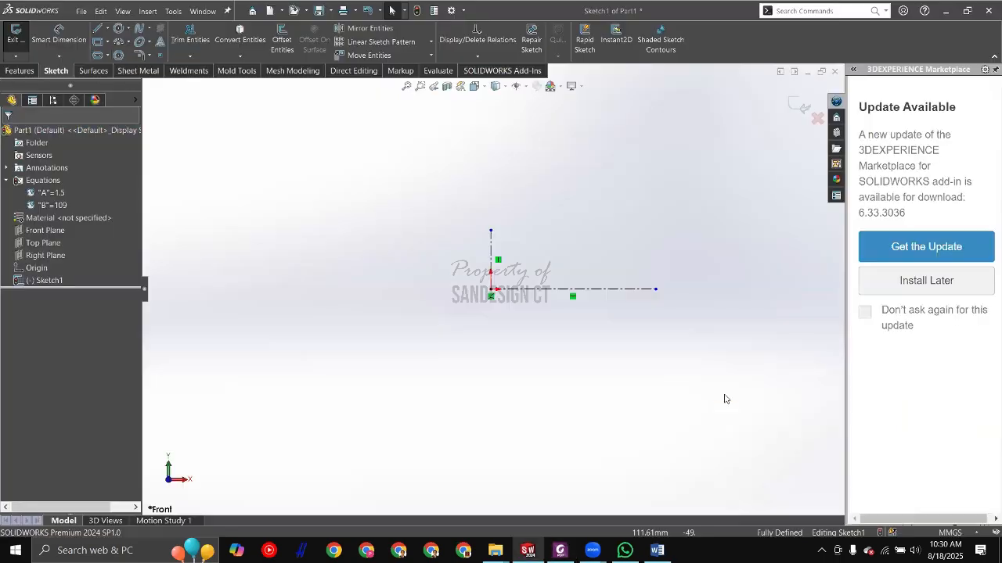
{"action": "key", "text": "l"}
{"action": "left_click", "coordinate": [491, 231]}
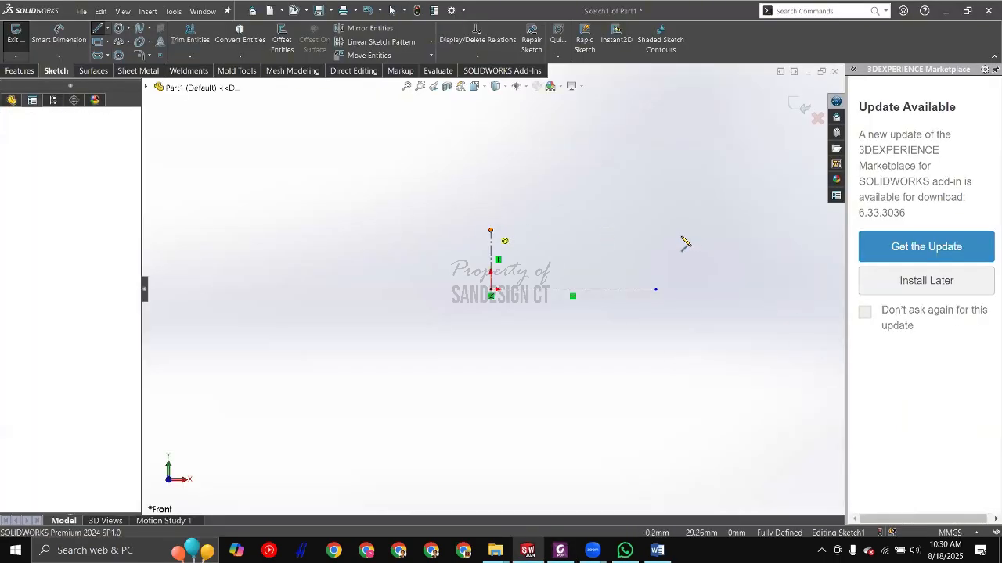
{"action": "left_click", "coordinate": [624, 230]}
{"action": "key", "text": "Escape"}
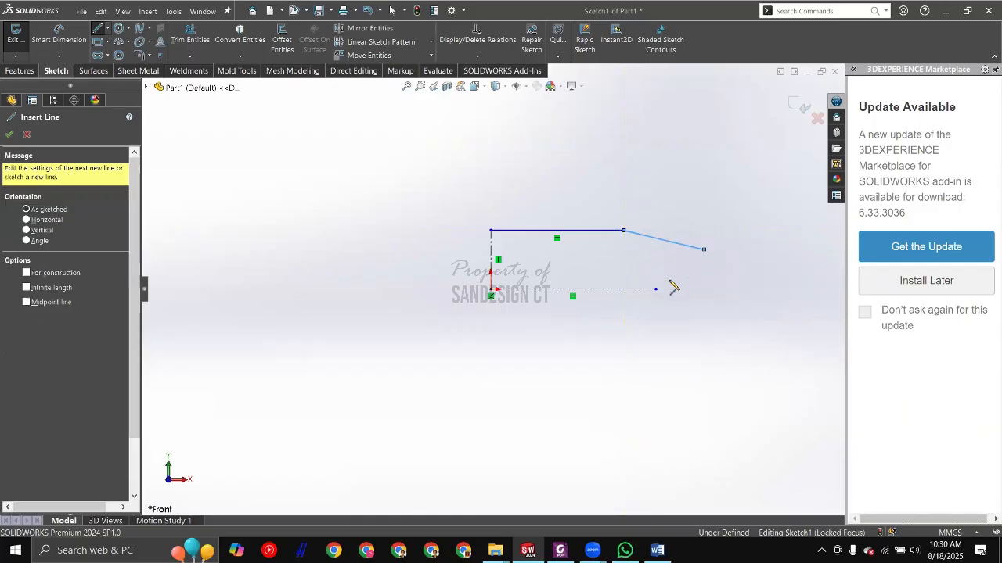
Step: Sketch a vertical line about 14 mm long upward from the outer end of the horizontal centerline
{"action": "key", "text": "alt+Tab"}
{"action": "key", "text": "alt+Tab"}
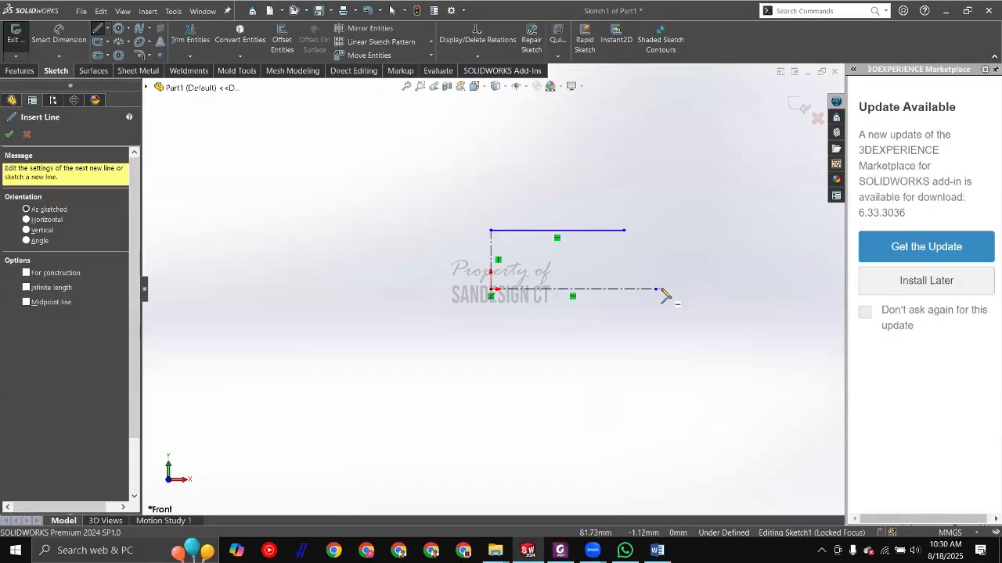
{"action": "left_click", "coordinate": [655, 289]}
{"action": "left_click", "coordinate": [655, 259]}
{"action": "key", "text": "Escape"}
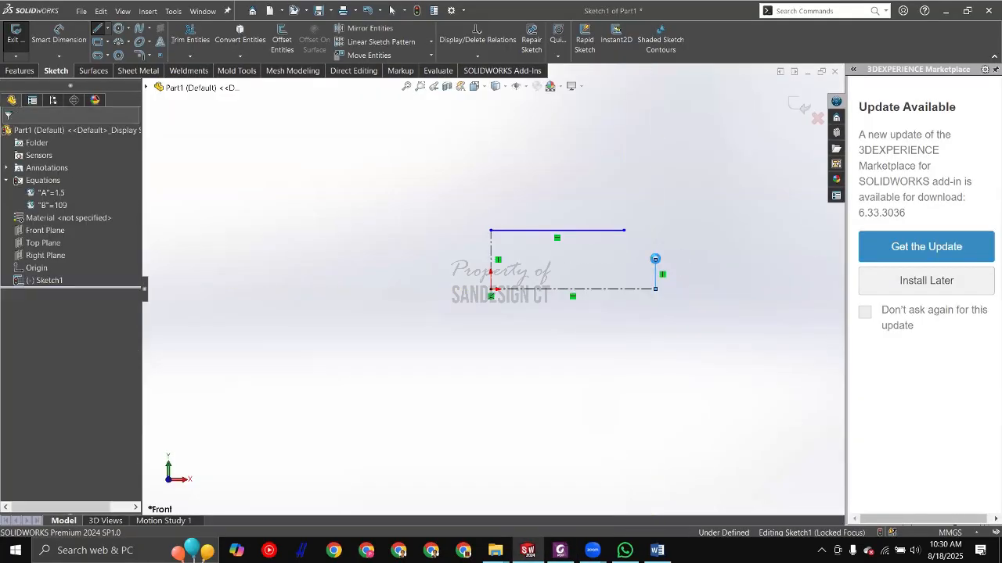
Step: Sketch a circle about 28 mm in radius centred where the two solid lines' extensions meet and compare it with the PDF drawing
{"action": "key", "text": "alt+Tab"}
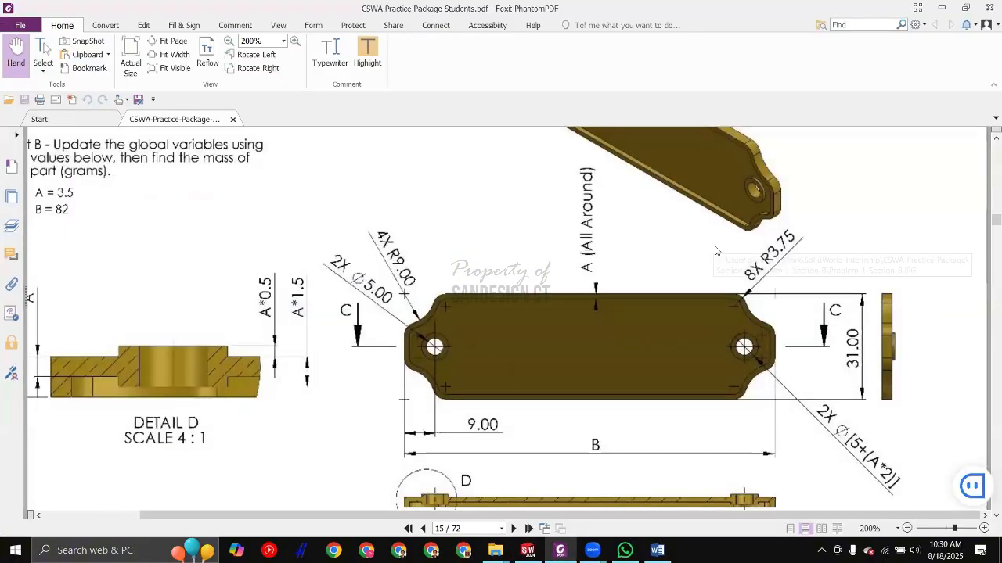
{"action": "key", "text": "alt+Tab"}
{"action": "key", "text": "c"}
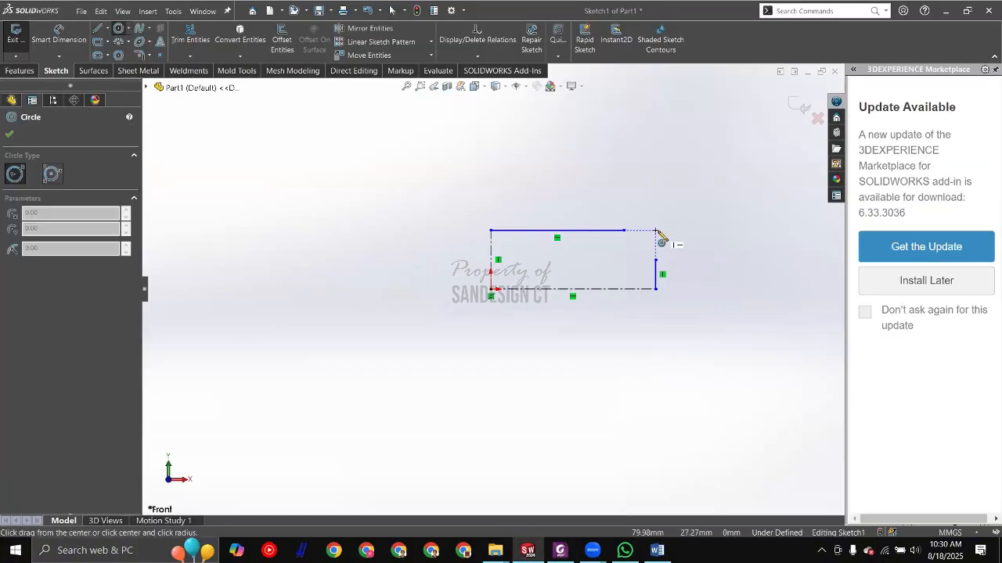
{"action": "left_click", "coordinate": [655, 230]}
{"action": "left_click", "coordinate": [707, 259]}
{"action": "key", "text": "Escape"}
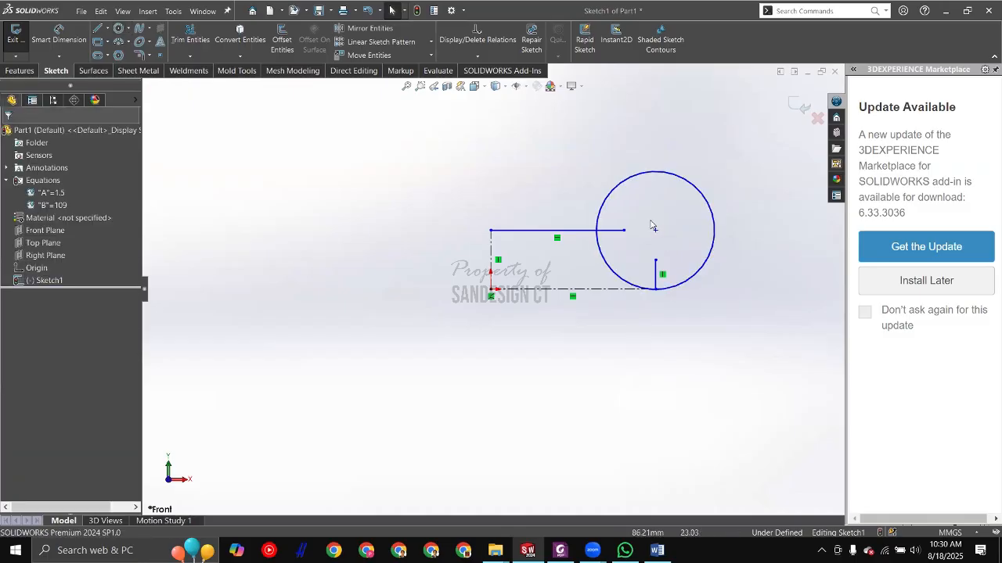
{"action": "key", "text": "alt+Tab"}
{"action": "key", "text": "alt+Tab"}
{"action": "key", "text": "alt+Tab"}
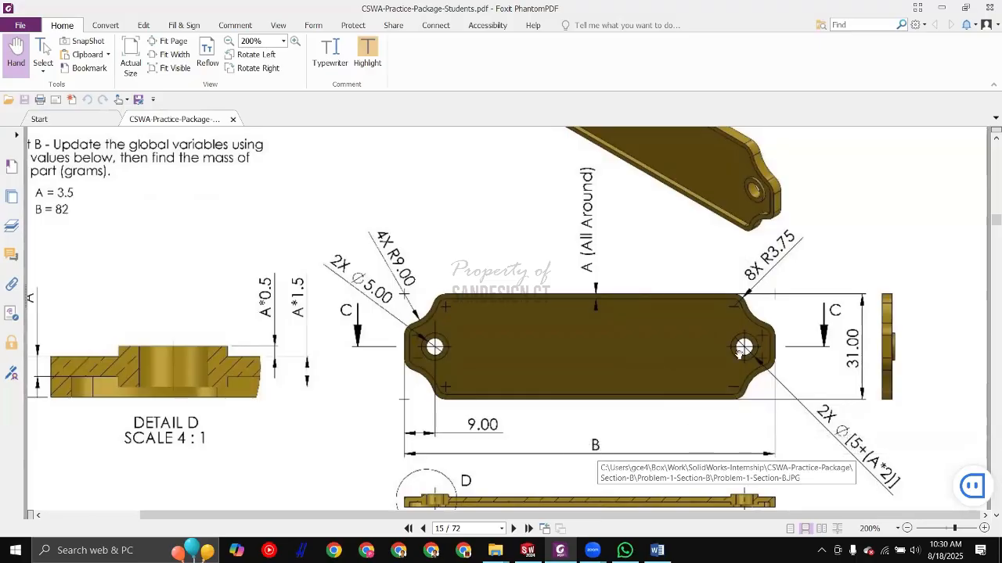
{"action": "key", "text": "alt+Tab"}
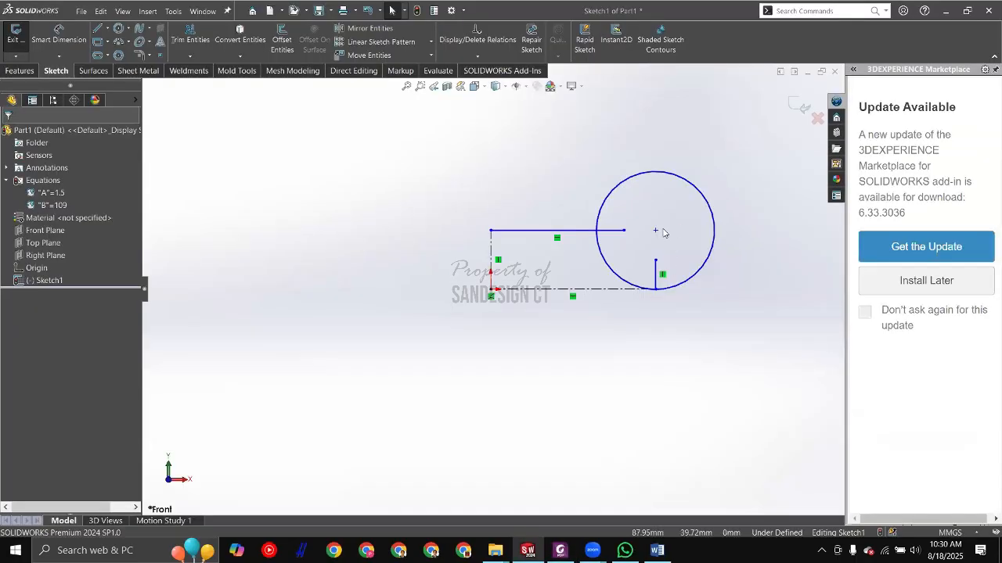
Step: Move the circle away from the corner intersection and delete it from the sketch
{"action": "left_click", "coordinate": [655, 230]}
{"action": "left_click_drag", "start_coordinate": [690, 197], "coordinate": [693, 189]}
{"action": "key", "text": "Delete"}
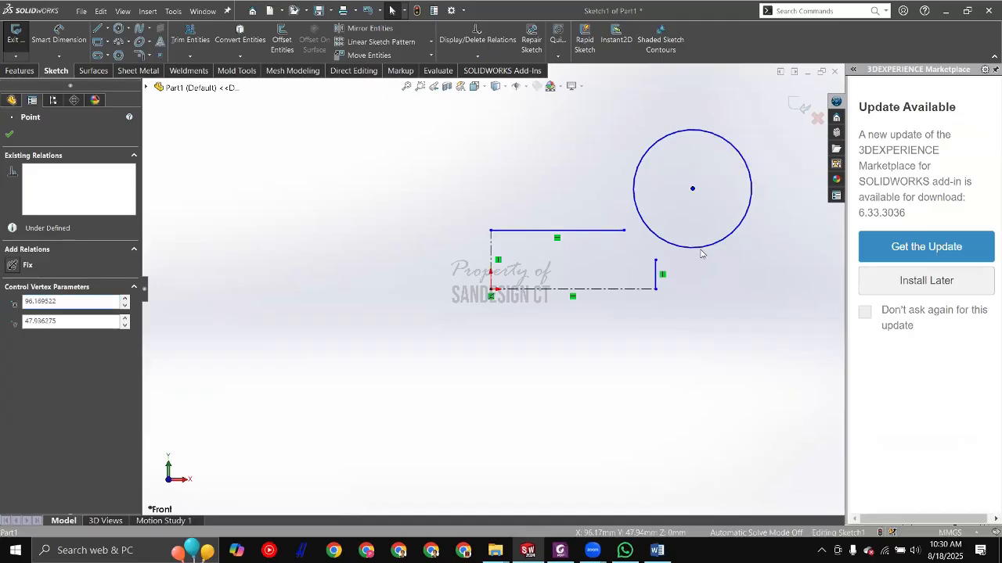
{"action": "left_click", "coordinate": [599, 213]}
{"action": "left_click", "coordinate": [694, 217]}
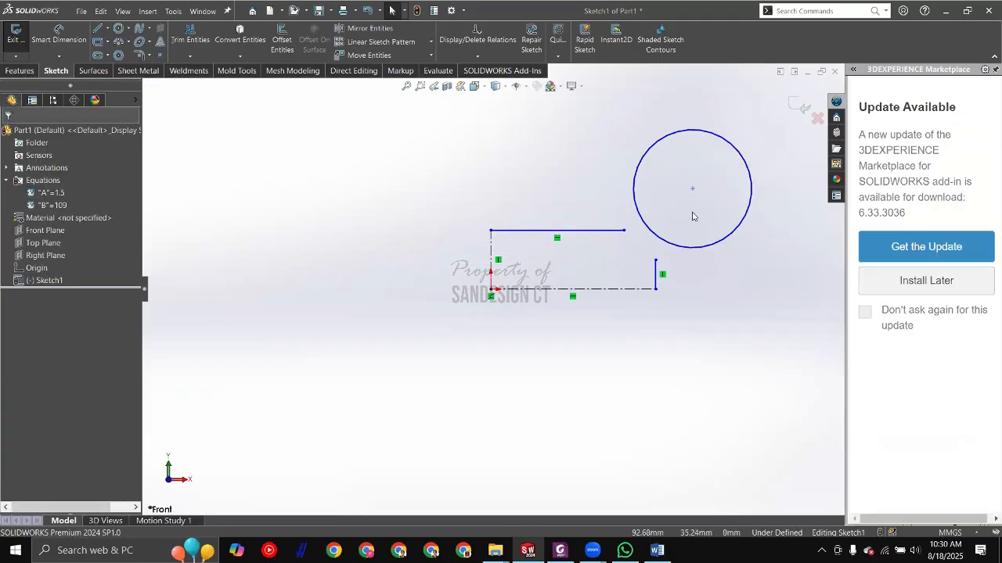
{"action": "right_click_drag", "start_coordinate": [716, 206], "coordinate": [677, 263]}
{"action": "left_click", "coordinate": [691, 248]}
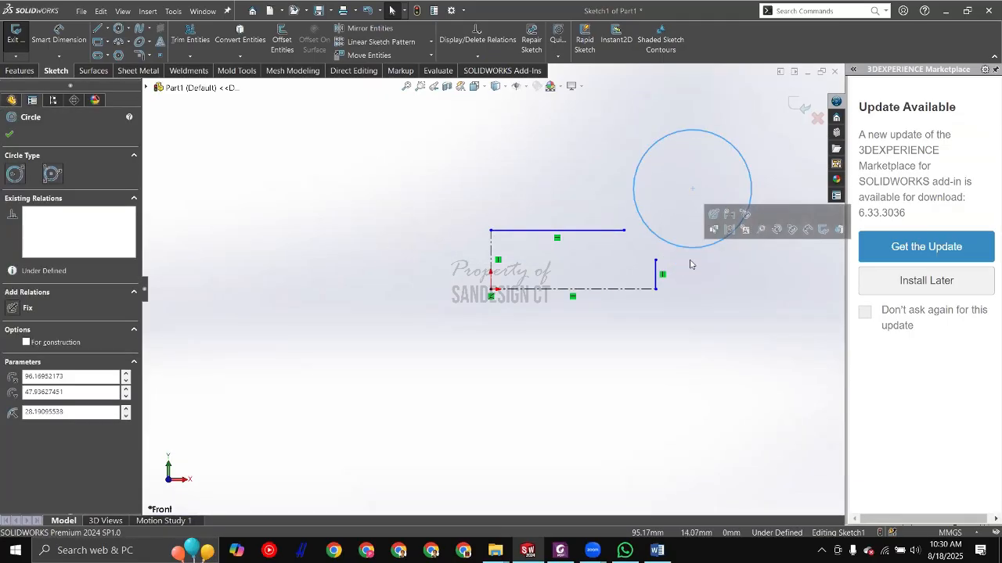
{"action": "key", "text": "Delete"}
Step: Place a symmetric width dimension from the vertical centerline to the outer vertical line, on the far side of the centerline so it doubles
{"action": "right_click_drag", "start_coordinate": [392, 228], "coordinate": [398, 161]}
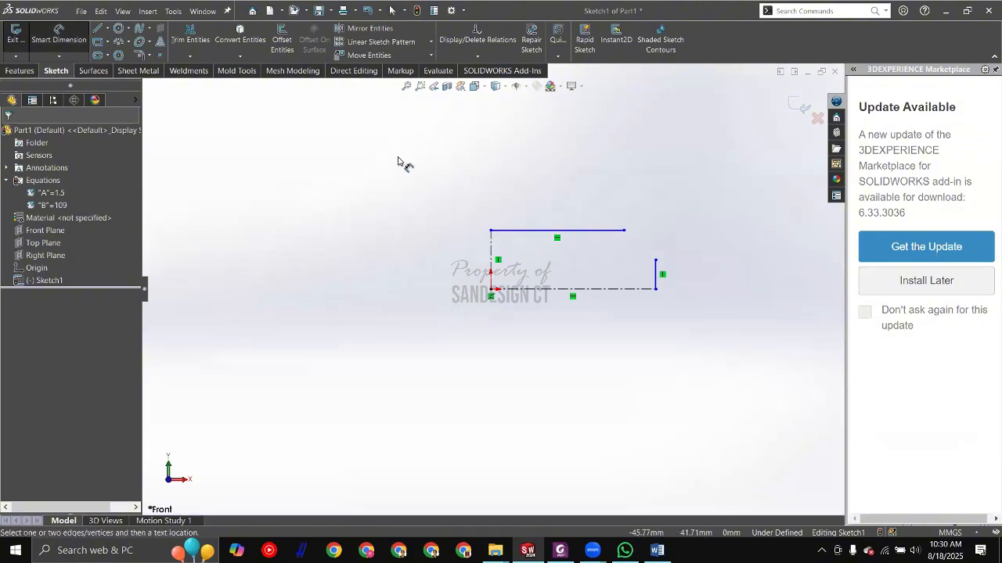
{"action": "left_click", "coordinate": [491, 258]}
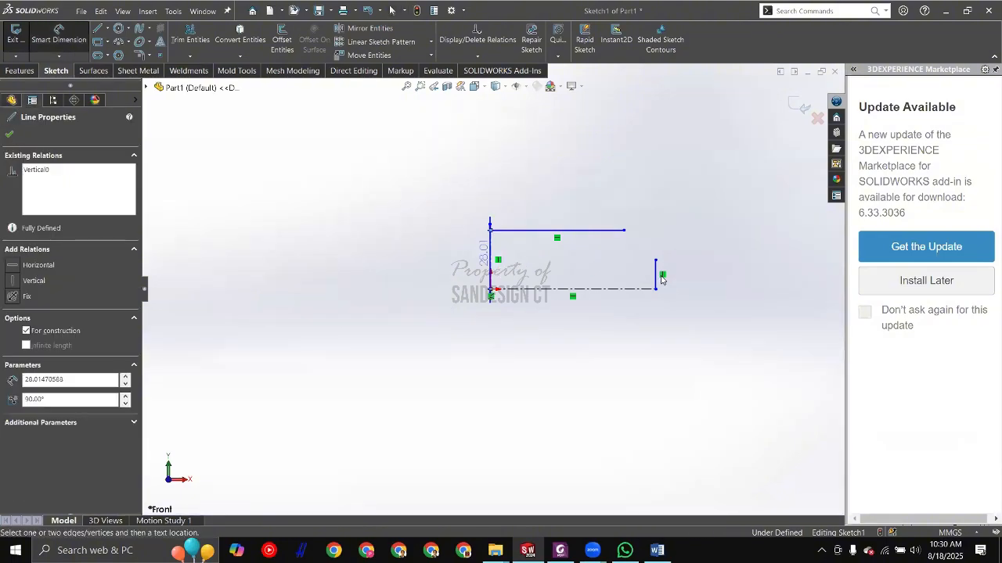
{"action": "left_click", "coordinate": [656, 276]}
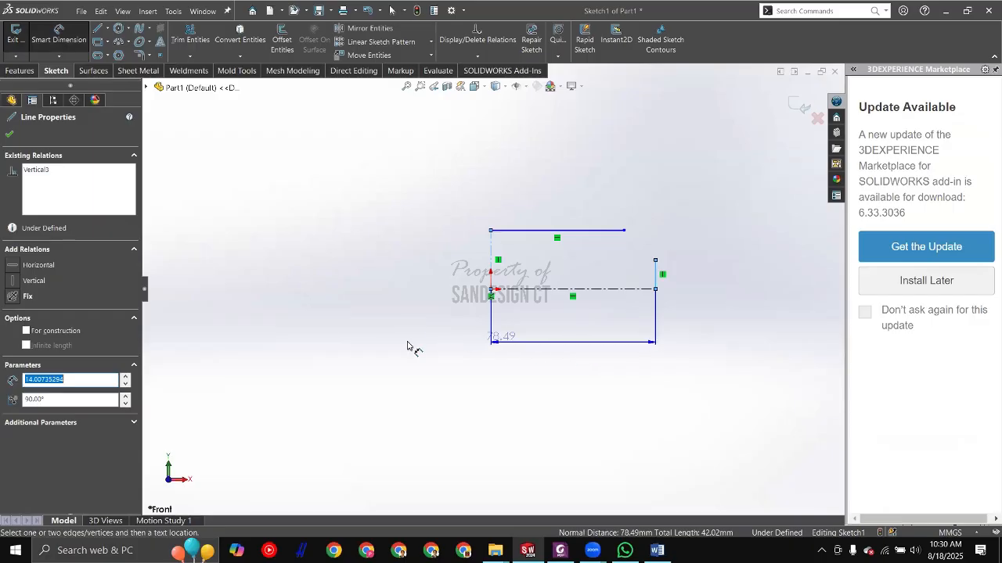
{"action": "scroll", "coordinate": [544, 336], "scroll_direction": "down", "scroll_amount": 1}
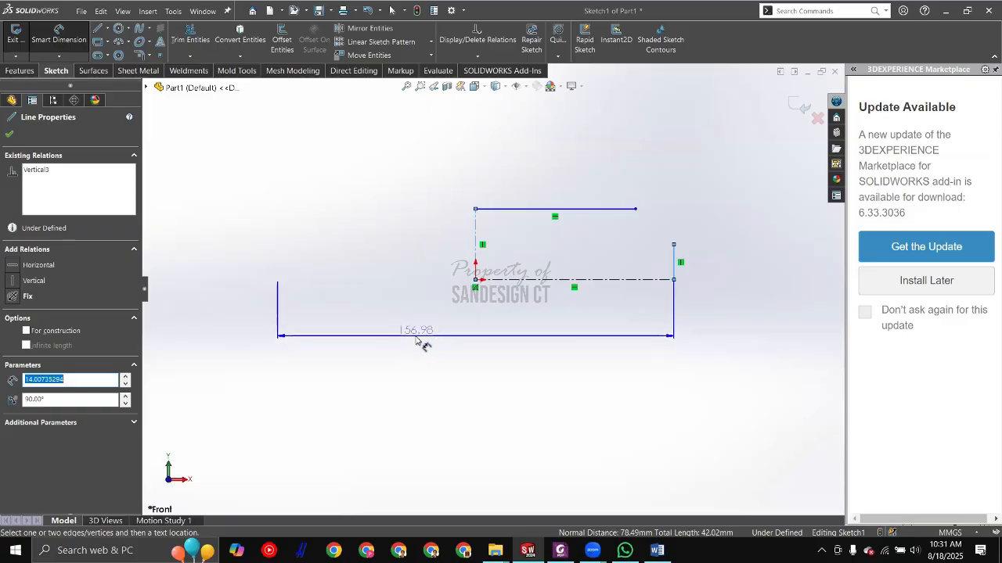
{"action": "left_click", "coordinate": [417, 338]}
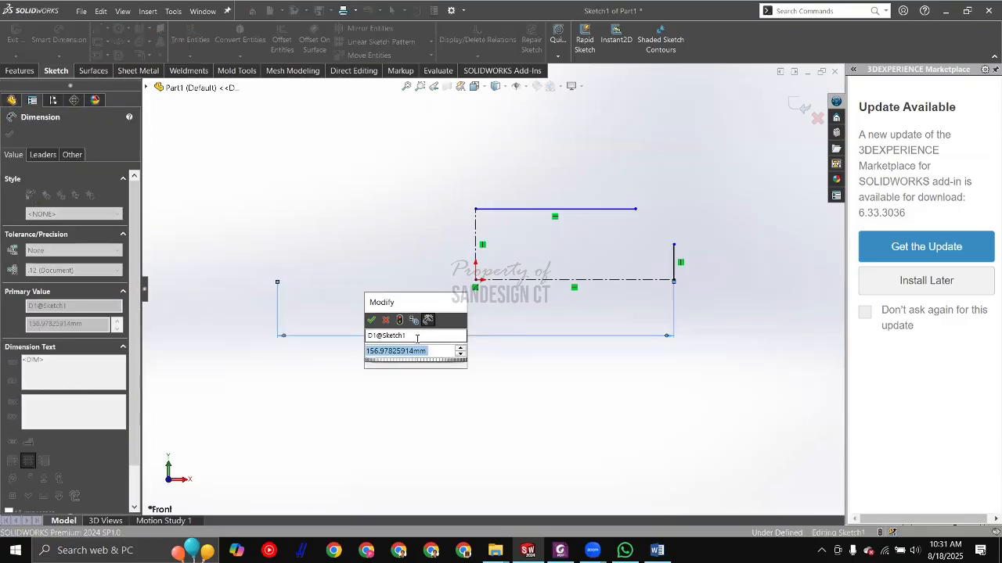
Step: Check the overall width in the PDF drawing and link the width dimension to global variable B
{"action": "key", "text": "alt+Tab"}
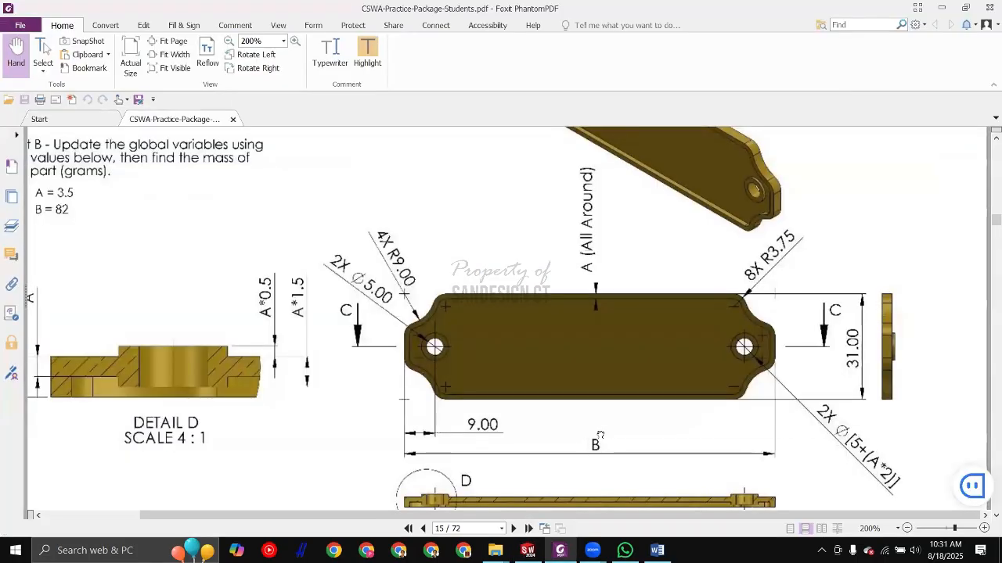
{"action": "scroll", "coordinate": [593, 430], "scroll_direction": "down", "scroll_amount": 1}
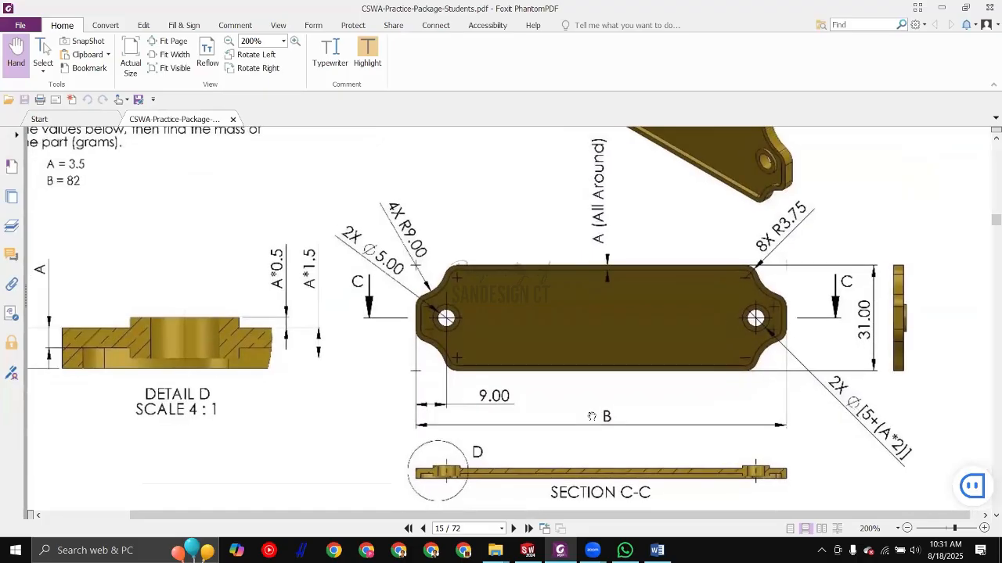
{"action": "key", "text": "alt+Tab"}
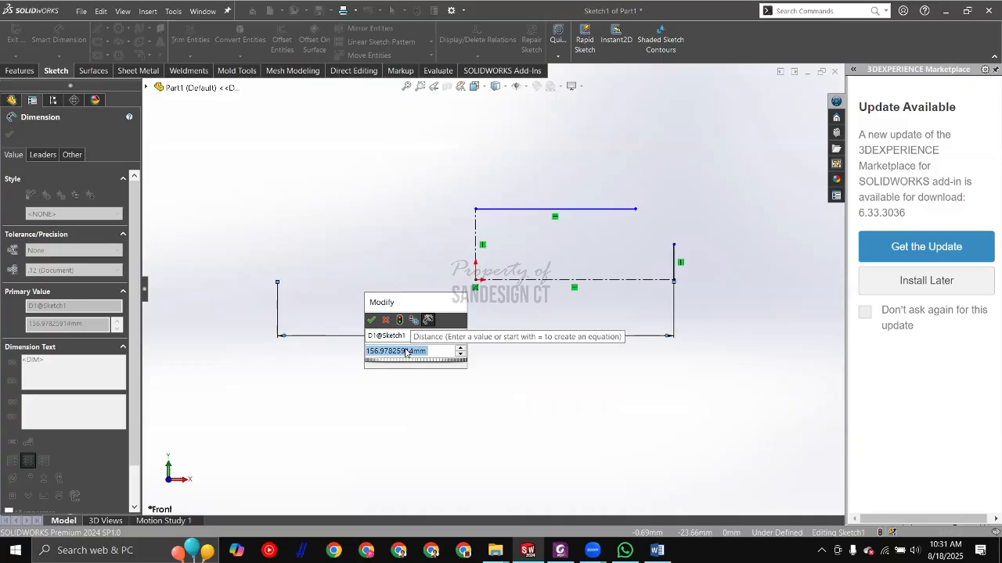
{"action": "type", "text": "="}
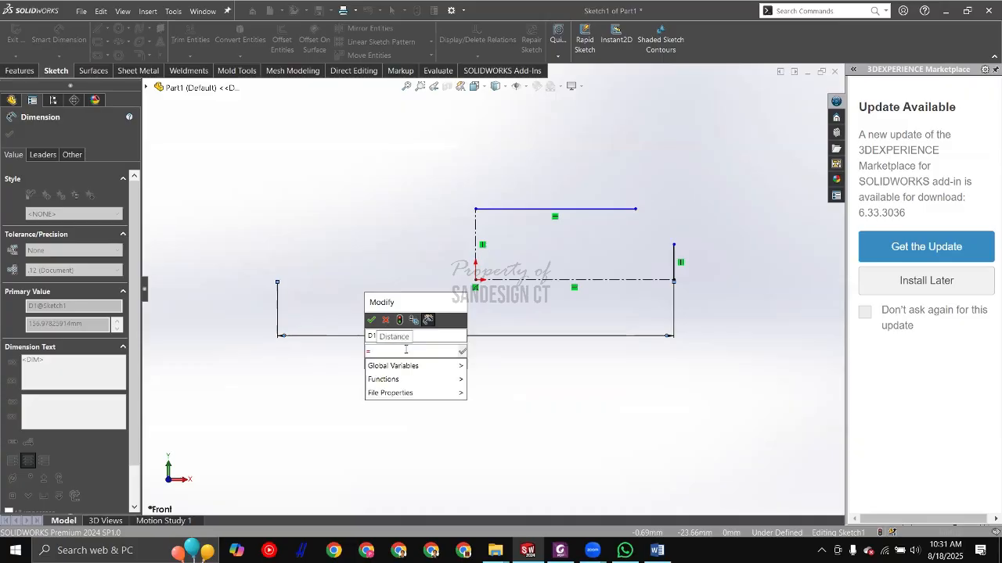
{"action": "mouse_move", "coordinate": [453, 368]}
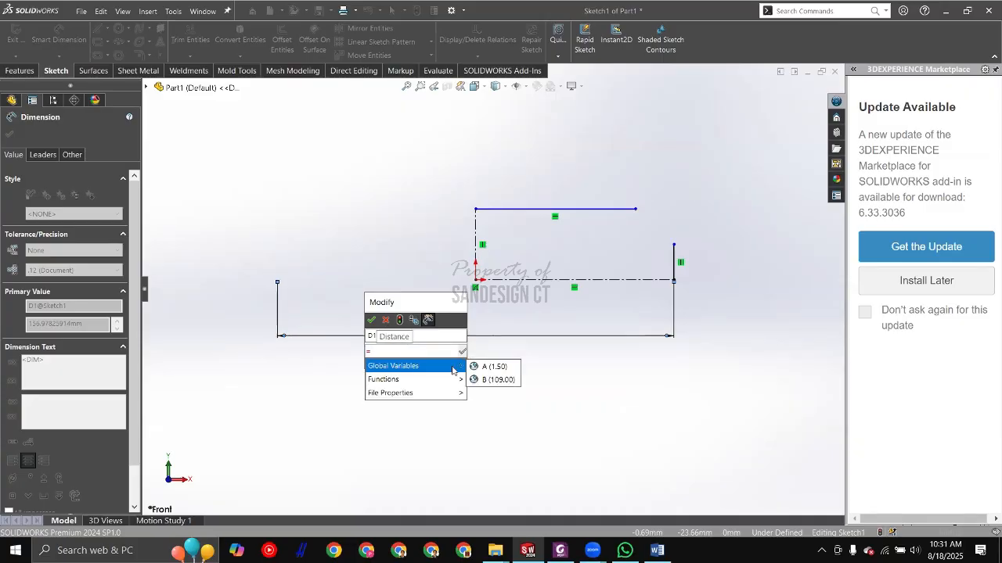
{"action": "left_click", "coordinate": [511, 380]}
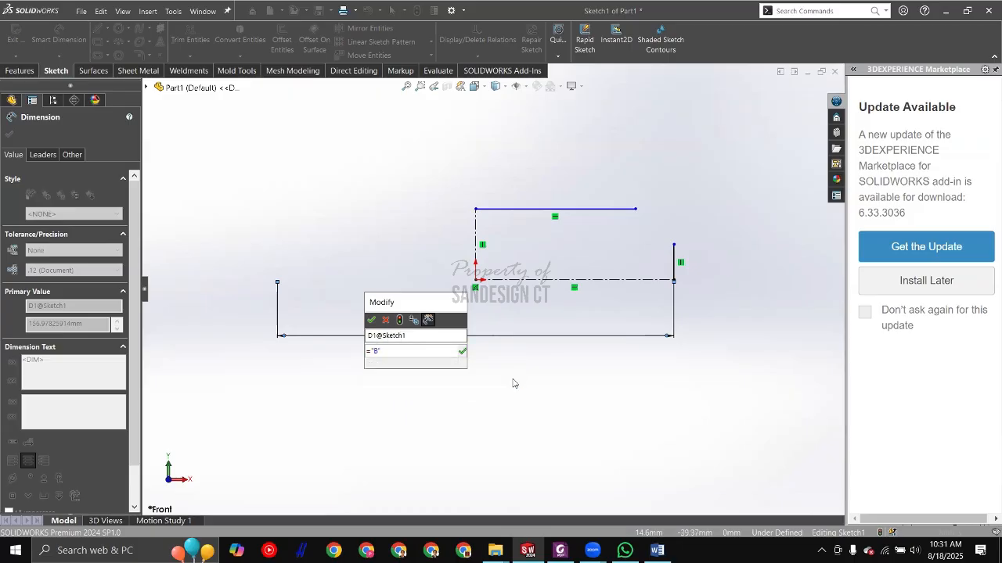
{"action": "left_click", "coordinate": [371, 320]}
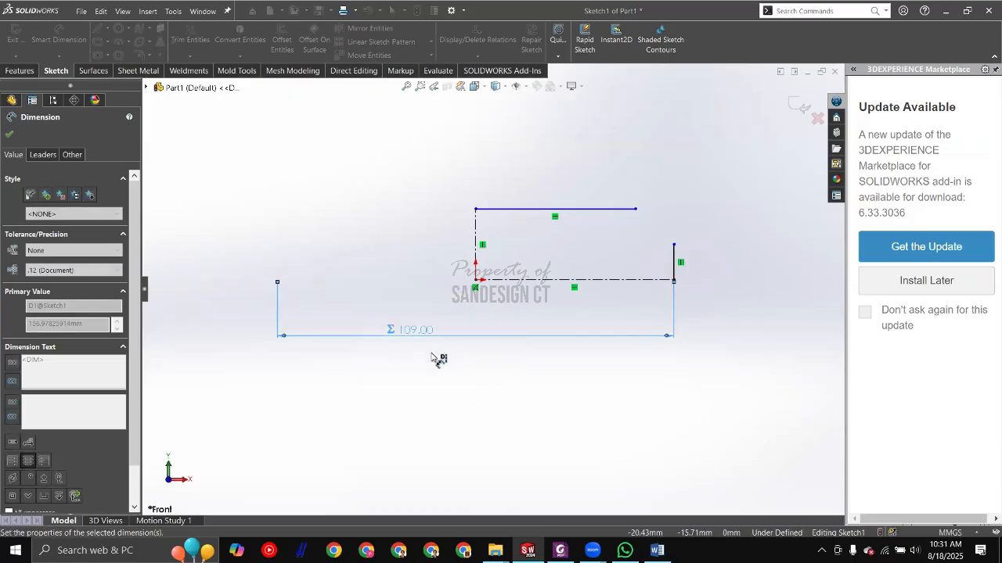
{"action": "left_click", "coordinate": [497, 375]}
{"action": "scroll", "coordinate": [427, 401], "scroll_direction": "up", "scroll_amount": 1}
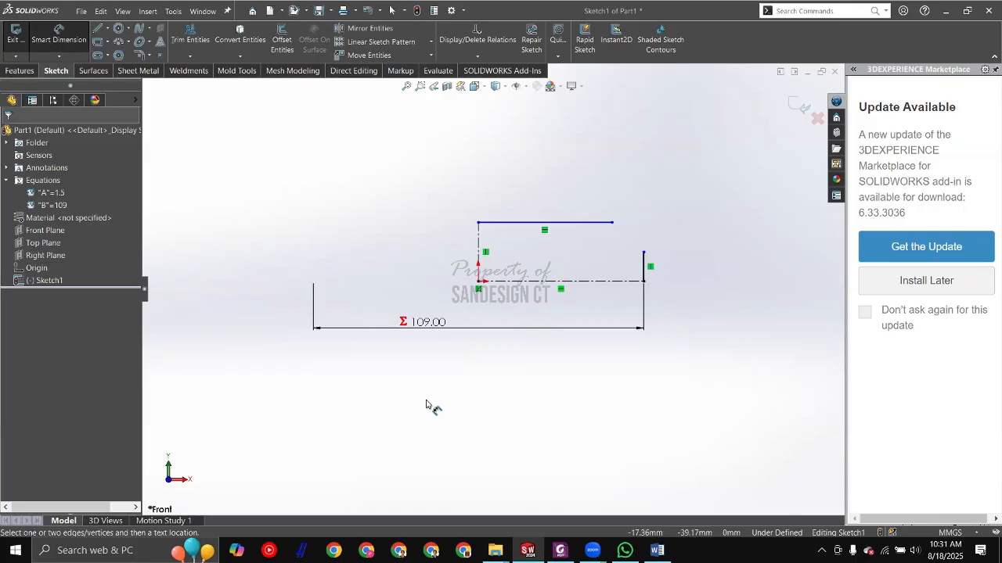
Step: Check the plate height in the PDF, set the doubled height about the horizontal centerline to 31 mm, and move the width dimension closer
{"action": "key", "text": "alt+Tab"}
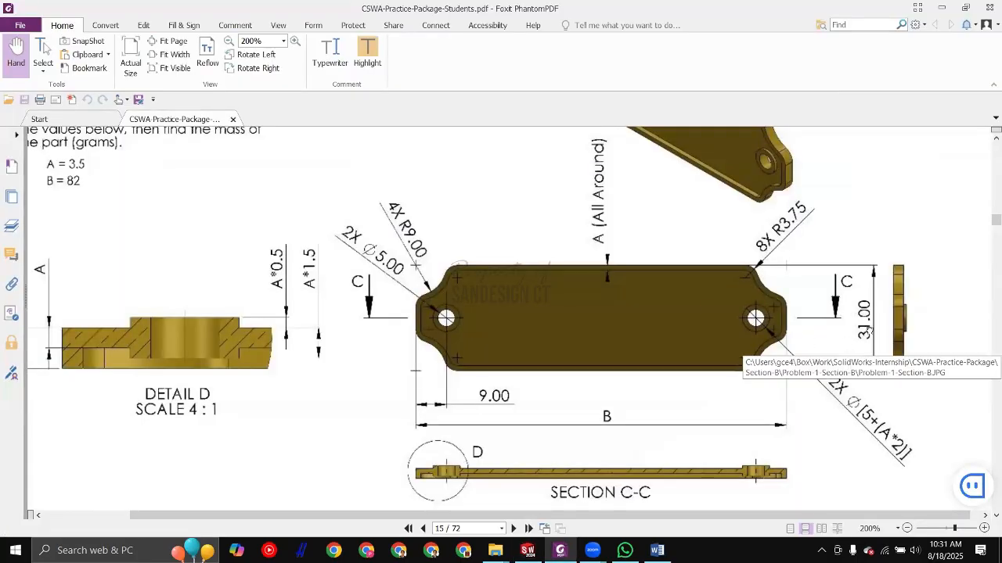
{"action": "scroll", "coordinate": [867, 331], "scroll_direction": "right", "scroll_amount": 1}
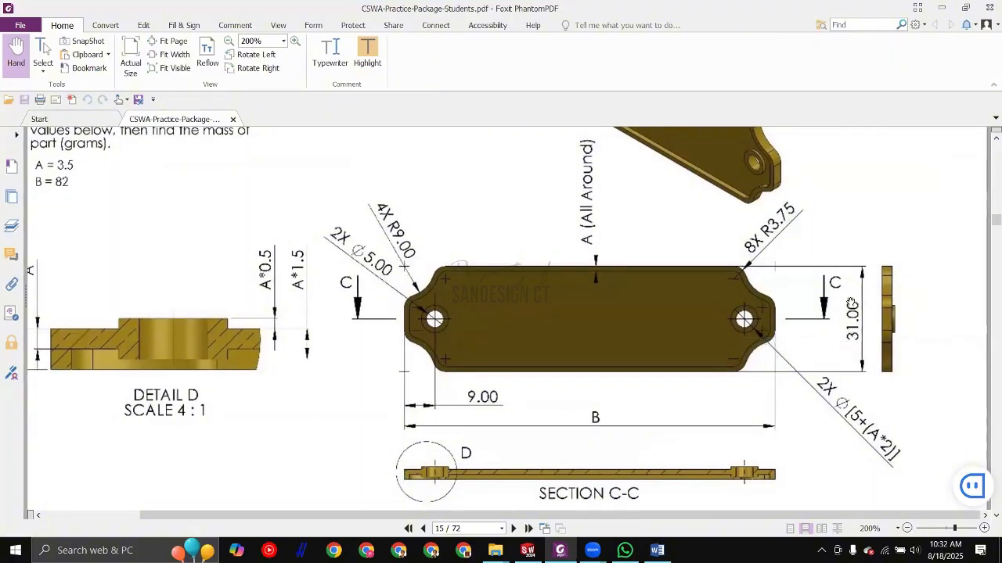
{"action": "key", "text": "alt+Tab"}
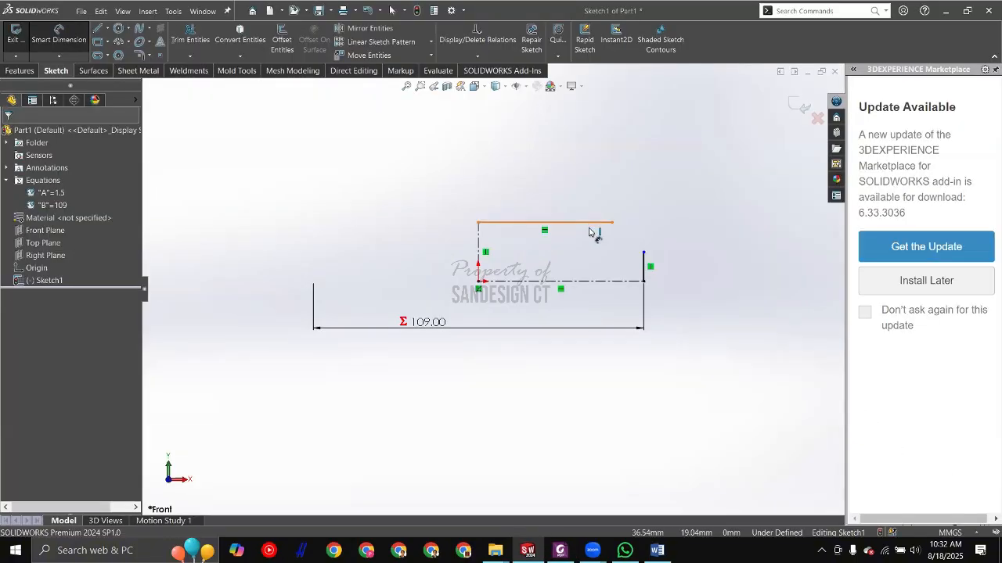
{"action": "left_click", "coordinate": [590, 224]}
{"action": "left_click", "coordinate": [595, 280]}
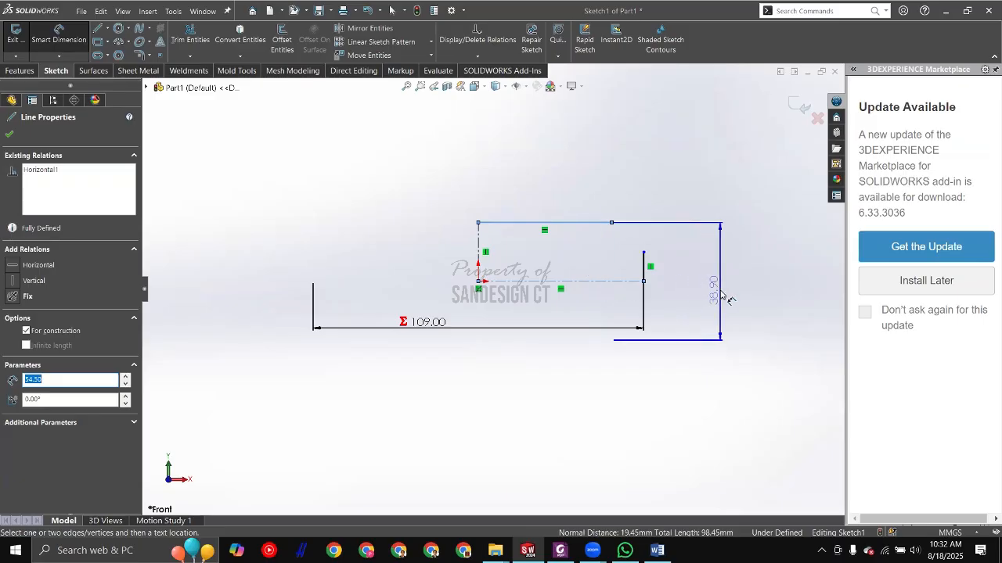
{"action": "left_click", "coordinate": [723, 293]}
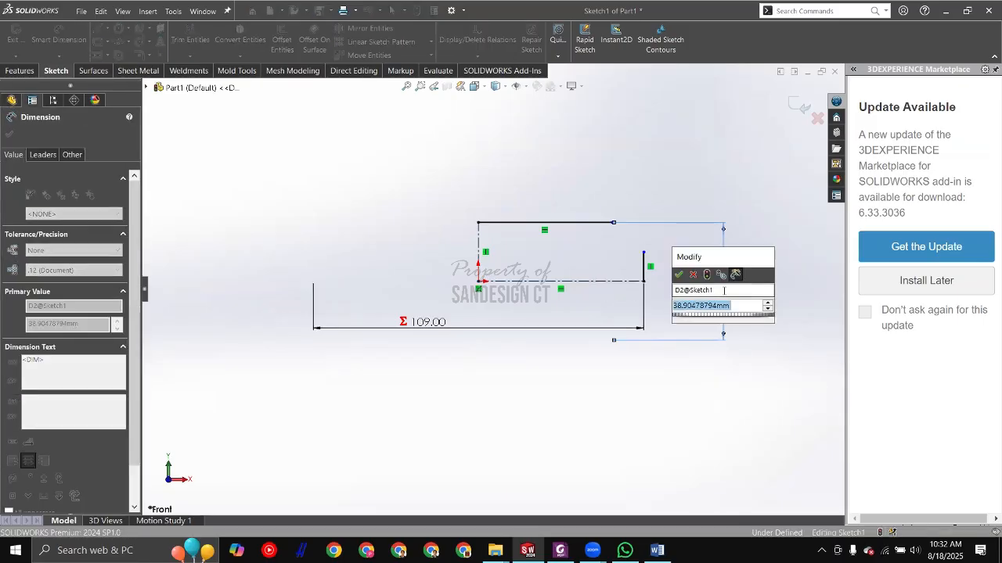
{"action": "type", "text": "31"}
{"action": "key", "text": "Return"}
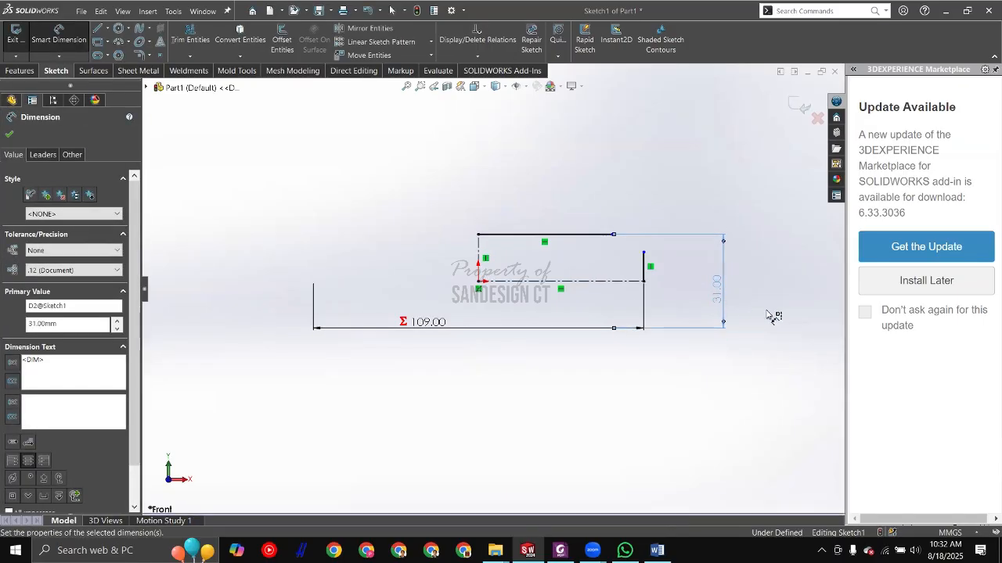
{"action": "scroll", "coordinate": [695, 303], "scroll_direction": "down", "scroll_amount": 2}
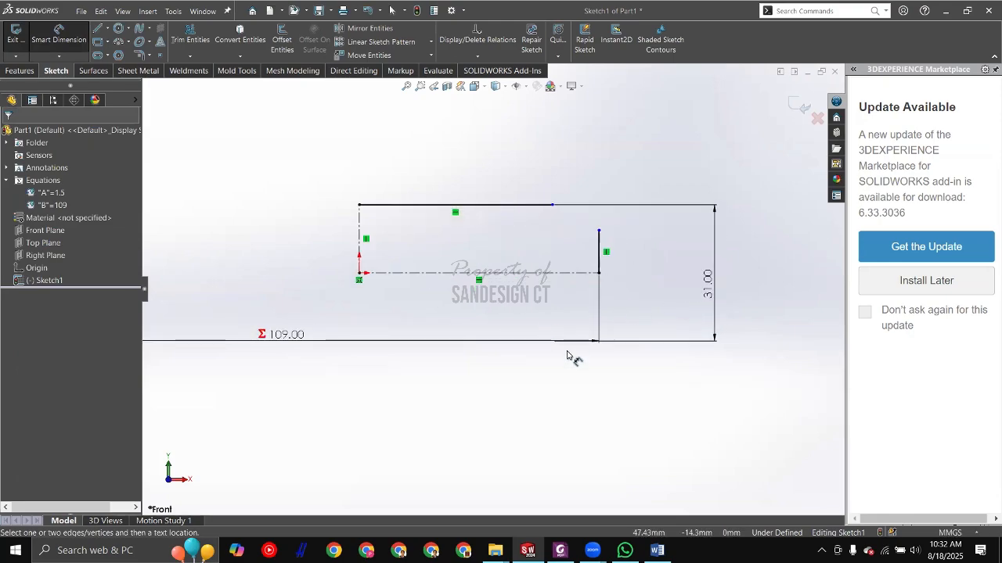
{"action": "left_click_drag", "start_coordinate": [270, 342], "coordinate": [266, 309]}
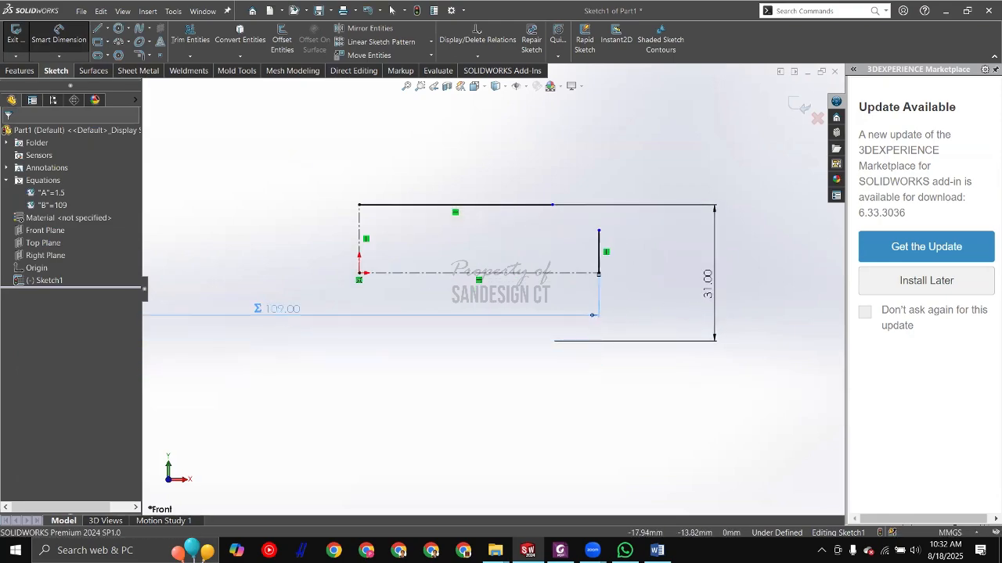
Step: Check the corner radius in the PDF and extend the solid horizontal and vertical lines until their free ends meet at a corner
{"action": "key", "text": "alt+Tab"}
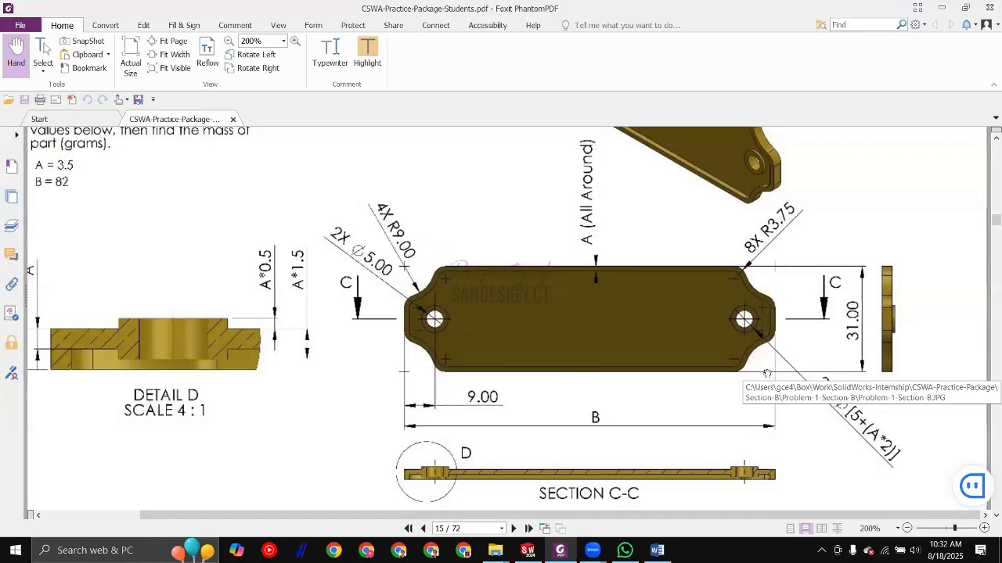
{"action": "left_click_drag", "start_coordinate": [603, 313], "coordinate": [673, 412]}
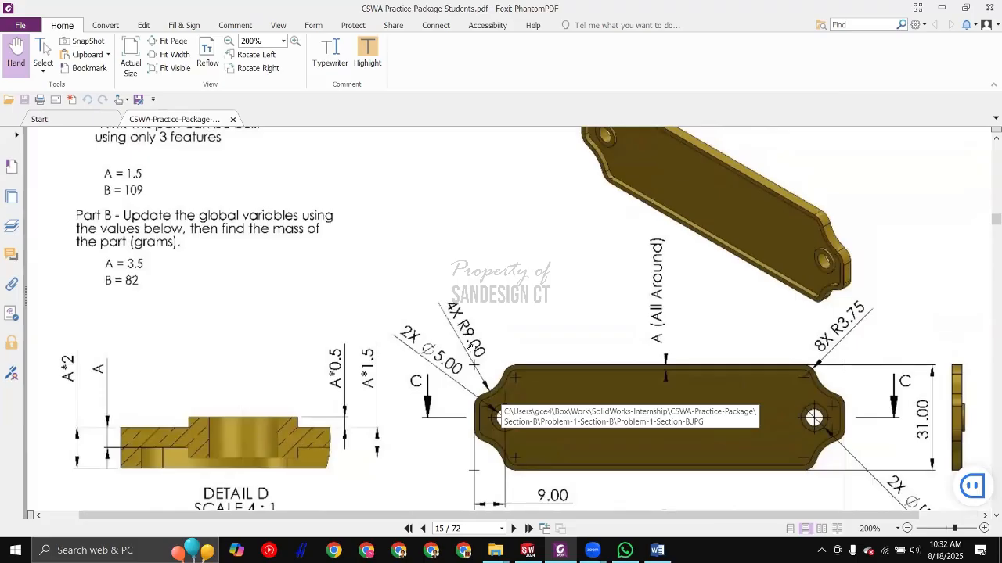
{"action": "key", "text": "alt+Tab"}
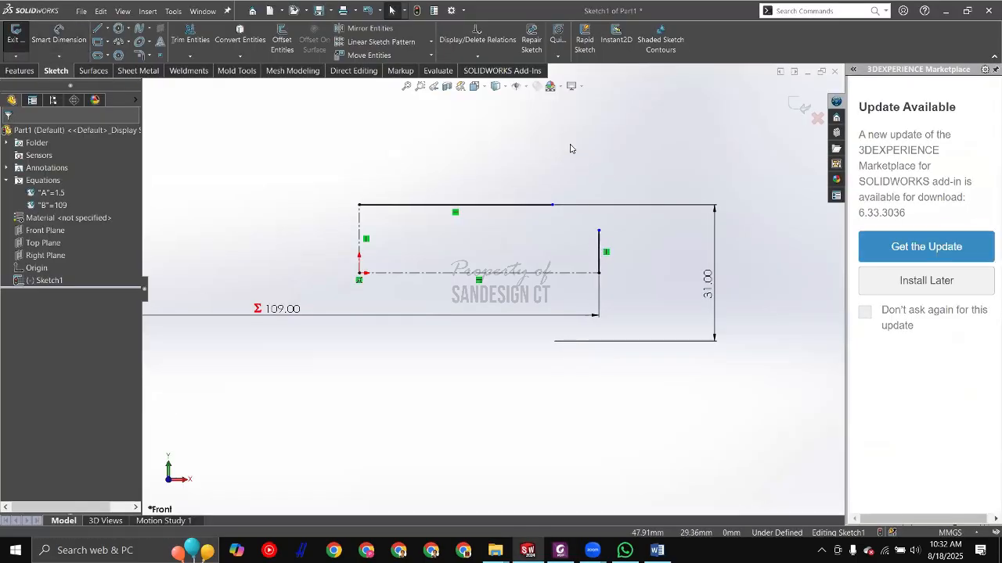
{"action": "key", "text": "c"}
{"action": "key", "text": "Escape"}
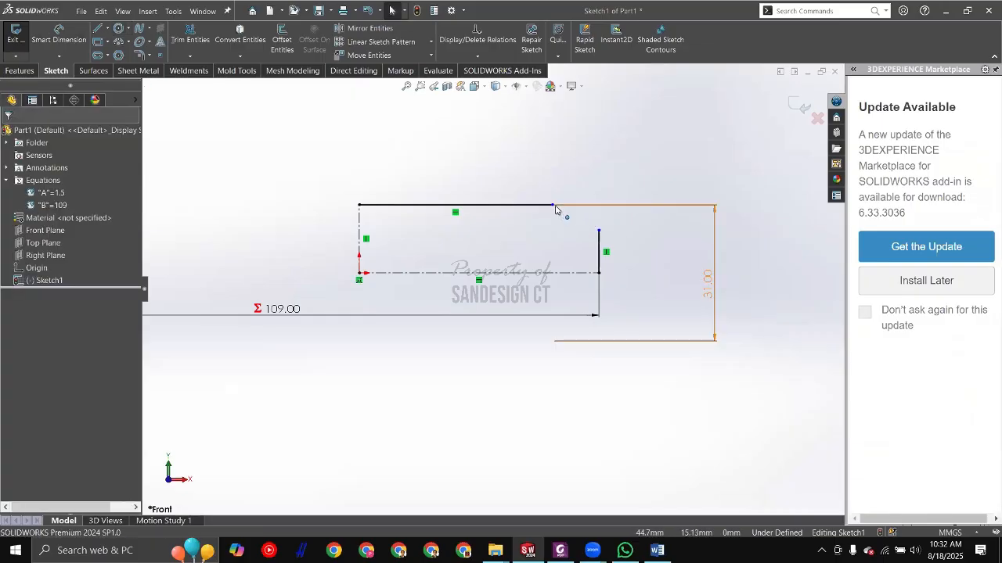
{"action": "left_click_drag", "start_coordinate": [553, 205], "coordinate": [599, 206]}
{"action": "scroll", "coordinate": [600, 205], "scroll_direction": "down", "scroll_amount": 3}
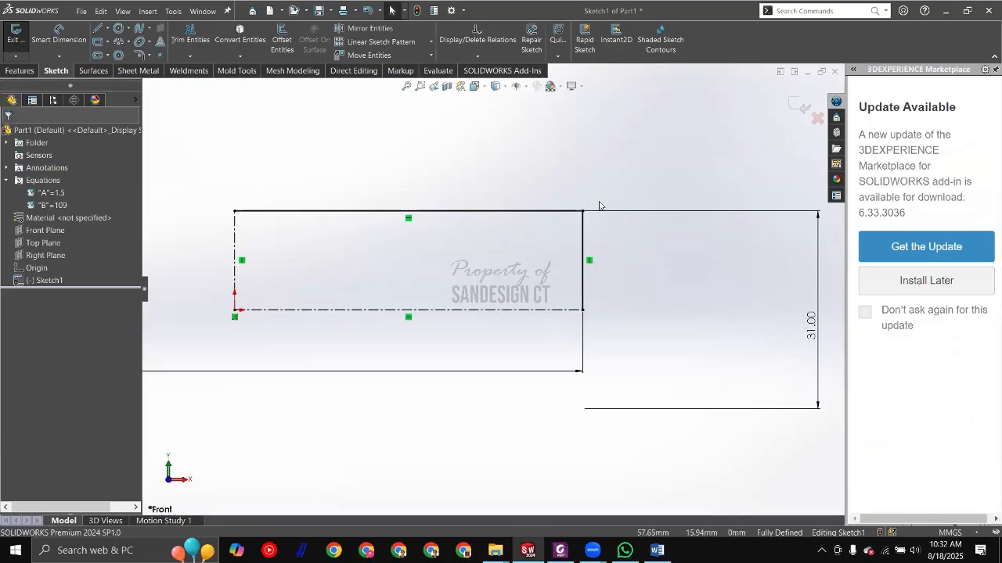
Step: Sketch a circle centred on the corner where the two solid lines meet and set its diameter to 18 mm
{"action": "key", "text": "c"}
{"action": "left_click", "coordinate": [573, 216]}
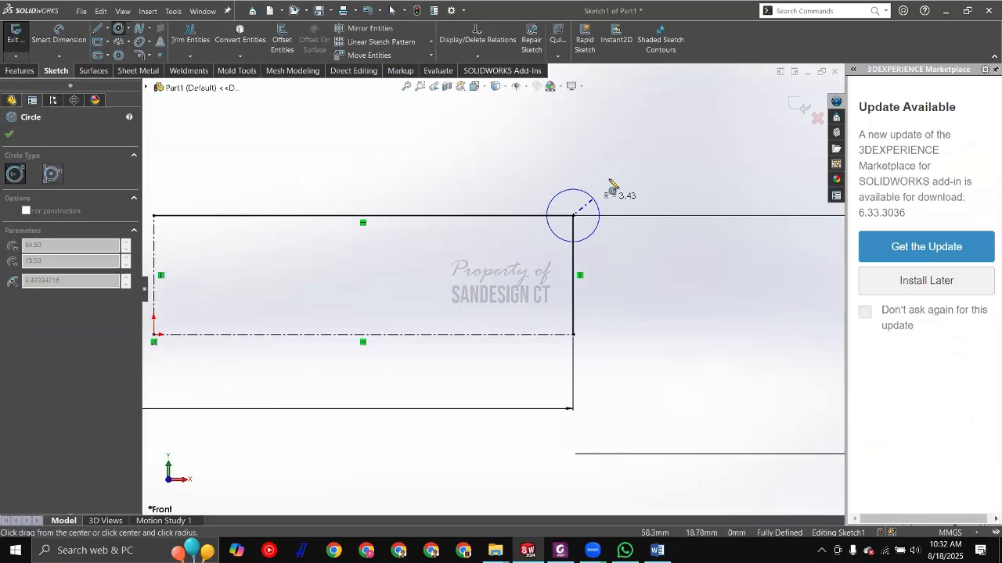
{"action": "left_click", "coordinate": [617, 172]}
{"action": "right_click_drag", "start_coordinate": [680, 310], "coordinate": [676, 266]}
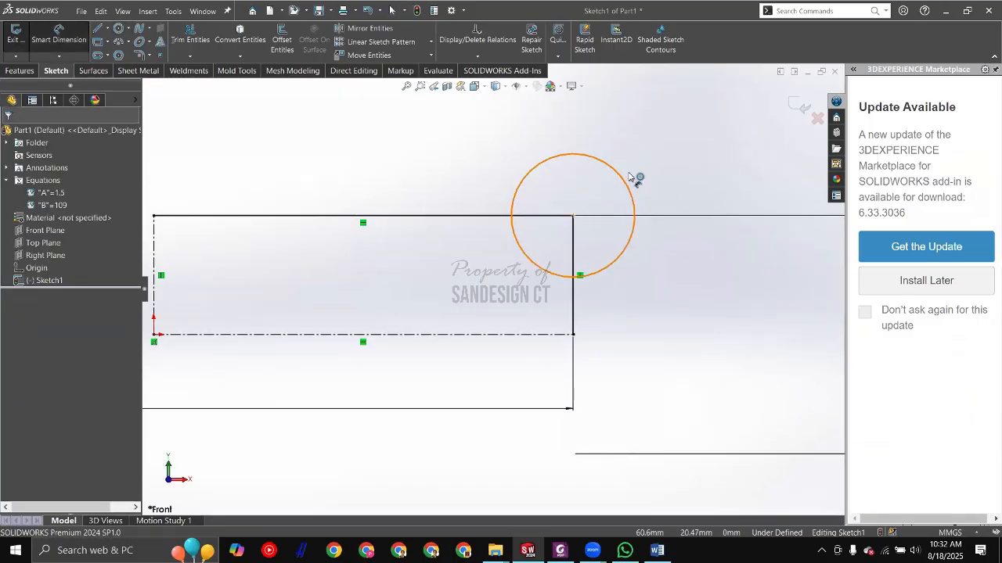
{"action": "left_click", "coordinate": [628, 180]}
{"action": "left_click", "coordinate": [678, 130]}
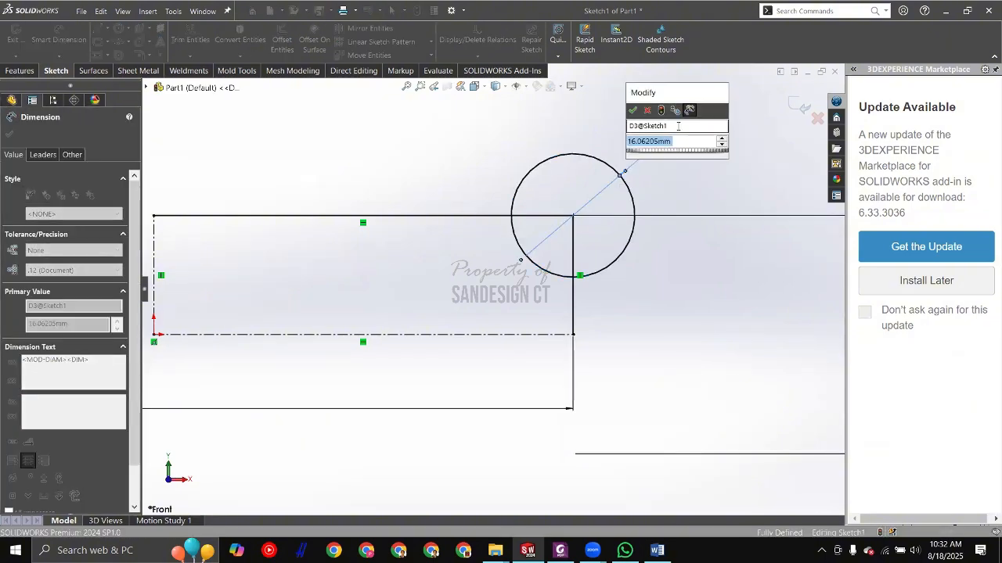
{"action": "type", "text": "18"}
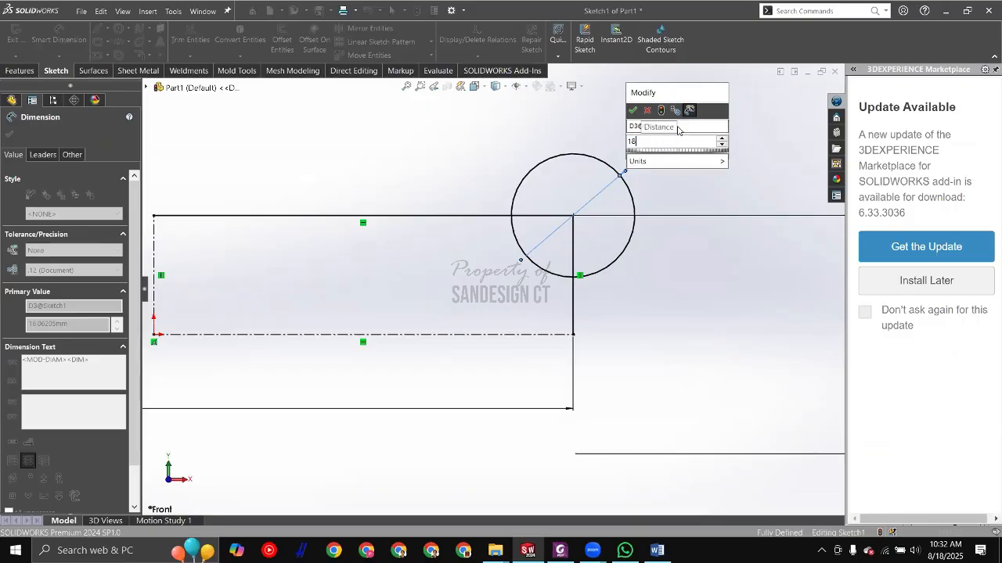
{"action": "key", "text": "Return"}
{"action": "left_click", "coordinate": [335, 142]}
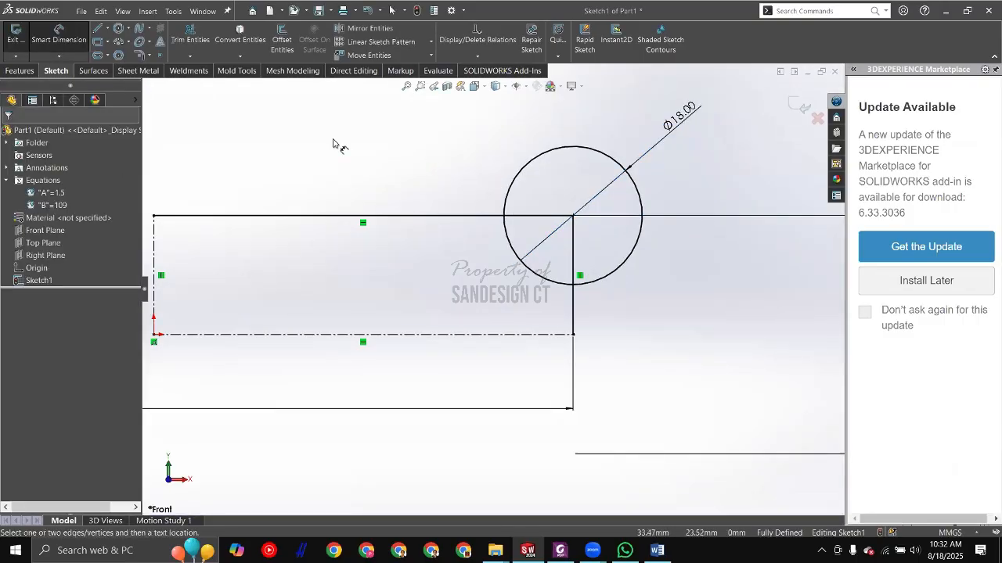
Step: Trim the circle and the line ends inside it to leave a concave quarter arc, and move the diameter dimension inside the profile
{"action": "left_click", "coordinate": [188, 38]}
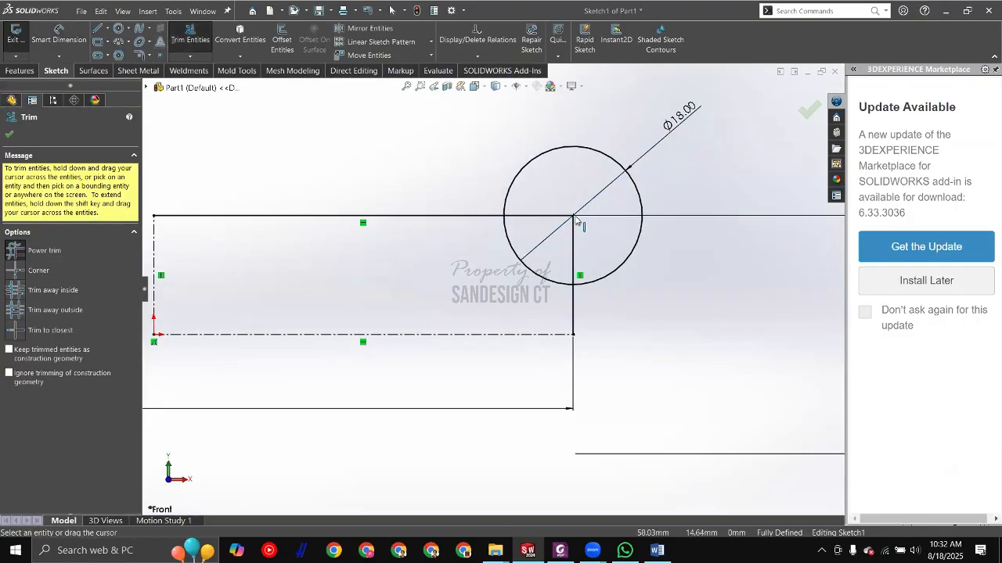
{"action": "left_click_drag", "start_coordinate": [599, 159], "coordinate": [591, 169]}
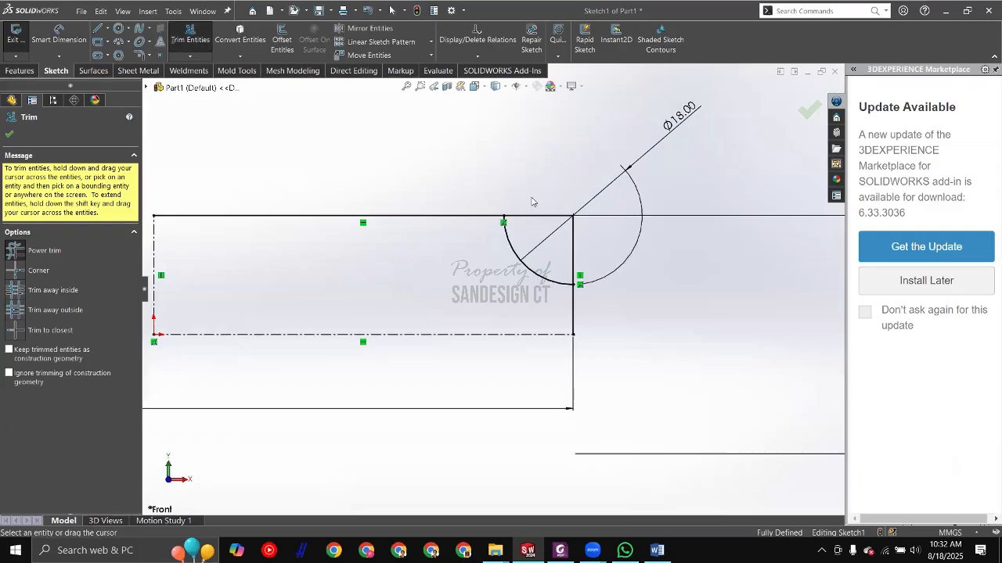
{"action": "left_click_drag", "start_coordinate": [534, 201], "coordinate": [588, 248]}
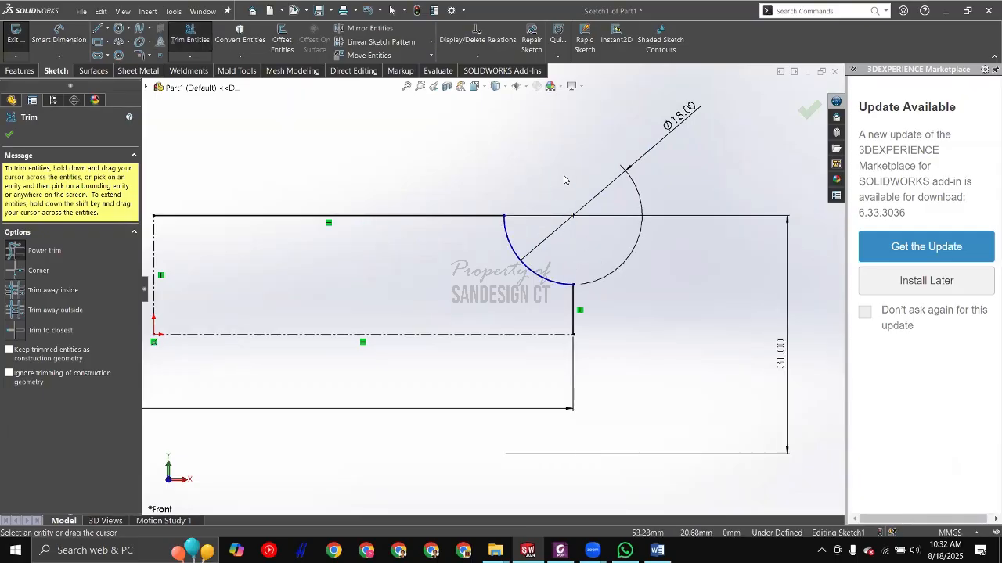
{"action": "key", "text": "Escape"}
{"action": "left_click_drag", "start_coordinate": [669, 162], "coordinate": [456, 293]}
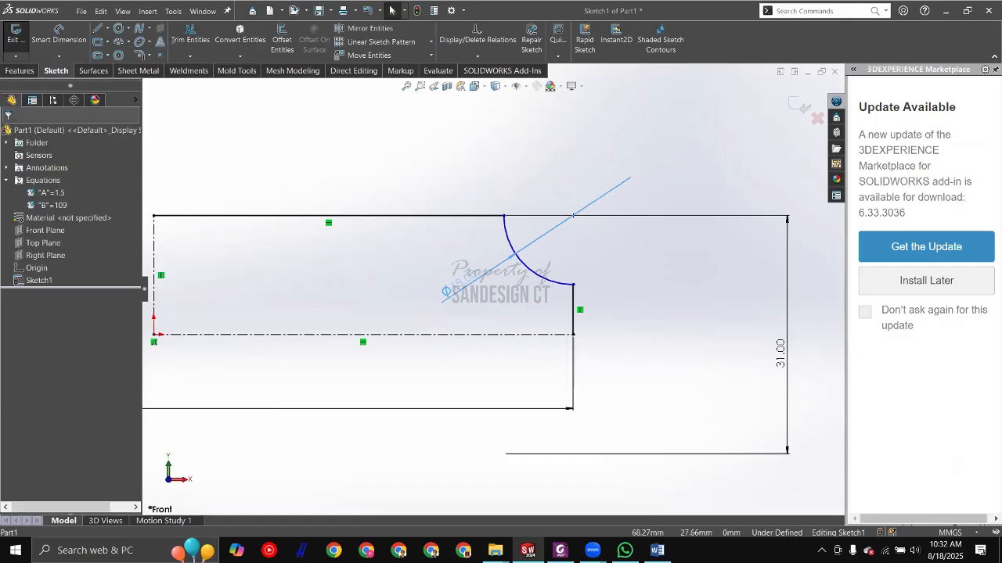
Step: Reposition the arc's diameter dimension inside the profile and shorten its leader so it ends in a single arrow on the arc
{"action": "key", "text": "Escape"}
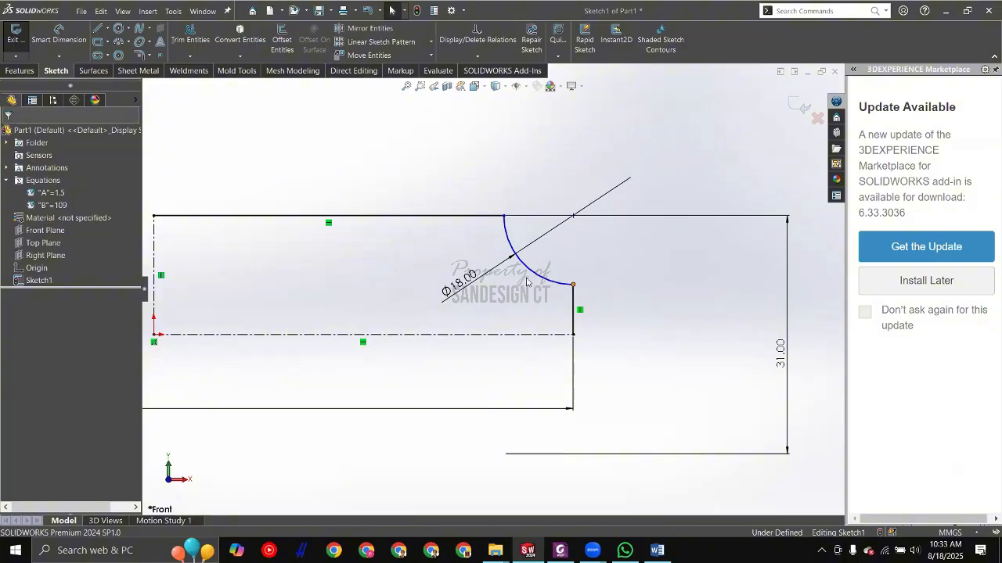
{"action": "left_click", "coordinate": [472, 289]}
{"action": "left_click_drag", "start_coordinate": [472, 289], "coordinate": [457, 306]}
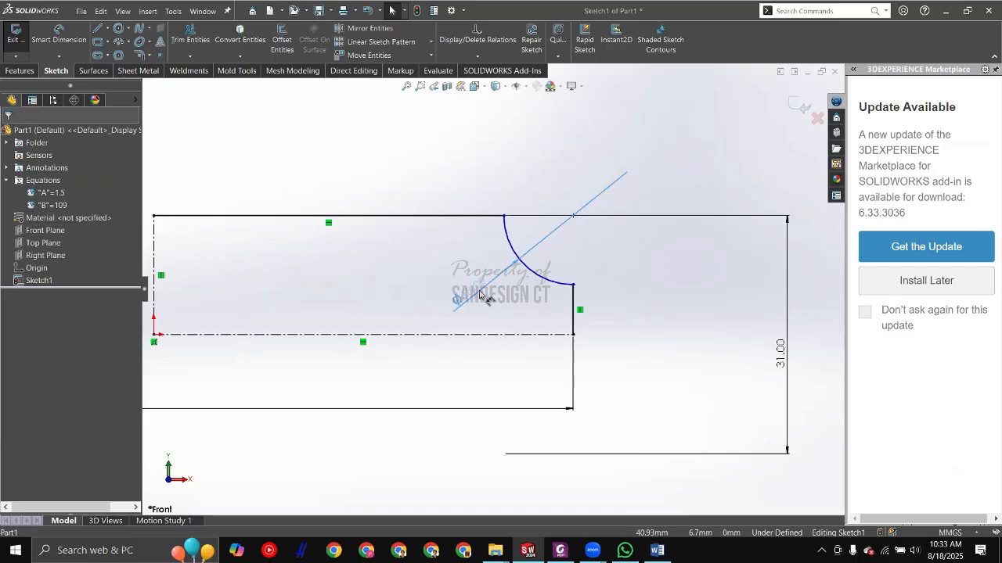
{"action": "left_click", "coordinate": [75, 157]}
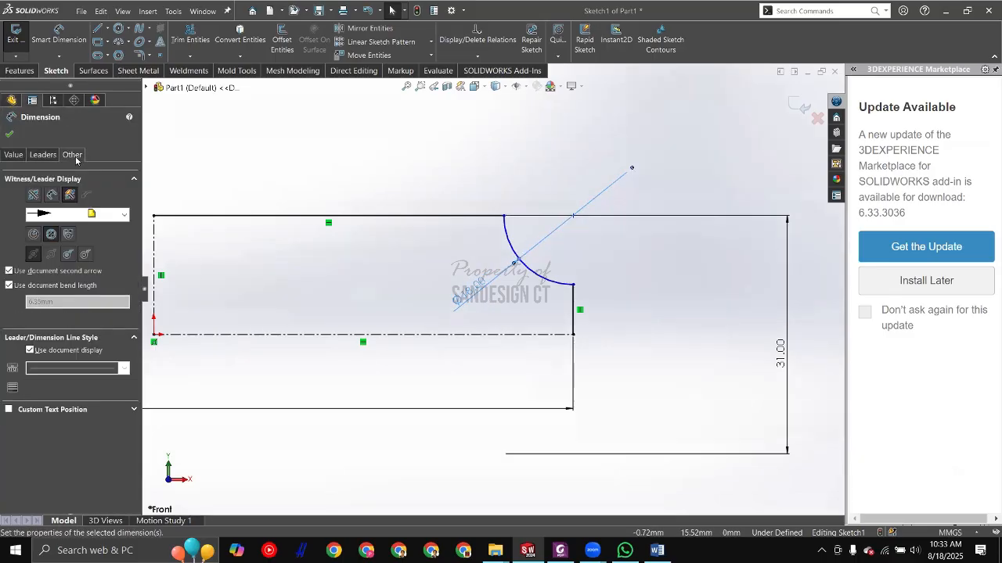
{"action": "left_click", "coordinate": [43, 159]}
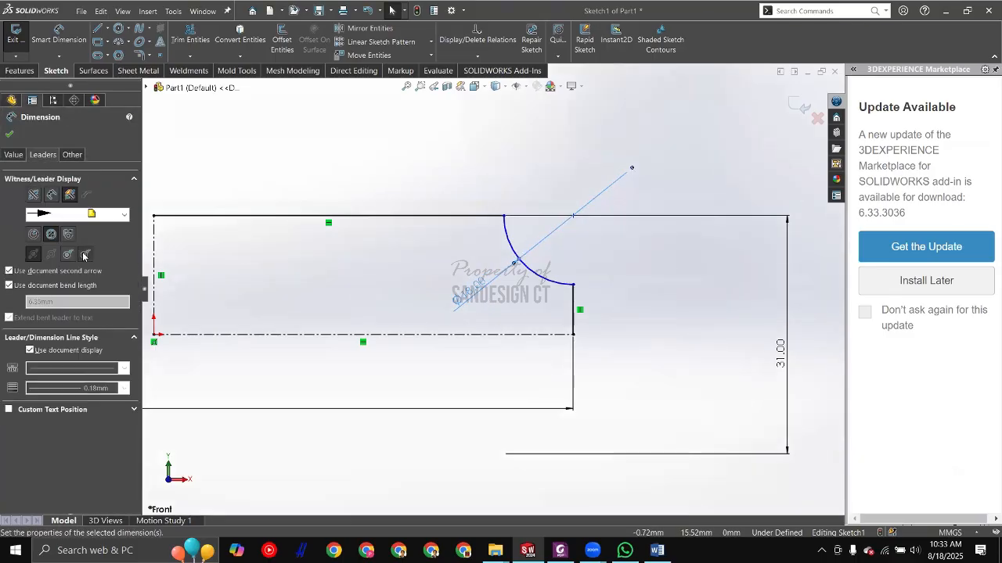
{"action": "left_click", "coordinate": [85, 255]}
{"action": "left_click", "coordinate": [444, 166]}
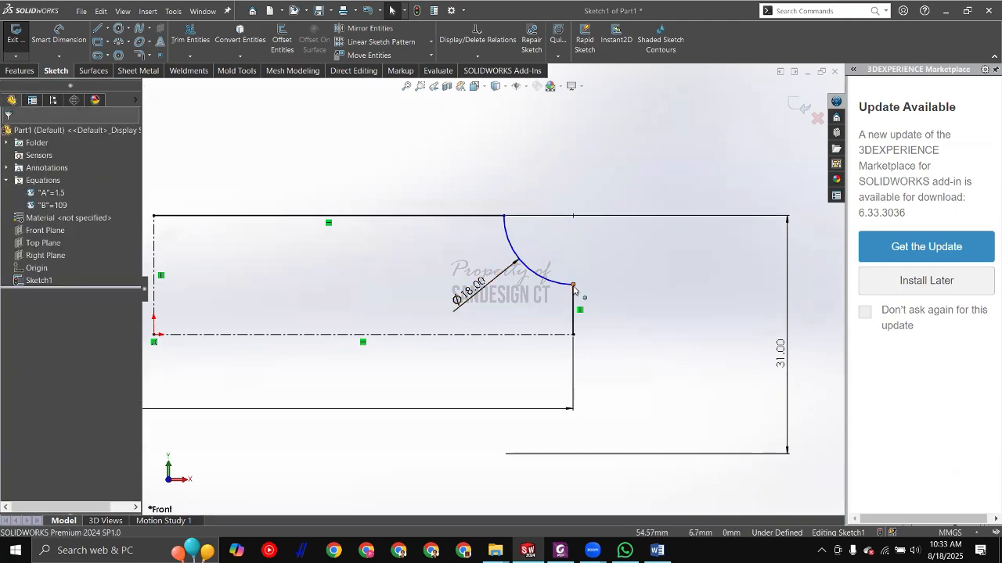
Step: Pull the arc's lower end down to test its freedom and make its centre vertical with the end of the horizontal centerline
{"action": "mouse_move", "coordinate": [575, 291]}
{"action": "left_mouse_down"}
{"action": "mouse_move", "coordinate": [580, 327]}
{"action": "mouse_move", "coordinate": [581, 310]}
{"action": "mouse_move", "coordinate": [581, 320]}
{"action": "mouse_move", "coordinate": [571, 316]}
{"action": "mouse_move", "coordinate": [582, 305]}
{"action": "mouse_move", "coordinate": [569, 308]}
{"action": "left_mouse_up"}
{"action": "left_click", "coordinate": [534, 320]}
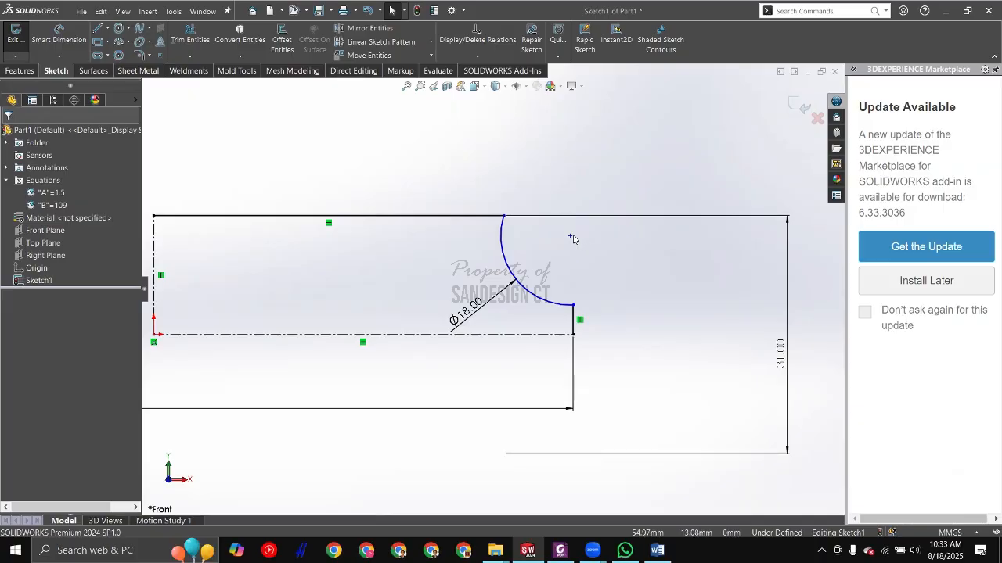
{"action": "scroll", "coordinate": [571, 239], "scroll_direction": "down", "scroll_amount": 3}
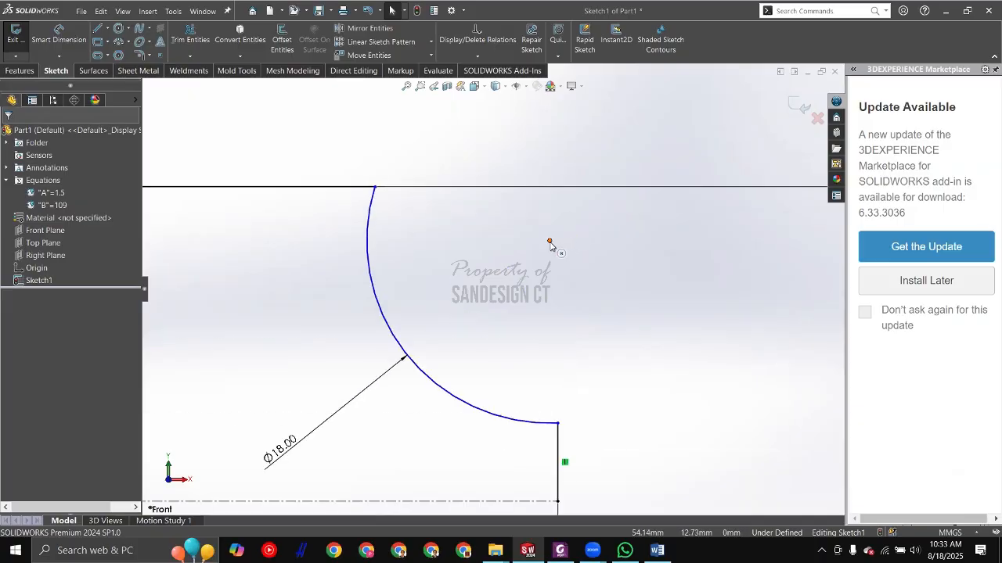
{"action": "left_click", "coordinate": [549, 243]}
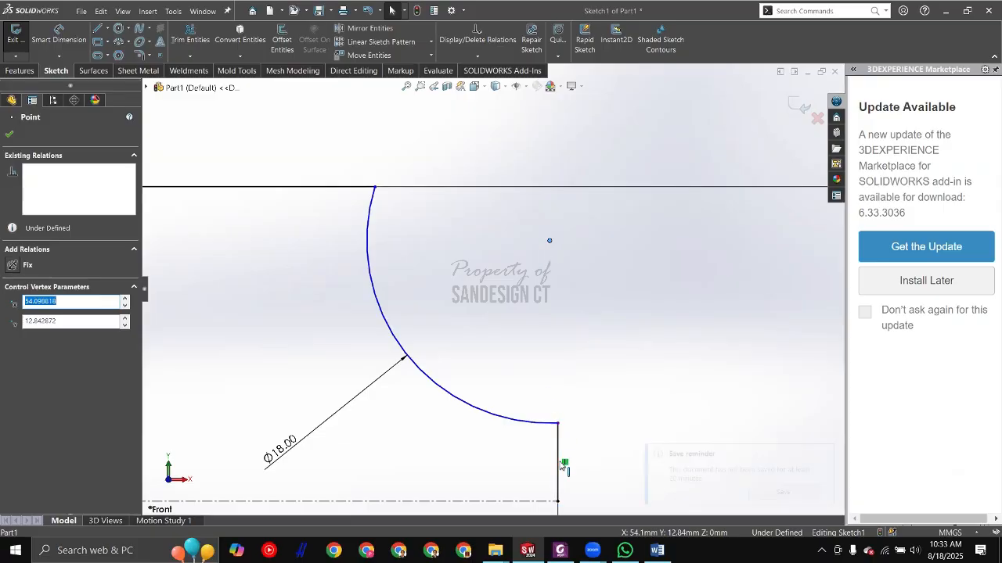
{"action": "left_click", "coordinate": [558, 501], "text": "ctrl"}
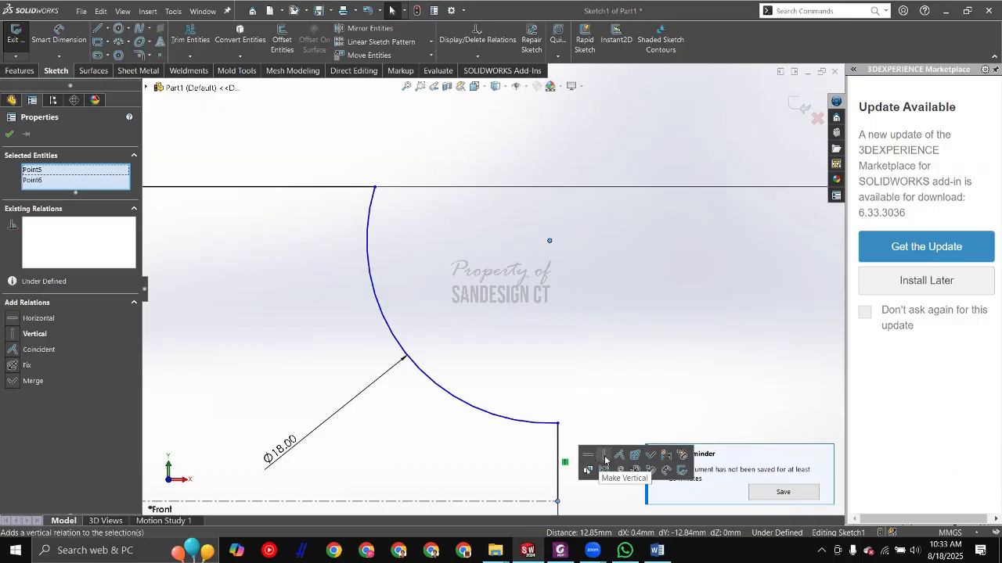
{"action": "left_click", "coordinate": [605, 460]}
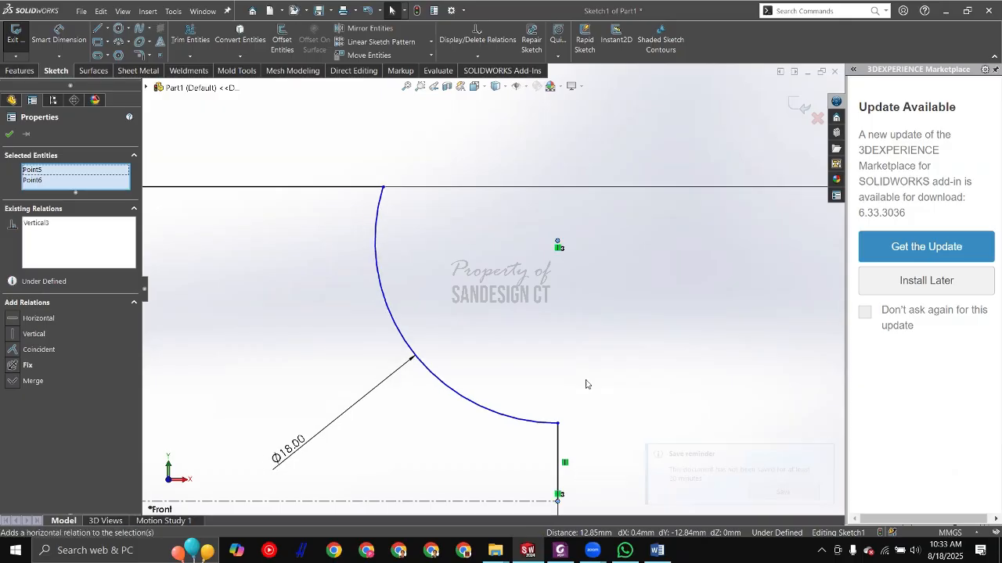
{"action": "left_click", "coordinate": [373, 391]}
{"action": "left_click", "coordinate": [346, 201]}
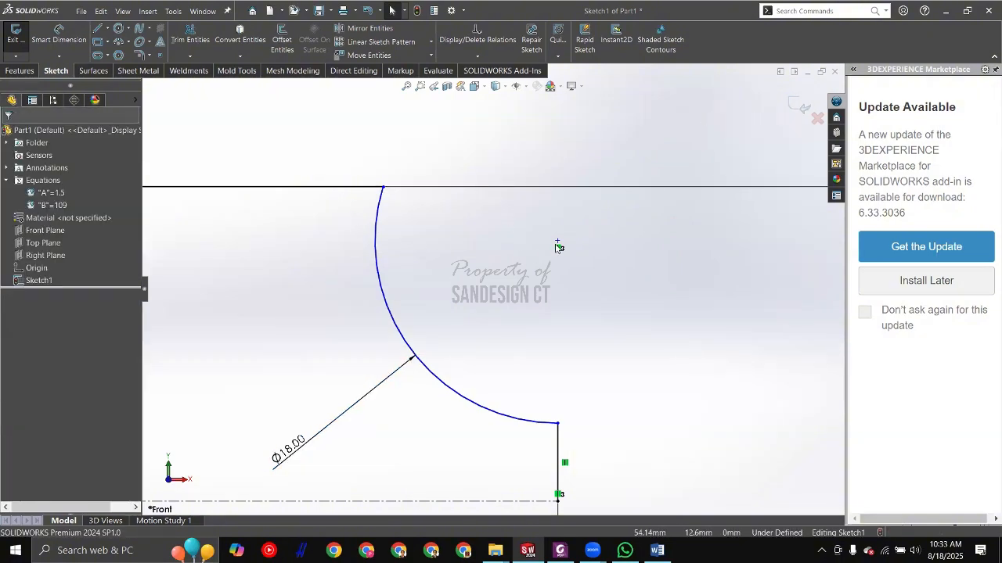
Step: Add a horizontal relation between the arc's centre point and its upper endpoint on the solid horizontal line
{"action": "left_click", "coordinate": [558, 245]}
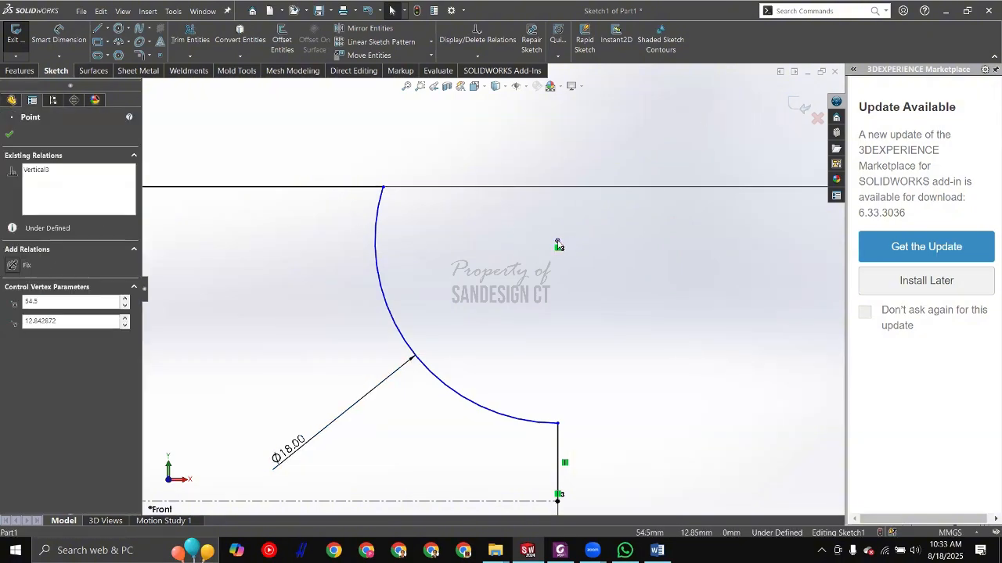
{"action": "left_click", "coordinate": [383, 190], "text": "ctrl"}
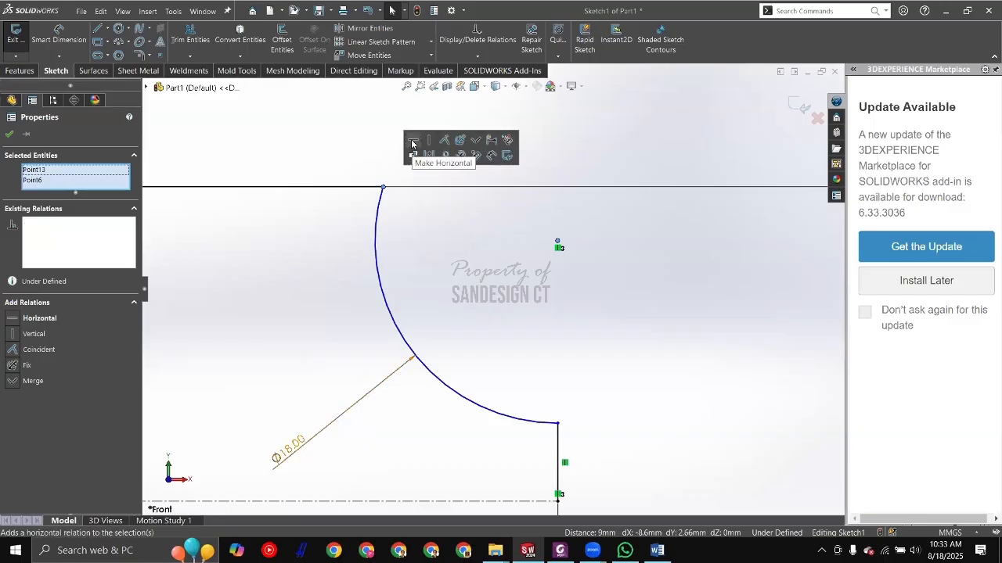
{"action": "left_click", "coordinate": [413, 143]}
{"action": "left_click", "coordinate": [342, 133]}
{"action": "scroll", "coordinate": [541, 331], "scroll_direction": "up", "scroll_amount": 4}
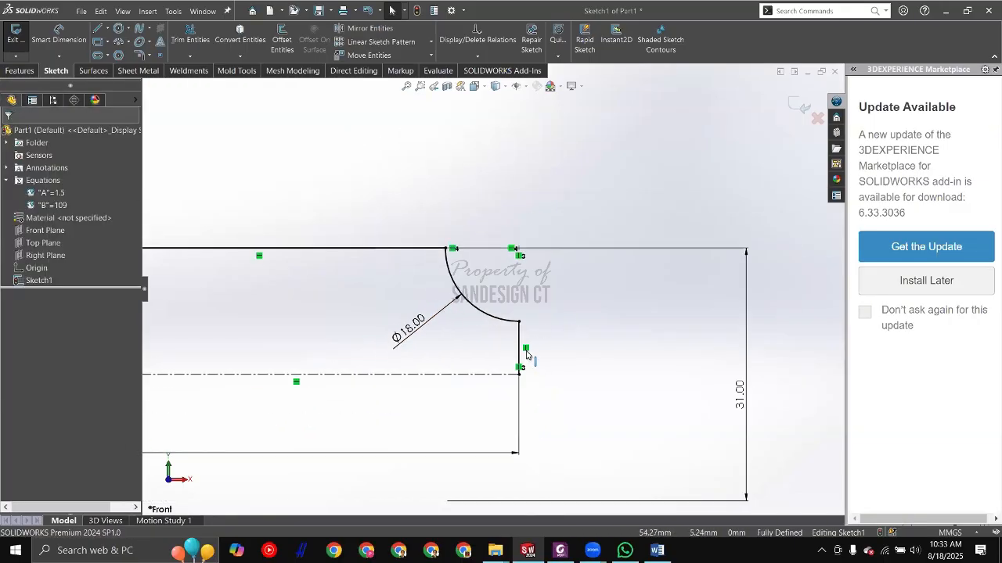
Step: Select the arc's diameter dimension and adjust its text position inside the profile
{"action": "left_click", "coordinate": [413, 313]}
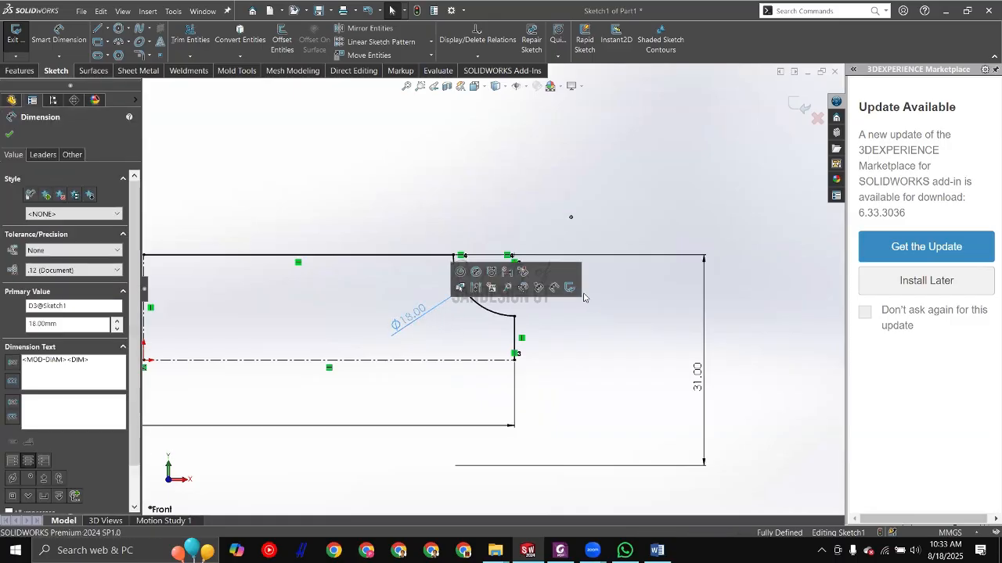
{"action": "left_click", "coordinate": [584, 297]}
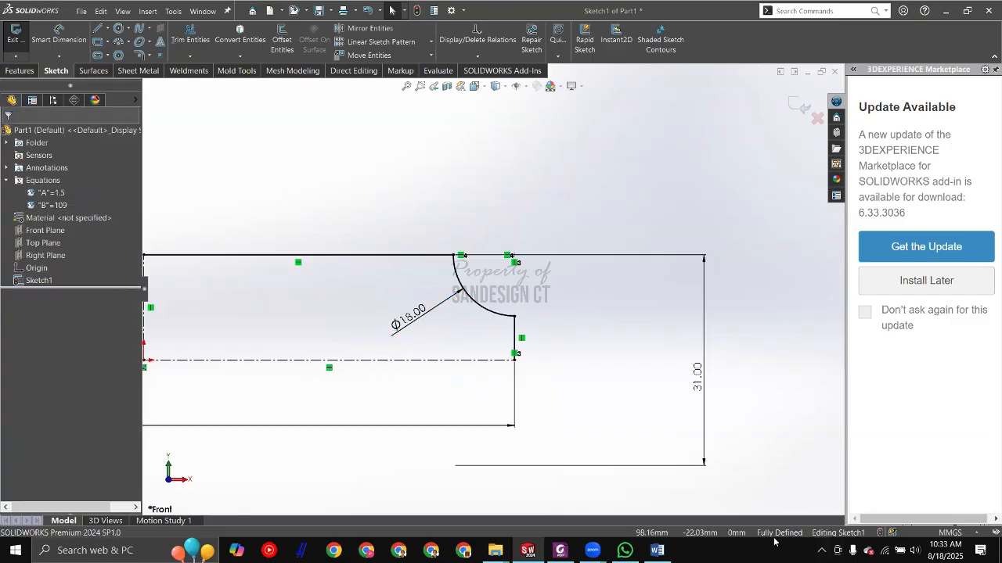
{"action": "scroll", "coordinate": [463, 282], "scroll_direction": "up", "scroll_amount": 3}
{"action": "scroll", "coordinate": [463, 282], "scroll_direction": "down", "scroll_amount": 3}
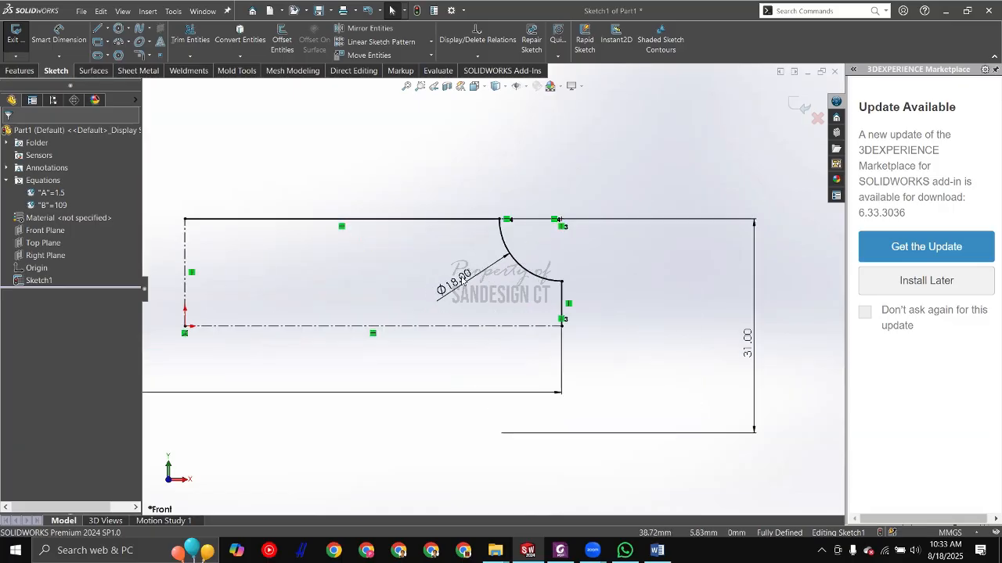
{"action": "left_click_drag", "start_coordinate": [439, 294], "coordinate": [460, 276]}
{"action": "left_click", "coordinate": [574, 263]}
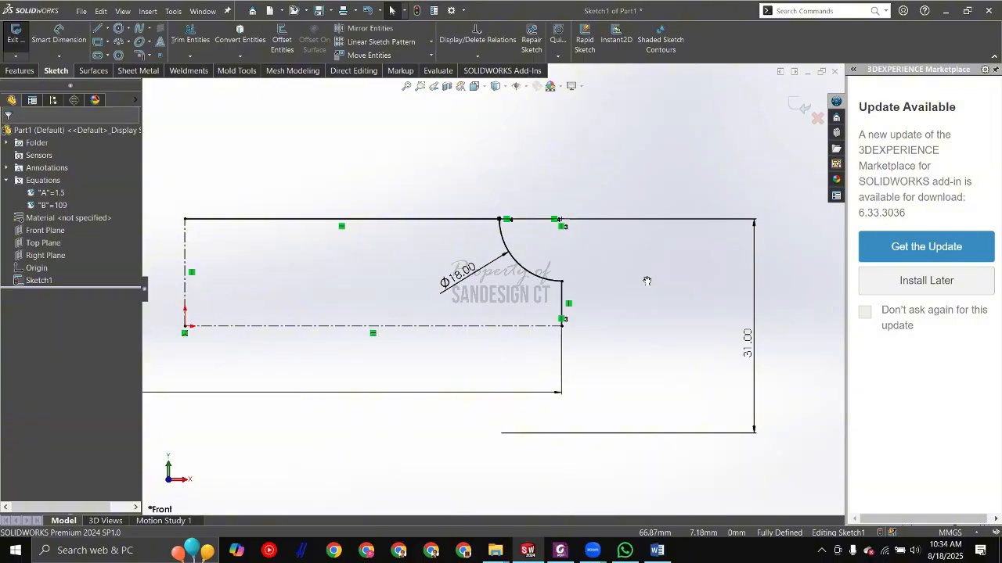
Step: Check the corner fillet radius in the Foxit PhantomPDF drawing, mark the rounded corners it applies to, and return to SOLIDWORKS
{"action": "key", "text": "alt+Tab"}
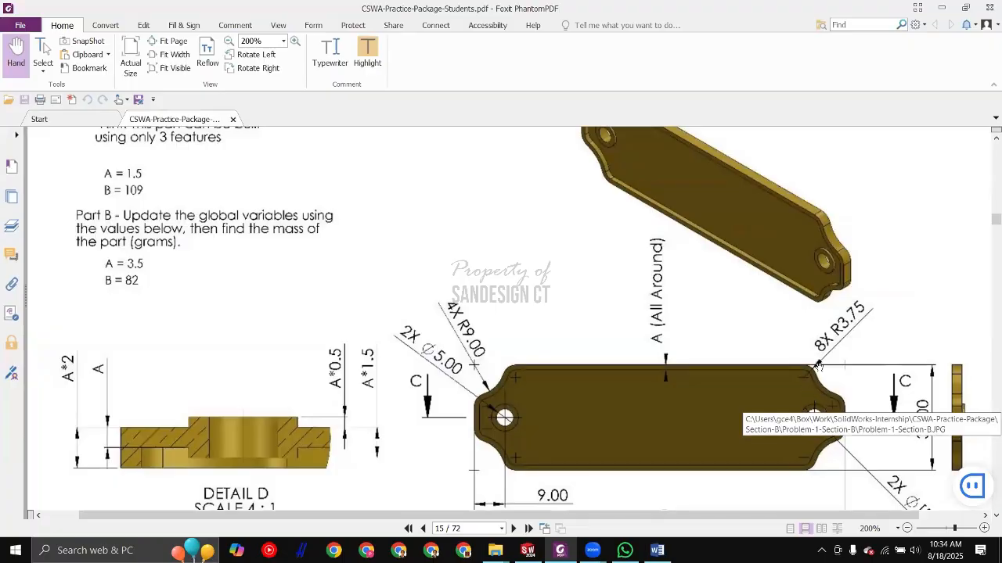
{"action": "scroll", "coordinate": [814, 360], "scroll_direction": "up", "scroll_amount": 3, "text": "ctrl"}
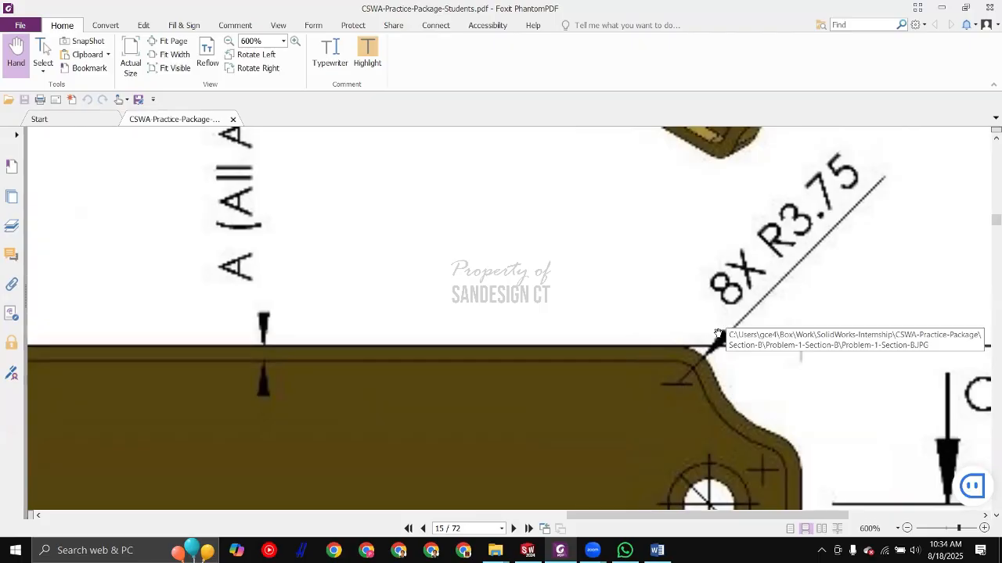
{"action": "scroll", "coordinate": [720, 302], "scroll_direction": "down", "scroll_amount": 2, "text": "ctrl"}
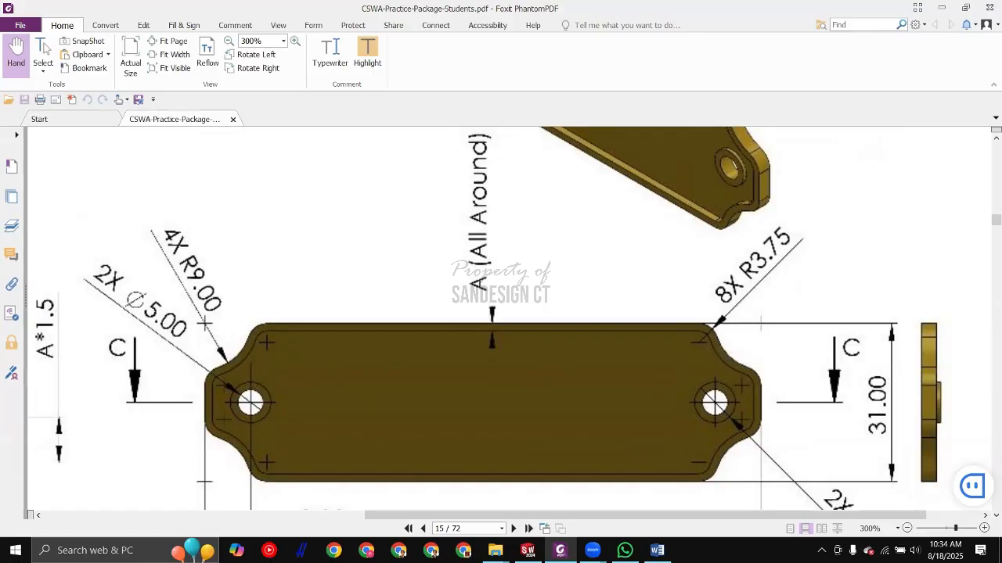
{"action": "left_click_drag", "start_coordinate": [696, 332], "coordinate": [718, 341]}
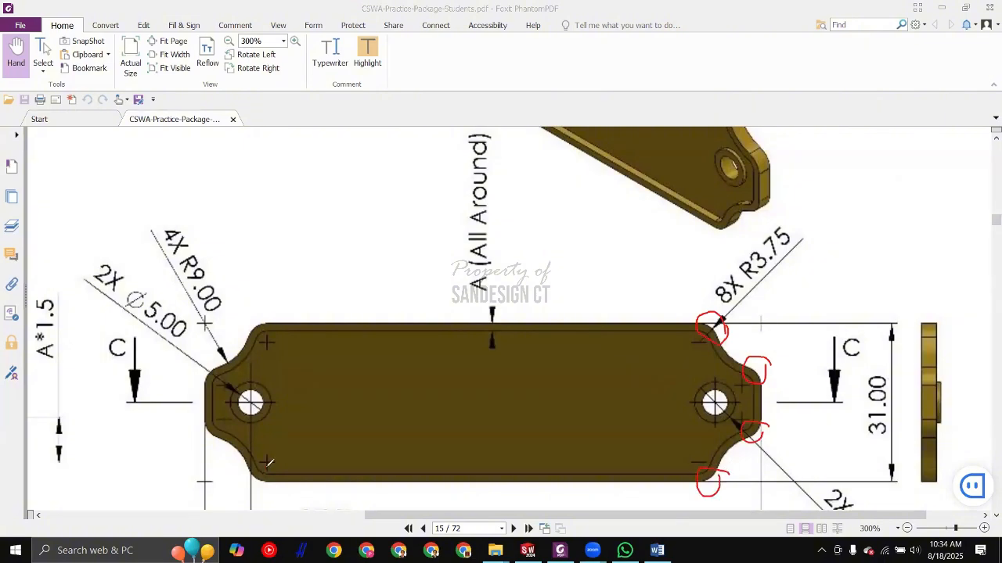
{"action": "left_click_drag", "start_coordinate": [267, 465], "coordinate": [285, 494]}
{"action": "left_click_drag", "start_coordinate": [225, 426], "coordinate": [223, 446]}
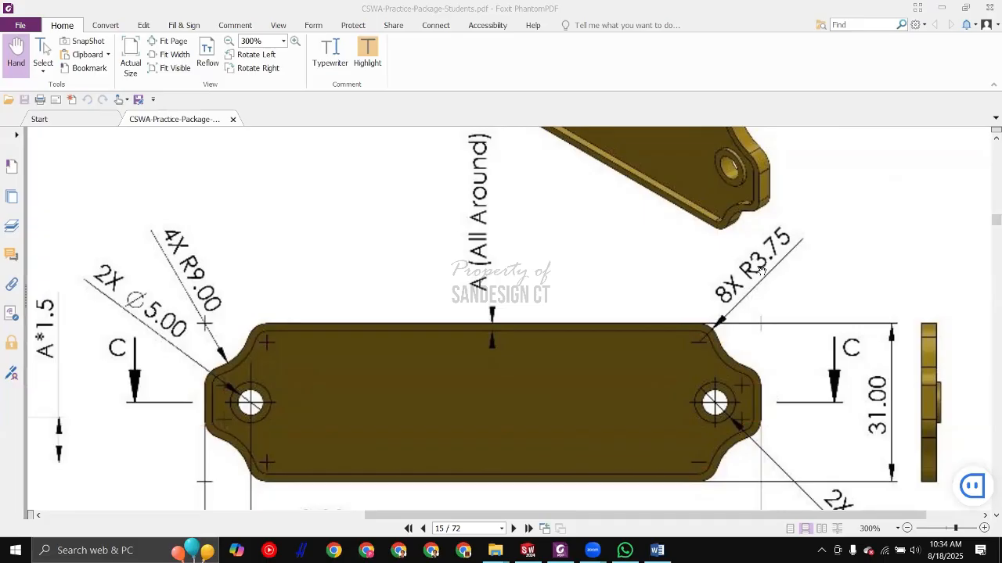
{"action": "key", "text": "alt+Tab"}
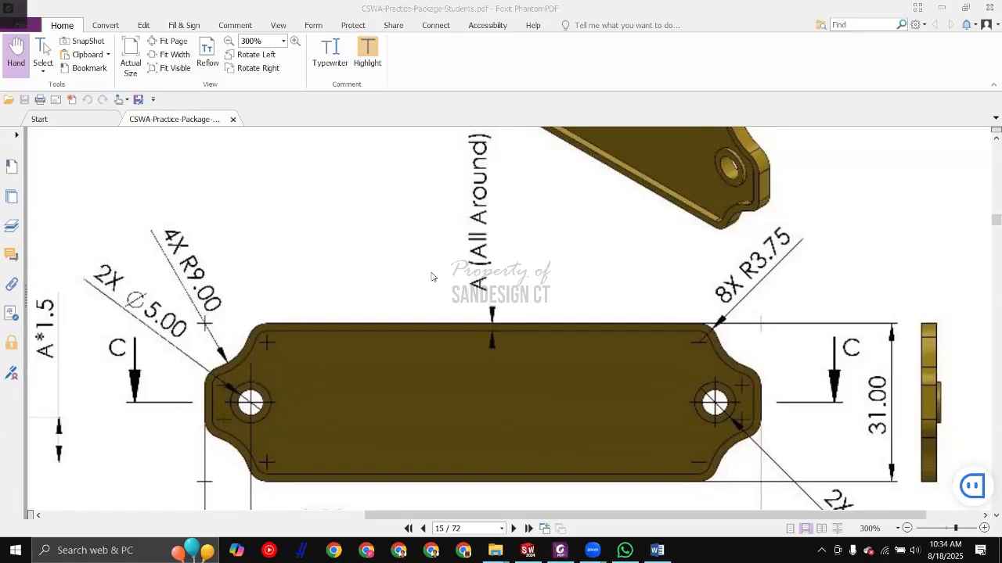
Step: Round both ends of the concave arc with 3.75 mm sketch fillets and compare the profile with the PDF drawing
{"action": "scroll", "coordinate": [458, 294], "scroll_direction": "down", "scroll_amount": 5}
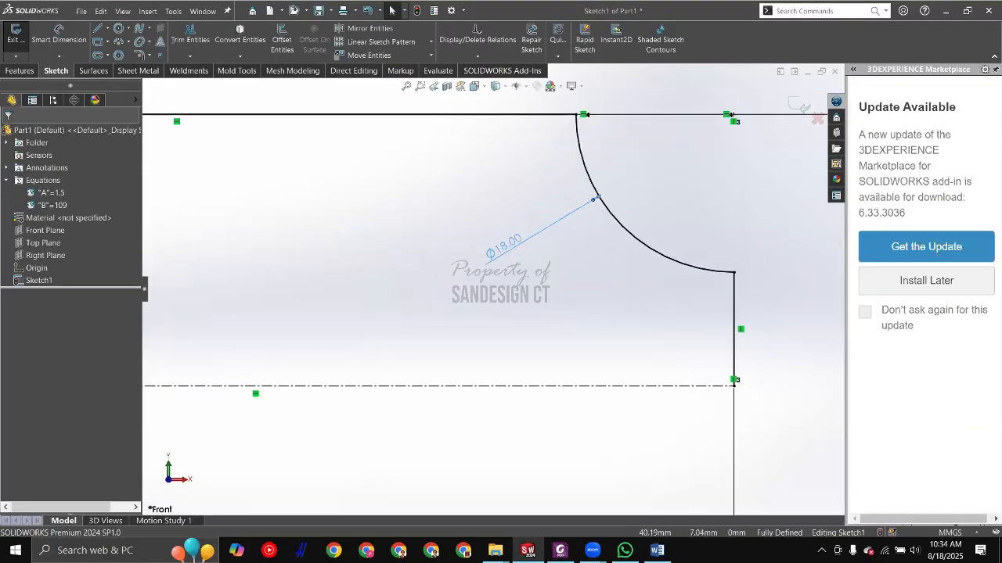
{"action": "left_click", "coordinate": [510, 236]}
{"action": "left_click", "coordinate": [272, 97]}
{"action": "left_click", "coordinate": [141, 57]}
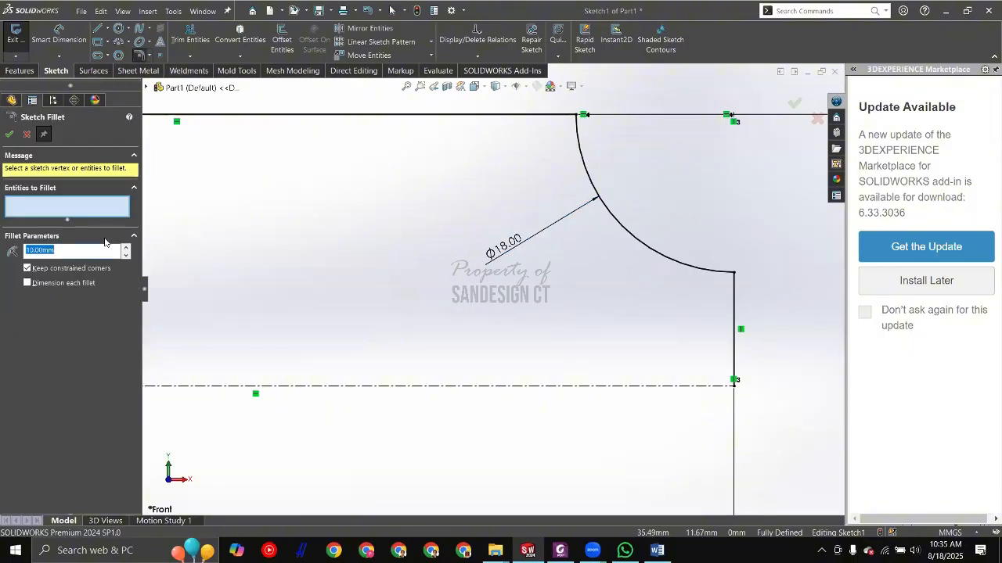
{"action": "type", "text": "3.75mm"}
{"action": "left_click", "coordinate": [579, 115]}
{"action": "left_click", "coordinate": [735, 275]}
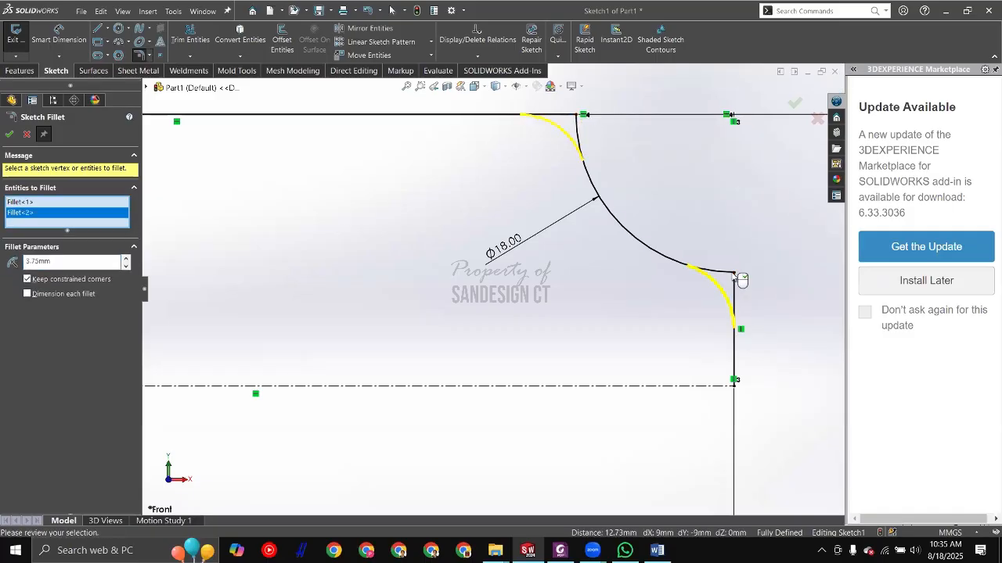
{"action": "left_click", "coordinate": [794, 105]}
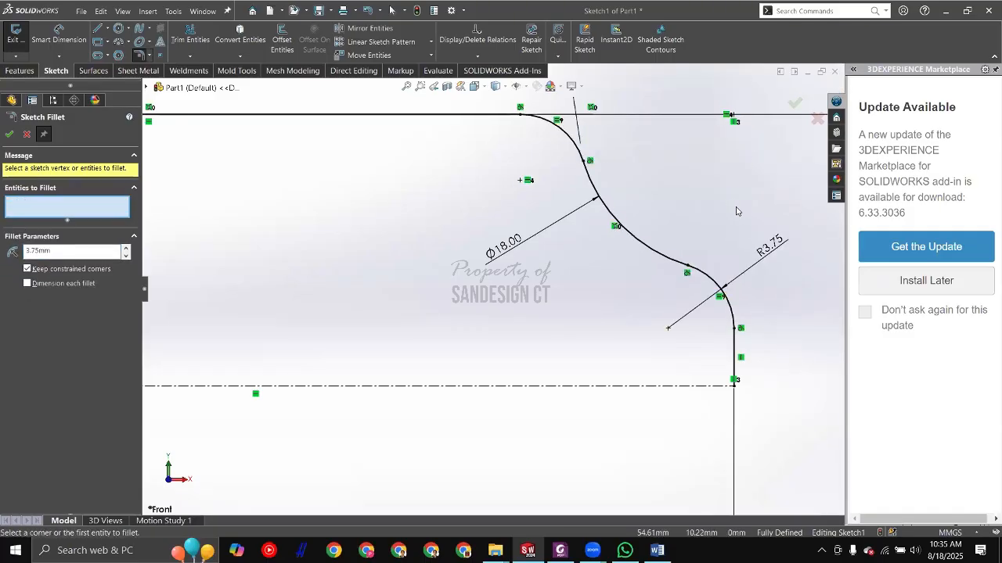
{"action": "scroll", "coordinate": [572, 186], "scroll_direction": "up", "scroll_amount": 3}
{"action": "key", "text": "alt+Tab"}
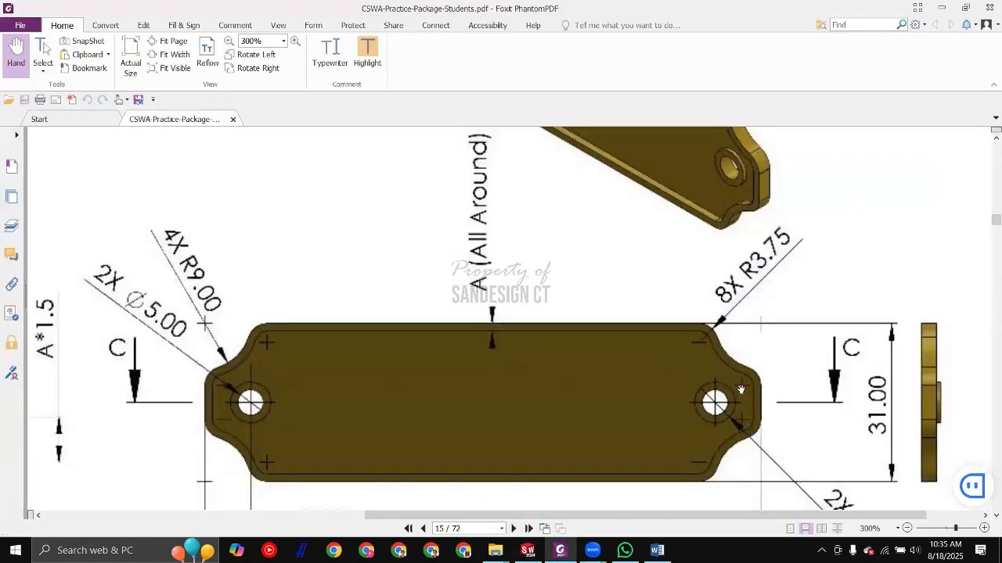
{"action": "key", "text": "alt+Tab"}
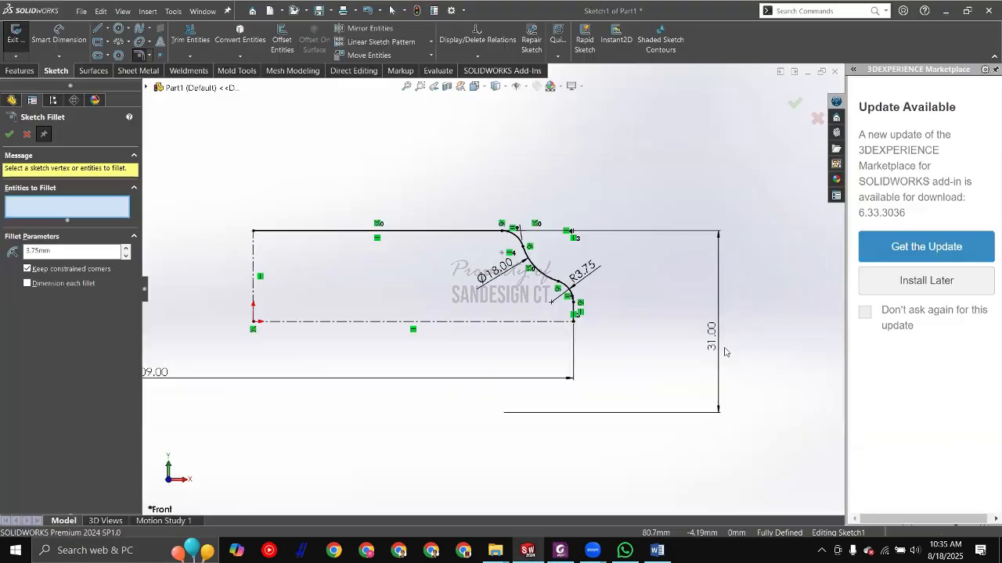
{"action": "key", "text": "Escape"}
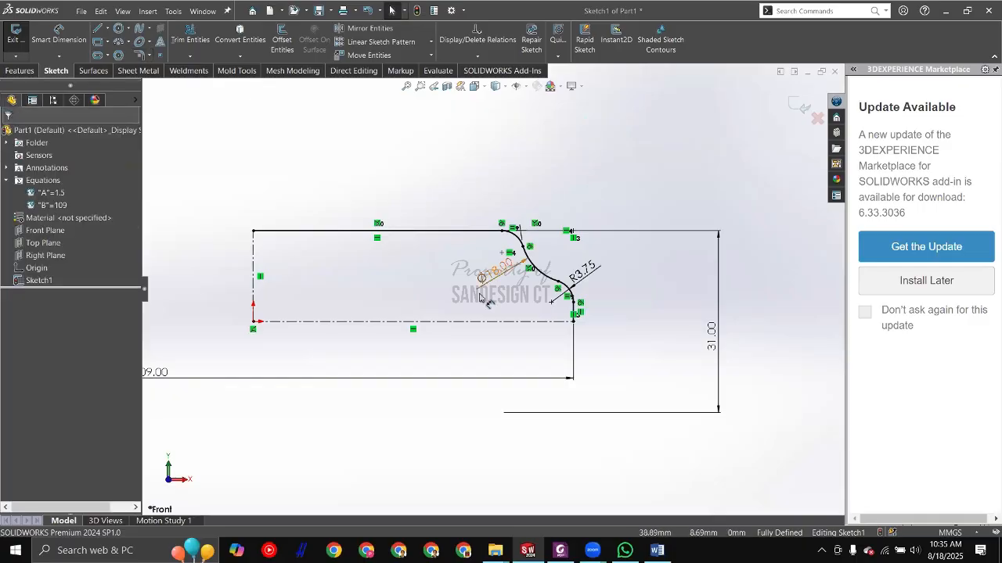
Step: Change the concave arc's diameter dimension to display as a radius
{"action": "left_click", "coordinate": [486, 283]}
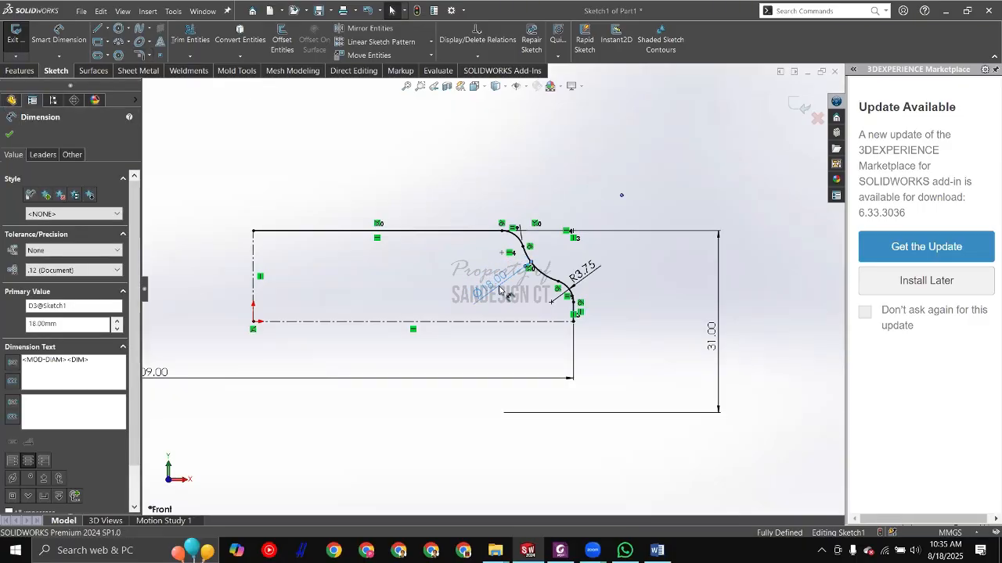
{"action": "scroll", "coordinate": [474, 298], "scroll_direction": "down", "scroll_amount": 5}
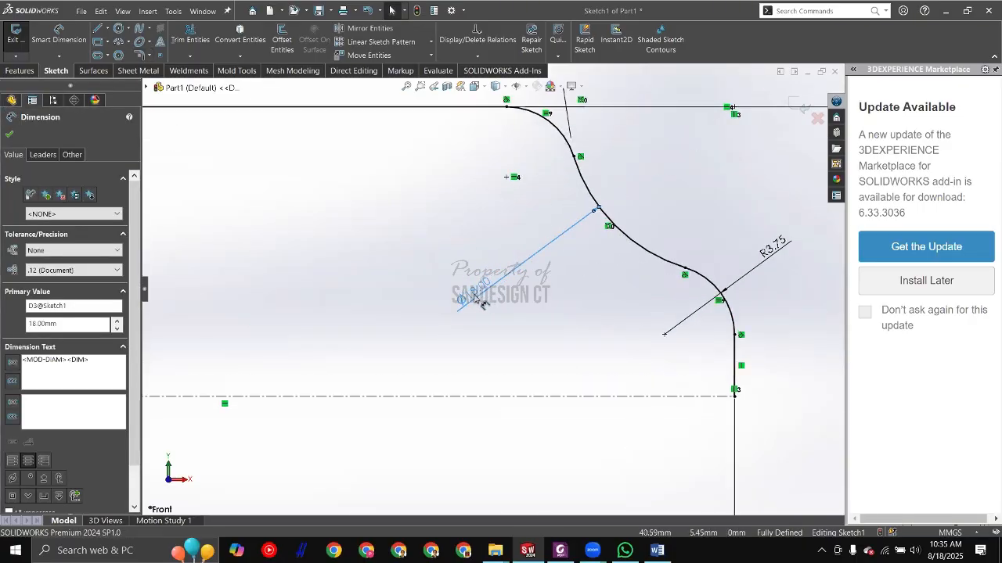
{"action": "left_click", "coordinate": [43, 155]}
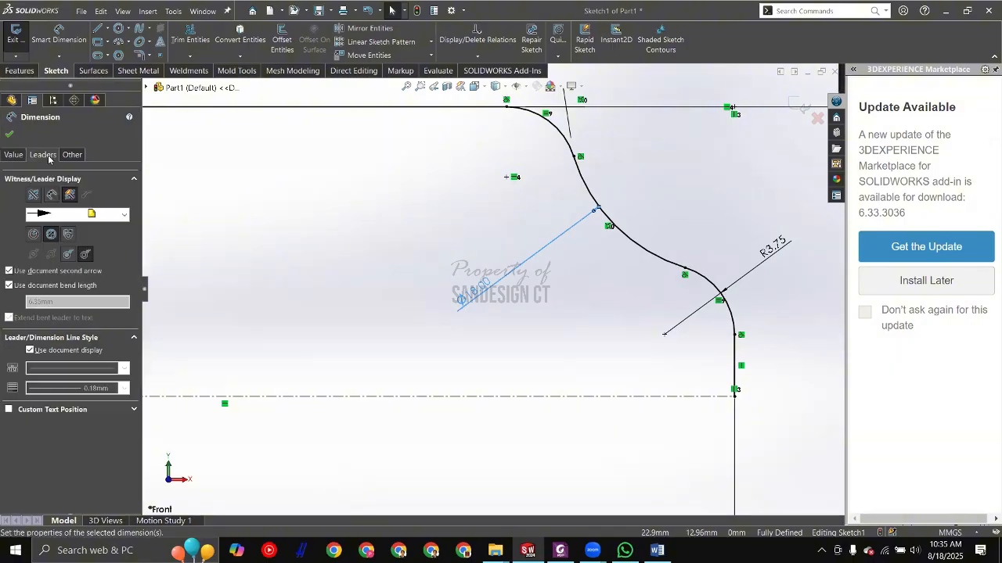
{"action": "left_click", "coordinate": [34, 235]}
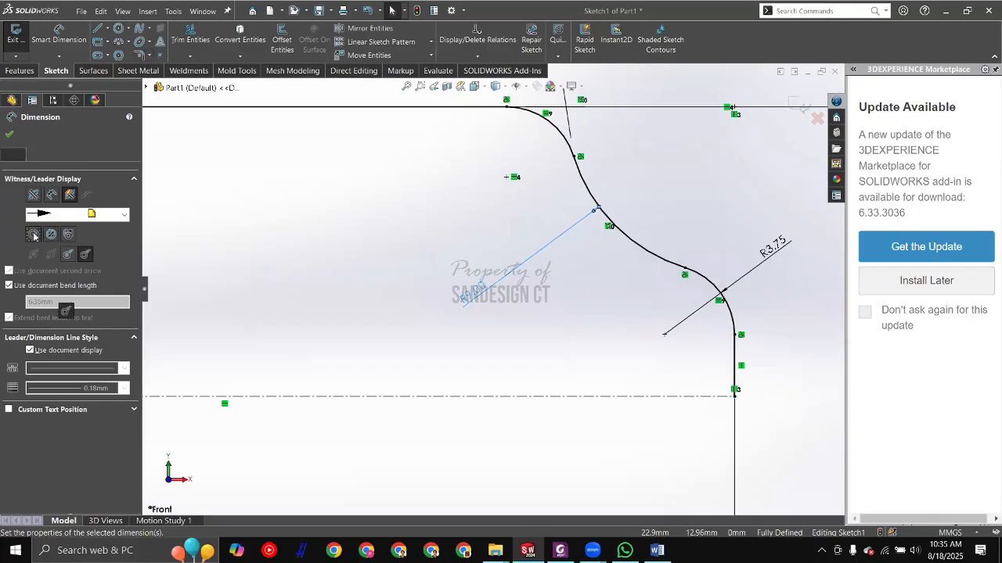
Step: Show the radius leader options of the concave arc's dimension and reposition its text inside the profile
{"action": "left_click", "coordinate": [206, 191]}
{"action": "left_click", "coordinate": [481, 286]}
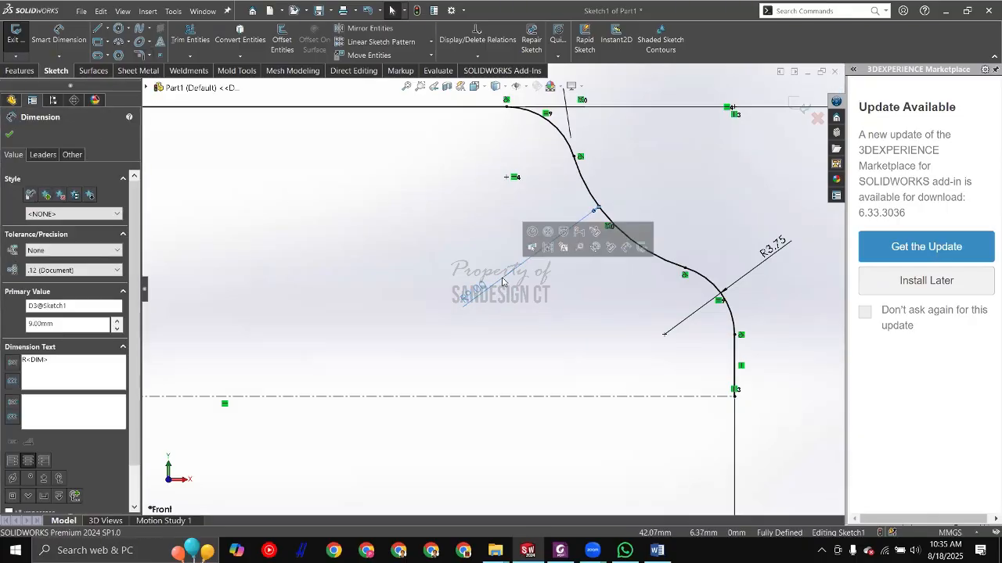
{"action": "left_click", "coordinate": [42, 156]}
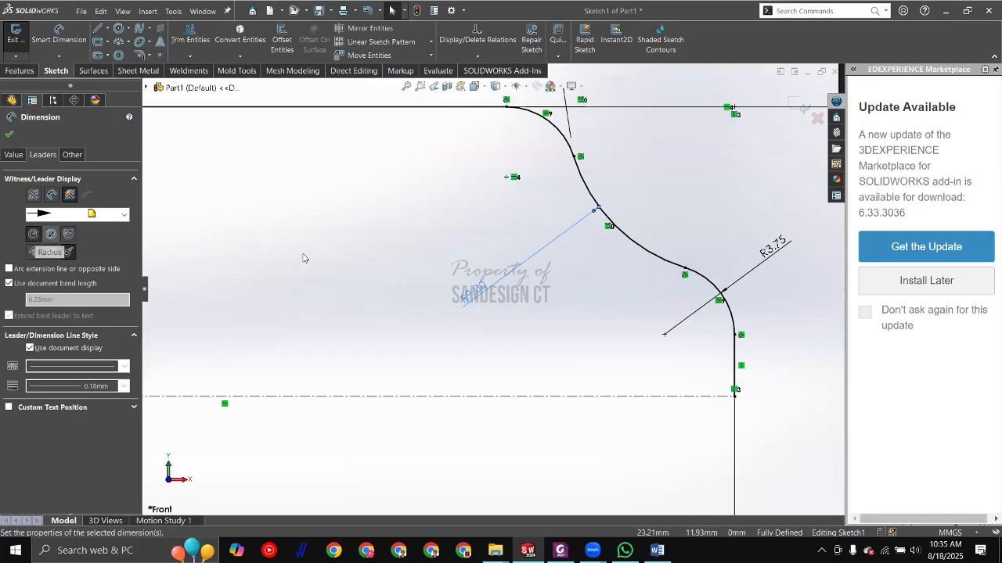
{"action": "left_click", "coordinate": [407, 308]}
{"action": "left_click_drag", "start_coordinate": [474, 298], "coordinate": [502, 308]}
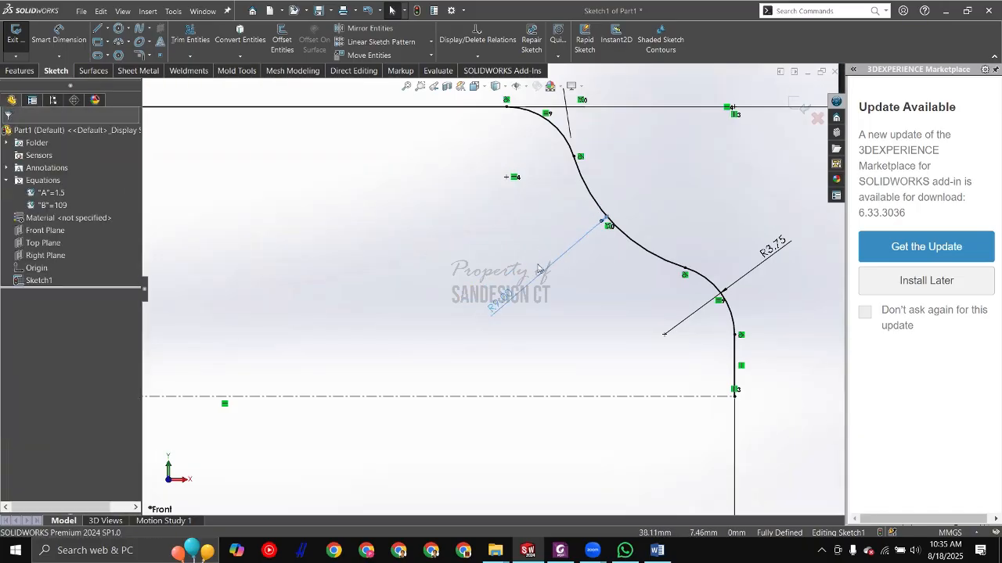
Step: Compare the complete quarter profile with the name plate drawing in Foxit PhantomPDF and return to SOLIDWORKS
{"action": "scroll", "coordinate": [435, 261], "scroll_direction": "up", "scroll_amount": 10}
{"action": "scroll", "coordinate": [517, 261], "scroll_direction": "down", "scroll_amount": 3}
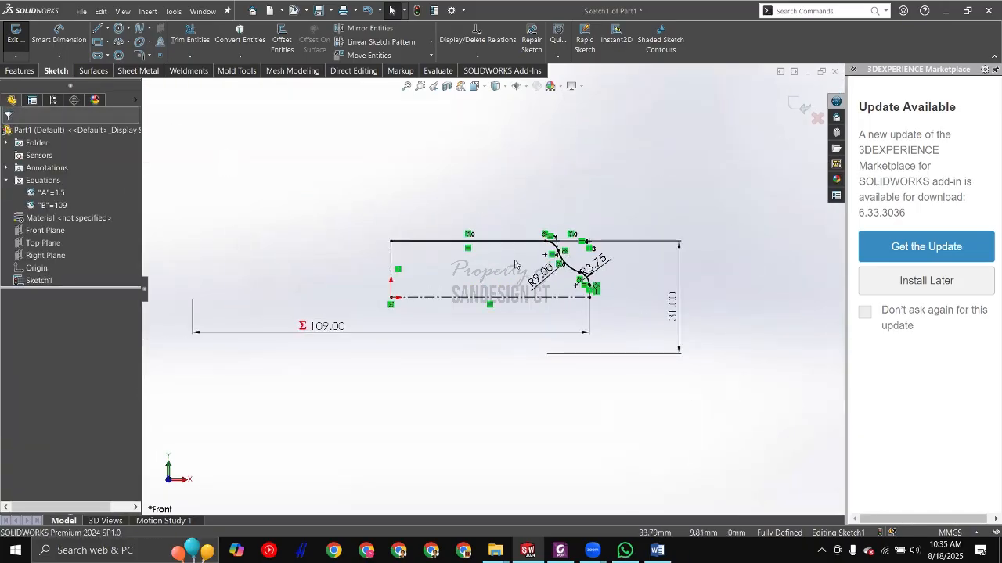
{"action": "key", "text": "alt+Tab"}
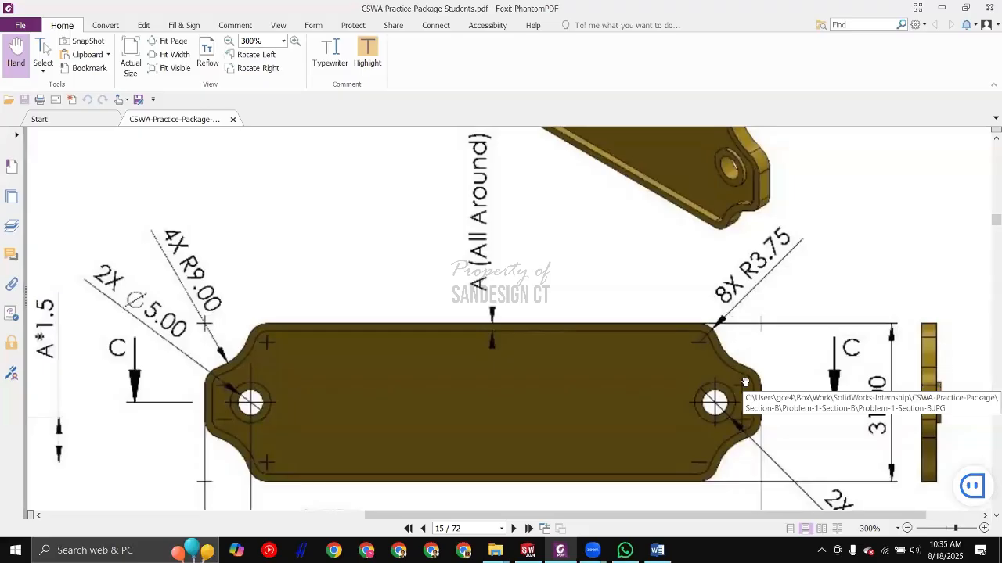
{"action": "key", "text": "alt+Tab"}
Step: Crossing-select the lower fillet arc together with the short vertical end line, and clear the selection
{"action": "scroll", "coordinate": [632, 291], "scroll_direction": "down", "scroll_amount": 6}
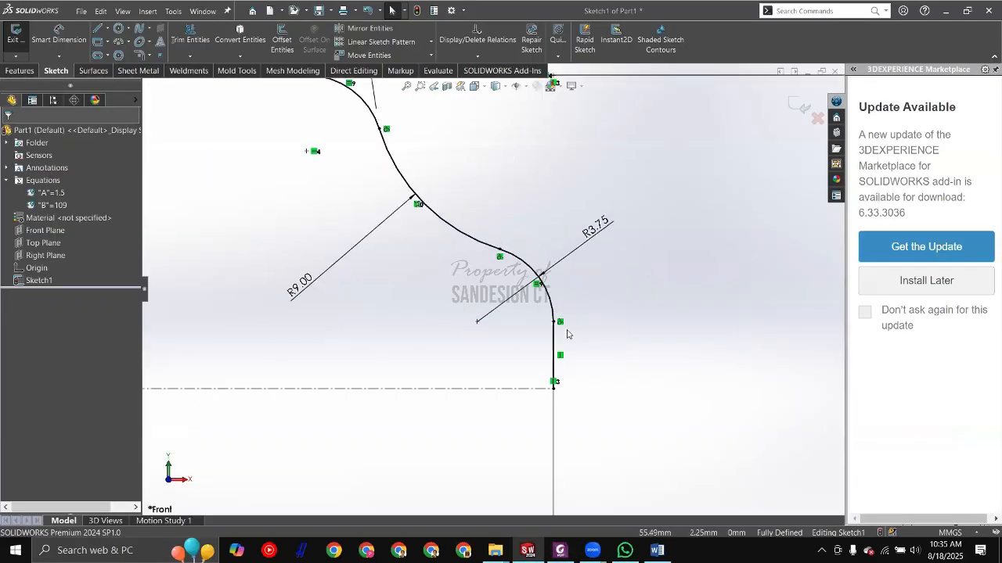
{"action": "left_click_drag", "start_coordinate": [575, 343], "coordinate": [550, 314]}
{"action": "scroll", "coordinate": [598, 351], "scroll_direction": "down", "scroll_amount": 2}
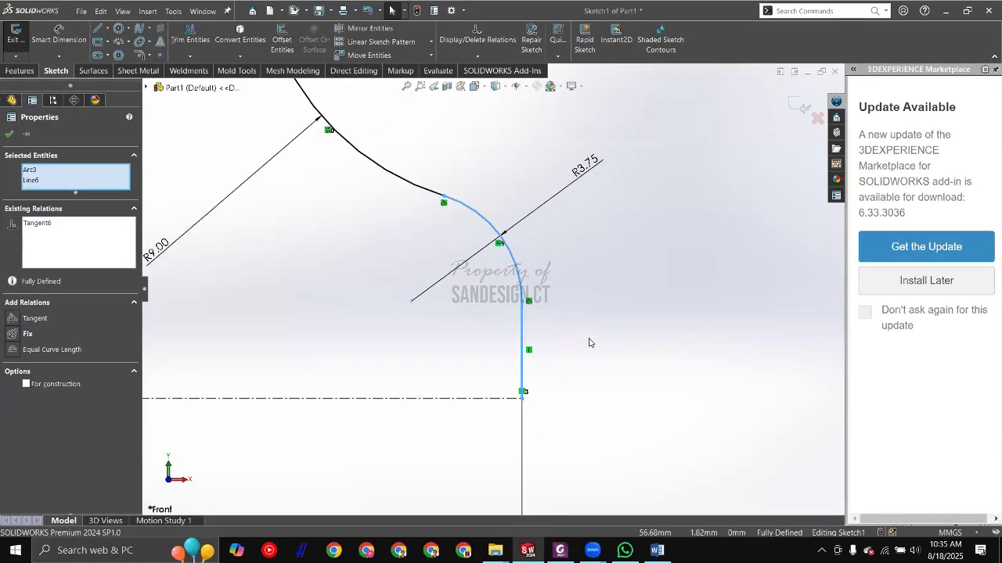
{"action": "left_click", "coordinate": [362, 282]}
Step: Window-select the curved end of the profile with an enclosing box and clear the selection
{"action": "scroll", "coordinate": [438, 235], "scroll_direction": "up", "scroll_amount": 2}
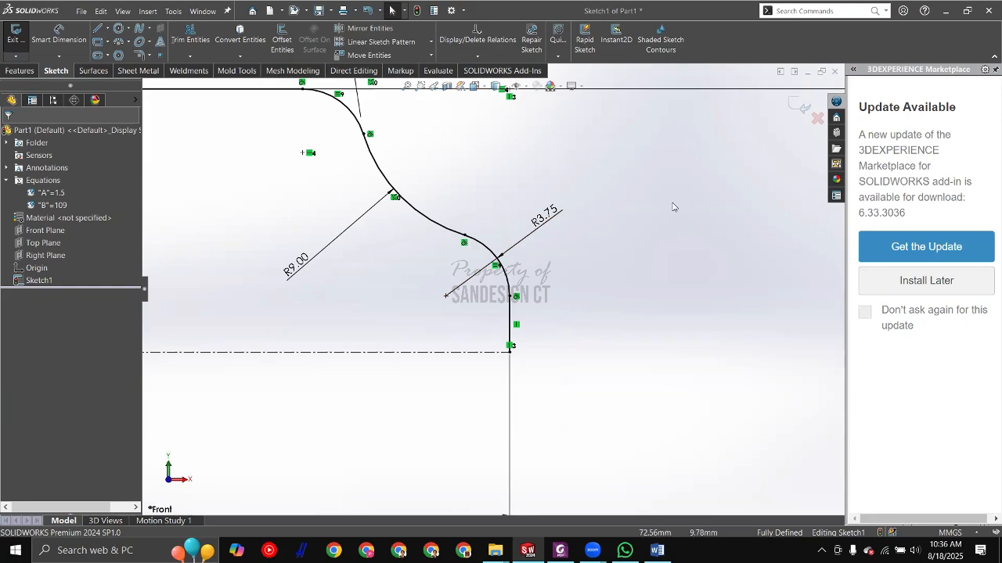
{"action": "scroll", "coordinate": [405, 273], "scroll_direction": "up", "scroll_amount": 2}
{"action": "scroll", "coordinate": [376, 200], "scroll_direction": "up", "scroll_amount": 3}
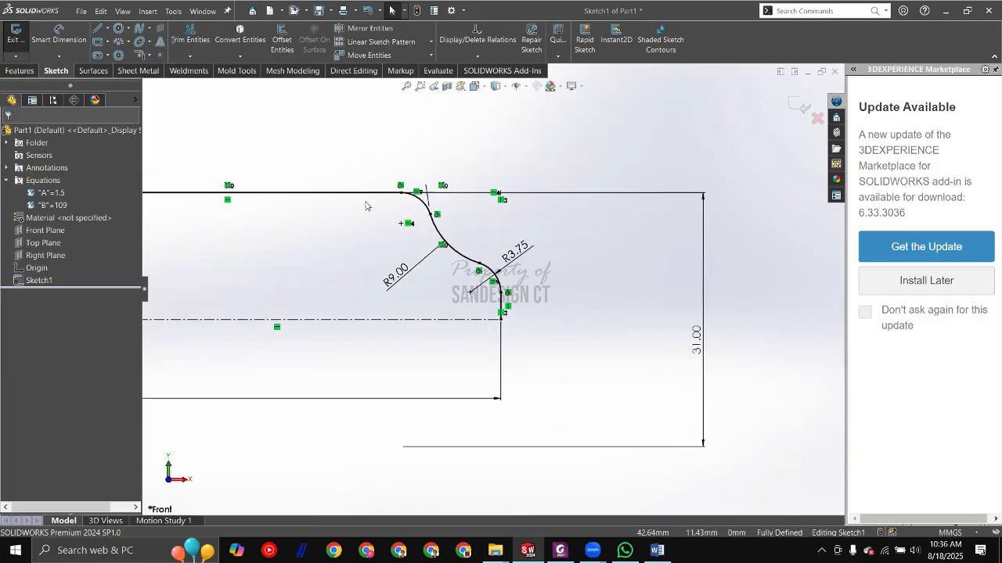
{"action": "scroll", "coordinate": [389, 206], "scroll_direction": "down", "scroll_amount": 2}
{"action": "left_click_drag", "start_coordinate": [374, 154], "coordinate": [677, 455]}
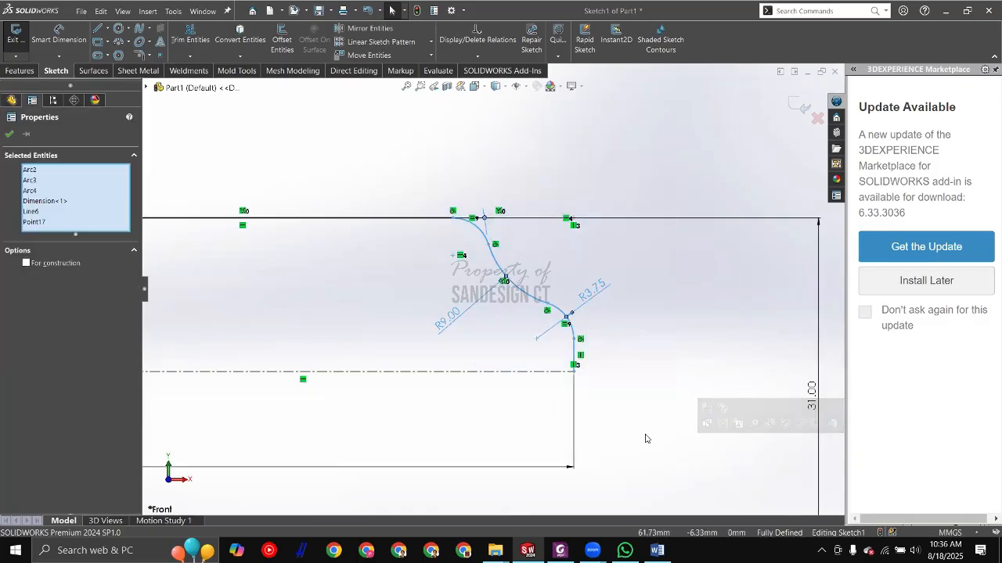
{"action": "left_click", "coordinate": [647, 441]}
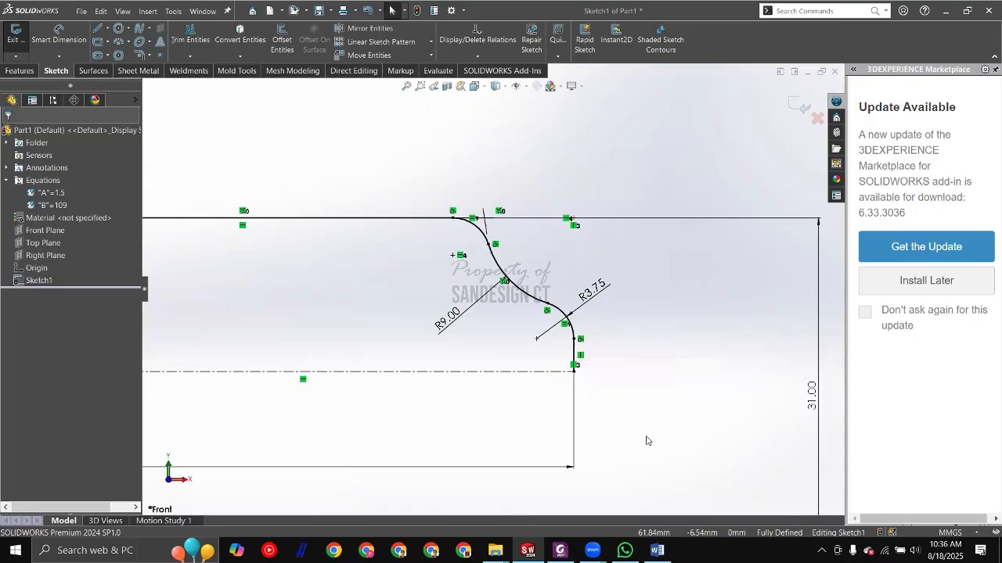
Step: Repeat the enclosing window selection around both fillets, the concave arc and the short vertical line, clearing it each time
{"action": "scroll", "coordinate": [427, 326], "scroll_direction": "down", "scroll_amount": 2}
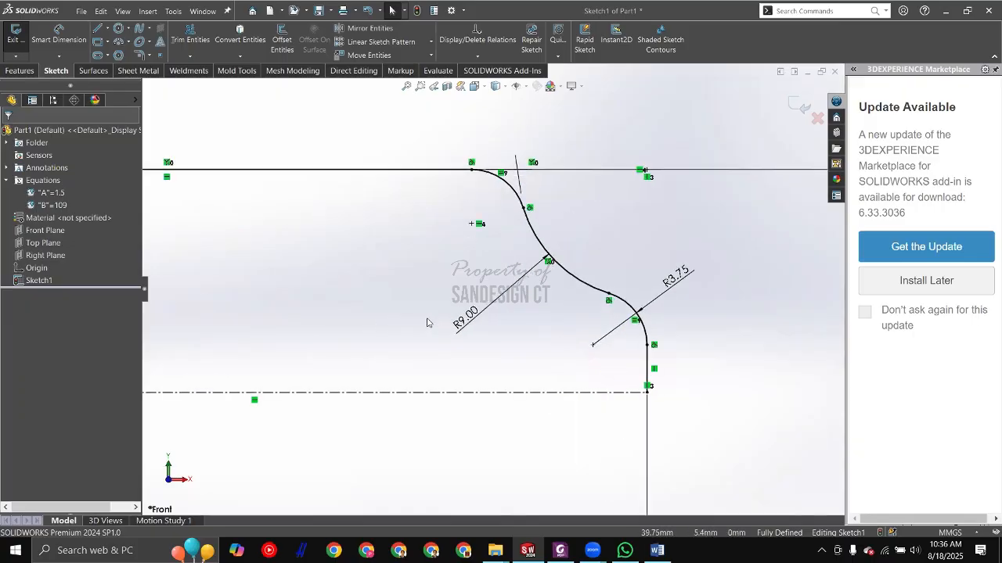
{"action": "scroll", "coordinate": [700, 371], "scroll_direction": "up", "scroll_amount": 1}
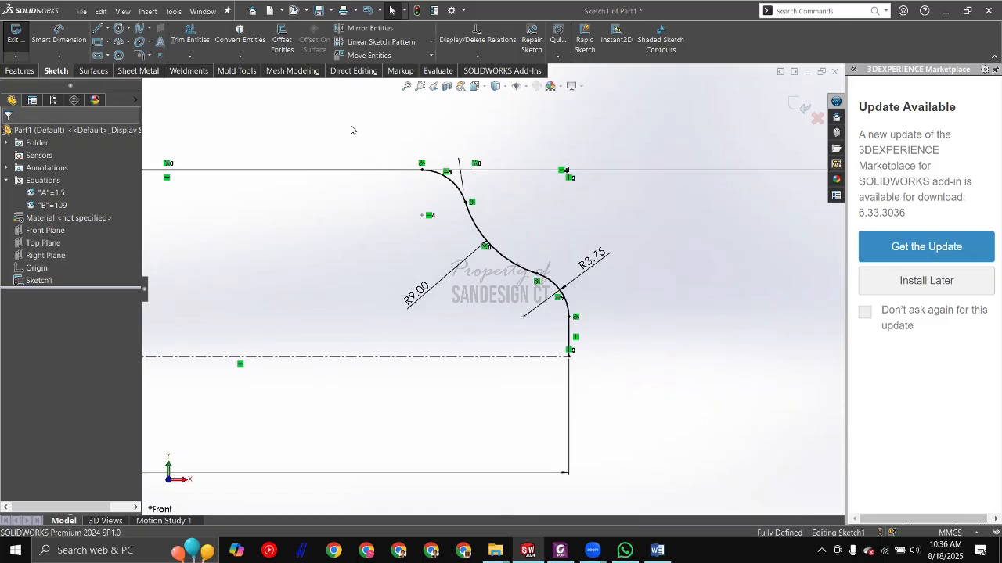
{"action": "mouse_move", "coordinate": [350, 126]}
{"action": "left_mouse_down"}
{"action": "mouse_move", "coordinate": [382, 216]}
{"action": "mouse_move", "coordinate": [630, 463]}
{"action": "mouse_move", "coordinate": [678, 435]}
{"action": "left_mouse_up"}
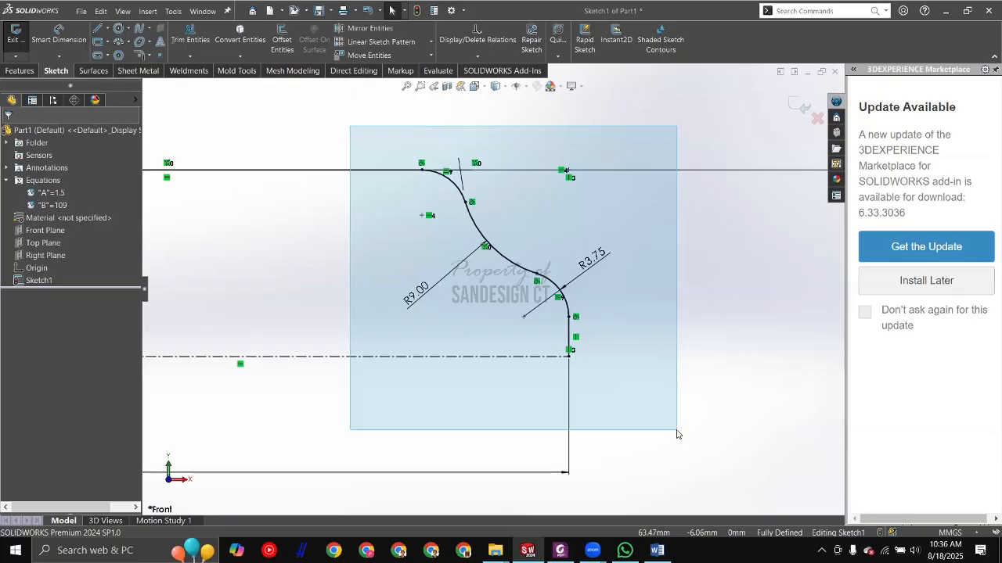
{"action": "left_click_drag", "start_coordinate": [678, 435], "coordinate": [677, 427]}
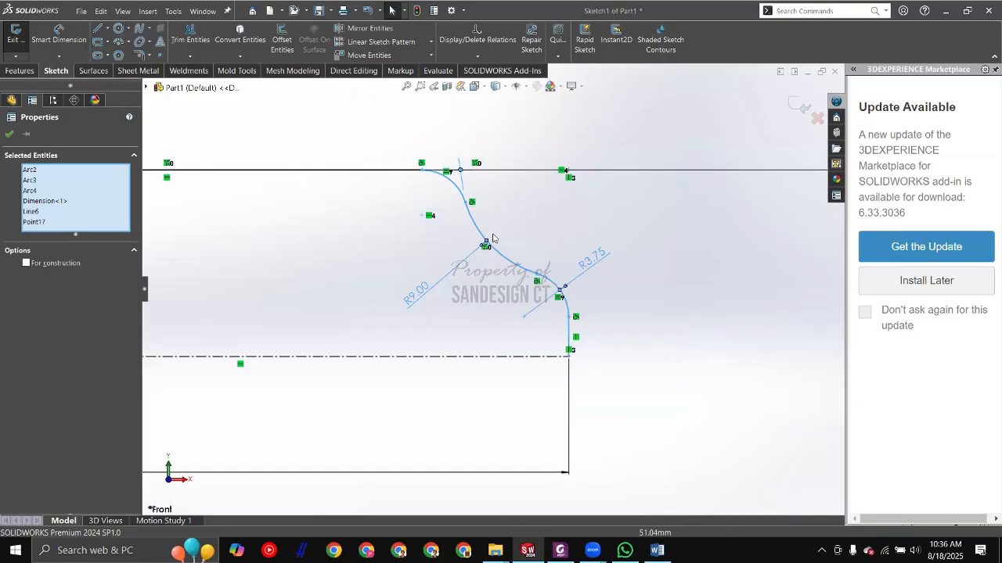
{"action": "left_click", "coordinate": [375, 165]}
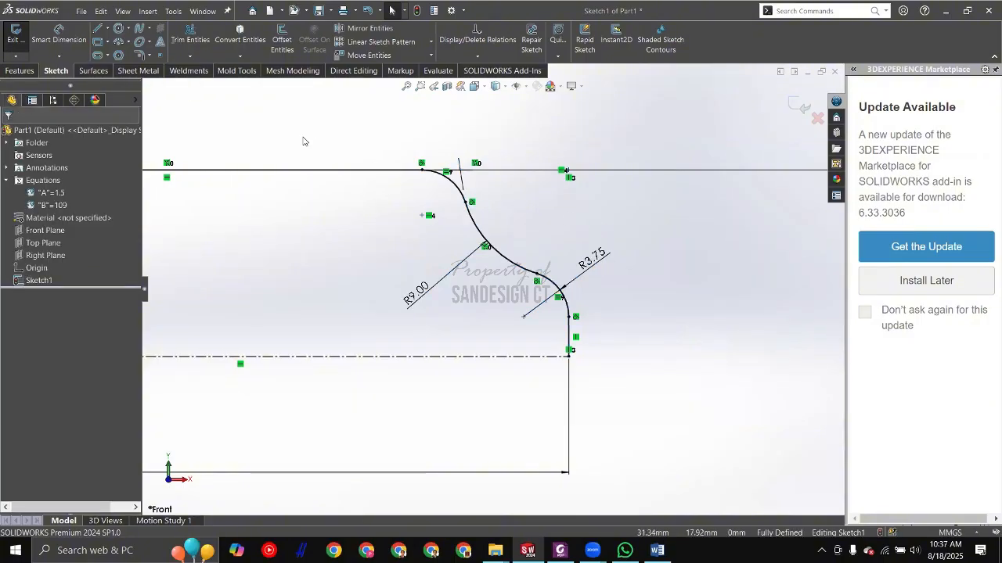
{"action": "mouse_move", "coordinate": [307, 129]}
{"action": "left_mouse_down"}
{"action": "mouse_move", "coordinate": [417, 321]}
{"action": "mouse_move", "coordinate": [733, 448]}
{"action": "mouse_move", "coordinate": [694, 425]}
{"action": "left_mouse_up"}
{"action": "left_click", "coordinate": [371, 393]}
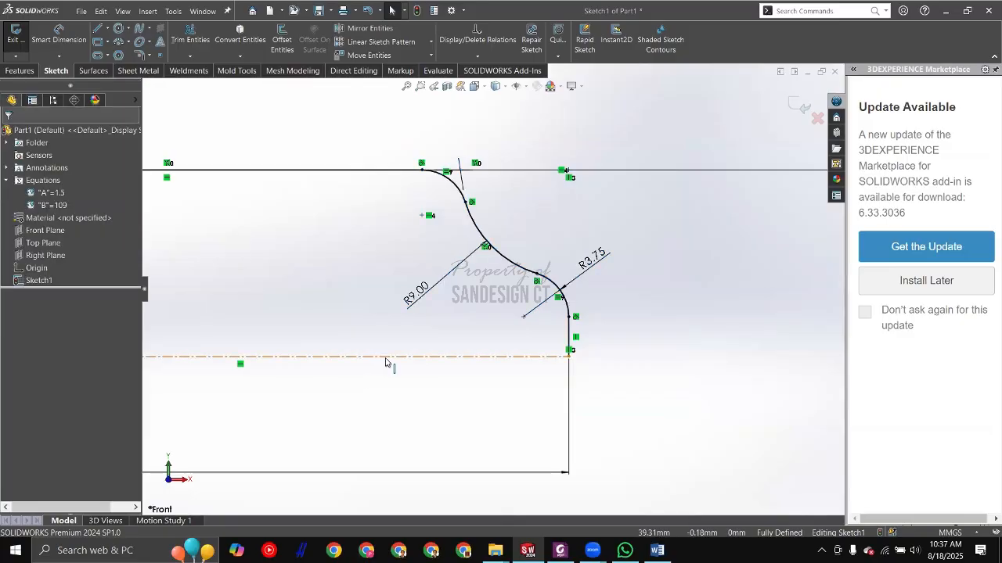
Step: Select the top horizontal line and the horizontal centerline one at a time to point out both long lines
{"action": "left_click", "coordinate": [385, 362]}
{"action": "left_click", "coordinate": [360, 169]}
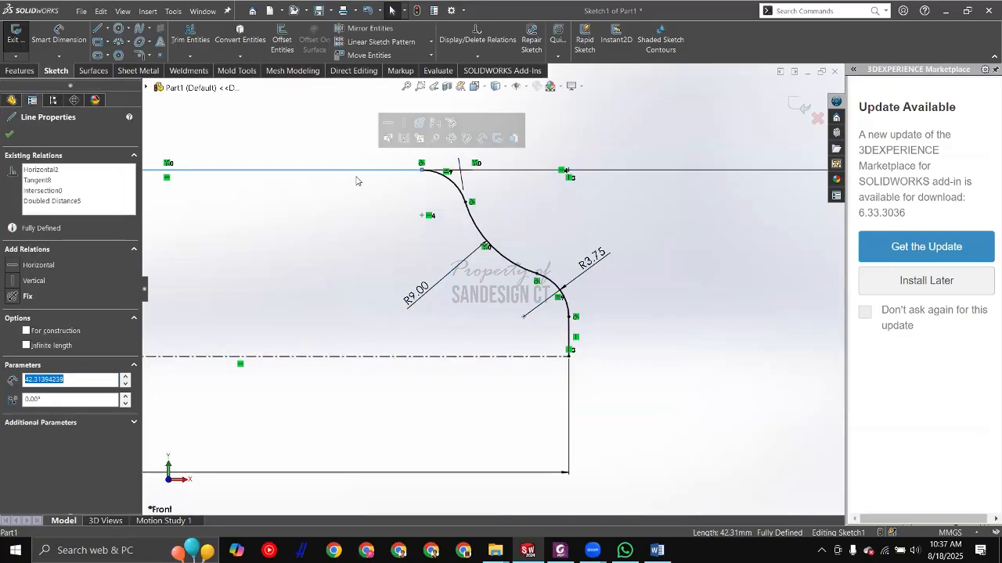
{"action": "left_click", "coordinate": [389, 357]}
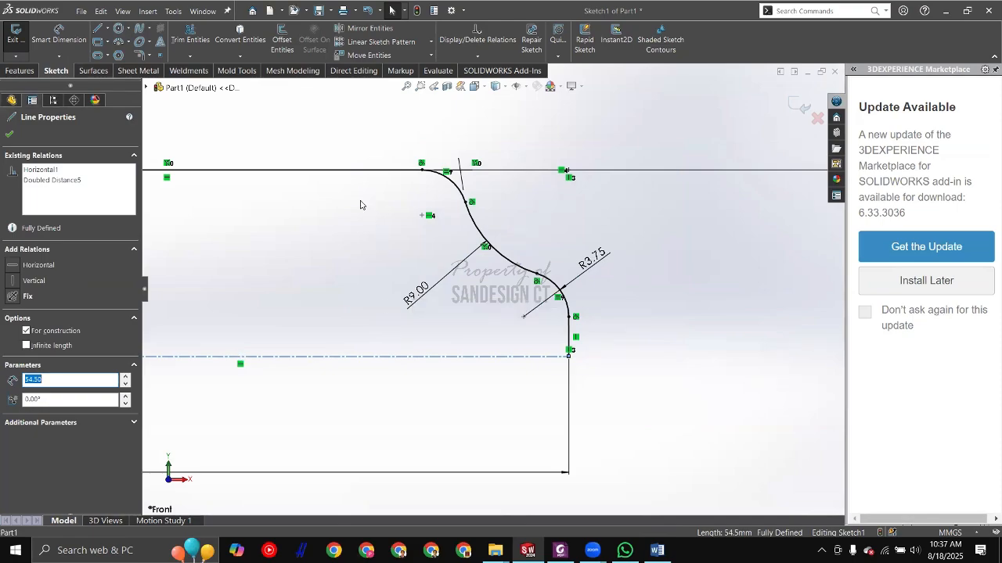
Step: Window-select the curved end with both long horizontal lines only partly inside the box, and clear the selection
{"action": "left_click_drag", "start_coordinate": [349, 129], "coordinate": [704, 415]}
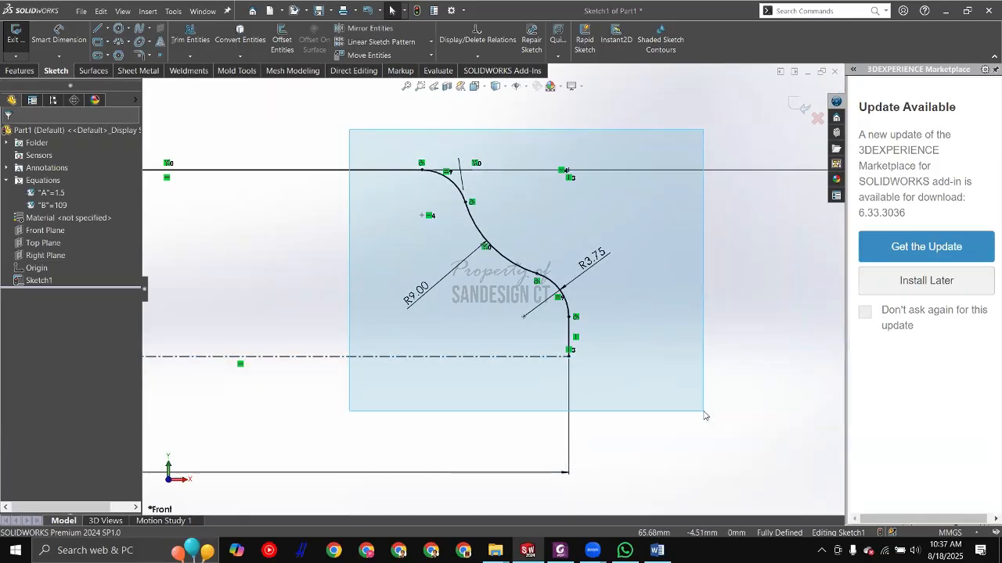
{"action": "left_click_drag", "start_coordinate": [703, 415], "coordinate": [699, 417]}
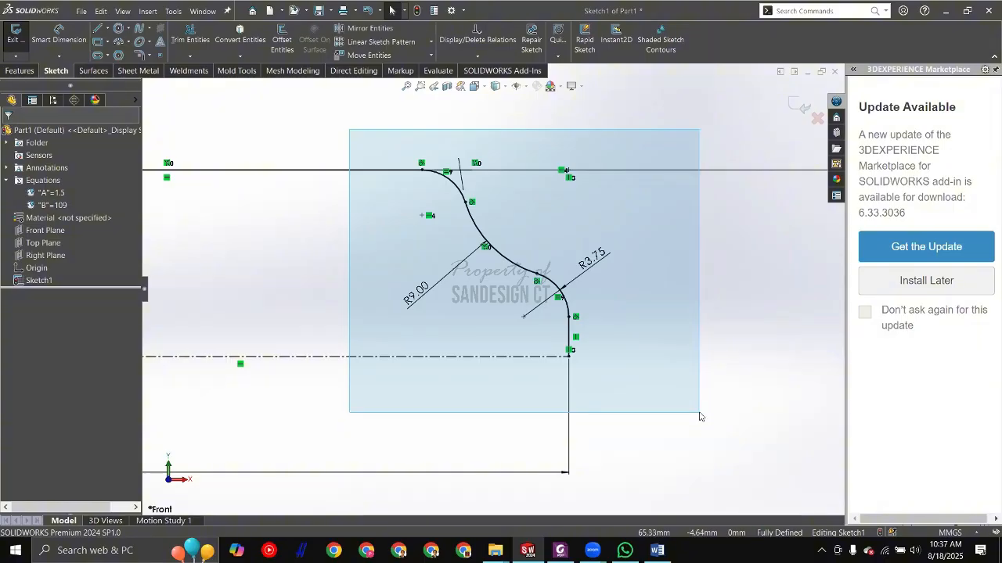
{"action": "left_click_drag", "start_coordinate": [700, 417], "coordinate": [699, 417]}
{"action": "left_click_drag", "start_coordinate": [700, 416], "coordinate": [654, 409]}
{"action": "left_click", "coordinate": [380, 380]}
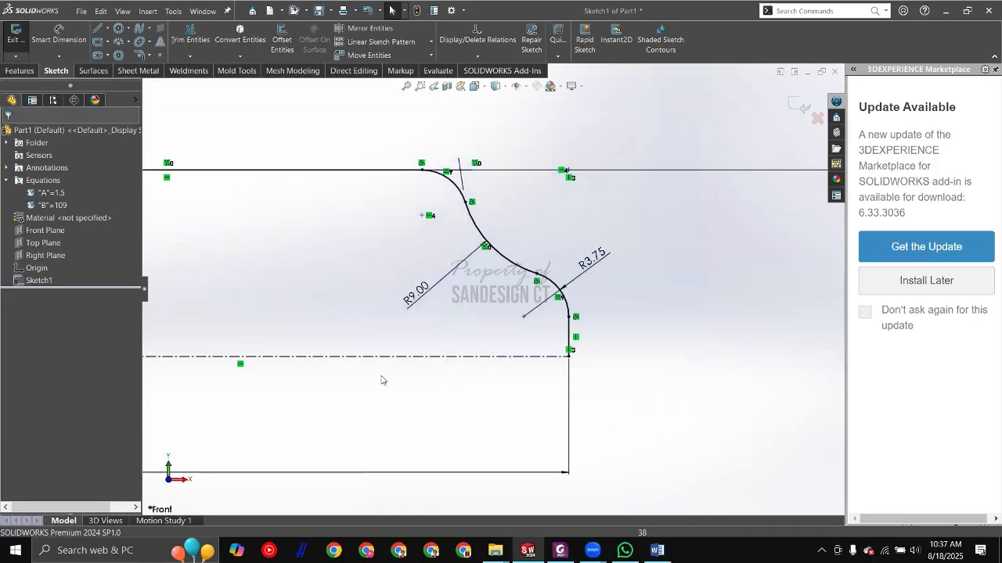
Step: Highlight the top horizontal line and the horizontal centerline together and clear the selection
{"action": "left_click", "coordinate": [387, 357]}
{"action": "left_click", "coordinate": [333, 171]}
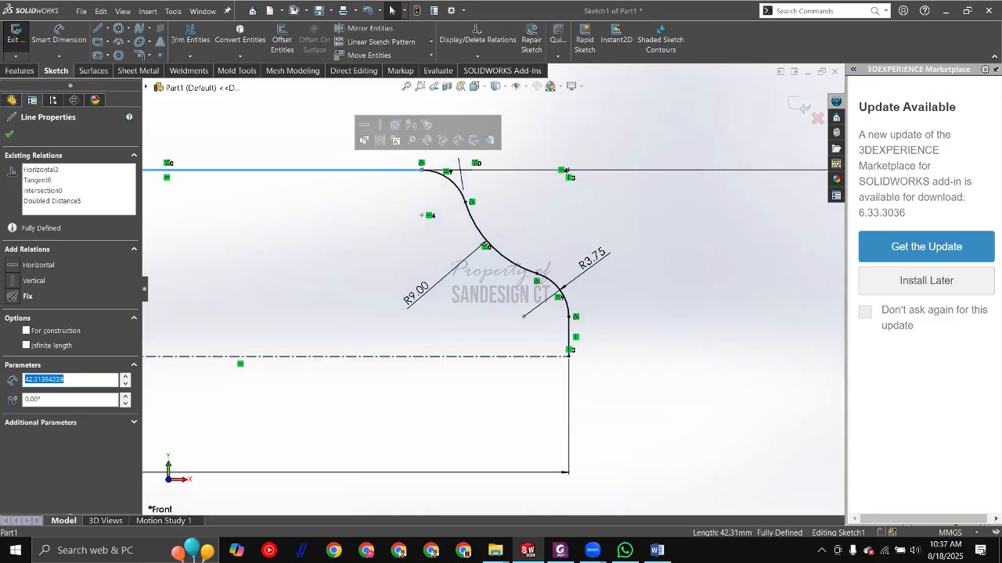
{"action": "left_click", "coordinate": [397, 357], "text": "ctrl"}
{"action": "left_click", "coordinate": [368, 300]}
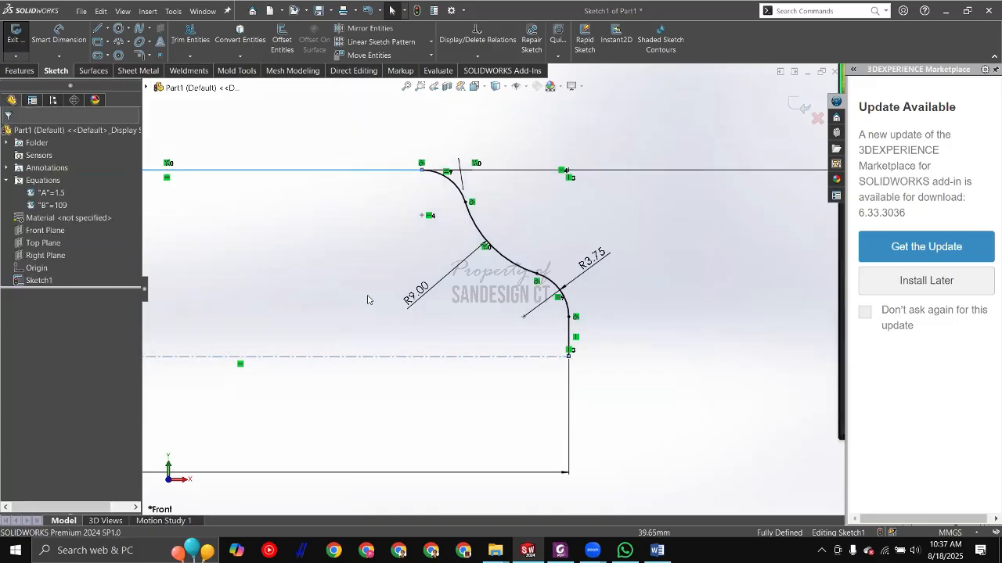
Step: Compare enclosing and crossing selection boxes over the profile's curved end, clearing the selected arcs and vertical line
{"action": "left_click_drag", "start_coordinate": [375, 150], "coordinate": [638, 434]}
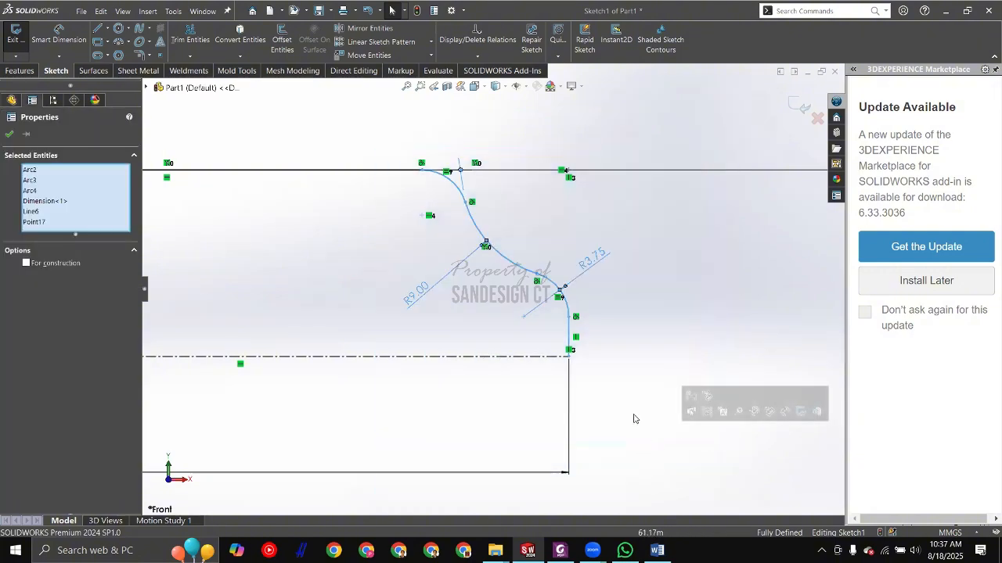
{"action": "left_click", "coordinate": [621, 403]}
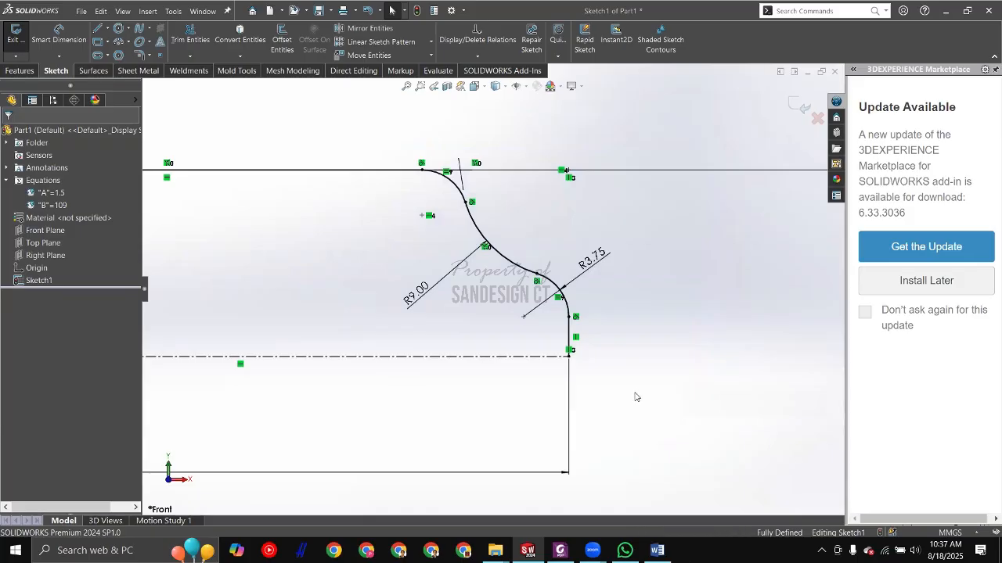
{"action": "left_click_drag", "start_coordinate": [628, 391], "coordinate": [322, 112]}
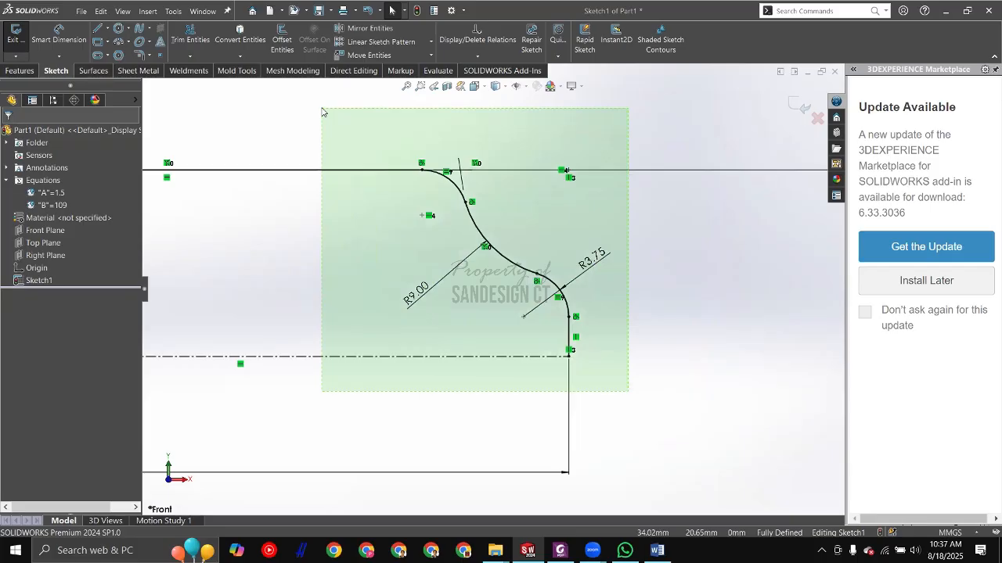
{"action": "left_click_drag", "start_coordinate": [322, 109], "coordinate": [665, 377]}
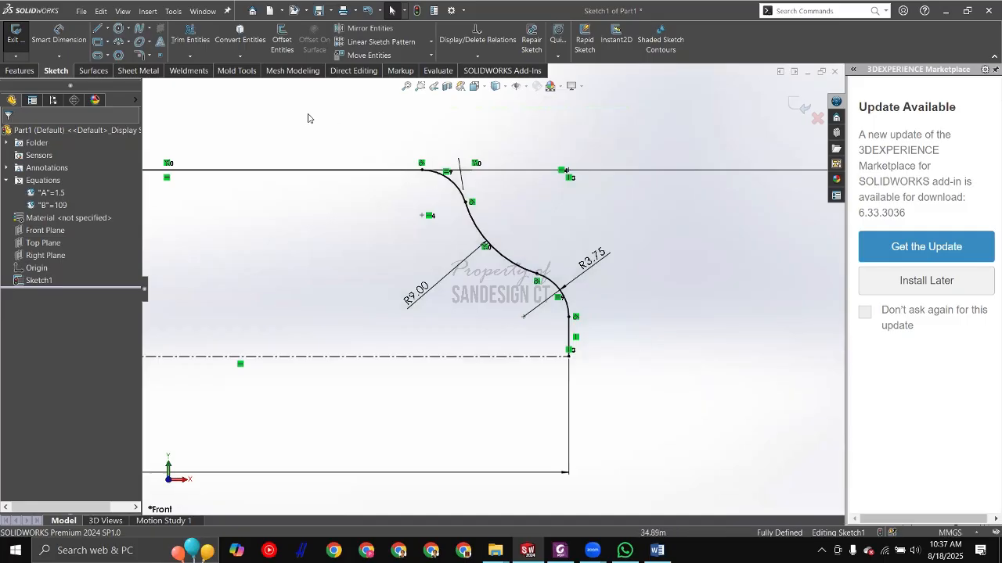
{"action": "mouse_move", "coordinate": [316, 117]}
{"action": "left_mouse_down"}
{"action": "mouse_move", "coordinate": [707, 453]}
{"action": "mouse_move", "coordinate": [690, 429]}
{"action": "mouse_move", "coordinate": [687, 479]}
{"action": "left_mouse_up"}
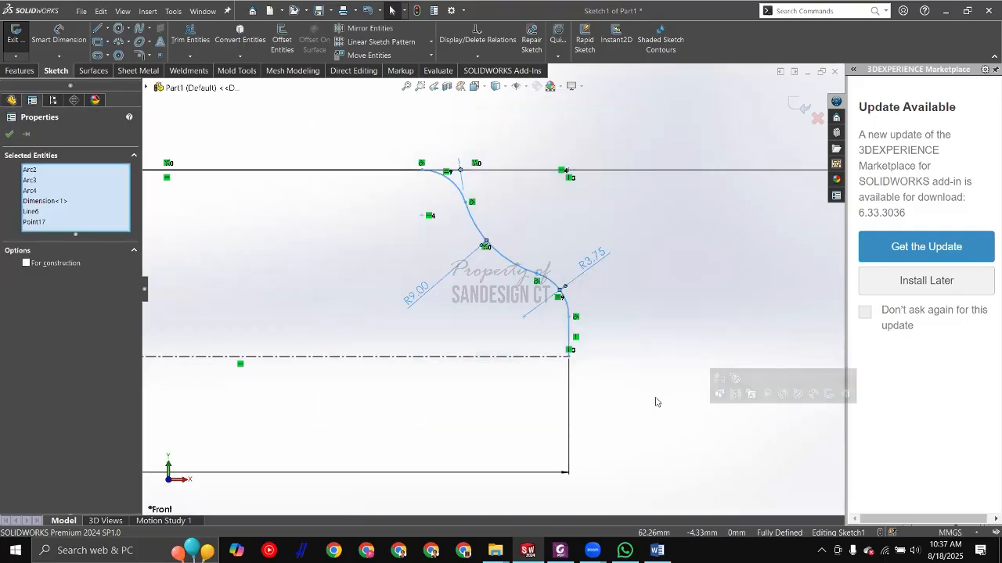
{"action": "left_click", "coordinate": [637, 391]}
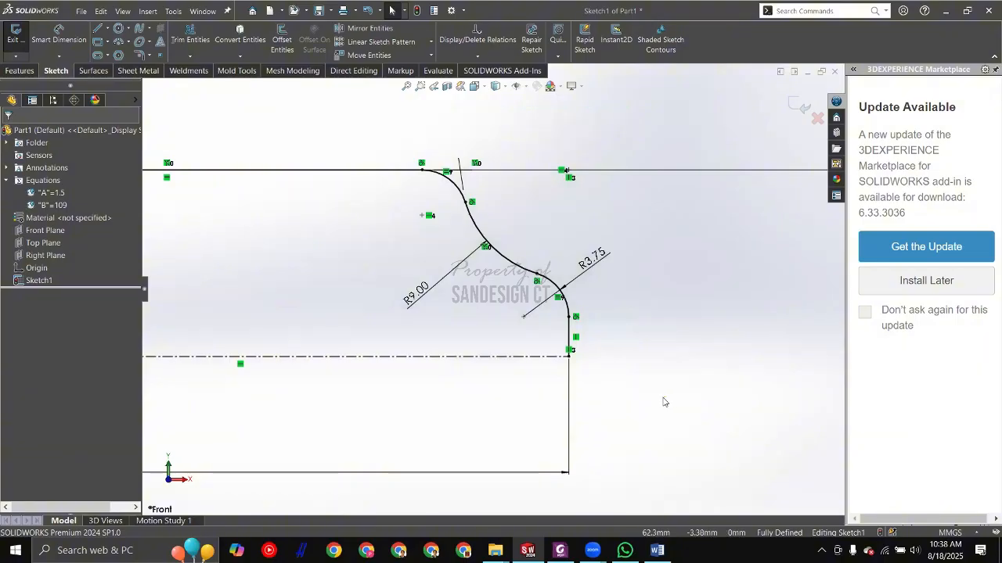
Step: Crossing-select the curved end so the partly covered top line and centerline are included, and clear the selection
{"action": "left_click_drag", "start_coordinate": [666, 398], "coordinate": [323, 126]}
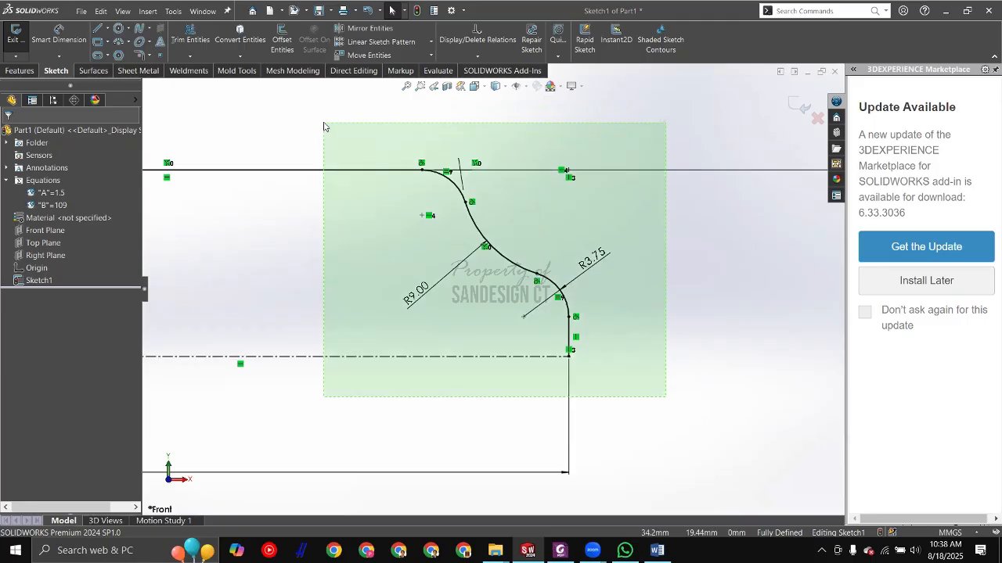
{"action": "left_click_drag", "start_coordinate": [324, 126], "coordinate": [344, 134]}
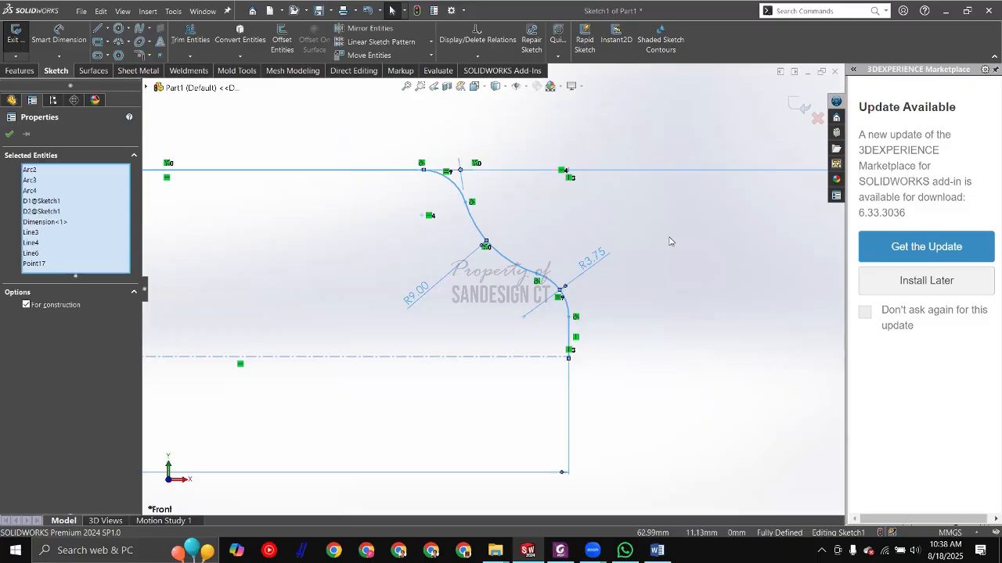
{"action": "left_click", "coordinate": [346, 268]}
Step: Mirror the quarter profile's top line, three arcs and short vertical end line about the horizontal centerline
{"action": "scroll", "coordinate": [347, 269], "scroll_direction": "up", "scroll_amount": 3}
{"action": "scroll", "coordinate": [348, 265], "scroll_direction": "down", "scroll_amount": 3}
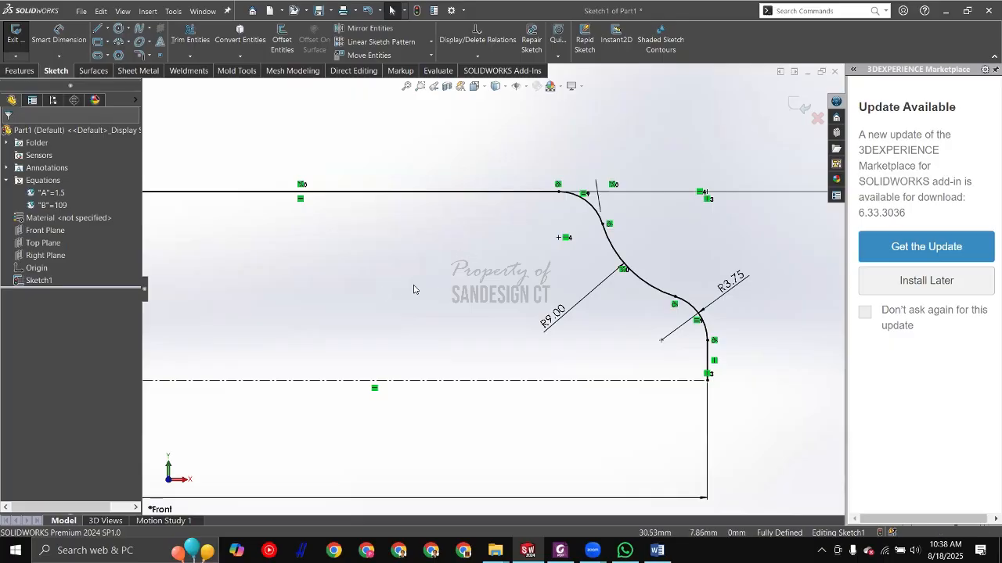
{"action": "scroll", "coordinate": [668, 325], "scroll_direction": "down", "scroll_amount": 2}
{"action": "scroll", "coordinate": [669, 324], "scroll_direction": "down", "scroll_amount": 6}
{"action": "left_click_drag", "start_coordinate": [597, 418], "coordinate": [532, 352]}
{"action": "scroll", "coordinate": [349, 223], "scroll_direction": "up", "scroll_amount": 1}
{"action": "scroll", "coordinate": [349, 224], "scroll_direction": "up", "scroll_amount": 3}
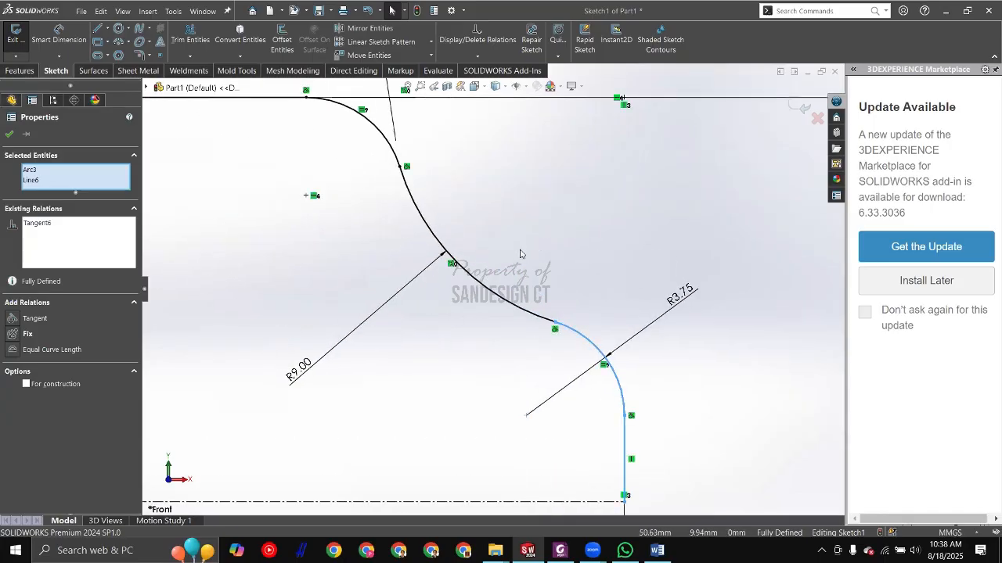
{"action": "left_click_drag", "start_coordinate": [519, 250], "coordinate": [462, 308], "text": "ctrl"}
{"action": "scroll", "coordinate": [335, 164], "scroll_direction": "down", "scroll_amount": 4}
{"action": "left_click_drag", "start_coordinate": [387, 172], "coordinate": [277, 98], "text": "ctrl"}
{"action": "scroll", "coordinate": [400, 330], "scroll_direction": "up", "scroll_amount": 5}
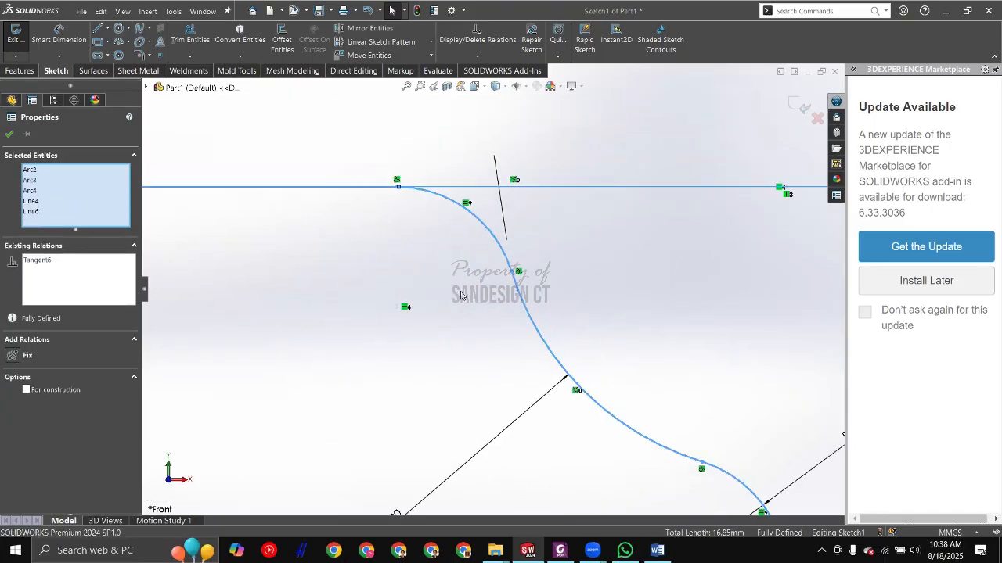
{"action": "scroll", "coordinate": [400, 330], "scroll_direction": "down", "scroll_amount": 1}
{"action": "middle_click_drag", "start_coordinate": [400, 328], "coordinate": [502, 284], "text": "ctrl"}
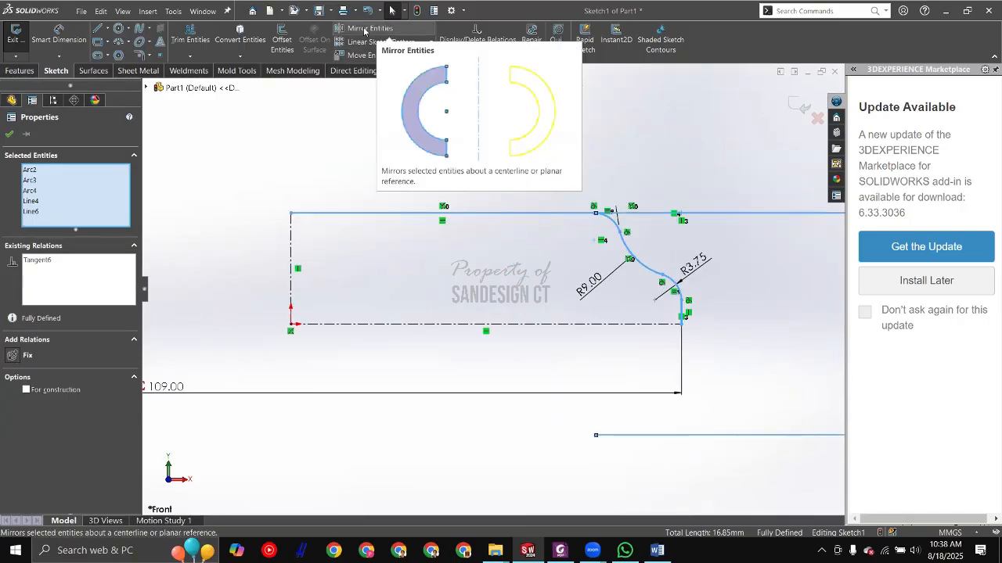
{"action": "left_click", "coordinate": [367, 30]}
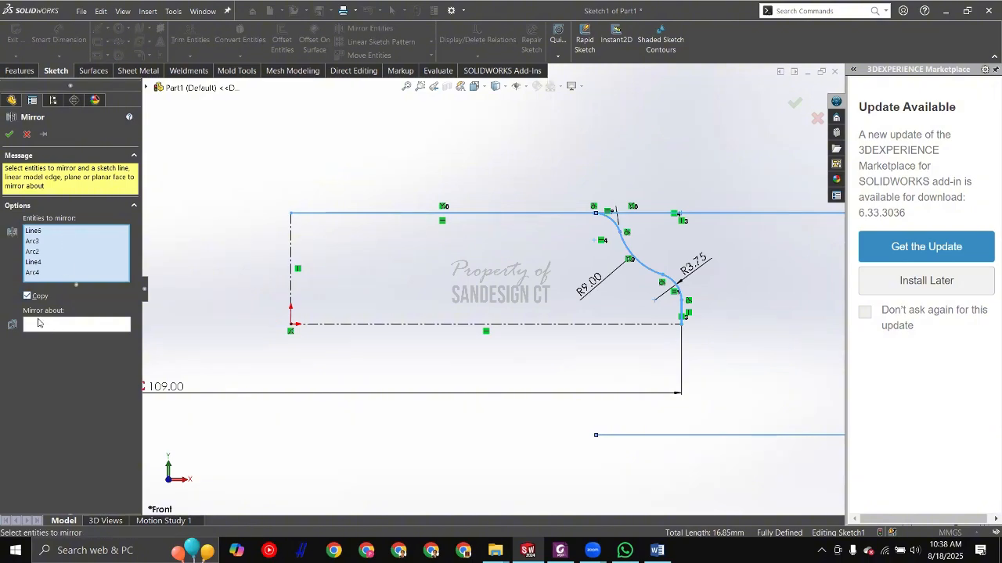
{"action": "left_click", "coordinate": [73, 327]}
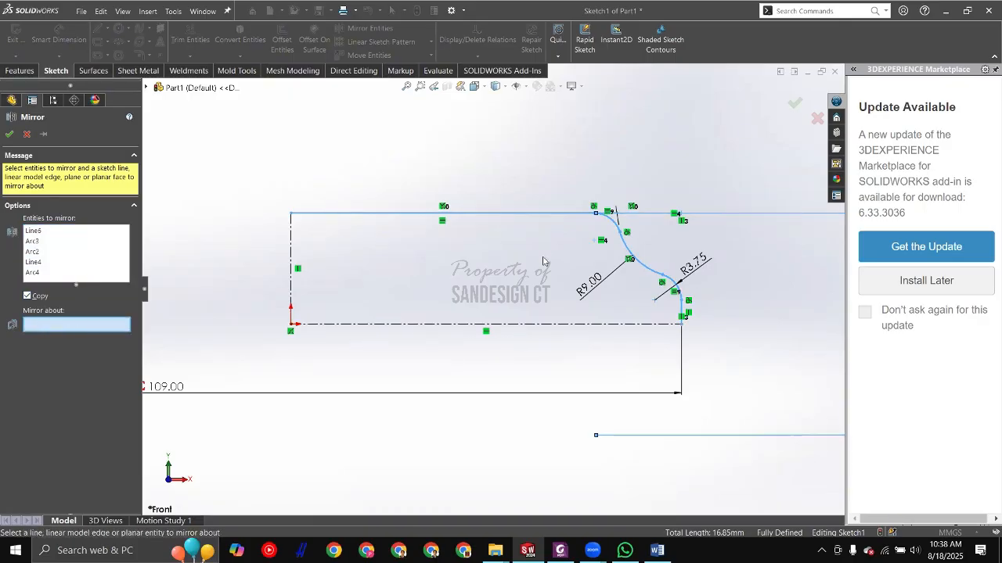
{"action": "scroll", "coordinate": [543, 262], "scroll_direction": "up", "scroll_amount": 2}
{"action": "scroll", "coordinate": [521, 265], "scroll_direction": "down", "scroll_amount": 2}
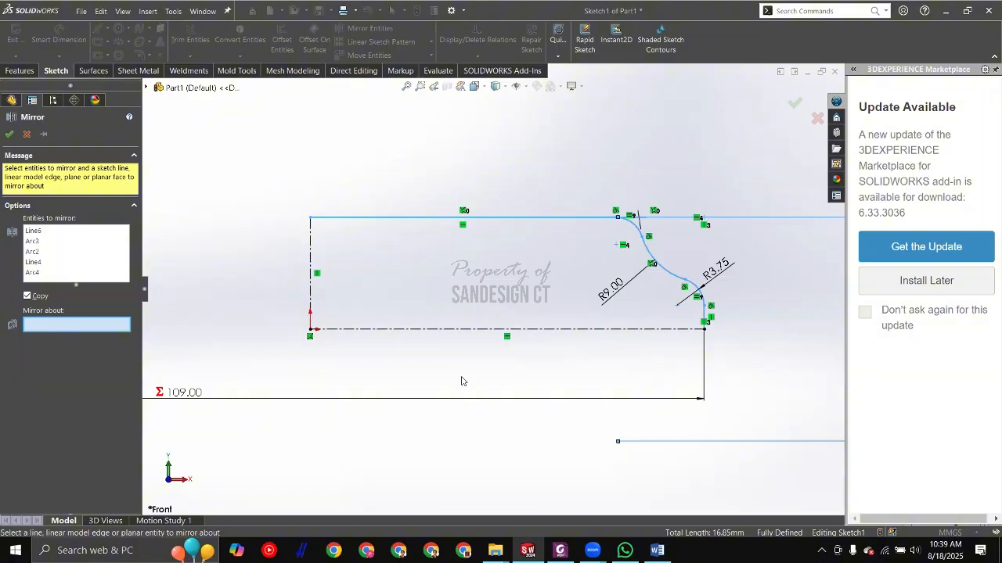
{"action": "scroll", "coordinate": [470, 335], "scroll_direction": "down", "scroll_amount": 1}
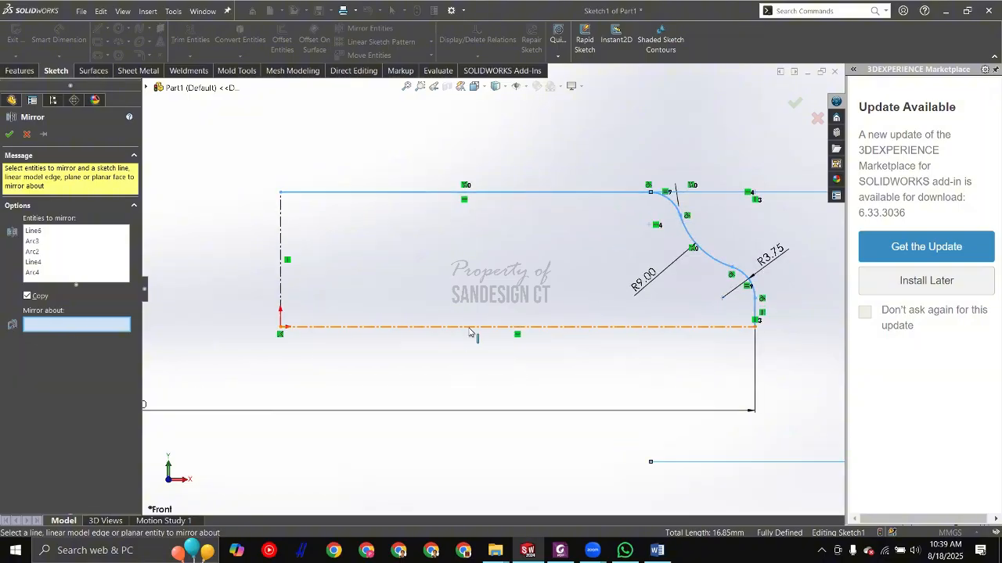
{"action": "scroll", "coordinate": [731, 383], "scroll_direction": "down", "scroll_amount": 5}
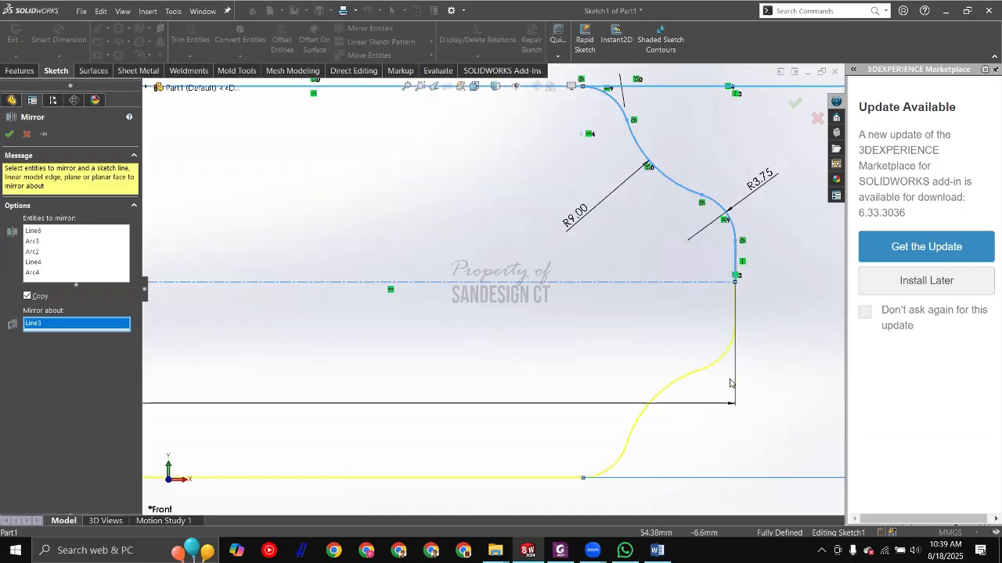
{"action": "scroll", "coordinate": [638, 377], "scroll_direction": "up", "scroll_amount": 3}
{"action": "scroll", "coordinate": [458, 435], "scroll_direction": "down", "scroll_amount": 1}
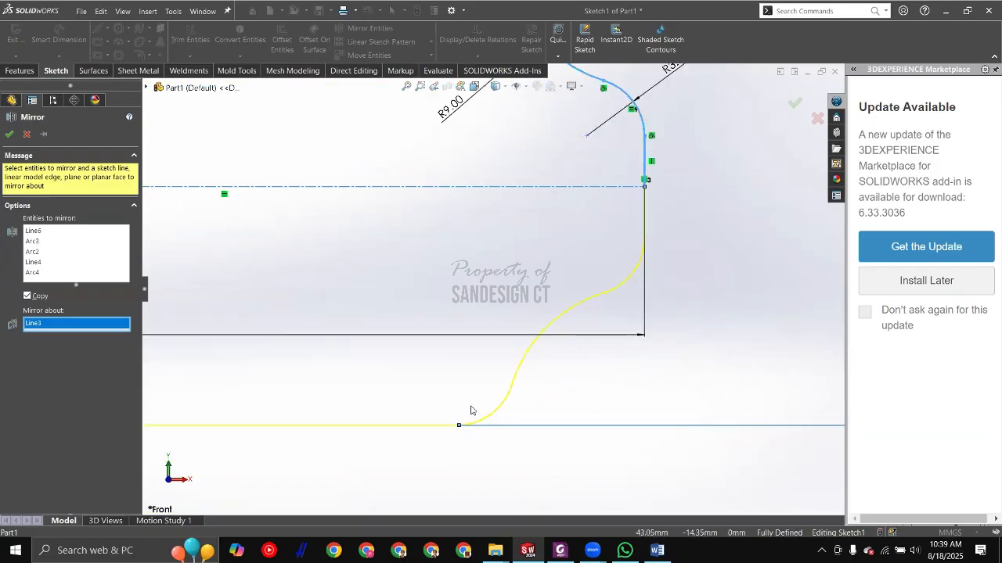
{"action": "scroll", "coordinate": [479, 366], "scroll_direction": "up", "scroll_amount": 4}
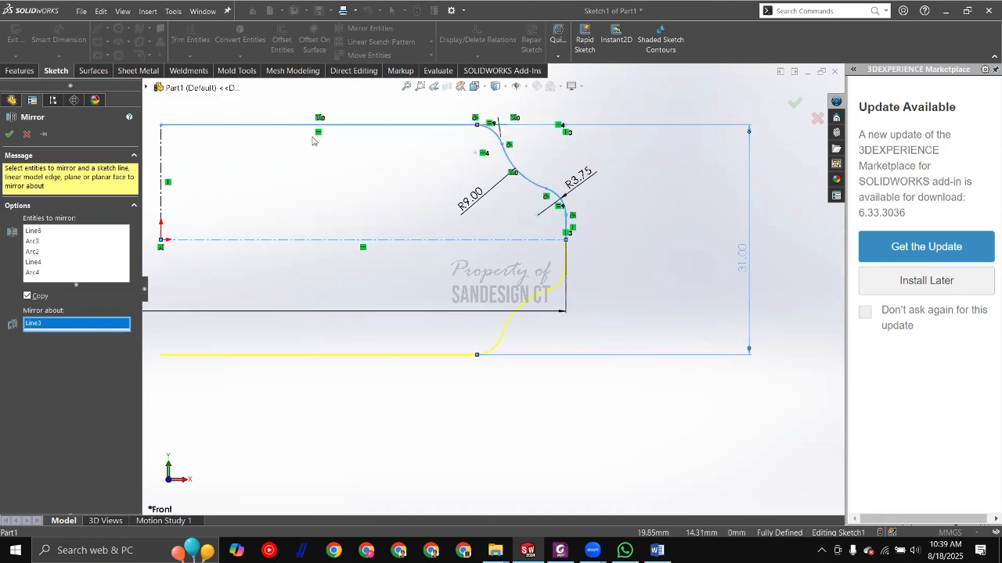
{"action": "scroll", "coordinate": [471, 337], "scroll_direction": "up", "scroll_amount": 2}
{"action": "scroll", "coordinate": [234, 259], "scroll_direction": "down", "scroll_amount": 2}
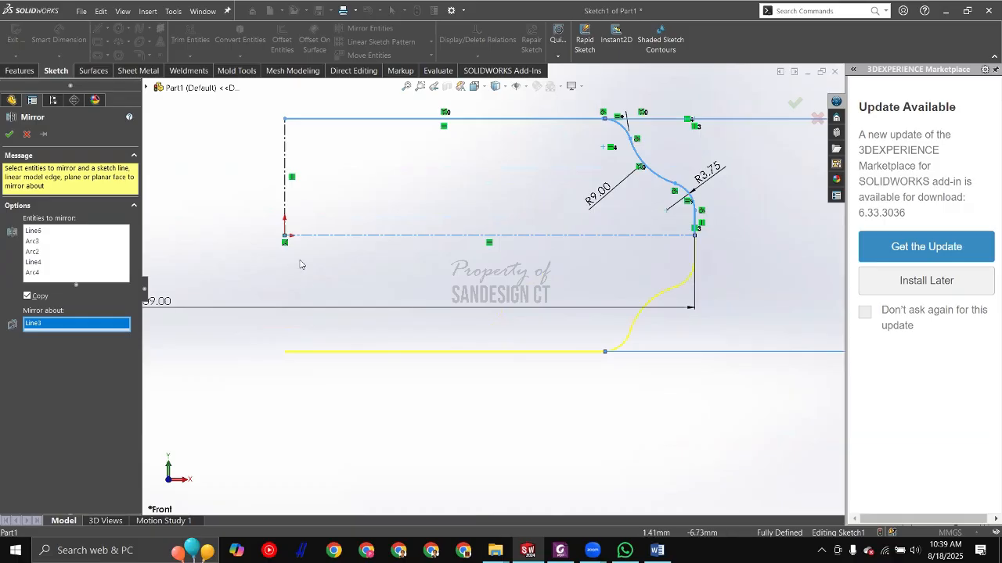
{"action": "left_click", "coordinate": [8, 134]}
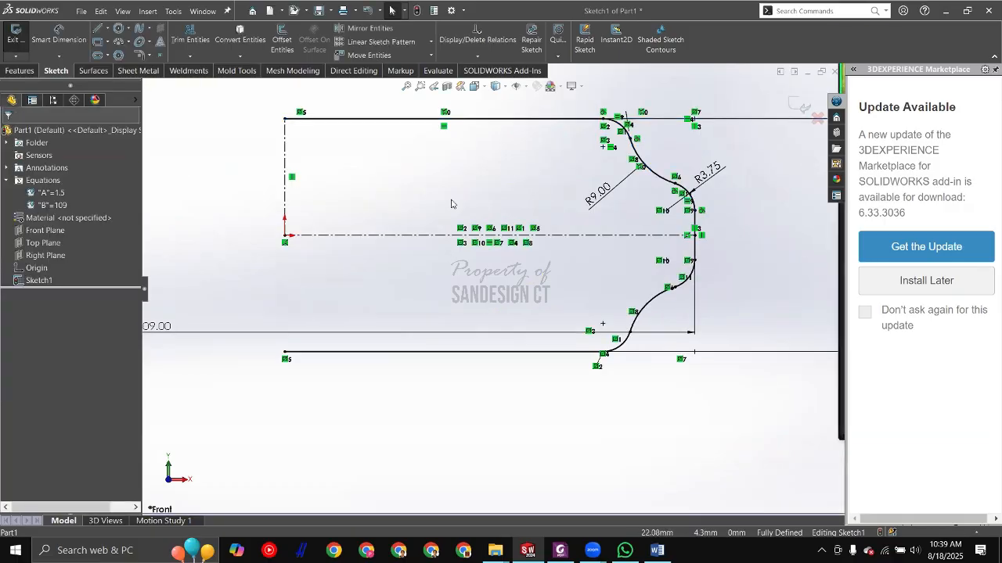
Step: Move the overall length dimension from below the profile to a clear position above its upper edge
{"action": "scroll", "coordinate": [603, 325], "scroll_direction": "down", "scroll_amount": 1}
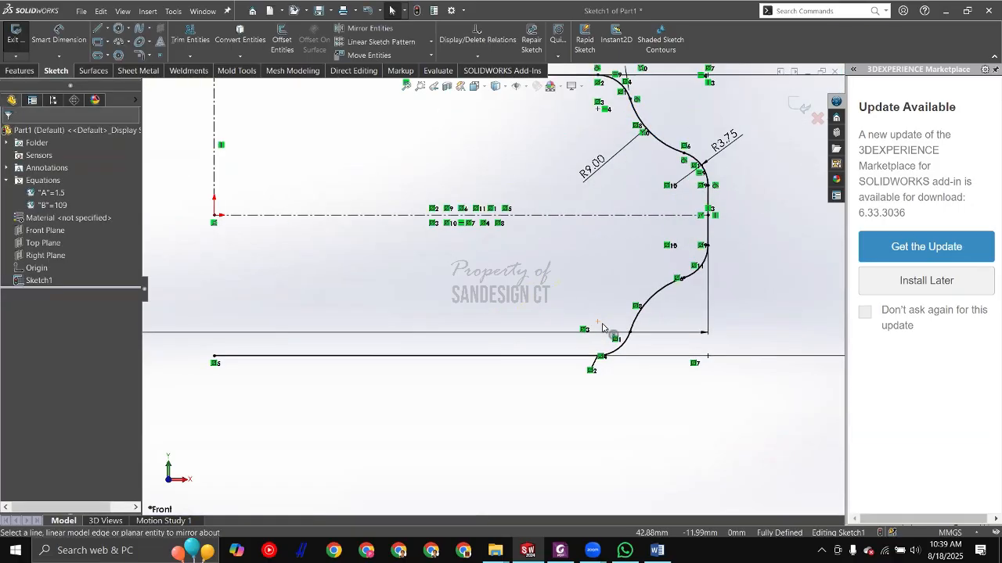
{"action": "scroll", "coordinate": [547, 336], "scroll_direction": "up", "scroll_amount": 2}
{"action": "mouse_move", "coordinate": [192, 374]}
{"action": "left_mouse_down"}
{"action": "mouse_move", "coordinate": [264, 134]}
{"action": "mouse_move", "coordinate": [285, 108]}
{"action": "left_mouse_up"}
{"action": "left_click", "coordinate": [288, 246]}
{"action": "scroll", "coordinate": [288, 248], "scroll_direction": "up", "scroll_amount": 2}
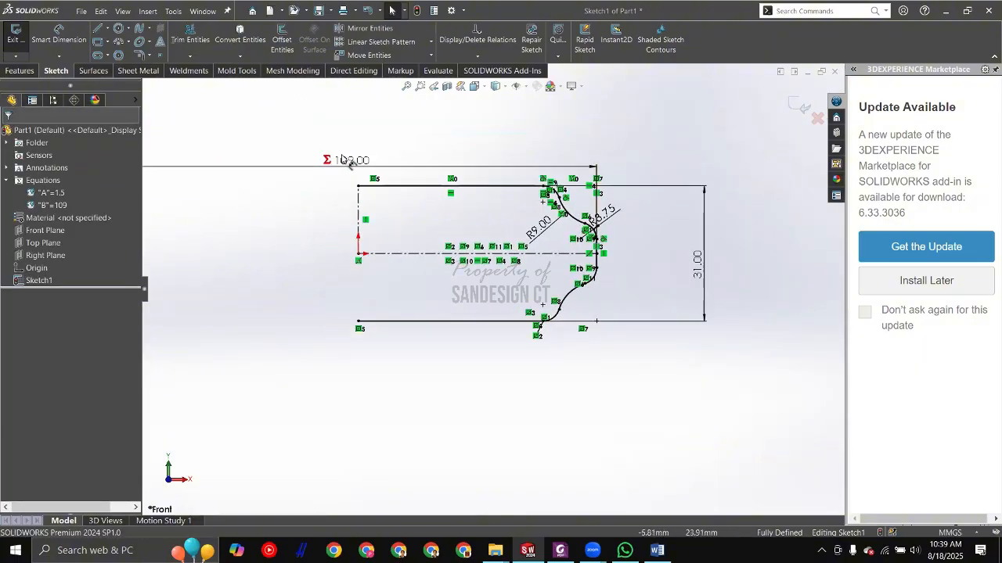
{"action": "left_click_drag", "start_coordinate": [349, 162], "coordinate": [353, 130]}
{"action": "left_click", "coordinate": [561, 274]}
{"action": "scroll", "coordinate": [560, 274], "scroll_direction": "down", "scroll_amount": 1}
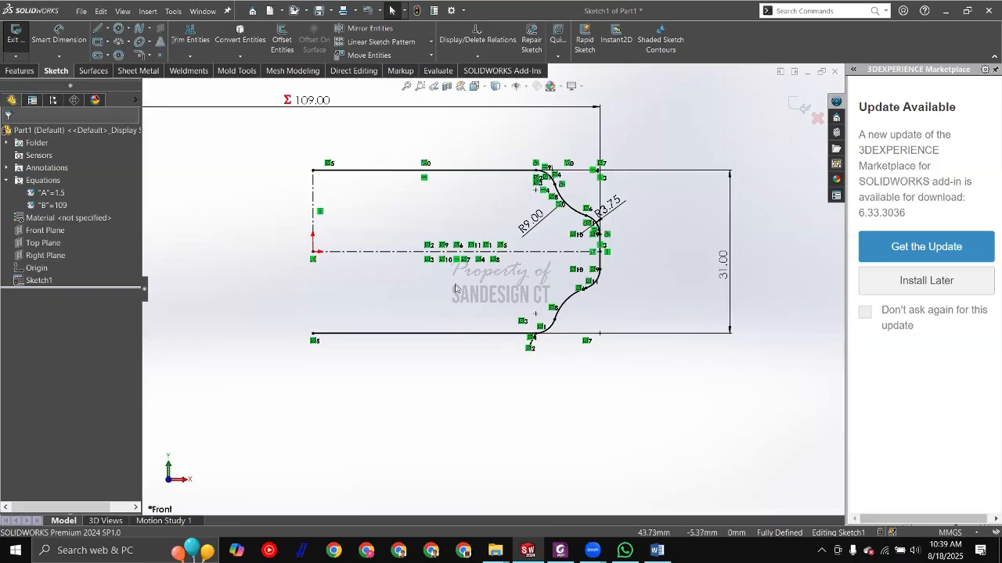
{"action": "scroll", "coordinate": [446, 294], "scroll_direction": "up", "scroll_amount": 1}
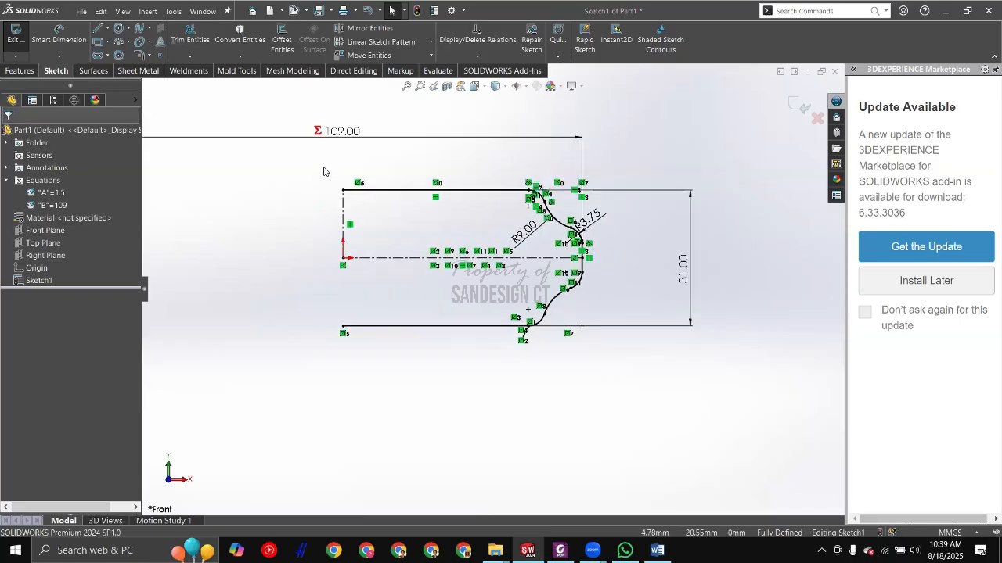
{"action": "left_click_drag", "start_coordinate": [321, 167], "coordinate": [618, 345]}
{"action": "scroll", "coordinate": [313, 265], "scroll_direction": "up", "scroll_amount": 2}
{"action": "middle_click_drag", "start_coordinate": [363, 261], "coordinate": [545, 268], "text": "ctrl"}
{"action": "scroll", "coordinate": [699, 275], "scroll_direction": "down", "scroll_amount": 2}
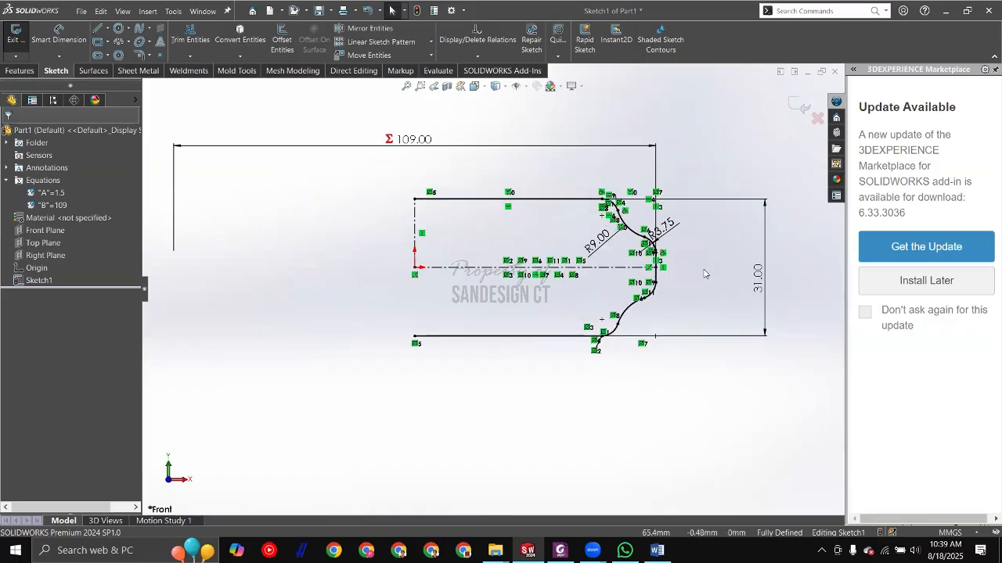
Step: Switch to the CSWA practice PDF, review the Section B values and the listed sketch tools and feature topics, and return to SOLIDWORKS
{"action": "key", "text": "alt+Tab"}
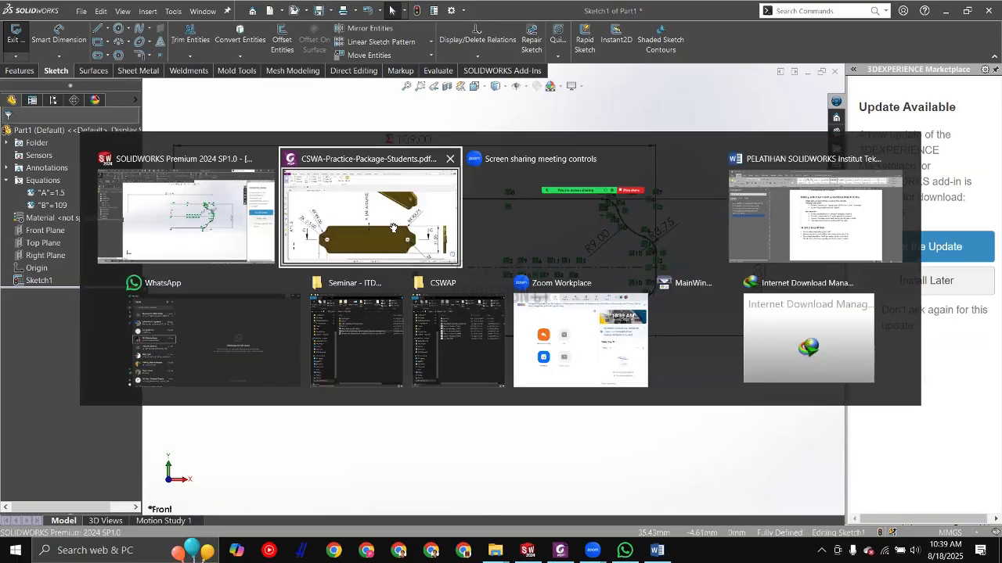
{"action": "scroll", "coordinate": [462, 286], "scroll_direction": "down", "scroll_amount": 3, "text": "ctrl"}
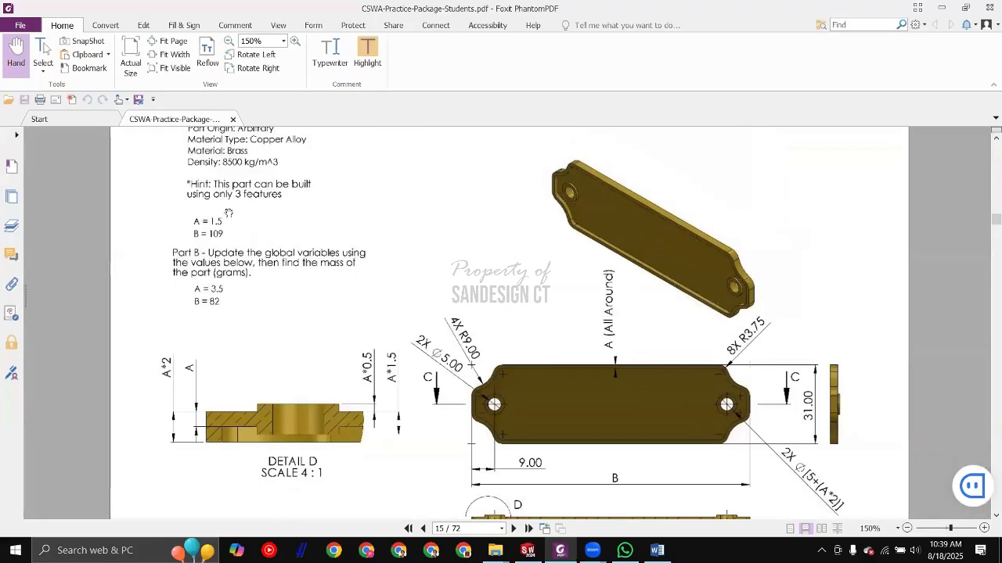
{"action": "scroll", "coordinate": [227, 213], "scroll_direction": "up", "scroll_amount": 3}
{"action": "scroll", "coordinate": [205, 362], "scroll_direction": "down", "scroll_amount": 1, "text": "ctrl"}
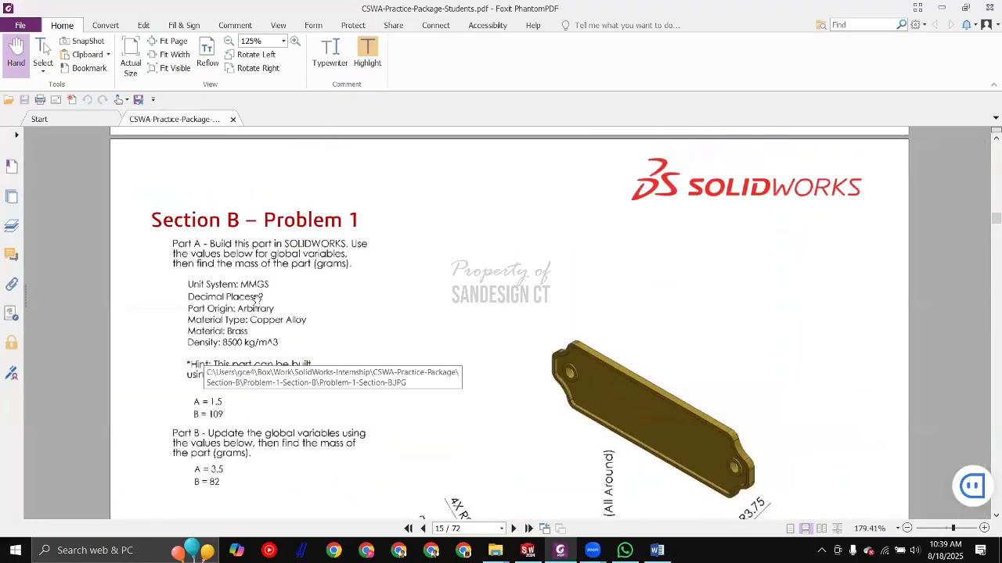
{"action": "scroll", "coordinate": [273, 372], "scroll_direction": "up", "scroll_amount": 5}
{"action": "scroll", "coordinate": [346, 275], "scroll_direction": "up", "scroll_amount": 2}
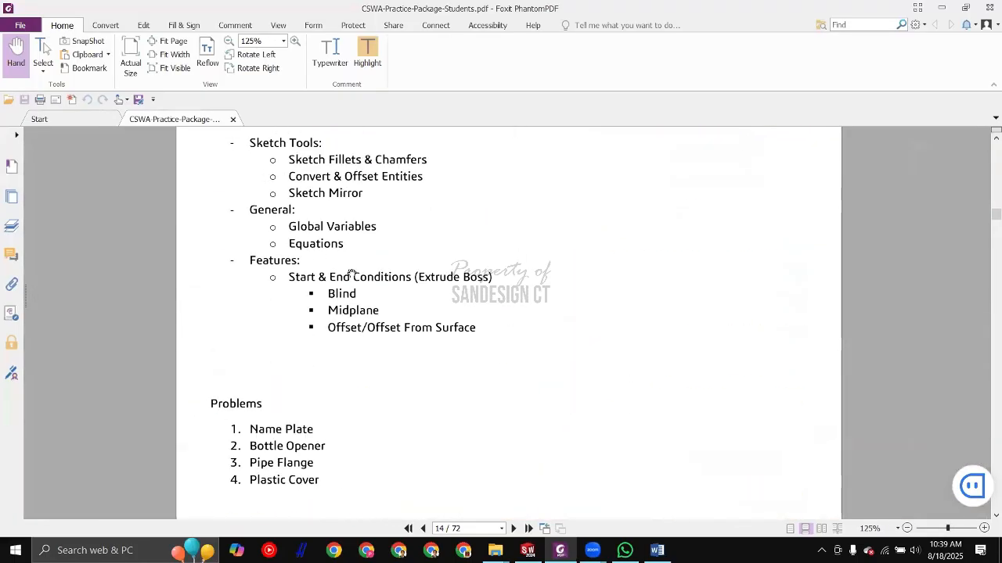
{"action": "scroll", "coordinate": [310, 199], "scroll_direction": "up", "scroll_amount": 2, "text": "ctrl"}
{"action": "mouse_move", "coordinate": [239, 191]}
{"action": "left_mouse_down"}
{"action": "mouse_move", "coordinate": [286, 221]}
{"action": "mouse_move", "coordinate": [275, 224]}
{"action": "left_mouse_up"}
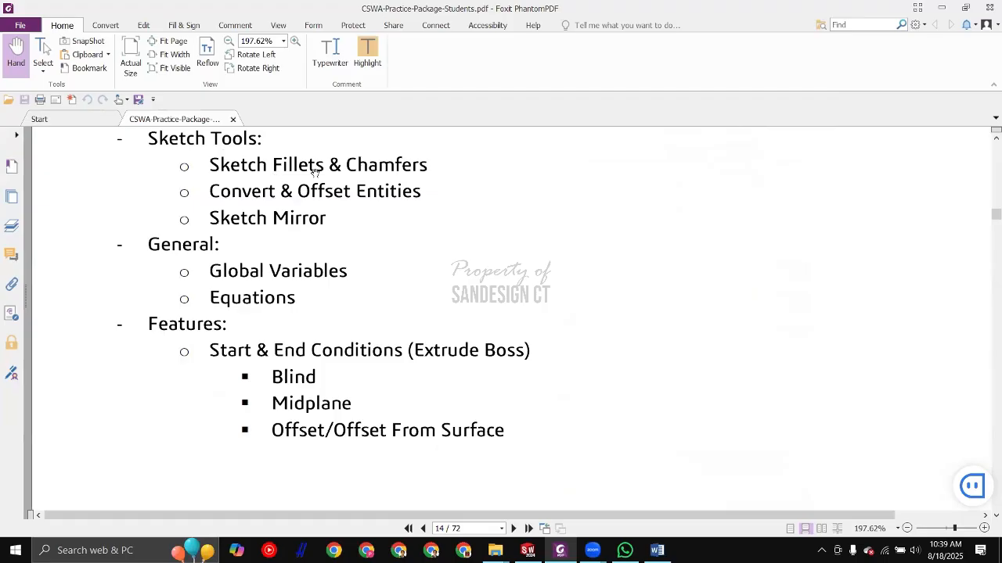
{"action": "scroll", "coordinate": [408, 302], "scroll_direction": "down", "scroll_amount": 1}
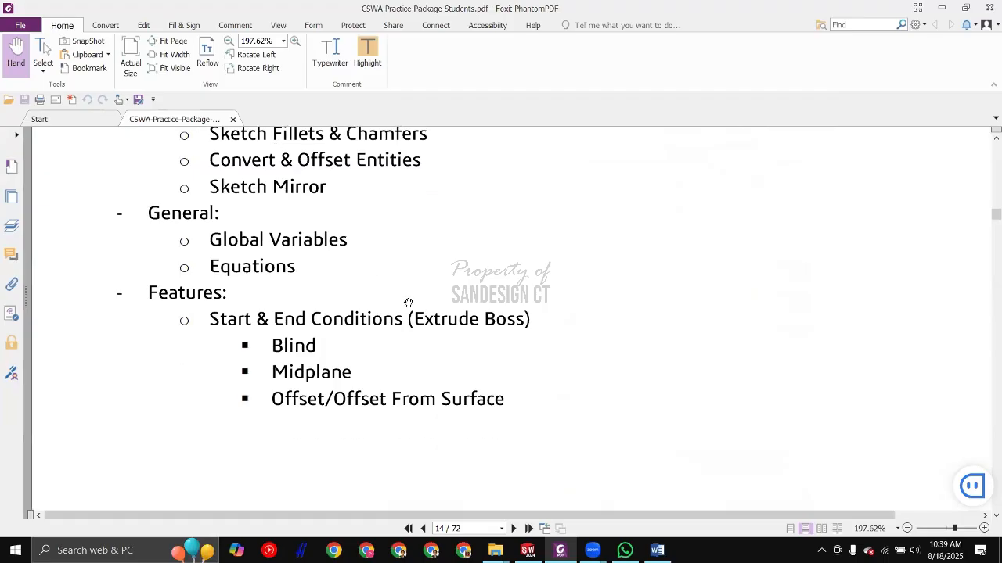
{"action": "scroll", "coordinate": [408, 305], "scroll_direction": "down", "scroll_amount": 2, "text": "ctrl"}
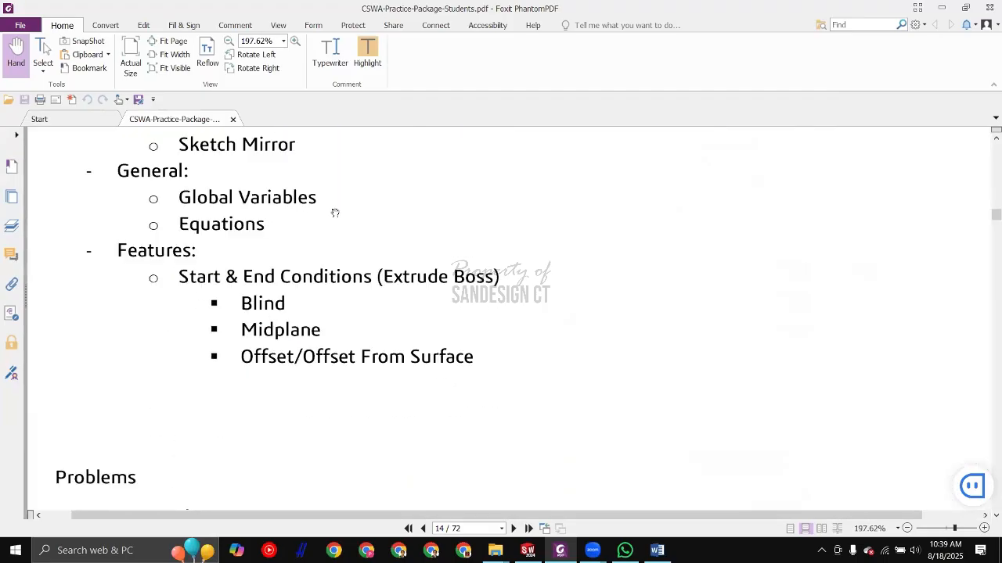
{"action": "scroll", "coordinate": [334, 212], "scroll_direction": "up", "scroll_amount": 2, "text": "ctrl"}
{"action": "key", "text": "alt+Tab"}
Step: Mirror the half profile, leaving out both centerlines, about the vertical centerline to complete the plate outline
{"action": "scroll", "coordinate": [605, 200], "scroll_direction": "down", "scroll_amount": 6}
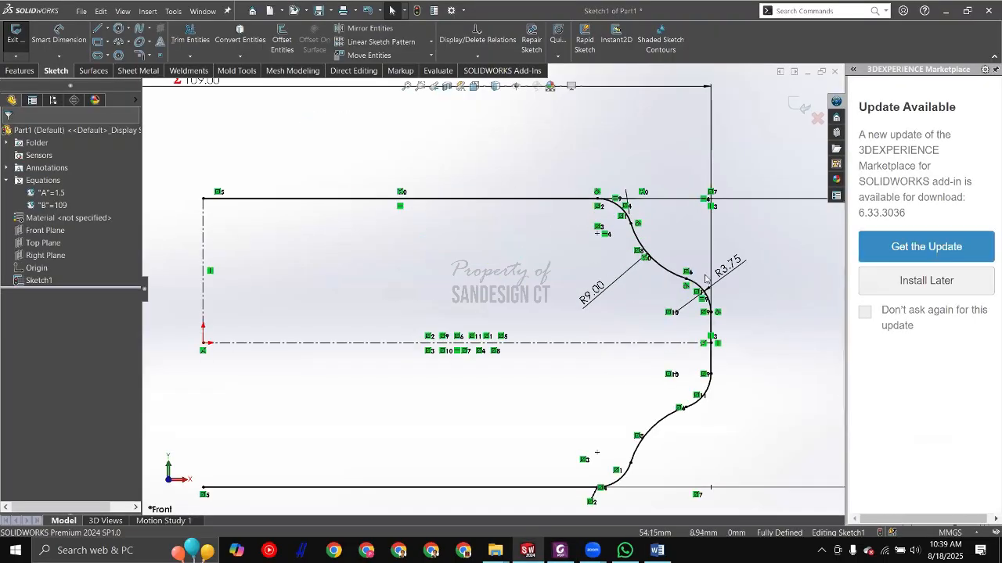
{"action": "middle_click_drag", "start_coordinate": [634, 257], "coordinate": [407, 222], "text": "ctrl"}
{"action": "scroll", "coordinate": [511, 302], "scroll_direction": "down", "scroll_amount": 4}
{"action": "scroll", "coordinate": [489, 305], "scroll_direction": "up", "scroll_amount": 9}
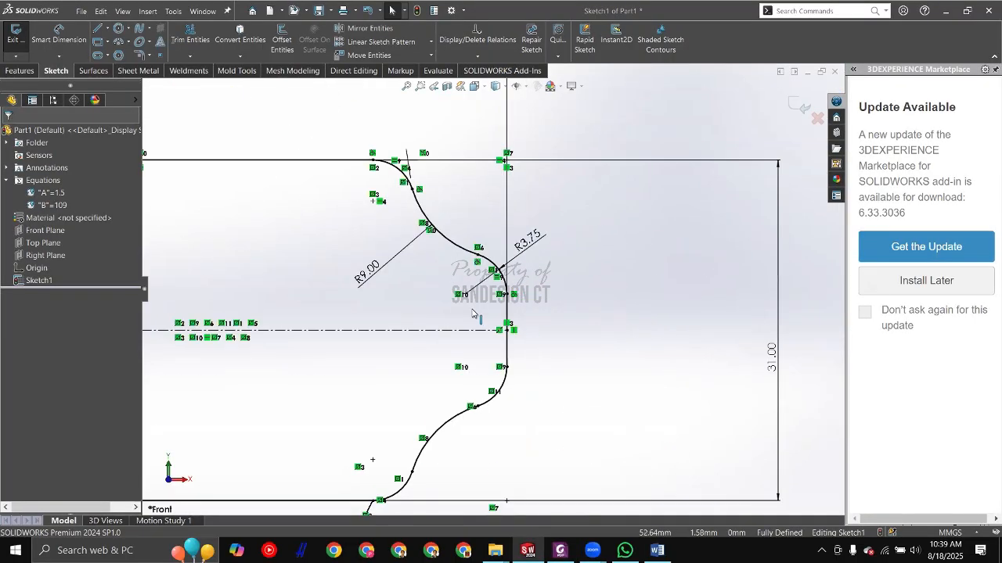
{"action": "mouse_move", "coordinate": [426, 291]}
{"action": "middle_mouse_down", "text": "ctrl"}
{"action": "mouse_move", "coordinate": [443, 266]}
{"action": "mouse_move", "coordinate": [503, 251]}
{"action": "middle_mouse_up", "text": "ctrl"}
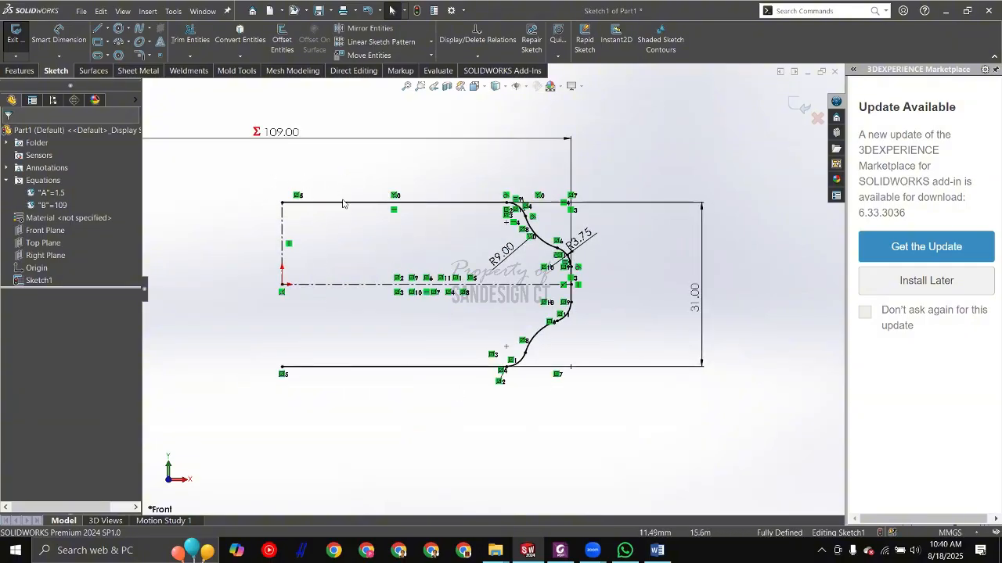
{"action": "mouse_move", "coordinate": [262, 172]}
{"action": "left_mouse_down"}
{"action": "mouse_move", "coordinate": [664, 435]}
{"action": "mouse_move", "coordinate": [662, 426]}
{"action": "left_mouse_up"}
{"action": "left_click", "coordinate": [338, 284], "text": "ctrl"}
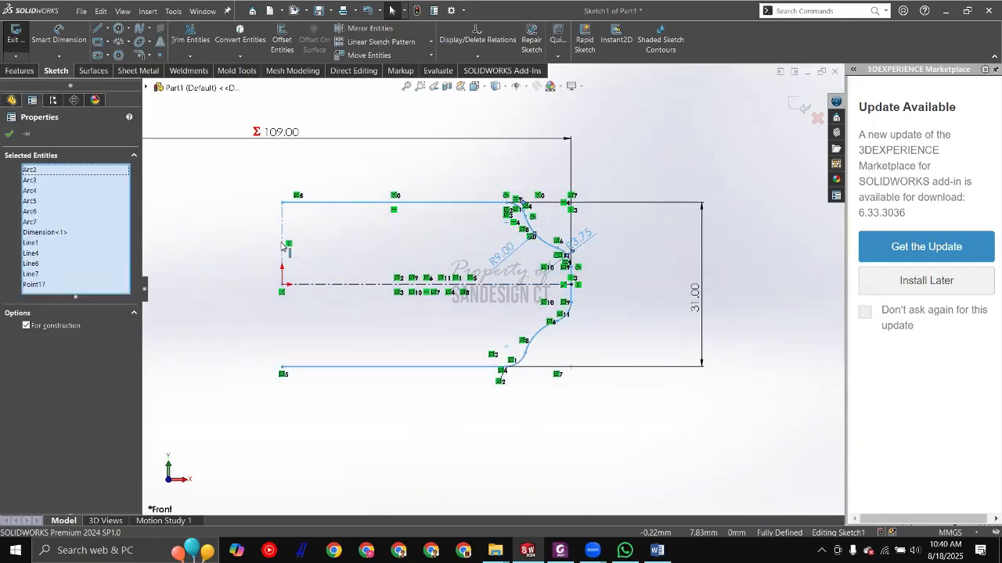
{"action": "left_click", "coordinate": [283, 244], "text": "ctrl"}
{"action": "scroll", "coordinate": [427, 340], "scroll_direction": "down", "scroll_amount": 1}
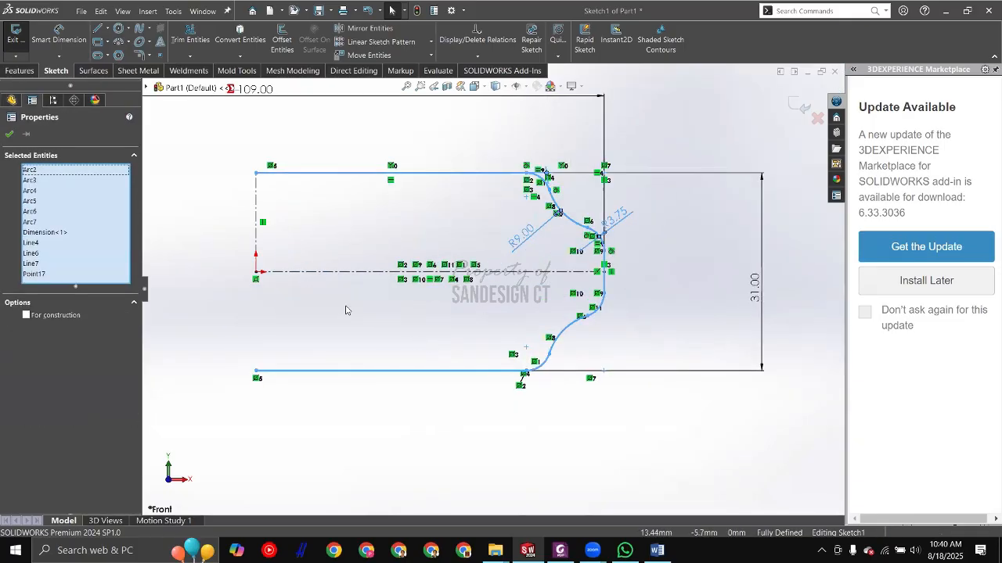
{"action": "middle_click_drag", "start_coordinate": [395, 317], "coordinate": [427, 326], "text": "ctrl"}
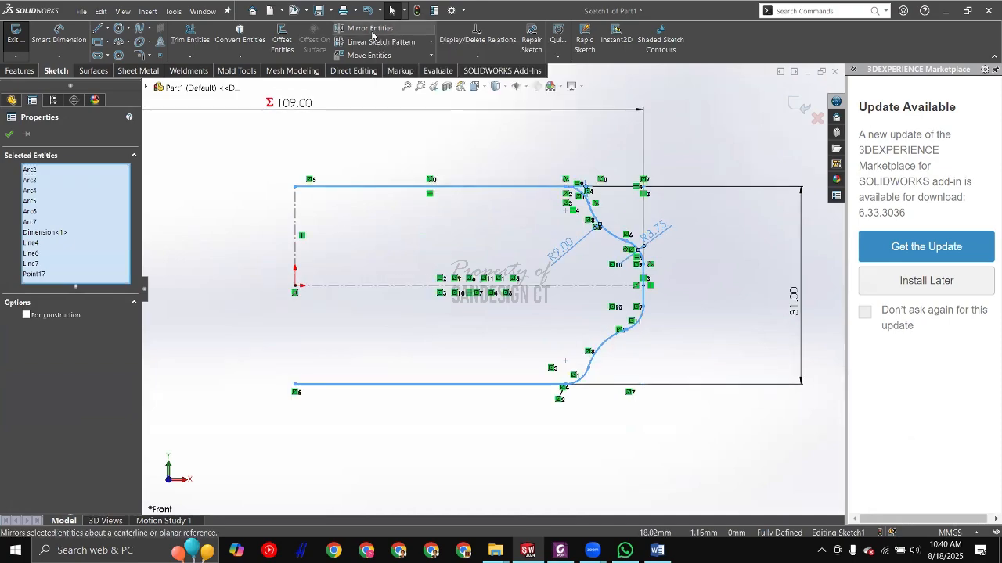
{"action": "left_click", "coordinate": [370, 28]}
{"action": "left_click", "coordinate": [57, 380]}
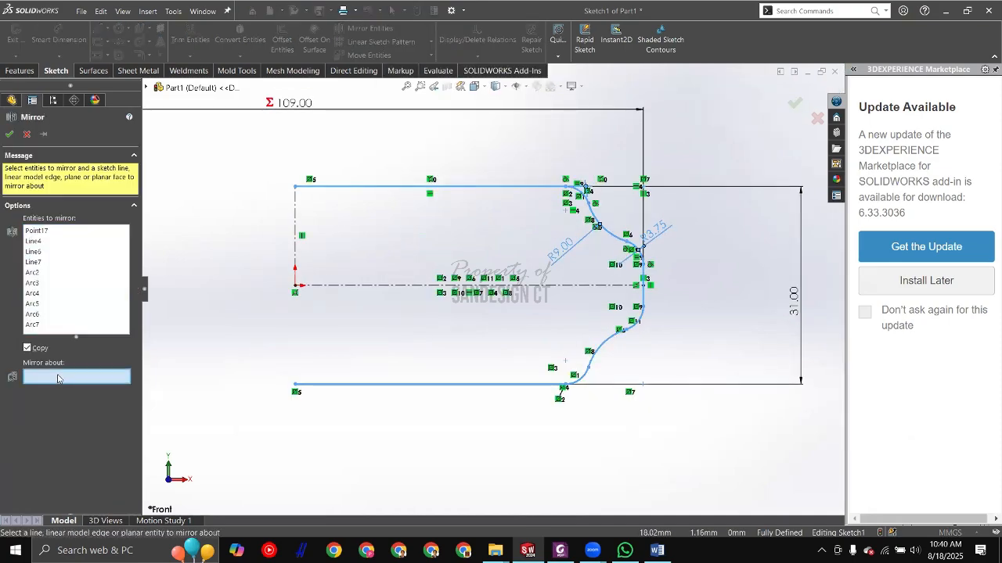
{"action": "left_click", "coordinate": [296, 225]}
{"action": "key", "text": "f"}
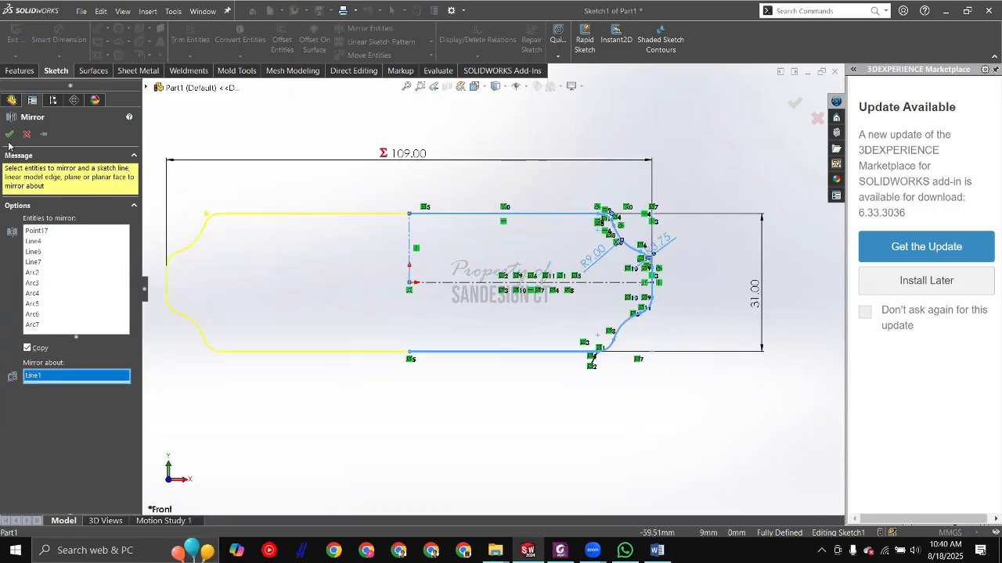
{"action": "key", "text": "Return"}
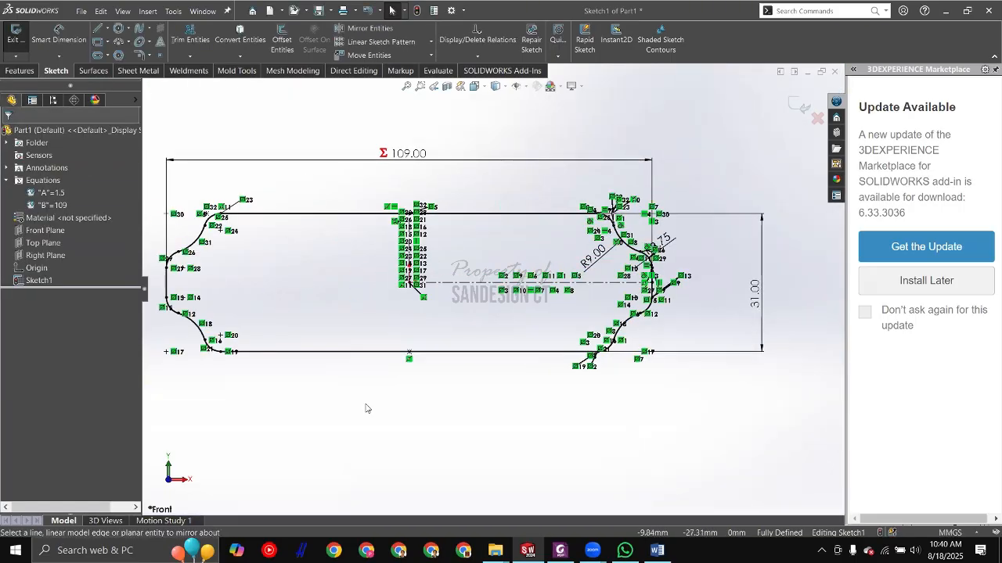
{"action": "scroll", "coordinate": [366, 405], "scroll_direction": "down", "scroll_amount": 2}
{"action": "scroll", "coordinate": [365, 405], "scroll_direction": "up", "scroll_amount": 2}
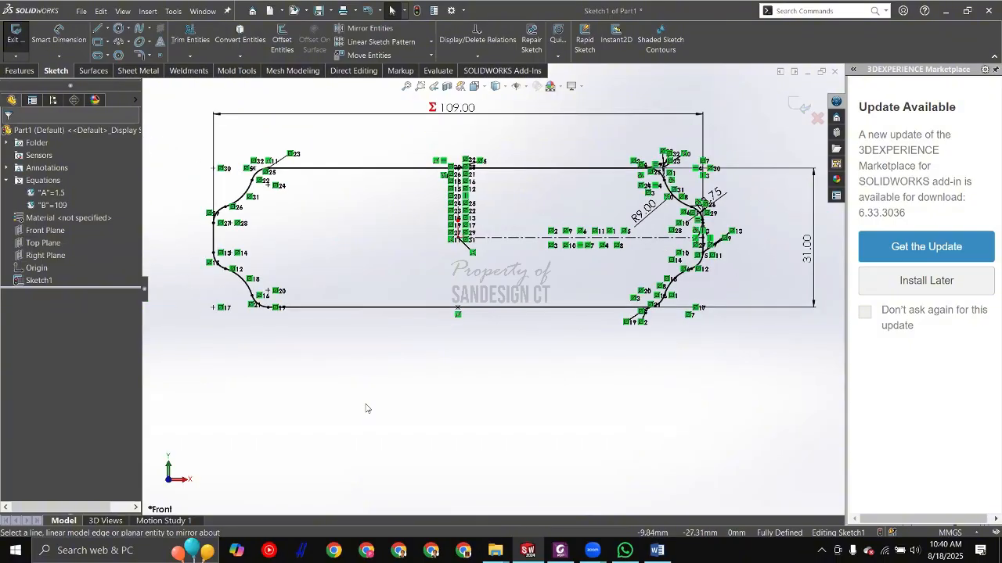
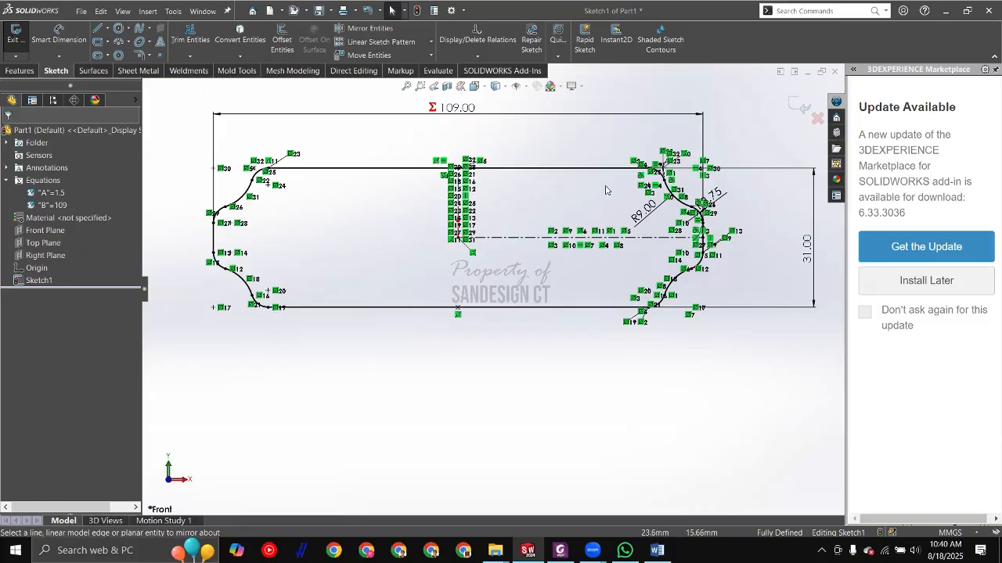
Step: Set the upper corner's 9 mm concave arc radius to 5 mm and examine how the mirrored corners follow
{"action": "scroll", "coordinate": [666, 187], "scroll_direction": "down", "scroll_amount": 4}
{"action": "left_click_drag", "start_coordinate": [563, 275], "coordinate": [571, 253]}
{"action": "double_click", "coordinate": [571, 254]}
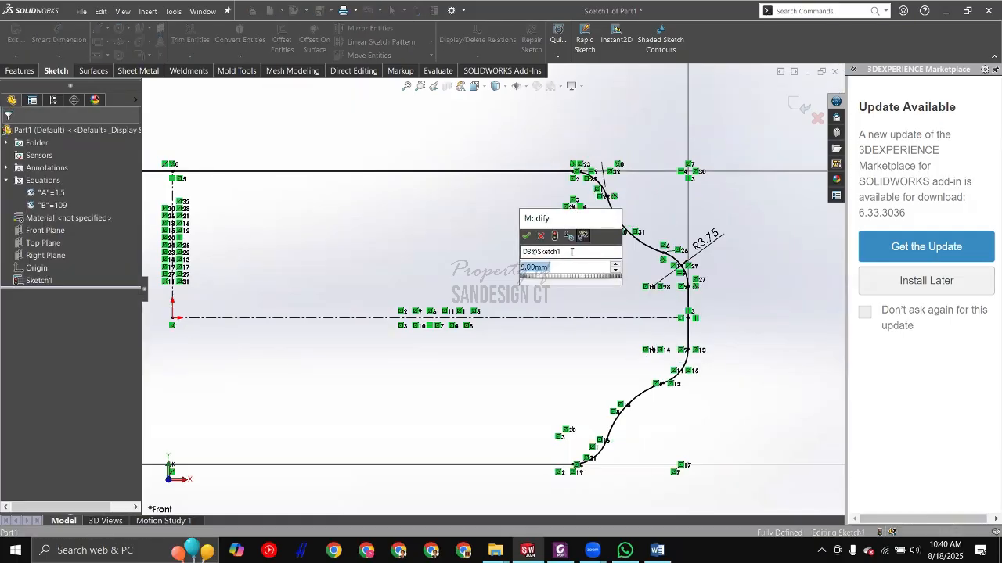
{"action": "type", "text": "5"}
{"action": "key", "text": "Return"}
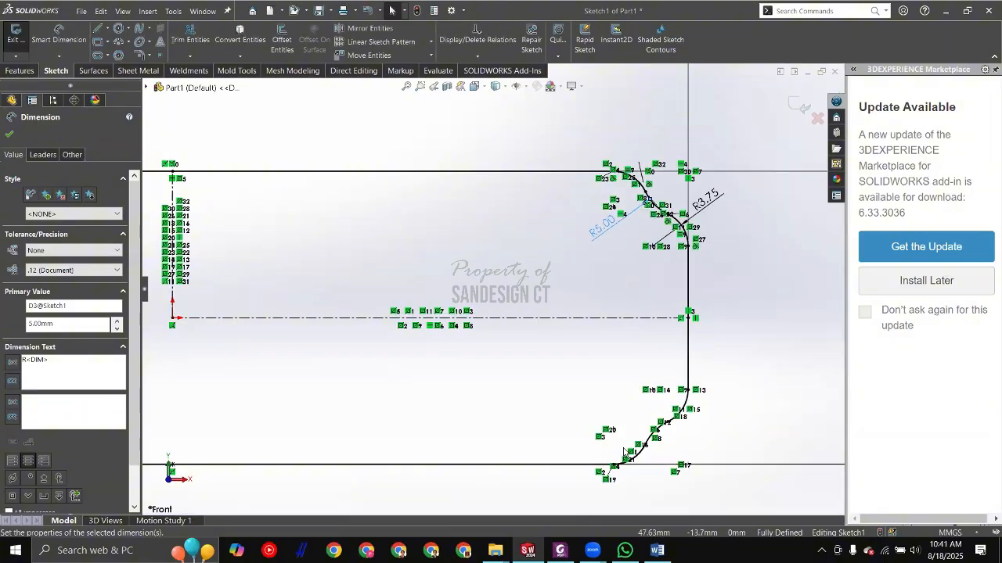
{"action": "key", "text": "f"}
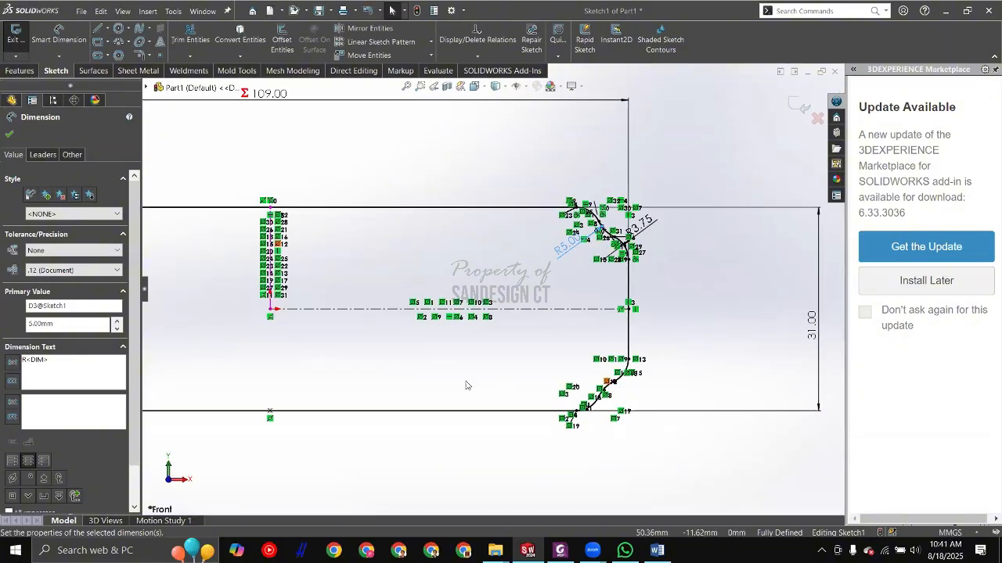
{"action": "key", "text": "f"}
{"action": "scroll", "coordinate": [323, 247], "scroll_direction": "down", "scroll_amount": 2}
{"action": "scroll", "coordinate": [704, 309], "scroll_direction": "up", "scroll_amount": 1}
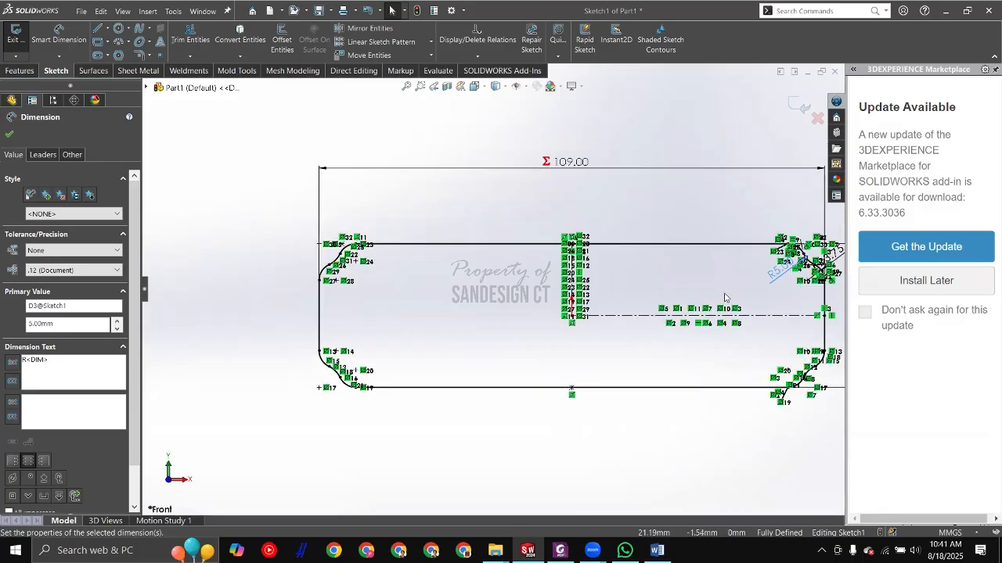
{"action": "scroll", "coordinate": [758, 277], "scroll_direction": "down", "scroll_amount": 3}
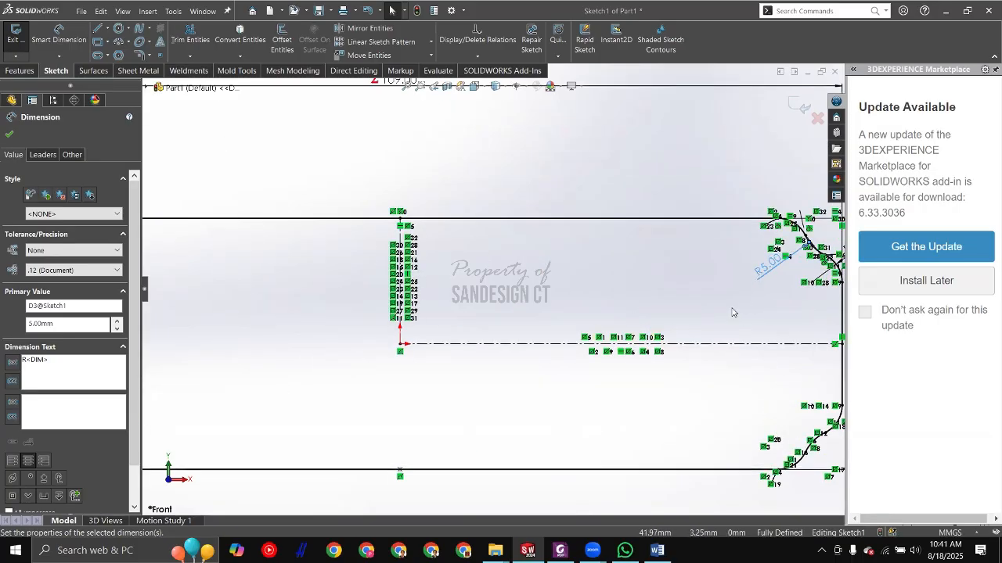
{"action": "scroll", "coordinate": [757, 278], "scroll_direction": "up", "scroll_amount": 1}
{"action": "scroll", "coordinate": [725, 300], "scroll_direction": "down", "scroll_amount": 1}
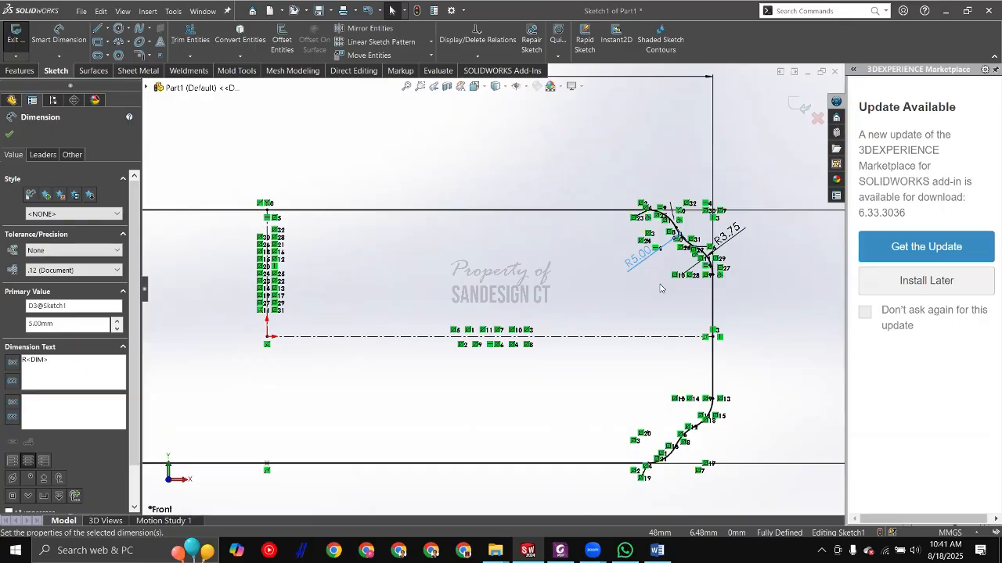
Step: Set the concave arc's radius to 9 mm and move the R3.75 dimension farther outside the profile
{"action": "double_click", "coordinate": [640, 257]}
{"action": "type", "text": "9"}
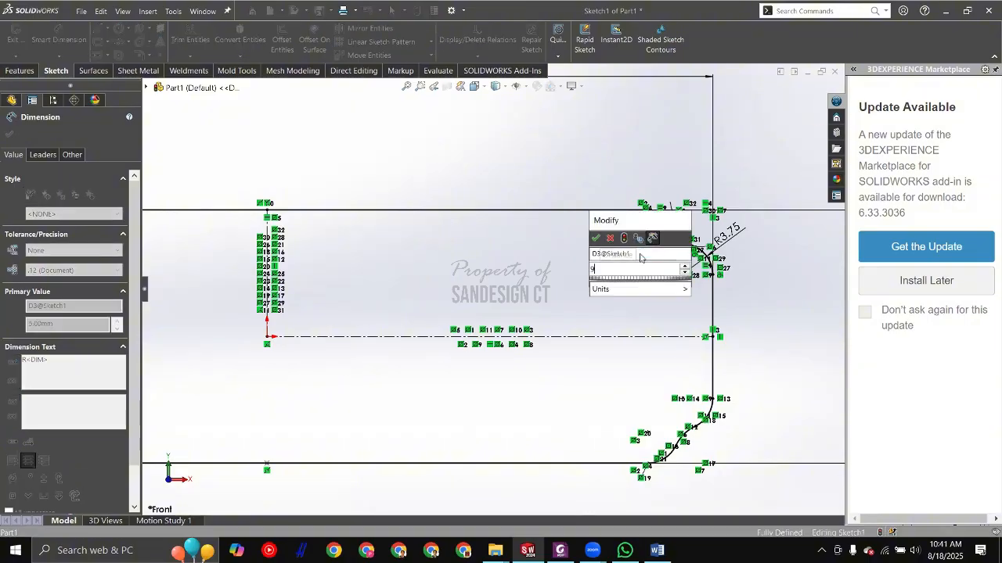
{"action": "key", "text": "Return"}
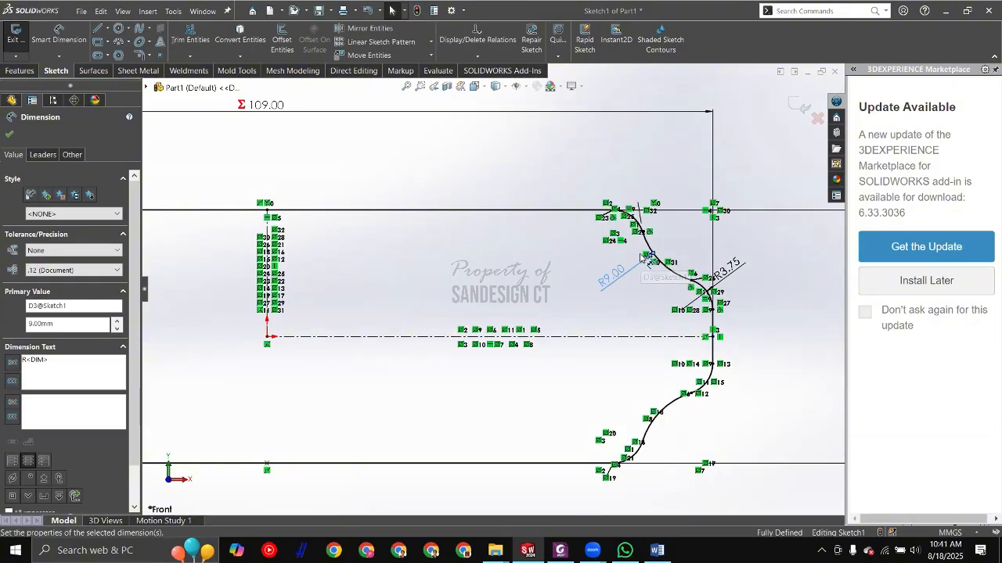
{"action": "left_click", "coordinate": [531, 277]}
{"action": "left_click_drag", "start_coordinate": [724, 273], "coordinate": [757, 252]}
{"action": "left_click", "coordinate": [501, 303]}
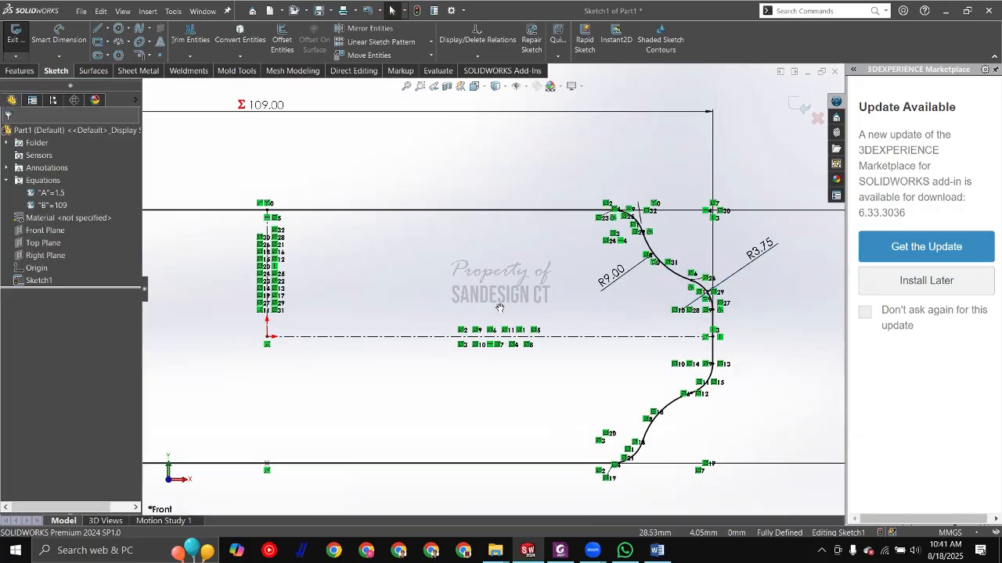
Step: Switch to the CSWA practice PDF, examine the Problem 1 plate drawing with its holes and radii, and return to SOLIDWORKS
{"action": "key", "text": "alt+Tab"}
{"action": "scroll", "coordinate": [499, 308], "scroll_direction": "down", "scroll_amount": 5}
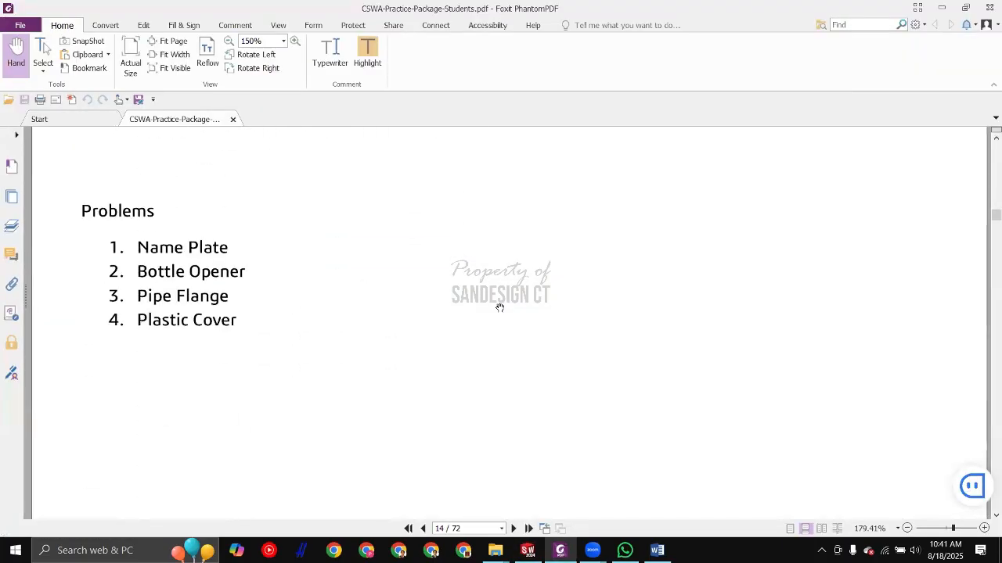
{"action": "scroll", "coordinate": [499, 308], "scroll_direction": "down", "scroll_amount": 5, "text": "ctrl"}
{"action": "scroll", "coordinate": [613, 368], "scroll_direction": "down", "scroll_amount": 3}
{"action": "scroll", "coordinate": [548, 290], "scroll_direction": "up", "scroll_amount": 3, "text": "ctrl"}
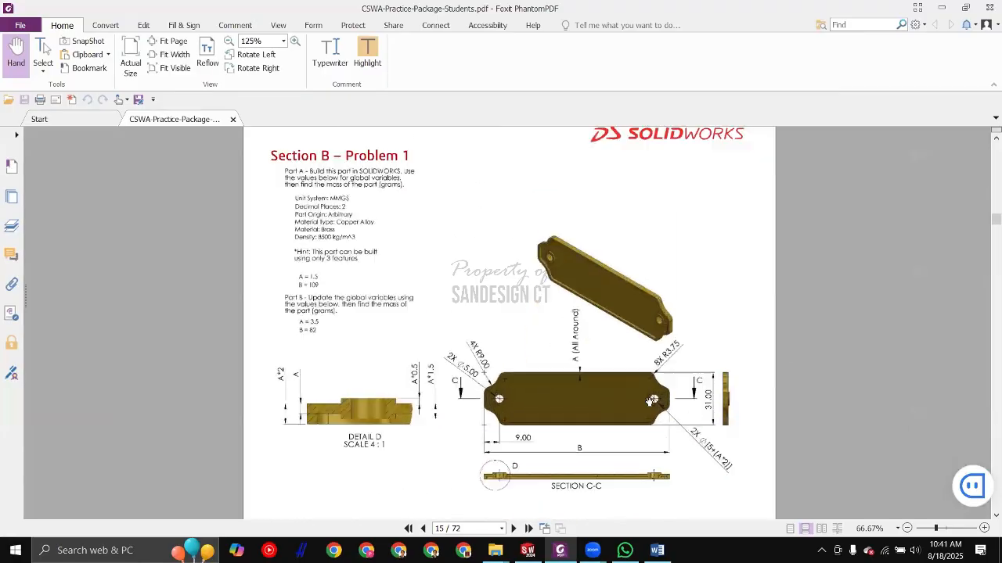
{"action": "scroll", "coordinate": [548, 288], "scroll_direction": "down", "scroll_amount": 4}
{"action": "scroll", "coordinate": [547, 288], "scroll_direction": "down", "scroll_amount": 2}
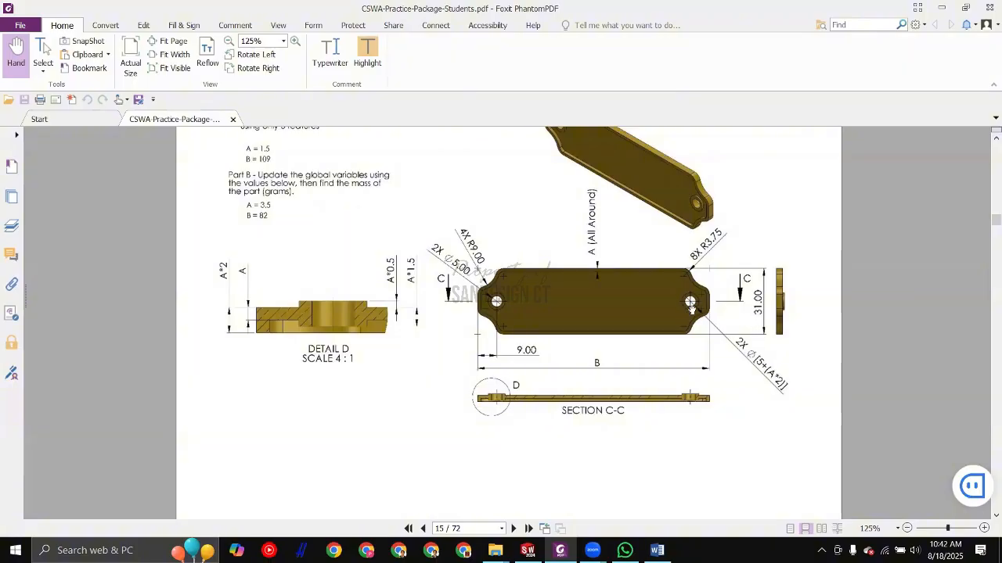
{"action": "key", "text": "alt+Tab"}
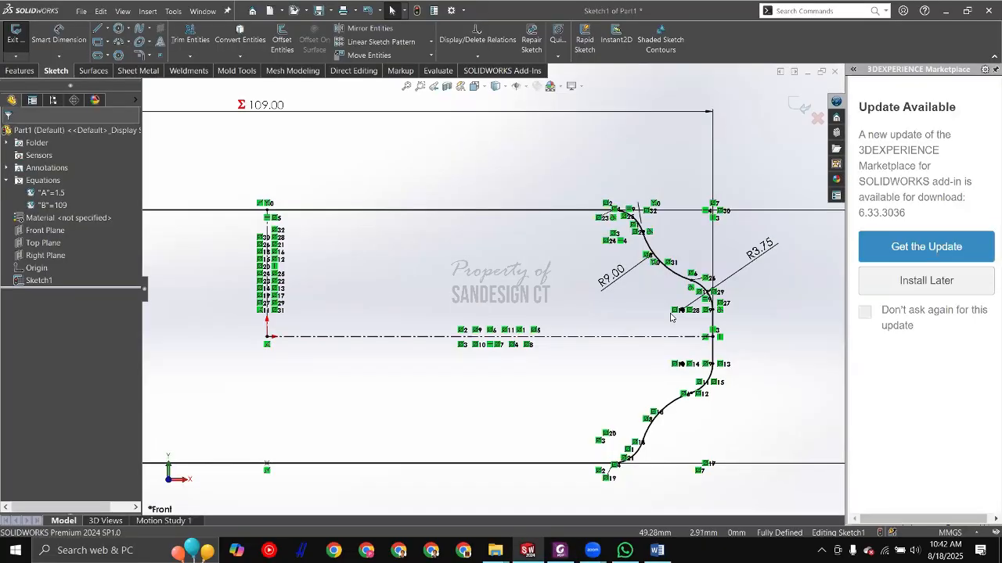
{"action": "scroll", "coordinate": [670, 320], "scroll_direction": "down", "scroll_amount": 2}
Step: Switch to the practice PDF and examine Detail D for the plate's thickness expressions in terms of A
{"action": "key", "text": "alt+Tab"}
{"action": "left_click_drag", "start_coordinate": [357, 259], "coordinate": [375, 368]}
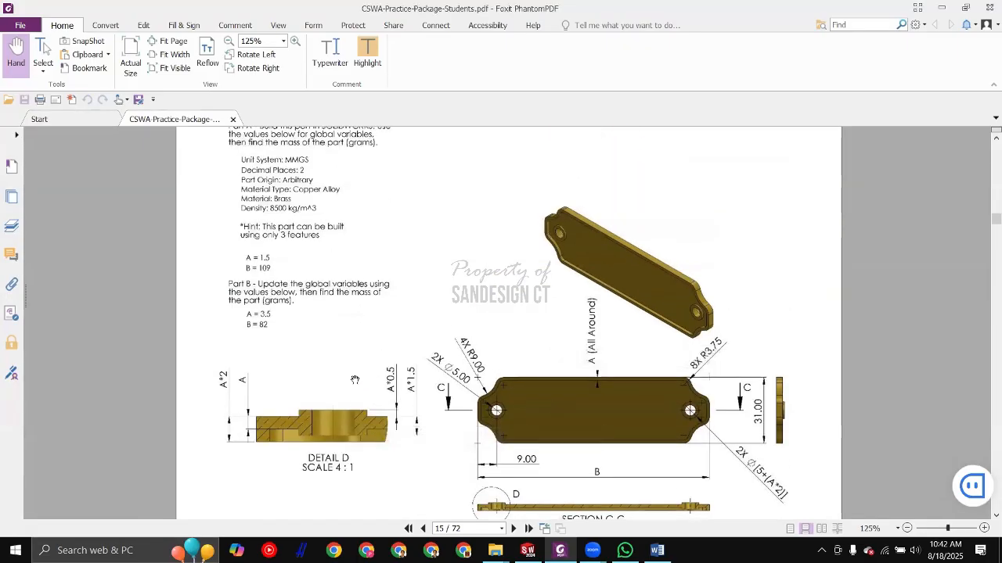
{"action": "scroll", "coordinate": [288, 425], "scroll_direction": "down", "scroll_amount": 2}
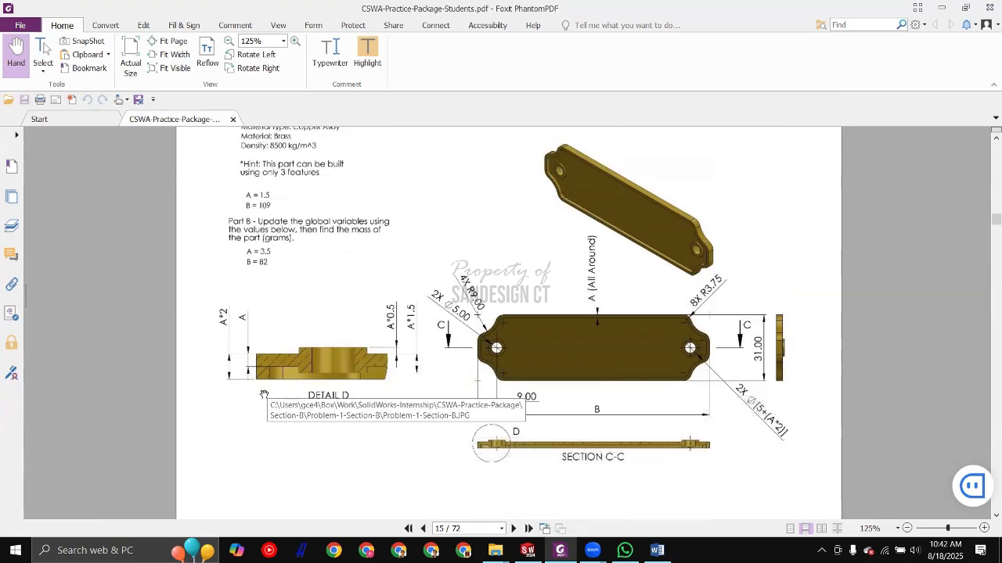
{"action": "scroll", "coordinate": [359, 376], "scroll_direction": "up", "scroll_amount": 3, "text": "ctrl"}
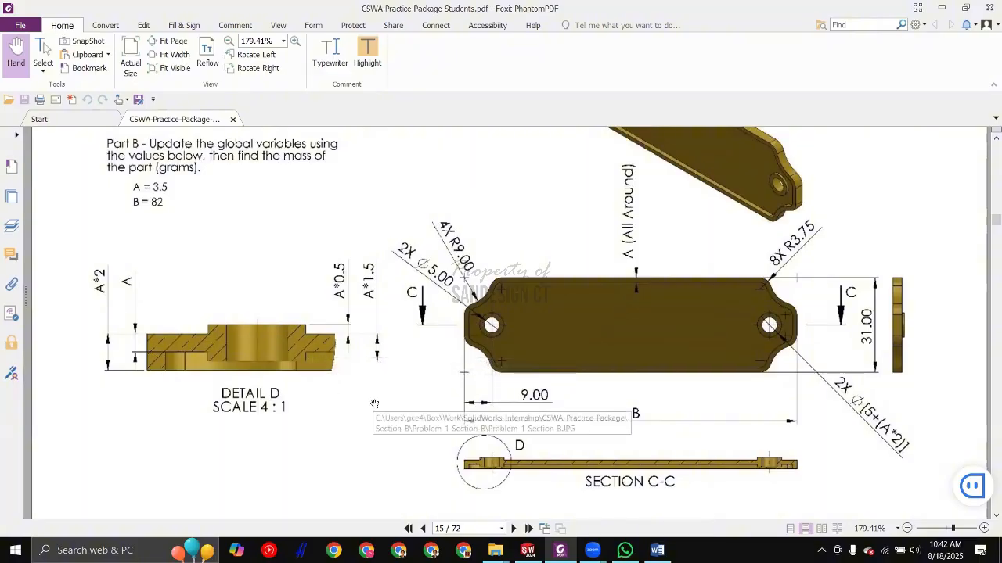
{"action": "scroll", "coordinate": [323, 357], "scroll_direction": "down", "scroll_amount": 1}
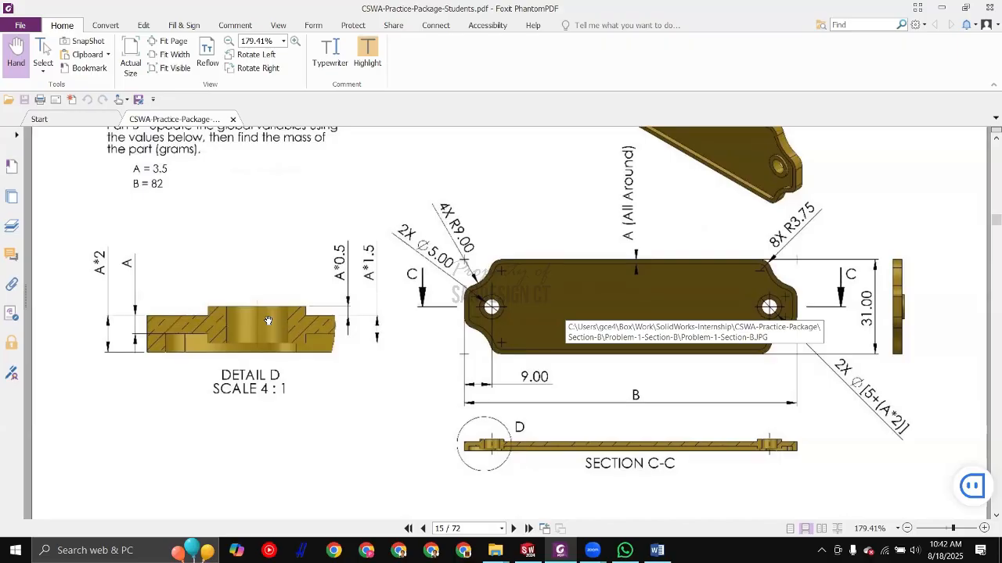
{"action": "scroll", "coordinate": [477, 349], "scroll_direction": "down", "scroll_amount": 1}
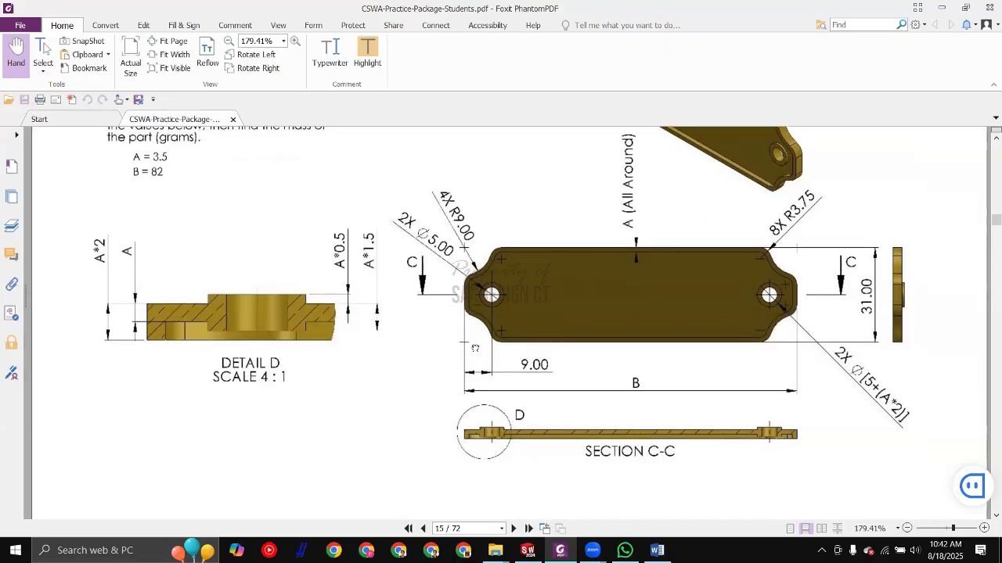
{"action": "scroll", "coordinate": [477, 349], "scroll_direction": "up", "scroll_amount": 1}
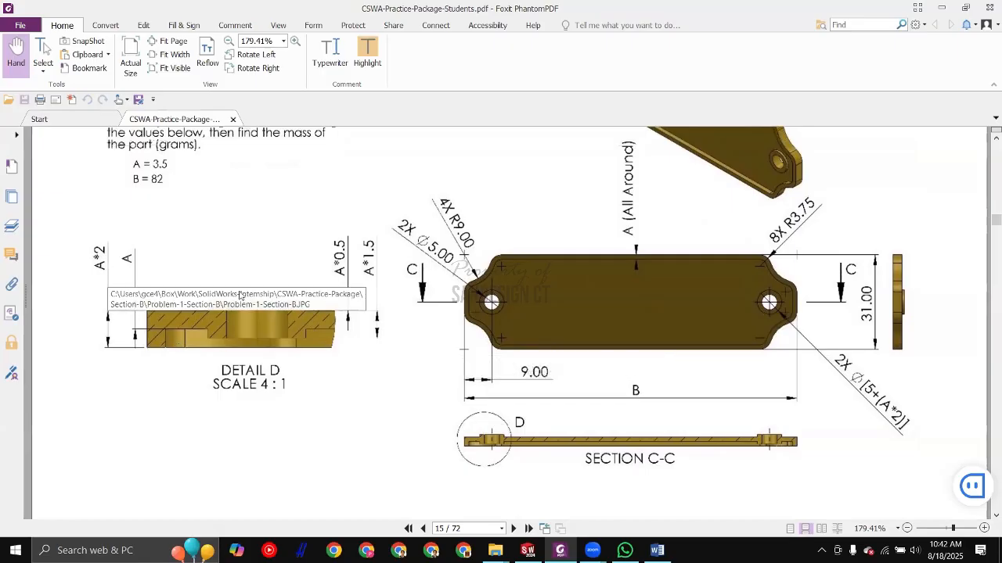
Step: Switch to SOLIDWORKS and extrude the plate outline to a blind depth linked to global variable A by the equation "A"*2
{"action": "key", "text": "alt+Tab"}
{"action": "scroll", "coordinate": [412, 257], "scroll_direction": "up", "scroll_amount": 7}
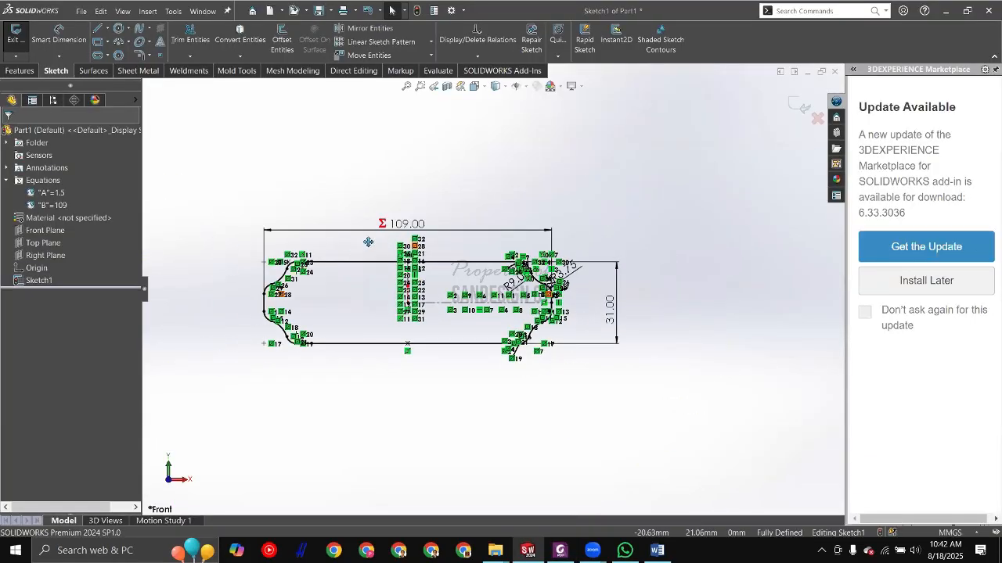
{"action": "middle_click_drag", "start_coordinate": [369, 242], "coordinate": [390, 234], "text": "ctrl"}
{"action": "left_click", "coordinate": [19, 71]}
{"action": "left_click", "coordinate": [22, 40]}
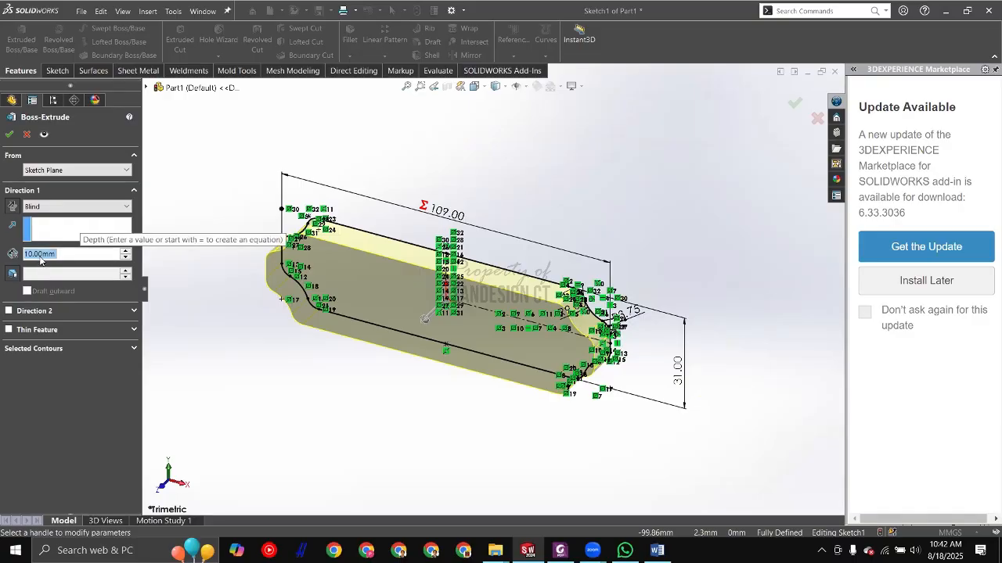
{"action": "type", "text": "="}
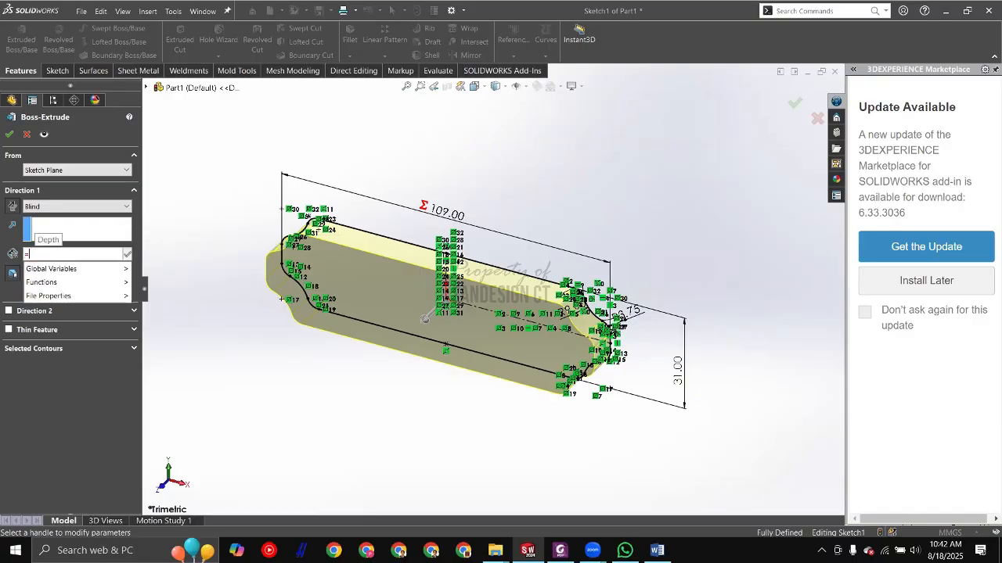
{"action": "mouse_move", "coordinate": [54, 268]}
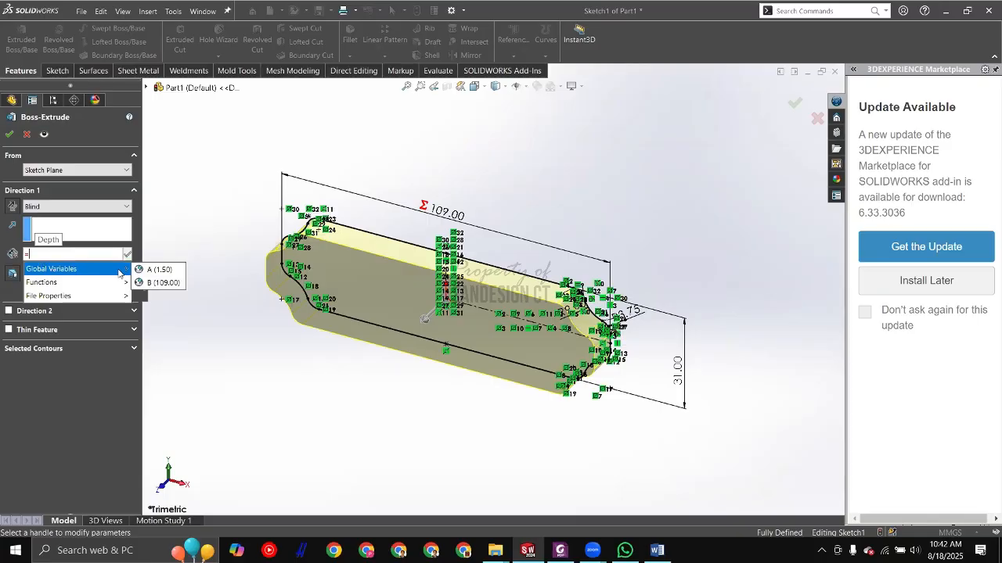
{"action": "left_click", "coordinate": [152, 271]}
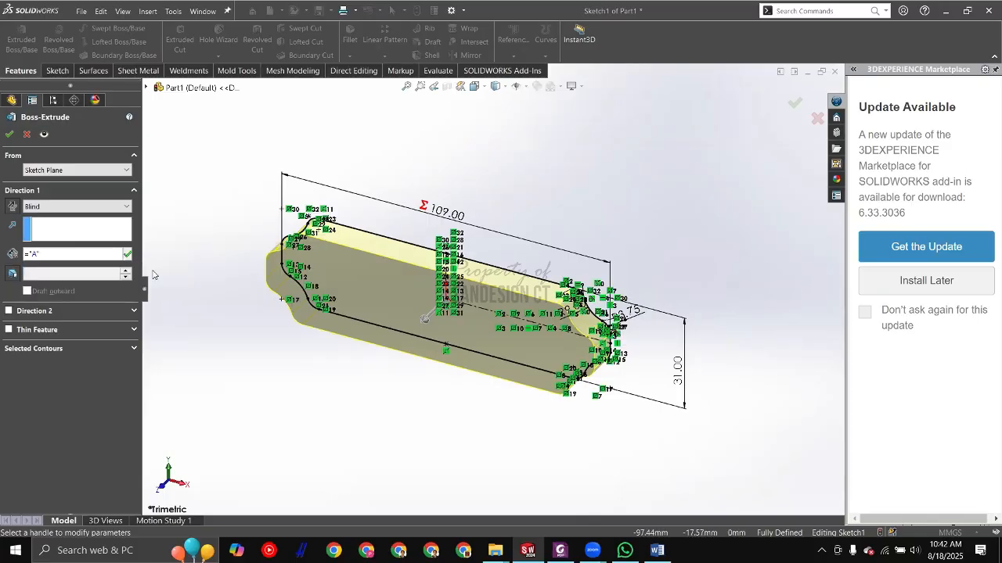
{"action": "type", "text": "*2"}
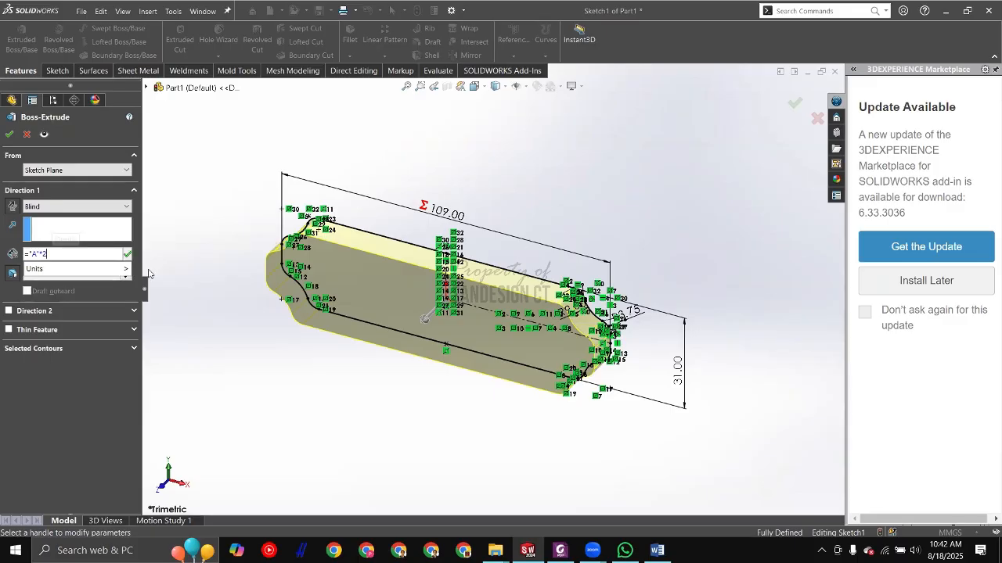
{"action": "key", "text": "Return"}
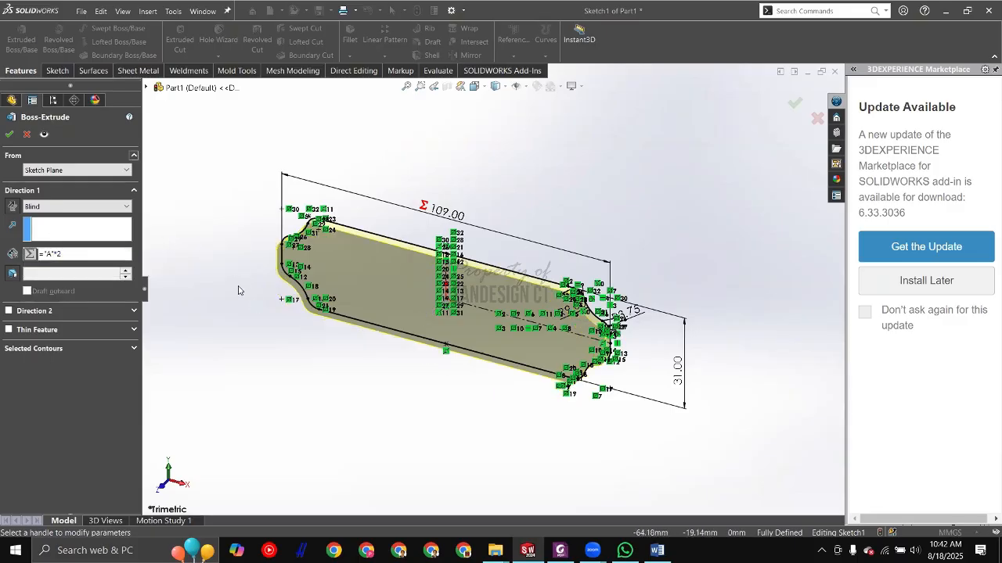
{"action": "left_click", "coordinate": [10, 134]}
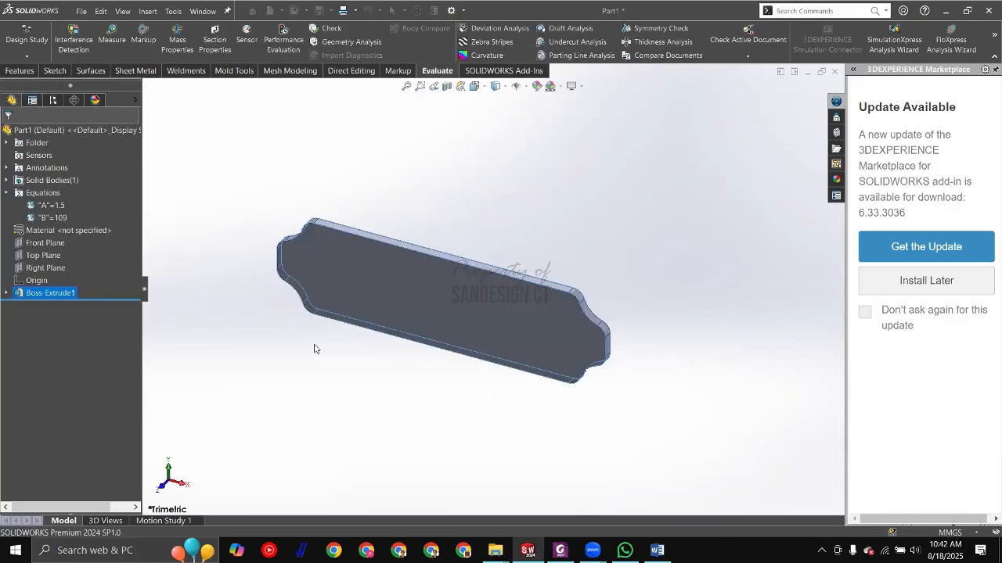
Step: Display the extruded plate's driving dimensions and check its thickness dimension near the end, then clear the selection
{"action": "left_click", "coordinate": [286, 381]}
{"action": "scroll", "coordinate": [313, 368], "scroll_direction": "down", "scroll_amount": 4}
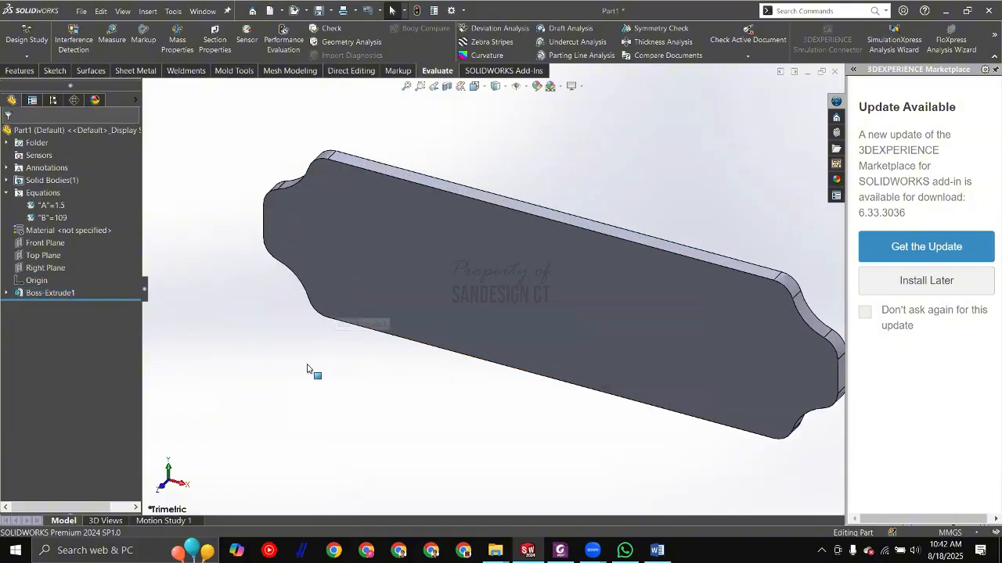
{"action": "double_click", "coordinate": [349, 270]}
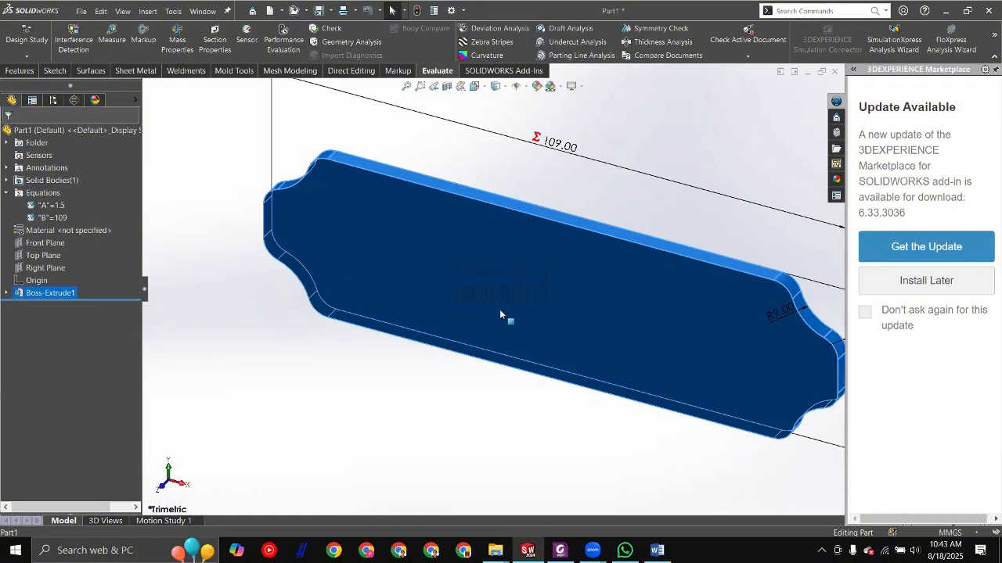
{"action": "scroll", "coordinate": [507, 312], "scroll_direction": "up", "scroll_amount": 3}
{"action": "scroll", "coordinate": [661, 326], "scroll_direction": "down", "scroll_amount": 2}
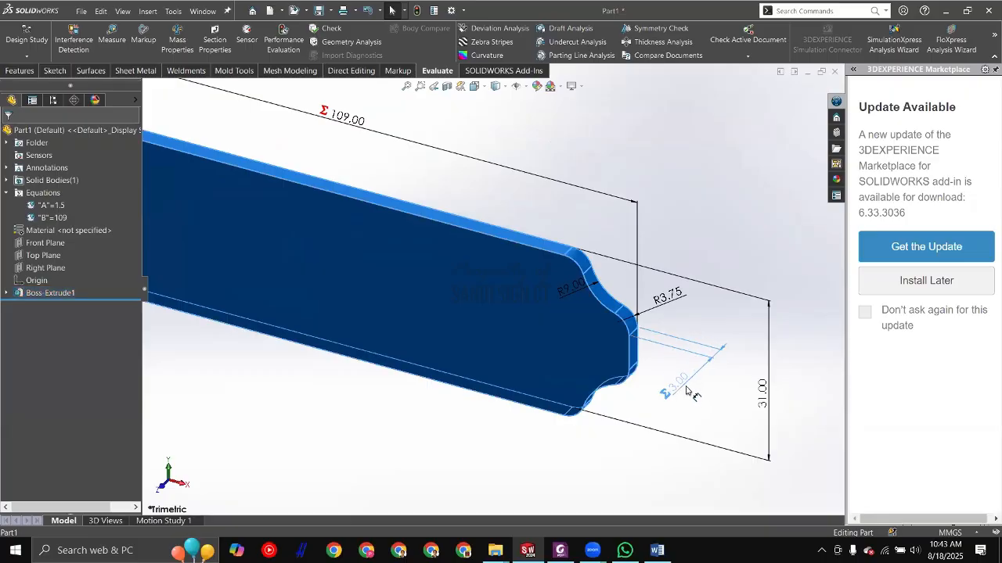
{"action": "left_click", "coordinate": [687, 375]}
{"action": "left_click", "coordinate": [642, 446]}
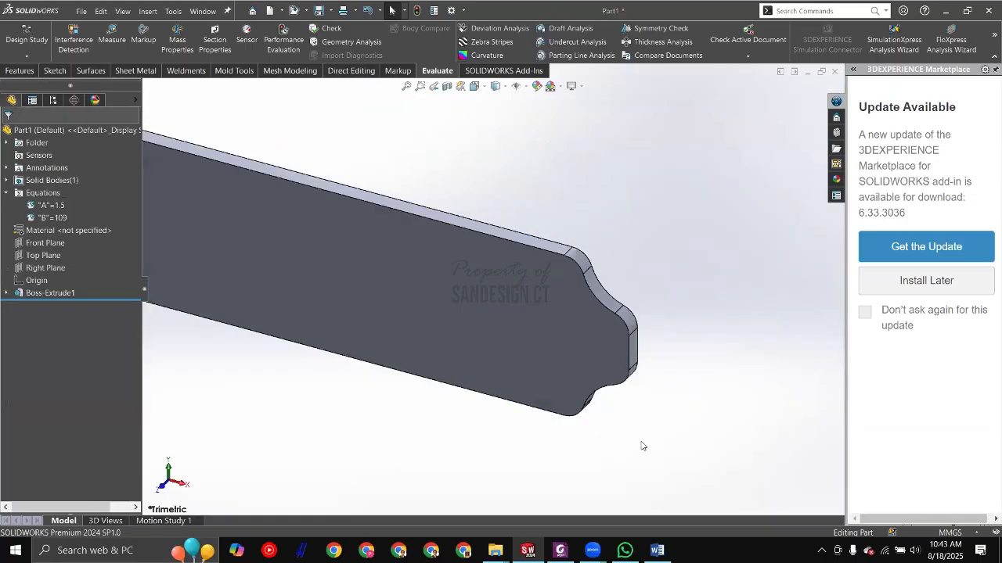
Step: Switch to the practice PDF, examine the variable values, Detail D and plate dimensions, and return to SOLIDWORKS in the front view
{"action": "key", "text": "alt+Tab"}
{"action": "scroll", "coordinate": [141, 207], "scroll_direction": "up", "scroll_amount": 3}
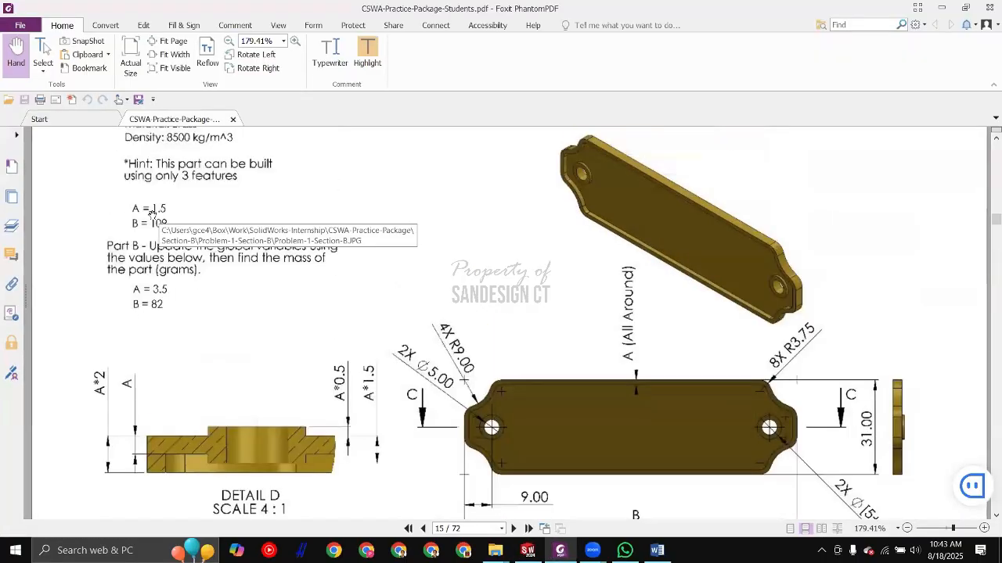
{"action": "scroll", "coordinate": [142, 208], "scroll_direction": "up", "scroll_amount": 1, "text": "ctrl"}
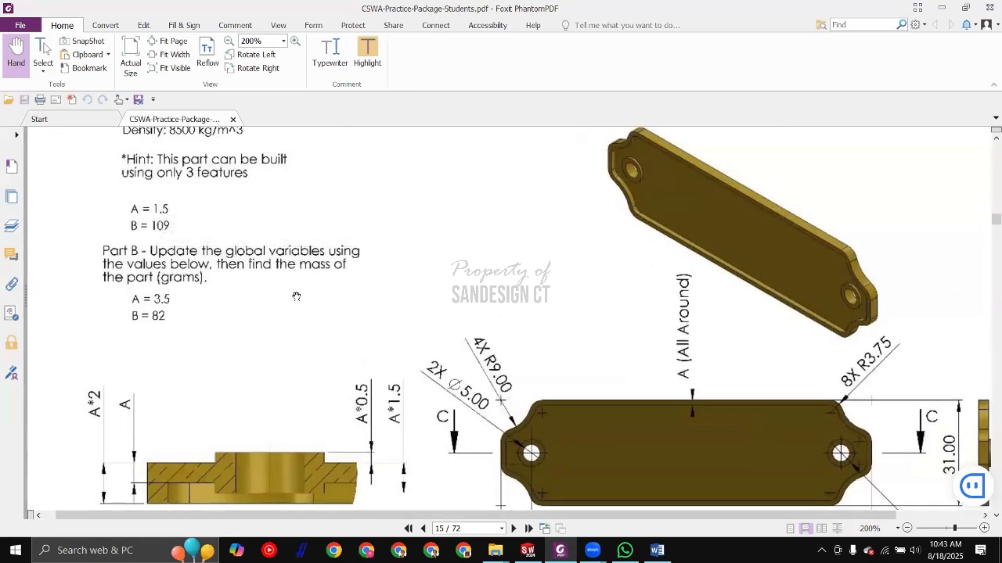
{"action": "left_click_drag", "start_coordinate": [575, 324], "coordinate": [509, 306]}
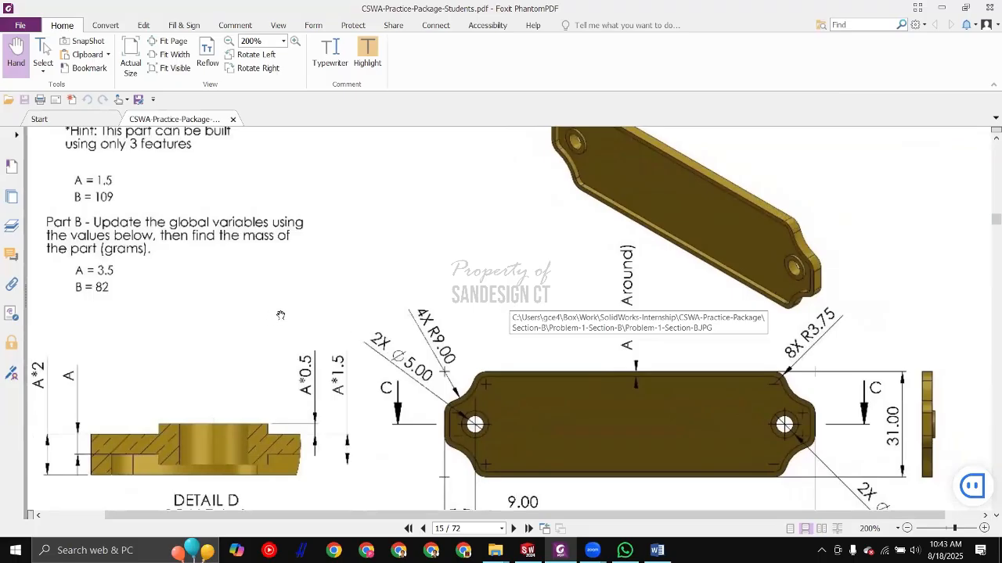
{"action": "left_click_drag", "start_coordinate": [628, 415], "coordinate": [698, 347]}
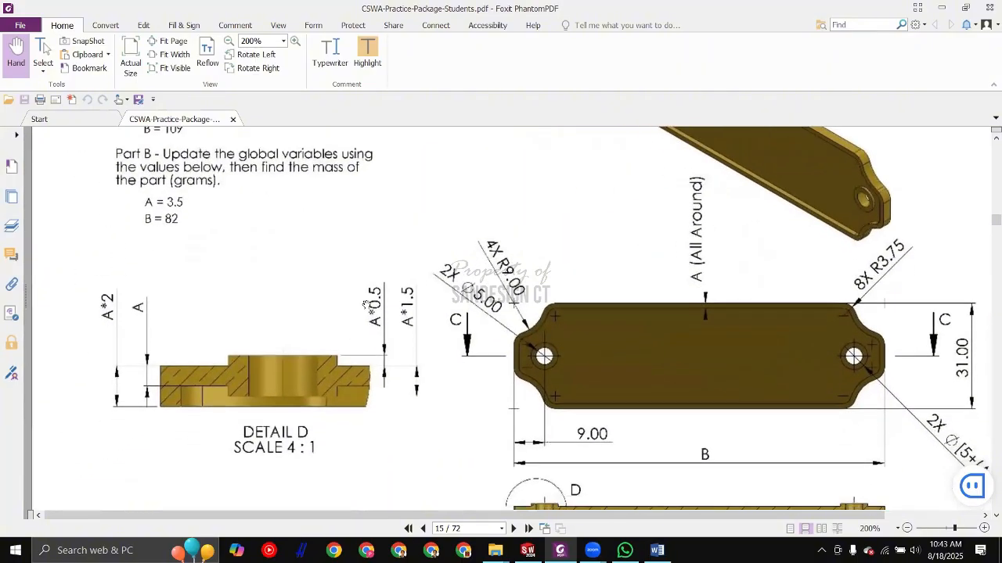
{"action": "scroll", "coordinate": [697, 347], "scroll_direction": "right", "scroll_amount": 3}
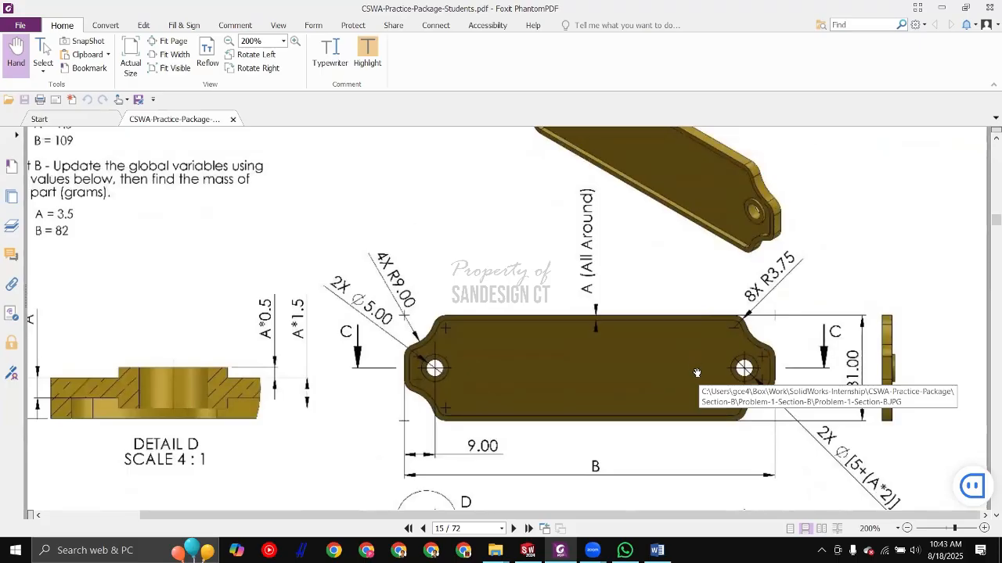
{"action": "left_click_drag", "start_coordinate": [542, 403], "coordinate": [571, 374]}
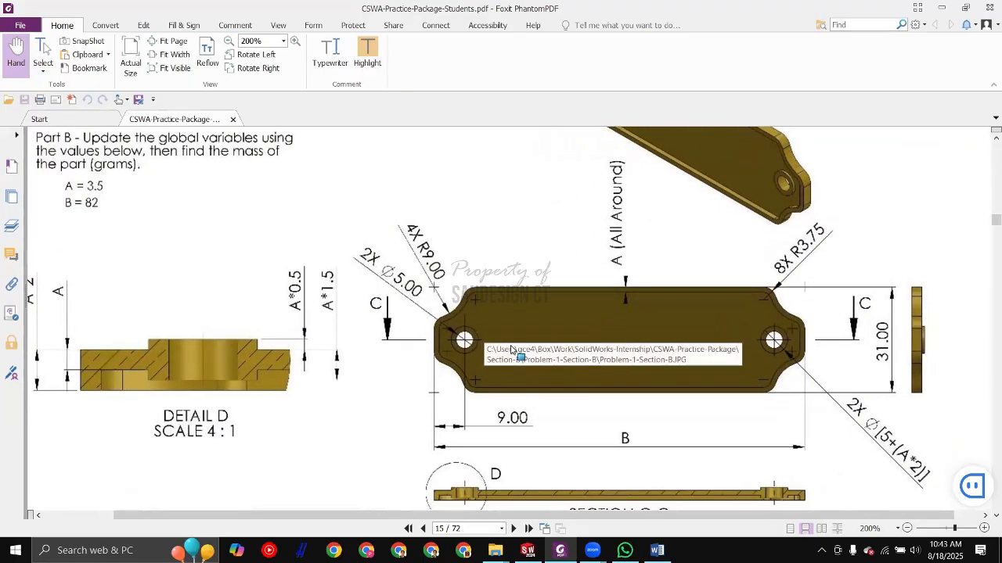
{"action": "key", "text": "alt+Tab"}
{"action": "scroll", "coordinate": [422, 327], "scroll_direction": "up", "scroll_amount": 3}
{"action": "scroll", "coordinate": [326, 231], "scroll_direction": "down", "scroll_amount": 3}
{"action": "key", "text": "ctrl+1"}
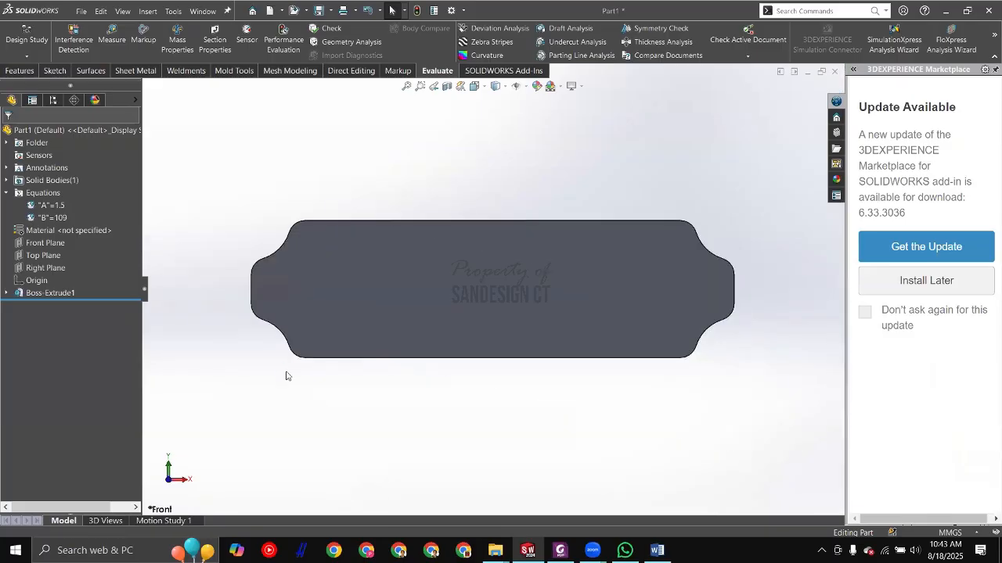
Step: Switch to the practice PDF and examine the plate's front view, focusing on the rim dimension "A (All Around)" and the end holes
{"action": "key", "text": "alt+Tab"}
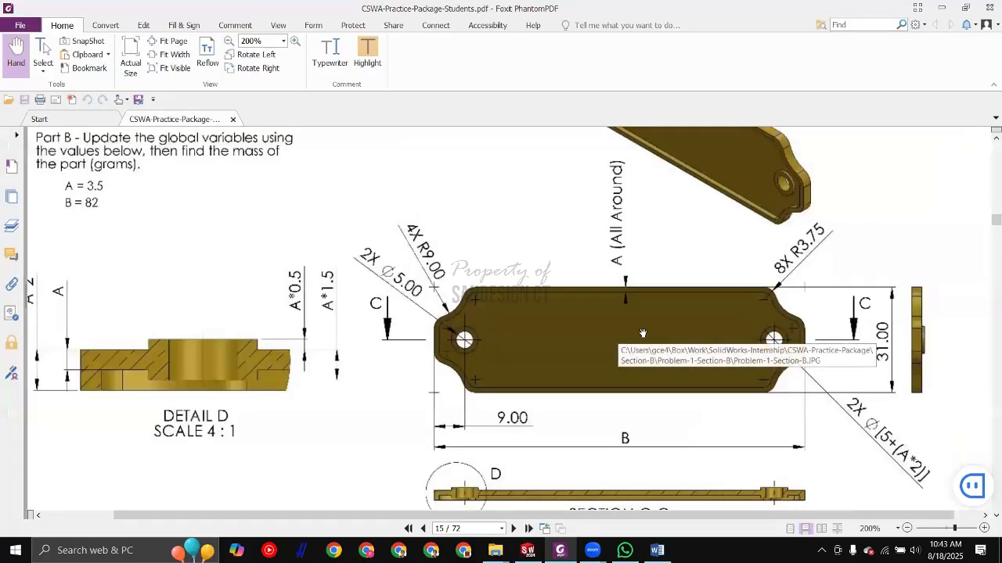
{"action": "left_click_drag", "start_coordinate": [563, 329], "coordinate": [535, 324]}
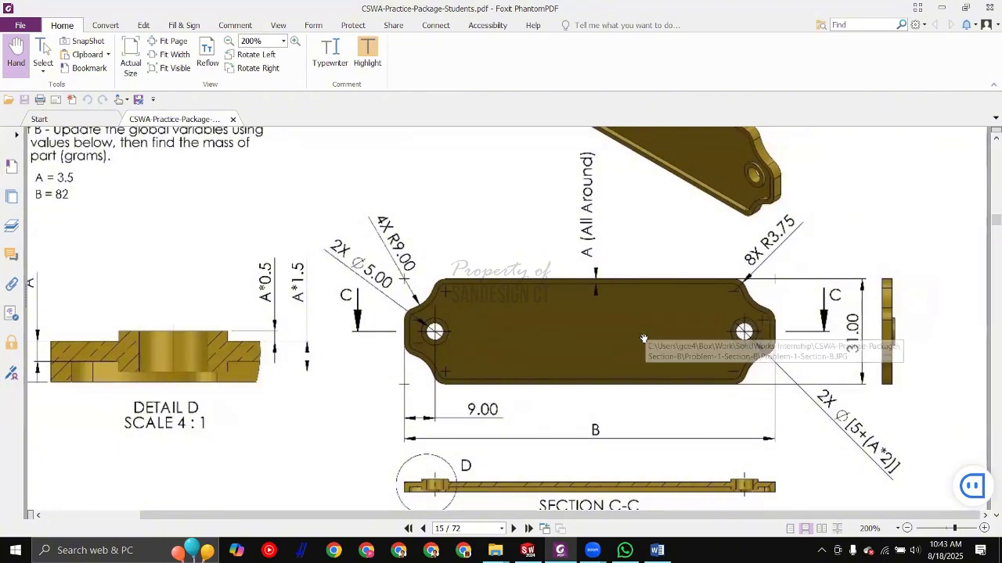
{"action": "scroll", "coordinate": [609, 259], "scroll_direction": "up", "scroll_amount": 2, "text": "ctrl"}
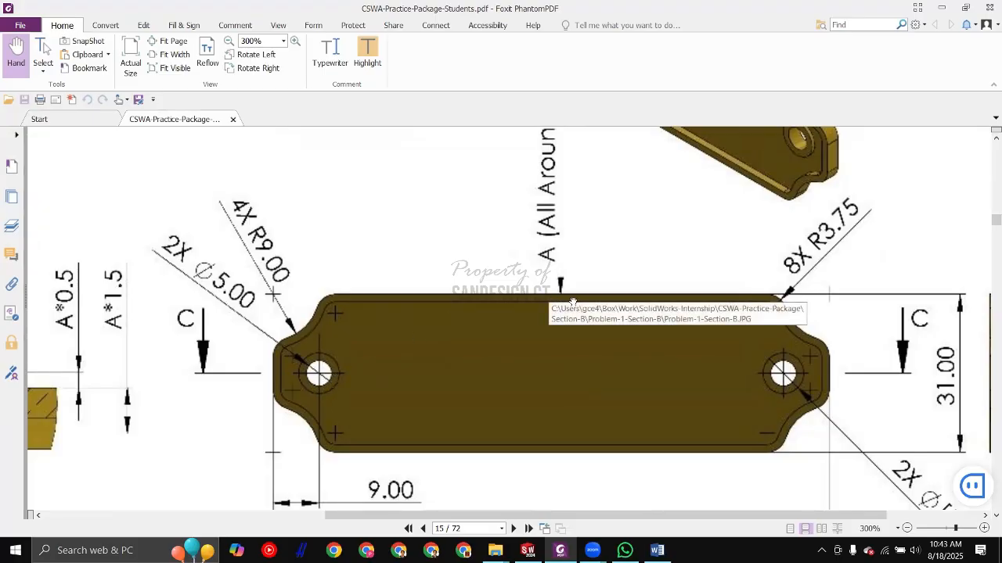
{"action": "scroll", "coordinate": [574, 304], "scroll_direction": "up", "scroll_amount": 1, "text": "ctrl"}
{"action": "scroll", "coordinate": [573, 304], "scroll_direction": "up", "scroll_amount": 3, "text": "ctrl"}
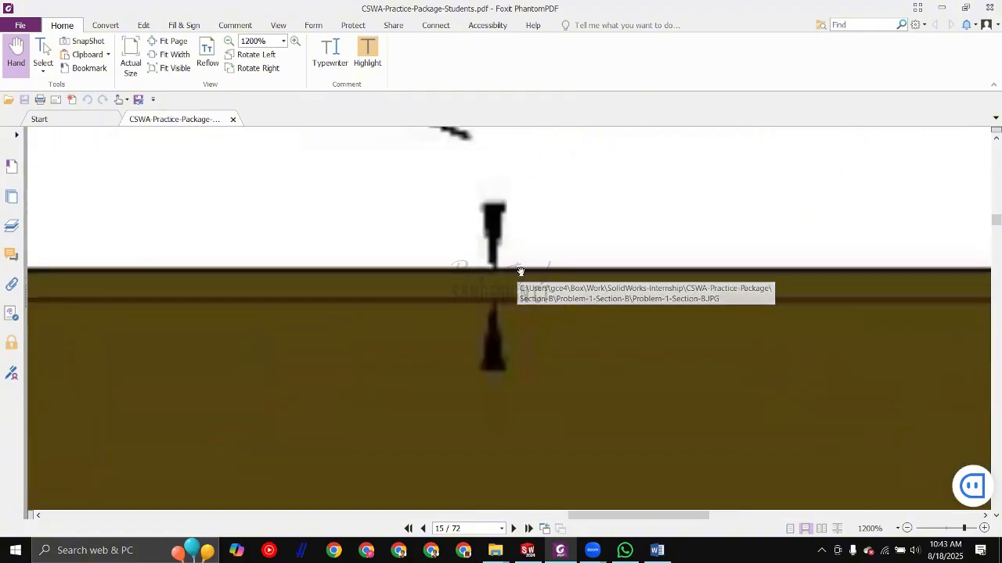
{"action": "scroll", "coordinate": [460, 285], "scroll_direction": "down", "scroll_amount": 3, "text": "ctrl"}
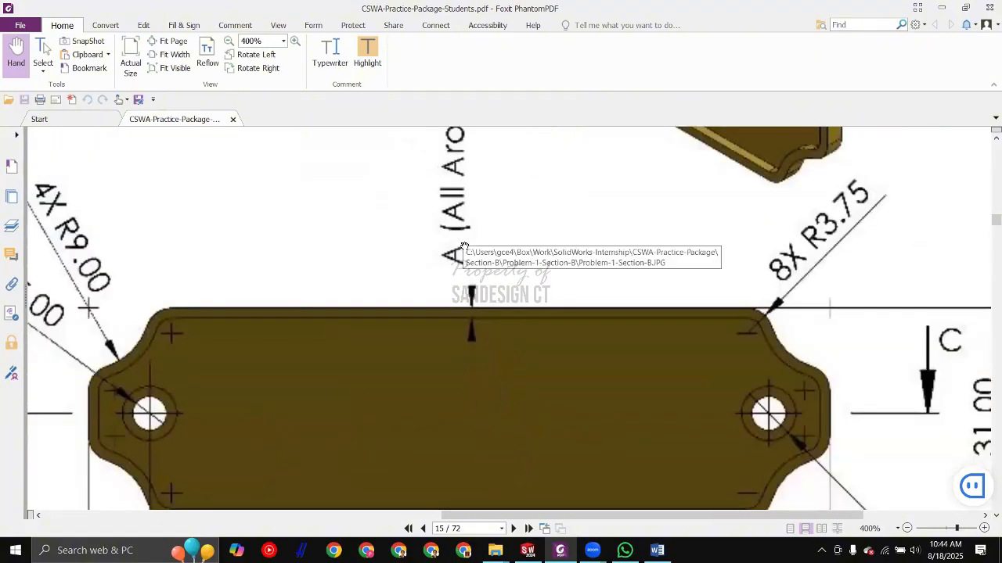
{"action": "scroll", "coordinate": [431, 351], "scroll_direction": "down", "scroll_amount": 1}
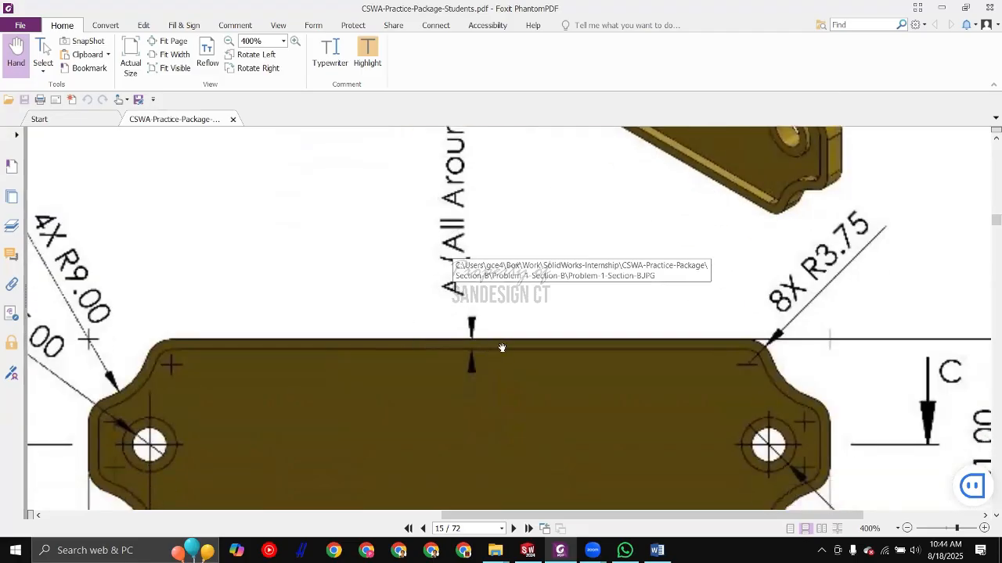
{"action": "scroll", "coordinate": [503, 344], "scroll_direction": "down", "scroll_amount": 2, "text": "ctrl"}
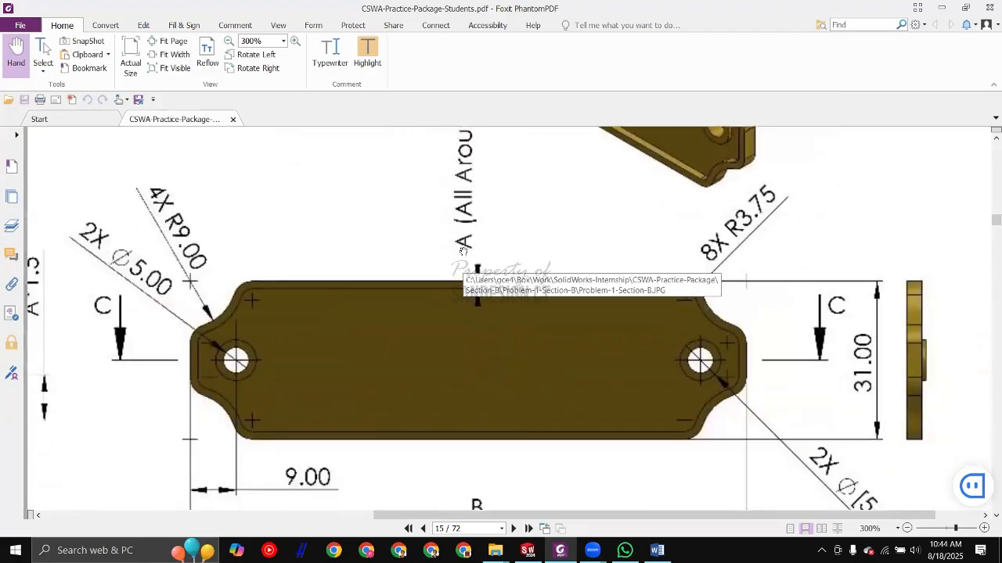
{"action": "left_click_drag", "start_coordinate": [396, 297], "coordinate": [460, 294]}
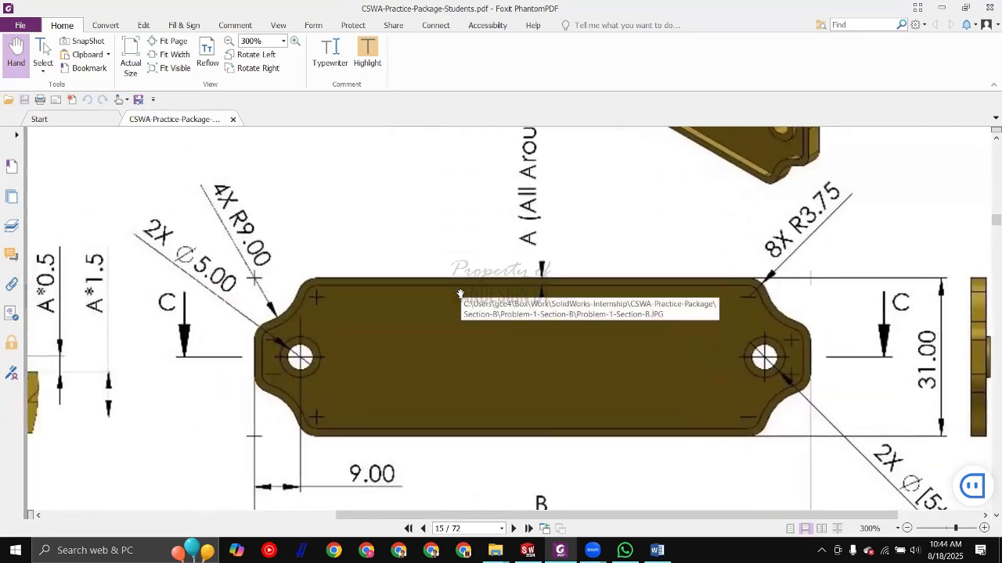
{"action": "left_click_drag", "start_coordinate": [483, 371], "coordinate": [537, 345]}
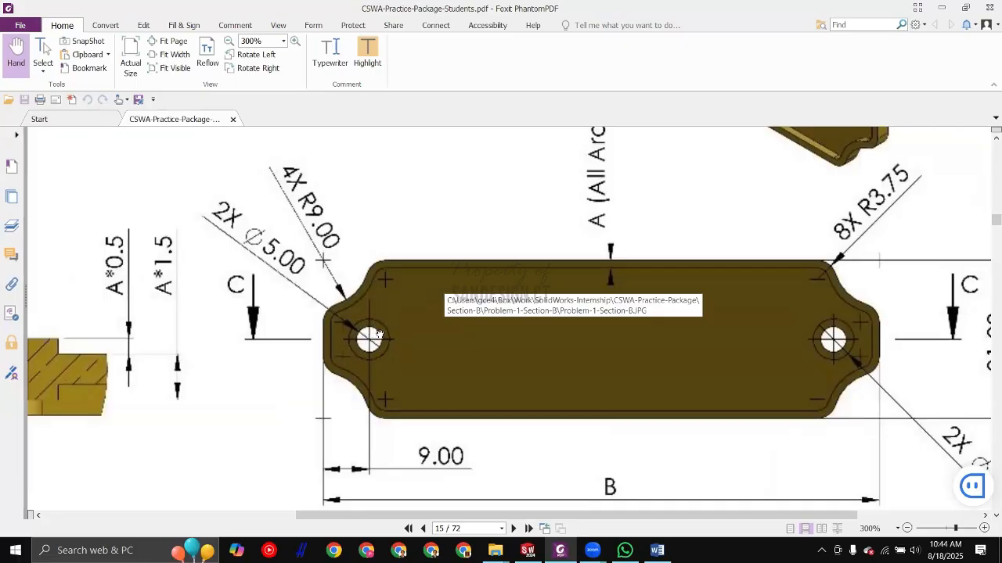
Step: Switch to SOLIDWORKS and start a new sketch on the front face of the extruded plate
{"action": "key", "text": "alt+Tab"}
{"action": "left_click", "coordinate": [449, 297]}
{"action": "left_click", "coordinate": [413, 361]}
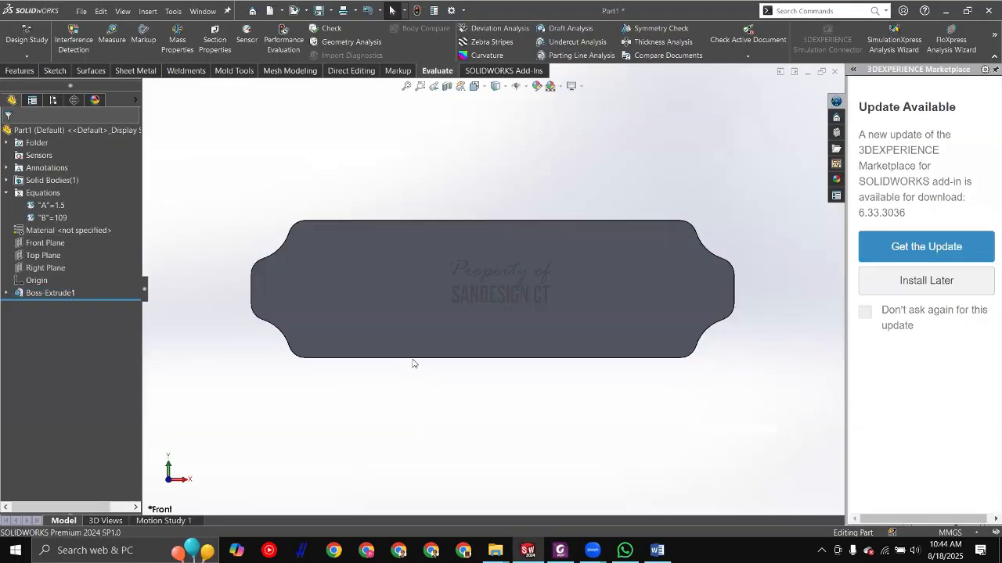
{"action": "left_click", "coordinate": [521, 280]}
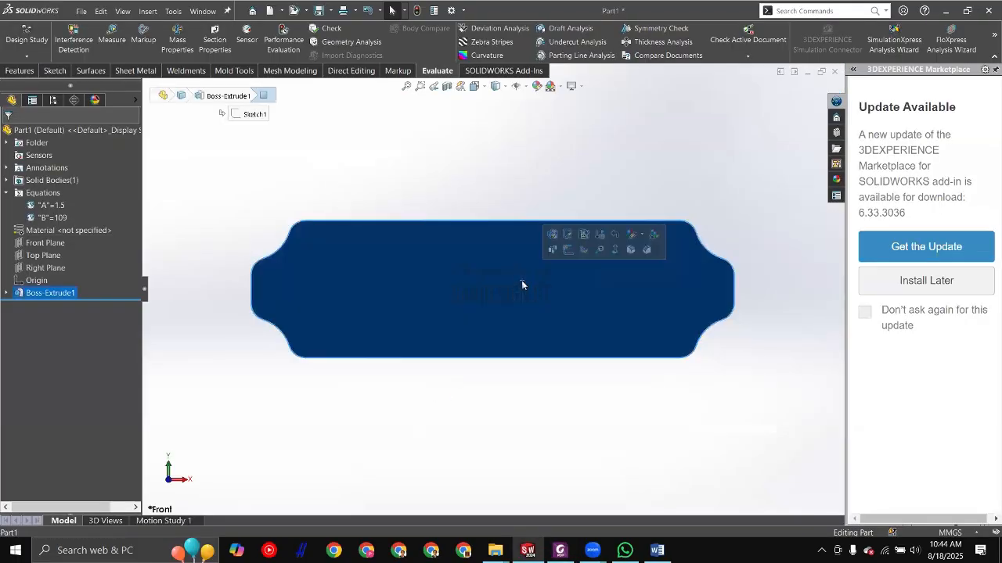
{"action": "left_click", "coordinate": [468, 169]}
{"action": "left_click", "coordinate": [447, 262]}
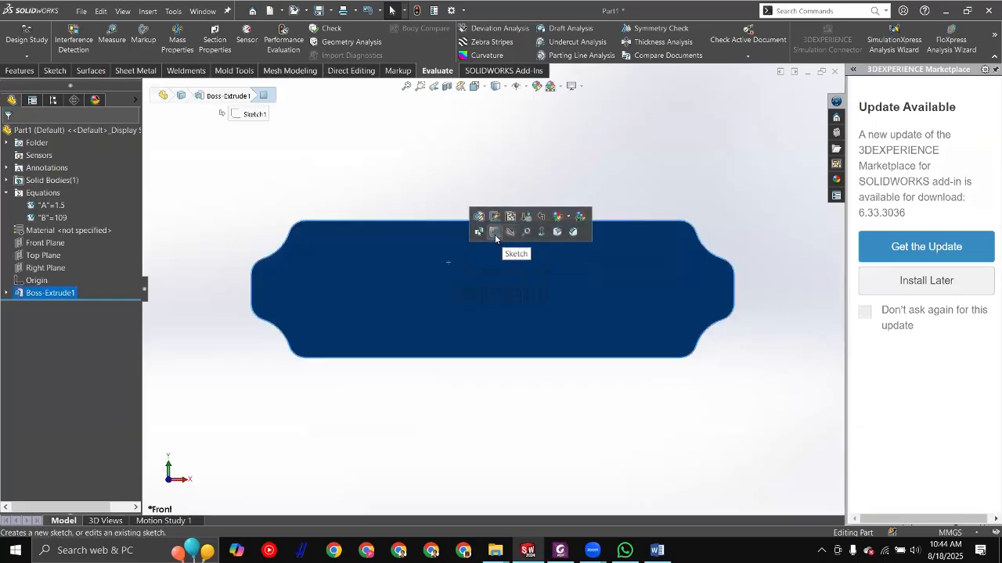
{"action": "left_click", "coordinate": [351, 184]}
{"action": "left_click", "coordinate": [394, 259]}
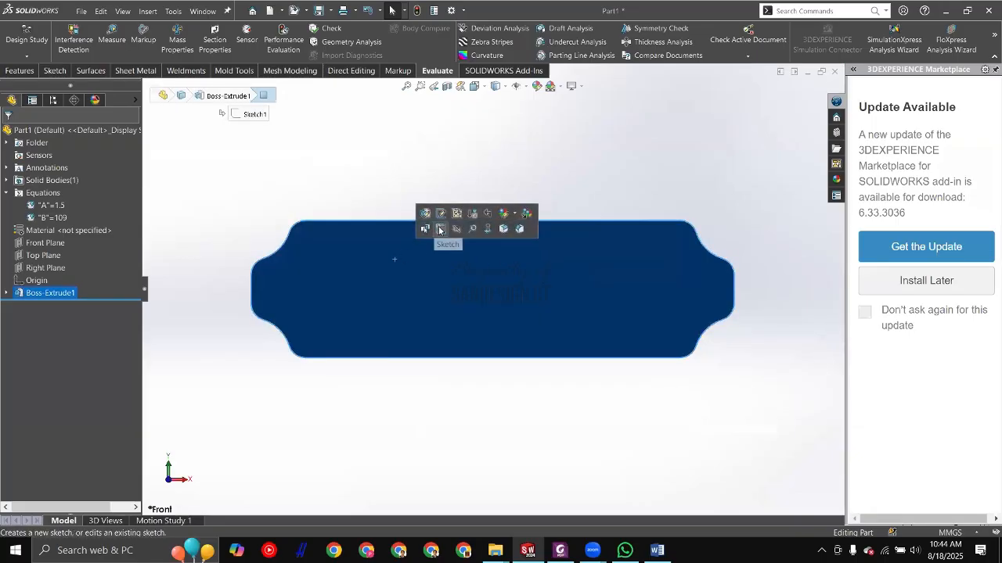
{"action": "left_click", "coordinate": [440, 229]}
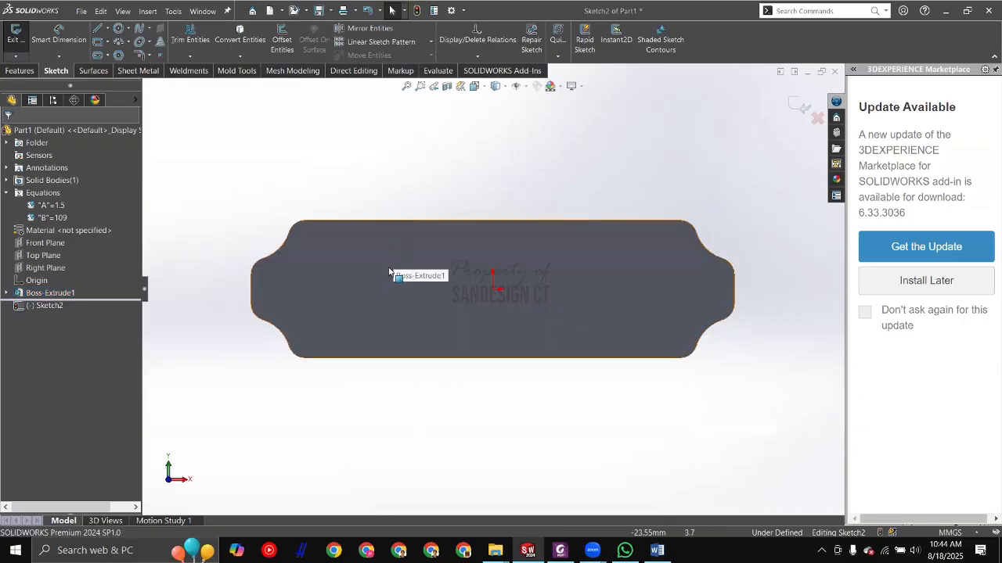
Step: Switch to the practice PDF and examine how the inner rim line follows the plate's outline and rounded corners
{"action": "key", "text": "alt+Tab"}
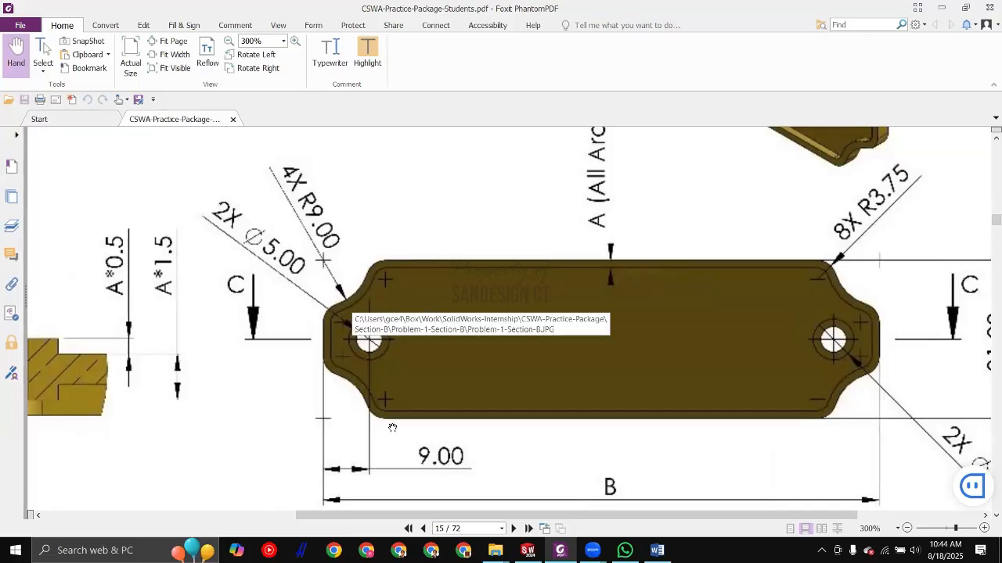
{"action": "scroll", "coordinate": [503, 264], "scroll_direction": "up", "scroll_amount": 5, "text": "ctrl"}
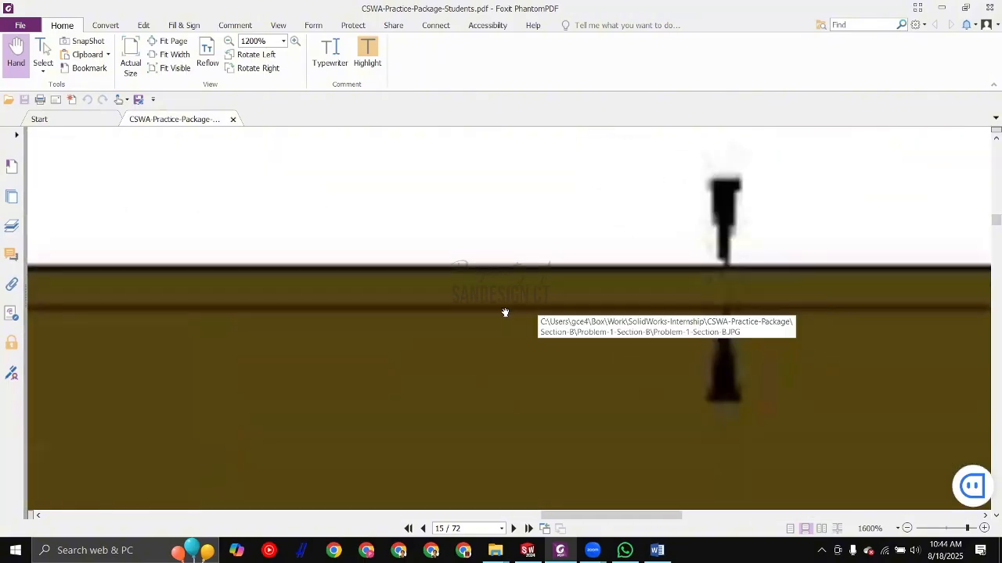
{"action": "scroll", "coordinate": [380, 291], "scroll_direction": "down", "scroll_amount": 3, "text": "ctrl"}
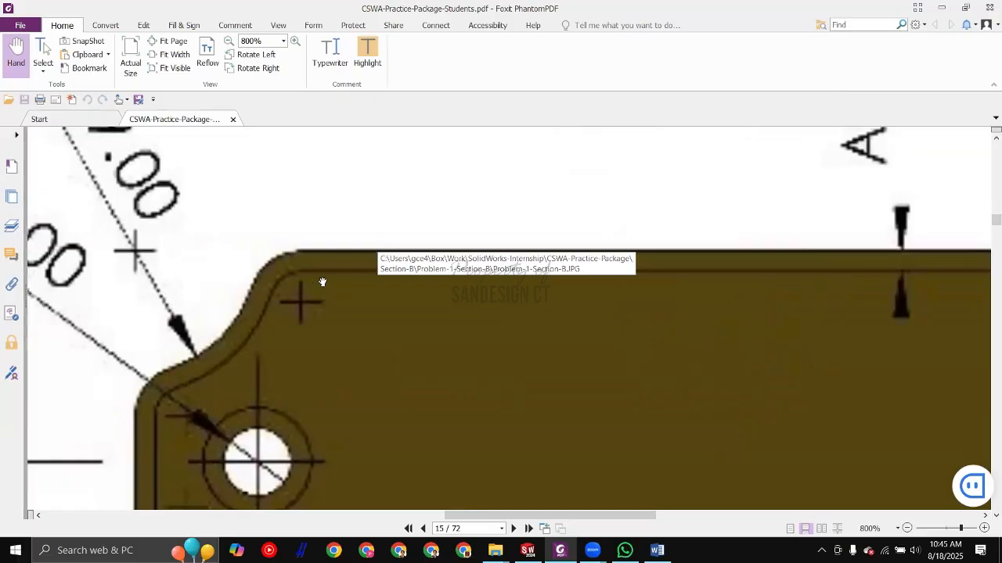
{"action": "scroll", "coordinate": [384, 324], "scroll_direction": "down", "scroll_amount": 2, "text": "ctrl"}
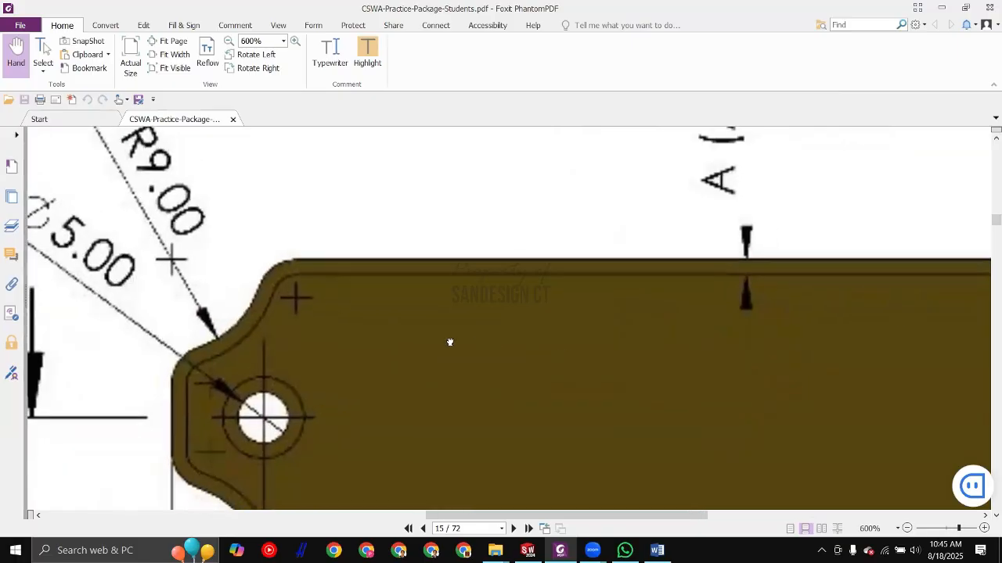
{"action": "scroll", "coordinate": [513, 341], "scroll_direction": "down", "scroll_amount": 3, "text": "ctrl"}
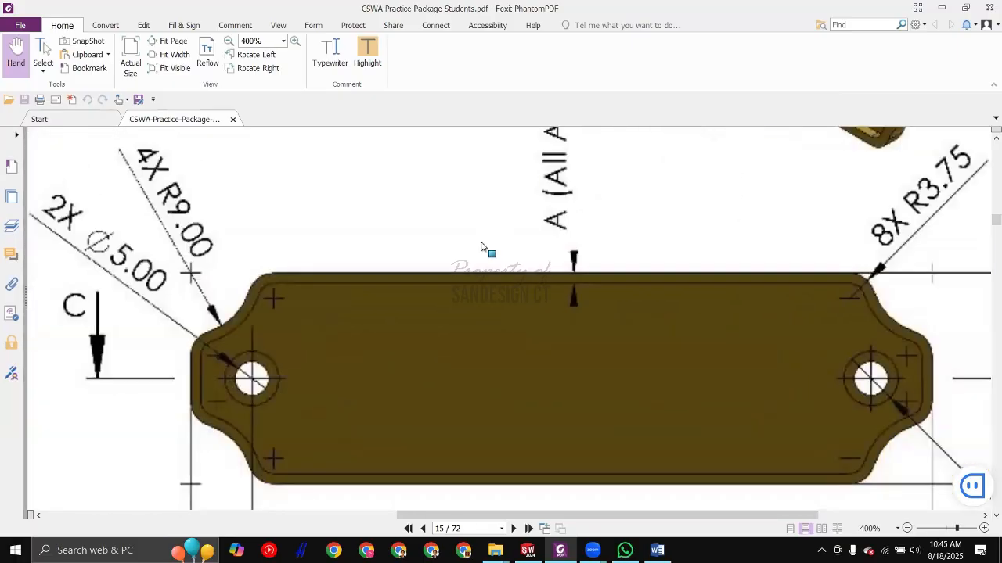
Step: Switch to SOLIDWORKS and try to offset the front face's outline inward using an equation for the distance
{"action": "key", "text": "alt+Tab"}
{"action": "left_click", "coordinate": [375, 252]}
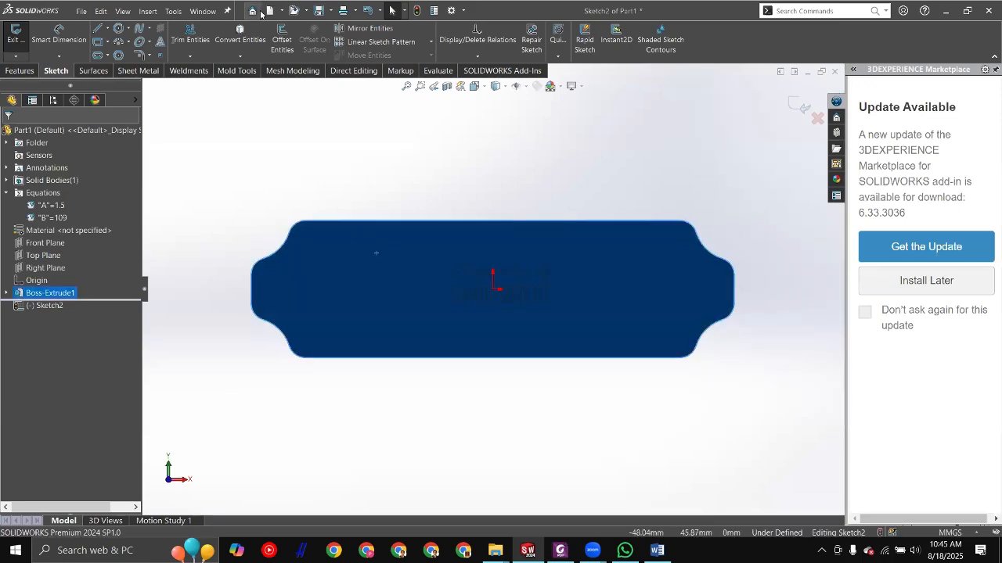
{"action": "left_click", "coordinate": [284, 49]}
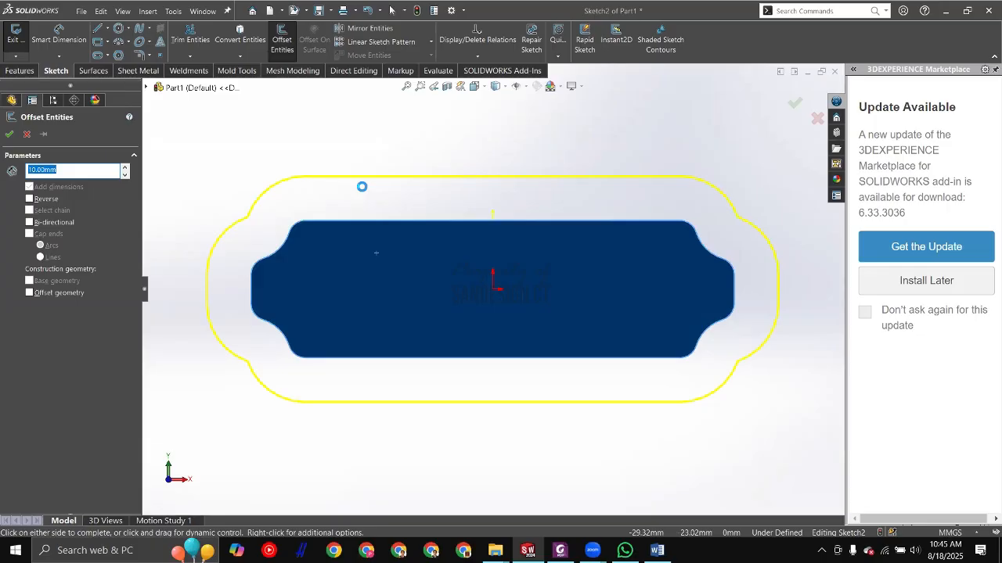
{"action": "left_click", "coordinate": [29, 199]}
{"action": "scroll", "coordinate": [485, 277], "scroll_direction": "up", "scroll_amount": 2}
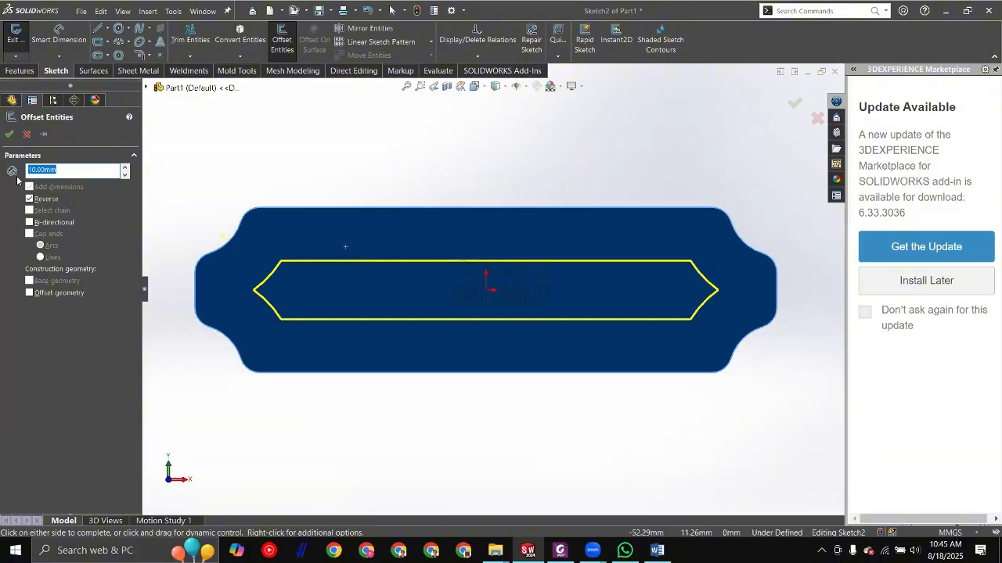
{"action": "type", "text": "="}
Step: Switch to the practice PDF, check the Part A value of variable A, and return to SOLIDWORKS
{"action": "key", "text": "alt+Tab"}
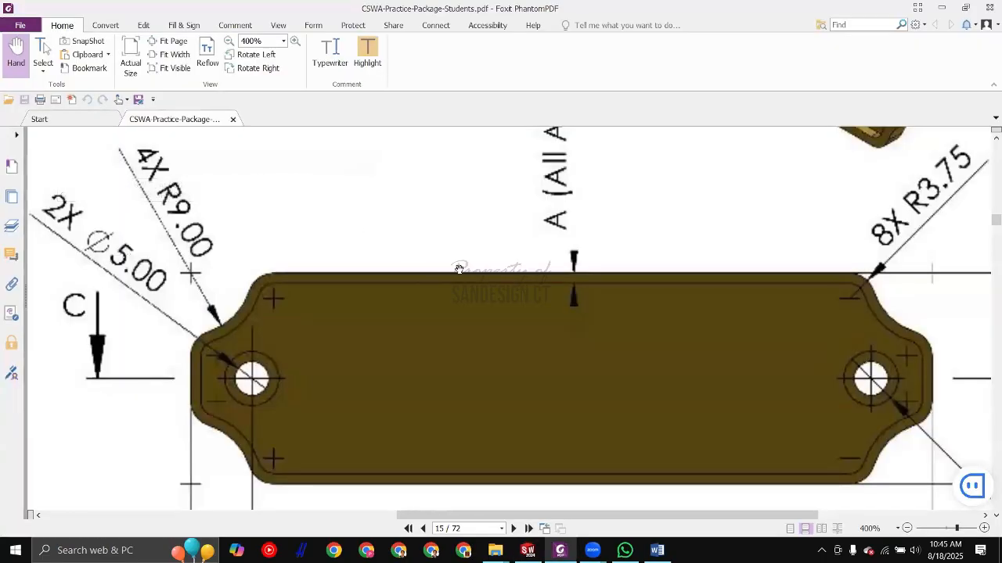
{"action": "mouse_move", "coordinate": [518, 225]}
{"action": "left_mouse_down"}
{"action": "mouse_move", "coordinate": [590, 250]}
{"action": "mouse_move", "coordinate": [647, 290]}
{"action": "left_mouse_up"}
{"action": "scroll", "coordinate": [590, 251], "scroll_direction": "down", "scroll_amount": 1, "text": "ctrl"}
{"action": "left_click_drag", "start_coordinate": [352, 272], "coordinate": [577, 275]}
{"action": "scroll", "coordinate": [458, 268], "scroll_direction": "down", "scroll_amount": 1, "text": "ctrl"}
{"action": "scroll", "coordinate": [176, 257], "scroll_direction": "up", "scroll_amount": 3}
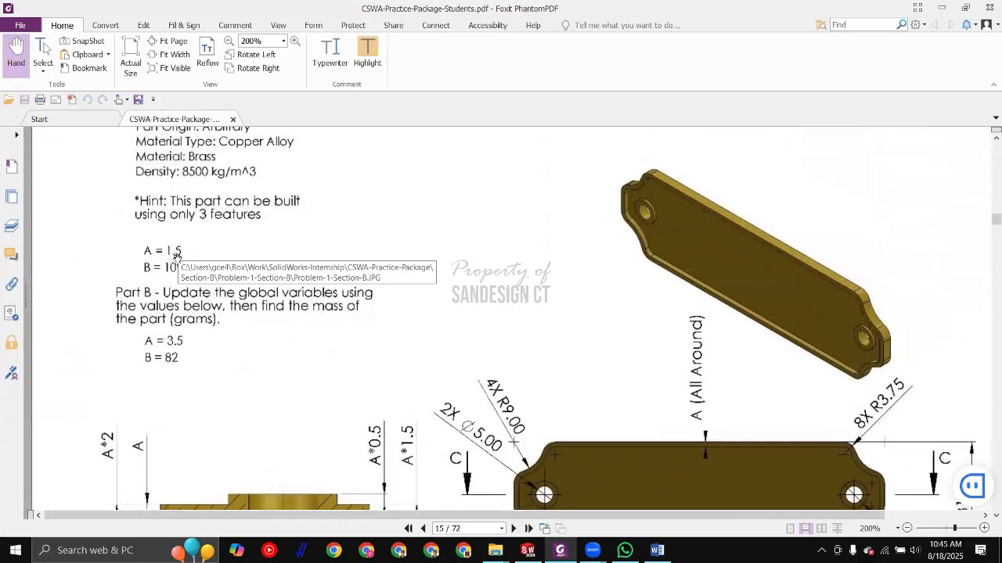
{"action": "key", "text": "alt+Tab"}
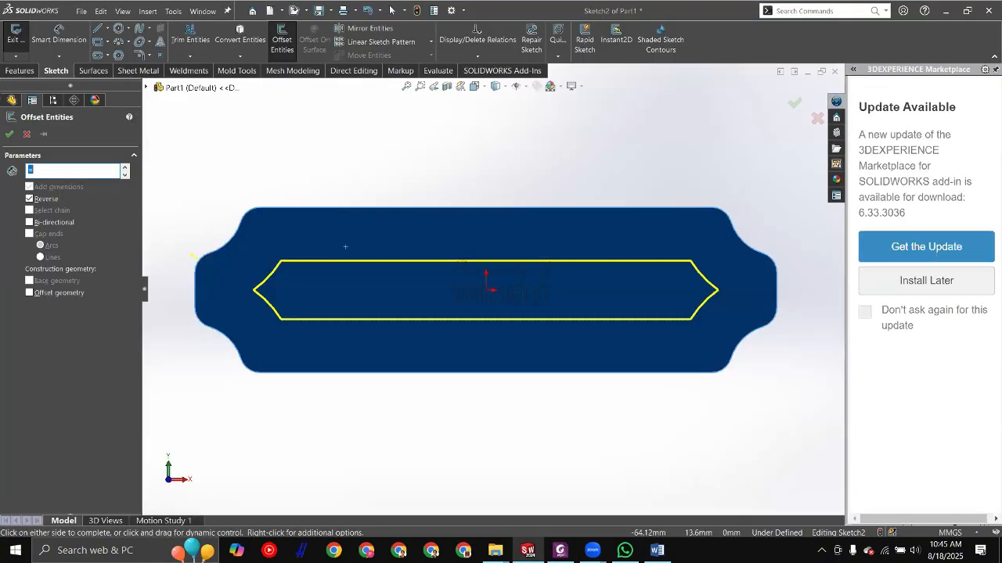
Step: Offset the plate's front face outline 1.5 mm inward to form the inner rim line, undoing the outward offset
{"action": "left_click", "coordinate": [190, 164]}
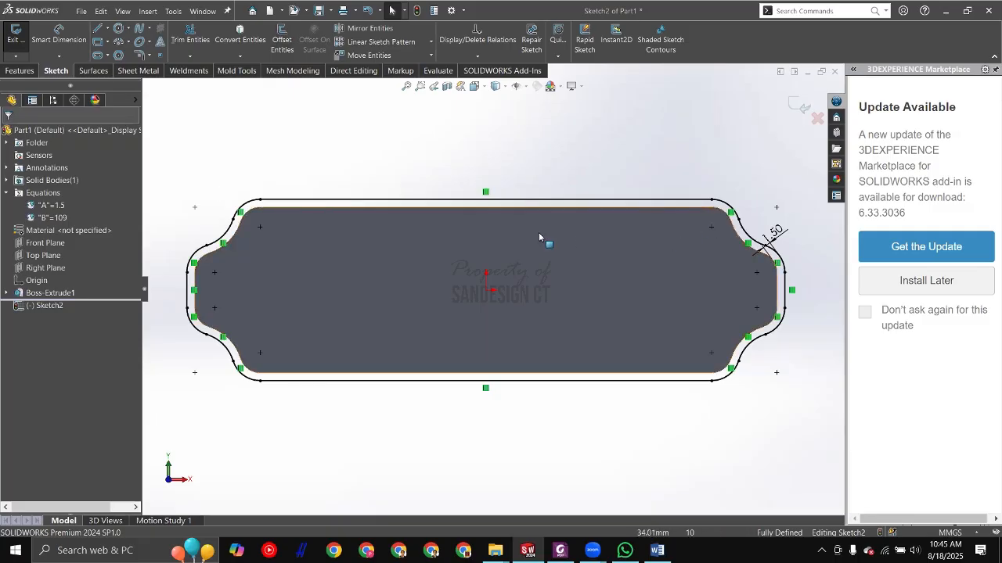
{"action": "left_click", "coordinate": [367, 10]}
{"action": "left_click", "coordinate": [277, 45]}
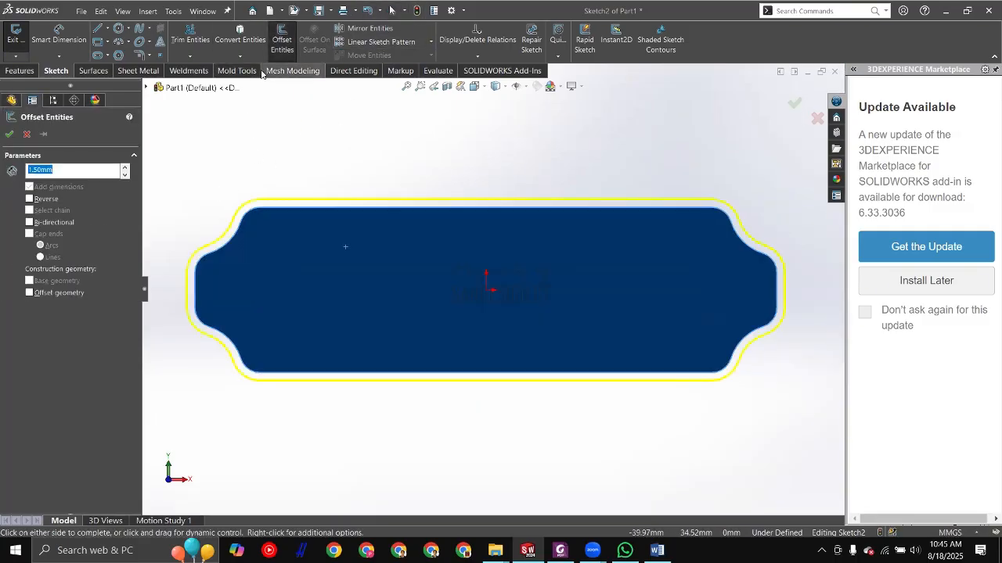
{"action": "left_click", "coordinate": [35, 204]}
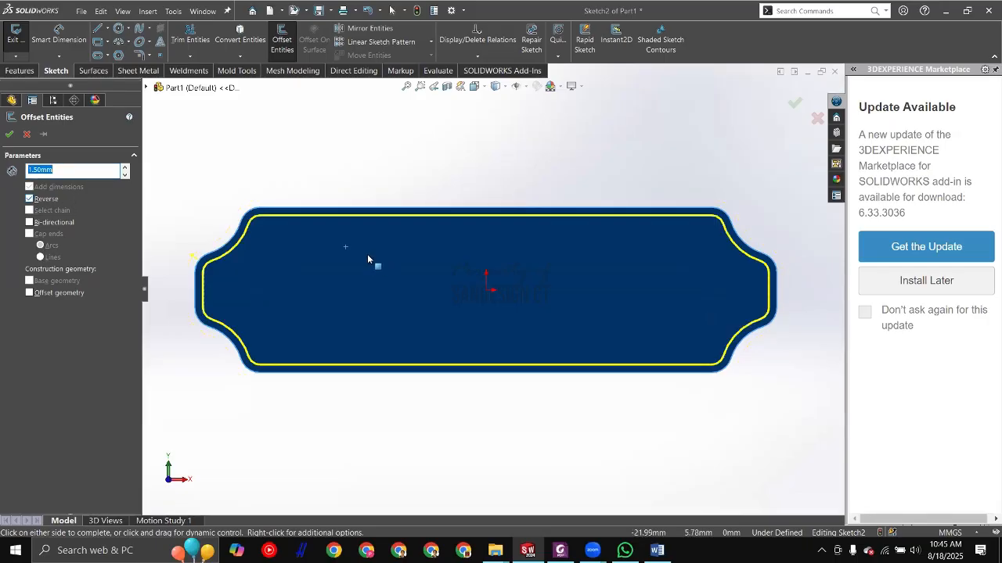
{"action": "scroll", "coordinate": [327, 255], "scroll_direction": "down", "scroll_amount": 1}
{"action": "left_click", "coordinate": [387, 277]}
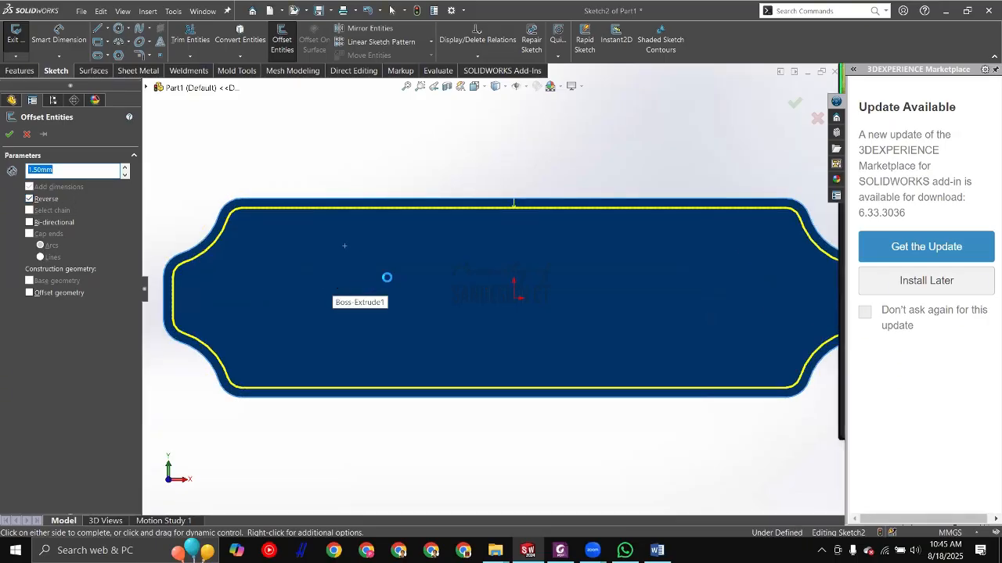
Step: Move the rim offset's dimension text clear of the plate, outside its rounded end
{"action": "scroll", "coordinate": [597, 230], "scroll_direction": "up", "scroll_amount": 2}
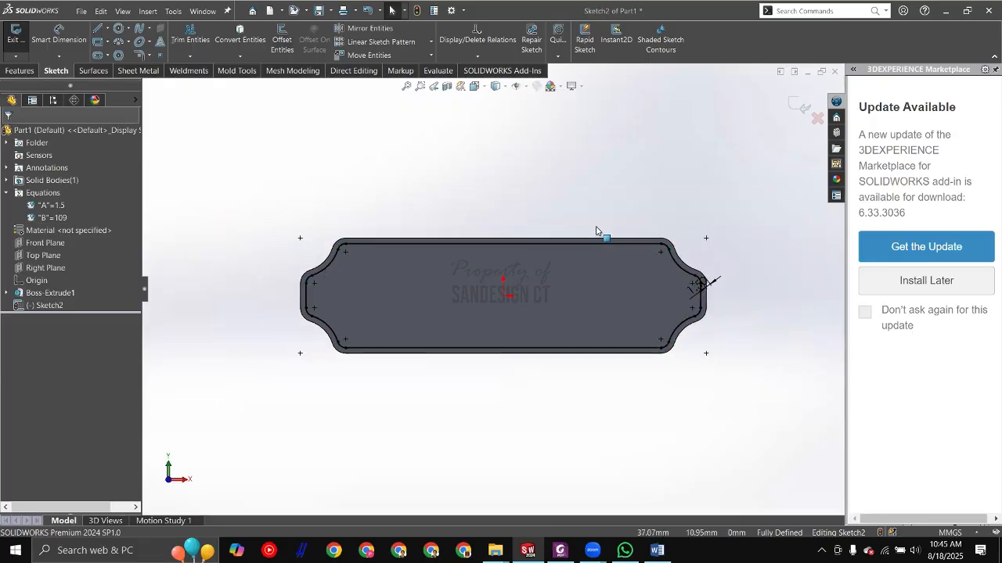
{"action": "scroll", "coordinate": [626, 264], "scroll_direction": "down", "scroll_amount": 4}
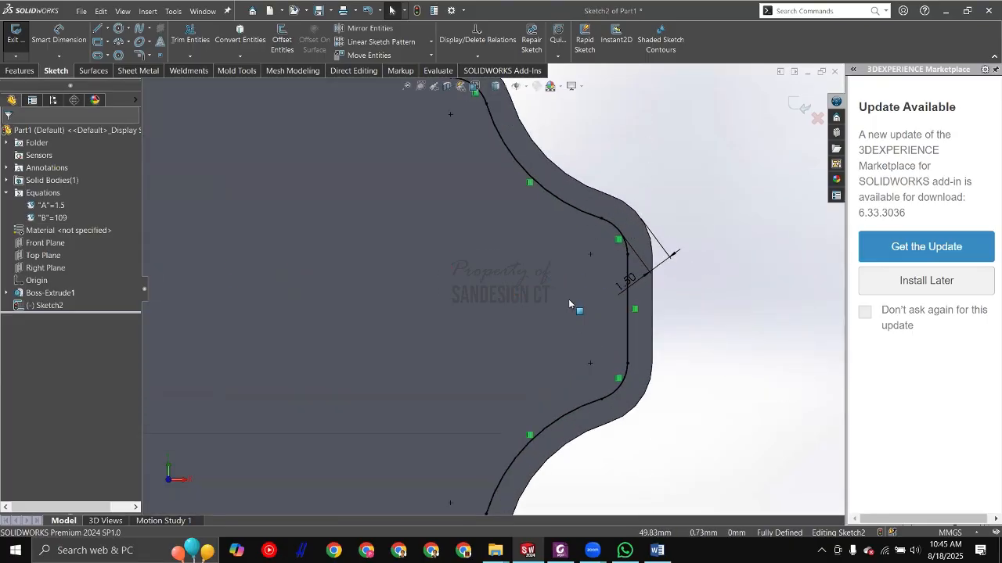
{"action": "left_click_drag", "start_coordinate": [627, 283], "coordinate": [711, 166]}
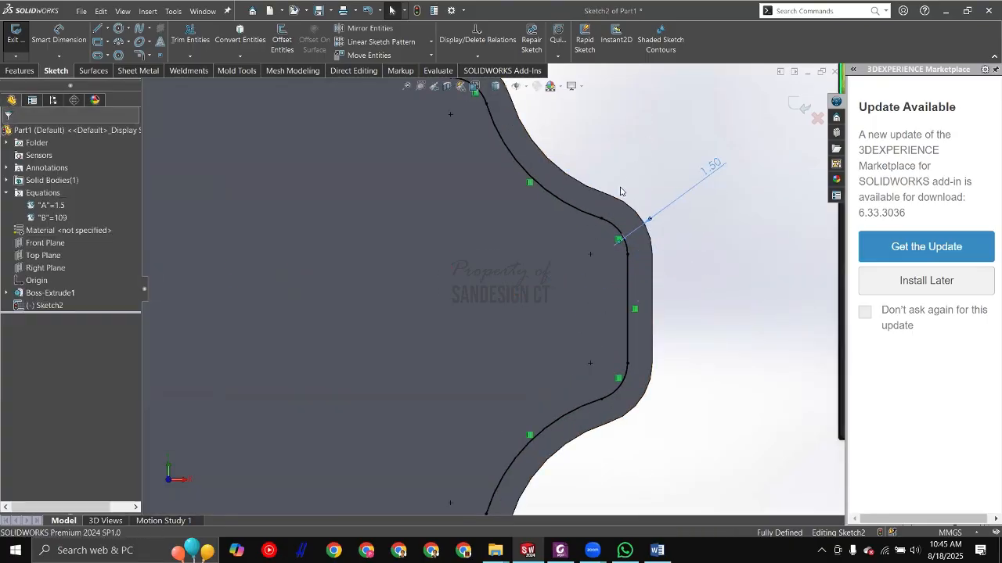
{"action": "scroll", "coordinate": [425, 167], "scroll_direction": "up", "scroll_amount": 5}
{"action": "middle_click_drag", "start_coordinate": [424, 168], "coordinate": [634, 156], "text": "ctrl"}
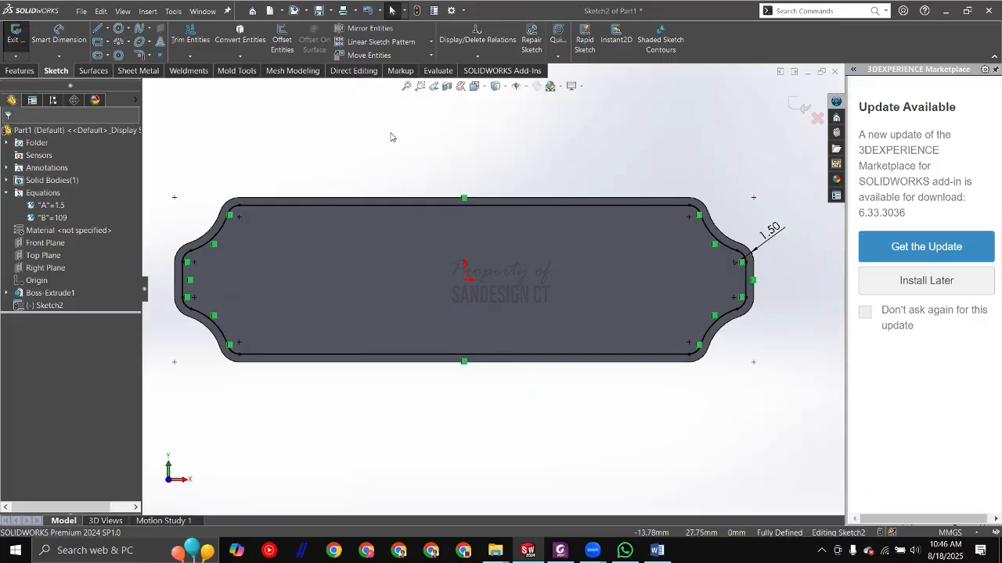
Step: Switch to the practice PDF and compare Detail D with the front view to study the recess and the hole bosses
{"action": "key", "text": "alt+Tab"}
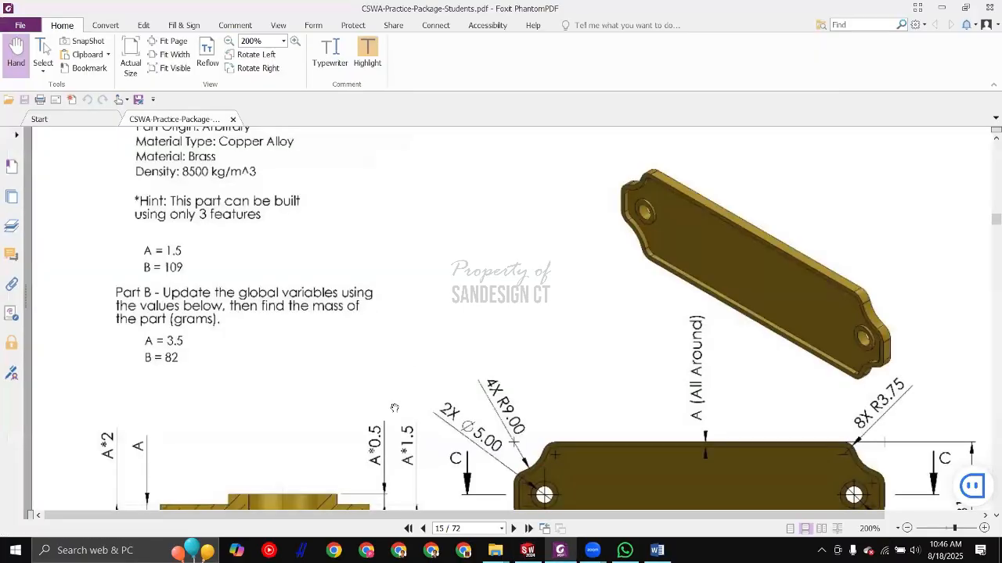
{"action": "scroll", "coordinate": [399, 413], "scroll_direction": "down", "scroll_amount": 4}
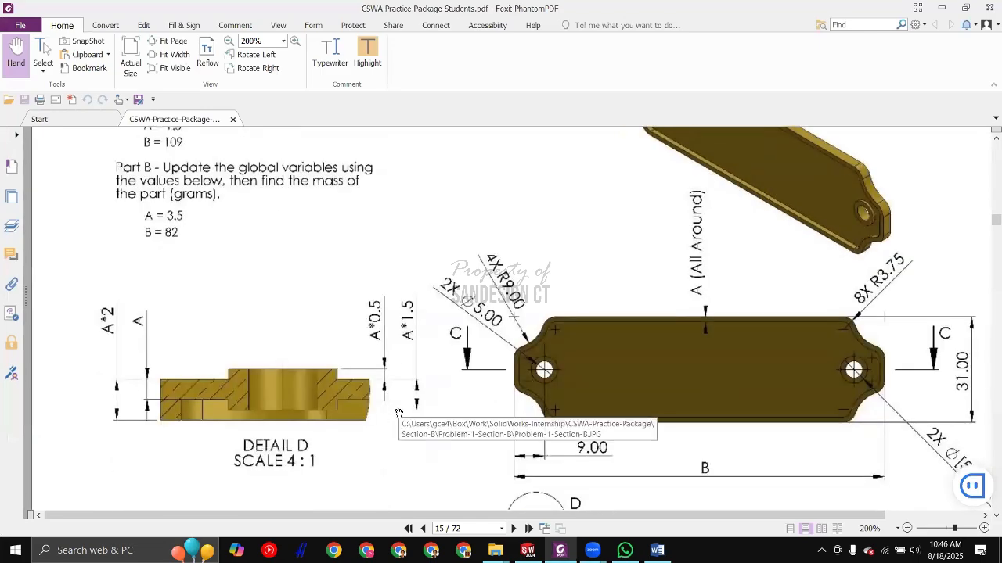
{"action": "left_click_drag", "start_coordinate": [608, 366], "coordinate": [393, 283]}
{"action": "scroll", "coordinate": [495, 345], "scroll_direction": "down", "scroll_amount": 2}
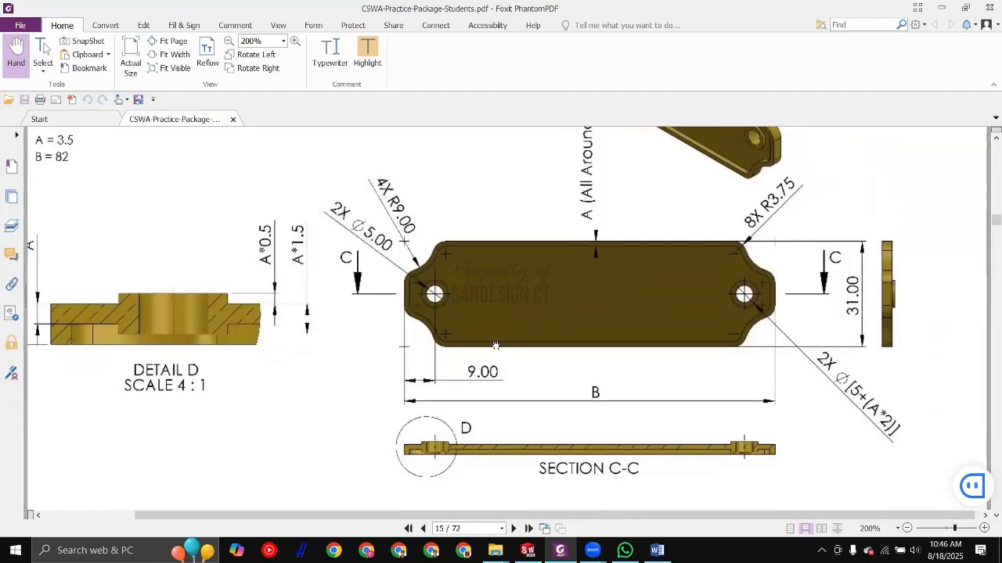
{"action": "mouse_move", "coordinate": [196, 412]}
{"action": "left_mouse_down"}
{"action": "mouse_move", "coordinate": [218, 425]}
{"action": "mouse_move", "coordinate": [203, 406]}
{"action": "mouse_move", "coordinate": [213, 411]}
{"action": "left_mouse_up"}
{"action": "left_click_drag", "start_coordinate": [135, 396], "coordinate": [162, 407]}
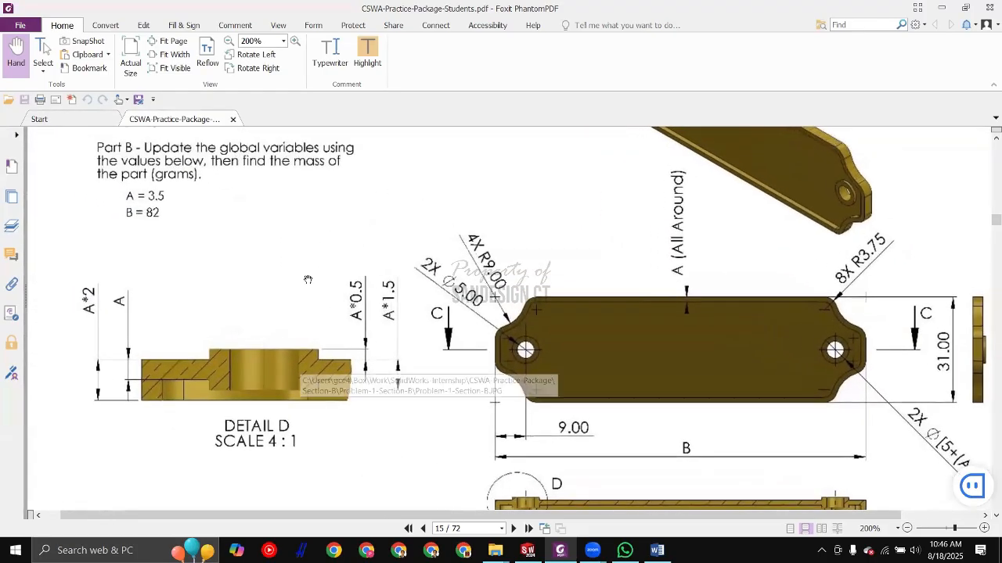
{"action": "left_click_drag", "start_coordinate": [270, 236], "coordinate": [271, 227]}
{"action": "left_click_drag", "start_coordinate": [275, 265], "coordinate": [246, 243]}
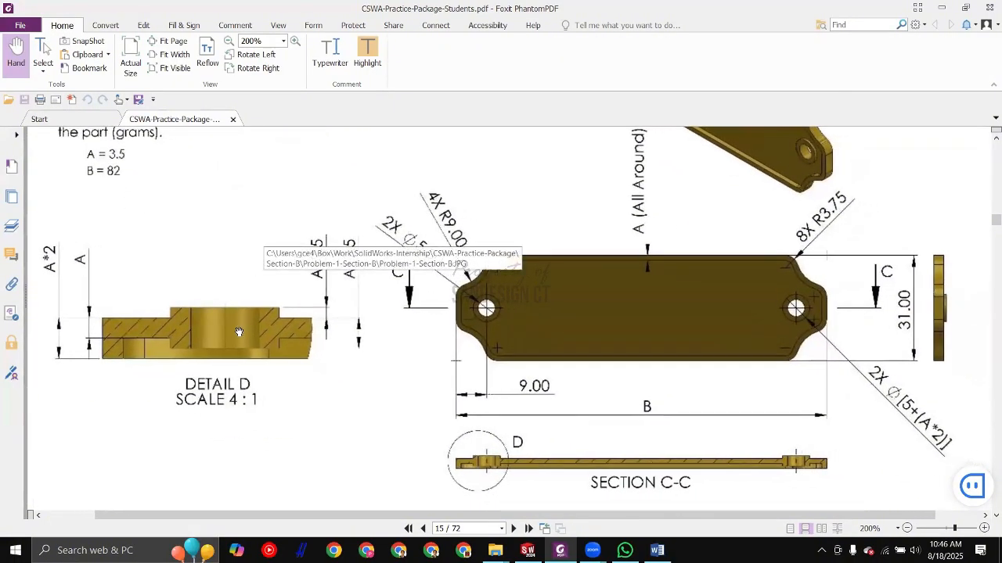
{"action": "left_click_drag", "start_coordinate": [484, 351], "coordinate": [433, 334]}
{"action": "left_click_drag", "start_coordinate": [210, 309], "coordinate": [241, 337]}
{"action": "left_click_drag", "start_coordinate": [152, 311], "coordinate": [230, 313]}
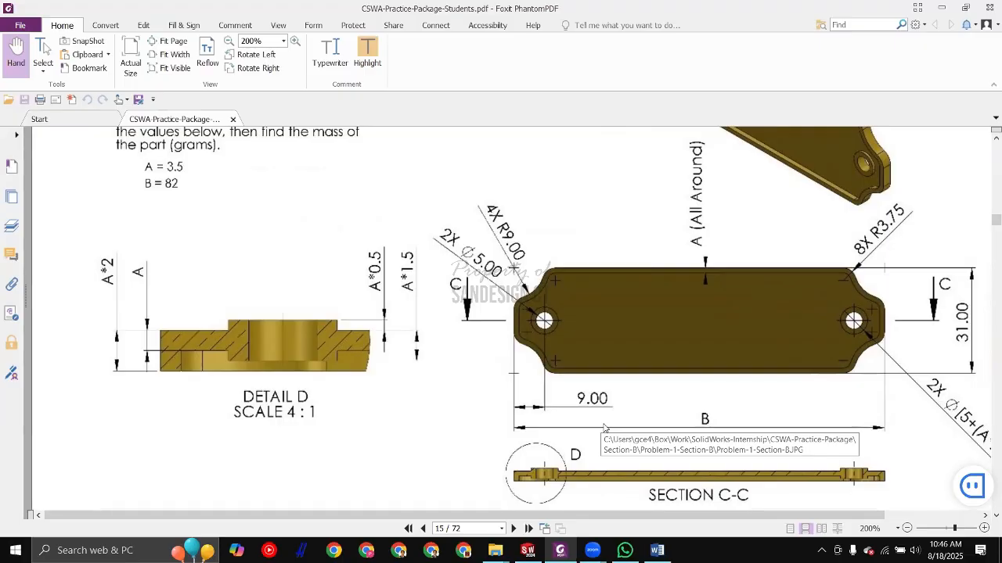
{"action": "left_click_drag", "start_coordinate": [416, 392], "coordinate": [390, 390]}
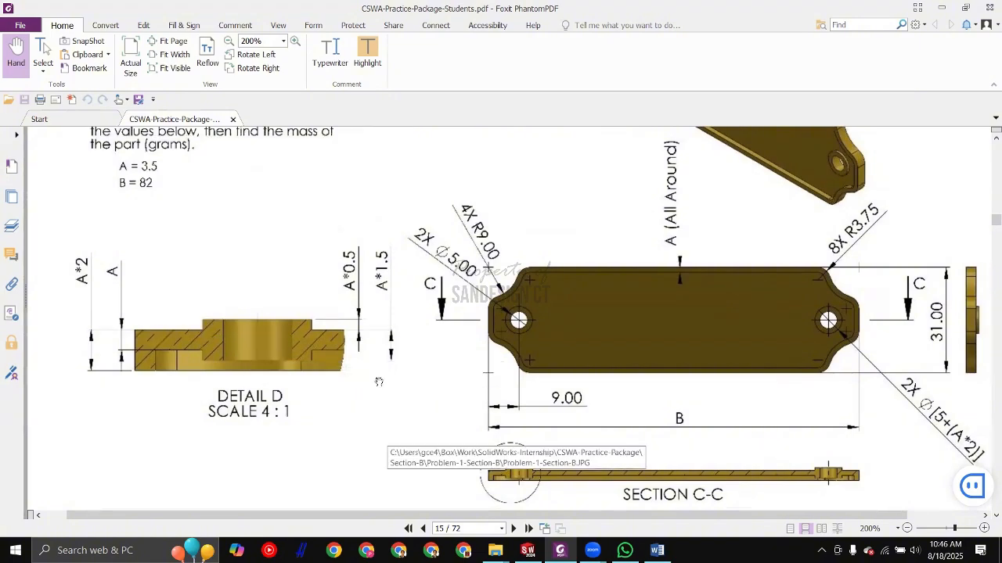
{"action": "left_click_drag", "start_coordinate": [489, 345], "coordinate": [406, 325]}
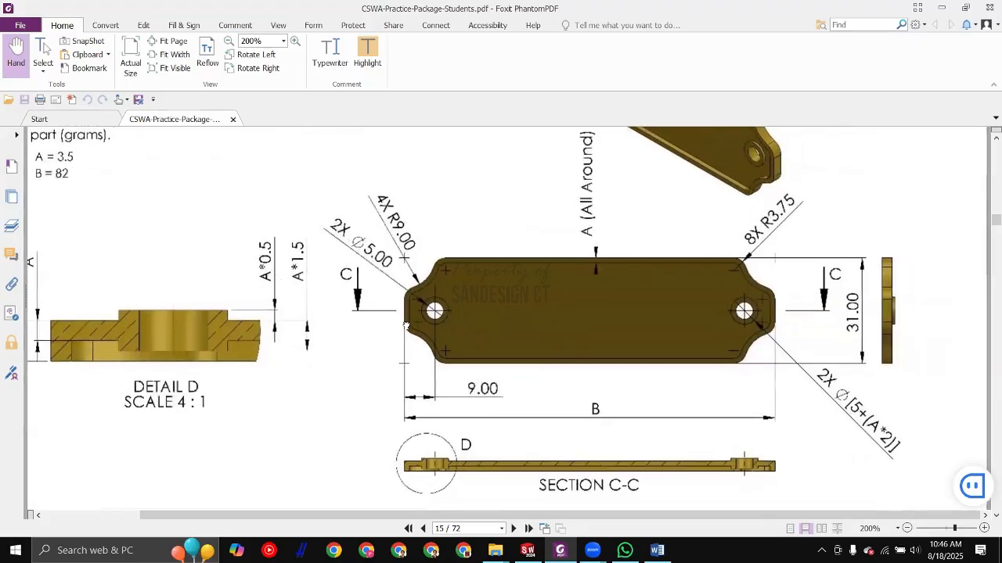
{"action": "scroll", "coordinate": [406, 326], "scroll_direction": "down", "scroll_amount": 1}
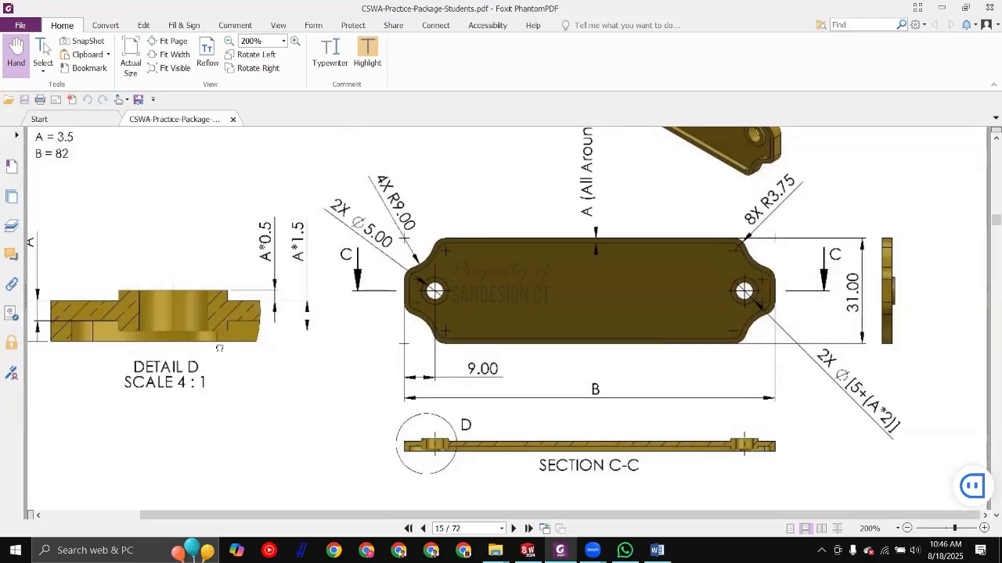
{"action": "left_click_drag", "start_coordinate": [187, 351], "coordinate": [236, 360]}
{"action": "mouse_move", "coordinate": [349, 354]}
{"action": "left_mouse_down"}
{"action": "mouse_move", "coordinate": [306, 350]}
{"action": "mouse_move", "coordinate": [420, 361]}
{"action": "left_mouse_up"}
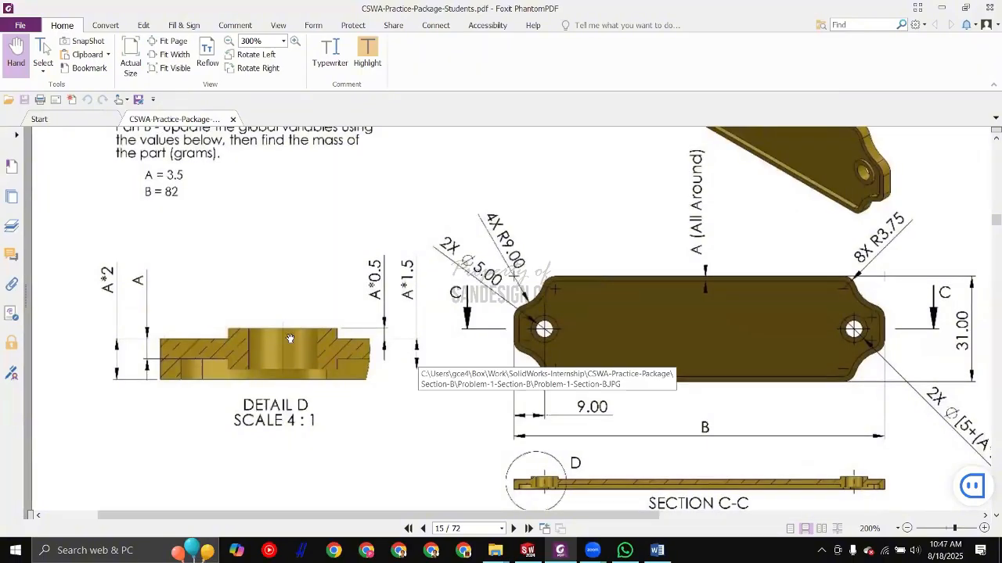
Step: Examine the boss and recess profile in Detail D up close
{"action": "scroll", "coordinate": [213, 344], "scroll_direction": "up", "scroll_amount": 2, "text": "ctrl"}
{"action": "scroll", "coordinate": [178, 347], "scroll_direction": "down", "scroll_amount": 1, "text": "ctrl"}
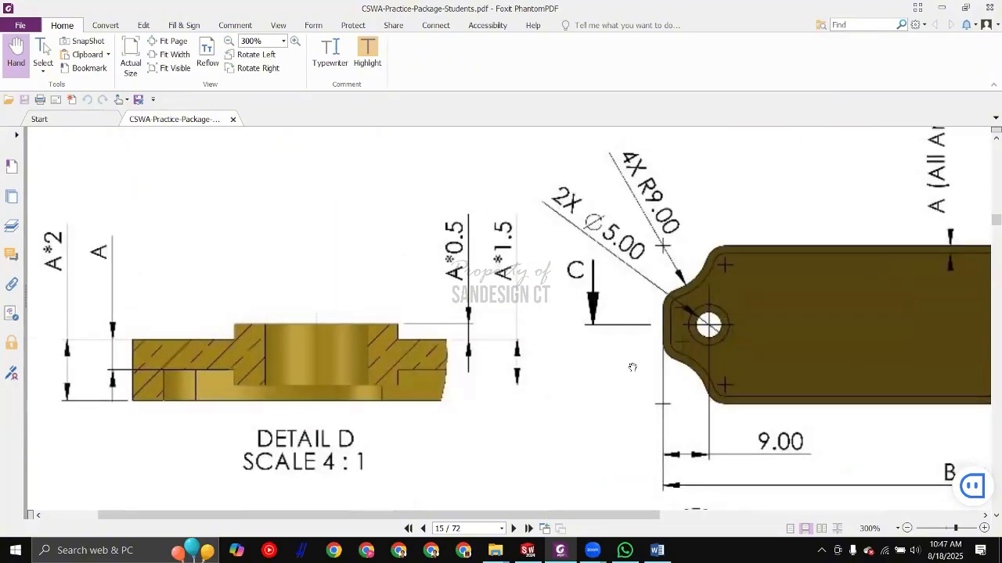
{"action": "left_click_drag", "start_coordinate": [419, 358], "coordinate": [325, 350]}
{"action": "left_click_drag", "start_coordinate": [473, 362], "coordinate": [417, 355]}
{"action": "scroll", "coordinate": [416, 355], "scroll_direction": "left", "scroll_amount": 3}
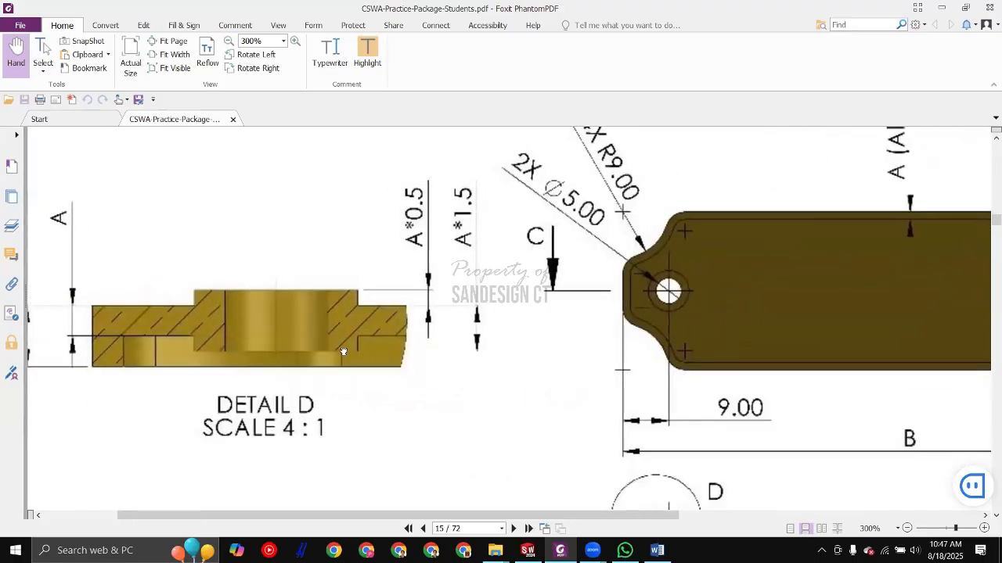
{"action": "scroll", "coordinate": [349, 355], "scroll_direction": "down", "scroll_amount": 1, "text": "ctrl"}
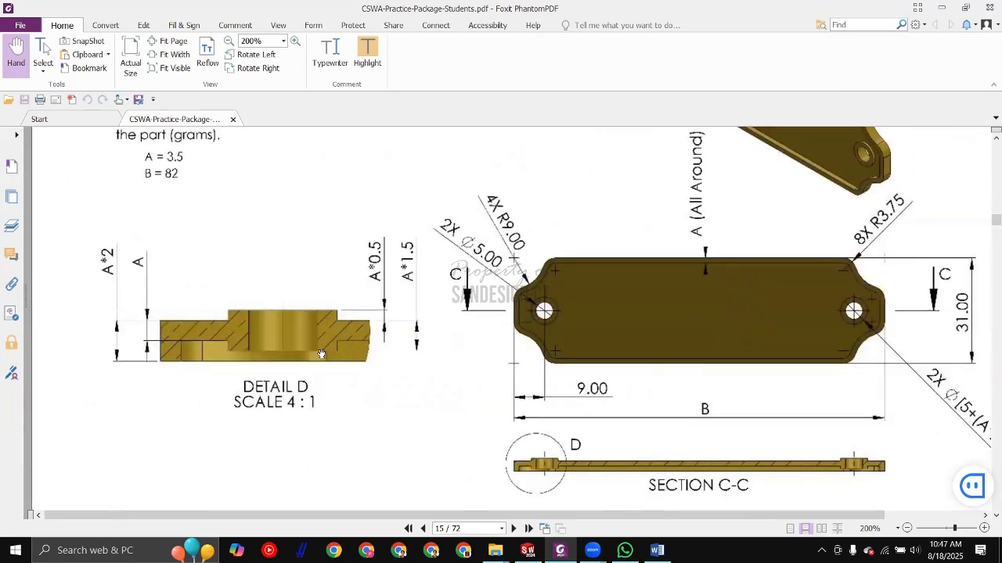
Step: Examine Section C-C and its circled area D against the front view and the global variable values
{"action": "scroll", "coordinate": [627, 378], "scroll_direction": "up", "scroll_amount": 1}
{"action": "left_click_drag", "start_coordinate": [513, 362], "coordinate": [409, 325]}
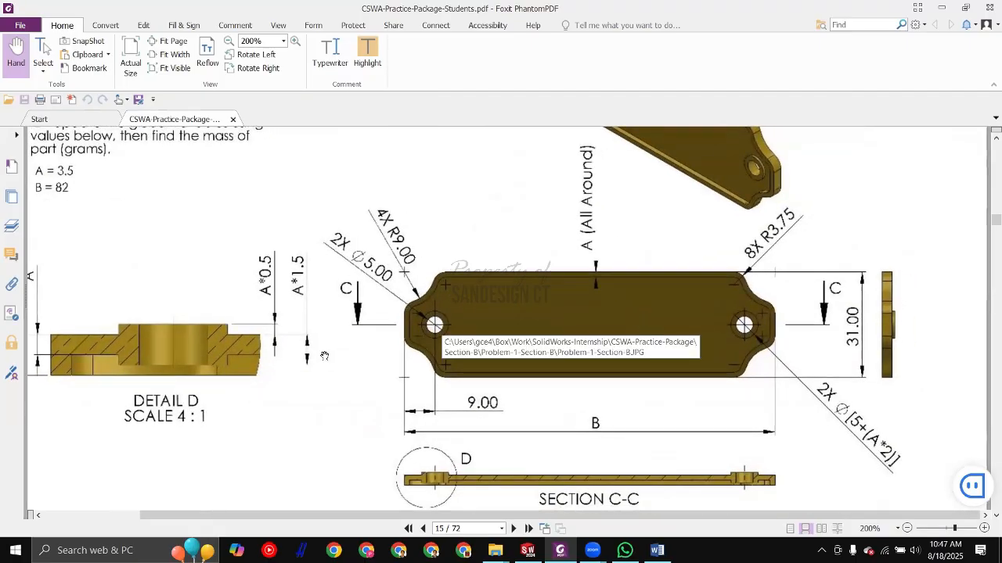
{"action": "left_click_drag", "start_coordinate": [298, 364], "coordinate": [373, 429]}
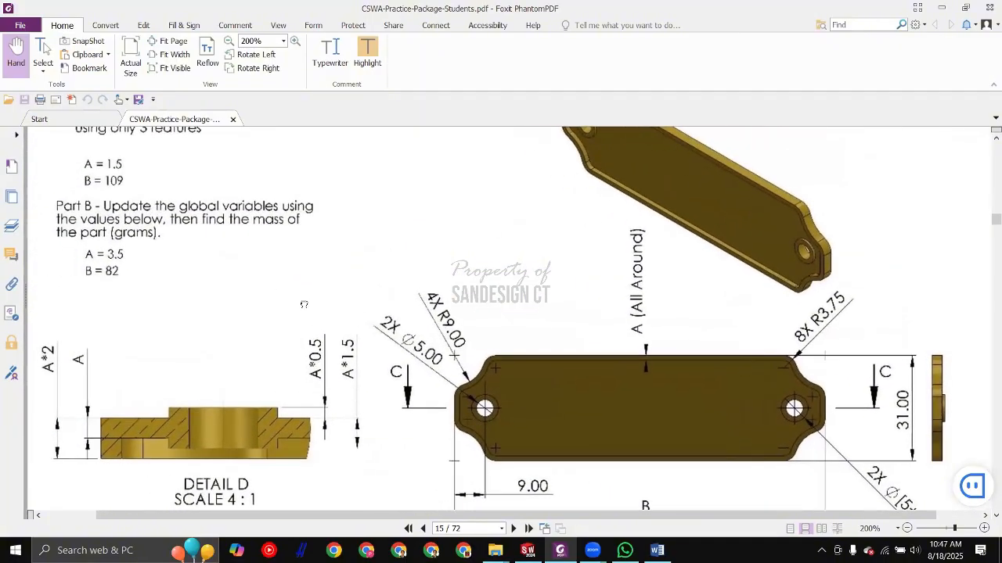
{"action": "scroll", "coordinate": [465, 408], "scroll_direction": "down", "scroll_amount": 2}
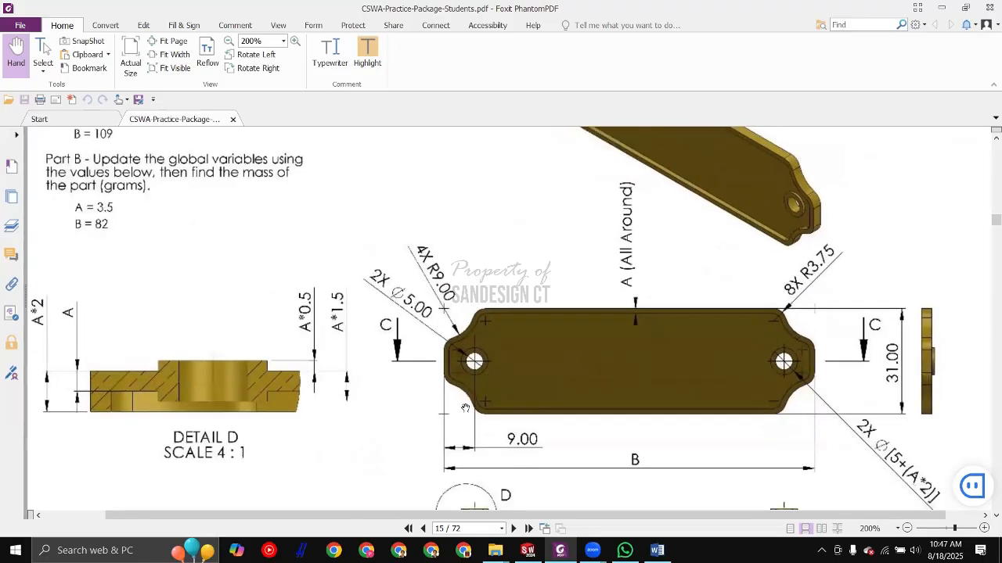
{"action": "scroll", "coordinate": [464, 408], "scroll_direction": "up", "scroll_amount": 3, "text": "ctrl"}
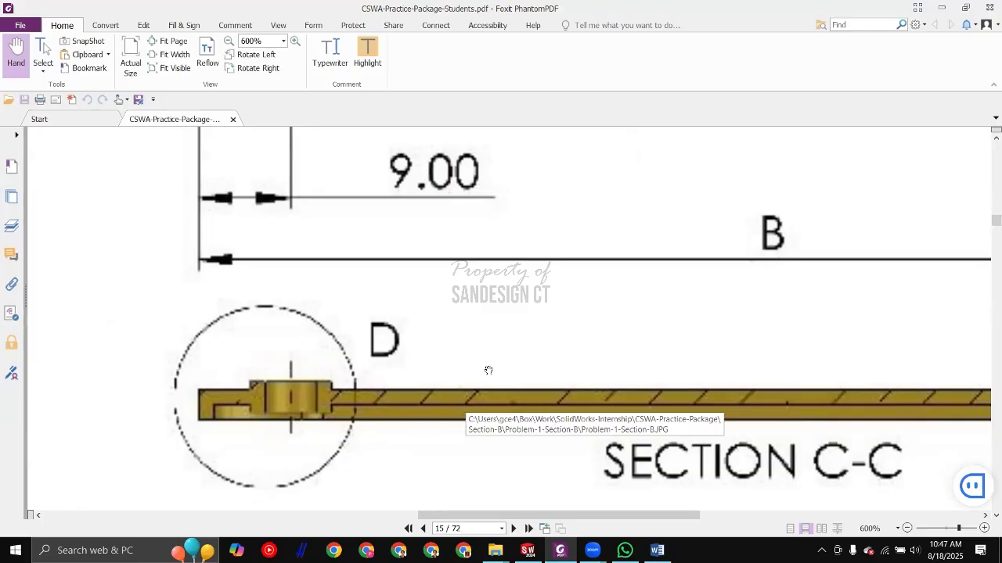
{"action": "scroll", "coordinate": [488, 370], "scroll_direction": "down", "scroll_amount": 4, "text": "ctrl"}
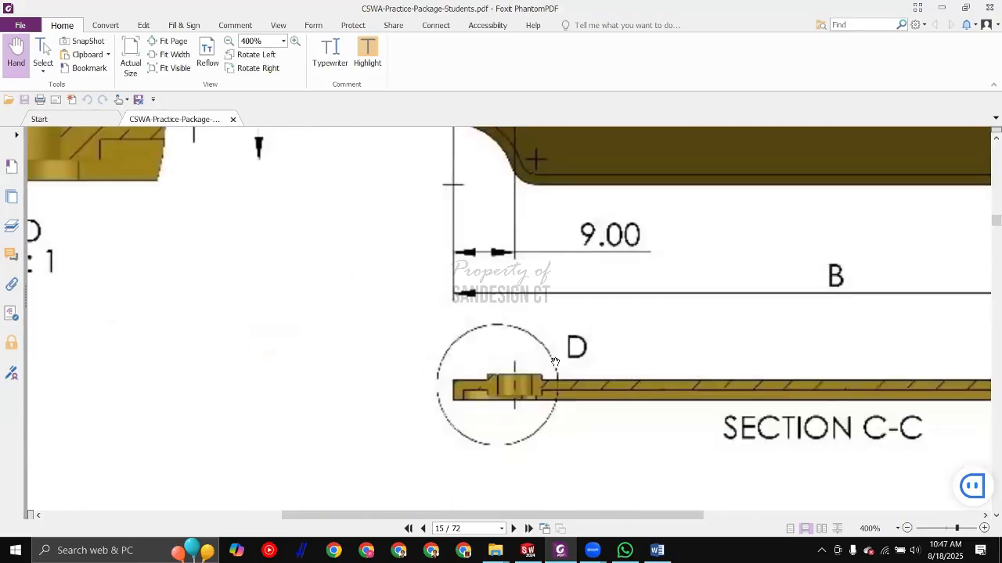
{"action": "scroll", "coordinate": [518, 394], "scroll_direction": "down", "scroll_amount": 3, "text": "ctrl"}
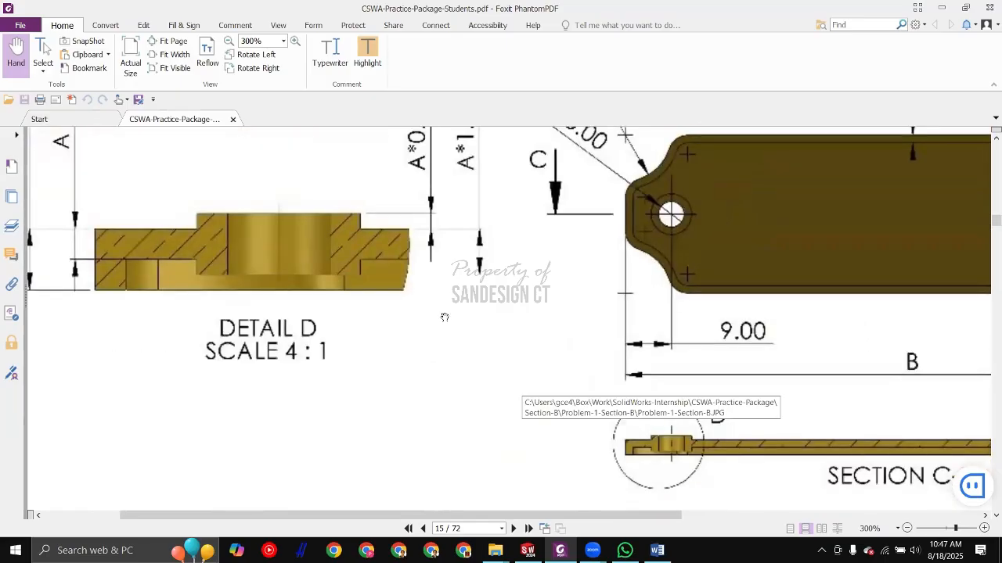
Step: Examine Detail D's thickness, recess and boss height dimensions expressed in terms of variable A
{"action": "left_click_drag", "start_coordinate": [331, 291], "coordinate": [364, 337]}
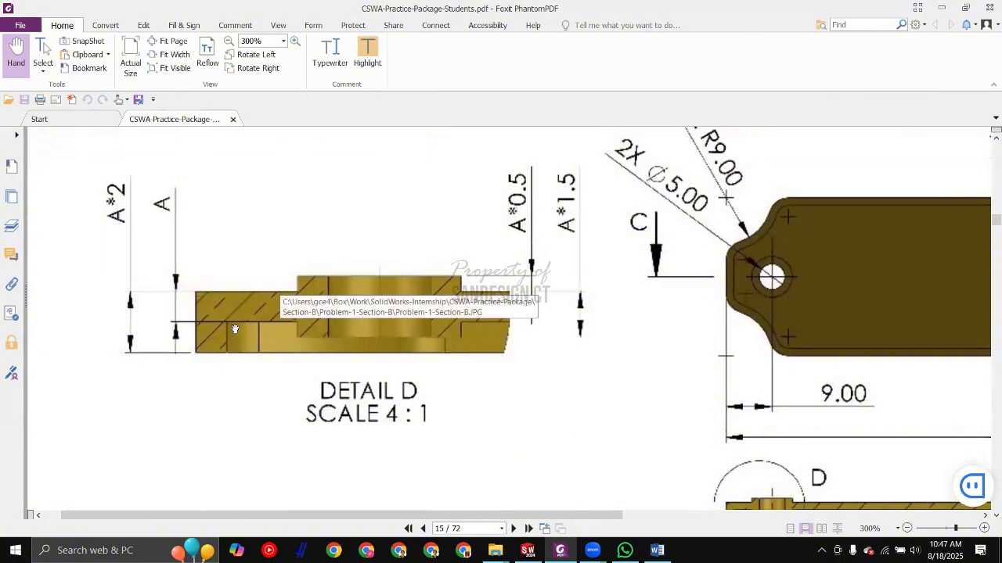
{"action": "left_click_drag", "start_coordinate": [614, 406], "coordinate": [591, 405]}
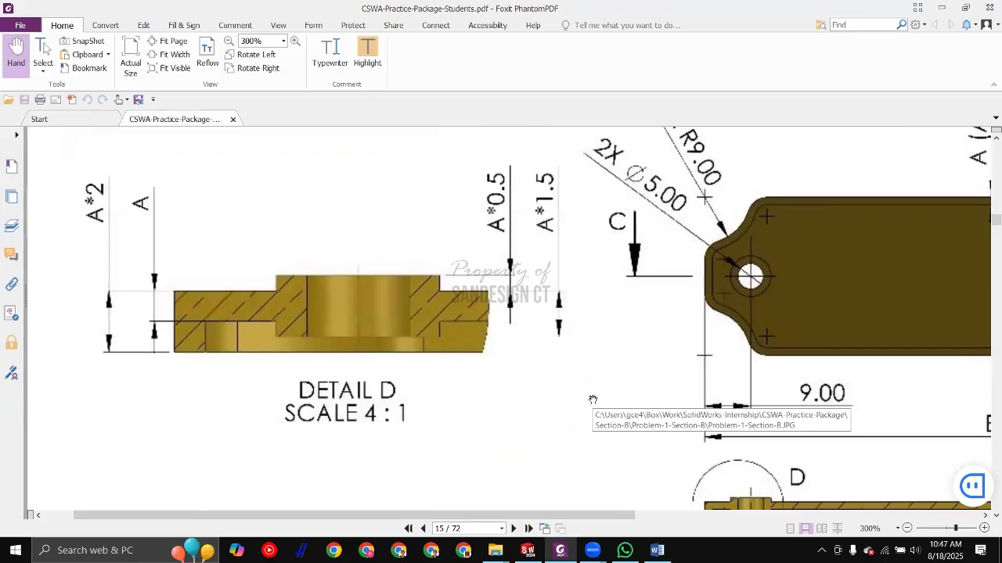
{"action": "left_click_drag", "start_coordinate": [568, 345], "coordinate": [516, 372]}
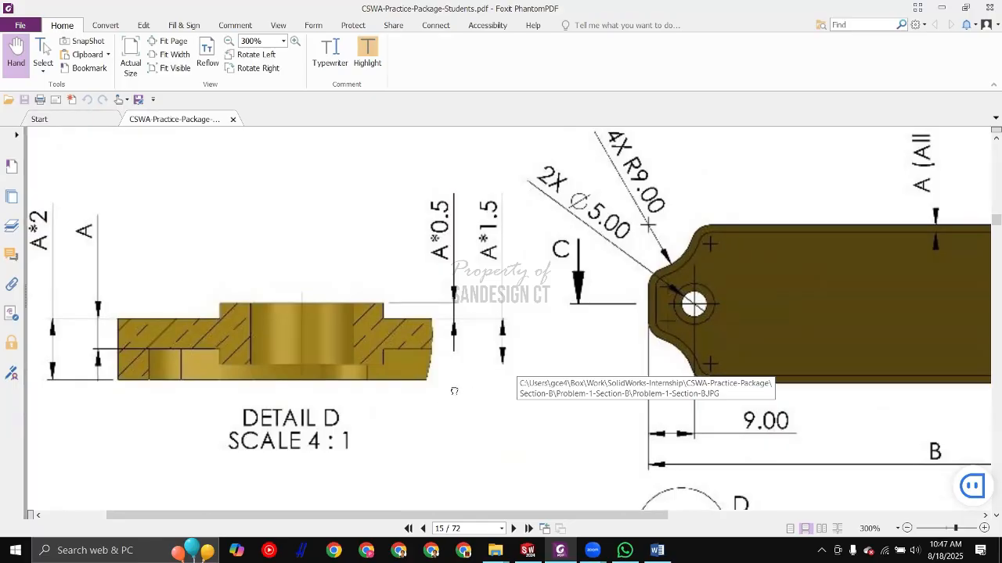
{"action": "left_click_drag", "start_coordinate": [454, 391], "coordinate": [498, 395]}
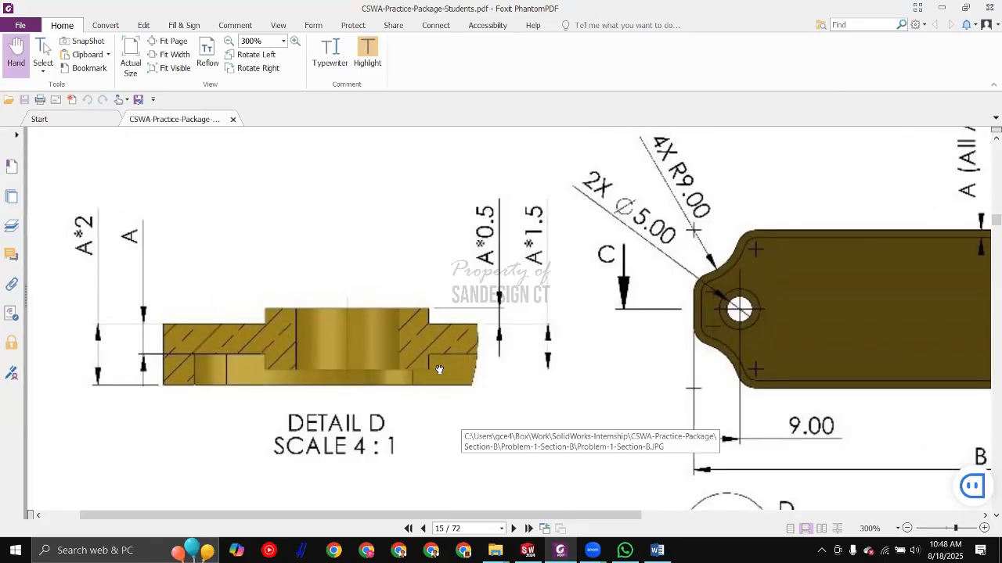
{"action": "left_click_drag", "start_coordinate": [578, 330], "coordinate": [540, 331]}
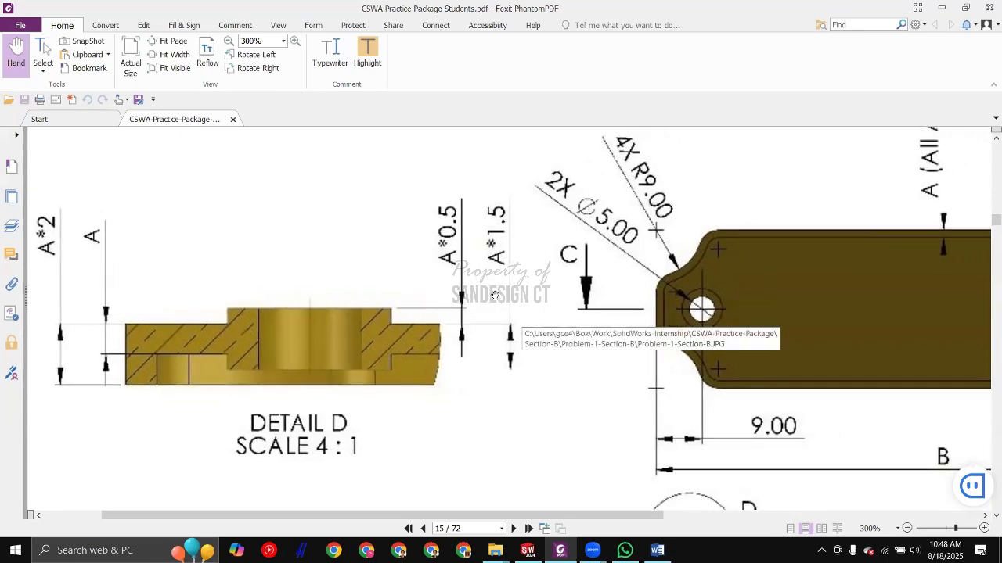
Step: Switch to SOLIDWORKS and set up a blind extruded cut of the inner offset profile, linking its depth to global variable A
{"action": "key", "text": "alt+Tab"}
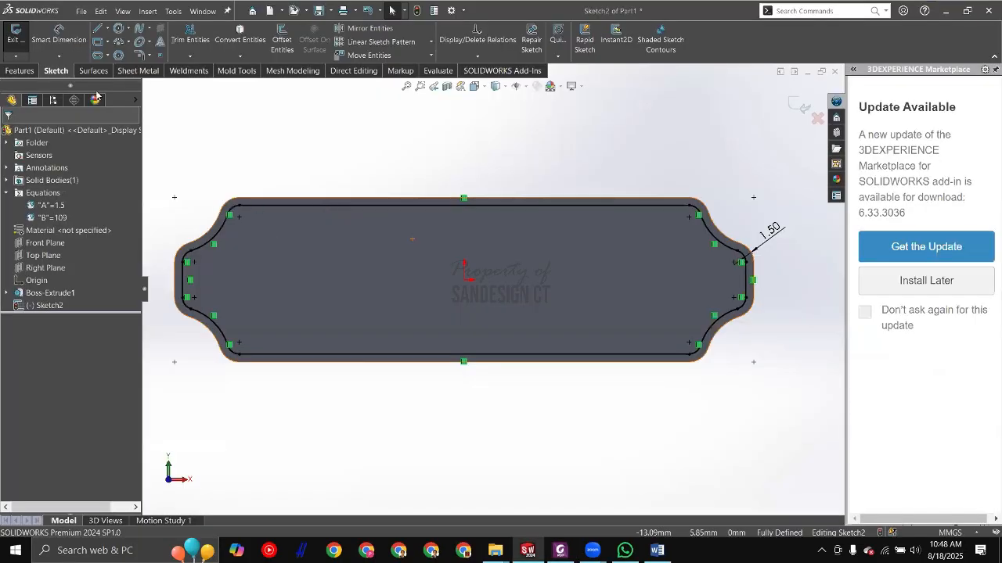
{"action": "scroll", "coordinate": [350, 222], "scroll_direction": "up", "scroll_amount": 1}
{"action": "middle_click_drag", "start_coordinate": [349, 223], "coordinate": [344, 191]}
{"action": "left_click", "coordinate": [59, 41]}
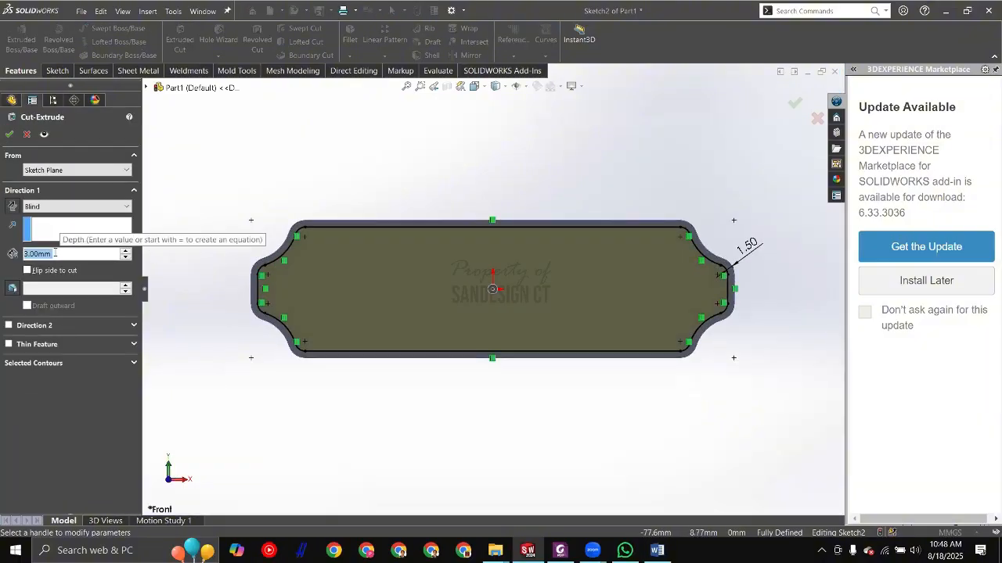
{"action": "type", "text": "="}
{"action": "mouse_move", "coordinate": [117, 283]}
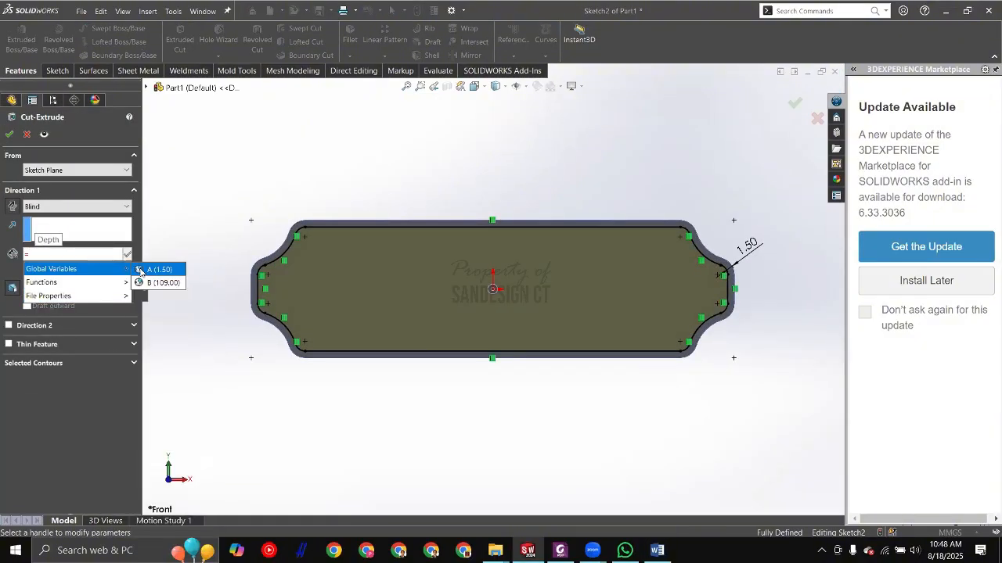
{"action": "left_click", "coordinate": [141, 270]}
{"action": "key", "text": "Return"}
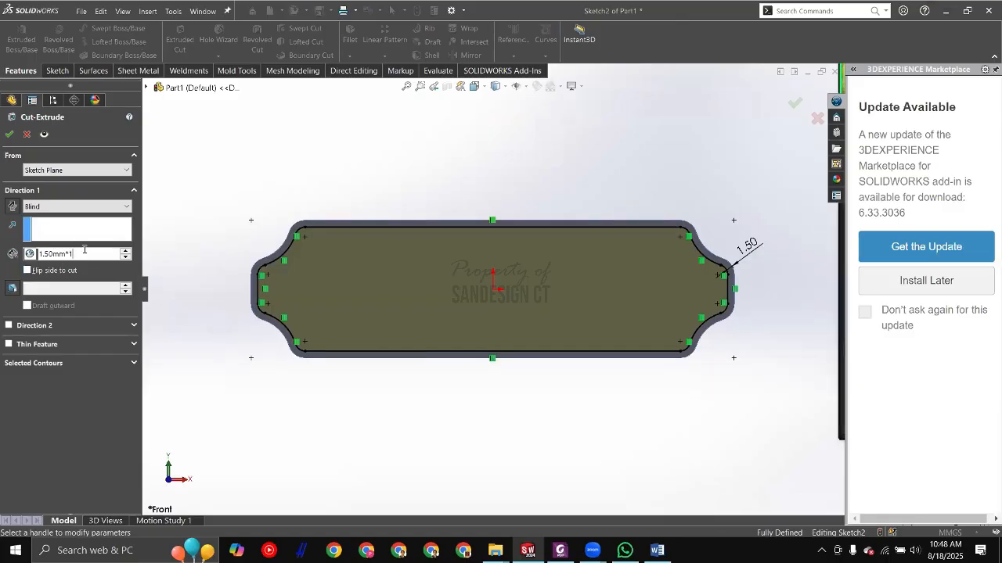
Step: Multiply the cut depth by 1.5 and complete the recess cut
{"action": "type", "text": "*1.5"}
{"action": "key", "text": "Return"}
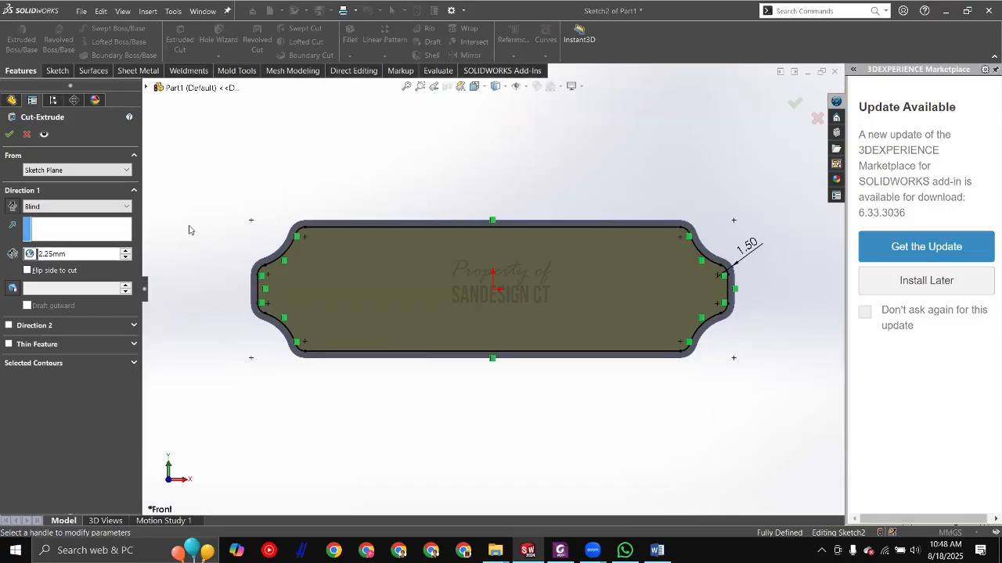
{"action": "middle_click_drag", "start_coordinate": [331, 376], "coordinate": [192, 223]}
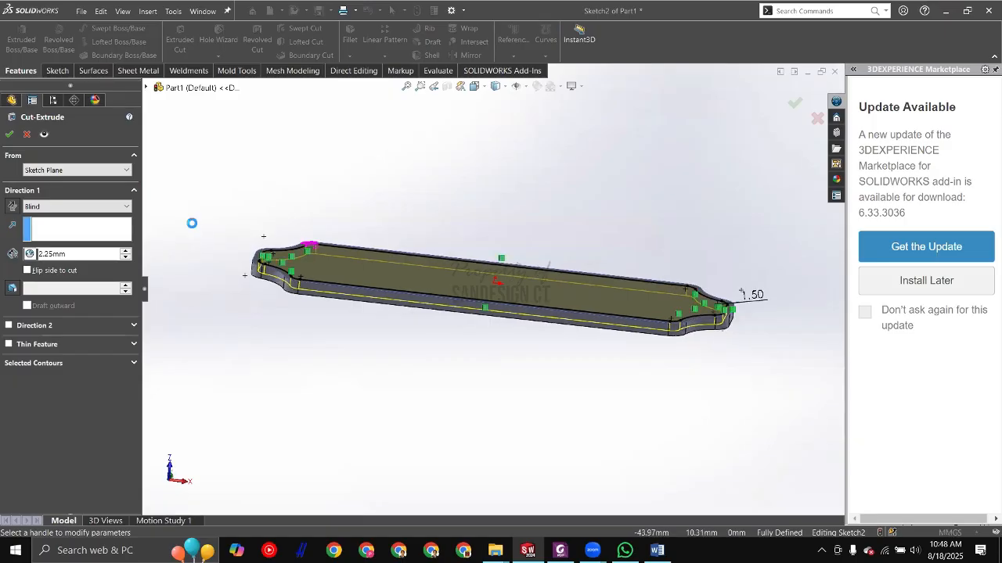
{"action": "scroll", "coordinate": [192, 223], "scroll_direction": "down", "scroll_amount": 3}
{"action": "key", "text": "Return"}
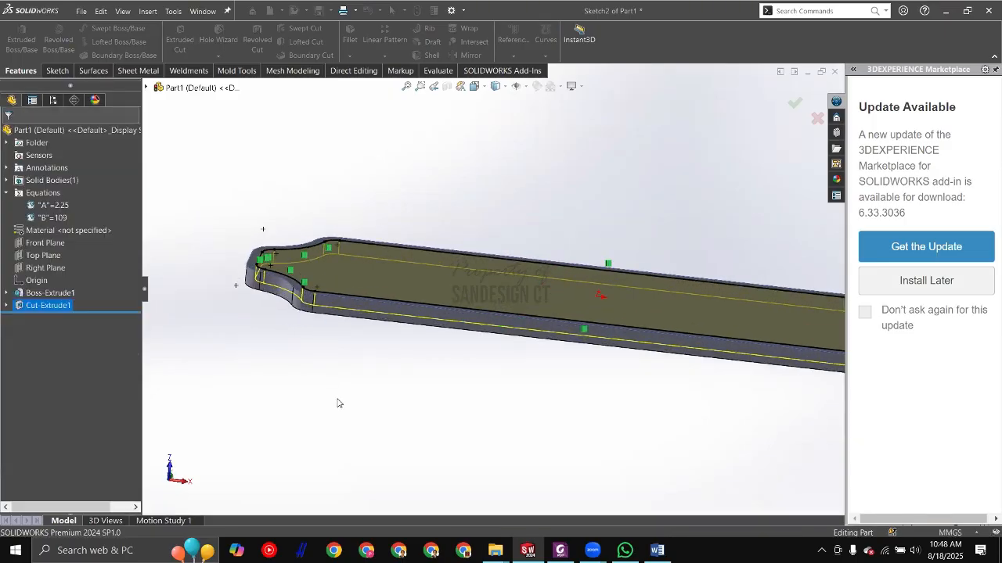
{"action": "key", "text": "ctrl+1"}
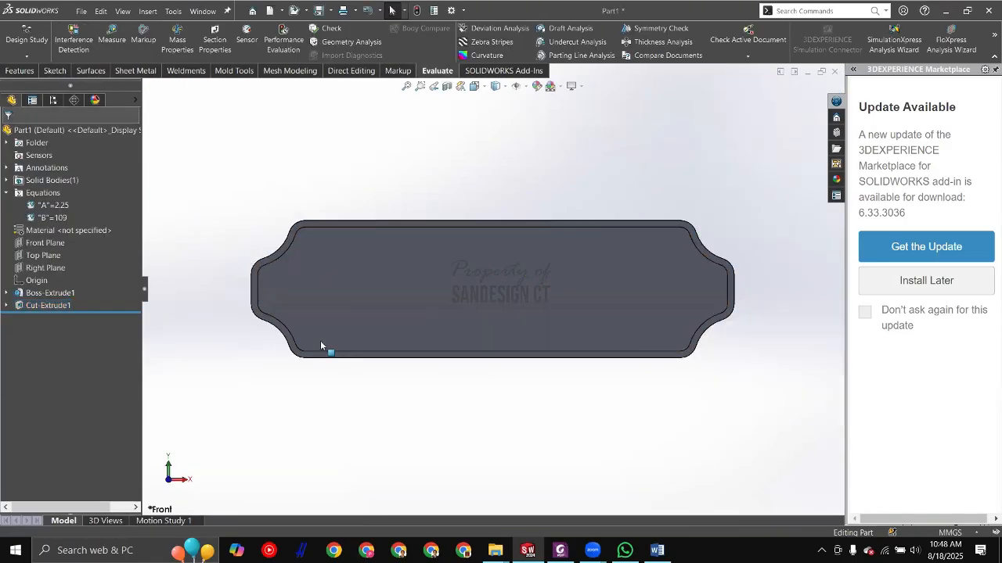
{"action": "key", "text": "ctrl+5"}
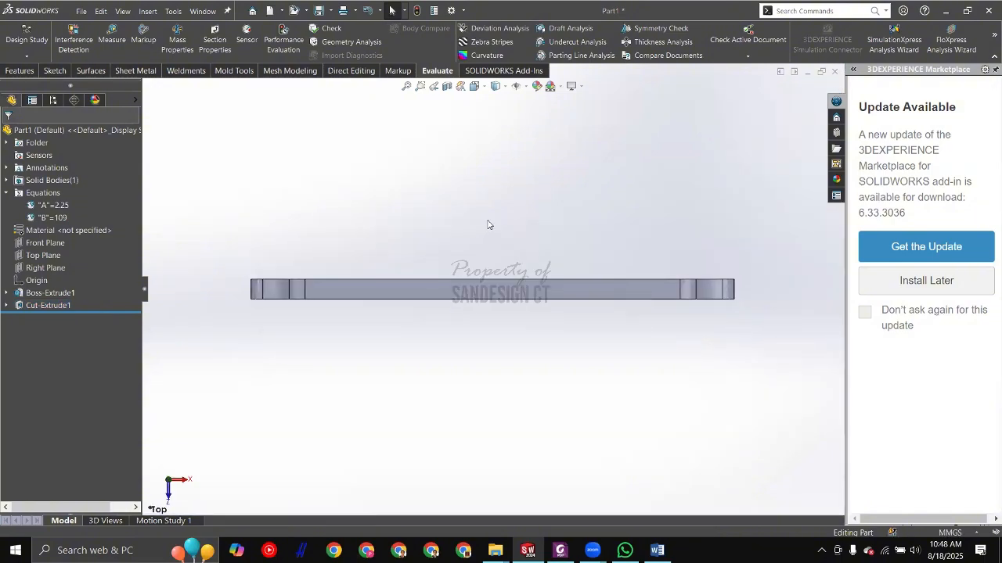
{"action": "left_click", "coordinate": [447, 86]}
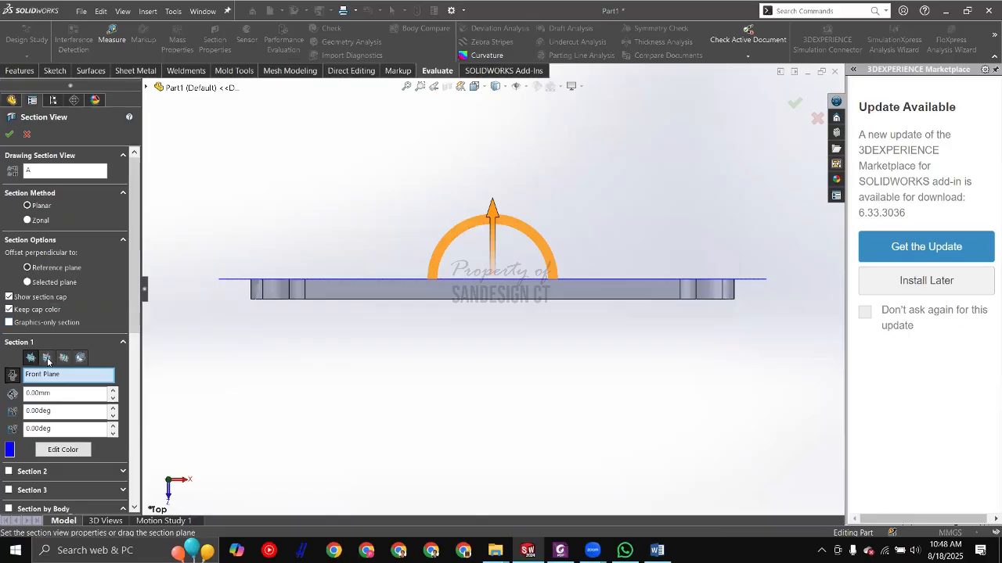
{"action": "left_click", "coordinate": [47, 359]}
{"action": "right_click_drag", "start_coordinate": [429, 397], "coordinate": [436, 273]}
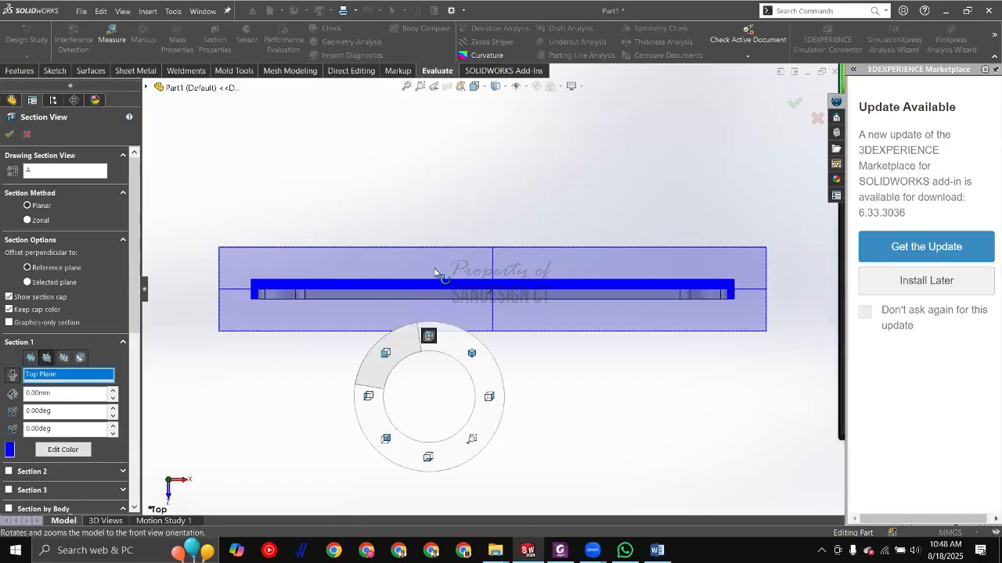
{"action": "middle_click_drag", "start_coordinate": [393, 376], "coordinate": [353, 396]}
{"action": "key", "text": "Escape"}
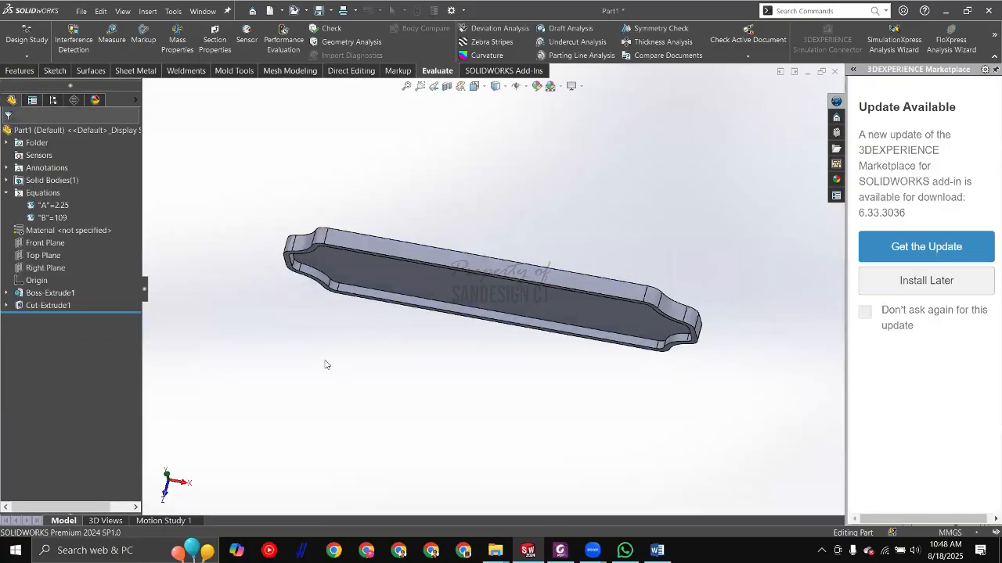
Step: Section the plate along the Top Plane in the bottom view to inspect the recess depth and remaining thickness
{"action": "right_click_drag", "start_coordinate": [327, 364], "coordinate": [335, 297]}
{"action": "middle_click_drag", "start_coordinate": [365, 400], "coordinate": [367, 431]}
{"action": "right_click_drag", "start_coordinate": [368, 391], "coordinate": [474, 180]}
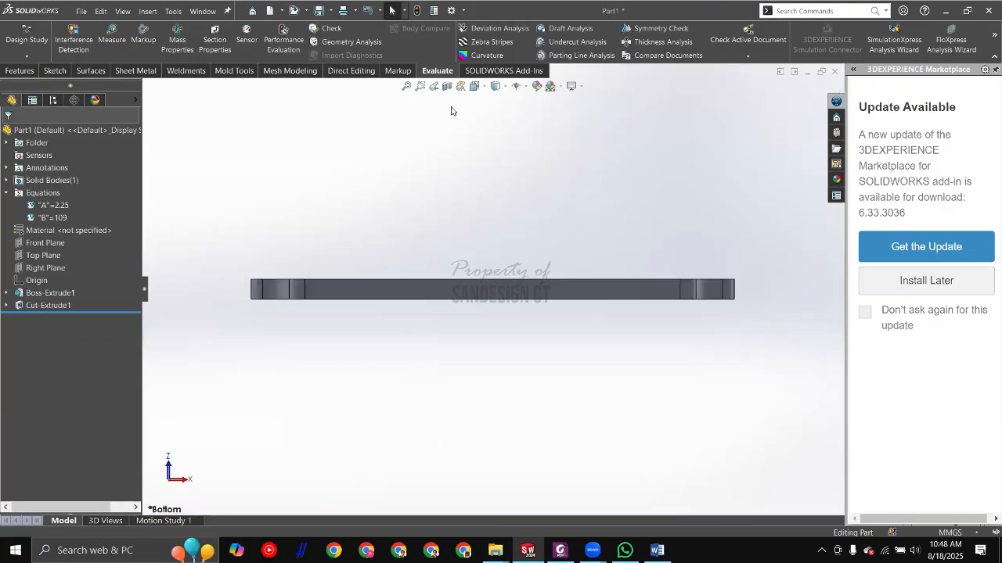
{"action": "left_click", "coordinate": [447, 86]}
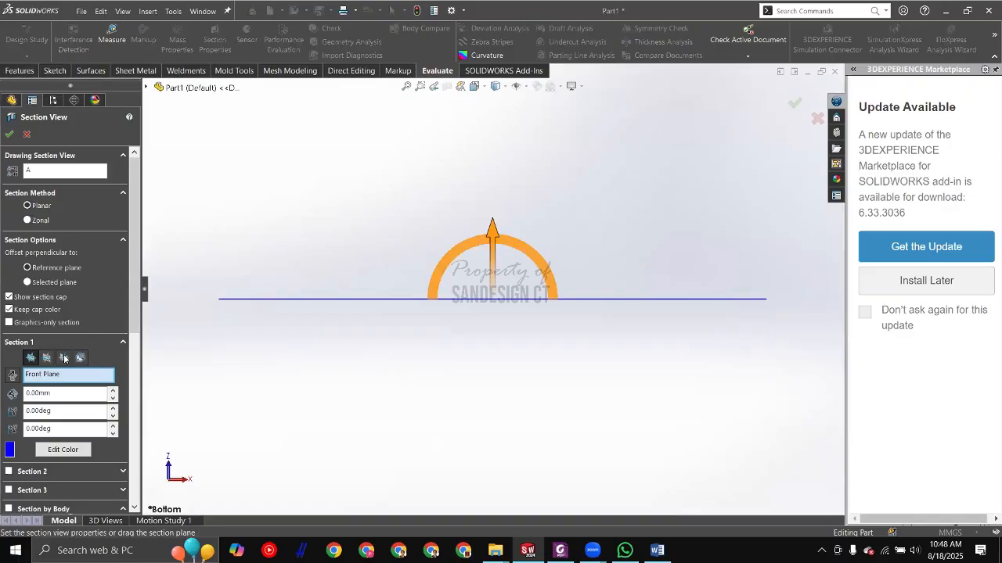
{"action": "left_click", "coordinate": [47, 357]}
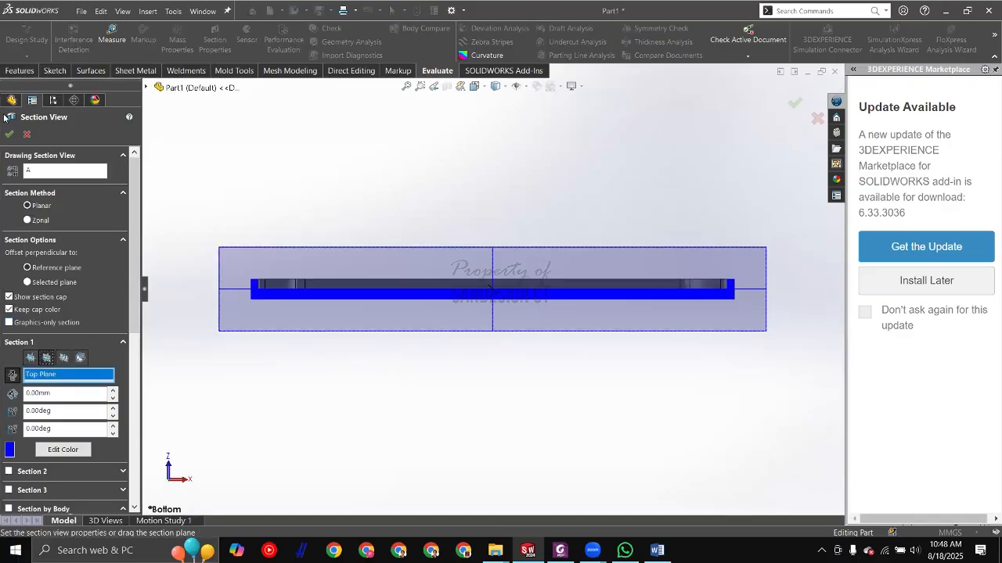
{"action": "left_click", "coordinate": [9, 134]}
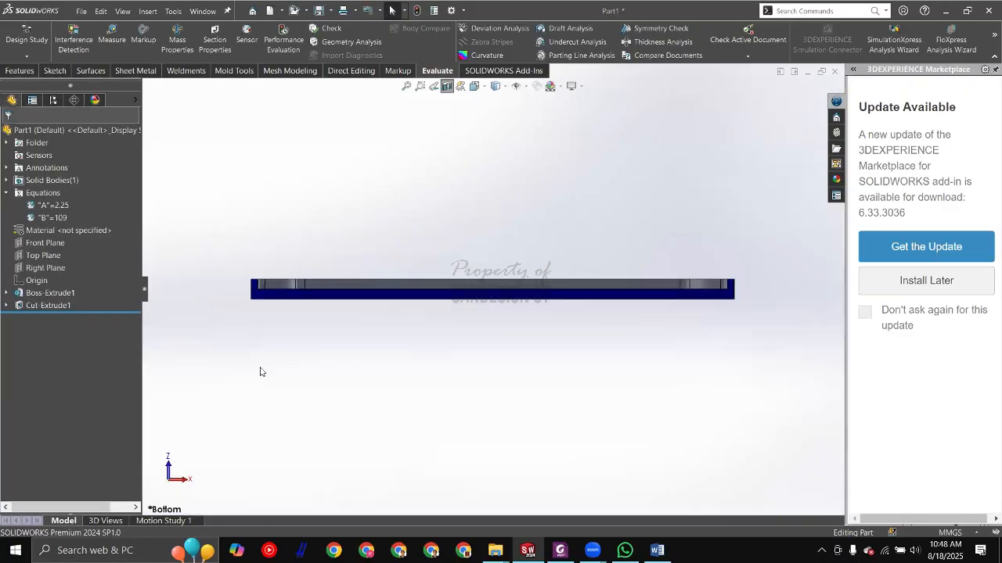
{"action": "scroll", "coordinate": [262, 372], "scroll_direction": "down", "scroll_amount": 4}
Step: Switch to the practice PDF and examine Detail D, the front view and the isometric view for the recess and boss depths
{"action": "key", "text": "alt+Tab"}
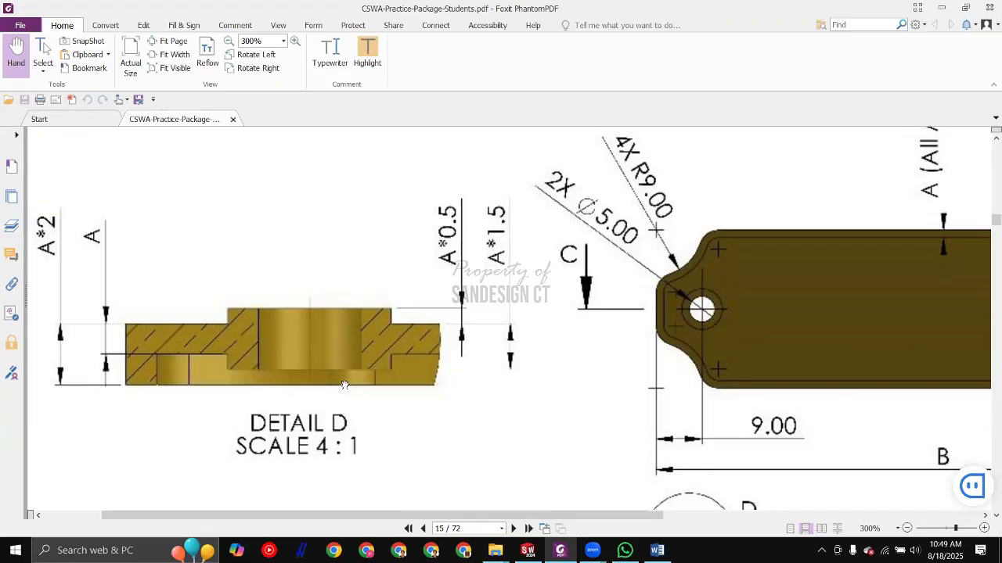
{"action": "scroll", "coordinate": [417, 310], "scroll_direction": "right", "scroll_amount": 3}
{"action": "scroll", "coordinate": [416, 311], "scroll_direction": "right", "scroll_amount": 8}
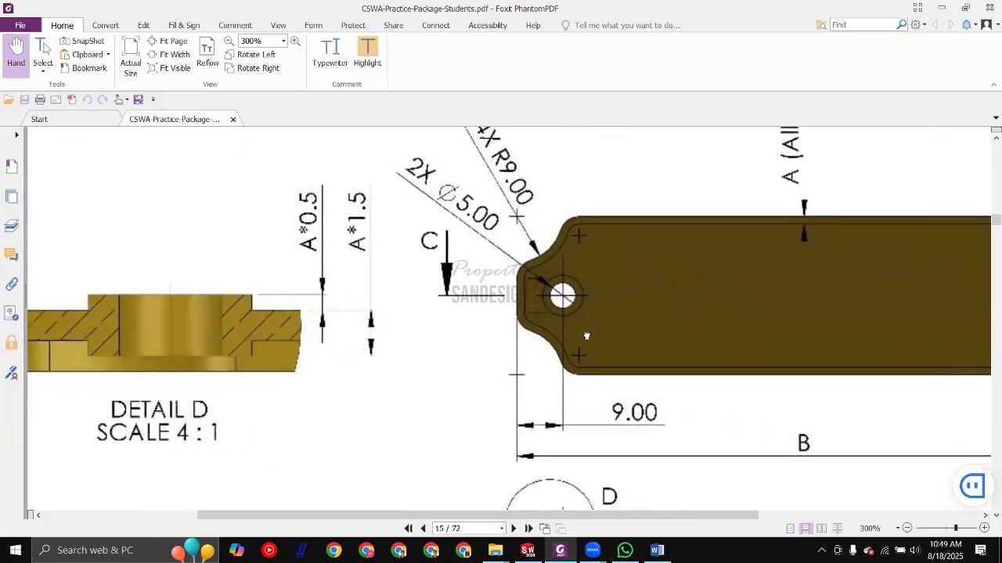
{"action": "left_click_drag", "start_coordinate": [279, 353], "coordinate": [448, 370]}
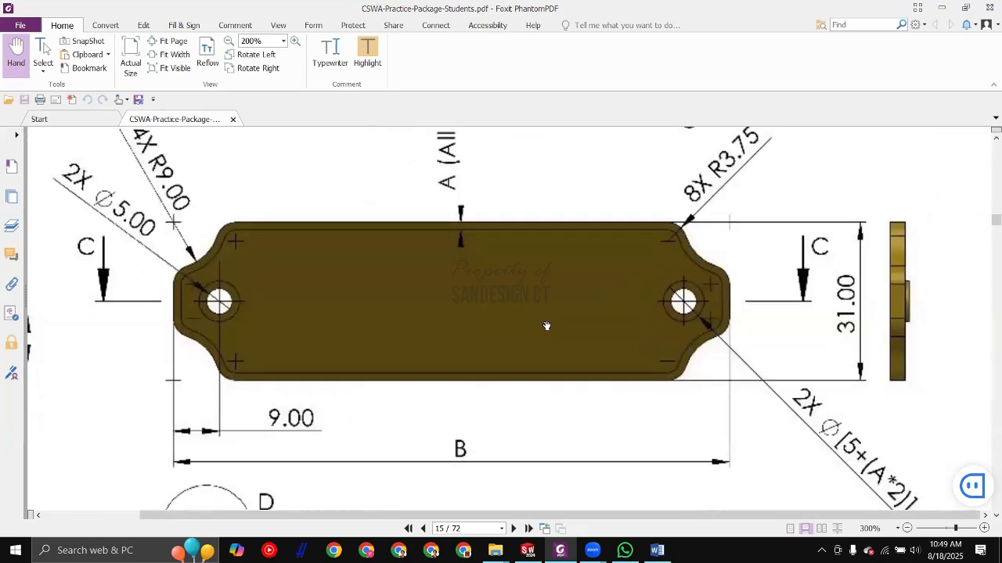
{"action": "scroll", "coordinate": [546, 326], "scroll_direction": "down", "scroll_amount": 2, "text": "ctrl"}
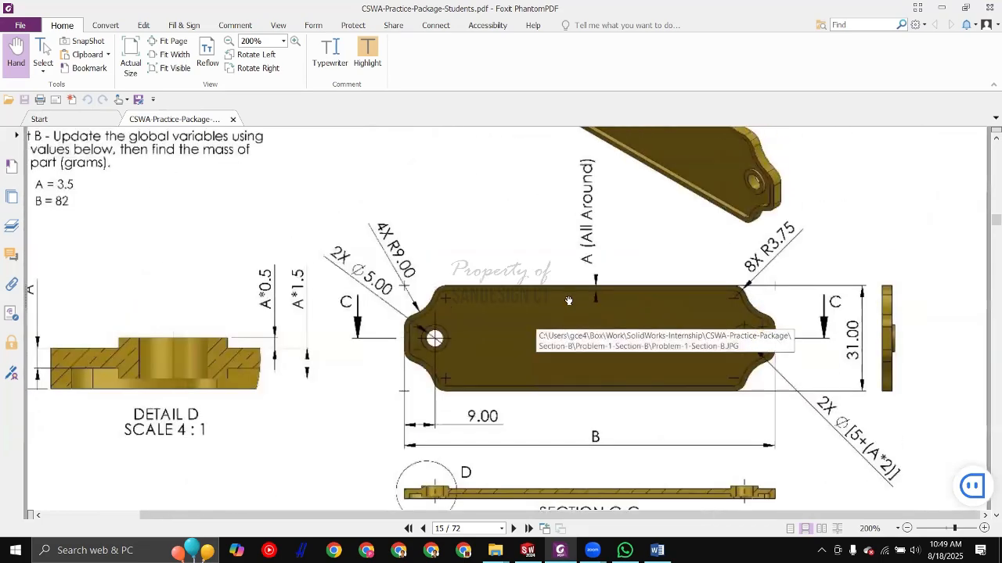
{"action": "scroll", "coordinate": [564, 305], "scroll_direction": "up", "scroll_amount": 3}
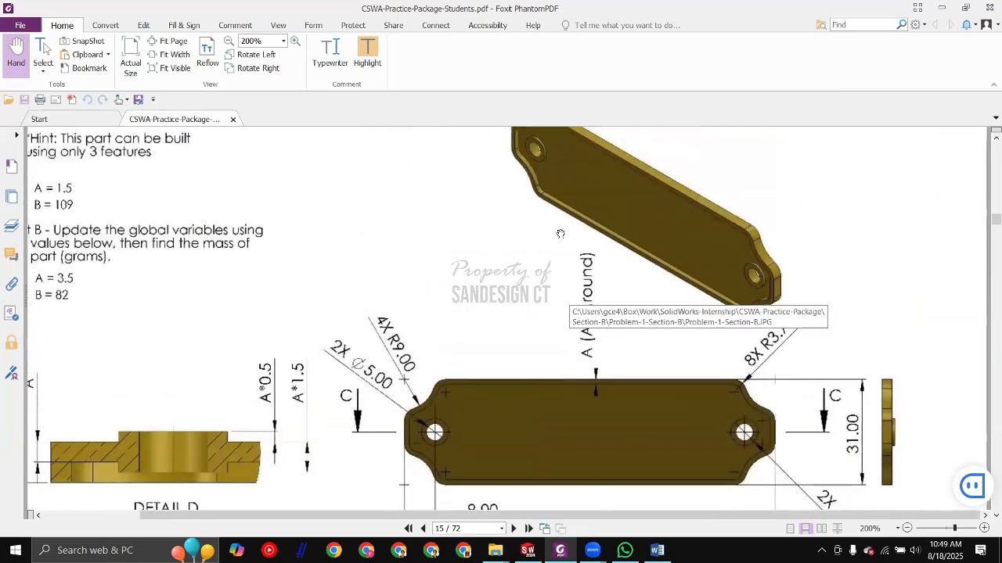
{"action": "scroll", "coordinate": [560, 234], "scroll_direction": "up", "scroll_amount": 2}
{"action": "scroll", "coordinate": [549, 242], "scroll_direction": "down", "scroll_amount": 5}
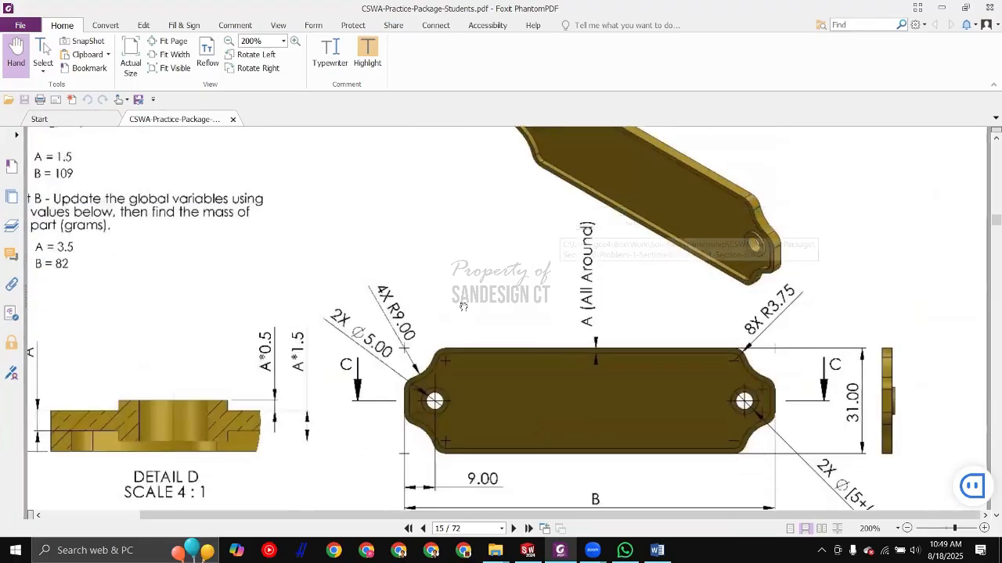
{"action": "scroll", "coordinate": [421, 348], "scroll_direction": "left", "scroll_amount": 3}
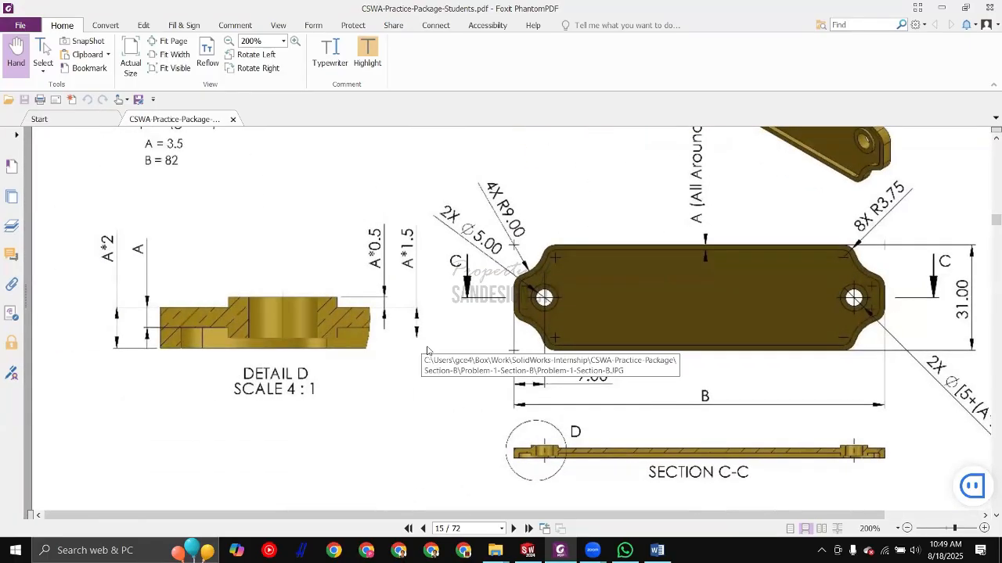
Step: Switch to SOLIDWORKS, turn off the section view, and compare the plate's recessed side with Detail D in the PDF
{"action": "key", "text": "alt+Tab"}
{"action": "left_click", "coordinate": [221, 229]}
{"action": "key", "text": "ctrl+7"}
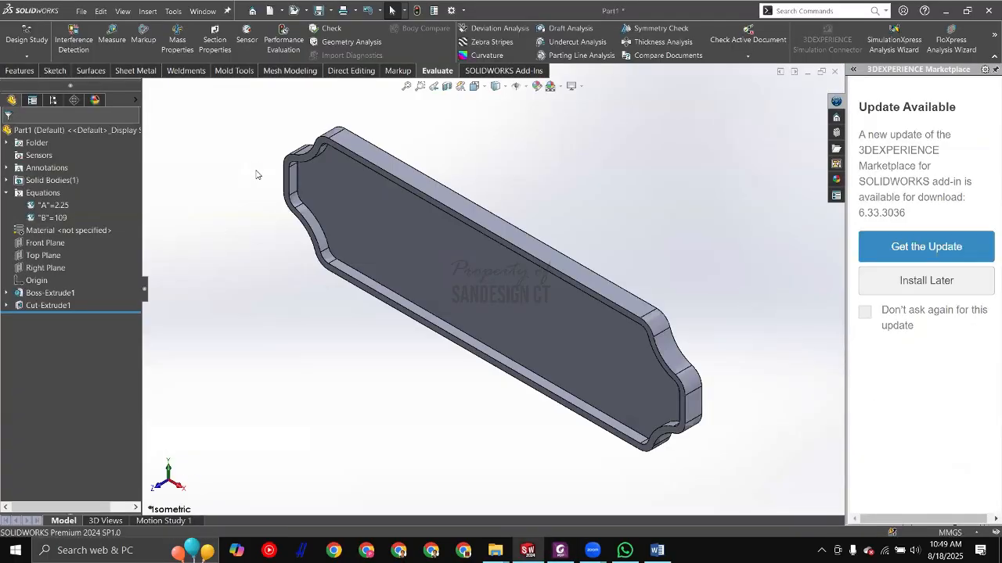
{"action": "middle_click_drag", "start_coordinate": [300, 378], "coordinate": [403, 383]}
{"action": "key", "text": "ctrl+1"}
{"action": "key", "text": "alt+Tab"}
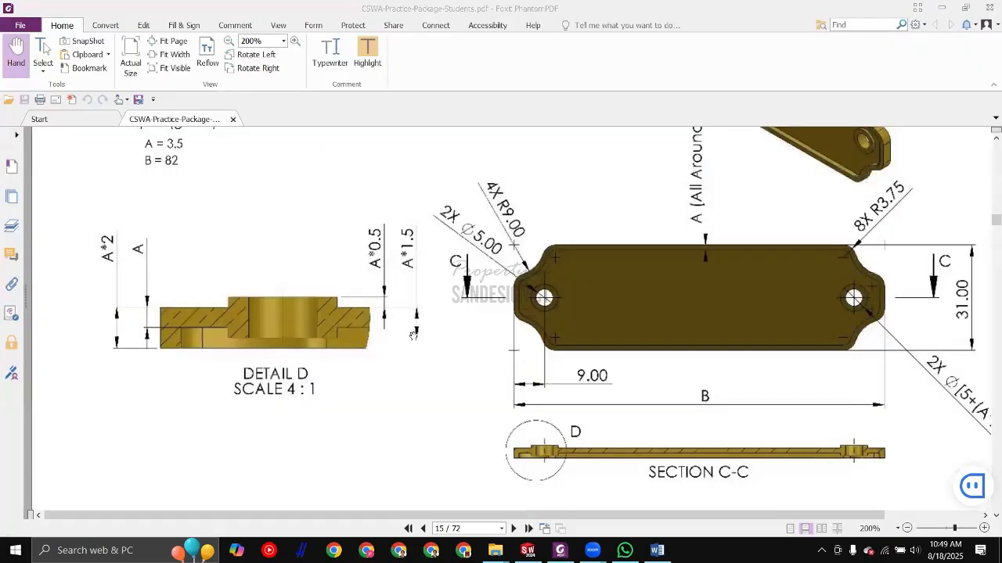
{"action": "left_click_drag", "start_coordinate": [407, 357], "coordinate": [363, 329]}
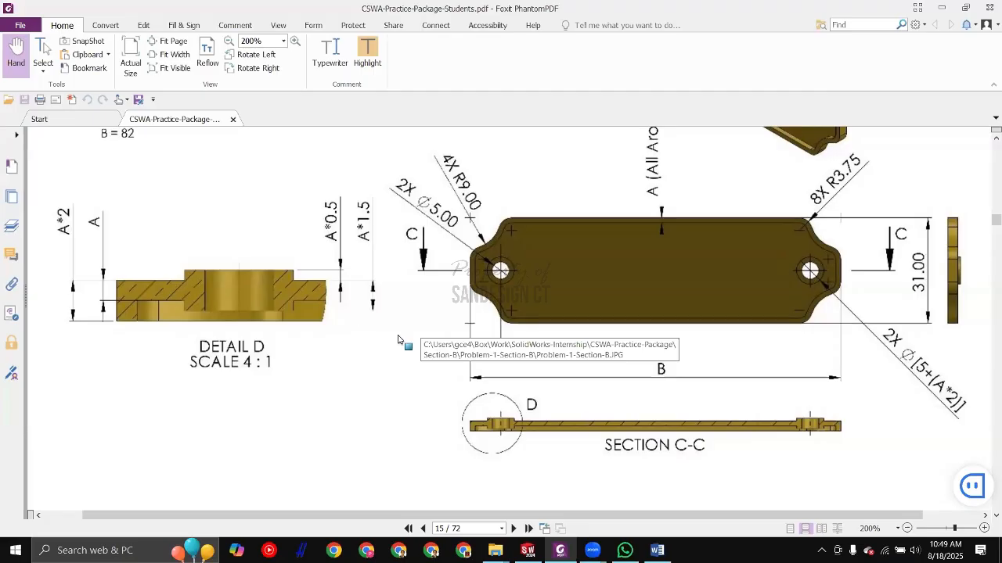
Step: Inspect the rim face and recess at the plate's end in SOLIDWORKS and compare them with Detail D in the PDF
{"action": "key", "text": "alt+Tab"}
{"action": "middle_click_drag", "start_coordinate": [307, 259], "coordinate": [286, 285]}
{"action": "left_click", "coordinate": [279, 271]}
{"action": "middle_click_drag", "start_coordinate": [289, 356], "coordinate": [342, 405]}
{"action": "scroll", "coordinate": [391, 419], "scroll_direction": "down", "scroll_amount": 4}
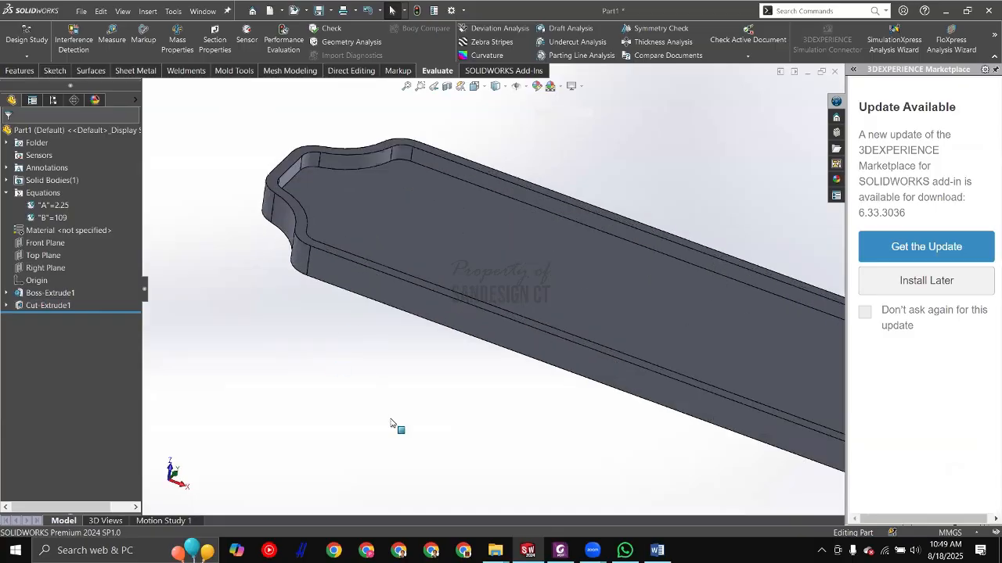
{"action": "scroll", "coordinate": [400, 429], "scroll_direction": "down", "scroll_amount": 4}
{"action": "left_click", "coordinate": [277, 270]}
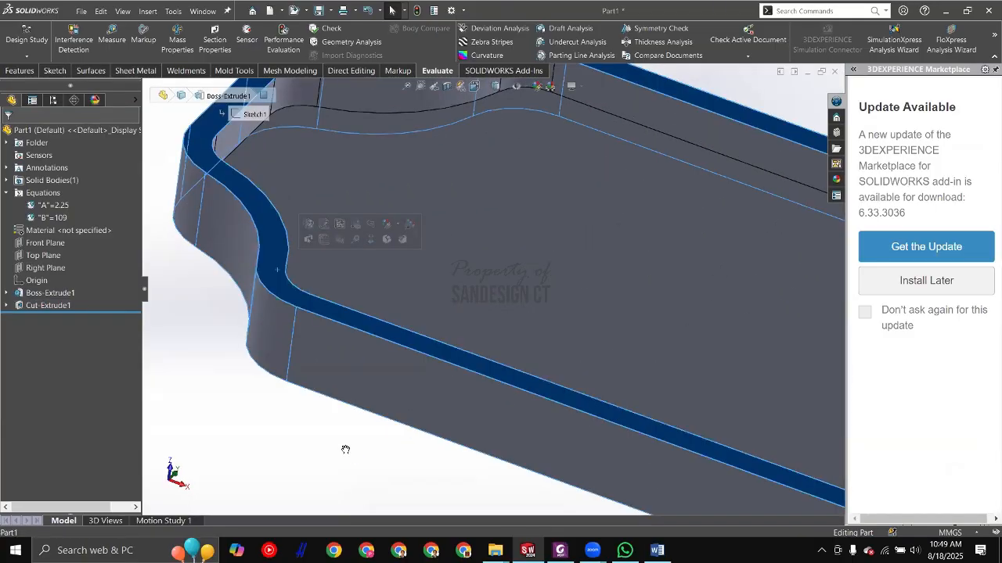
{"action": "middle_click_drag", "start_coordinate": [429, 294], "coordinate": [458, 293]}
{"action": "key", "text": "alt+Tab"}
{"action": "left_click_drag", "start_coordinate": [561, 297], "coordinate": [498, 292]}
{"action": "left_click_drag", "start_coordinate": [203, 290], "coordinate": [277, 290]}
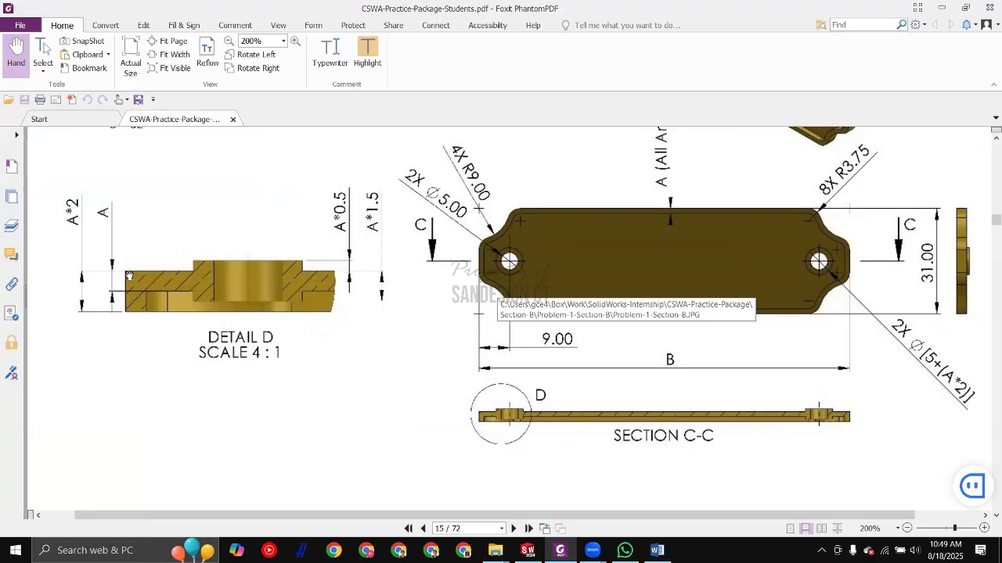
Step: Switch to SOLIDWORKS, check the base plate's extrusion depth against the PDF, and close its feature definition
{"action": "key", "text": "alt+Tab"}
{"action": "left_click", "coordinate": [60, 295]}
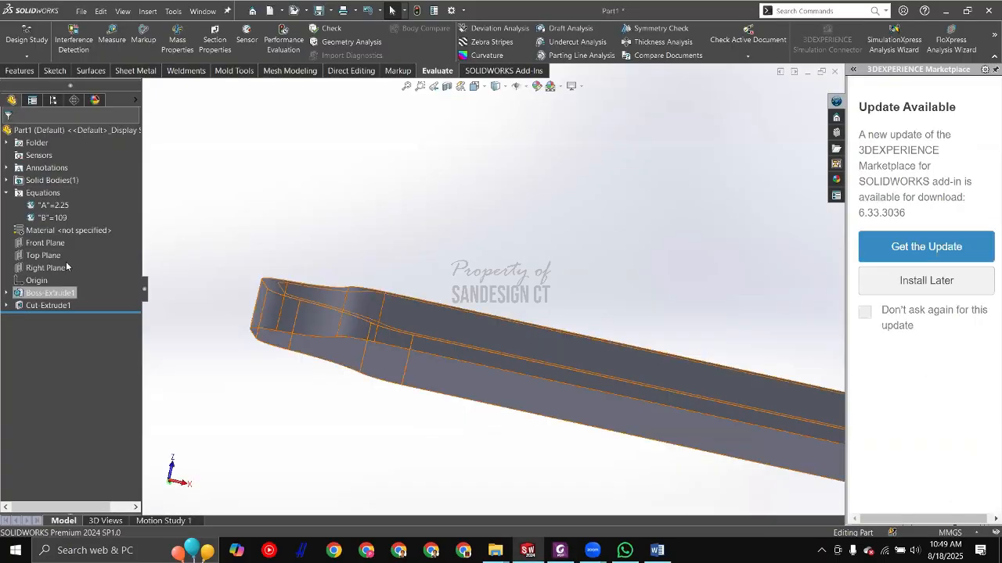
{"action": "left_click", "coordinate": [71, 275]}
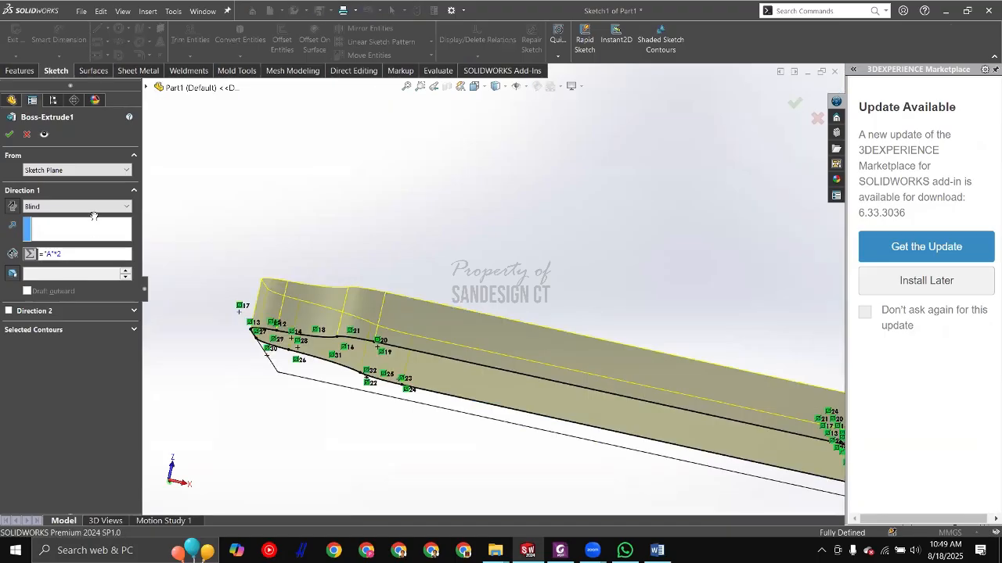
{"action": "key", "text": "alt+Tab"}
{"action": "key", "text": "alt+Tab"}
{"action": "scroll", "coordinate": [320, 190], "scroll_direction": "up", "scroll_amount": 3}
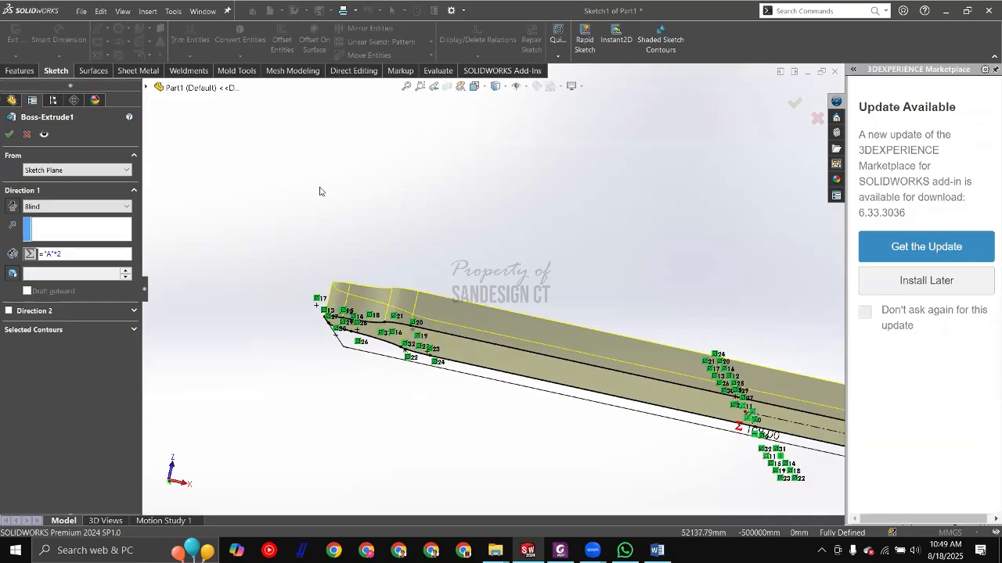
{"action": "mouse_move", "coordinate": [318, 188]}
{"action": "middle_mouse_down"}
{"action": "mouse_move", "coordinate": [392, 303]}
{"action": "mouse_move", "coordinate": [392, 289]}
{"action": "middle_mouse_up"}
{"action": "key", "text": "Return"}
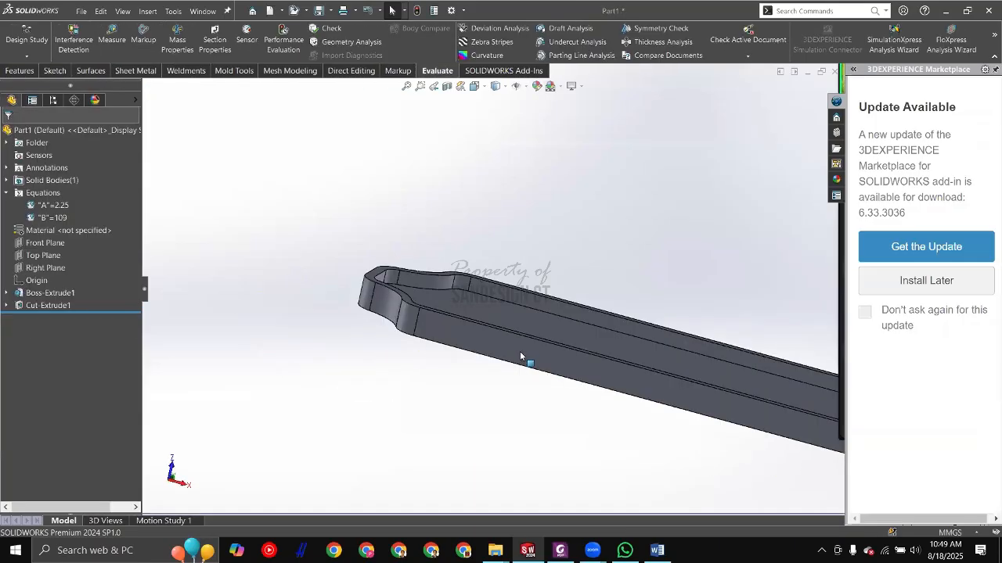
Step: Inspect the length of the vertical edge at the plate's scalloped end and restore the isometric view
{"action": "left_click", "coordinate": [517, 360]}
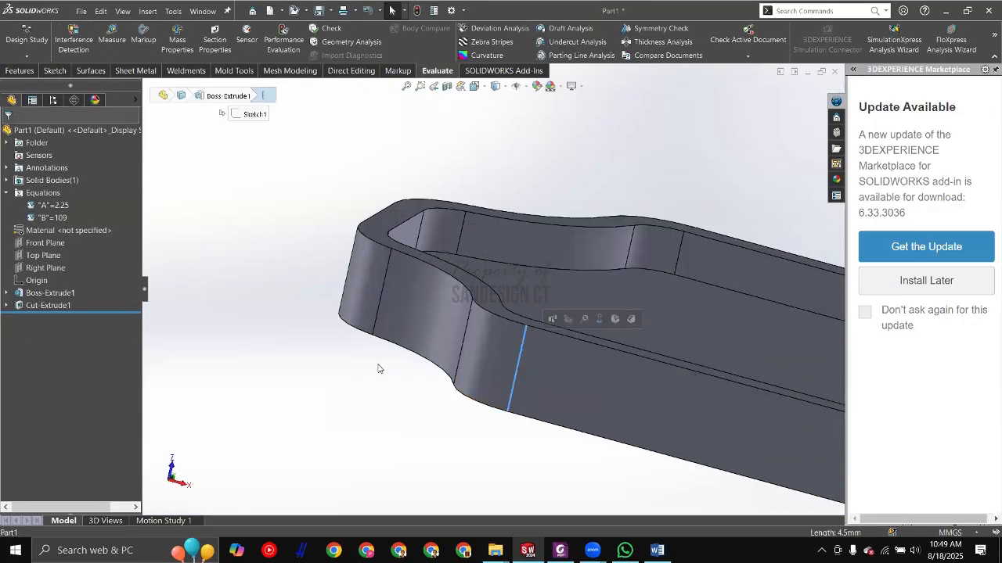
{"action": "scroll", "coordinate": [212, 290], "scroll_direction": "up", "scroll_amount": 4}
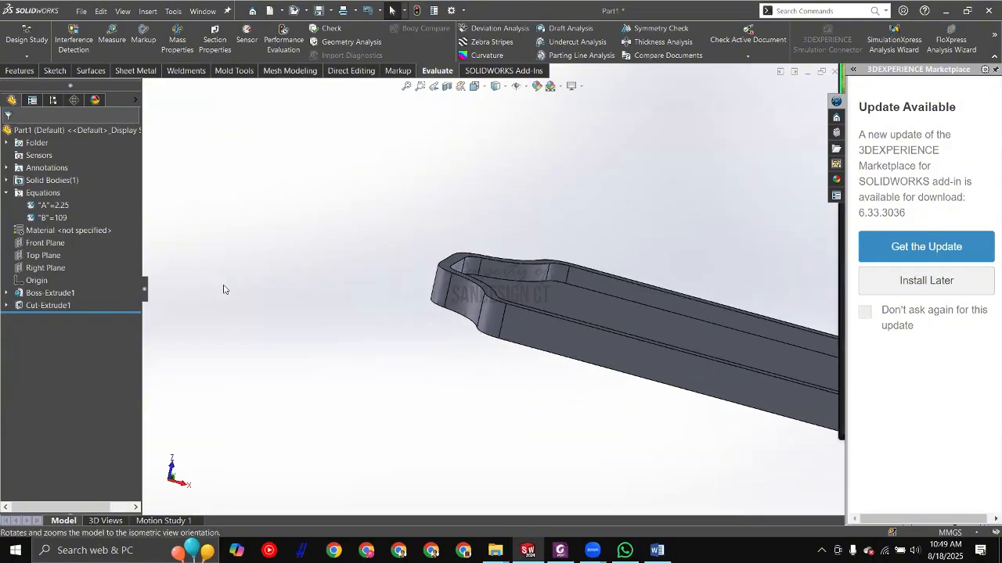
{"action": "key", "text": "ctrl+7"}
{"action": "key", "text": "alt+Tab"}
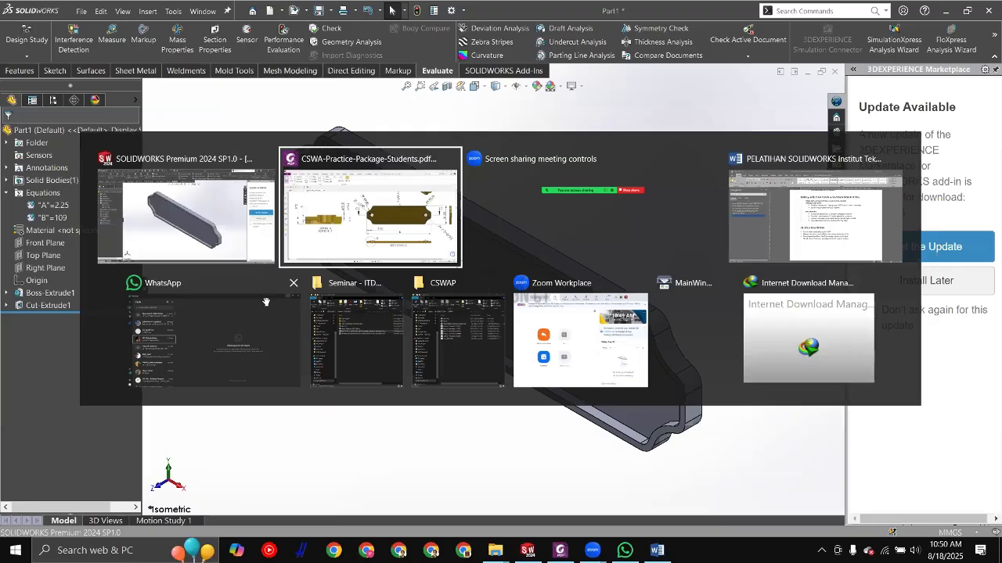
{"action": "key", "text": "alt+Tab"}
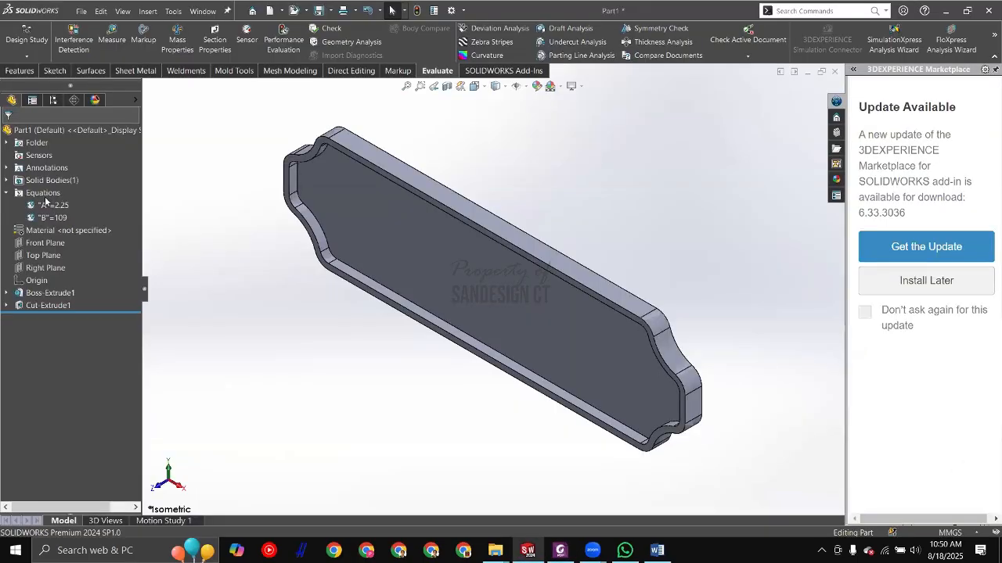
Step: Set global variable "A" to 1.5, as listed for Part A in the practice PDF, and rebuild the plate
{"action": "right_click", "coordinate": [105, 208]}
{"action": "left_click", "coordinate": [108, 214]}
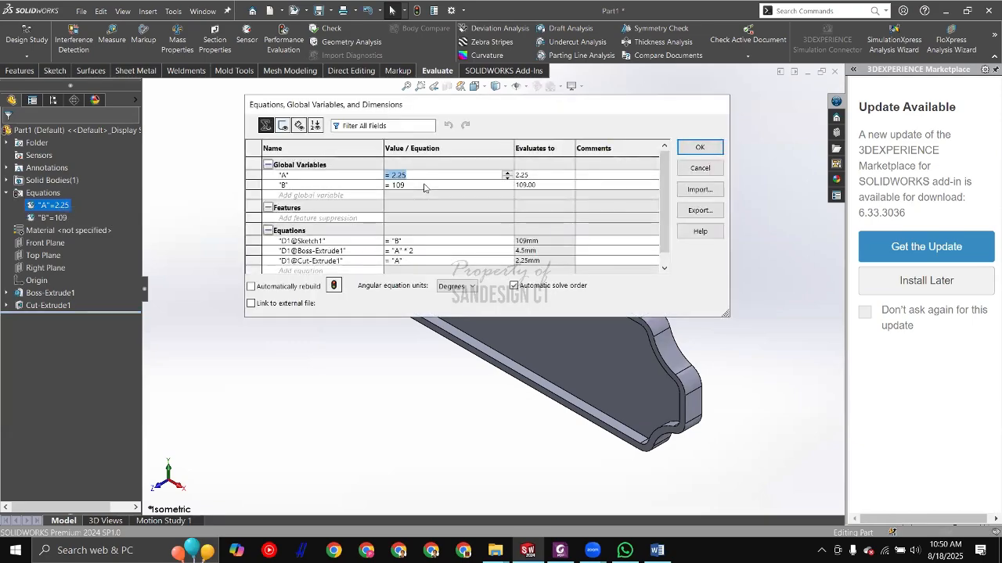
{"action": "key", "text": "alt+Tab"}
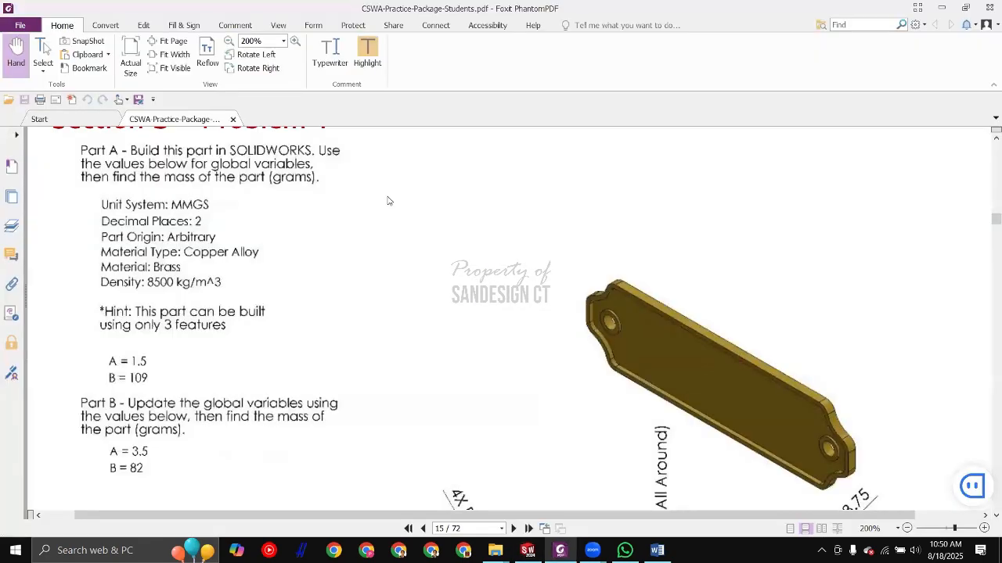
{"action": "scroll", "coordinate": [434, 172], "scroll_direction": "down", "scroll_amount": 1}
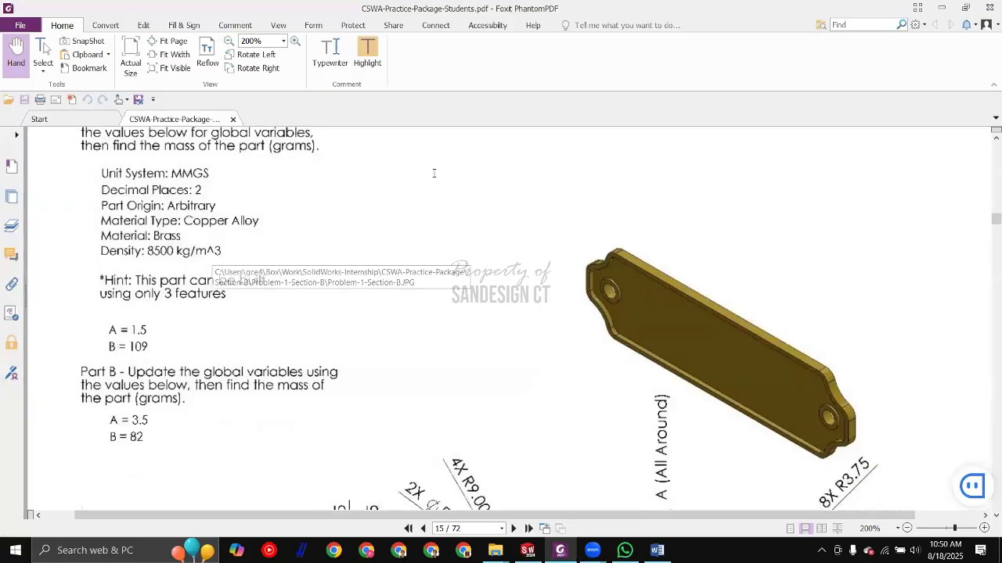
{"action": "key", "text": "alt+Tab"}
{"action": "type", "text": "1.5"}
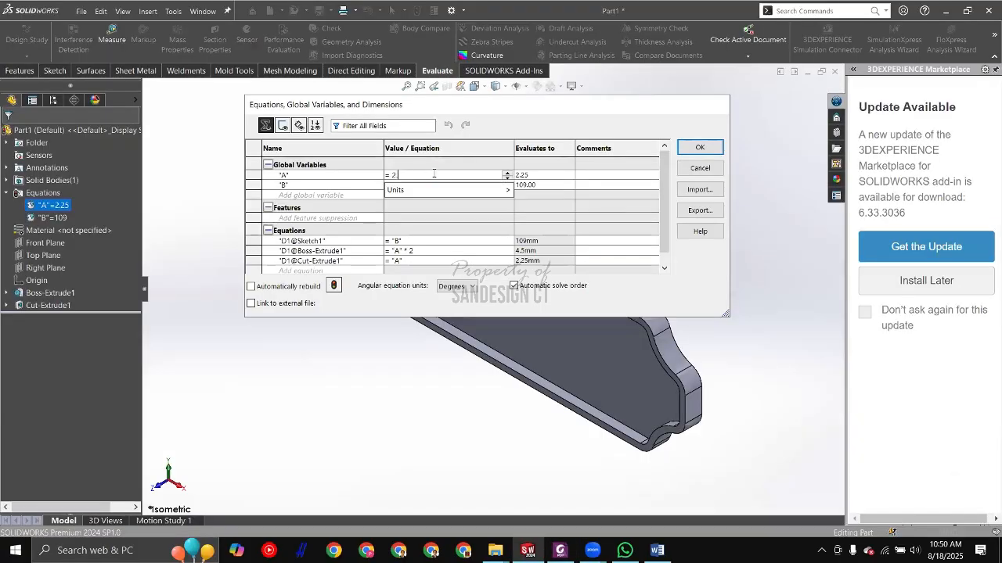
{"action": "key", "text": "Return"}
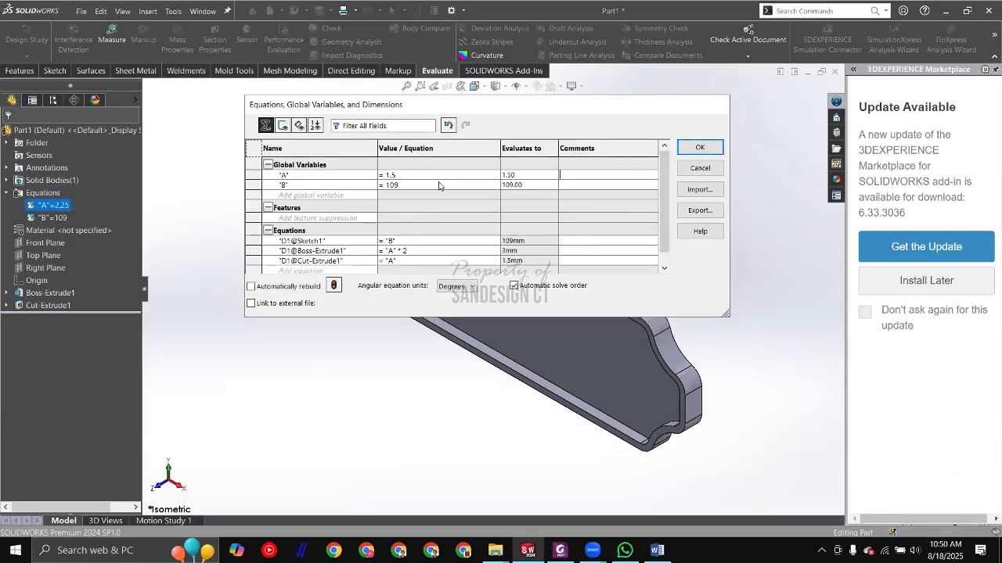
{"action": "left_click", "coordinate": [699, 149]}
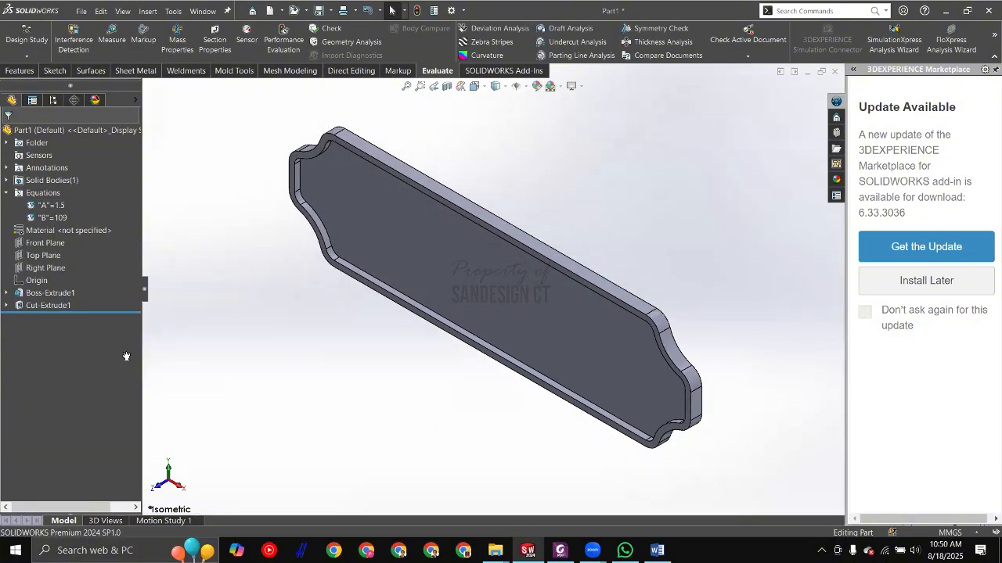
Step: Compare the plate's thickness and flat back face with the Detail D drawing, and restore the isometric view
{"action": "key", "text": "alt+Tab"}
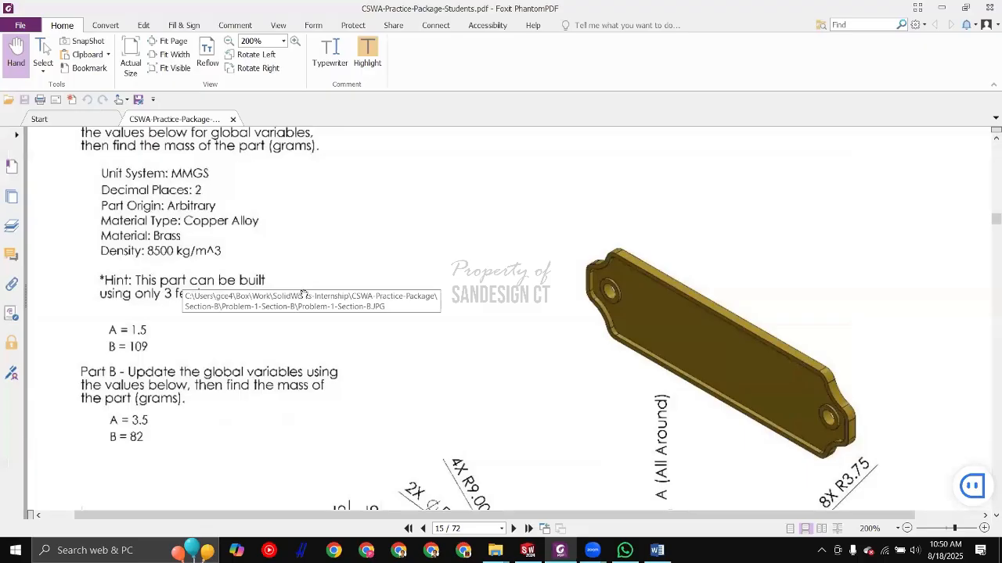
{"action": "scroll", "coordinate": [303, 294], "scroll_direction": "down", "scroll_amount": 5}
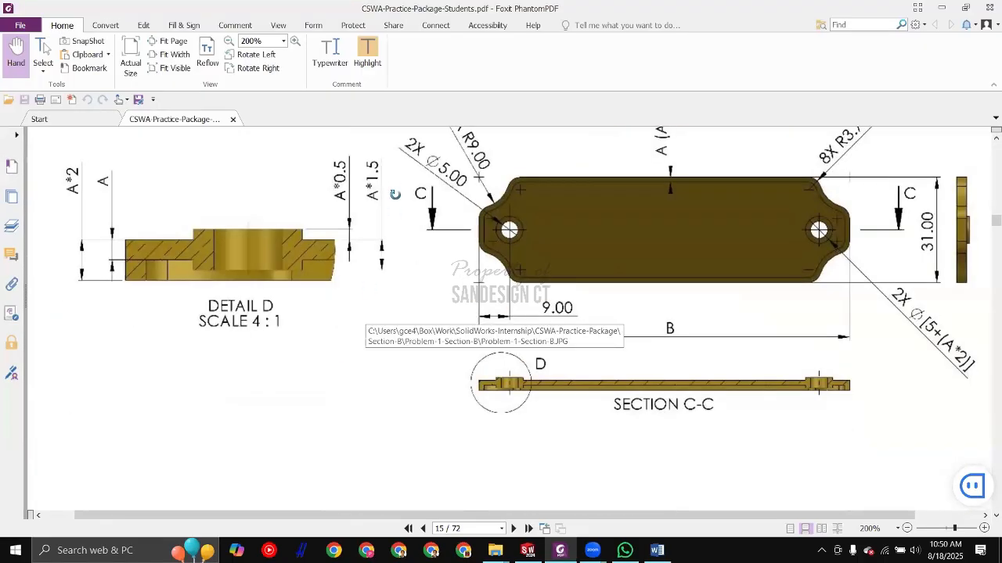
{"action": "key", "text": "alt+Tab"}
{"action": "middle_click_drag", "start_coordinate": [175, 277], "coordinate": [274, 361]}
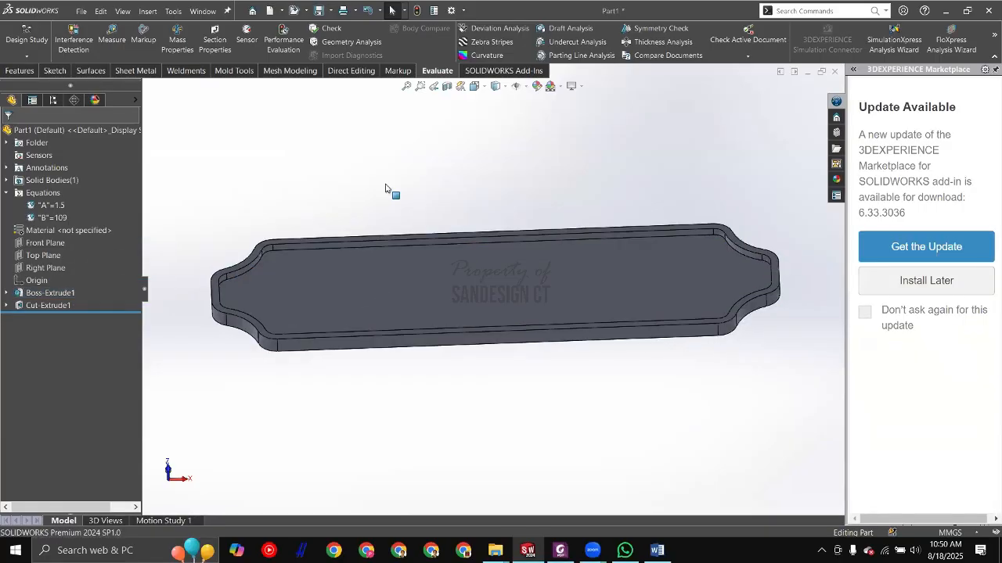
{"action": "scroll", "coordinate": [308, 226], "scroll_direction": "down", "scroll_amount": 5}
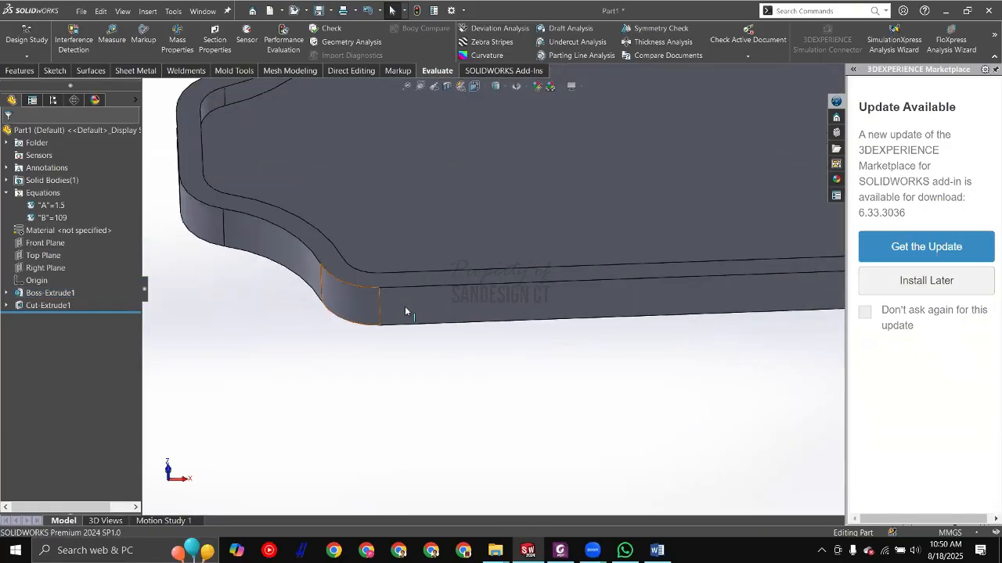
{"action": "left_click", "coordinate": [404, 310]}
{"action": "middle_click_drag", "start_coordinate": [447, 373], "coordinate": [383, 282]}
{"action": "left_click", "coordinate": [379, 272]}
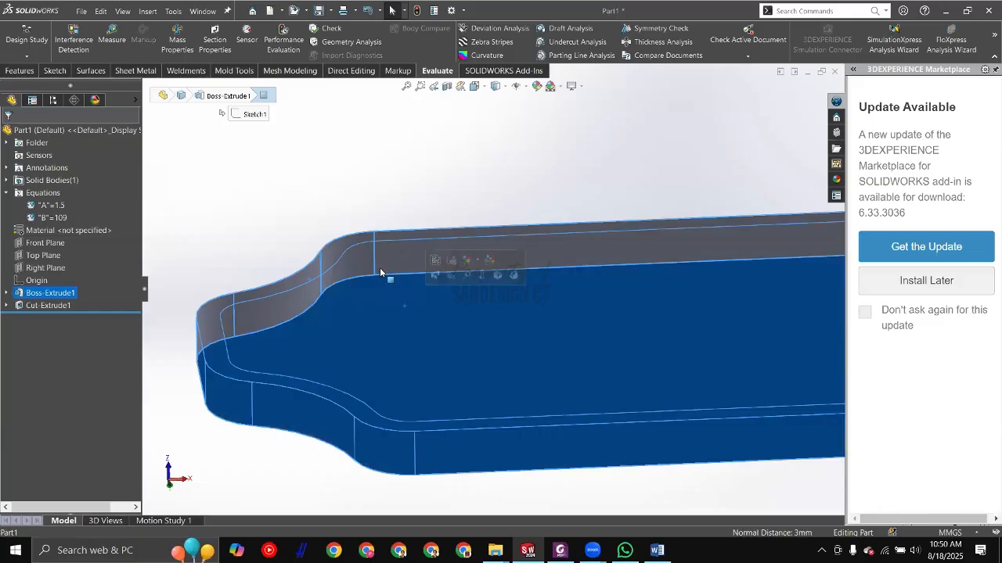
{"action": "key", "text": "Escape"}
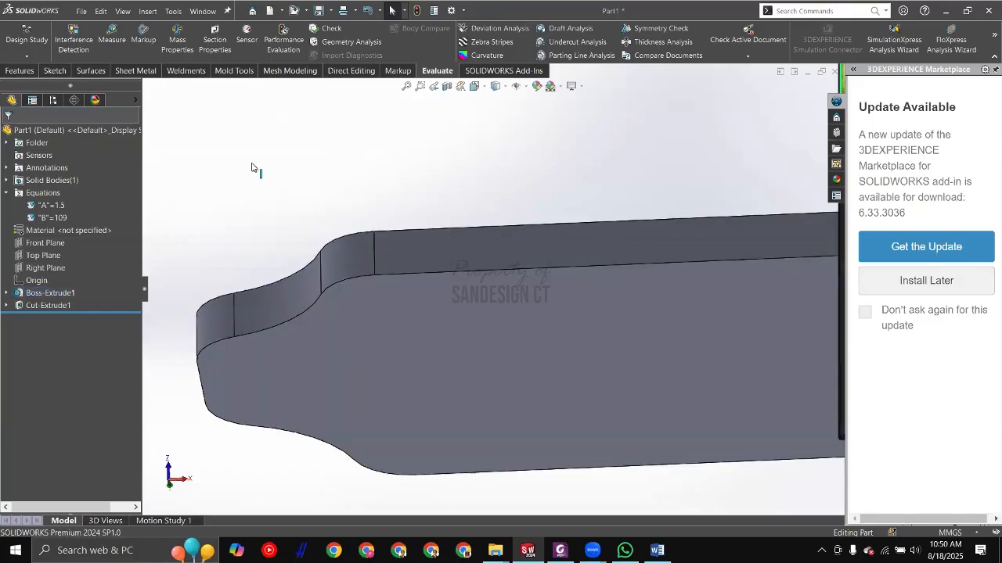
{"action": "key", "text": "ctrl+7"}
Step: Examine Detail D and the front view in the Foxit PhantomPDF drawing for the boss heights, hole diameters and hole positions
{"action": "key", "text": "alt+Tab"}
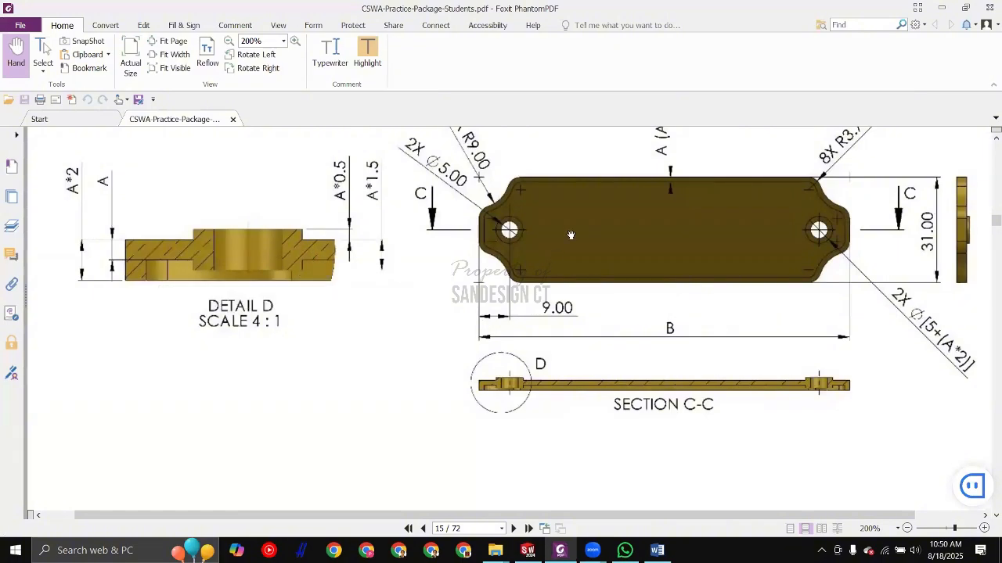
{"action": "left_click_drag", "start_coordinate": [606, 253], "coordinate": [526, 233]}
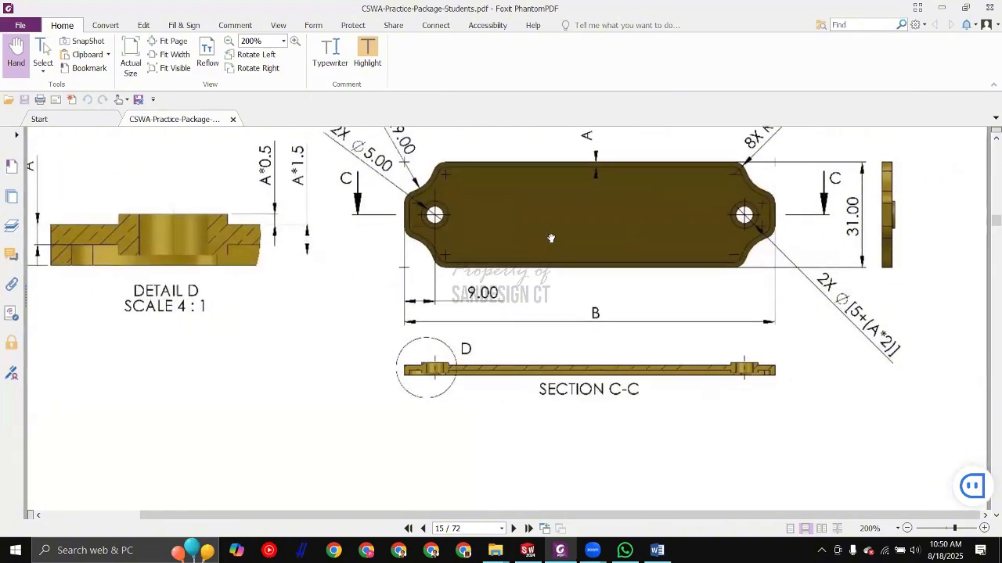
{"action": "scroll", "coordinate": [435, 360], "scroll_direction": "up", "scroll_amount": 2, "text": "ctrl"}
{"action": "scroll", "coordinate": [435, 361], "scroll_direction": "up", "scroll_amount": 3, "text": "ctrl"}
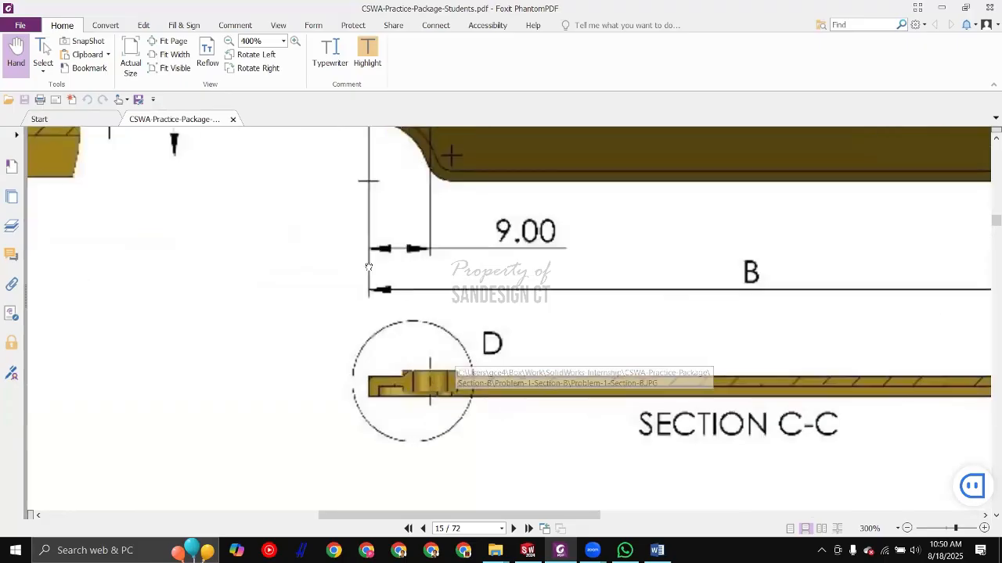
{"action": "scroll", "coordinate": [216, 228], "scroll_direction": "down", "scroll_amount": 4, "text": "ctrl"}
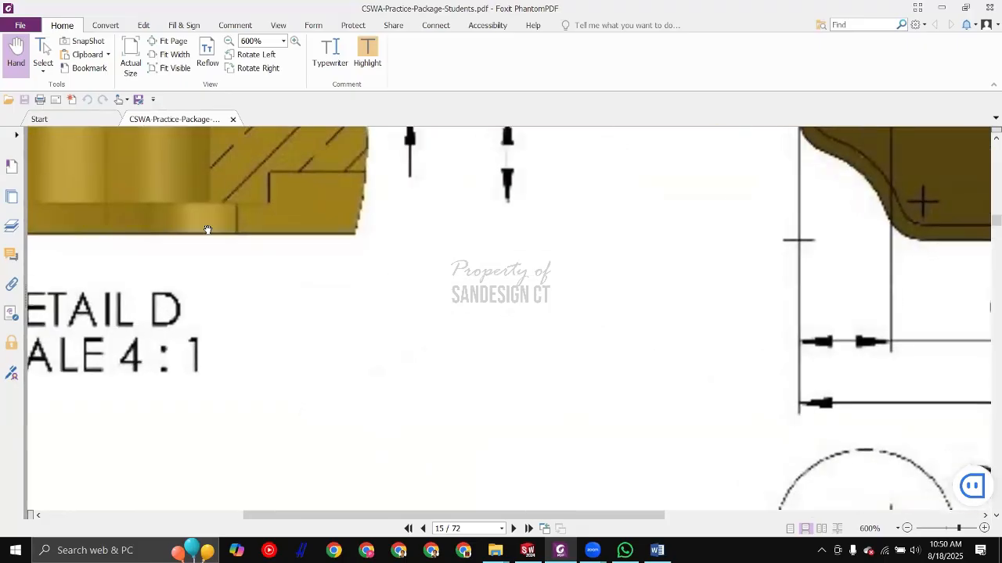
{"action": "scroll", "coordinate": [399, 329], "scroll_direction": "up", "scroll_amount": 2, "text": "ctrl"}
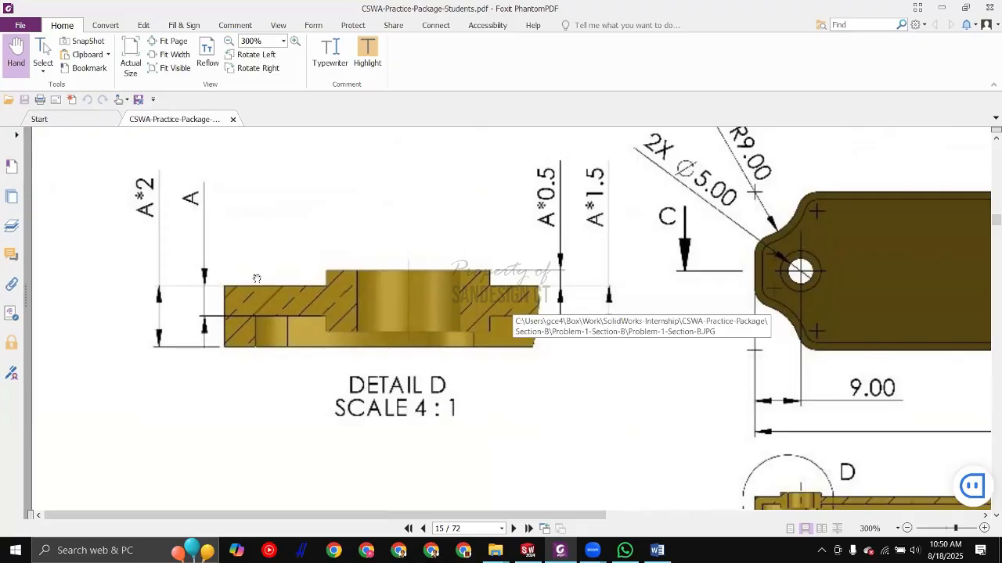
{"action": "scroll", "coordinate": [440, 358], "scroll_direction": "right", "scroll_amount": 2}
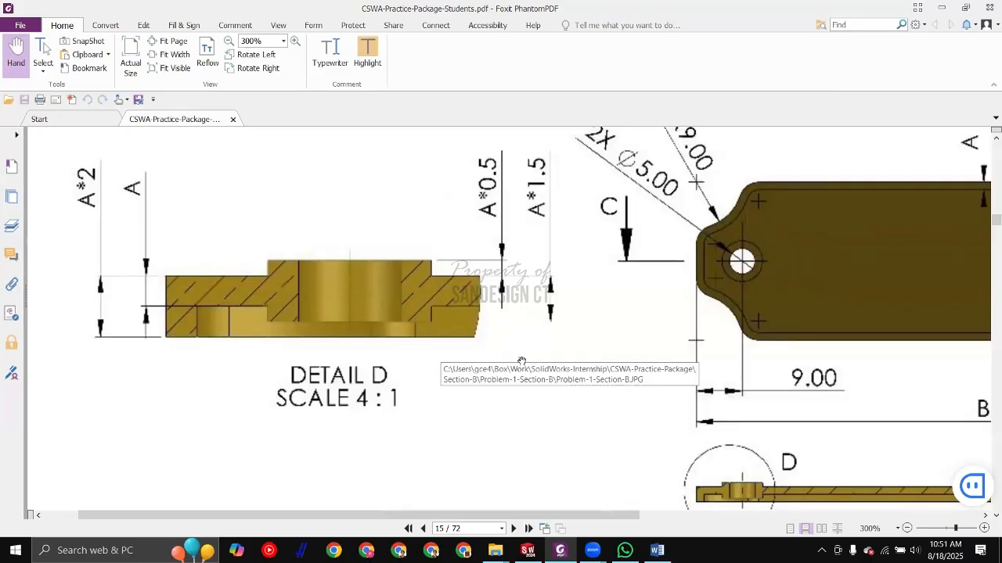
{"action": "scroll", "coordinate": [261, 321], "scroll_direction": "right", "scroll_amount": 3}
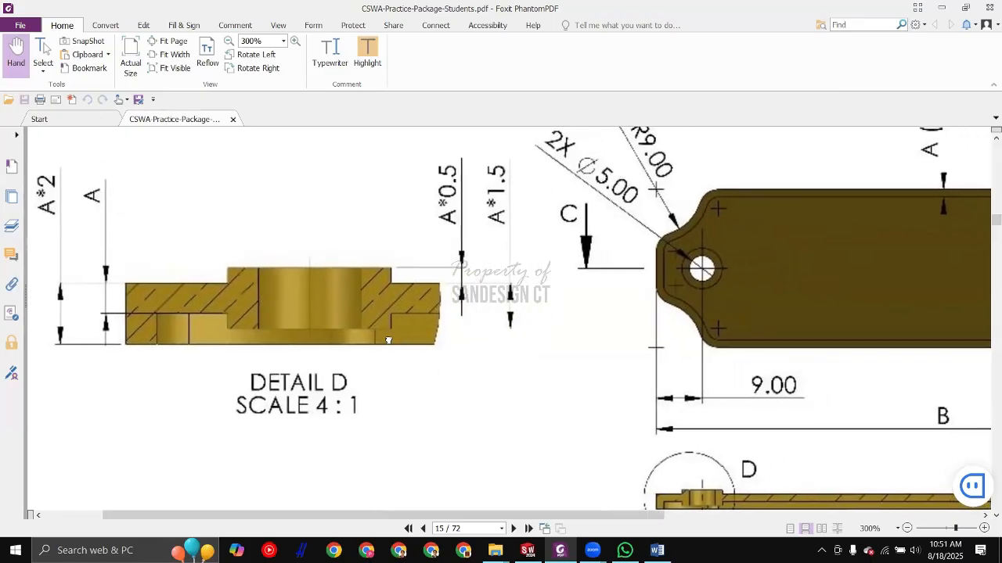
{"action": "scroll", "coordinate": [336, 335], "scroll_direction": "right", "scroll_amount": 1}
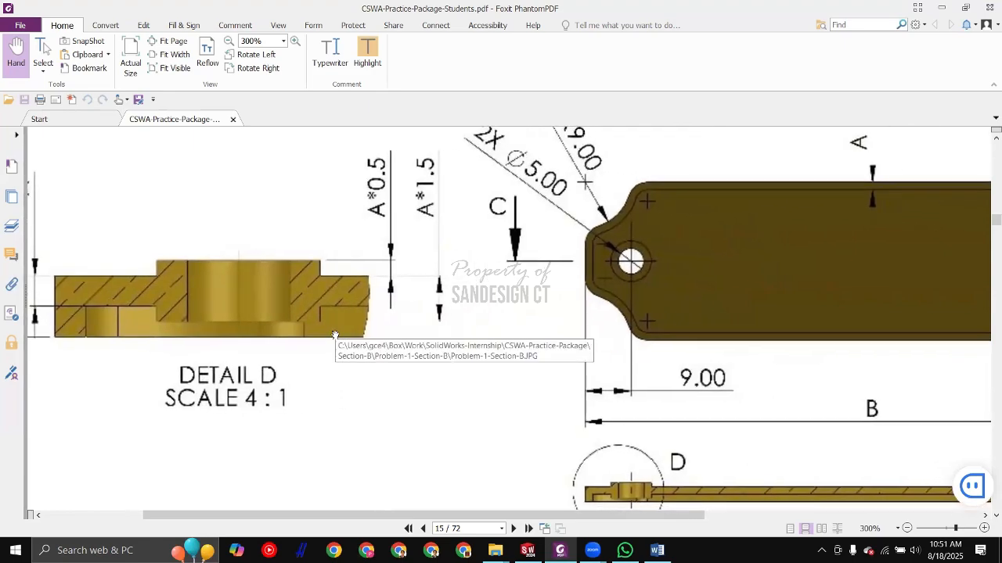
{"action": "scroll", "coordinate": [351, 330], "scroll_direction": "left", "scroll_amount": 3}
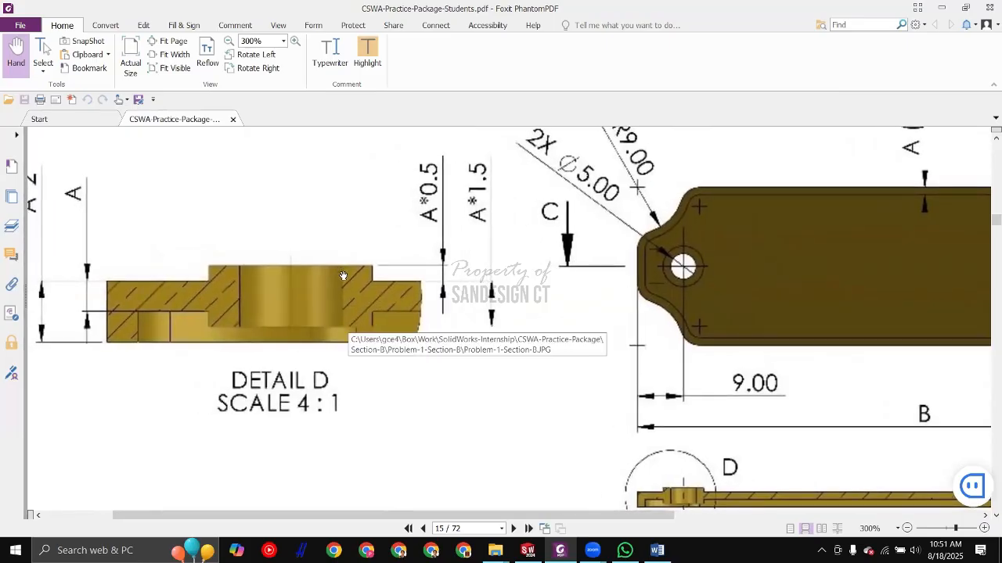
{"action": "key", "text": "alt+Tab"}
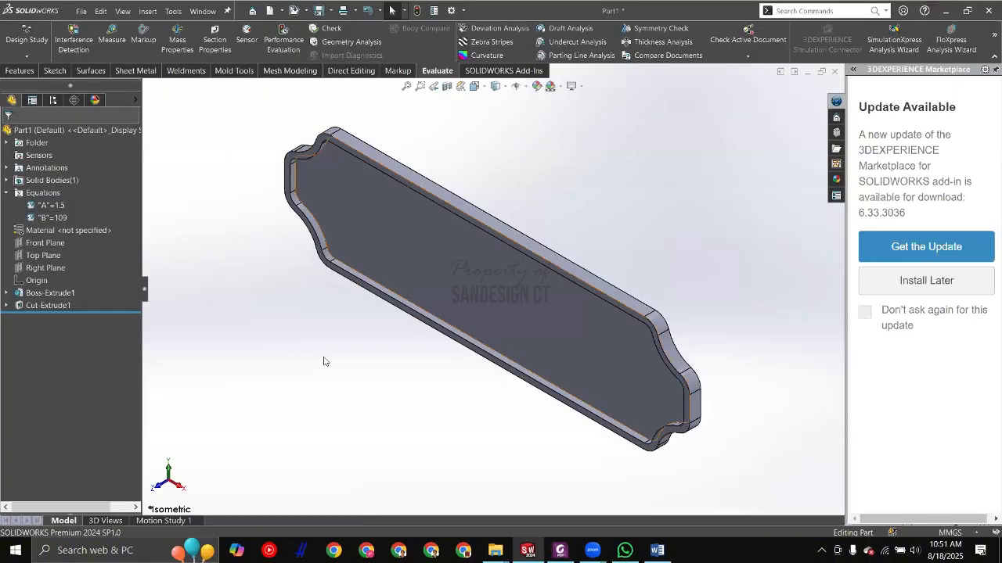
{"action": "key", "text": "alt+Tab"}
{"action": "left_click_drag", "start_coordinate": [438, 264], "coordinate": [376, 263]}
{"action": "left_click_drag", "start_coordinate": [755, 295], "coordinate": [530, 291]}
{"action": "scroll", "coordinate": [479, 283], "scroll_direction": "right", "scroll_amount": 3}
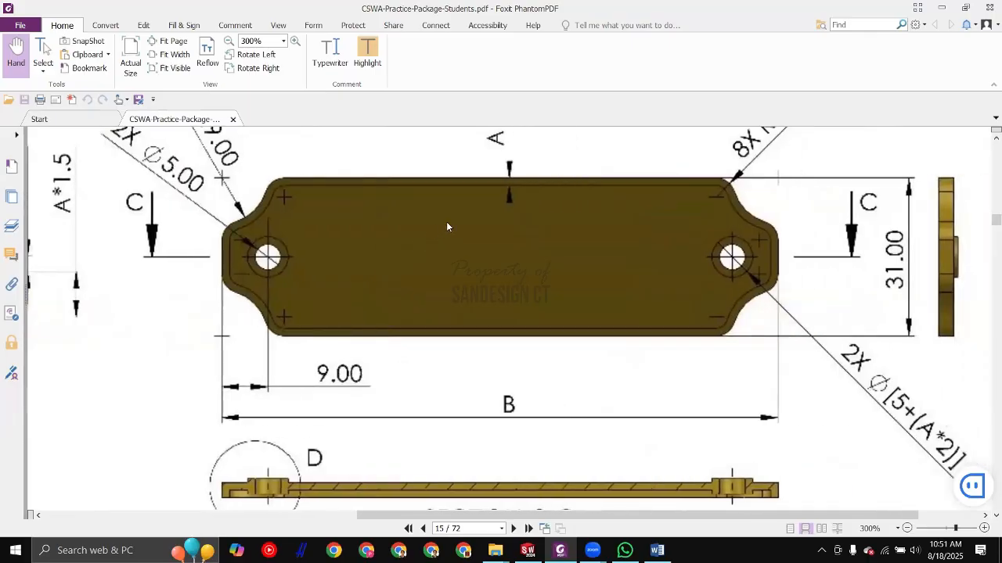
Step: In SOLIDWORKS, start a sketch on the plate's recessed face and draw a vertical 15.5 mm centerline from the origin to the upper edge
{"action": "key", "text": "alt+Tab"}
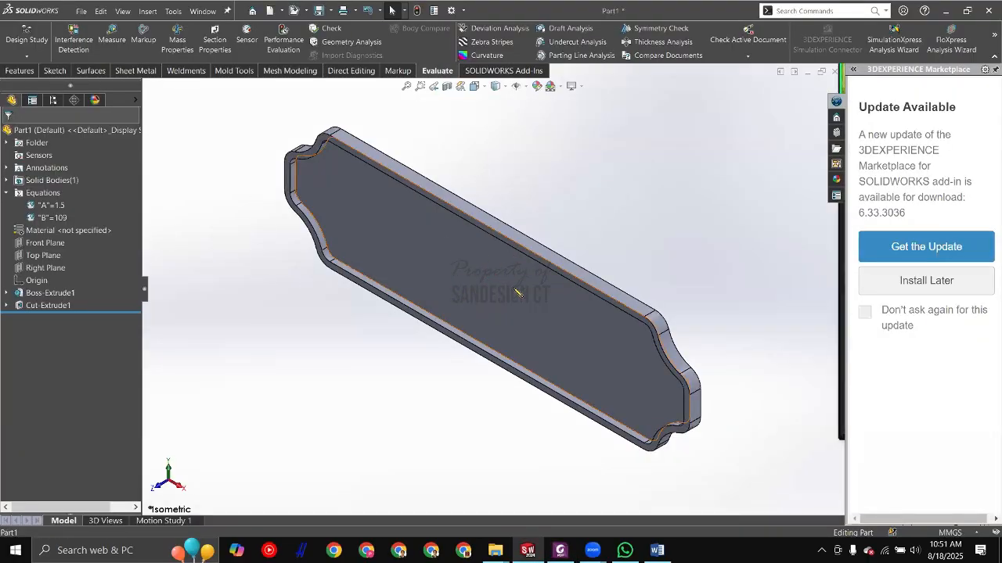
{"action": "left_click", "coordinate": [516, 291]}
{"action": "left_click", "coordinate": [522, 240]}
{"action": "left_click", "coordinate": [96, 28]}
{"action": "scroll", "coordinate": [470, 294], "scroll_direction": "down", "scroll_amount": 2}
{"action": "left_click", "coordinate": [513, 286]}
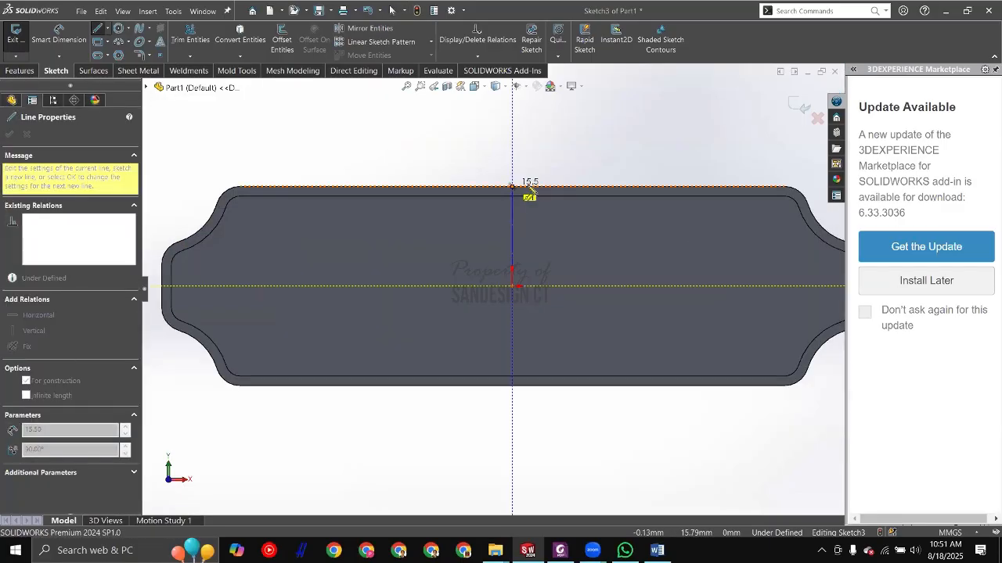
{"action": "left_click", "coordinate": [529, 189]}
{"action": "key", "text": "Escape"}
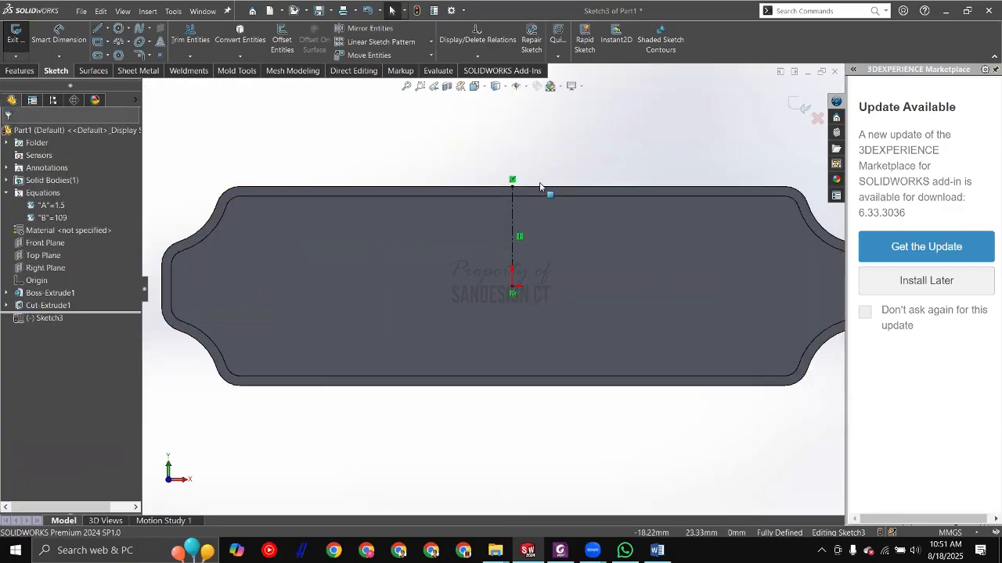
Step: Sketch a circle of about 3.6 mm radius near the plate's right end, centred level with the origin about 44.5 mm away
{"action": "left_click", "coordinate": [118, 28]}
{"action": "scroll", "coordinate": [631, 295], "scroll_direction": "up", "scroll_amount": 3}
{"action": "scroll", "coordinate": [630, 293], "scroll_direction": "down", "scroll_amount": 2}
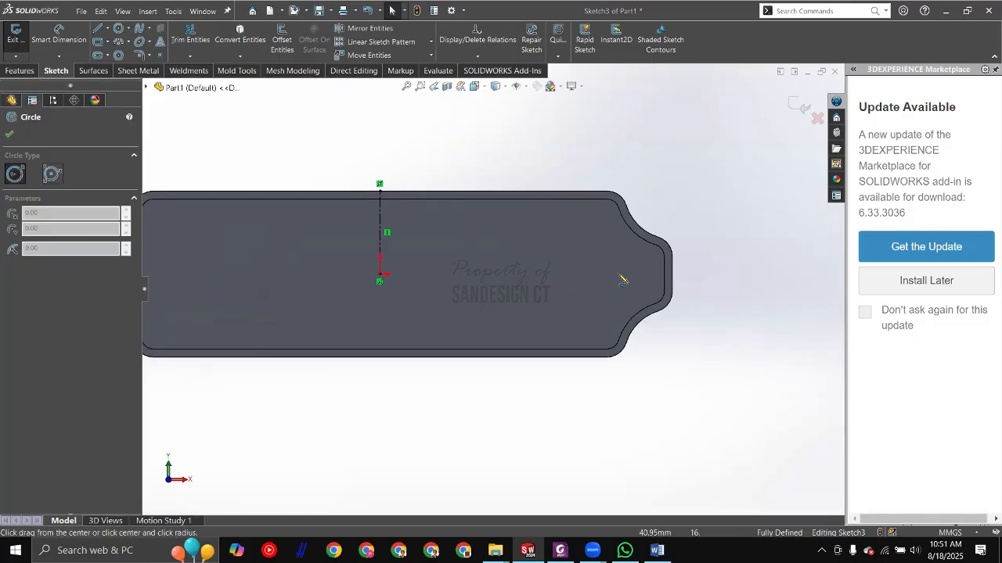
{"action": "left_click", "coordinate": [619, 274]}
{"action": "left_click", "coordinate": [633, 288]}
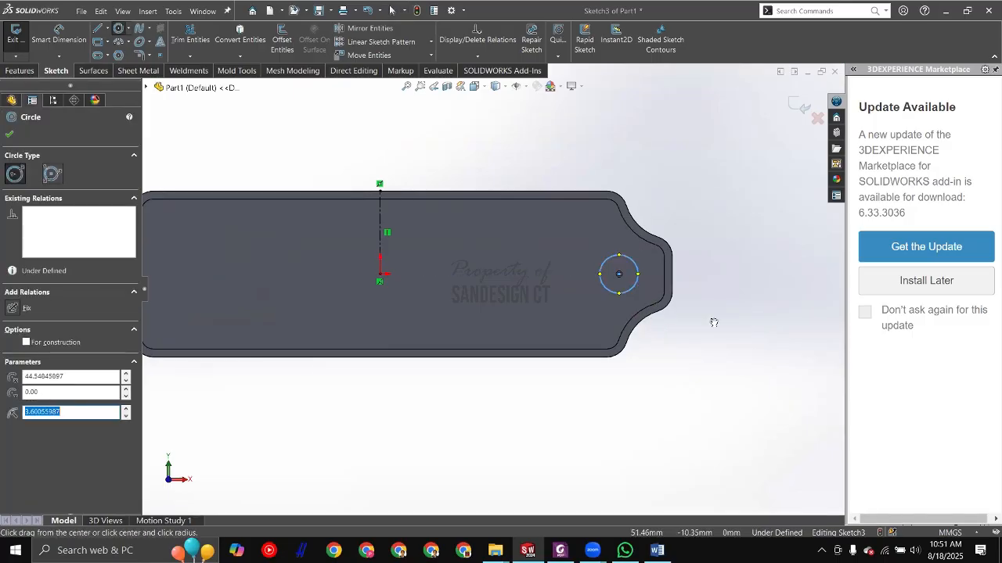
Step: Examine the front view in the Foxit PhantomPDF drawing for the hole and boss diameters at both plate ends
{"action": "key", "text": "alt+Tab"}
{"action": "scroll", "coordinate": [462, 255], "scroll_direction": "up", "scroll_amount": 1}
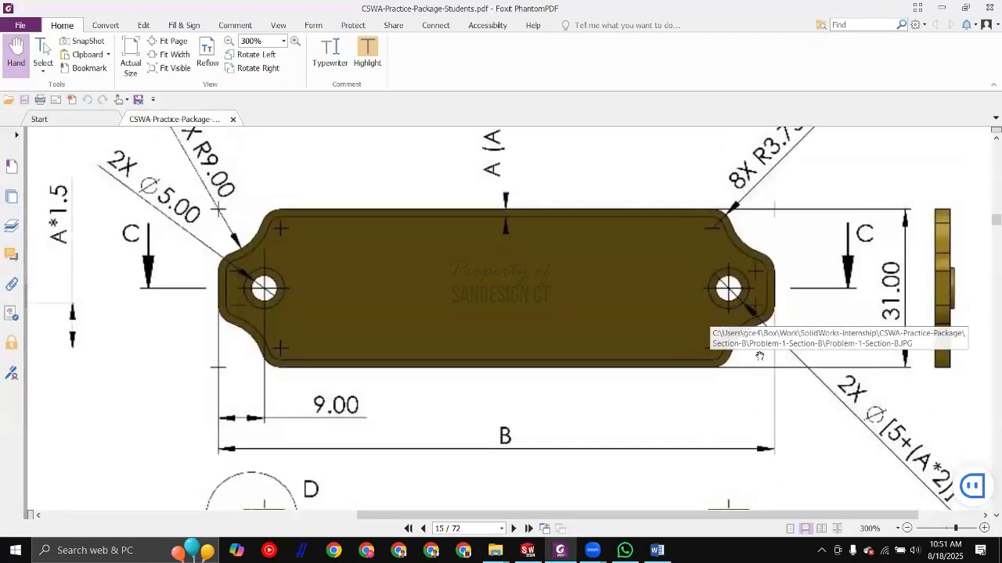
{"action": "left_click_drag", "start_coordinate": [674, 356], "coordinate": [658, 351]}
{"action": "scroll", "coordinate": [658, 349], "scroll_direction": "right", "scroll_amount": 3}
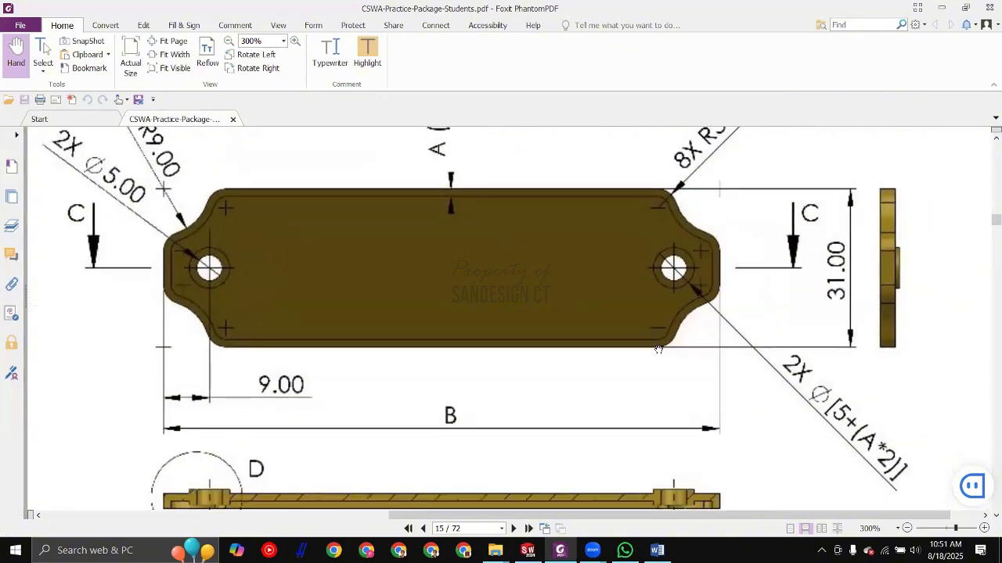
{"action": "scroll", "coordinate": [658, 350], "scroll_direction": "down", "scroll_amount": 1}
{"action": "scroll", "coordinate": [908, 364], "scroll_direction": "down", "scroll_amount": 1}
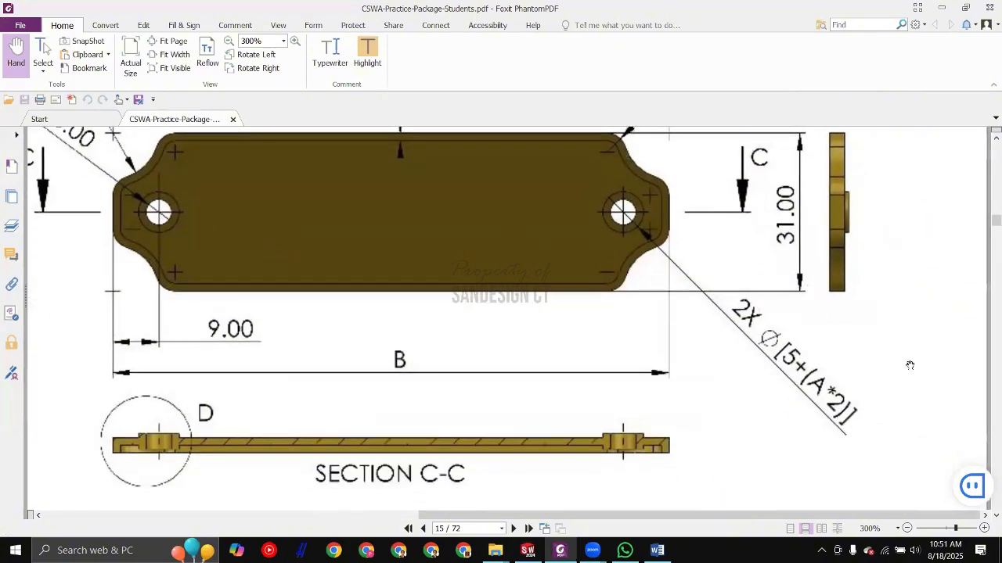
{"action": "scroll", "coordinate": [898, 396], "scroll_direction": "down", "scroll_amount": 1, "text": "ctrl"}
{"action": "scroll", "coordinate": [692, 316], "scroll_direction": "up", "scroll_amount": 2, "text": "ctrl"}
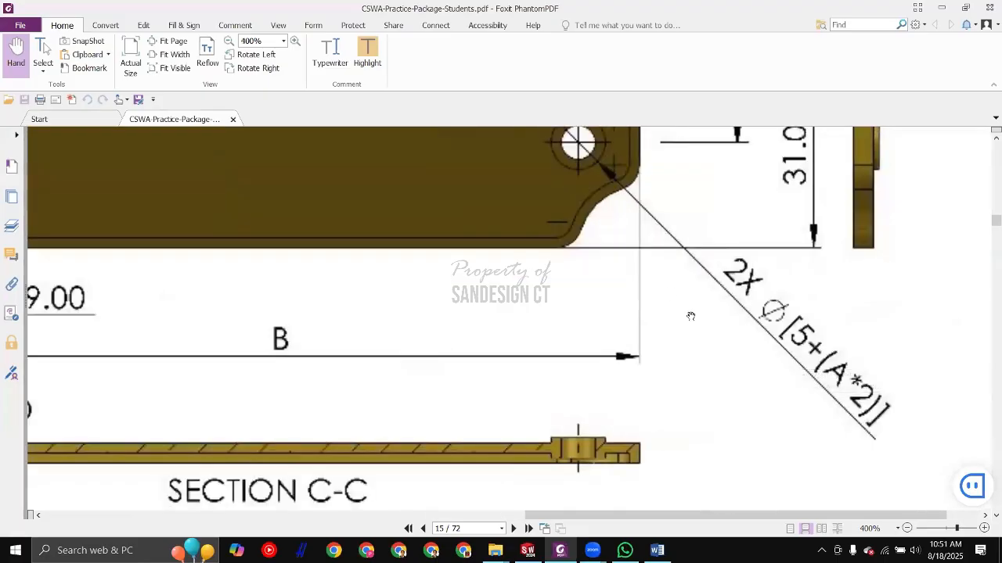
{"action": "scroll", "coordinate": [603, 227], "scroll_direction": "up", "scroll_amount": 1}
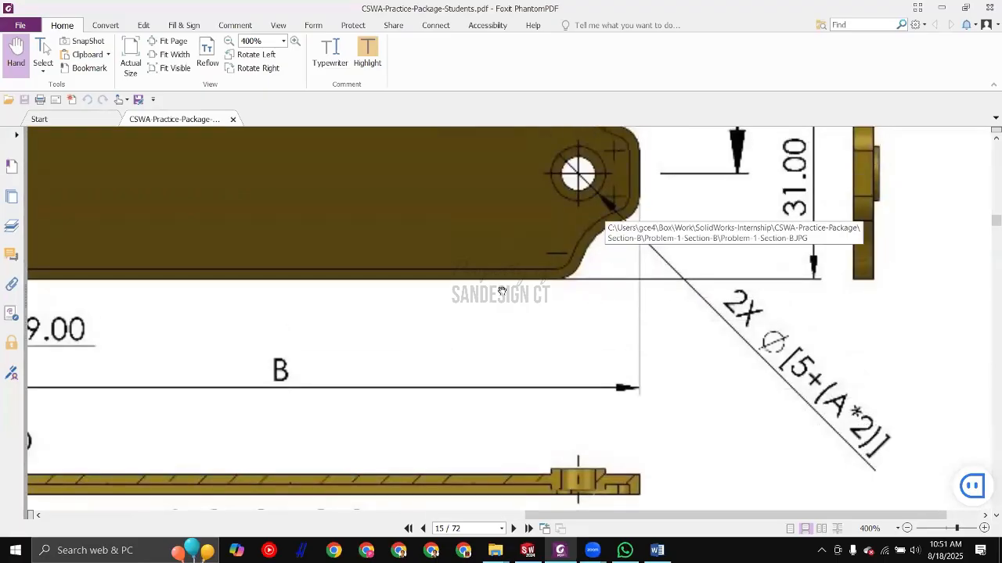
{"action": "left_click_drag", "start_coordinate": [114, 252], "coordinate": [184, 260]}
{"action": "scroll", "coordinate": [142, 214], "scroll_direction": "down", "scroll_amount": 1, "text": "ctrl"}
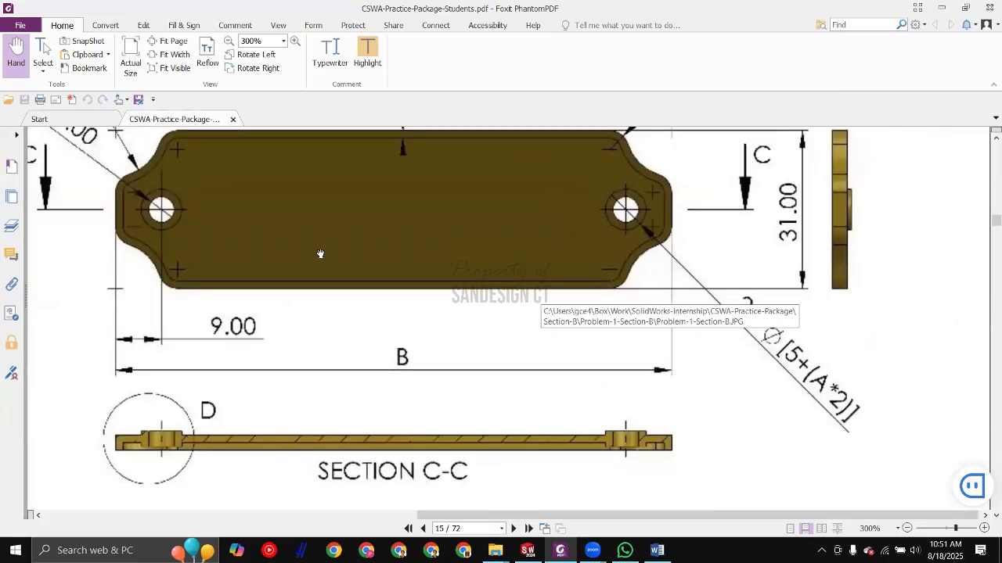
{"action": "scroll", "coordinate": [371, 298], "scroll_direction": "up", "scroll_amount": 1, "text": "ctrl"}
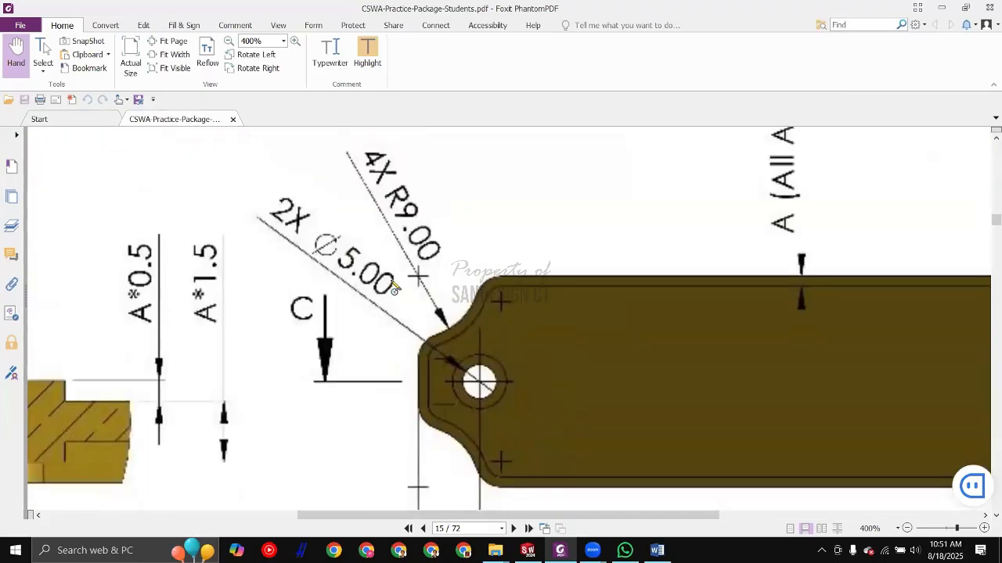
Step: Back in SOLIDWORKS, dimension the circle near the plate's right end with a 5 mm diameter
{"action": "key", "text": "alt+Tab"}
{"action": "right_click_drag", "start_coordinate": [689, 209], "coordinate": [698, 187]}
{"action": "left_click", "coordinate": [632, 261]}
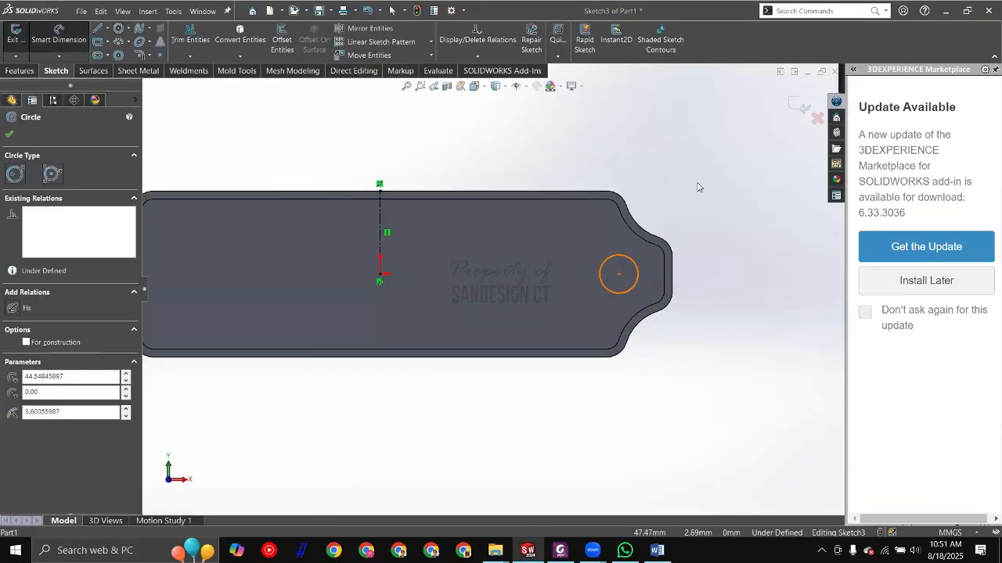
{"action": "left_click", "coordinate": [689, 178]}
{"action": "type", "text": "5"}
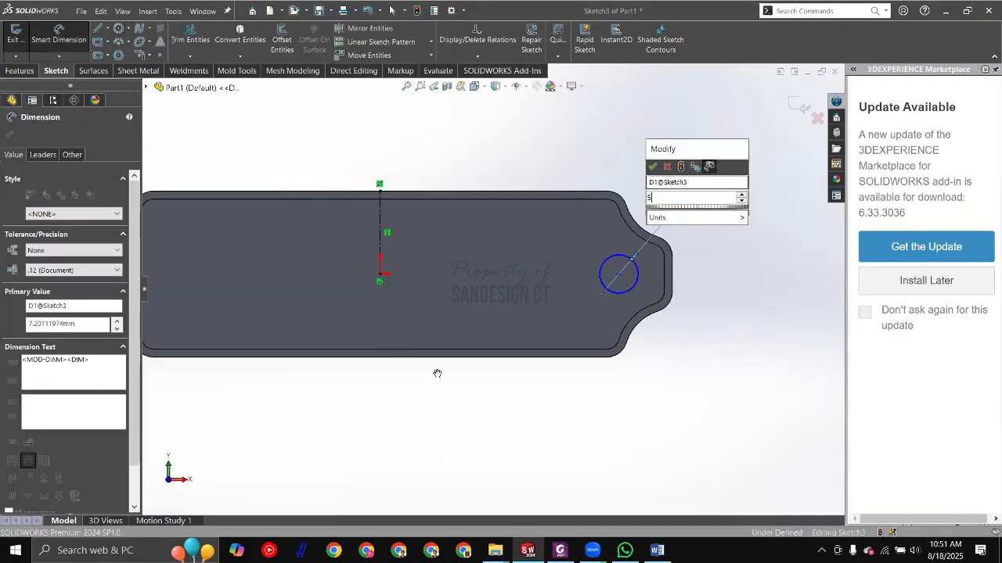
{"action": "key", "text": "Return"}
Step: Check the hole position in the Foxit PhantomPDF drawing, and in SOLIDWORKS dimension the circle 9 mm from the plate's right end edge
{"action": "key", "text": "alt+Tab"}
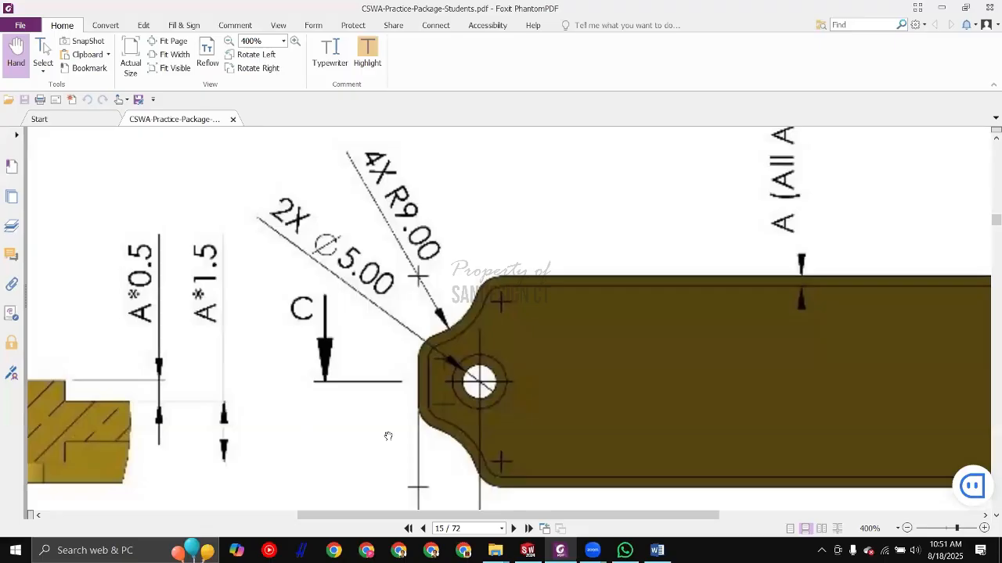
{"action": "mouse_move", "coordinate": [536, 371]}
{"action": "left_mouse_down"}
{"action": "mouse_move", "coordinate": [522, 268]}
{"action": "mouse_move", "coordinate": [517, 281]}
{"action": "mouse_move", "coordinate": [503, 272]}
{"action": "left_mouse_up"}
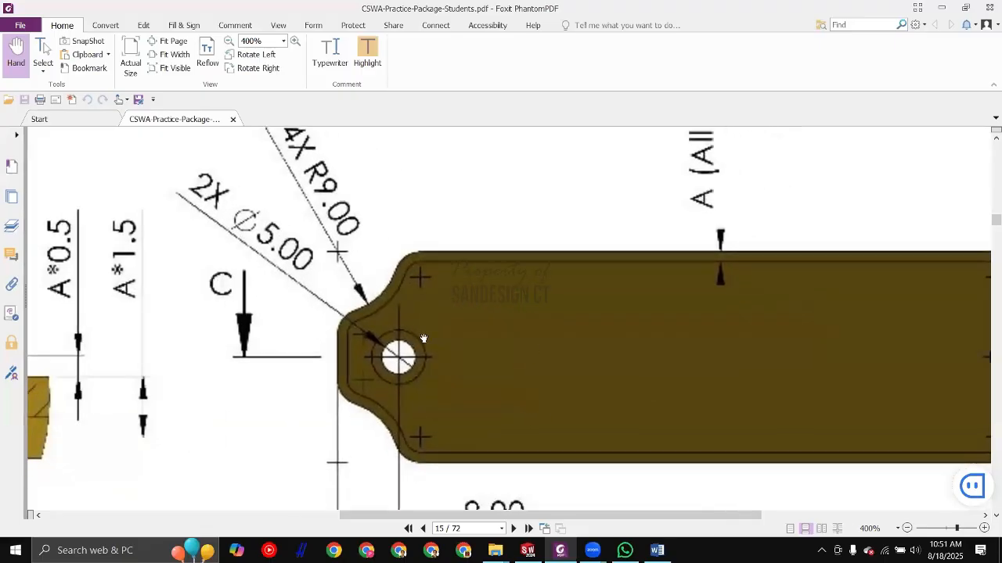
{"action": "left_click_drag", "start_coordinate": [584, 339], "coordinate": [562, 301]}
{"action": "left_click_drag", "start_coordinate": [365, 200], "coordinate": [362, 179]}
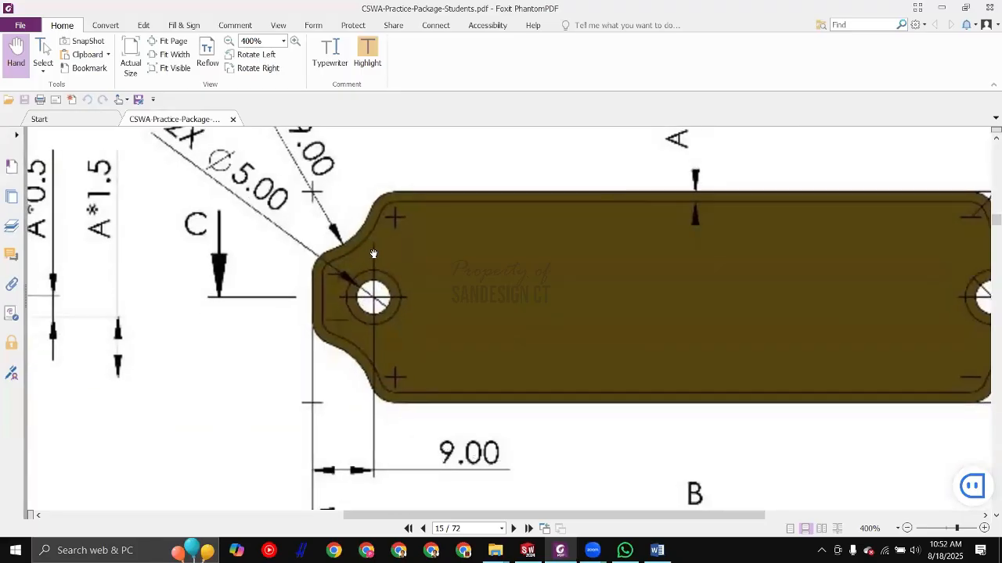
{"action": "mouse_move", "coordinate": [753, 349]}
{"action": "left_mouse_down"}
{"action": "mouse_move", "coordinate": [740, 232]}
{"action": "mouse_move", "coordinate": [726, 236]}
{"action": "left_mouse_up"}
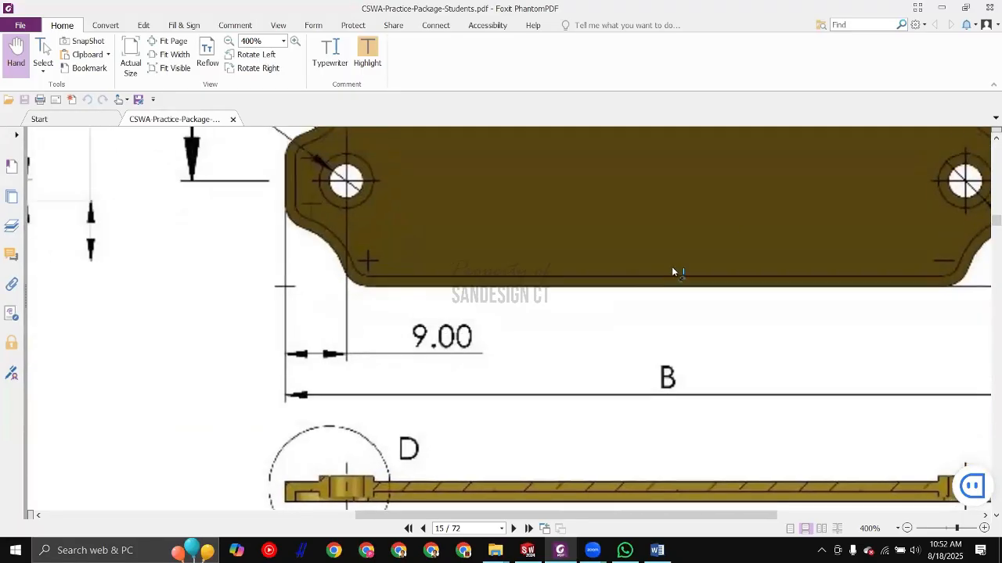
{"action": "key", "text": "alt+Tab"}
{"action": "left_click", "coordinate": [630, 268]}
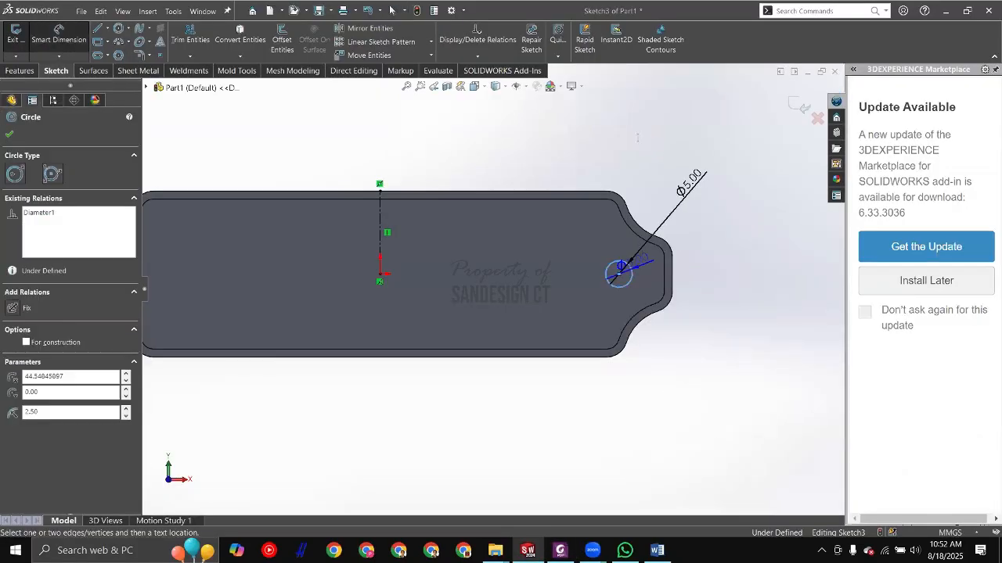
{"action": "left_click", "coordinate": [663, 270]}
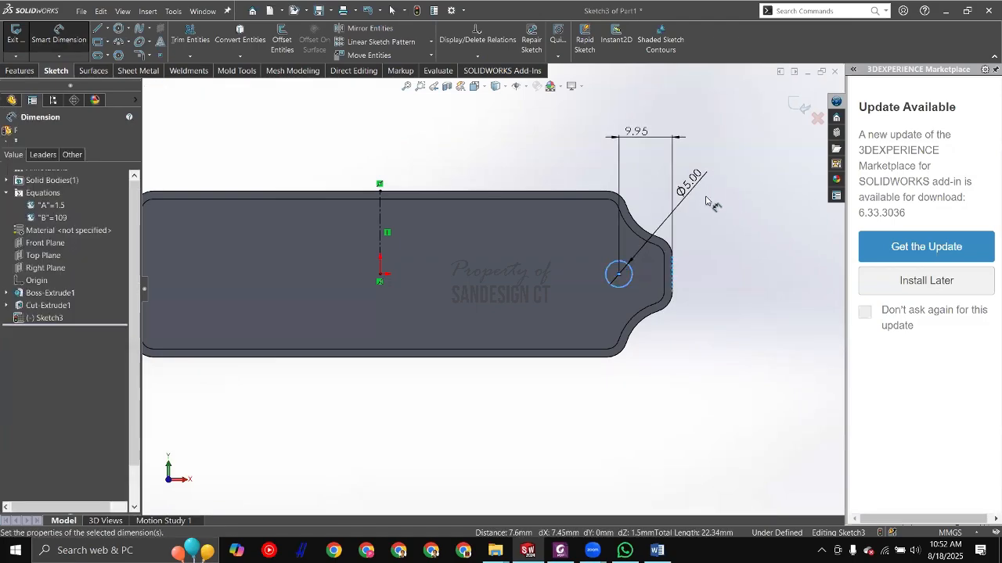
{"action": "left_click", "coordinate": [704, 184]}
{"action": "key", "text": "Return"}
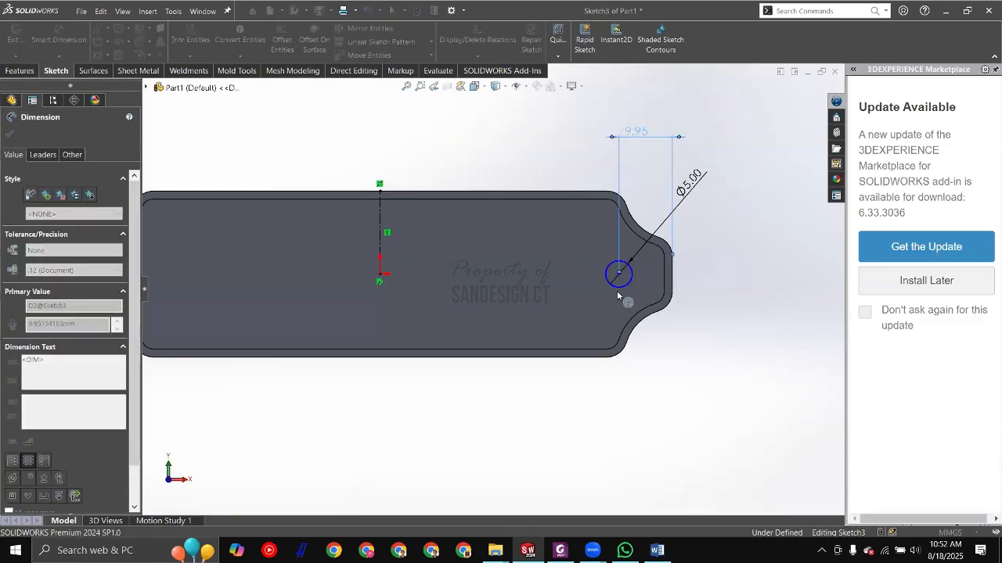
Step: Pull the circle below the plate, make its centre horizontal with the origin, and move its dimensions clear of the plate
{"action": "key", "text": "Escape"}
{"action": "left_click_drag", "start_coordinate": [624, 274], "coordinate": [624, 396]}
{"action": "left_click", "coordinate": [572, 432]}
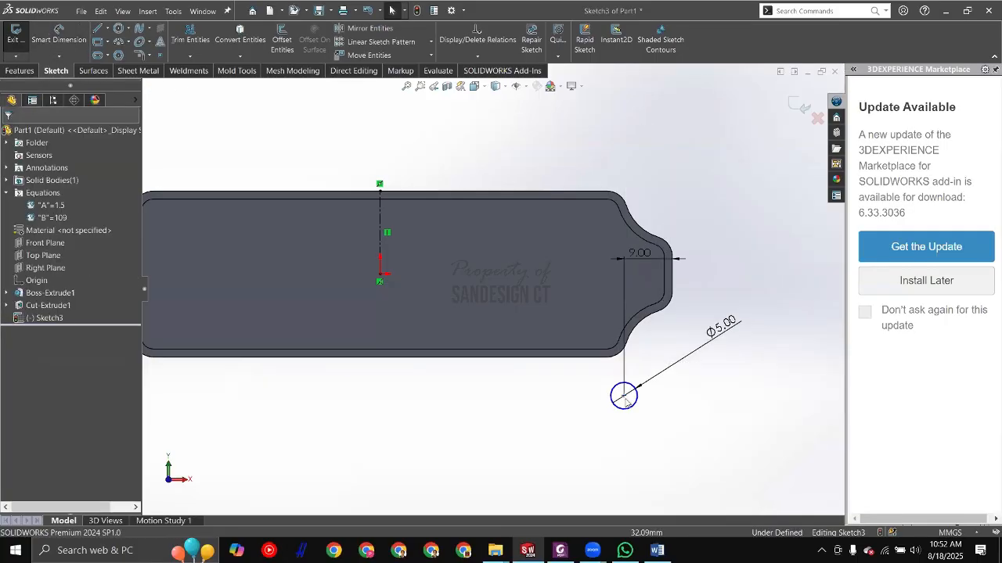
{"action": "left_click", "coordinate": [381, 278]}
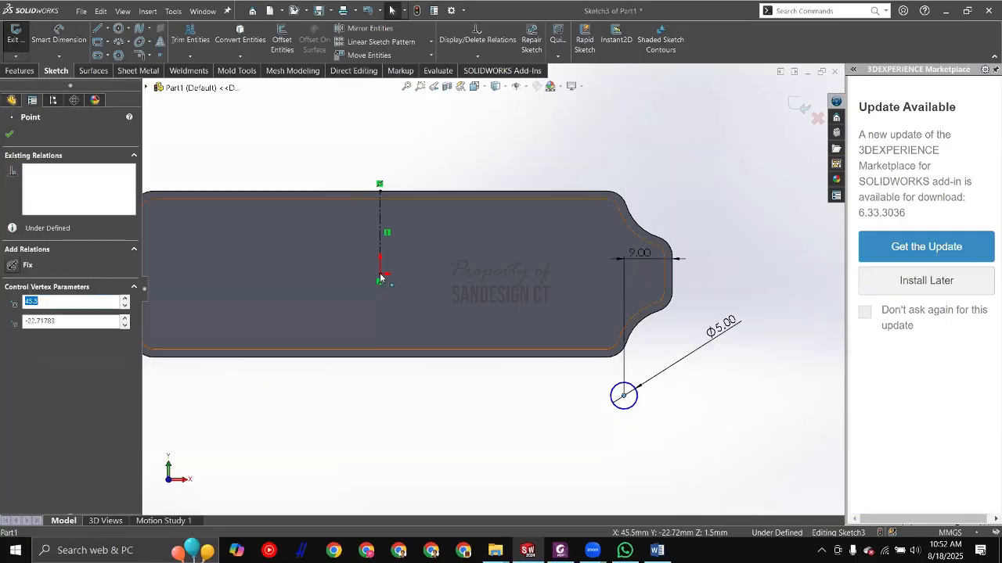
{"action": "left_click", "coordinate": [380, 274], "text": "ctrl"}
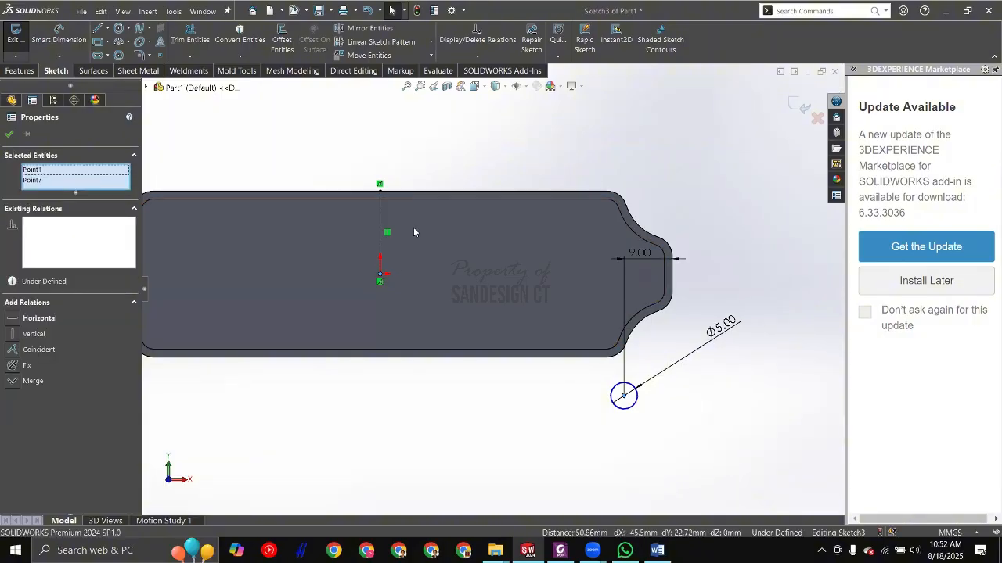
{"action": "left_click", "coordinate": [412, 227]}
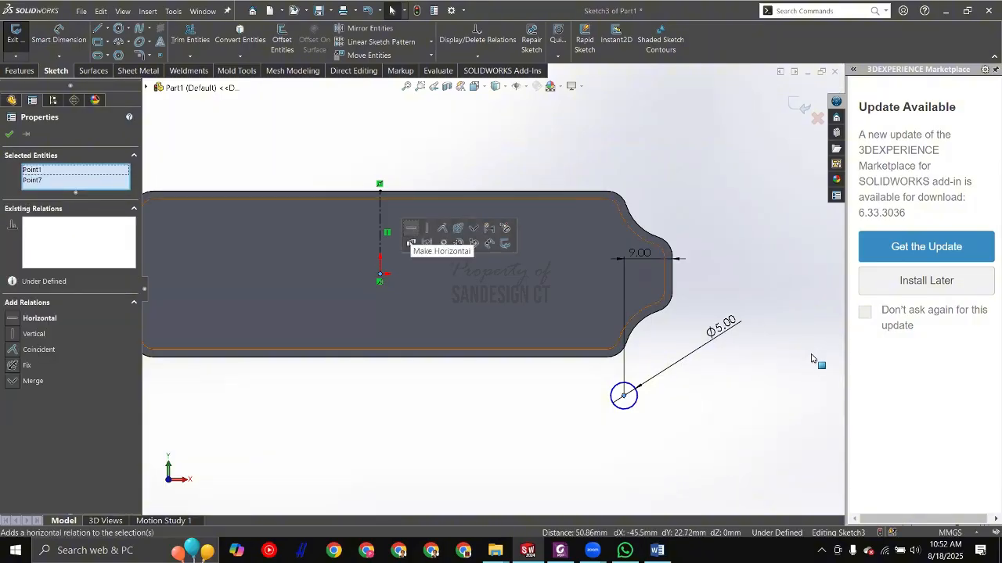
{"action": "left_click", "coordinate": [699, 105]}
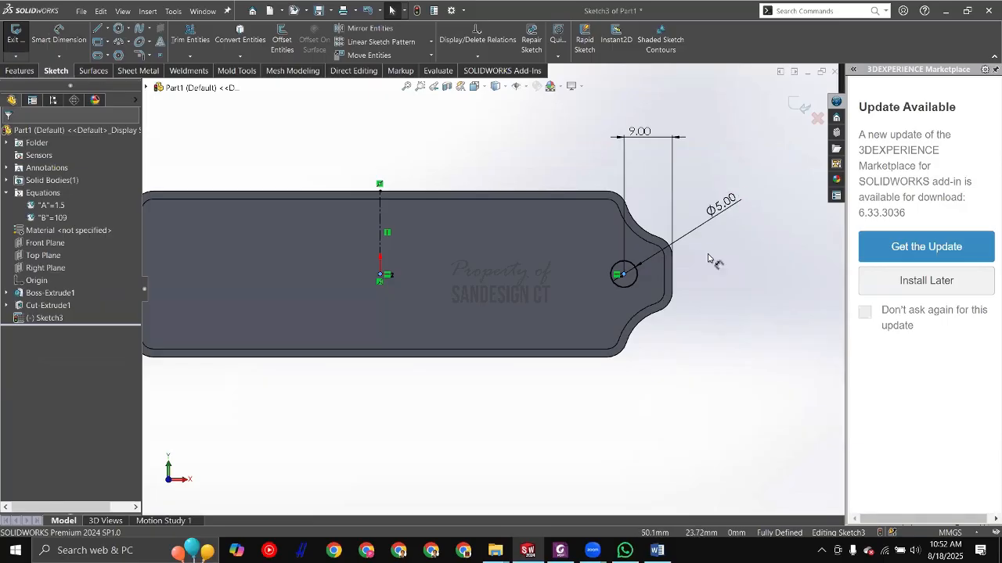
{"action": "left_click", "coordinate": [668, 255]}
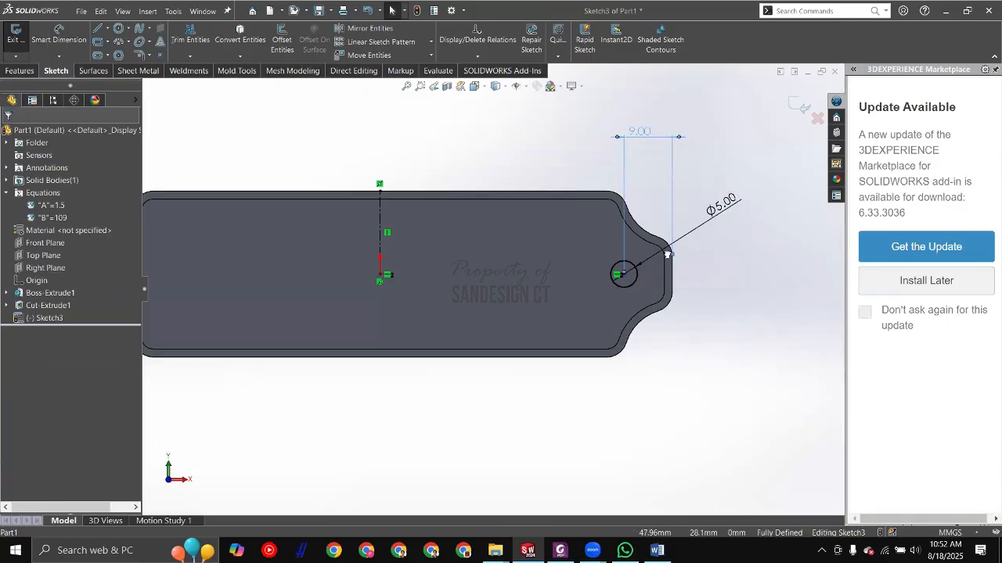
Step: Check both hole locations in the Foxit PhantomPDF drawing, and in SOLIDWORKS mirror the 5 mm circle about the vertical centerline
{"action": "key", "text": "alt+Tab"}
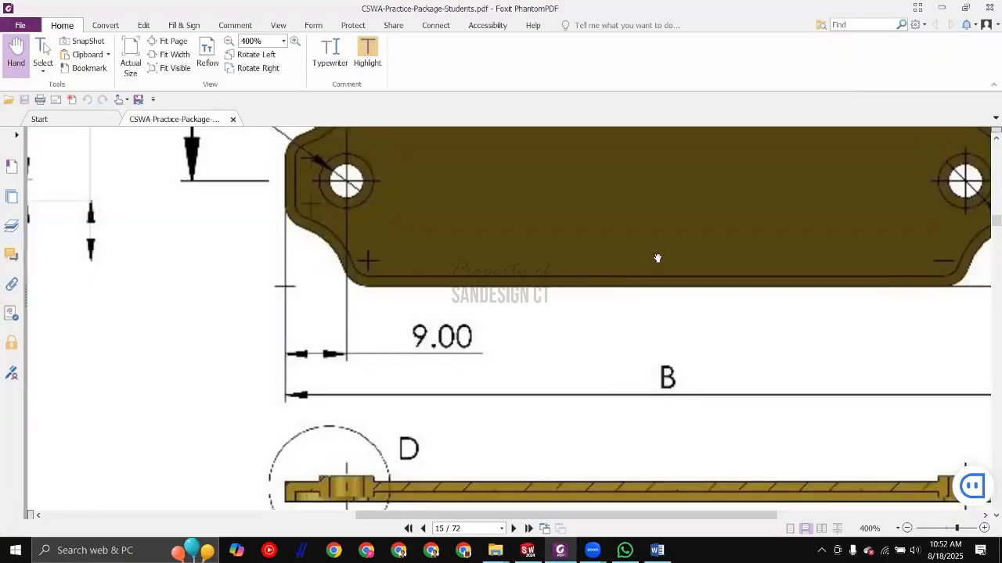
{"action": "scroll", "coordinate": [657, 258], "scroll_direction": "down", "scroll_amount": 1, "text": "ctrl"}
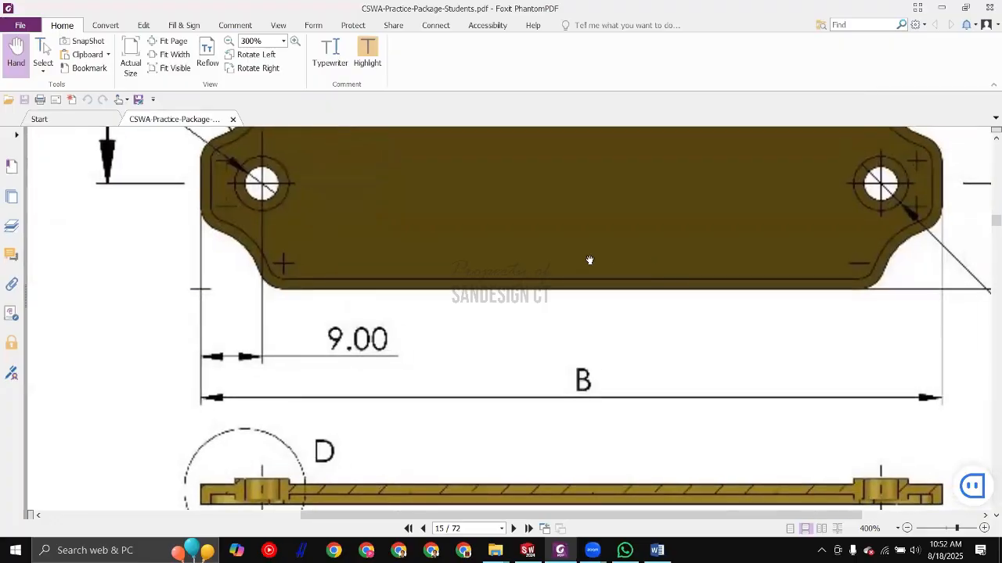
{"action": "scroll", "coordinate": [575, 275], "scroll_direction": "down", "scroll_amount": 1, "text": "ctrl"}
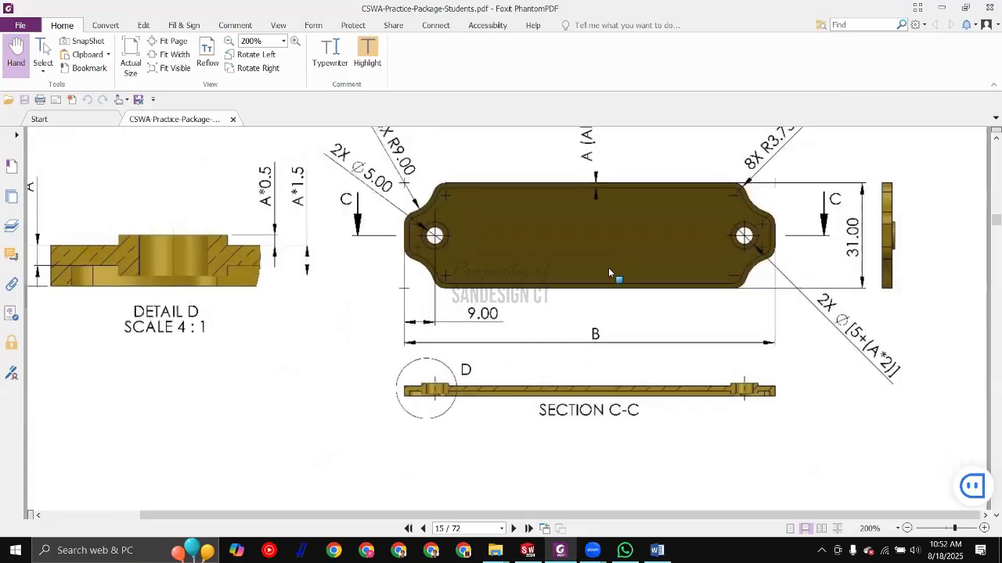
{"action": "key", "text": "alt+Tab"}
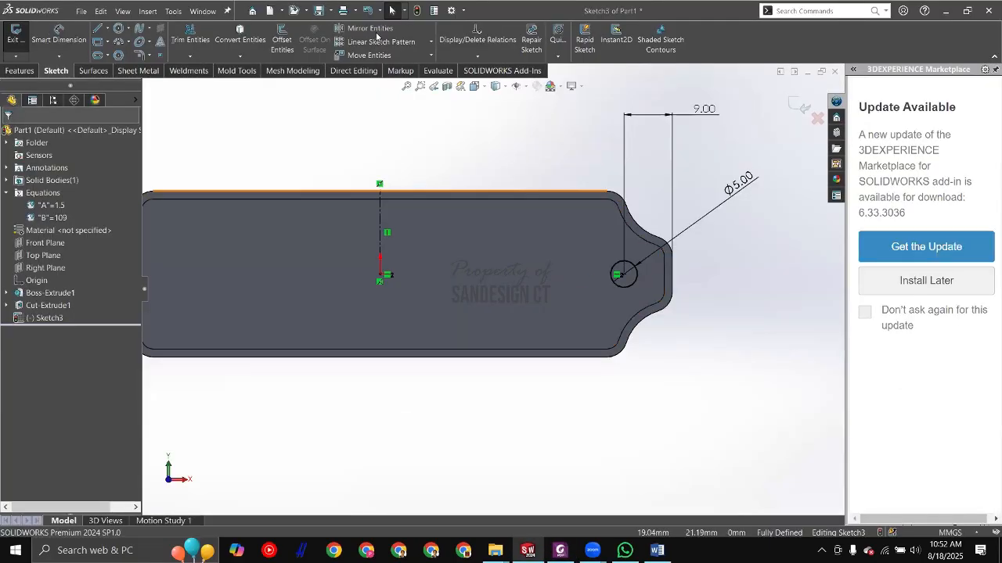
{"action": "scroll", "coordinate": [629, 265], "scroll_direction": "down", "scroll_amount": 3}
{"action": "left_click", "coordinate": [631, 264]}
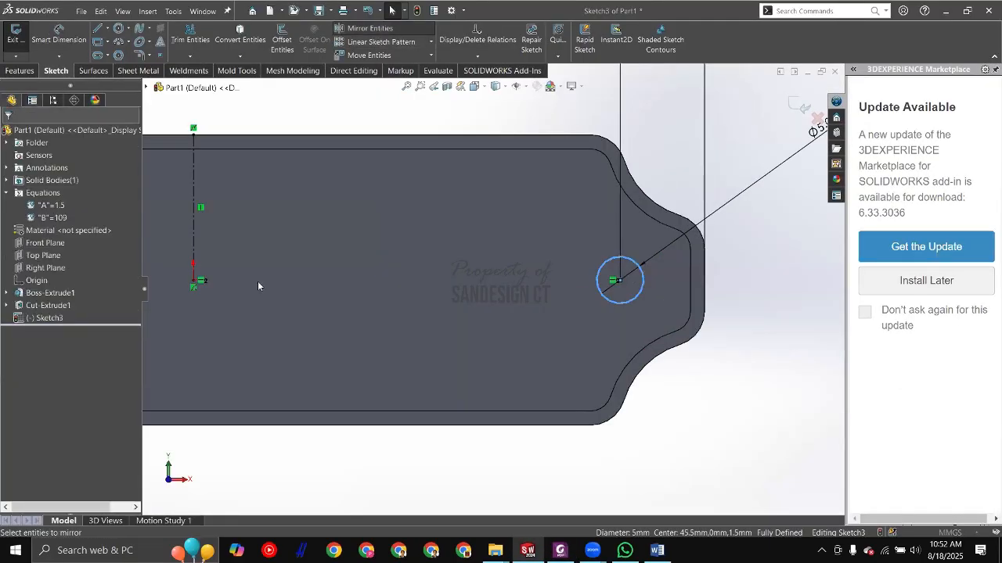
{"action": "right_click", "coordinate": [282, 215]}
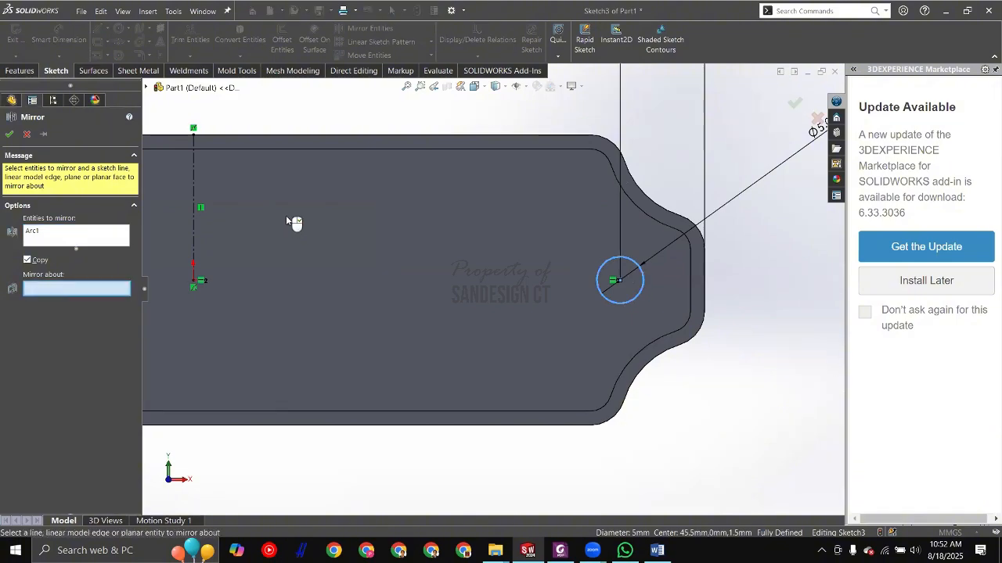
{"action": "key", "text": "z"}
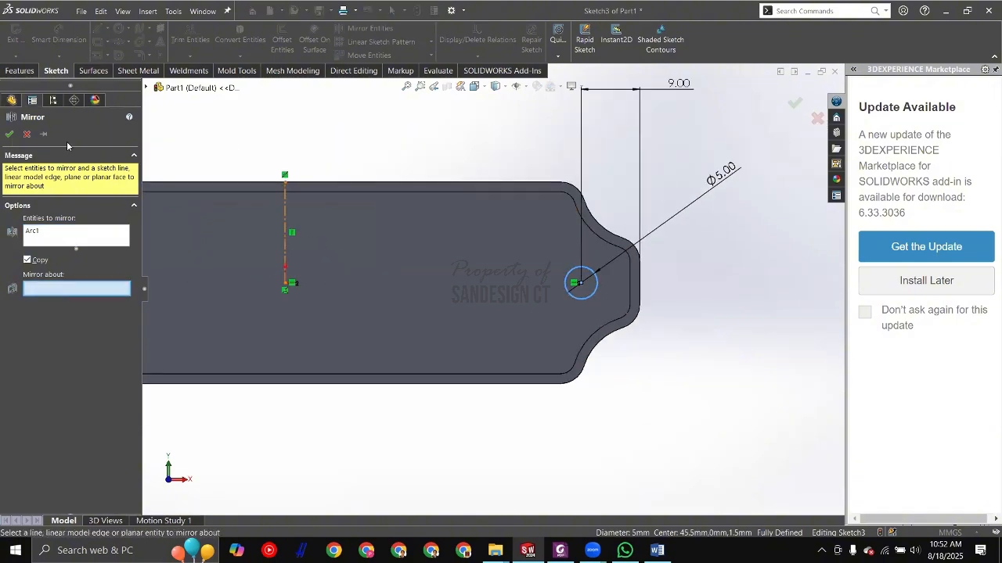
{"action": "left_click", "coordinate": [285, 182]}
{"action": "key", "text": "Return"}
{"action": "key", "text": "z"}
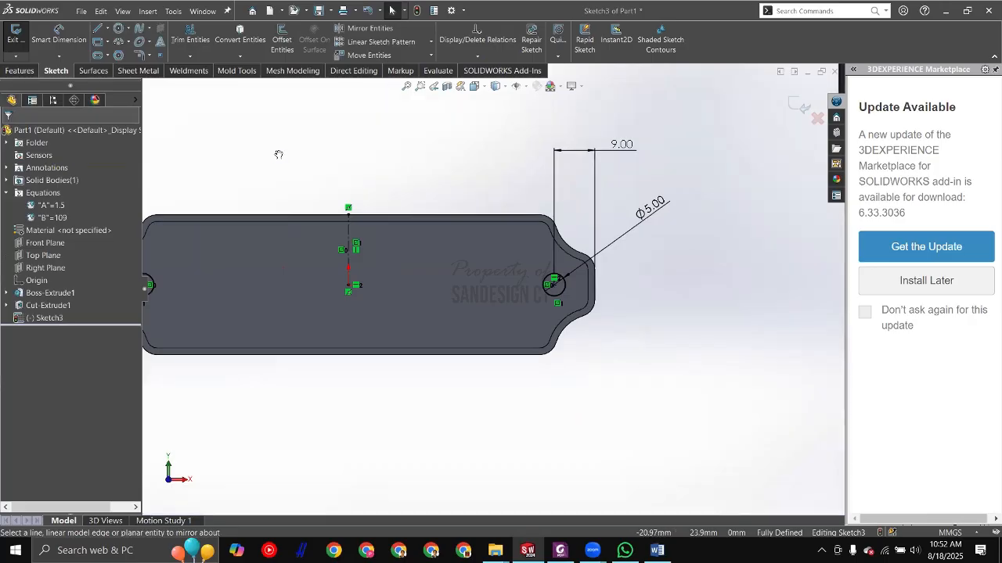
Step: Cut both circles through the plate with an Extruded Cut set to Through All
{"action": "middle_click_drag", "start_coordinate": [279, 154], "coordinate": [322, 127], "text": "ctrl"}
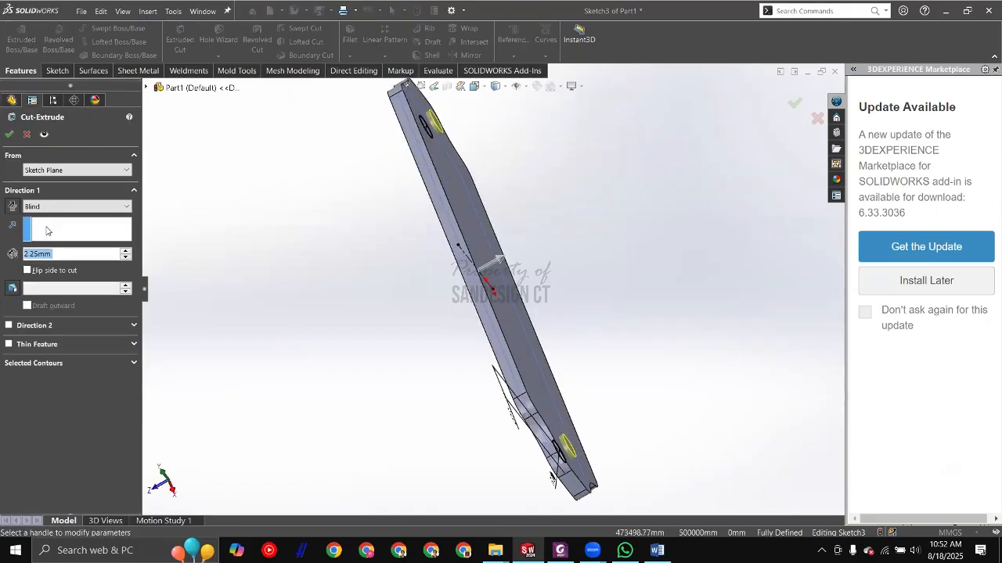
{"action": "left_click", "coordinate": [69, 208]}
{"action": "left_click", "coordinate": [63, 225]}
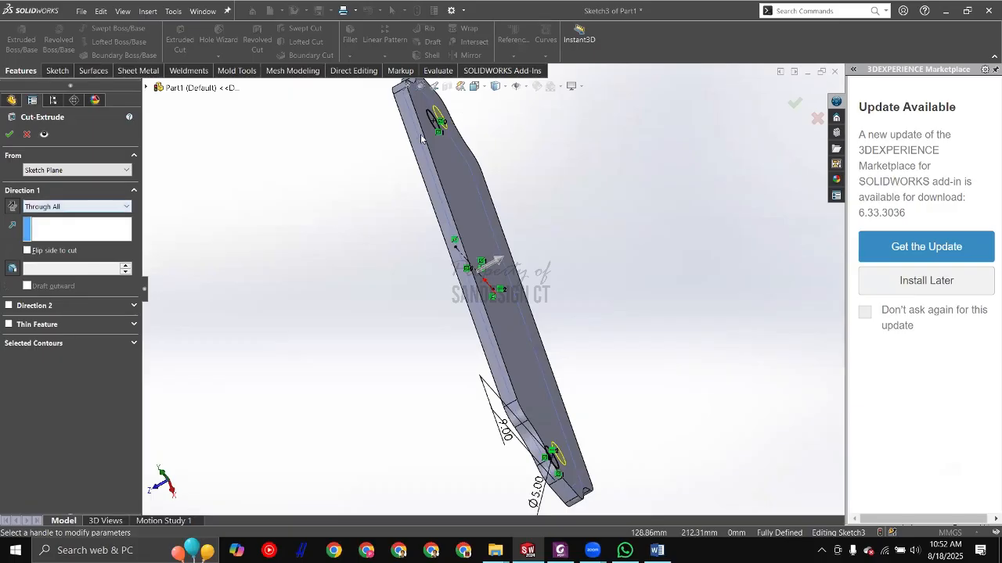
{"action": "scroll", "coordinate": [425, 141], "scroll_direction": "down", "scroll_amount": 2}
{"action": "scroll", "coordinate": [427, 186], "scroll_direction": "down", "scroll_amount": 3}
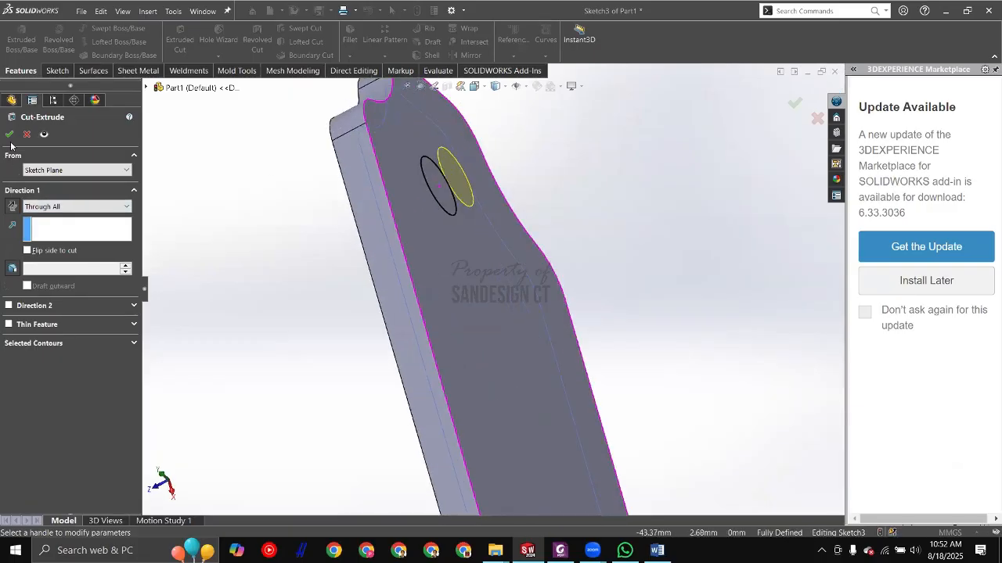
{"action": "middle_click_drag", "start_coordinate": [8, 137], "coordinate": [268, 252]}
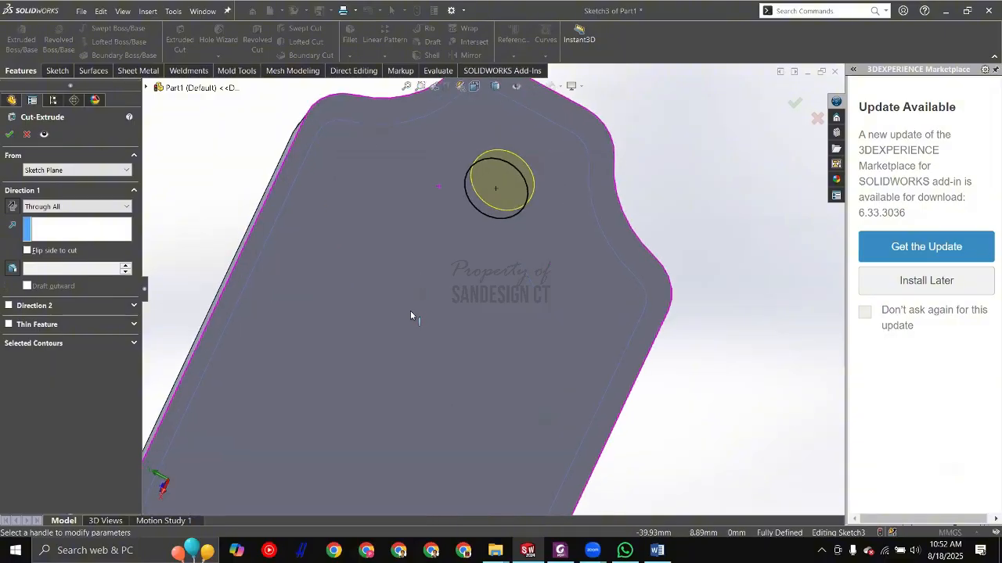
{"action": "middle_click_drag", "start_coordinate": [351, 291], "coordinate": [279, 218]}
{"action": "left_click", "coordinate": [9, 134]}
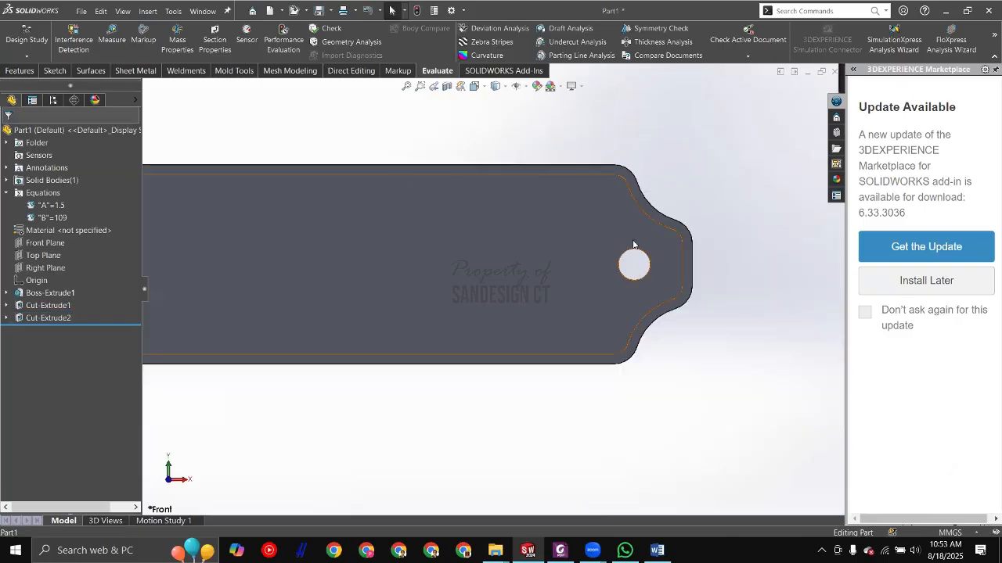
Step: Switch to the Foxit PhantomPDF drawing and examine the boss diameter callout at the plate's right hole
{"action": "double_click", "coordinate": [633, 240]}
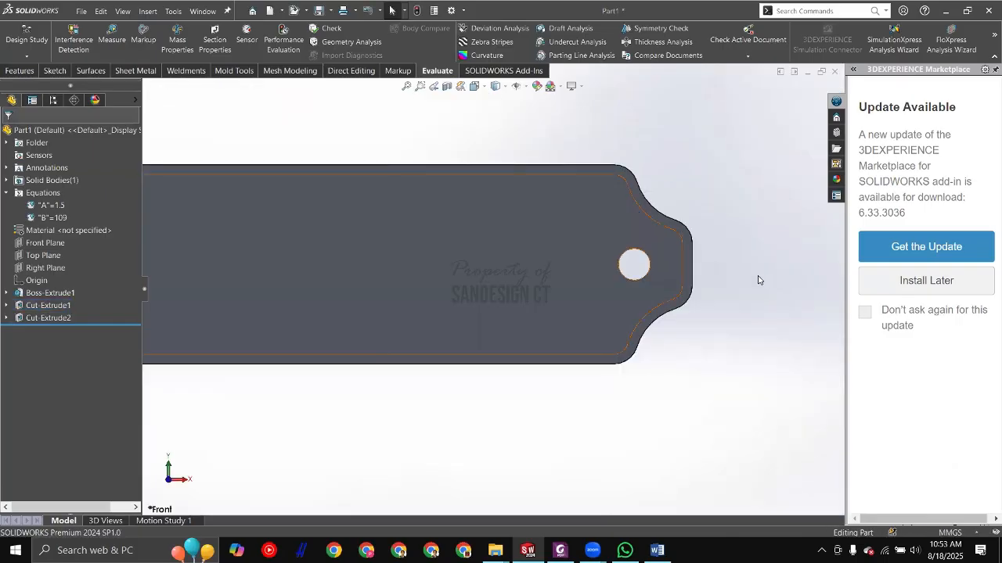
{"action": "key", "text": "Escape"}
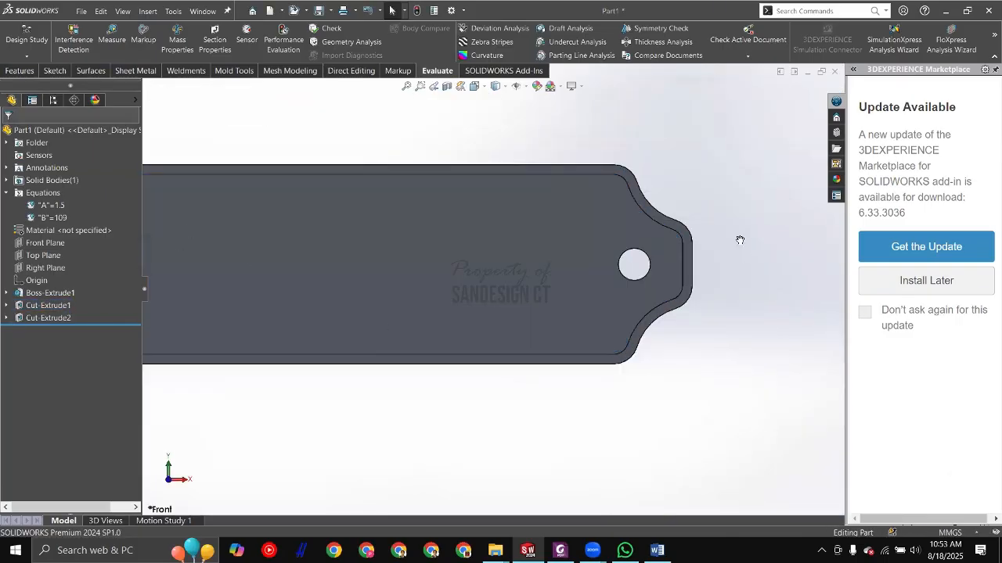
{"action": "key", "text": "alt+Tab"}
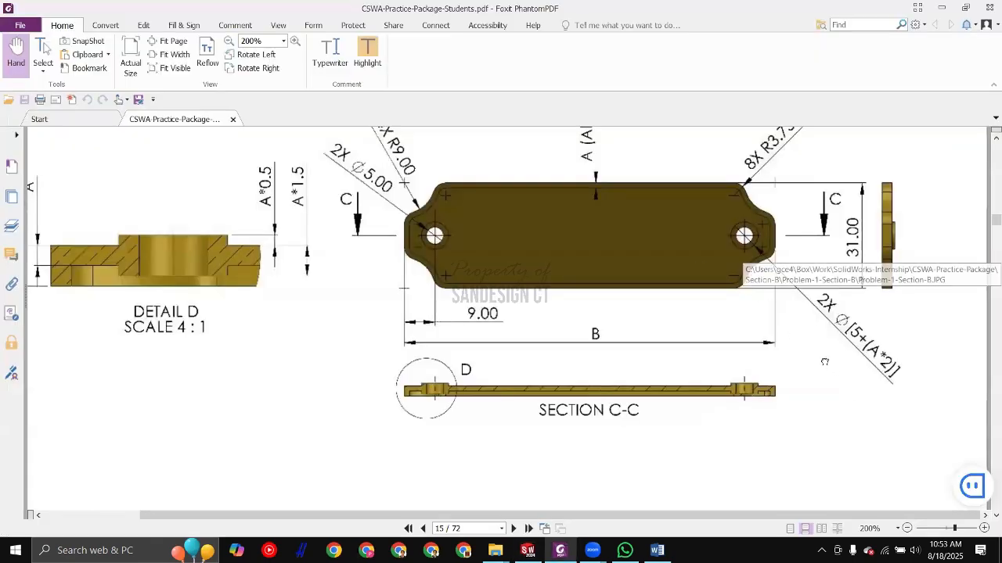
{"action": "scroll", "coordinate": [759, 303], "scroll_direction": "up", "scroll_amount": 2, "text": "ctrl"}
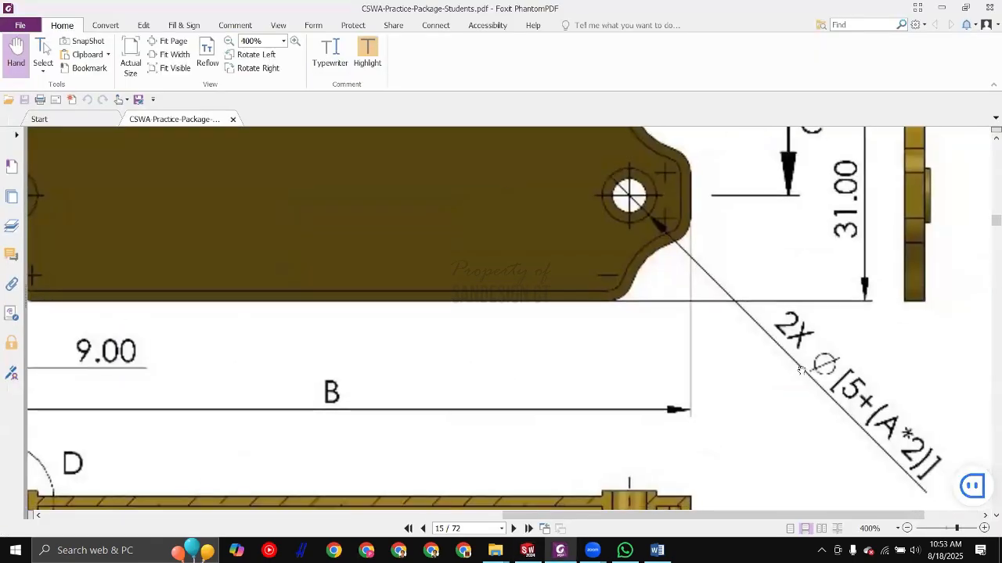
{"action": "left_click_drag", "start_coordinate": [831, 387], "coordinate": [733, 369]}
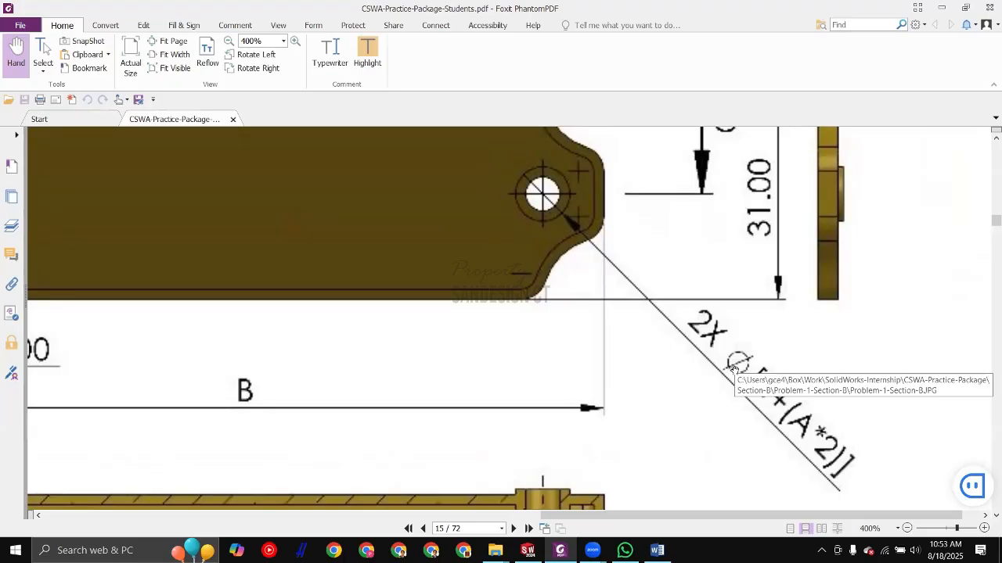
{"action": "left_click_drag", "start_coordinate": [667, 281], "coordinate": [704, 300]}
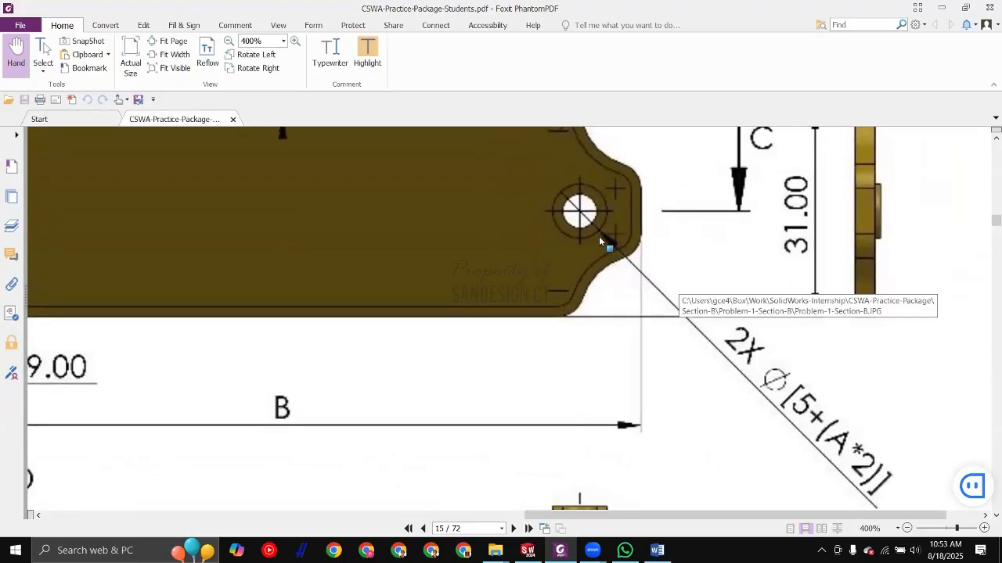
Step: In SOLIDWORKS, start a sketch on the pocket floor and draw a circle about 9.4 mm in diameter, concentric with the right hole
{"action": "key", "text": "alt+Tab"}
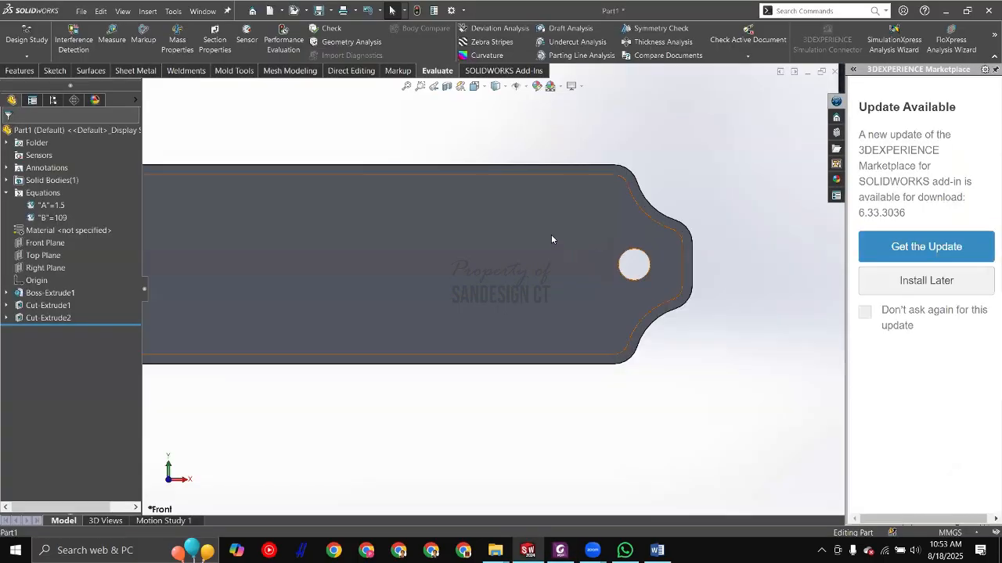
{"action": "left_click", "coordinate": [551, 234]}
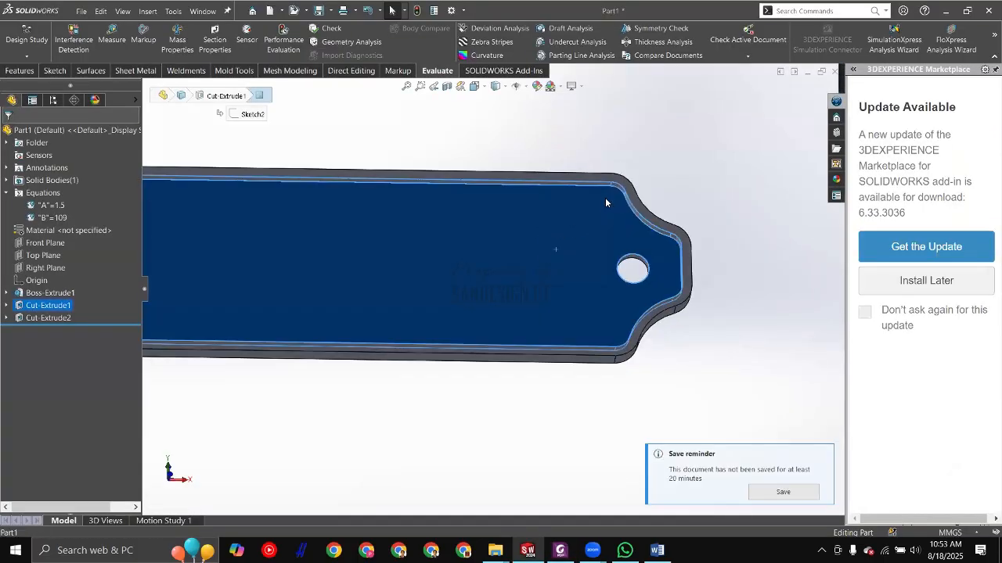
{"action": "middle_click_drag", "start_coordinate": [557, 230], "coordinate": [605, 197]}
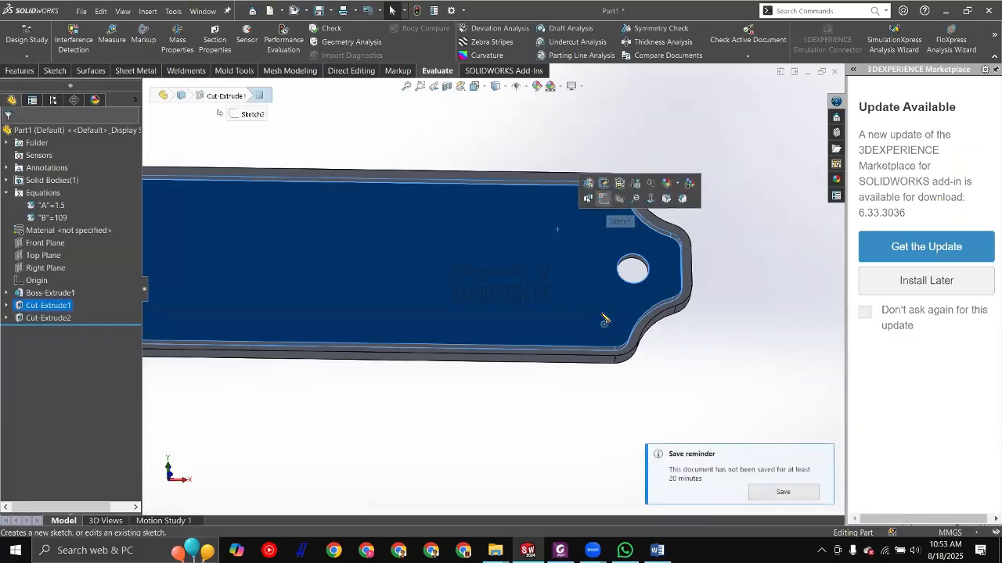
{"action": "left_click", "coordinate": [619, 198]}
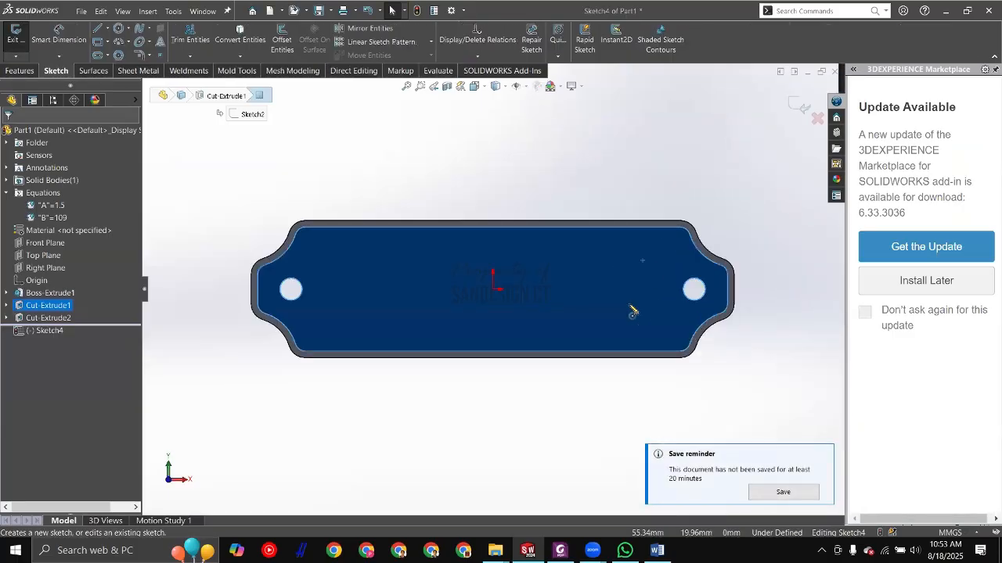
{"action": "left_click", "coordinate": [601, 312]}
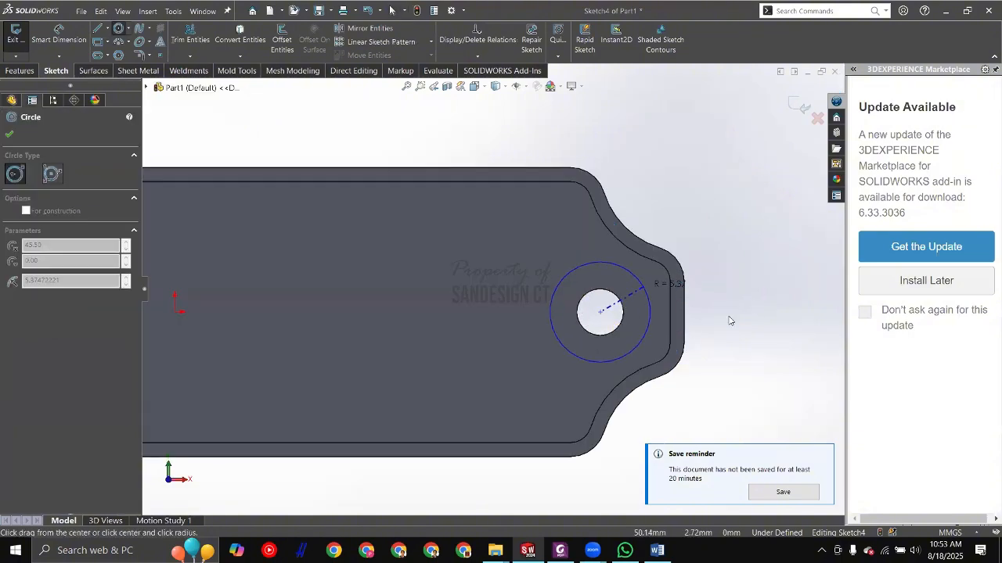
{"action": "left_click", "coordinate": [700, 312]}
{"action": "key", "text": "Escape"}
{"action": "middle_click_drag", "start_coordinate": [709, 324], "coordinate": [699, 316]}
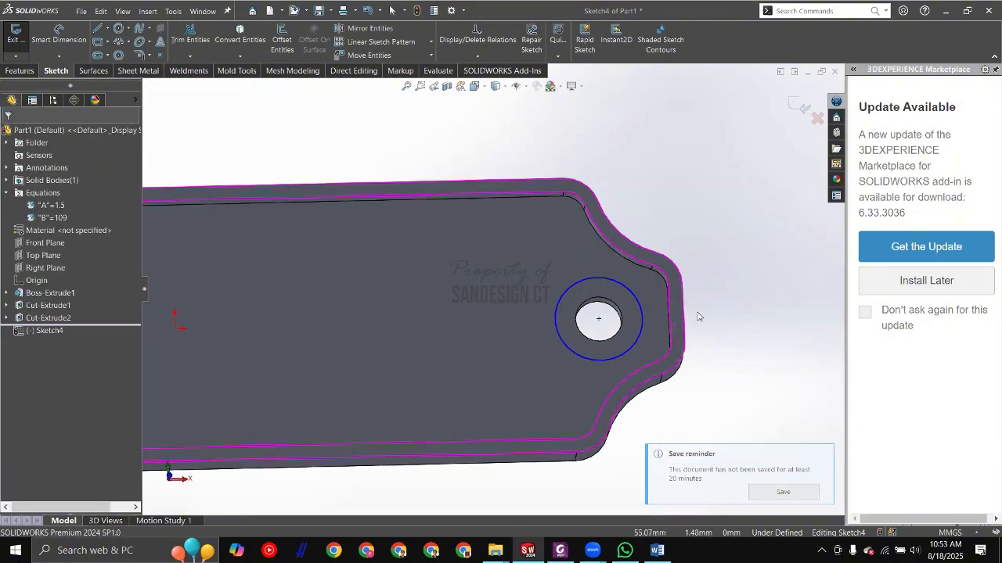
{"action": "middle_click_drag", "start_coordinate": [762, 331], "coordinate": [785, 388]}
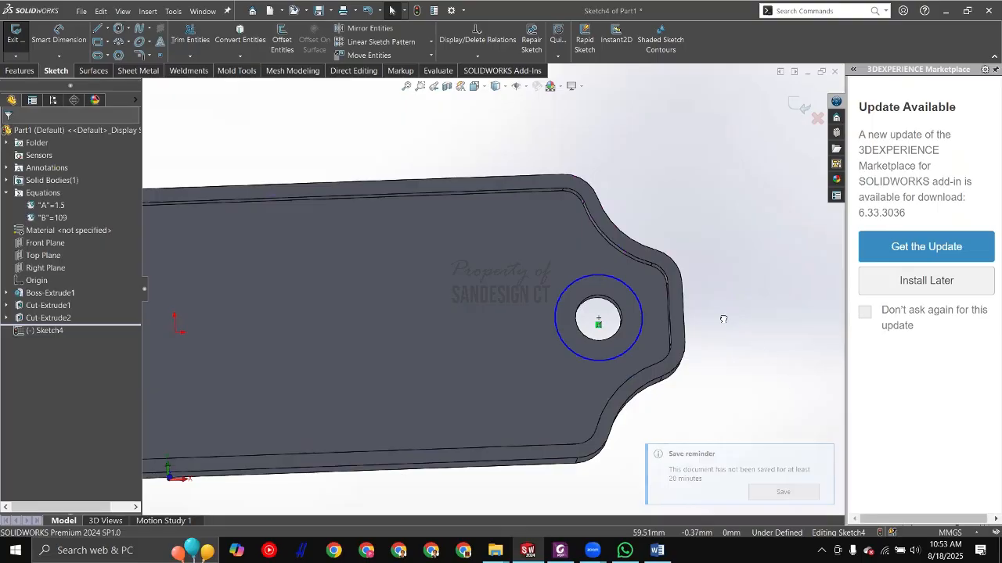
Step: Recheck the boss diameter formula against the hole callout in the Foxit PhantomPDF drawing
{"action": "key", "text": "alt+Tab"}
{"action": "left_click_drag", "start_coordinate": [729, 376], "coordinate": [720, 352]}
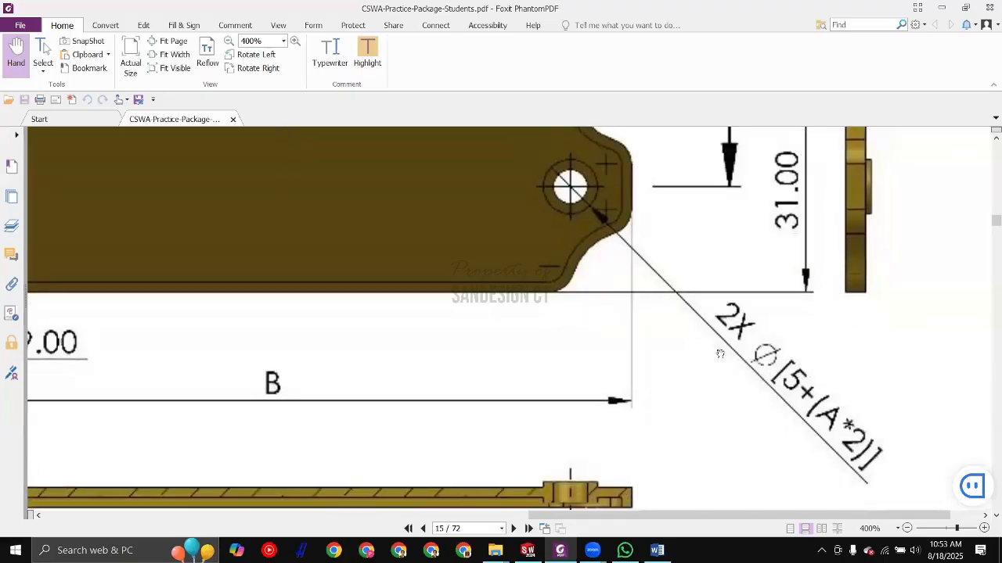
{"action": "mouse_move", "coordinate": [698, 314]}
{"action": "left_mouse_down"}
{"action": "mouse_move", "coordinate": [684, 297]}
{"action": "mouse_move", "coordinate": [698, 322]}
{"action": "left_mouse_up"}
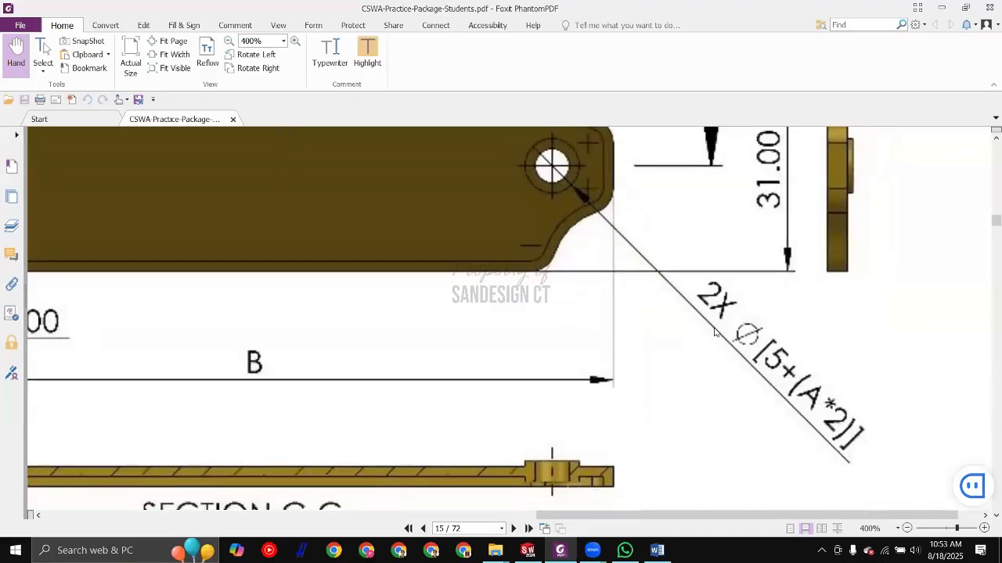
{"action": "left_click_drag", "start_coordinate": [625, 237], "coordinate": [591, 215]}
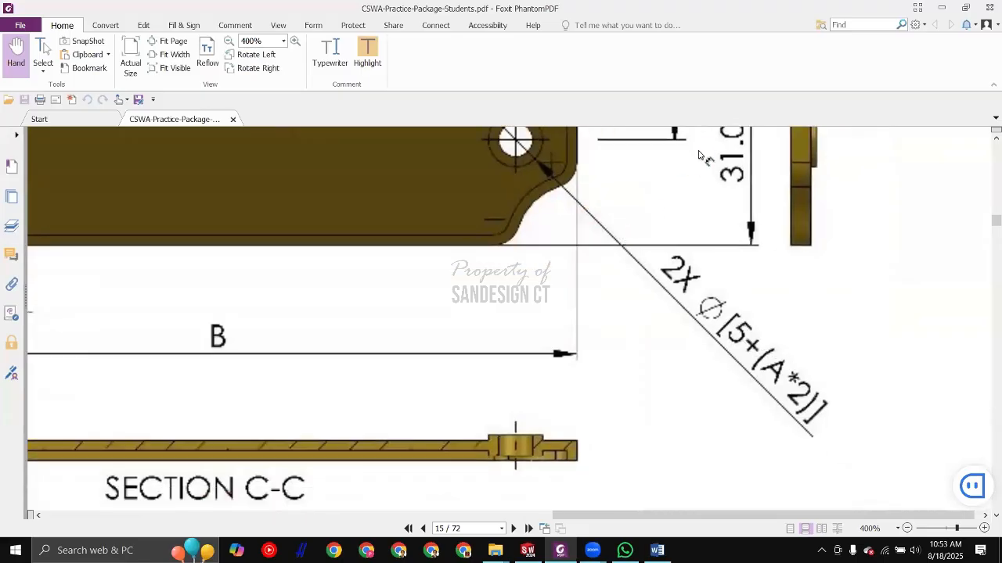
Step: Back in SOLIDWORKS, add a diameter dimension to the boss circle and start its value as an equation
{"action": "key", "text": "alt+Tab"}
{"action": "left_click", "coordinate": [689, 156]}
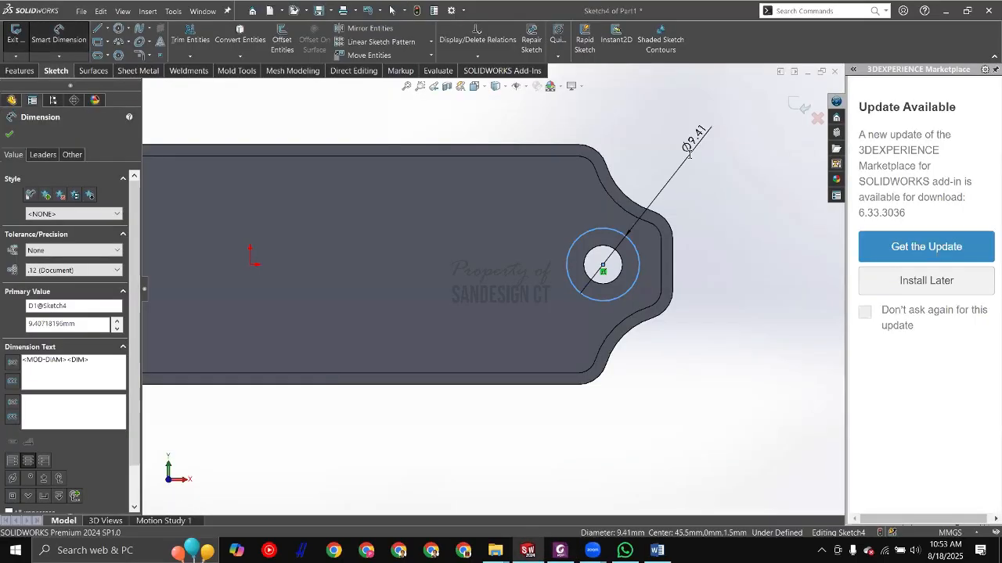
{"action": "left_click", "coordinate": [717, 179]}
{"action": "type", "text": "="}
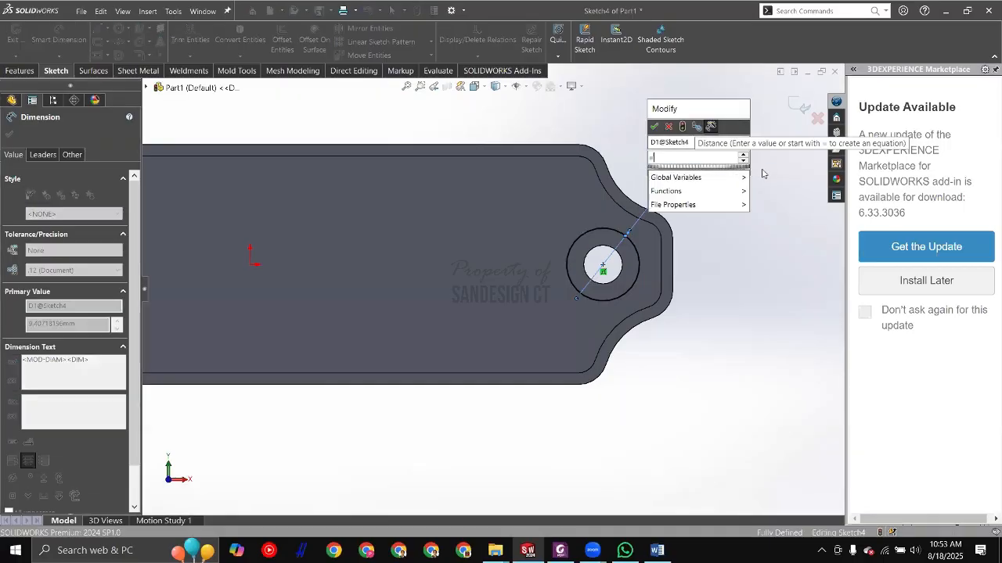
{"action": "key", "text": "Down"}
{"action": "key", "text": "Down"}
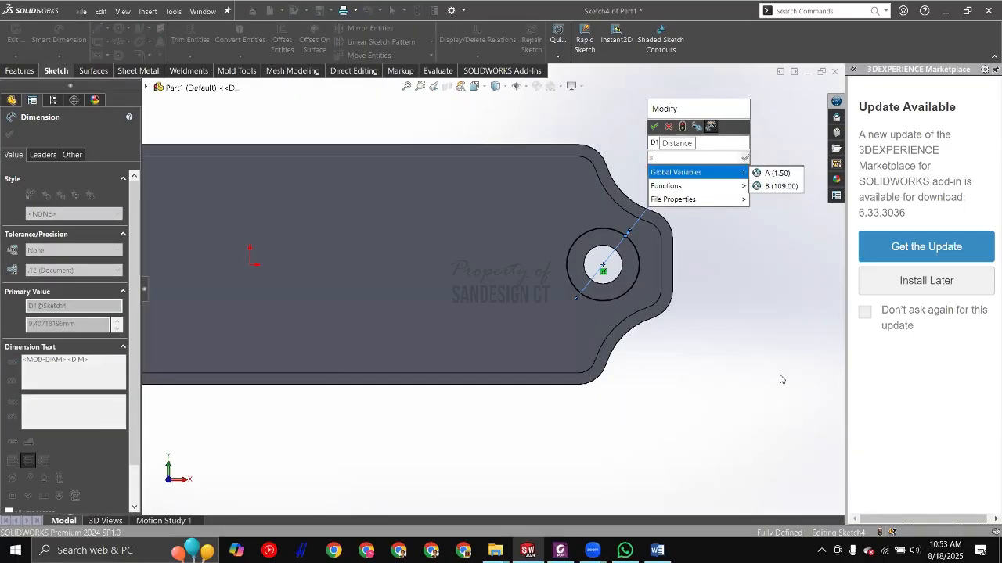
{"action": "left_click", "coordinate": [681, 156]}
{"action": "key", "text": "alt+Tab"}
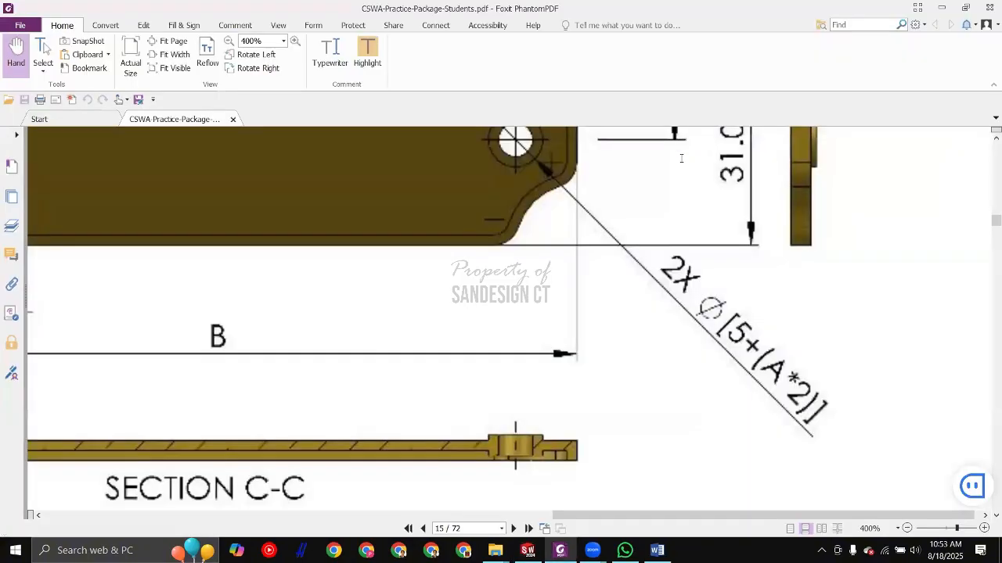
{"action": "key", "text": "alt+Tab"}
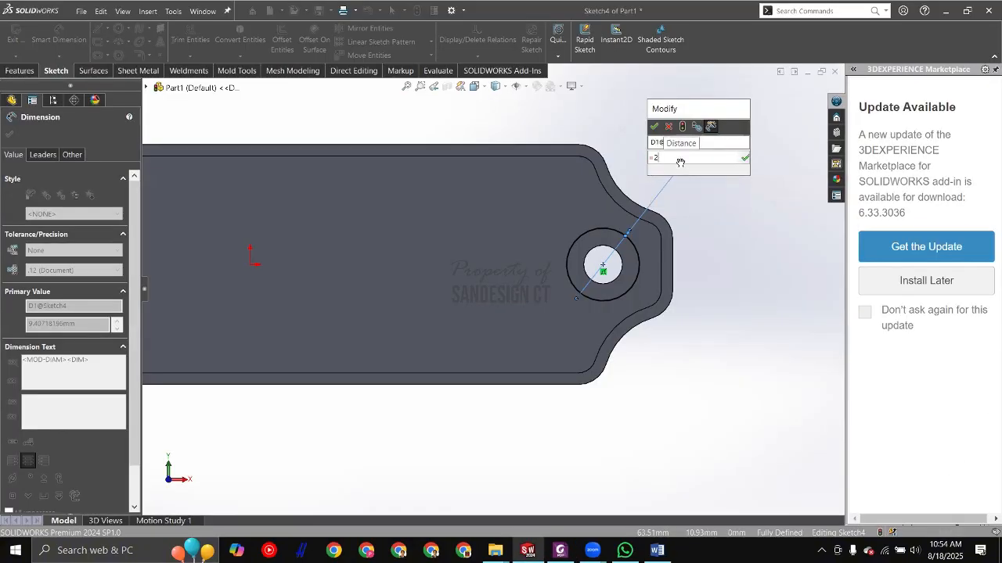
{"action": "key", "text": "alt+Tab"}
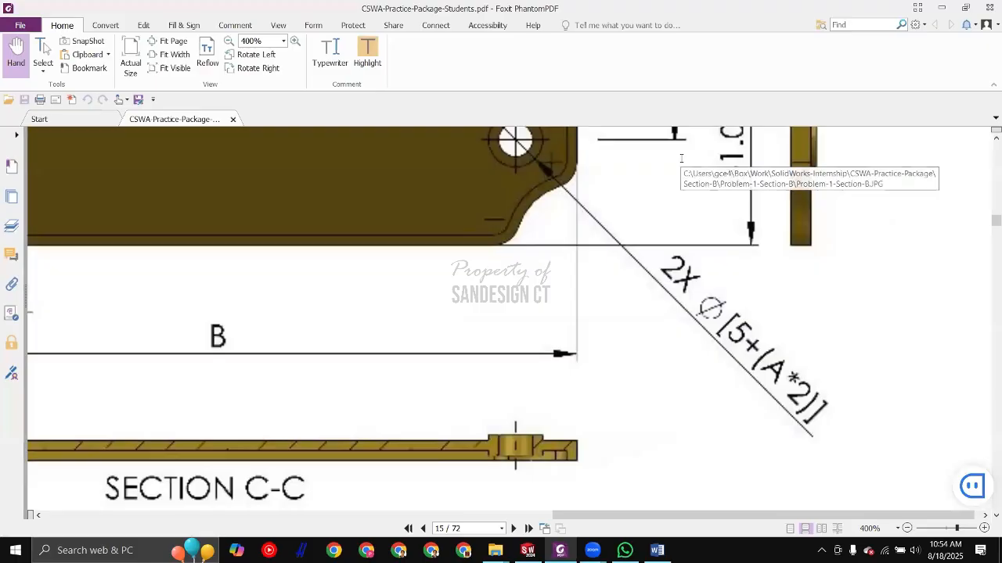
{"action": "key", "text": "alt+Tab"}
{"action": "type", "text": "2"}
{"action": "key", "text": "alt+Tab"}
{"action": "key", "text": "alt+Tab"}
{"action": "key", "text": "BackSpace"}
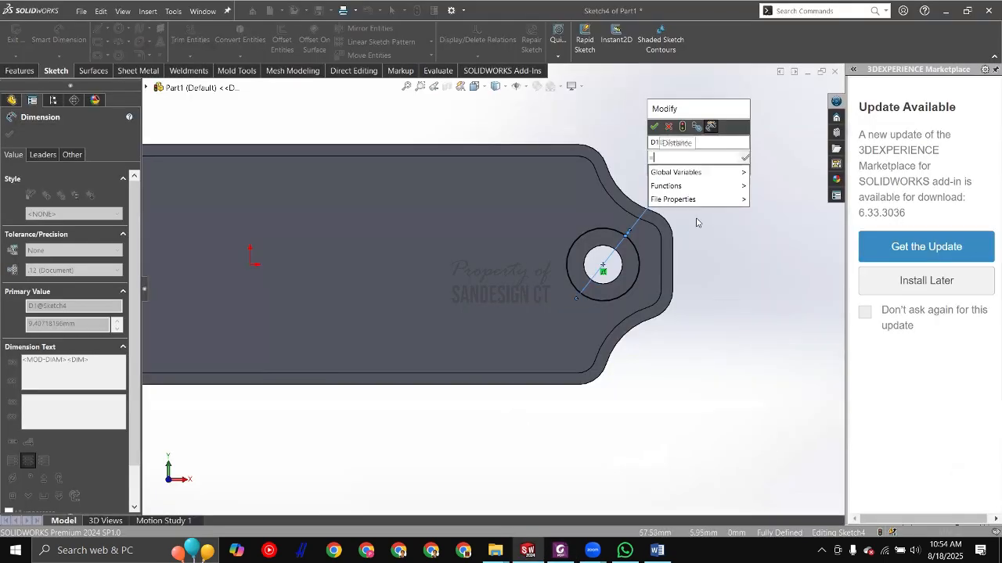
Step: Set the boss circle's diameter to the equation =5+("A"*2), using global variable A
{"action": "type", "text": "5"}
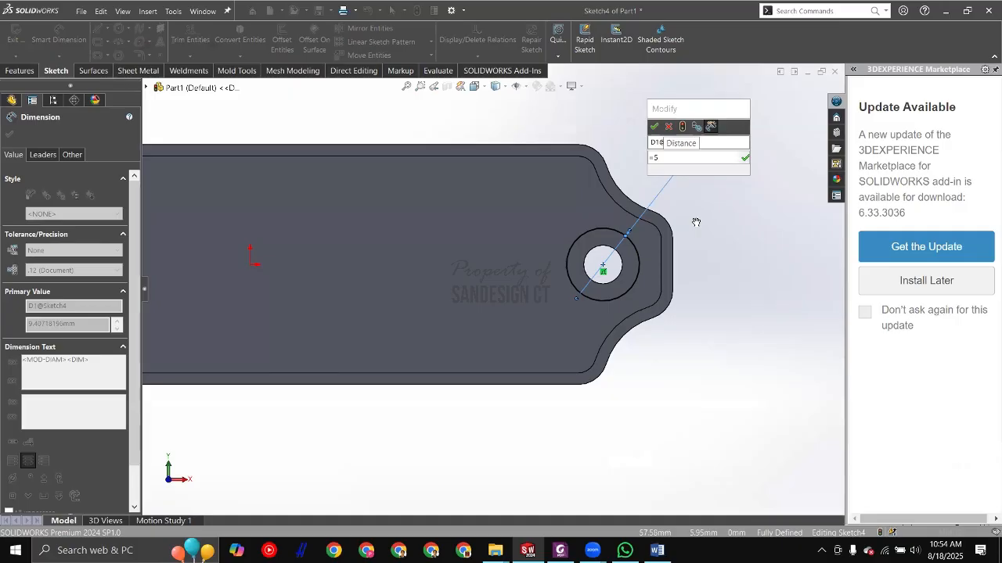
{"action": "type", "text": "+"}
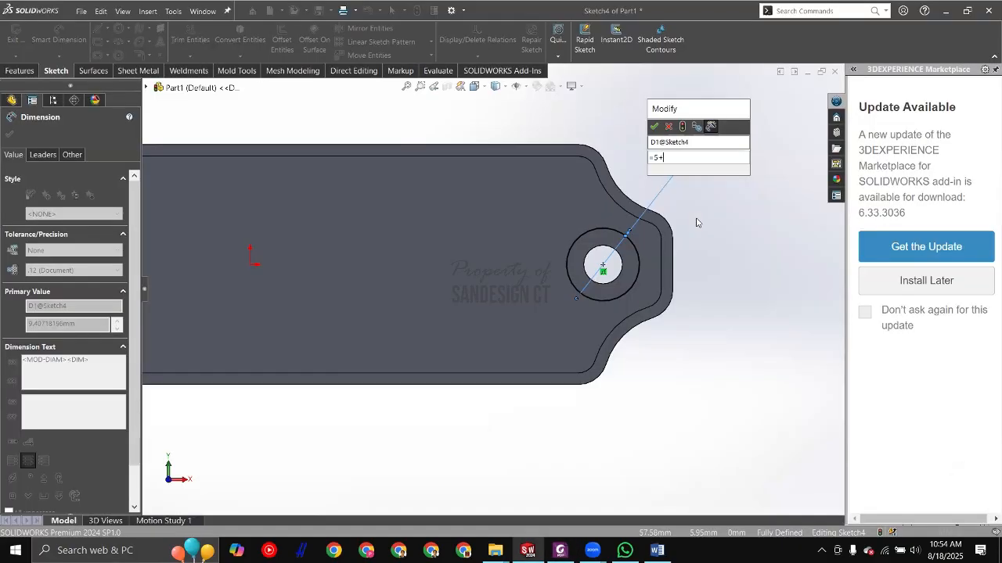
{"action": "type", "text": "("}
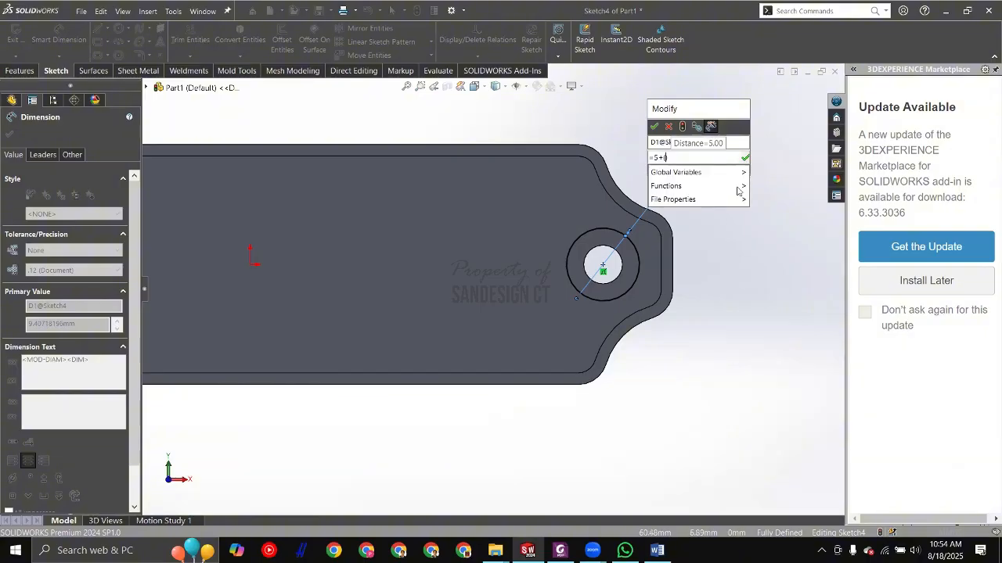
{"action": "mouse_move", "coordinate": [739, 173]}
{"action": "left_click", "coordinate": [776, 177]}
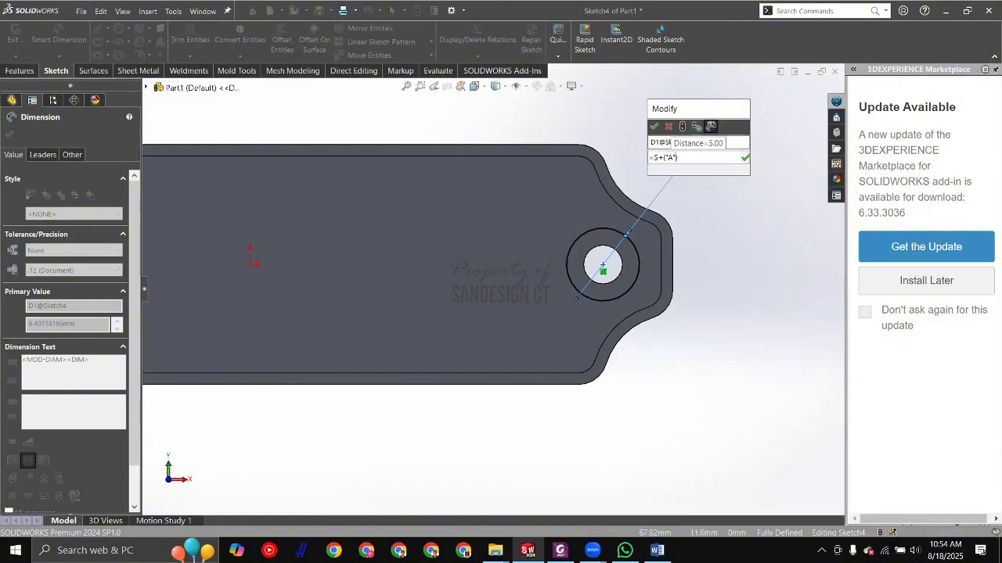
{"action": "type", "text": "*2"}
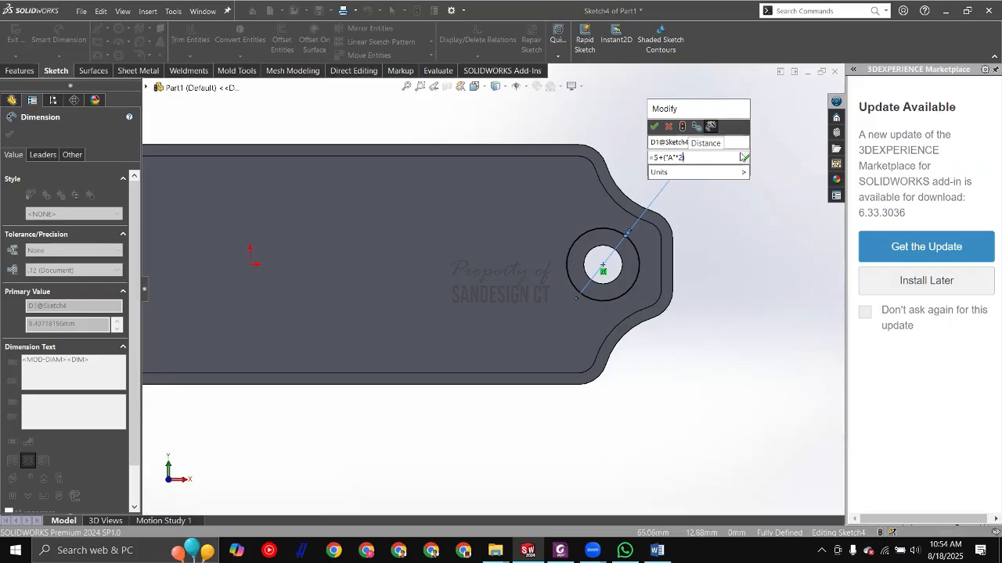
{"action": "left_click", "coordinate": [742, 158]}
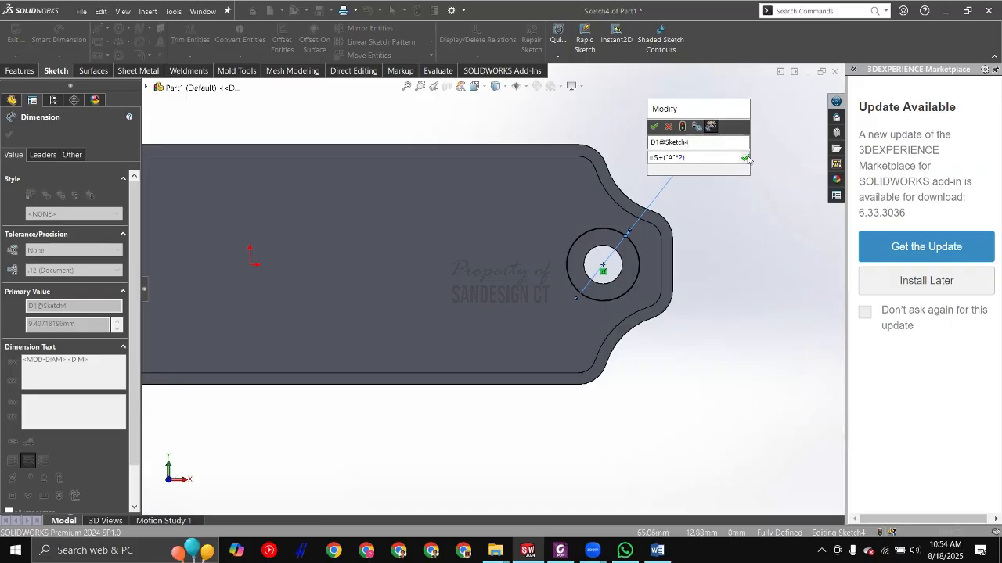
{"action": "left_click", "coordinate": [654, 127]}
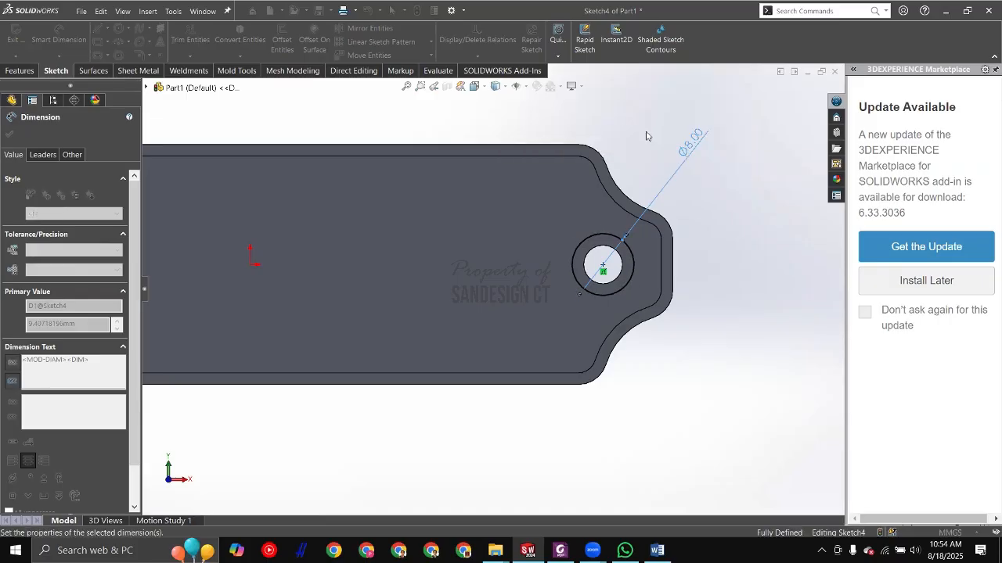
{"action": "left_click", "coordinate": [756, 206]}
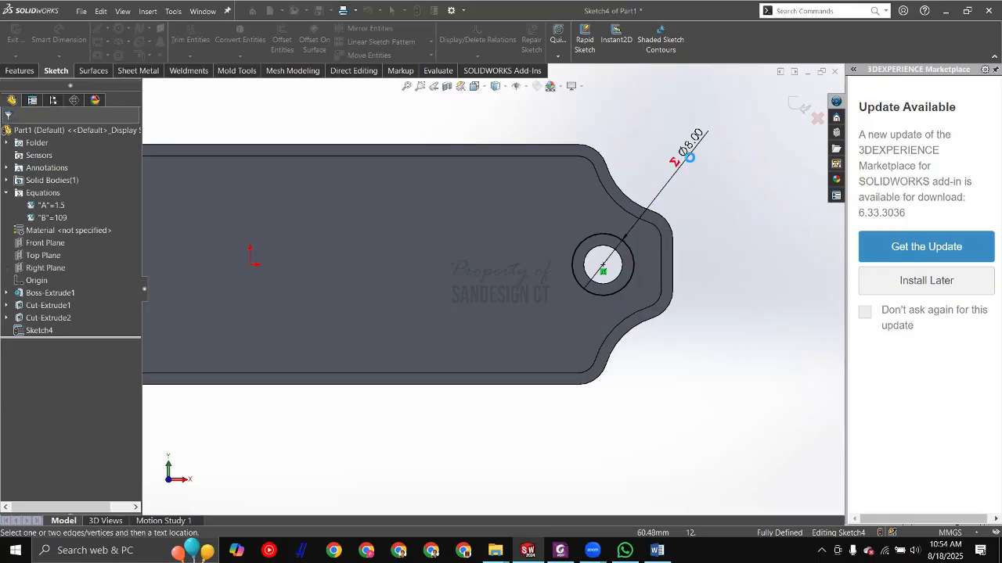
{"action": "left_click", "coordinate": [730, 202]}
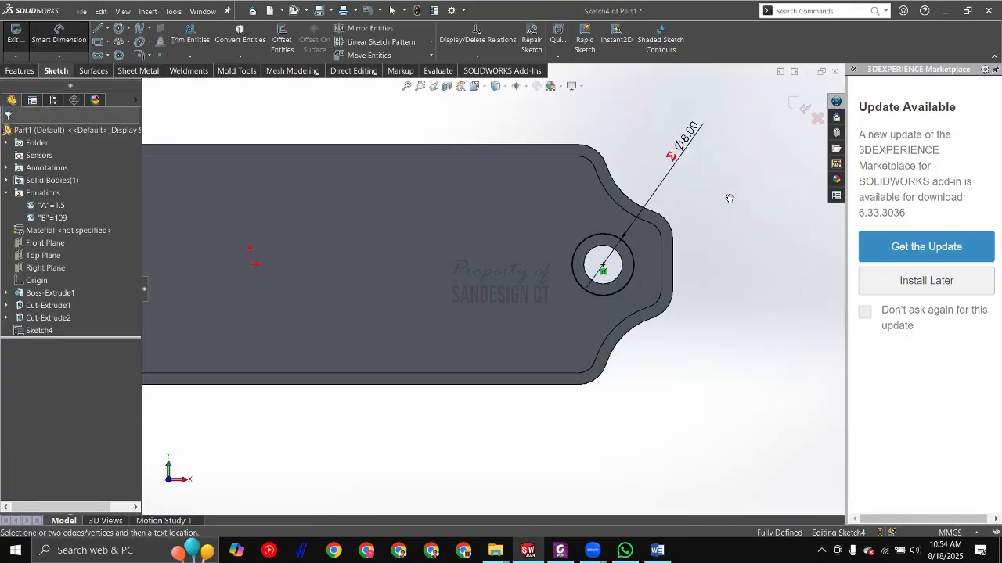
Step: In Foxit PhantomPDF, examine the plate's isometric view, top view and Detail D for the callouts around the two holes
{"action": "key", "text": "alt+Tab"}
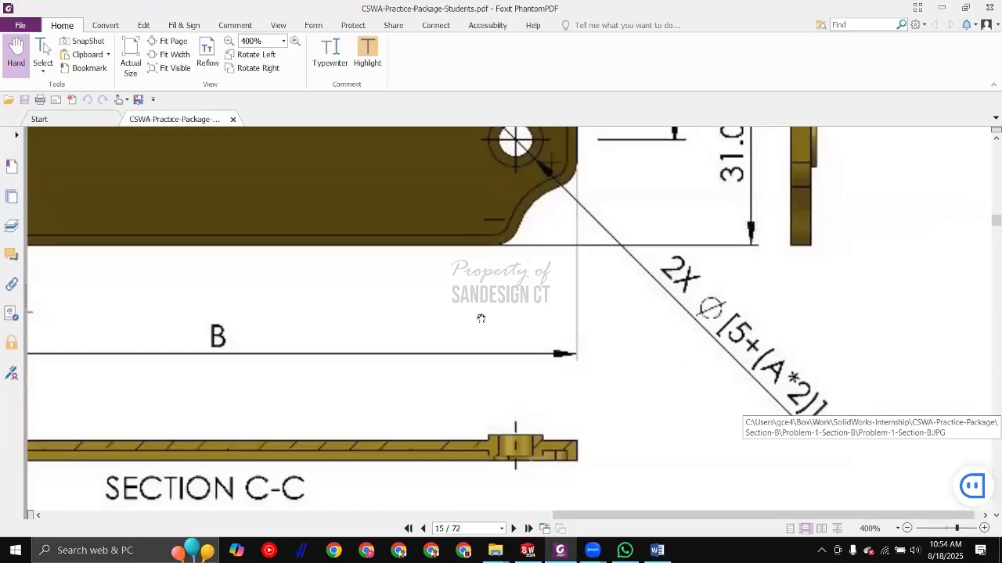
{"action": "scroll", "coordinate": [447, 308], "scroll_direction": "down", "scroll_amount": 4, "text": "ctrl"}
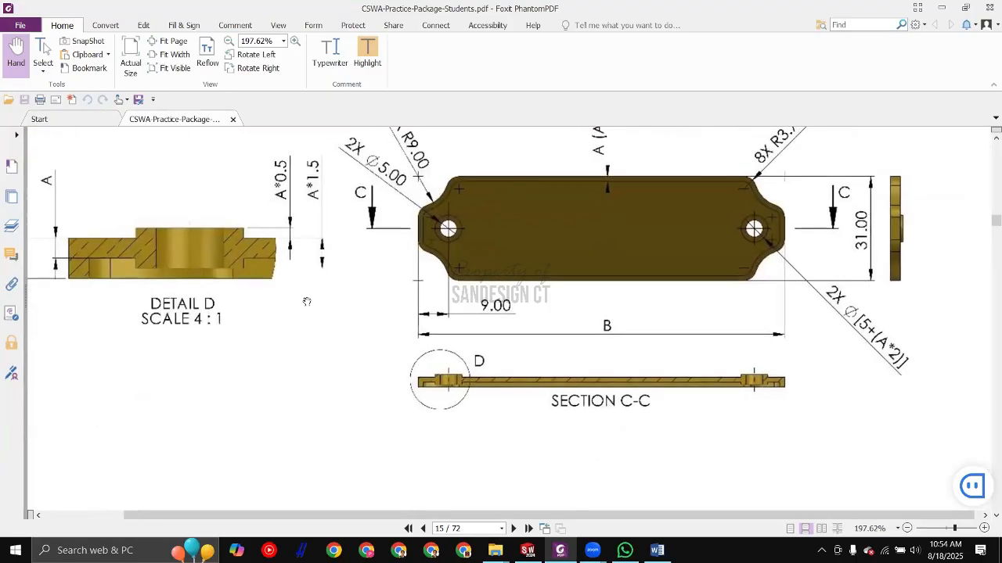
{"action": "left_click_drag", "start_coordinate": [306, 302], "coordinate": [396, 339]}
{"action": "scroll", "coordinate": [214, 288], "scroll_direction": "up", "scroll_amount": 5}
{"action": "left_click_drag", "start_coordinate": [510, 267], "coordinate": [579, 297]}
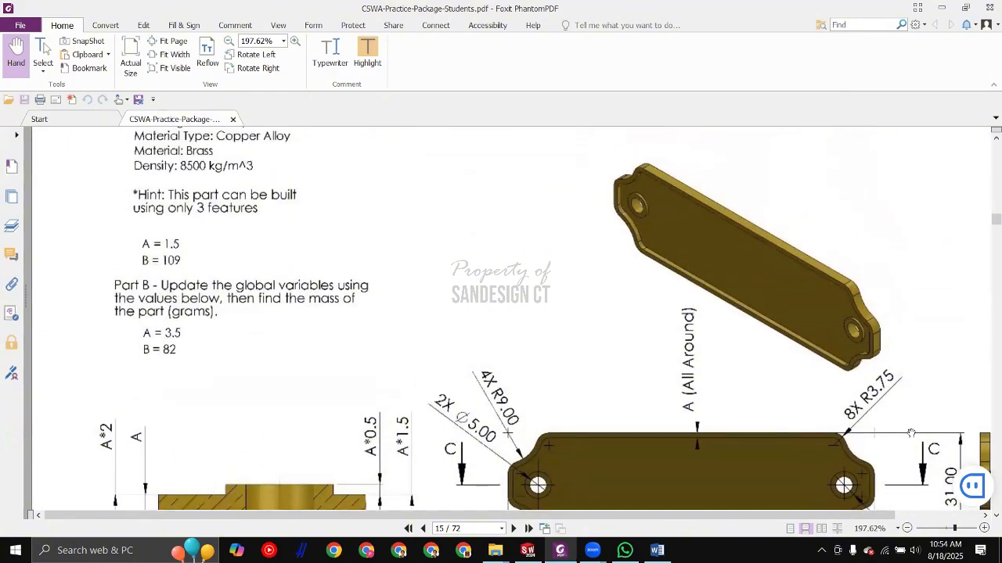
{"action": "left_click_drag", "start_coordinate": [963, 495], "coordinate": [874, 440]}
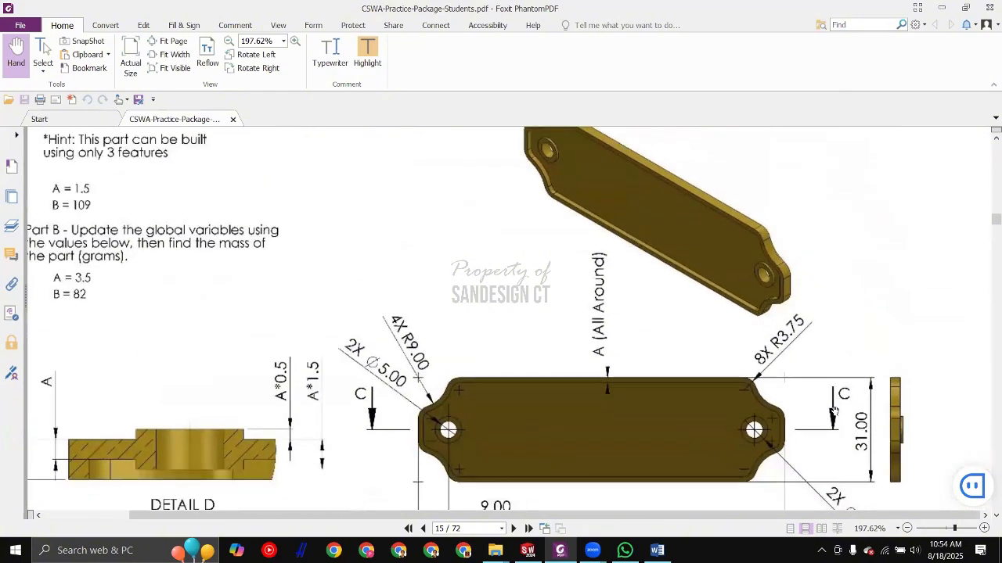
{"action": "scroll", "coordinate": [834, 410], "scroll_direction": "down", "scroll_amount": 2}
{"action": "scroll", "coordinate": [838, 409], "scroll_direction": "up", "scroll_amount": 2, "text": "ctrl"}
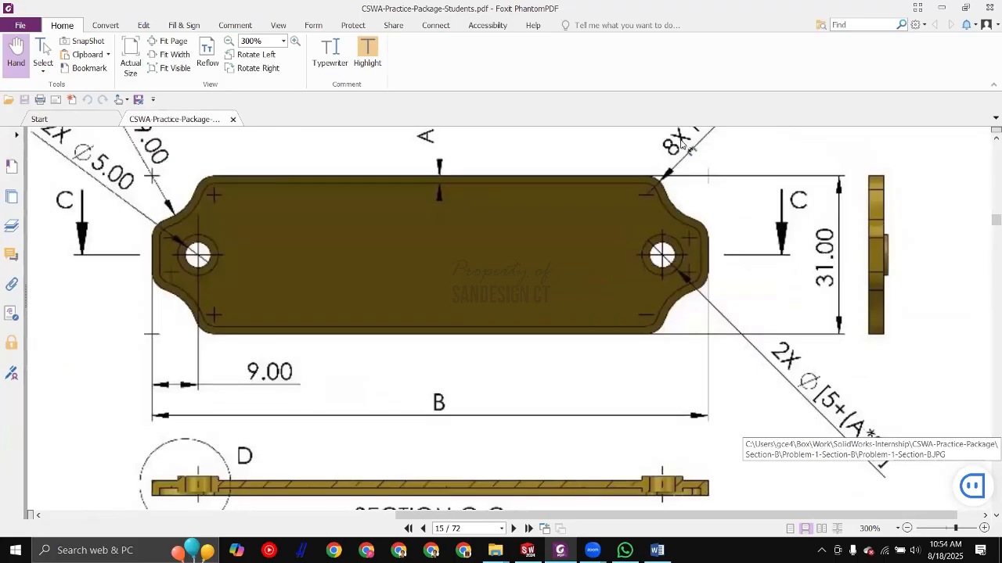
Step: Back in SOLIDWORKS, try showing the boss circle's dimension as a radius, and restore its diameter display
{"action": "key", "text": "alt+Tab"}
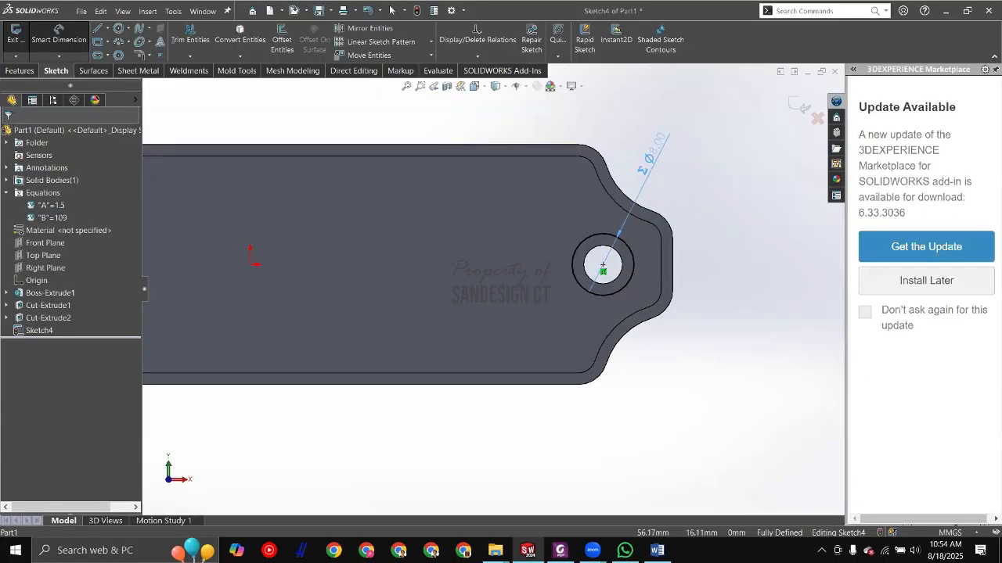
{"action": "left_click", "coordinate": [720, 248]}
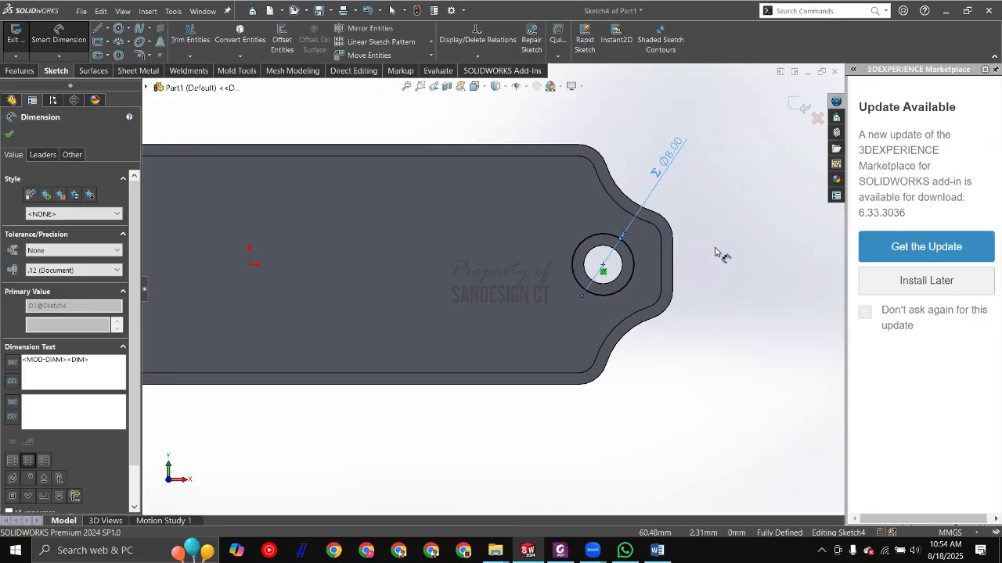
{"action": "left_click", "coordinate": [41, 155]}
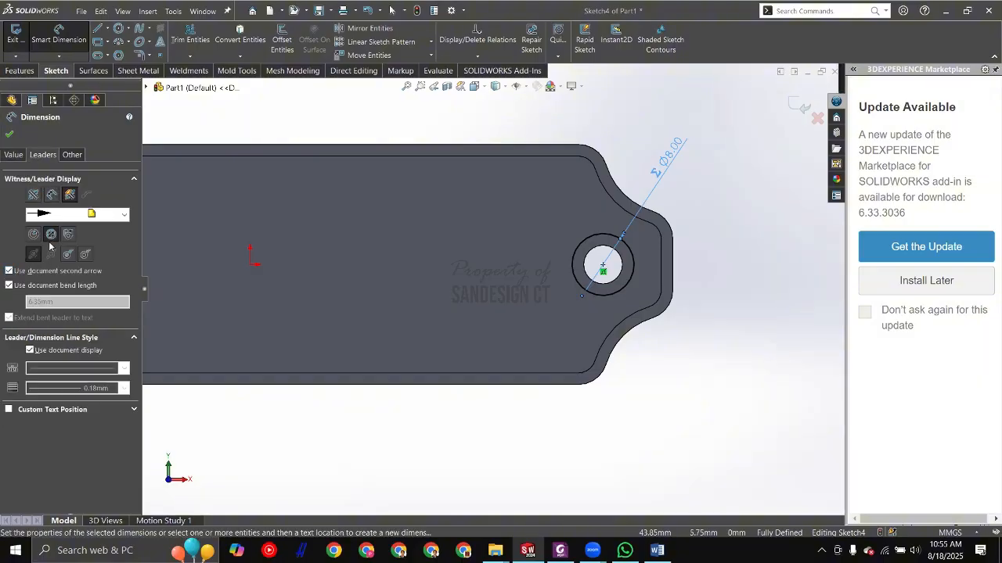
{"action": "left_click", "coordinate": [31, 234]}
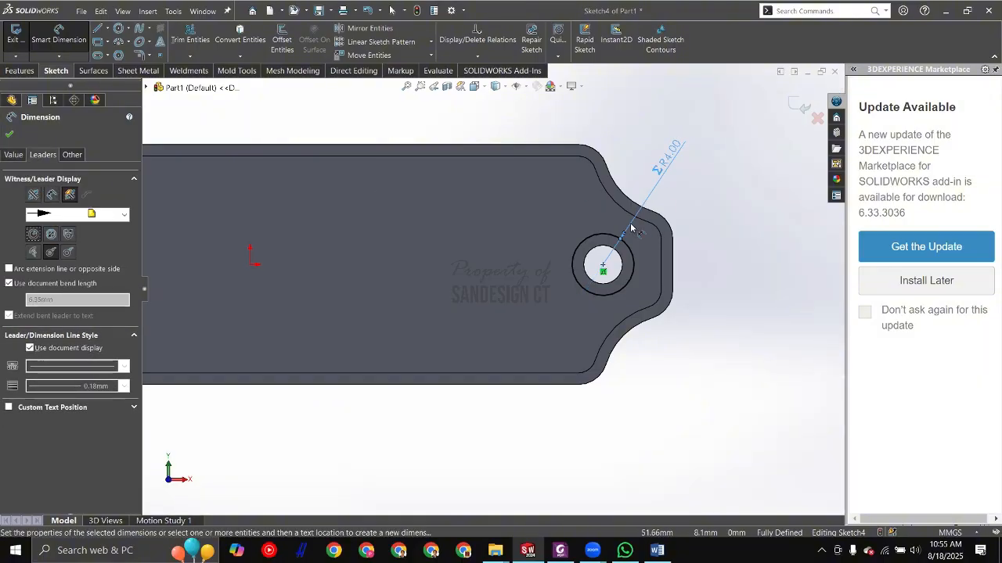
{"action": "left_click", "coordinate": [50, 234]}
{"action": "left_click", "coordinate": [682, 169]}
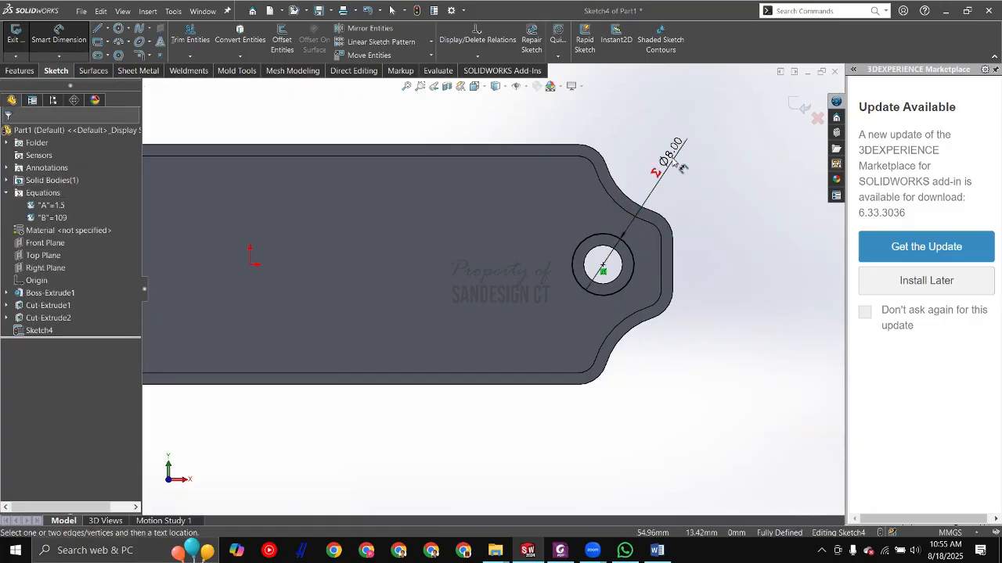
Step: Reposition the boss circle's diameter dimension text outside the plate and finish dimensioning
{"action": "mouse_move", "coordinate": [682, 169]}
{"action": "left_mouse_down"}
{"action": "mouse_move", "coordinate": [689, 184]}
{"action": "mouse_move", "coordinate": [688, 161]}
{"action": "mouse_move", "coordinate": [709, 193]}
{"action": "mouse_move", "coordinate": [676, 162]}
{"action": "left_mouse_up"}
{"action": "left_click", "coordinate": [708, 178]}
{"action": "scroll", "coordinate": [652, 205], "scroll_direction": "up", "scroll_amount": 2}
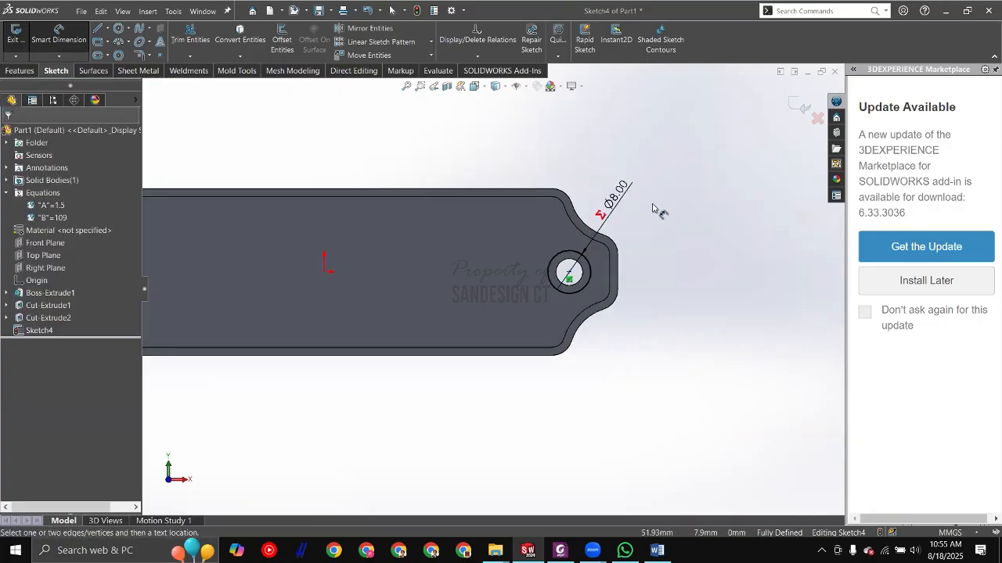
{"action": "scroll", "coordinate": [653, 205], "scroll_direction": "down", "scroll_amount": 3}
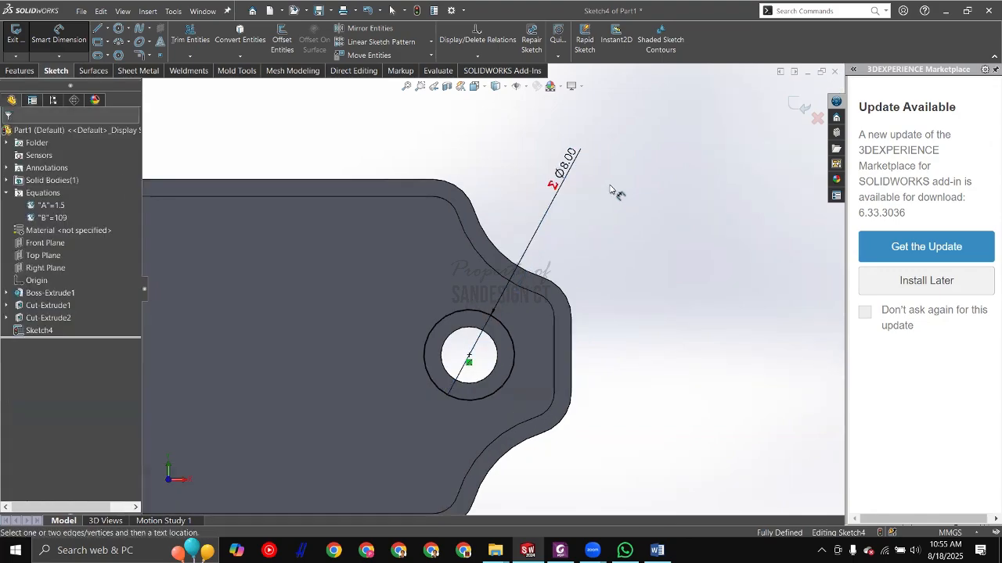
{"action": "left_click_drag", "start_coordinate": [577, 192], "coordinate": [598, 198]}
{"action": "left_click", "coordinate": [618, 245]}
{"action": "scroll", "coordinate": [618, 245], "scroll_direction": "up", "scroll_amount": 1}
{"action": "key", "text": "Escape"}
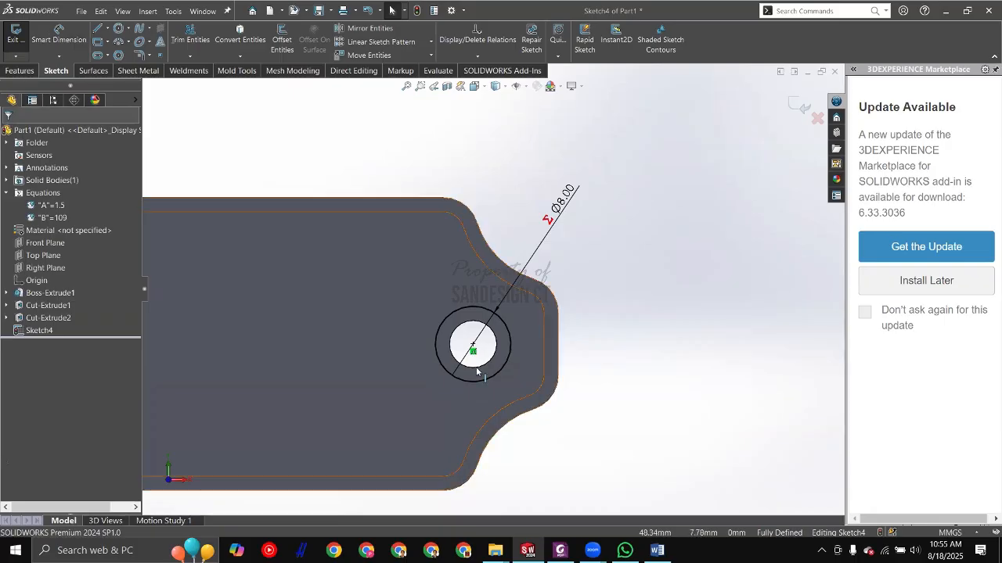
Step: Convert the edge of the right 5 mm hole into a sketch circle inside the boss circle
{"action": "scroll", "coordinate": [474, 369], "scroll_direction": "down", "scroll_amount": 1}
{"action": "scroll", "coordinate": [487, 247], "scroll_direction": "down", "scroll_amount": 4}
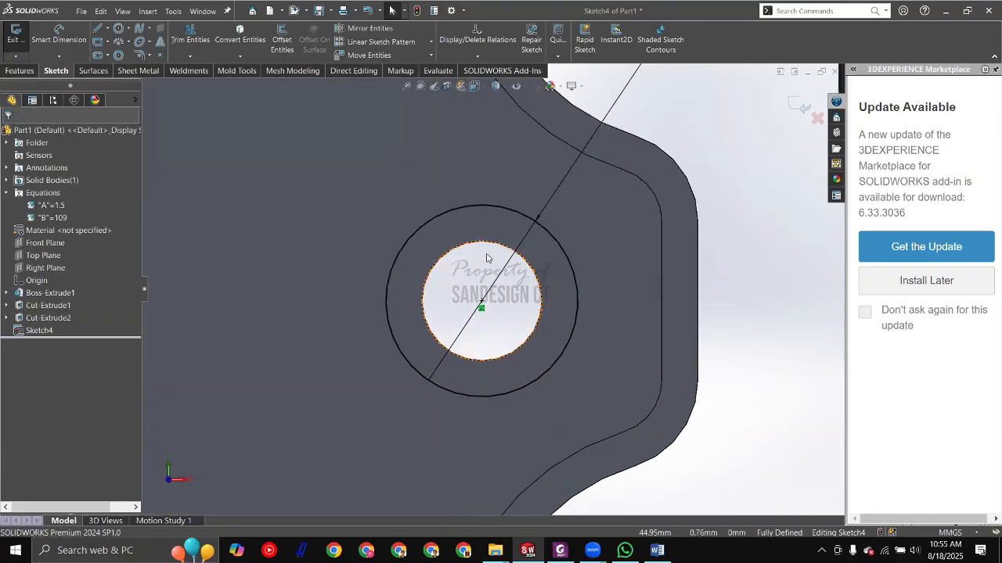
{"action": "scroll", "coordinate": [501, 242], "scroll_direction": "down", "scroll_amount": 3}
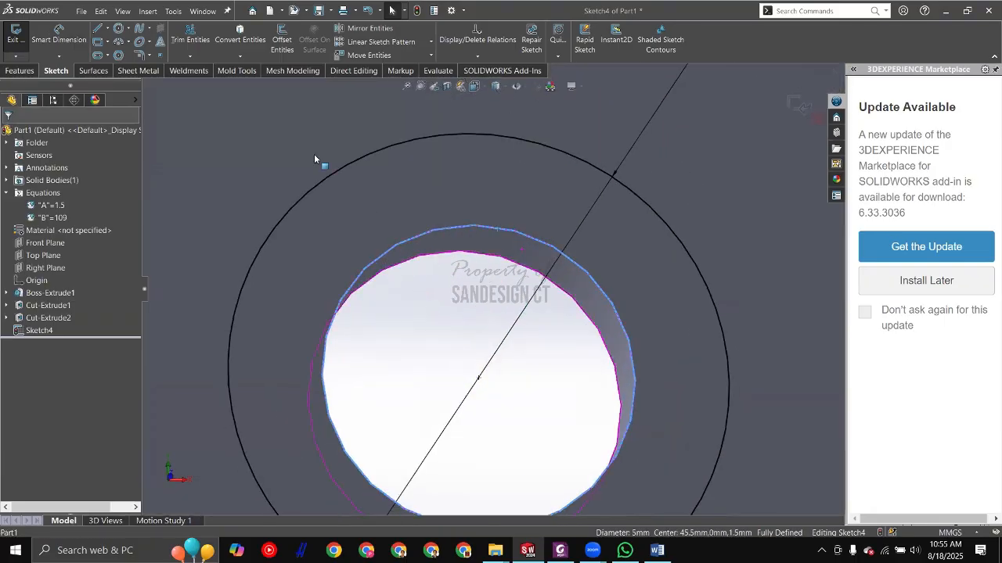
{"action": "middle_click_drag", "start_coordinate": [239, 69], "coordinate": [373, 142]}
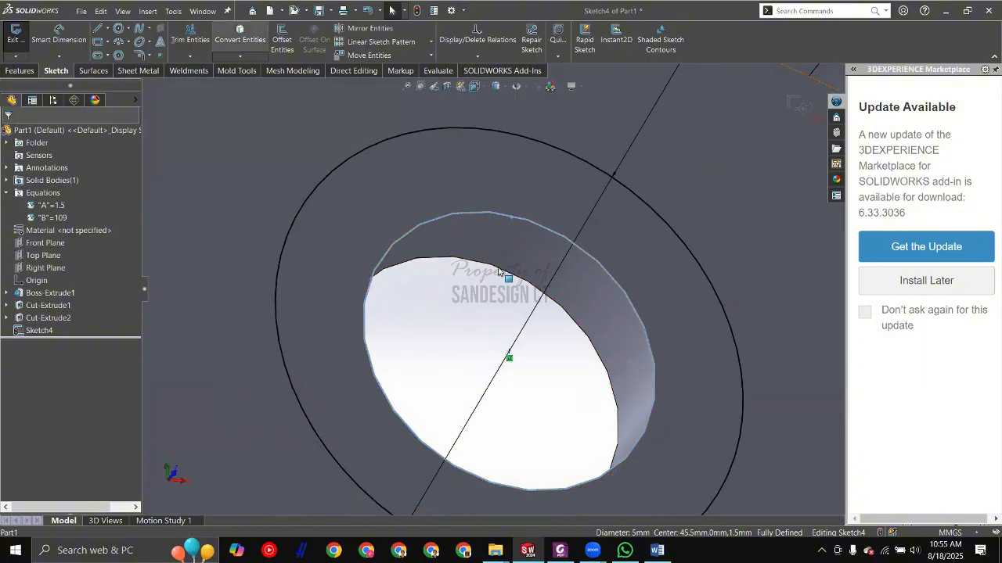
{"action": "left_click", "coordinate": [239, 37]}
{"action": "scroll", "coordinate": [613, 371], "scroll_direction": "up", "scroll_amount": 10}
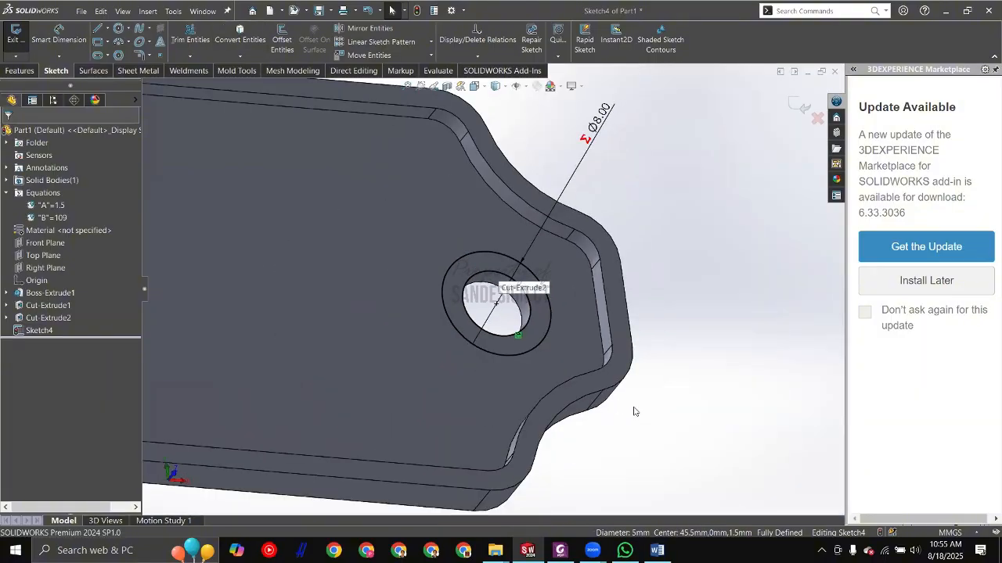
Step: View the sketch face-on and draw a vertical centerline from the origin up to the plate's upper edge
{"action": "key", "text": "ctrl+8"}
{"action": "key", "text": "f"}
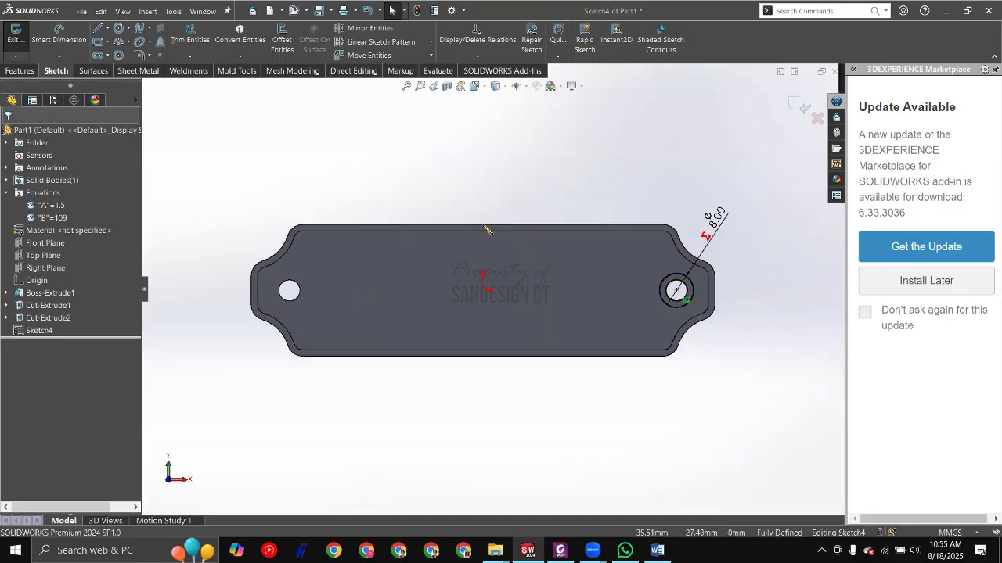
{"action": "key", "text": "l"}
{"action": "left_click", "coordinate": [483, 290]}
{"action": "left_click", "coordinate": [484, 225]}
{"action": "key", "text": "Escape"}
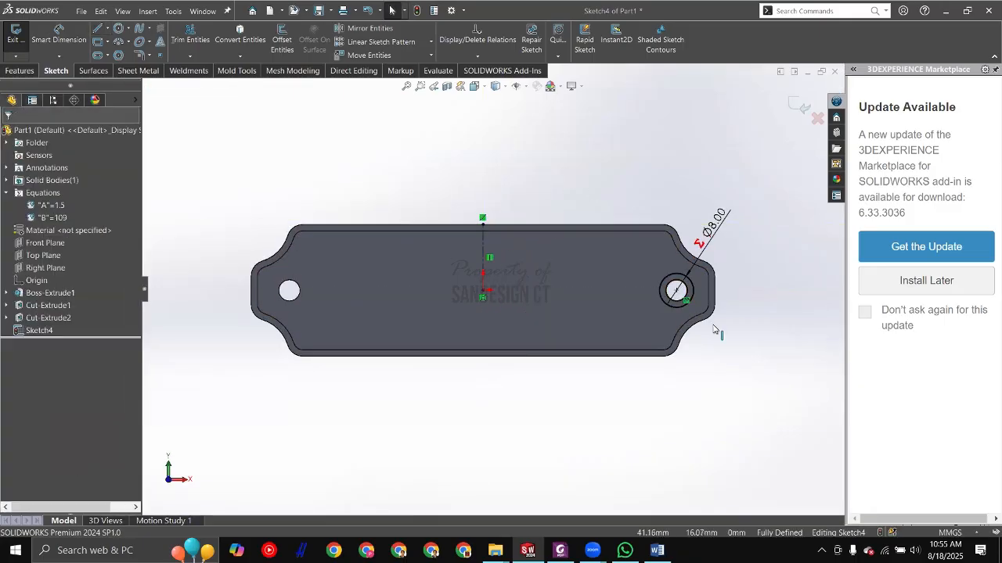
Step: Mirror both circles at the right hole about the vertical centerline, keeping the originals
{"action": "scroll", "coordinate": [716, 327], "scroll_direction": "down", "scroll_amount": 2}
{"action": "left_click_drag", "start_coordinate": [529, 131], "coordinate": [707, 375]}
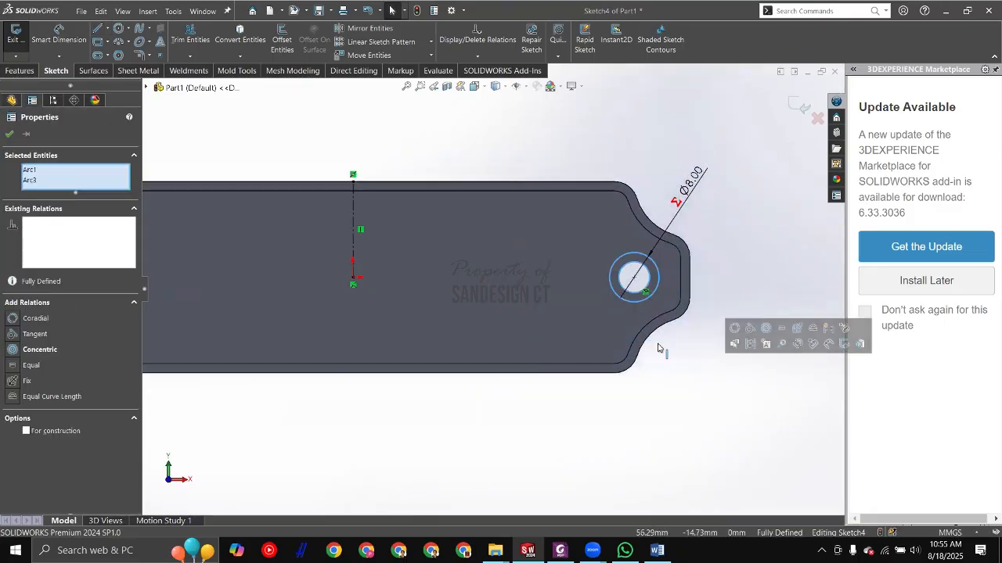
{"action": "key", "text": "Escape"}
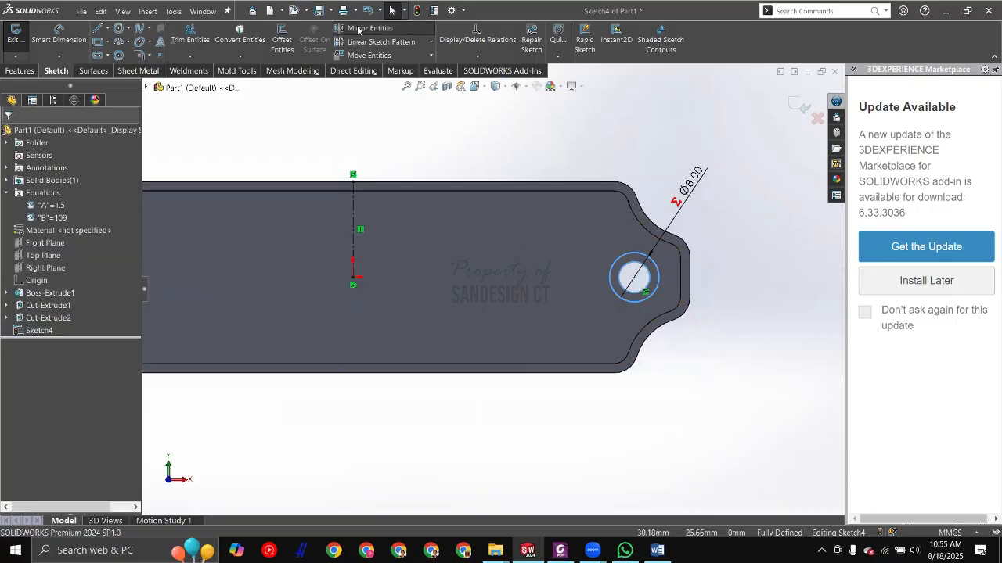
{"action": "left_click", "coordinate": [357, 30]}
{"action": "left_click", "coordinate": [60, 294]}
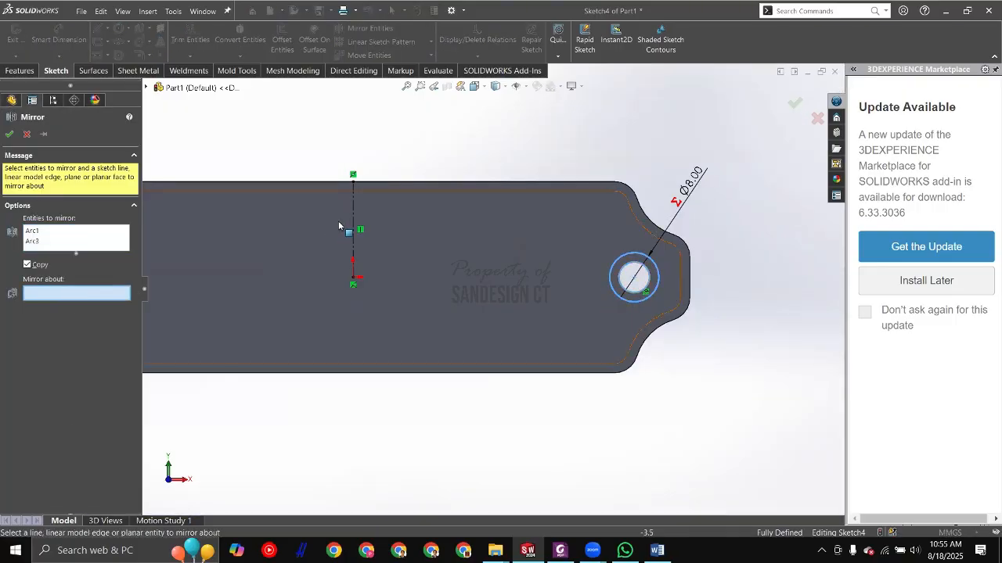
{"action": "scroll", "coordinate": [411, 262], "scroll_direction": "up", "scroll_amount": 3}
{"action": "scroll", "coordinate": [501, 262], "scroll_direction": "down", "scroll_amount": 2}
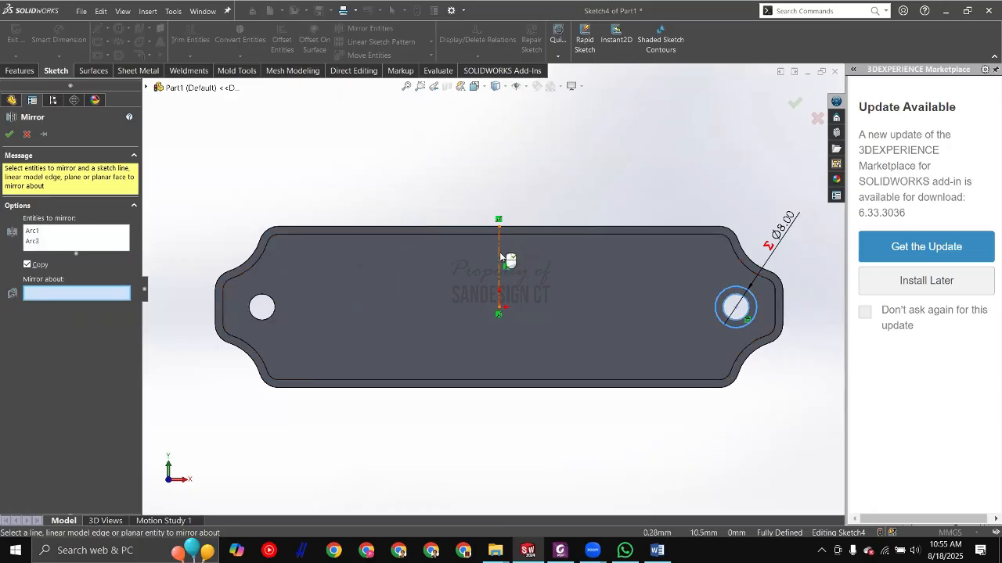
{"action": "left_click", "coordinate": [500, 258]}
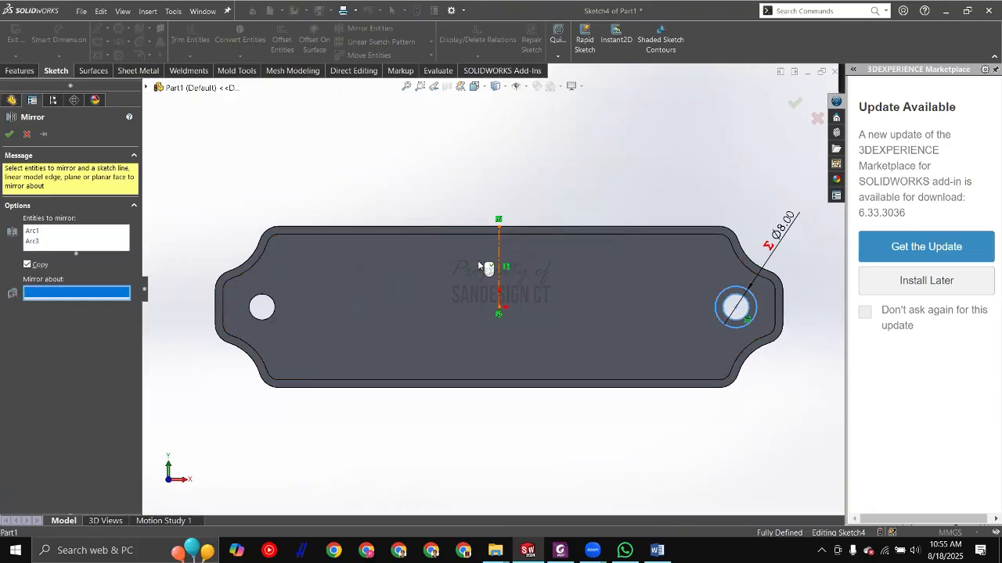
{"action": "left_click", "coordinate": [9, 135]}
Step: Inspect the mirrored circles at an angle, and study the boss height callouts in Detail D of the Foxit PhantomPDF drawing
{"action": "mouse_move", "coordinate": [548, 344]}
{"action": "middle_mouse_down"}
{"action": "mouse_move", "coordinate": [569, 359]}
{"action": "mouse_move", "coordinate": [559, 340]}
{"action": "mouse_move", "coordinate": [481, 396]}
{"action": "mouse_move", "coordinate": [352, 313]}
{"action": "mouse_move", "coordinate": [195, 259]}
{"action": "middle_mouse_up"}
{"action": "scroll", "coordinate": [616, 344], "scroll_direction": "down", "scroll_amount": 3}
{"action": "scroll", "coordinate": [505, 409], "scroll_direction": "up", "scroll_amount": 3}
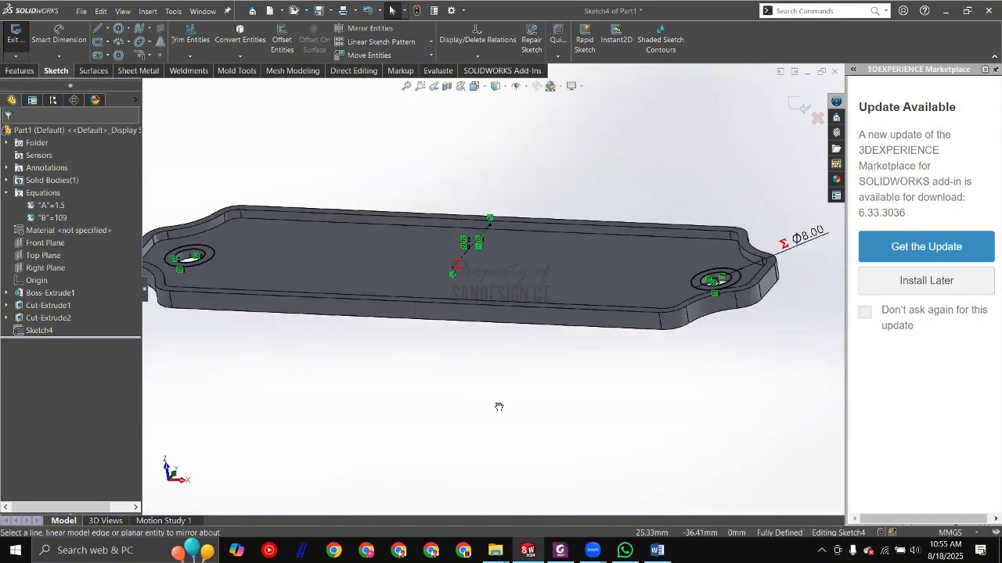
{"action": "key", "text": "alt+Tab"}
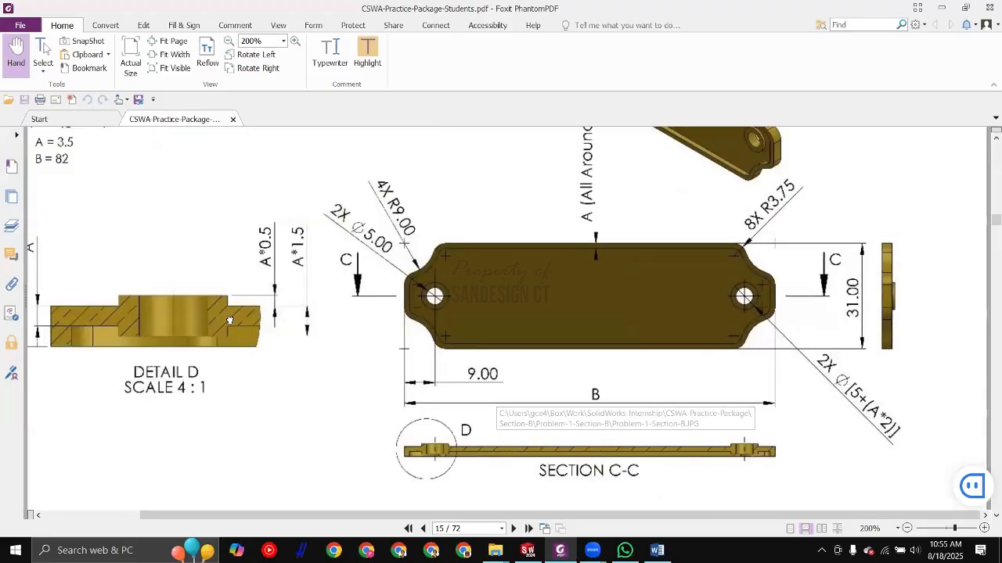
{"action": "left_click_drag", "start_coordinate": [256, 343], "coordinate": [322, 334]}
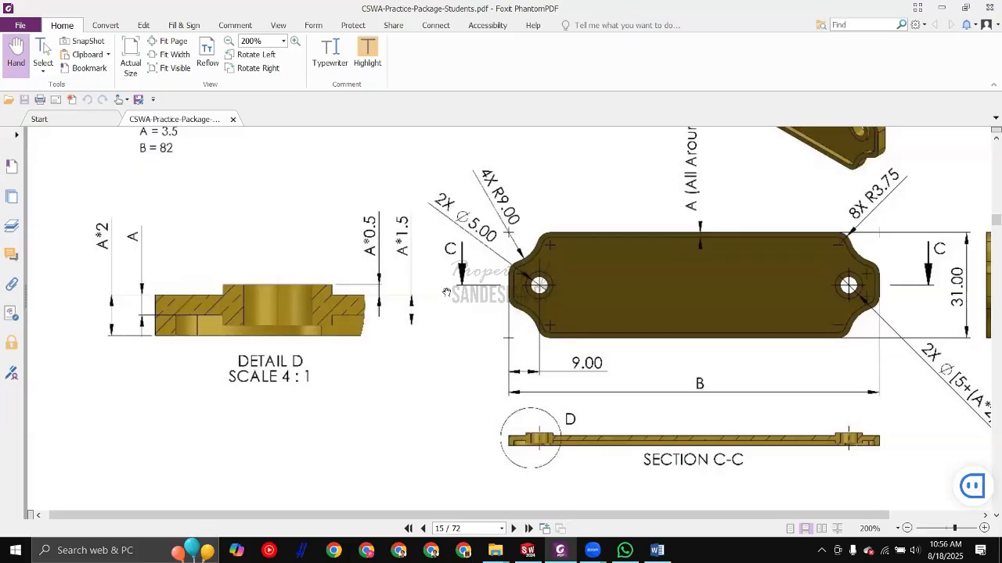
{"action": "left_click_drag", "start_coordinate": [446, 292], "coordinate": [377, 298]}
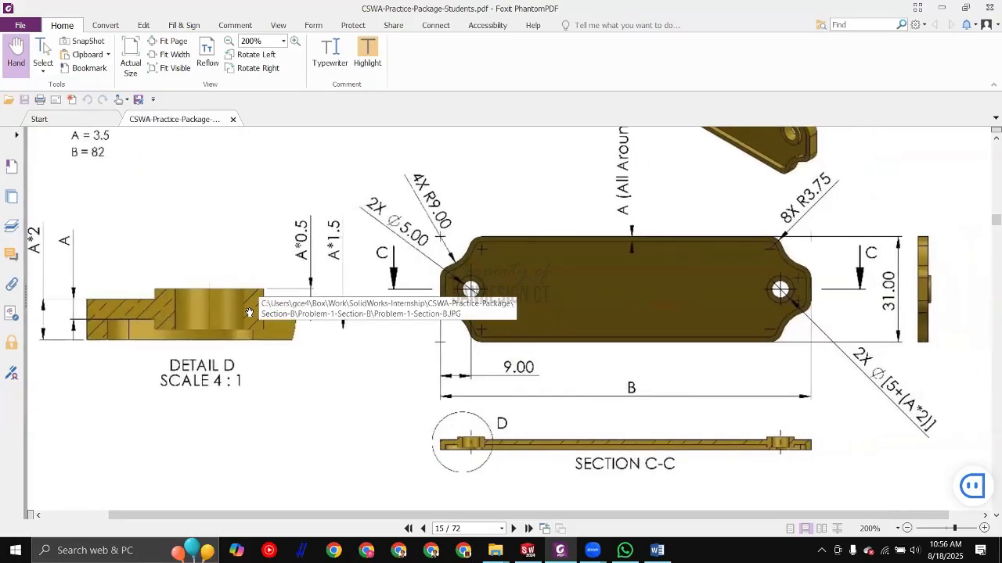
Step: Compare the pocket floor and rim around the right hole in SOLIDWORKS with Detail D in the Foxit PhantomPDF drawing
{"action": "key", "text": "alt+Tab"}
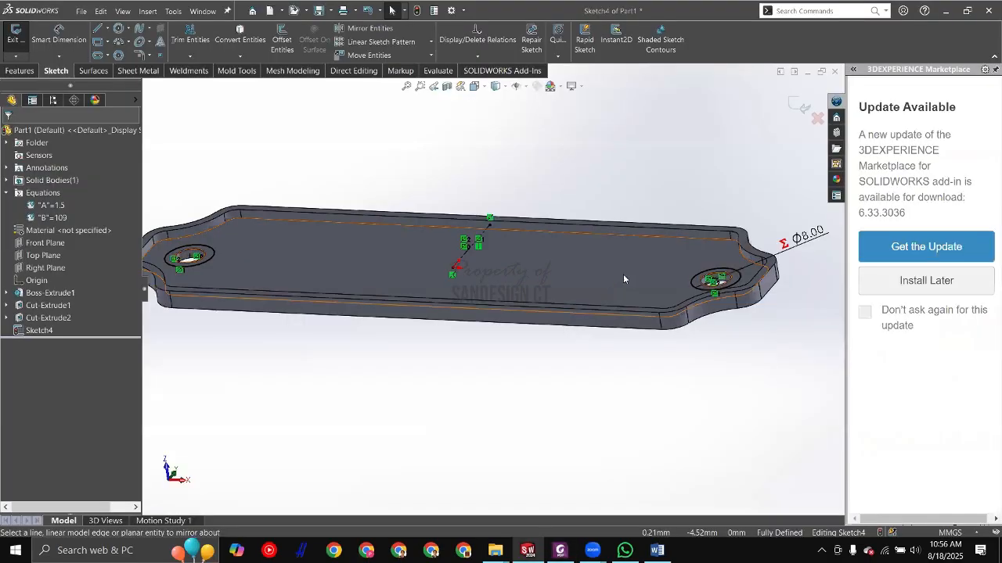
{"action": "scroll", "coordinate": [698, 268], "scroll_direction": "down", "scroll_amount": 3}
{"action": "scroll", "coordinate": [698, 268], "scroll_direction": "down", "scroll_amount": 1}
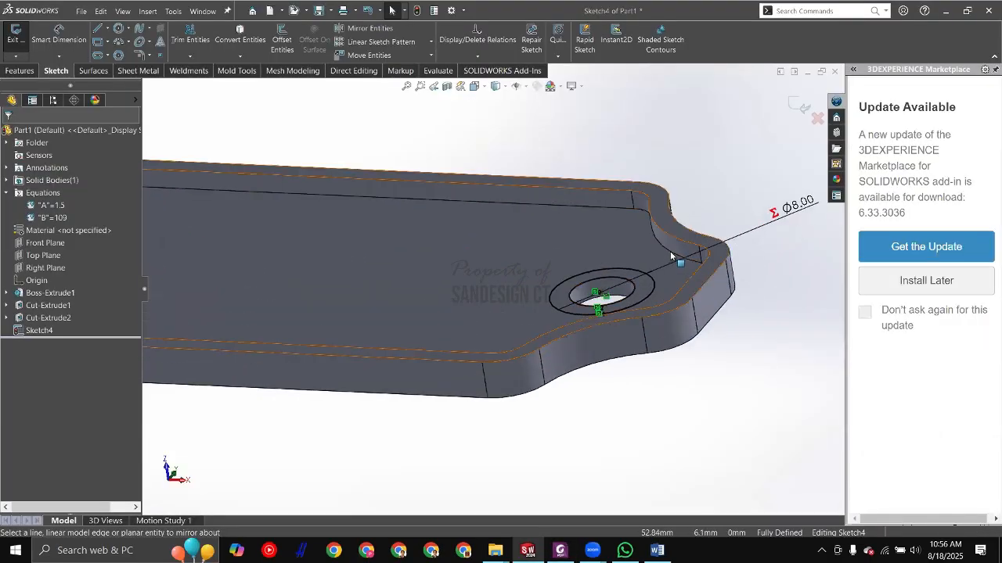
{"action": "scroll", "coordinate": [670, 252], "scroll_direction": "down", "scroll_amount": 3}
{"action": "middle_click_drag", "start_coordinate": [670, 252], "coordinate": [303, 253], "text": "ctrl"}
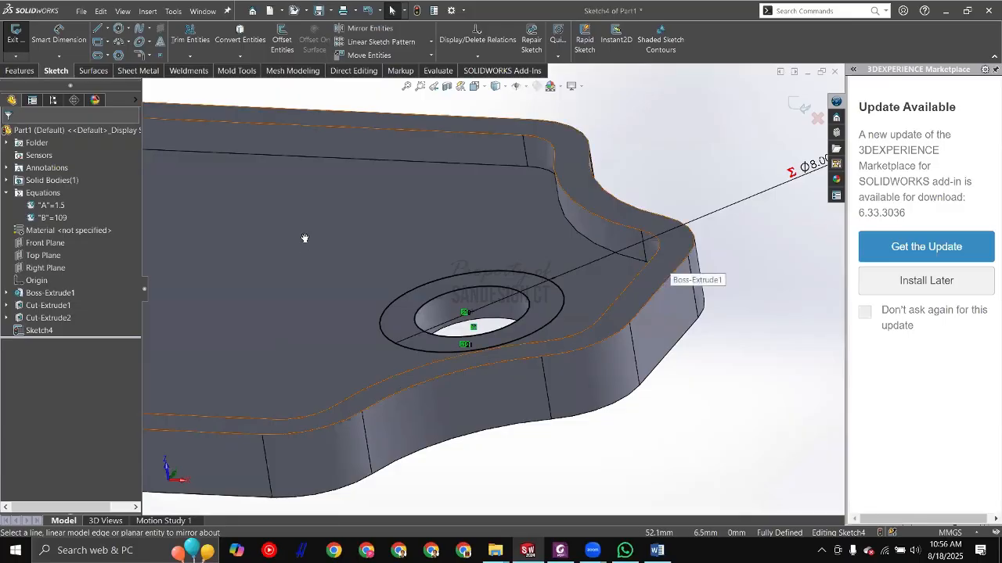
{"action": "key", "text": "alt+Tab"}
{"action": "key", "text": "alt+Tab"}
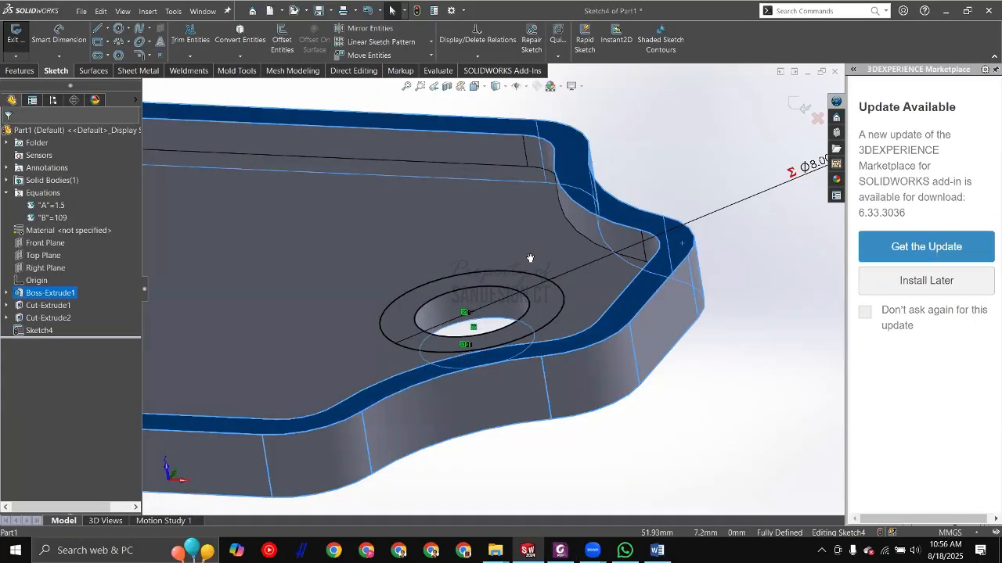
{"action": "key", "text": "alt+Tab"}
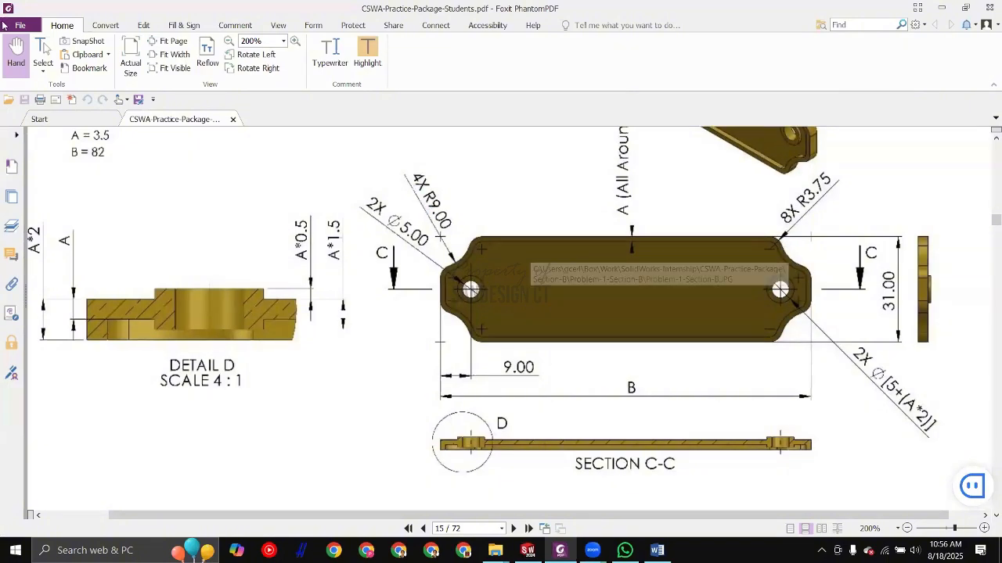
Step: Switch to SOLIDWORKS, start a boss extrusion of the circles and end it Offset From Surface at a face by the right hole
{"action": "key", "text": "alt+Tab"}
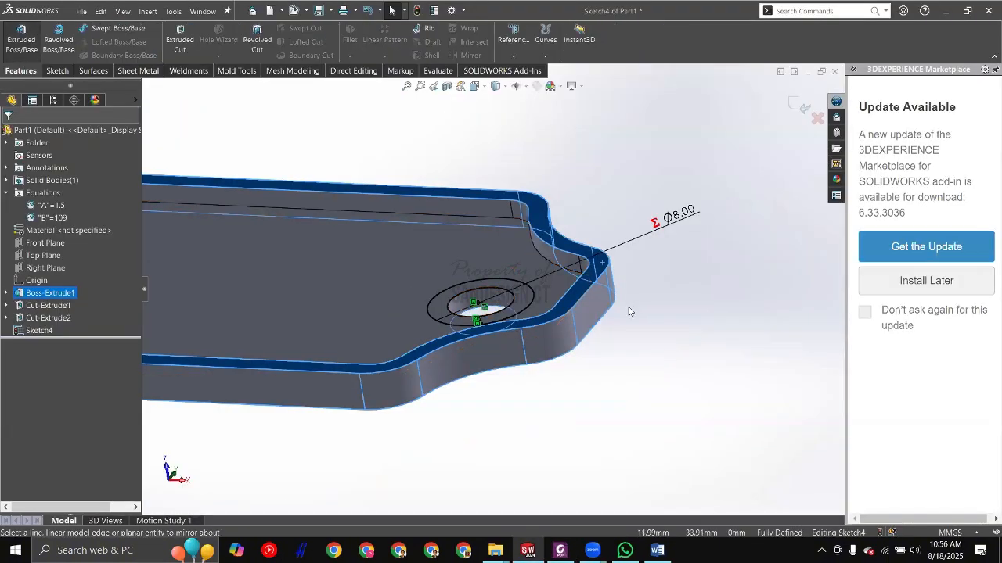
{"action": "scroll", "coordinate": [631, 311], "scroll_direction": "up", "scroll_amount": 4}
{"action": "middle_click_drag", "start_coordinate": [631, 311], "coordinate": [581, 259]}
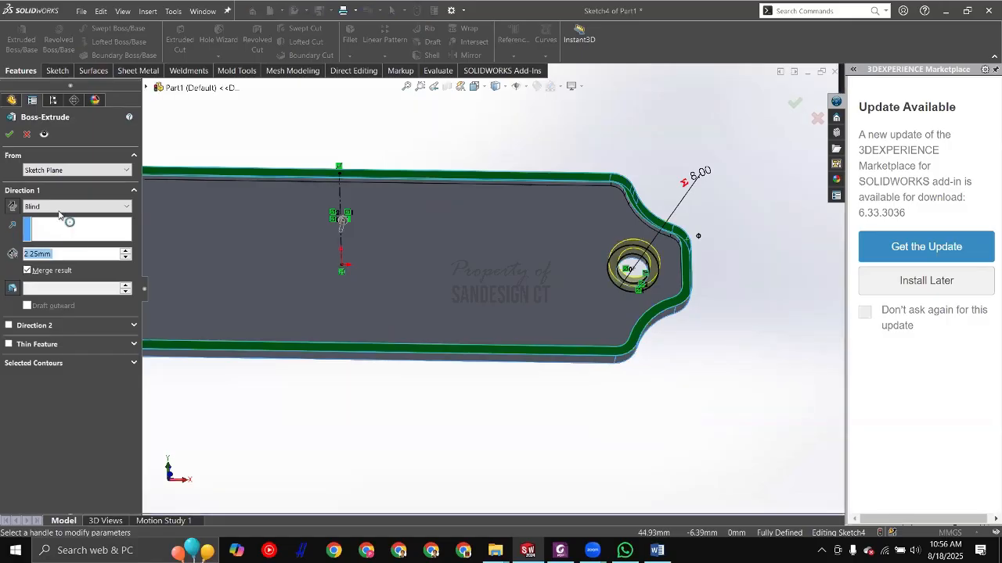
{"action": "scroll", "coordinate": [477, 274], "scroll_direction": "up", "scroll_amount": 4}
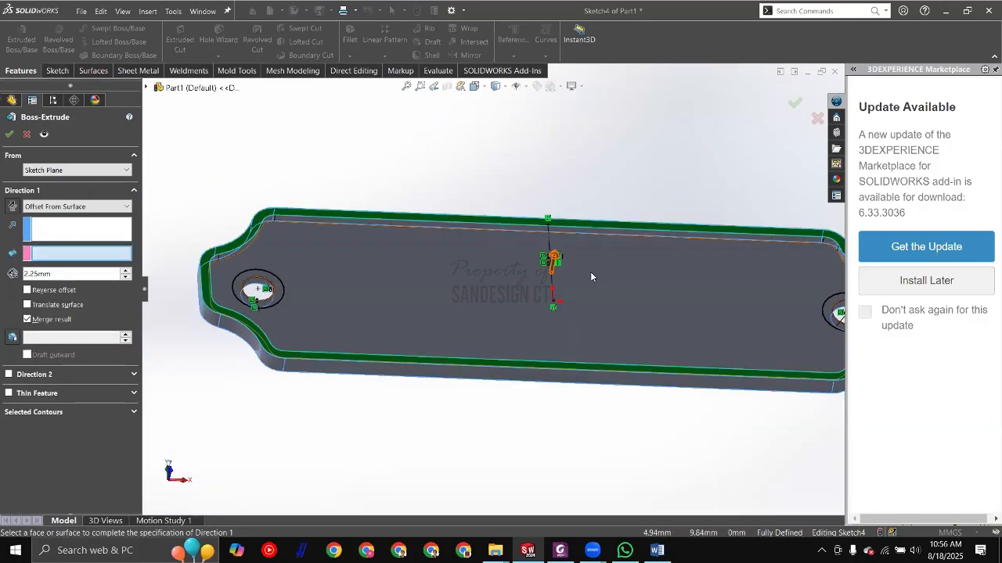
{"action": "scroll", "coordinate": [589, 312], "scroll_direction": "up", "scroll_amount": 3}
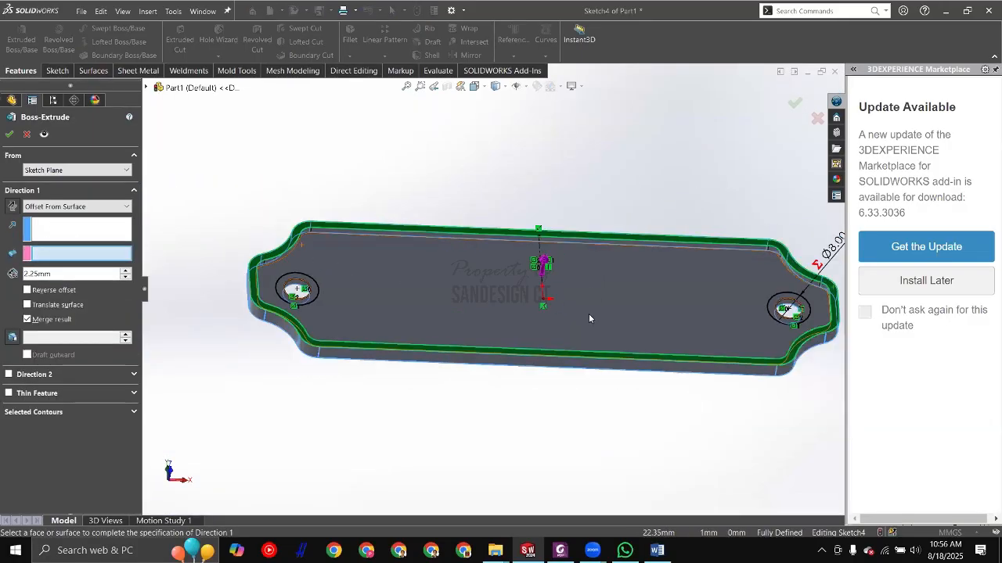
{"action": "scroll", "coordinate": [573, 302], "scroll_direction": "down", "scroll_amount": 2}
{"action": "scroll", "coordinate": [571, 290], "scroll_direction": "down", "scroll_amount": 3}
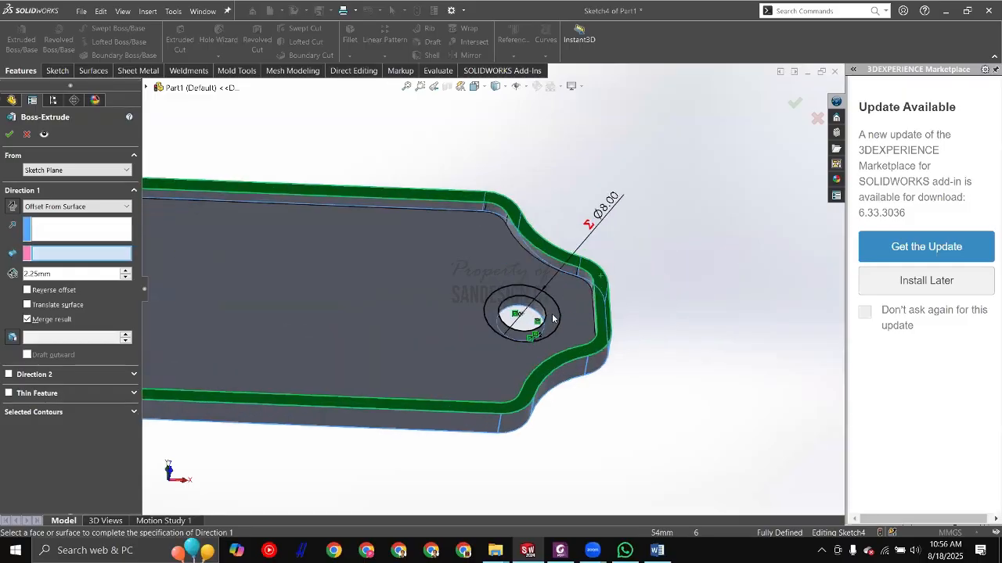
{"action": "left_click", "coordinate": [543, 315]}
{"action": "scroll", "coordinate": [550, 259], "scroll_direction": "up", "scroll_amount": 2}
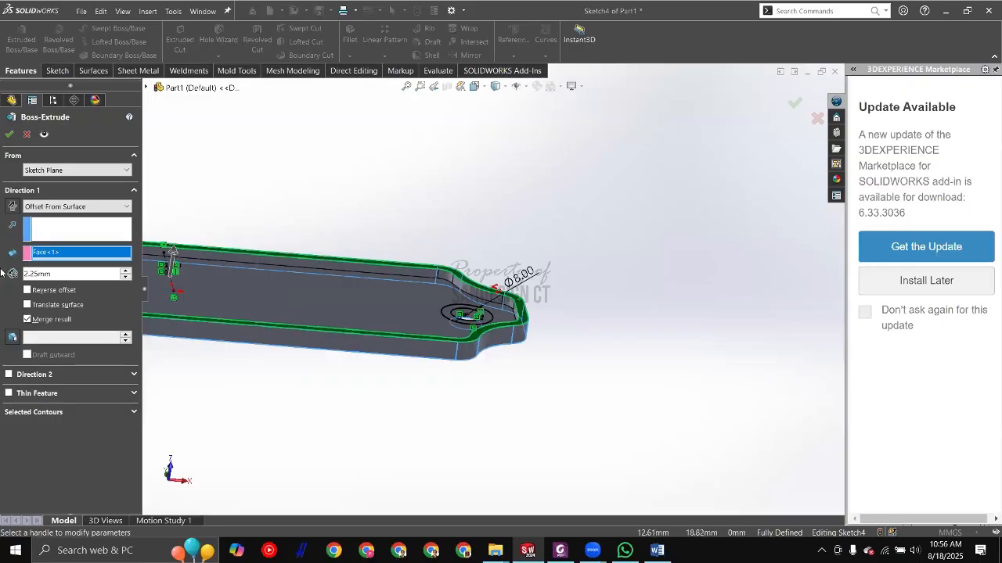
Step: Set the extrusion's offset distance to the global variable "A" and check it against Detail D in Foxit PhantomPDF
{"action": "left_click_drag", "start_coordinate": [55, 274], "coordinate": [2, 274]}
{"action": "type", "text": "="}
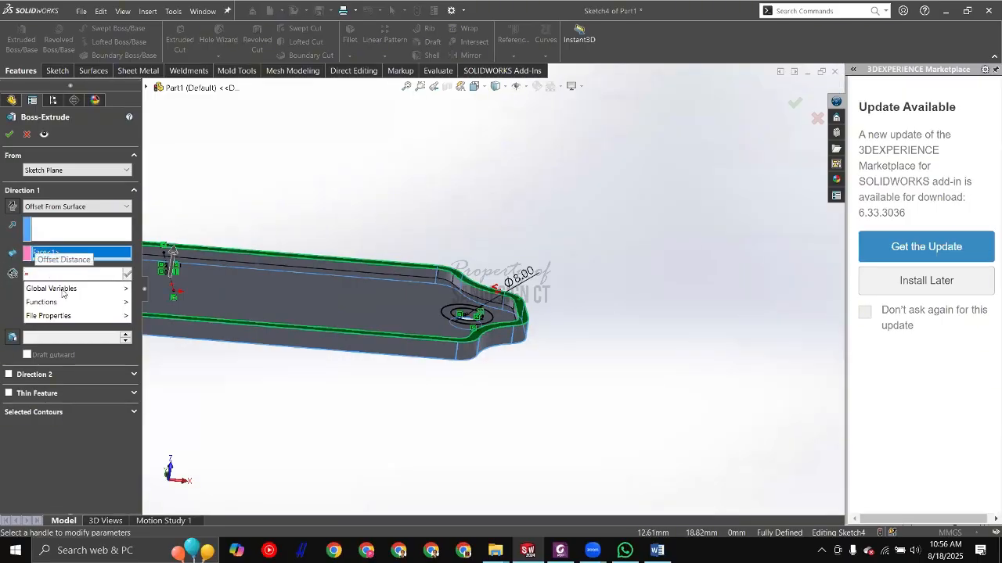
{"action": "left_click", "coordinate": [170, 297]}
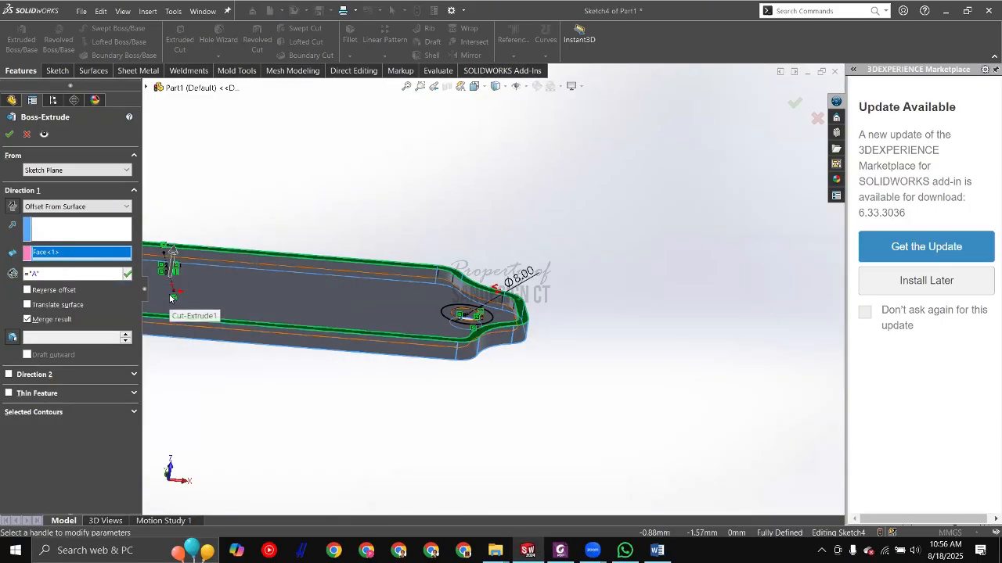
{"action": "key", "text": "alt+Tab"}
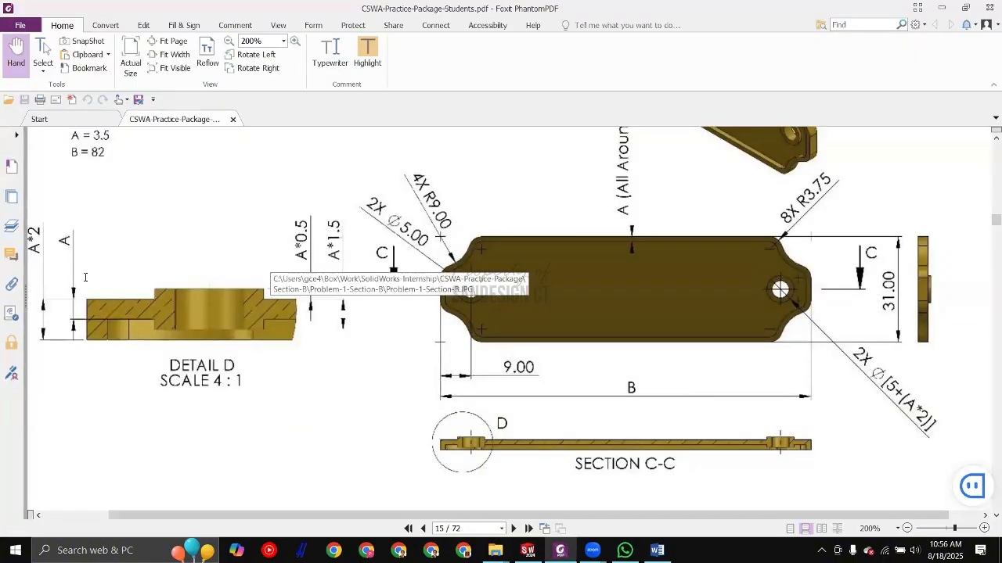
{"action": "key", "text": "alt+Tab"}
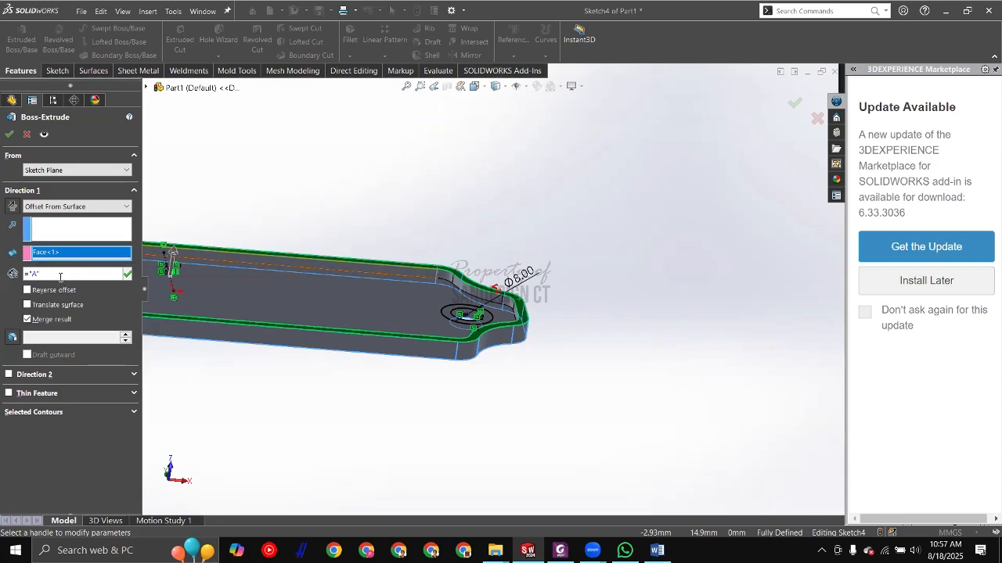
Step: Change the boss extrusion's end condition to Blind and append a multiplication sign to the "A" depth equation
{"action": "left_click", "coordinate": [66, 207]}
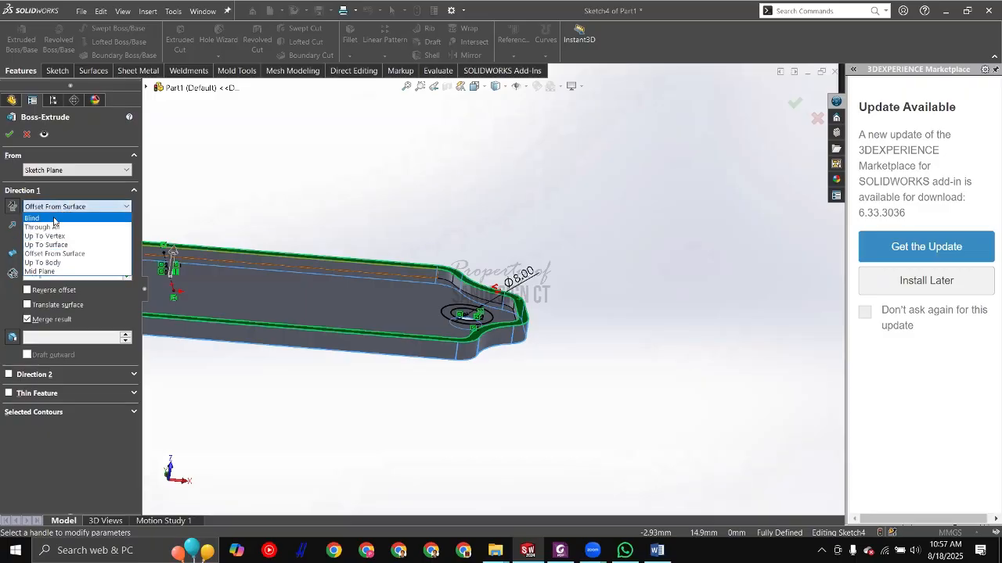
{"action": "left_click", "coordinate": [54, 218]}
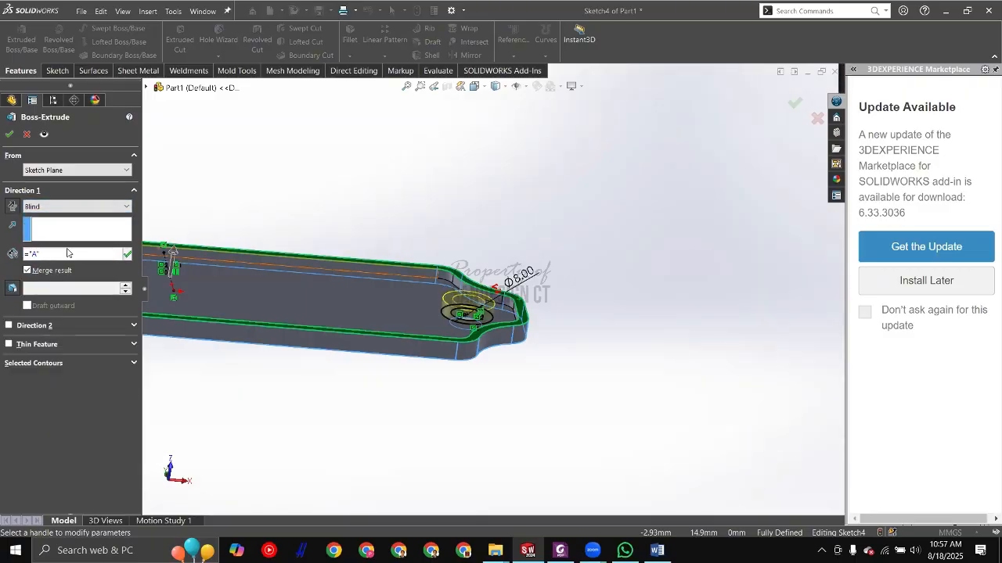
{"action": "type", "text": "*"}
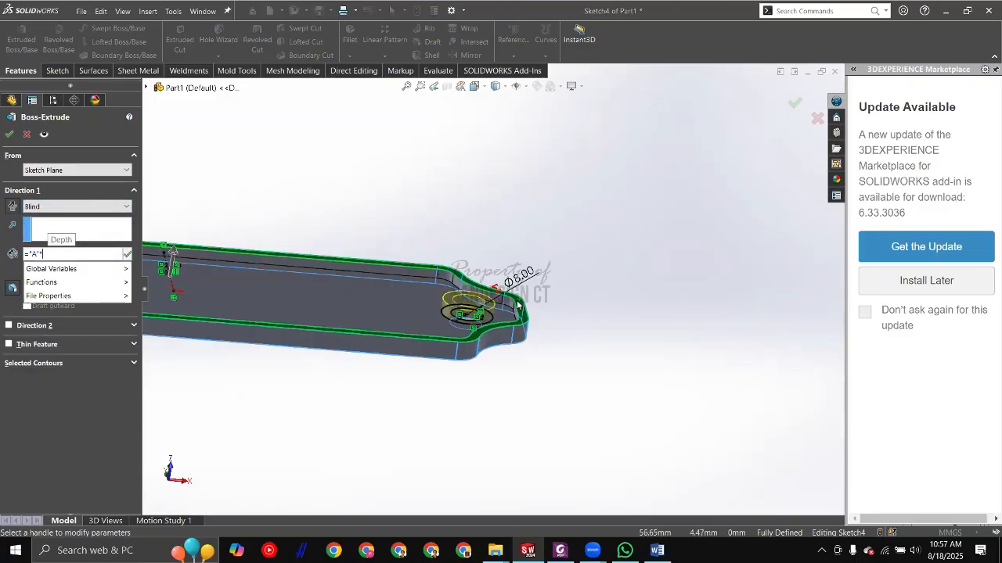
{"action": "scroll", "coordinate": [496, 298], "scroll_direction": "down", "scroll_amount": 2}
{"action": "scroll", "coordinate": [481, 305], "scroll_direction": "down", "scroll_amount": 2}
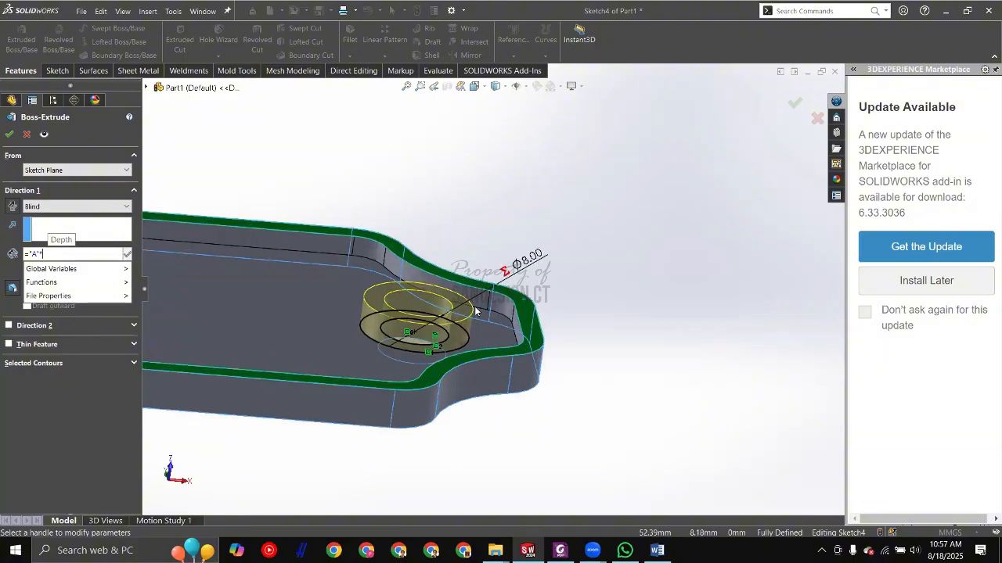
Step: Set the extrusion to Offset From Surface again, using the pocket floor as reference and the offset equation "A"*2
{"action": "left_click", "coordinate": [64, 212]}
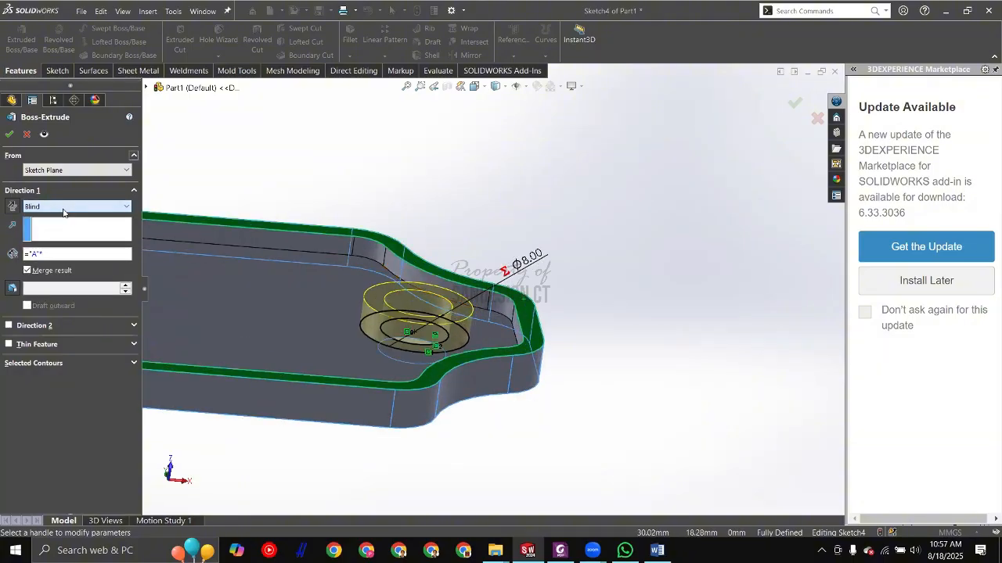
{"action": "left_click", "coordinate": [64, 208]}
{"action": "left_click", "coordinate": [49, 253]}
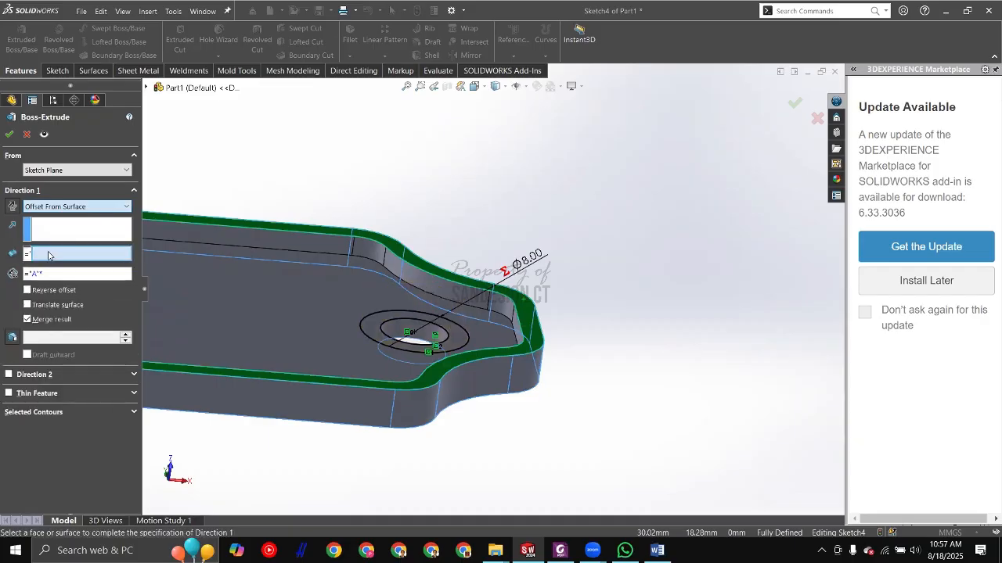
{"action": "left_click", "coordinate": [70, 273]}
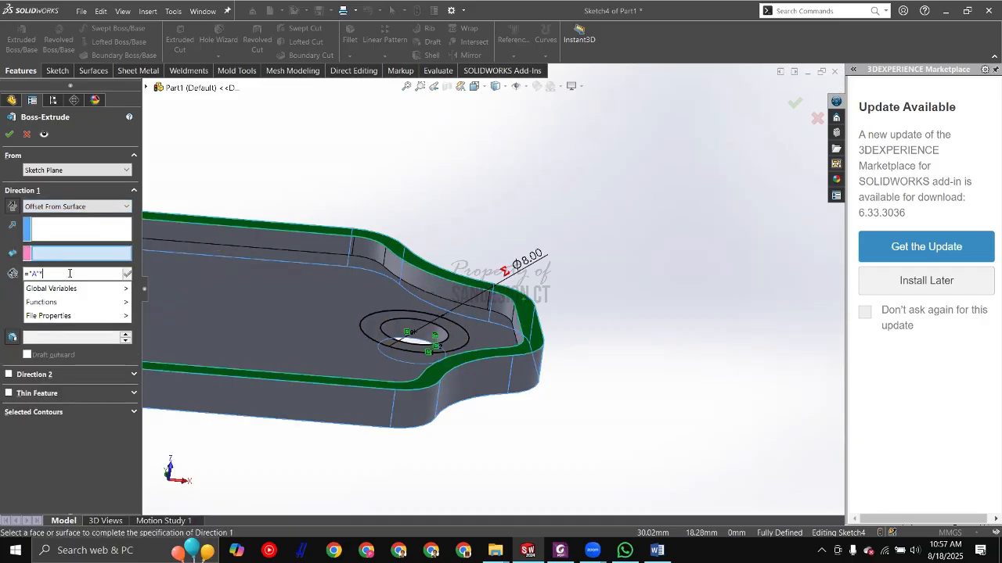
{"action": "type", "text": "2"}
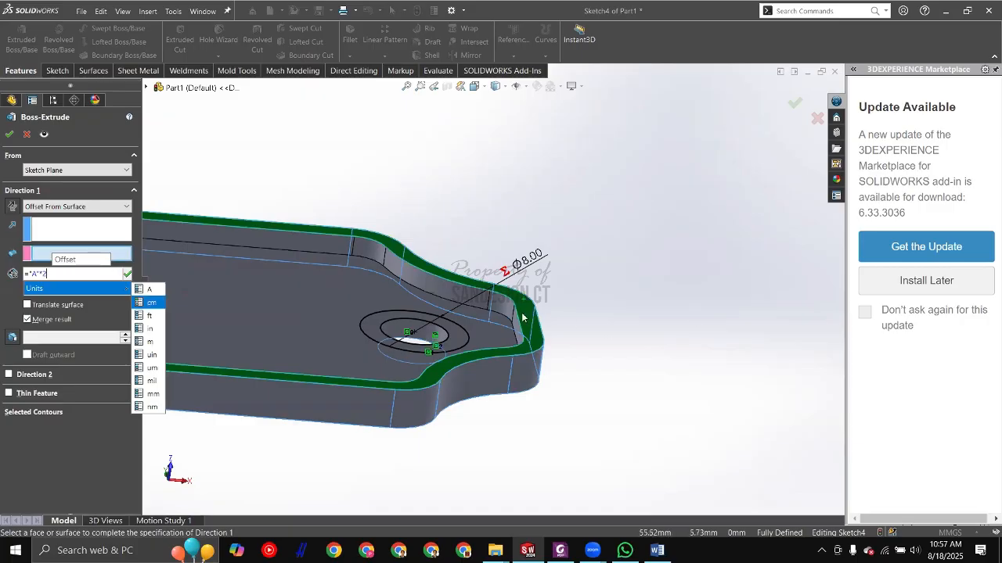
{"action": "scroll", "coordinate": [523, 318], "scroll_direction": "down", "scroll_amount": 2}
{"action": "scroll", "coordinate": [411, 340], "scroll_direction": "up", "scroll_amount": 2}
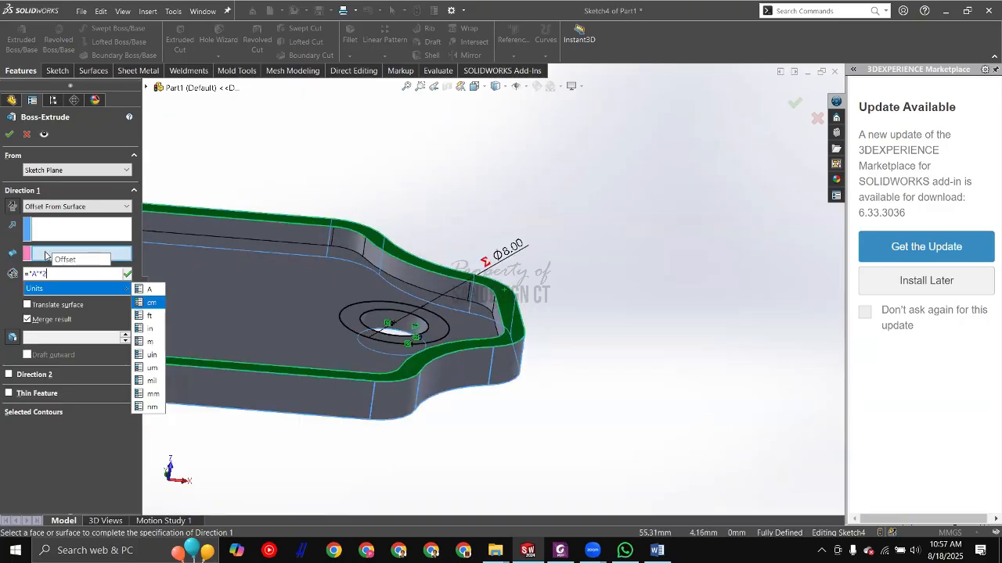
{"action": "left_click", "coordinate": [160, 257]}
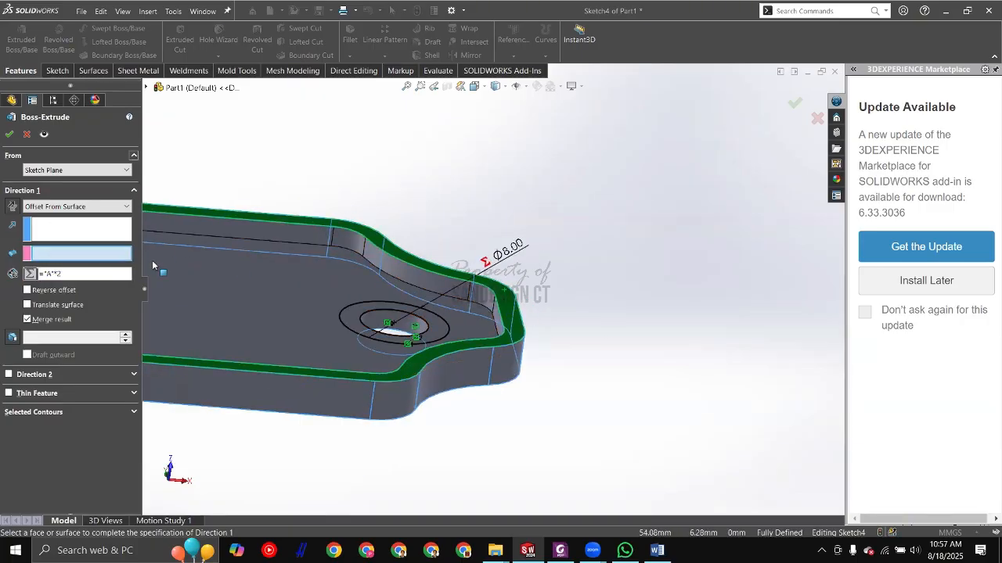
{"action": "left_click", "coordinate": [81, 273]}
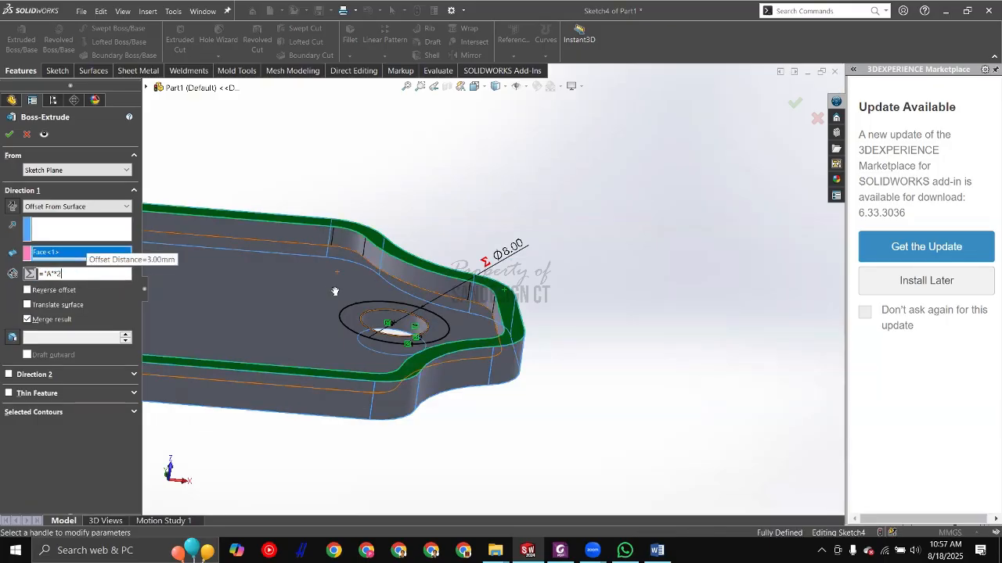
Step: Compare the offset with Detail D in Foxit PhantomPDF and remove the factor 2 from the offset equation in SOLIDWORKS
{"action": "key", "text": "alt+Tab"}
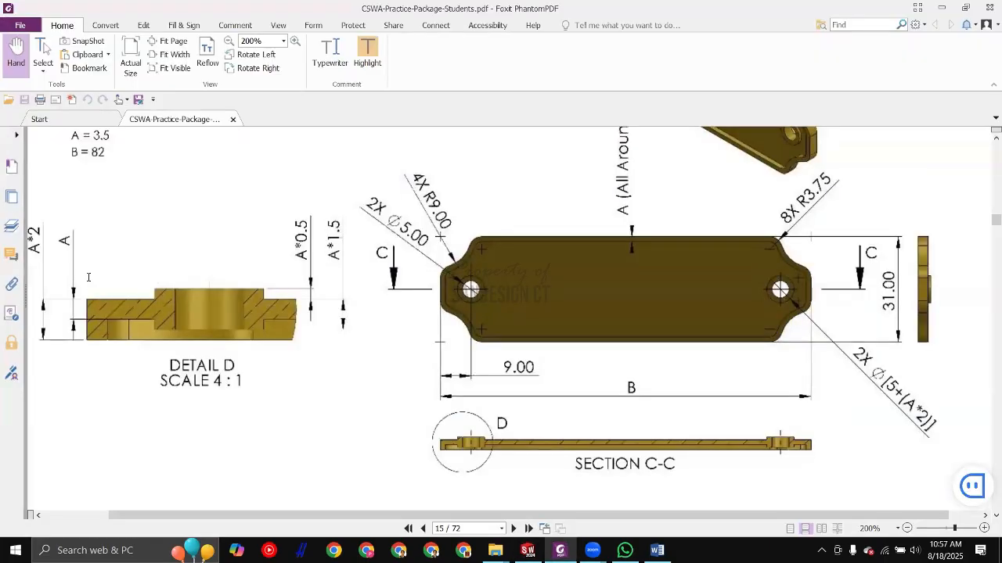
{"action": "key", "text": "alt+Tab"}
{"action": "key", "text": "BackSpace"}
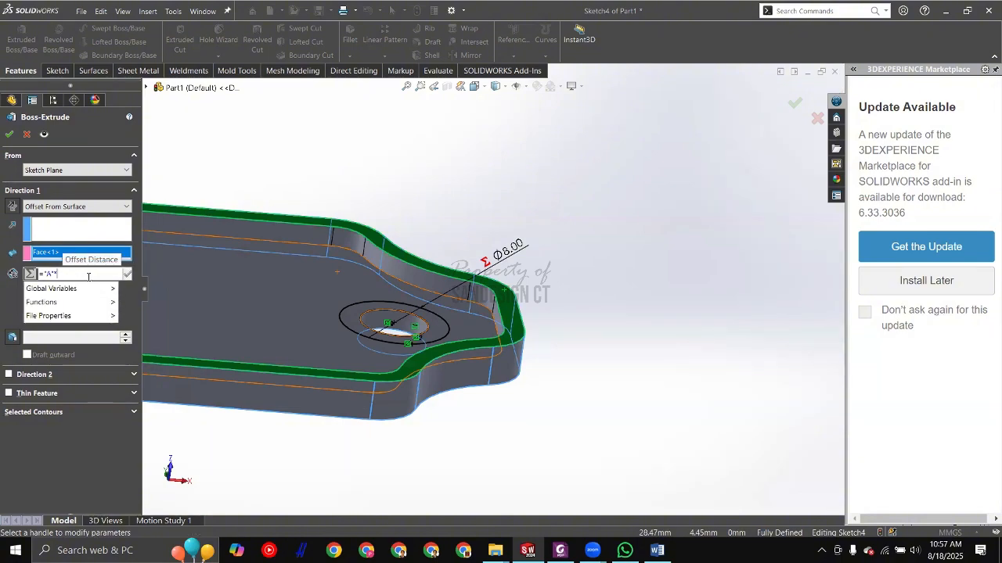
{"action": "key", "text": "Left"}
{"action": "key", "text": "Left"}
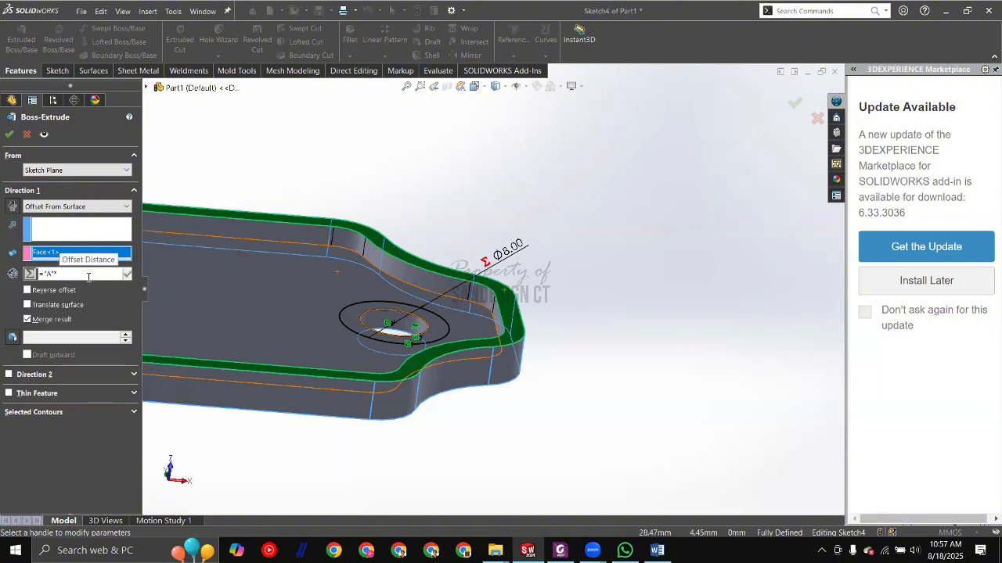
{"action": "left_click", "coordinate": [91, 272]}
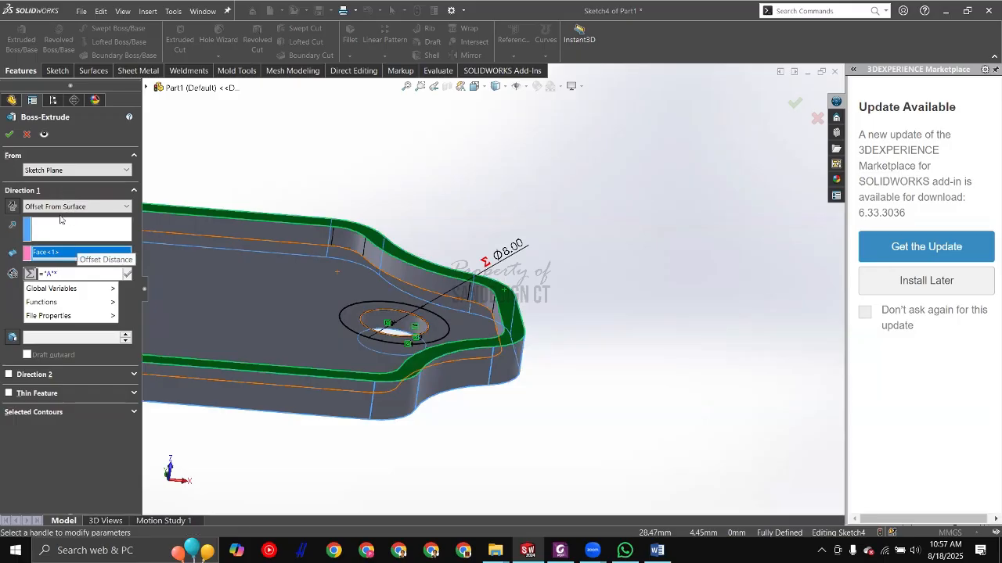
Step: Review the A*0.5 height callout in Detail D in Foxit PhantomPDF and calculate 1.5 × 0.5 in Calculator
{"action": "key", "text": "alt+Tab"}
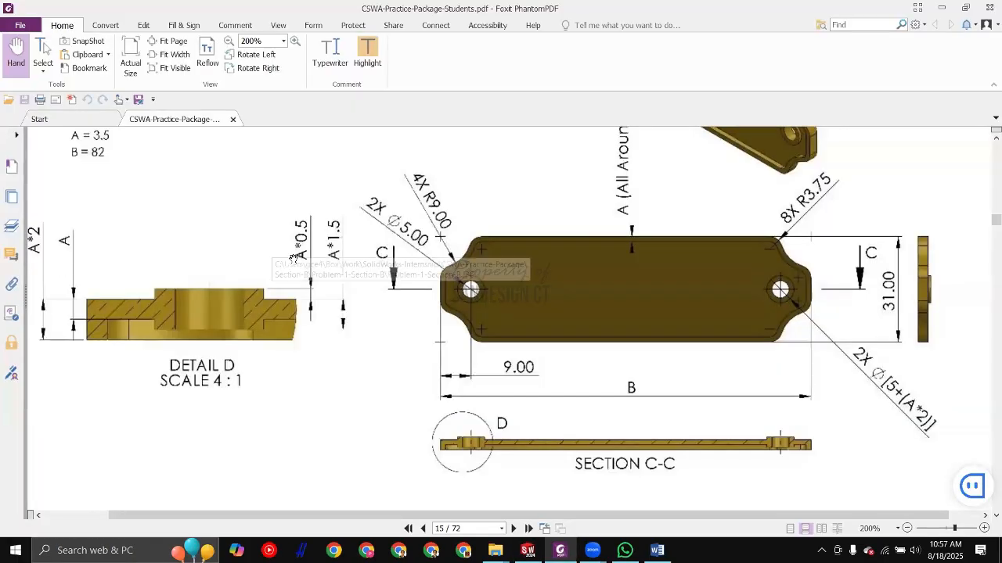
{"action": "scroll", "coordinate": [307, 270], "scroll_direction": "up", "scroll_amount": 1}
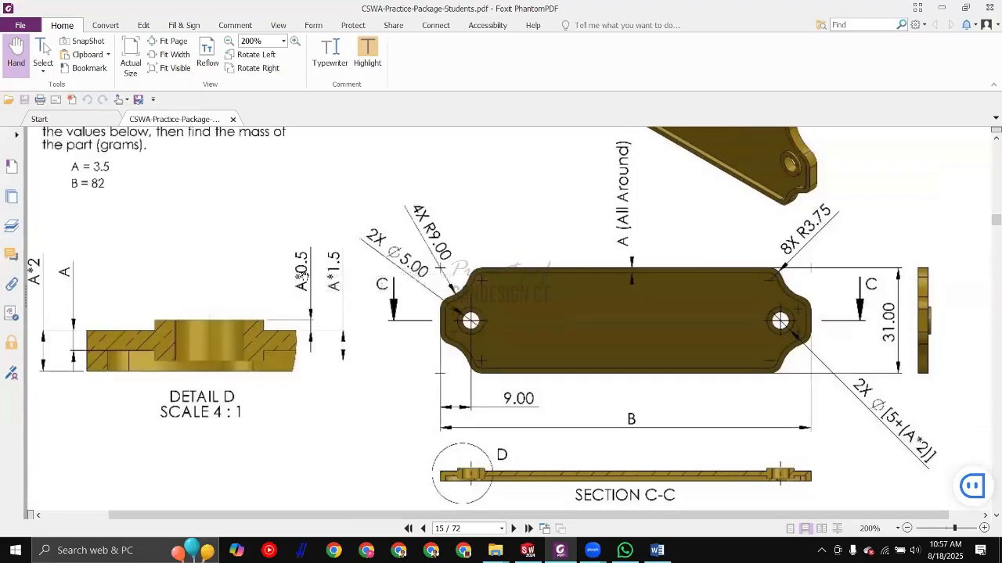
{"action": "scroll", "coordinate": [311, 287], "scroll_direction": "down", "scroll_amount": 1}
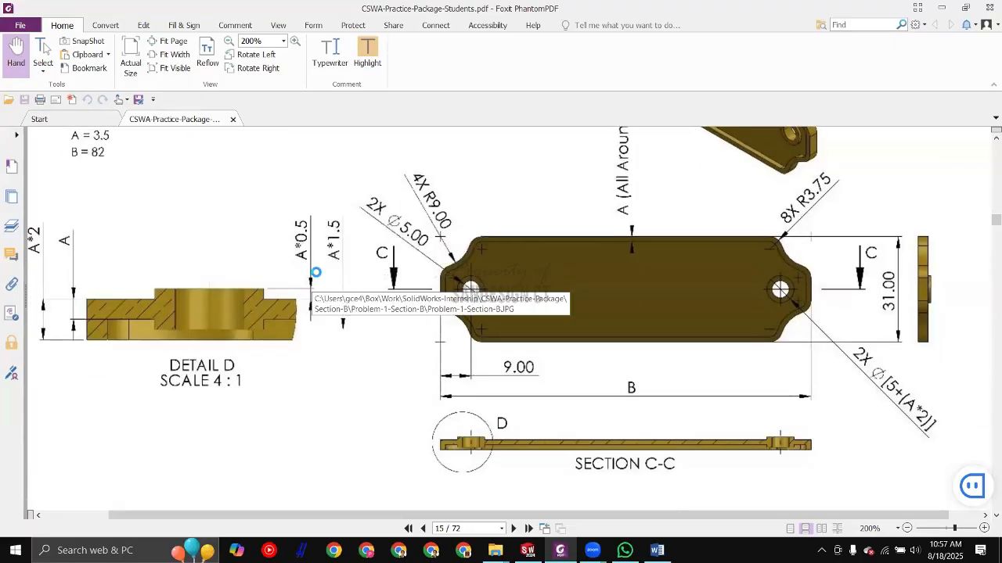
{"action": "key", "text": "super"}
{"action": "type", "text": "calc"}
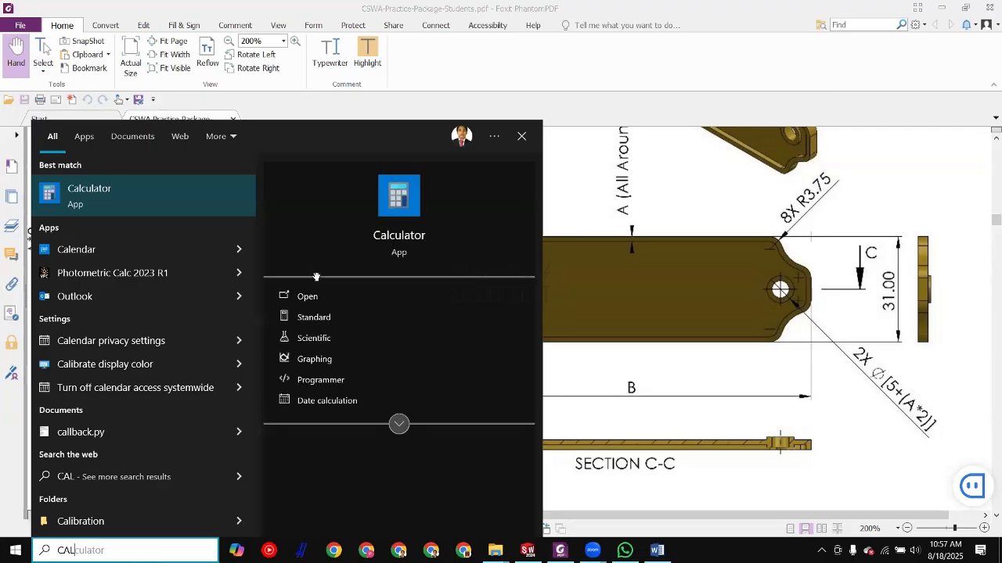
{"action": "key", "text": "Return"}
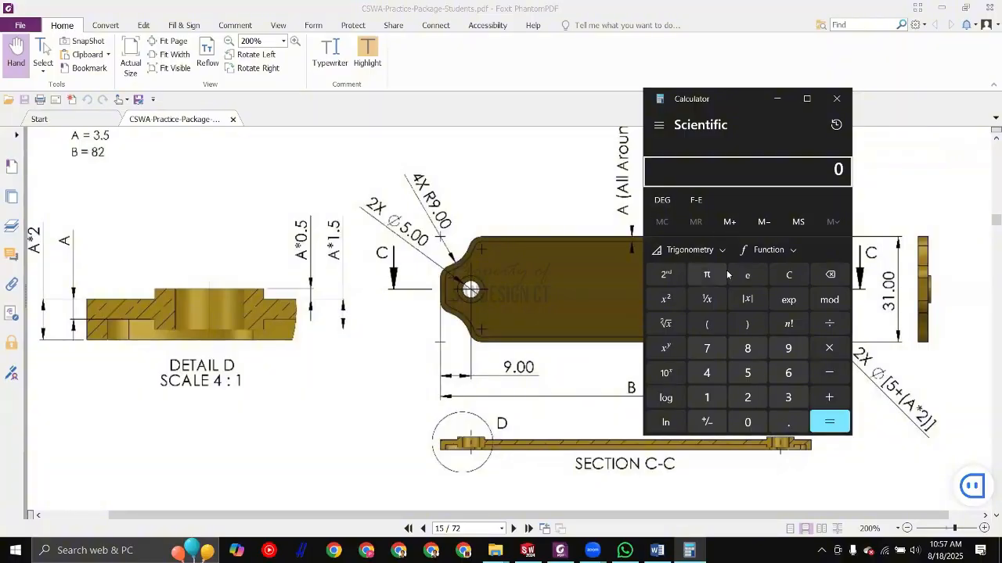
{"action": "type", "text": "1"}
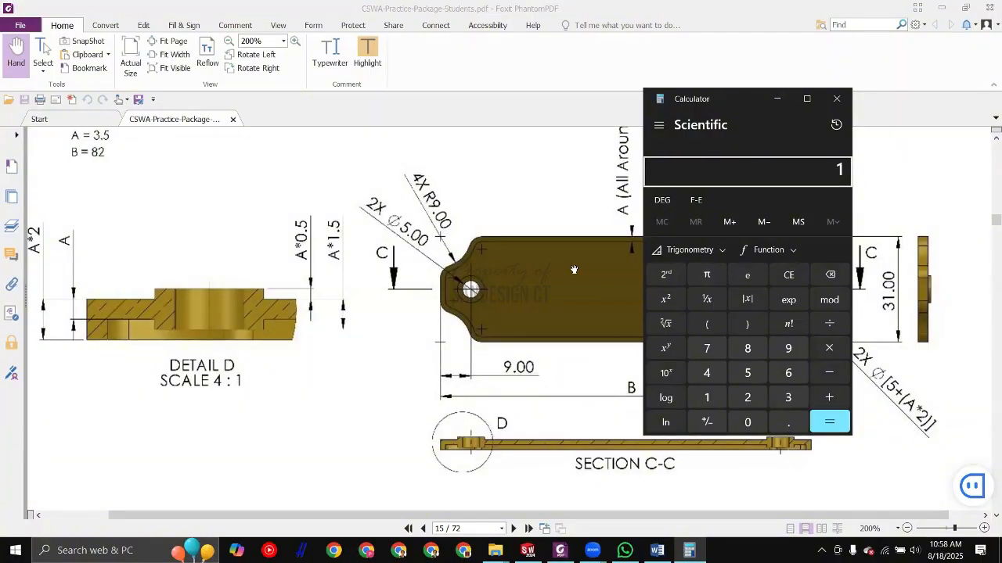
{"action": "type", "text": ".5 × 0.5"}
{"action": "key", "text": "Return"}
Step: Switch back to SOLIDWORKS and set the boss extrusion to Blind with a depth of 0.75 mm
{"action": "key", "text": "alt+Tab"}
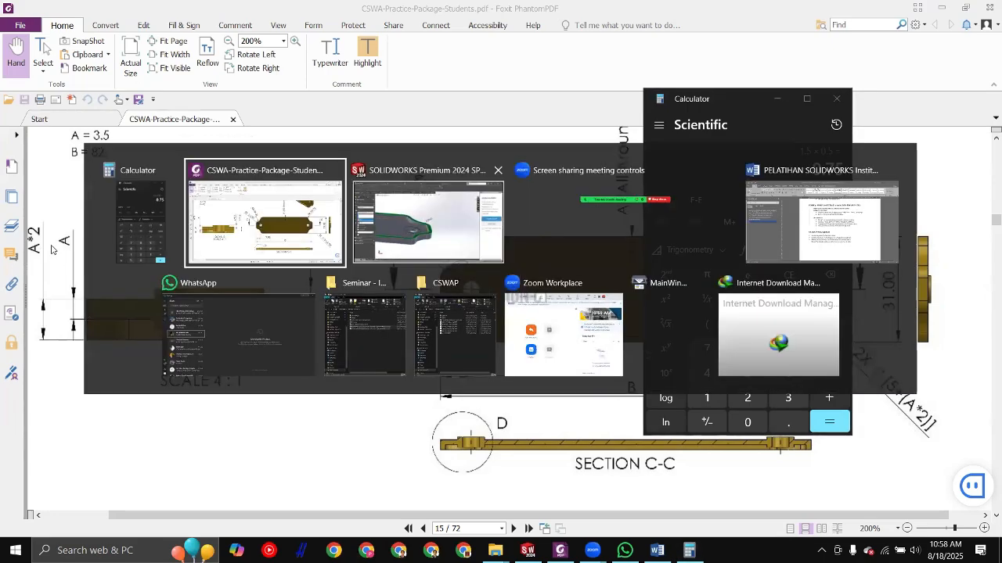
{"action": "key", "text": "alt+Tab"}
{"action": "left_click", "coordinate": [41, 209]}
{"action": "left_click", "coordinate": [52, 219]}
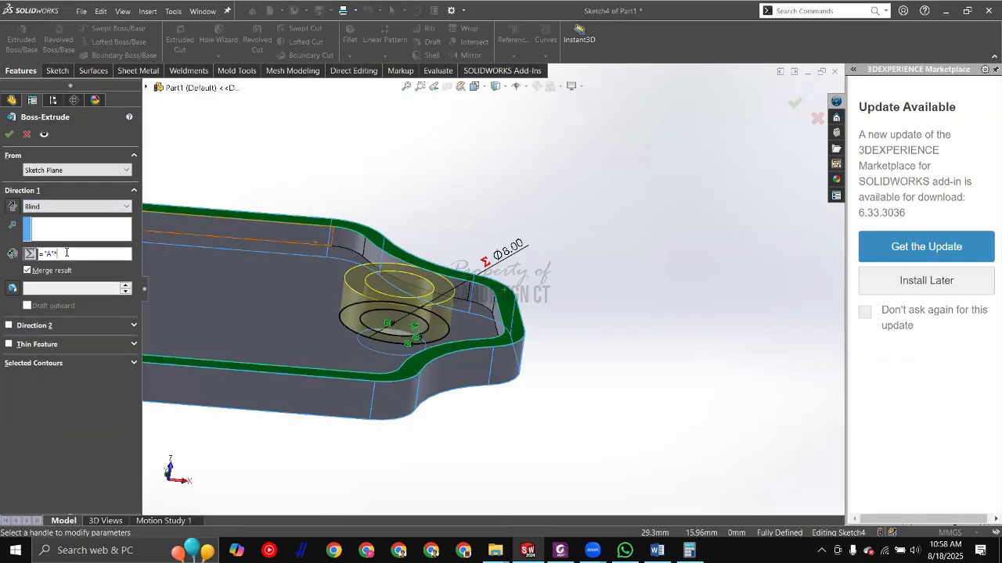
{"action": "left_click", "coordinate": [60, 253]}
{"action": "left_click_drag", "start_coordinate": [75, 253], "coordinate": [32, 259]}
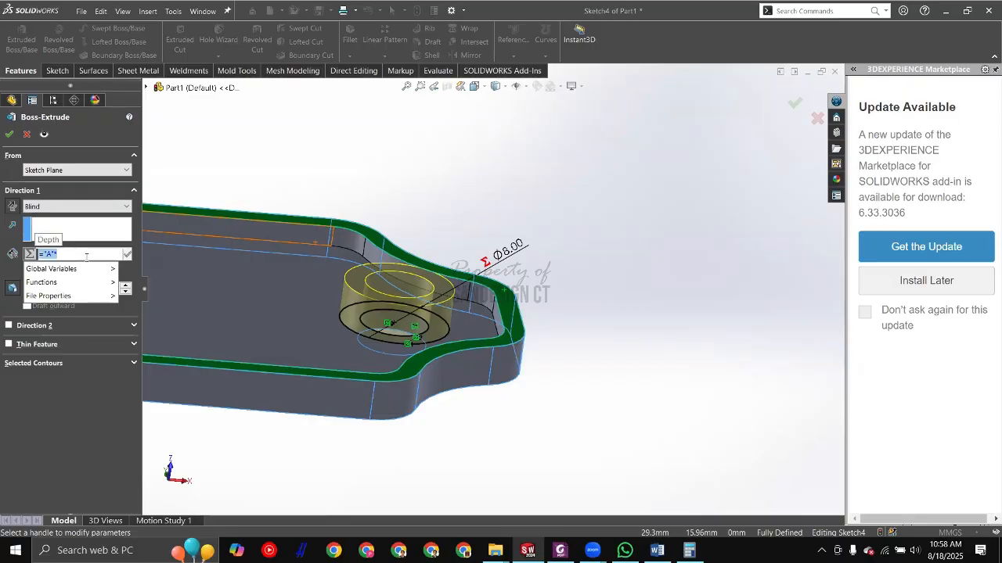
{"action": "type", "text": "0.75"}
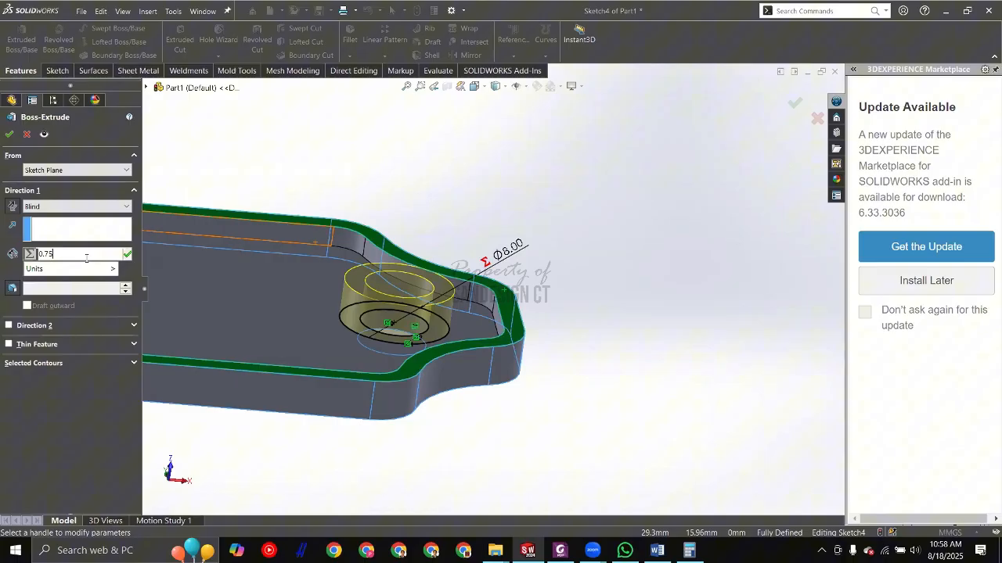
{"action": "key", "text": "Return"}
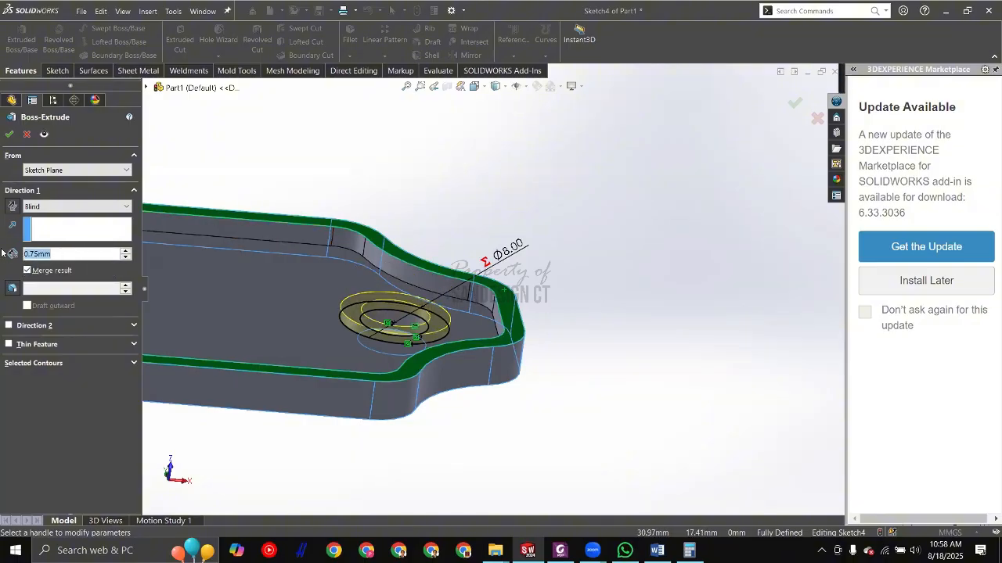
Step: Set the boss extrusion's end condition back to Offset From Surface, using the plate's rim face as the reference
{"action": "left_click", "coordinate": [75, 205]}
{"action": "left_click", "coordinate": [62, 253]}
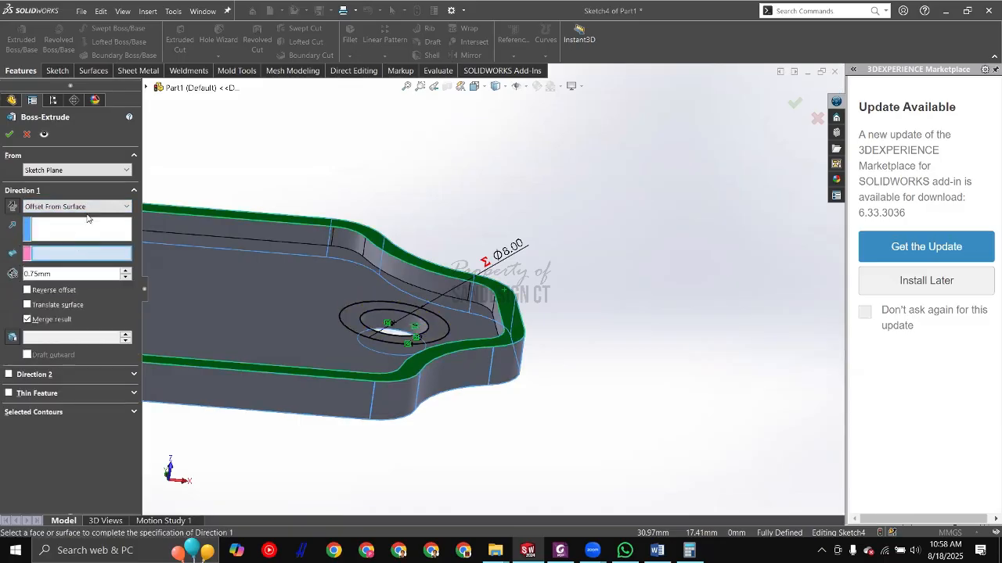
{"action": "left_click", "coordinate": [499, 300]}
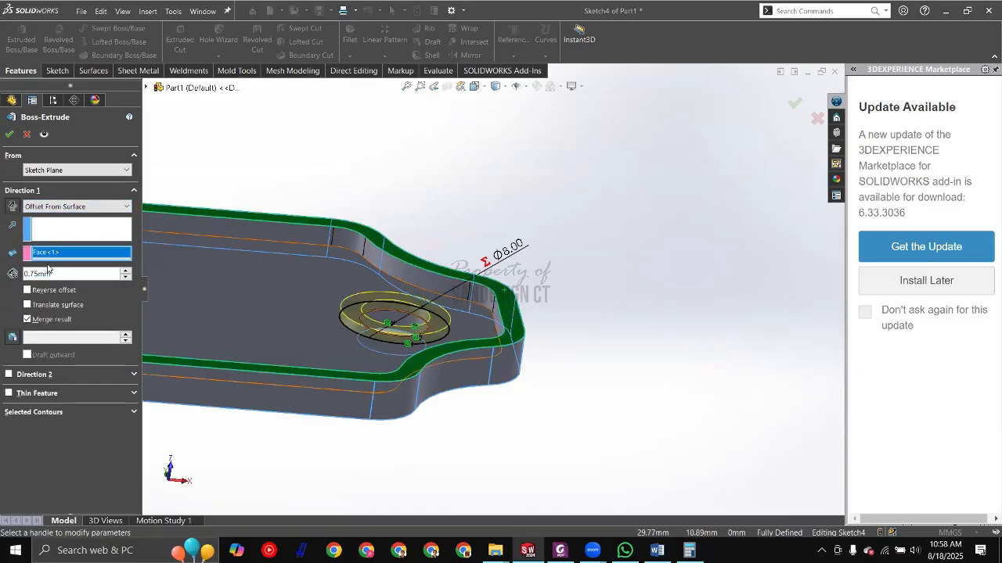
{"action": "scroll", "coordinate": [621, 353], "scroll_direction": "up", "scroll_amount": 1}
{"action": "key", "text": "ctrl+1"}
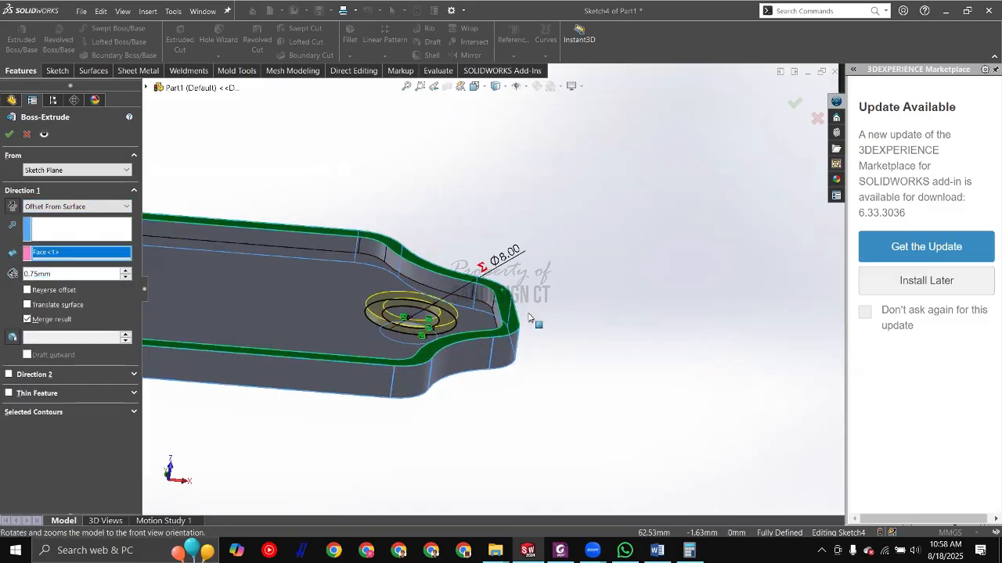
{"action": "middle_click_drag", "start_coordinate": [617, 222], "coordinate": [570, 296]}
{"action": "middle_click_drag", "start_coordinate": [569, 249], "coordinate": [336, 138]}
{"action": "scroll", "coordinate": [693, 233], "scroll_direction": "down", "scroll_amount": 2}
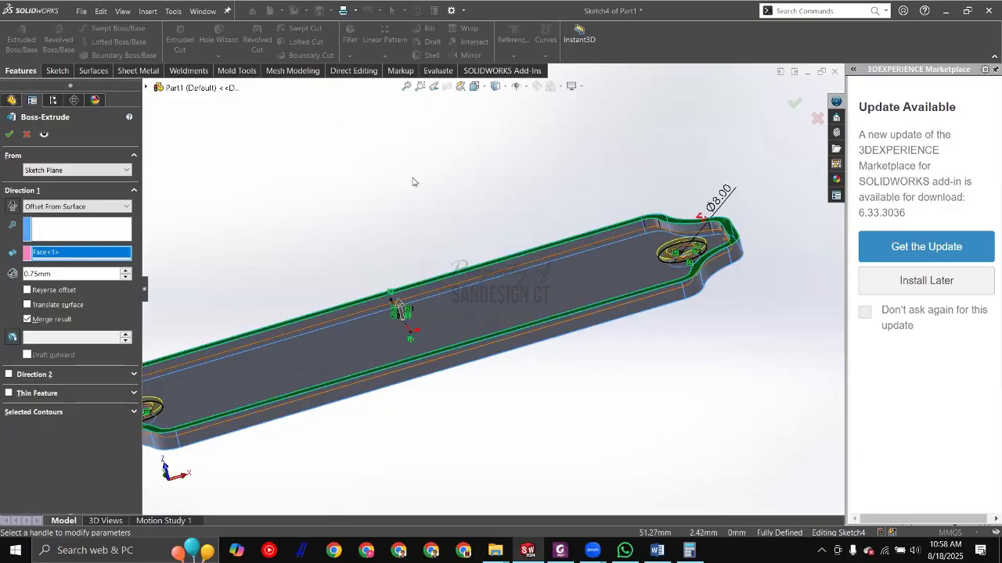
{"action": "middle_click_drag", "start_coordinate": [412, 179], "coordinate": [326, 152]}
{"action": "scroll", "coordinate": [327, 151], "scroll_direction": "down", "scroll_amount": 1}
{"action": "key", "text": "alt+Tab"}
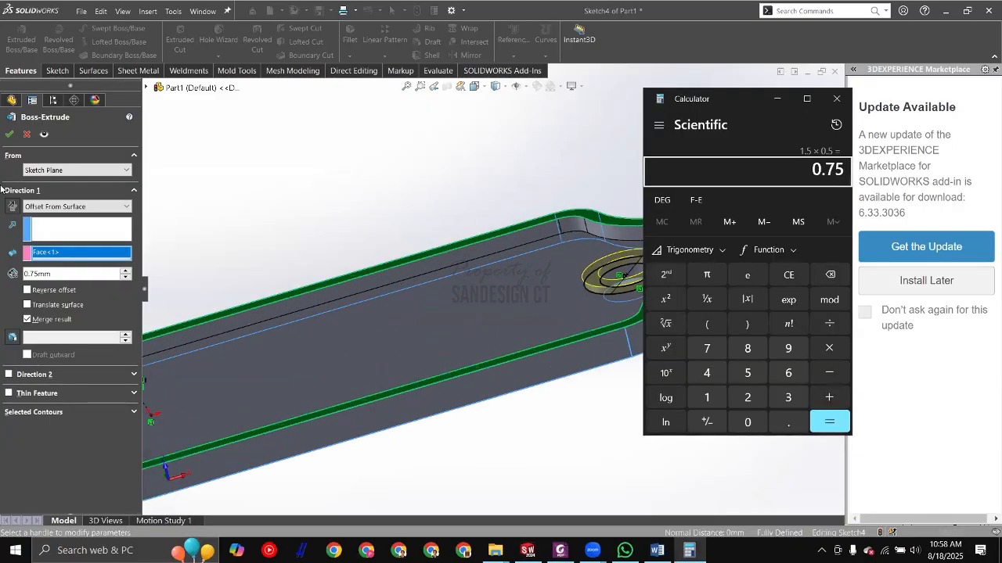
{"action": "key", "text": "alt+Tab"}
{"action": "left_click", "coordinate": [66, 207]}
{"action": "left_click", "coordinate": [69, 206]}
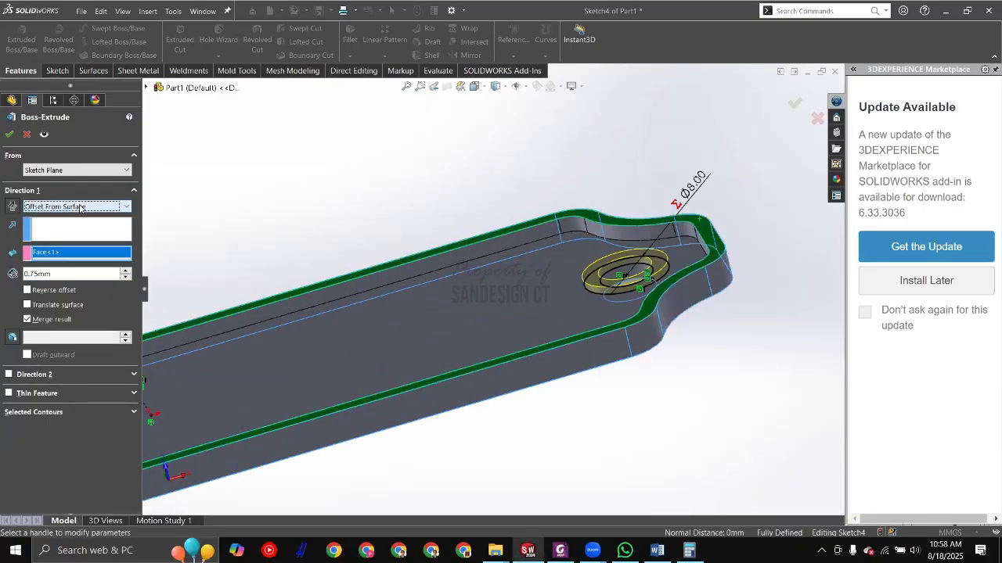
{"action": "left_click", "coordinate": [68, 206]}
{"action": "left_click", "coordinate": [70, 255]}
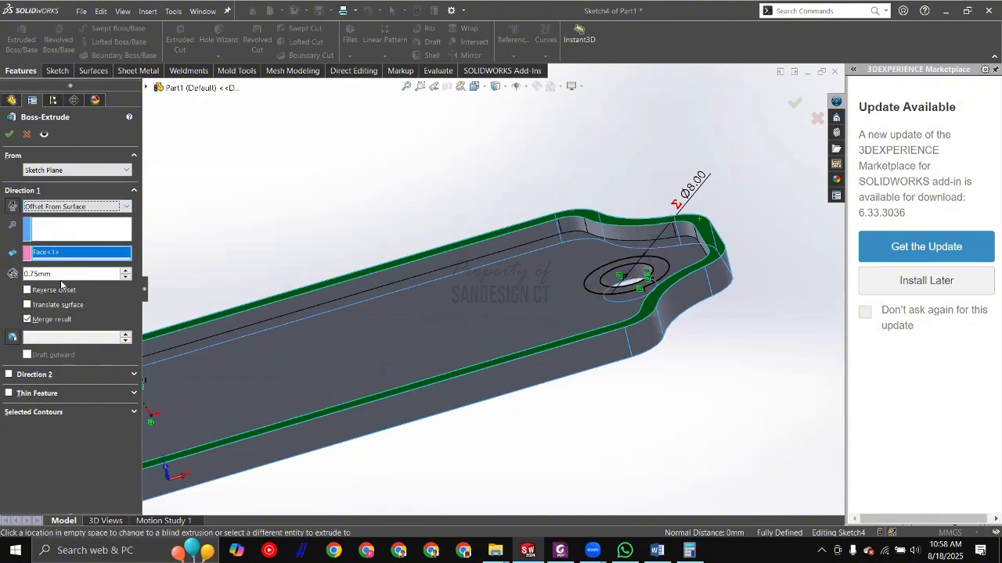
Step: Set the offset distance to the equation "A"*0.5, checking the callout in Foxit PhantomPDF, and accept the boss extrusion in SOLIDWORKS
{"action": "left_click", "coordinate": [92, 275]}
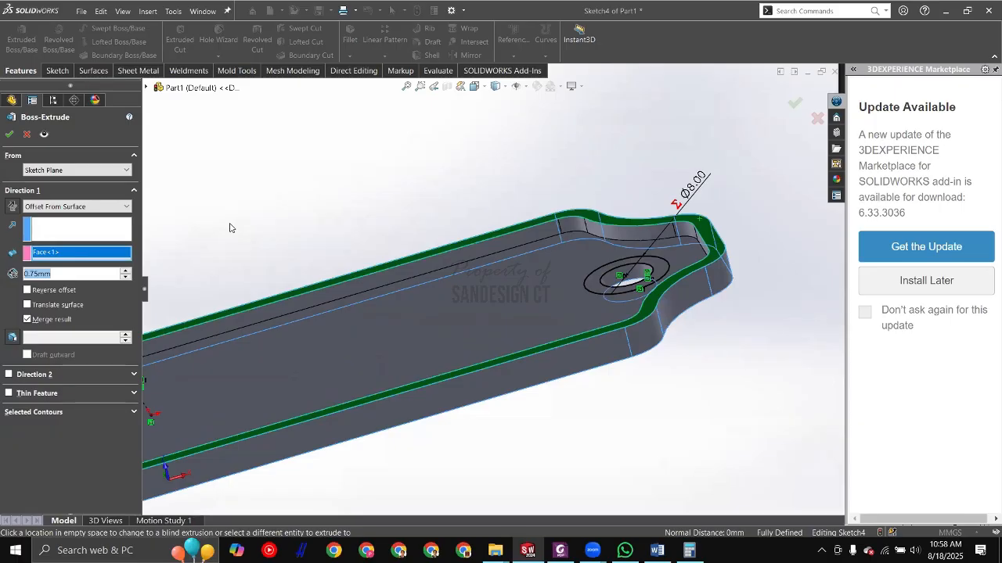
{"action": "type", "text": "="}
{"action": "mouse_move", "coordinate": [106, 290]}
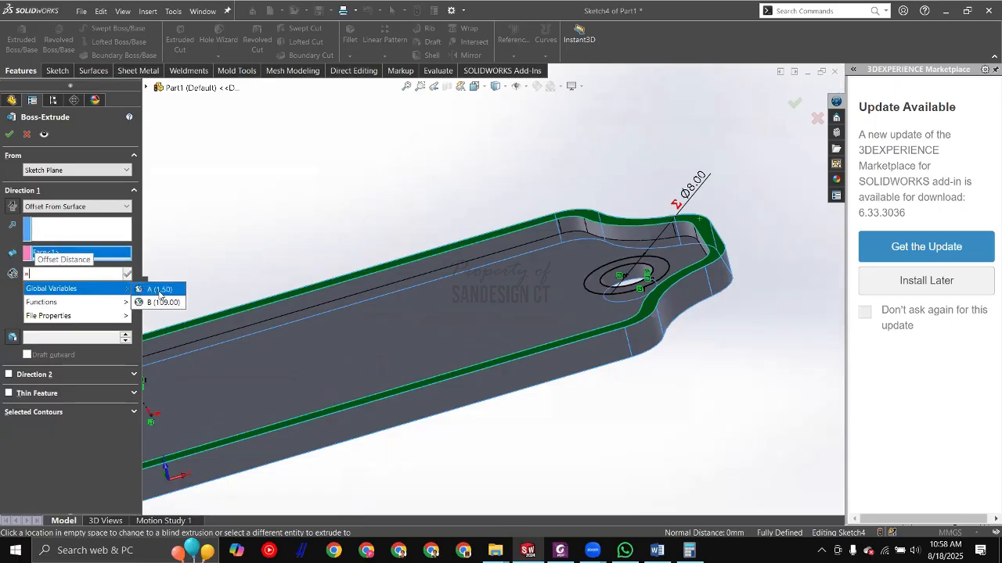
{"action": "left_click", "coordinate": [159, 290]}
{"action": "type", "text": "*"}
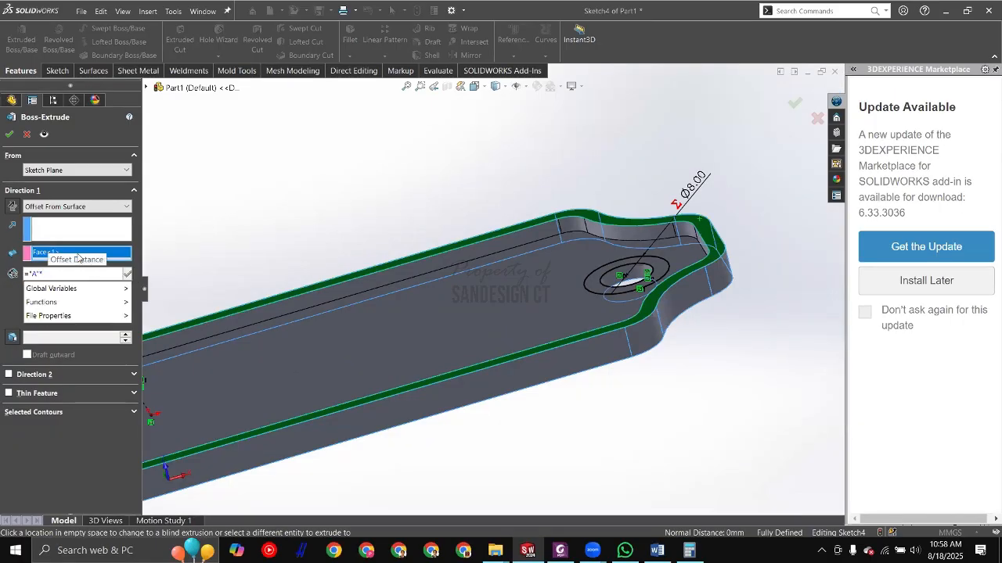
{"action": "type", "text": "3"}
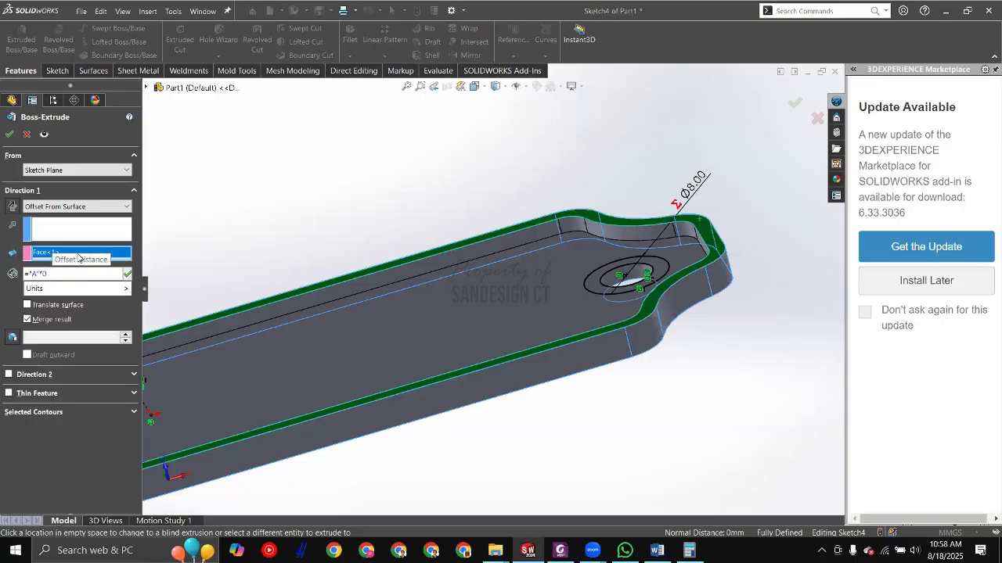
{"action": "key", "text": "alt+Tab"}
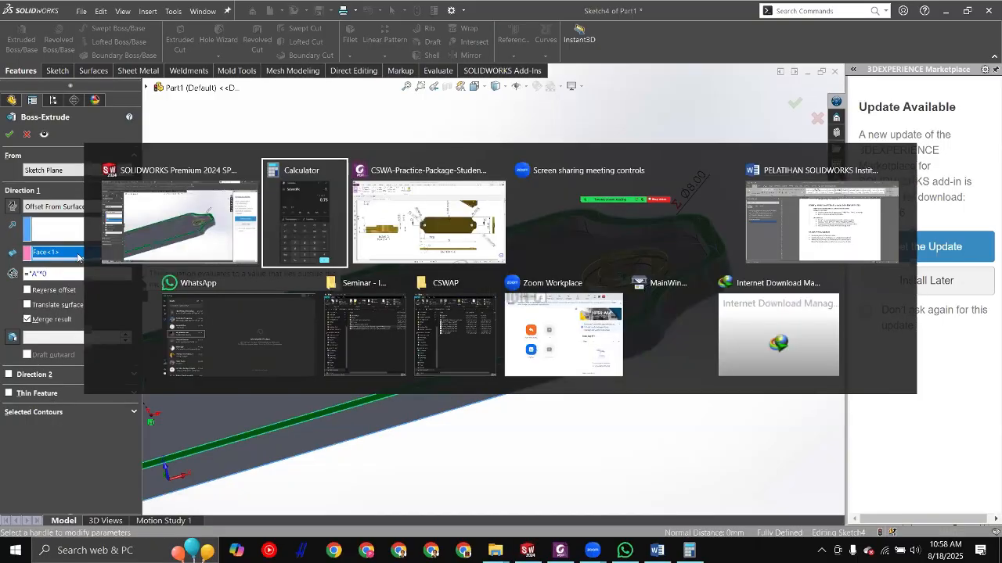
{"action": "left_click", "coordinate": [393, 251]}
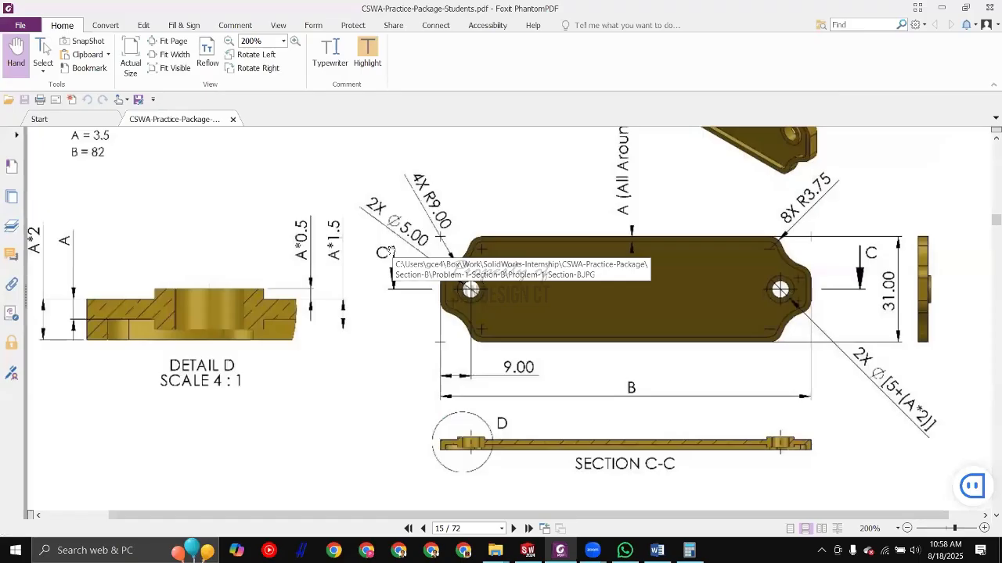
{"action": "key", "text": "alt+Tab"}
{"action": "left_click", "coordinate": [56, 273]}
{"action": "type", "text": ".5"}
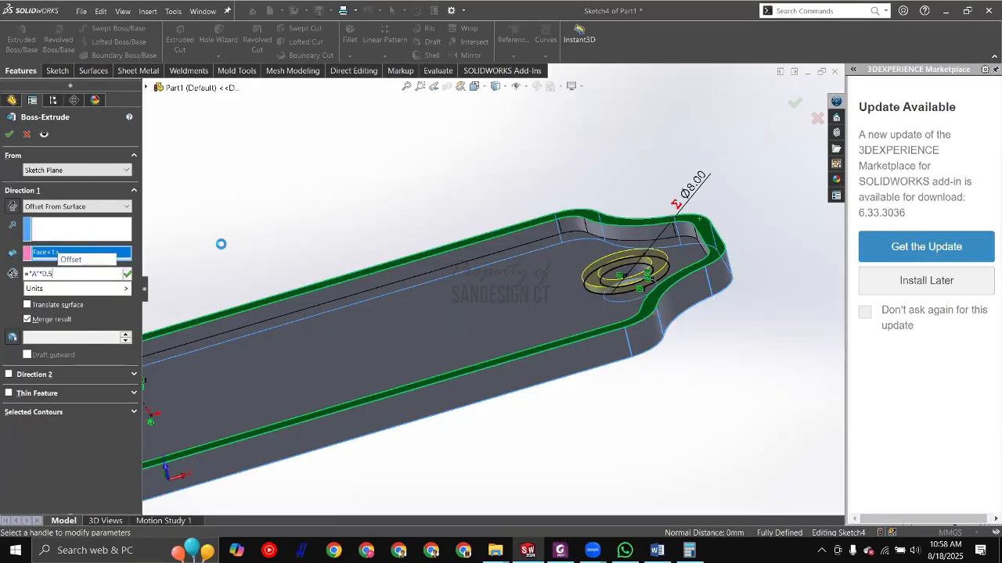
{"action": "key", "text": "Return"}
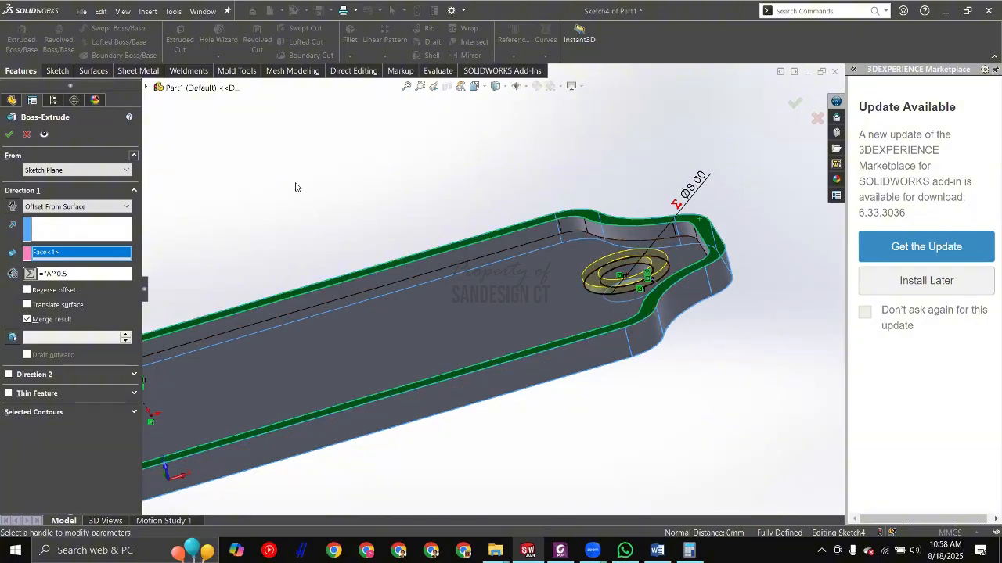
{"action": "left_click", "coordinate": [9, 134]}
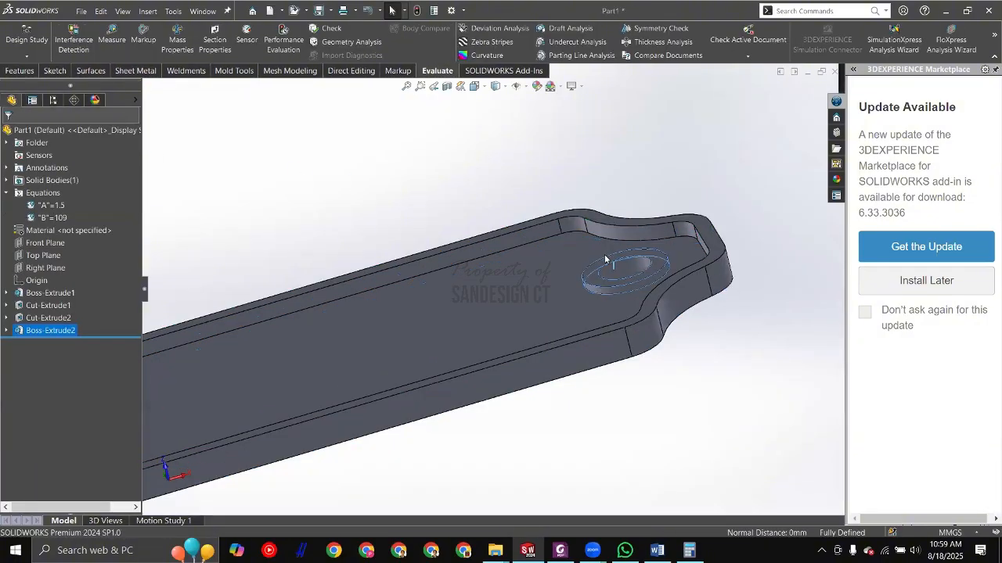
Step: Inspect the boss around the hole and compare its height with Detail D in Foxit PhantomPDF
{"action": "left_click", "coordinate": [288, 156]}
{"action": "scroll", "coordinate": [723, 285], "scroll_direction": "down", "scroll_amount": 4}
{"action": "scroll", "coordinate": [332, 201], "scroll_direction": "up", "scroll_amount": 5}
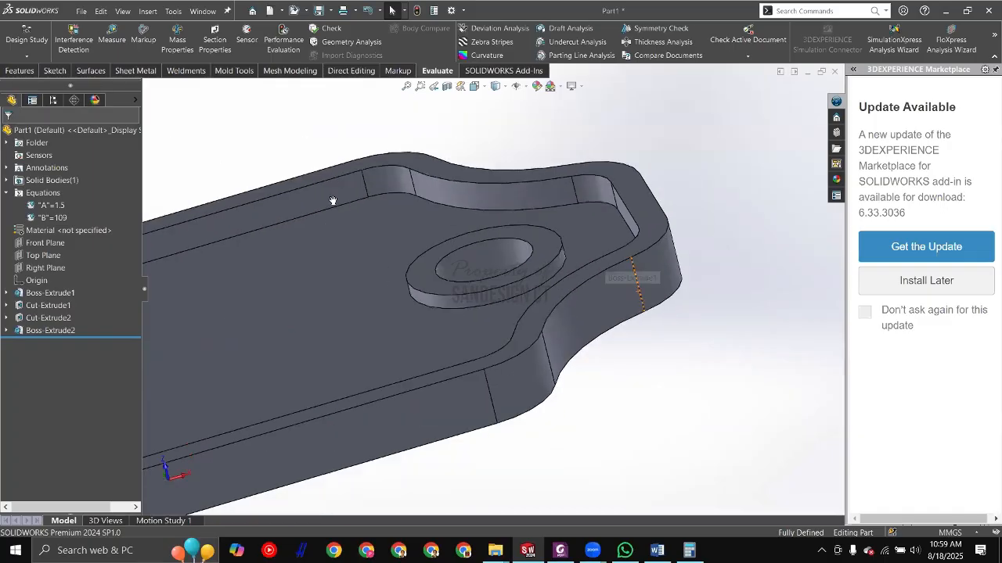
{"action": "key", "text": "alt+Tab"}
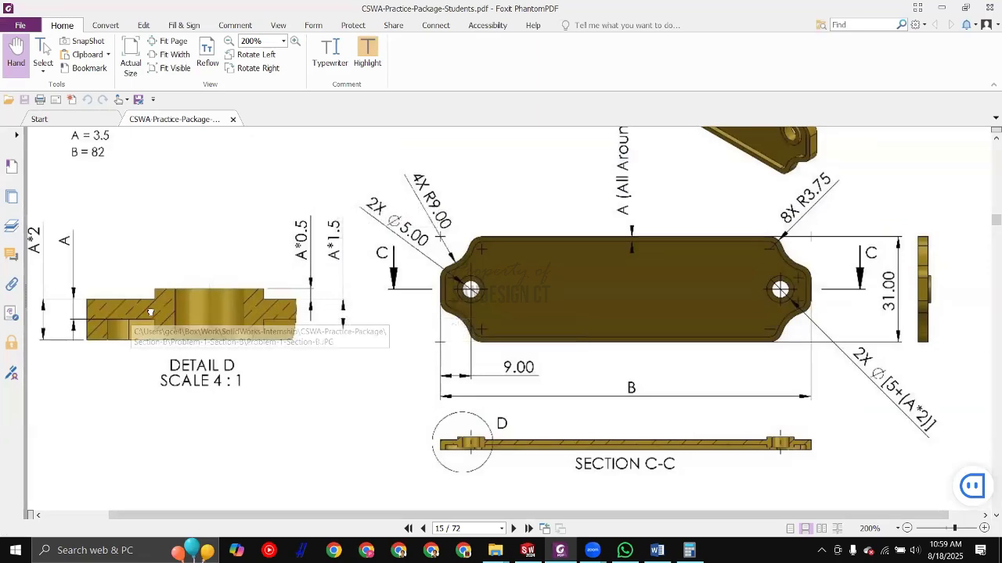
{"action": "left_click_drag", "start_coordinate": [151, 313], "coordinate": [182, 313]}
{"action": "key", "text": "alt+Tab"}
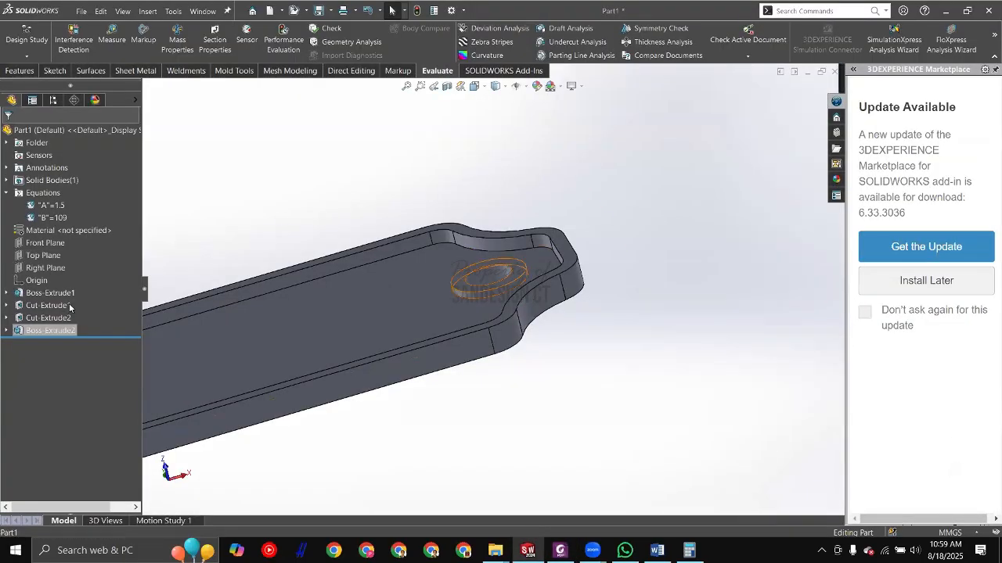
Step: Reopen the boss extrusion for editing and reselect the rim face as its offset reference
{"action": "left_click", "coordinate": [489, 274]}
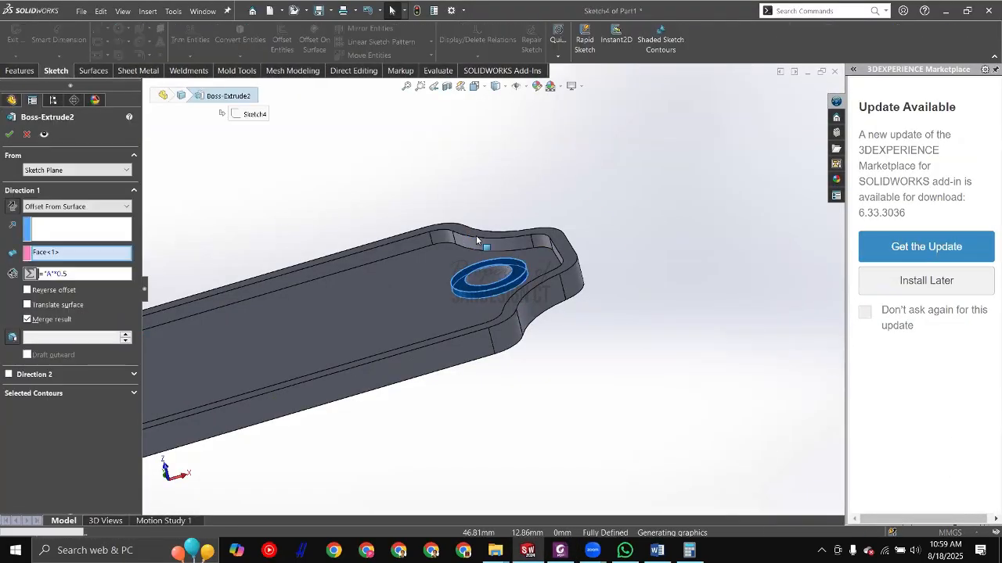
{"action": "scroll", "coordinate": [329, 329], "scroll_direction": "up", "scroll_amount": 5}
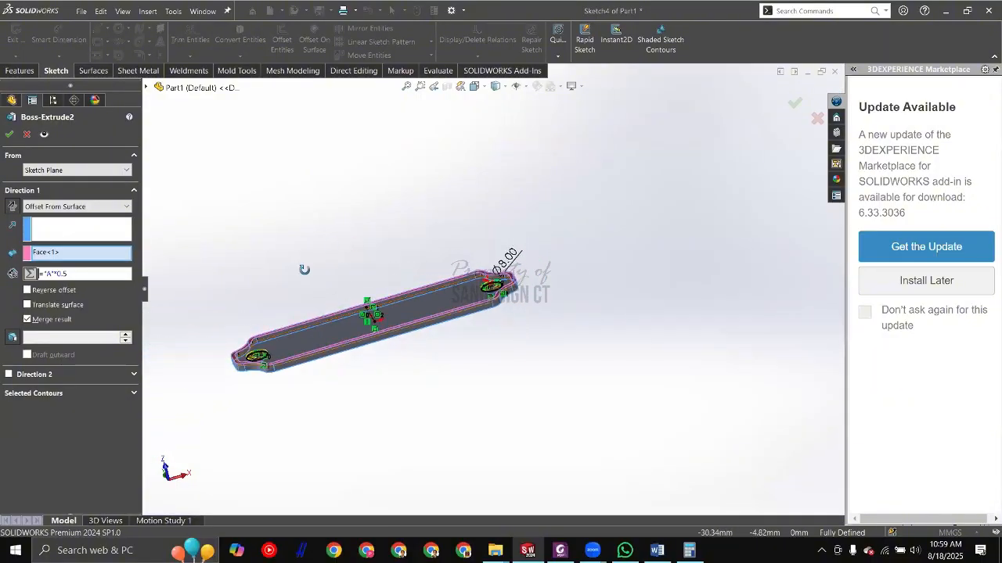
{"action": "scroll", "coordinate": [295, 344], "scroll_direction": "down", "scroll_amount": 3}
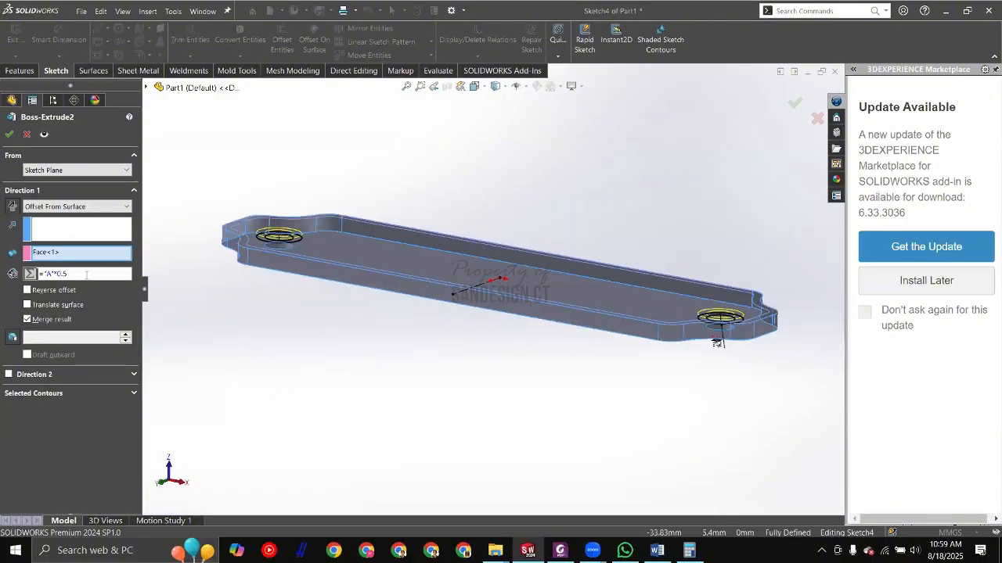
{"action": "scroll", "coordinate": [738, 272], "scroll_direction": "down", "scroll_amount": 6}
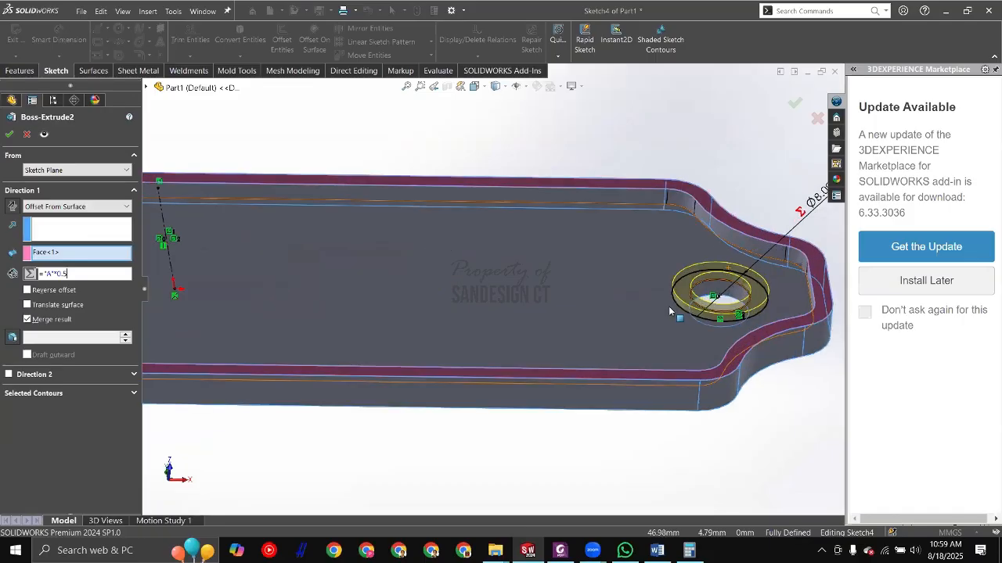
{"action": "scroll", "coordinate": [638, 270], "scroll_direction": "up", "scroll_amount": 2}
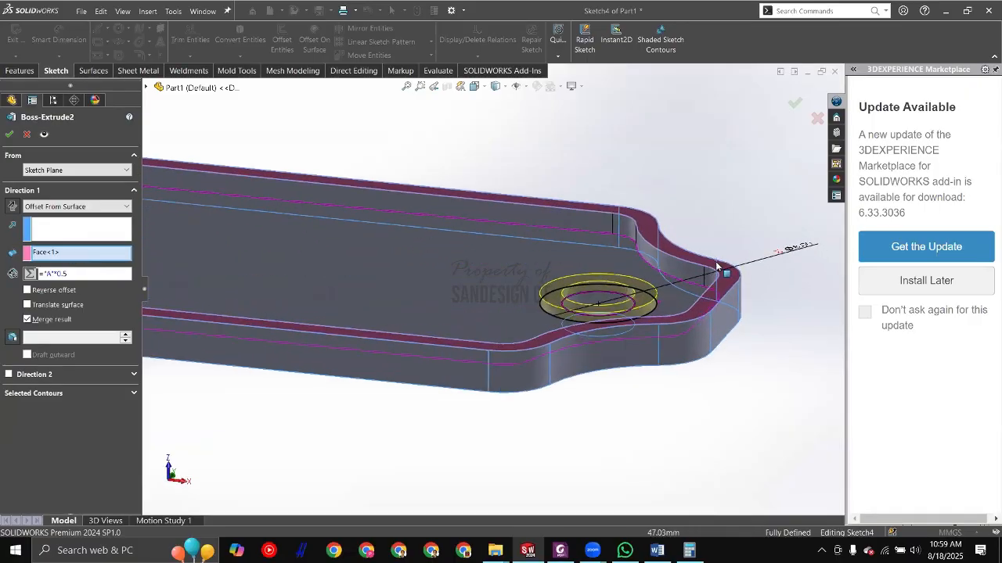
{"action": "scroll", "coordinate": [715, 262], "scroll_direction": "down", "scroll_amount": 5}
{"action": "left_click", "coordinate": [671, 304]}
{"action": "left_click", "coordinate": [670, 303]}
{"action": "scroll", "coordinate": [621, 297], "scroll_direction": "up", "scroll_amount": 3}
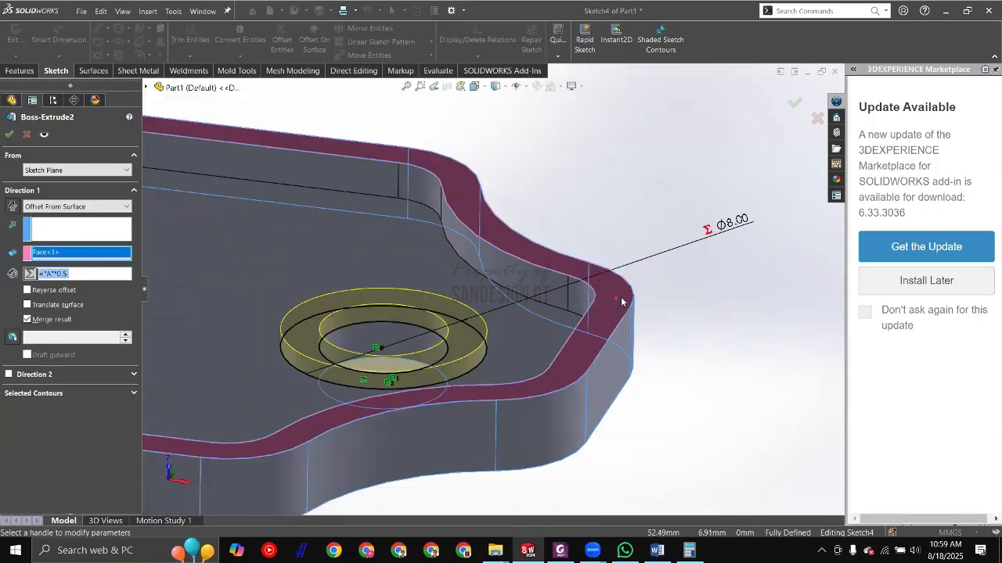
Step: Change the boss extrusion's end condition to Blind and accept the edit
{"action": "scroll", "coordinate": [579, 291], "scroll_direction": "up", "scroll_amount": 2}
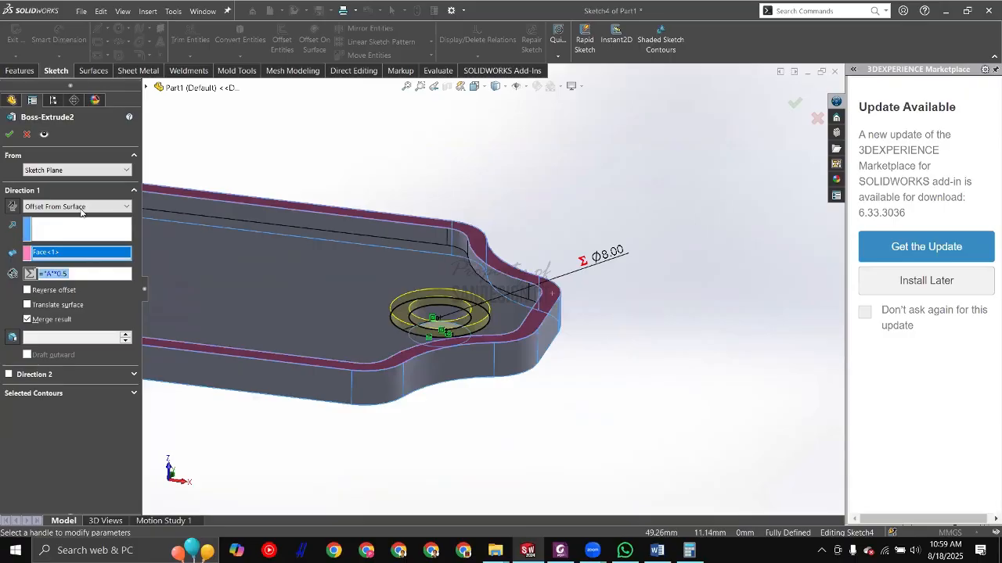
{"action": "left_click", "coordinate": [68, 207]}
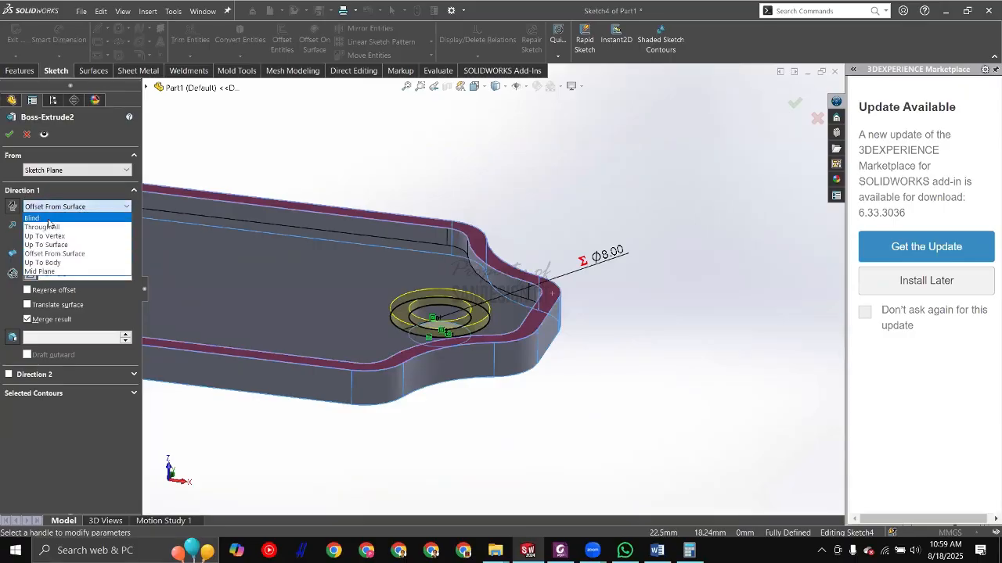
{"action": "left_click", "coordinate": [49, 220]}
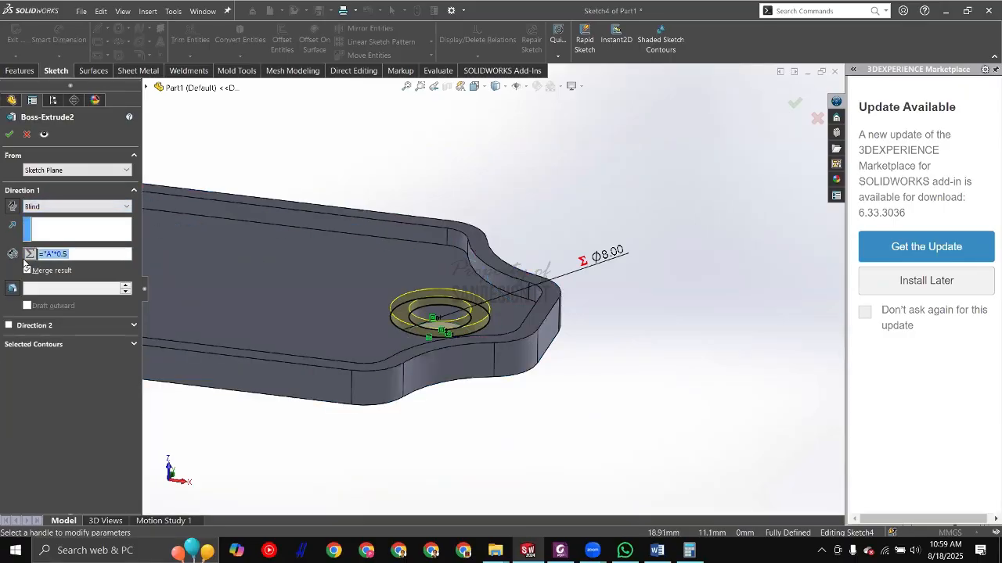
{"action": "key", "text": "Return"}
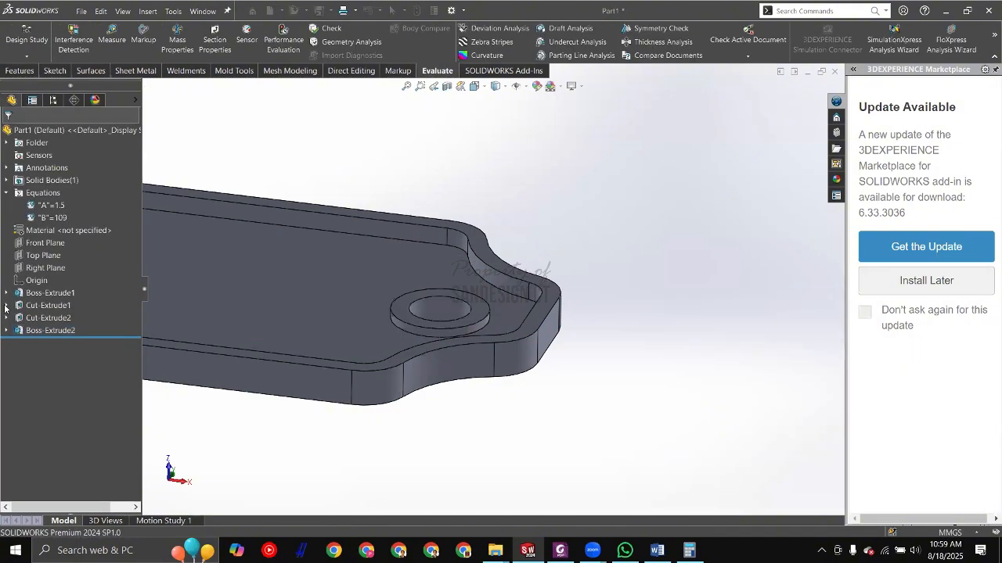
Step: Delete the boss extrusion around the holes while keeping its sketch, and briefly open and close that sketch
{"action": "right_click", "coordinate": [40, 330]}
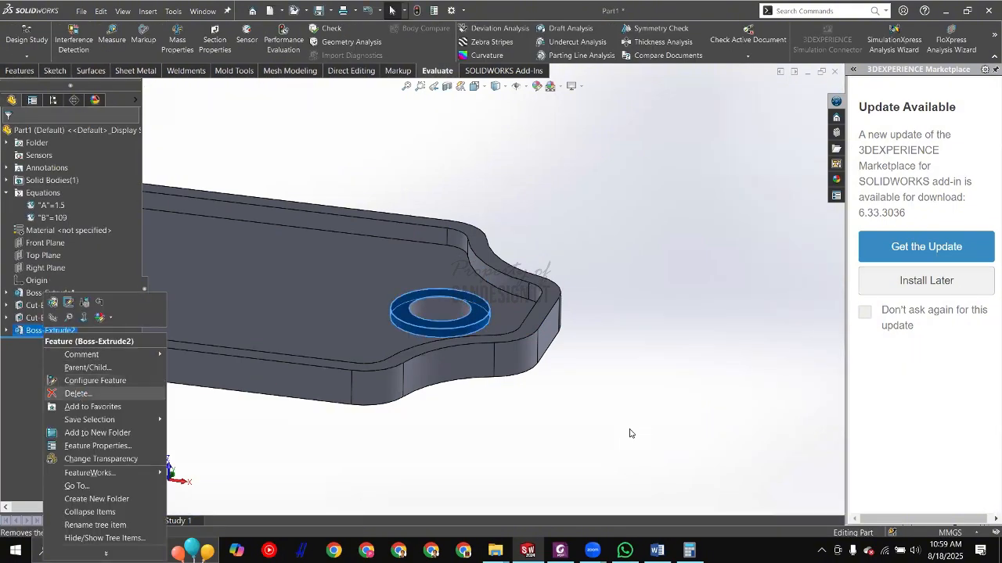
{"action": "left_click", "coordinate": [64, 387]}
{"action": "left_click", "coordinate": [41, 329]}
{"action": "left_click", "coordinate": [54, 300]}
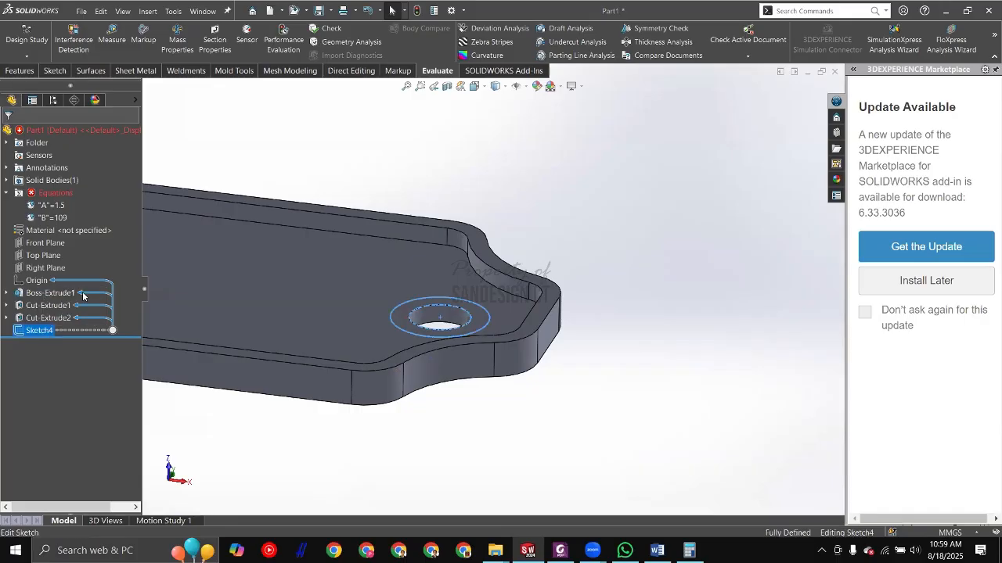
{"action": "double_click", "coordinate": [277, 390]}
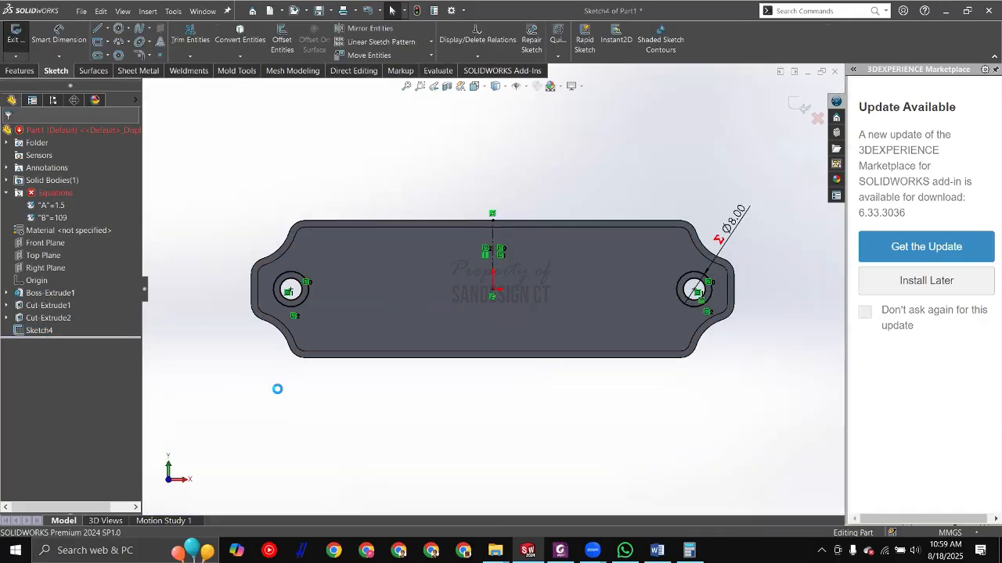
Step: Delete the broken "D1@Boss-Extrude2" equation in the equation manager and accept the change
{"action": "right_click", "coordinate": [53, 194]}
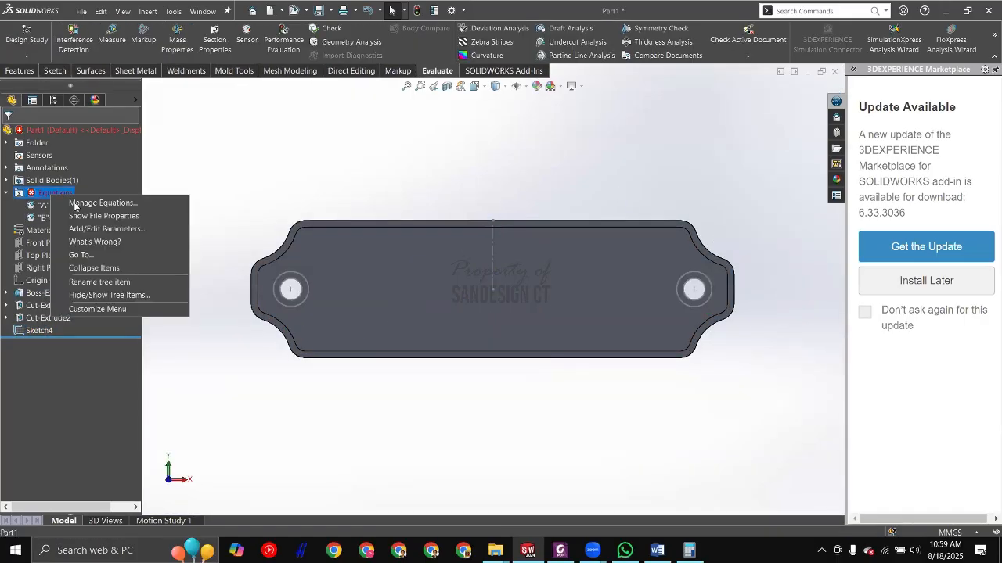
{"action": "left_click", "coordinate": [96, 204]}
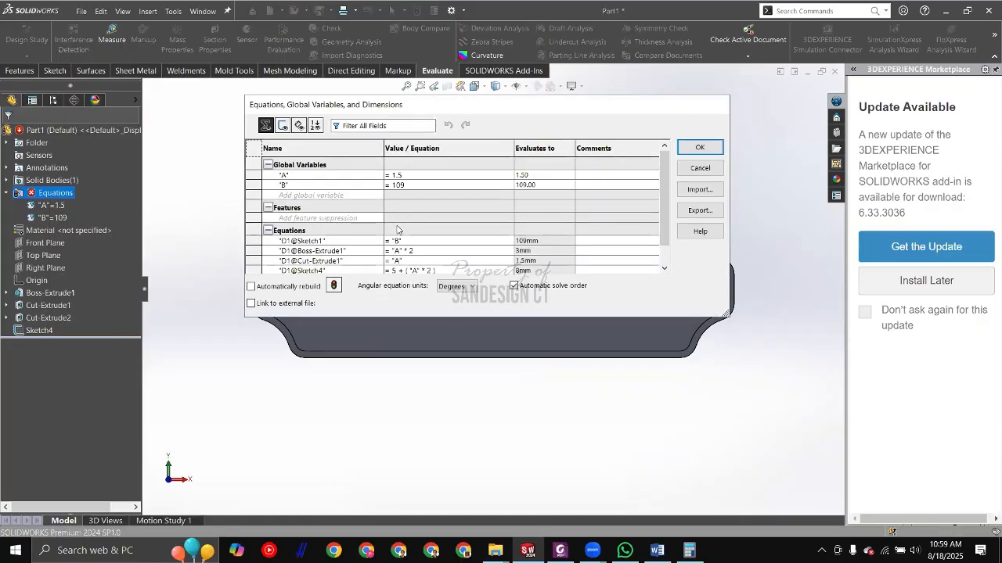
{"action": "scroll", "coordinate": [398, 232], "scroll_direction": "down", "scroll_amount": 1}
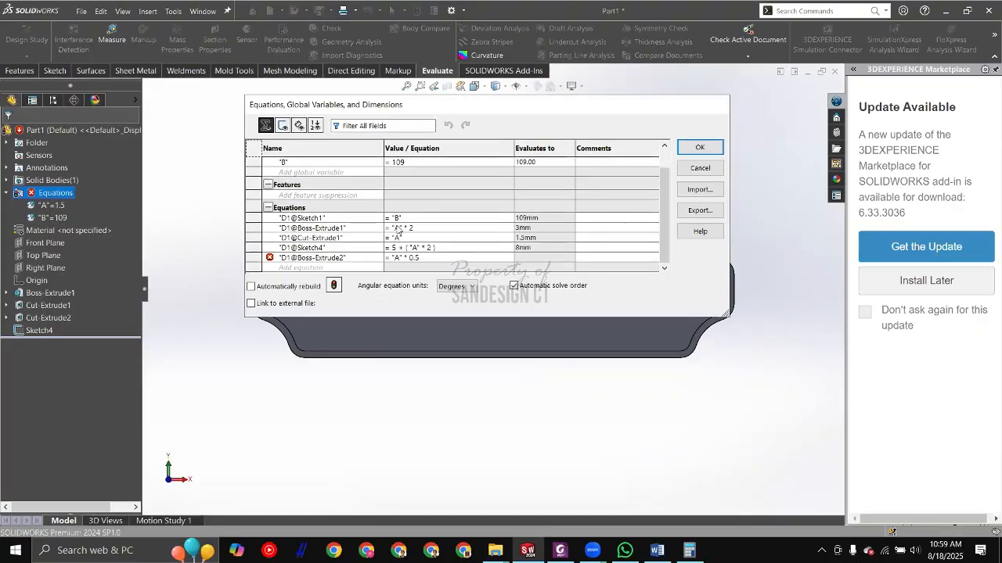
{"action": "left_click", "coordinate": [253, 257]}
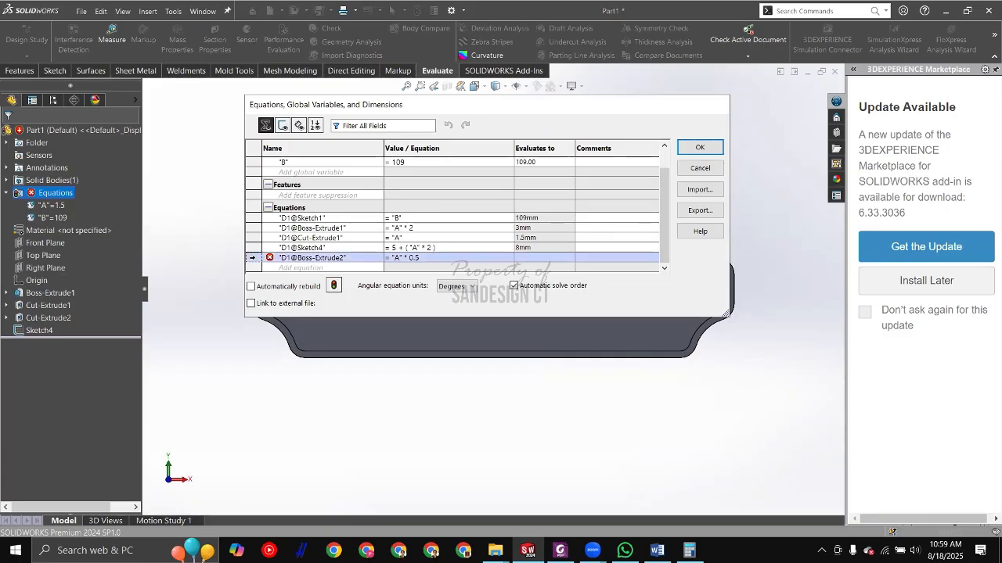
{"action": "right_click", "coordinate": [252, 263]}
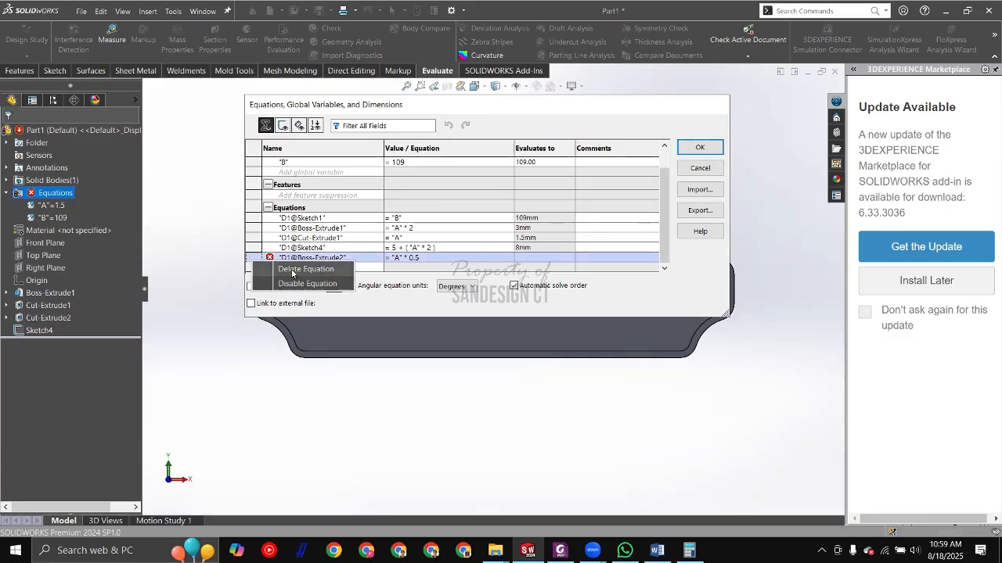
{"action": "left_click", "coordinate": [292, 270]}
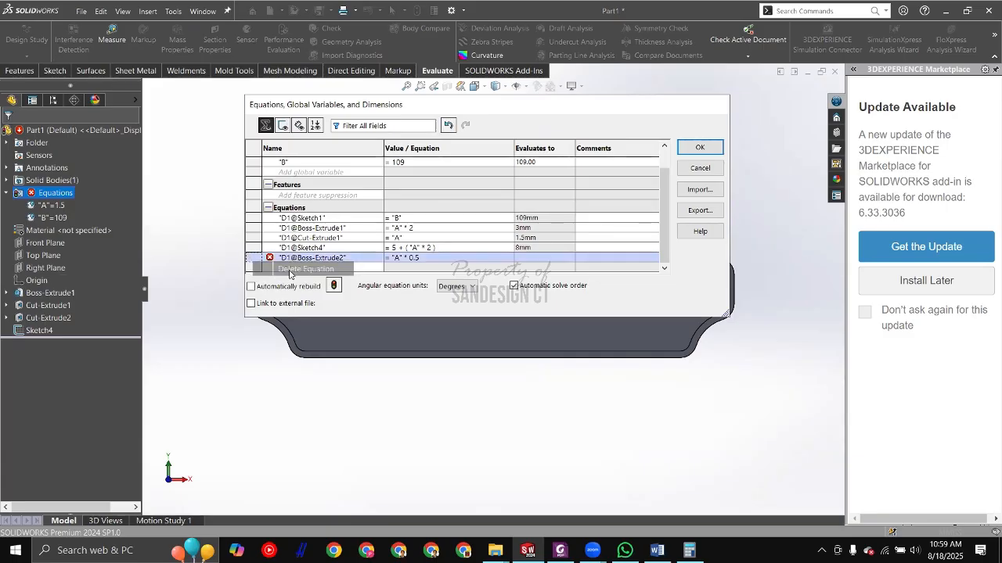
{"action": "left_click", "coordinate": [717, 148]}
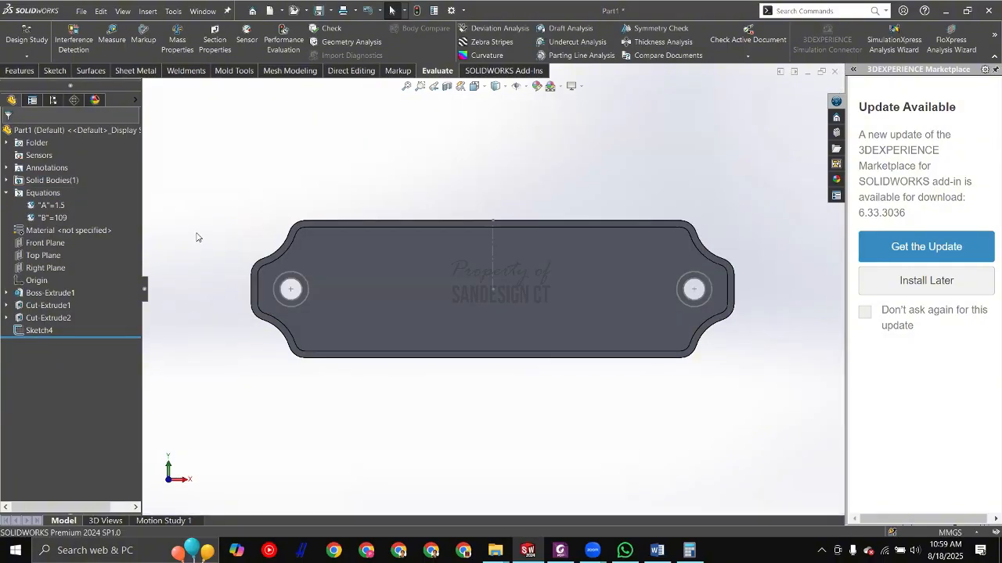
Step: Open the leftover sketch of the hole boss circles for editing
{"action": "left_click", "coordinate": [39, 330]}
{"action": "left_click", "coordinate": [51, 296]}
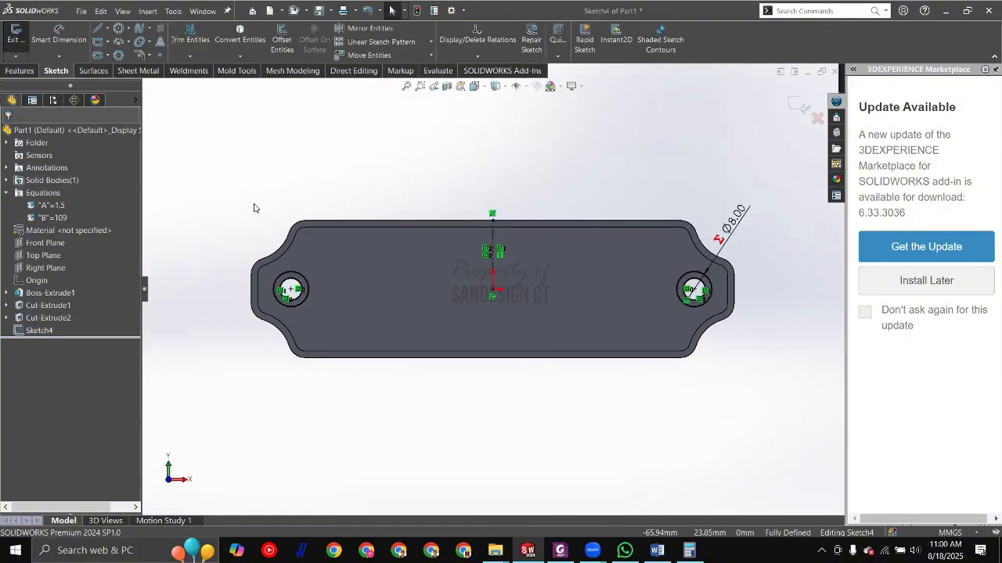
{"action": "mouse_move", "coordinate": [253, 208]}
{"action": "middle_mouse_down"}
{"action": "mouse_move", "coordinate": [398, 183]}
{"action": "mouse_move", "coordinate": [384, 239]}
{"action": "mouse_move", "coordinate": [342, 291]}
{"action": "middle_mouse_up"}
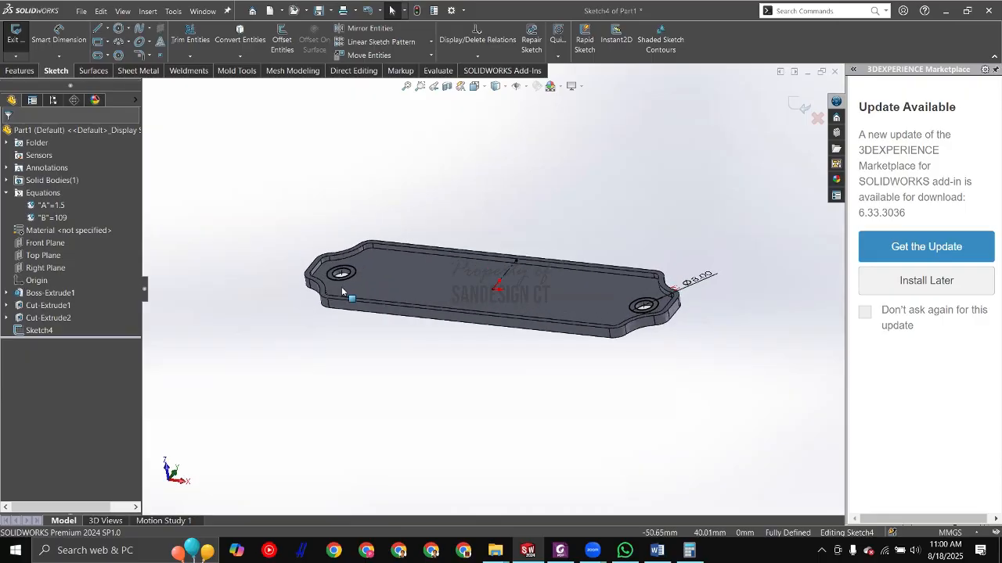
Step: Measure the distance between the plate's raised rim face and its recessed floor
{"action": "scroll", "coordinate": [342, 286], "scroll_direction": "down", "scroll_amount": 6}
{"action": "scroll", "coordinate": [791, 301], "scroll_direction": "up", "scroll_amount": 3}
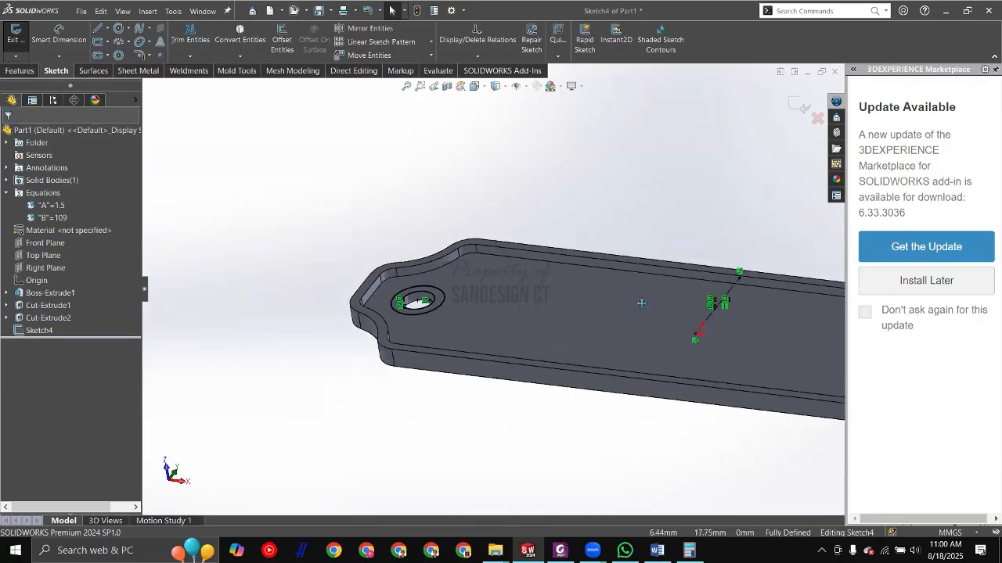
{"action": "scroll", "coordinate": [641, 303], "scroll_direction": "up", "scroll_amount": 1}
{"action": "middle_click_drag", "start_coordinate": [642, 304], "coordinate": [552, 304], "text": "ctrl"}
{"action": "scroll", "coordinate": [659, 317], "scroll_direction": "down", "scroll_amount": 1}
{"action": "mouse_move", "coordinate": [659, 317]}
{"action": "middle_mouse_down", "text": "ctrl"}
{"action": "mouse_move", "coordinate": [614, 323]}
{"action": "mouse_move", "coordinate": [493, 291]}
{"action": "middle_mouse_up", "text": "ctrl"}
{"action": "scroll", "coordinate": [638, 321], "scroll_direction": "up", "scroll_amount": 1}
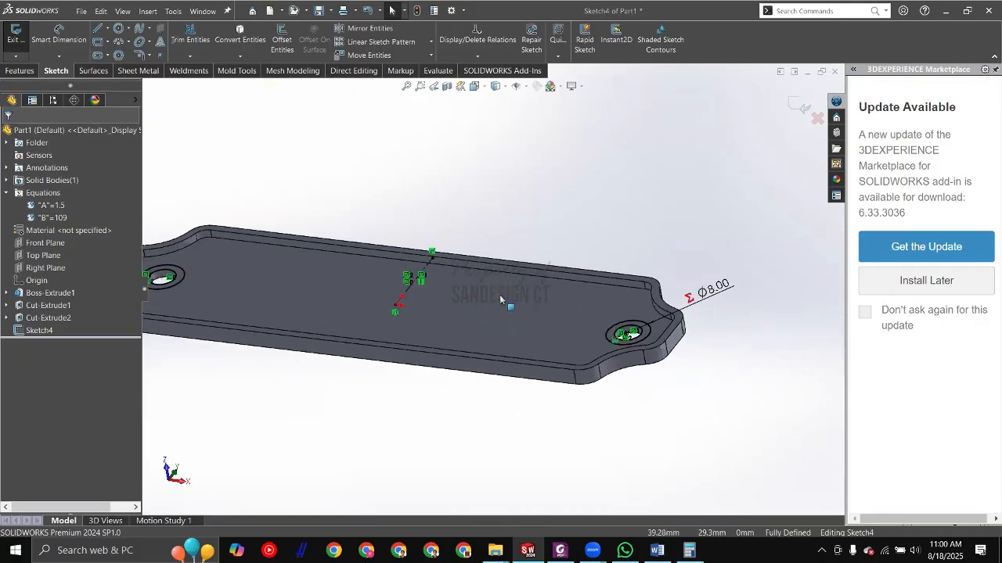
{"action": "scroll", "coordinate": [678, 365], "scroll_direction": "down", "scroll_amount": 6}
{"action": "left_click", "coordinate": [596, 298]}
{"action": "left_click", "coordinate": [491, 291], "text": "ctrl"}
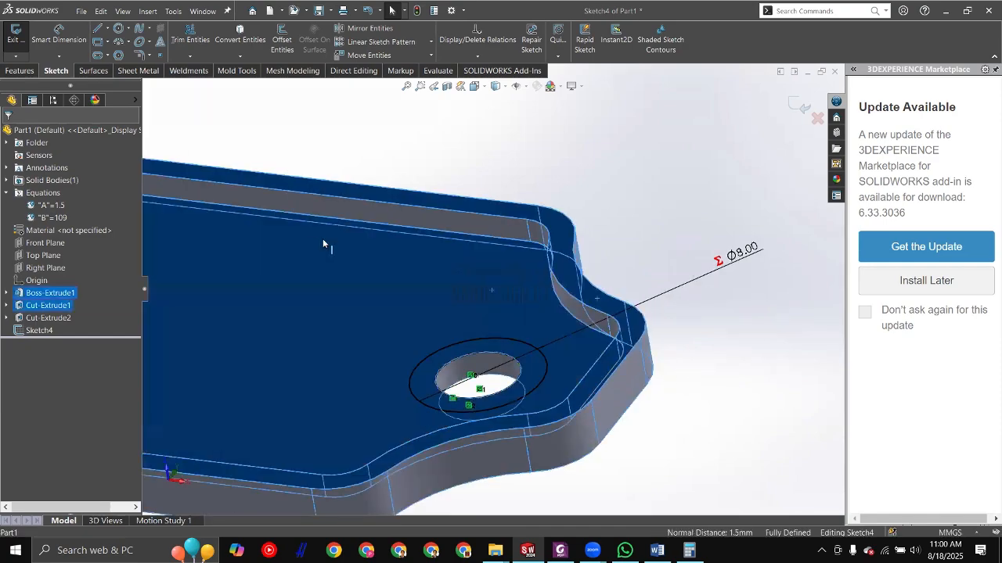
{"action": "scroll", "coordinate": [368, 238], "scroll_direction": "up", "scroll_amount": 1}
{"action": "left_click", "coordinate": [431, 154]}
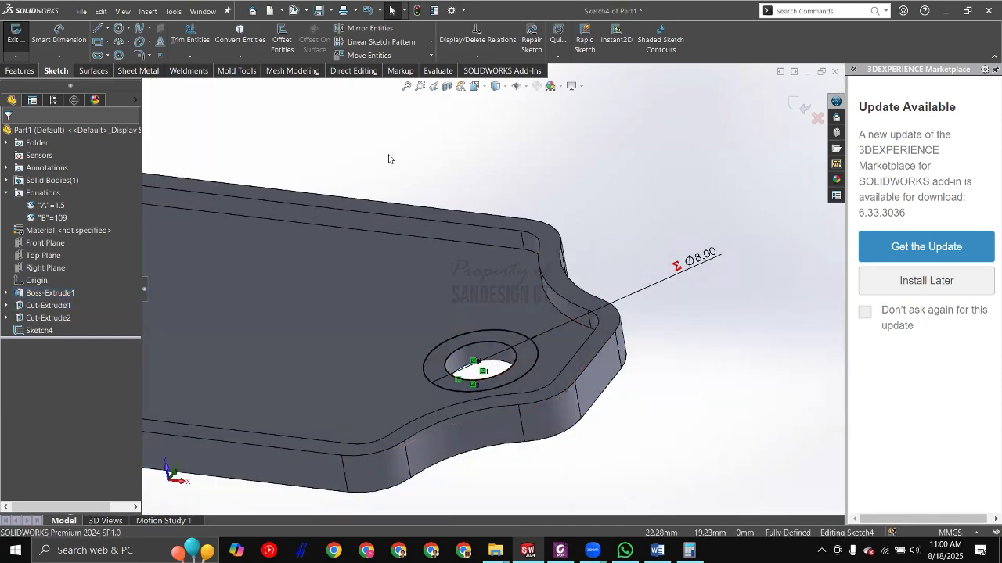
Step: Start a Boss Extrude of the hole circles with Offset From Surface, using the raised rim face as reference
{"action": "left_click", "coordinate": [429, 264]}
{"action": "left_click", "coordinate": [19, 71]}
{"action": "left_click", "coordinate": [21, 39]}
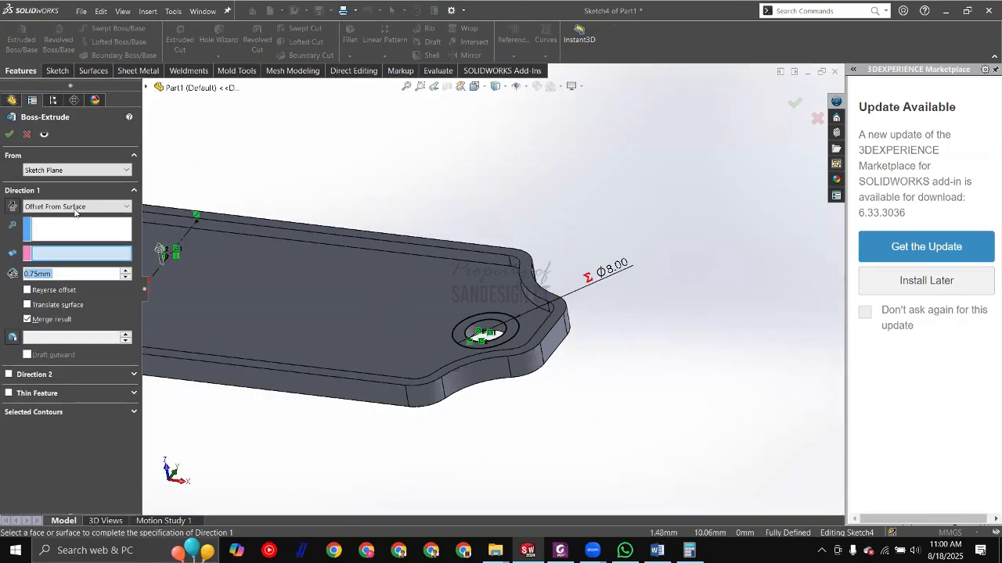
{"action": "left_click", "coordinate": [74, 208]}
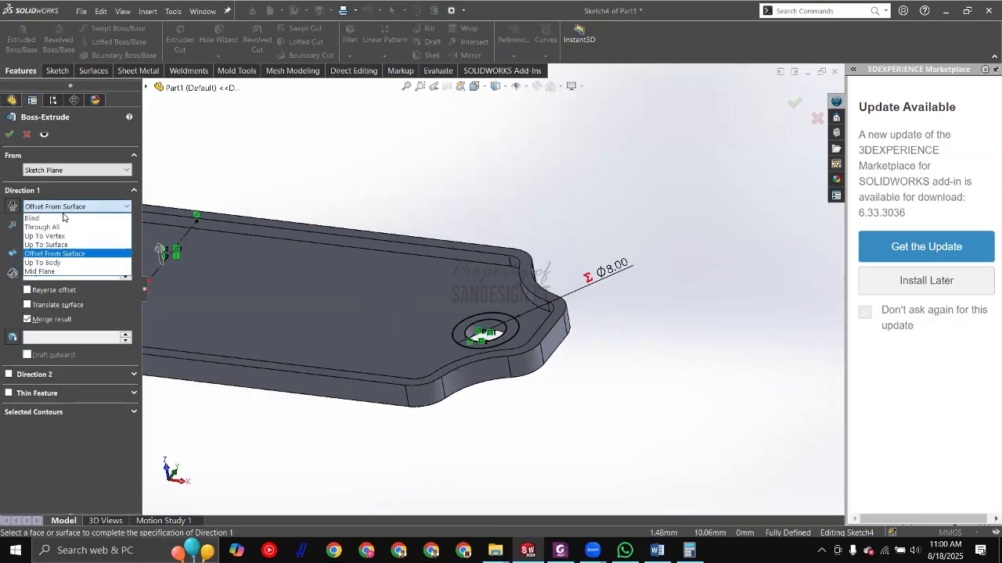
{"action": "left_click", "coordinate": [485, 198]}
{"action": "scroll", "coordinate": [479, 284], "scroll_direction": "down", "scroll_amount": 5}
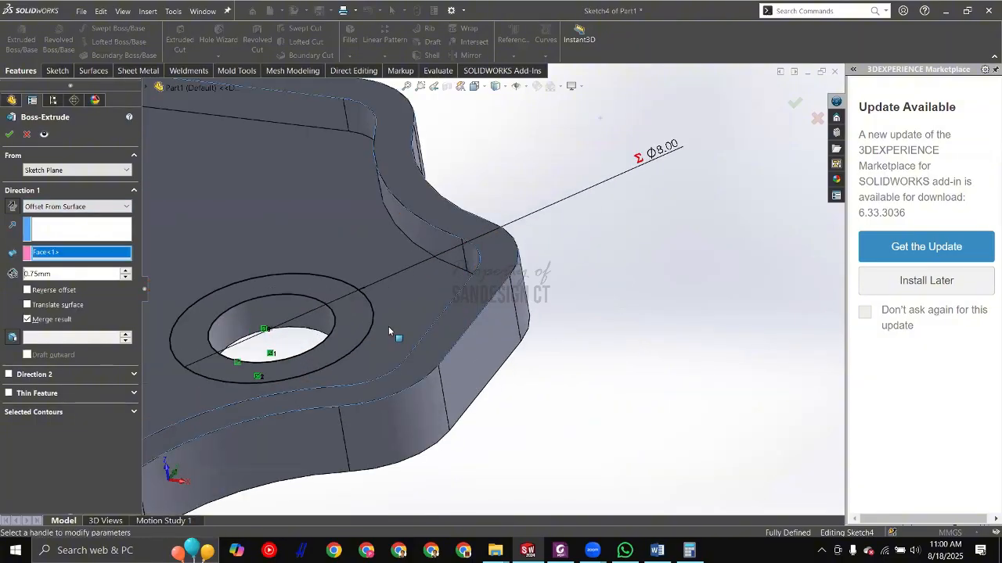
Step: Reverse the boss extrusion's offset so the bosses rise above the rim face
{"action": "scroll", "coordinate": [366, 291], "scroll_direction": "up", "scroll_amount": 1}
{"action": "middle_click_drag", "start_coordinate": [366, 297], "coordinate": [329, 239]}
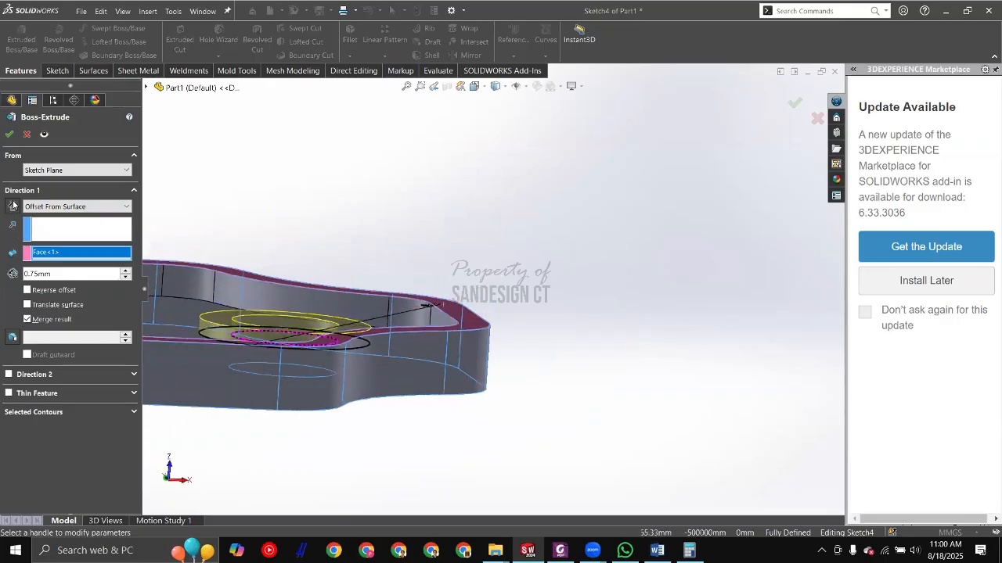
{"action": "mouse_move", "coordinate": [317, 332]}
{"action": "middle_mouse_down"}
{"action": "mouse_move", "coordinate": [311, 323]}
{"action": "mouse_move", "coordinate": [310, 336]}
{"action": "mouse_move", "coordinate": [305, 319]}
{"action": "middle_mouse_up"}
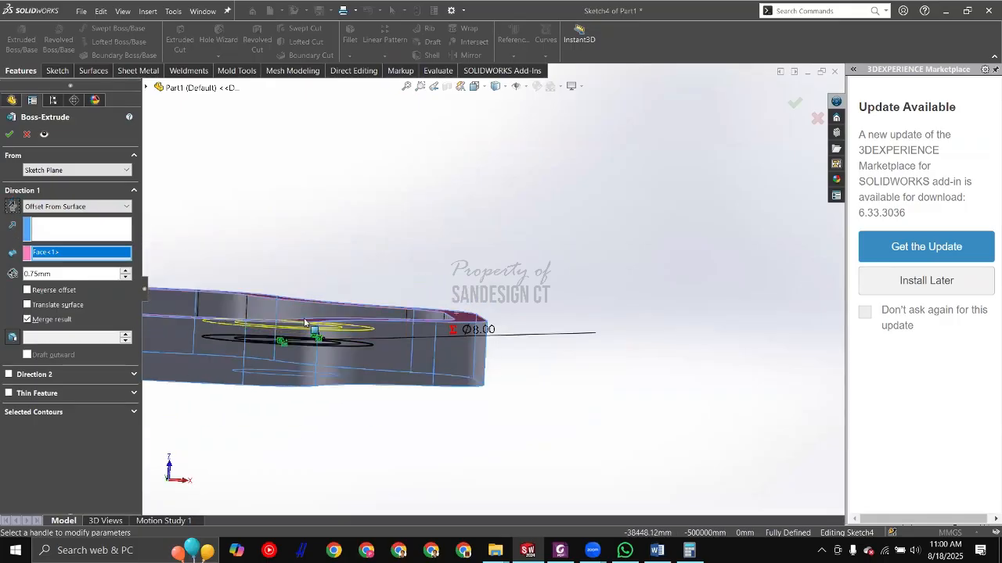
{"action": "scroll", "coordinate": [306, 324], "scroll_direction": "up", "scroll_amount": 1}
{"action": "scroll", "coordinate": [267, 327], "scroll_direction": "up", "scroll_amount": 4}
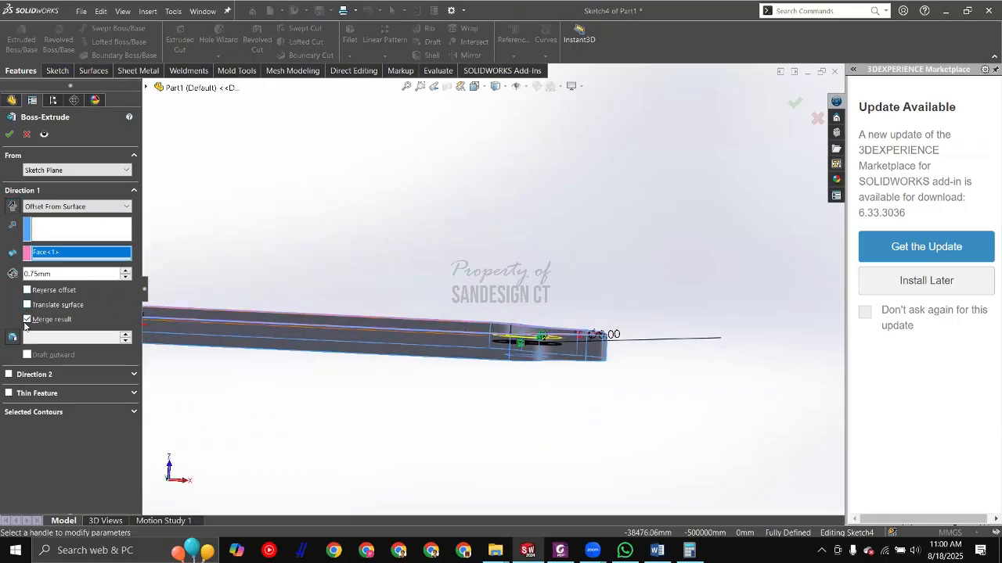
{"action": "left_click", "coordinate": [27, 290]}
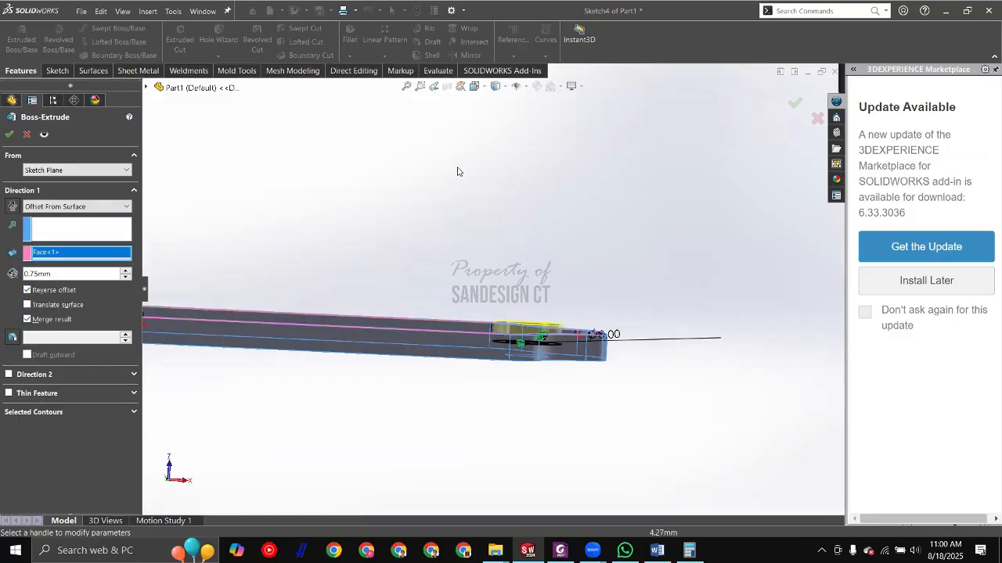
Step: Inspect the boss preview's height relative to the rim from the bottom view and at an angle
{"action": "key", "text": "ctrl+1"}
{"action": "key", "text": "ctrl+6"}
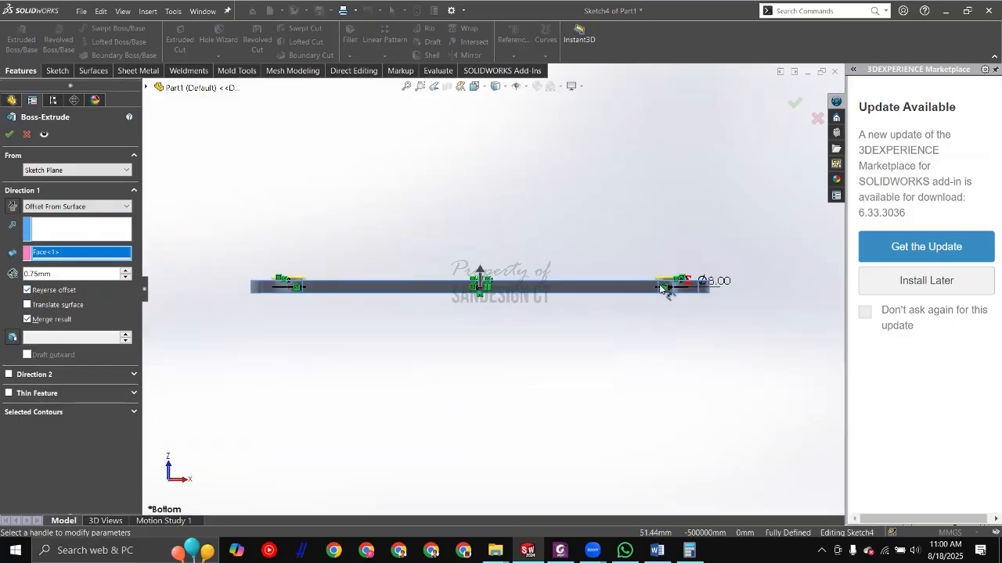
{"action": "scroll", "coordinate": [540, 261], "scroll_direction": "down", "scroll_amount": 5}
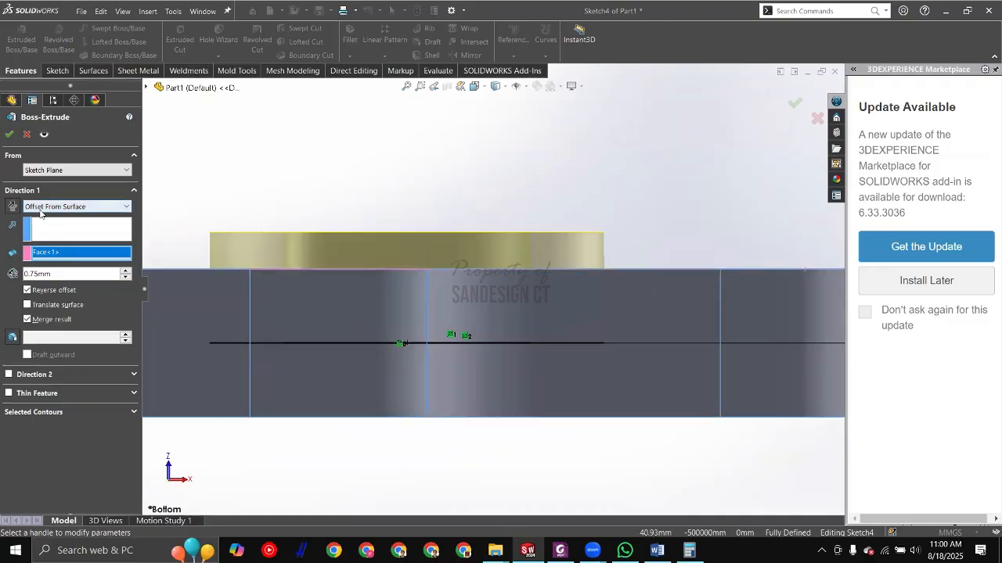
{"action": "scroll", "coordinate": [620, 306], "scroll_direction": "up", "scroll_amount": 3}
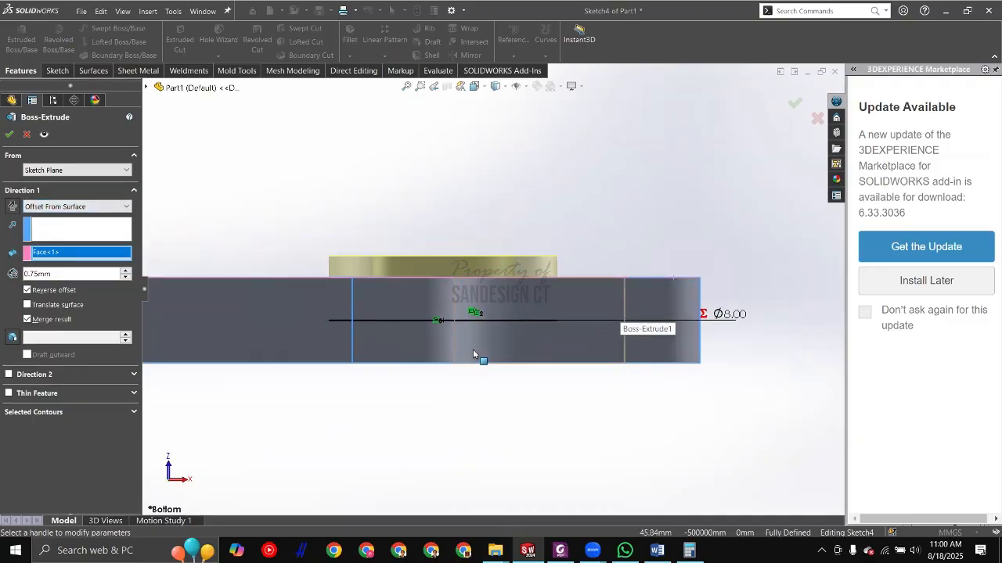
{"action": "middle_click_drag", "start_coordinate": [407, 368], "coordinate": [701, 190]}
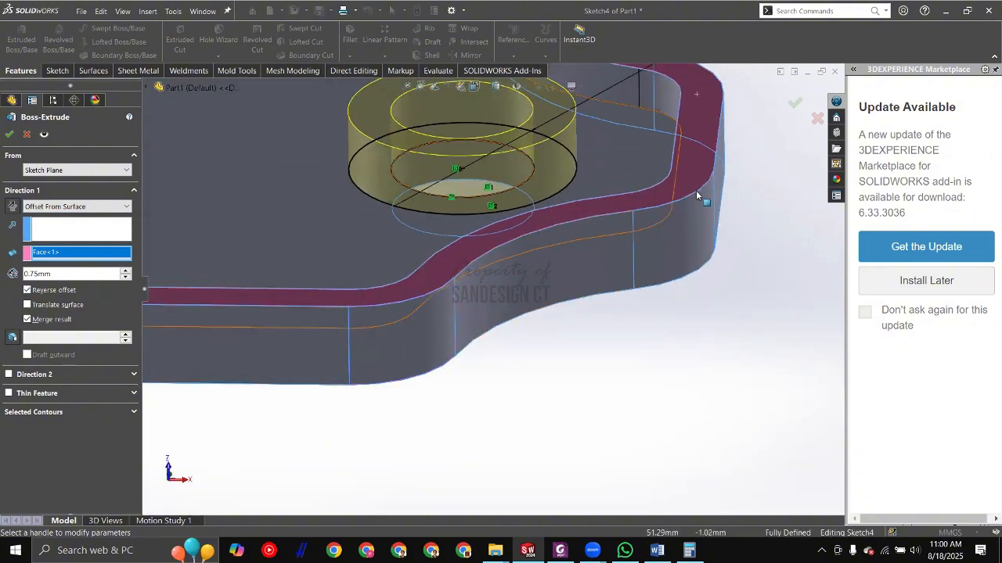
{"action": "scroll", "coordinate": [696, 196], "scroll_direction": "down", "scroll_amount": 3}
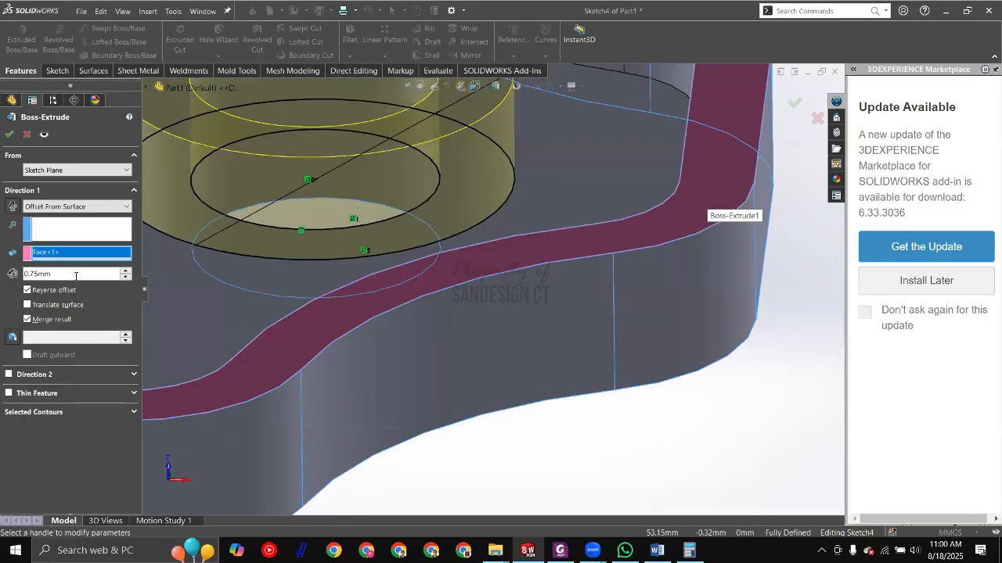
{"action": "scroll", "coordinate": [704, 208], "scroll_direction": "up", "scroll_amount": 2}
{"action": "left_click", "coordinate": [27, 274]}
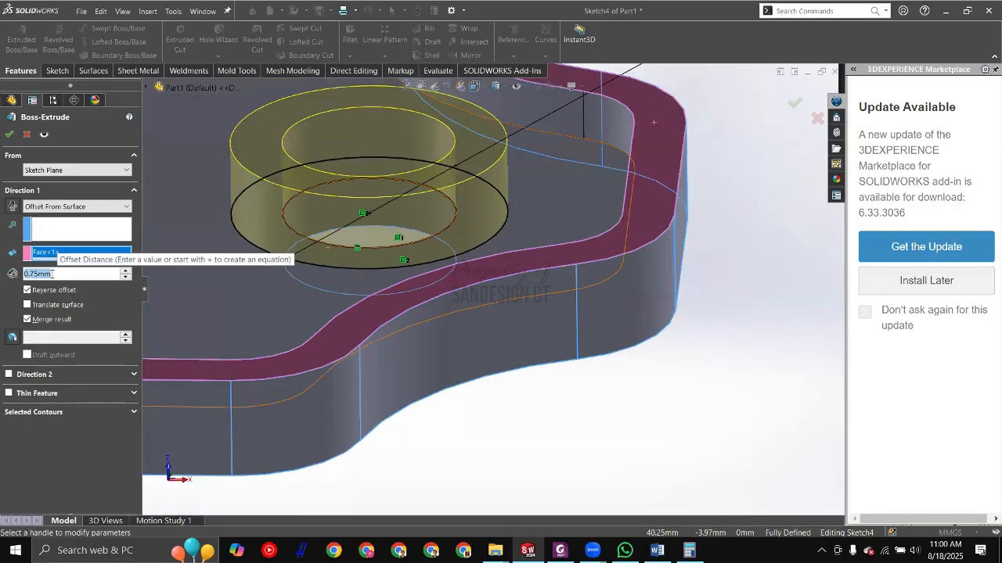
{"action": "type", "text": "="}
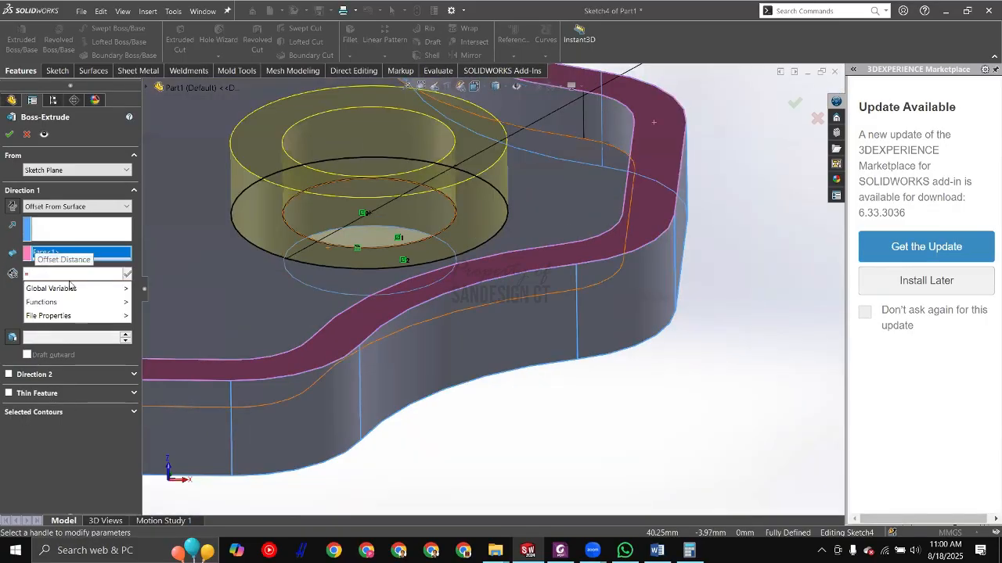
{"action": "mouse_move", "coordinate": [72, 288]}
{"action": "left_click", "coordinate": [155, 290]}
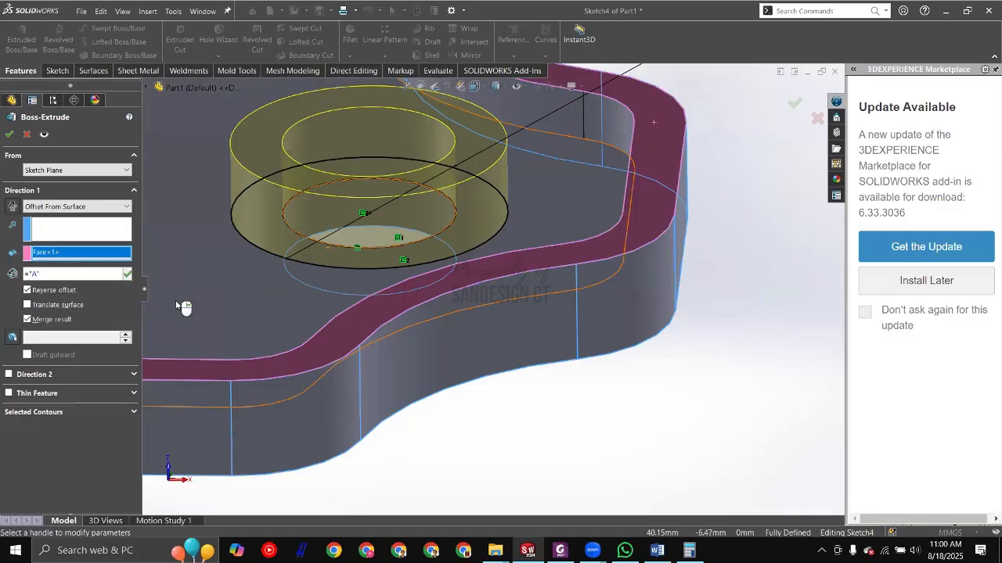
{"action": "key", "text": "alt+Tab"}
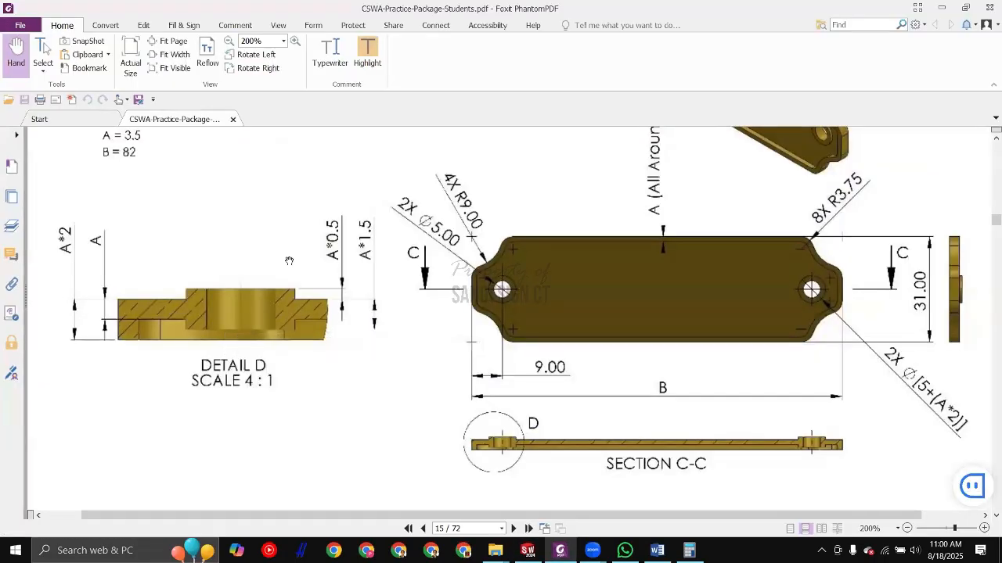
{"action": "key", "text": "alt+Tab"}
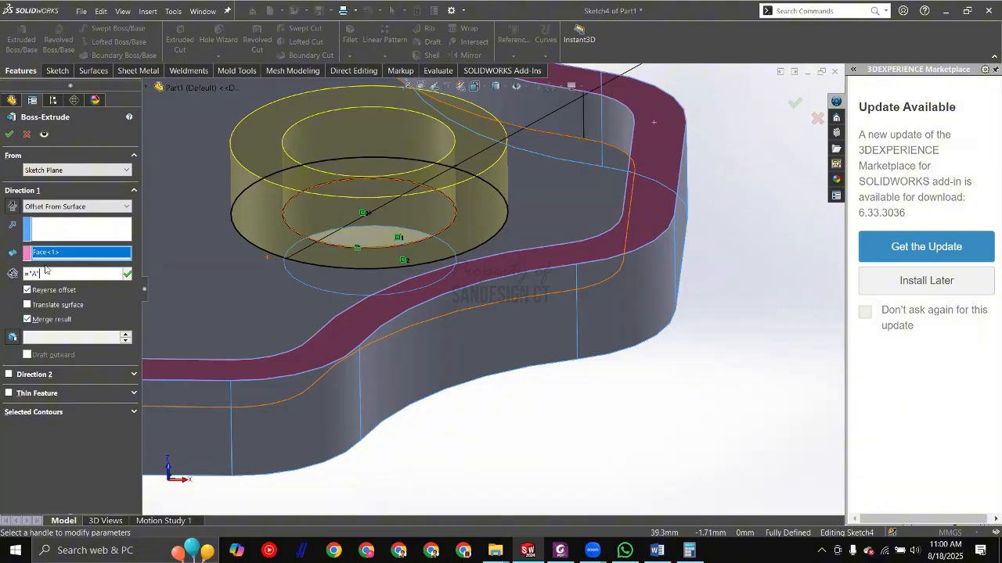
{"action": "left_click_drag", "start_coordinate": [44, 274], "coordinate": [6, 267]}
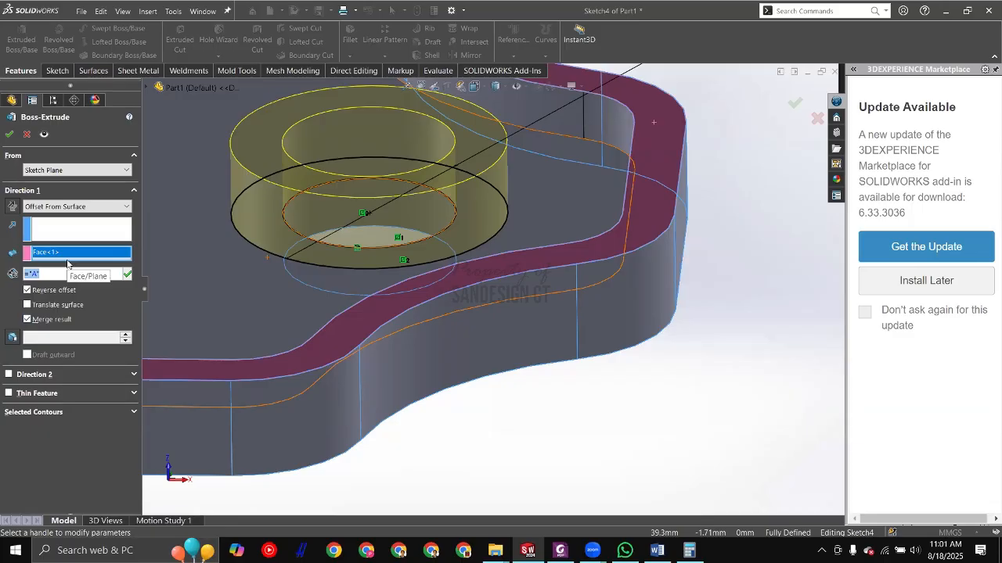
{"action": "left_click_drag", "start_coordinate": [78, 274], "coordinate": [12, 275]}
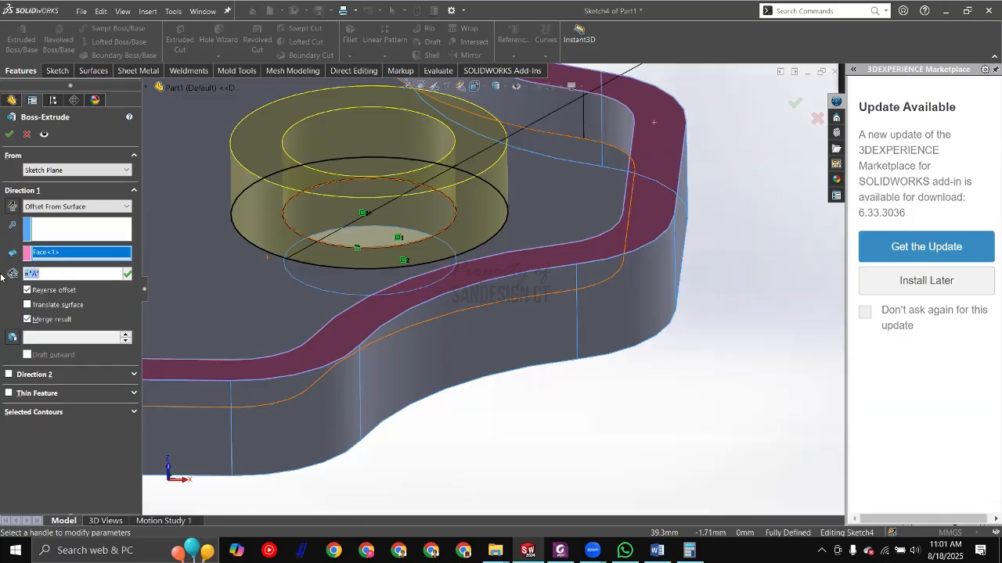
{"action": "key", "text": "Escape"}
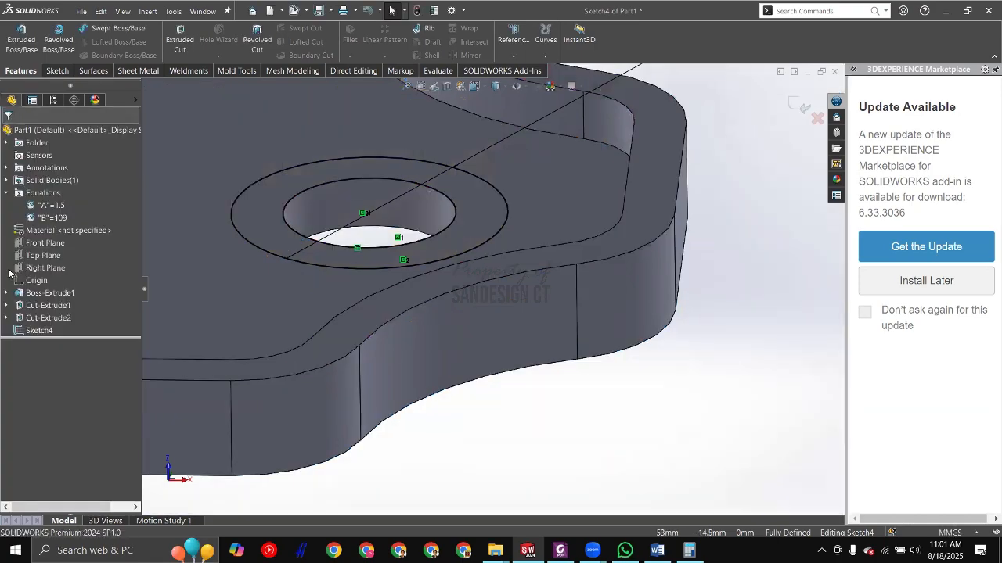
Step: Extrude the hole circles with Offset From Surface, using the raised rim face, a 0.75 mm offset and Reverse offset enabled
{"action": "left_click", "coordinate": [17, 36]}
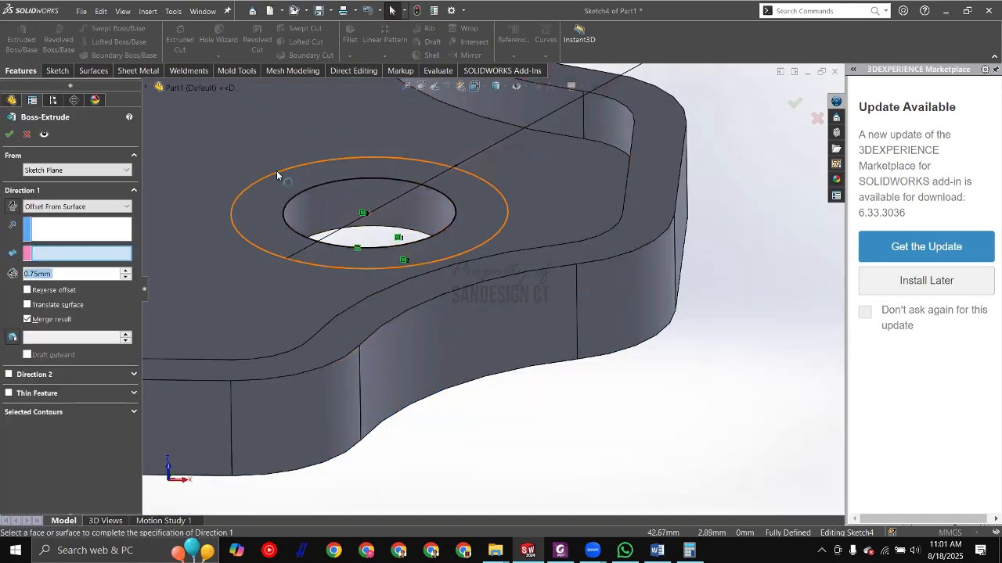
{"action": "left_click", "coordinate": [639, 215]}
{"action": "scroll", "coordinate": [52, 305], "scroll_direction": "up", "scroll_amount": 2}
{"action": "left_click", "coordinate": [28, 290]}
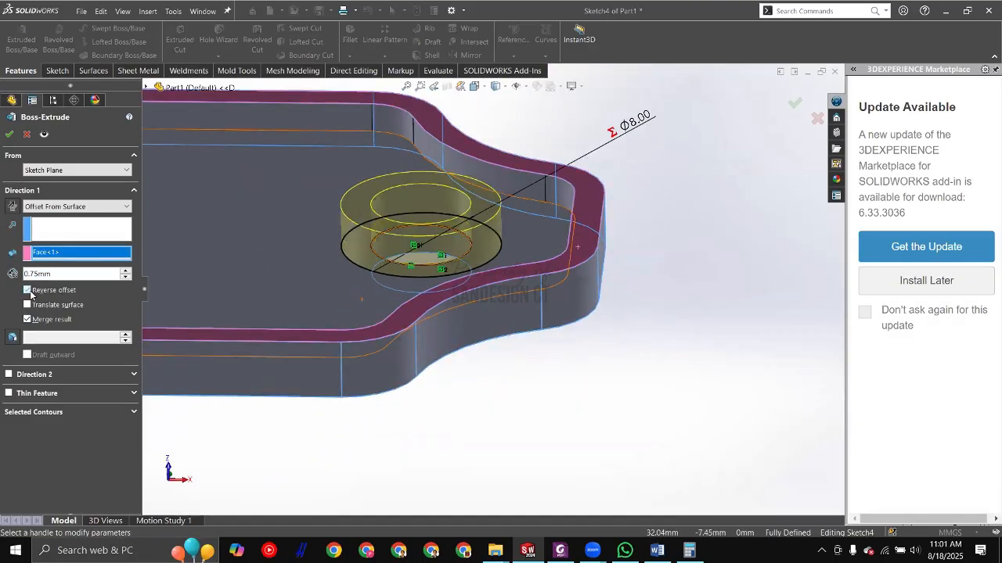
{"action": "scroll", "coordinate": [537, 312], "scroll_direction": "up", "scroll_amount": 1}
{"action": "mouse_move", "coordinate": [537, 312]}
{"action": "middle_mouse_down"}
{"action": "mouse_move", "coordinate": [549, 261]}
{"action": "mouse_move", "coordinate": [526, 212]}
{"action": "middle_mouse_up"}
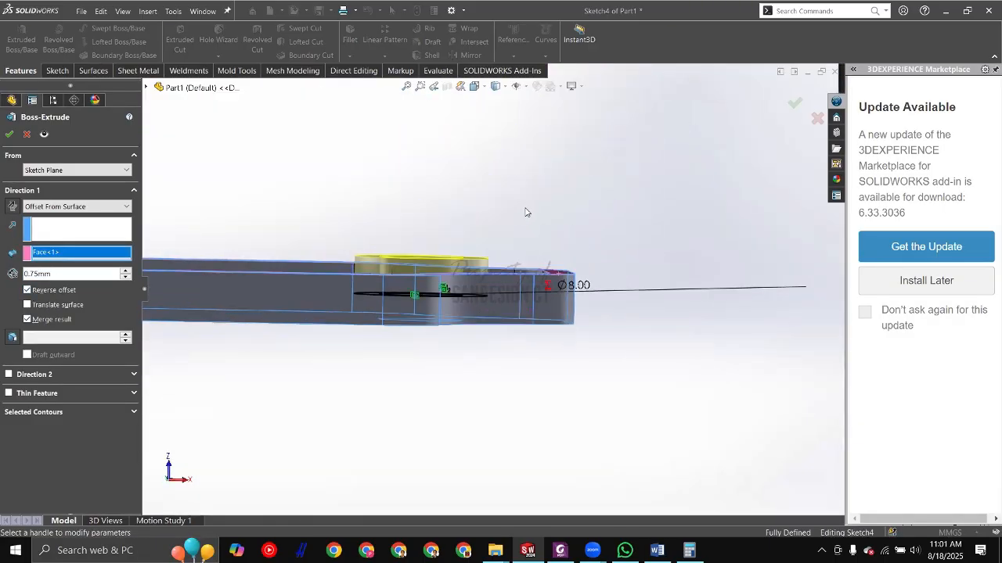
{"action": "key", "text": "ctrl+8"}
{"action": "key", "text": "ctrl+6"}
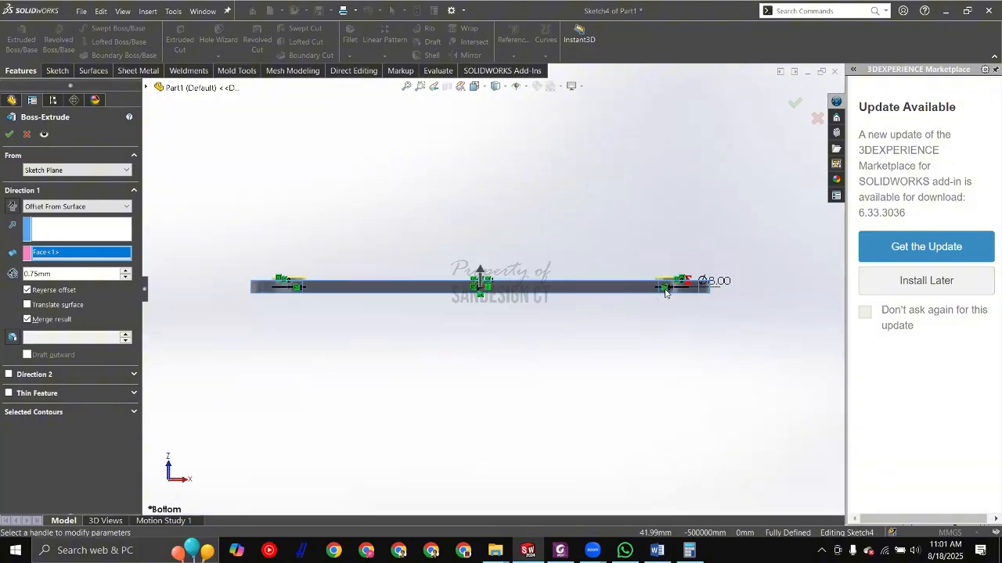
{"action": "scroll", "coordinate": [647, 270], "scroll_direction": "down", "scroll_amount": 4}
{"action": "left_click", "coordinate": [8, 135]}
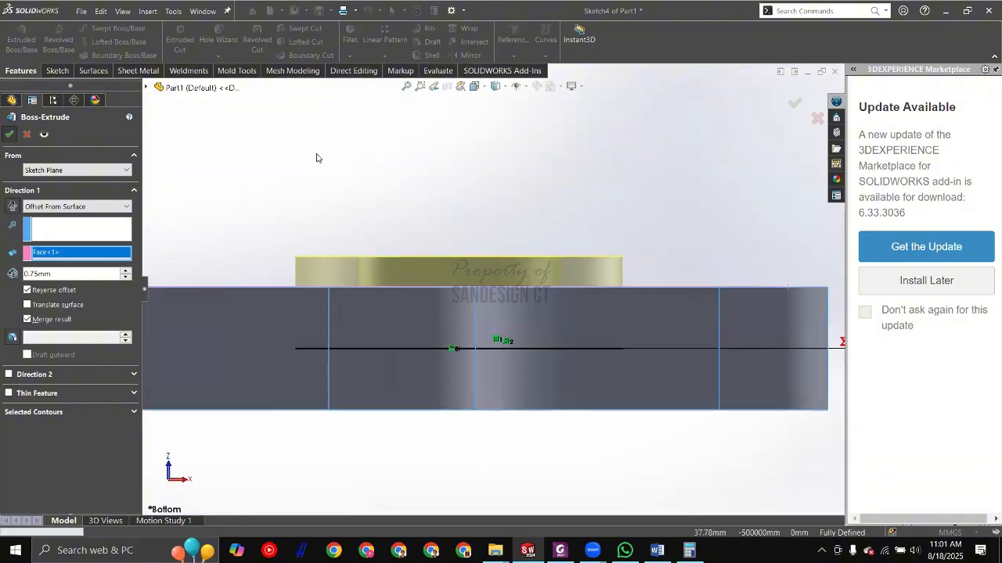
{"action": "key", "text": "ctrl+7"}
{"action": "middle_click_drag", "start_coordinate": [373, 195], "coordinate": [280, 139]}
Step: Check the material specification in the PDF drawing and select Brass from the Copper Alloys for the part
{"action": "key", "text": "alt+Tab"}
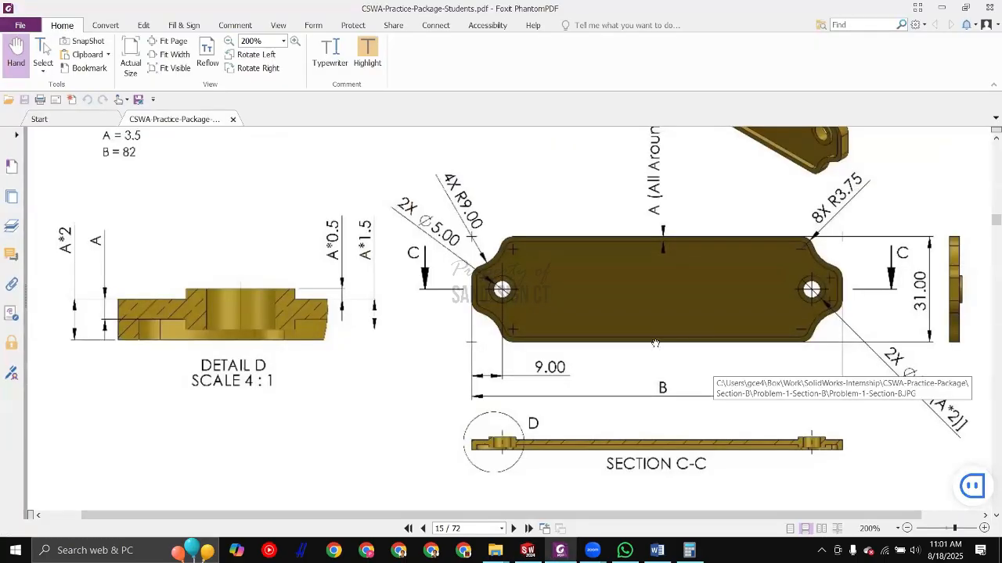
{"action": "left_click_drag", "start_coordinate": [170, 190], "coordinate": [264, 345]}
{"action": "scroll", "coordinate": [263, 345], "scroll_direction": "up", "scroll_amount": 2}
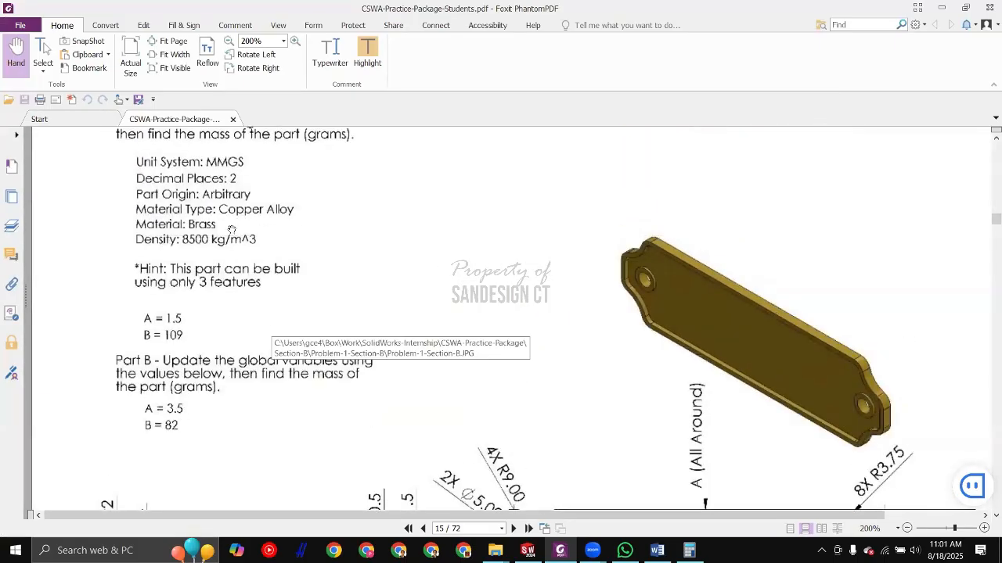
{"action": "key", "text": "alt+Tab"}
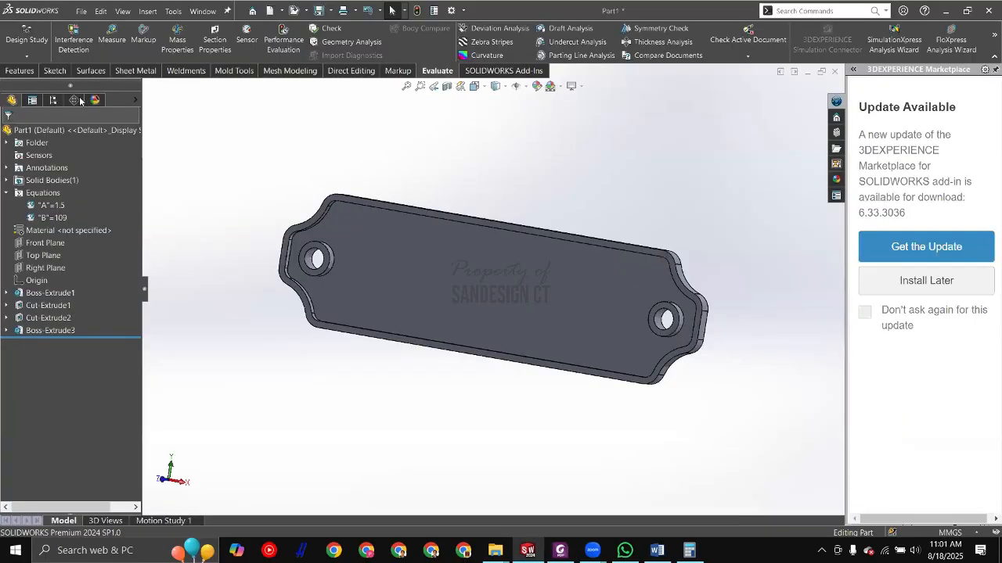
{"action": "right_click", "coordinate": [85, 230]}
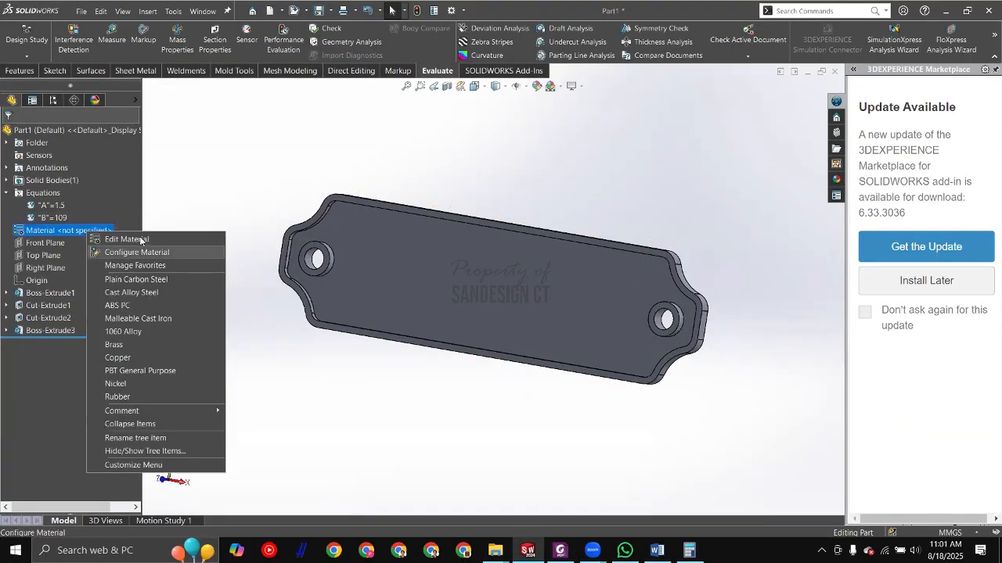
{"action": "key", "text": "Escape"}
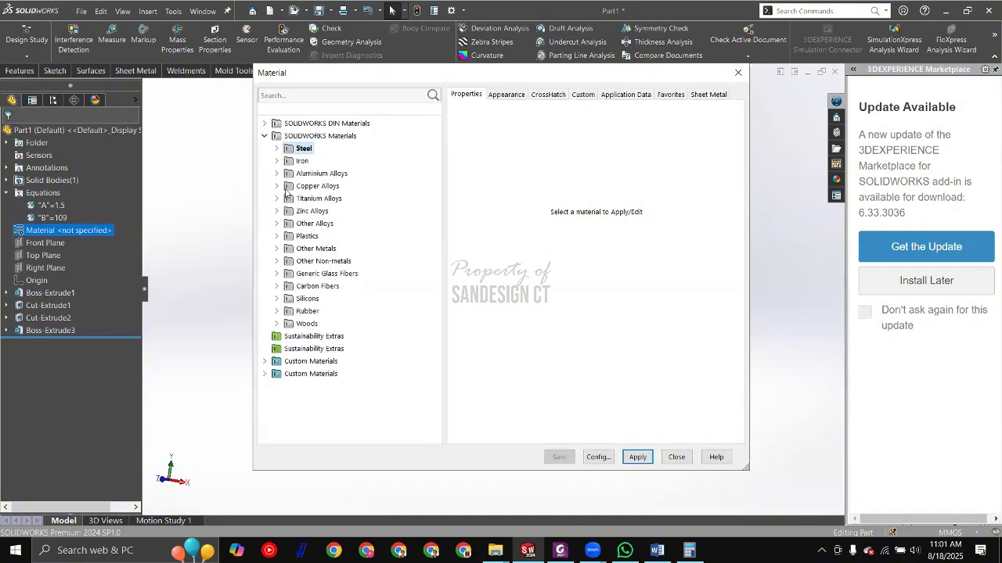
{"action": "left_click", "coordinate": [287, 190]}
{"action": "left_click", "coordinate": [278, 186]}
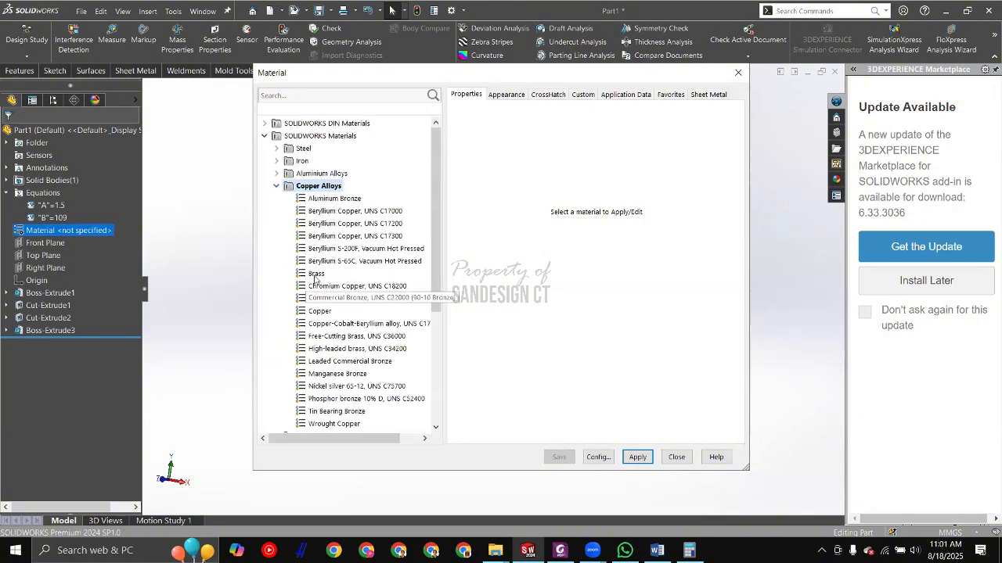
{"action": "left_click", "coordinate": [316, 274]}
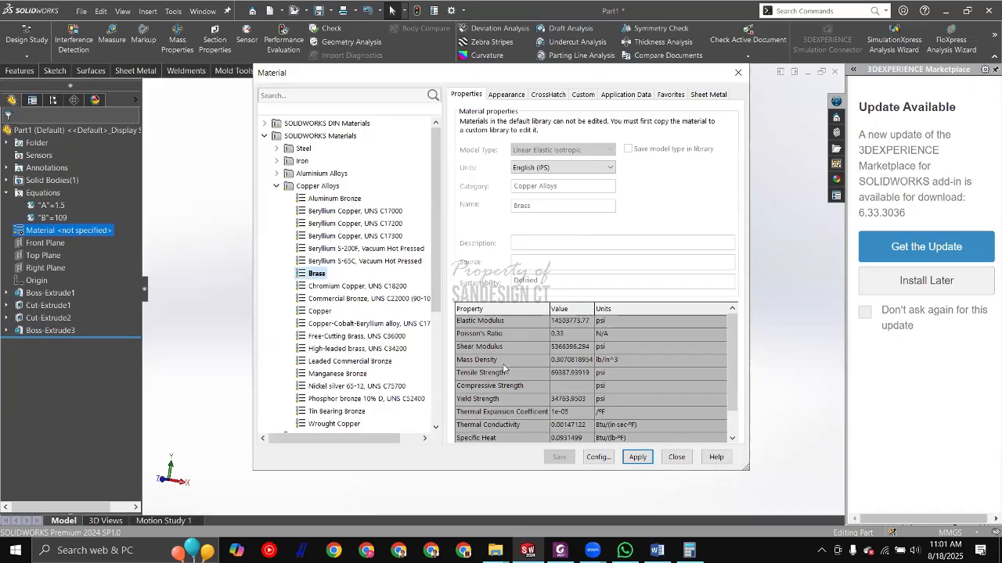
Step: Check Brass's density against the PDF in SI - N/m^2 (Pa) units and apply the material to the part
{"action": "key", "text": "alt+Tab"}
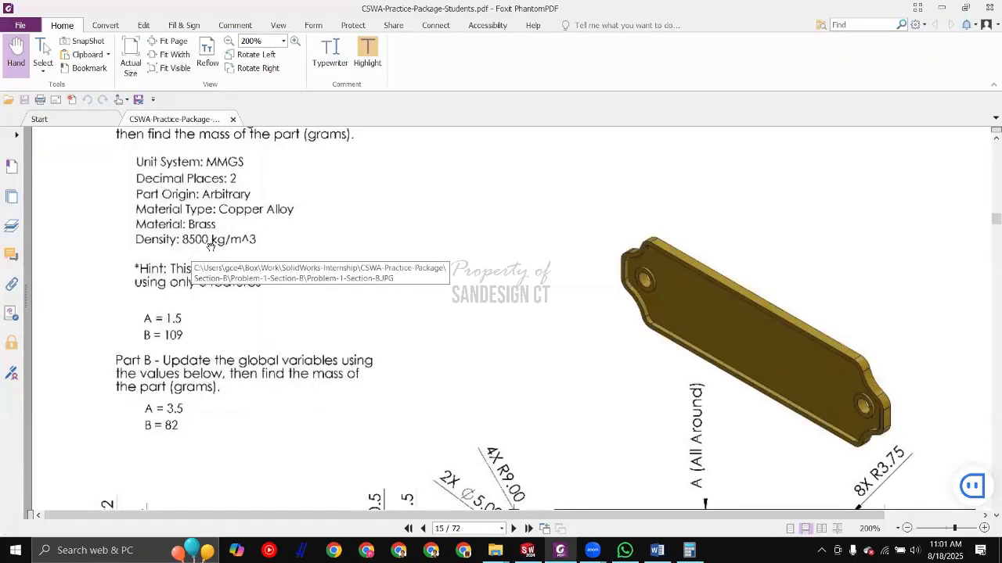
{"action": "key", "text": "alt+Tab"}
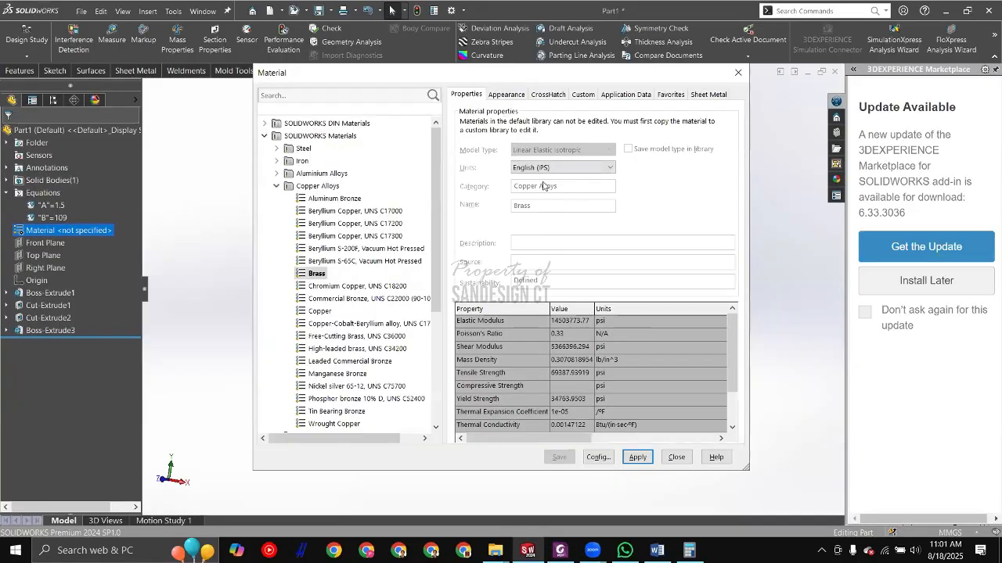
{"action": "left_click", "coordinate": [551, 169]}
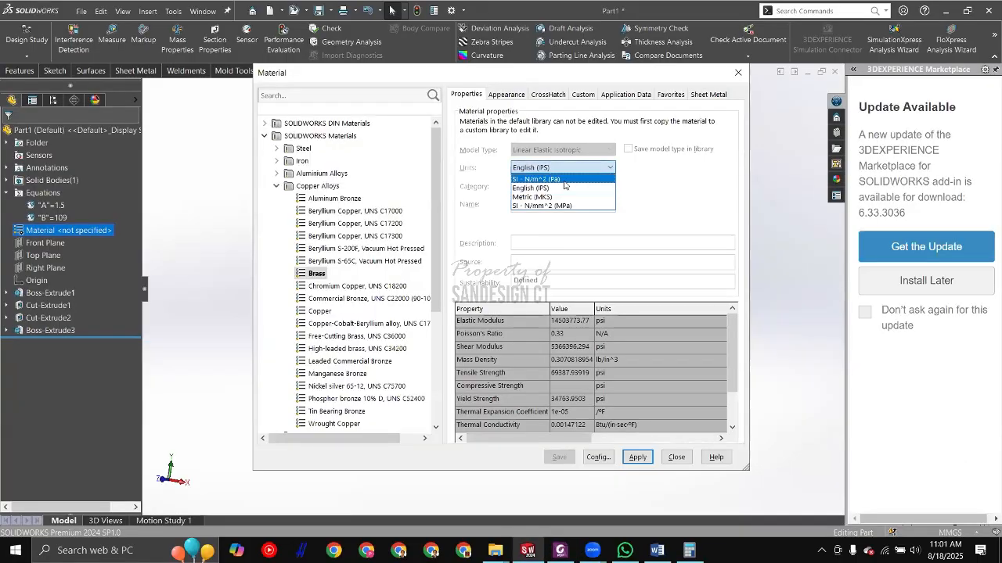
{"action": "left_click", "coordinate": [546, 178]}
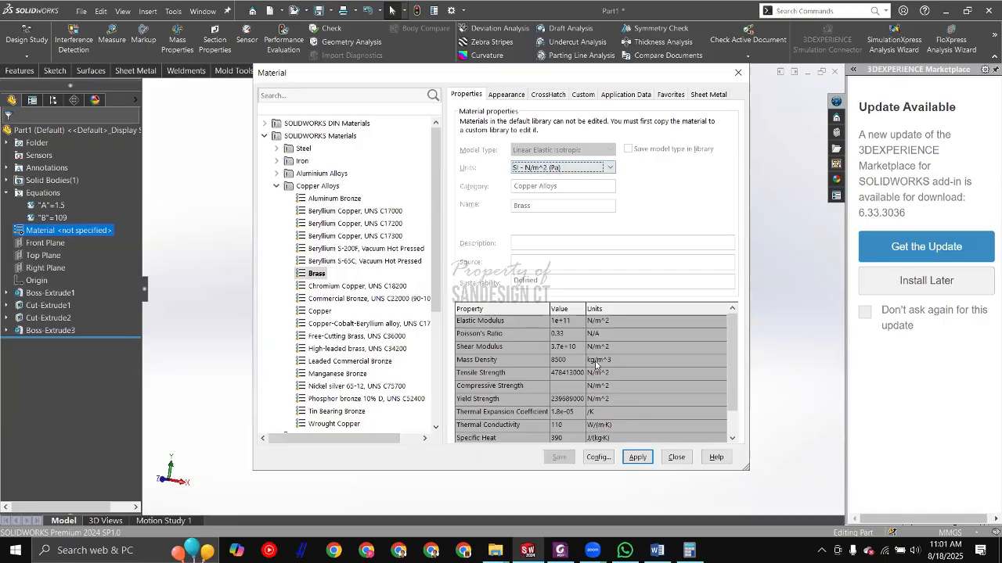
{"action": "left_click", "coordinate": [635, 459]}
{"action": "left_click", "coordinate": [675, 458]}
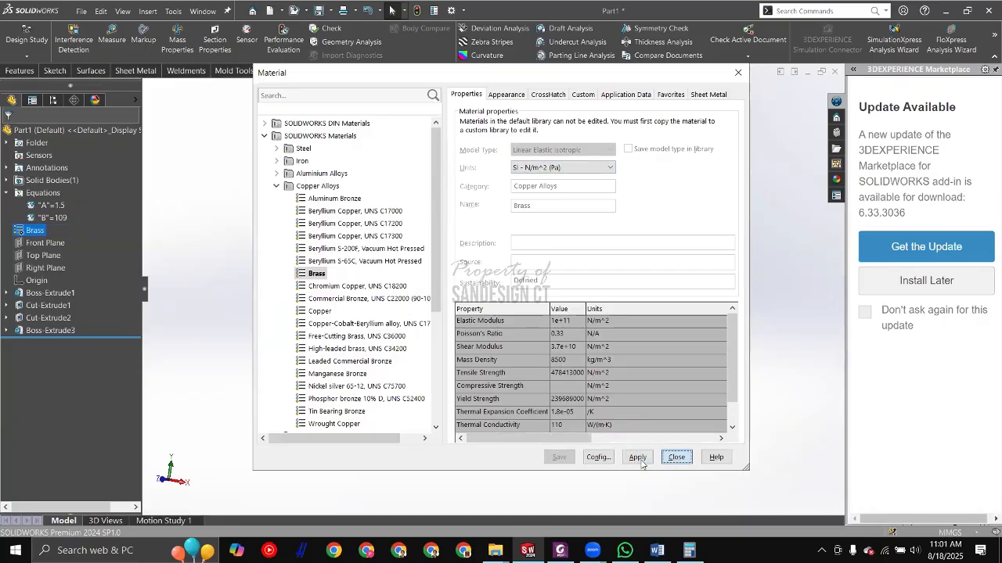
Step: Evaluate the plate's mass properties, highlight the mass line, and minimize the report
{"action": "middle_click_drag", "start_coordinate": [459, 300], "coordinate": [350, 184]}
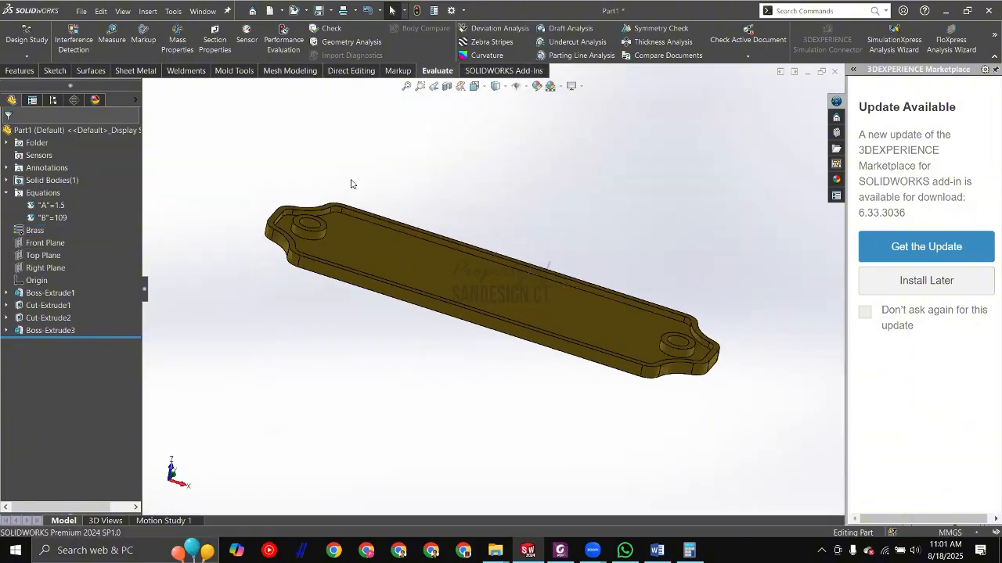
{"action": "left_click", "coordinate": [175, 44]}
{"action": "triple_click", "coordinate": [204, 225]}
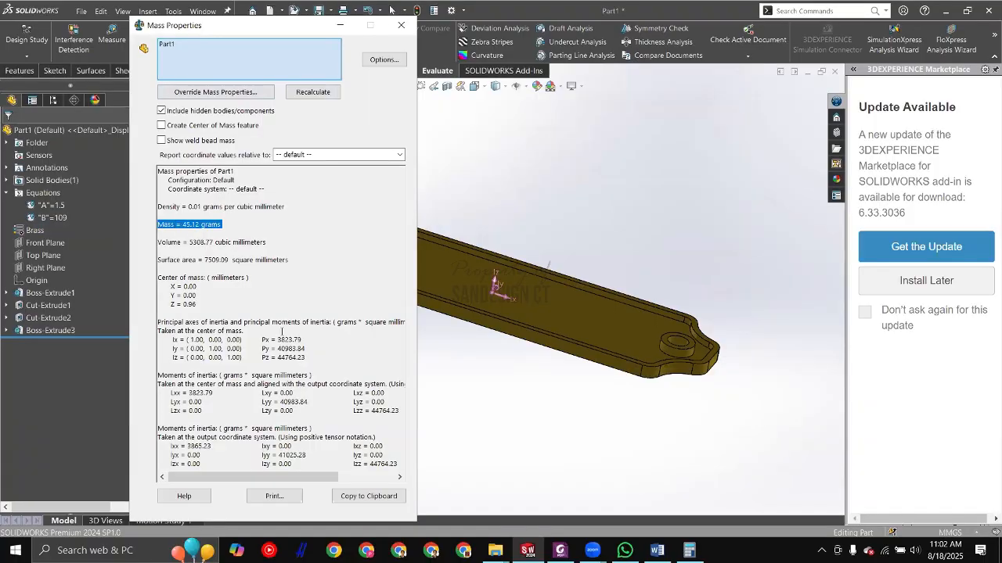
{"action": "left_click", "coordinate": [524, 428]}
{"action": "key", "text": "alt+Tab"}
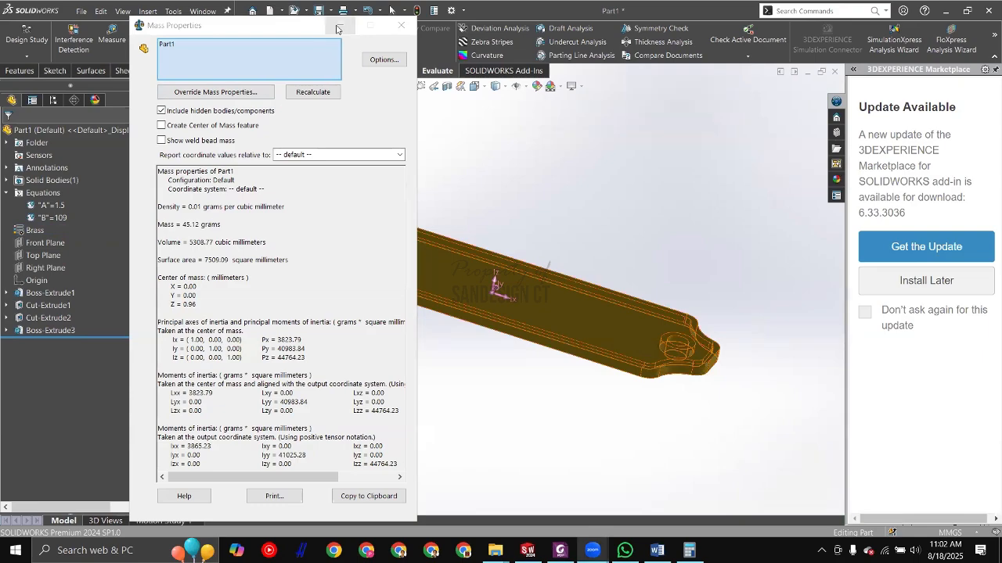
{"action": "left_click", "coordinate": [340, 26]}
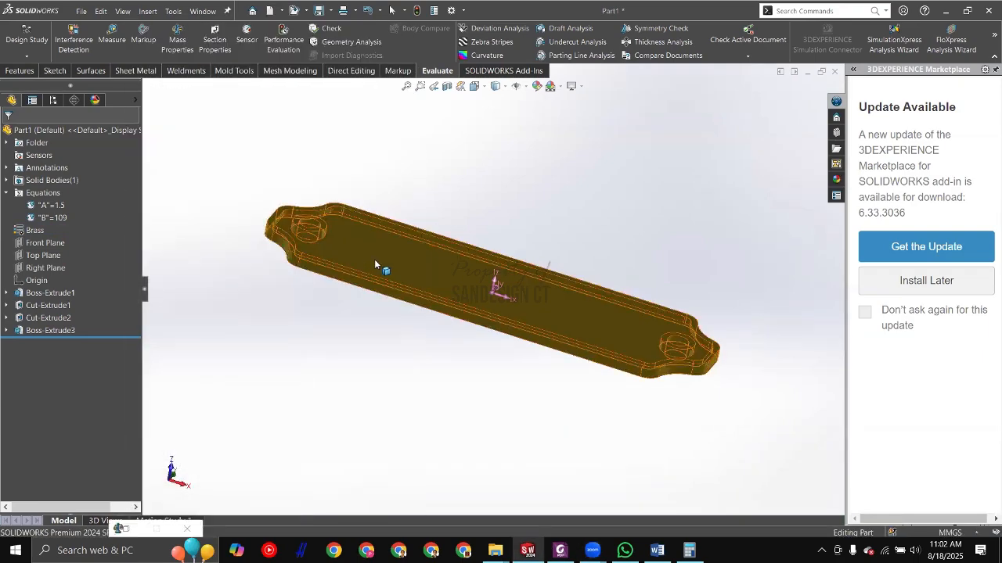
Step: Compare the modelled hole boss with Detail D and the plate views in the PDF, and review the Section B Problem 1 statement
{"action": "scroll", "coordinate": [274, 235], "scroll_direction": "down", "scroll_amount": 10}
{"action": "scroll", "coordinate": [561, 241], "scroll_direction": "up", "scroll_amount": 3}
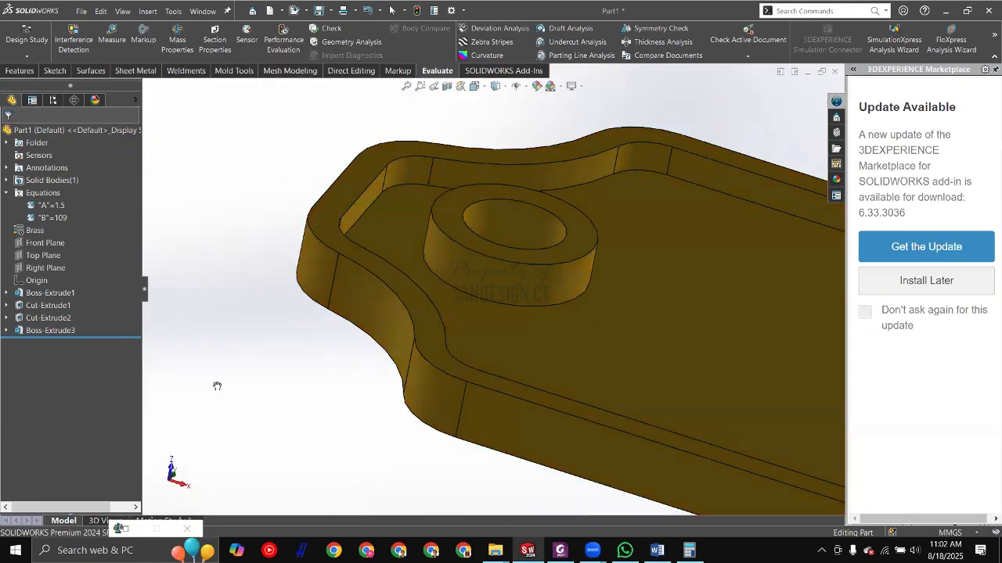
{"action": "key", "text": "alt+Tab"}
{"action": "key", "text": "Tab"}
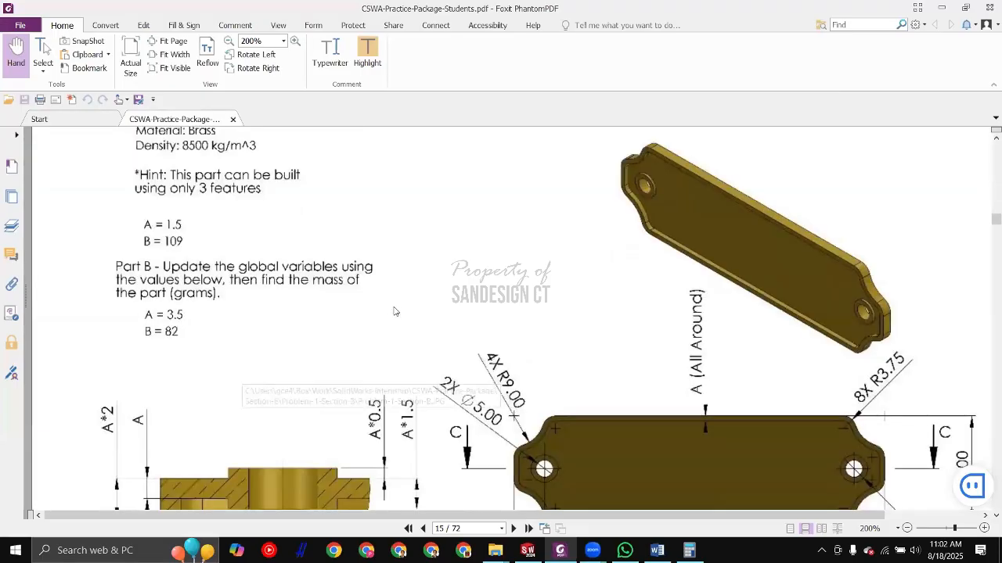
{"action": "scroll", "coordinate": [394, 311], "scroll_direction": "down", "scroll_amount": 3}
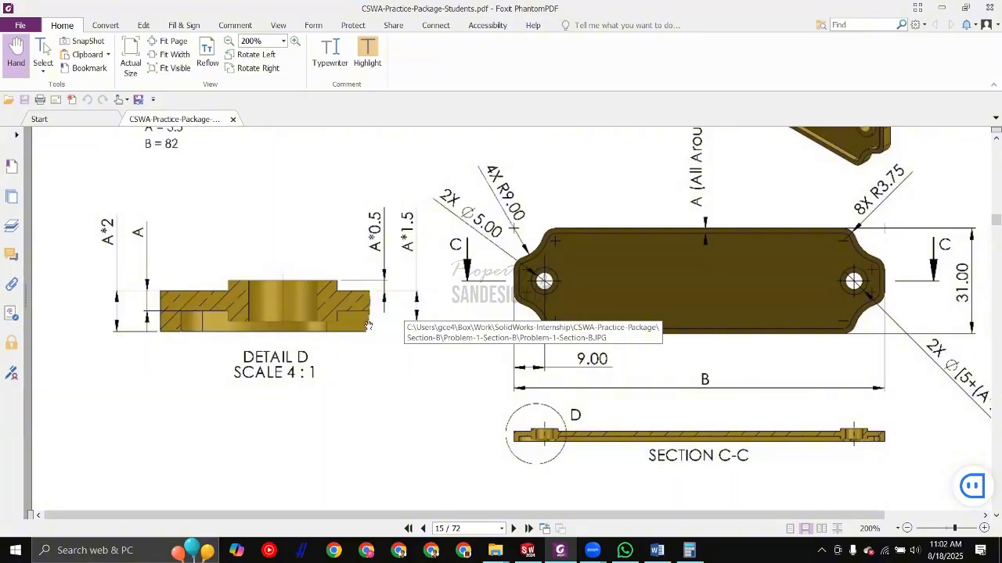
{"action": "left_click_drag", "start_coordinate": [725, 319], "coordinate": [597, 316]}
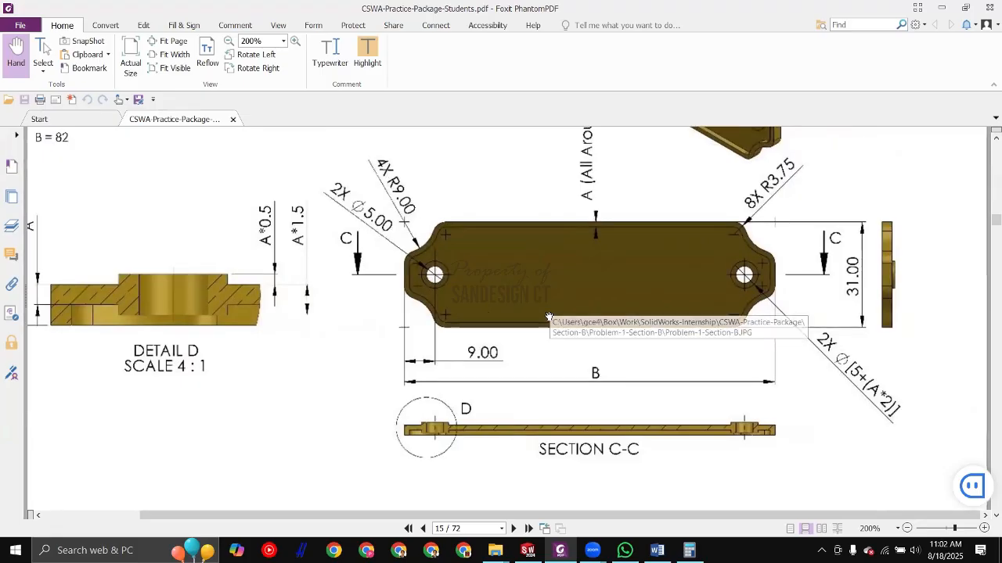
{"action": "scroll", "coordinate": [428, 305], "scroll_direction": "down", "scroll_amount": 2, "text": "ctrl"}
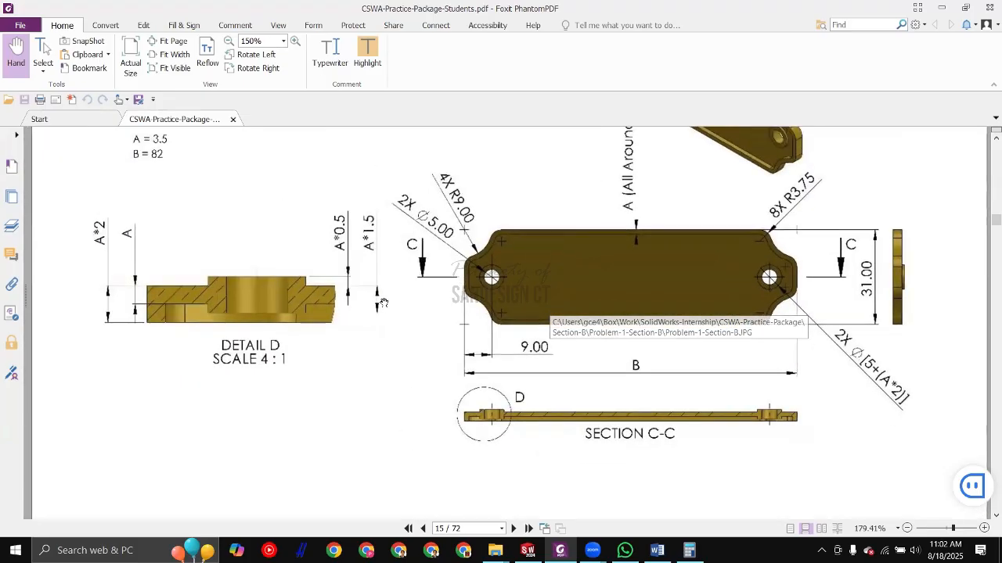
{"action": "scroll", "coordinate": [406, 301], "scroll_direction": "up", "scroll_amount": 5}
{"action": "scroll", "coordinate": [393, 296], "scroll_direction": "up", "scroll_amount": 5}
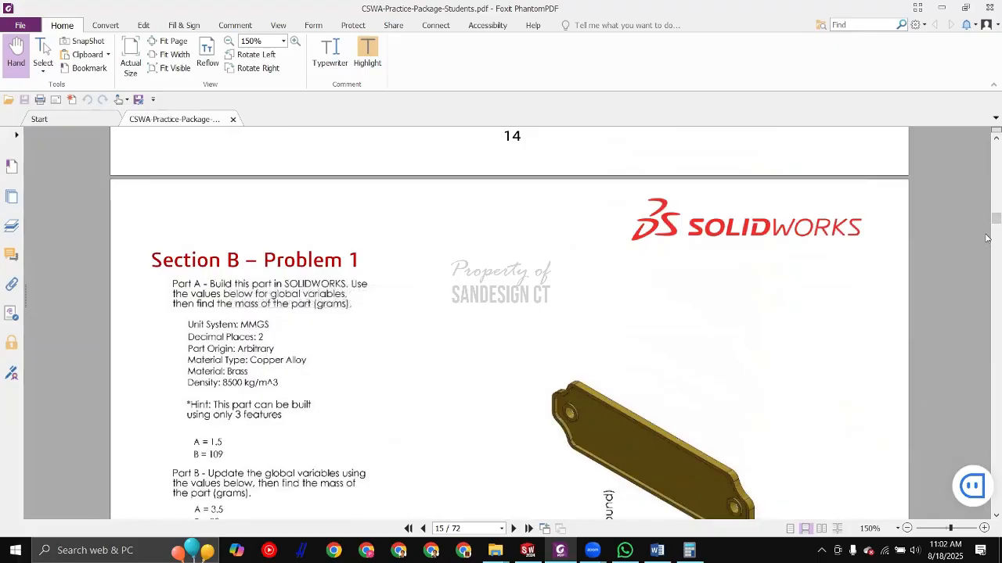
Step: Find the Solutions page in the PDF and examine the Section B Sketch Tools & End Conditions answers
{"action": "left_click_drag", "start_coordinate": [987, 228], "coordinate": [990, 487]}
{"action": "scroll", "coordinate": [558, 357], "scroll_direction": "down", "scroll_amount": 7}
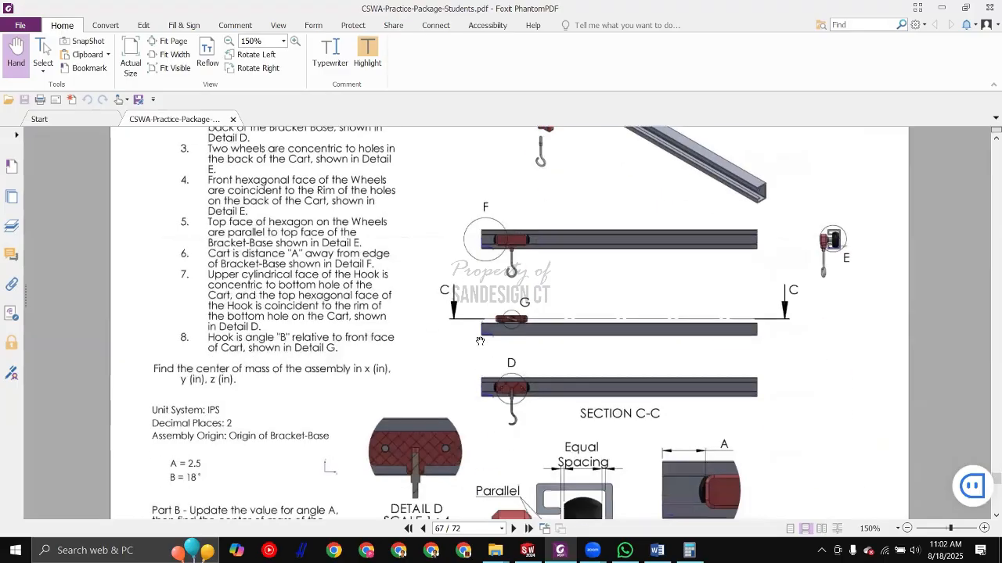
{"action": "scroll", "coordinate": [480, 340], "scroll_direction": "down", "scroll_amount": 1, "text": "ctrl"}
{"action": "scroll", "coordinate": [480, 339], "scroll_direction": "down", "scroll_amount": 6}
{"action": "scroll", "coordinate": [874, 492], "scroll_direction": "down", "scroll_amount": 1}
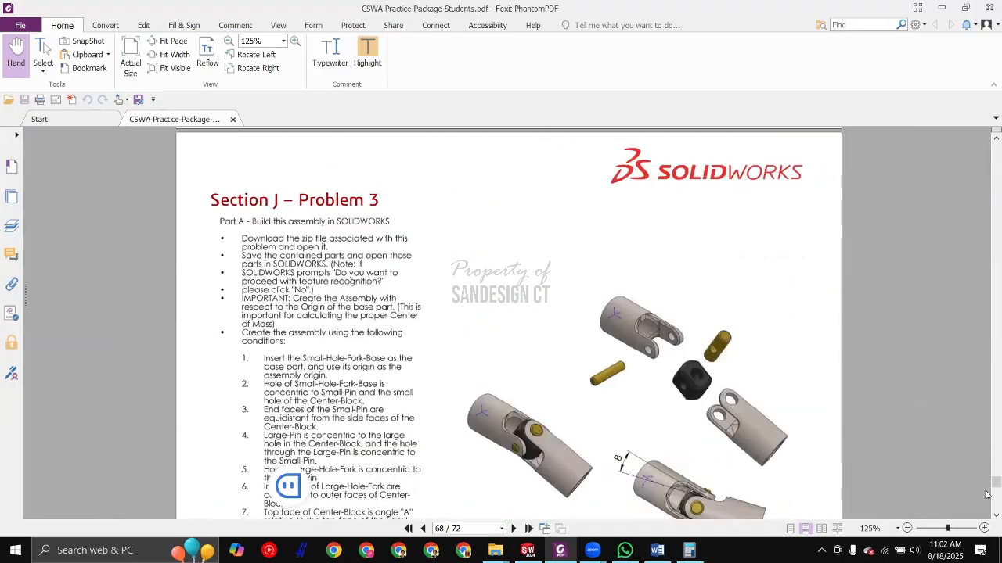
{"action": "left_click_drag", "start_coordinate": [987, 490], "coordinate": [987, 511]}
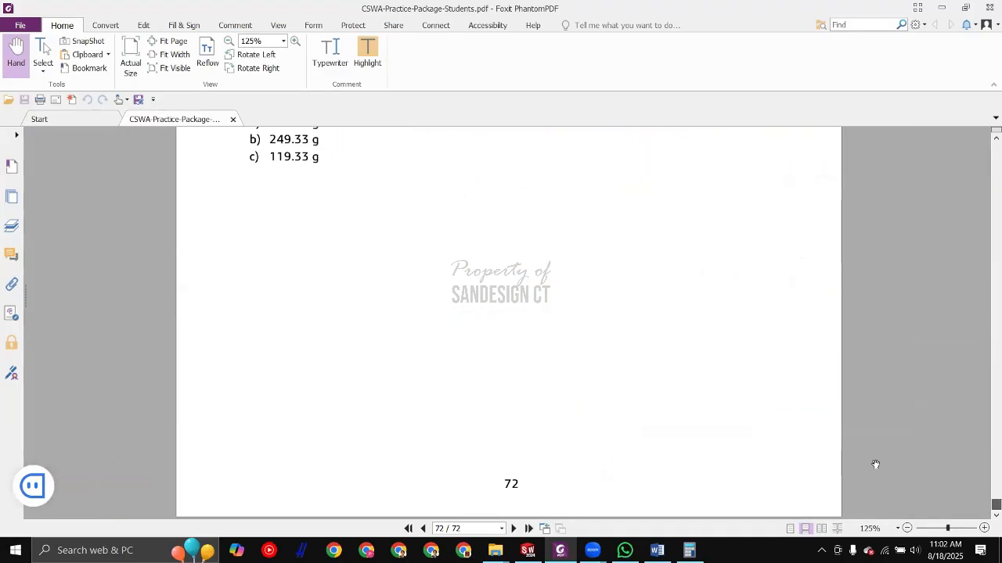
{"action": "scroll", "coordinate": [519, 388], "scroll_direction": "up", "scroll_amount": 7}
{"action": "scroll", "coordinate": [519, 388], "scroll_direction": "up", "scroll_amount": 12}
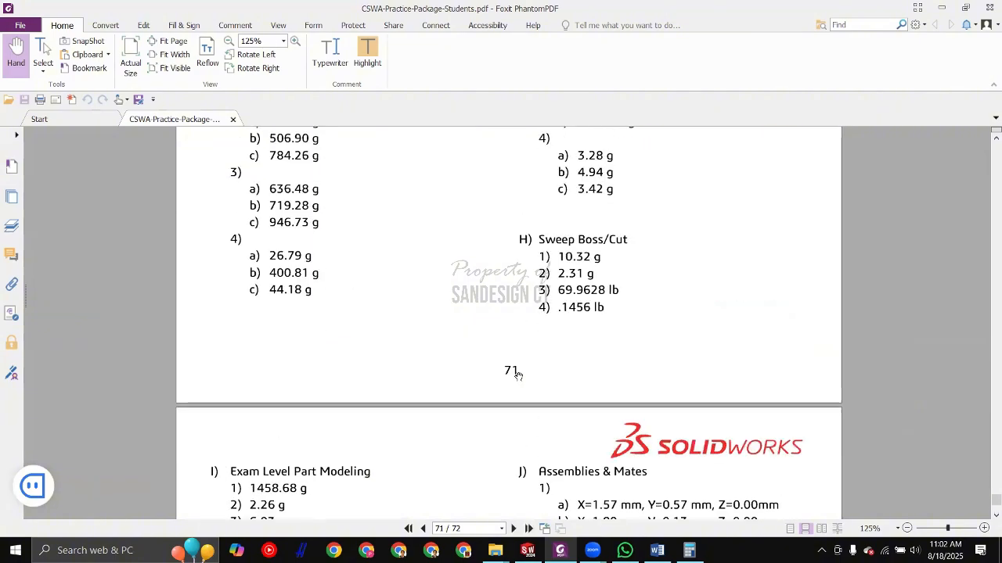
{"action": "scroll", "coordinate": [522, 376], "scroll_direction": "down", "scroll_amount": 8}
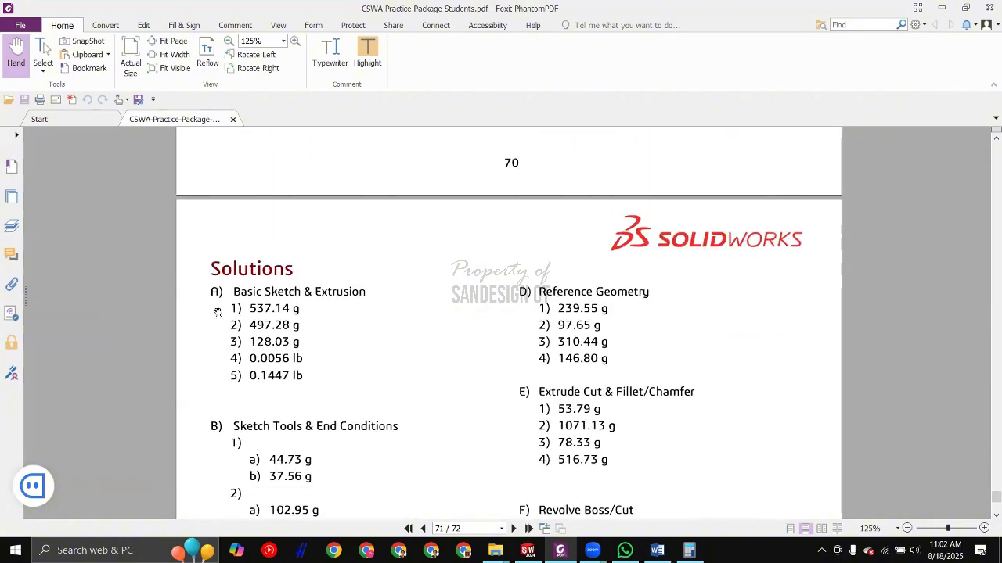
{"action": "key", "text": "ctrl+2"}
{"action": "scroll", "coordinate": [422, 298], "scroll_direction": "down", "scroll_amount": 1}
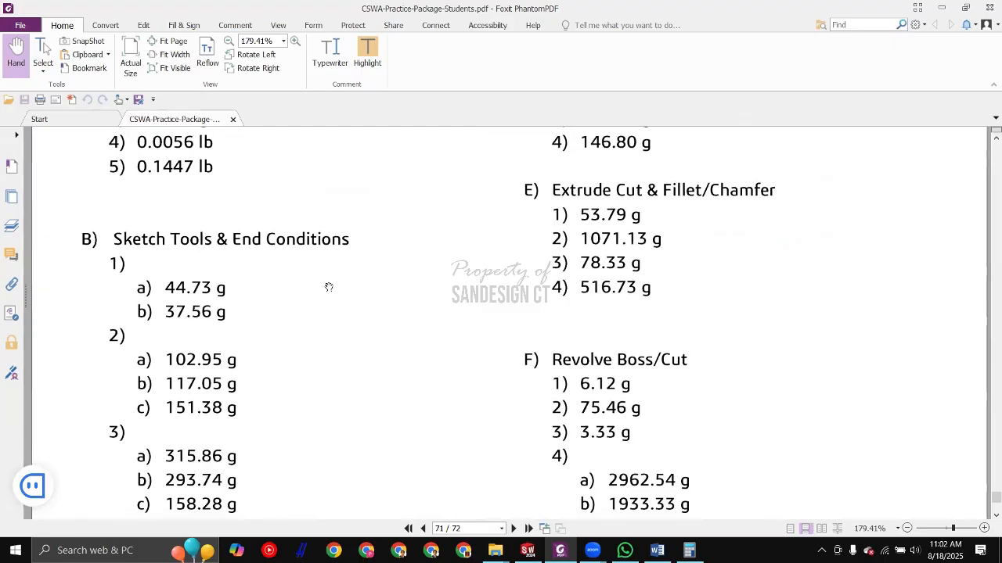
{"action": "scroll", "coordinate": [328, 287], "scroll_direction": "down", "scroll_amount": 2, "text": "ctrl"}
{"action": "scroll", "coordinate": [292, 320], "scroll_direction": "down", "scroll_amount": 2}
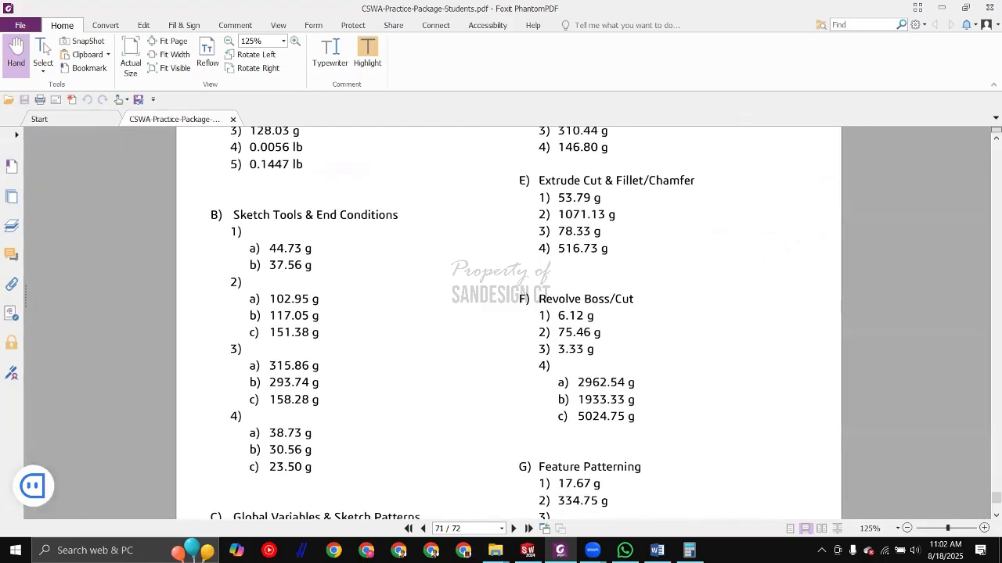
Step: Open Snipping Tool and capture the Section B Sketch Tools & End Conditions answers from the PDF
{"action": "key", "text": "super"}
{"action": "type", "text": "SNI"}
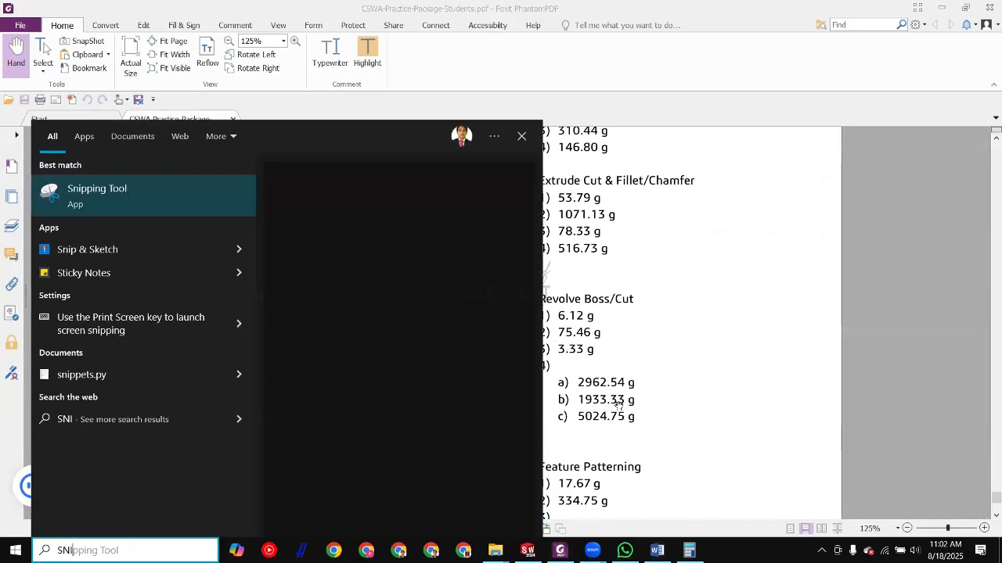
{"action": "key", "text": "Return"}
{"action": "key", "text": "ctrl+n"}
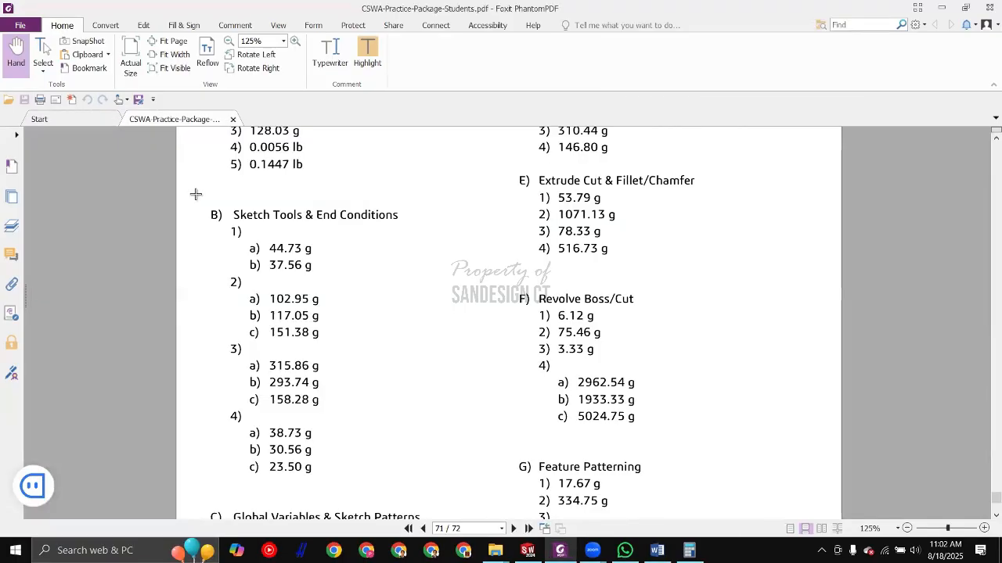
{"action": "left_click_drag", "start_coordinate": [196, 201], "coordinate": [454, 485]}
{"action": "left_click", "coordinate": [894, 371]}
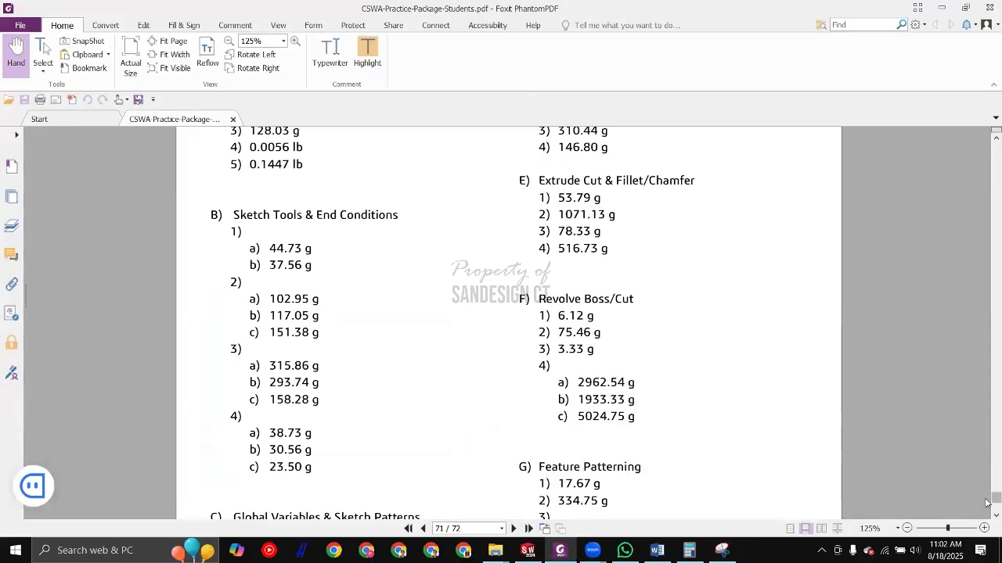
Step: Return to the Section B – Problem 1 drawing on page 15 of the PDF
{"action": "left_click_drag", "start_coordinate": [986, 363], "coordinate": [977, 192]}
{"action": "scroll", "coordinate": [669, 226], "scroll_direction": "down", "scroll_amount": 5}
{"action": "scroll", "coordinate": [662, 232], "scroll_direction": "down", "scroll_amount": 4, "text": "ctrl"}
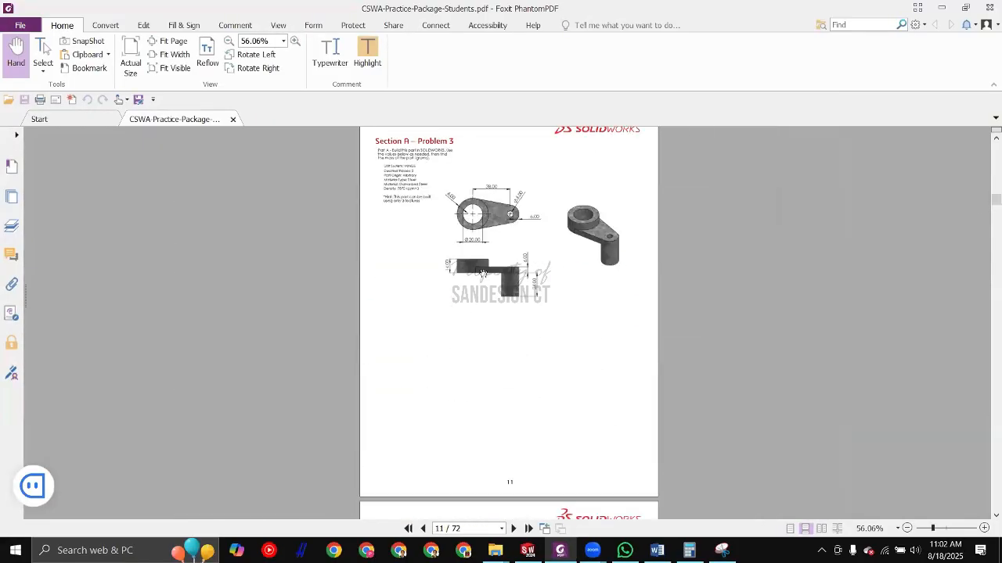
{"action": "scroll", "coordinate": [475, 270], "scroll_direction": "down", "scroll_amount": 4}
{"action": "scroll", "coordinate": [475, 270], "scroll_direction": "down", "scroll_amount": 15}
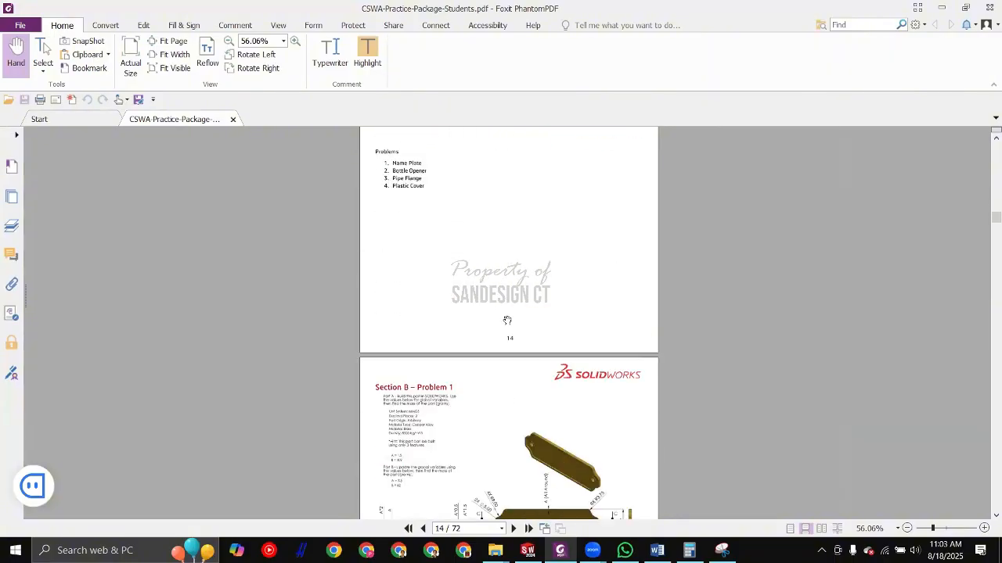
{"action": "scroll", "coordinate": [447, 272], "scroll_direction": "up", "scroll_amount": 4, "text": "ctrl"}
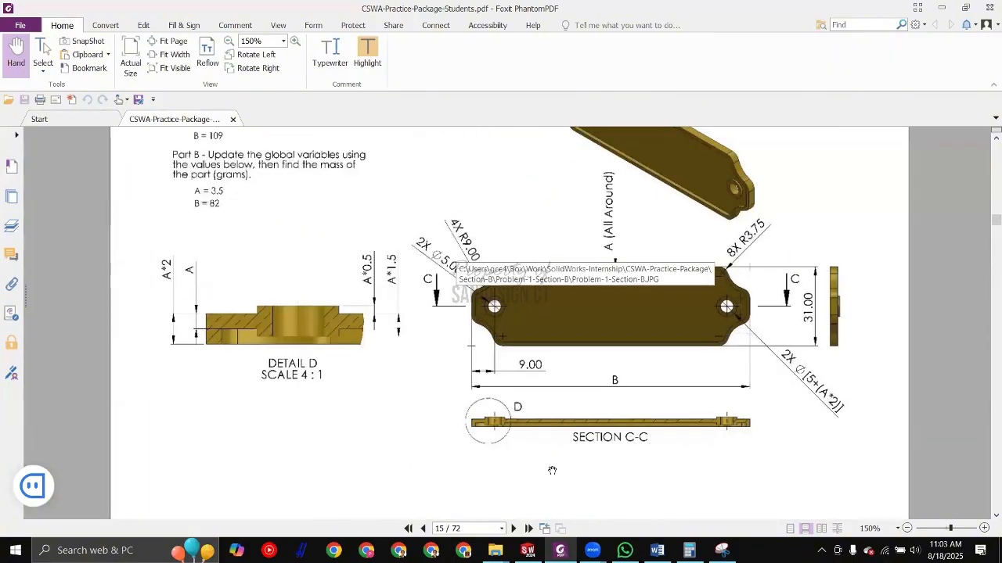
Step: Switch to SOLIDWORKS and compare the plate's evaluated mass with answer 1a in the captured solutions
{"action": "mouse_move", "coordinate": [528, 550]}
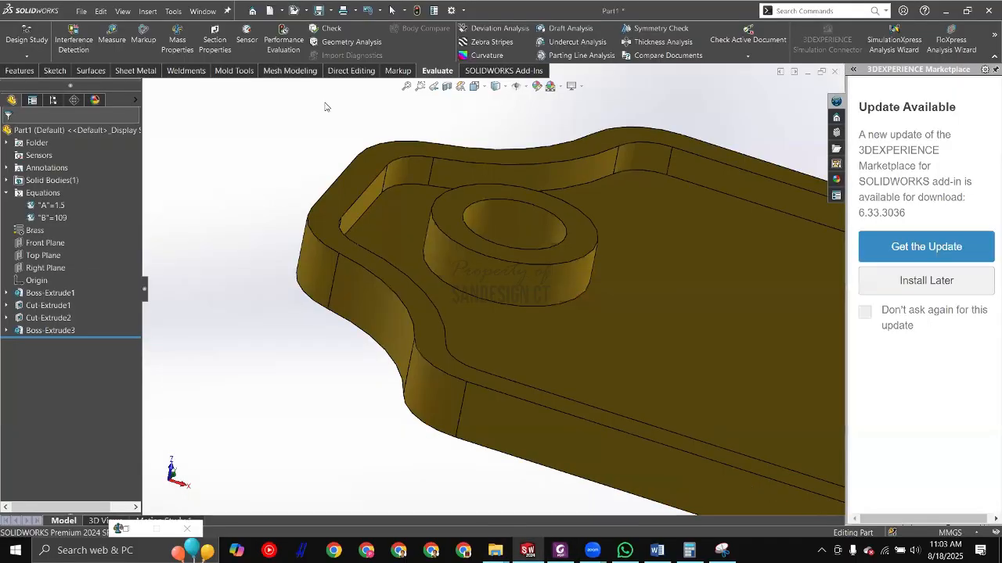
{"action": "left_click", "coordinate": [179, 46]}
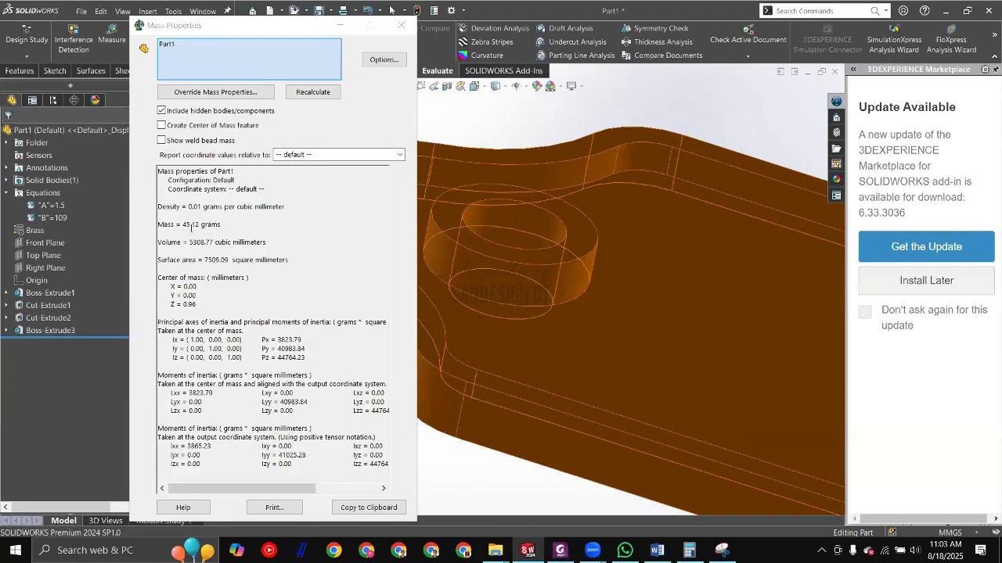
{"action": "left_click_drag", "start_coordinate": [222, 225], "coordinate": [158, 224]}
{"action": "left_click", "coordinate": [722, 551]}
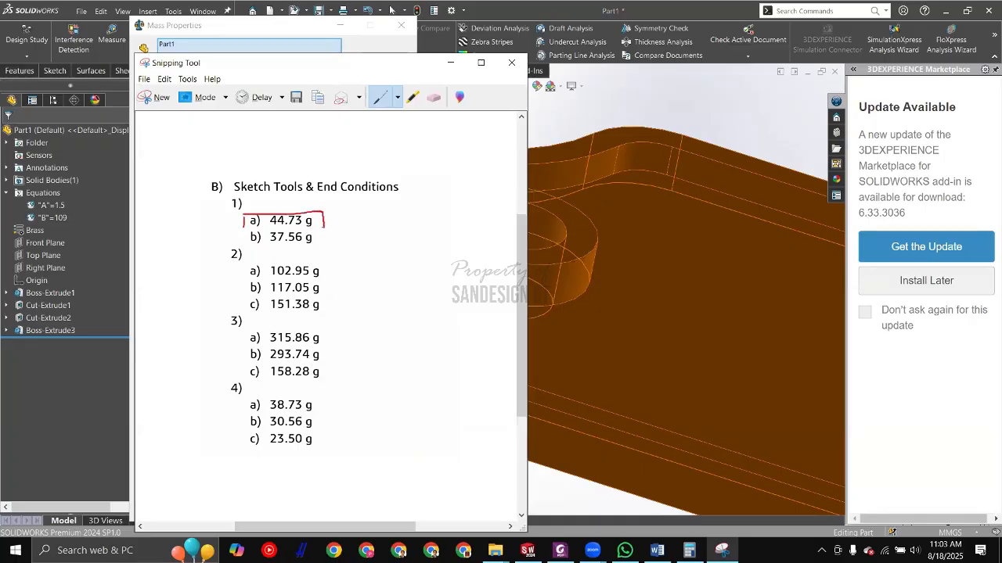
{"action": "left_click", "coordinate": [599, 116]}
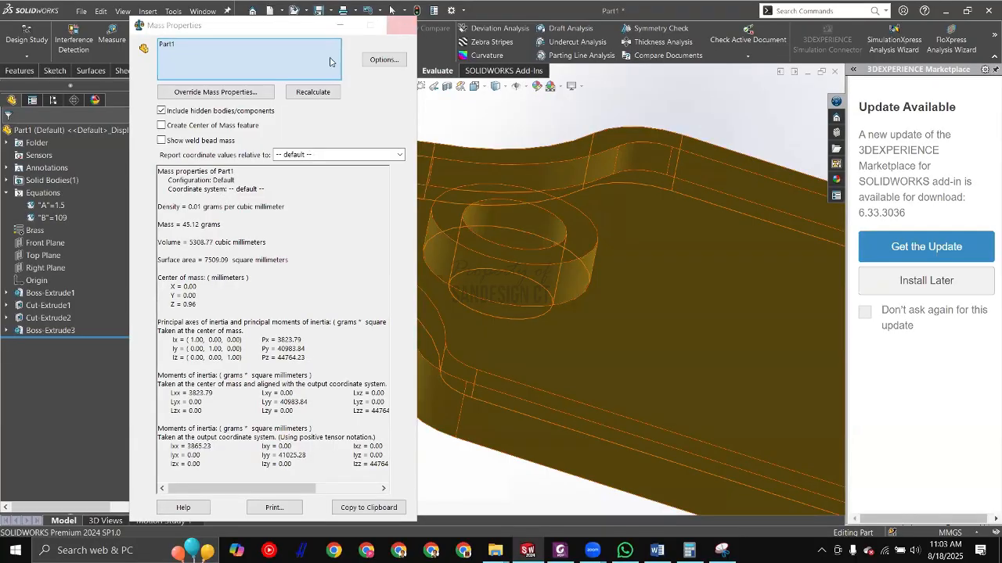
{"action": "left_click", "coordinate": [401, 25]}
Step: Open the sketch of the plate's recess cut from its floor face, and open the Cut-Extrude1 feature for editing
{"action": "scroll", "coordinate": [493, 285], "scroll_direction": "up", "scroll_amount": 3}
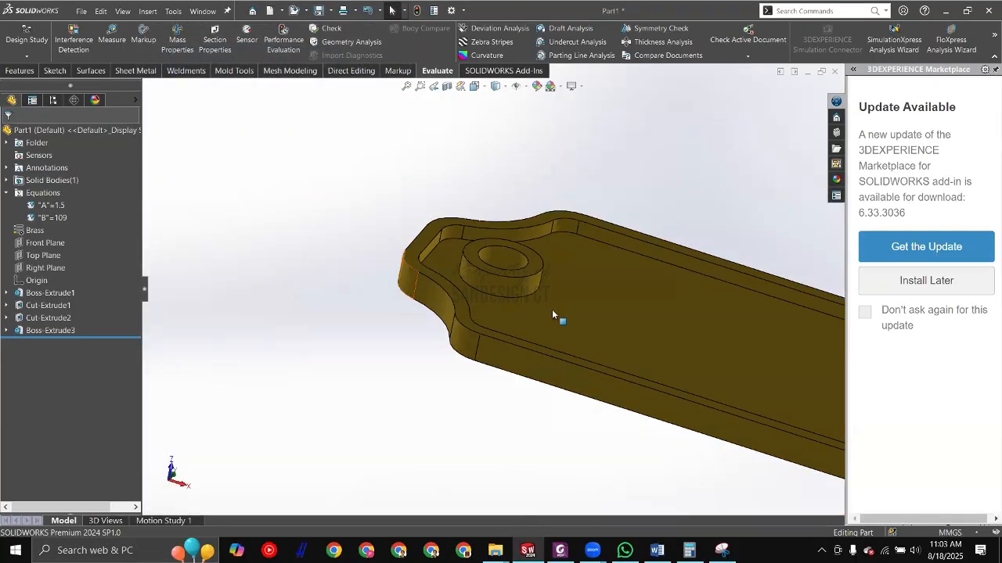
{"action": "scroll", "coordinate": [477, 302], "scroll_direction": "up", "scroll_amount": 3}
{"action": "scroll", "coordinate": [384, 258], "scroll_direction": "down", "scroll_amount": 4}
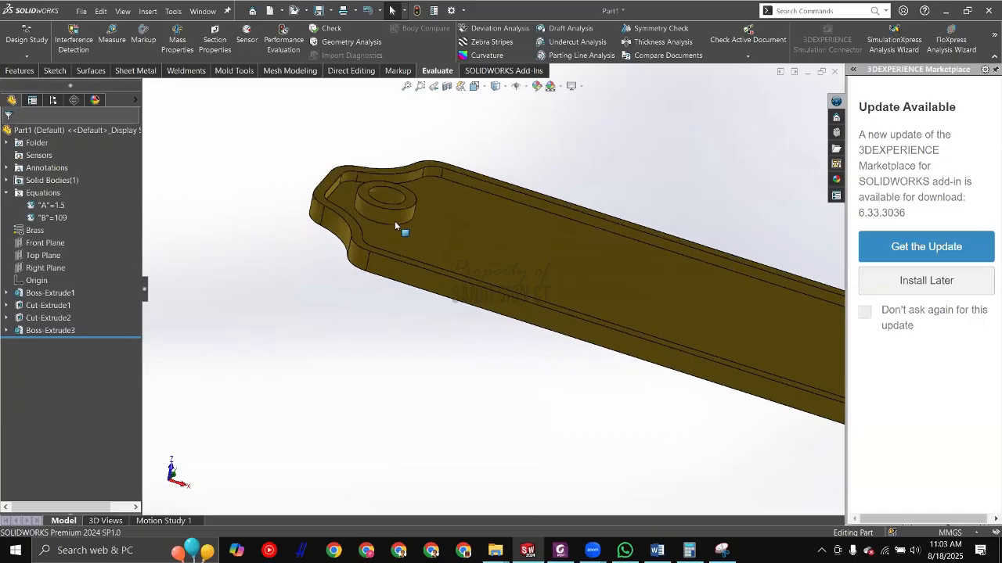
{"action": "scroll", "coordinate": [298, 259], "scroll_direction": "down", "scroll_amount": 2}
{"action": "scroll", "coordinate": [469, 257], "scroll_direction": "down", "scroll_amount": 2}
{"action": "left_click", "coordinate": [469, 257]}
{"action": "left_click", "coordinate": [515, 209]}
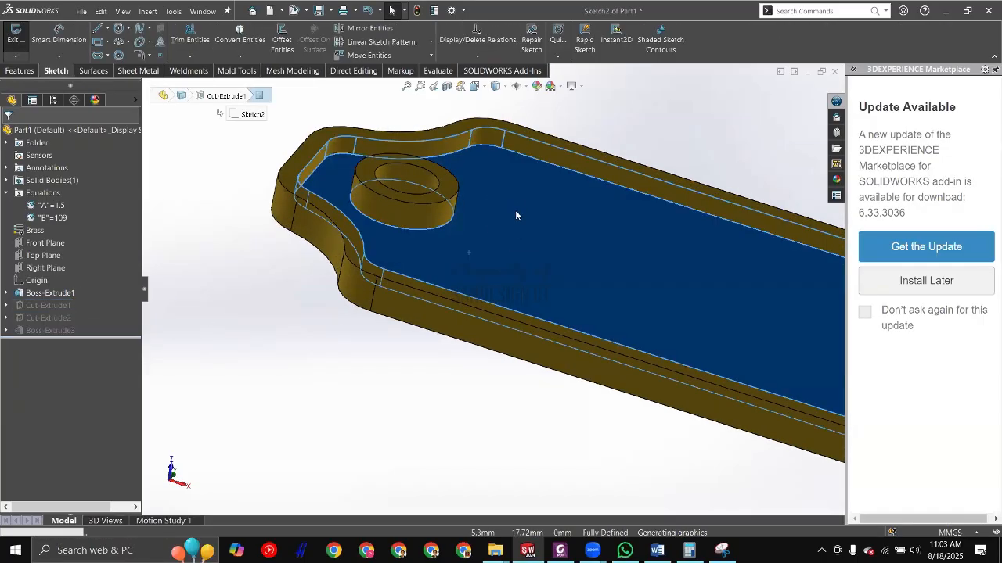
{"action": "double_click", "coordinate": [318, 185]}
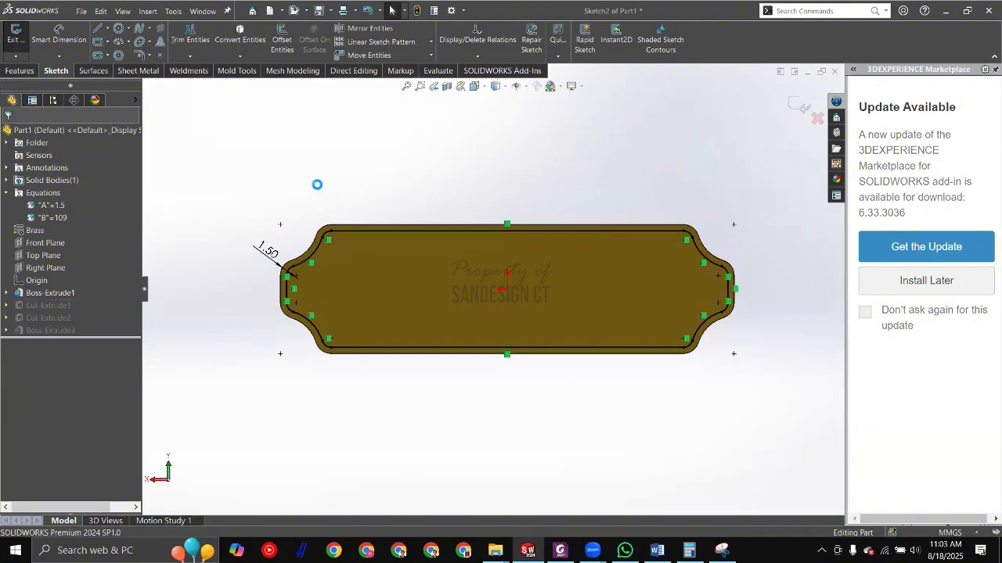
{"action": "left_click", "coordinate": [54, 306]}
{"action": "left_click", "coordinate": [64, 278]}
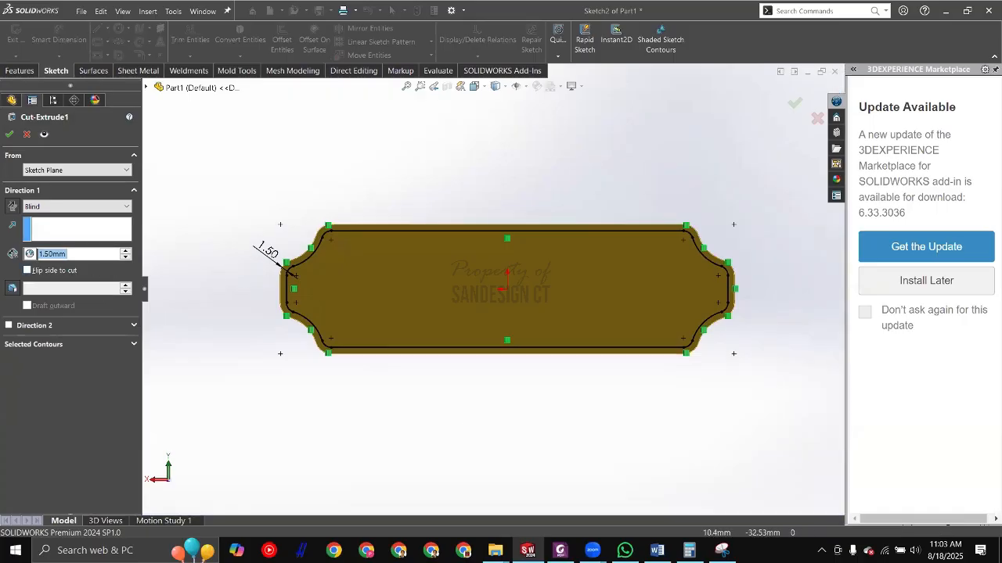
Step: Examine the A, A*2, A*0.5 and A*1.5 depth dimensions in Detail D and the plate's front view in the PDF
{"action": "left_click", "coordinate": [559, 550]}
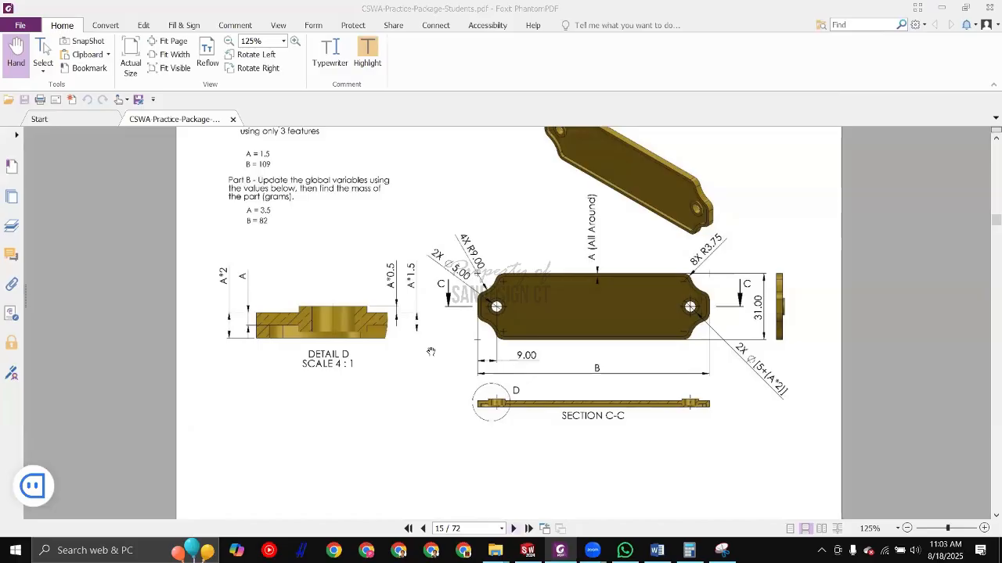
{"action": "scroll", "coordinate": [431, 352], "scroll_direction": "up", "scroll_amount": 2}
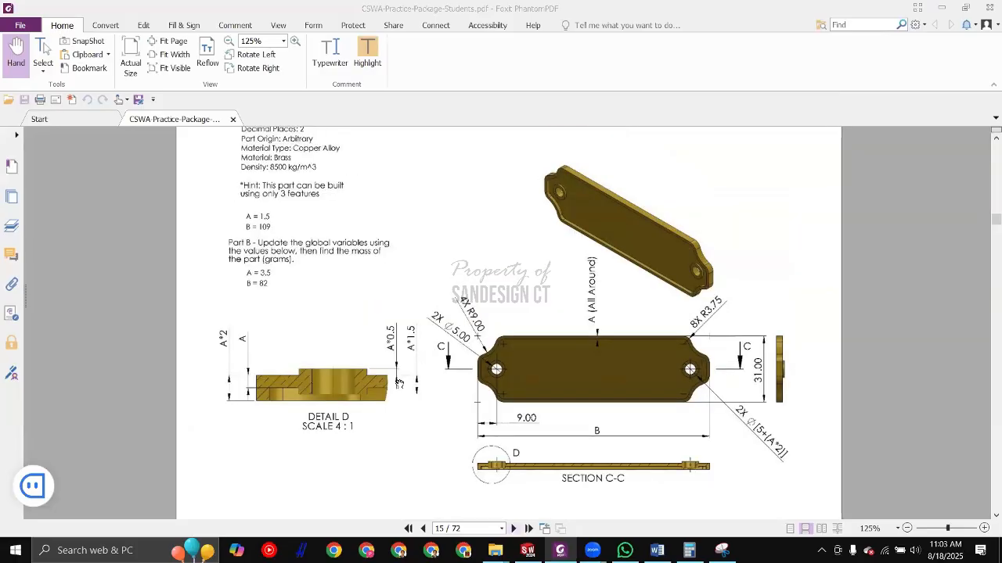
{"action": "scroll", "coordinate": [281, 399], "scroll_direction": "up", "scroll_amount": 2, "text": "ctrl"}
{"action": "left_click_drag", "start_coordinate": [320, 358], "coordinate": [345, 344]}
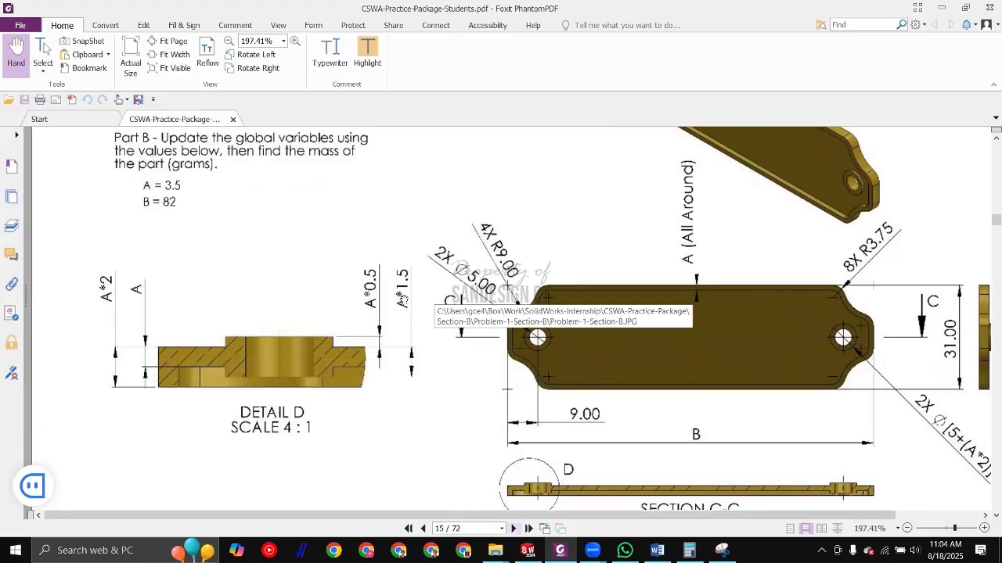
{"action": "scroll", "coordinate": [349, 377], "scroll_direction": "up", "scroll_amount": 2, "text": "ctrl"}
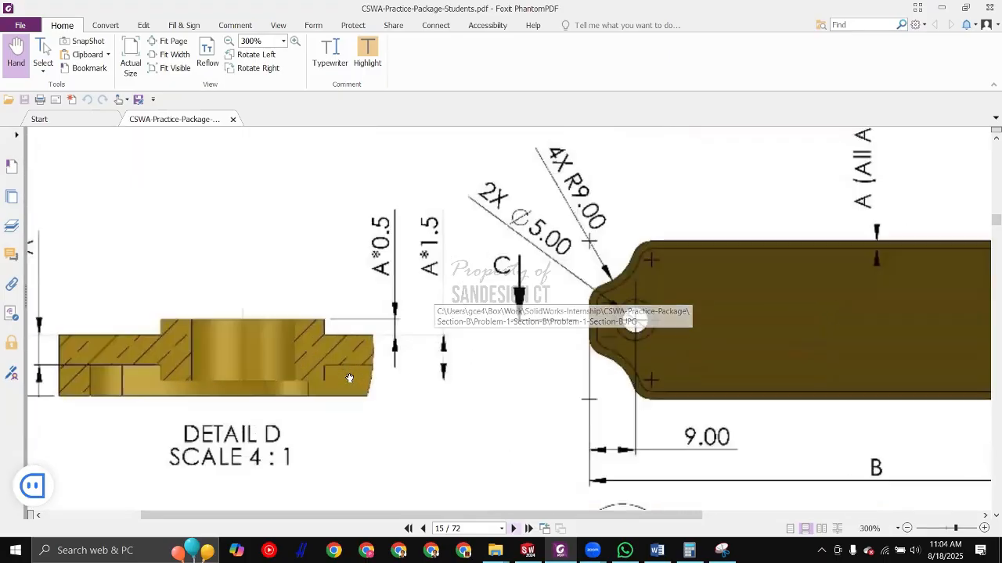
{"action": "left_click_drag", "start_coordinate": [398, 374], "coordinate": [461, 374]}
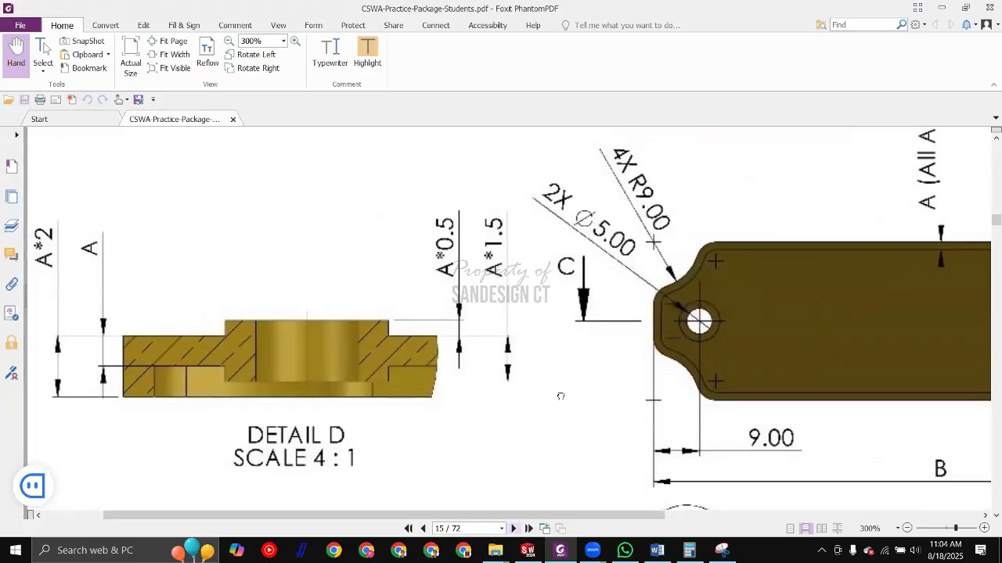
{"action": "left_click_drag", "start_coordinate": [586, 402], "coordinate": [559, 396]}
{"action": "left_click_drag", "start_coordinate": [583, 324], "coordinate": [344, 314]}
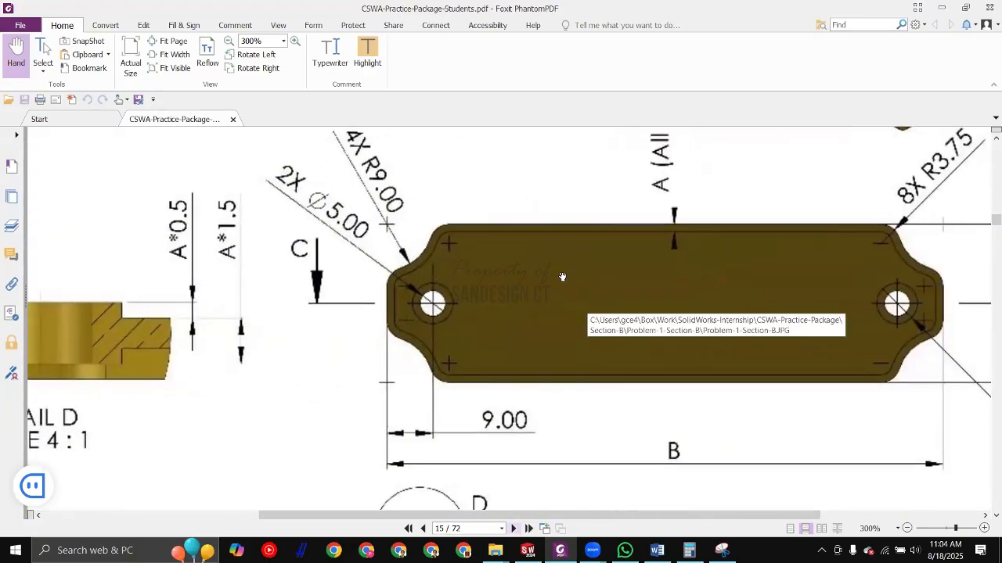
{"action": "mouse_move", "coordinate": [278, 342]}
{"action": "left_mouse_down"}
{"action": "mouse_move", "coordinate": [513, 336]}
{"action": "mouse_move", "coordinate": [648, 356]}
{"action": "left_mouse_up"}
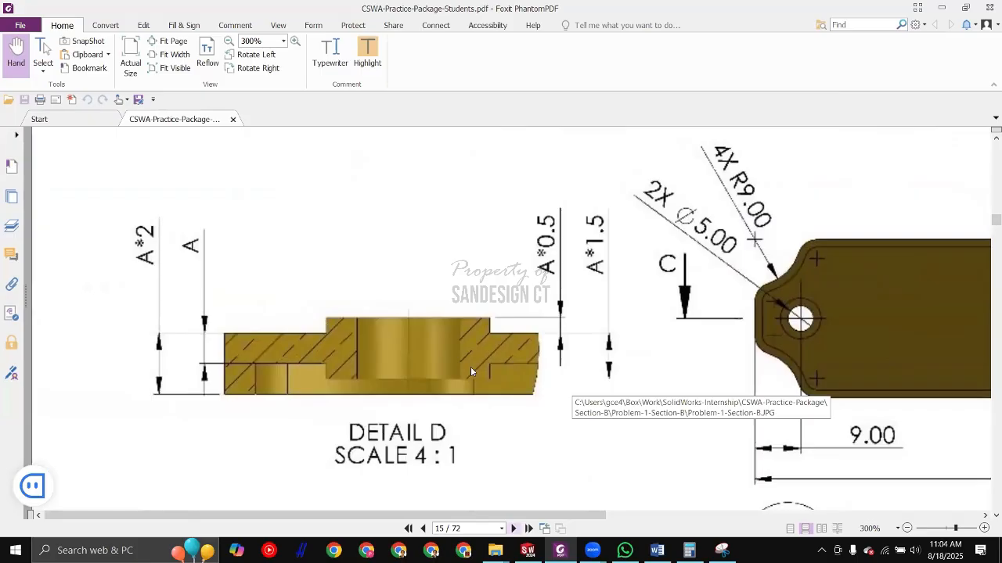
Step: Check the A*1.5 dimension in the PDF's Detail D and set the Cut-Extrude1 depth to "A"*1.5
{"action": "key", "text": "alt+Tab"}
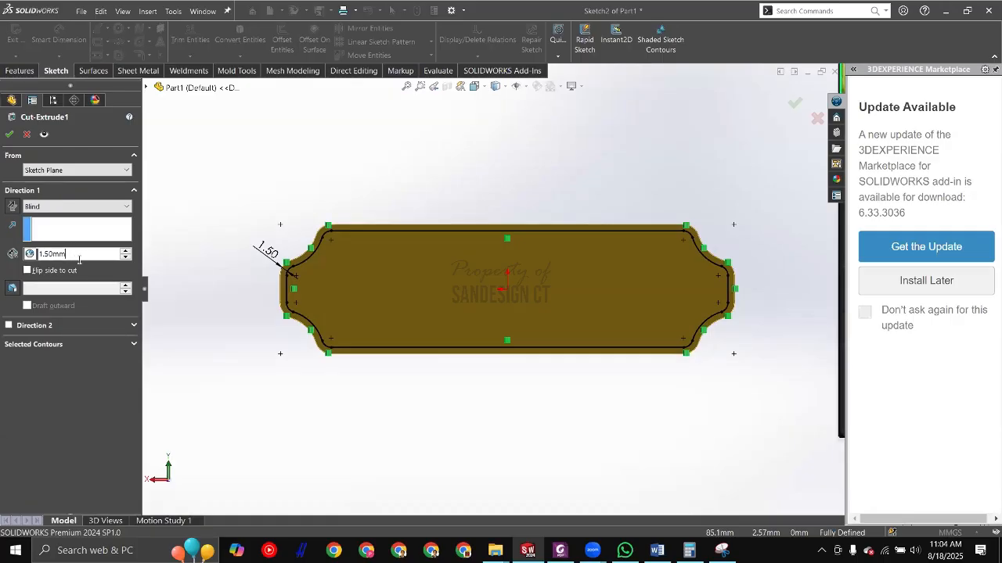
{"action": "key", "text": "alt+Tab"}
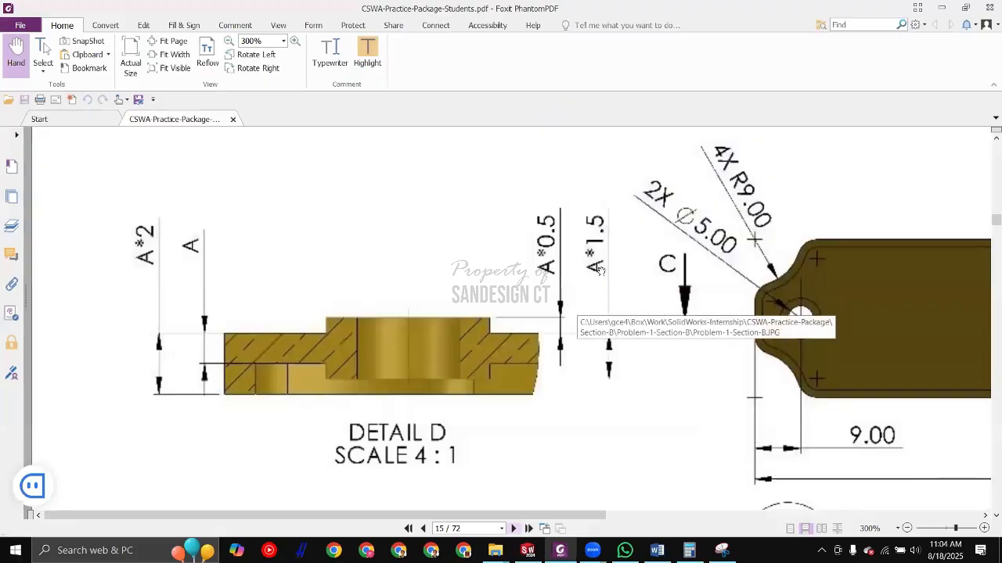
{"action": "key", "text": "alt+Tab"}
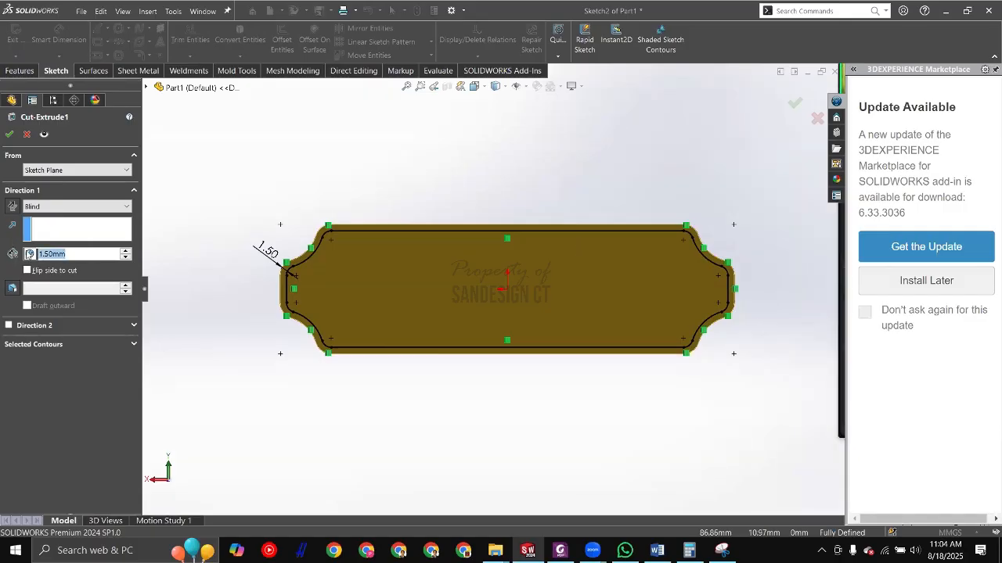
{"action": "left_click", "coordinate": [29, 254]}
{"action": "left_click", "coordinate": [29, 254]}
{"action": "left_click", "coordinate": [30, 255]}
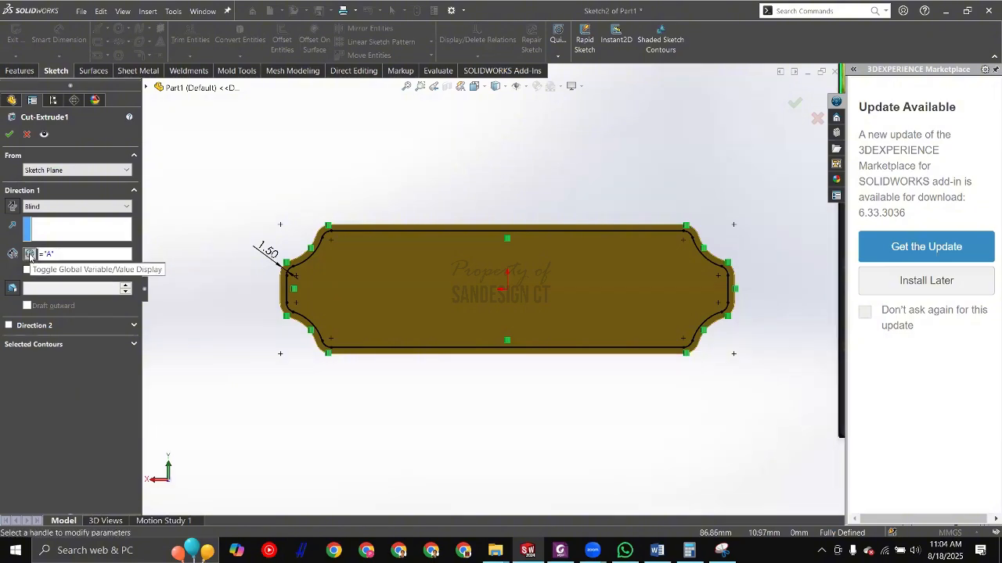
{"action": "left_click", "coordinate": [71, 251]}
{"action": "type", "text": "*"}
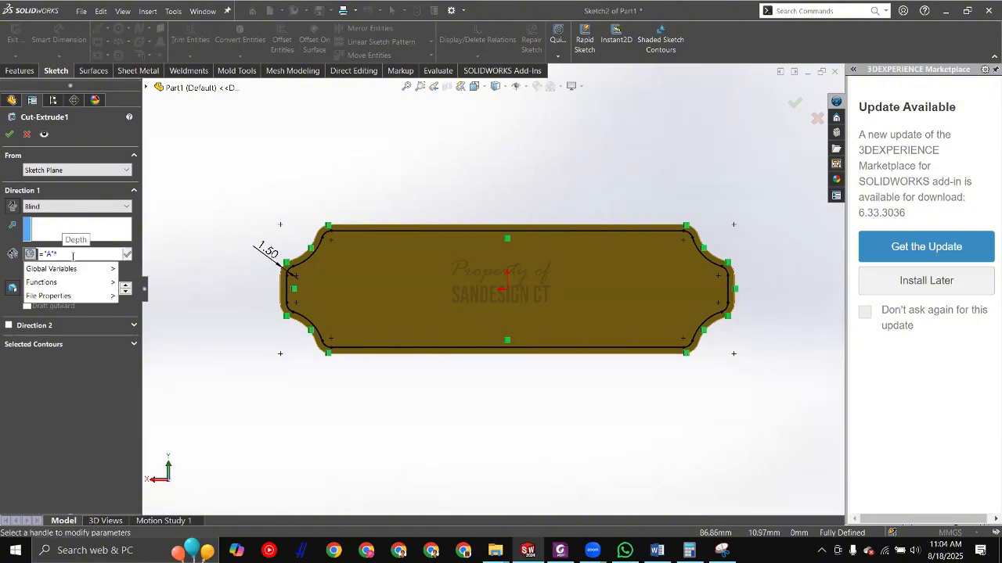
{"action": "type", "text": "1.5"}
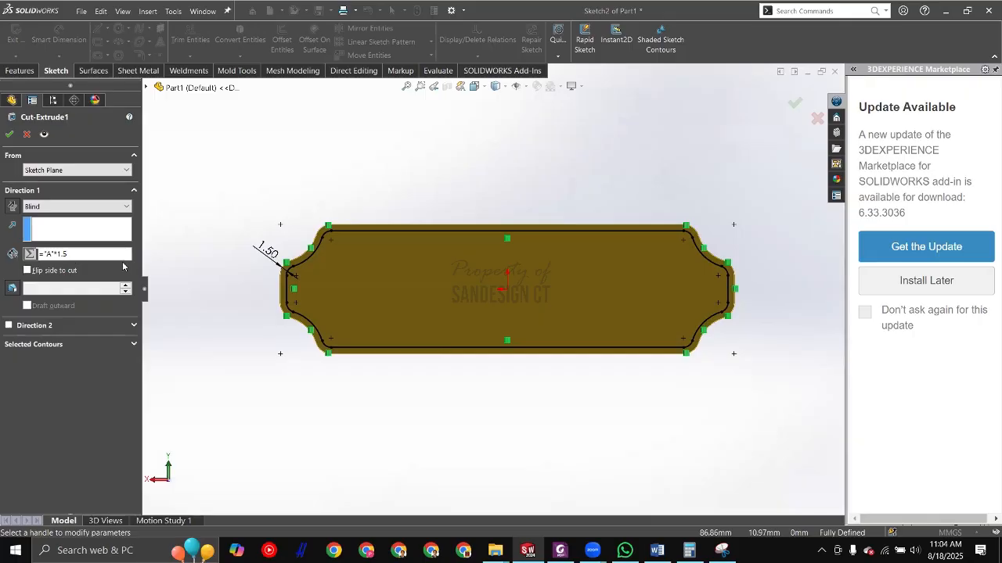
{"action": "left_click", "coordinate": [10, 134]}
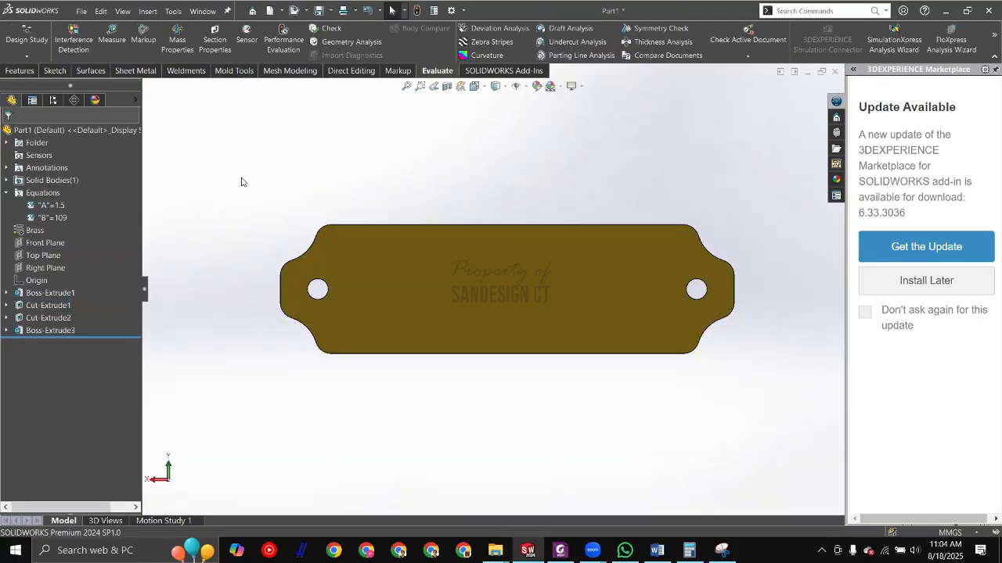
Step: Evaluate the plate's mass properties and compare the mass with answer 1a in the captured solutions
{"action": "left_click", "coordinate": [179, 41]}
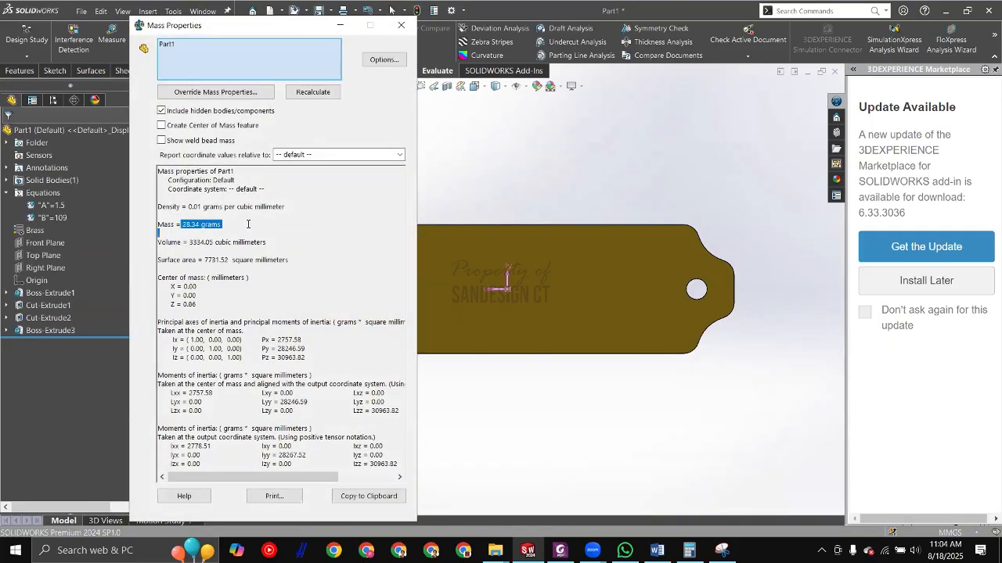
{"action": "left_click", "coordinate": [216, 228]}
{"action": "left_click", "coordinate": [722, 550]}
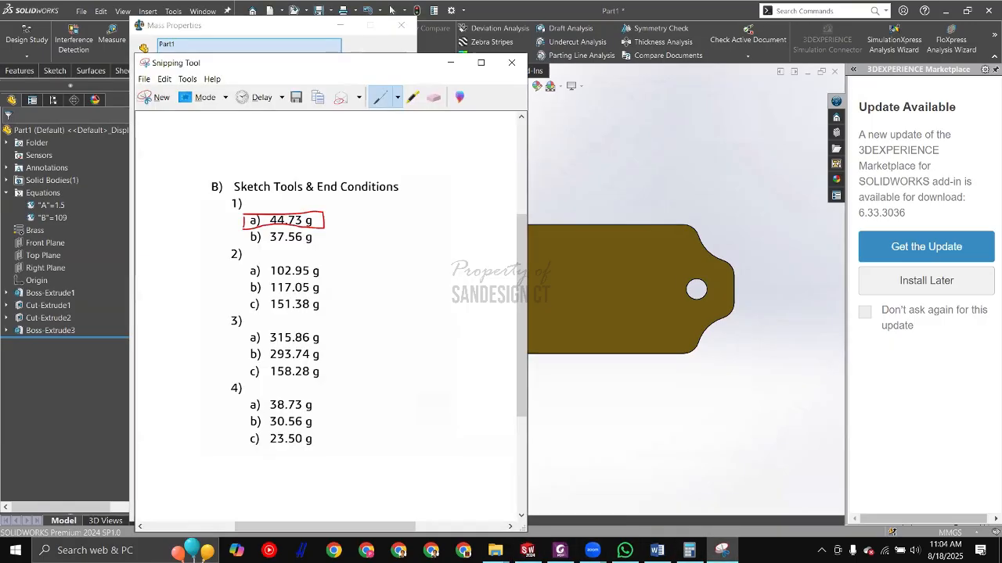
{"action": "left_click", "coordinate": [721, 550]}
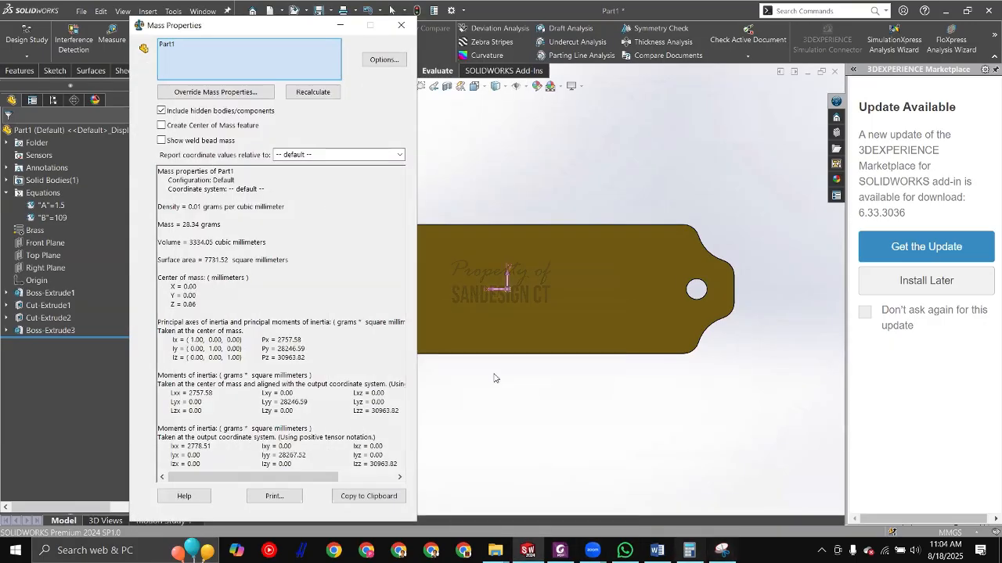
{"action": "left_click", "coordinate": [396, 25]}
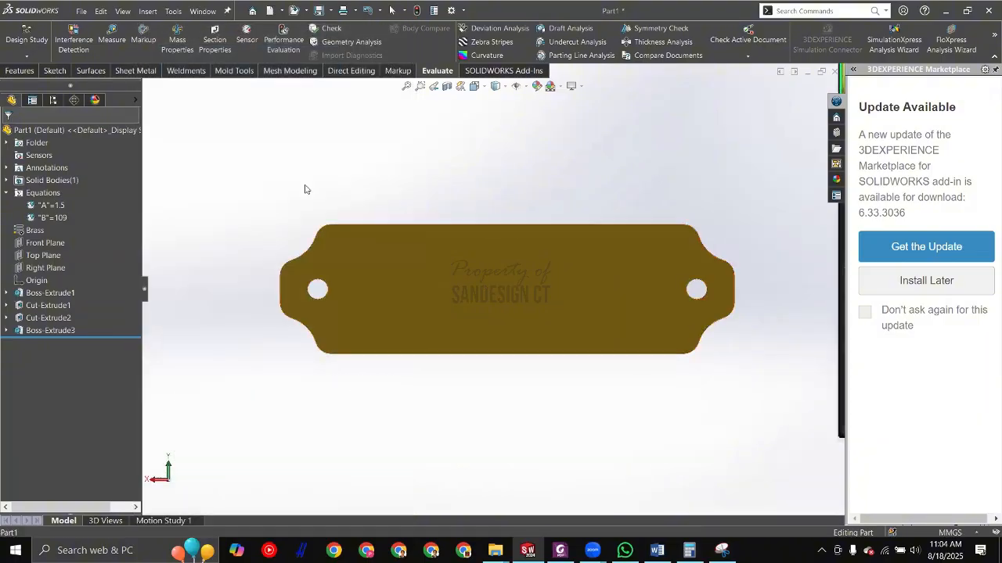
Step: Check the normal distance between the boss's end face and the plate's rim face on the recessed side
{"action": "middle_click_drag", "start_coordinate": [436, 371], "coordinate": [360, 334]}
{"action": "scroll", "coordinate": [360, 334], "scroll_direction": "down", "scroll_amount": 5}
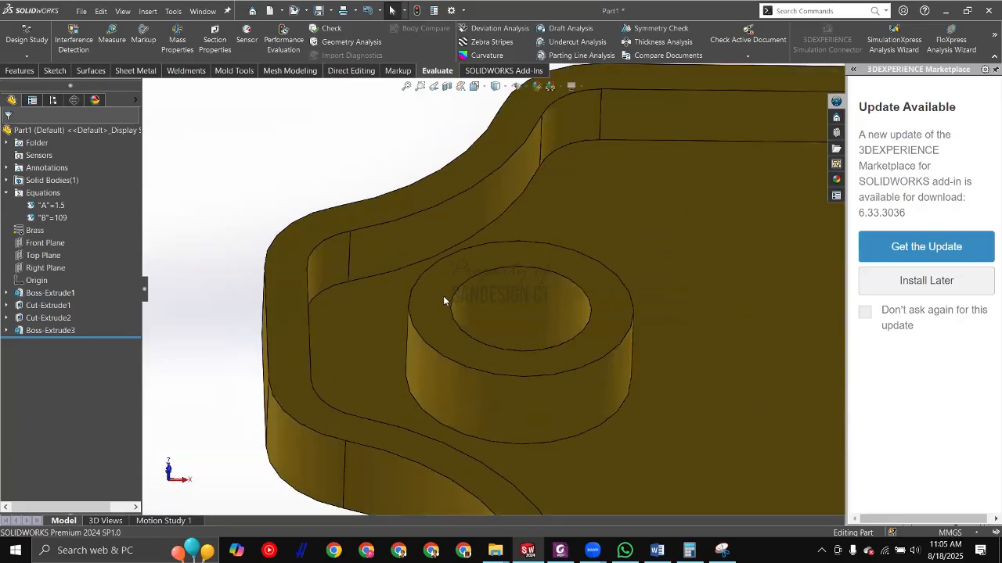
{"action": "left_click", "coordinate": [445, 300]}
{"action": "left_click", "coordinate": [300, 303], "text": "ctrl"}
{"action": "scroll", "coordinate": [306, 308], "scroll_direction": "up", "scroll_amount": 3}
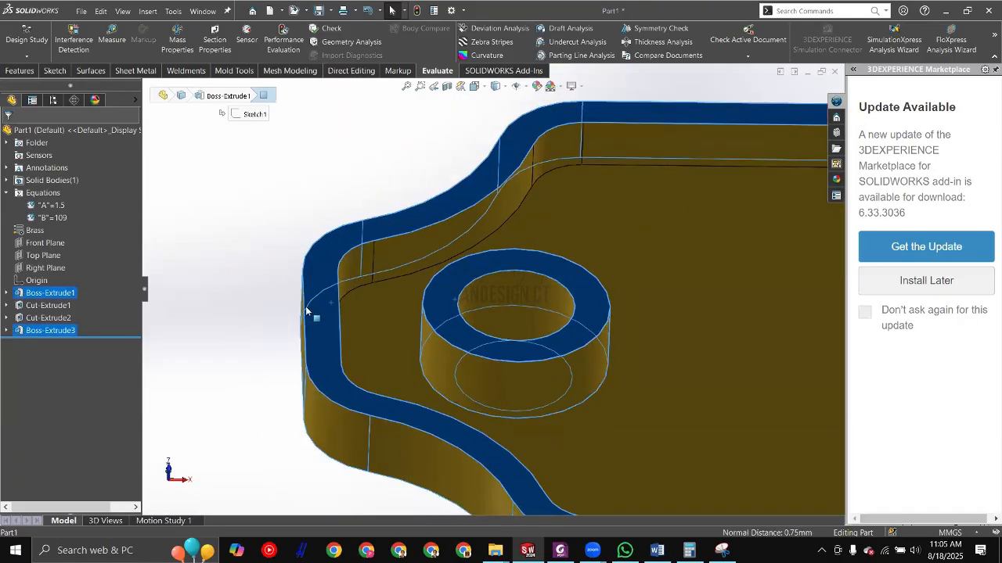
{"action": "left_click", "coordinate": [342, 347]}
{"action": "middle_click_drag", "start_coordinate": [357, 285], "coordinate": [288, 269]}
{"action": "scroll", "coordinate": [515, 382], "scroll_direction": "up", "scroll_amount": 4}
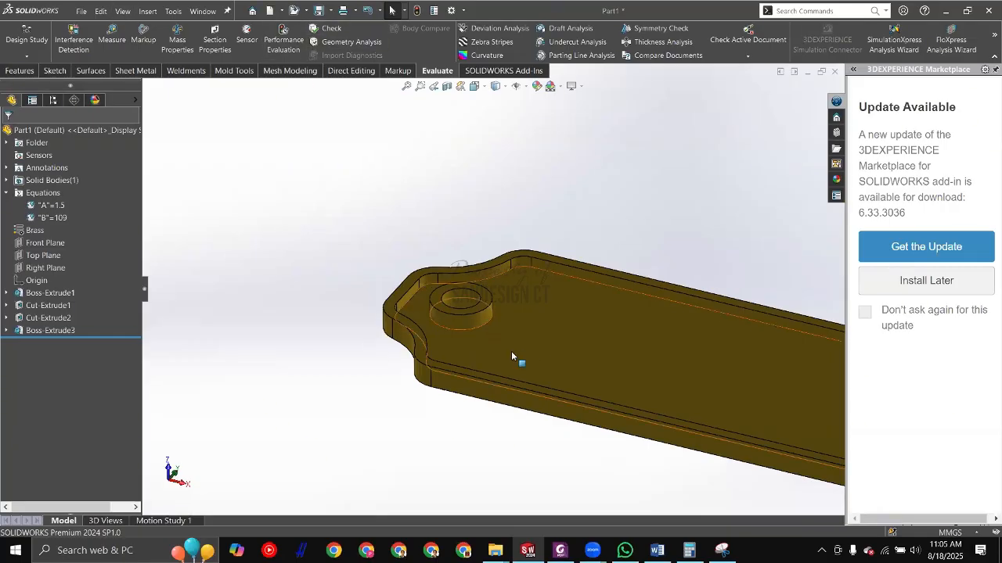
{"action": "scroll", "coordinate": [287, 256], "scroll_direction": "down", "scroll_amount": 1}
Step: Switch to the PDF drawing and examine Detail D and the circled D area of Section C-C
{"action": "key", "text": "alt+Tab"}
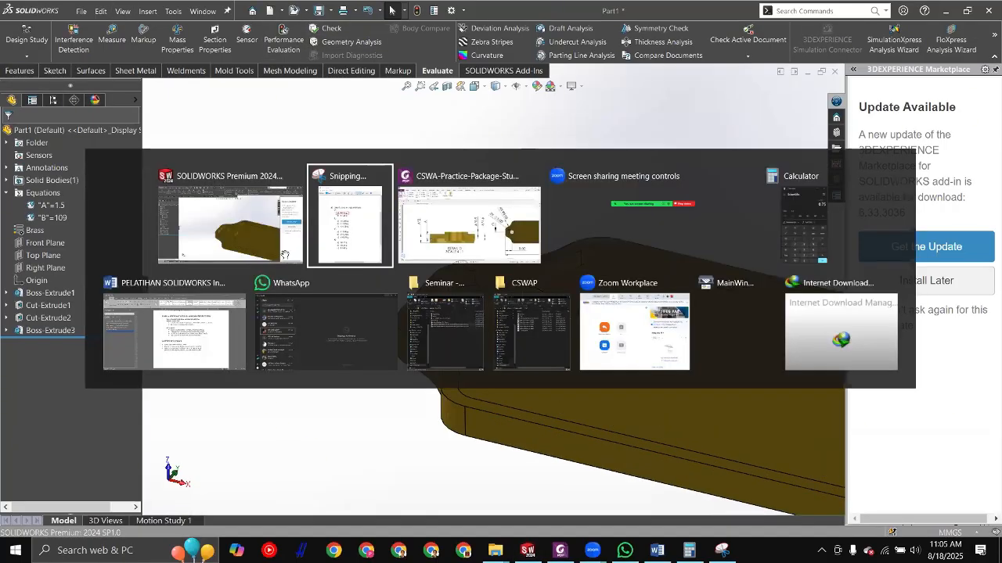
{"action": "key", "text": "alt+Tab"}
{"action": "key", "text": "alt+Tab"}
{"action": "key", "text": "Tab"}
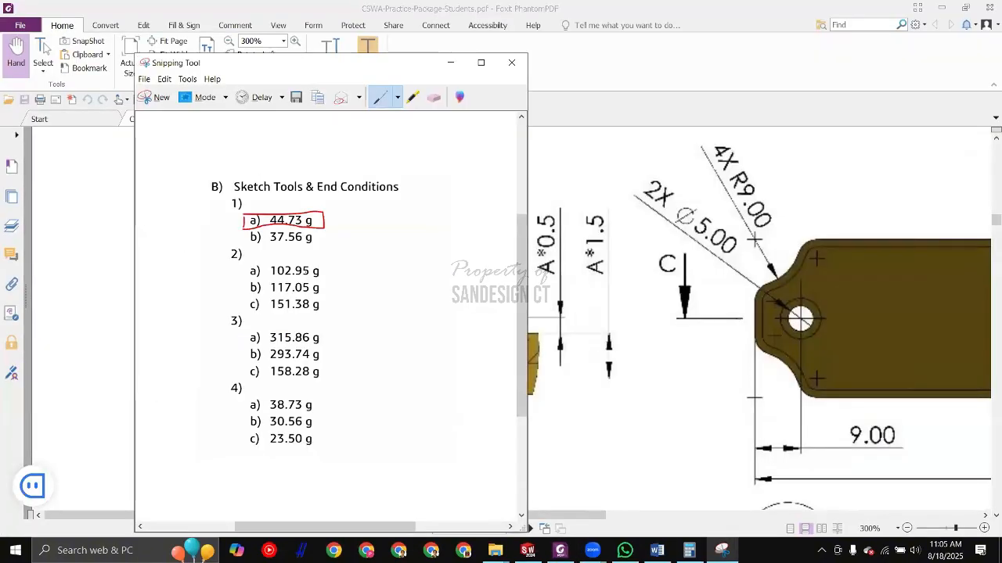
{"action": "key", "text": "alt+Tab"}
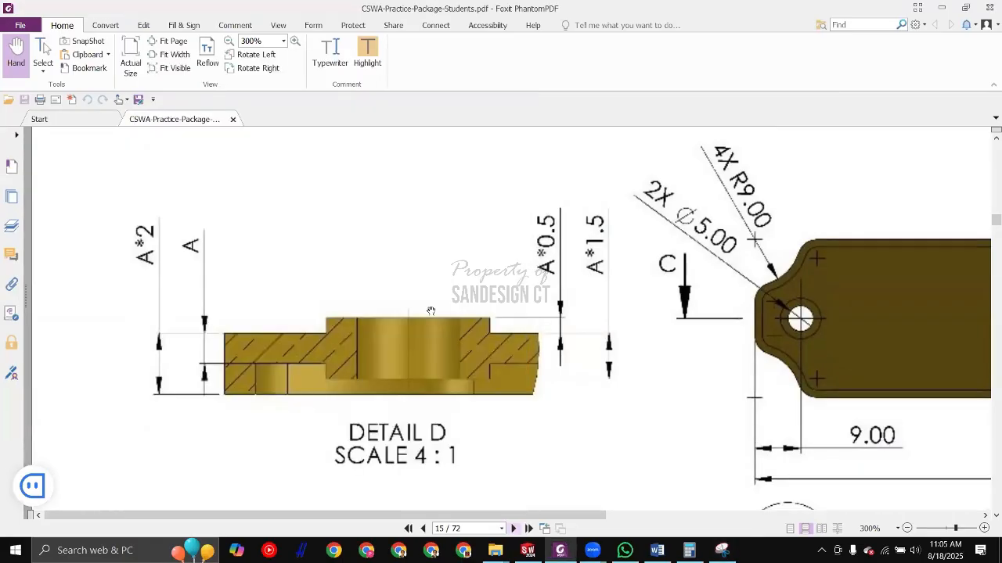
{"action": "scroll", "coordinate": [429, 316], "scroll_direction": "down", "scroll_amount": 2}
{"action": "scroll", "coordinate": [430, 316], "scroll_direction": "right", "scroll_amount": 3}
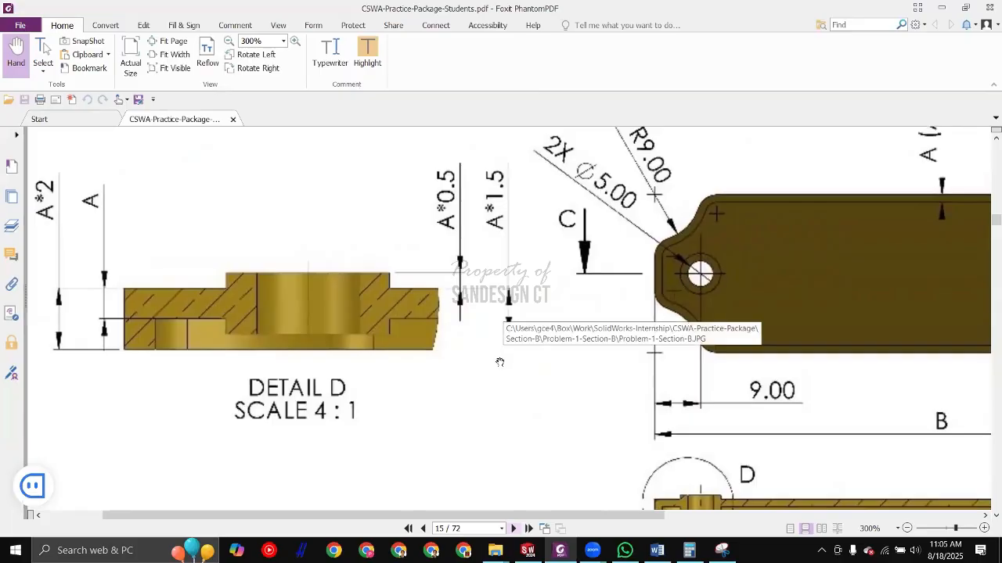
{"action": "scroll", "coordinate": [507, 359], "scroll_direction": "down", "scroll_amount": 2}
{"action": "scroll", "coordinate": [506, 359], "scroll_direction": "right", "scroll_amount": 2}
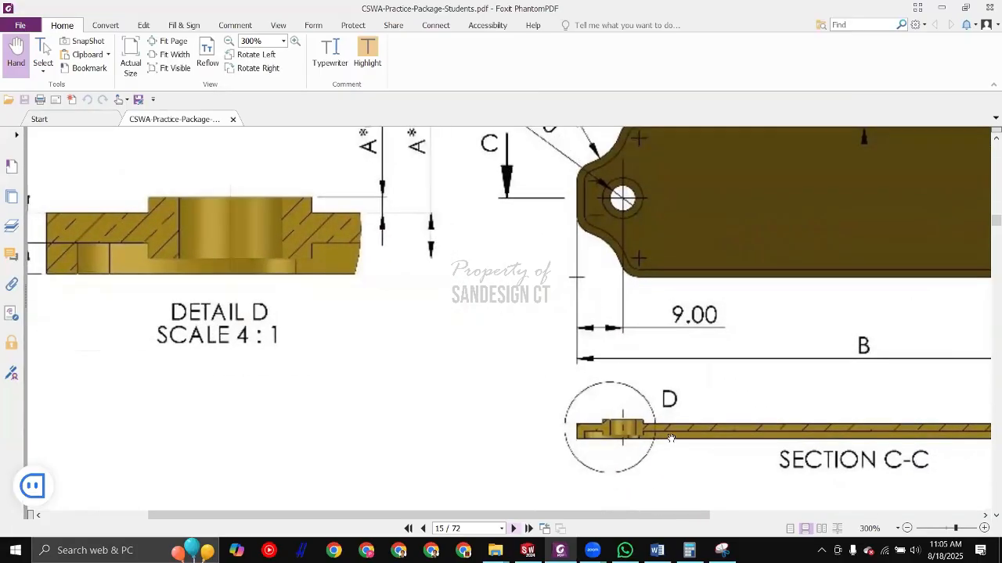
{"action": "scroll", "coordinate": [671, 438], "scroll_direction": "up", "scroll_amount": 5, "text": "ctrl"}
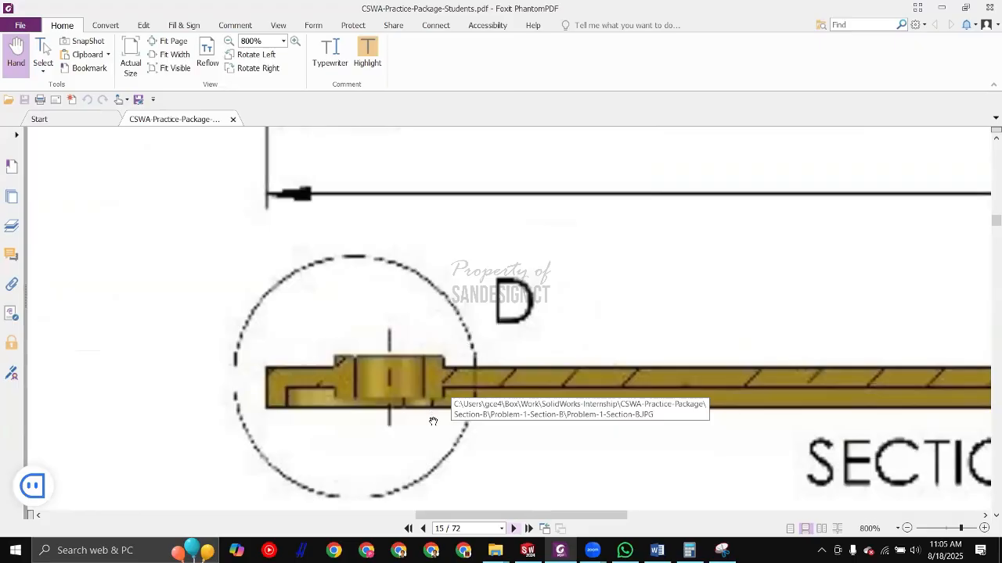
{"action": "scroll", "coordinate": [433, 422], "scroll_direction": "down", "scroll_amount": 4, "text": "ctrl"}
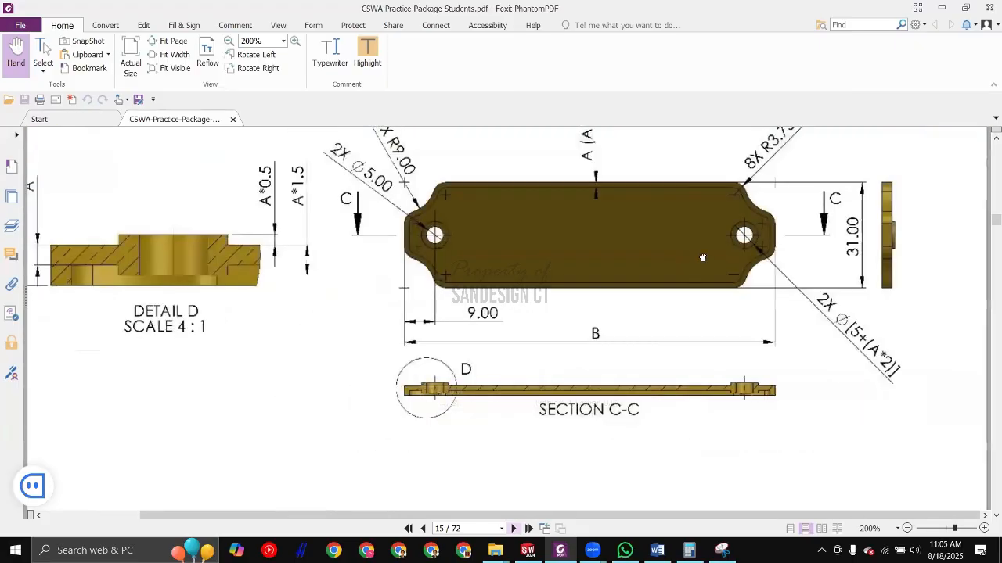
Step: Examine the hole bosses at both ends of Section C-C in close-up
{"action": "scroll", "coordinate": [364, 424], "scroll_direction": "up", "scroll_amount": 2}
{"action": "scroll", "coordinate": [365, 423], "scroll_direction": "down", "scroll_amount": 4}
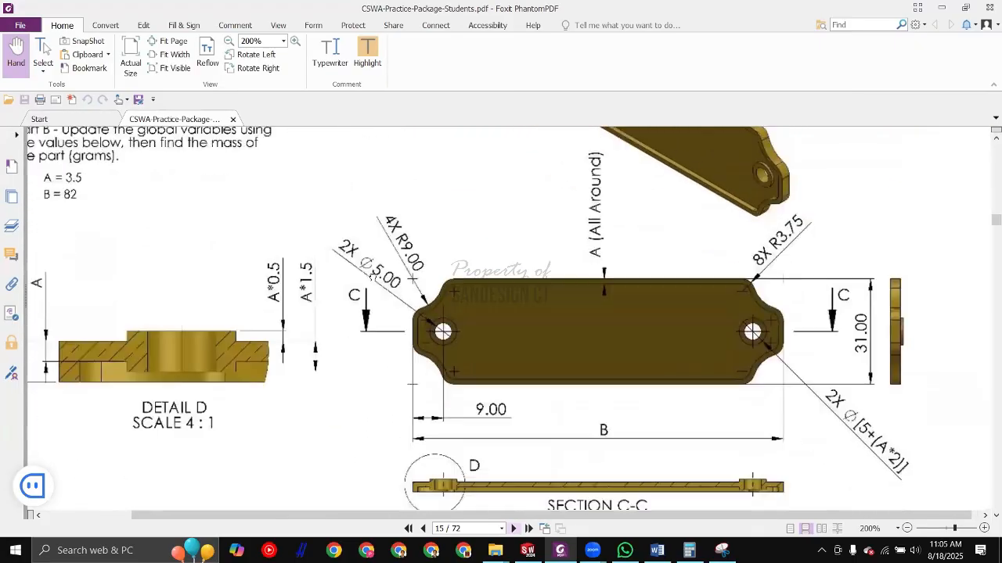
{"action": "scroll", "coordinate": [728, 389], "scroll_direction": "up", "scroll_amount": 4, "text": "ctrl"}
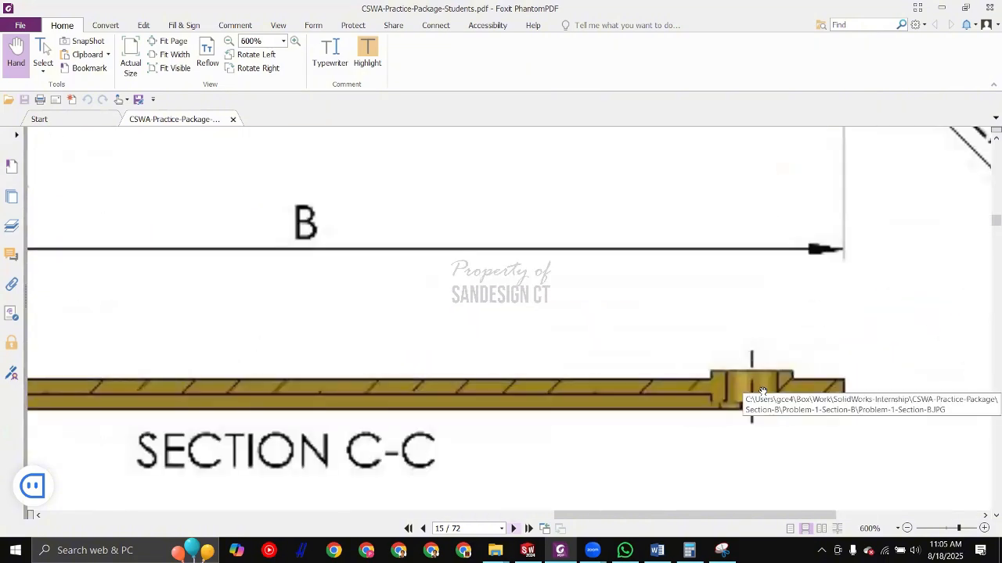
{"action": "scroll", "coordinate": [580, 391], "scroll_direction": "down", "scroll_amount": 1, "text": "ctrl"}
{"action": "scroll", "coordinate": [166, 406], "scroll_direction": "up", "scroll_amount": 2, "text": "ctrl"}
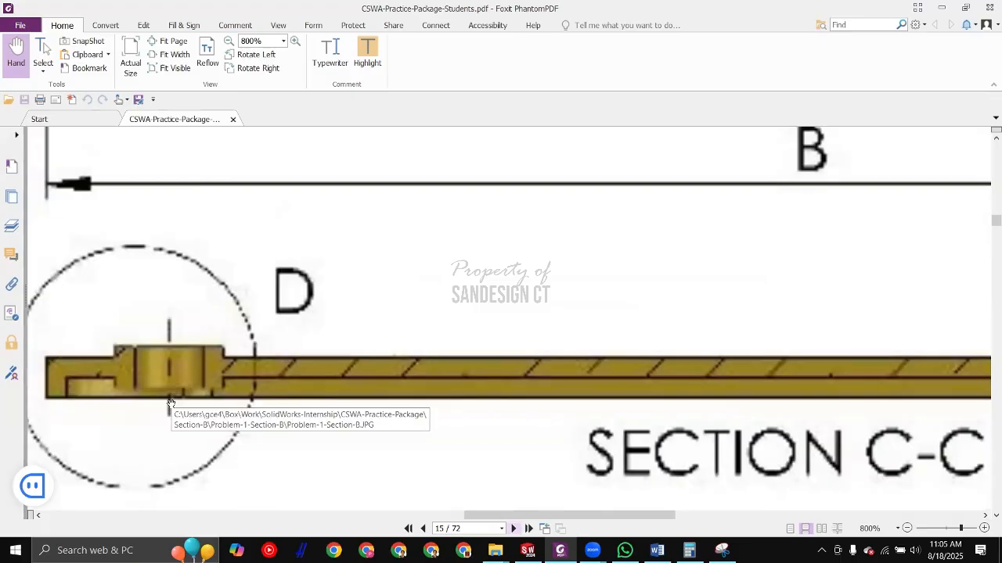
{"action": "scroll", "coordinate": [171, 403], "scroll_direction": "down", "scroll_amount": 4, "text": "ctrl"}
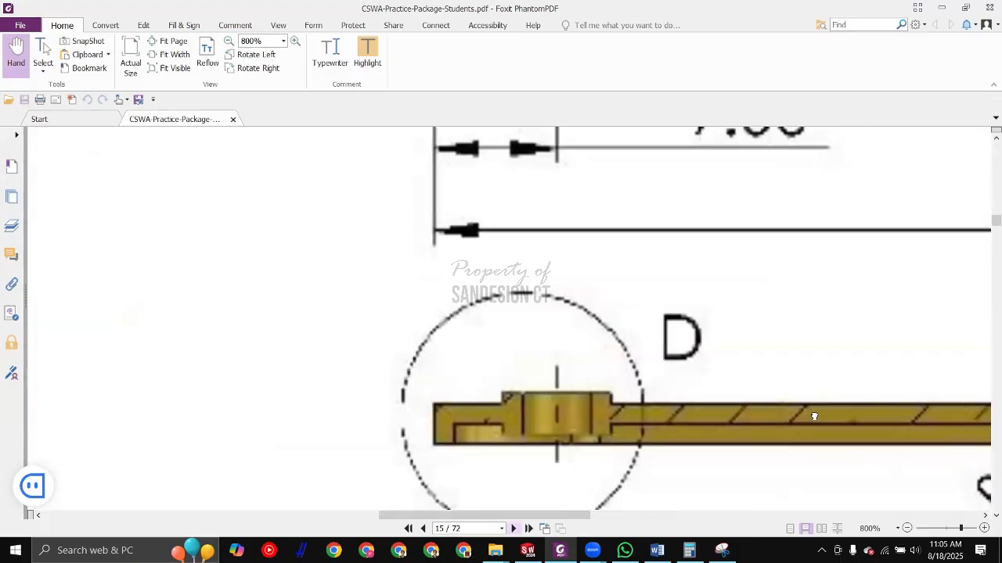
Step: Examine the boss's lower end and the recess beneath it in the Detail D view
{"action": "left_click_drag", "start_coordinate": [291, 300], "coordinate": [411, 321]}
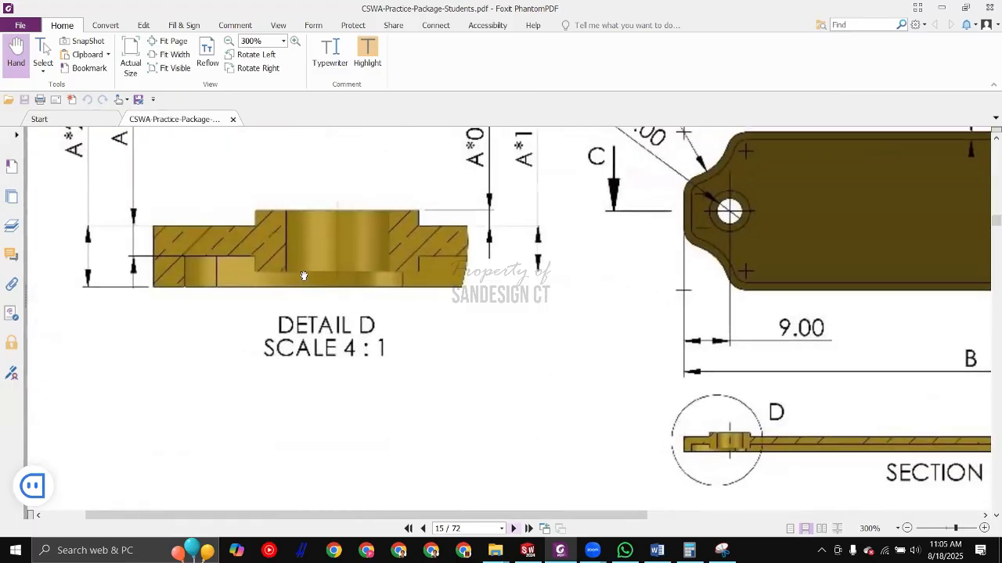
{"action": "scroll", "coordinate": [372, 323], "scroll_direction": "up", "scroll_amount": 1, "text": "ctrl"}
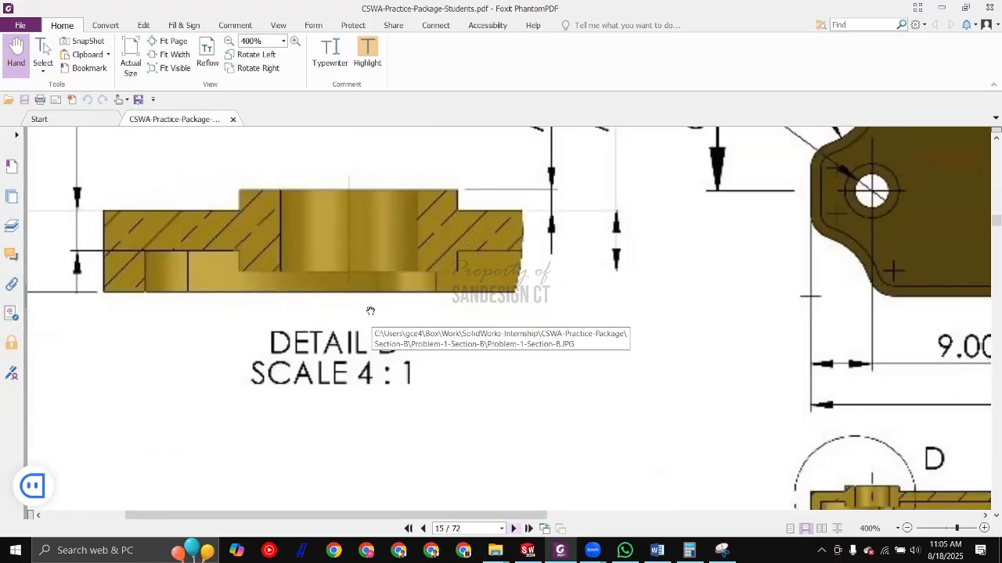
{"action": "scroll", "coordinate": [402, 288], "scroll_direction": "down", "scroll_amount": 1, "text": "ctrl"}
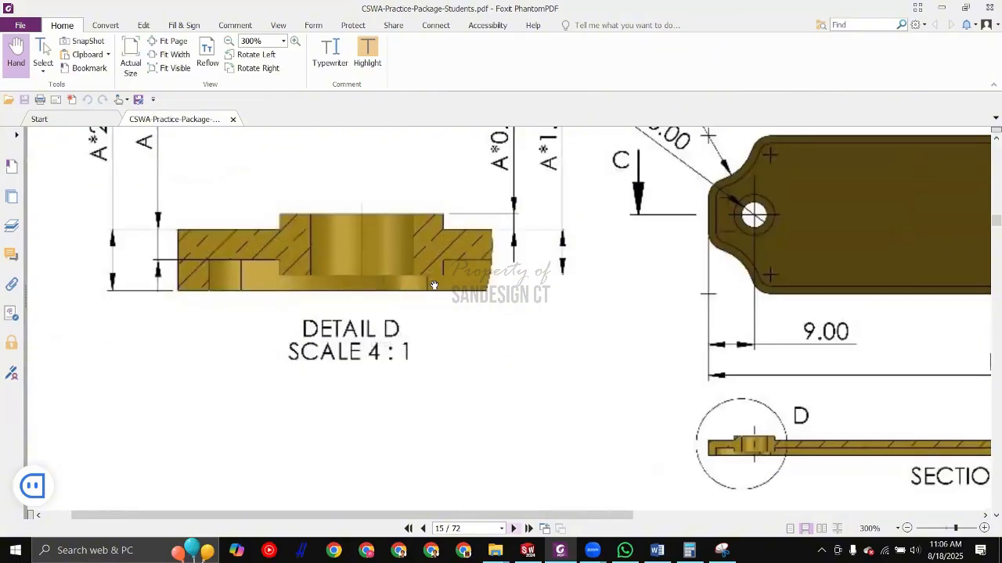
{"action": "scroll", "coordinate": [401, 289], "scroll_direction": "down", "scroll_amount": 1, "text": "ctrl"}
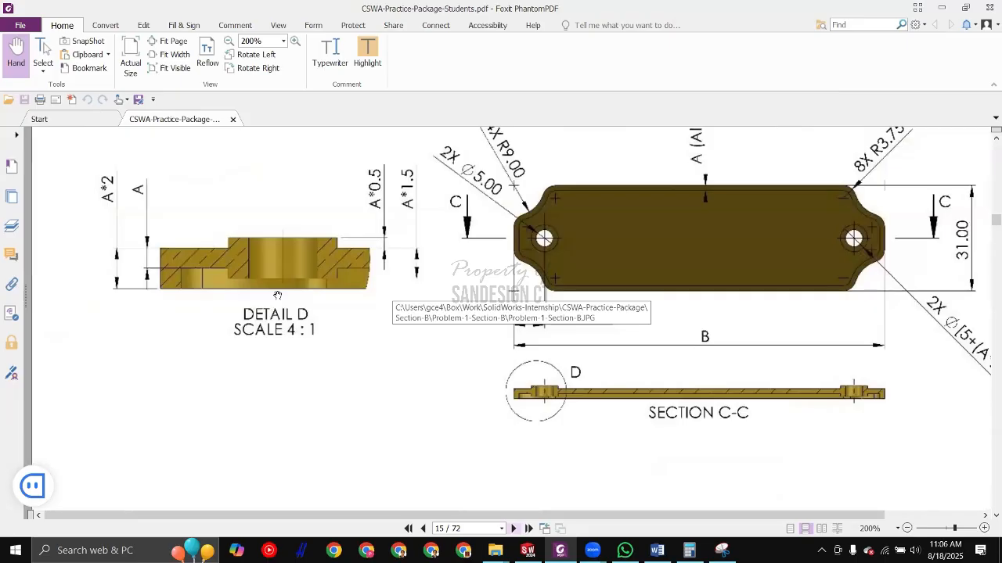
{"action": "scroll", "coordinate": [280, 282], "scroll_direction": "up", "scroll_amount": 1, "text": "ctrl"}
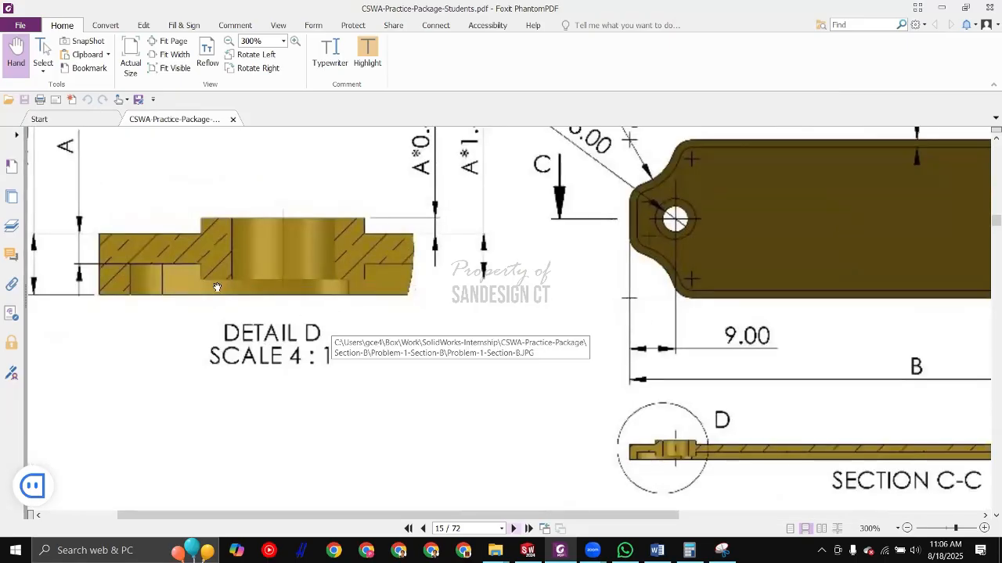
{"action": "scroll", "coordinate": [216, 288], "scroll_direction": "up", "scroll_amount": 2, "text": "ctrl"}
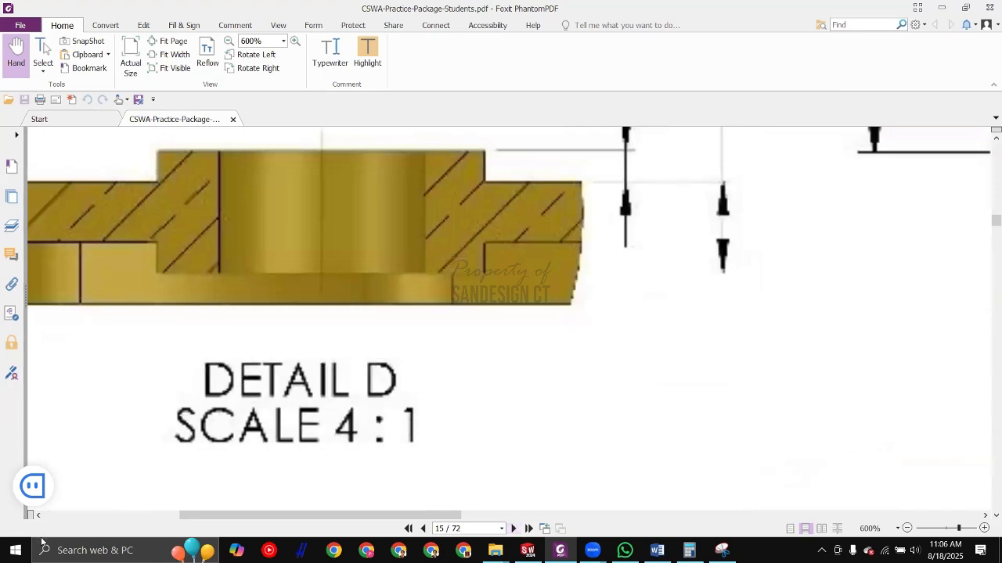
Step: Mark the gap beneath the boss in Detail D with short red pen strokes, and clear the marks
{"action": "left_click_drag", "start_coordinate": [166, 277], "coordinate": [158, 307]}
{"action": "left_click_drag", "start_coordinate": [191, 288], "coordinate": [179, 305]}
{"action": "left_click_drag", "start_coordinate": [247, 287], "coordinate": [228, 302]}
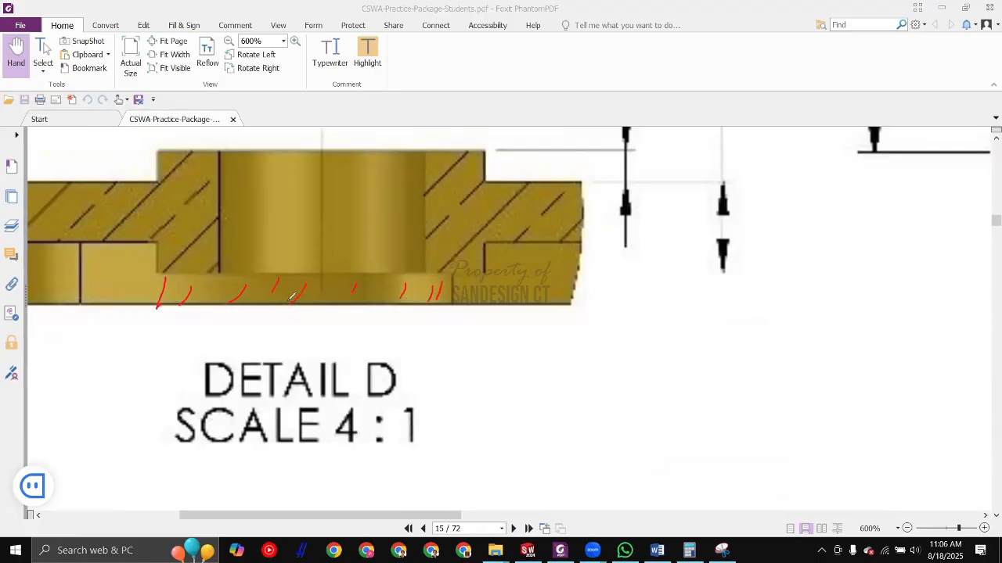
{"action": "key", "text": "Escape"}
Step: Compare the isometric view of the plate with its front view and Section C-C on the drawing page
{"action": "scroll", "coordinate": [179, 332], "scroll_direction": "down", "scroll_amount": 3, "text": "ctrl"}
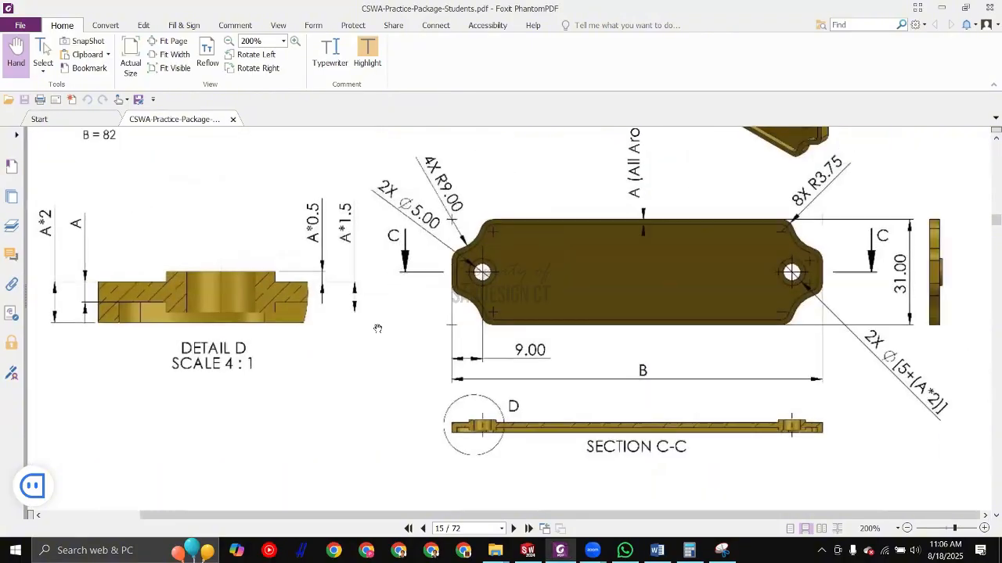
{"action": "scroll", "coordinate": [689, 239], "scroll_direction": "up", "scroll_amount": 3}
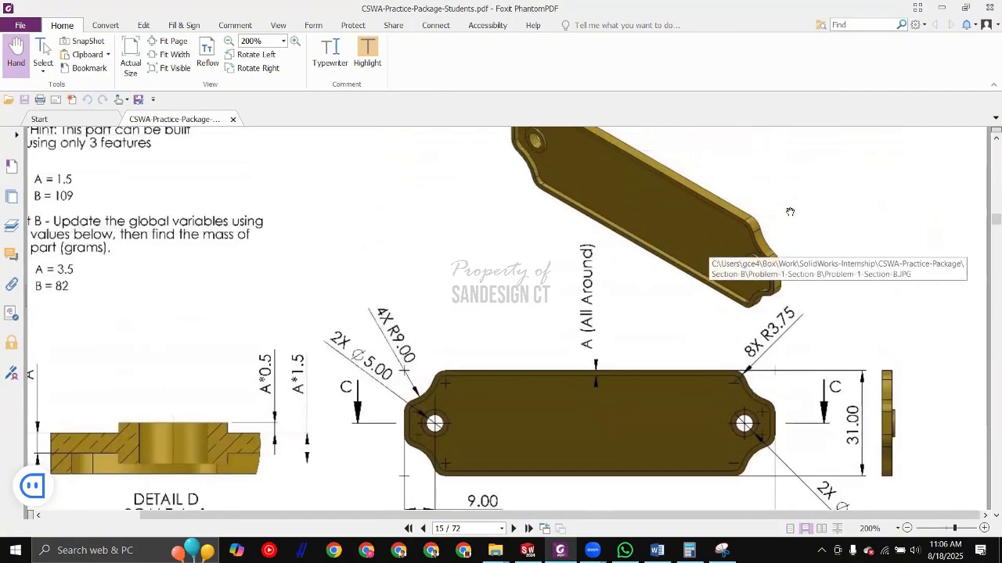
{"action": "scroll", "coordinate": [583, 307], "scroll_direction": "down", "scroll_amount": 3}
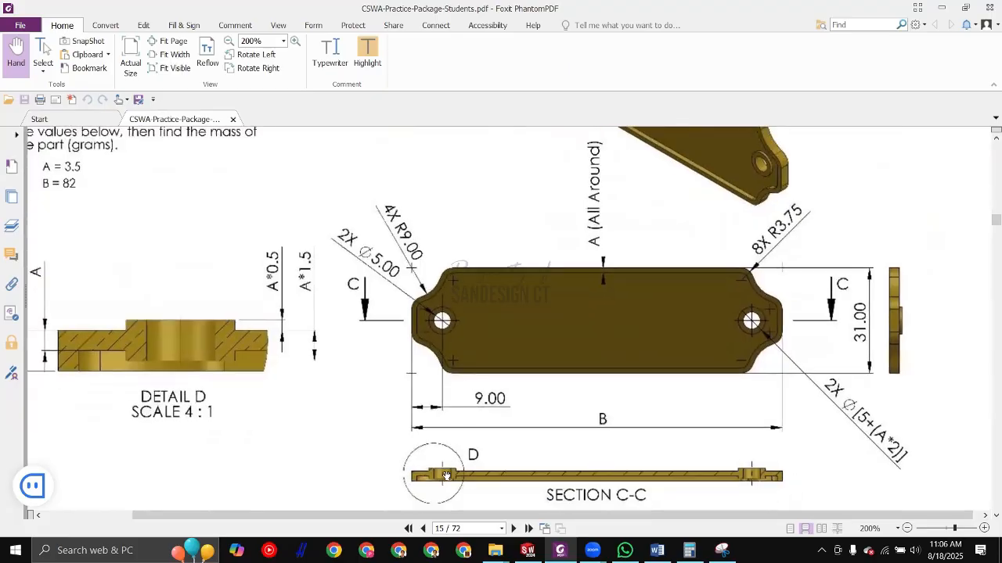
Step: Examine the boss and recess profile in Section C-C and the Detail D view in close-up
{"action": "scroll", "coordinate": [438, 493], "scroll_direction": "up", "scroll_amount": 4, "text": "ctrl"}
{"action": "scroll", "coordinate": [171, 299], "scroll_direction": "down", "scroll_amount": 3, "text": "ctrl"}
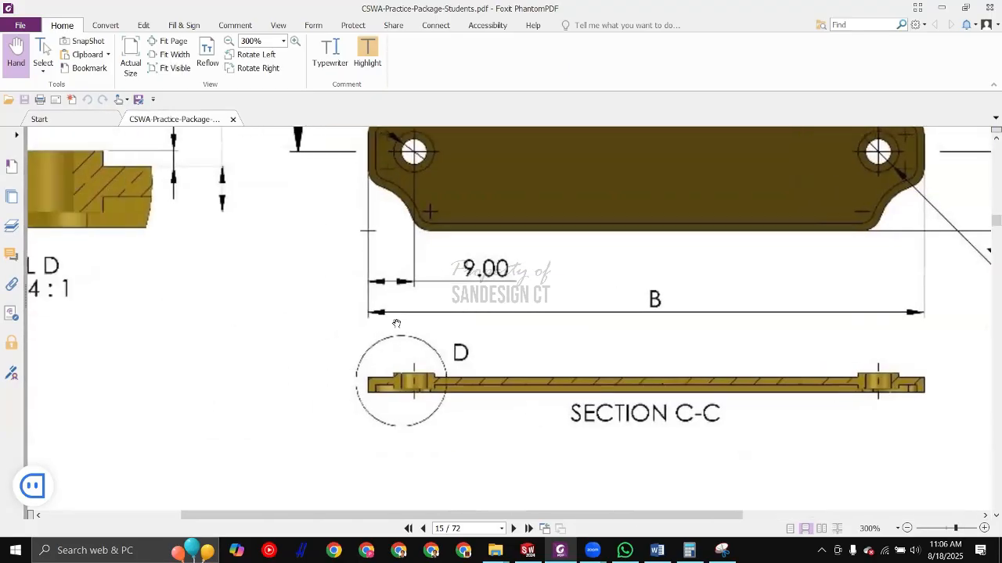
{"action": "scroll", "coordinate": [362, 313], "scroll_direction": "up", "scroll_amount": 2, "text": "ctrl"}
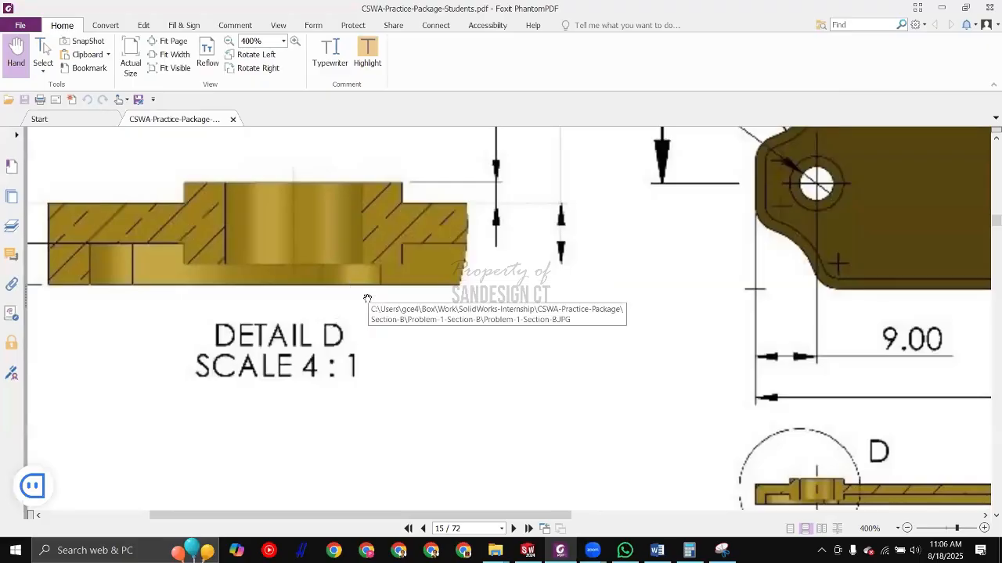
{"action": "left_click_drag", "start_coordinate": [622, 285], "coordinate": [360, 285]}
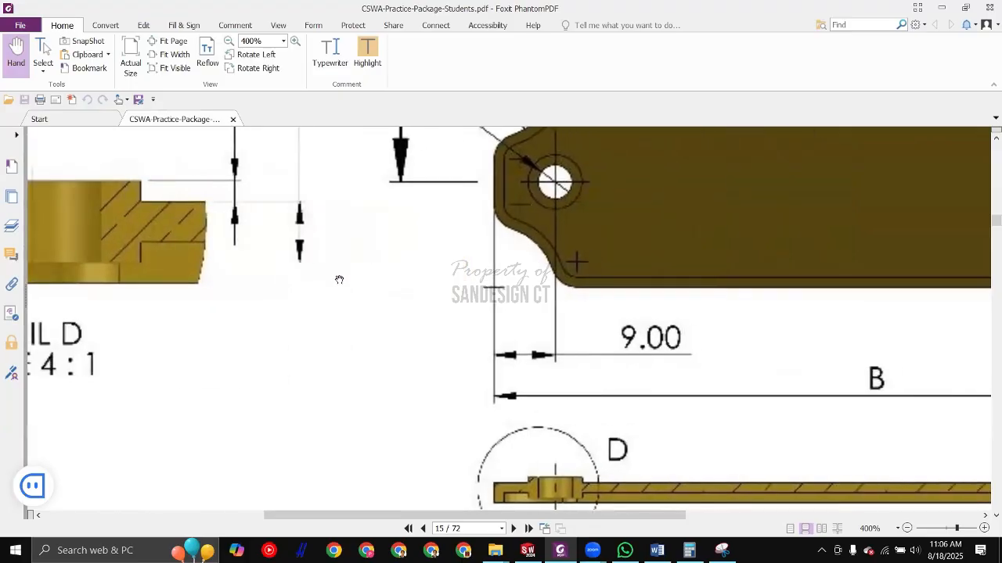
{"action": "left_click_drag", "start_coordinate": [289, 333], "coordinate": [602, 387]}
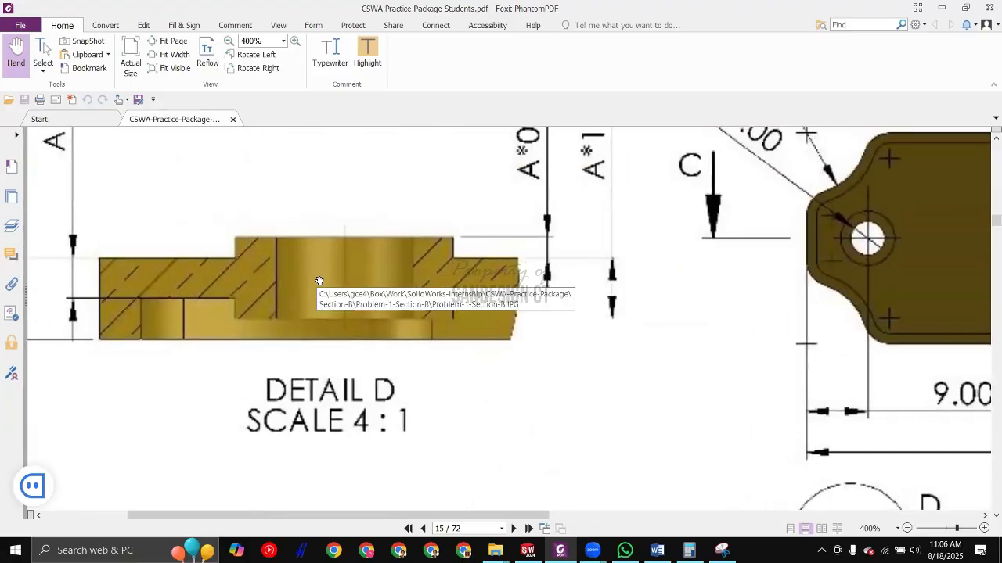
Step: Switch to SOLIDWORKS, section the plate along the Top Plane at 0.00 mm offset, and view the cut from the front
{"action": "key", "text": "alt+Tab"}
{"action": "left_click", "coordinate": [458, 199]}
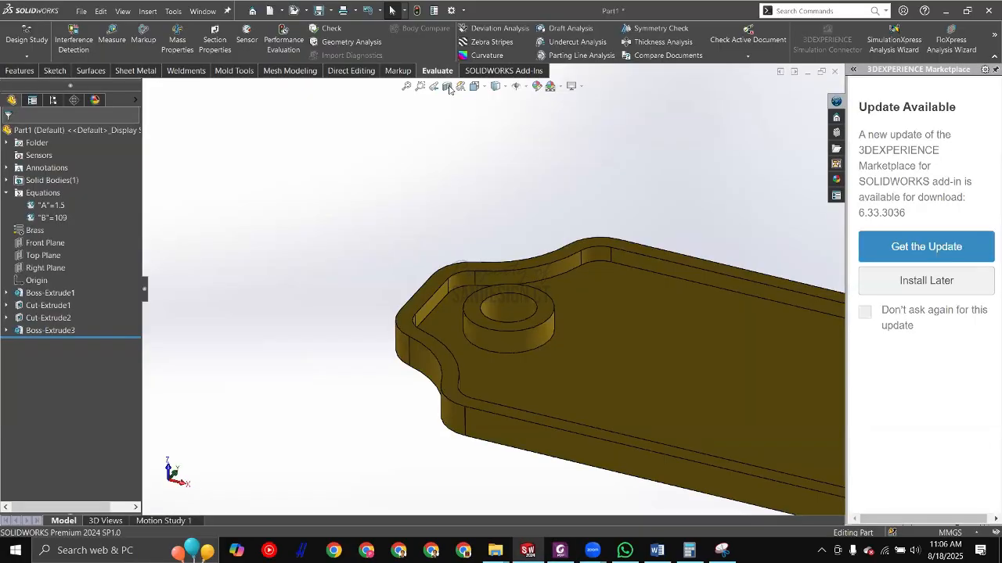
{"action": "left_click", "coordinate": [447, 87]}
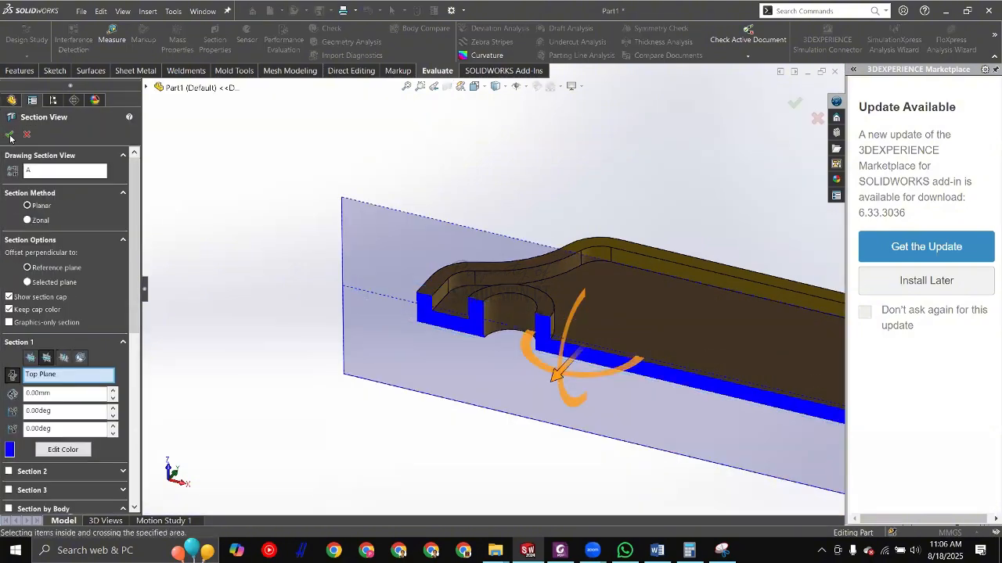
{"action": "left_click", "coordinate": [9, 135]}
{"action": "key", "text": "ctrl+1"}
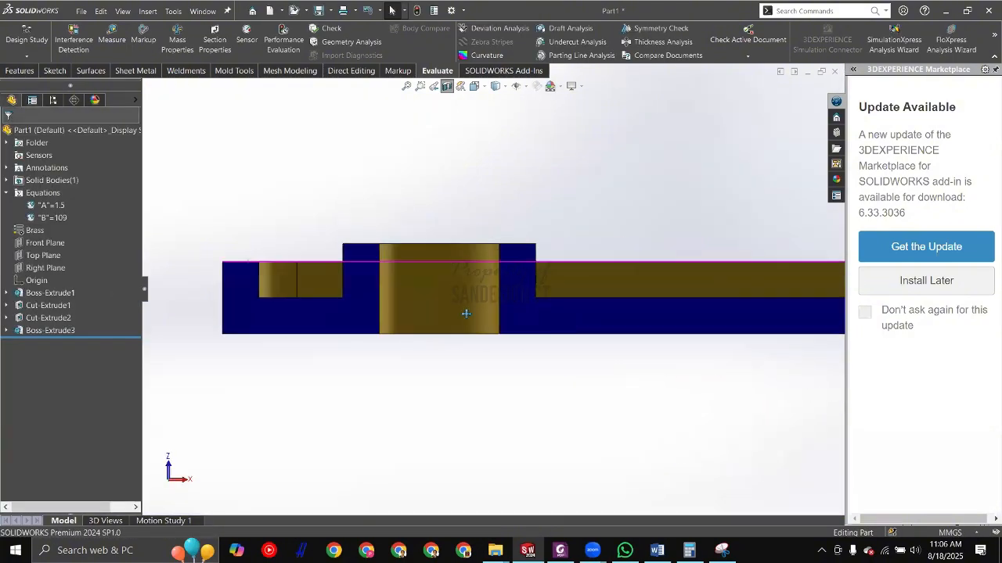
{"action": "middle_click_drag", "start_coordinate": [399, 363], "coordinate": [533, 358], "text": "ctrl"}
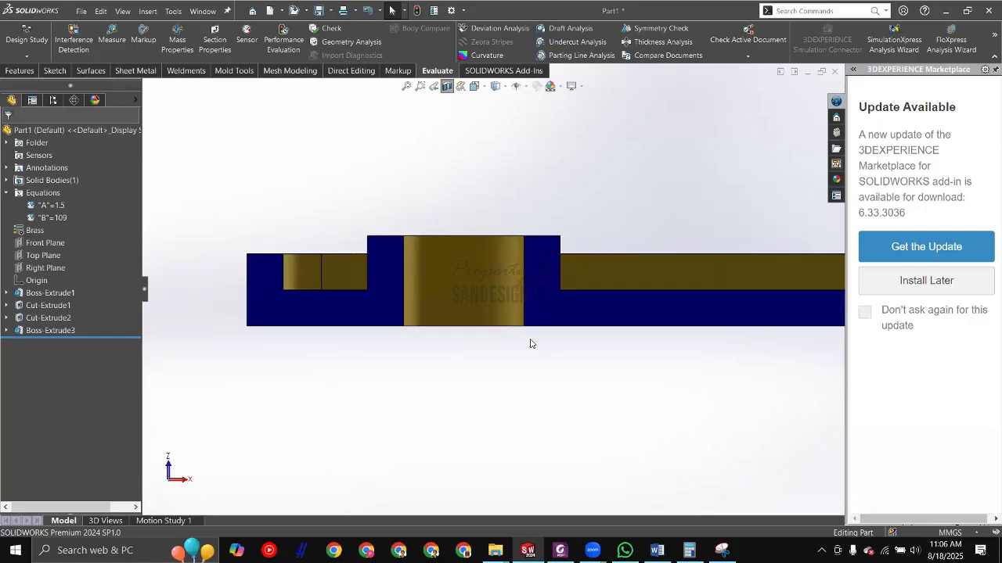
Step: Compare the sectioned boss and recess in the model with the Detail D view on the drawing page
{"action": "key", "text": "alt+Tab"}
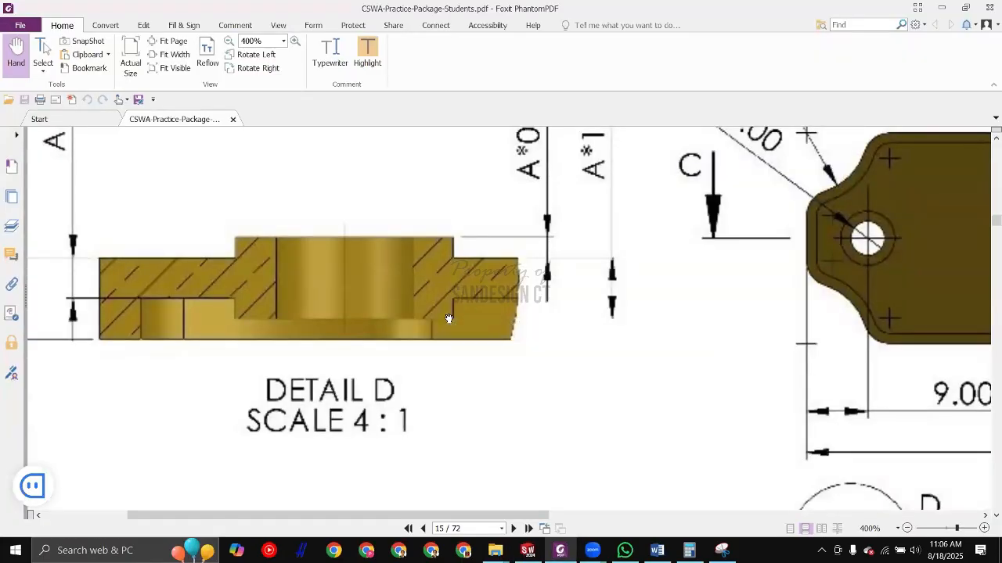
{"action": "key", "text": "alt+Tab"}
{"action": "key", "text": "alt+Tab"}
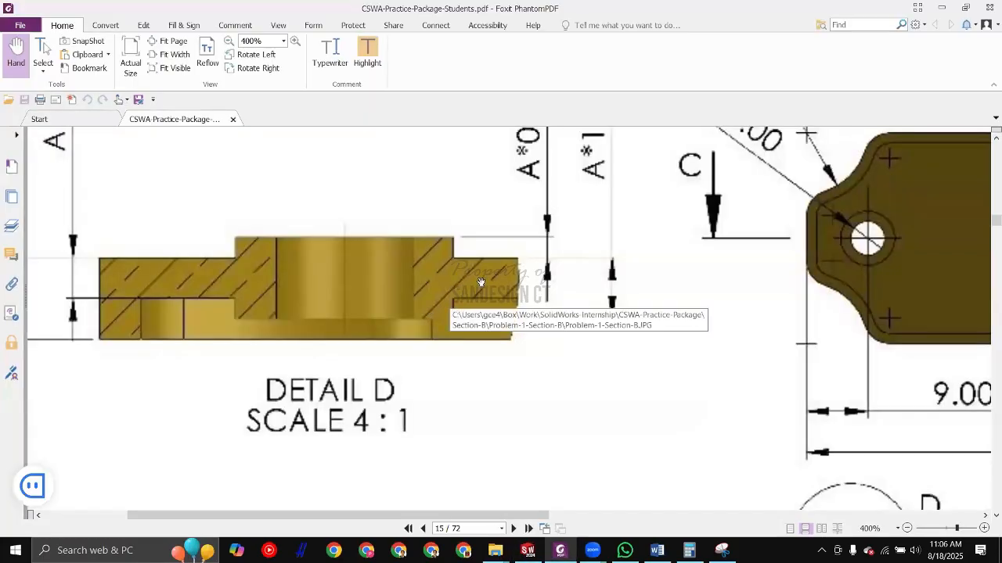
{"action": "key", "text": "alt+Tab"}
{"action": "key", "text": "alt+Tab"}
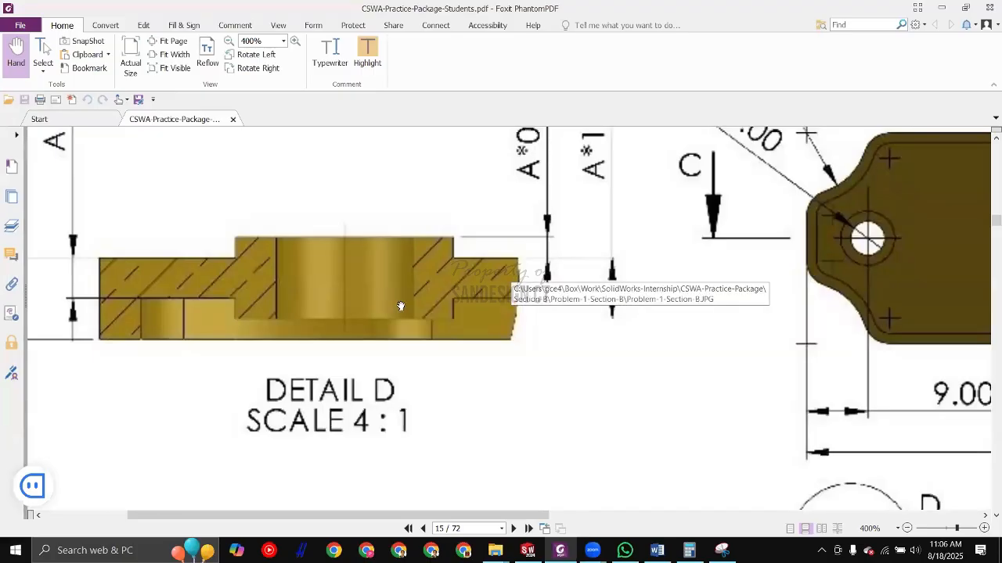
{"action": "key", "text": "alt+Tab"}
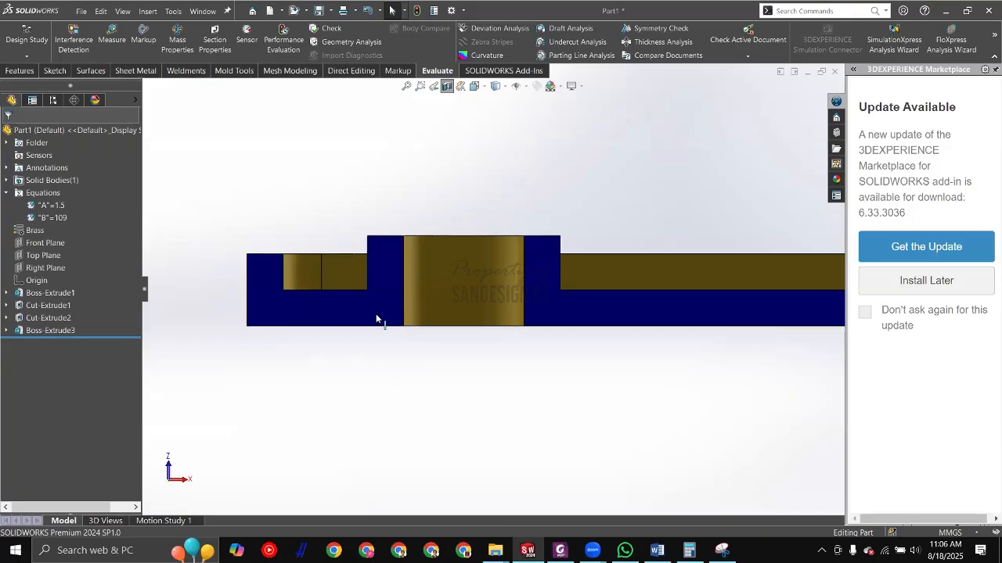
{"action": "mouse_move", "coordinate": [382, 339]}
{"action": "middle_mouse_down"}
{"action": "mouse_move", "coordinate": [392, 270]}
{"action": "mouse_move", "coordinate": [386, 380]}
{"action": "mouse_move", "coordinate": [392, 356]}
{"action": "middle_mouse_up"}
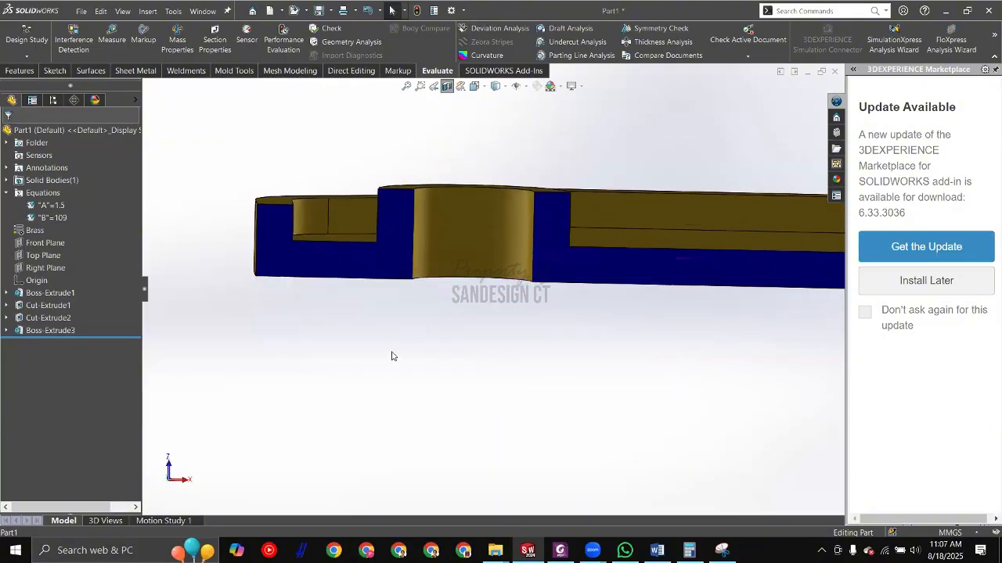
{"action": "key", "text": "alt+Tab"}
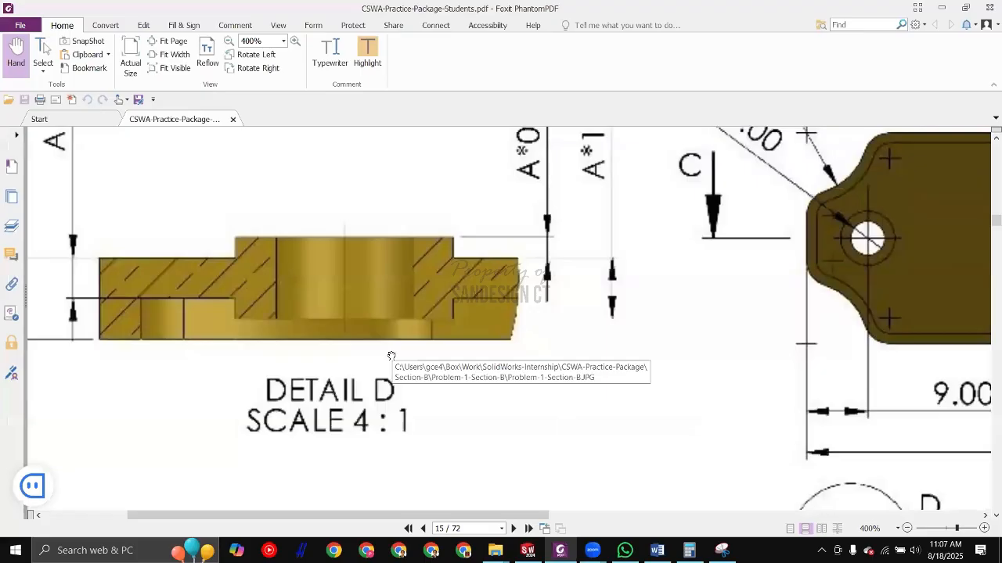
{"action": "key", "text": "alt+Tab"}
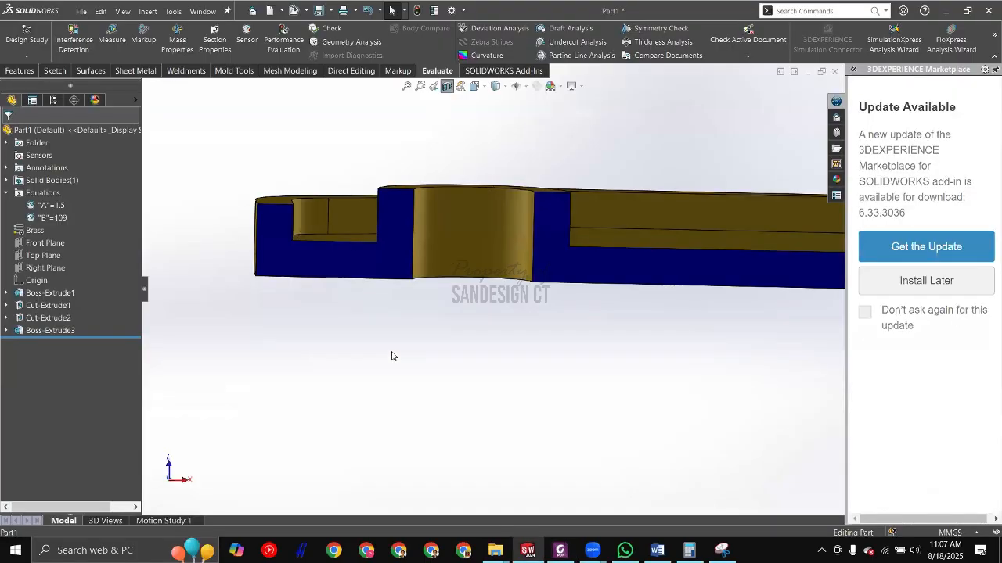
{"action": "key", "text": "ctrl+1"}
{"action": "key", "text": "alt+Tab"}
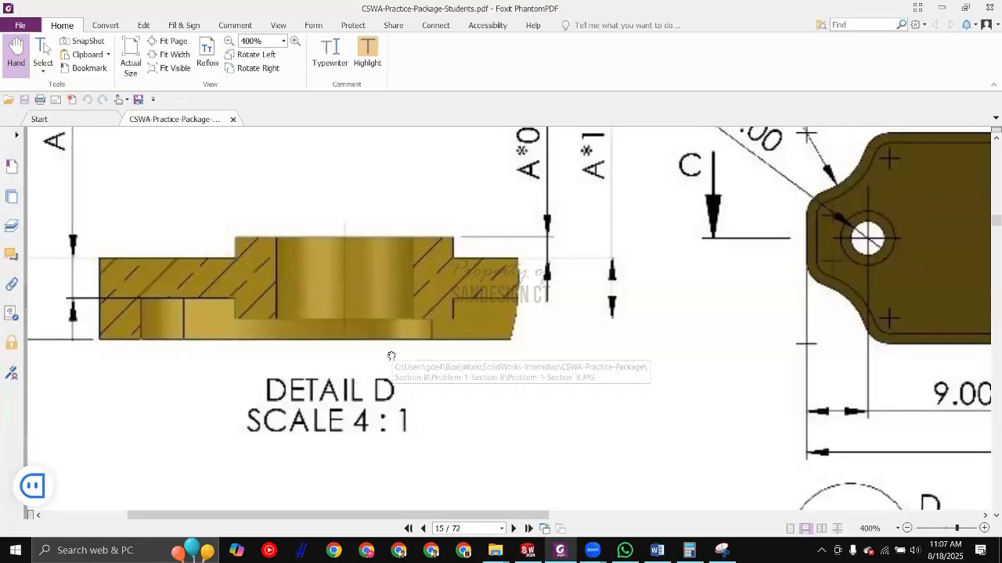
{"action": "key", "text": "alt+Tab"}
{"action": "key", "text": "alt+Tab"}
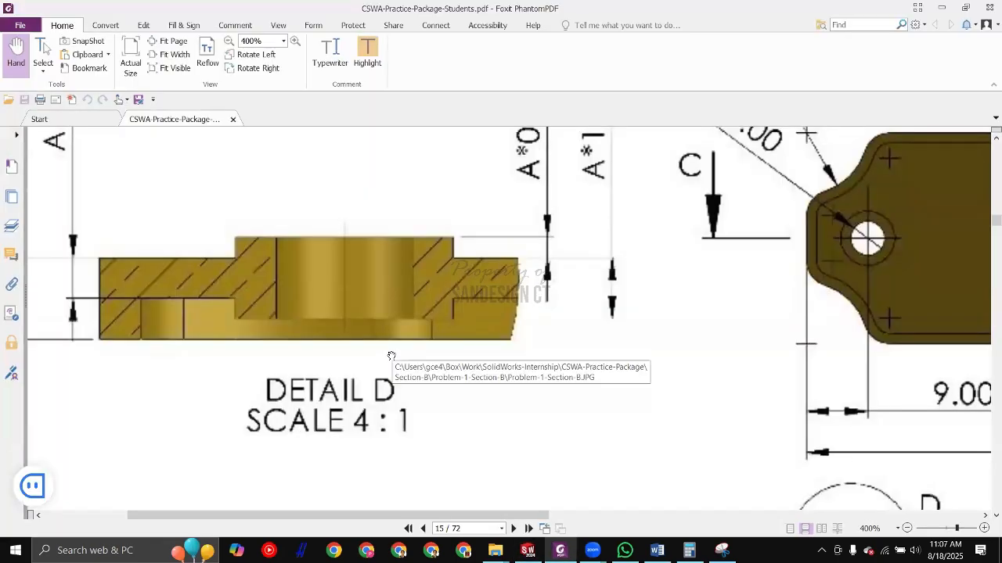
{"action": "key", "text": "alt+Tab"}
{"action": "key", "text": "alt+Tab"}
{"action": "key", "text": "alt+Tab"}
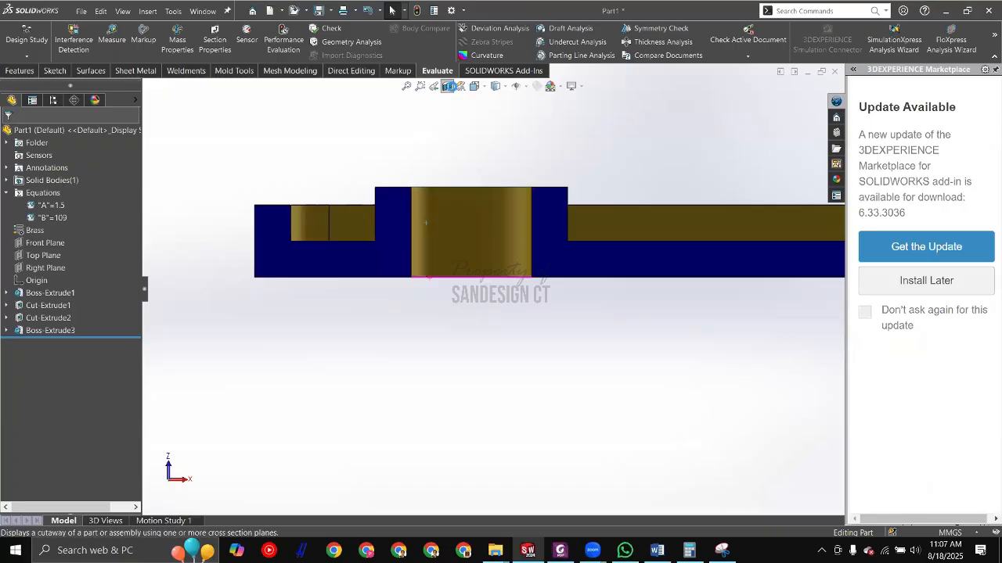
Step: Turn off the section view and show the whole plate in isometric view
{"action": "left_click", "coordinate": [447, 86]}
{"action": "key", "text": "ctrl+7"}
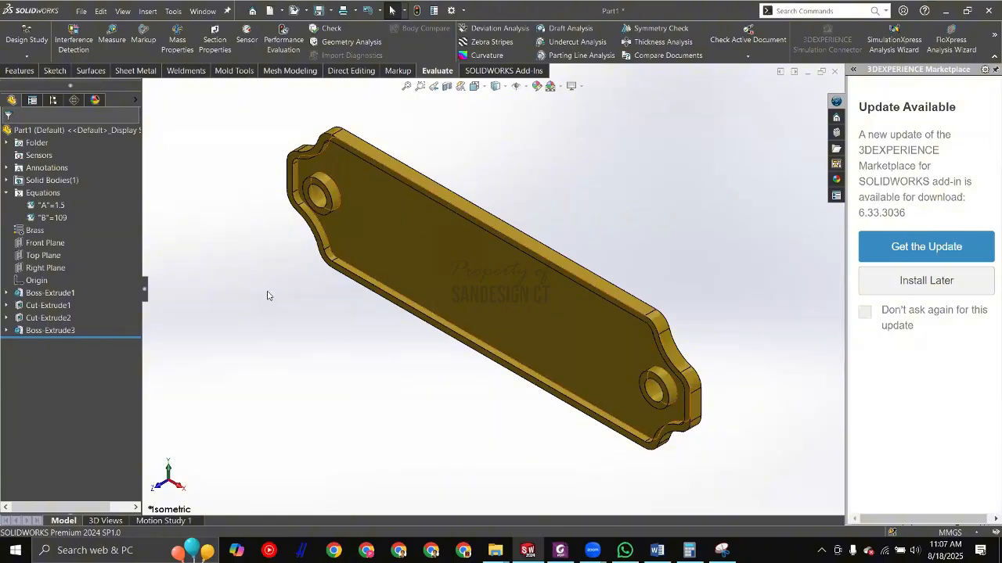
{"action": "key", "text": "ctrl+s"}
{"action": "key", "text": "Escape"}
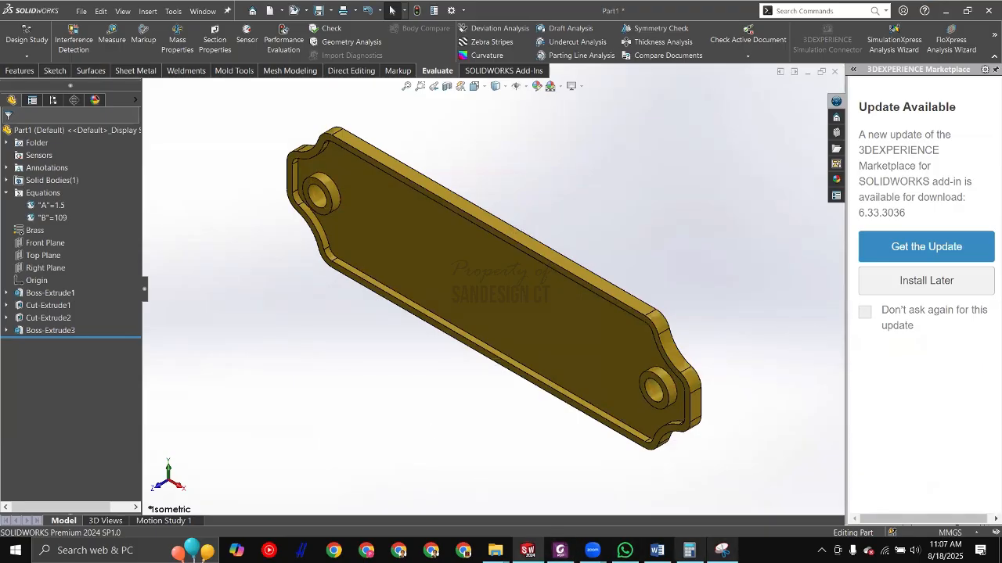
Step: Evaluate the plate's mass properties and compare the mass with answer 1a in the answer key
{"action": "left_click", "coordinate": [176, 38]}
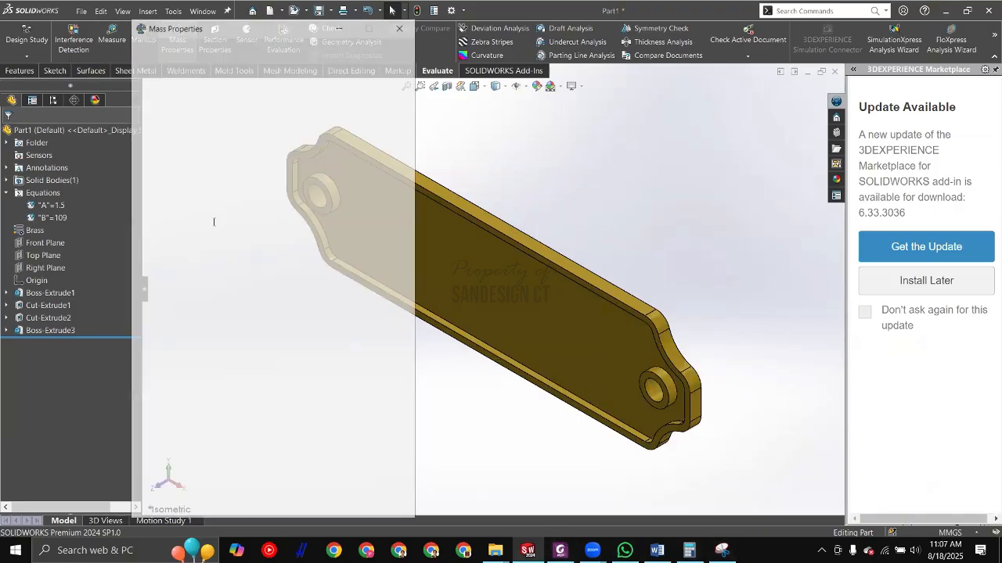
{"action": "left_click_drag", "start_coordinate": [182, 225], "coordinate": [220, 225]}
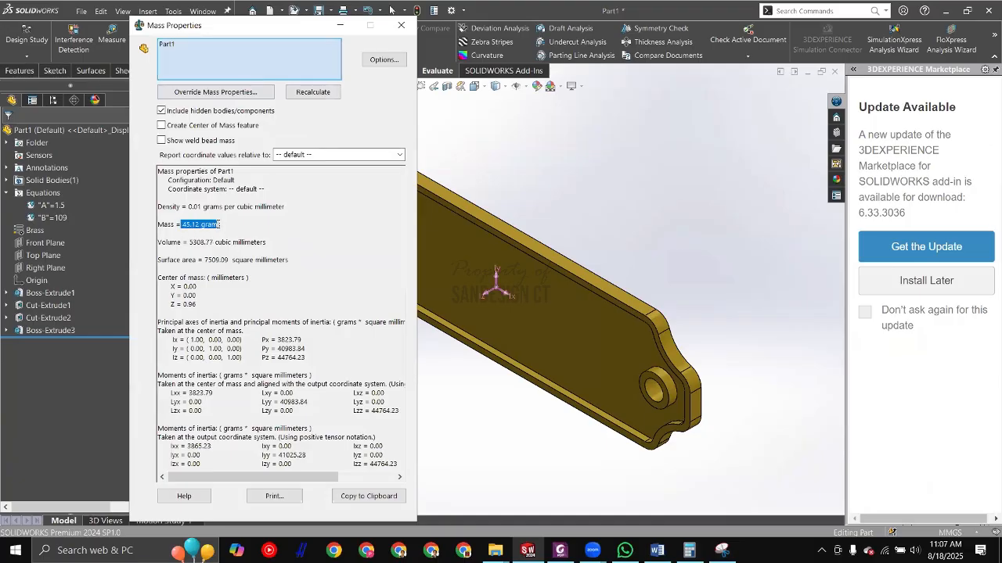
{"action": "key", "text": "alt+Tab"}
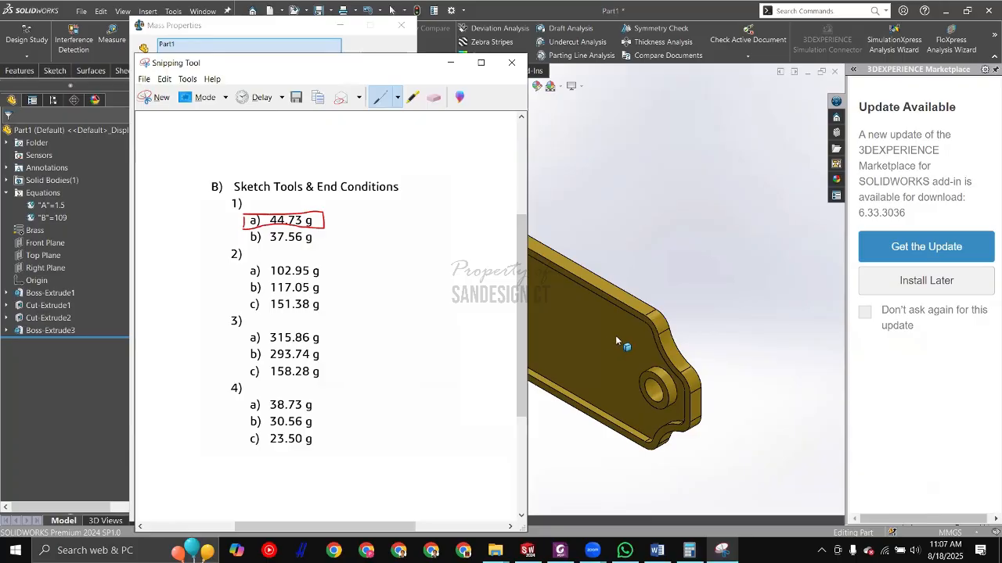
Step: Divide the part's mass 45.12 by the answer value 44.73 in the calculator, and close the mass properties report
{"action": "left_click", "coordinate": [689, 550]}
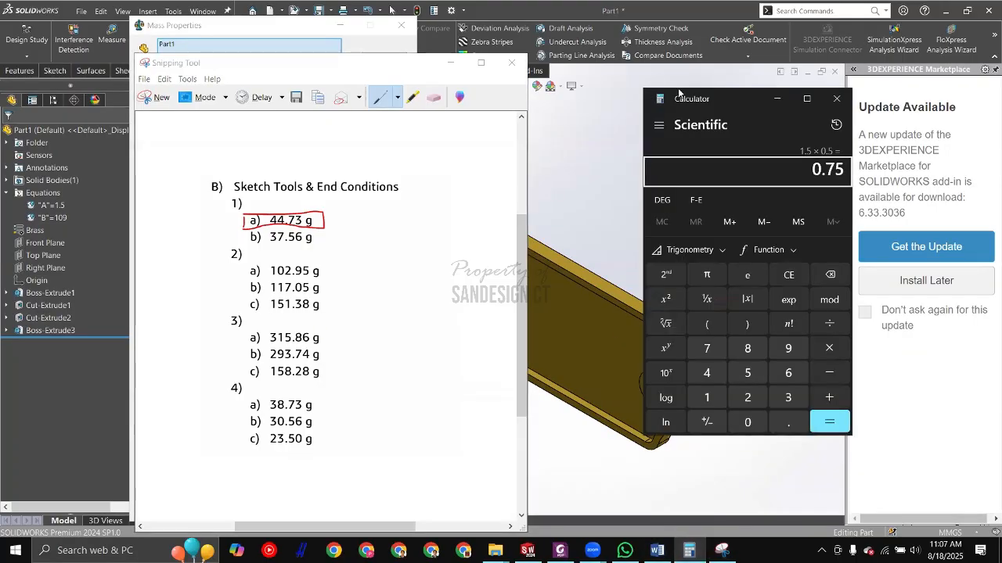
{"action": "left_click_drag", "start_coordinate": [712, 99], "coordinate": [551, 141]}
{"action": "left_click", "coordinate": [322, 72]}
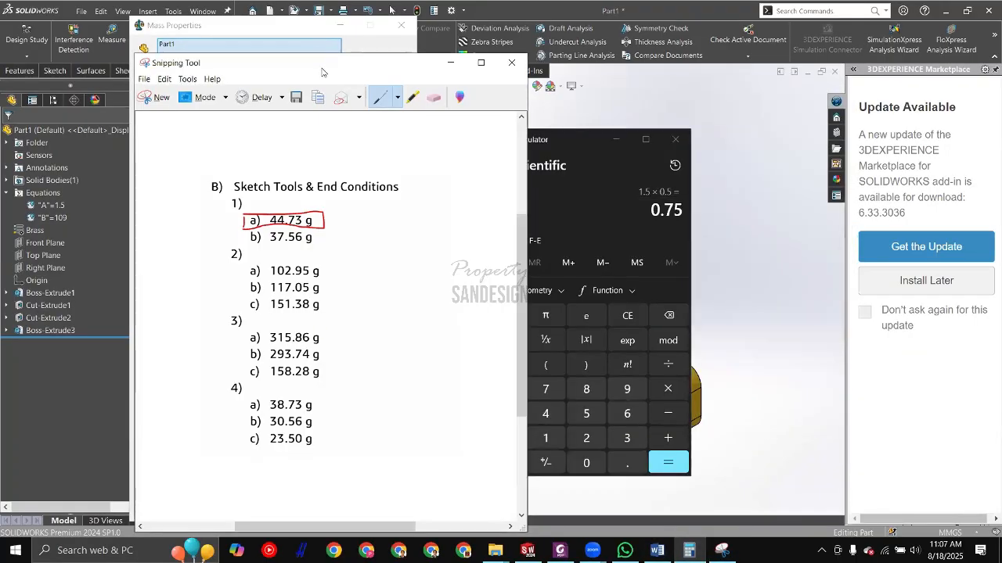
{"action": "left_click_drag", "start_coordinate": [321, 72], "coordinate": [252, 258]}
{"action": "left_click", "coordinate": [589, 143]}
{"action": "key", "text": "Escape"}
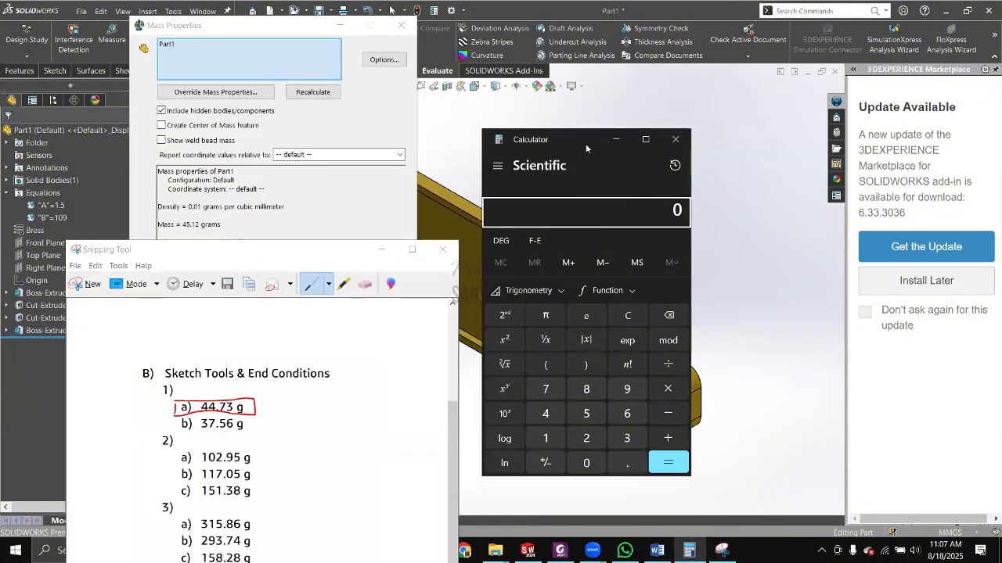
{"action": "type", "text": "45.12"}
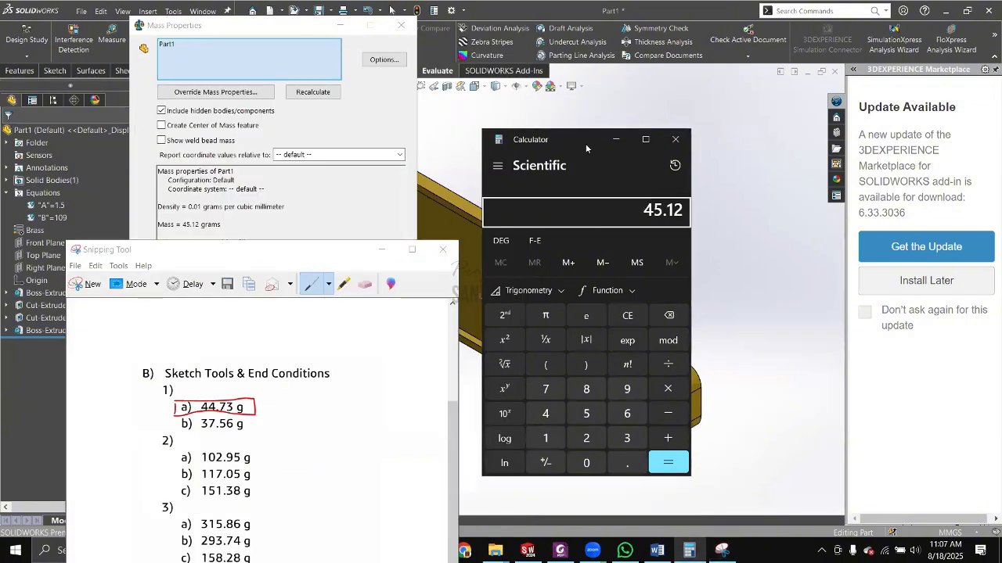
{"action": "key", "text": "slash"}
{"action": "type", "text": "44.7"}
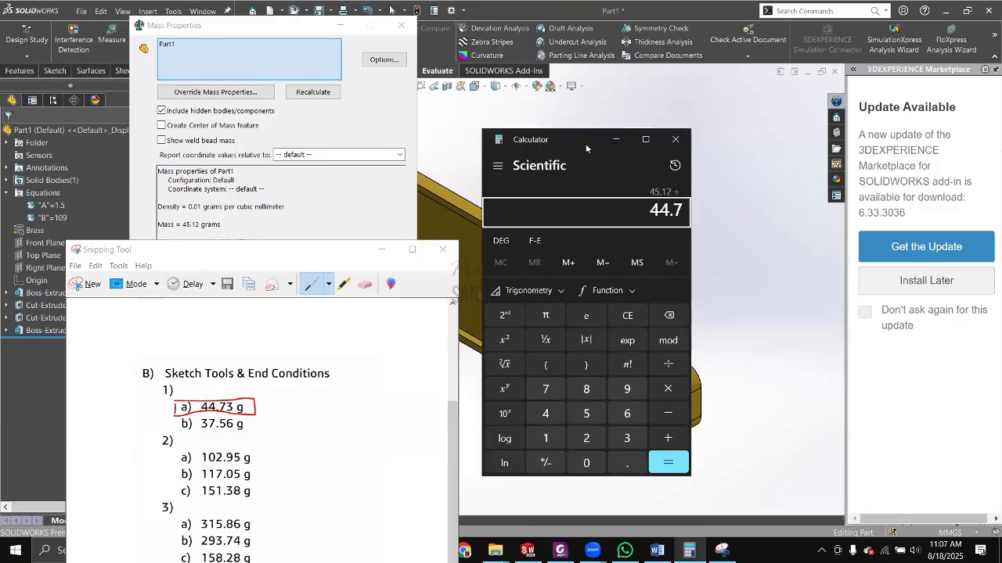
{"action": "type", "text": "3"}
{"action": "key", "text": "Return"}
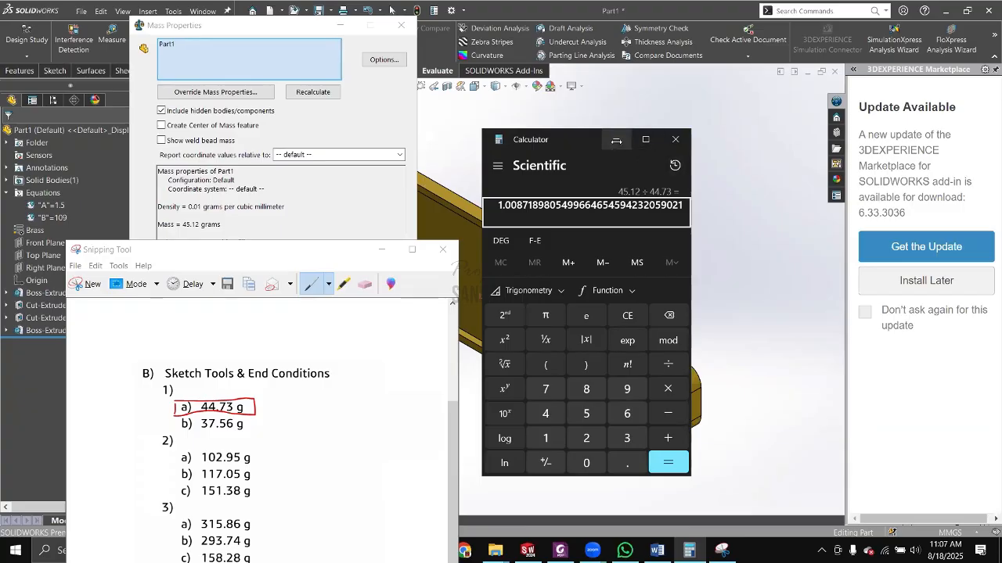
{"action": "left_click", "coordinate": [230, 184]}
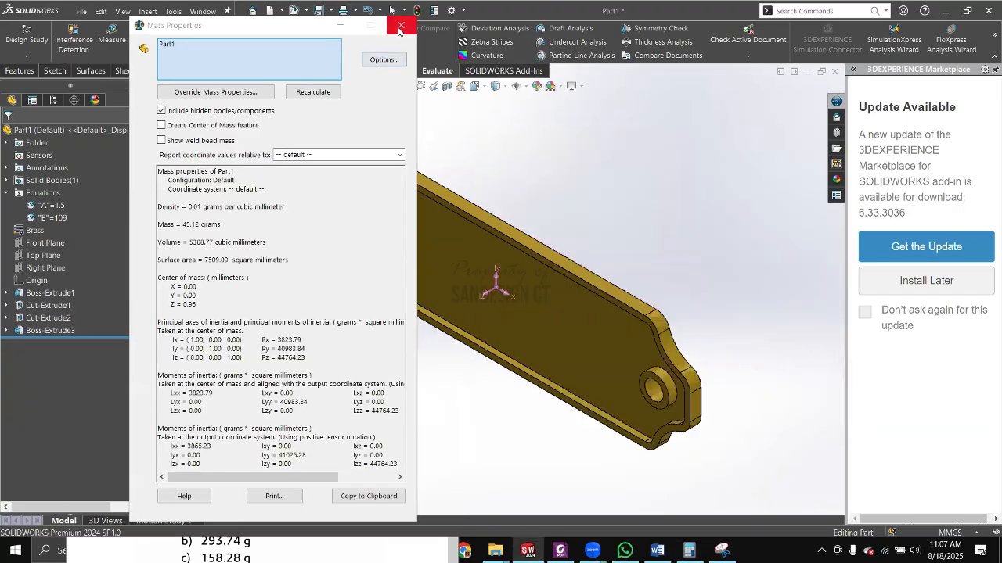
{"action": "left_click", "coordinate": [400, 27]}
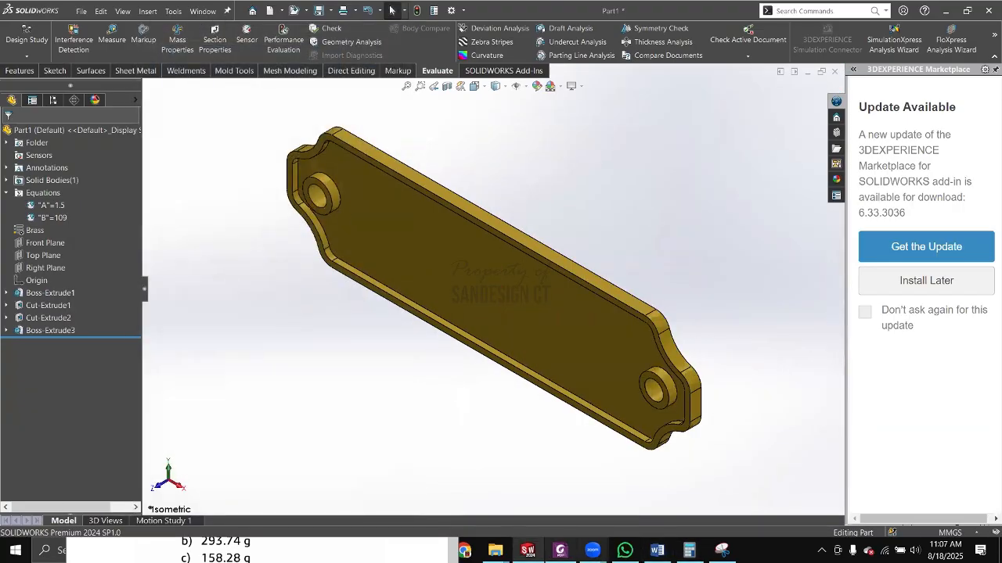
Step: Review the Part A and Part B variable values and the dimensioned views on the drawing page, and return to the model
{"action": "left_click", "coordinate": [561, 550]}
{"action": "scroll", "coordinate": [283, 289], "scroll_direction": "down", "scroll_amount": 3, "text": "ctrl"}
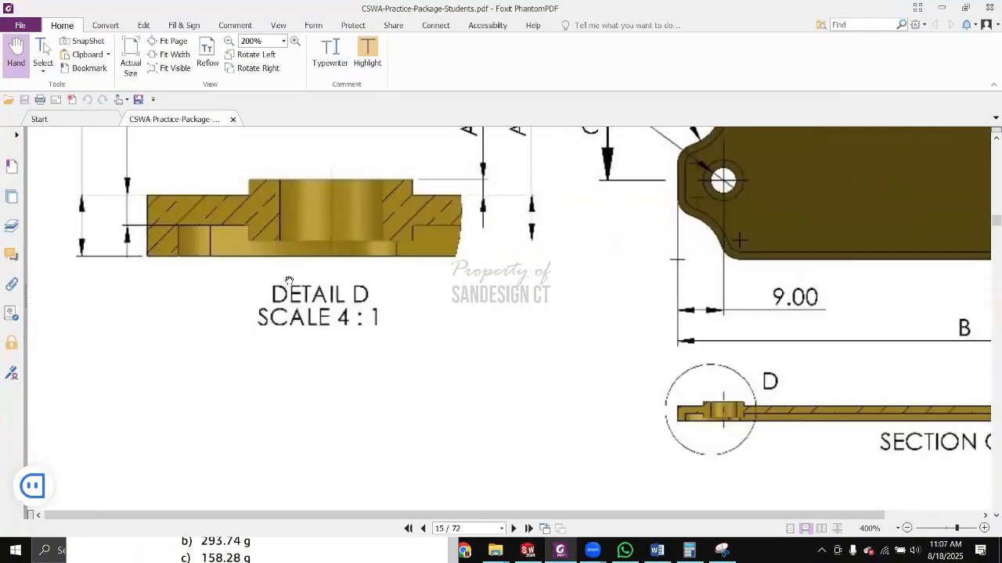
{"action": "scroll", "coordinate": [190, 315], "scroll_direction": "up", "scroll_amount": 4}
{"action": "scroll", "coordinate": [133, 322], "scroll_direction": "up", "scroll_amount": 1, "text": "ctrl"}
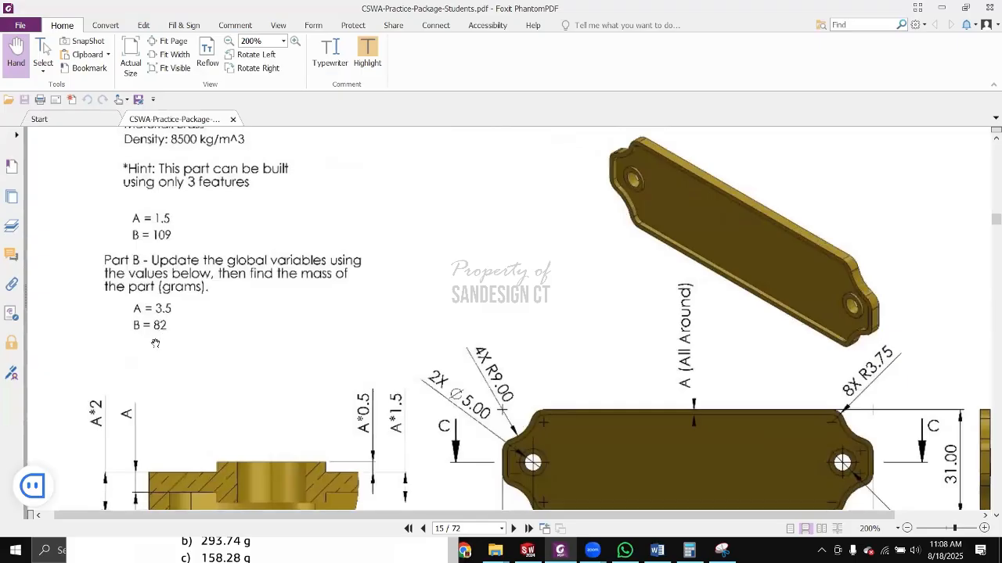
{"action": "scroll", "coordinate": [442, 314], "scroll_direction": "down", "scroll_amount": 1}
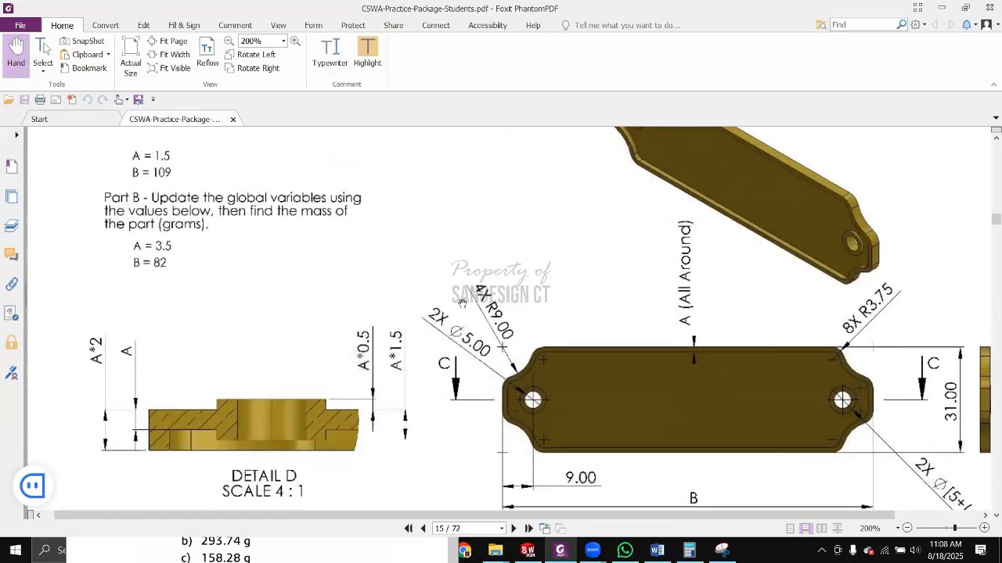
{"action": "key", "text": "alt+Tab"}
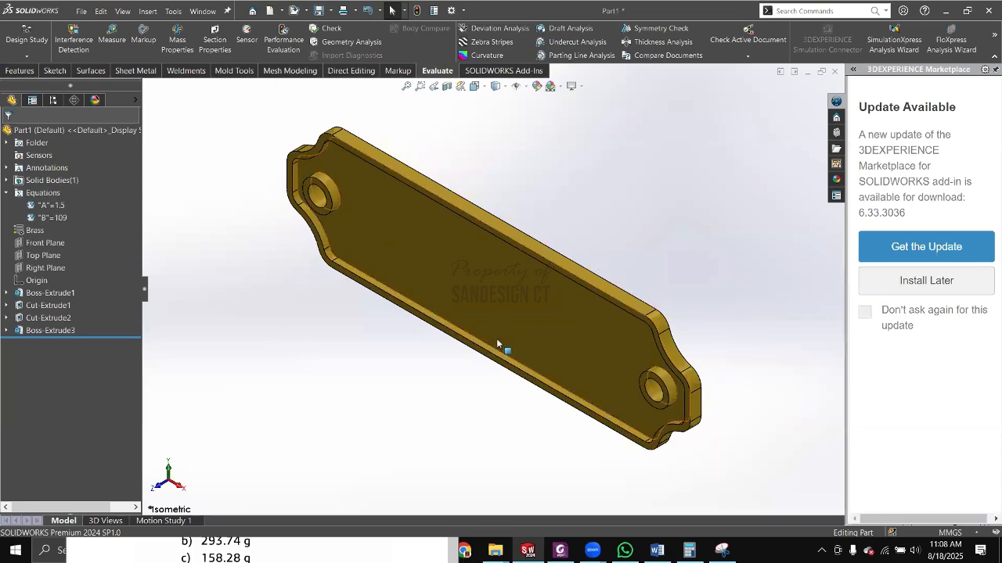
Step: Open the part's equations for editing and set global variable A to 3.5, following the Part B values on the drawing page
{"action": "middle_click_drag", "start_coordinate": [497, 344], "coordinate": [522, 427]}
{"action": "key", "text": "ctrl+7"}
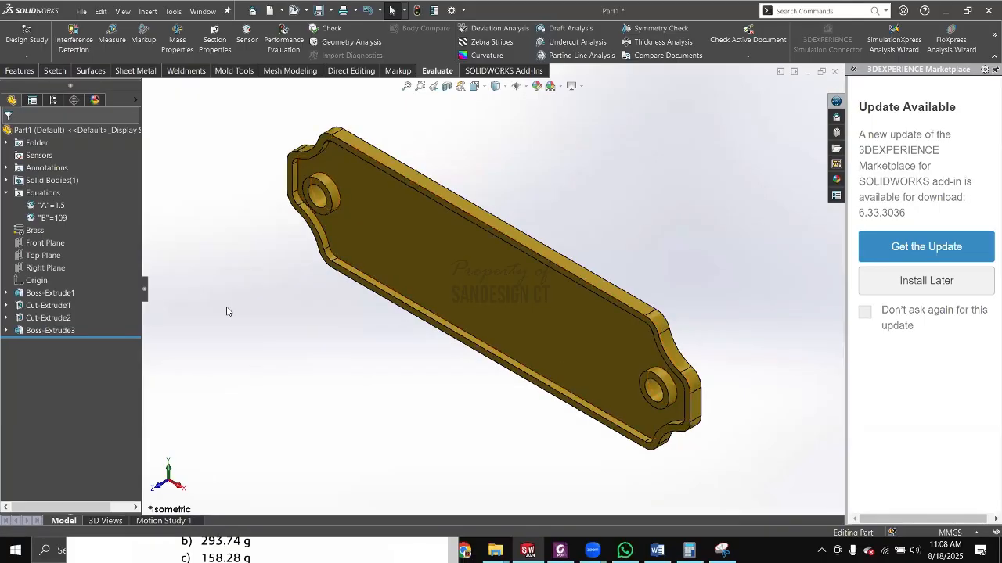
{"action": "right_click", "coordinate": [41, 206]}
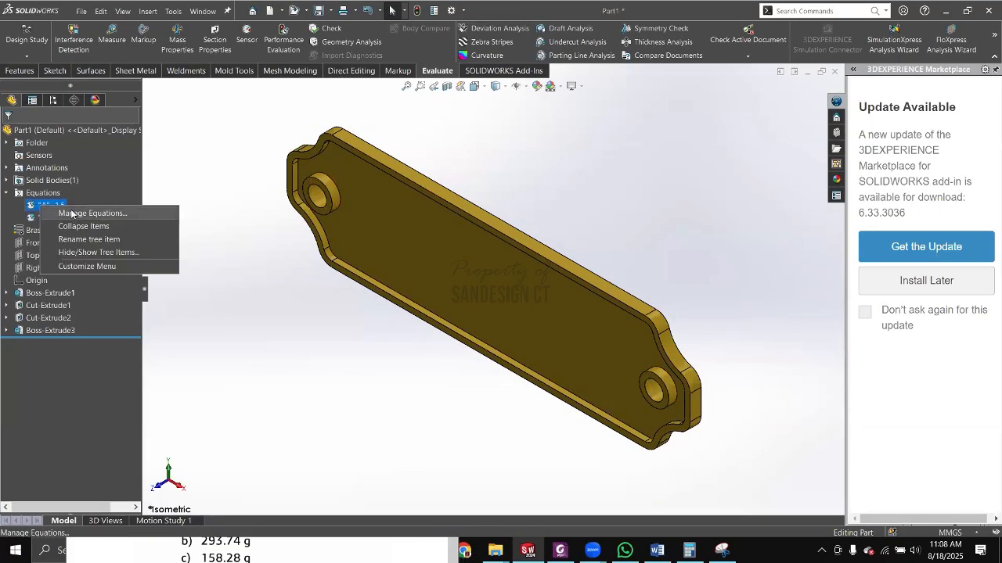
{"action": "left_click", "coordinate": [72, 213]}
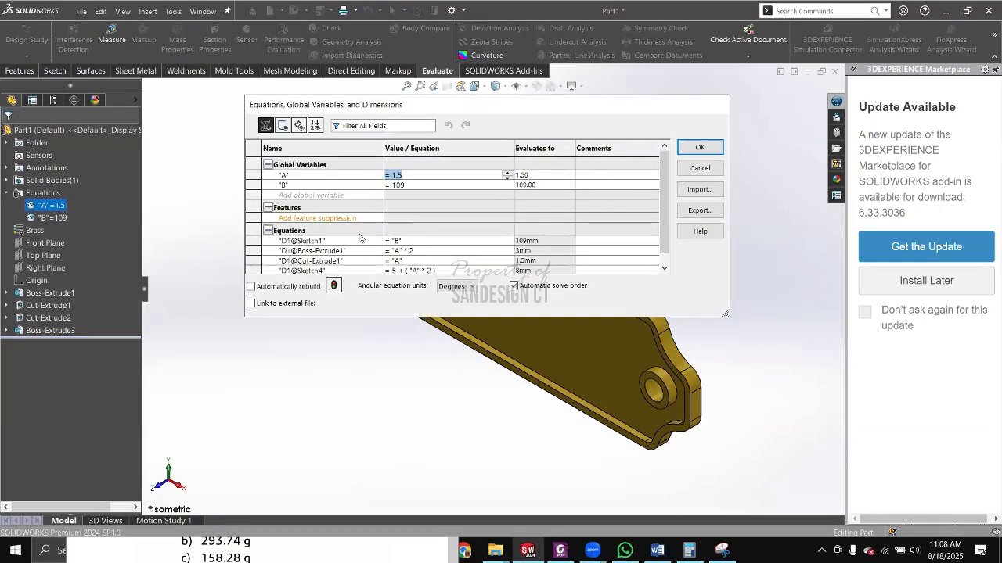
{"action": "key", "text": "alt+Tab"}
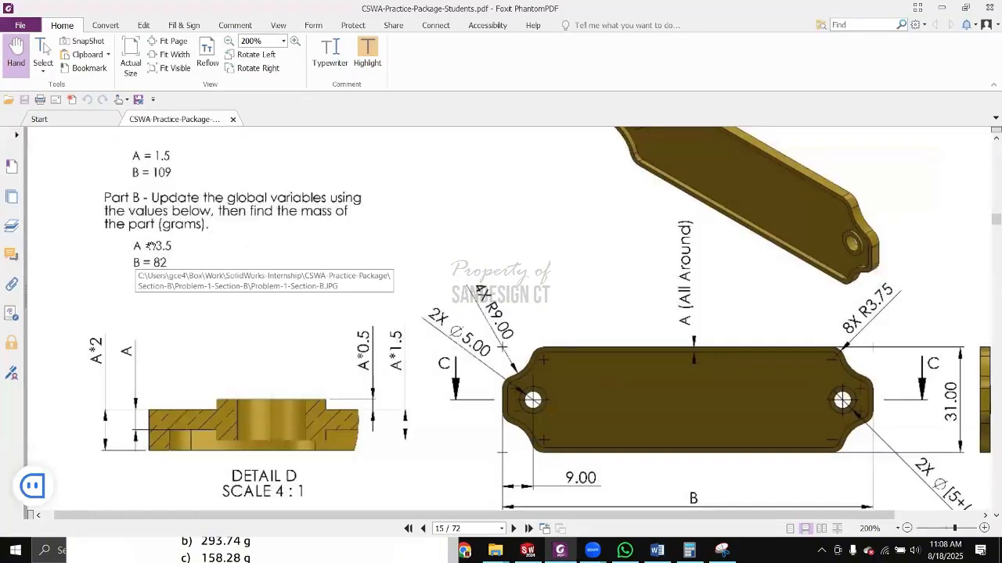
{"action": "key", "text": "alt+Tab"}
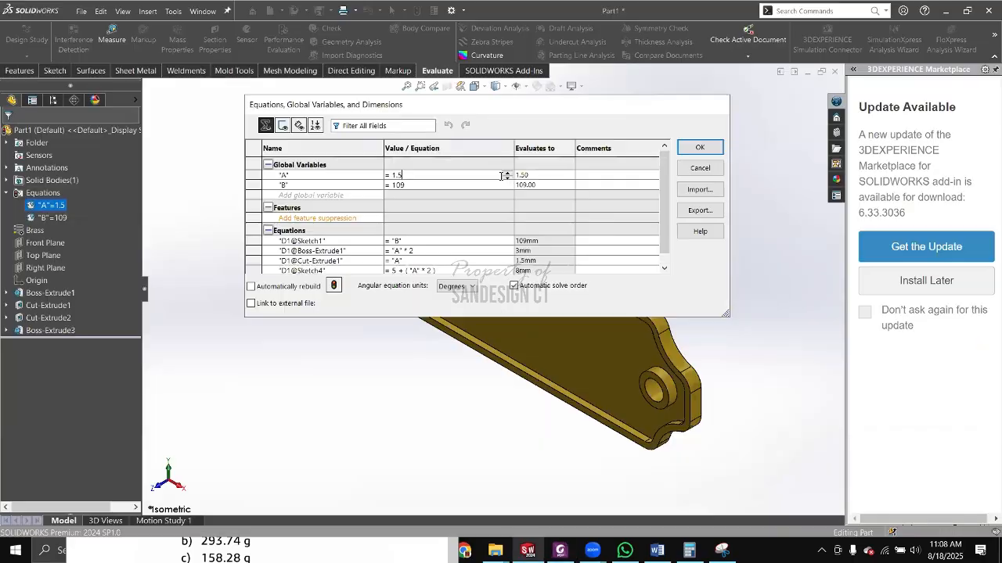
{"action": "key", "text": "BackSpace"}
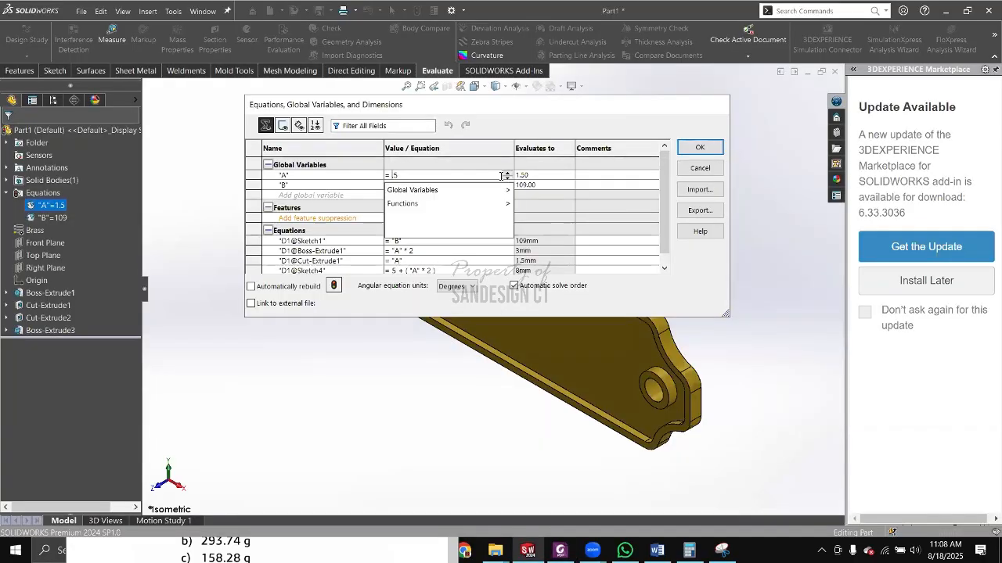
{"action": "type", "text": "3"}
{"action": "left_click", "coordinate": [464, 164]}
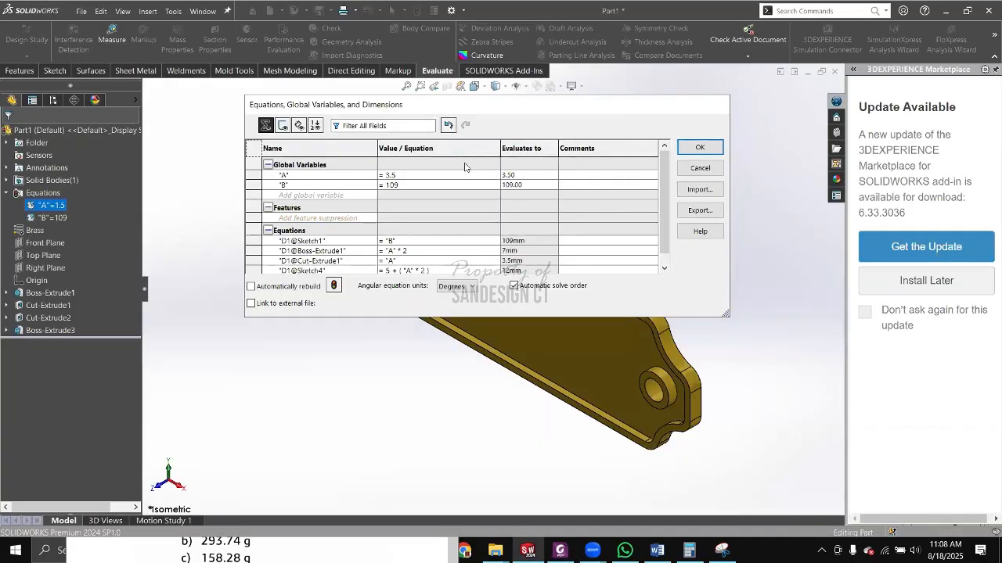
Step: Check the Part B value of B on the drawing page and clear the existing value of global variable B
{"action": "key", "text": "alt+Tab"}
{"action": "key", "text": "alt+Tab"}
{"action": "left_click", "coordinate": [415, 184]}
{"action": "key", "text": "BackSpace"}
{"action": "key", "text": "BackSpace"}
{"action": "key", "text": "BackSpace"}
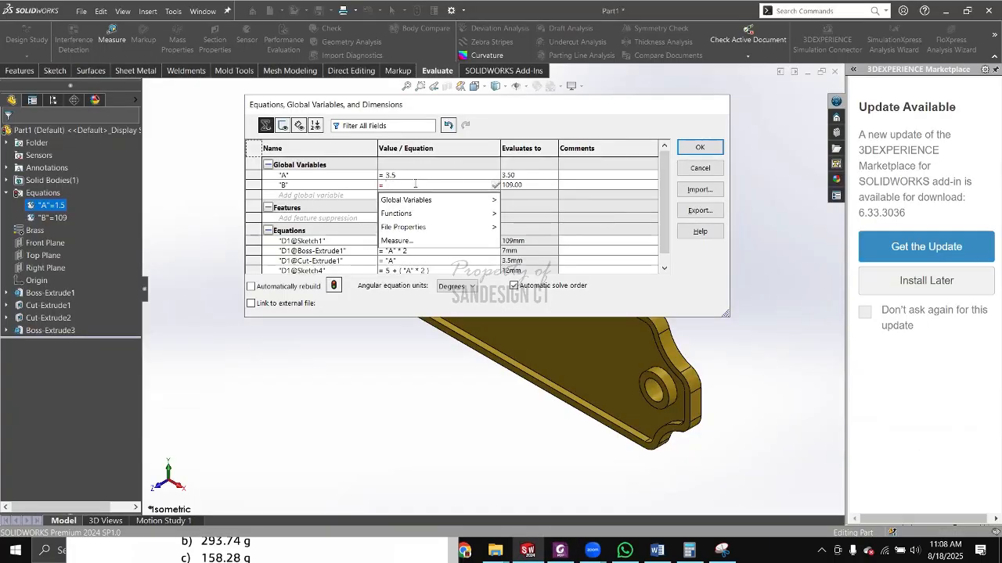
Step: Set global variable B to 82 as given for Part B in the PDF, and apply the equations to the part
{"action": "key", "text": "alt+Tab"}
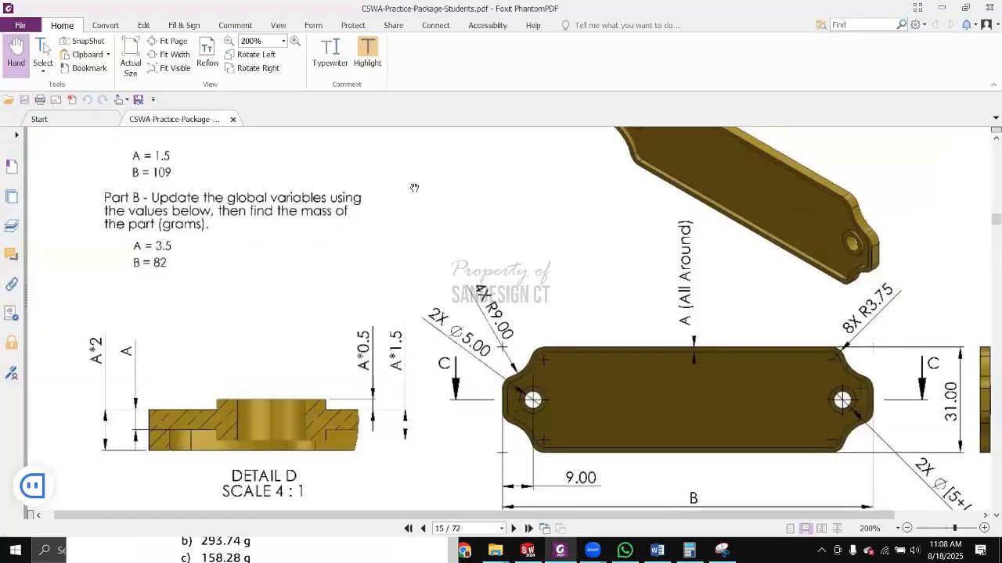
{"action": "key", "text": "alt+Tab"}
{"action": "type", "text": "82"}
{"action": "key", "text": "Return"}
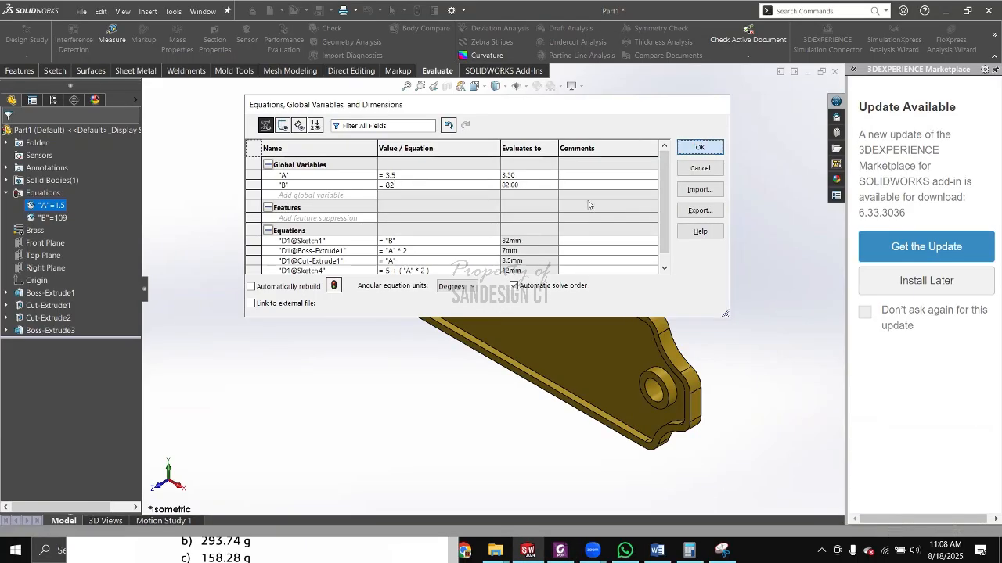
{"action": "key", "text": "Return"}
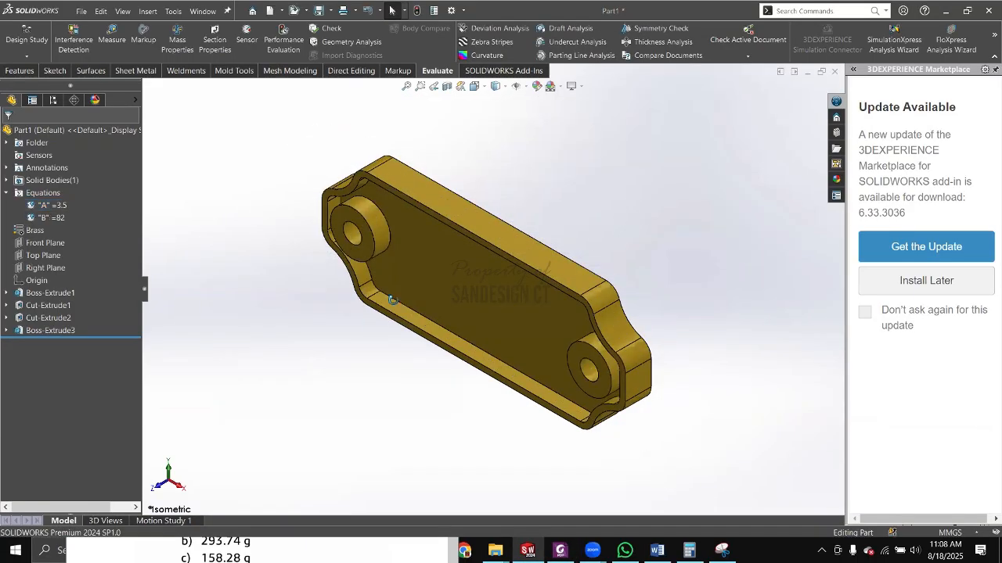
Step: Evaluate the part's mass properties and compare the mass with the Section B answer list in the Snipping Tool
{"action": "middle_click_drag", "start_coordinate": [619, 222], "coordinate": [336, 250]}
{"action": "key", "text": "ctrl+7"}
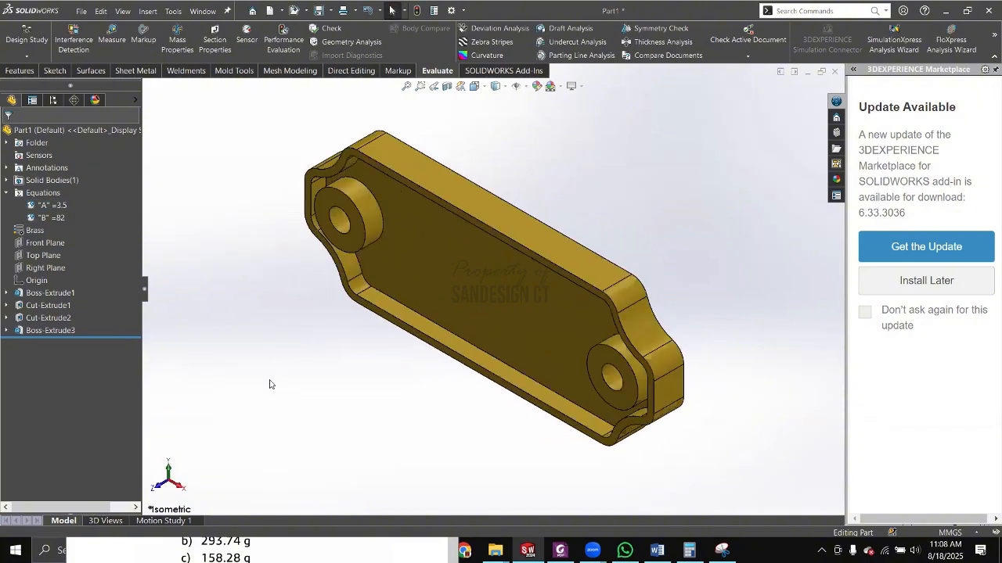
{"action": "left_click", "coordinate": [177, 40]}
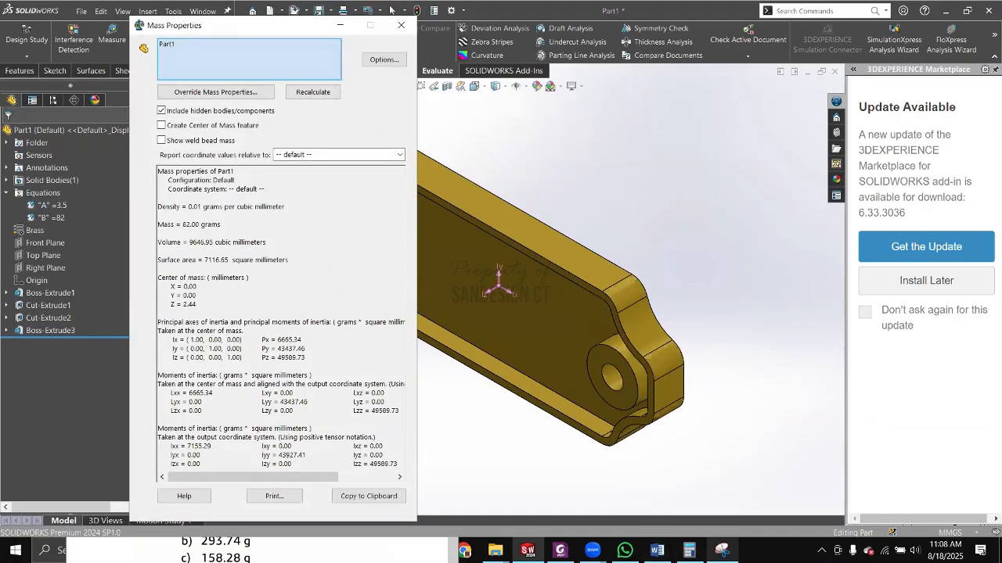
{"action": "left_click", "coordinate": [722, 551]}
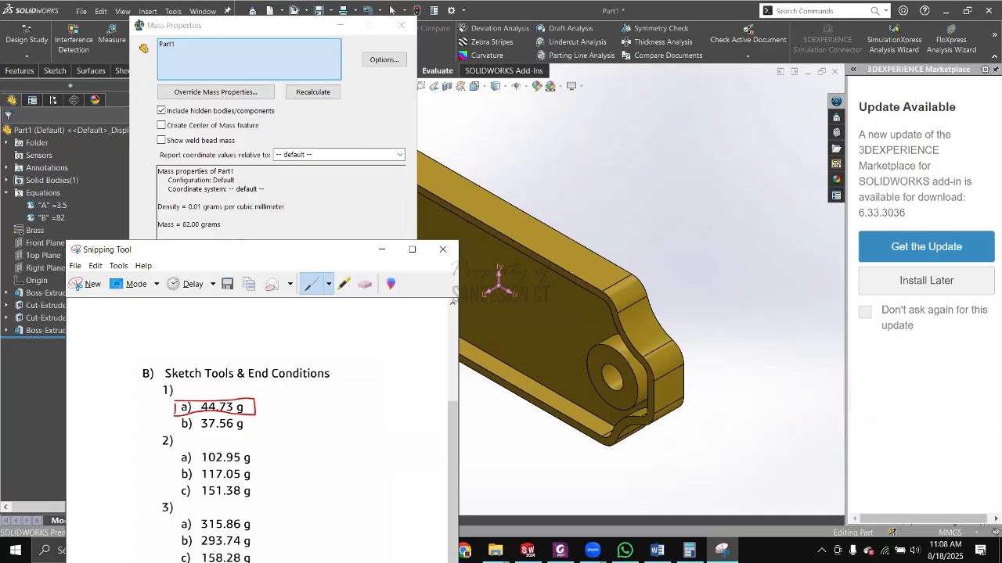
{"action": "left_click", "coordinate": [382, 250]}
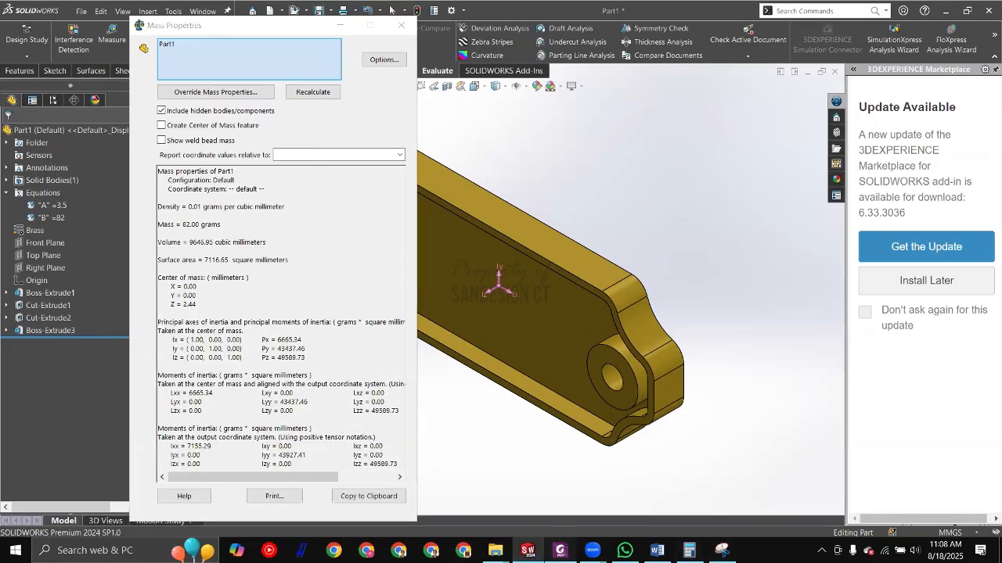
Step: Examine the Section B – Problem 1 specification in Foxit PhantomPDF, including the variables, Detail D and dimensioned views, and recheck the answer list
{"action": "key", "text": "alt+Tab"}
{"action": "scroll", "coordinate": [355, 284], "scroll_direction": "down", "scroll_amount": 1, "text": "ctrl"}
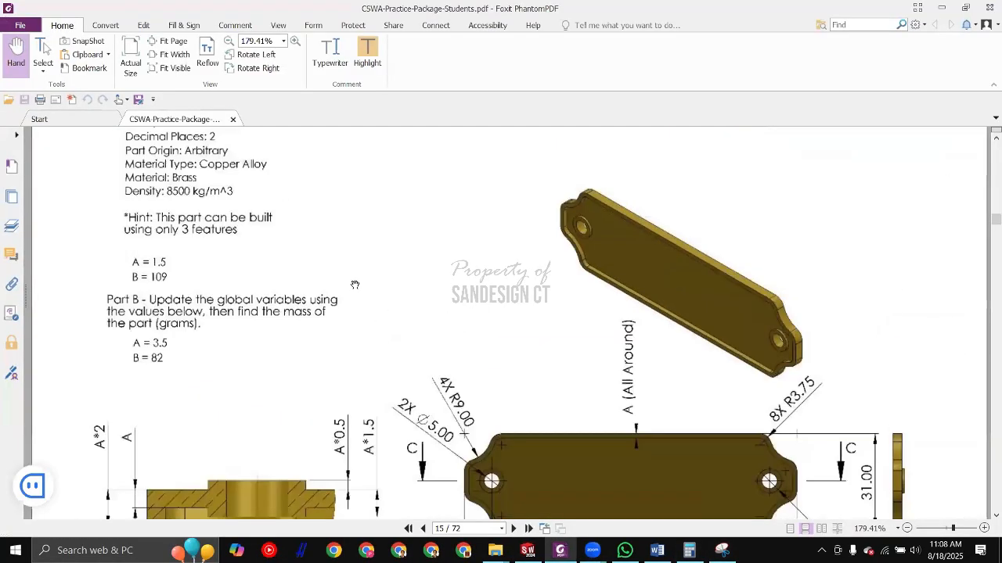
{"action": "scroll", "coordinate": [355, 284], "scroll_direction": "up", "scroll_amount": 3}
{"action": "left_click", "coordinate": [722, 550]}
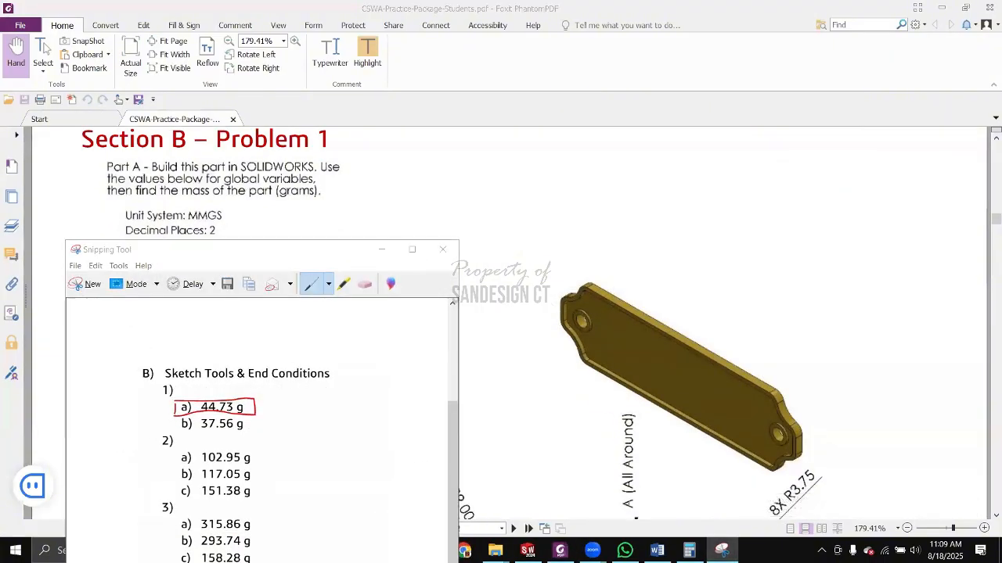
{"action": "left_click", "coordinate": [381, 248]}
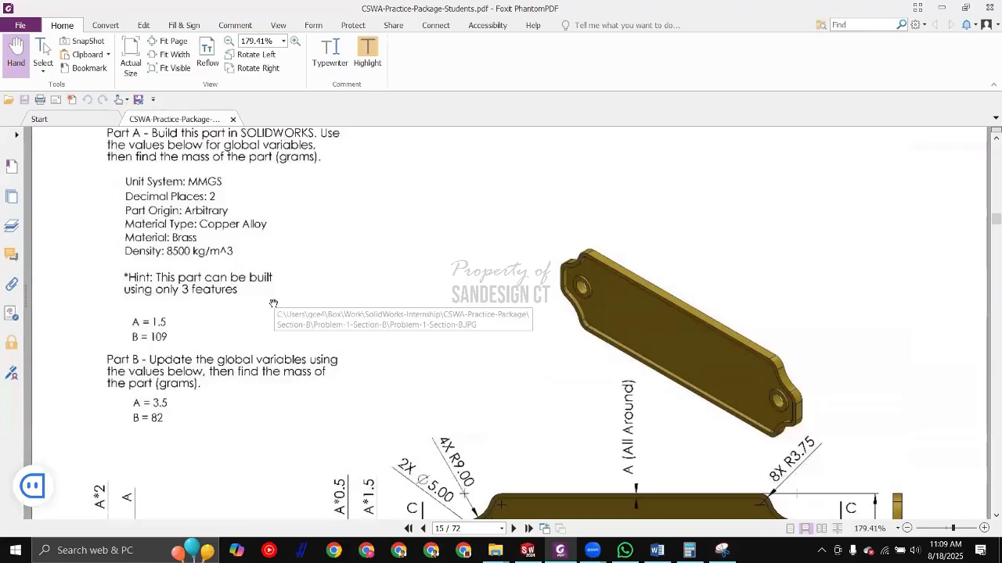
{"action": "scroll", "coordinate": [274, 304], "scroll_direction": "down", "scroll_amount": 5}
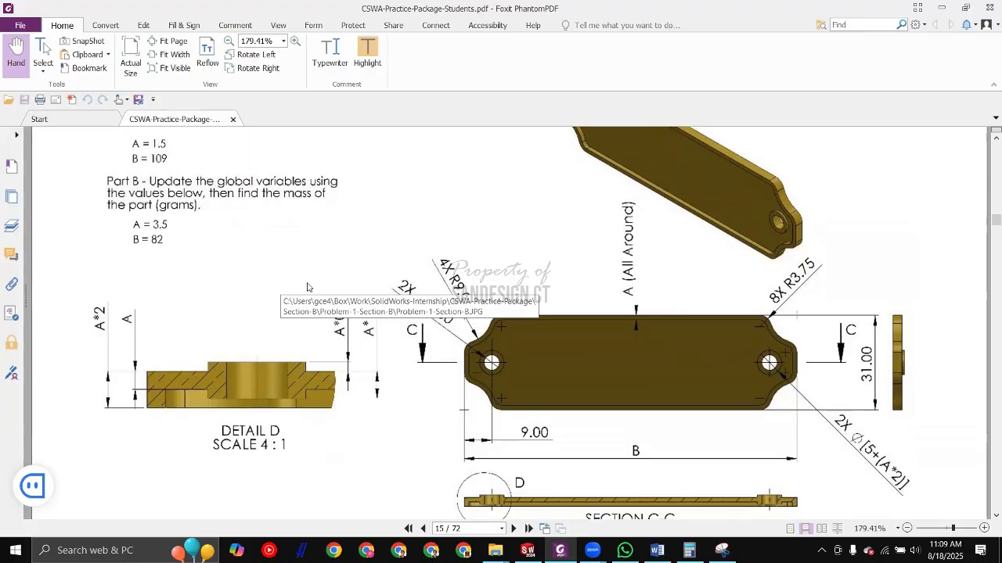
{"action": "scroll", "coordinate": [289, 310], "scroll_direction": "down", "scroll_amount": 1}
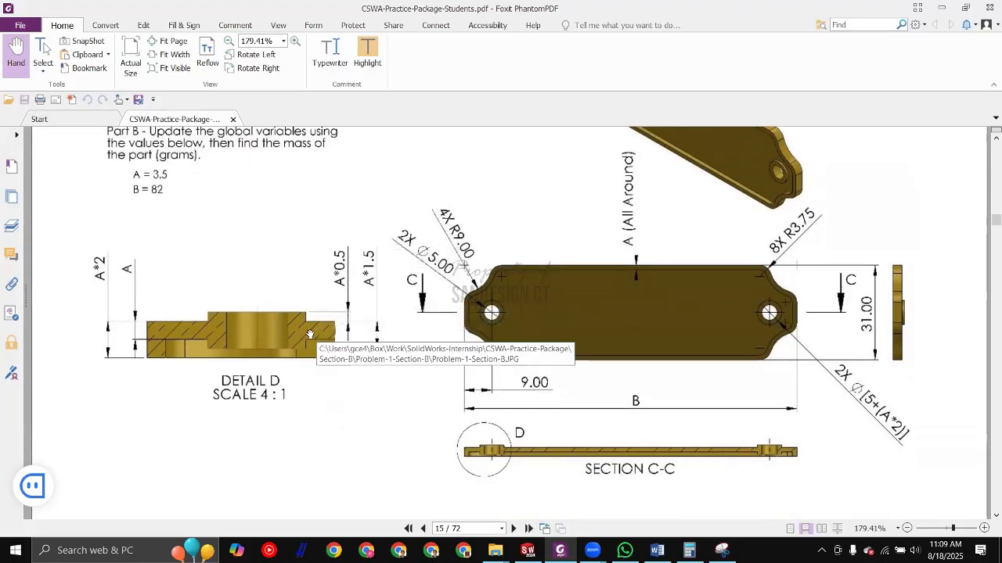
{"action": "scroll", "coordinate": [254, 339], "scroll_direction": "up", "scroll_amount": 1, "text": "ctrl"}
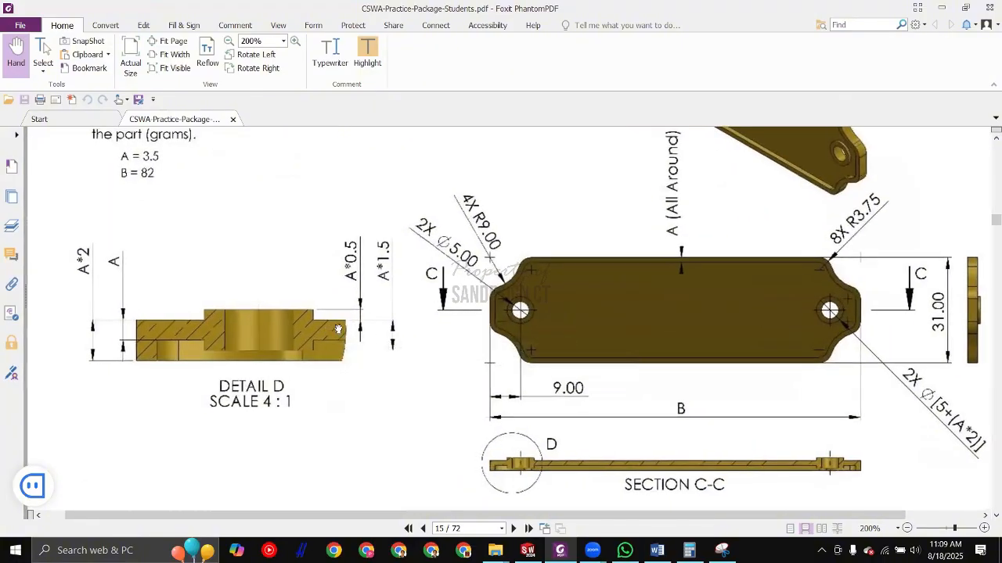
{"action": "left_click_drag", "start_coordinate": [330, 352], "coordinate": [360, 374]}
{"action": "scroll", "coordinate": [394, 402], "scroll_direction": "down", "scroll_amount": 1, "text": "ctrl"}
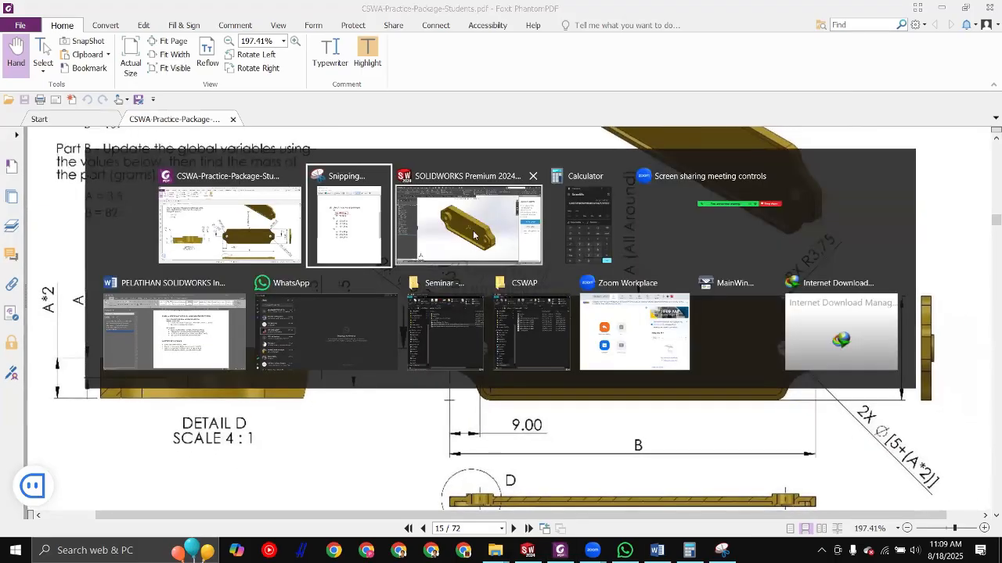
Step: Return to SOLIDWORKS and close the mass properties results
{"action": "key", "text": "alt+Tab"}
{"action": "key", "text": "alt+Tab"}
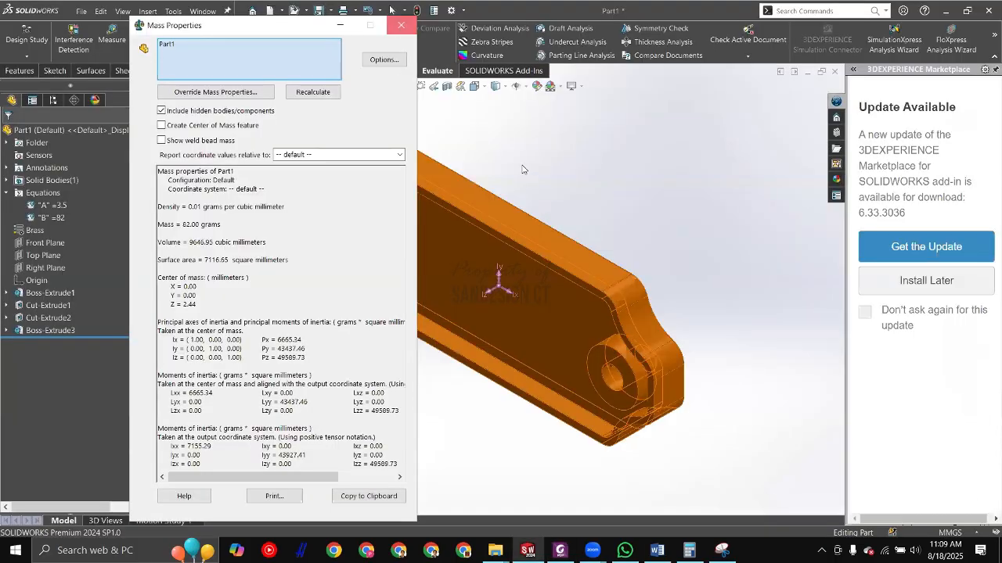
{"action": "key", "text": "Escape"}
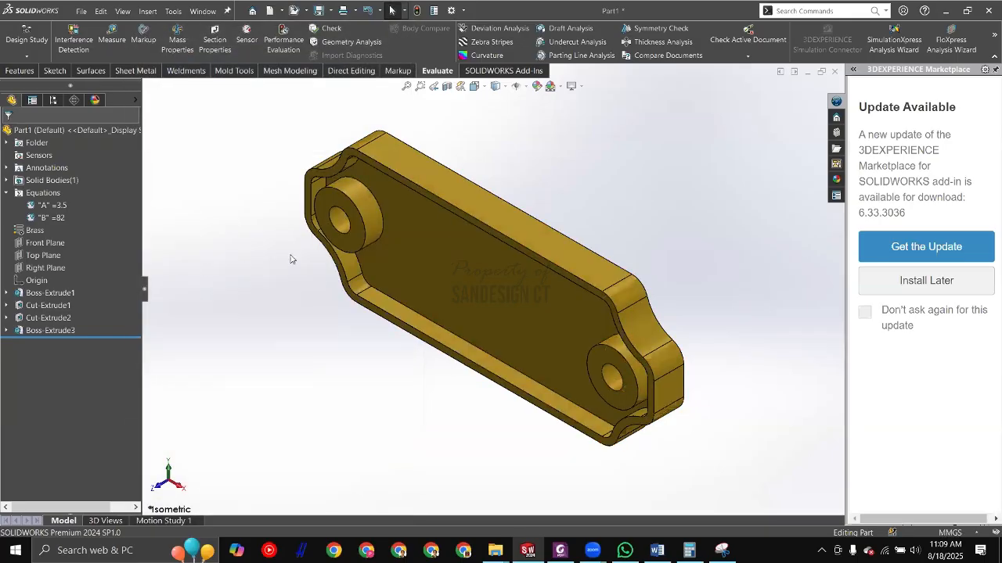
{"action": "left_click", "coordinate": [43, 206]}
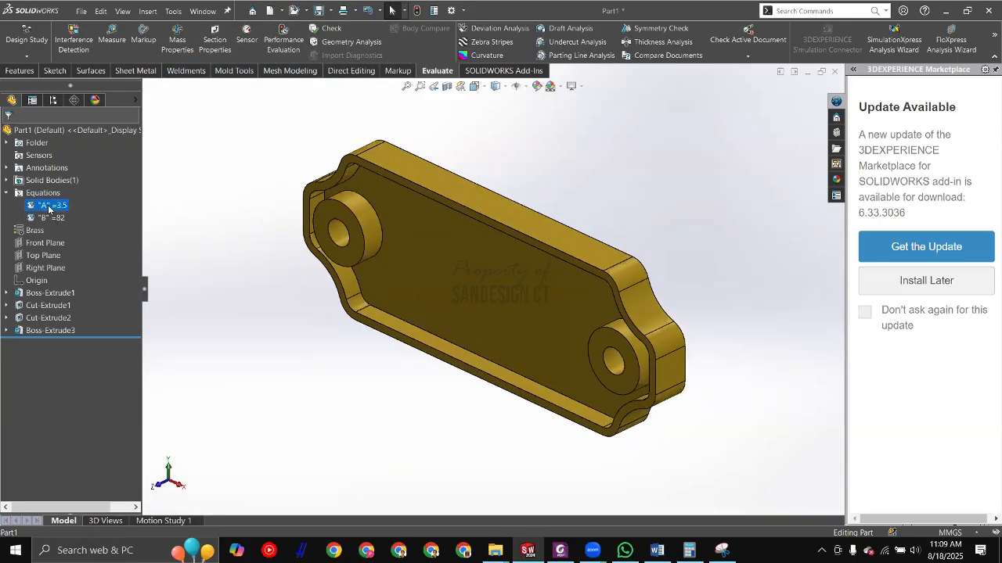
{"action": "left_click", "coordinate": [41, 194]}
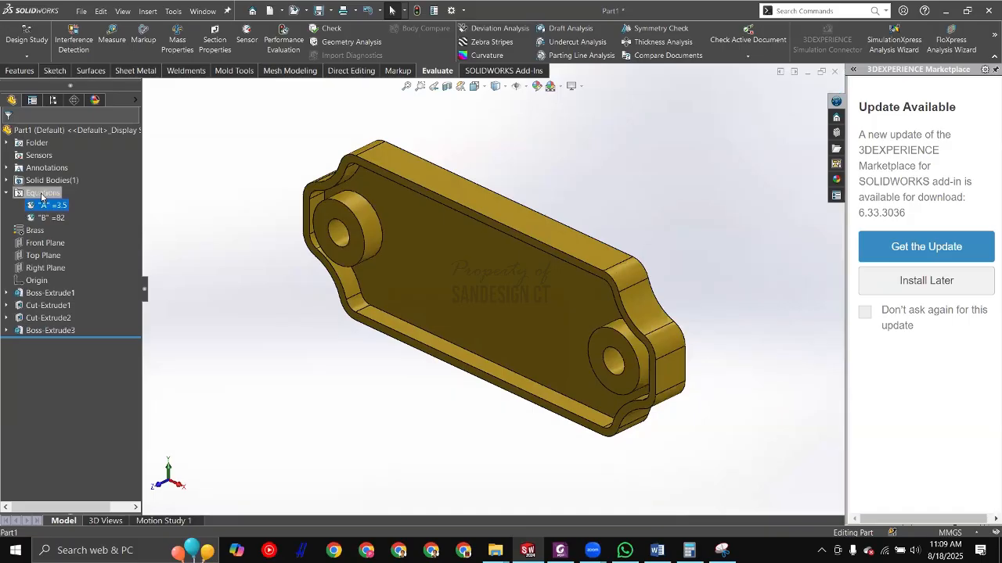
{"action": "left_click", "coordinate": [205, 304]}
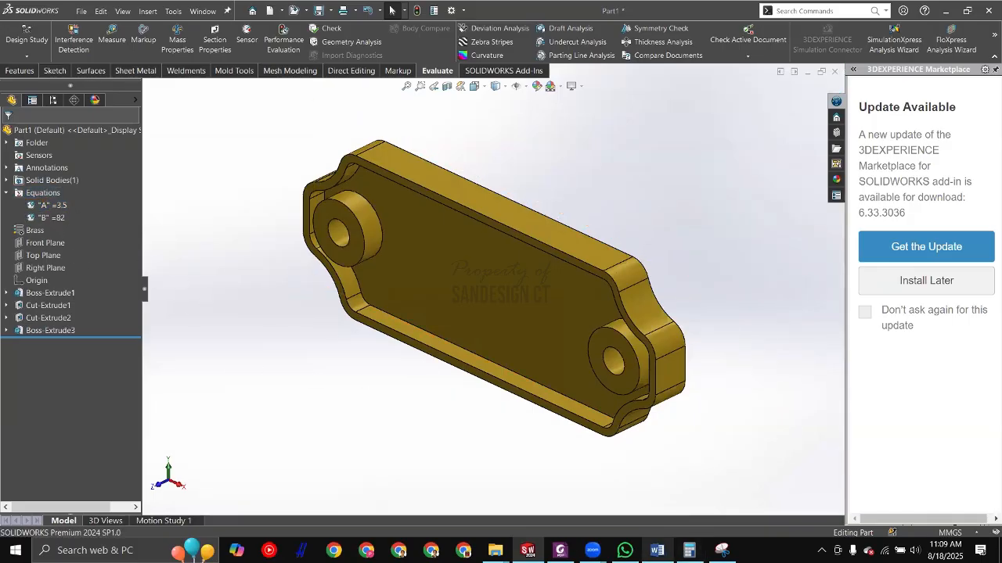
Step: Recheck the problem's dimensioned drawing in the PDF and open the part's equations for editing in SOLIDWORKS
{"action": "left_click", "coordinate": [559, 549]}
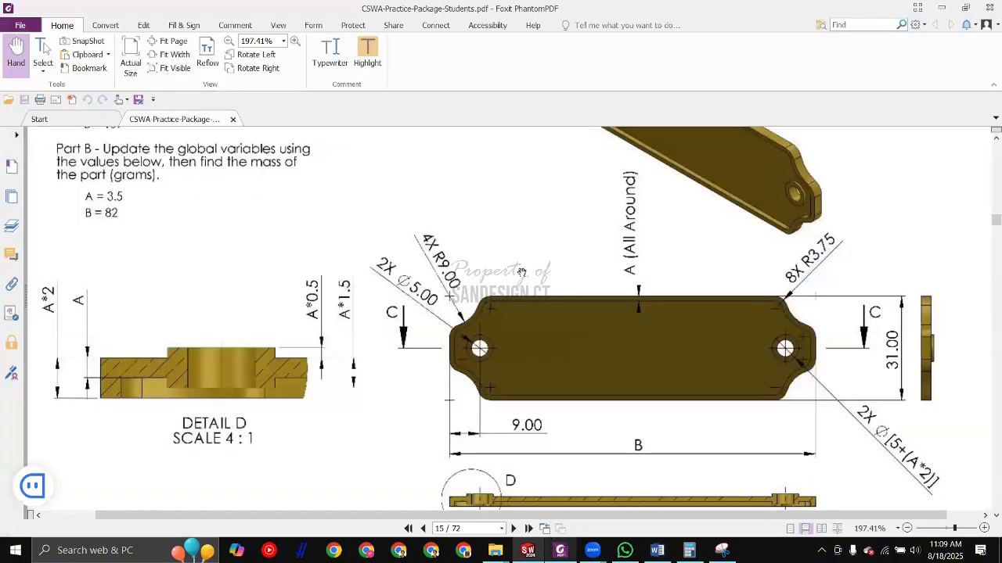
{"action": "left_click_drag", "start_coordinate": [609, 354], "coordinate": [572, 364]}
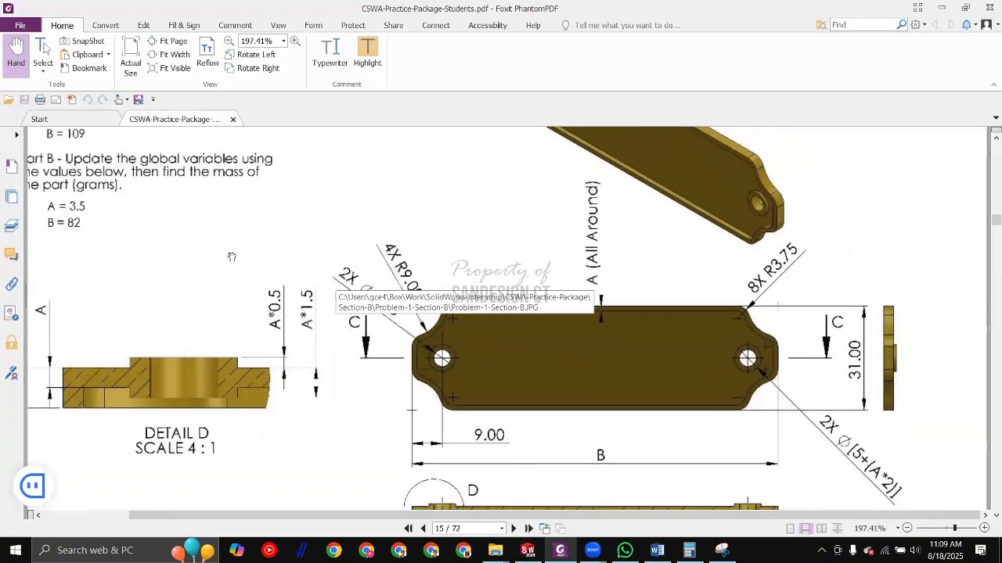
{"action": "left_click_drag", "start_coordinate": [493, 373], "coordinate": [497, 369]}
{"action": "left_click_drag", "start_coordinate": [280, 285], "coordinate": [306, 288]}
{"action": "key", "text": "alt+Tab"}
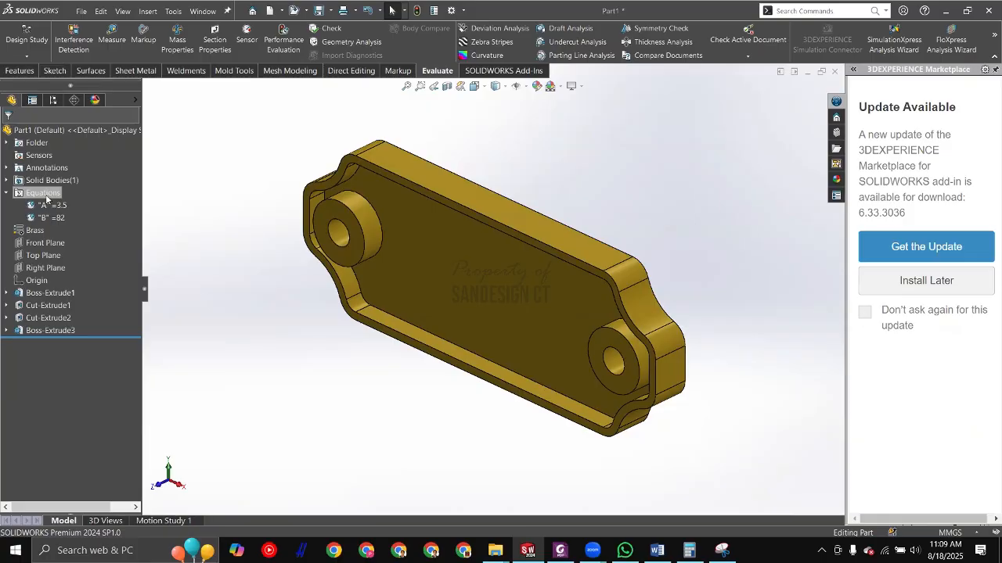
{"action": "left_click", "coordinate": [45, 198]}
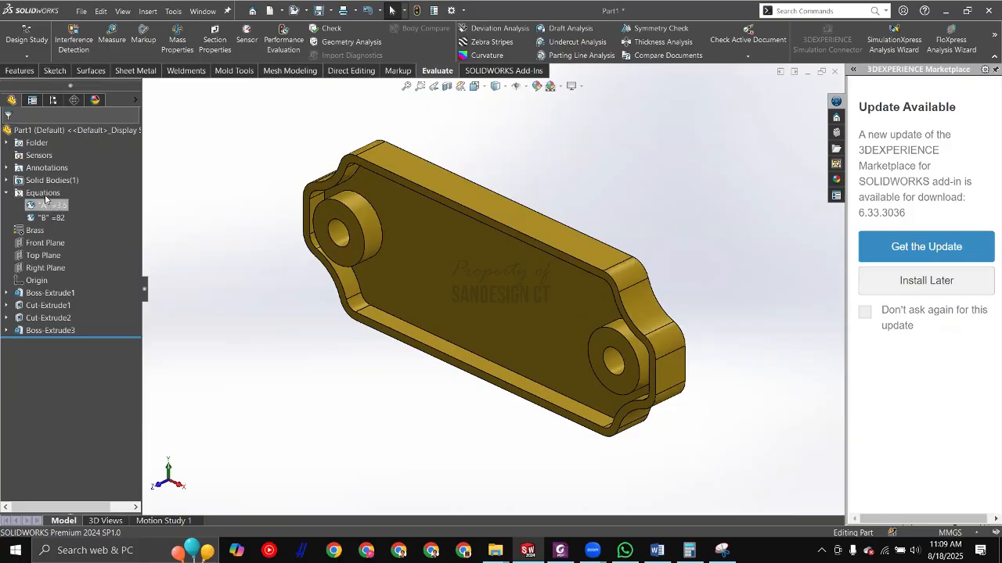
{"action": "right_click", "coordinate": [47, 196]}
{"action": "left_click", "coordinate": [94, 203]}
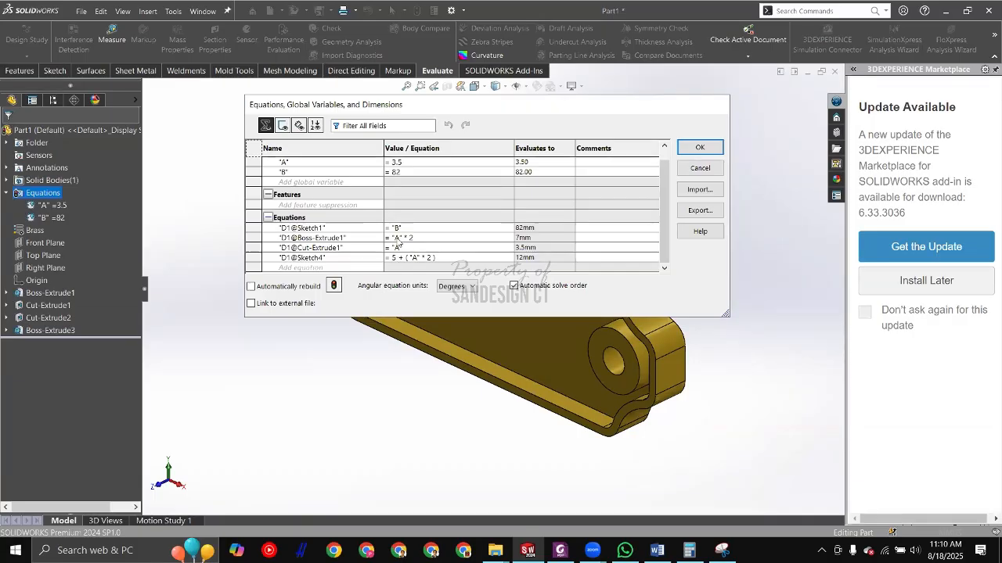
Step: Set global variable A to 1.5, the Part A value given in the PDF
{"action": "left_click", "coordinate": [408, 164]}
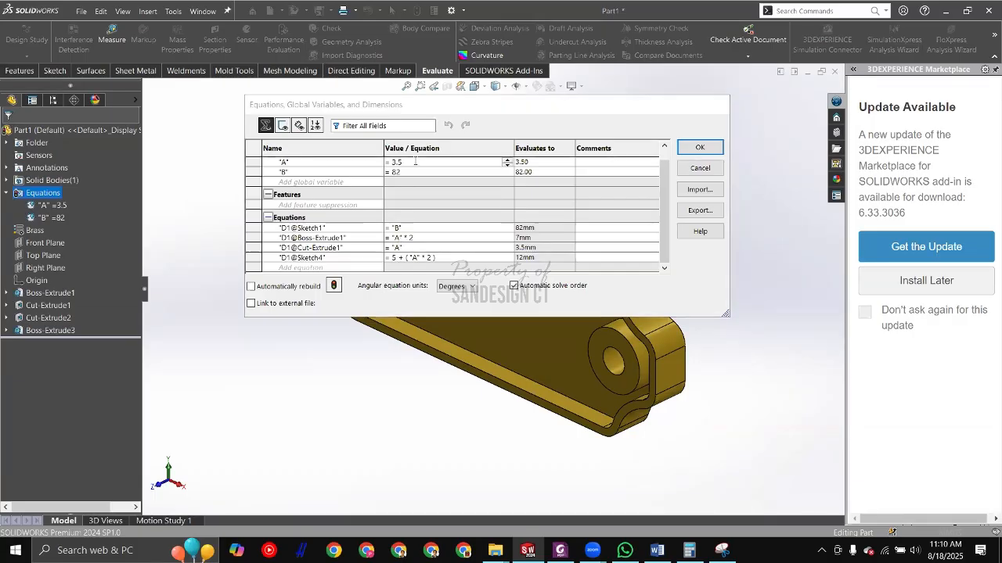
{"action": "key", "text": "alt+Tab"}
{"action": "scroll", "coordinate": [218, 233], "scroll_direction": "up", "scroll_amount": 1}
{"action": "key", "text": "alt+Tab"}
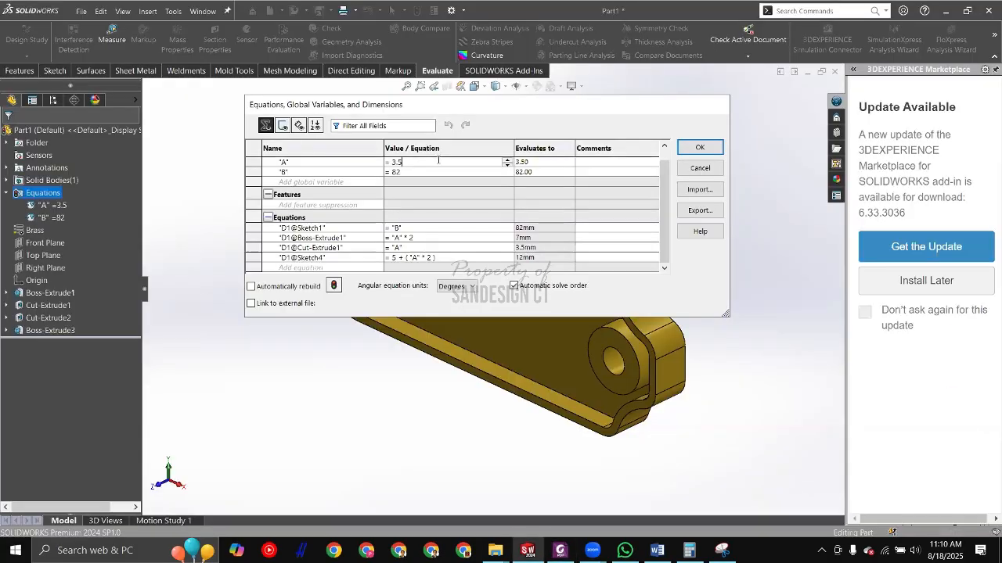
{"action": "key", "text": "Left"}
{"action": "key", "text": "Left"}
{"action": "key", "text": "BackSpace"}
{"action": "type", "text": "1"}
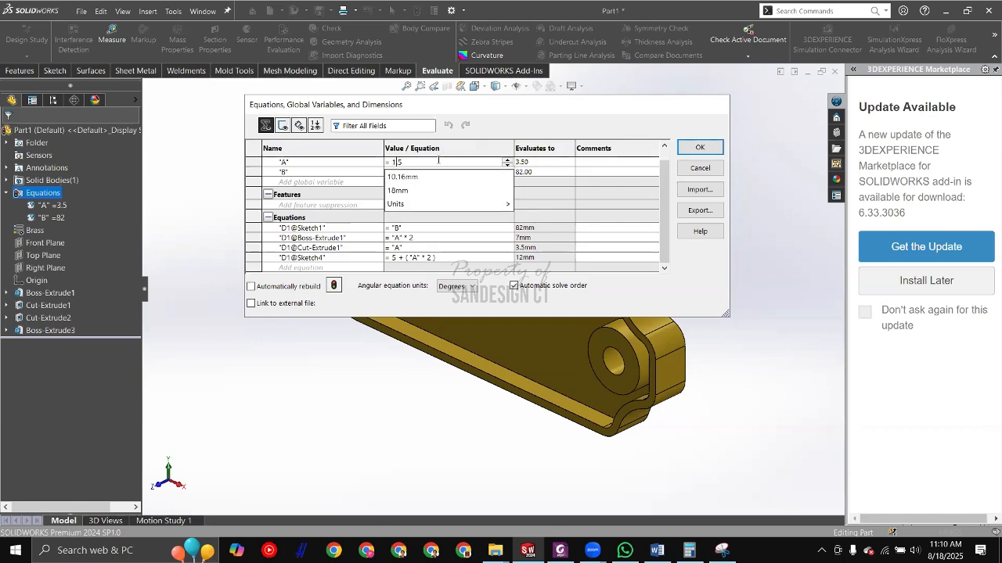
{"action": "key", "text": "Down"}
{"action": "key", "text": "Return"}
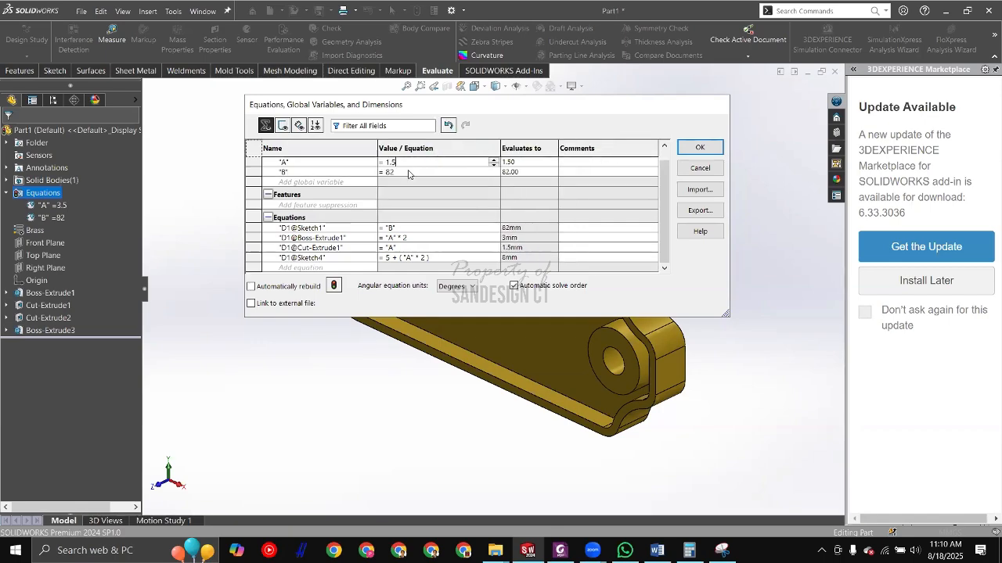
Step: Set global variable B to 109, apply the equations and inspect the rebuilt plate
{"action": "left_click", "coordinate": [408, 172]}
{"action": "key", "text": "alt+Tab"}
{"action": "key", "text": "alt+Tab"}
{"action": "key", "text": "BackSpace"}
{"action": "key", "text": "BackSpace"}
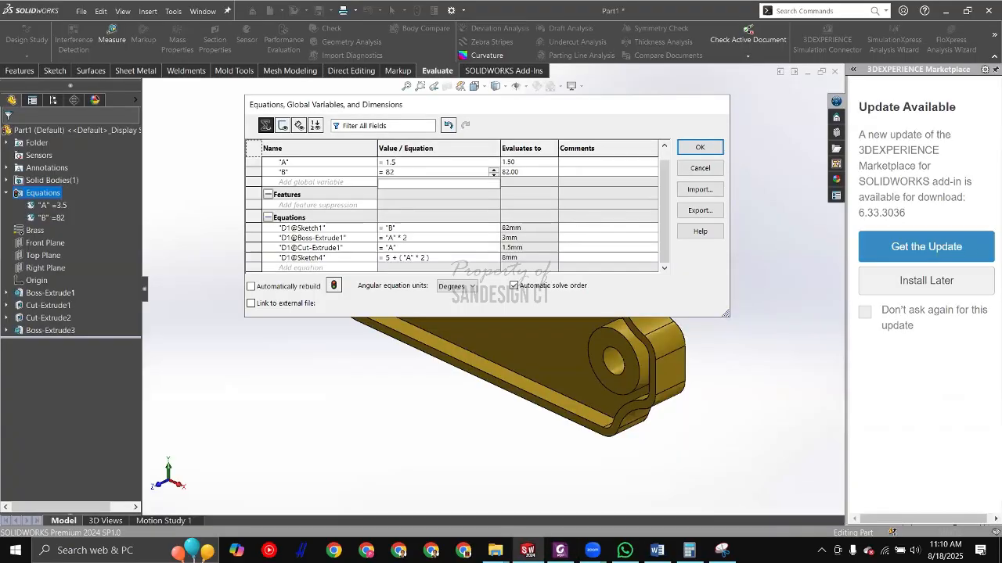
{"action": "type", "text": "109"}
{"action": "key", "text": "Return"}
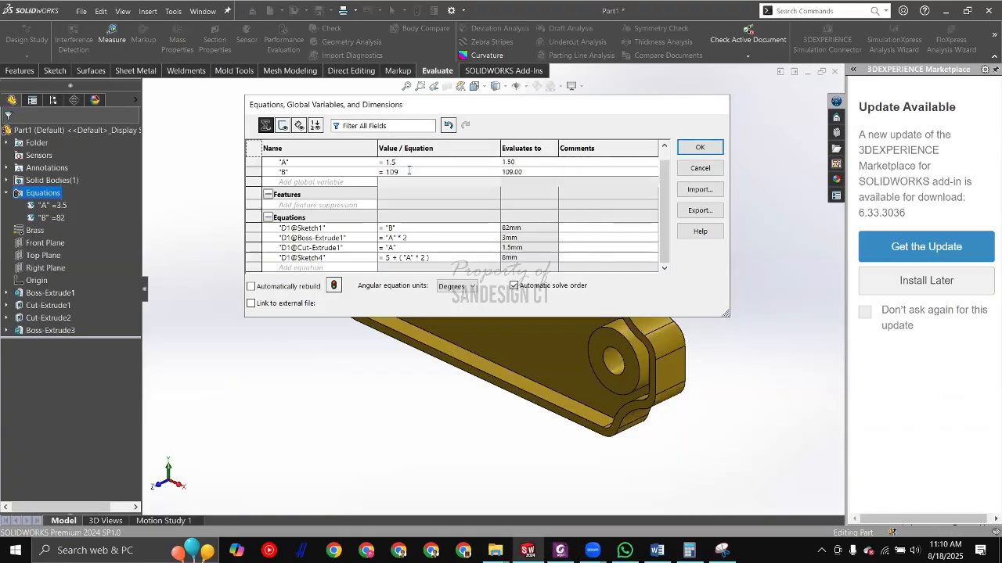
{"action": "left_click", "coordinate": [698, 148]}
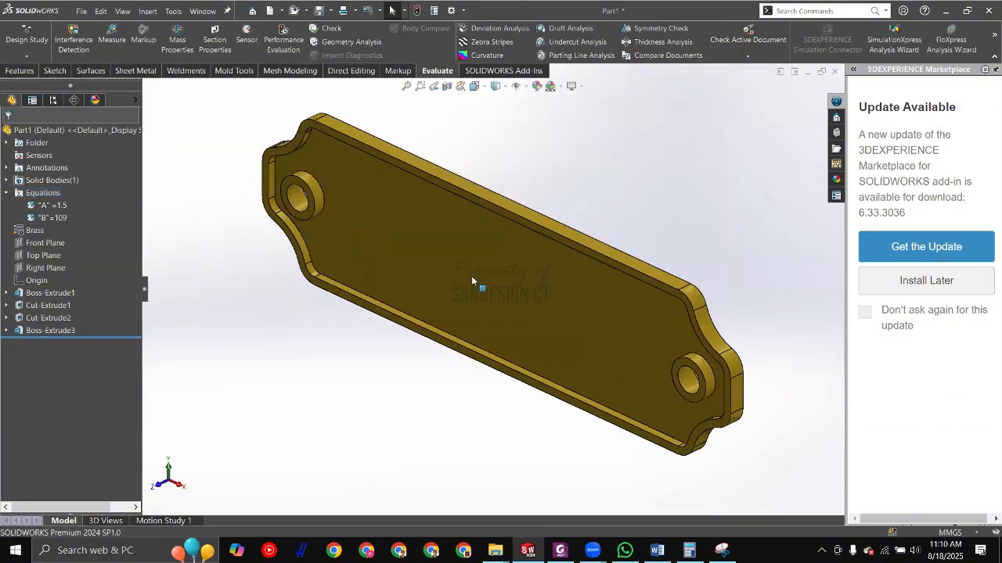
{"action": "middle_click_drag", "start_coordinate": [524, 198], "coordinate": [609, 171]}
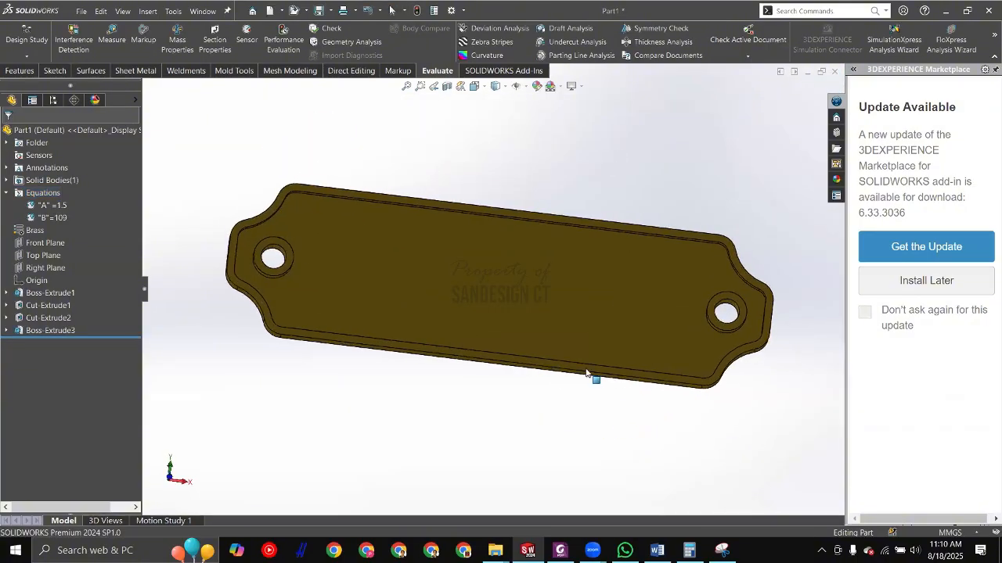
{"action": "right_click_drag", "start_coordinate": [500, 181], "coordinate": [673, 235]}
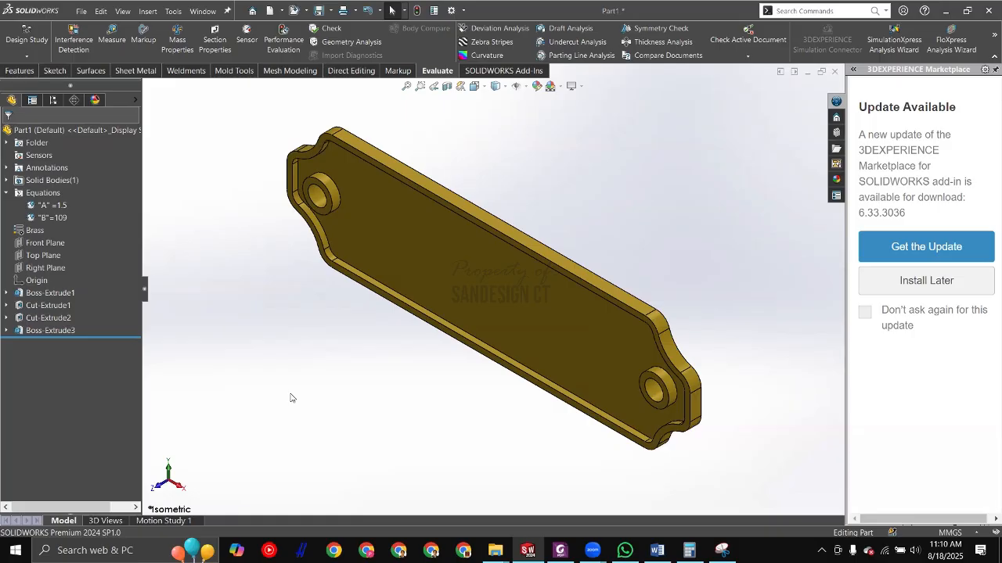
Step: Switch to the PDF and view the start of the Section B – Problem 1 page
{"action": "key", "text": "alt+Tab"}
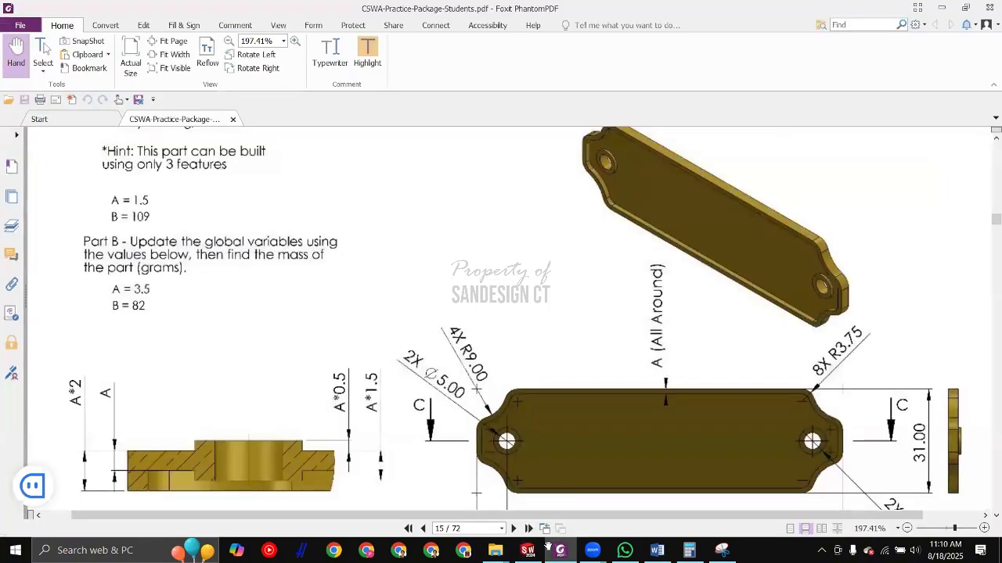
{"action": "scroll", "coordinate": [360, 319], "scroll_direction": "down", "scroll_amount": 3, "text": "ctrl"}
{"action": "scroll", "coordinate": [360, 318], "scroll_direction": "up", "scroll_amount": 3}
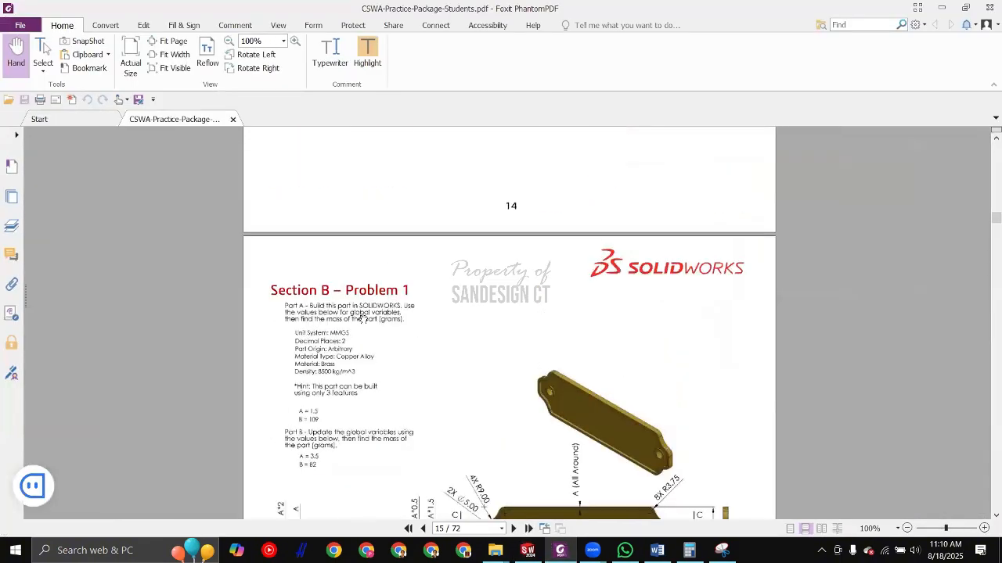
Step: On the Section B – Problem 1 drawing, mark the plate's horizontal and vertical centre lines, then outline and hatch its upper-right quarter
{"action": "scroll", "coordinate": [598, 351], "scroll_direction": "down", "scroll_amount": 1}
{"action": "scroll", "coordinate": [605, 353], "scroll_direction": "down", "scroll_amount": 1}
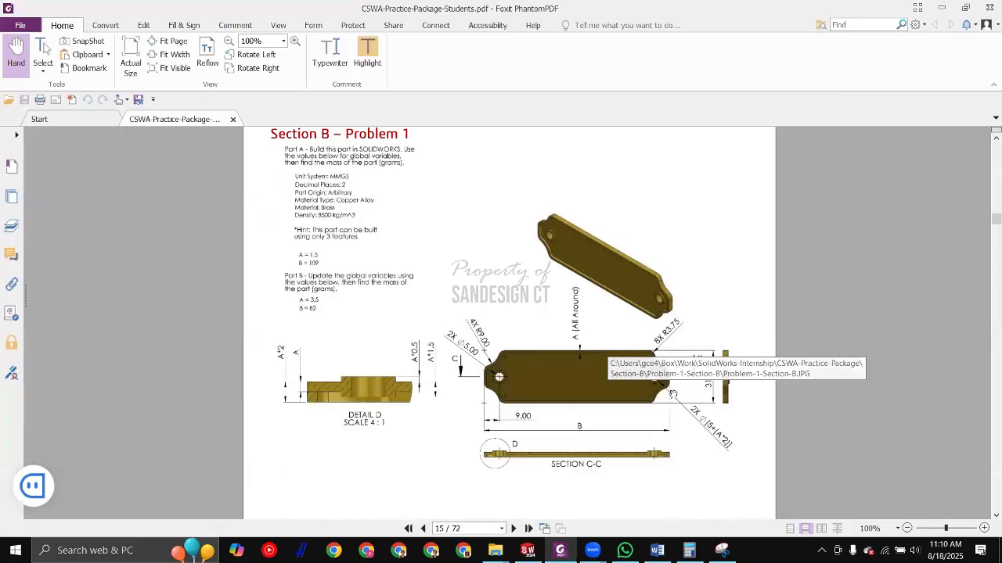
{"action": "scroll", "coordinate": [649, 379], "scroll_direction": "up", "scroll_amount": 2, "text": "ctrl"}
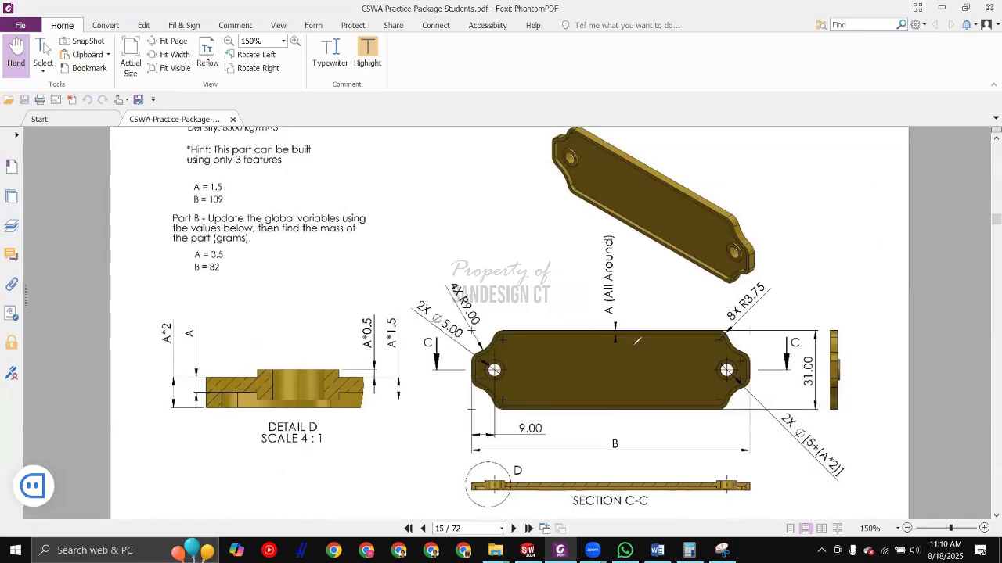
{"action": "left_click_drag", "start_coordinate": [451, 370], "coordinate": [563, 370]}
{"action": "left_click_drag", "start_coordinate": [641, 370], "coordinate": [754, 374]}
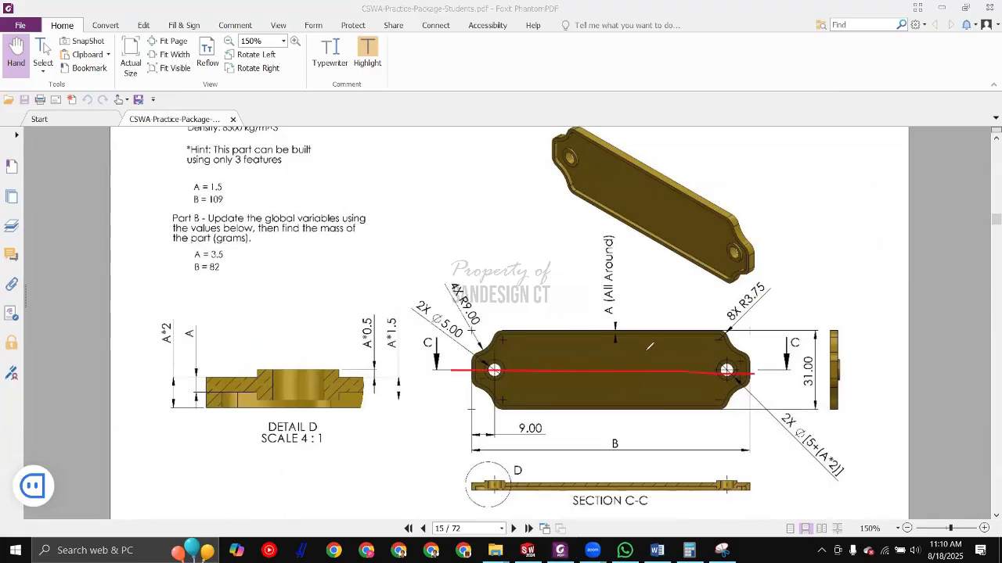
{"action": "left_click_drag", "start_coordinate": [615, 305], "coordinate": [615, 425]}
{"action": "mouse_move", "coordinate": [615, 332]}
{"action": "left_mouse_down"}
{"action": "mouse_move", "coordinate": [750, 338]}
{"action": "mouse_move", "coordinate": [751, 361]}
{"action": "mouse_move", "coordinate": [652, 377]}
{"action": "left_mouse_up"}
{"action": "left_click_drag", "start_coordinate": [647, 340], "coordinate": [627, 359]}
{"action": "left_click_drag", "start_coordinate": [659, 341], "coordinate": [640, 366]}
{"action": "mouse_move", "coordinate": [704, 344]}
{"action": "left_mouse_down"}
{"action": "mouse_move", "coordinate": [681, 363]}
{"action": "mouse_move", "coordinate": [701, 366]}
{"action": "left_mouse_up"}
{"action": "left_click_drag", "start_coordinate": [733, 352], "coordinate": [721, 366]}
{"action": "mouse_move", "coordinate": [649, 347]}
{"action": "left_mouse_down"}
{"action": "mouse_move", "coordinate": [662, 370]}
{"action": "mouse_move", "coordinate": [647, 369]}
{"action": "mouse_move", "coordinate": [729, 367]}
{"action": "left_mouse_up"}
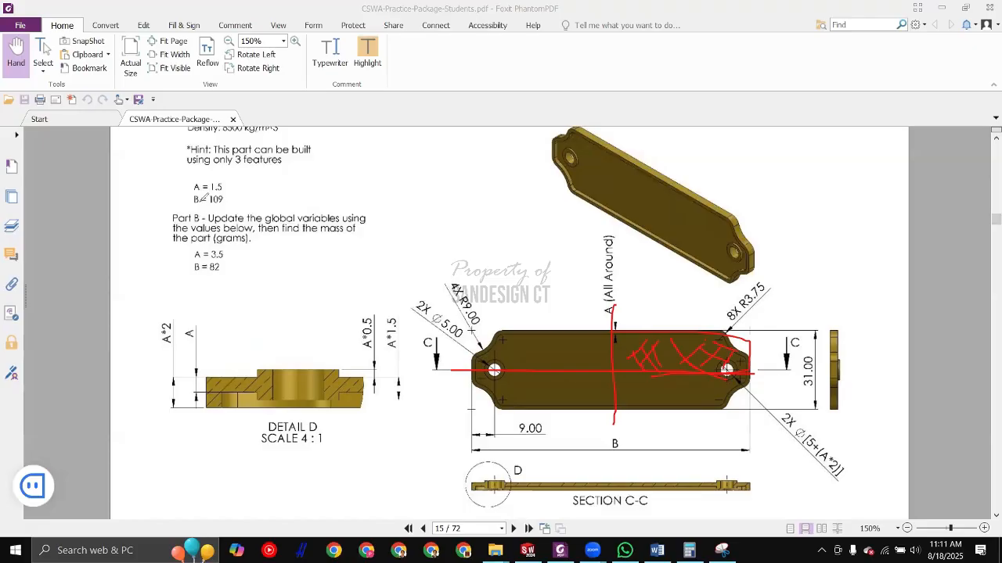
Step: Frame both sets of A and B values, circle the A*2, A*0.5, A*1.5 and 5+(A*2) dimensions, and clear all markings
{"action": "mouse_move", "coordinate": [190, 213]}
{"action": "left_mouse_down"}
{"action": "mouse_move", "coordinate": [235, 174]}
{"action": "mouse_move", "coordinate": [238, 208]}
{"action": "mouse_move", "coordinate": [194, 212]}
{"action": "mouse_move", "coordinate": [189, 268]}
{"action": "mouse_move", "coordinate": [242, 258]}
{"action": "mouse_move", "coordinate": [190, 278]}
{"action": "left_mouse_up"}
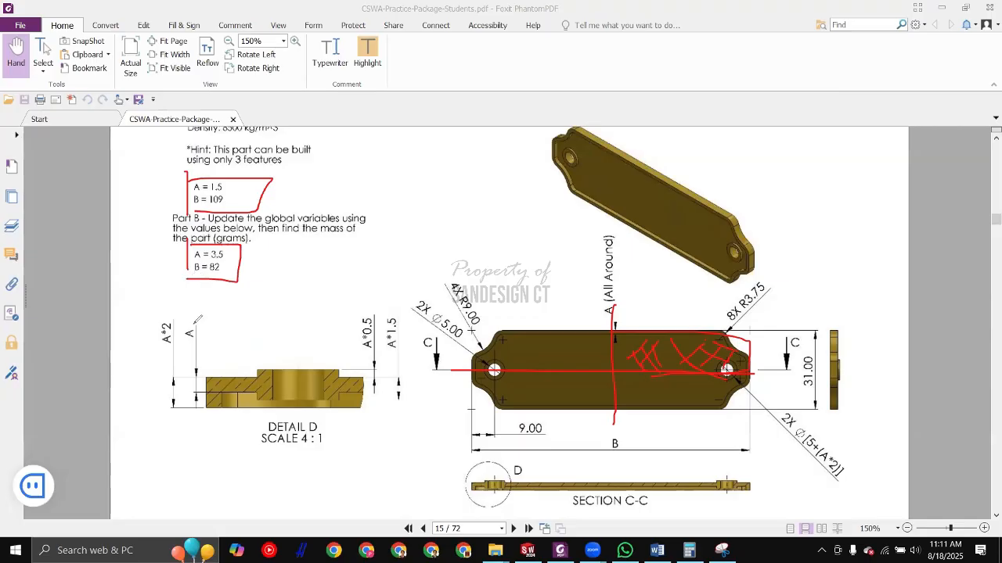
{"action": "left_click", "coordinate": [182, 316]}
{"action": "mouse_move", "coordinate": [179, 311]}
{"action": "left_mouse_down"}
{"action": "mouse_move", "coordinate": [160, 351]}
{"action": "mouse_move", "coordinate": [188, 333]}
{"action": "mouse_move", "coordinate": [178, 313]}
{"action": "left_mouse_up"}
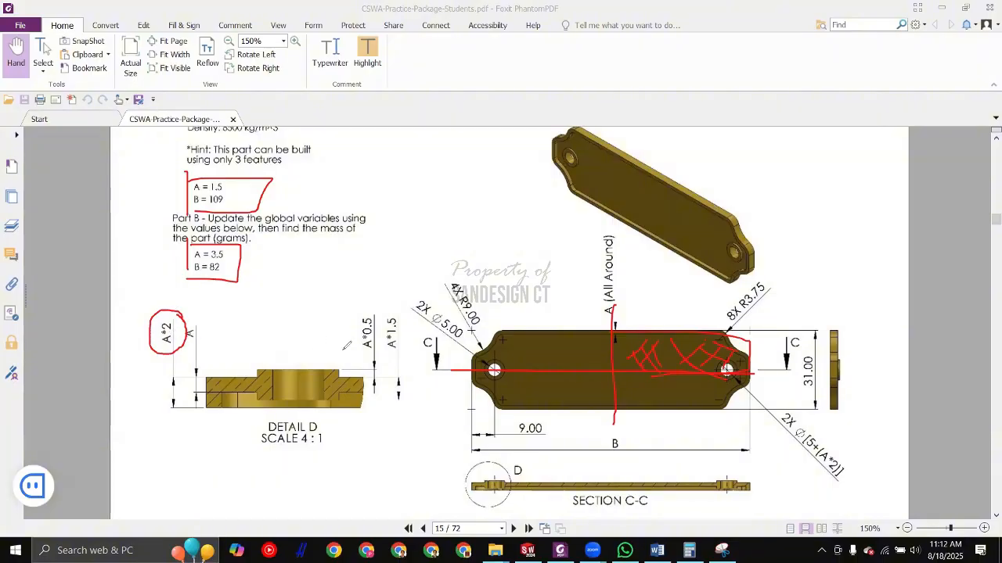
{"action": "mouse_move", "coordinate": [349, 305]}
{"action": "left_mouse_down"}
{"action": "mouse_move", "coordinate": [354, 345]}
{"action": "mouse_move", "coordinate": [376, 358]}
{"action": "mouse_move", "coordinate": [415, 350]}
{"action": "mouse_move", "coordinate": [421, 317]}
{"action": "mouse_move", "coordinate": [350, 304]}
{"action": "left_mouse_up"}
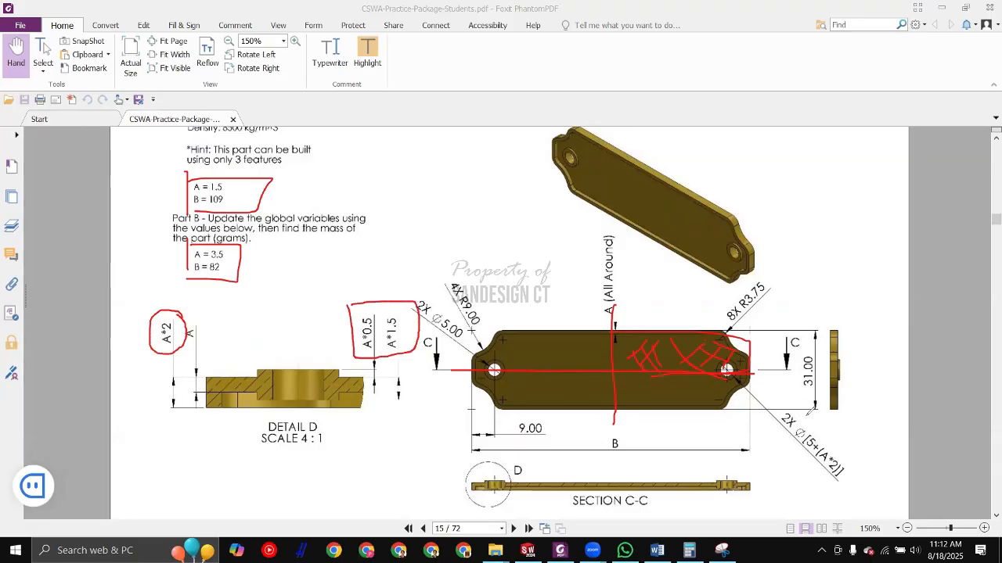
{"action": "mouse_move", "coordinate": [783, 408]}
{"action": "left_mouse_down"}
{"action": "mouse_move", "coordinate": [775, 424]}
{"action": "mouse_move", "coordinate": [784, 455]}
{"action": "mouse_move", "coordinate": [858, 481]}
{"action": "mouse_move", "coordinate": [822, 424]}
{"action": "left_mouse_up"}
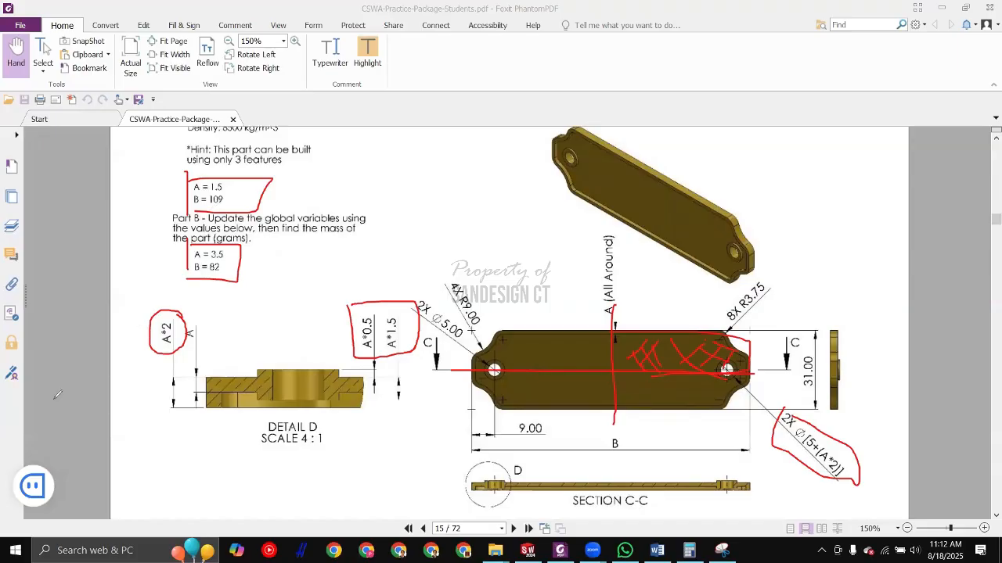
{"action": "key", "text": "Escape"}
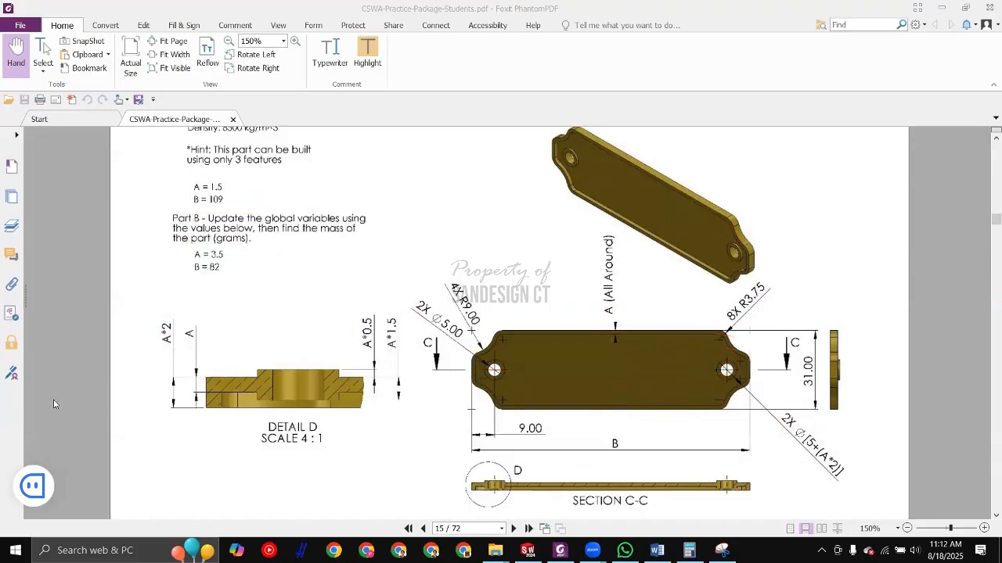
Step: Switch to SOLIDWORKS and save the brass plate in the CSWAP folder as Section B Problem 1.SLDPRT
{"action": "scroll", "coordinate": [338, 356], "scroll_direction": "up", "scroll_amount": 3}
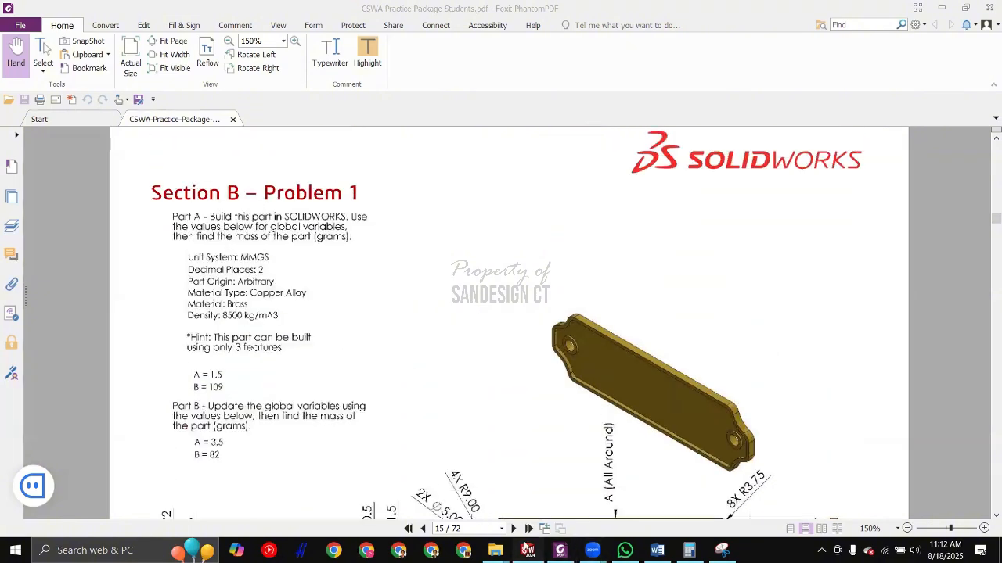
{"action": "key", "text": "alt+Tab"}
{"action": "key", "text": "ctrl+s"}
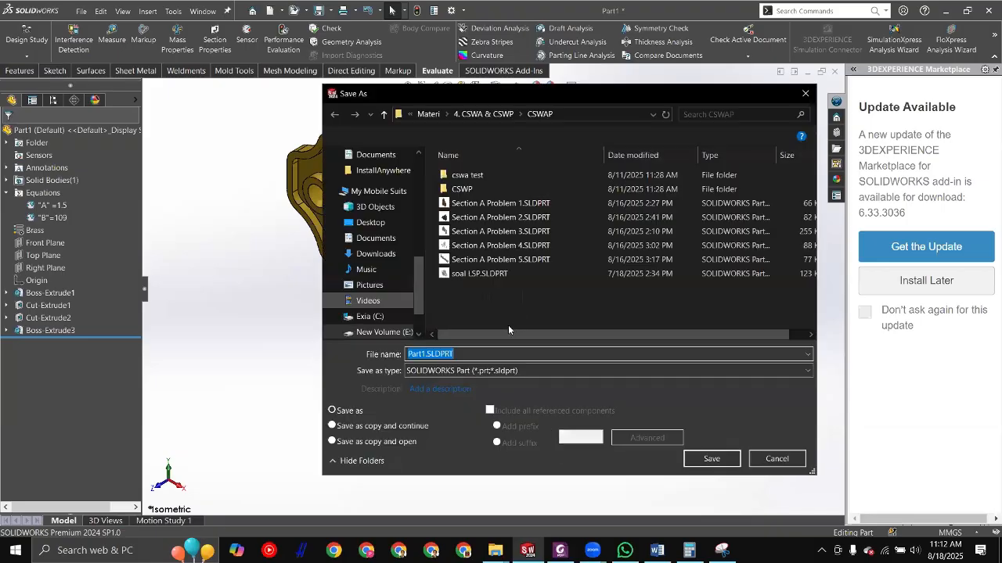
{"action": "left_click", "coordinate": [499, 203]}
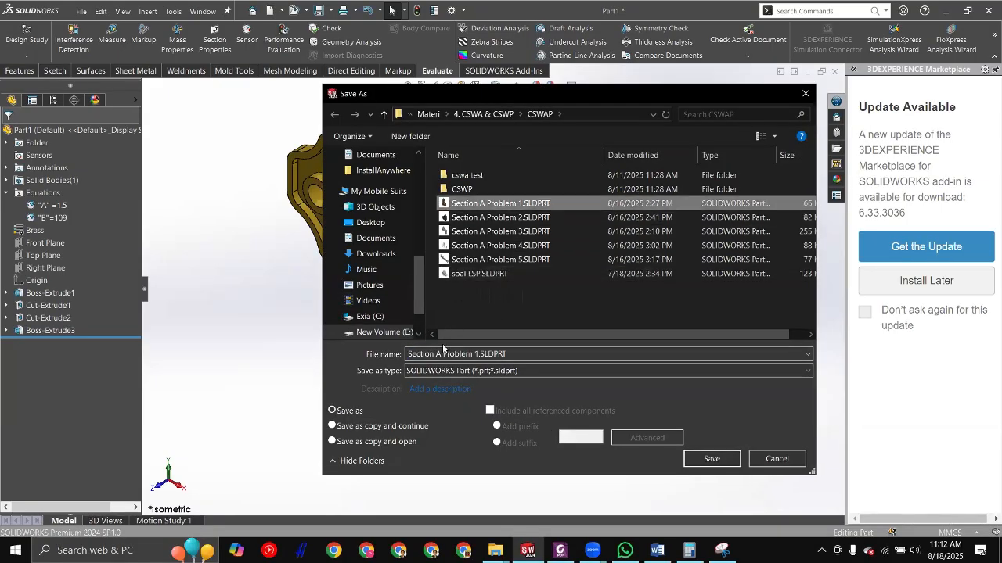
{"action": "left_click", "coordinate": [440, 352]}
{"action": "left_click", "coordinate": [454, 354]}
{"action": "key", "text": "BackSpace"}
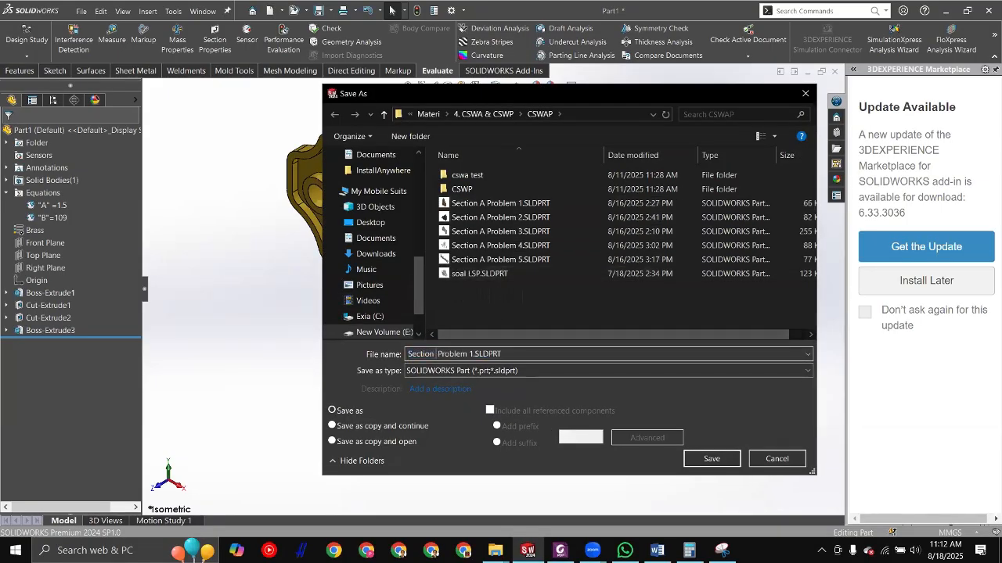
{"action": "type", "text": "B"}
{"action": "left_click", "coordinate": [708, 460]}
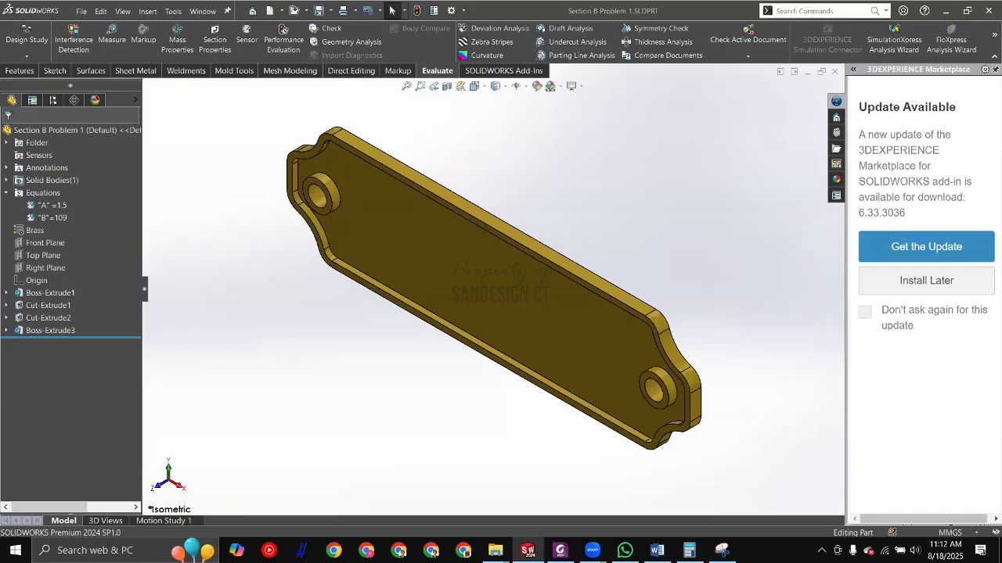
Step: Switch to the PDF and review the instructions, variable values and part views of Section B – Problem 2
{"action": "key", "text": "alt+Tab"}
{"action": "scroll", "coordinate": [386, 292], "scroll_direction": "down", "scroll_amount": 1, "text": "ctrl"}
{"action": "scroll", "coordinate": [386, 293], "scroll_direction": "down", "scroll_amount": 15}
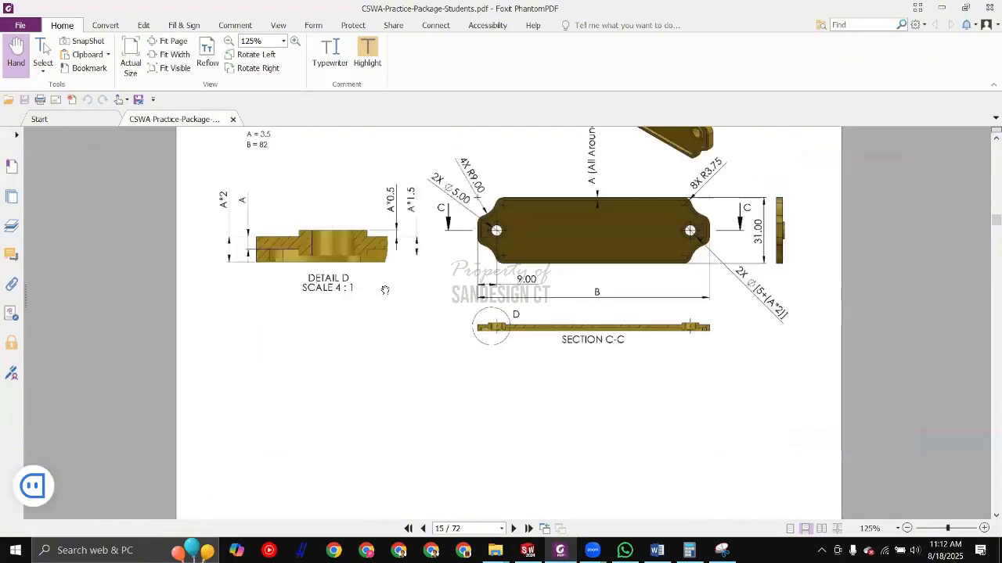
{"action": "scroll", "coordinate": [276, 242], "scroll_direction": "down", "scroll_amount": 2}
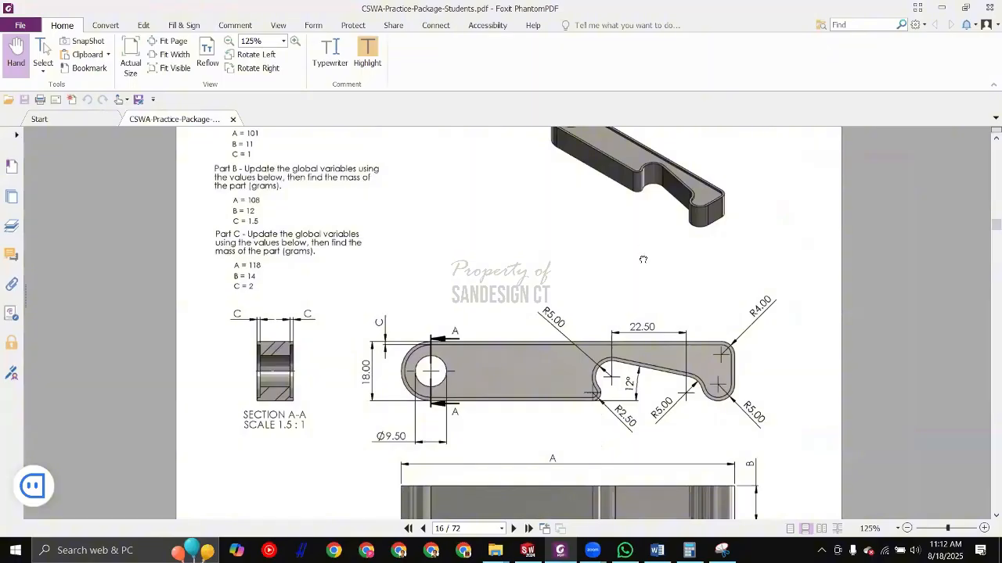
{"action": "scroll", "coordinate": [525, 284], "scroll_direction": "up", "scroll_amount": 2}
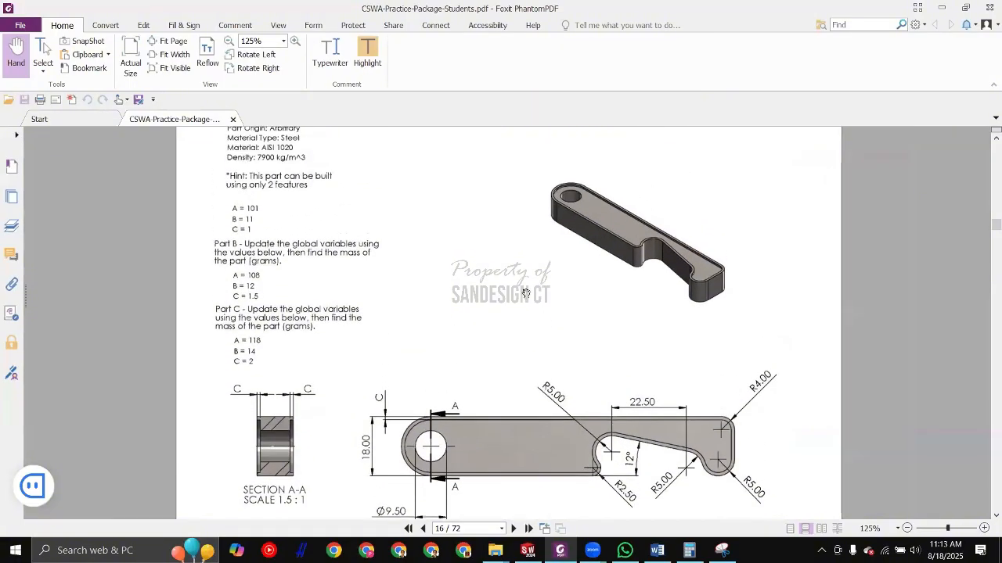
{"action": "scroll", "coordinate": [540, 301], "scroll_direction": "down", "scroll_amount": 2}
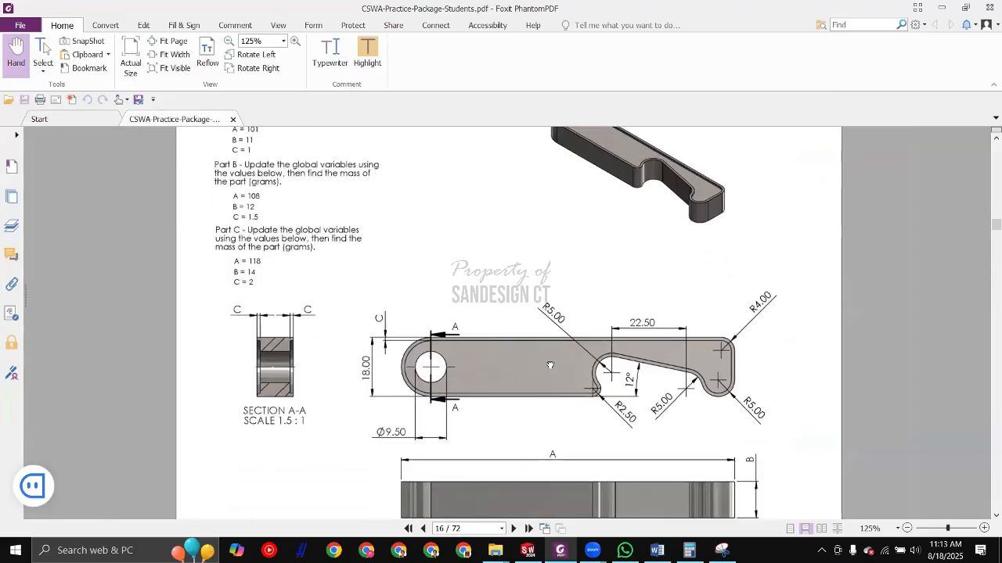
{"action": "scroll", "coordinate": [579, 321], "scroll_direction": "up", "scroll_amount": 2}
{"action": "scroll", "coordinate": [588, 378], "scroll_direction": "up", "scroll_amount": 4}
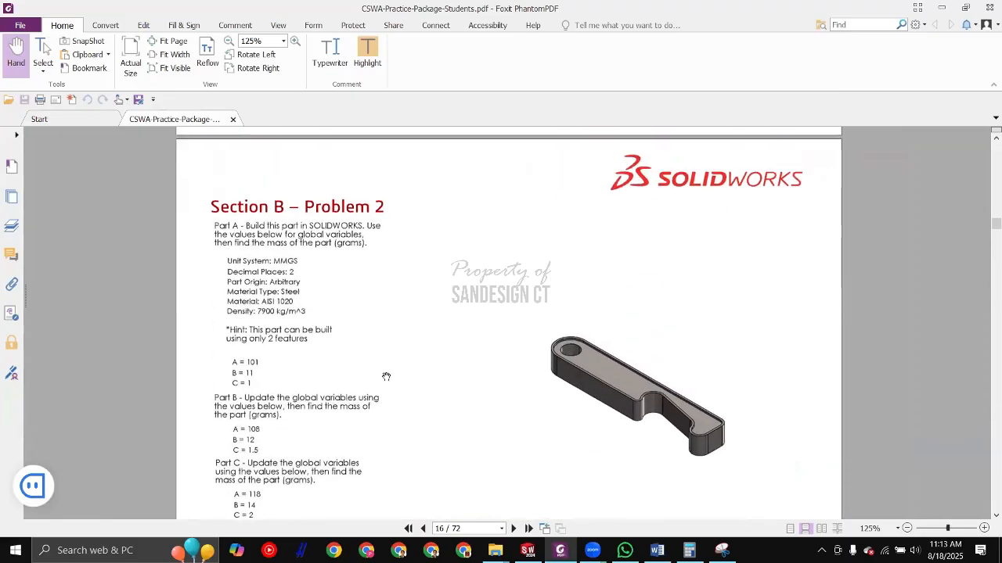
{"action": "scroll", "coordinate": [384, 378], "scroll_direction": "down", "scroll_amount": 6}
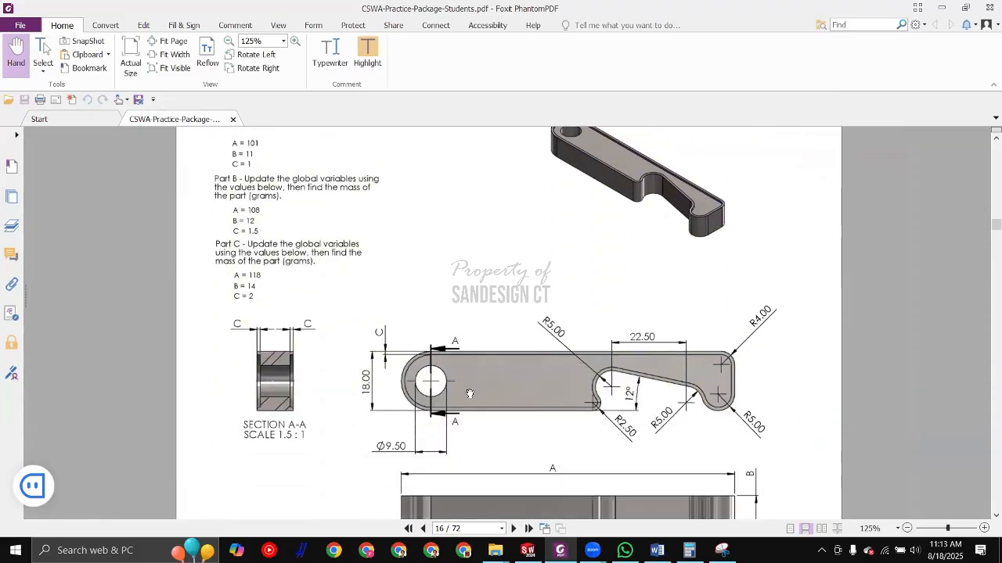
{"action": "scroll", "coordinate": [469, 393], "scroll_direction": "down", "scroll_amount": 3}
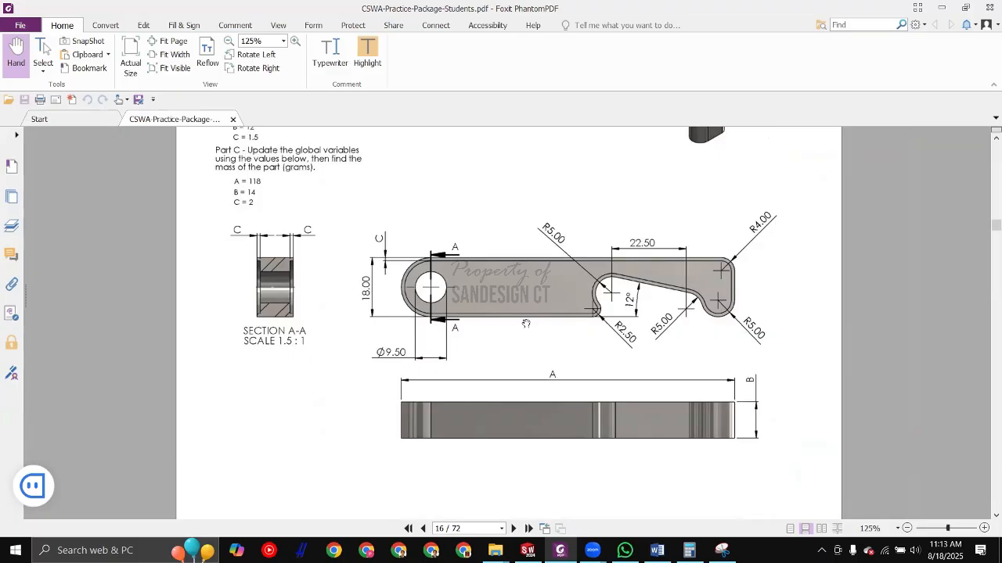
{"action": "scroll", "coordinate": [635, 307], "scroll_direction": "up", "scroll_amount": 1}
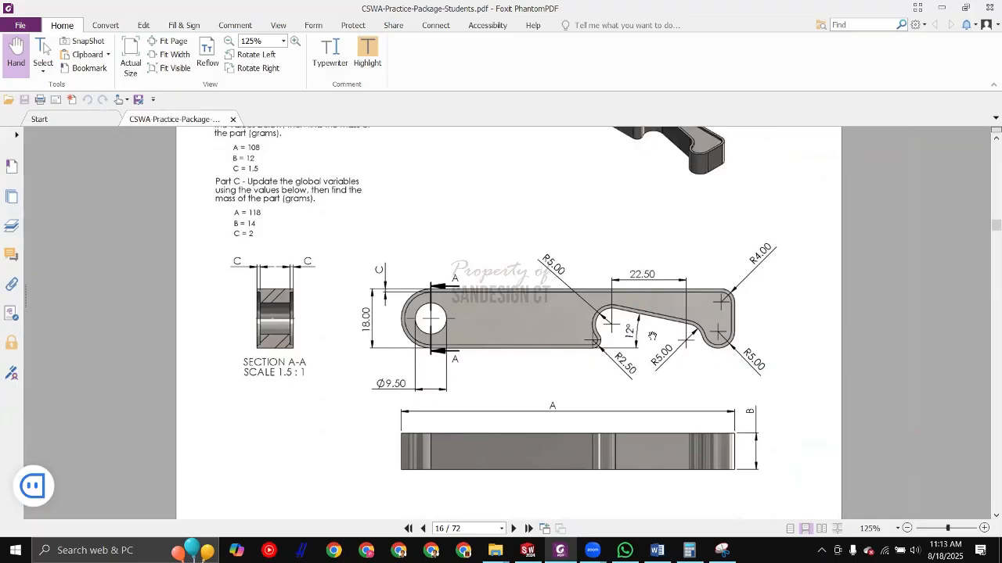
Step: Examine Section A-A and the dimensioned front and edge views of the Problem 2 part up close
{"action": "scroll", "coordinate": [285, 316], "scroll_direction": "up", "scroll_amount": 2, "text": "ctrl"}
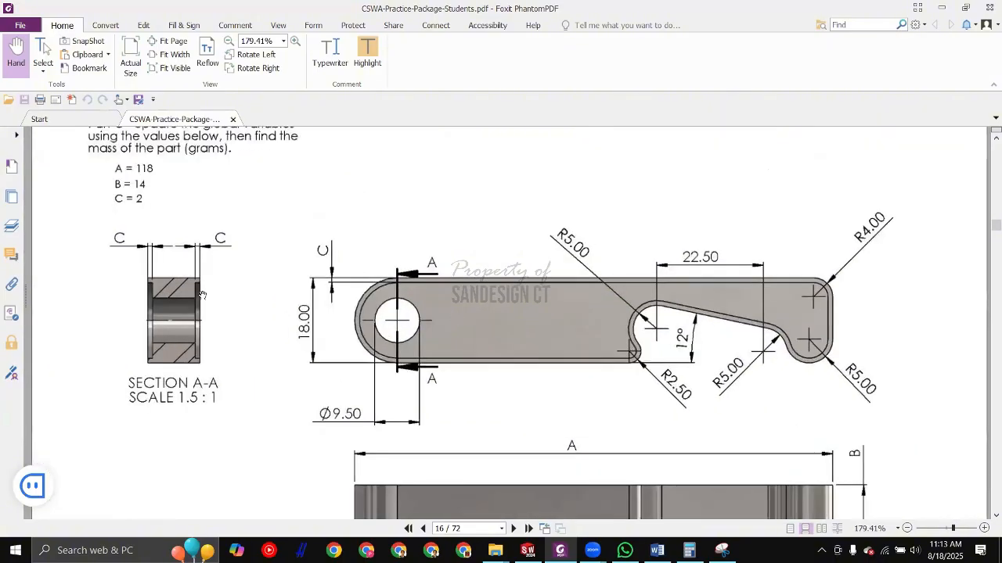
{"action": "scroll", "coordinate": [188, 305], "scroll_direction": "up", "scroll_amount": 1, "text": "ctrl"}
{"action": "scroll", "coordinate": [205, 297], "scroll_direction": "up", "scroll_amount": 1, "text": "ctrl"}
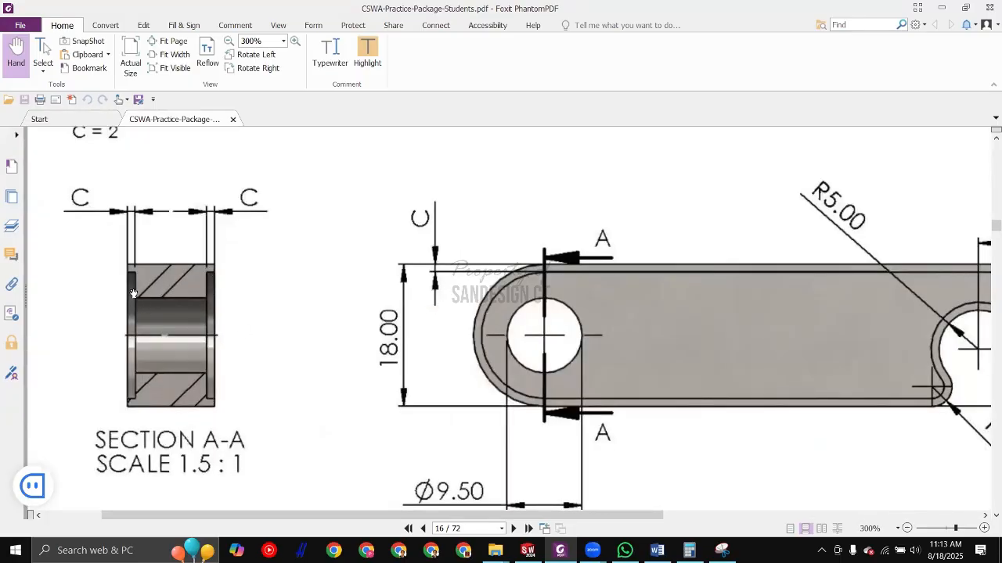
{"action": "scroll", "coordinate": [629, 328], "scroll_direction": "down", "scroll_amount": 1, "text": "ctrl"}
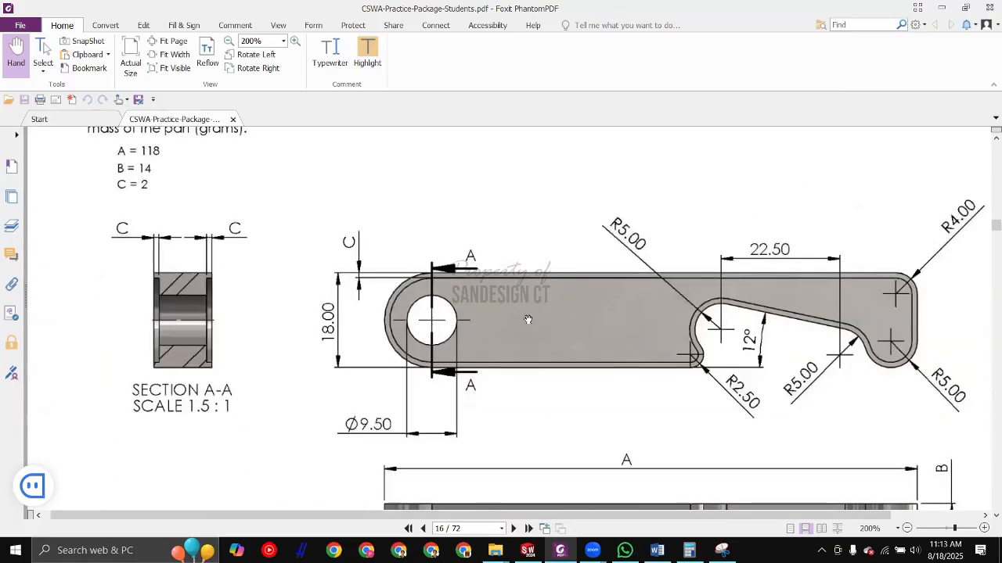
{"action": "left_click_drag", "start_coordinate": [526, 356], "coordinate": [467, 251]}
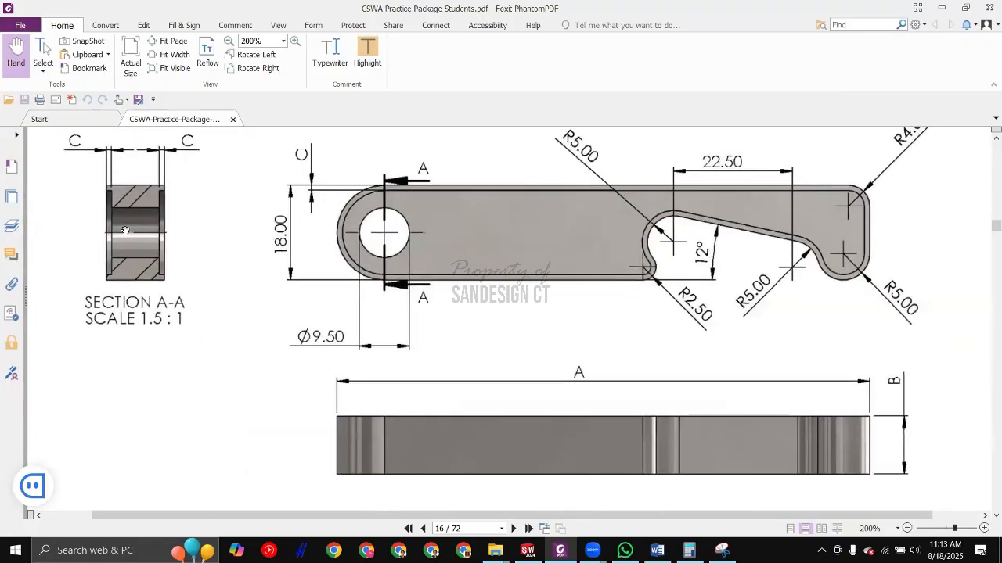
{"action": "scroll", "coordinate": [573, 243], "scroll_direction": "down", "scroll_amount": 2, "text": "ctrl"}
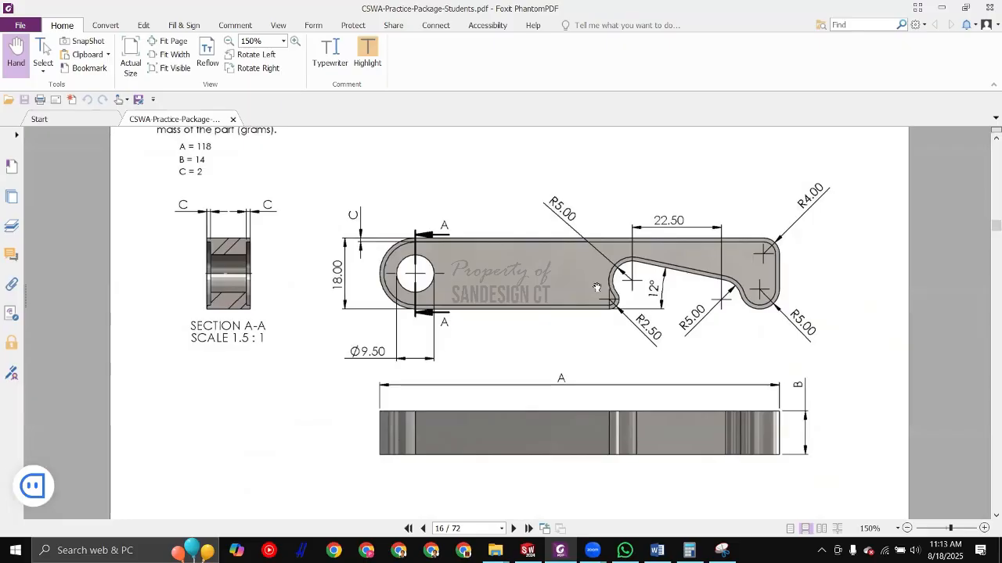
Step: Switch to SOLIDWORKS, close the finished plate part and create a new part document
{"action": "key", "text": "alt+Tab"}
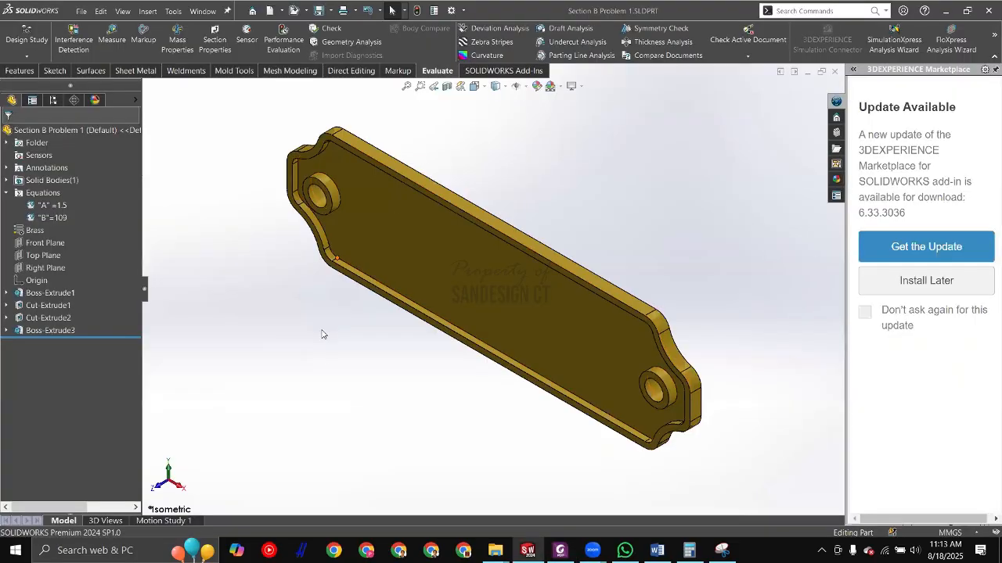
{"action": "key", "text": "ctrl+w"}
{"action": "key", "text": "ctrl+n"}
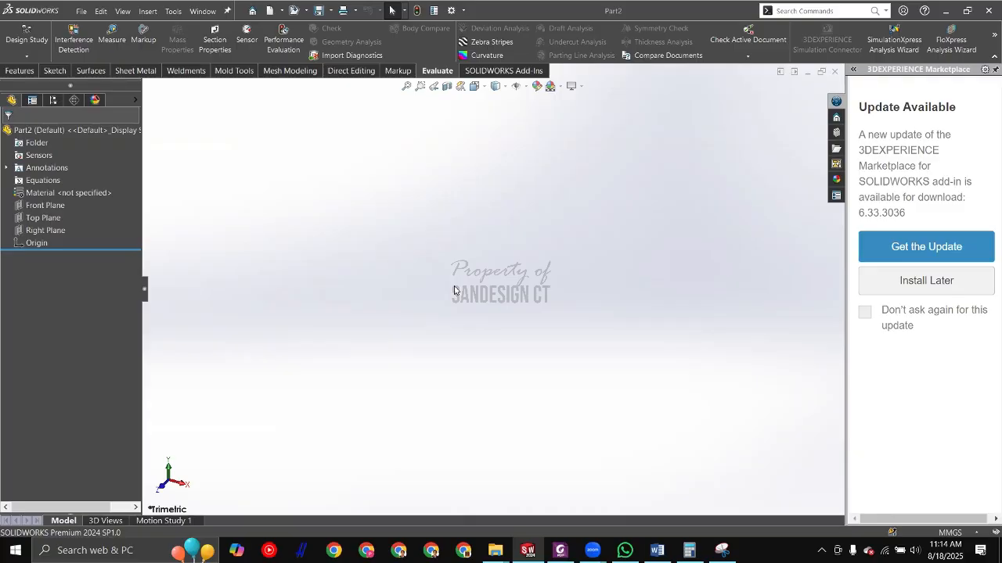
Step: Check the PDF drawing briefly and select the new part's Top Plane as the sketch plane
{"action": "left_click", "coordinate": [48, 205]}
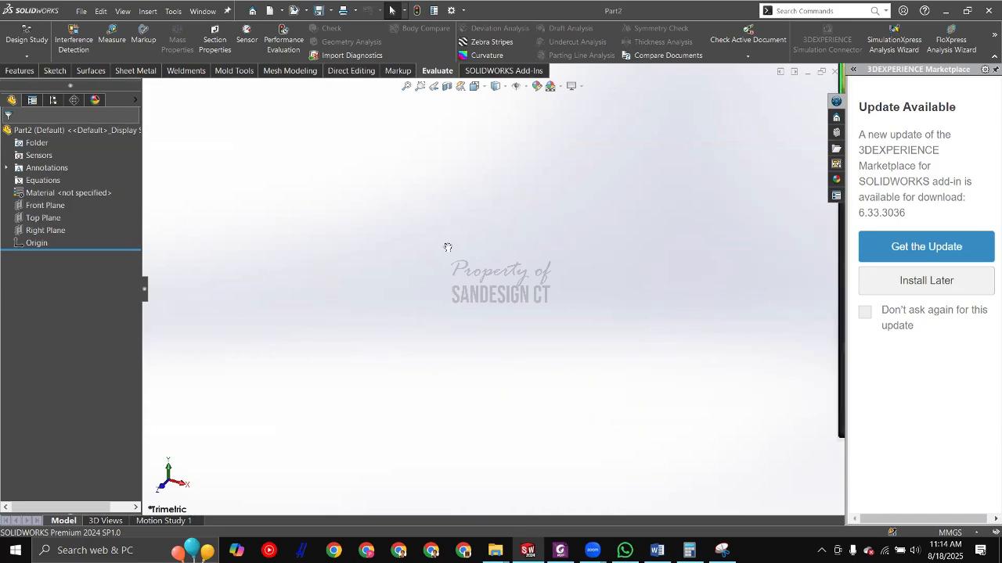
{"action": "key", "text": "alt+Tab"}
{"action": "key", "text": "alt+Tab"}
{"action": "left_click", "coordinate": [48, 218]}
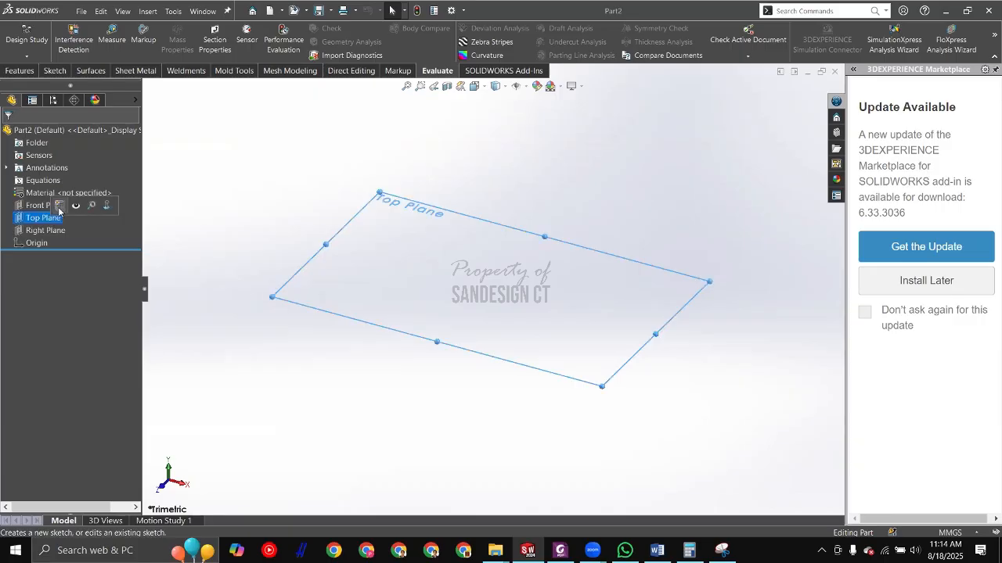
Step: Switch back to the PDF and recheck Problem 2's A, B and C values against its dimensioned drawing
{"action": "key", "text": "alt+Tab"}
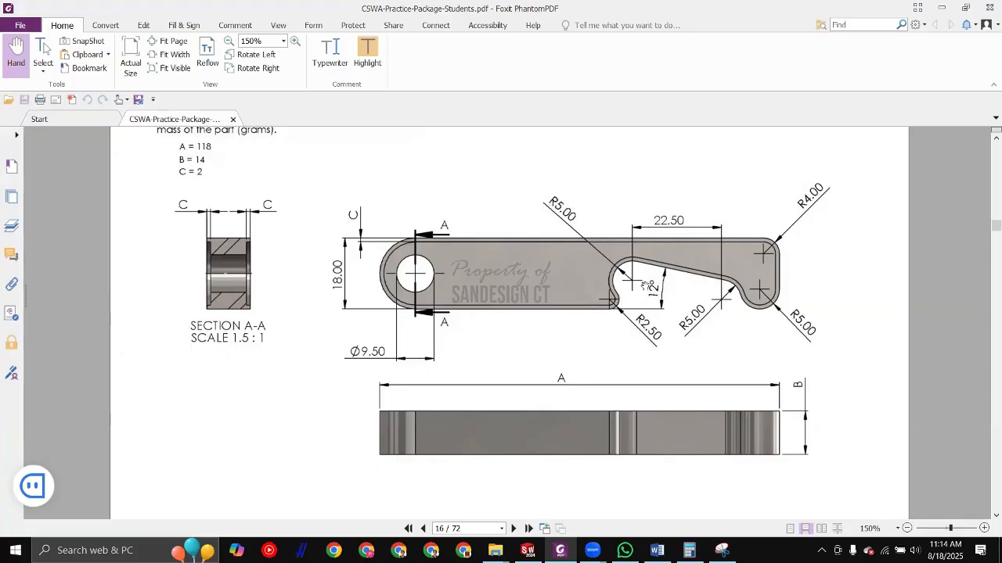
{"action": "scroll", "coordinate": [554, 322], "scroll_direction": "up", "scroll_amount": 1}
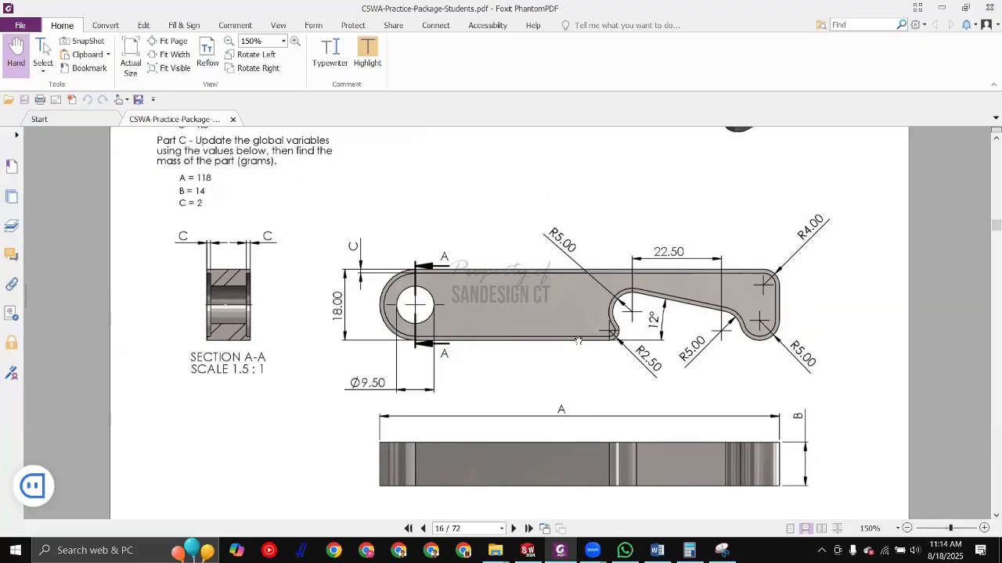
{"action": "scroll", "coordinate": [355, 316], "scroll_direction": "up", "scroll_amount": 6}
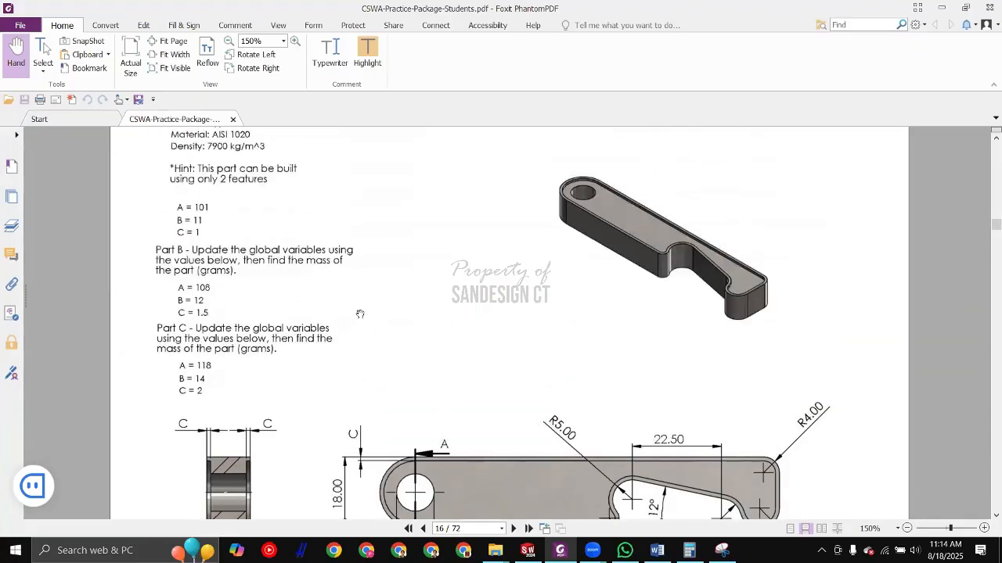
{"action": "scroll", "coordinate": [360, 315], "scroll_direction": "down", "scroll_amount": 3}
{"action": "scroll", "coordinate": [360, 315], "scroll_direction": "up", "scroll_amount": 2}
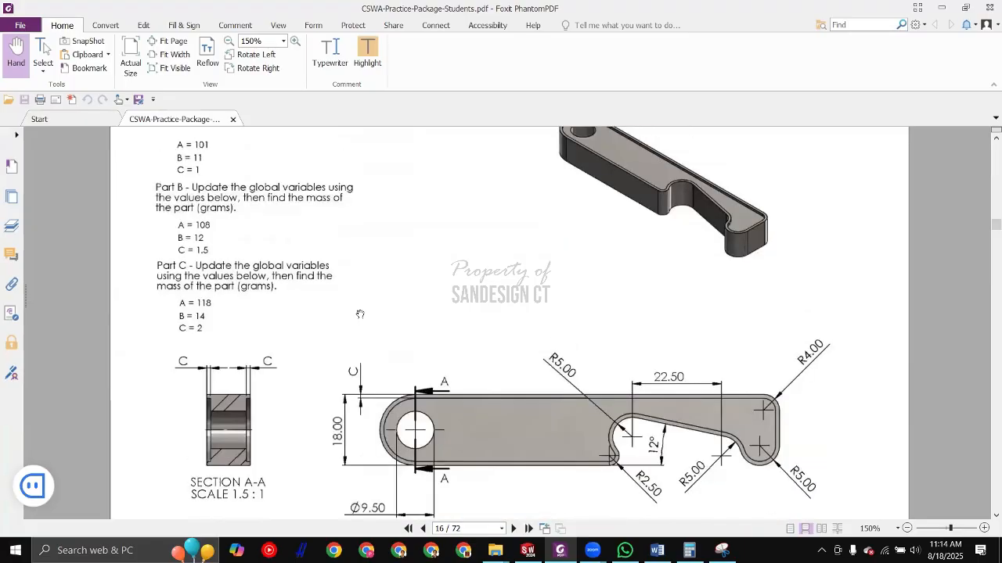
Step: Compare Problem 2's A, B and C values with its dimensioned front and edge views
{"action": "scroll", "coordinate": [198, 252], "scroll_direction": "up", "scroll_amount": 2}
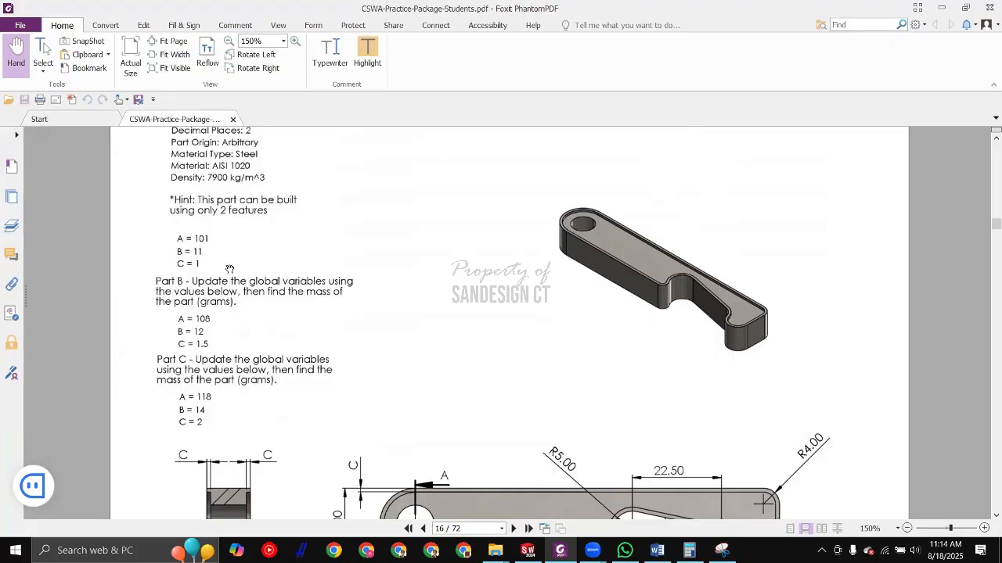
{"action": "scroll", "coordinate": [227, 274], "scroll_direction": "down", "scroll_amount": 5}
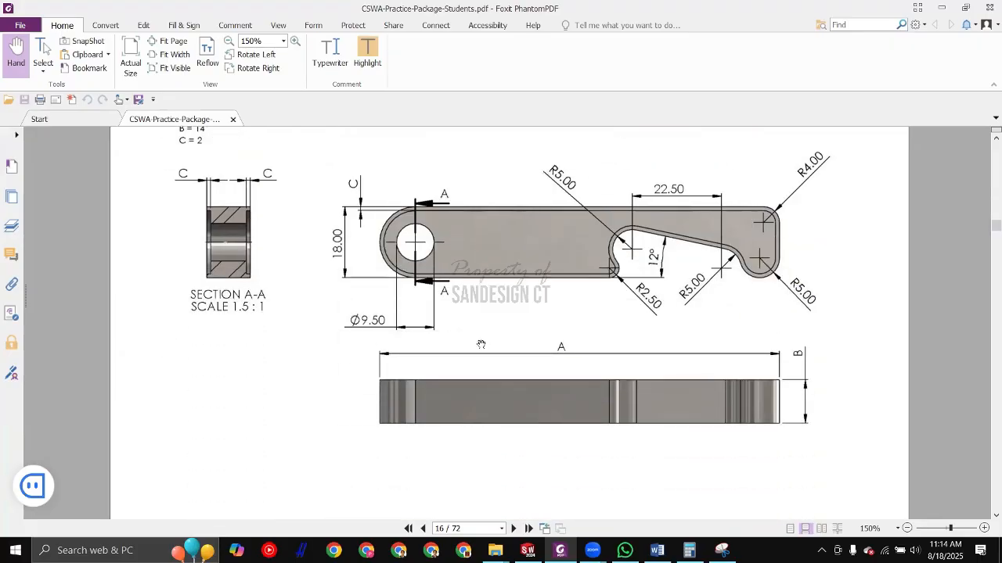
{"action": "left_click_drag", "start_coordinate": [437, 325], "coordinate": [433, 329]}
{"action": "left_click_drag", "start_coordinate": [615, 341], "coordinate": [525, 375]}
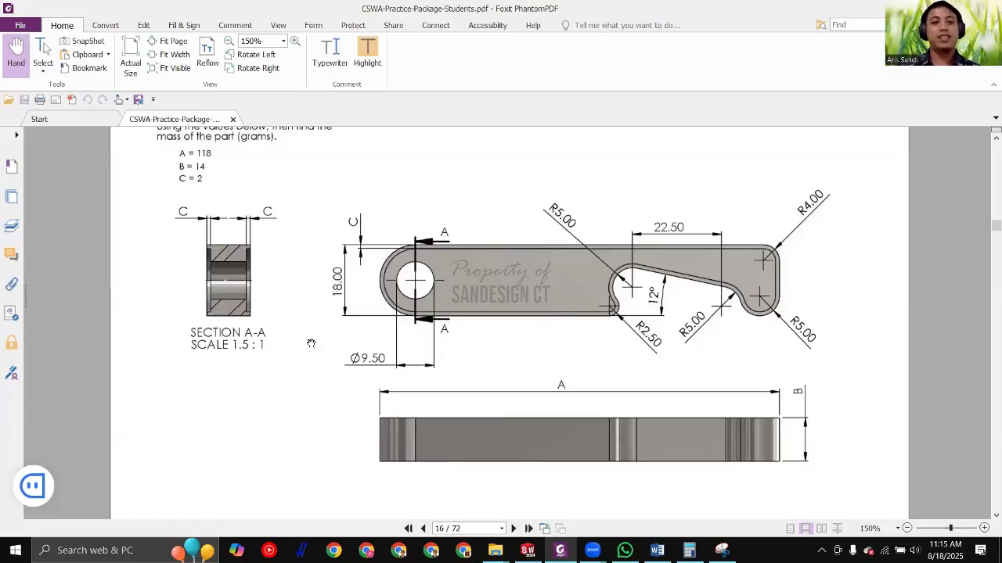
Step: Switch to SOLIDWORKS and open the equation manager of the new part
{"action": "key", "text": "alt+Tab"}
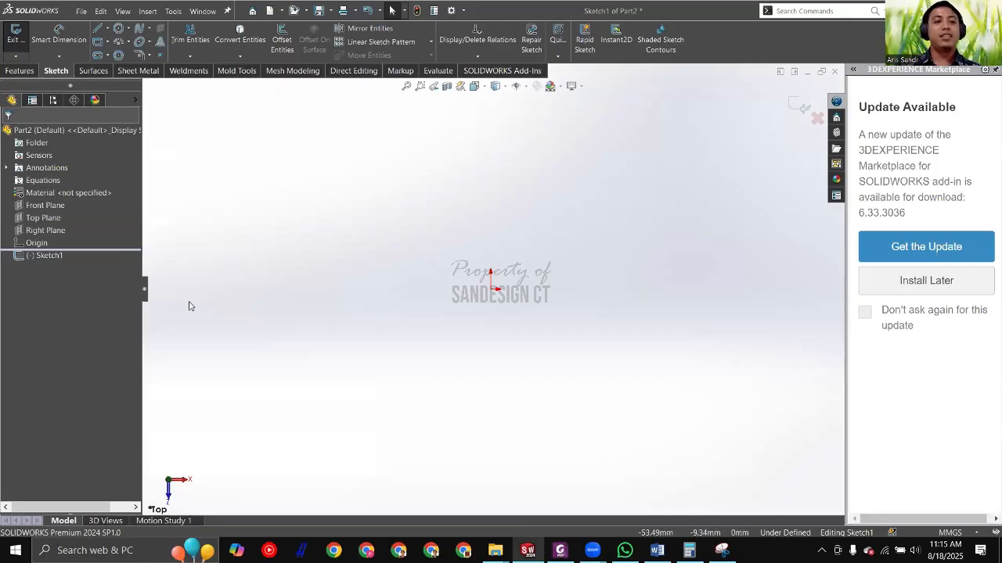
{"action": "left_click", "coordinate": [118, 29]}
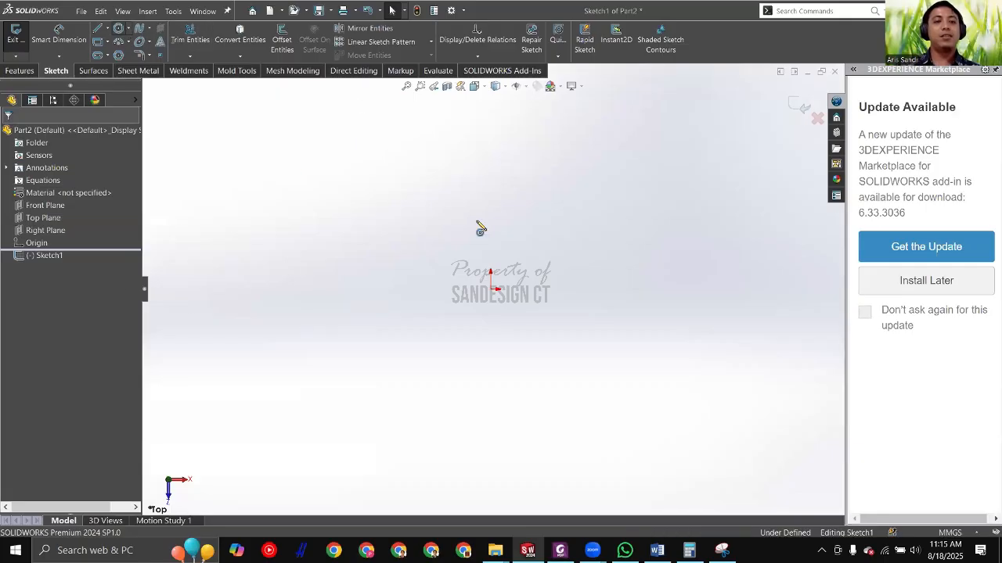
{"action": "key", "text": "Escape"}
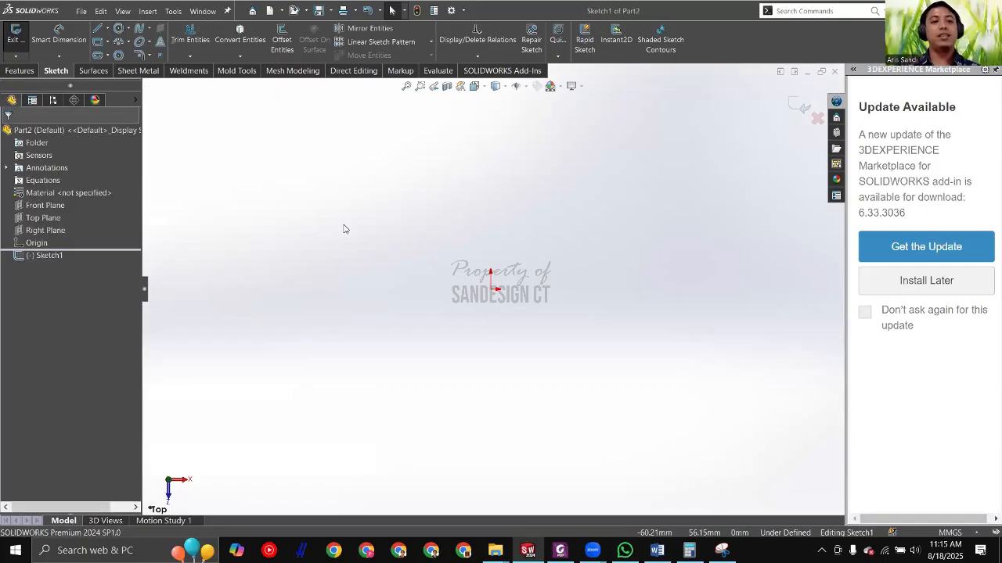
{"action": "right_click", "coordinate": [44, 180]}
{"action": "left_click", "coordinate": [79, 190]}
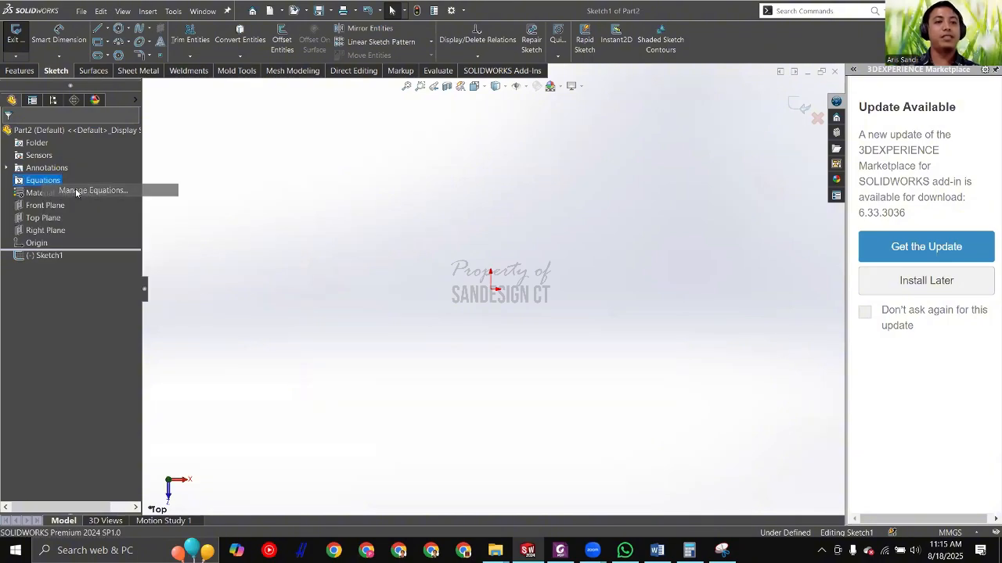
Step: Add a global variable A with the value 101, checking the Part A values in the PDF
{"action": "left_click", "coordinate": [308, 175]}
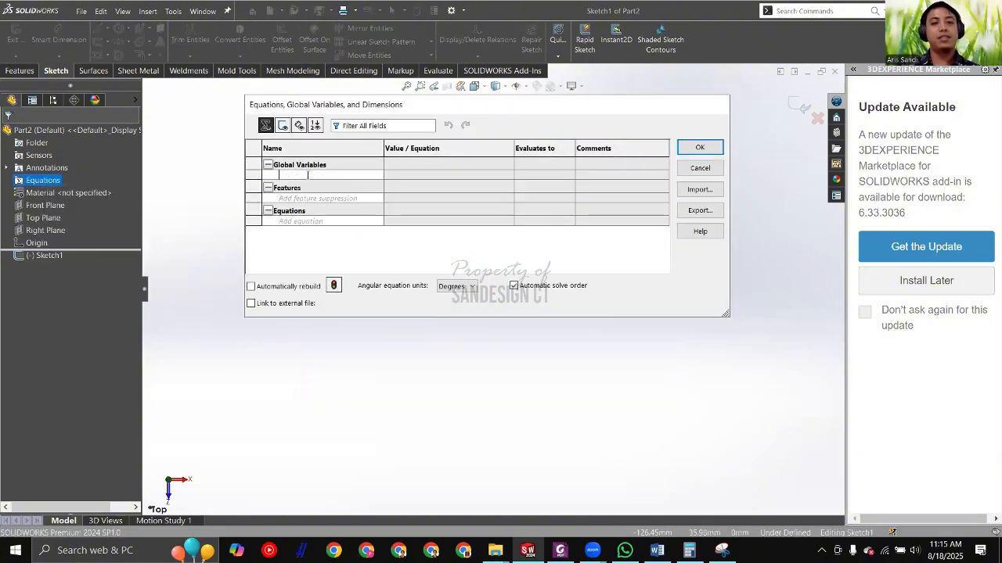
{"action": "type", "text": "A"}
{"action": "key", "text": "alt+Tab"}
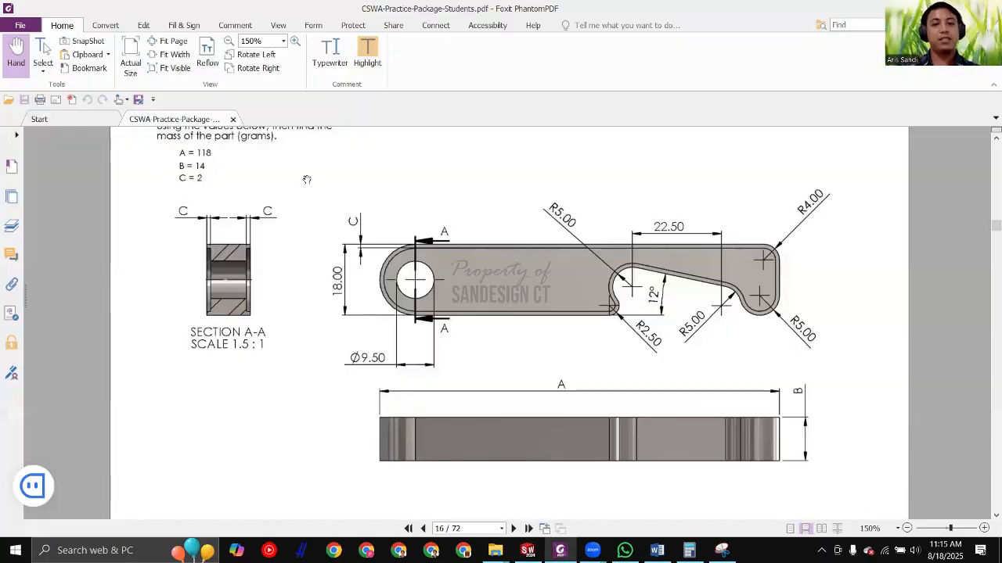
{"action": "scroll", "coordinate": [298, 191], "scroll_direction": "up", "scroll_amount": 5}
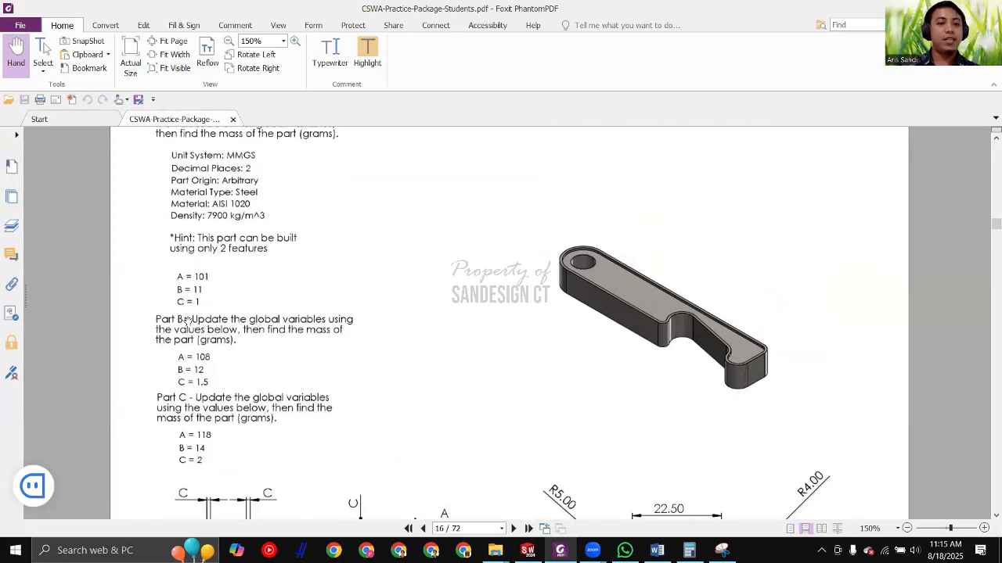
{"action": "scroll", "coordinate": [188, 289], "scroll_direction": "up", "scroll_amount": 1, "text": "ctrl"}
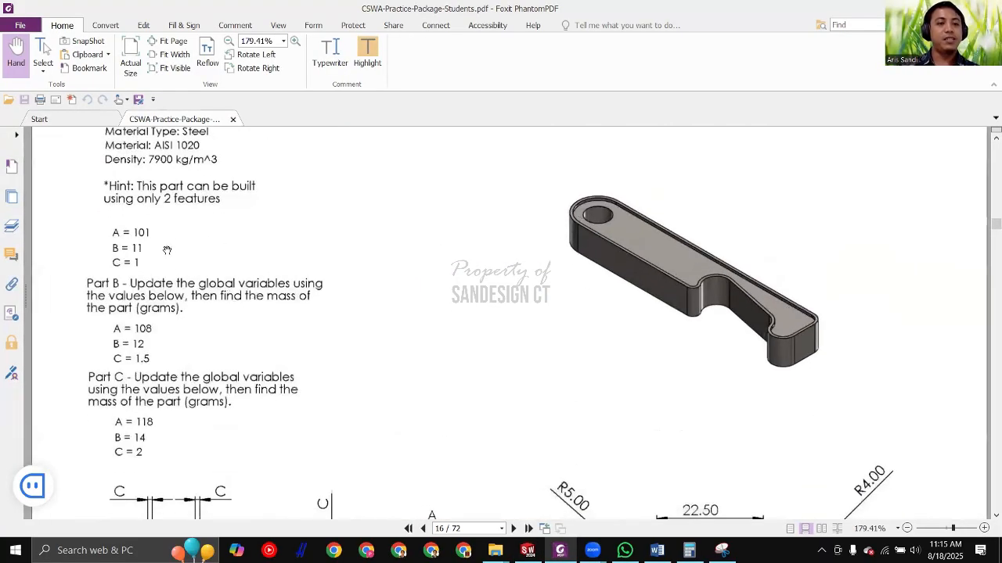
{"action": "key", "text": "alt+Tab"}
{"action": "type", "text": "101"}
{"action": "key", "text": "Return"}
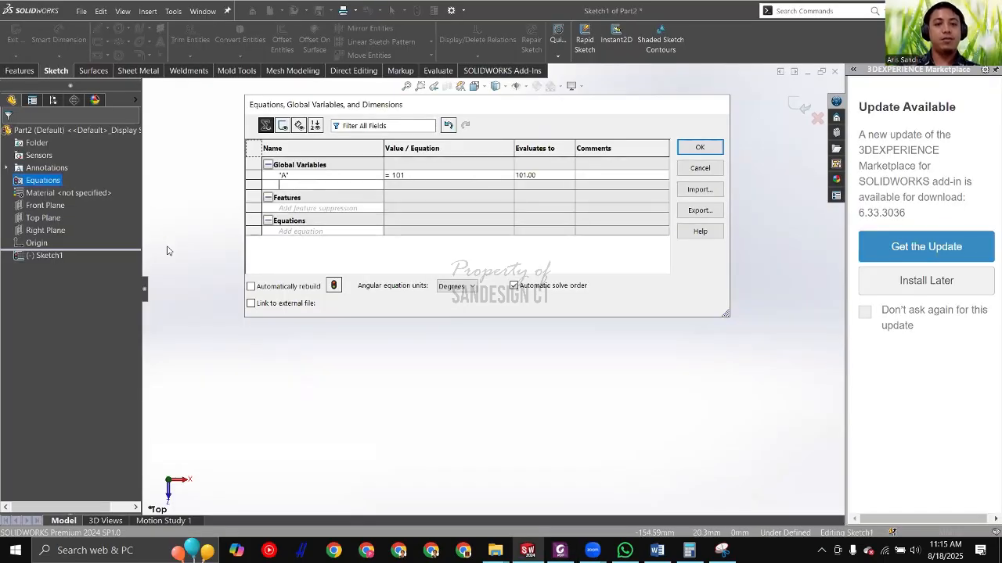
Step: Add a global variable B with the value 11
{"action": "type", "text": "B"}
{"action": "key", "text": "Tab"}
{"action": "key", "text": "alt+Tab"}
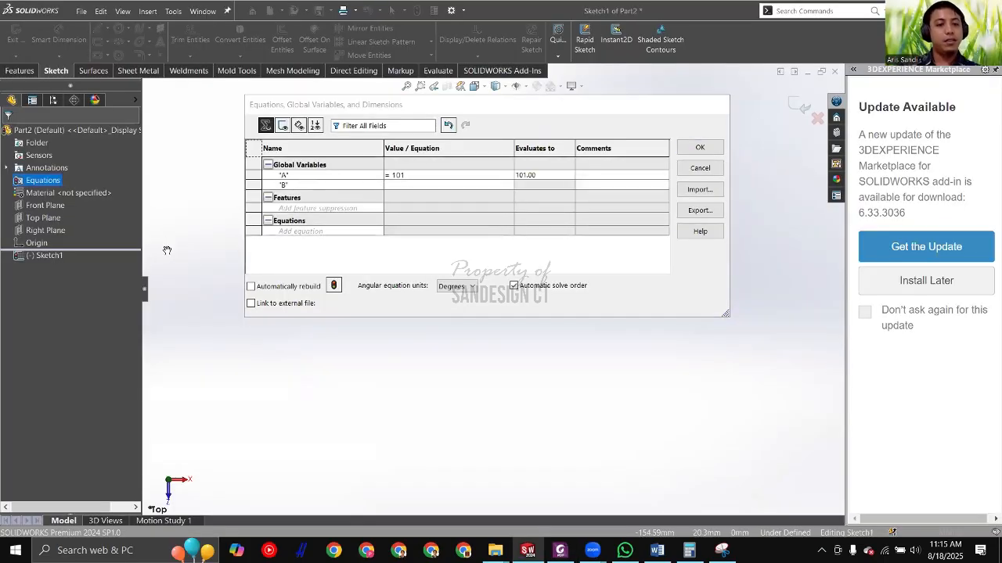
{"action": "key", "text": "alt+Tab"}
{"action": "type", "text": "11"}
{"action": "key", "text": "Return"}
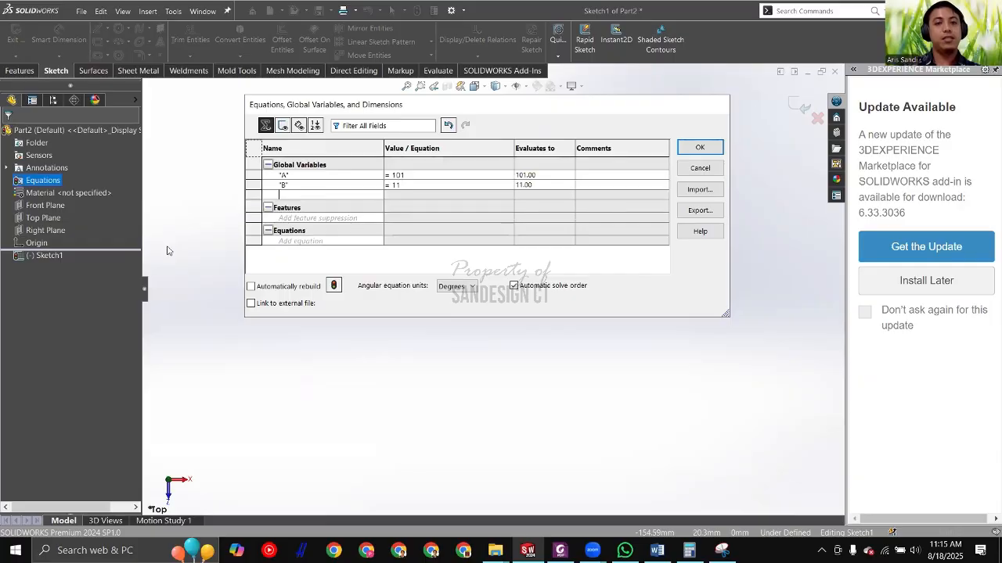
Step: Add a global variable C with the value 1, accept the equations and expand the Equations folder in the feature tree
{"action": "type", "text": "C"}
{"action": "key", "text": "Tab"}
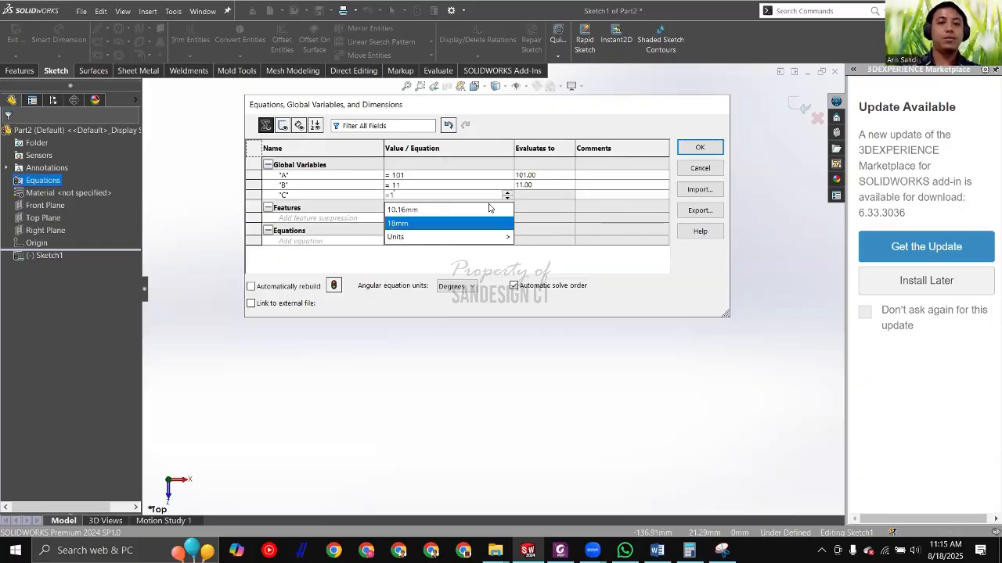
{"action": "type", "text": "1"}
{"action": "key", "text": "Return"}
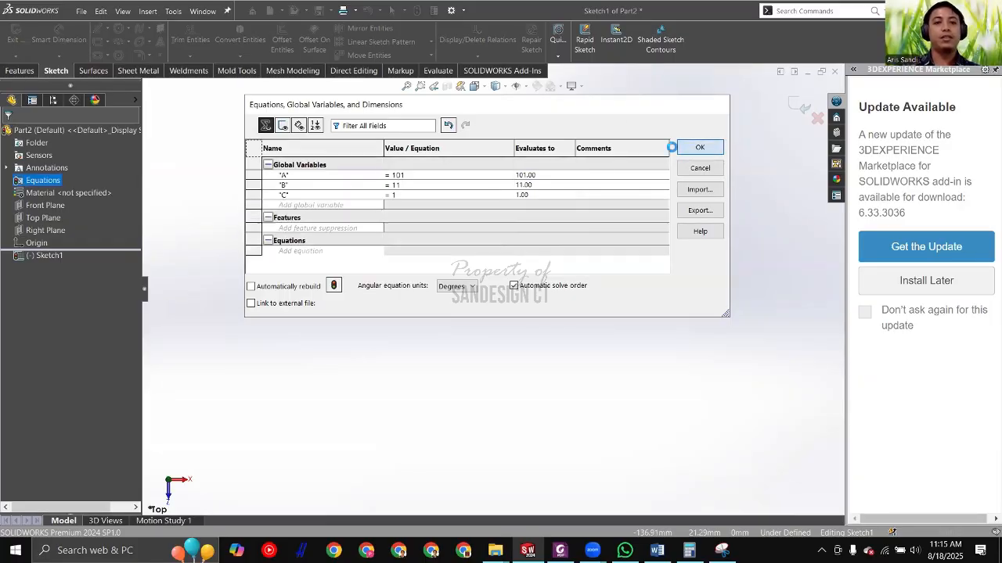
{"action": "left_click", "coordinate": [692, 149]}
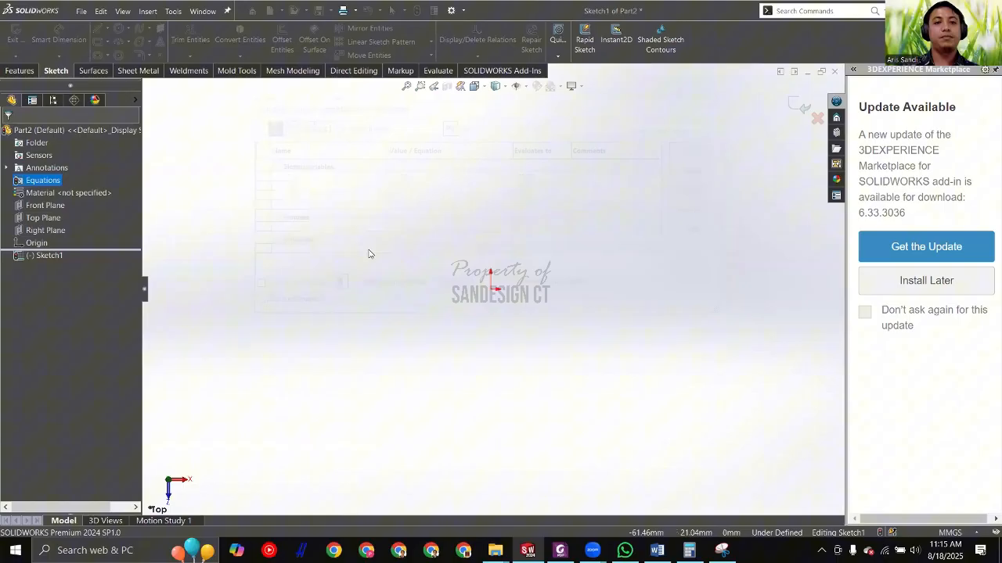
{"action": "left_click", "coordinate": [7, 180]}
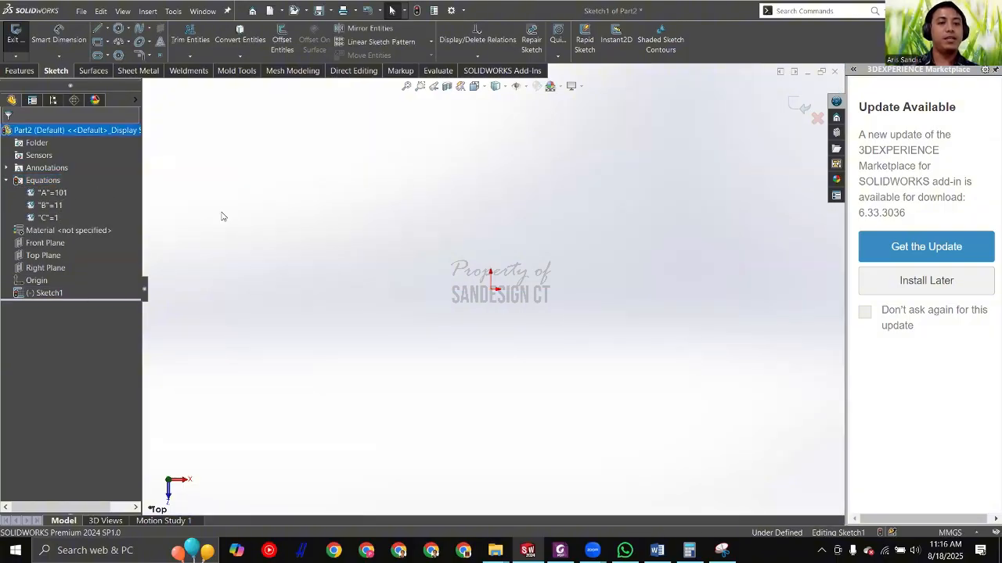
Step: Check the front view in the PDF and sketch a circle of about 45.8 mm radius centred on the origin
{"action": "key", "text": "alt+Tab"}
{"action": "scroll", "coordinate": [389, 344], "scroll_direction": "down", "scroll_amount": 5}
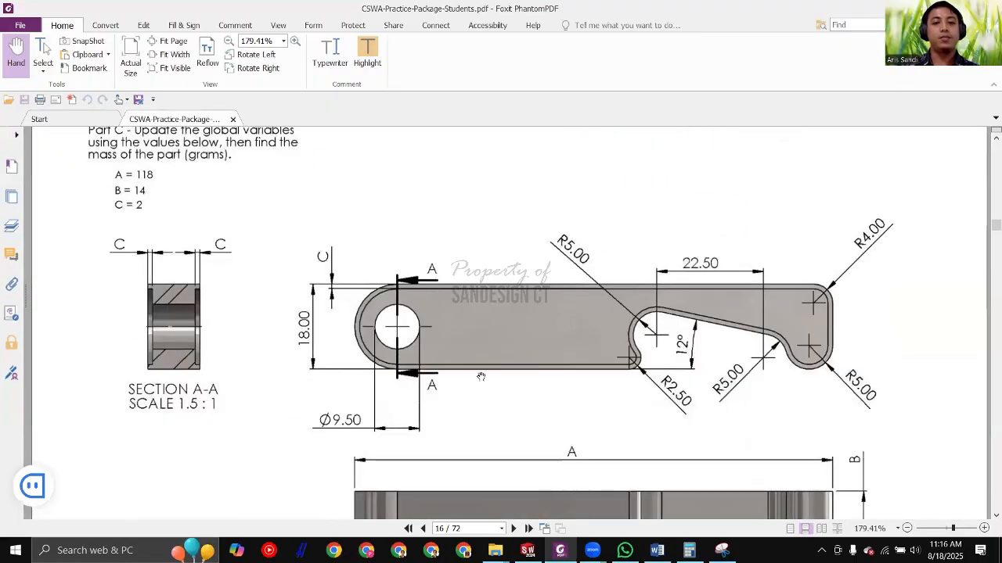
{"action": "key", "text": "alt+Tab"}
{"action": "key", "text": "c"}
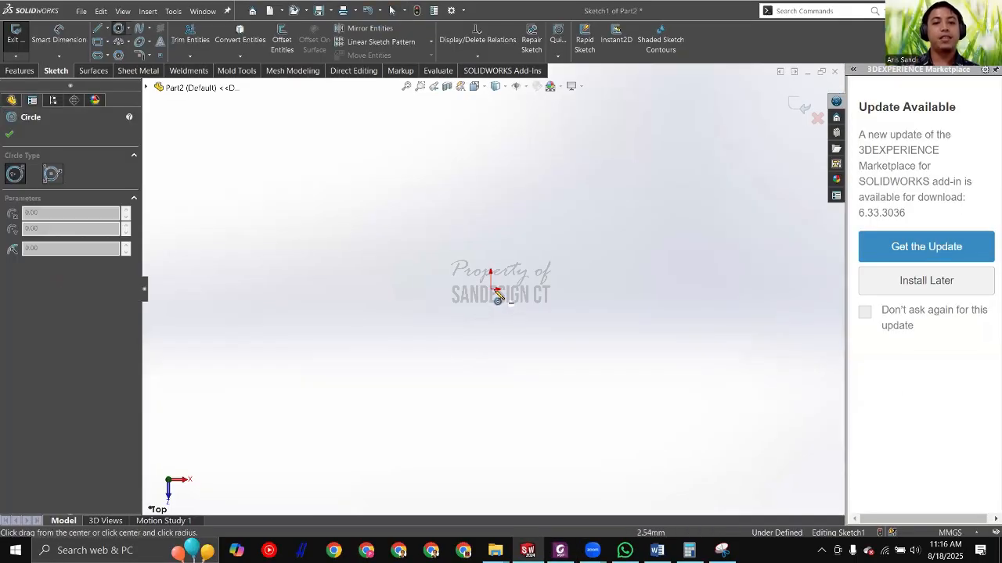
{"action": "left_click", "coordinate": [491, 289]}
{"action": "left_click", "coordinate": [580, 253]}
{"action": "scroll", "coordinate": [510, 299], "scroll_direction": "up", "scroll_amount": 4}
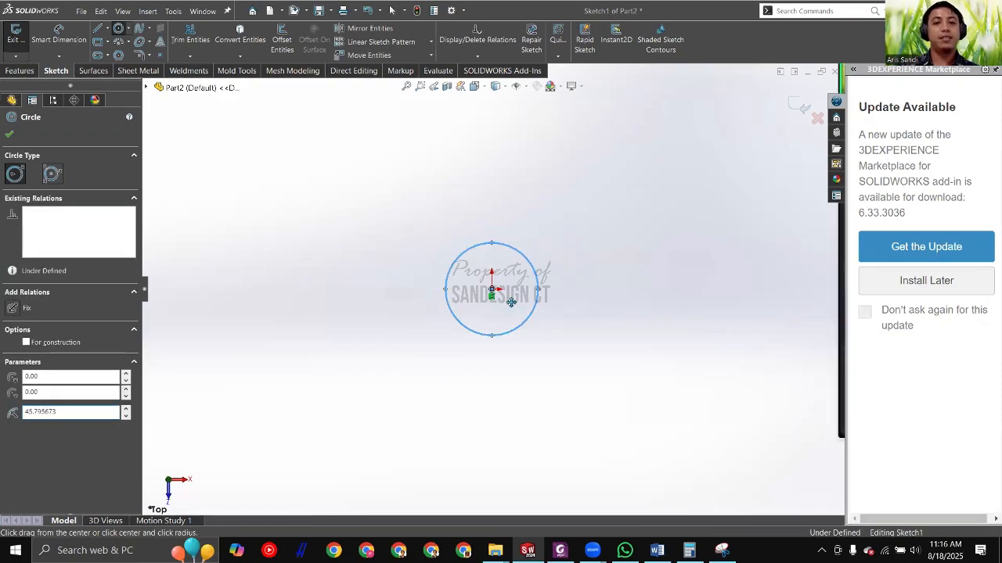
{"action": "middle_click_drag", "start_coordinate": [510, 299], "coordinate": [320, 301], "text": "ctrl"}
Step: Sketch a smaller concentric circle at the origin for the hole shown in the PDF drawing
{"action": "key", "text": "alt+Tab"}
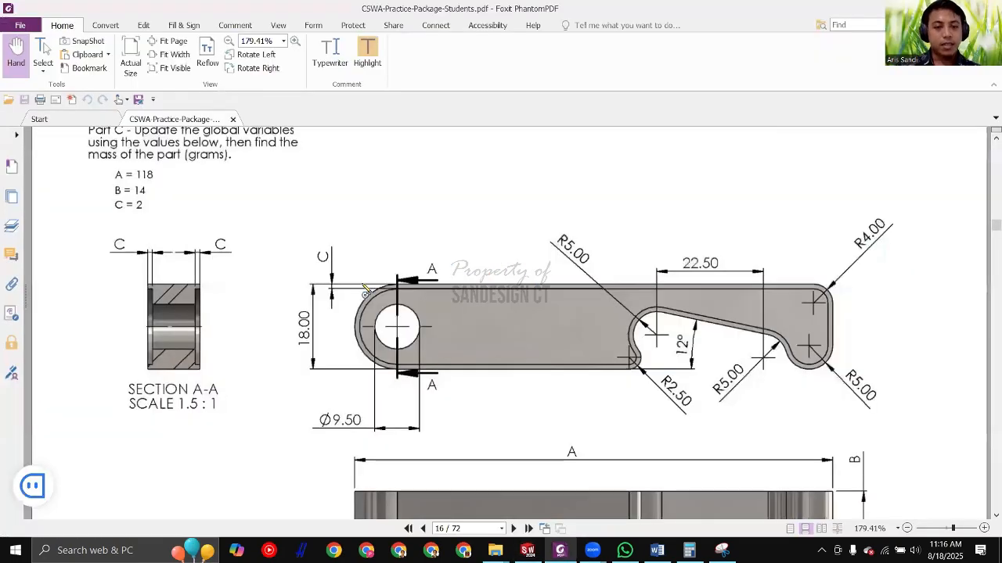
{"action": "key", "text": "alt+Tab"}
{"action": "left_click", "coordinate": [302, 292]}
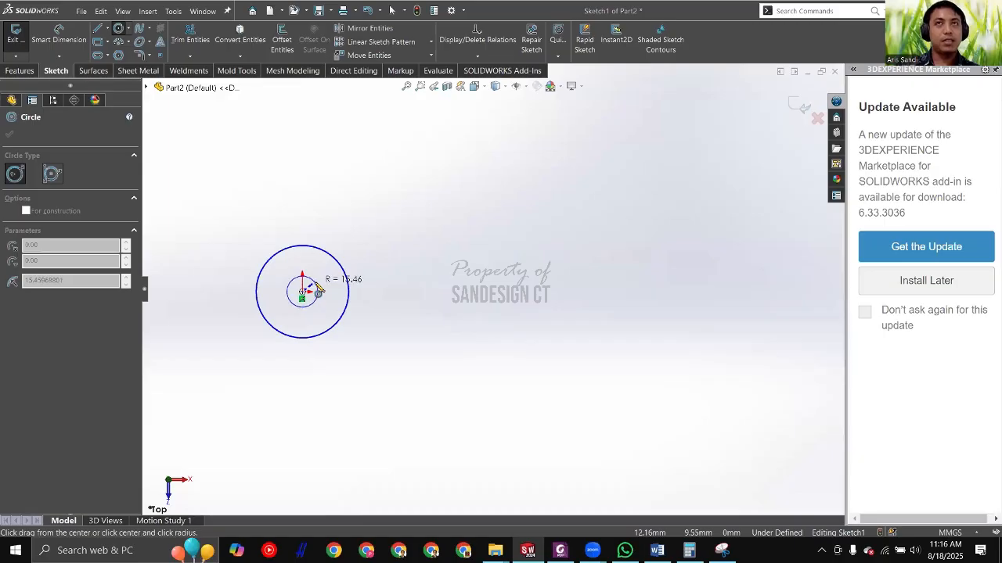
{"action": "left_click", "coordinate": [320, 292]}
{"action": "key", "text": "Escape"}
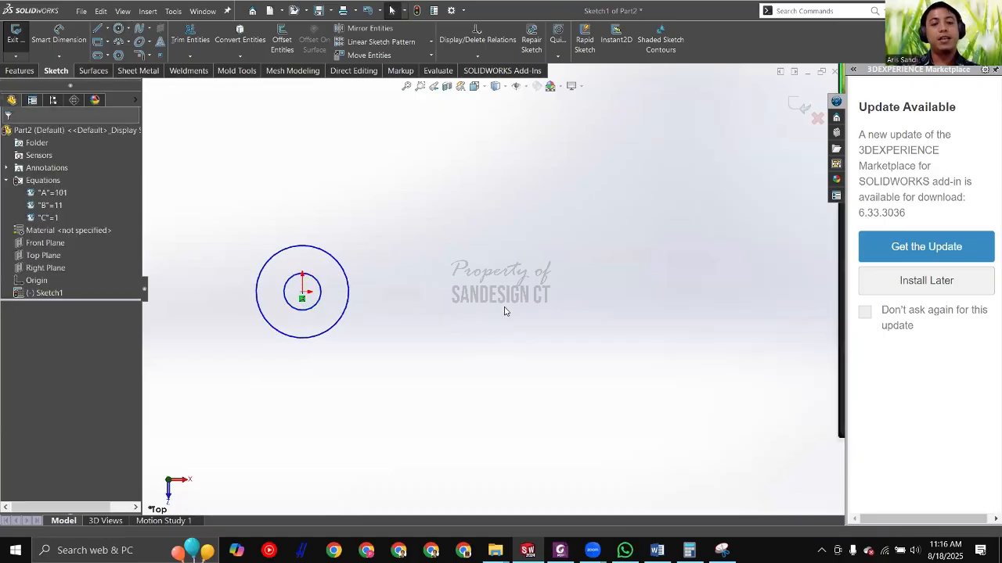
Step: Dimension the outer circle's diameter to 18 mm, following the PDF drawing
{"action": "key", "text": "alt+Tab"}
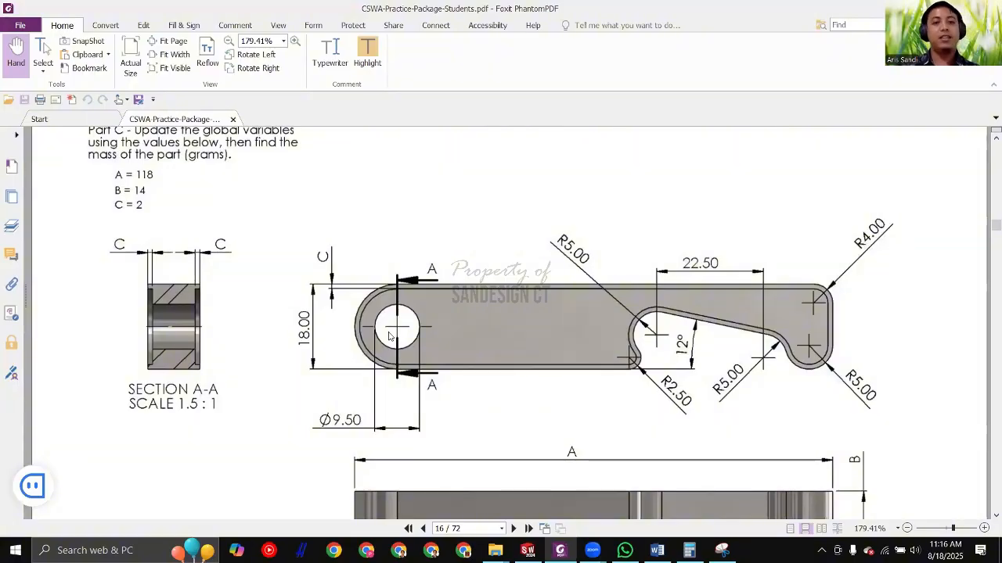
{"action": "key", "text": "alt+Tab"}
{"action": "left_click", "coordinate": [329, 255]}
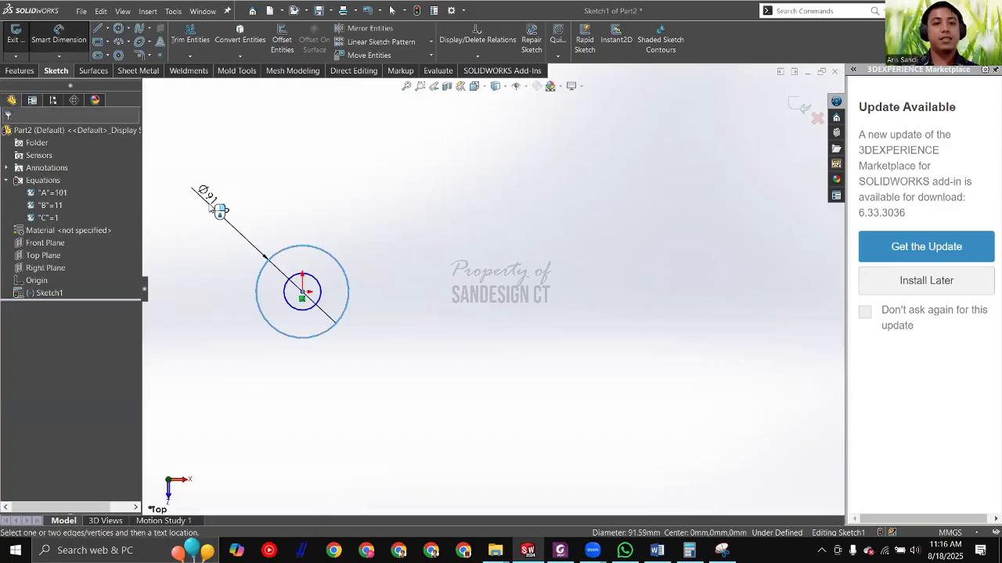
{"action": "left_click", "coordinate": [209, 209]}
{"action": "type", "text": "18"}
{"action": "key", "text": "Return"}
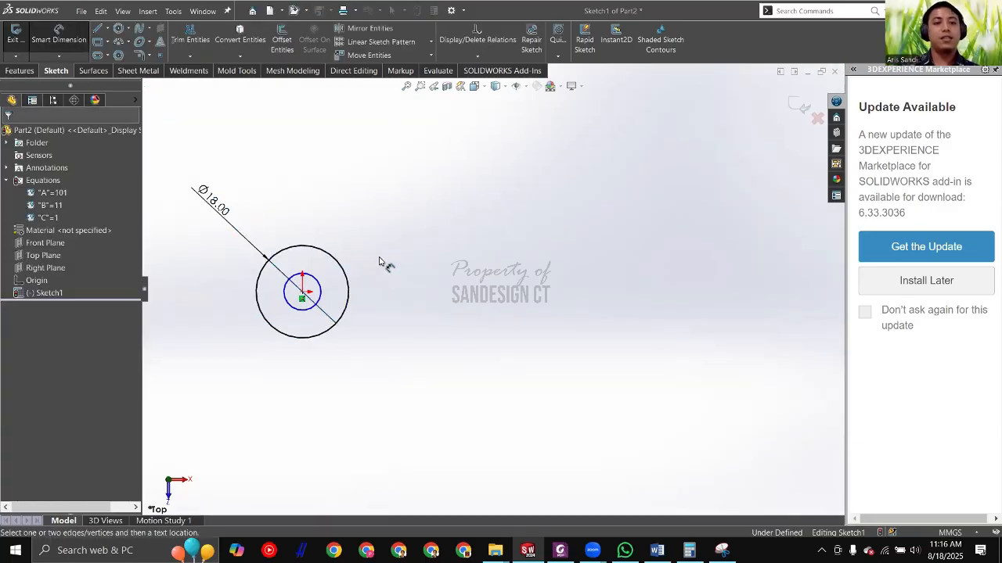
Step: Check the hole size in the PDF and dimension the inner circle's diameter to 9.5 mm
{"action": "key", "text": "alt+Tab"}
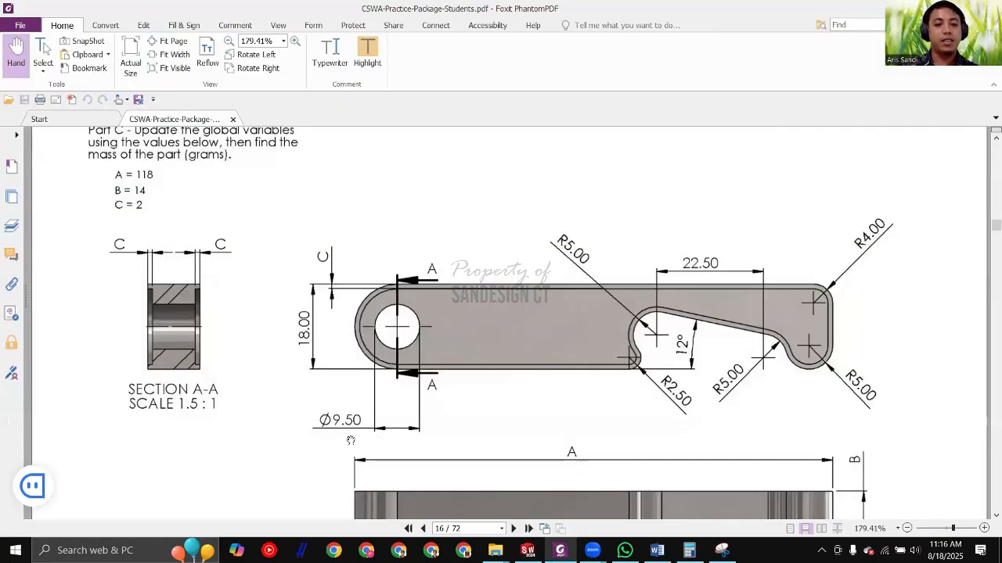
{"action": "key", "text": "alt+Tab"}
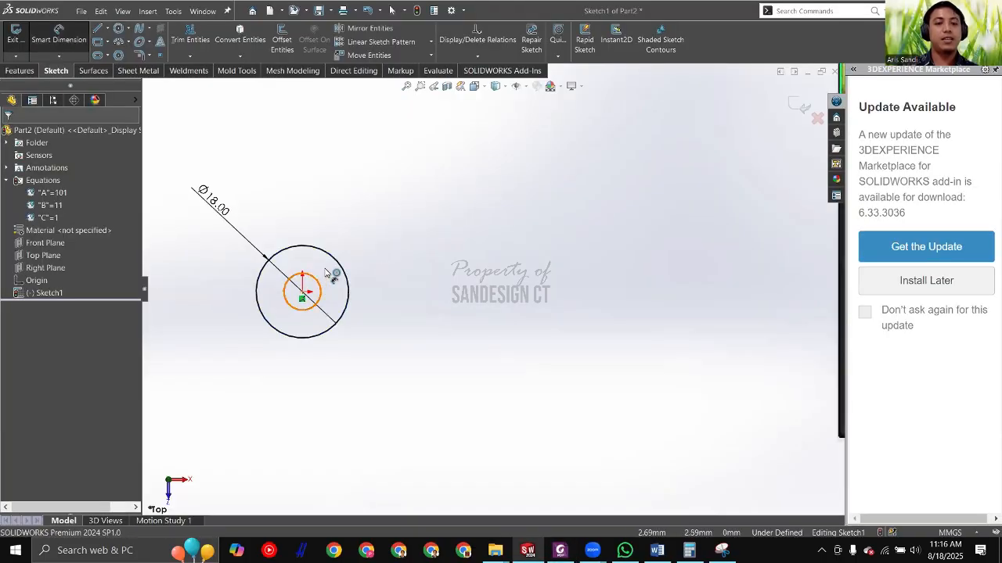
{"action": "left_click", "coordinate": [316, 279]}
{"action": "left_click", "coordinate": [374, 201]}
{"action": "type", "text": "9.5"}
{"action": "key", "text": "Return"}
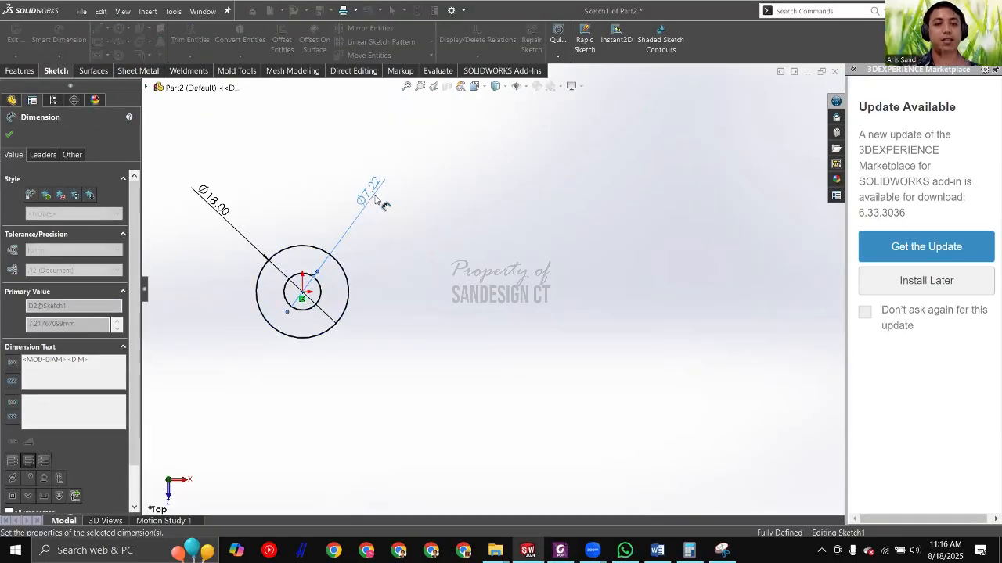
{"action": "left_click", "coordinate": [417, 255]}
{"action": "scroll", "coordinate": [319, 288], "scroll_direction": "down", "scroll_amount": 2}
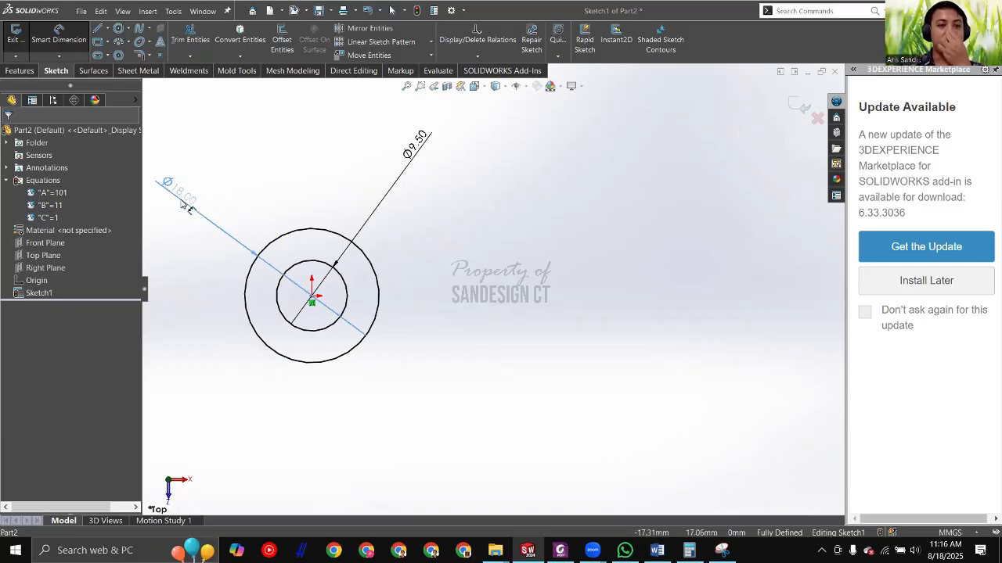
Step: Display both circle diameter dimensions with a single arrow and an open leader that stops at the circle edge
{"action": "left_click", "coordinate": [344, 326]}
{"action": "scroll", "coordinate": [345, 328], "scroll_direction": "down", "scroll_amount": 2}
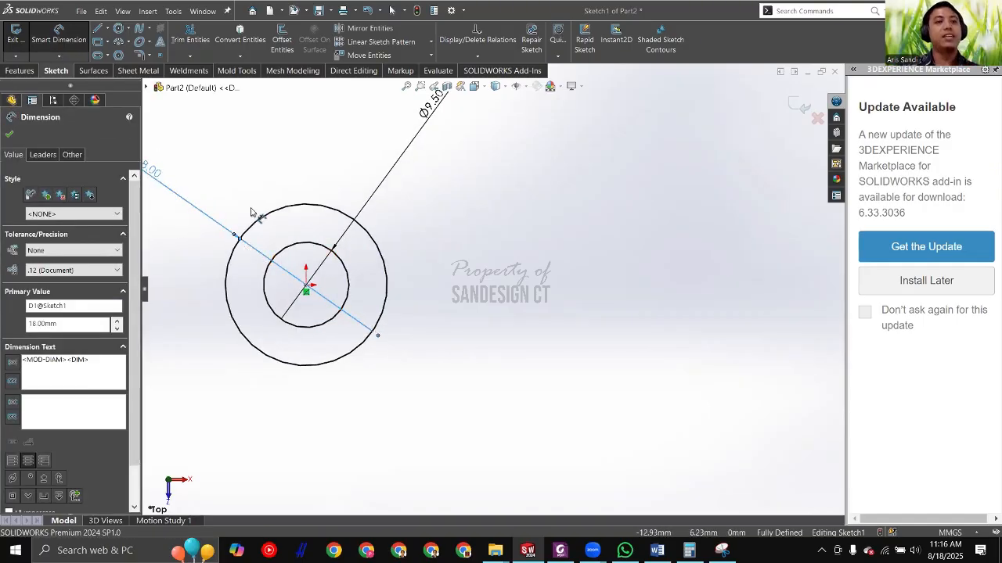
{"action": "scroll", "coordinate": [248, 209], "scroll_direction": "up", "scroll_amount": 1}
{"action": "left_click", "coordinate": [407, 188], "text": "ctrl"}
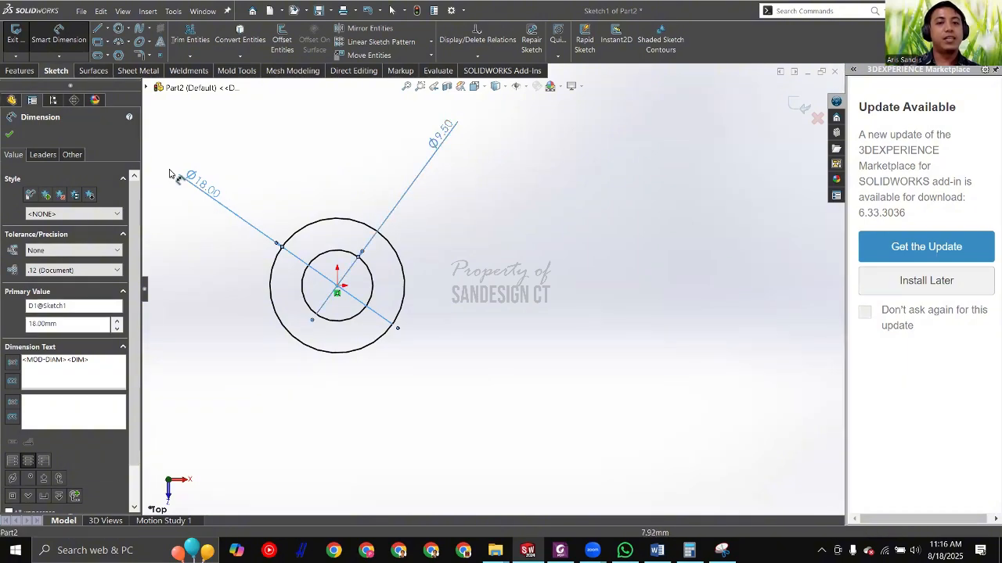
{"action": "left_click", "coordinate": [43, 156]}
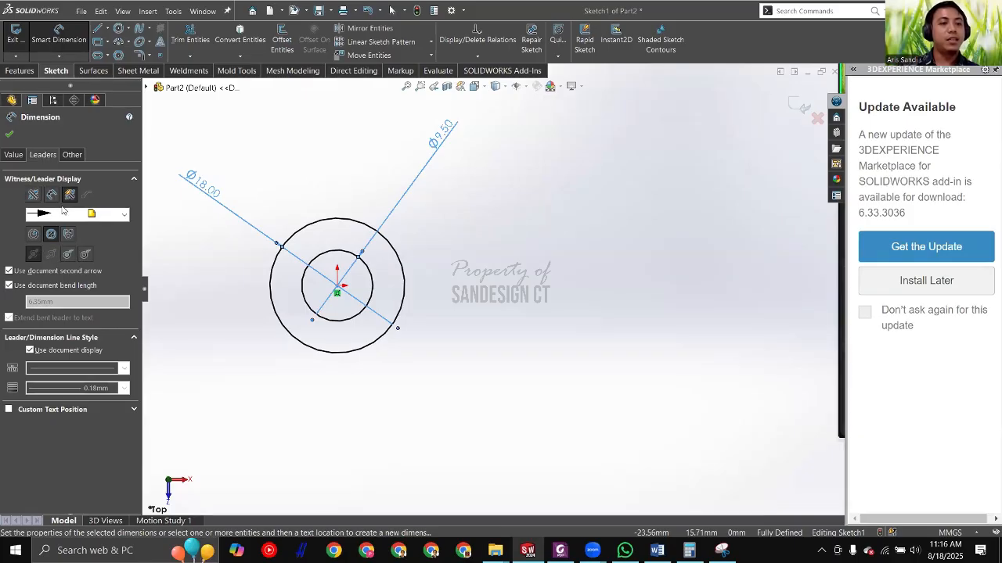
{"action": "left_click", "coordinate": [86, 255]}
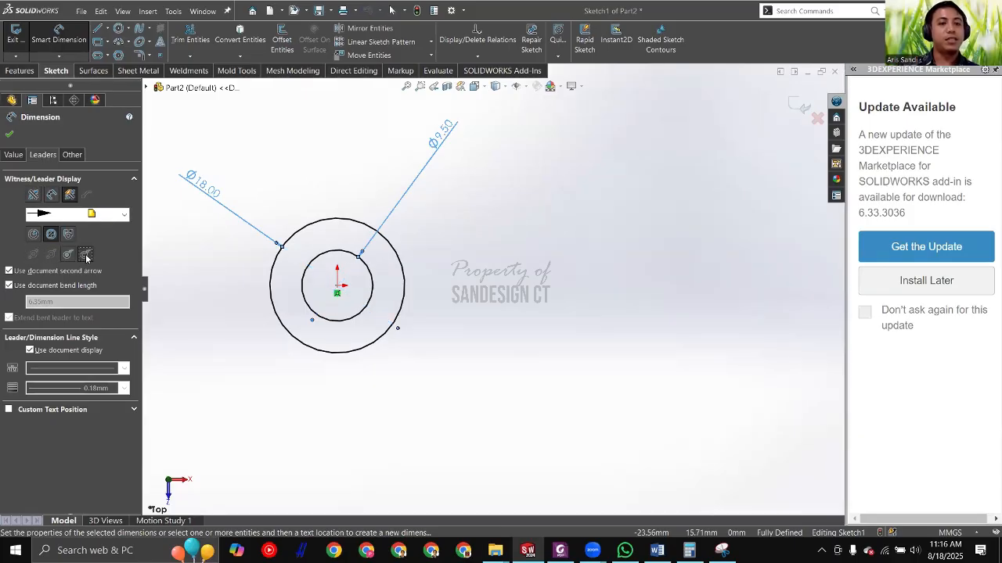
Step: Reposition the 18 mm and 9.5 mm diameter dimensions beside each other at the upper left of the circles
{"action": "scroll", "coordinate": [323, 221], "scroll_direction": "down", "scroll_amount": 1}
{"action": "left_click", "coordinate": [333, 181]}
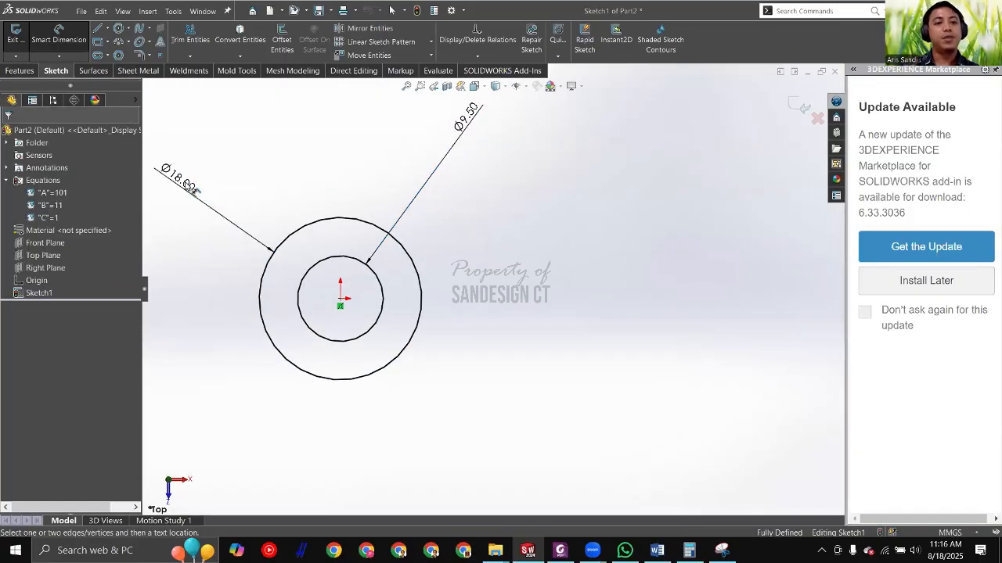
{"action": "left_click_drag", "start_coordinate": [186, 182], "coordinate": [249, 174]}
{"action": "left_click", "coordinate": [513, 159]}
{"action": "left_click_drag", "start_coordinate": [461, 121], "coordinate": [222, 239]}
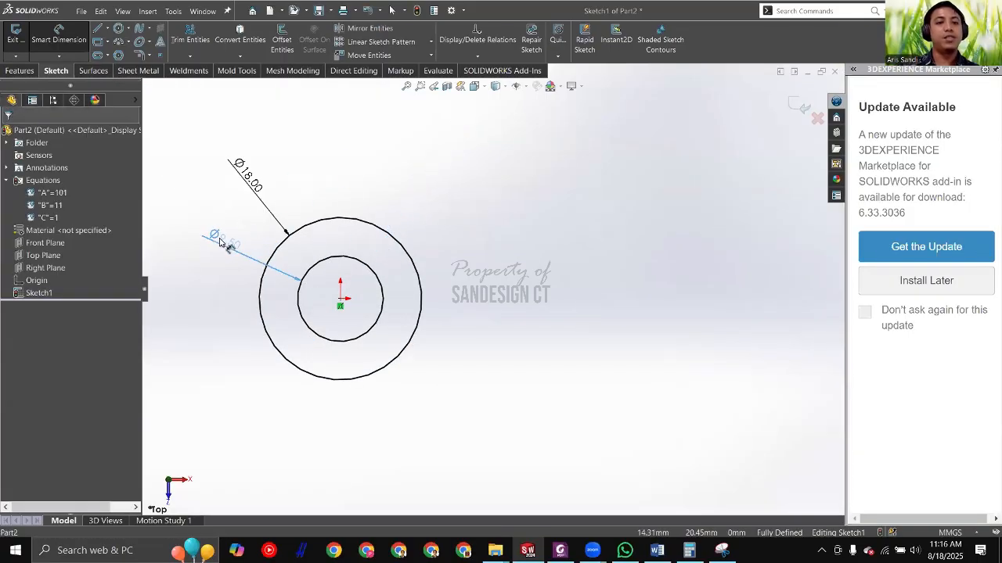
{"action": "left_click_drag", "start_coordinate": [252, 166], "coordinate": [274, 173]}
{"action": "left_click", "coordinate": [482, 256]}
{"action": "scroll", "coordinate": [482, 257], "scroll_direction": "up", "scroll_amount": 2}
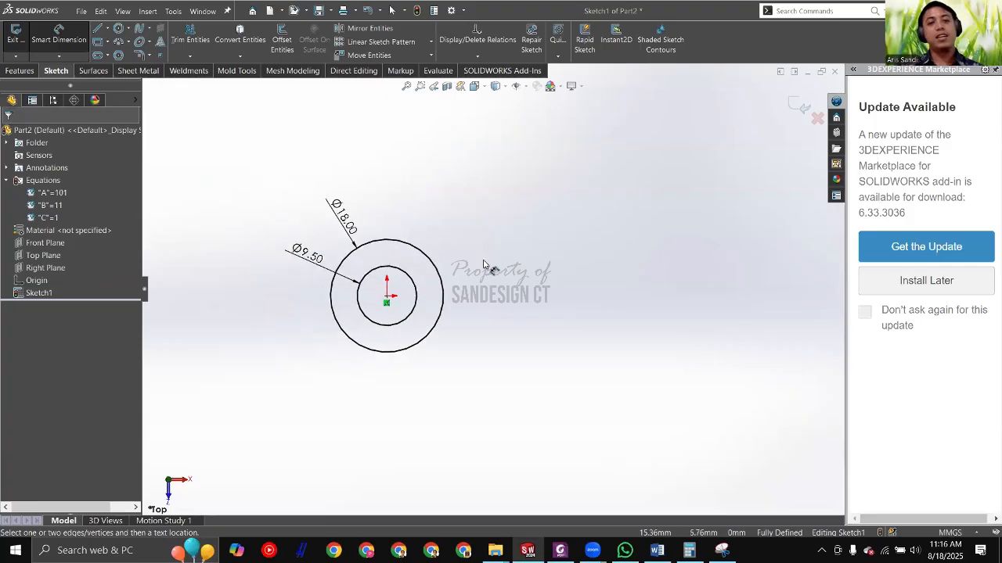
{"action": "scroll", "coordinate": [416, 259], "scroll_direction": "down", "scroll_amount": 3}
{"action": "left_click_drag", "start_coordinate": [225, 256], "coordinate": [227, 223]}
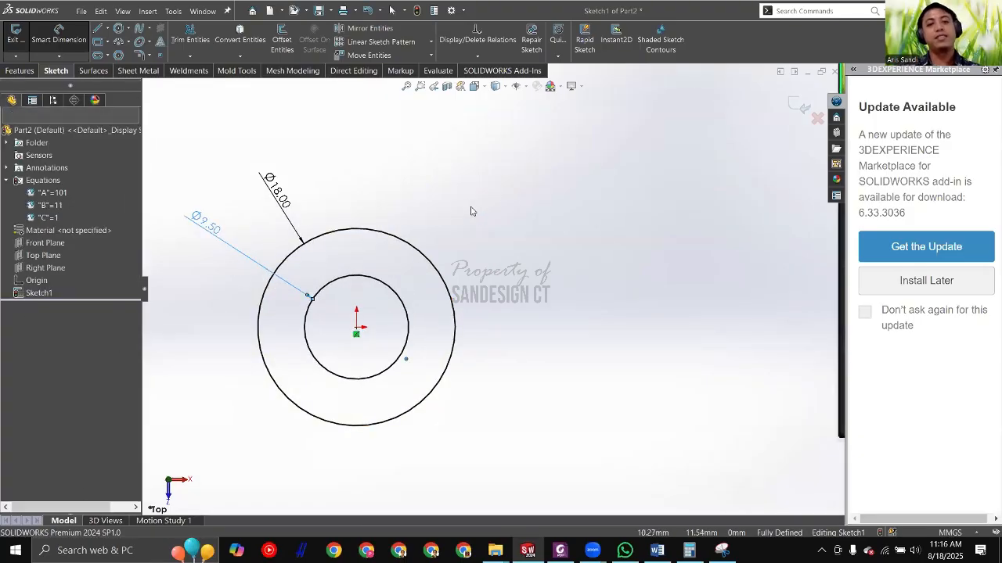
{"action": "left_click", "coordinate": [599, 271]}
{"action": "scroll", "coordinate": [519, 254], "scroll_direction": "up", "scroll_amount": 3}
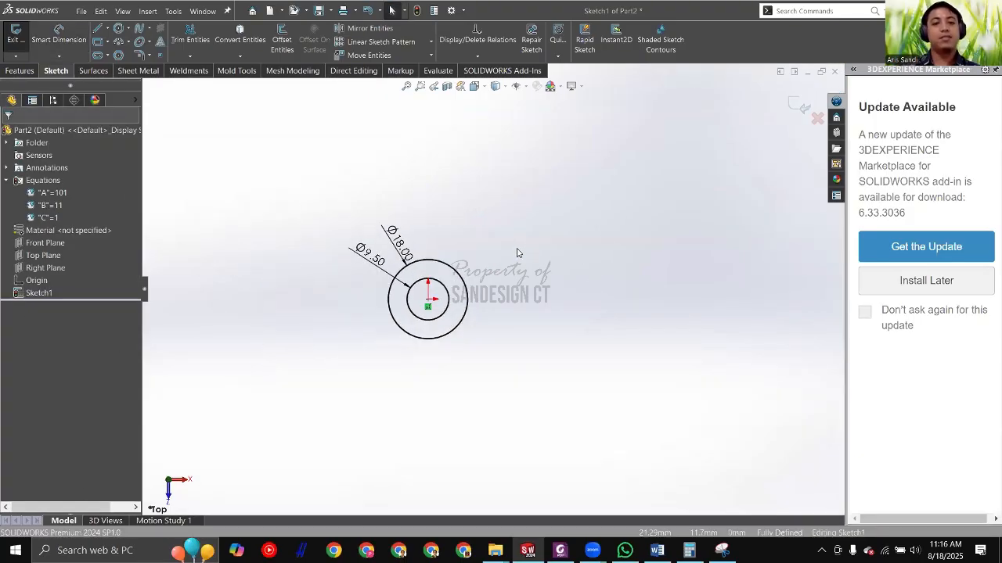
Step: Check the hook end in the PDF drawing and sketch two circles about 73 mm right of the origin, the larger about 16 mm above the smaller
{"action": "key", "text": "alt+Tab"}
{"action": "scroll", "coordinate": [470, 306], "scroll_direction": "down", "scroll_amount": 1}
{"action": "left_click_drag", "start_coordinate": [470, 306], "coordinate": [474, 297]}
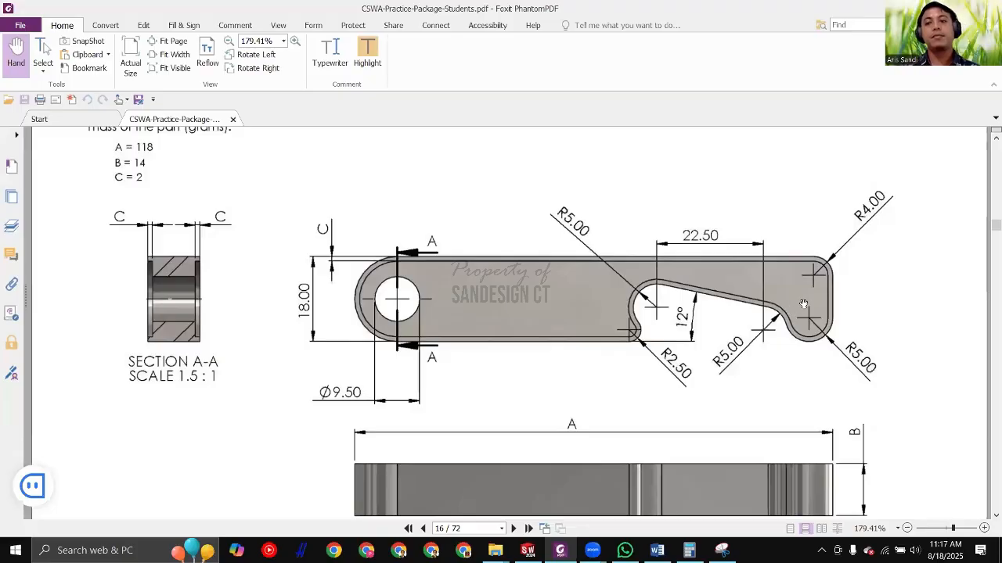
{"action": "key", "text": "alt+Tab"}
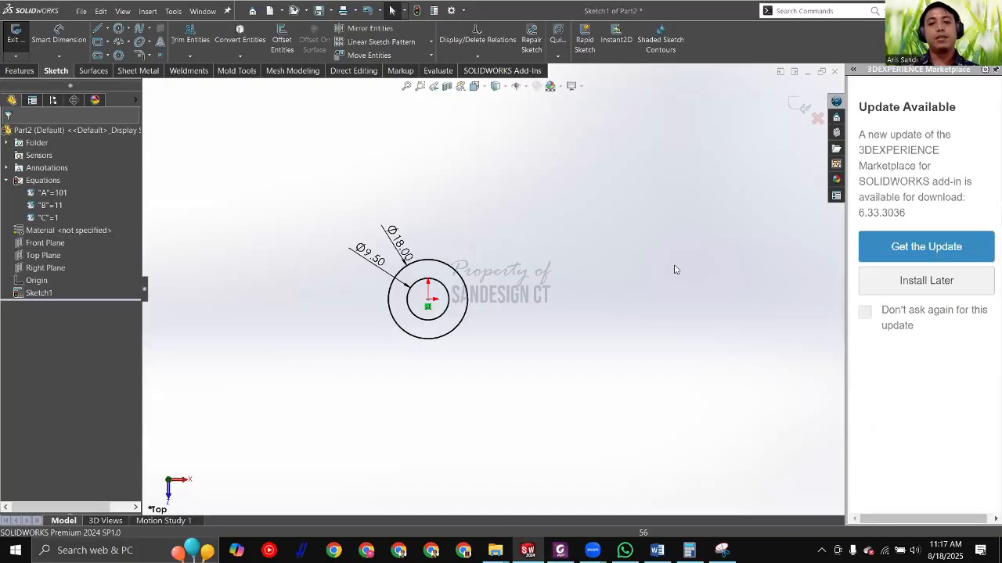
{"action": "scroll", "coordinate": [454, 275], "scroll_direction": "up", "scroll_amount": 3}
{"action": "scroll", "coordinate": [450, 270], "scroll_direction": "down", "scroll_amount": 3}
{"action": "middle_click_drag", "start_coordinate": [532, 282], "coordinate": [462, 263], "text": "ctrl"}
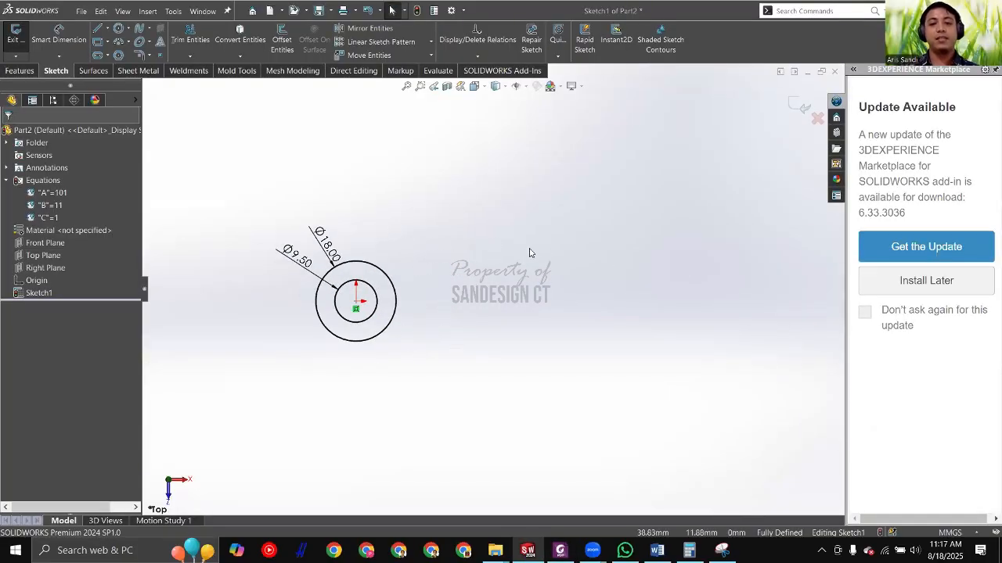
{"action": "right_click_drag", "start_coordinate": [531, 253], "coordinate": [583, 257]}
{"action": "left_click_drag", "start_coordinate": [681, 278], "coordinate": [681, 251]}
{"action": "left_click_drag", "start_coordinate": [681, 347], "coordinate": [690, 333]}
{"action": "key", "text": "Escape"}
Step: Sketch a horizontal line for the part's upper edge, from above the origin to beyond the two new circles
{"action": "right_click_drag", "start_coordinate": [727, 183], "coordinate": [665, 188]}
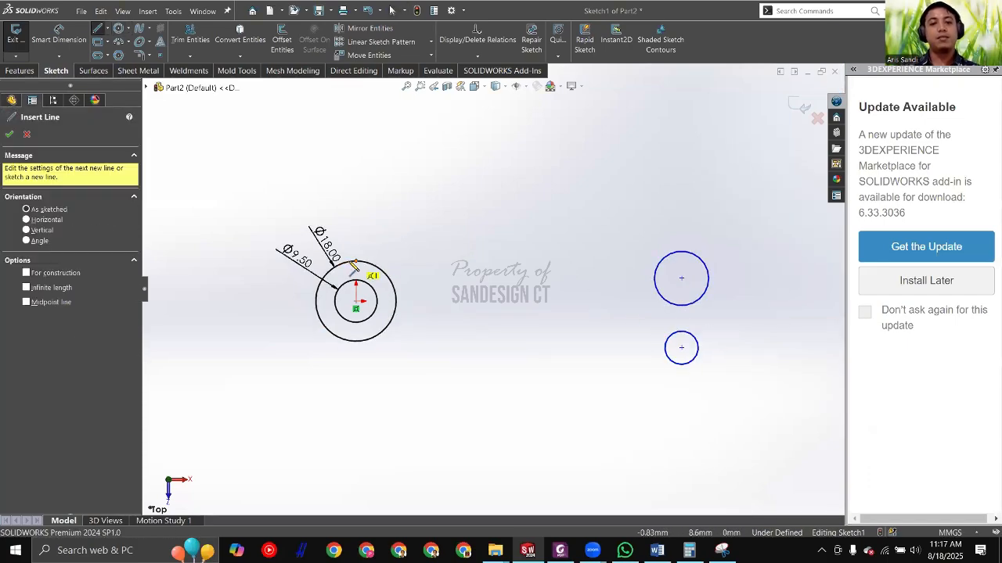
{"action": "left_click", "coordinate": [356, 240]}
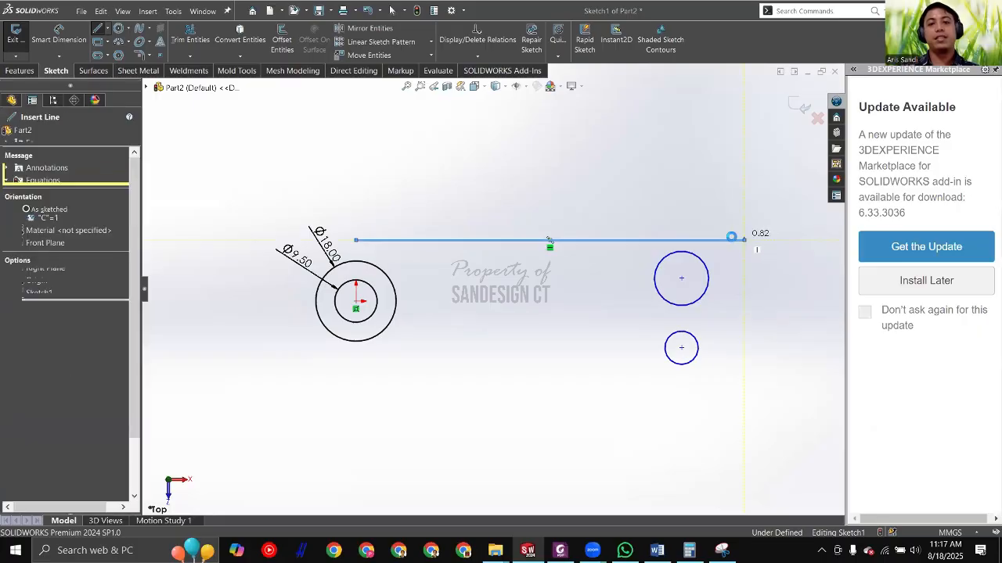
{"action": "left_click", "coordinate": [745, 240]}
{"action": "key", "text": "Escape"}
Step: Check the end edge in the PDF and sketch a vertical line right of the two circles, crossing the upper horizontal line
{"action": "key", "text": "alt+Tab"}
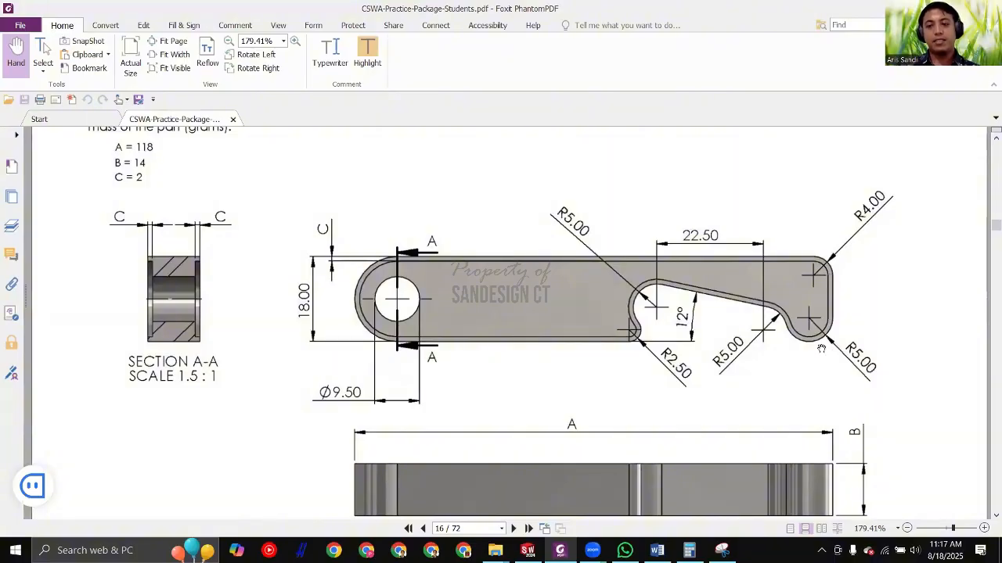
{"action": "key", "text": "alt+Tab"}
{"action": "key", "text": "l"}
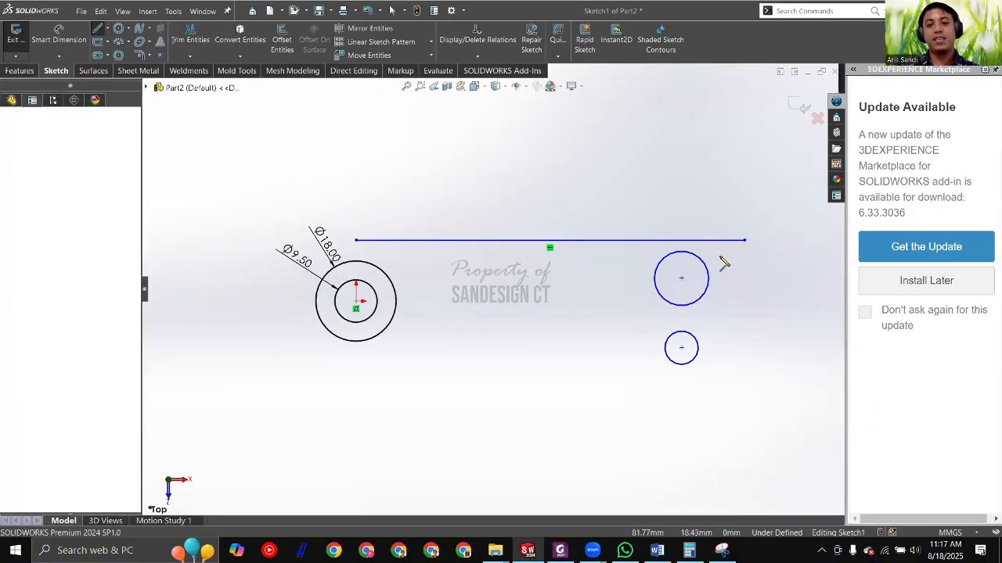
{"action": "left_click", "coordinate": [720, 221]}
{"action": "left_click", "coordinate": [720, 368]}
{"action": "key", "text": "Escape"}
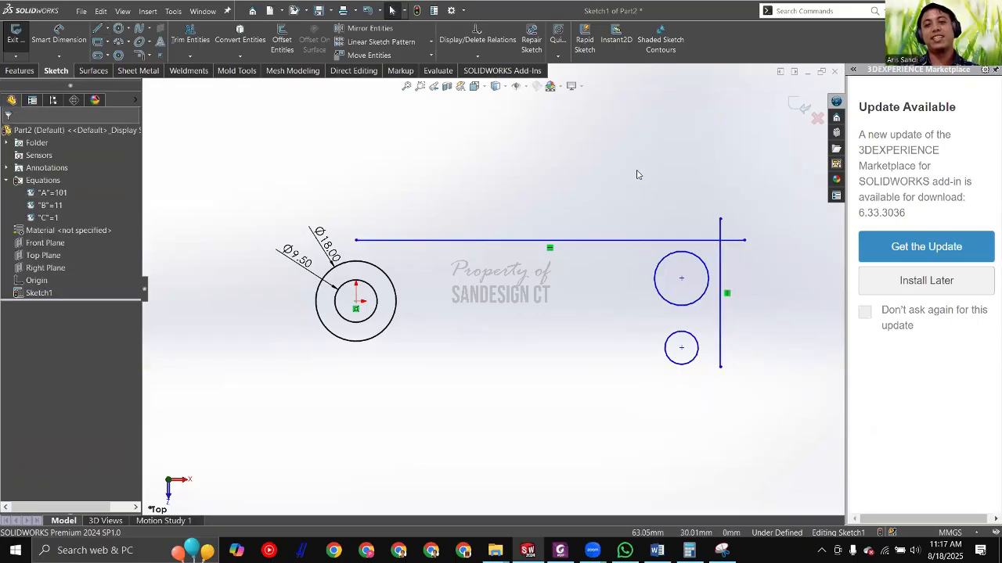
Step: Try to align the centers of the two hook-end circles vertically after checking the PDF drawing
{"action": "scroll", "coordinate": [760, 280], "scroll_direction": "down", "scroll_amount": 2}
{"action": "key", "text": "alt+Tab"}
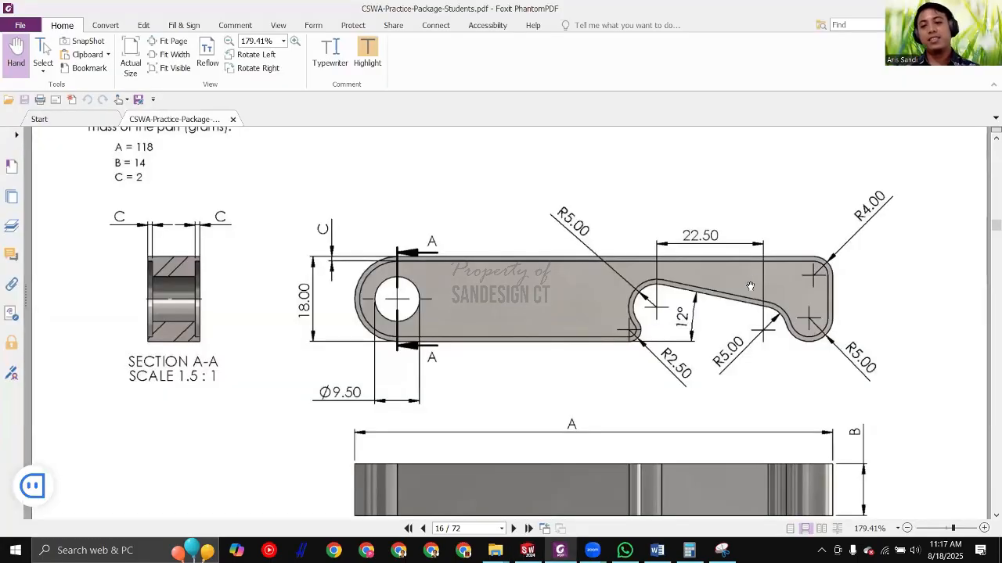
{"action": "key", "text": "alt+Tab"}
{"action": "left_click", "coordinate": [641, 275]}
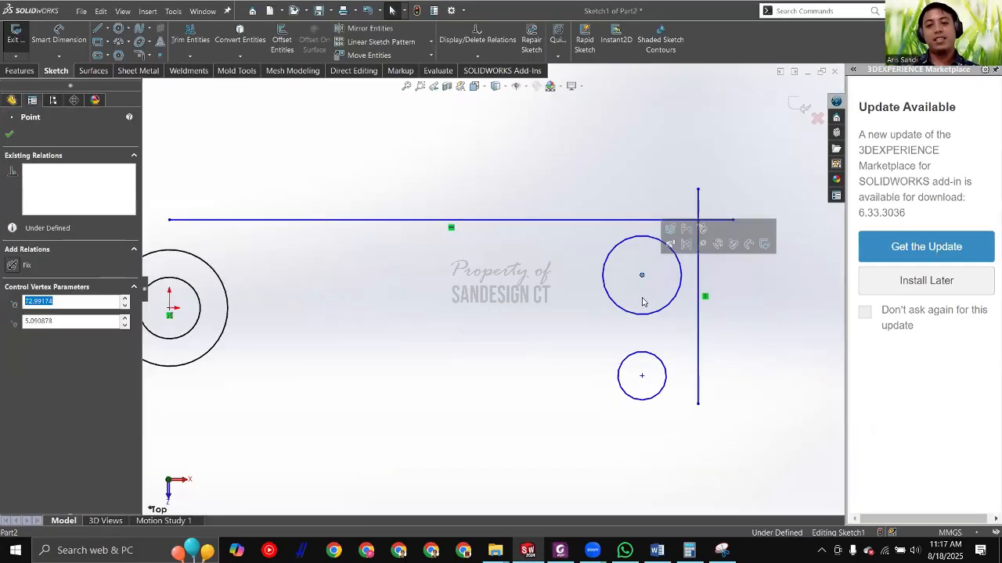
{"action": "left_click", "coordinate": [642, 377], "text": "ctrl"}
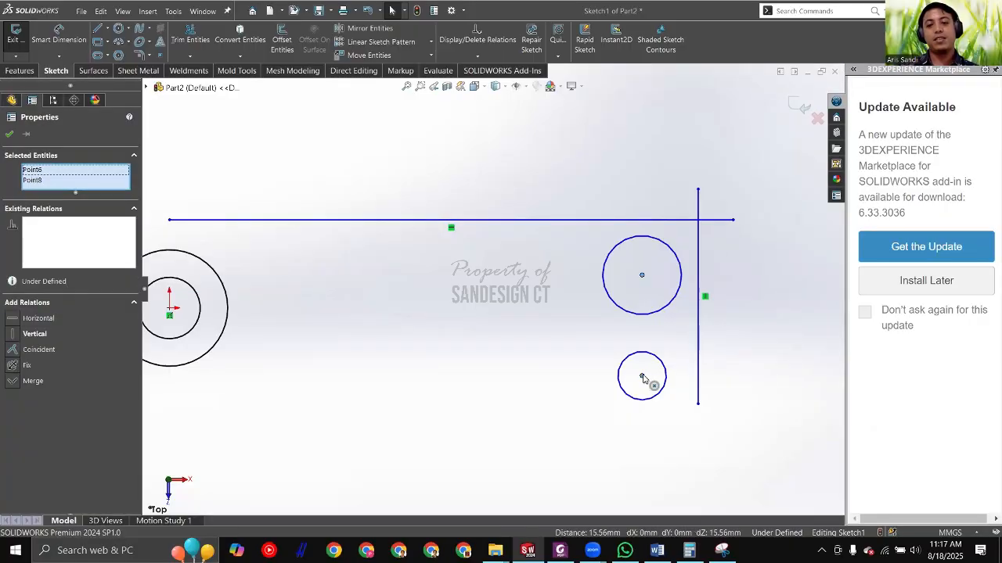
{"action": "left_click", "coordinate": [550, 338]}
{"action": "scroll", "coordinate": [671, 346], "scroll_direction": "down", "scroll_amount": 2}
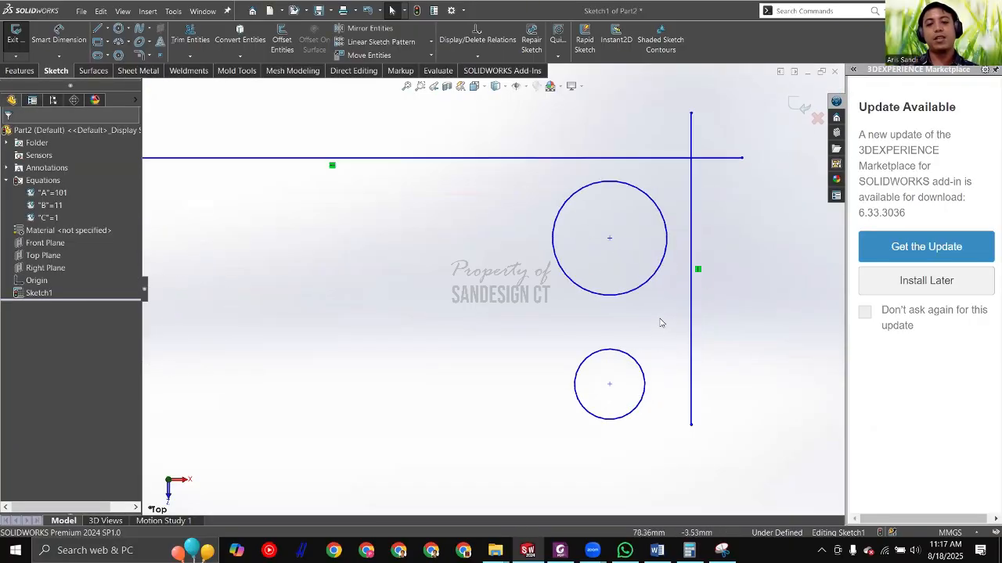
{"action": "left_click", "coordinate": [610, 238]}
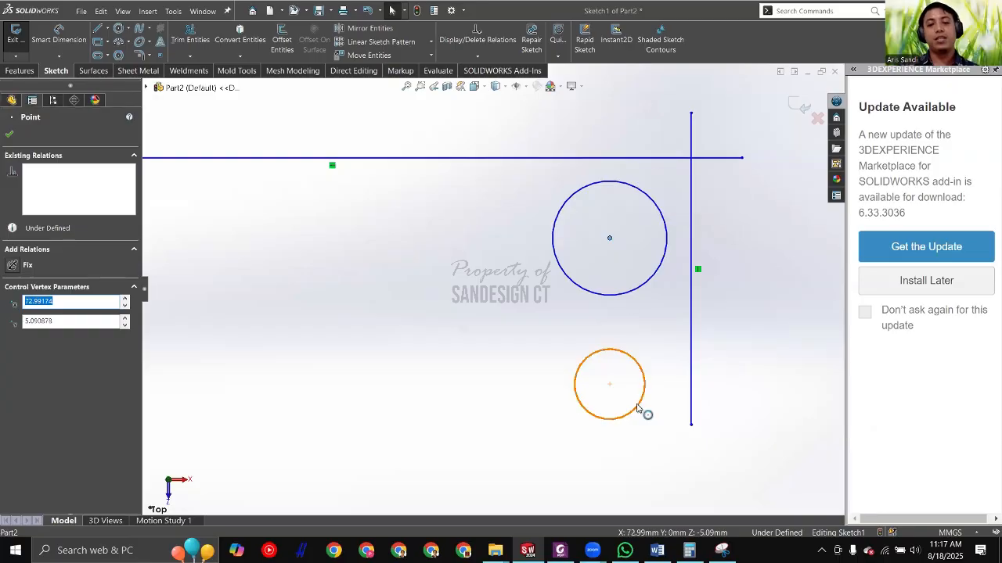
{"action": "left_click", "coordinate": [610, 386], "text": "ctrl"}
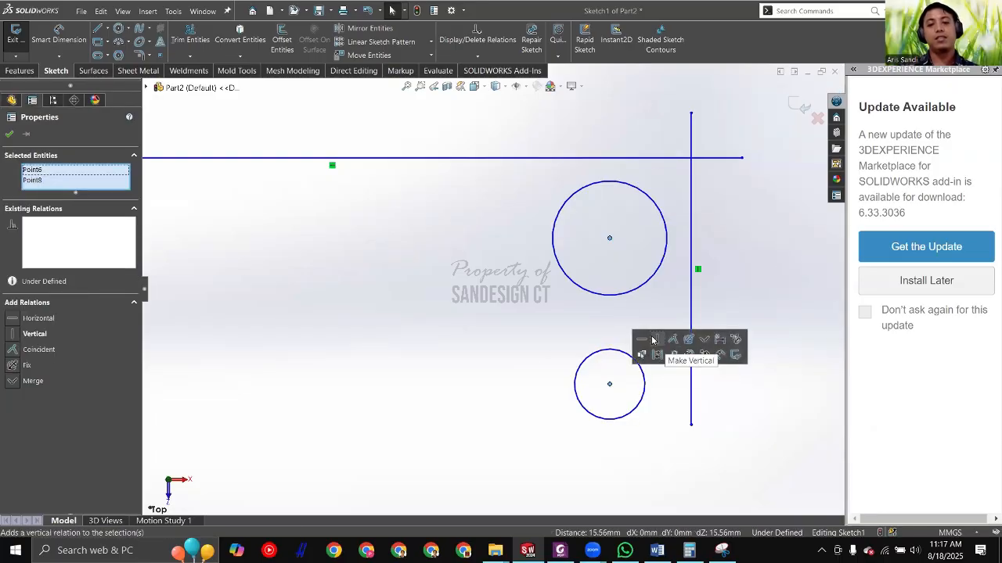
{"action": "left_click", "coordinate": [656, 339]}
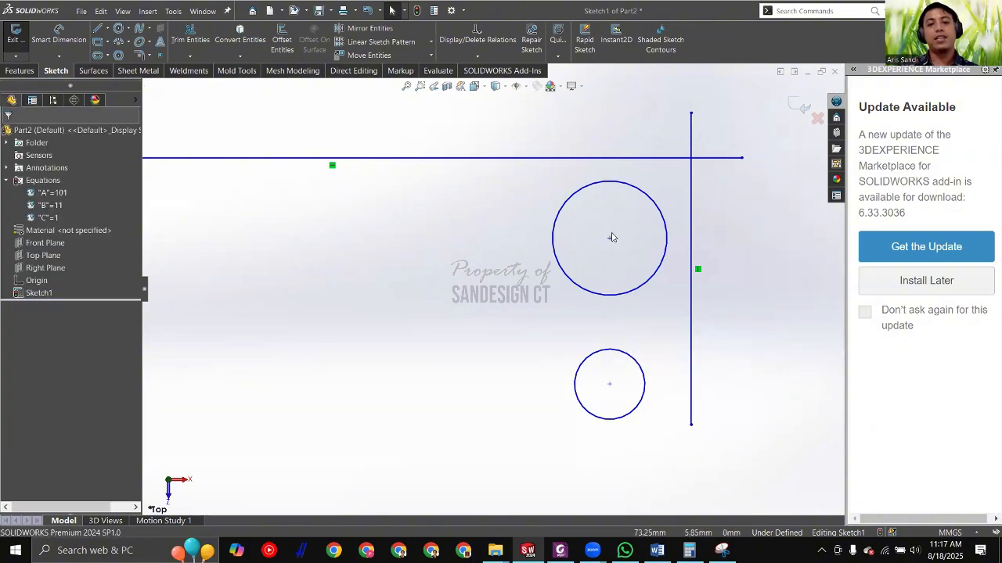
Step: Add a Vertical relation between the centers of the two hook-end circles and move the lower circle to test it
{"action": "left_click", "coordinate": [610, 238]}
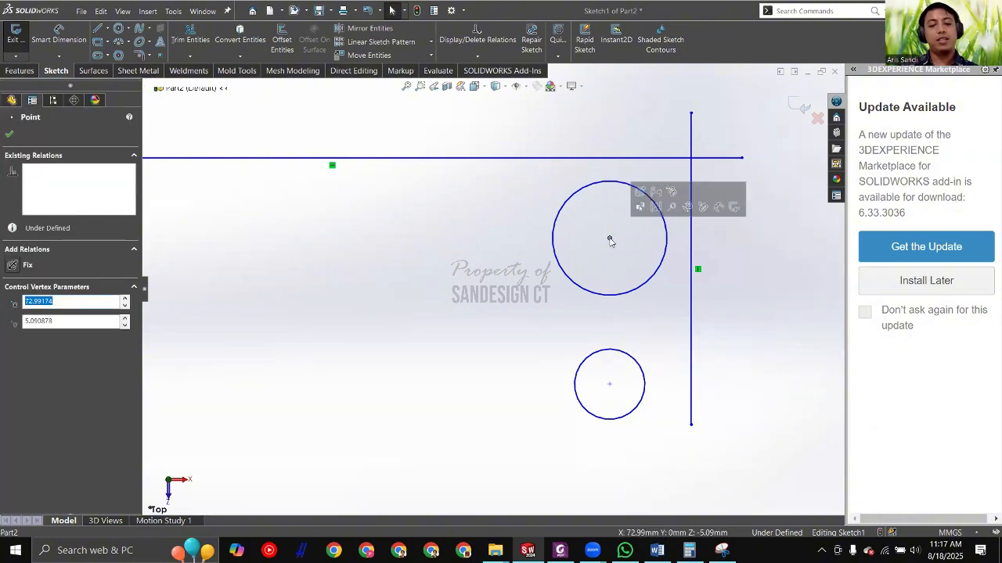
{"action": "left_click", "coordinate": [610, 387], "text": "ctrl"}
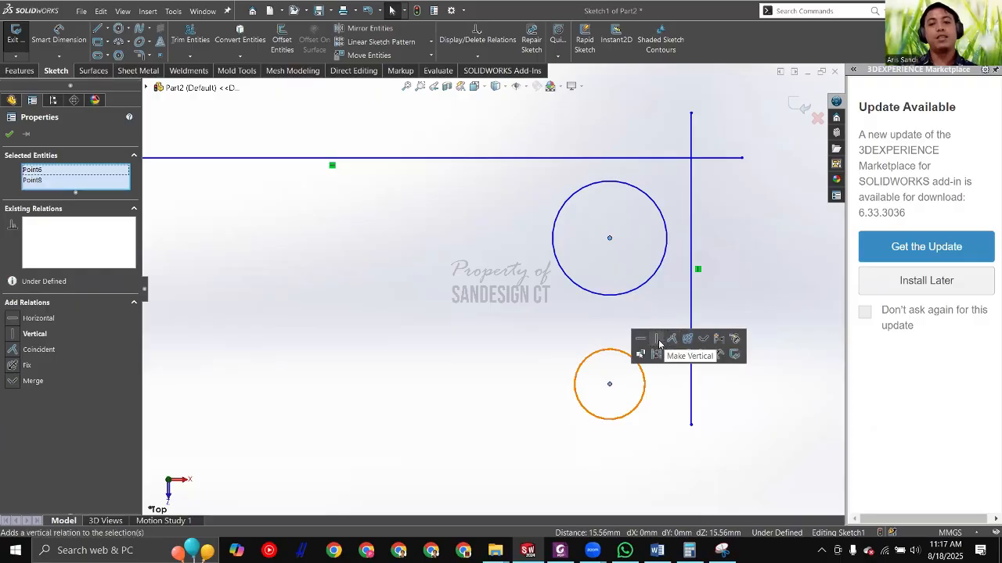
{"action": "left_click", "coordinate": [13, 335]}
{"action": "left_click", "coordinate": [9, 133]}
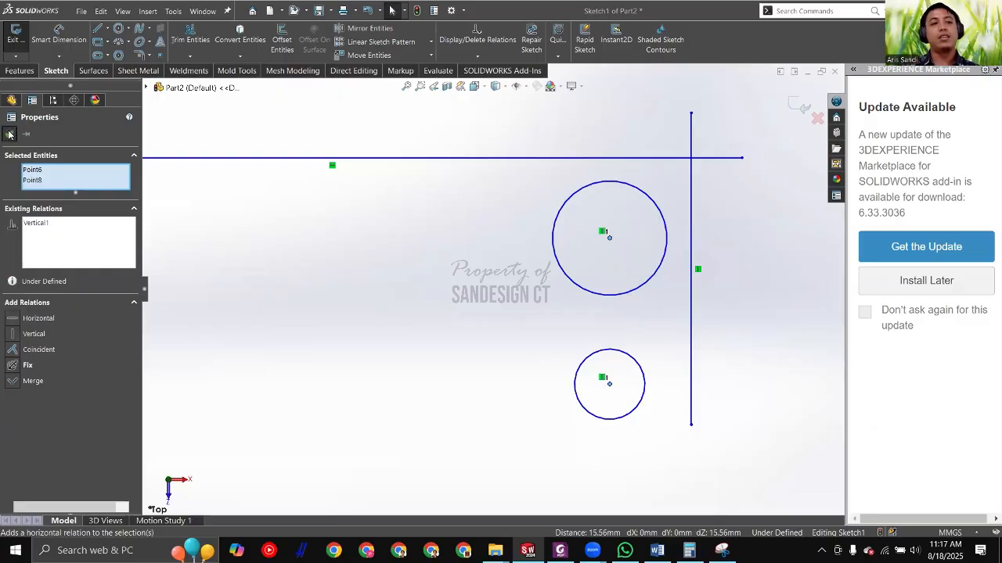
{"action": "left_click_drag", "start_coordinate": [595, 389], "coordinate": [542, 403]}
{"action": "left_click_drag", "start_coordinate": [402, 413], "coordinate": [623, 395]}
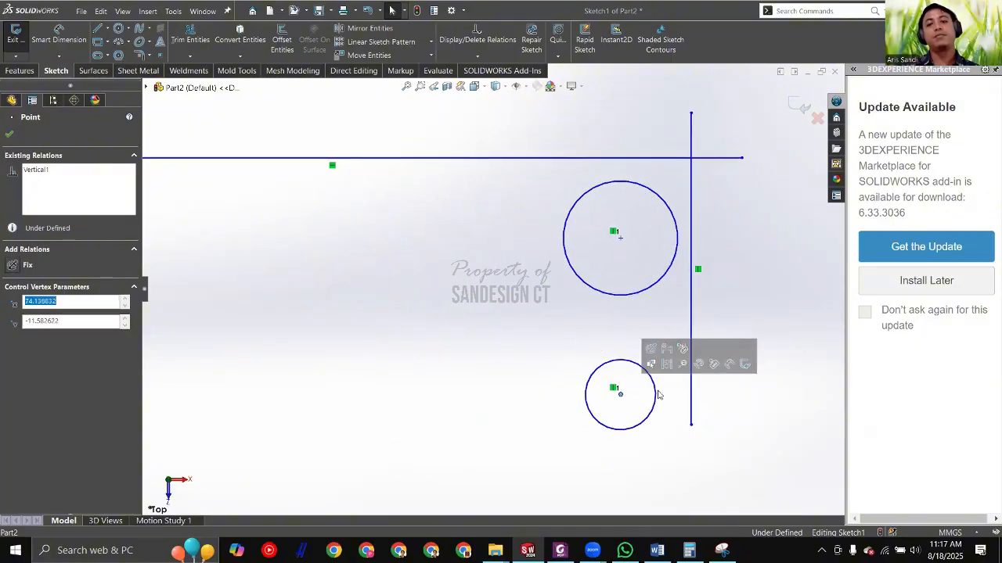
{"action": "left_click", "coordinate": [765, 421]}
Step: Check the PDF and make the upper horizontal line tangent to the 18 mm circle
{"action": "key", "text": "alt+Tab"}
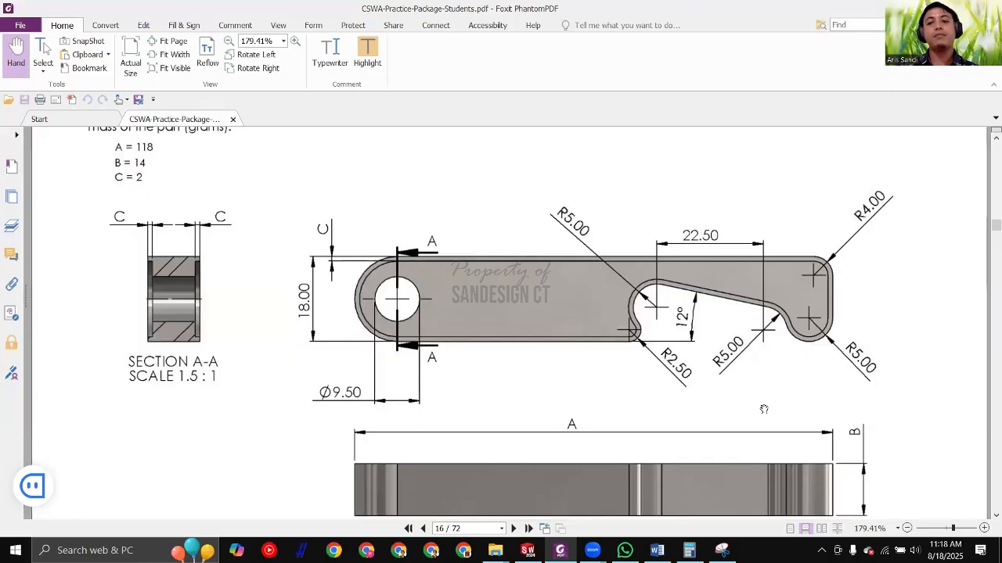
{"action": "key", "text": "alt+Tab"}
{"action": "scroll", "coordinate": [438, 267], "scroll_direction": "up", "scroll_amount": 5}
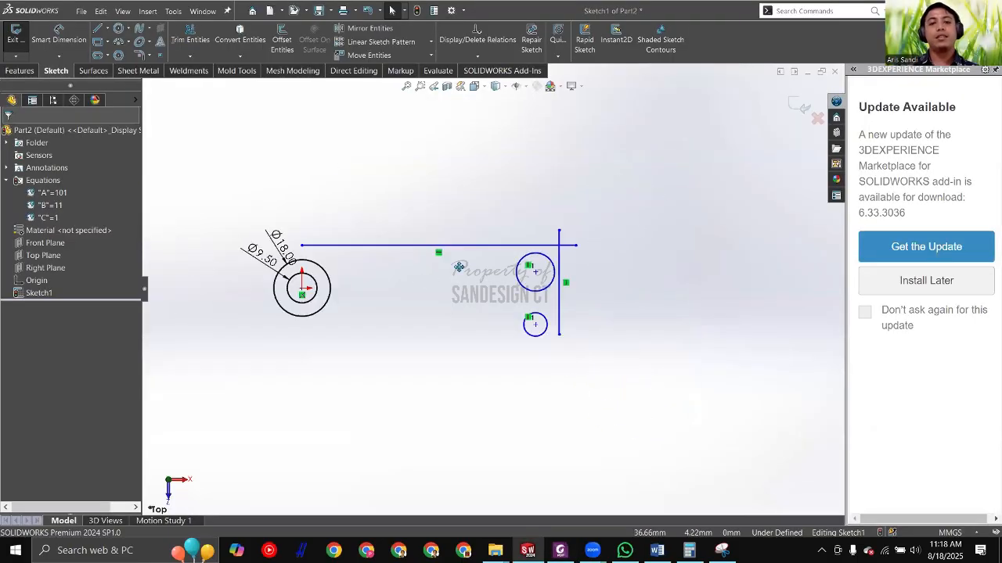
{"action": "scroll", "coordinate": [420, 267], "scroll_direction": "down", "scroll_amount": 2}
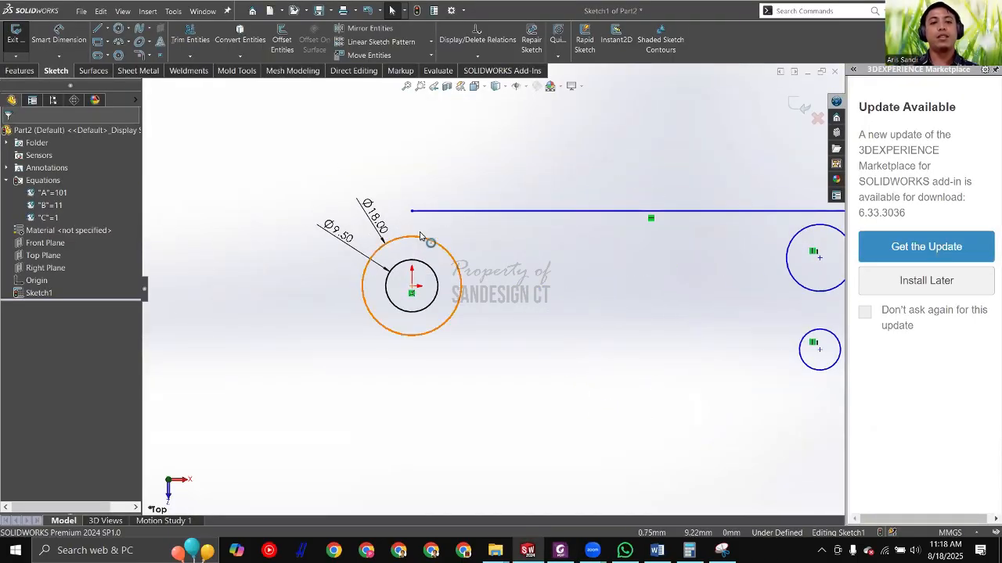
{"action": "left_click", "coordinate": [427, 239]}
{"action": "left_click", "coordinate": [444, 212], "text": "ctrl"}
{"action": "left_click", "coordinate": [420, 255]}
{"action": "scroll", "coordinate": [420, 255], "scroll_direction": "down", "scroll_amount": 2}
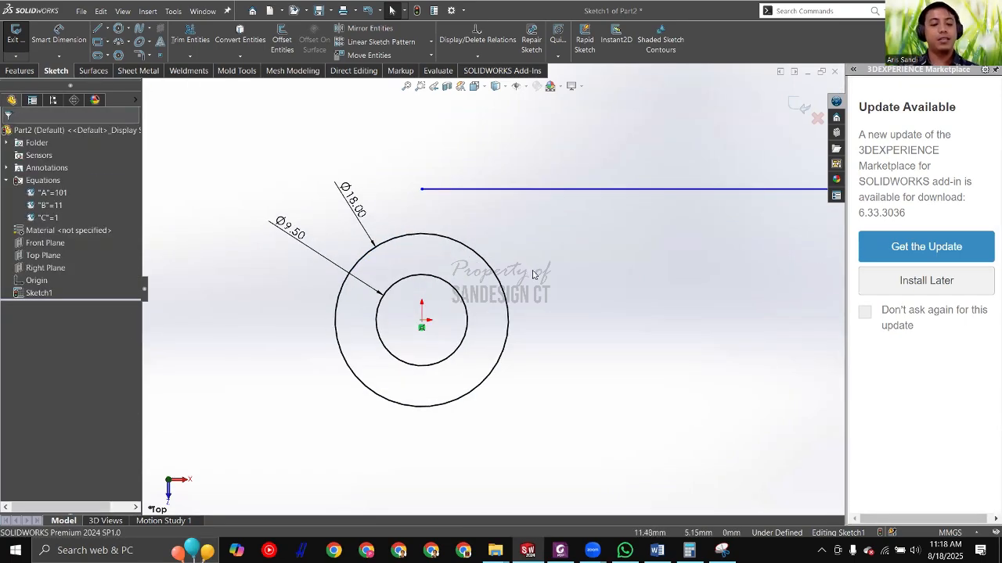
{"action": "left_click", "coordinate": [457, 244]}
{"action": "left_click", "coordinate": [471, 191], "text": "ctrl"}
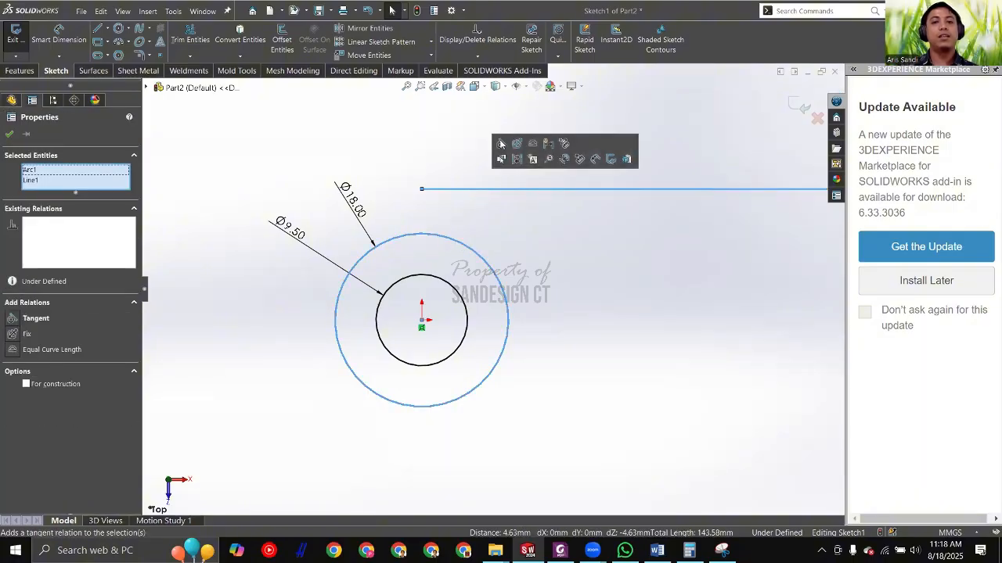
{"action": "left_click", "coordinate": [501, 148]}
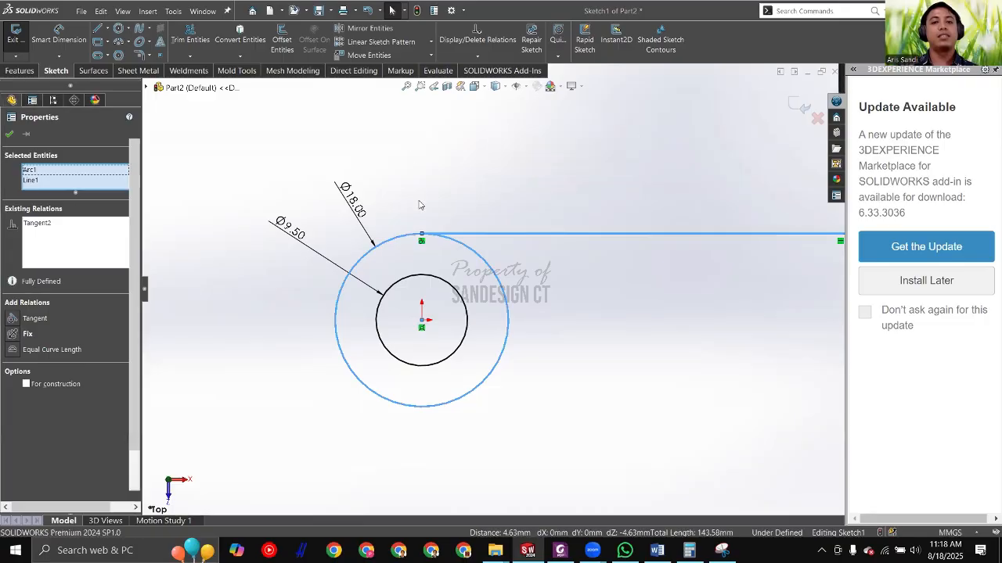
Step: Extend the horizontal line's start past the left of the 18 mm circle and move both diameter dimensions to the circles' lower left
{"action": "key", "text": "Escape"}
{"action": "left_click_drag", "start_coordinate": [417, 235], "coordinate": [258, 446]}
{"action": "left_click", "coordinate": [273, 202]}
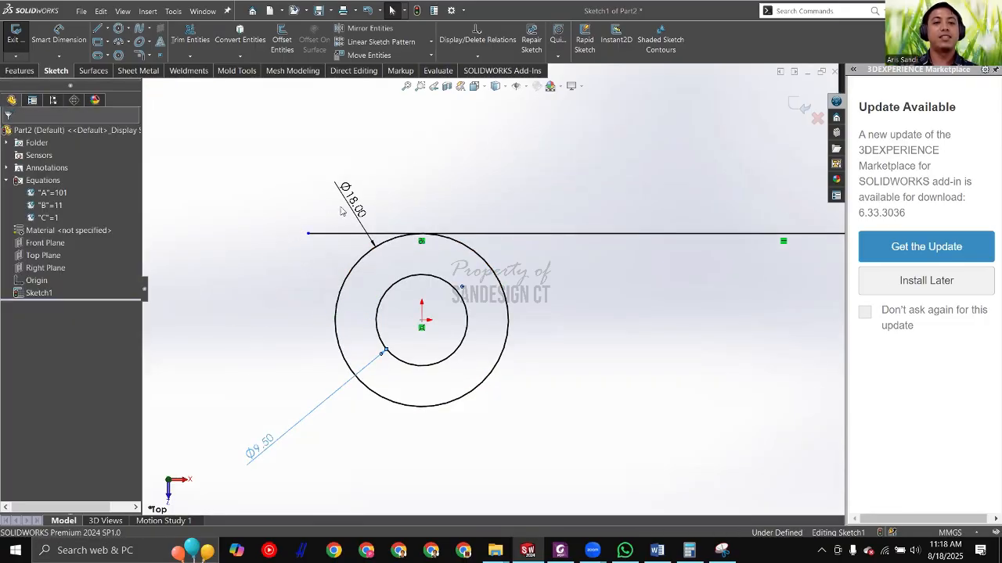
{"action": "left_click_drag", "start_coordinate": [280, 336], "coordinate": [306, 364]}
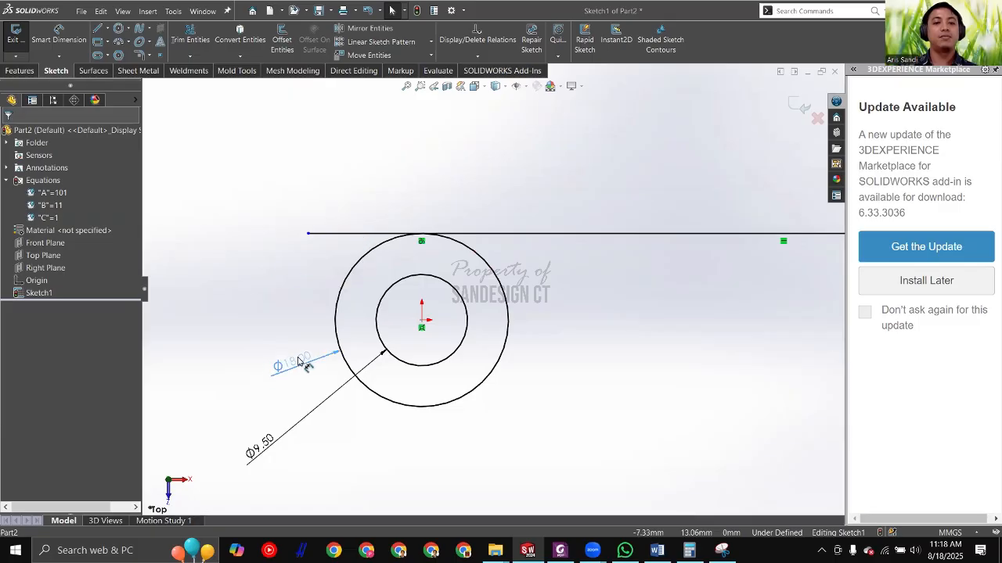
{"action": "left_click", "coordinate": [681, 282]}
Step: Make the larger hook-end circle tangent to the upper horizontal line
{"action": "scroll", "coordinate": [679, 281], "scroll_direction": "up", "scroll_amount": 6}
{"action": "scroll", "coordinate": [547, 241], "scroll_direction": "down", "scroll_amount": 6}
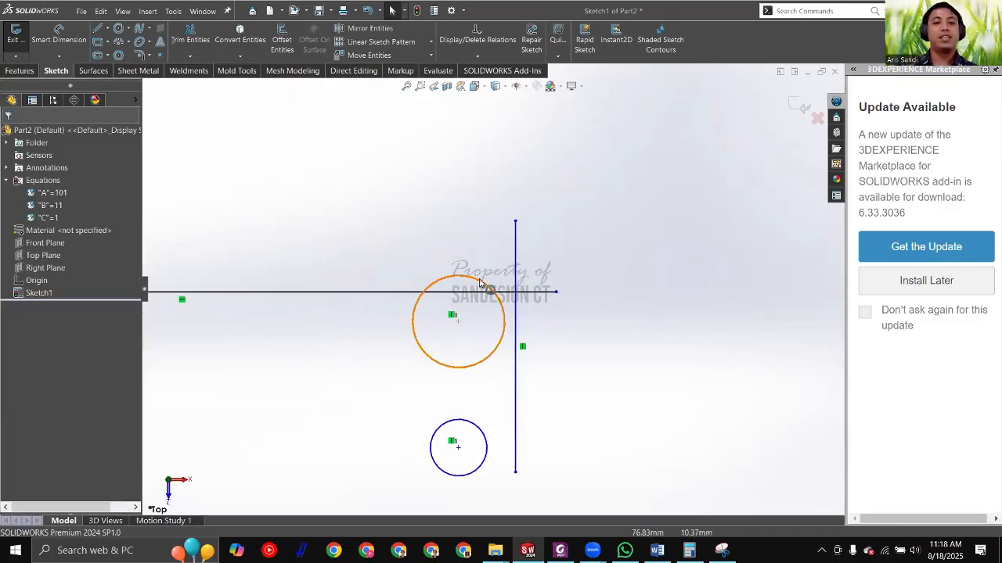
{"action": "left_click", "coordinate": [488, 287]}
{"action": "left_click", "coordinate": [397, 291]}
{"action": "left_click", "coordinate": [426, 288], "text": "ctrl"}
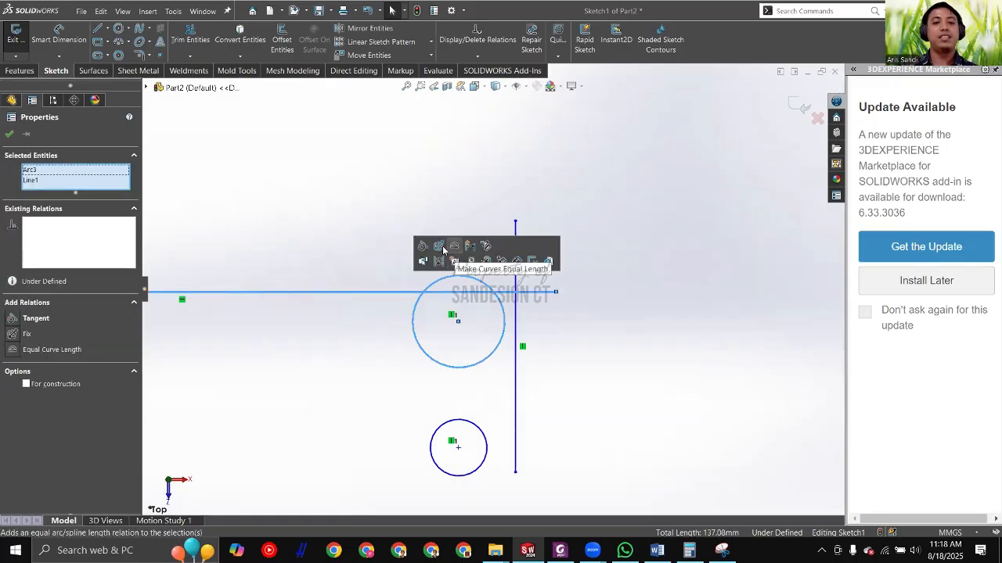
{"action": "left_click", "coordinate": [425, 250]}
{"action": "left_click", "coordinate": [668, 350]}
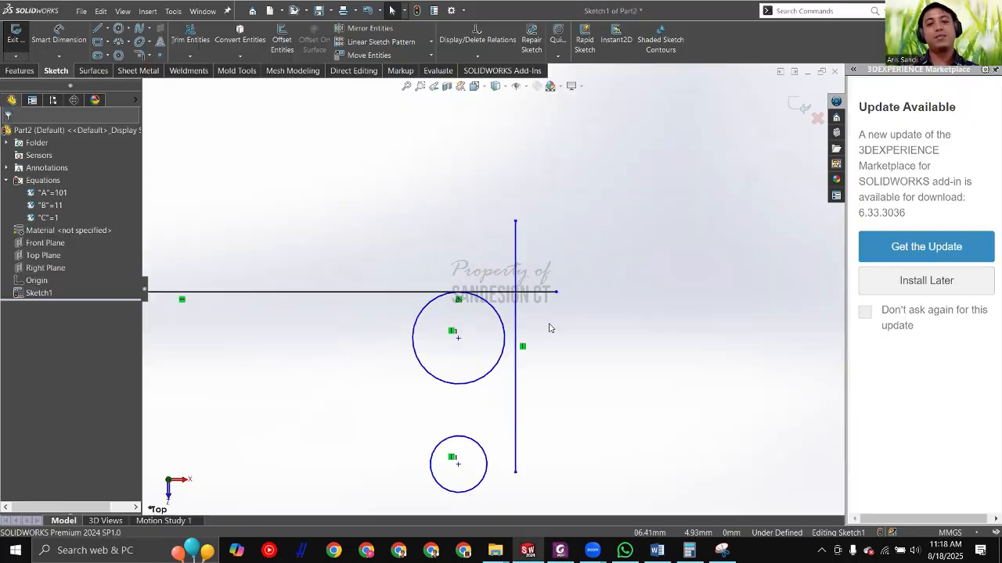
Step: Make the vertical line tangent to the larger, upper hook-end circle
{"action": "middle_click_drag", "start_coordinate": [454, 340], "coordinate": [487, 306], "text": "ctrl"}
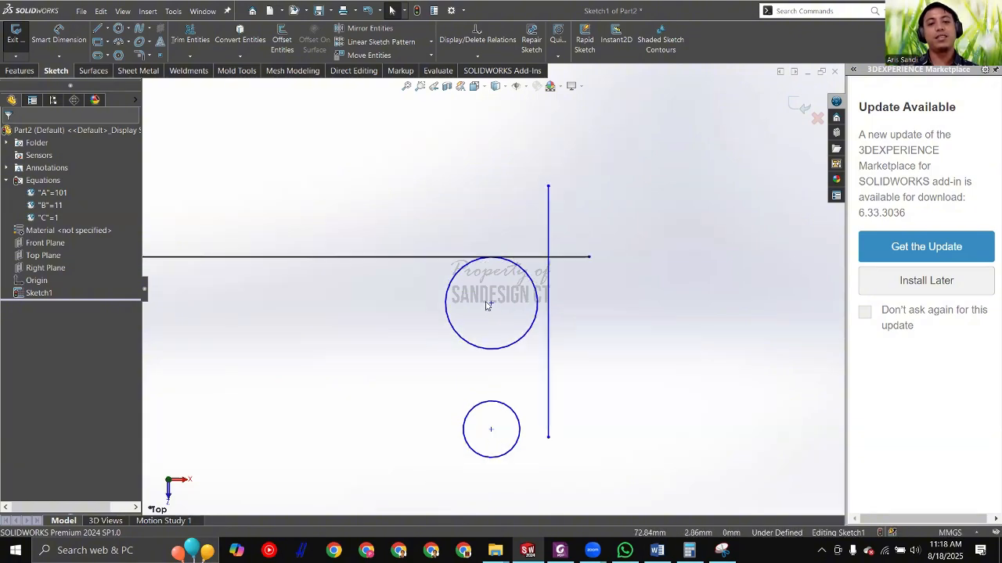
{"action": "scroll", "coordinate": [541, 304], "scroll_direction": "down", "scroll_amount": 3}
{"action": "left_click", "coordinate": [555, 275]}
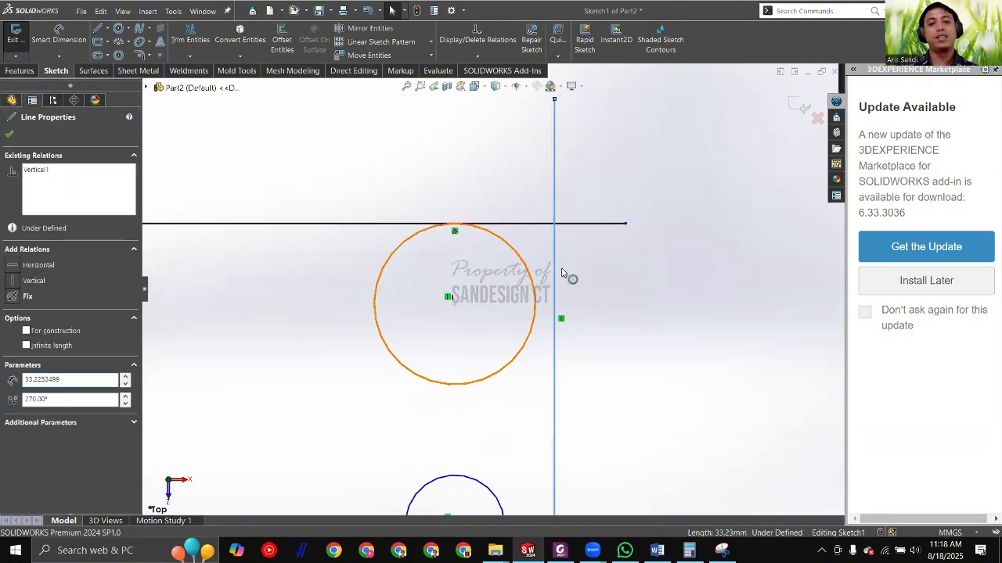
{"action": "left_click", "coordinate": [534, 275], "text": "ctrl"}
{"action": "left_click", "coordinate": [561, 233]}
{"action": "left_click", "coordinate": [600, 315]}
{"action": "scroll", "coordinate": [593, 317], "scroll_direction": "up", "scroll_amount": 3}
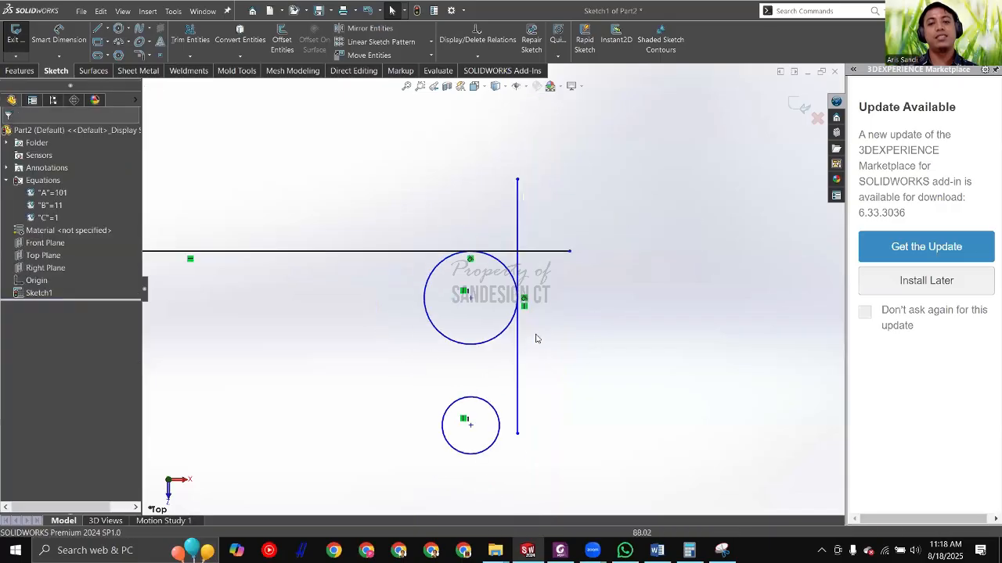
Step: Make the lower hook-end circle tangent to the vertical line
{"action": "middle_click_drag", "start_coordinate": [535, 336], "coordinate": [589, 319], "text": "ctrl"}
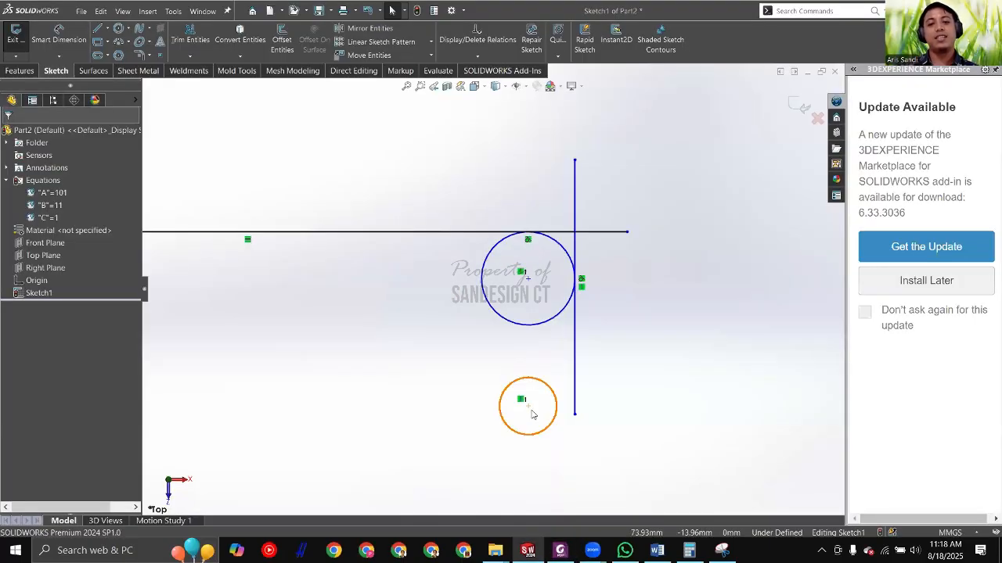
{"action": "left_click", "coordinate": [567, 392]}
{"action": "left_click", "coordinate": [575, 375], "text": "ctrl"}
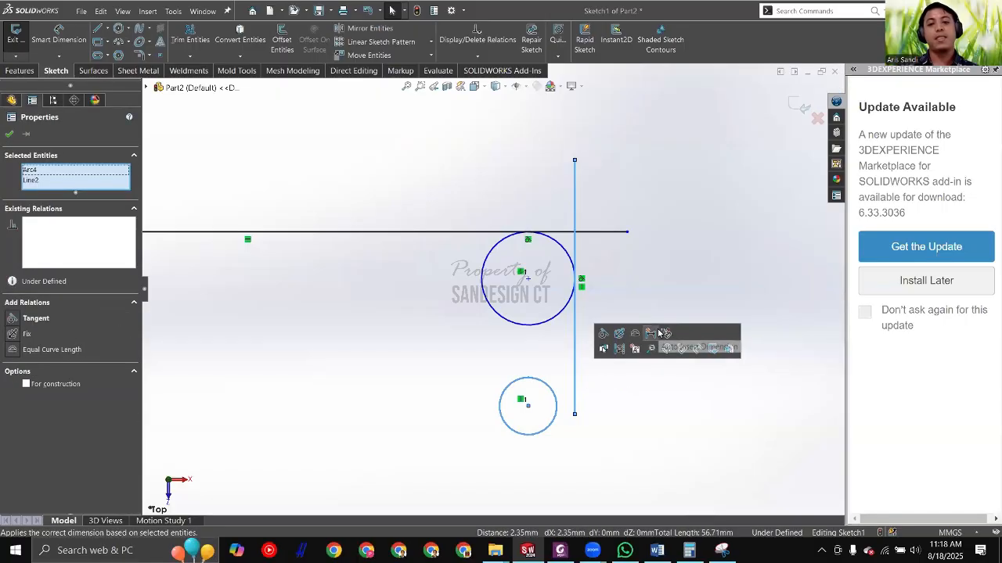
{"action": "left_click", "coordinate": [604, 334]}
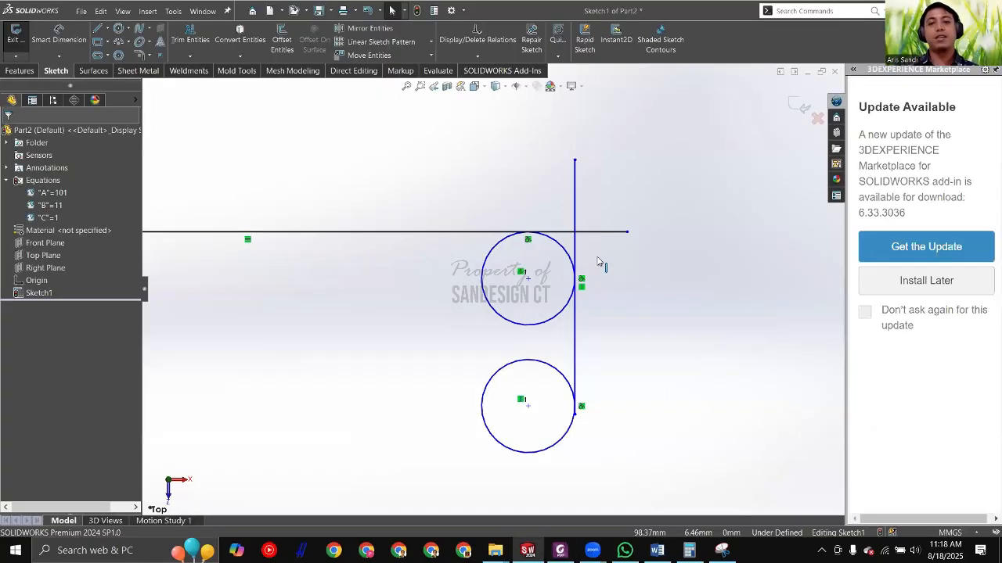
{"action": "right_click_drag", "start_coordinate": [486, 140], "coordinate": [367, 181]}
{"action": "key", "text": "Escape"}
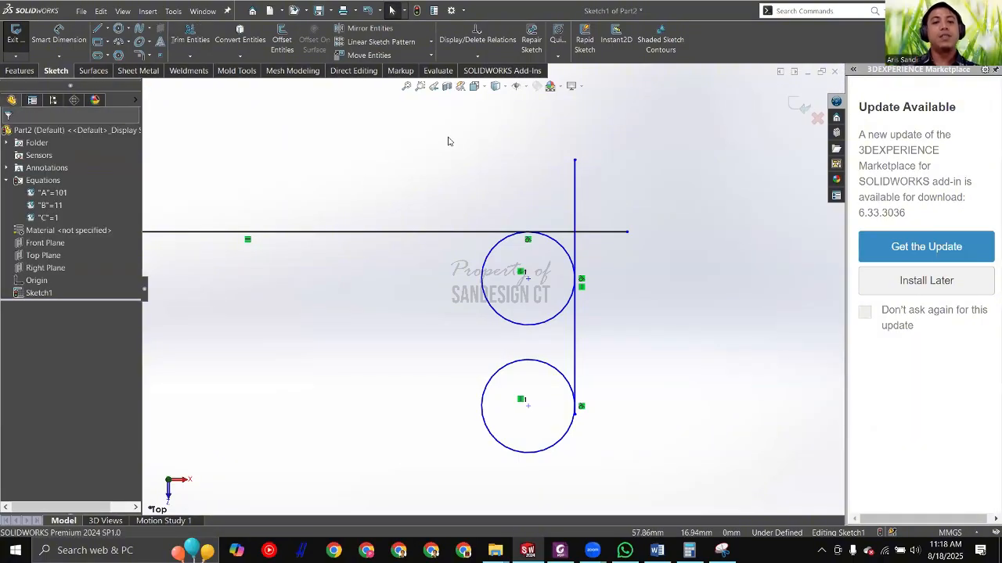
{"action": "right_click_drag", "start_coordinate": [448, 139], "coordinate": [419, 167]}
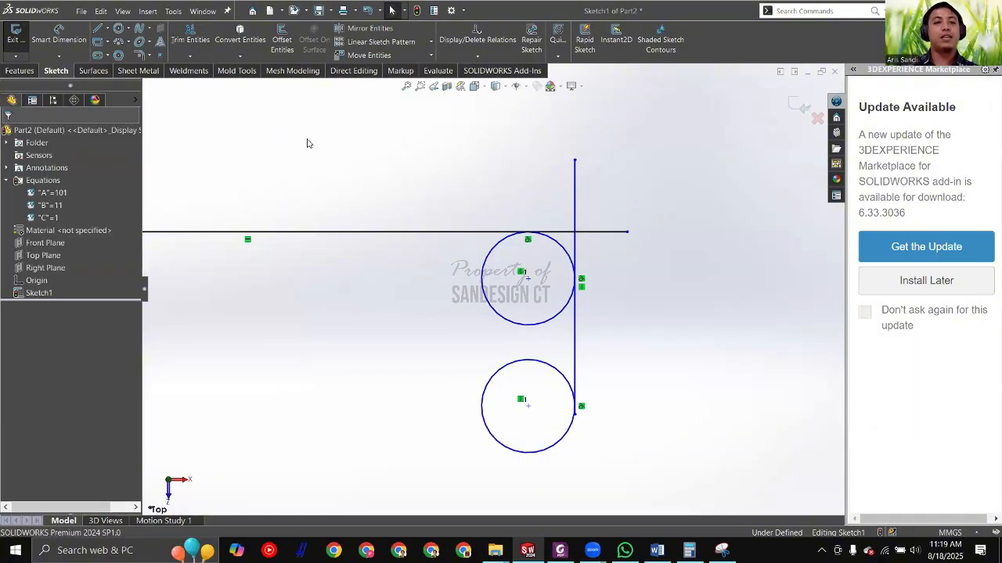
{"action": "left_click", "coordinate": [142, 60]}
{"action": "left_click", "coordinate": [140, 61]}
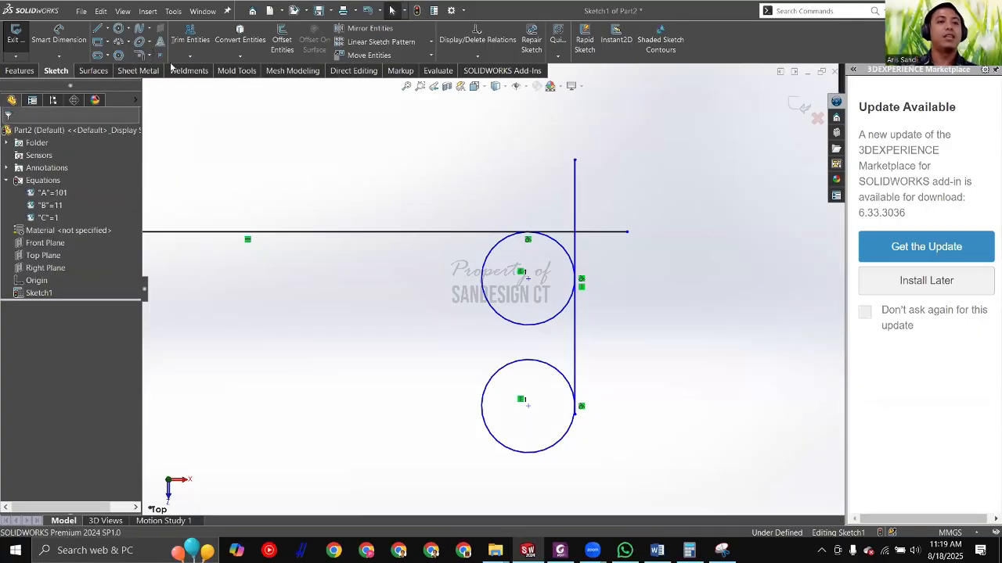
Step: Trim the upper hook-end circle and the overhanging ends of both lines to leave a rounded corner arc
{"action": "left_click", "coordinate": [192, 36]}
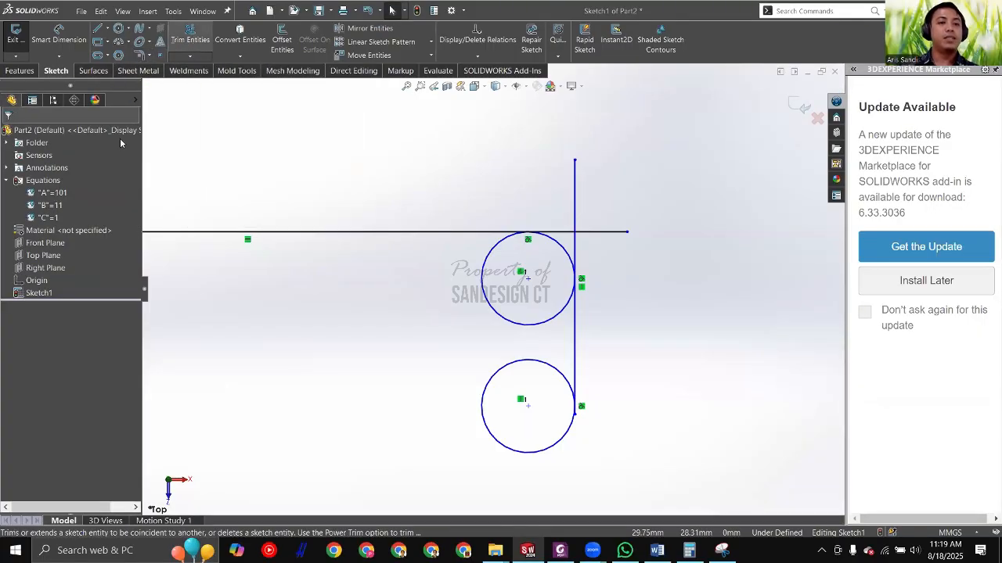
{"action": "scroll", "coordinate": [538, 199], "scroll_direction": "down", "scroll_amount": 5}
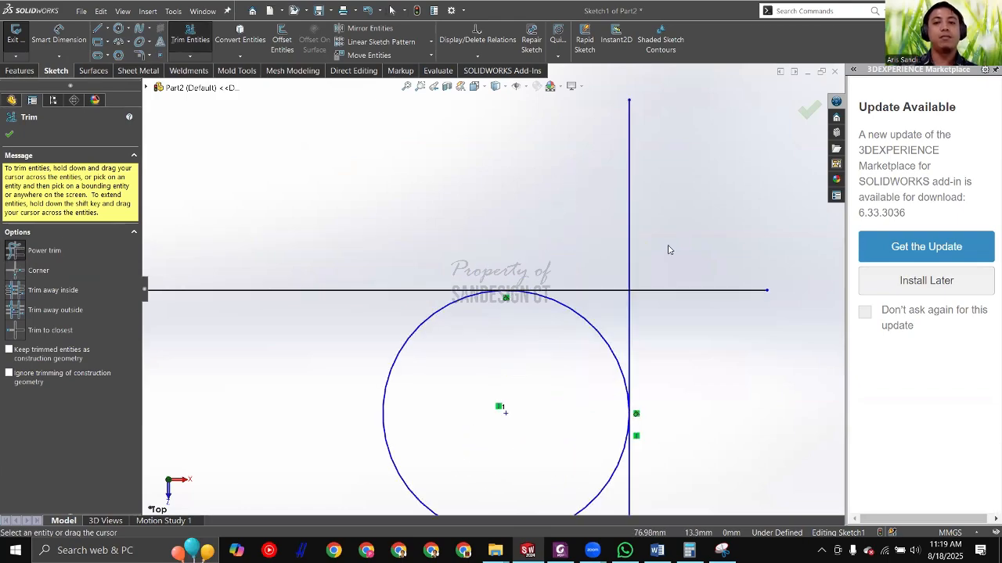
{"action": "scroll", "coordinate": [631, 314], "scroll_direction": "up", "scroll_amount": 5}
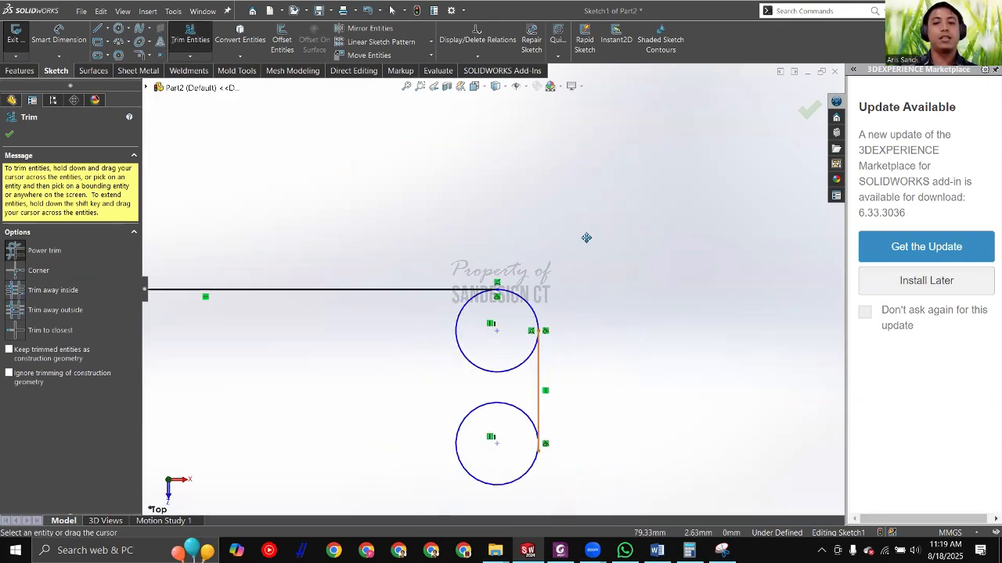
{"action": "scroll", "coordinate": [587, 237], "scroll_direction": "down", "scroll_amount": 3}
{"action": "left_click_drag", "start_coordinate": [527, 254], "coordinate": [435, 287]}
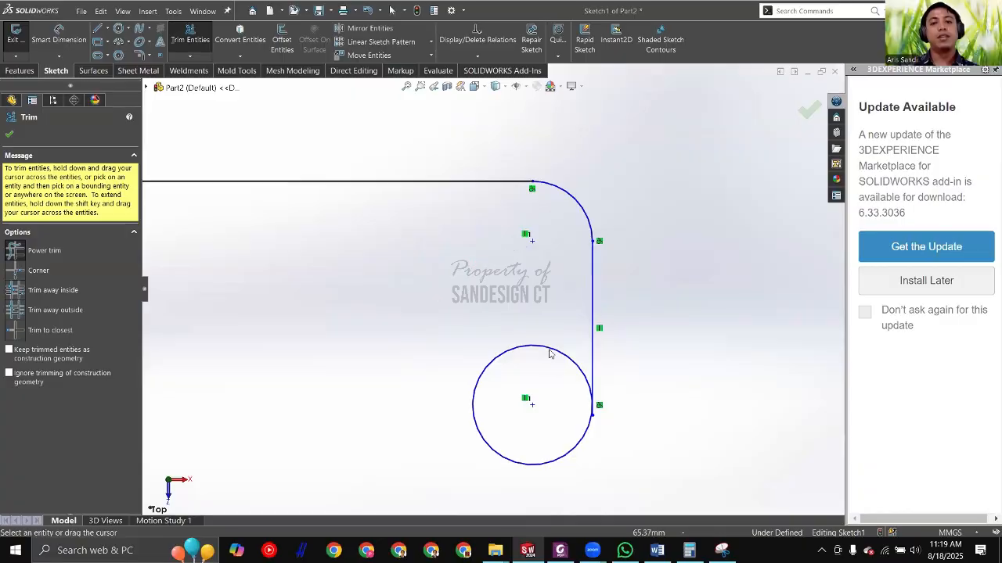
{"action": "key", "text": "Escape"}
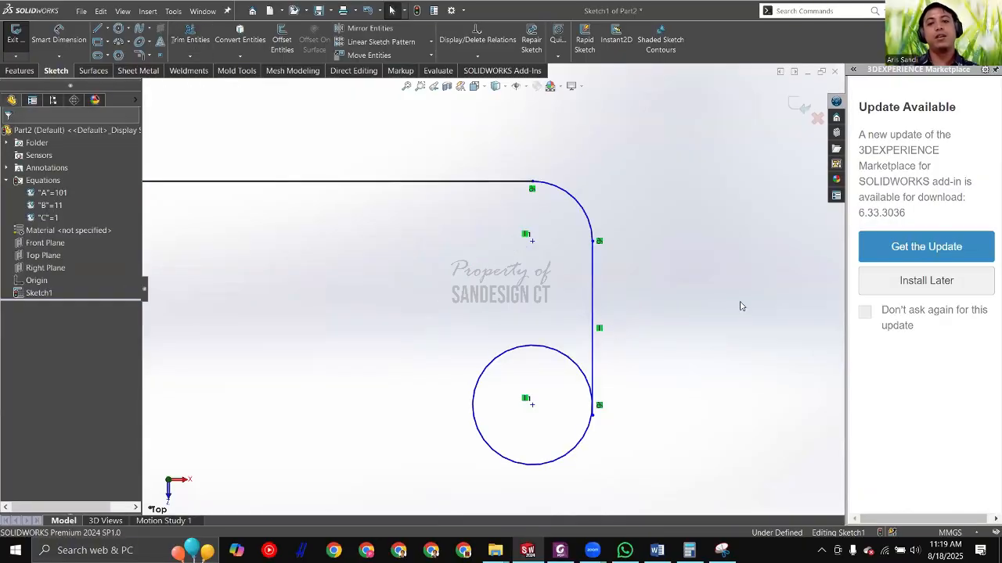
Step: Dimension the corner arc between the horizontal and vertical lines with a 4 mm radius
{"action": "key", "text": "d"}
{"action": "left_click", "coordinate": [587, 202]}
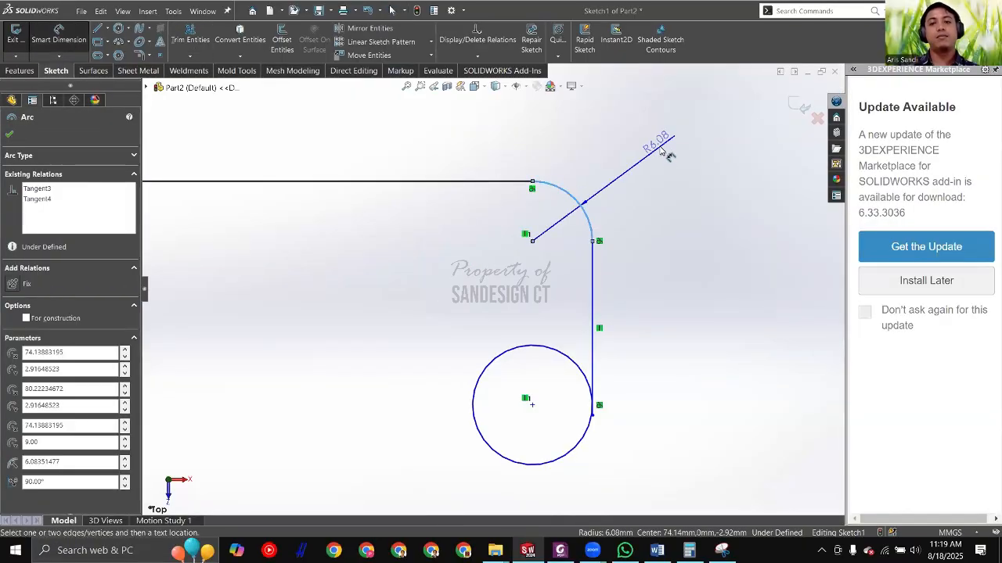
{"action": "left_click", "coordinate": [662, 151]}
{"action": "type", "text": "4"}
{"action": "key", "text": "Return"}
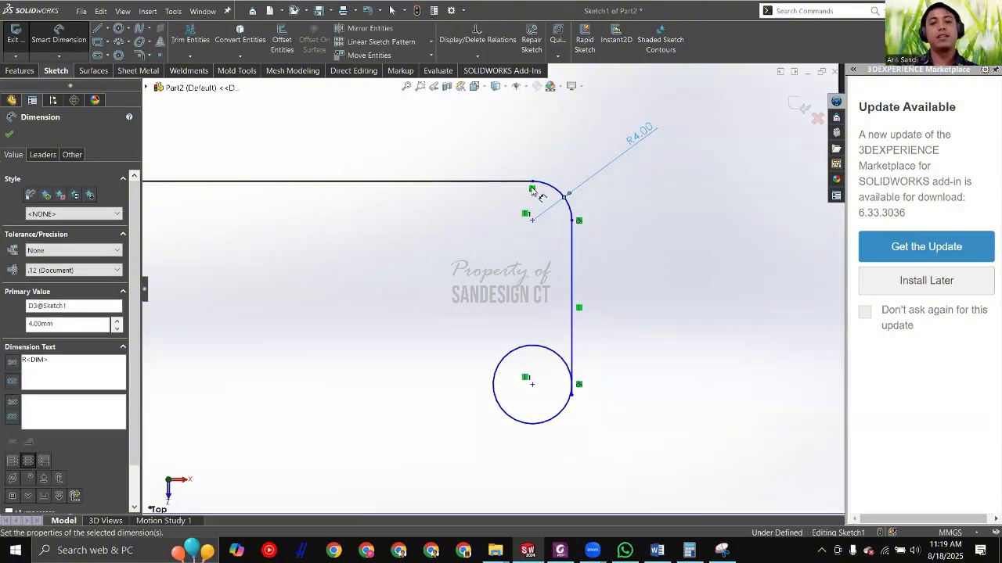
{"action": "left_click", "coordinate": [496, 225]}
Step: Trim the part of the horizontal line that extends left of its tangent point on the 18 mm circle
{"action": "scroll", "coordinate": [490, 229], "scroll_direction": "up", "scroll_amount": 7}
{"action": "middle_click_drag", "start_coordinate": [489, 230], "coordinate": [593, 178], "text": "ctrl"}
{"action": "scroll", "coordinate": [318, 208], "scroll_direction": "down", "scroll_amount": 4}
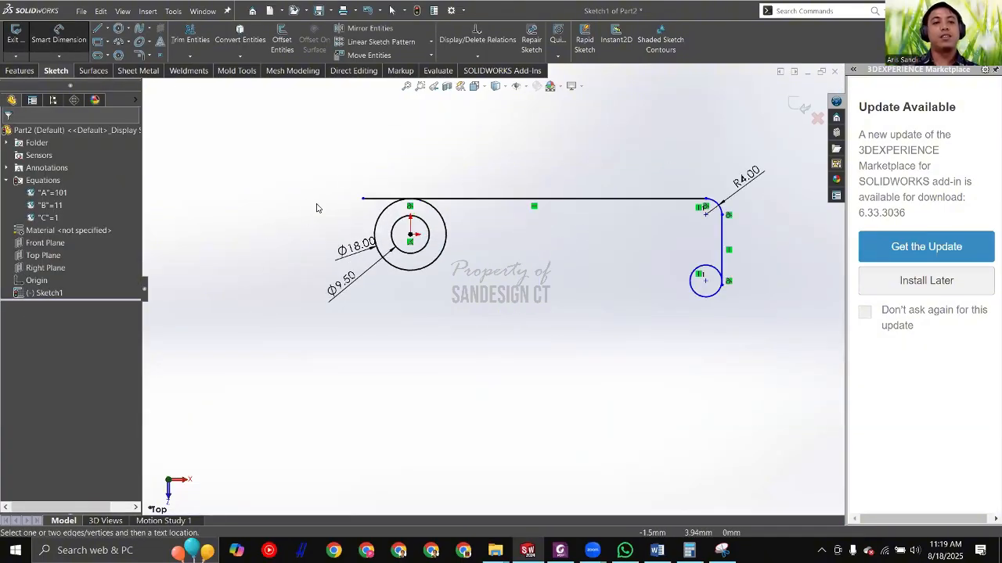
{"action": "key", "text": "t"}
{"action": "scroll", "coordinate": [410, 237], "scroll_direction": "down", "scroll_amount": 5}
{"action": "left_click_drag", "start_coordinate": [427, 172], "coordinate": [460, 215]}
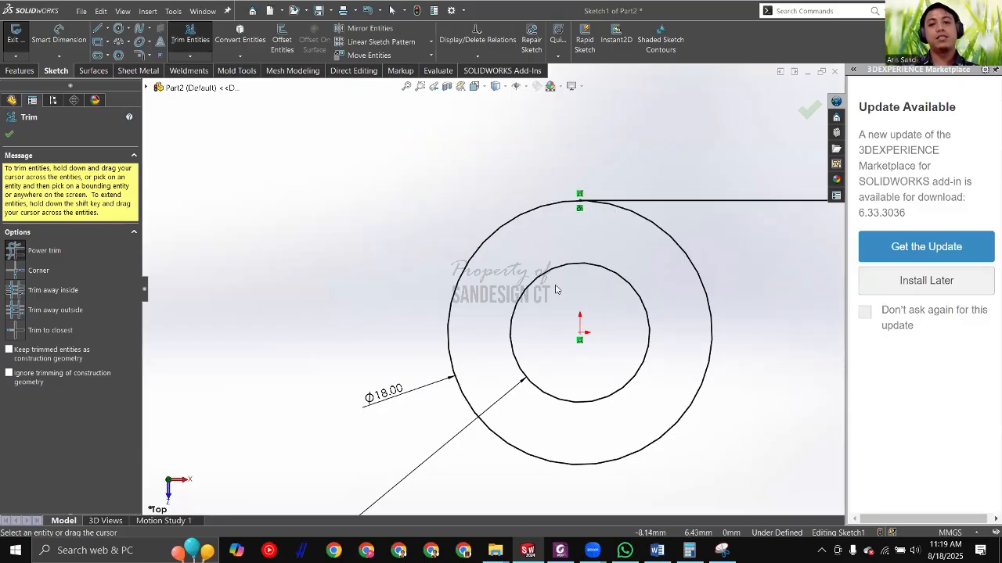
{"action": "scroll", "coordinate": [553, 296], "scroll_direction": "up", "scroll_amount": 3}
{"action": "key", "text": "Escape"}
{"action": "scroll", "coordinate": [480, 281], "scroll_direction": "up", "scroll_amount": 3}
{"action": "middle_click_drag", "start_coordinate": [764, 329], "coordinate": [554, 275], "text": "ctrl"}
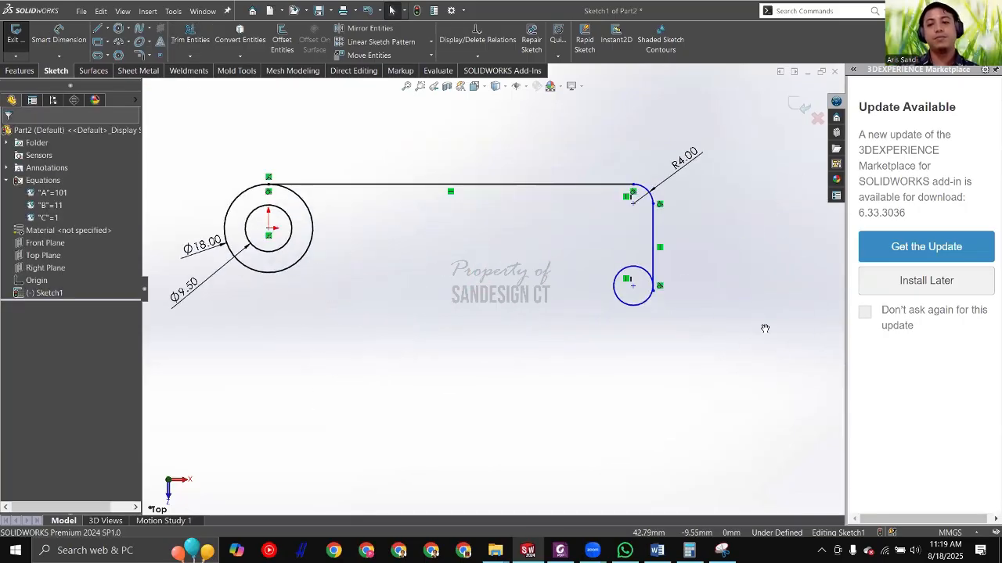
Step: Check the hook-end radius in the PDF, try to dimension the lower circle's diameter, and delete that dimension
{"action": "key", "text": "alt+Tab"}
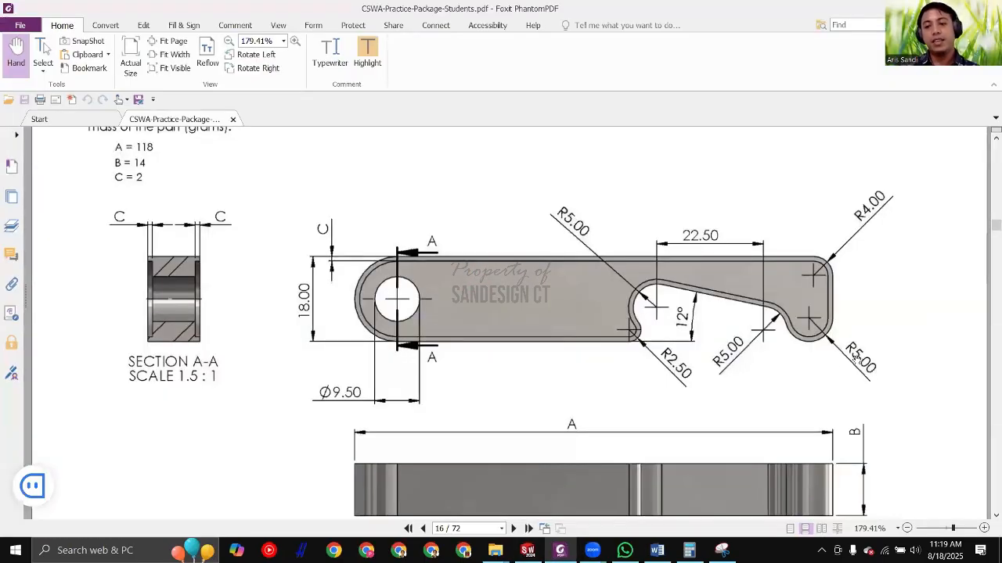
{"action": "key", "text": "alt+Tab"}
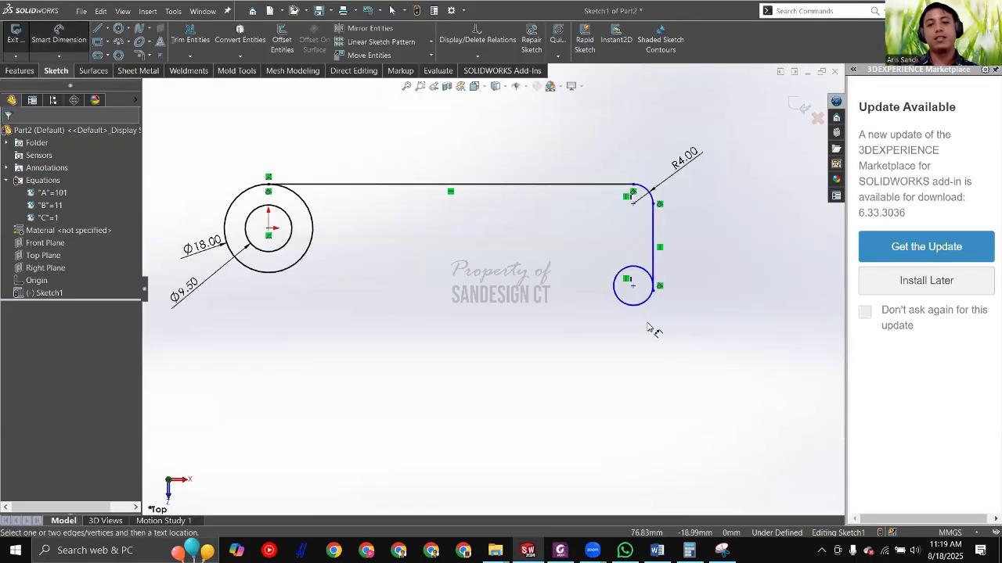
{"action": "left_click", "coordinate": [646, 301]}
{"action": "left_click", "coordinate": [709, 359]}
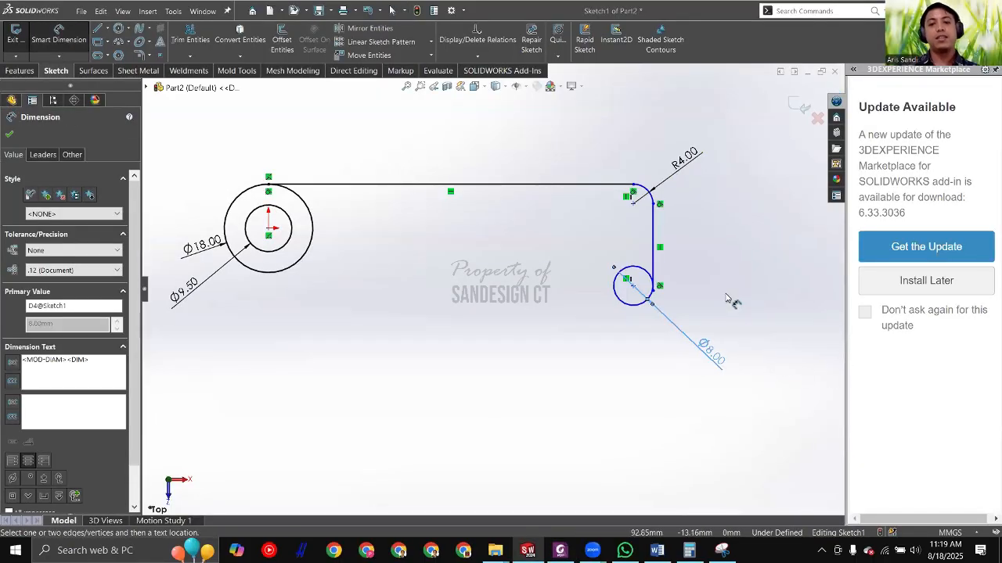
{"action": "key", "text": "Escape"}
{"action": "left_click_drag", "start_coordinate": [710, 355], "coordinate": [675, 361]}
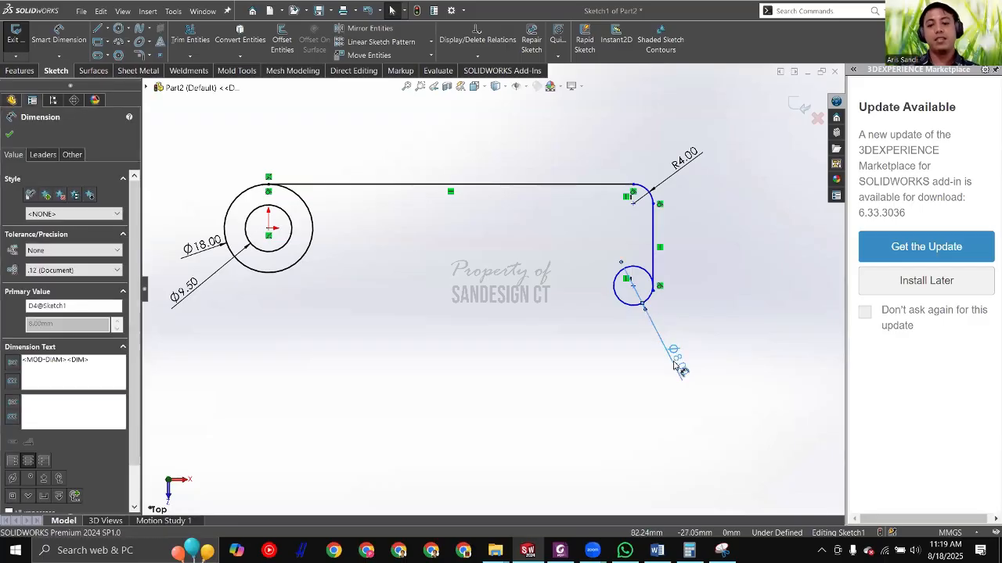
{"action": "key", "text": "Delete"}
Step: Extend the vertical line's lower end past the lower circle, making the line about 25 mm long
{"action": "scroll", "coordinate": [655, 315], "scroll_direction": "down", "scroll_amount": 2}
{"action": "scroll", "coordinate": [647, 299], "scroll_direction": "down", "scroll_amount": 1}
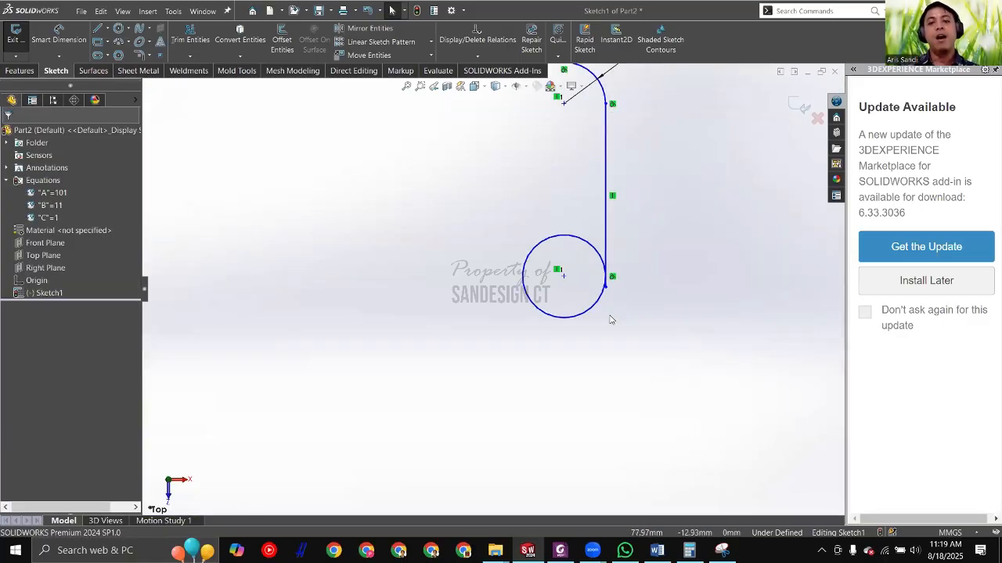
{"action": "left_click", "coordinate": [575, 238]}
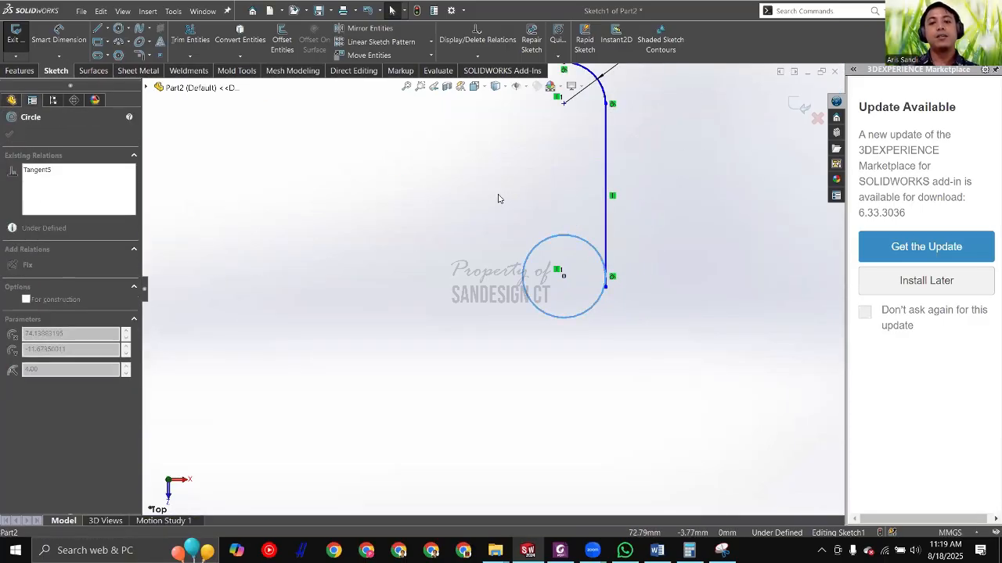
{"action": "key", "text": "Escape"}
{"action": "left_click_drag", "start_coordinate": [606, 288], "coordinate": [583, 362]}
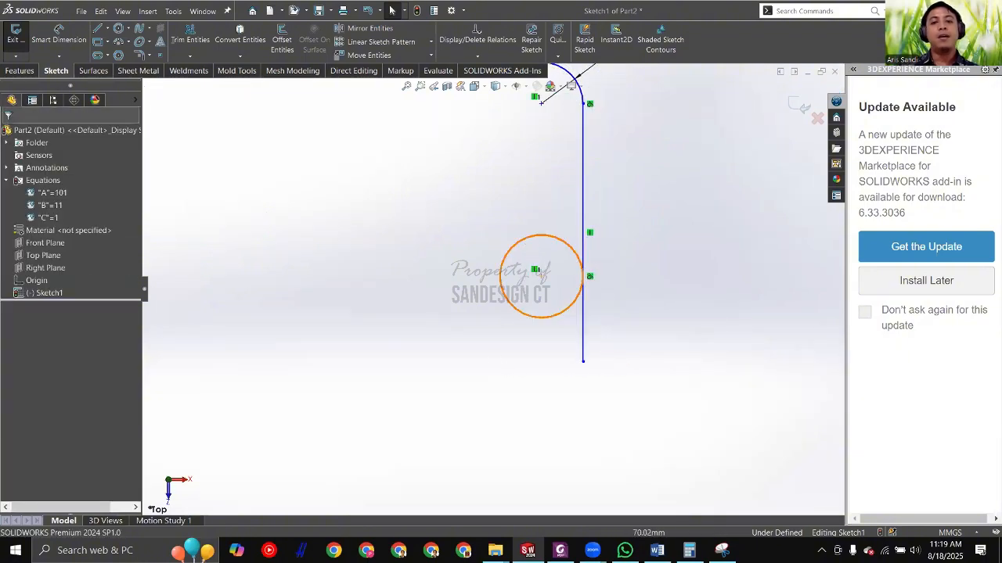
{"action": "left_click", "coordinate": [520, 244]}
{"action": "key", "text": "Escape"}
{"action": "scroll", "coordinate": [491, 250], "scroll_direction": "up", "scroll_amount": 2}
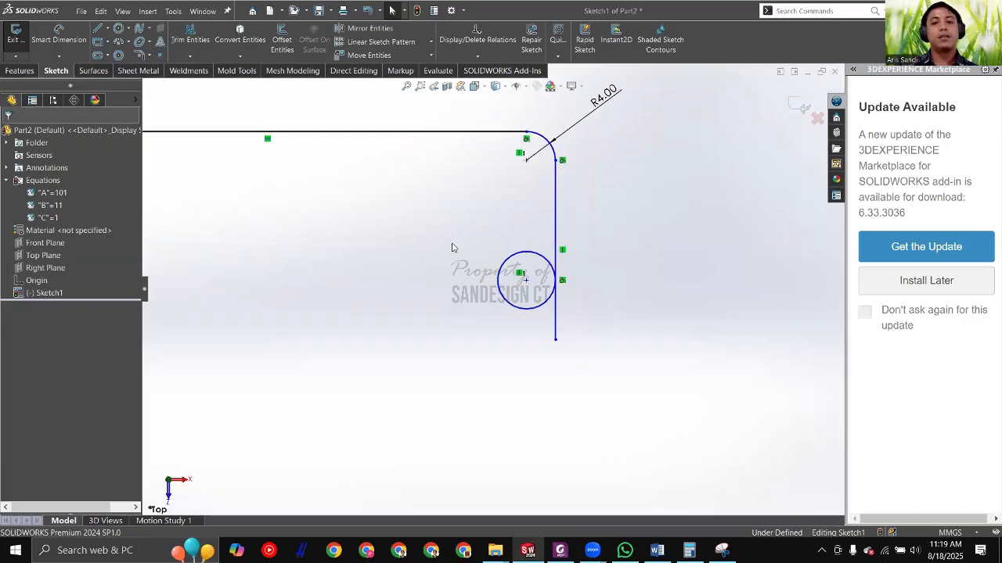
Step: Compare the hook end with the PDF drawing and delete the lower hook-end circle
{"action": "key", "text": "alt+Tab"}
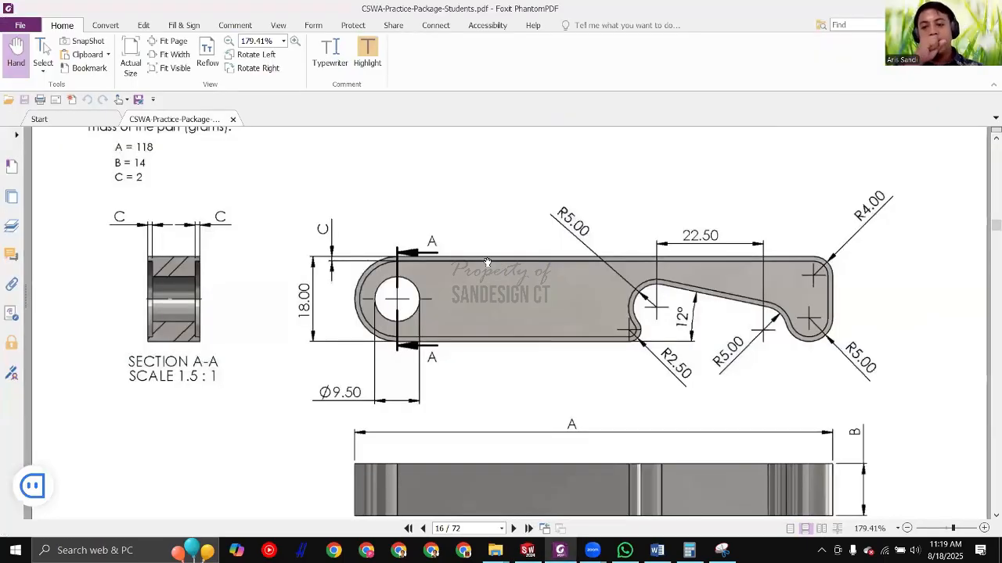
{"action": "key", "text": "alt+Tab"}
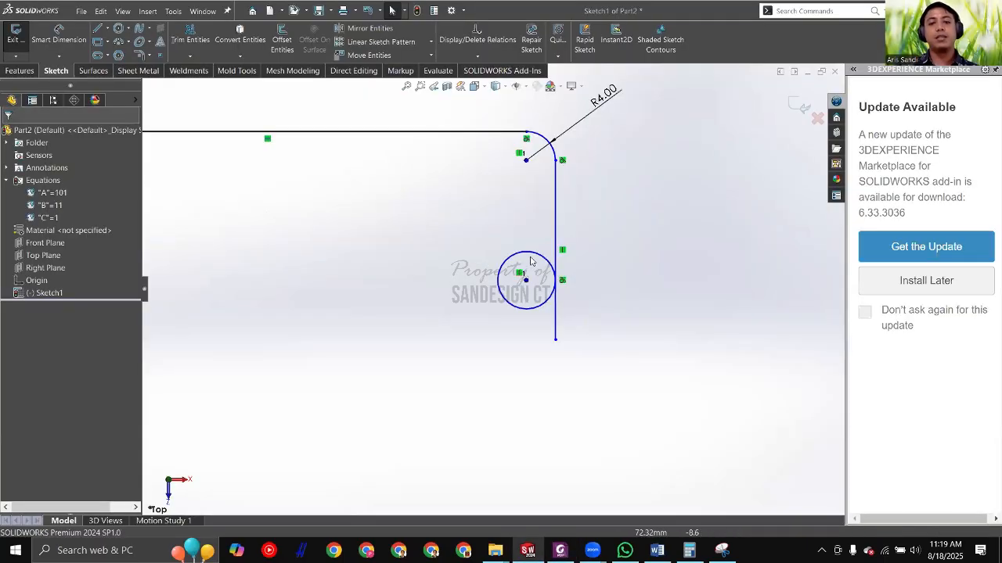
{"action": "left_click", "coordinate": [532, 258]}
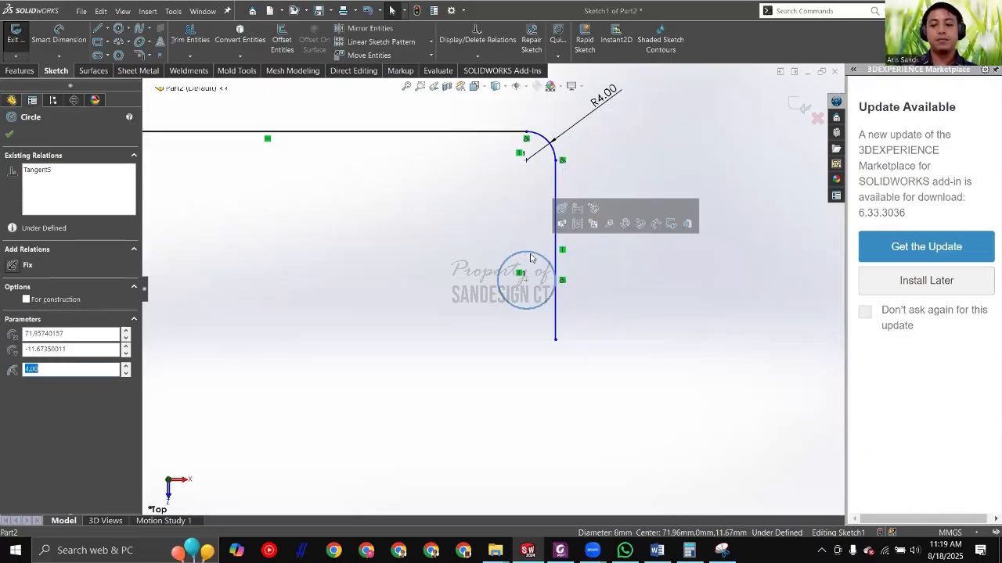
{"action": "key", "text": "Delete"}
{"action": "scroll", "coordinate": [470, 294], "scroll_direction": "up", "scroll_amount": 4}
{"action": "scroll", "coordinate": [468, 297], "scroll_direction": "up", "scroll_amount": 2}
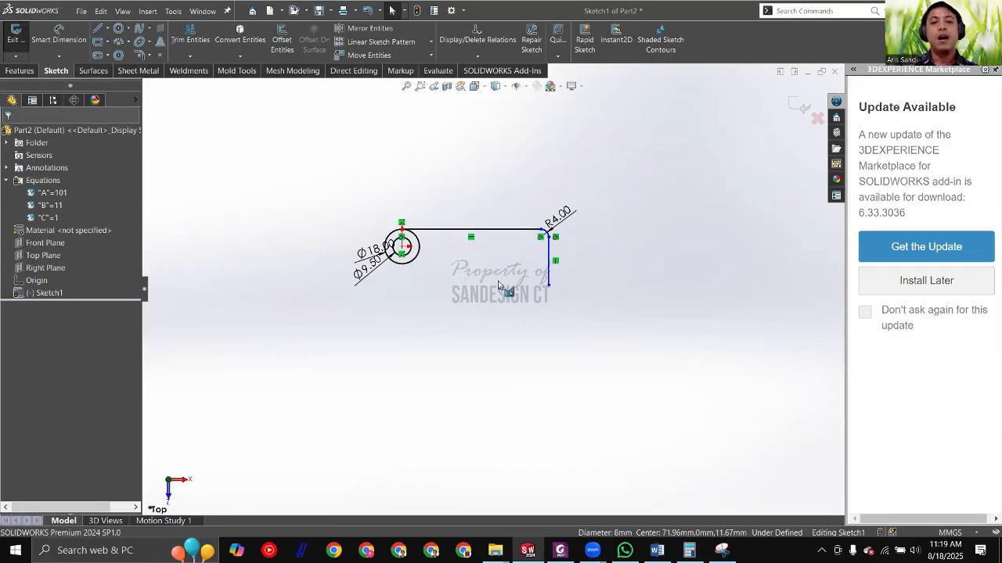
Step: Check the overall length A of the part in the PDF drawing and return to the sketch
{"action": "key", "text": "alt+Tab"}
{"action": "scroll", "coordinate": [852, 356], "scroll_direction": "down", "scroll_amount": 3}
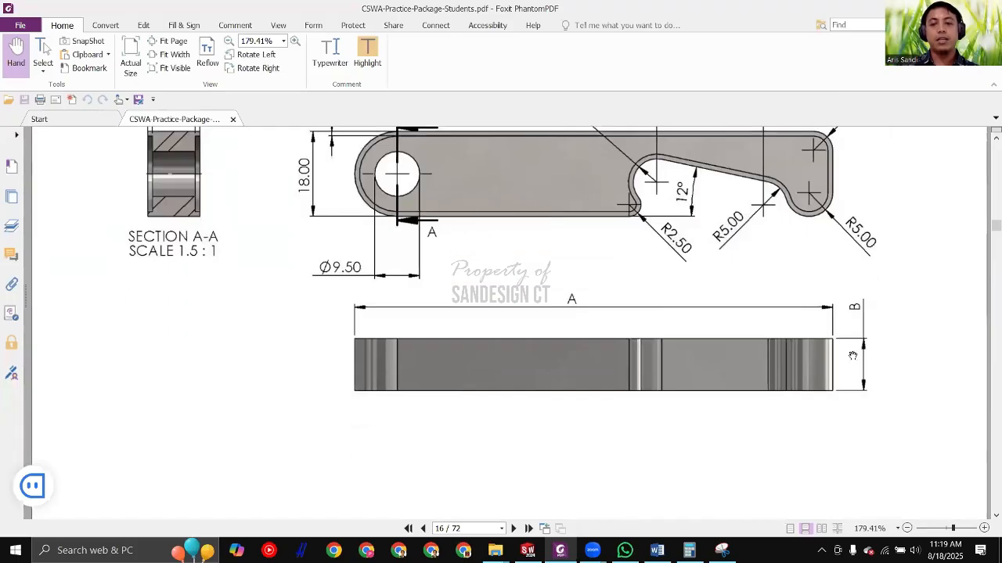
{"action": "scroll", "coordinate": [482, 335], "scroll_direction": "up", "scroll_amount": 2}
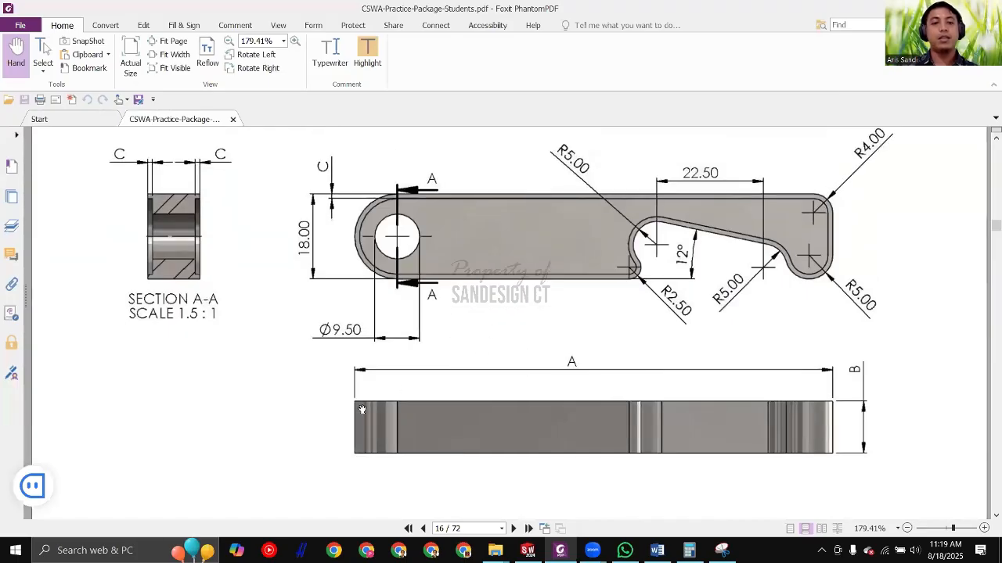
{"action": "key", "text": "alt+Tab"}
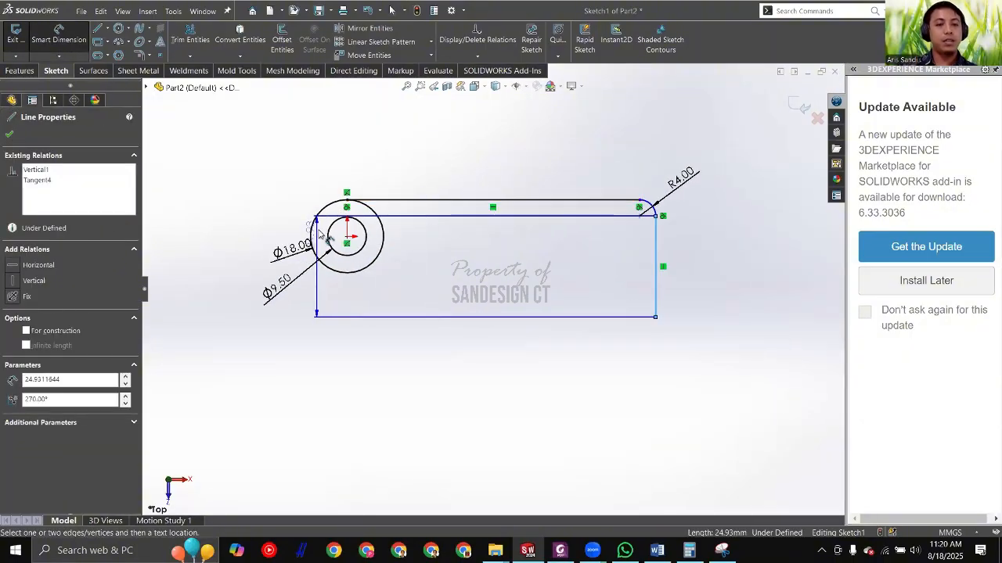
{"action": "left_click", "coordinate": [312, 233]}
{"action": "scroll", "coordinate": [322, 237], "scroll_direction": "down", "scroll_amount": 3}
{"action": "scroll", "coordinate": [327, 239], "scroll_direction": "down", "scroll_amount": 1}
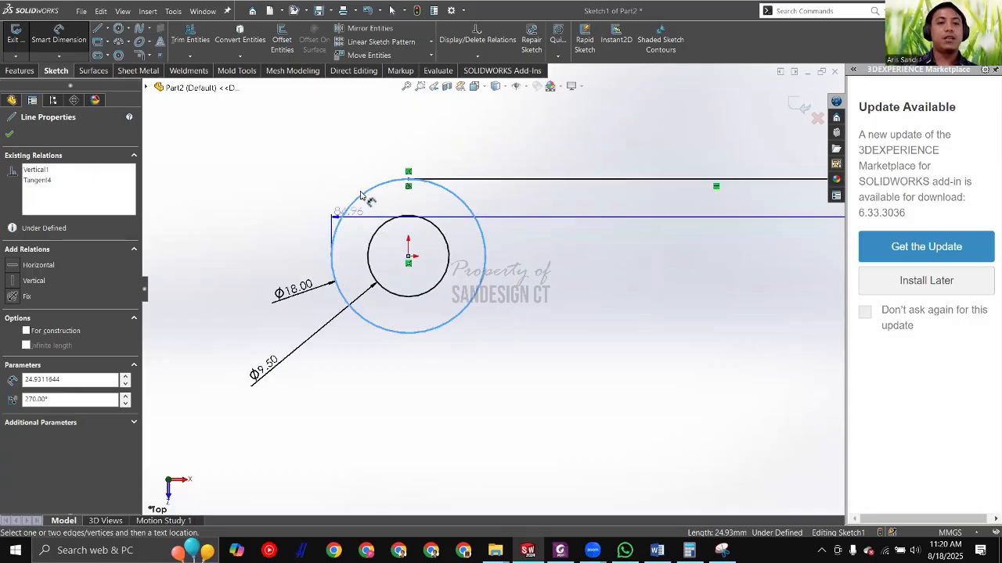
{"action": "scroll", "coordinate": [501, 266], "scroll_direction": "up", "scroll_amount": 3}
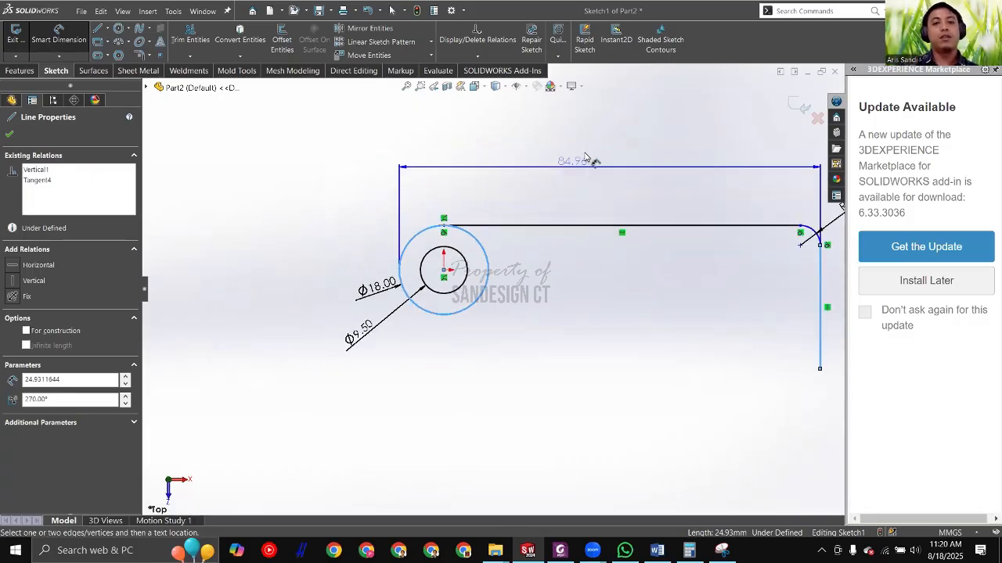
{"action": "key", "text": "Escape"}
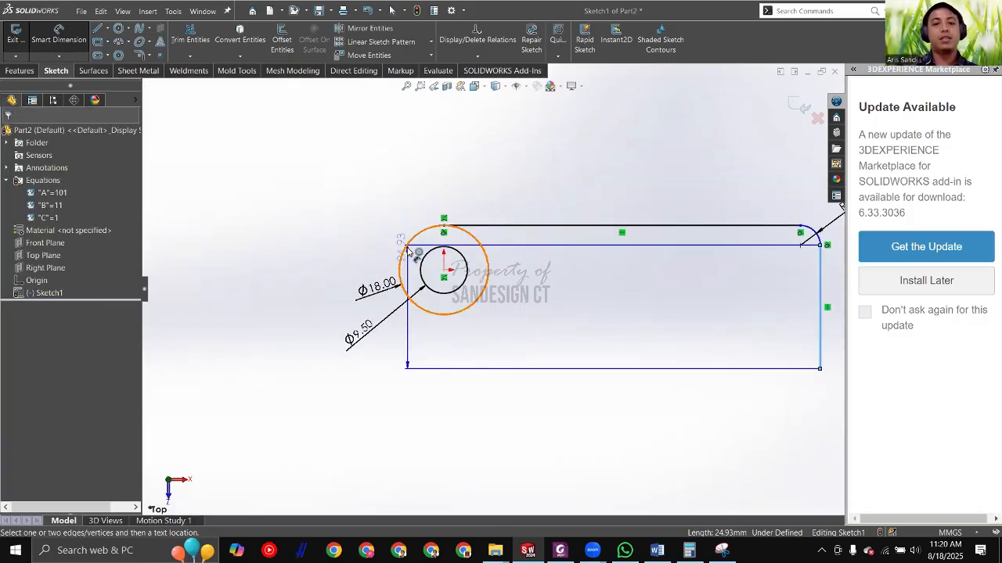
{"action": "scroll", "coordinate": [814, 311], "scroll_direction": "down", "scroll_amount": 1}
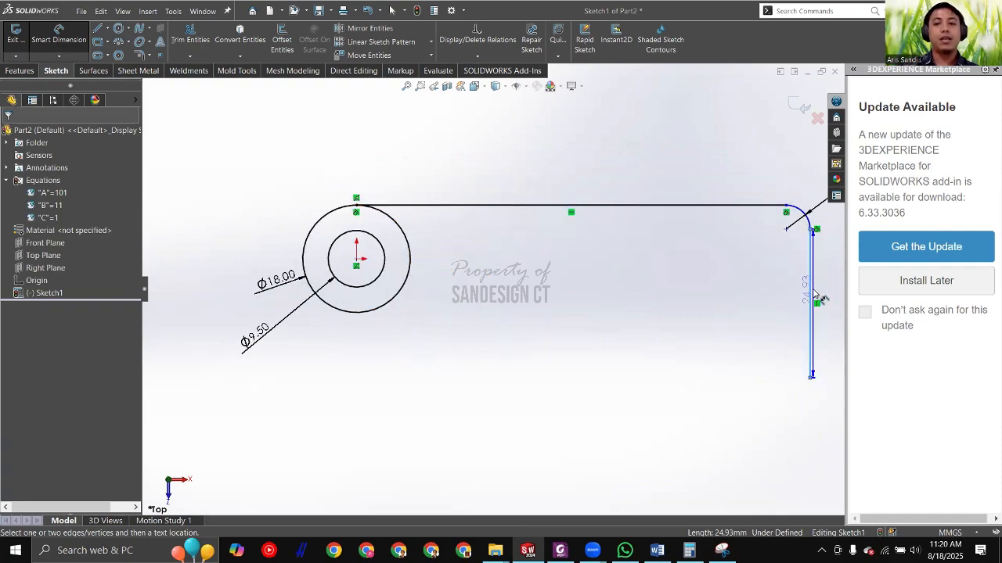
{"action": "mouse_move", "coordinate": [313, 237]}
{"action": "left_mouse_down"}
{"action": "mouse_move", "coordinate": [305, 236]}
{"action": "mouse_move", "coordinate": [806, 288]}
{"action": "mouse_move", "coordinate": [280, 285]}
{"action": "mouse_move", "coordinate": [706, 257]}
{"action": "mouse_move", "coordinate": [827, 263]}
{"action": "mouse_move", "coordinate": [311, 241]}
{"action": "left_mouse_up"}
{"action": "left_click", "coordinate": [307, 238]}
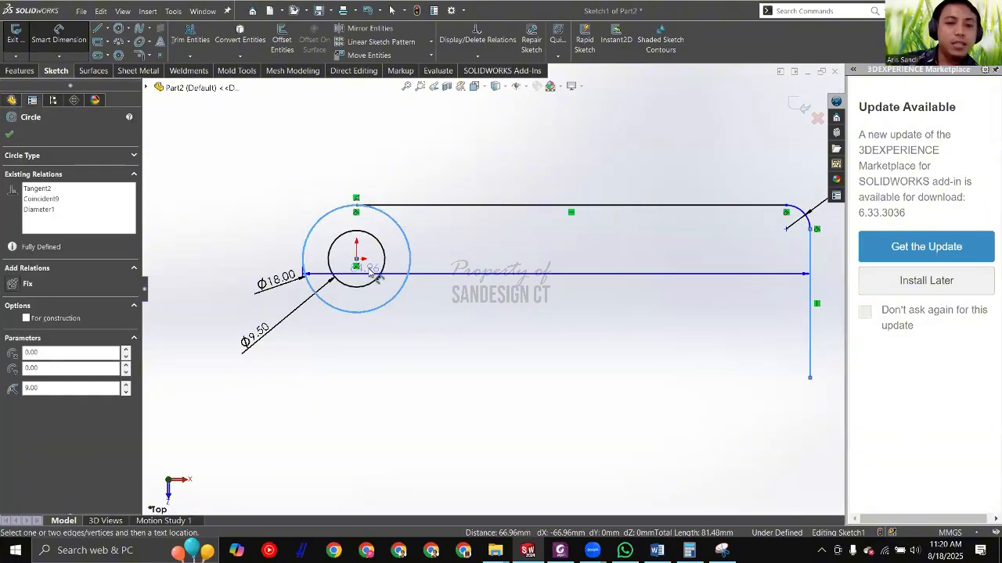
{"action": "key", "text": "Escape"}
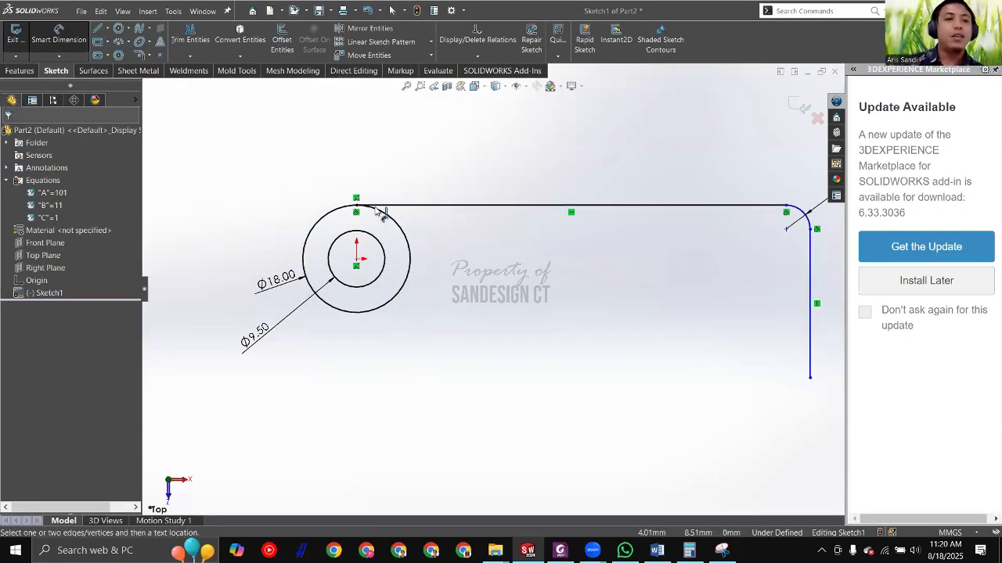
{"action": "left_click", "coordinate": [406, 240]}
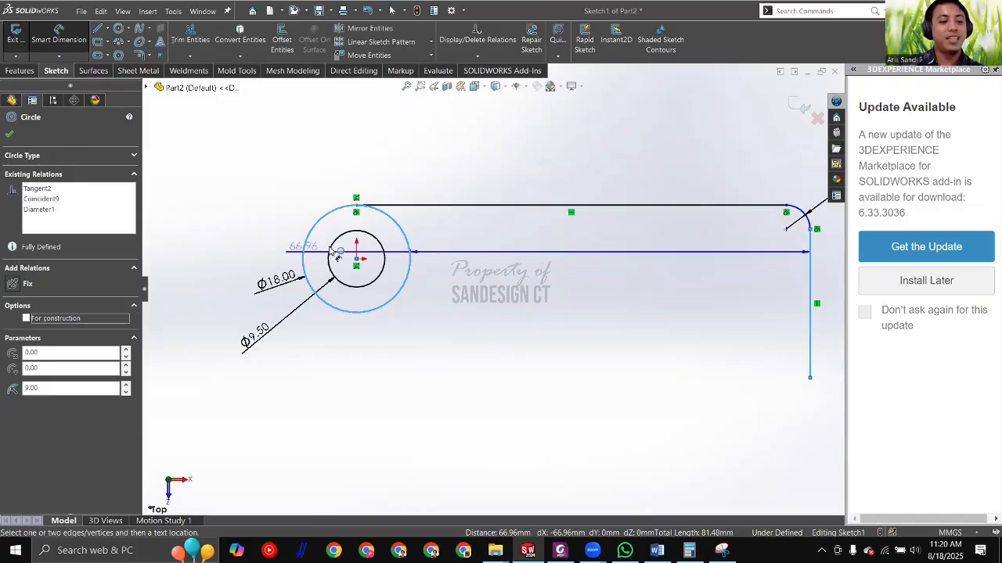
{"action": "key", "text": "Escape"}
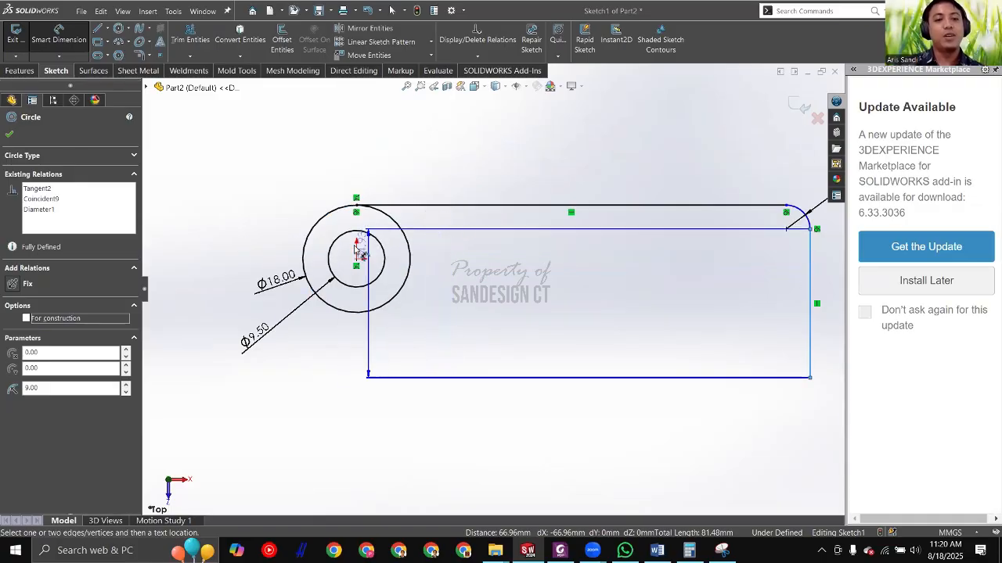
Step: Dimension the horizontal distance from the 18 mm circle's far side to the vertical line as global variable A, placed above the profile
{"action": "left_click", "coordinate": [306, 255]}
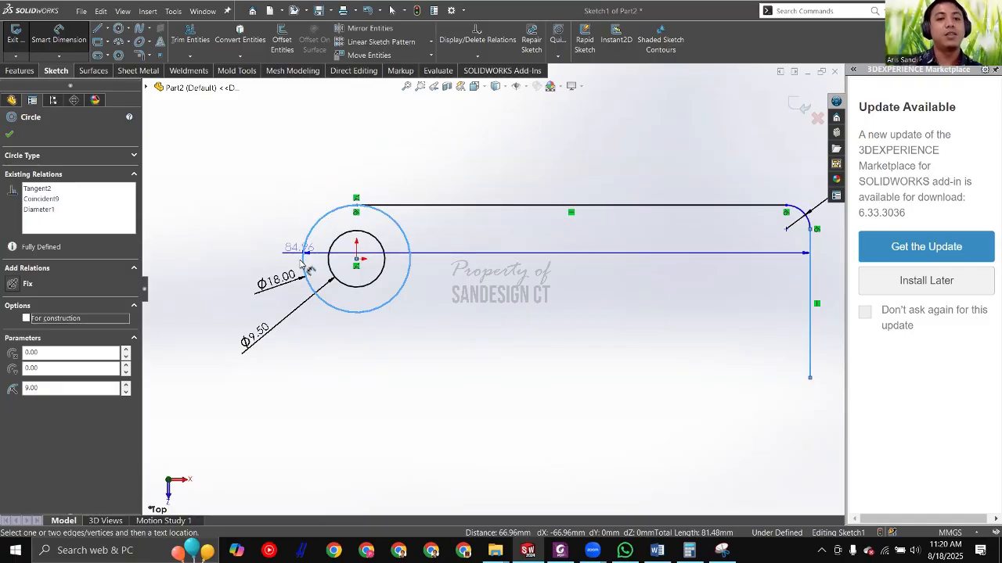
{"action": "left_click", "coordinate": [479, 147]}
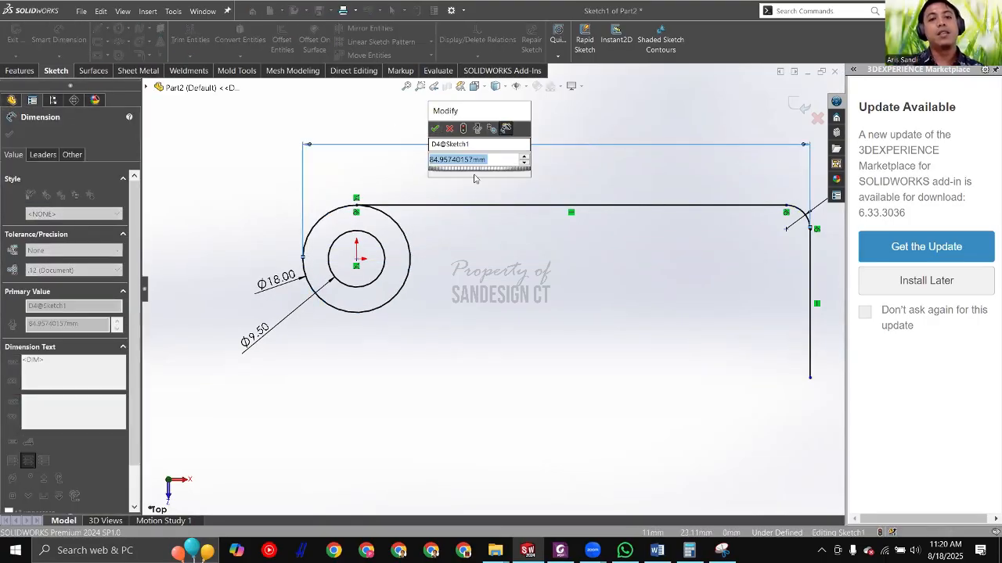
{"action": "type", "text": "="}
{"action": "mouse_move", "coordinate": [479, 175]}
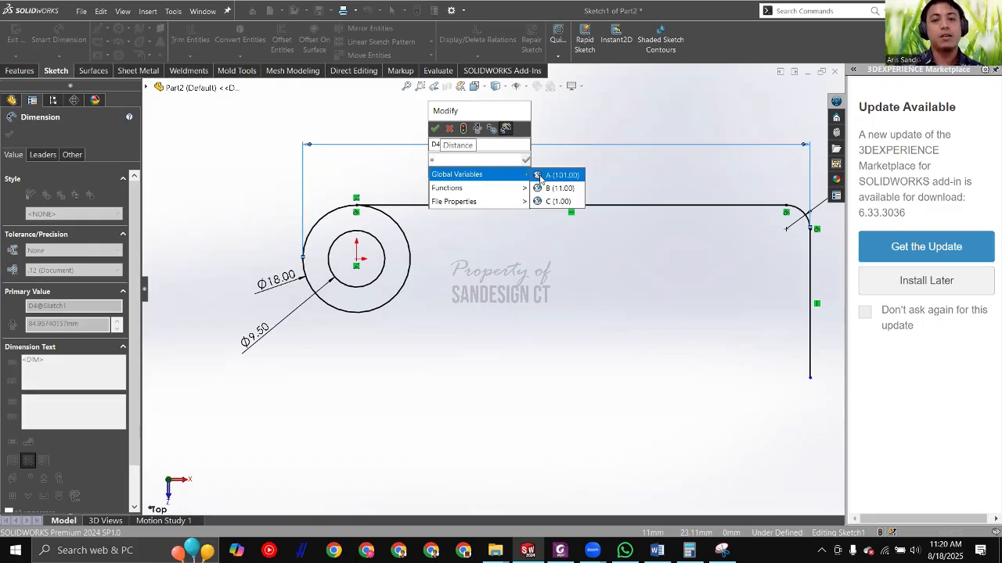
{"action": "left_click", "coordinate": [552, 175]}
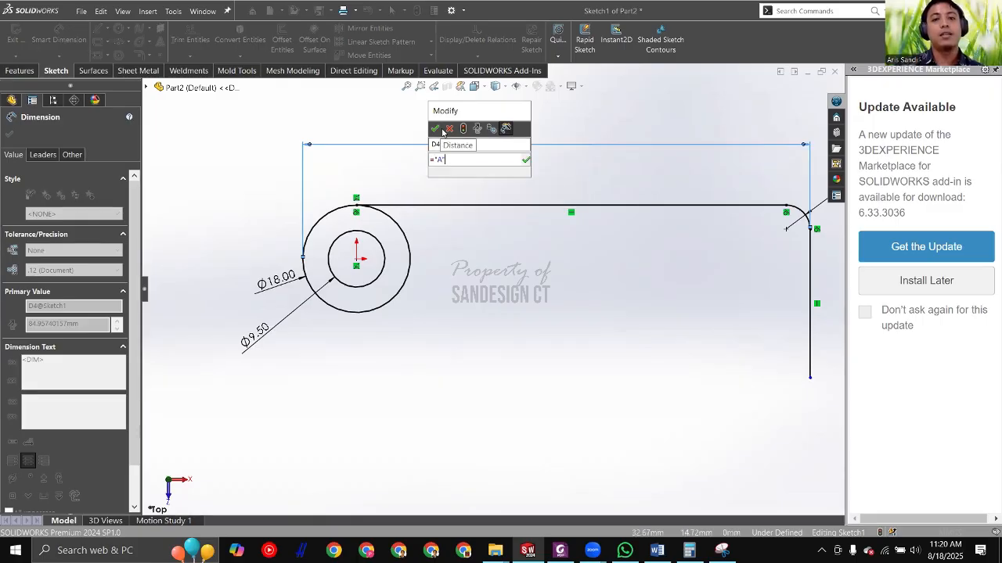
{"action": "left_click", "coordinate": [435, 129]}
{"action": "scroll", "coordinate": [604, 267], "scroll_direction": "up", "scroll_amount": 2}
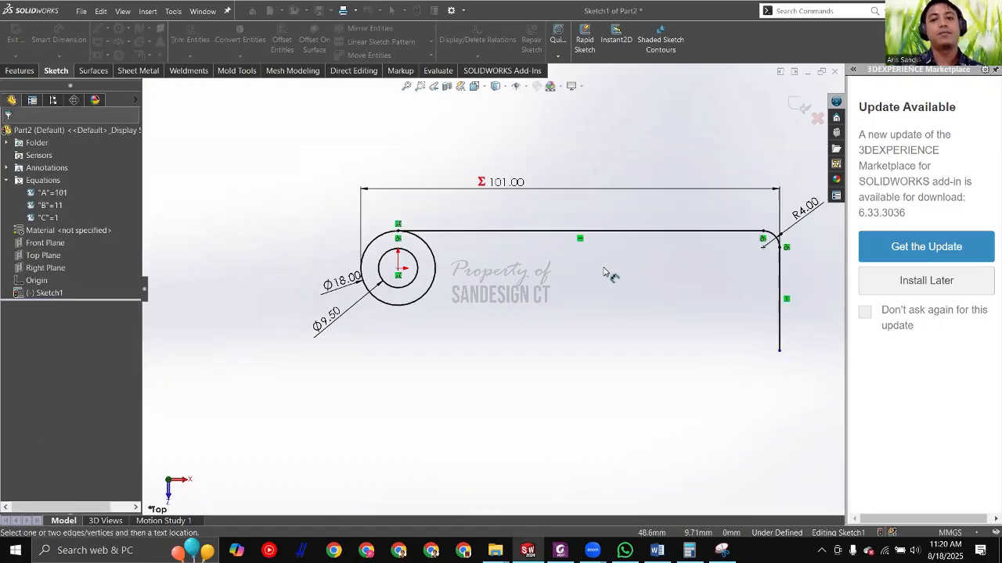
{"action": "left_click_drag", "start_coordinate": [527, 183], "coordinate": [579, 160]}
{"action": "left_click", "coordinate": [527, 199]}
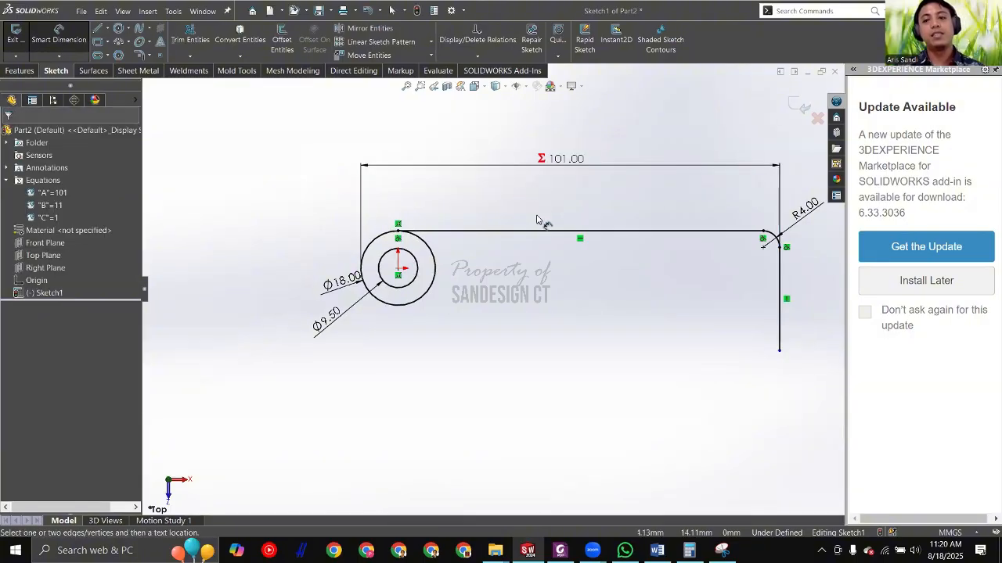
Step: Check the lower edge in the PDF, then sketch a horizontal line about 85 mm long along the underside of the 18 mm circle
{"action": "key", "text": "alt+Tab"}
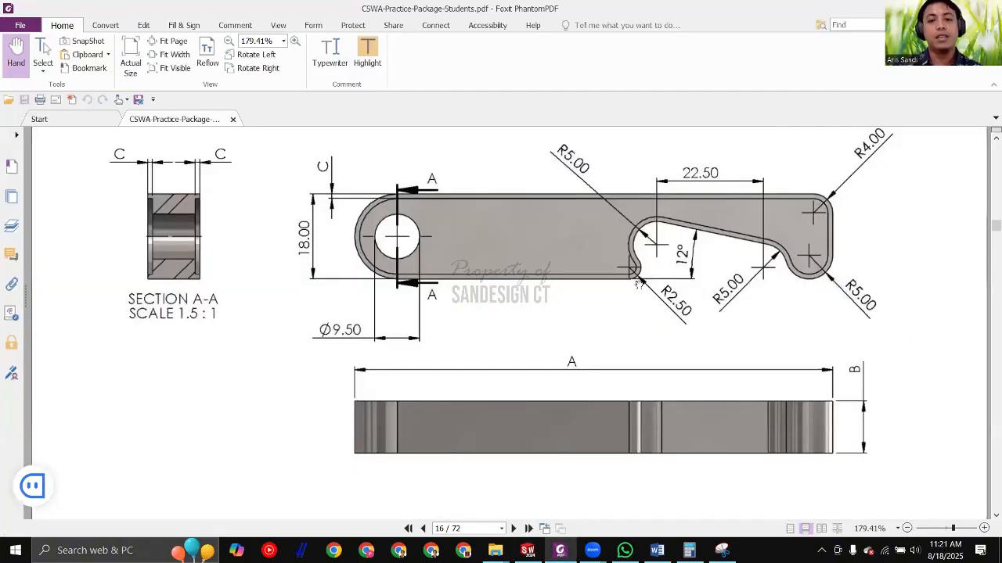
{"action": "key", "text": "alt+Tab"}
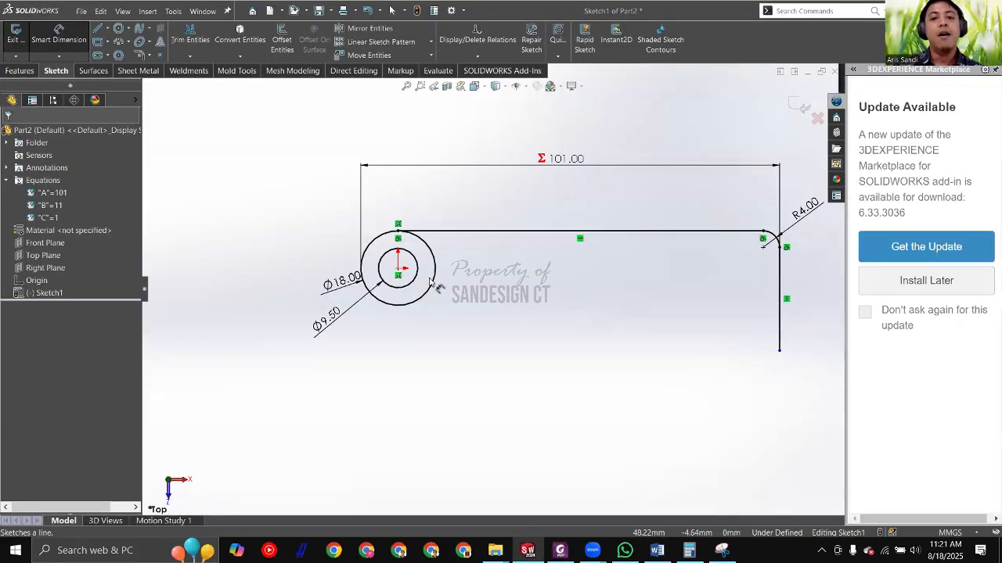
{"action": "key", "text": "l"}
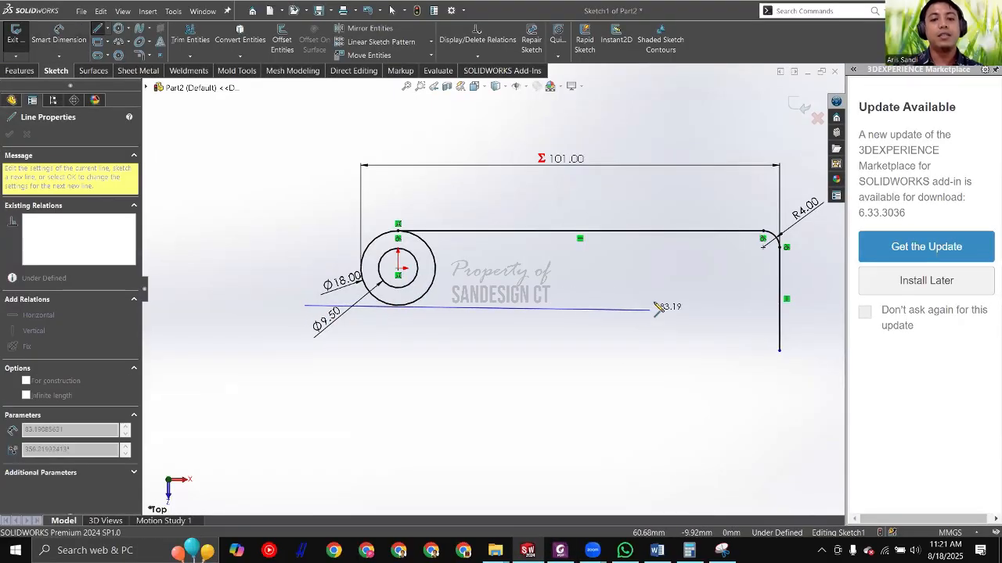
{"action": "left_click", "coordinate": [657, 306]}
{"action": "key", "text": "Escape"}
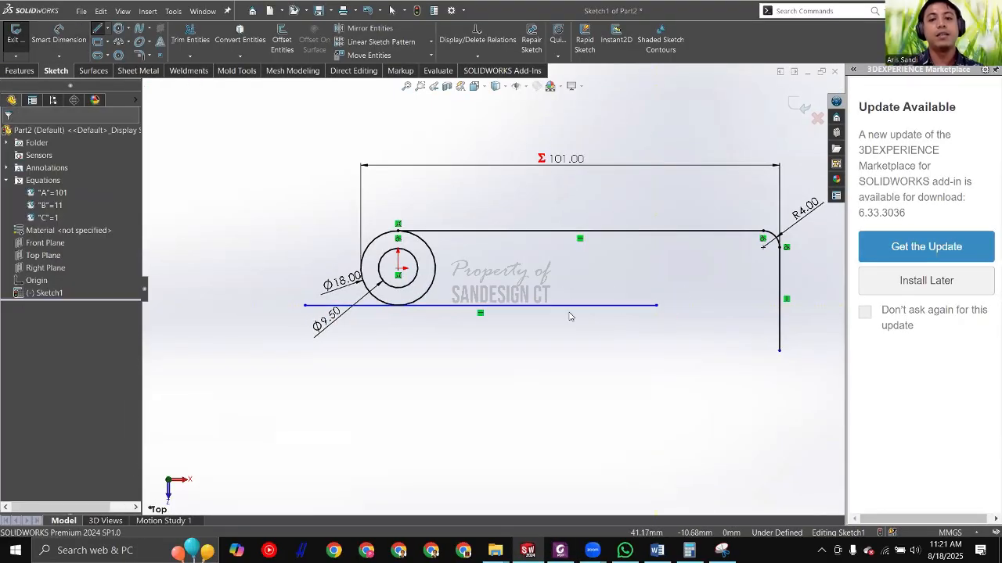
Step: Move the lower horizontal line below the 18 mm circle and make it tangent to that circle
{"action": "left_click_drag", "start_coordinate": [441, 306], "coordinate": [406, 326]}
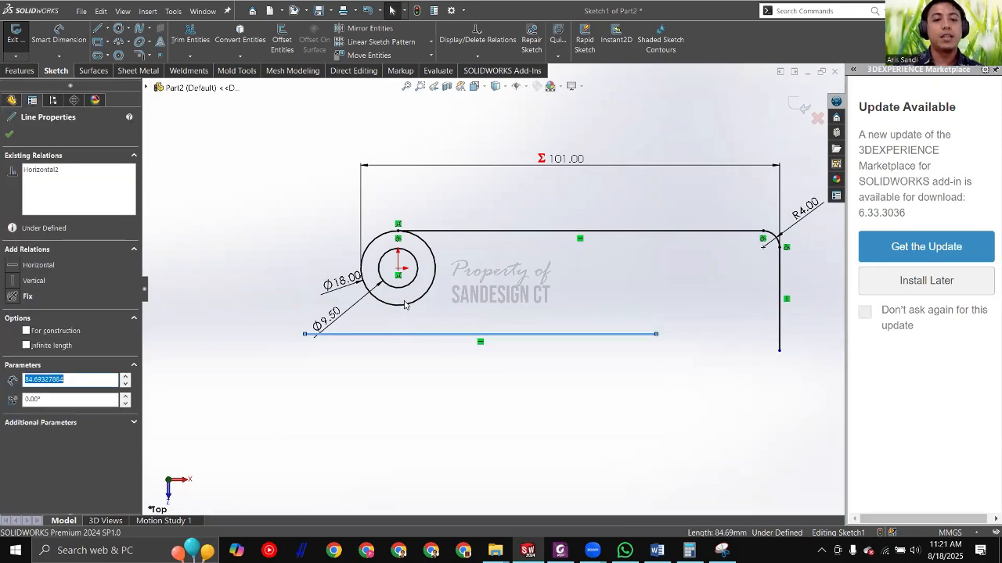
{"action": "scroll", "coordinate": [383, 321], "scroll_direction": "down", "scroll_amount": 2}
{"action": "left_click", "coordinate": [414, 298], "text": "ctrl"}
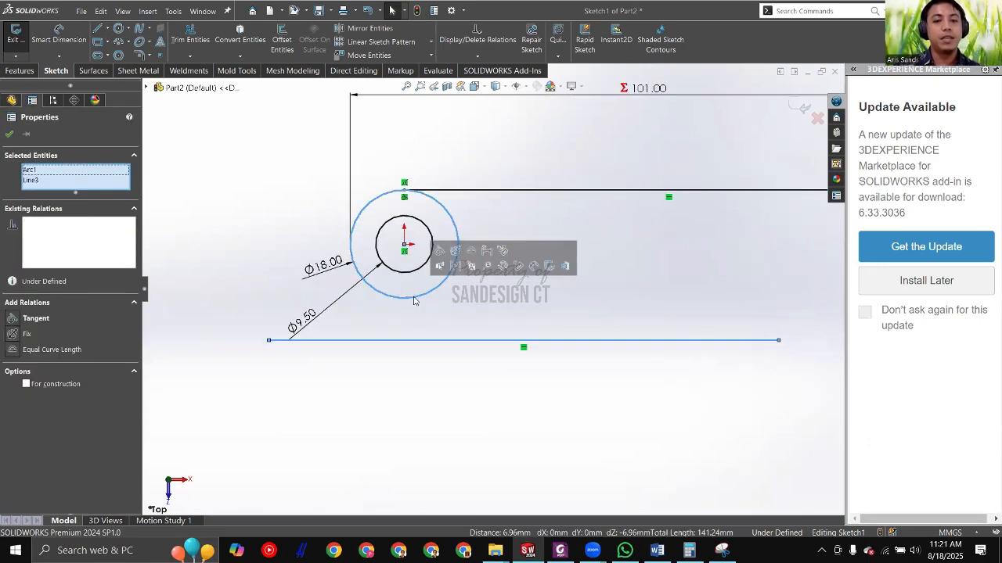
{"action": "left_click", "coordinate": [440, 251]}
{"action": "left_click", "coordinate": [225, 189]}
Step: Trim the part of the lower horizontal line that extends left of its tangent point on the 18 mm circle
{"action": "scroll", "coordinate": [215, 208], "scroll_direction": "down", "scroll_amount": 1}
{"action": "key", "text": "t"}
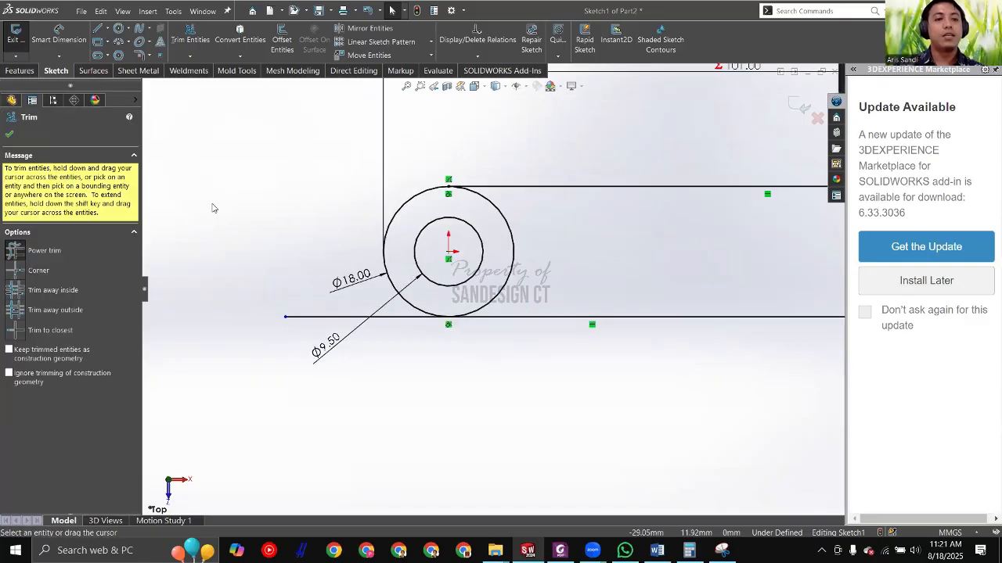
{"action": "scroll", "coordinate": [330, 282], "scroll_direction": "down", "scroll_amount": 3}
{"action": "left_click_drag", "start_coordinate": [349, 294], "coordinate": [360, 384]}
{"action": "scroll", "coordinate": [494, 368], "scroll_direction": "up", "scroll_amount": 3}
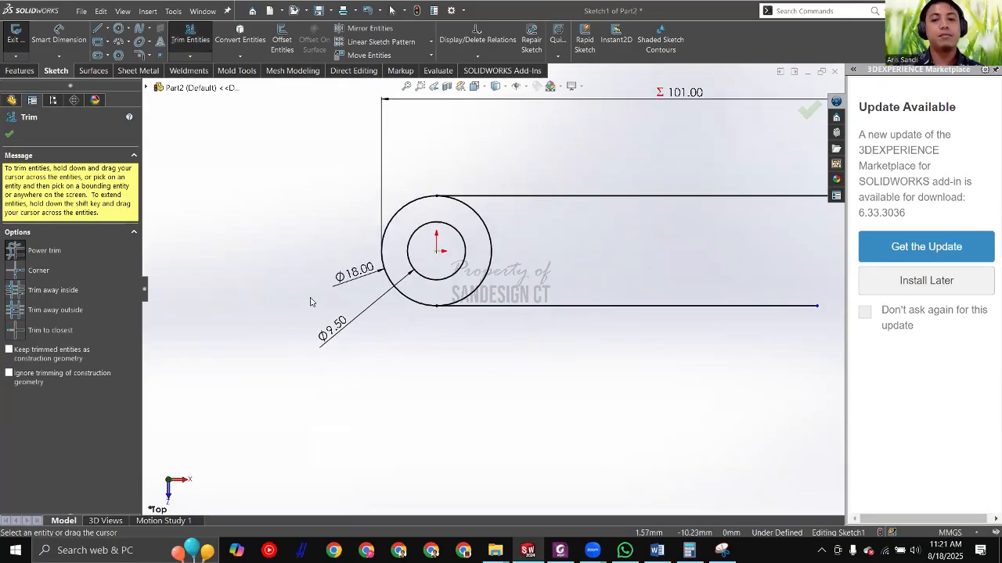
{"action": "scroll", "coordinate": [573, 252], "scroll_direction": "down", "scroll_amount": 2}
Step: Examine the hook cutout's radii, centre spacing and slope angle in the PDF, circling the area in red and undoing the markup
{"action": "key", "text": "alt+Tab"}
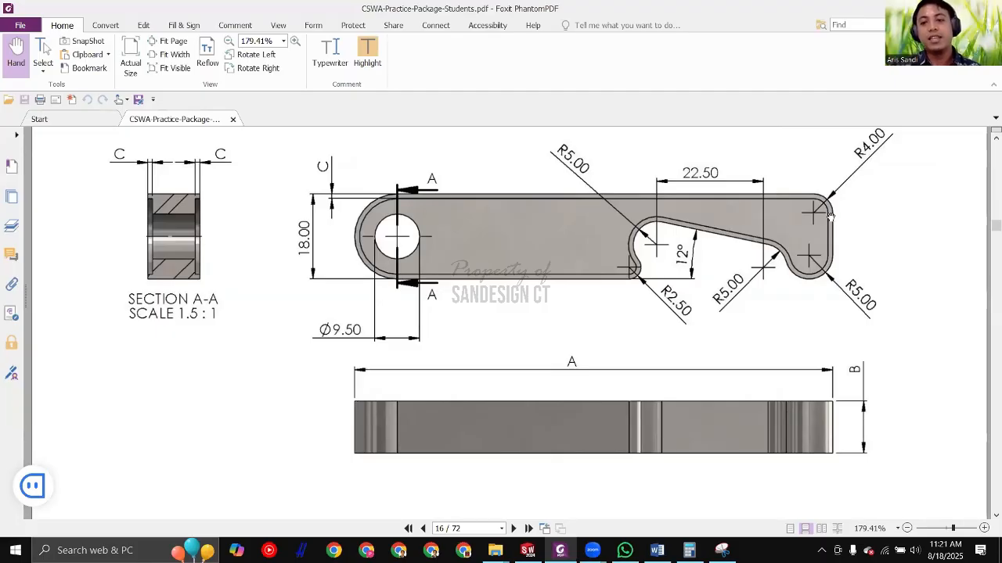
{"action": "scroll", "coordinate": [830, 217], "scroll_direction": "up", "scroll_amount": 3, "text": "ctrl"}
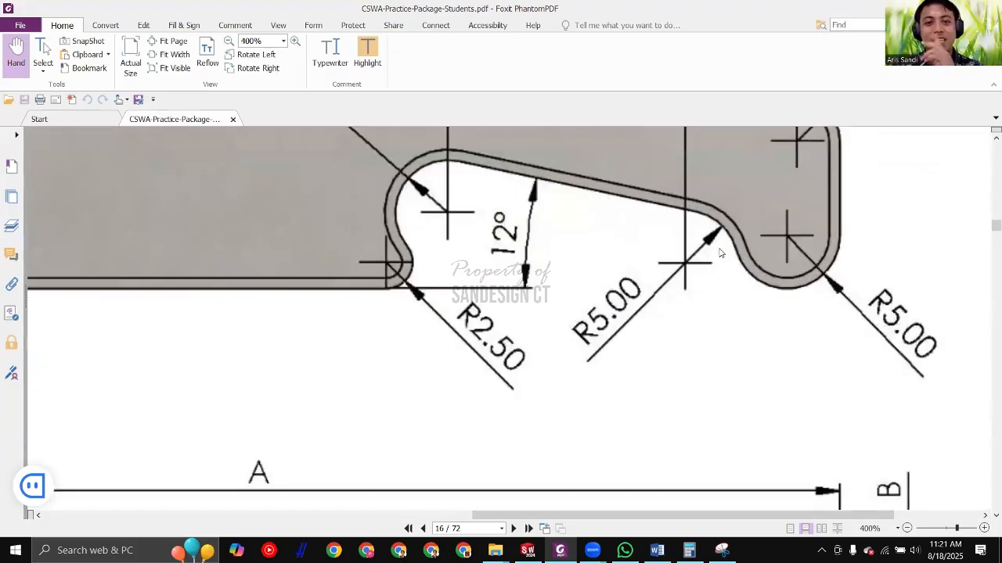
{"action": "scroll", "coordinate": [462, 245], "scroll_direction": "up", "scroll_amount": 2}
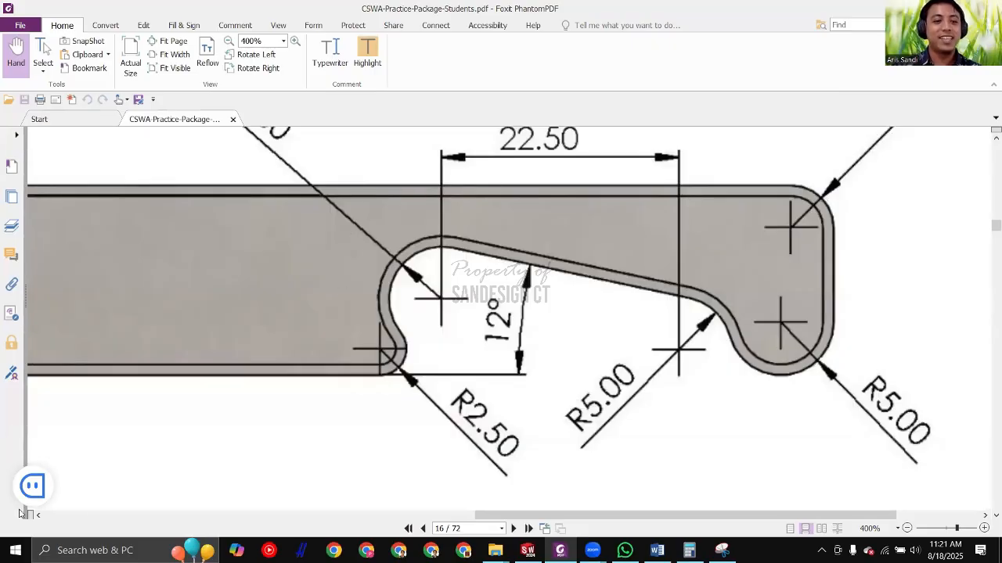
{"action": "left_click_drag", "start_coordinate": [426, 219], "coordinate": [713, 417]}
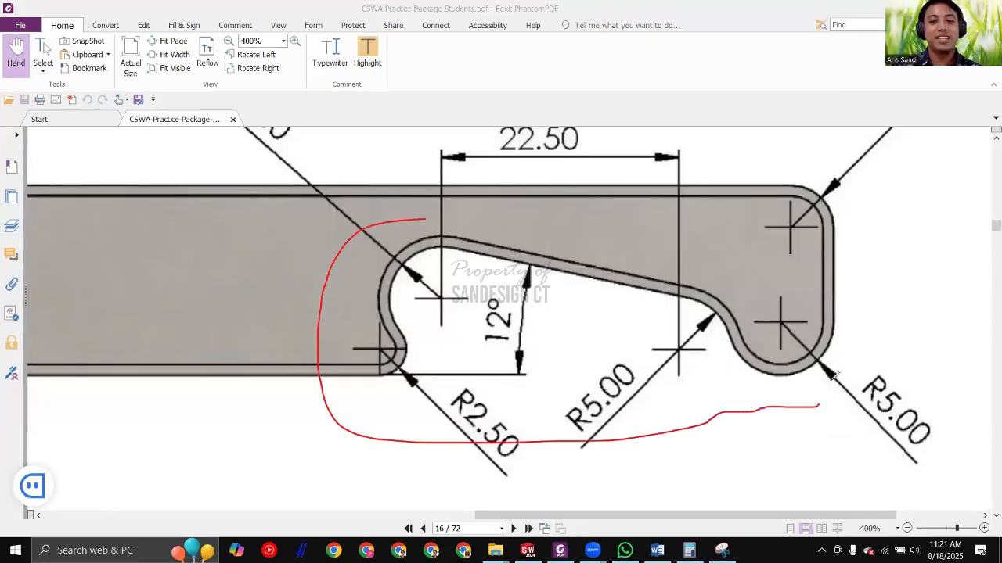
{"action": "mouse_move", "coordinate": [818, 406]}
{"action": "left_mouse_down"}
{"action": "mouse_move", "coordinate": [786, 279]}
{"action": "mouse_move", "coordinate": [448, 222]}
{"action": "left_mouse_up"}
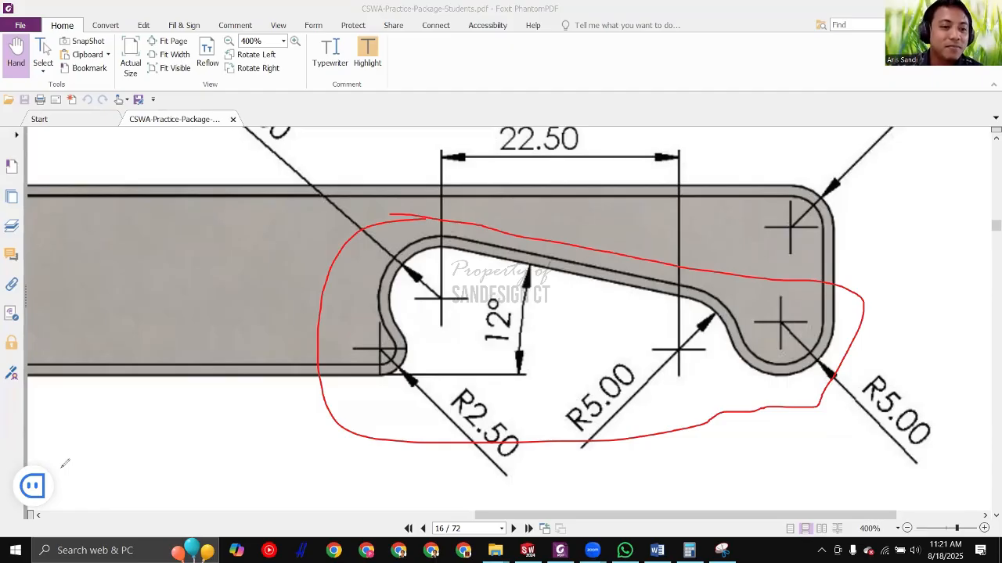
{"action": "key", "text": "ctrl+z"}
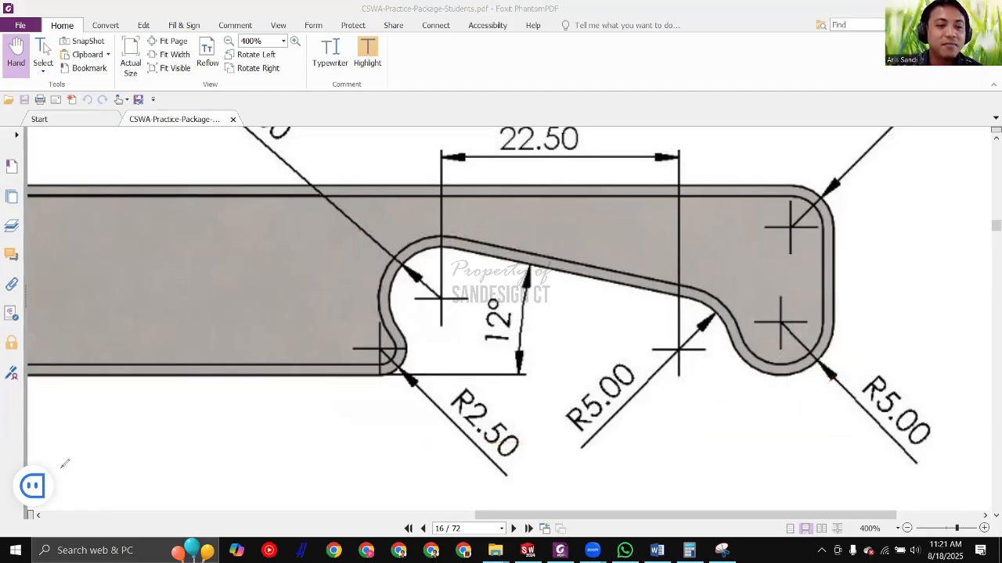
{"action": "scroll", "coordinate": [588, 383], "scroll_direction": "down", "scroll_amount": 1, "text": "ctrl"}
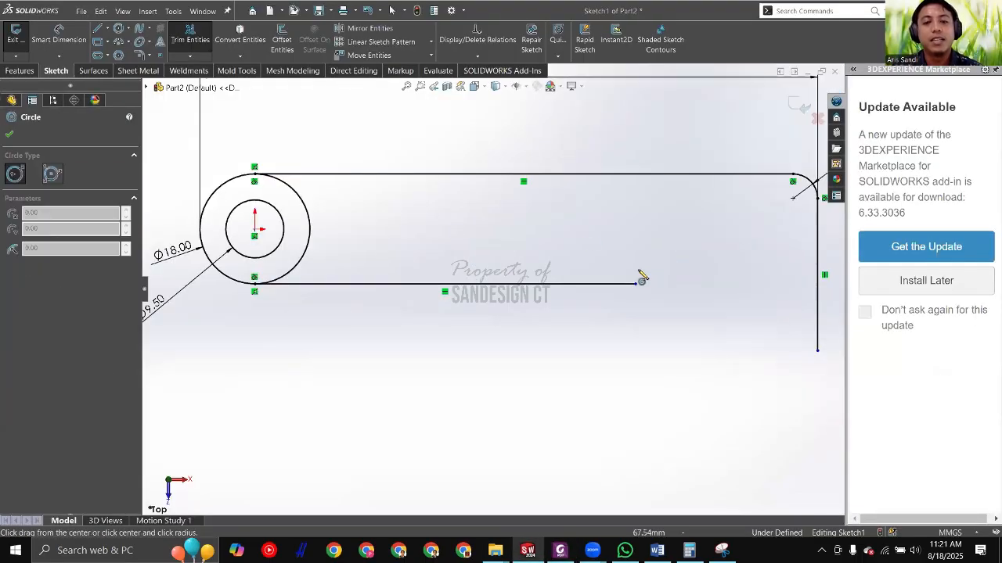
Step: Sketch a small circle just above the lower line's free end and a larger one about 3.6 mm in radius above it
{"action": "scroll", "coordinate": [581, 282], "scroll_direction": "down", "scroll_amount": 3}
{"action": "left_click", "coordinate": [579, 273]}
{"action": "left_click", "coordinate": [593, 263]}
{"action": "key", "text": "Escape"}
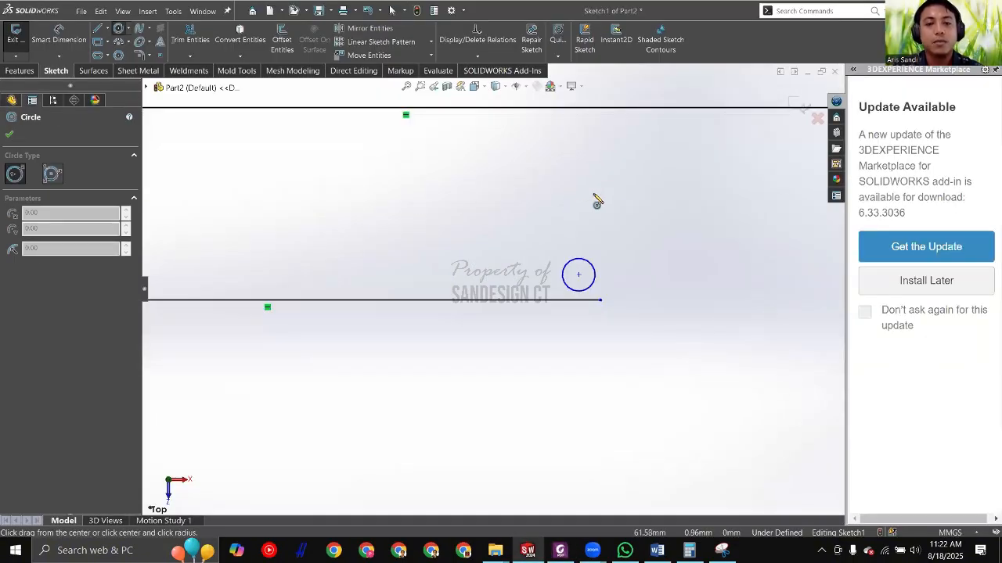
{"action": "left_click", "coordinate": [593, 193]}
{"action": "left_click", "coordinate": [599, 161]}
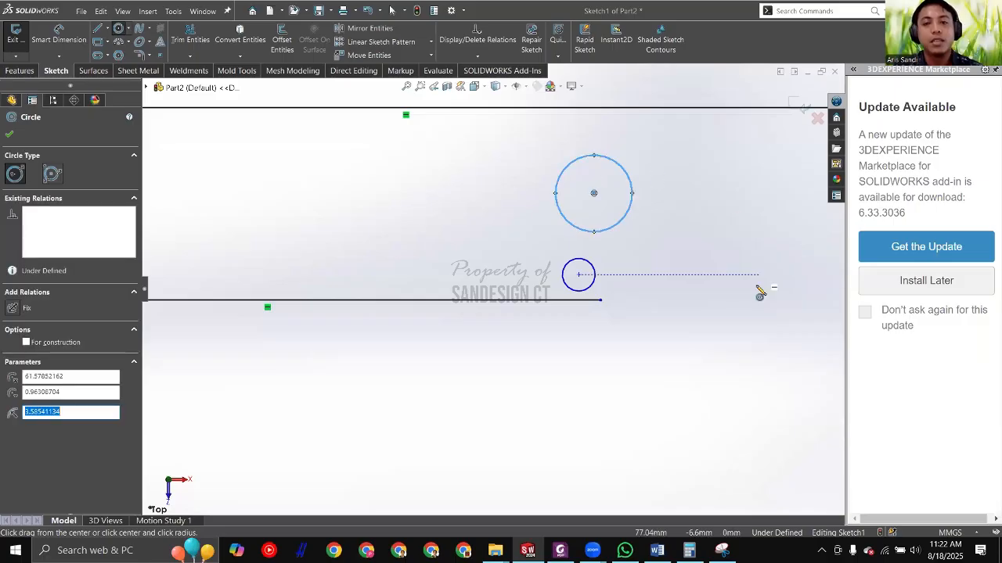
Step: Sketch a circle about 2.9 mm in radius just inside the vertical line for the hook end
{"action": "scroll", "coordinate": [703, 301], "scroll_direction": "up", "scroll_amount": 3}
{"action": "scroll", "coordinate": [608, 338], "scroll_direction": "down", "scroll_amount": 1}
{"action": "left_click", "coordinate": [606, 290]}
{"action": "left_click", "coordinate": [615, 270]}
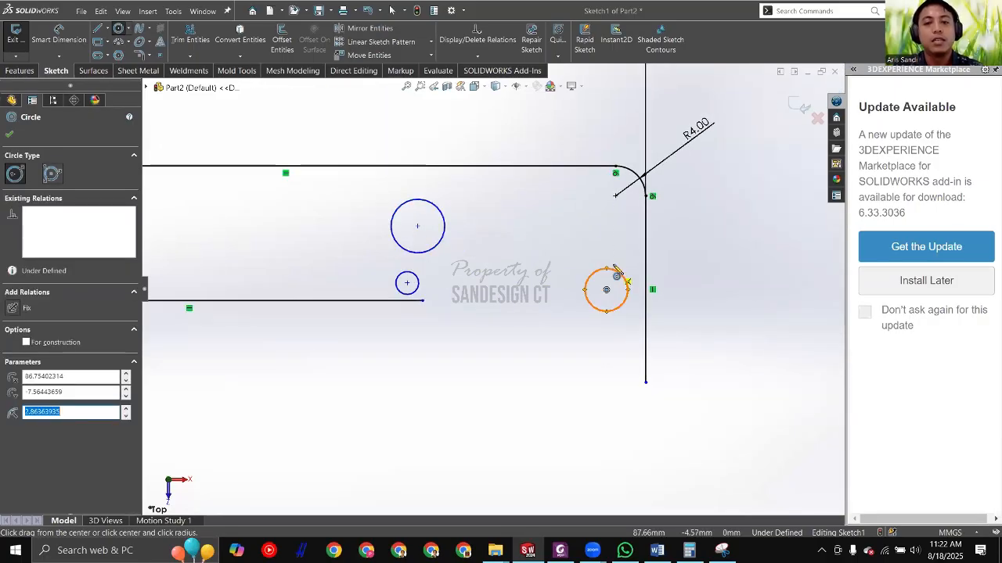
Step: Dimension the hook-end circle beside the vertical line to a diameter of 10 mm, matching the R5.00 arc in the PDF drawing
{"action": "key", "text": "Escape"}
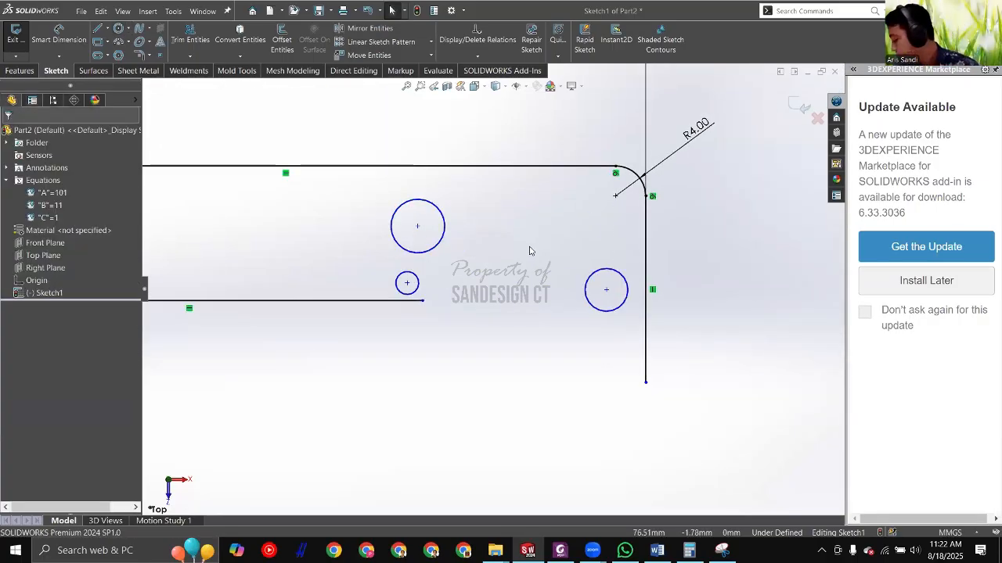
{"action": "key", "text": "alt+Tab"}
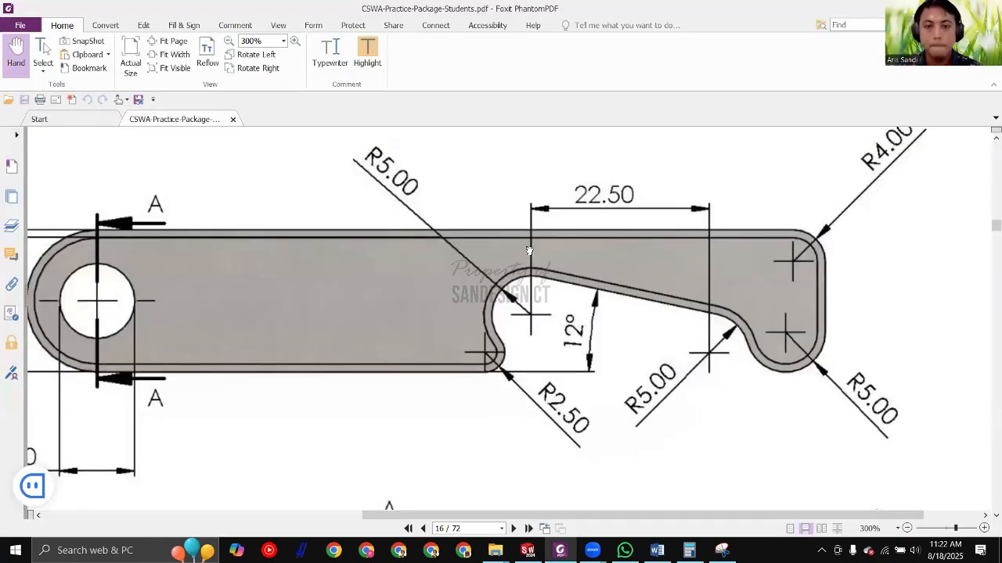
{"action": "key", "text": "alt+Tab"}
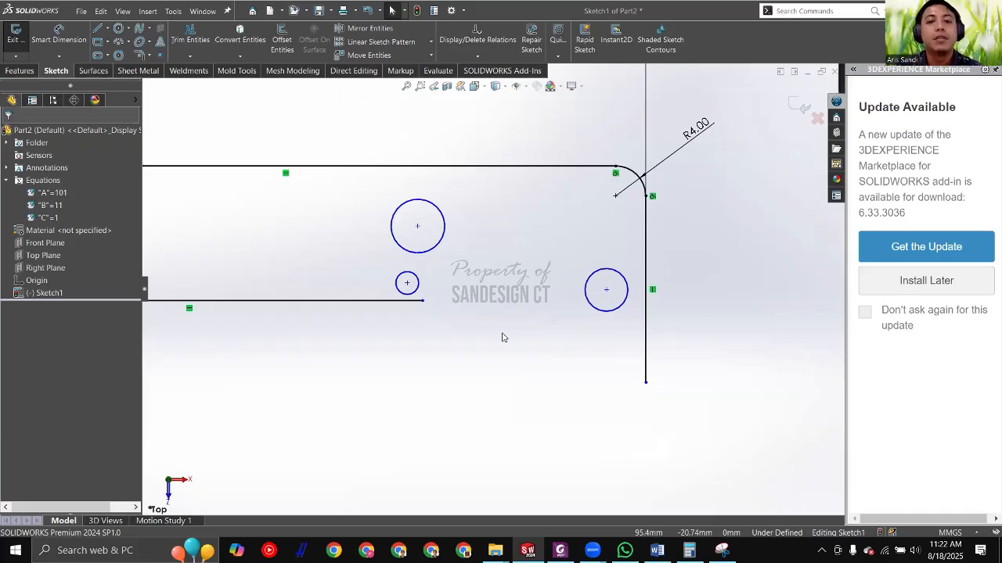
{"action": "key", "text": "l"}
{"action": "key", "text": "Escape"}
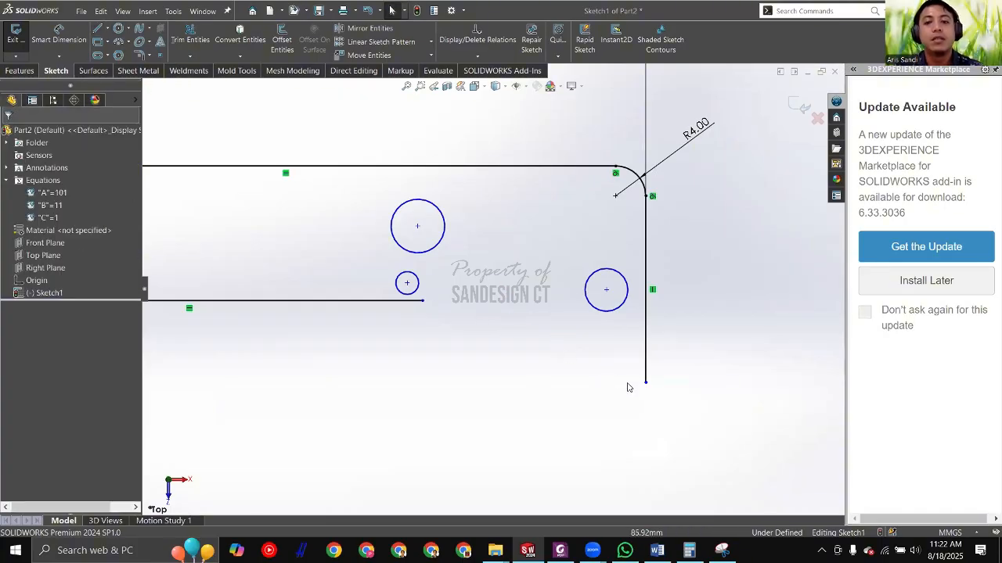
{"action": "left_click", "coordinate": [627, 296]}
{"action": "key", "text": "alt+Tab"}
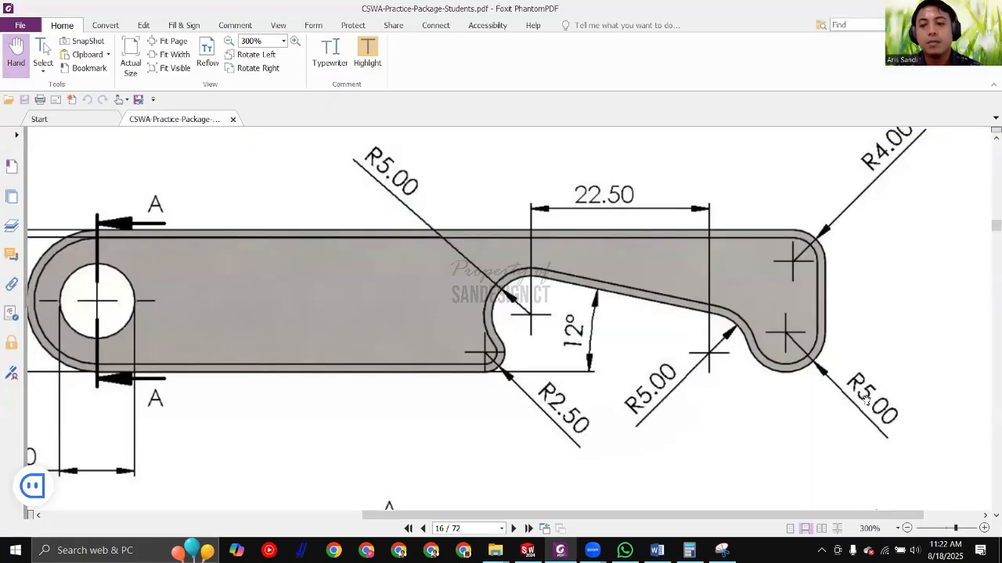
{"action": "key", "text": "alt+Tab"}
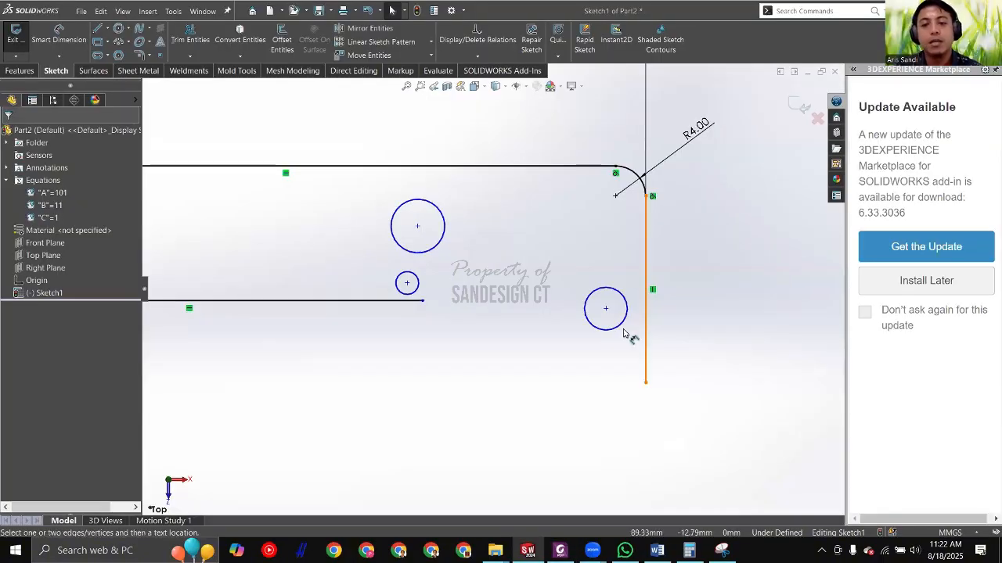
{"action": "key", "text": "d"}
{"action": "left_click", "coordinate": [693, 379]}
{"action": "type", "text": "10"}
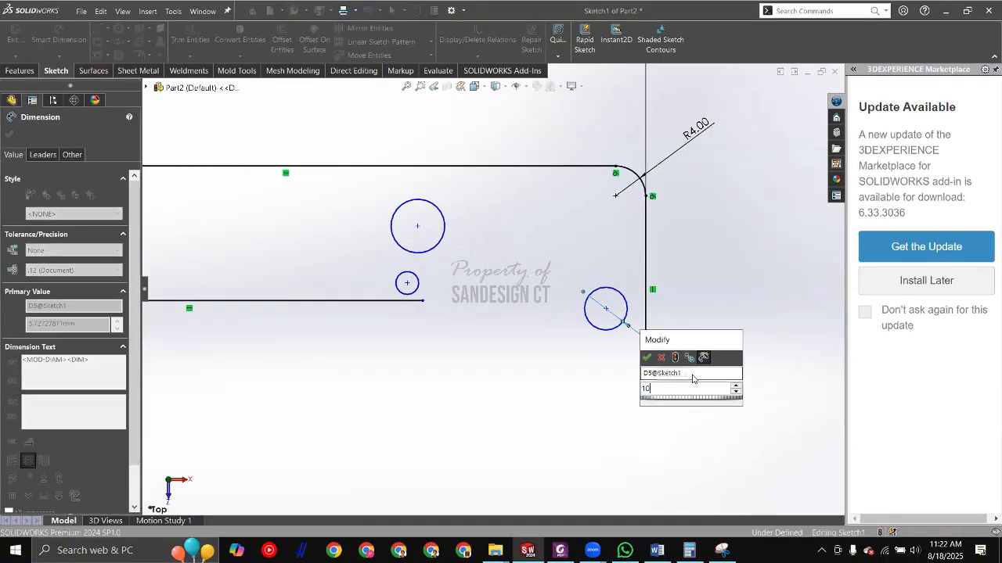
{"action": "key", "text": "Return"}
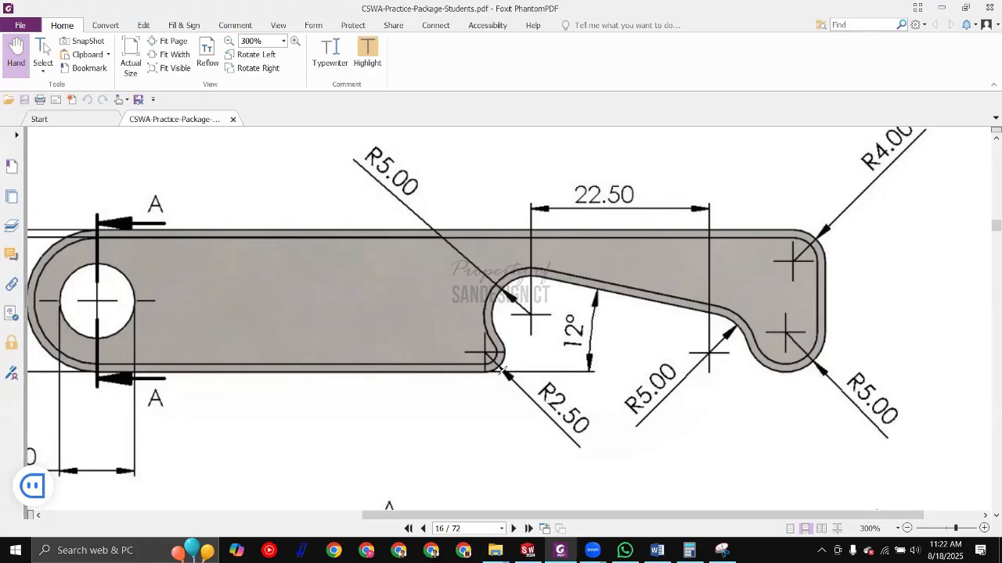
Step: Check the lower edge alignment in the PDF drawing and shorten the vertical line so it ends beside the 10 mm circle
{"action": "left_click_drag", "start_coordinate": [498, 372], "coordinate": [799, 376]}
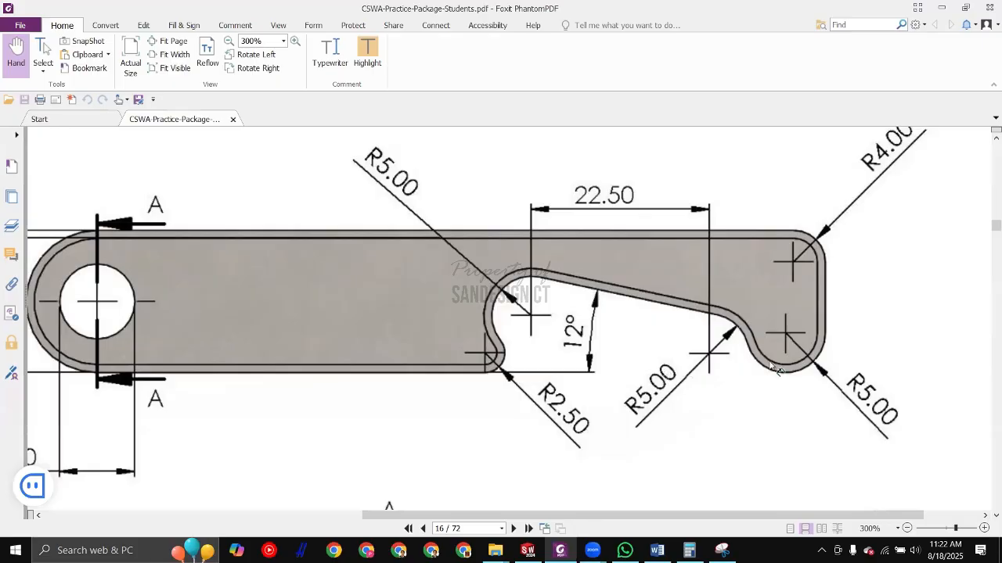
{"action": "key", "text": "alt+Tab"}
{"action": "key", "text": "Escape"}
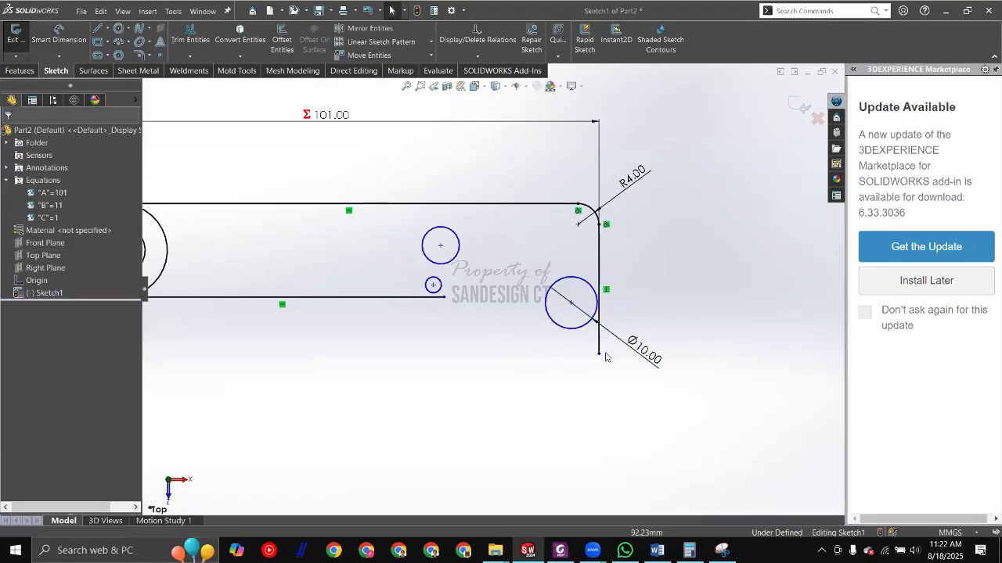
{"action": "left_click_drag", "start_coordinate": [599, 353], "coordinate": [605, 290]}
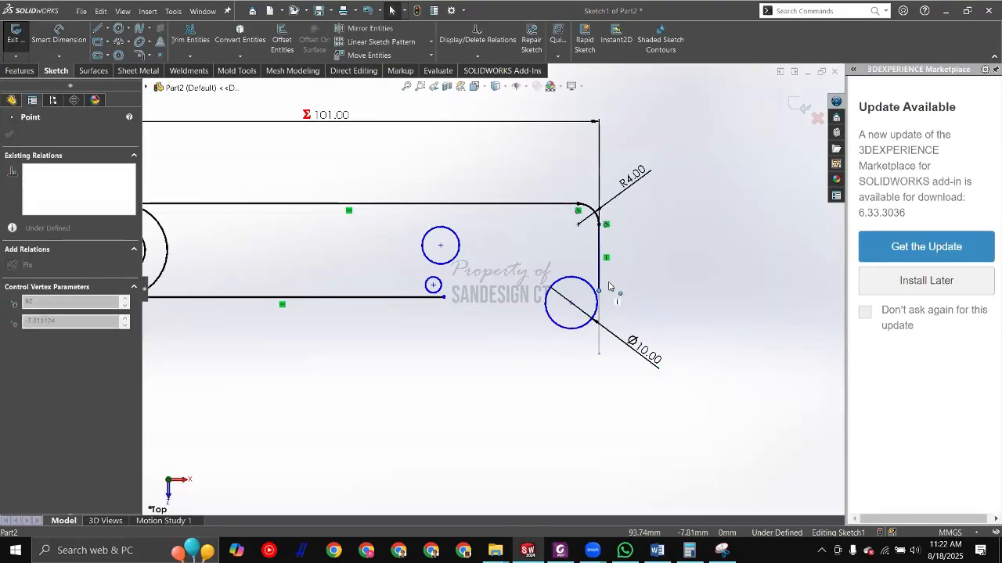
{"action": "key", "text": "Escape"}
Step: Move the 10 mm circle up slightly and make it tangent to the lower horizontal line
{"action": "key", "text": "alt+Tab"}
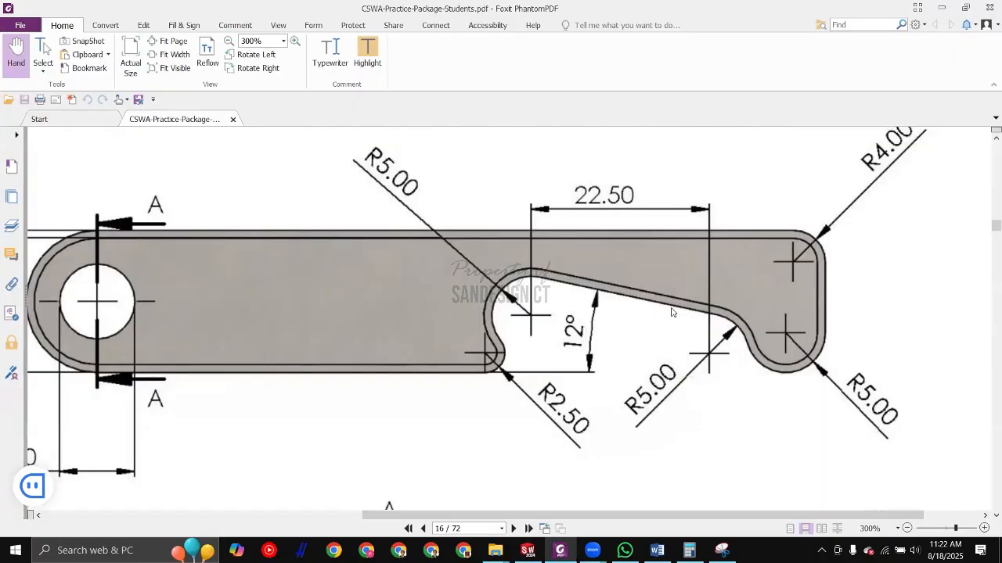
{"action": "key", "text": "alt+Tab"}
{"action": "left_click_drag", "start_coordinate": [589, 308], "coordinate": [572, 264]}
{"action": "left_click", "coordinate": [693, 333]}
{"action": "left_click", "coordinate": [580, 294]}
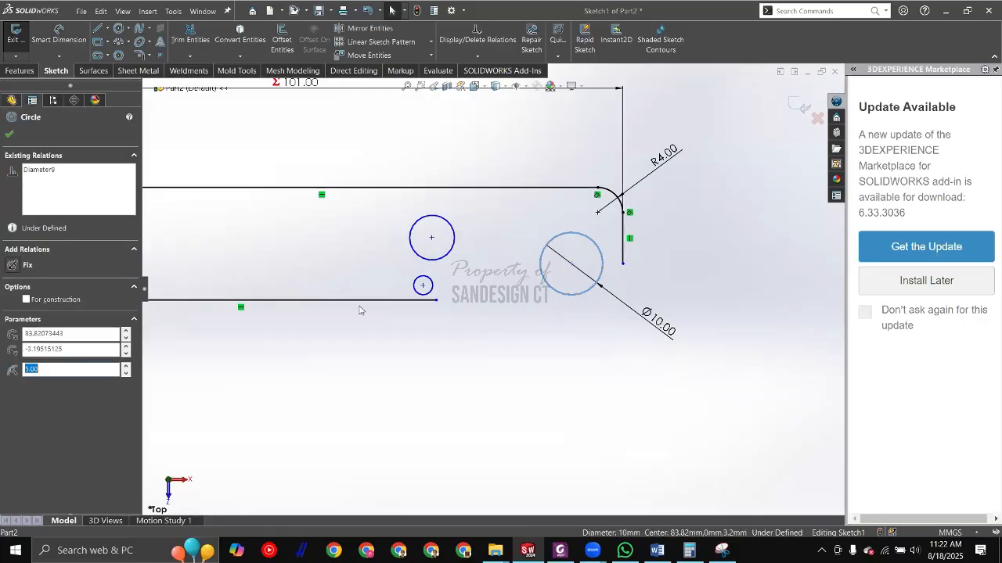
{"action": "left_click", "coordinate": [395, 302], "text": "ctrl"}
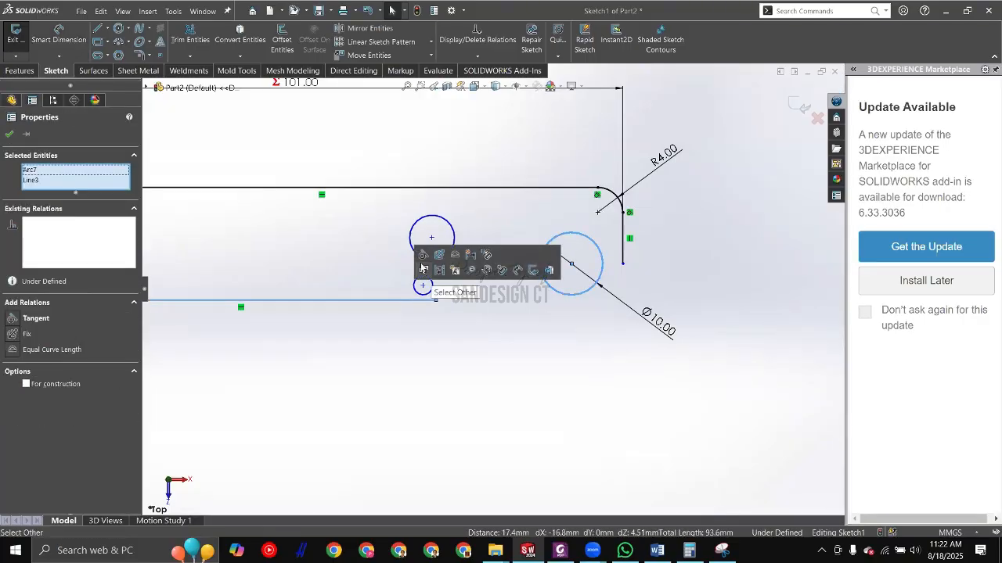
{"action": "left_click", "coordinate": [424, 255]}
{"action": "left_click", "coordinate": [632, 309]}
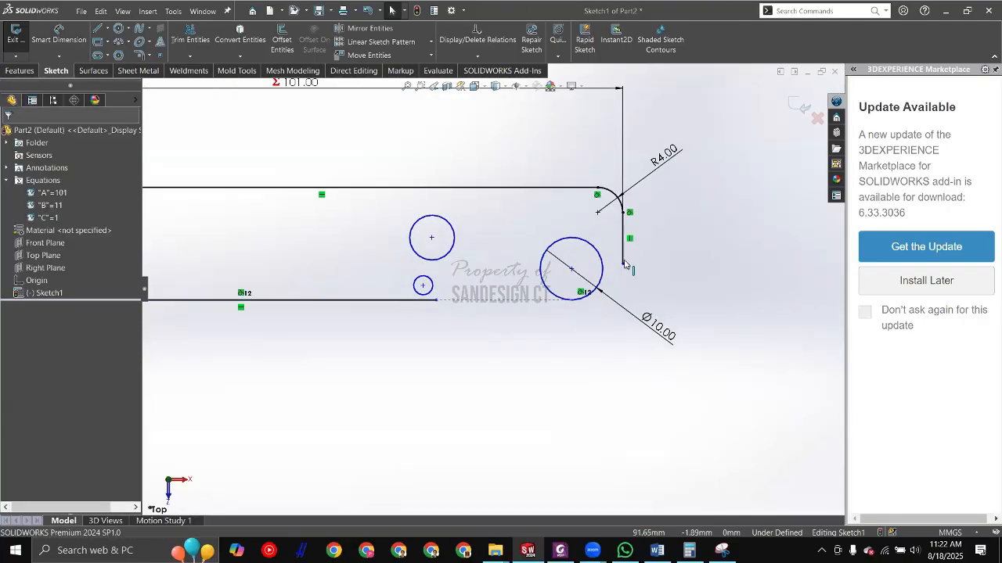
Step: Extend the vertical line's free end down until it is level with the bottom of the 10 mm circle
{"action": "left_click_drag", "start_coordinate": [625, 264], "coordinate": [623, 289]}
{"action": "left_click", "coordinate": [586, 335]}
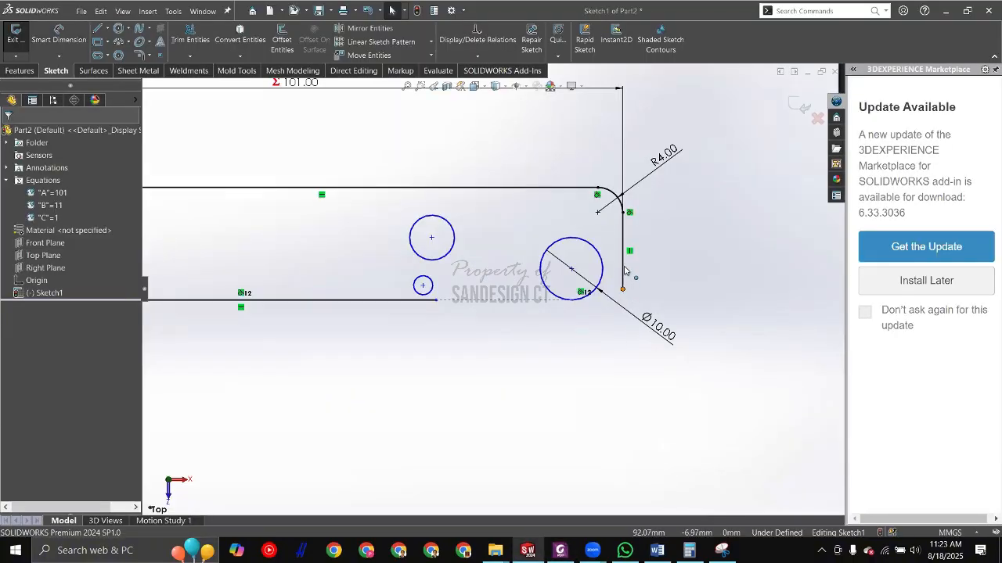
{"action": "left_click_drag", "start_coordinate": [625, 268], "coordinate": [623, 271]}
{"action": "left_click", "coordinate": [708, 309]}
{"action": "key", "text": "alt+Tab"}
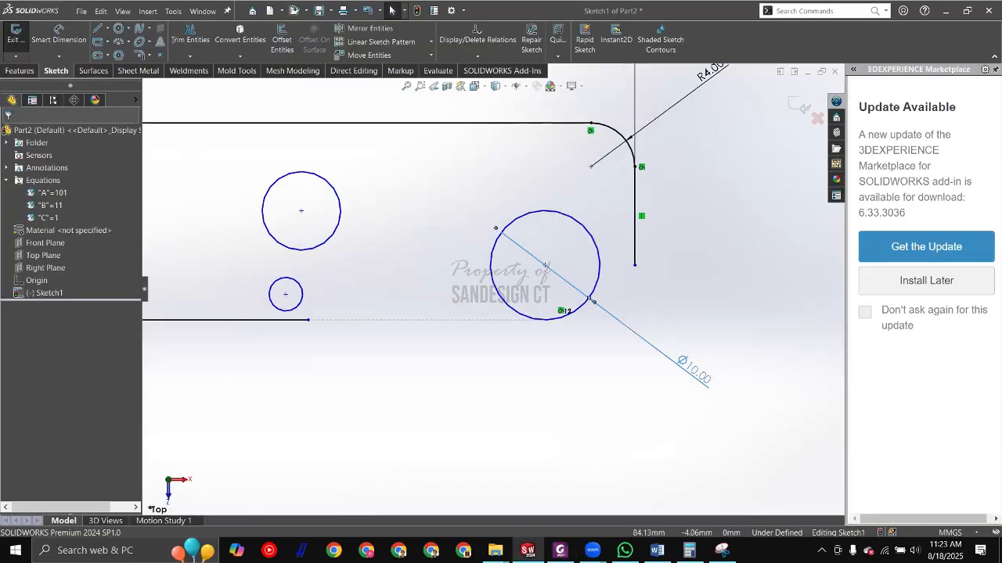
{"action": "left_click", "coordinate": [545, 266]}
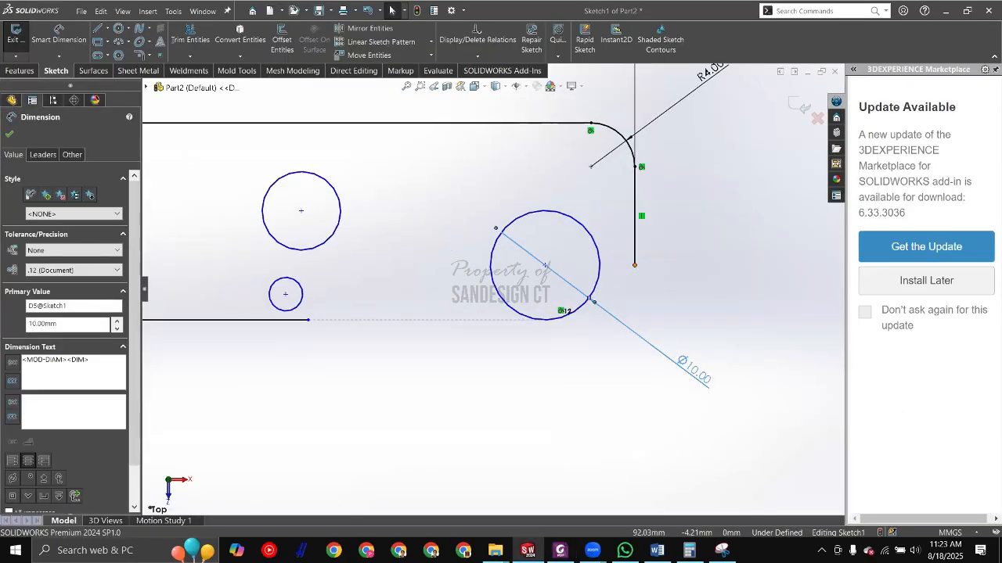
{"action": "left_click", "coordinate": [546, 266]}
{"action": "left_click_drag", "start_coordinate": [634, 268], "coordinate": [667, 315]}
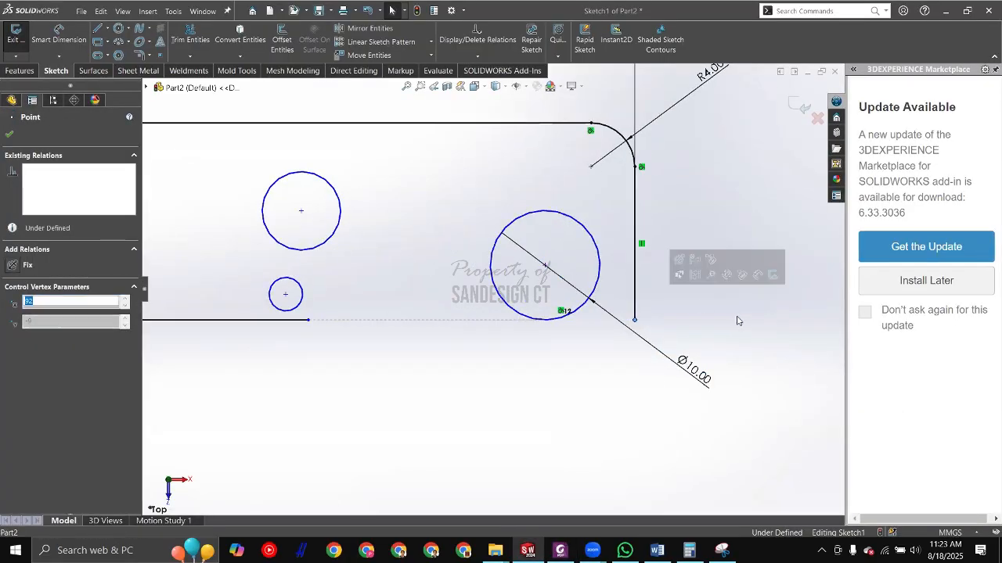
{"action": "left_click", "coordinate": [738, 316]}
Step: Make the 10 mm circle tangent to the vertical line and trim the part of the line below the tangent point
{"action": "left_click", "coordinate": [599, 265], "text": "ctrl"}
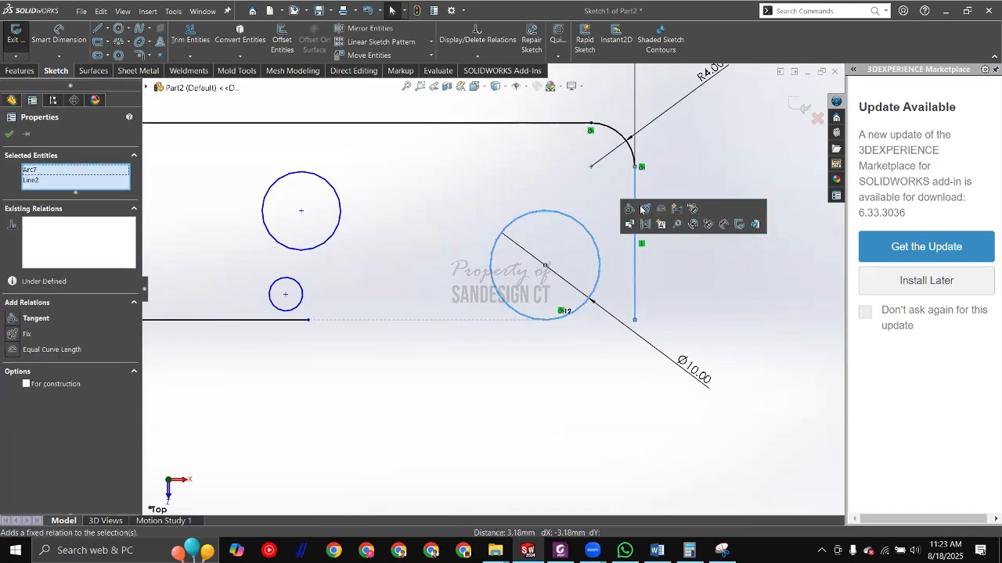
{"action": "left_click", "coordinate": [633, 215]}
{"action": "key", "text": "t"}
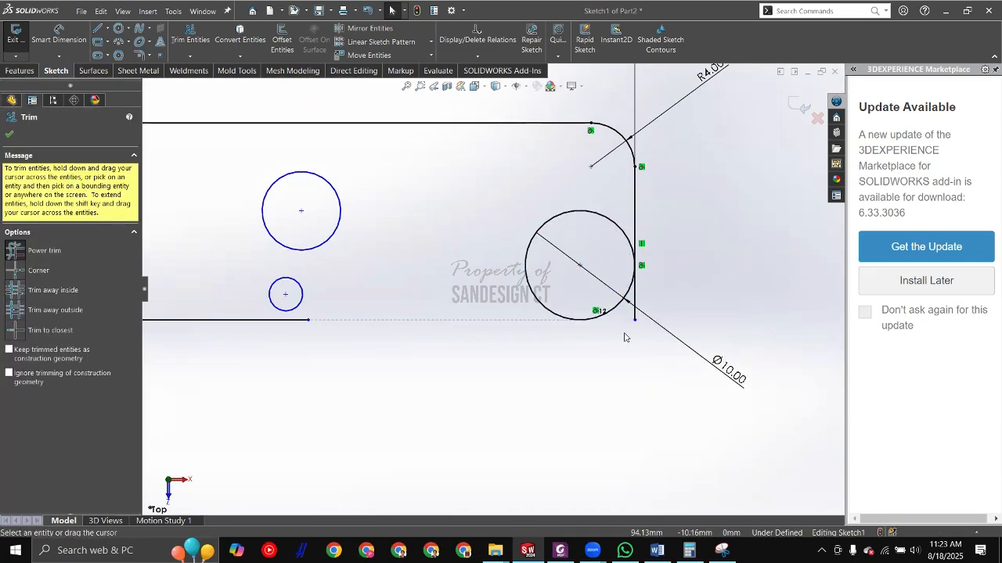
{"action": "scroll", "coordinate": [635, 329], "scroll_direction": "down", "scroll_amount": 5}
{"action": "left_click_drag", "start_coordinate": [664, 277], "coordinate": [607, 304]}
{"action": "scroll", "coordinate": [547, 293], "scroll_direction": "up", "scroll_amount": 5}
{"action": "key", "text": "Escape"}
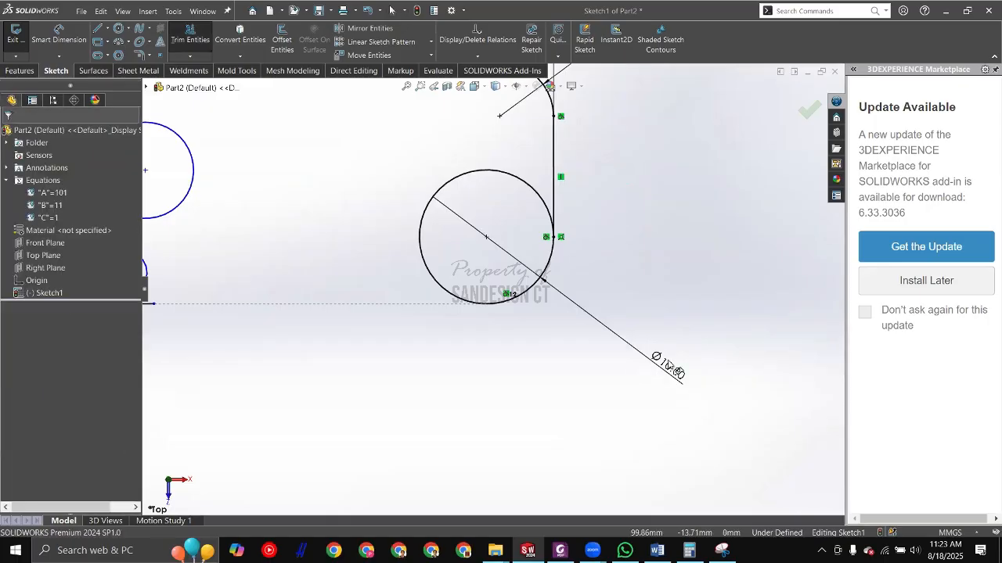
Step: Move the hook-end circle's diameter dimension closer and display it as a radius
{"action": "left_click", "coordinate": [626, 320]}
{"action": "left_click", "coordinate": [43, 155]}
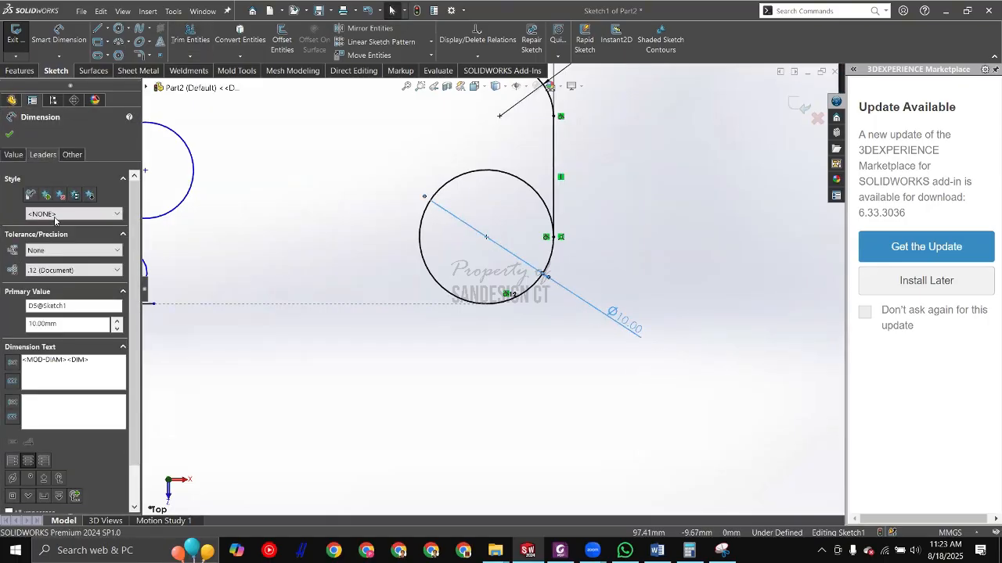
{"action": "left_click", "coordinate": [85, 253]}
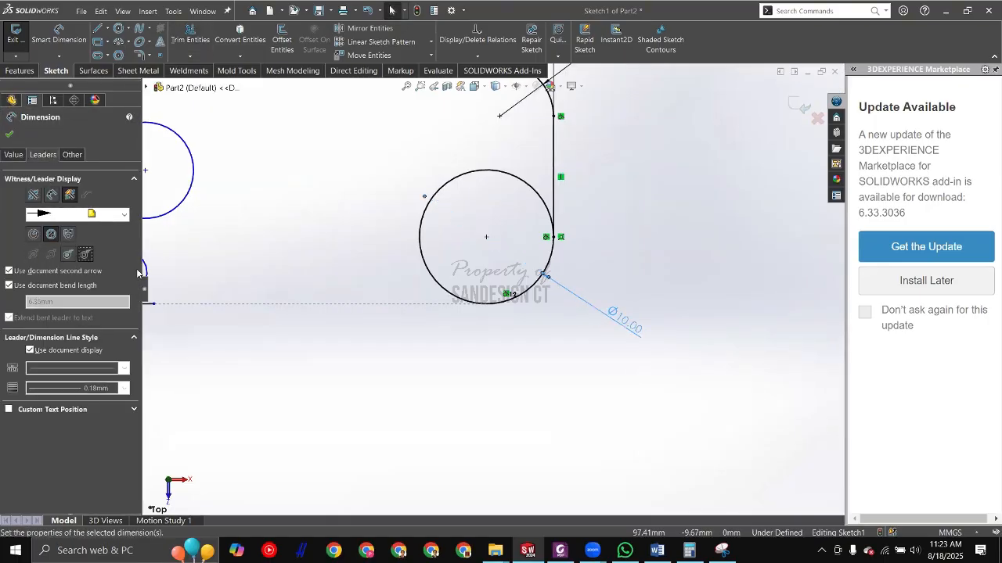
{"action": "left_click", "coordinate": [51, 234]}
{"action": "left_click", "coordinate": [641, 347]}
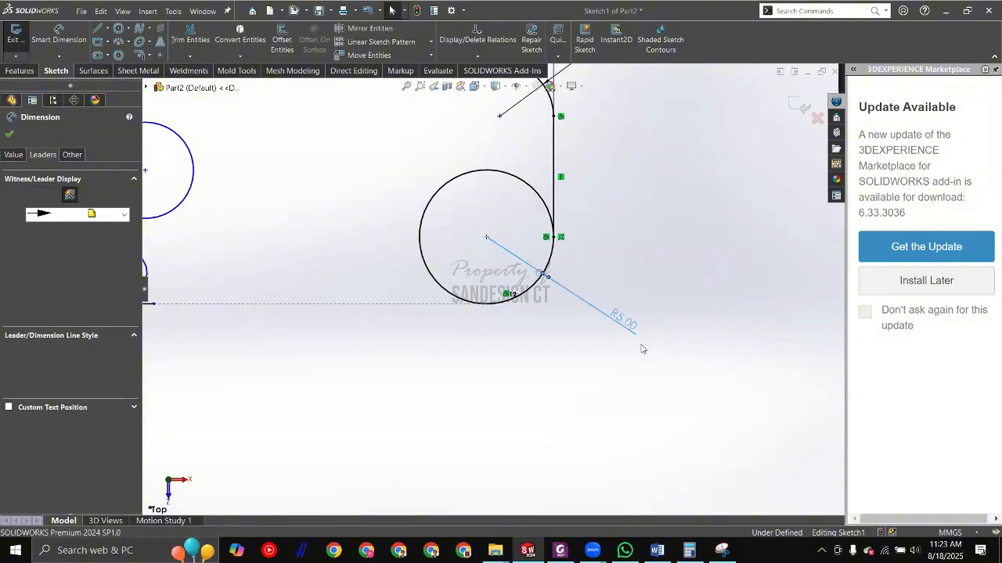
Step: Review the cutout arcs in the PDF, then enlarge the upper cutout circle and move it to about 16.5 mm from the hook-end circle's centre
{"action": "scroll", "coordinate": [619, 297], "scroll_direction": "up", "scroll_amount": 3}
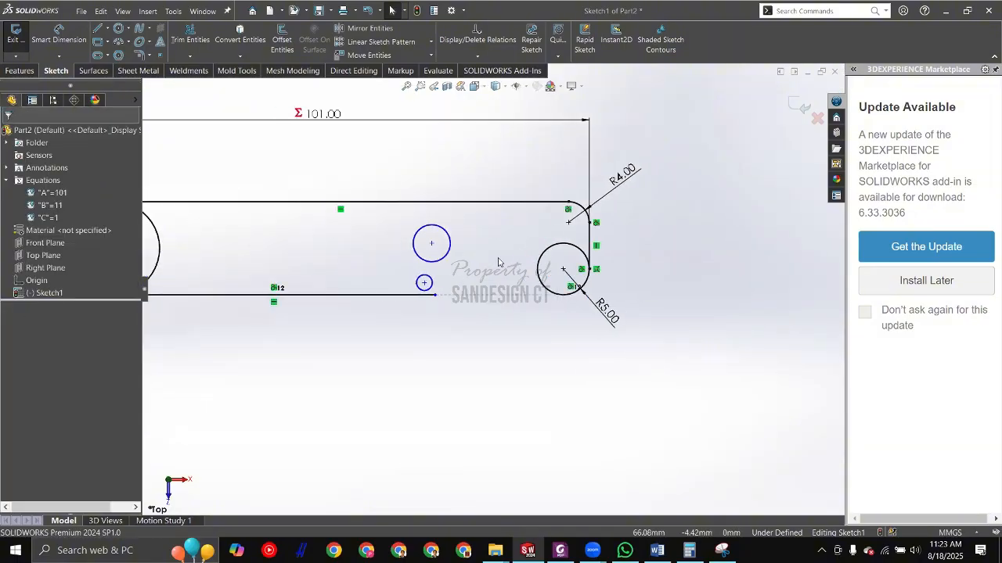
{"action": "scroll", "coordinate": [561, 289], "scroll_direction": "up", "scroll_amount": 1}
{"action": "key", "text": "alt+Tab"}
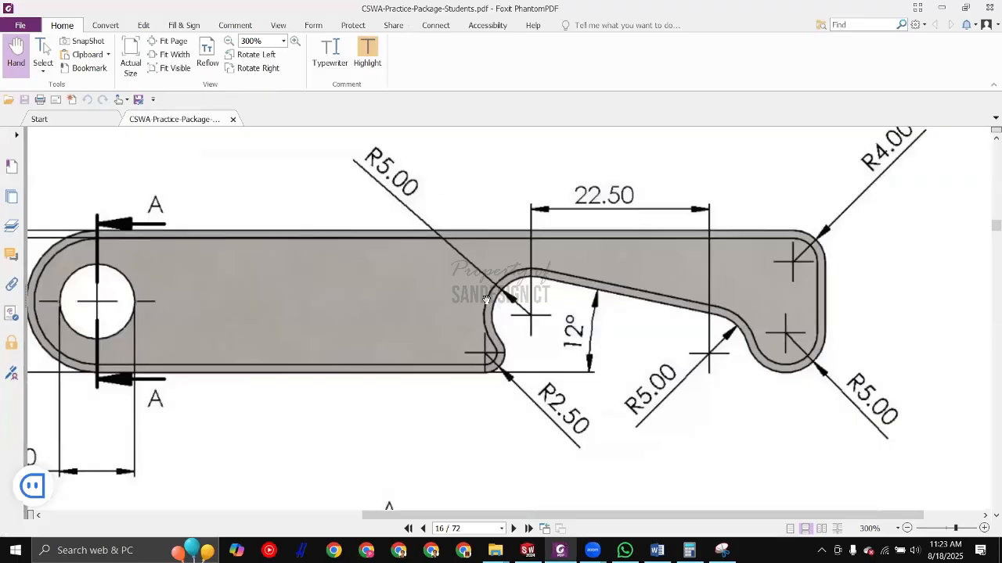
{"action": "key", "text": "alt+Tab"}
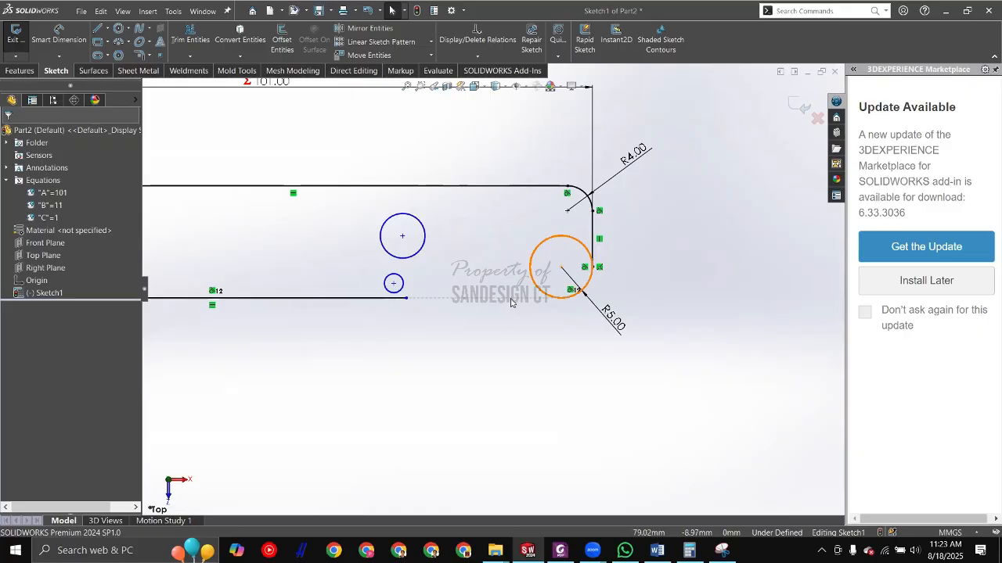
{"action": "key", "text": "alt+Tab"}
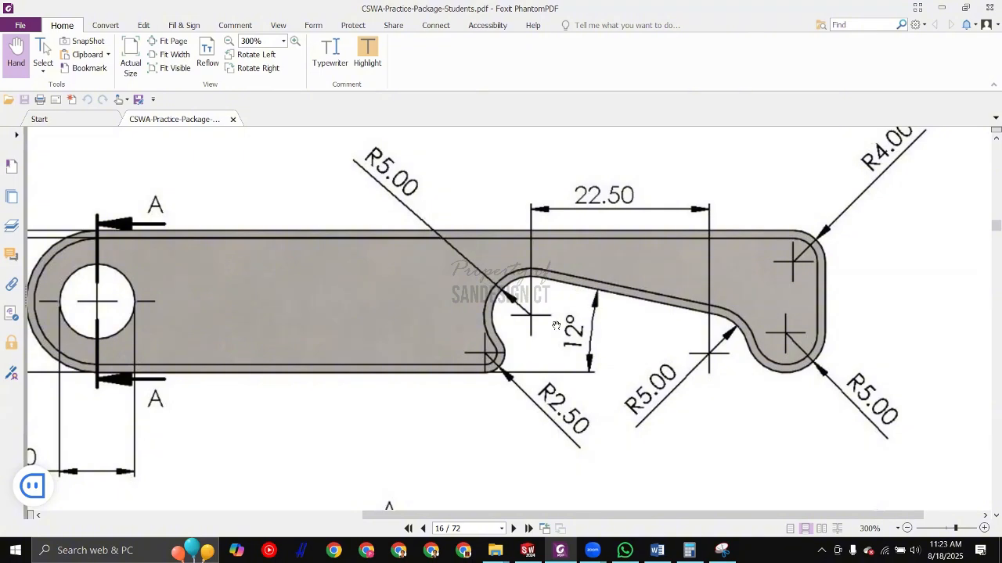
{"action": "key", "text": "alt+Tab"}
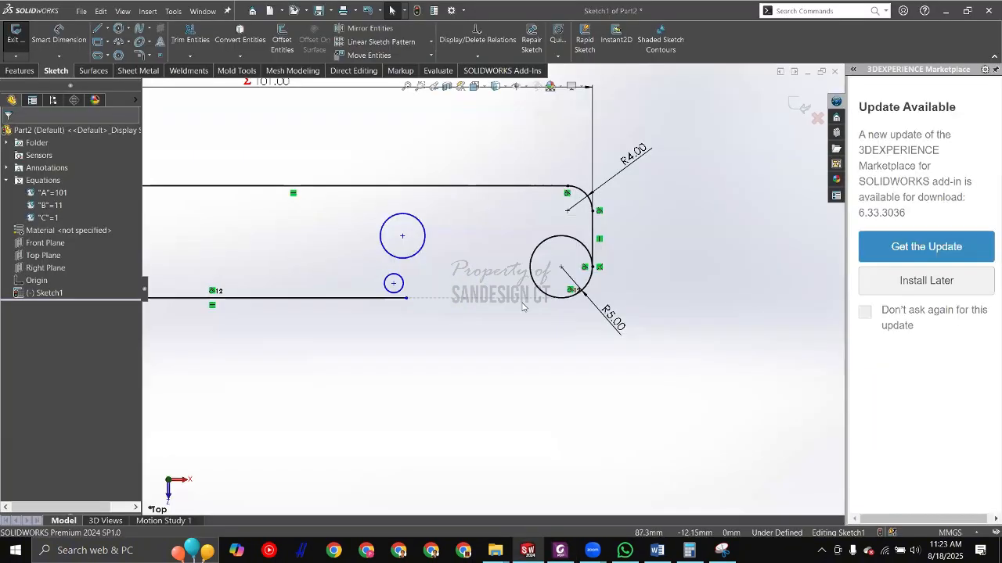
{"action": "left_click", "coordinate": [424, 233]}
{"action": "key", "text": "alt+Tab"}
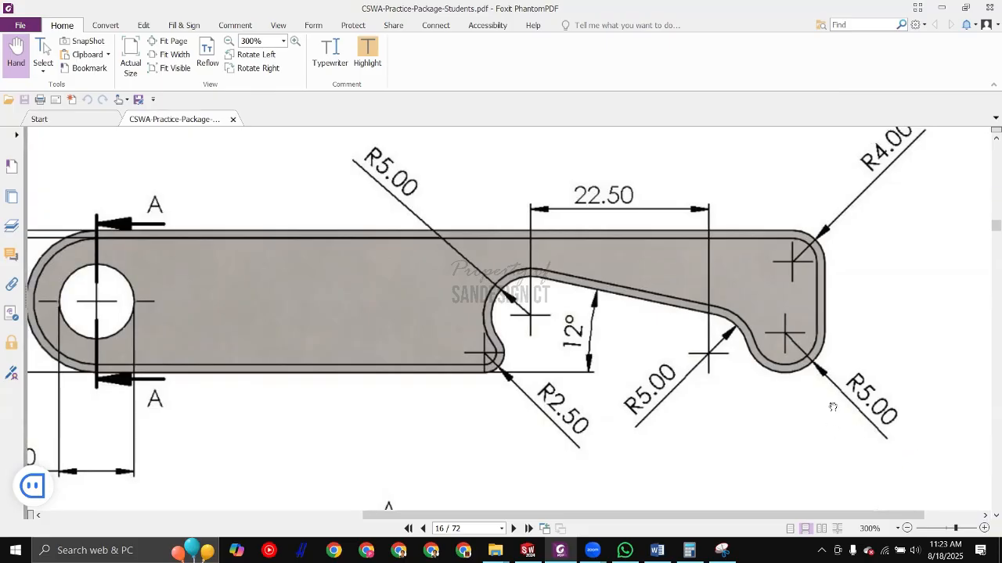
{"action": "key", "text": "alt+Tab"}
{"action": "mouse_move", "coordinate": [402, 236]}
{"action": "left_mouse_down"}
{"action": "mouse_move", "coordinate": [474, 240]}
{"action": "mouse_move", "coordinate": [464, 232]}
{"action": "left_mouse_up"}
{"action": "scroll", "coordinate": [533, 252], "scroll_direction": "down", "scroll_amount": 3}
Step: Make the upper cutout circle equal in size to the hook-end circle
{"action": "left_click", "coordinate": [545, 238]}
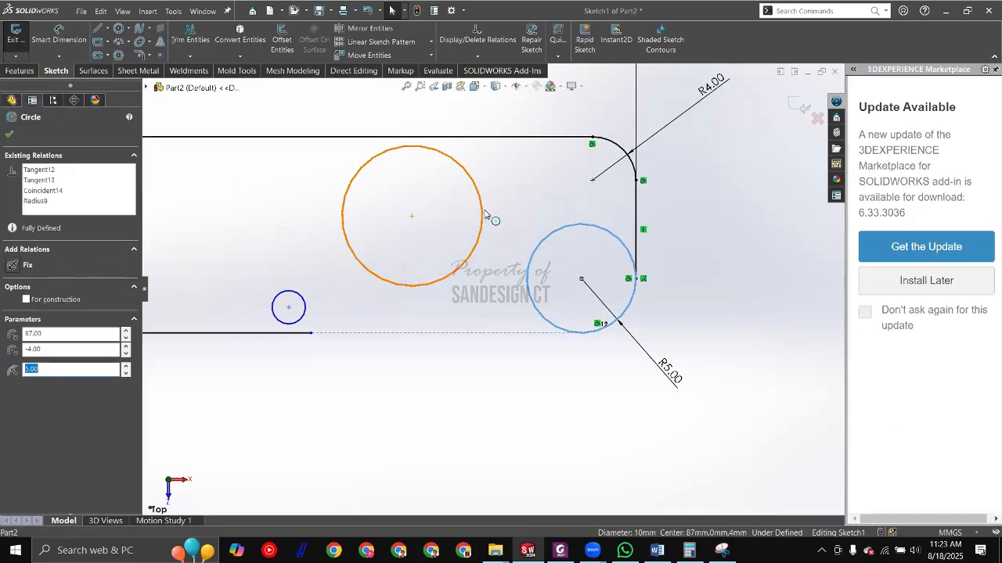
{"action": "left_click", "coordinate": [483, 213], "text": "ctrl"}
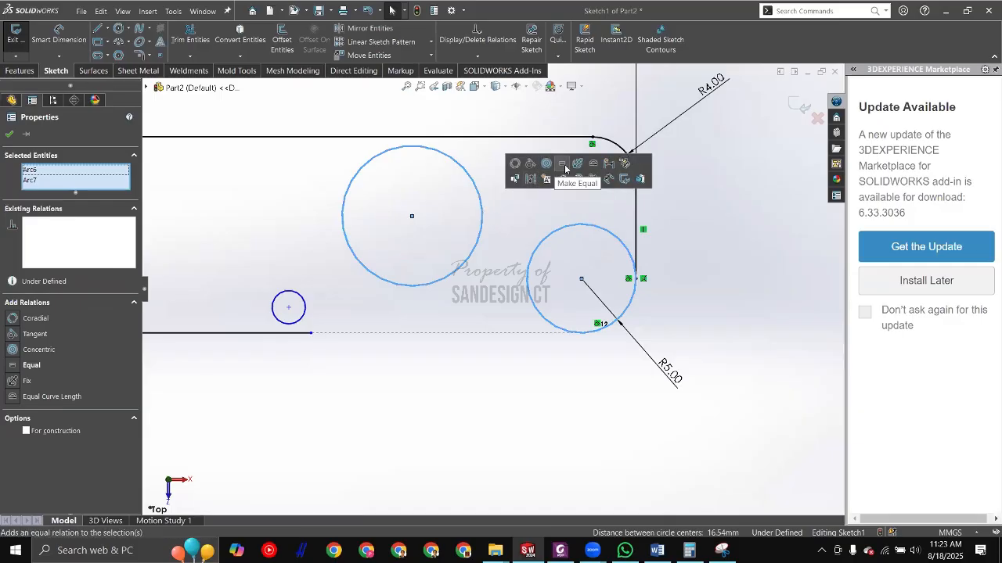
{"action": "left_click", "coordinate": [565, 169]}
{"action": "left_click", "coordinate": [445, 232]}
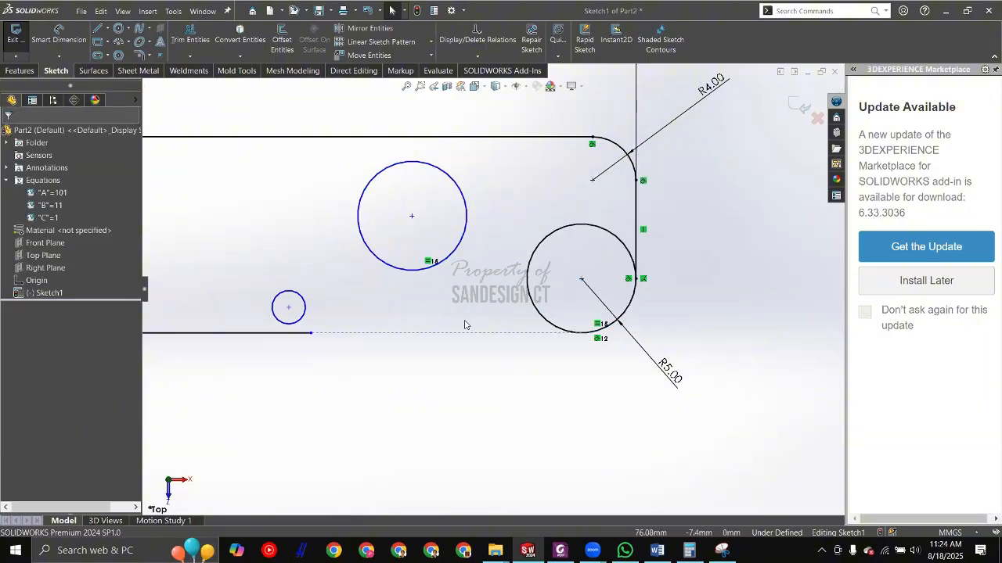
Step: Add a driven diameter dimension to the upper cutout circle and place its text below the circles
{"action": "right_click_drag", "start_coordinate": [465, 325], "coordinate": [462, 263]}
{"action": "left_click", "coordinate": [459, 187]}
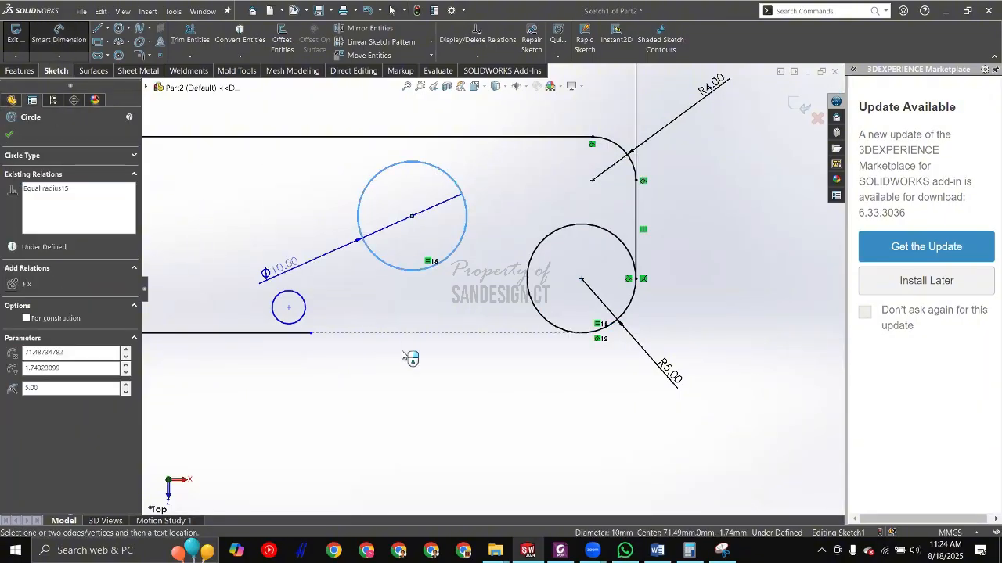
{"action": "left_click", "coordinate": [476, 360]}
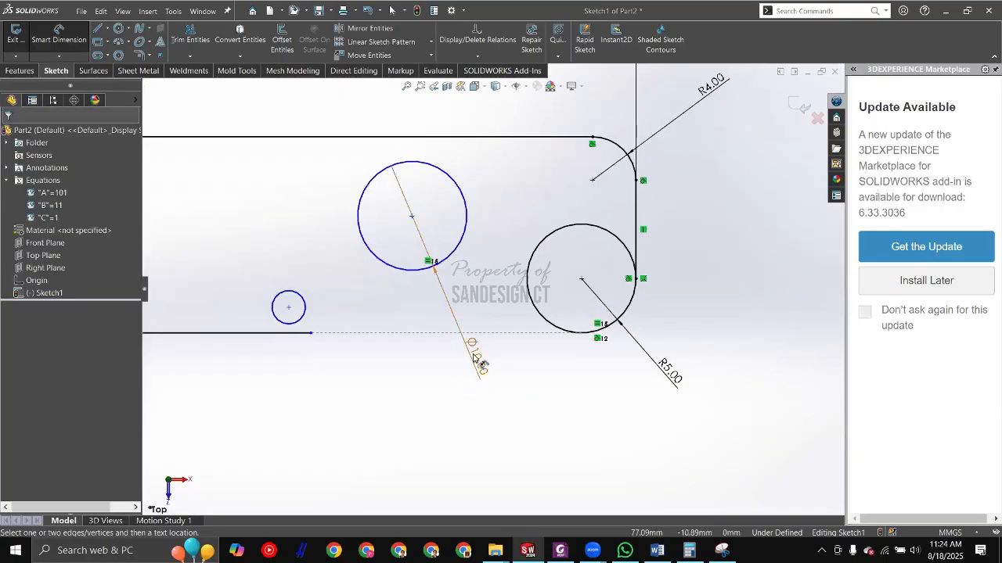
{"action": "left_click_drag", "start_coordinate": [479, 362], "coordinate": [610, 403]}
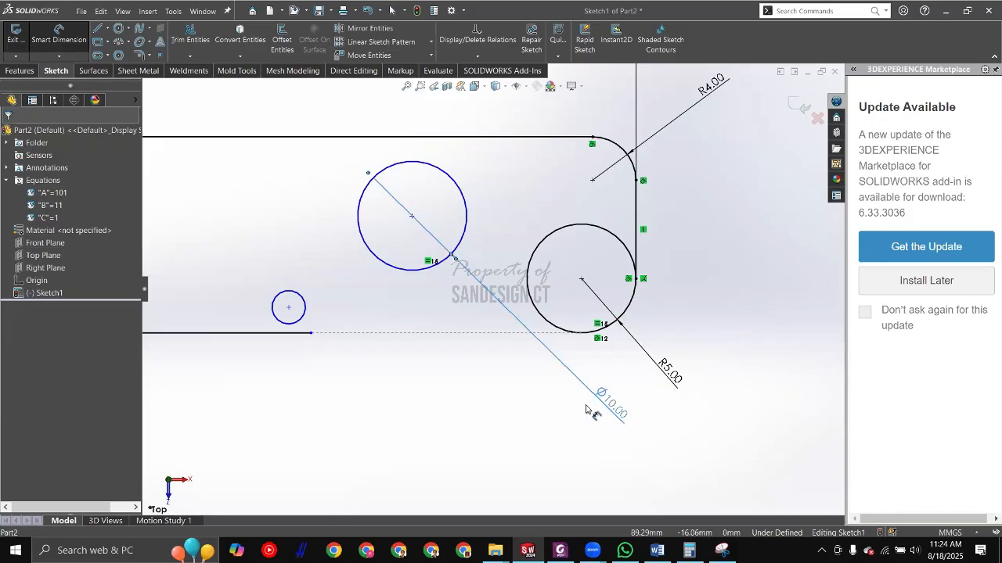
{"action": "left_click_drag", "start_coordinate": [611, 403], "coordinate": [577, 395]}
{"action": "left_click", "coordinate": [518, 434]}
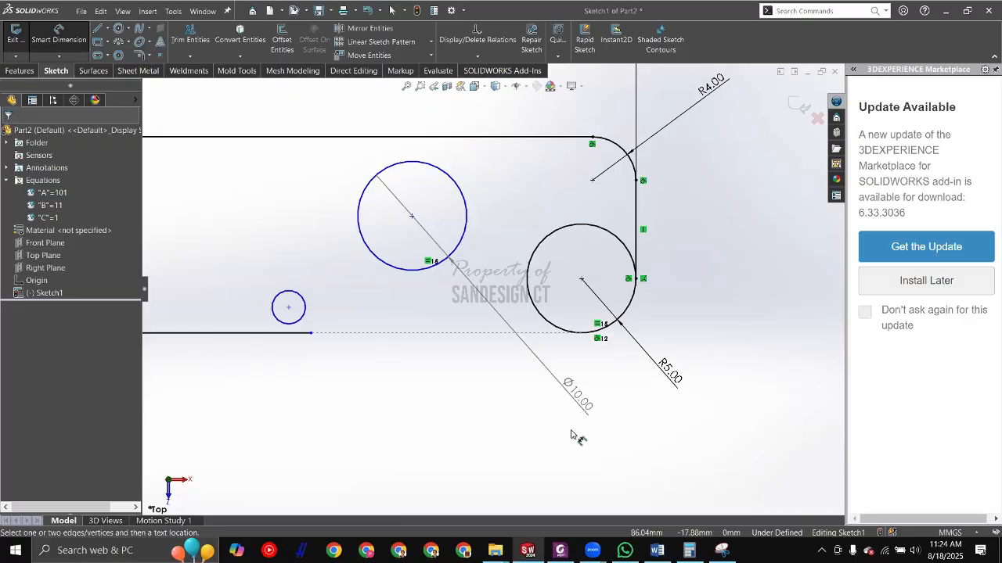
{"action": "left_click", "coordinate": [548, 382]}
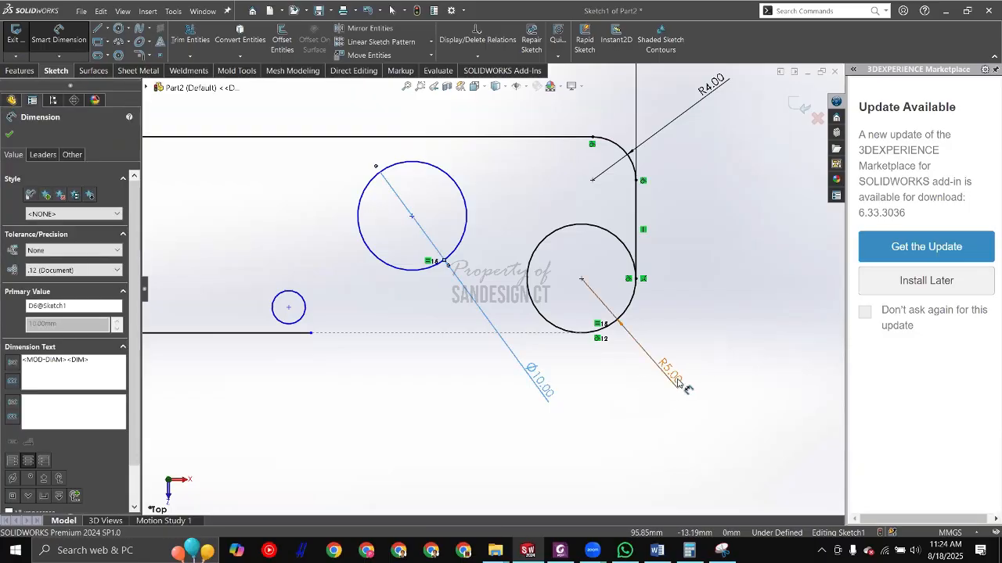
{"action": "left_click_drag", "start_coordinate": [541, 387], "coordinate": [549, 393]}
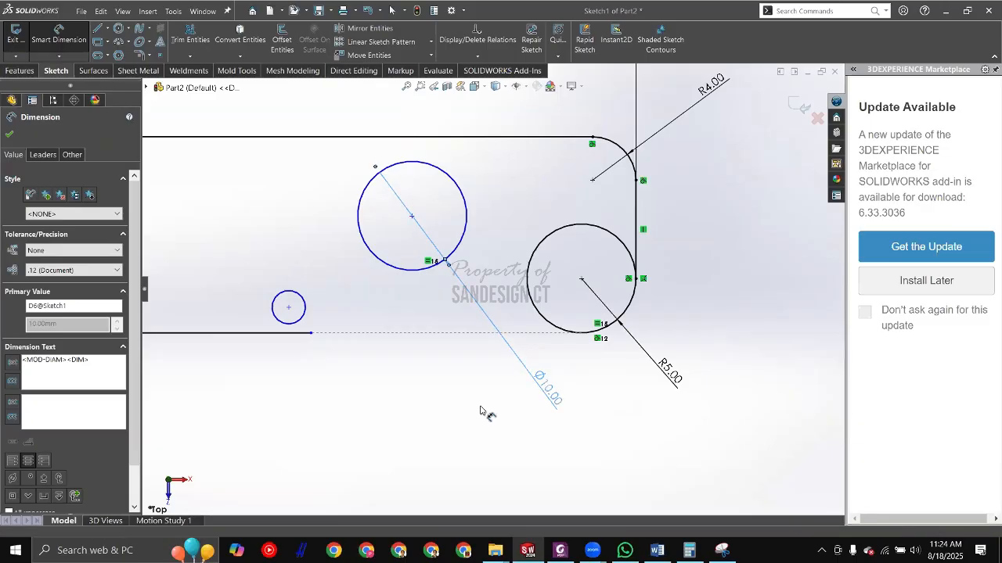
{"action": "left_click", "coordinate": [483, 412]}
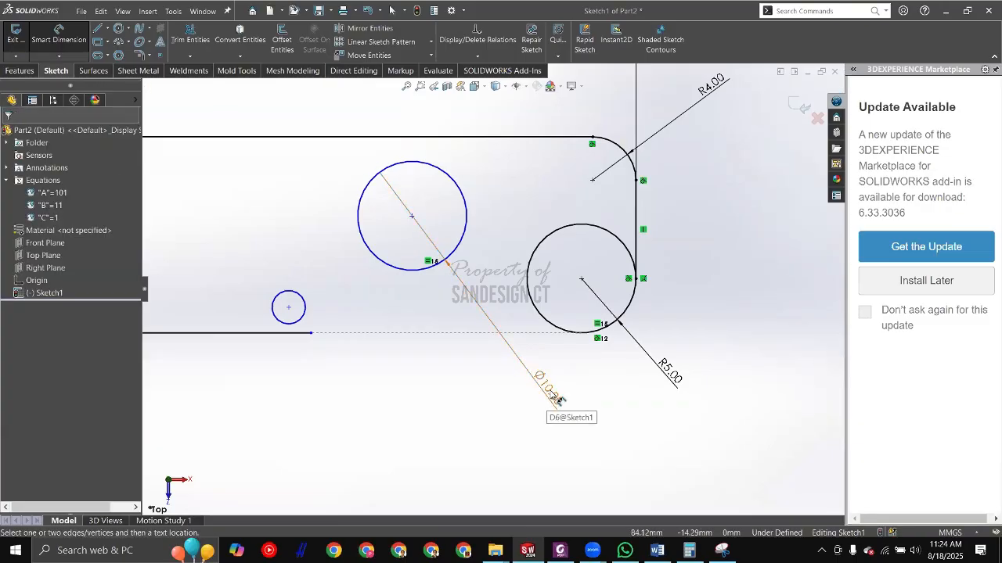
Step: Try to edit the upper cutout circle's driven diameter, then inspect its equal-radius relation with the hook-end circle
{"action": "double_click", "coordinate": [558, 401]}
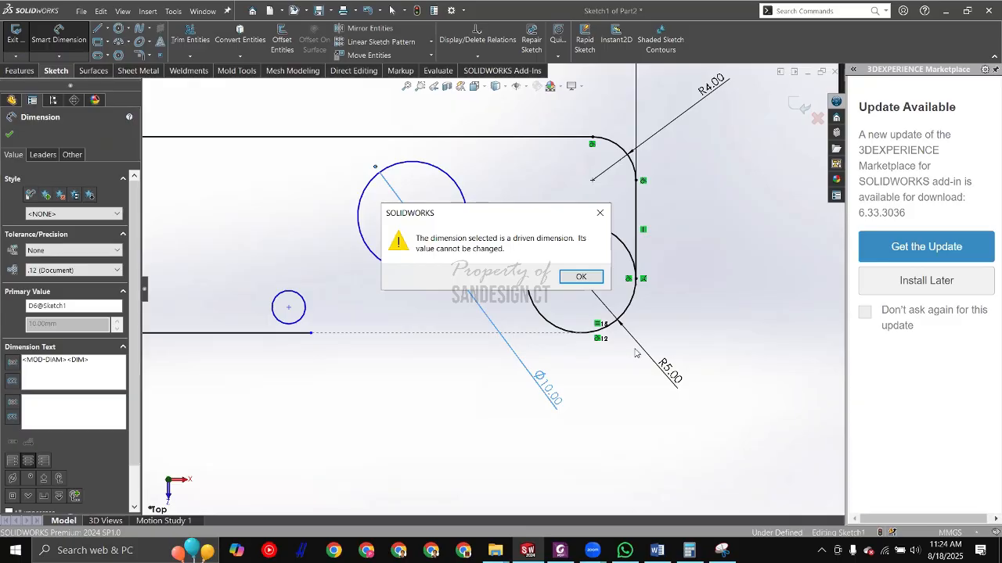
{"action": "left_click", "coordinate": [579, 277]}
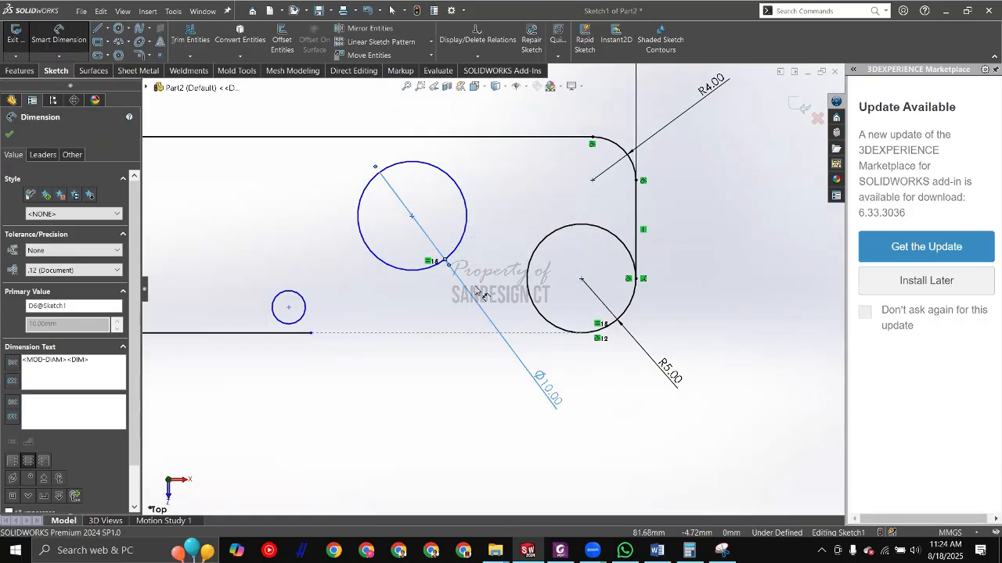
{"action": "scroll", "coordinate": [446, 314], "scroll_direction": "down", "scroll_amount": 3}
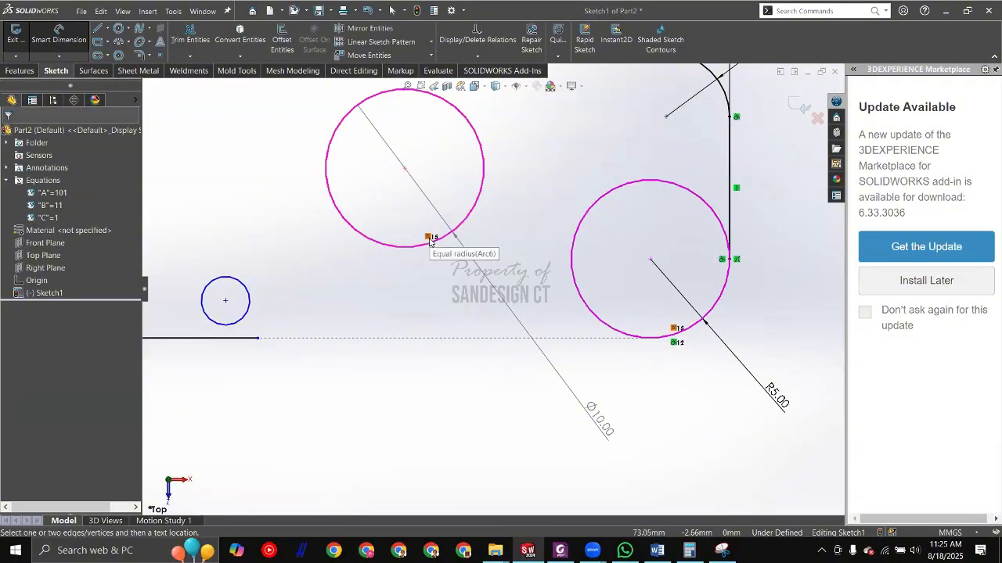
{"action": "left_click", "coordinate": [430, 239]}
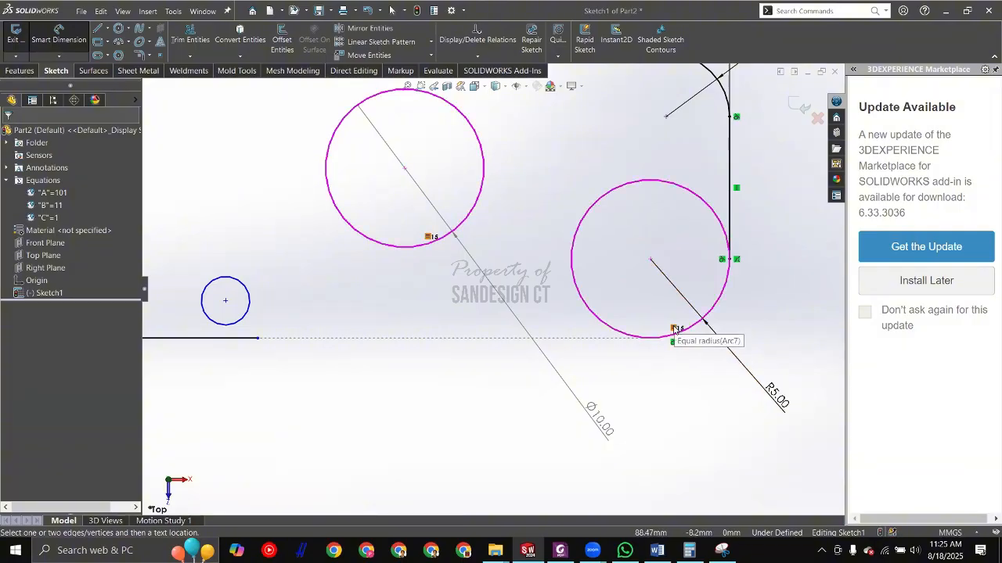
Step: Delete the upper cutout circle's driven diameter dimension and shift the circle slightly away from the hook-end circle
{"action": "left_click_drag", "start_coordinate": [613, 435], "coordinate": [576, 428]}
{"action": "left_click", "coordinate": [578, 429]}
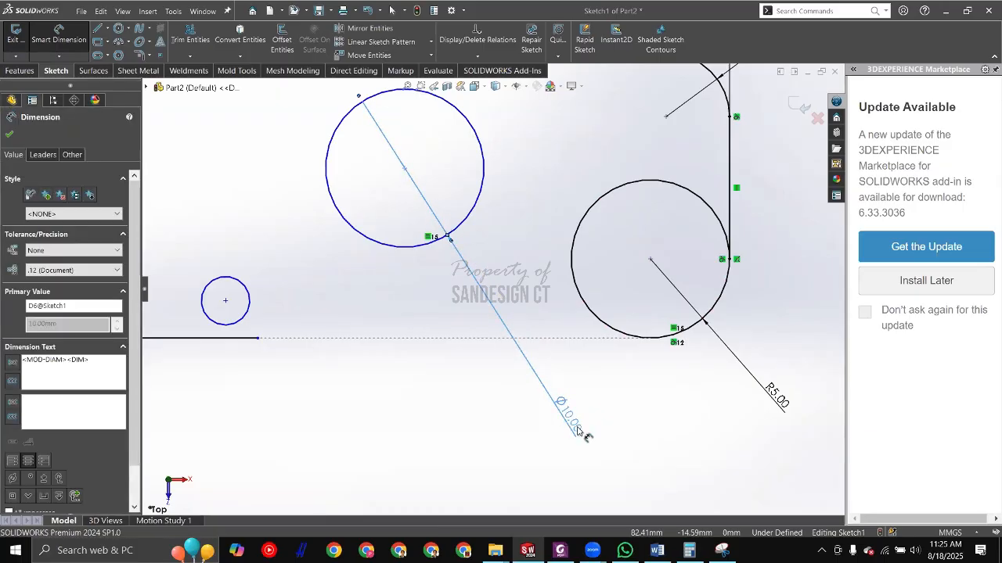
{"action": "key", "text": "Delete"}
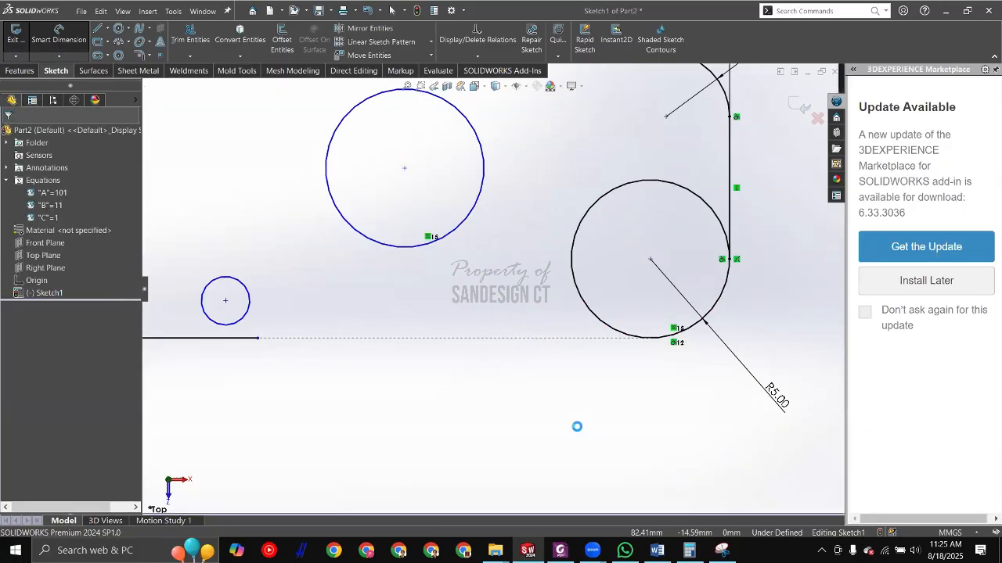
{"action": "scroll", "coordinate": [598, 401], "scroll_direction": "up", "scroll_amount": 3}
{"action": "key", "text": "Escape"}
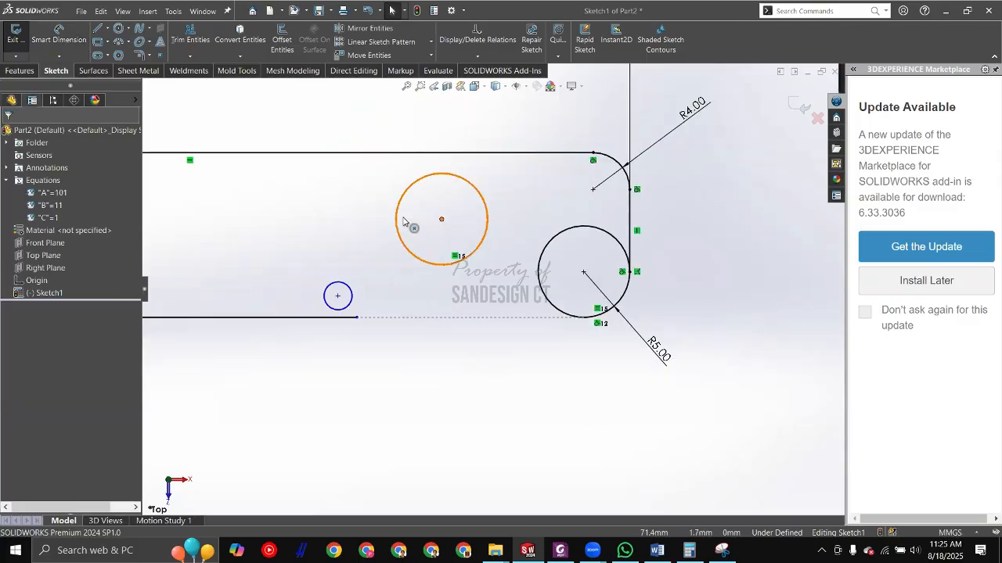
{"action": "left_click_drag", "start_coordinate": [441, 219], "coordinate": [412, 215]}
{"action": "left_click", "coordinate": [469, 287]}
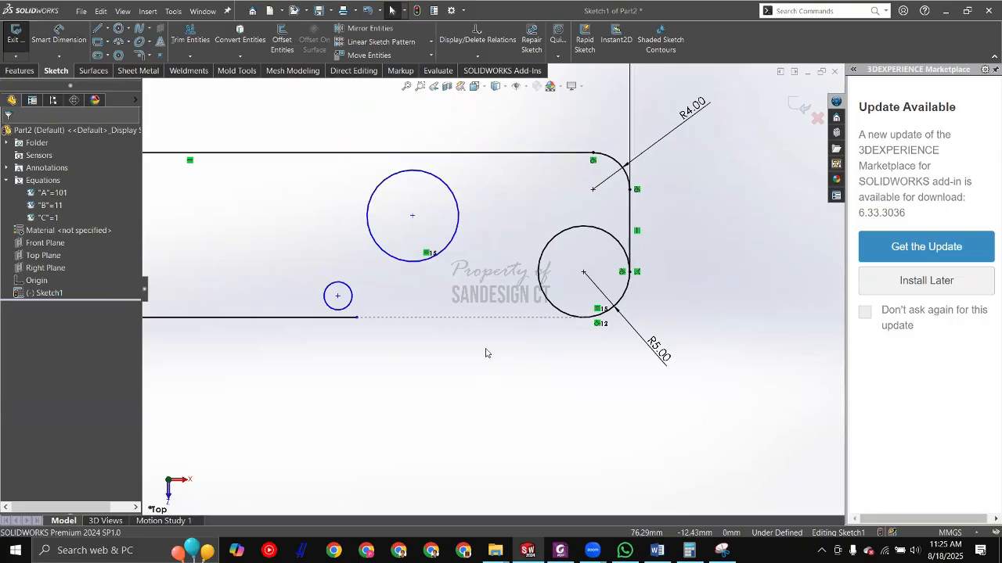
Step: Test the equal relation by setting the hook-end circle's radius to 10 mm and restoring it to 5 mm
{"action": "left_click", "coordinate": [660, 352]}
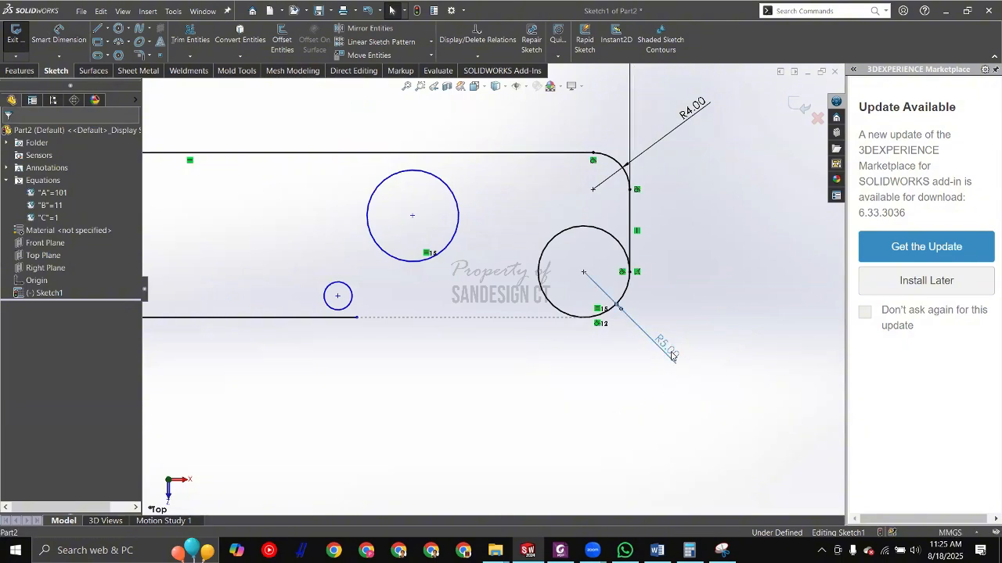
{"action": "double_click", "coordinate": [672, 355]}
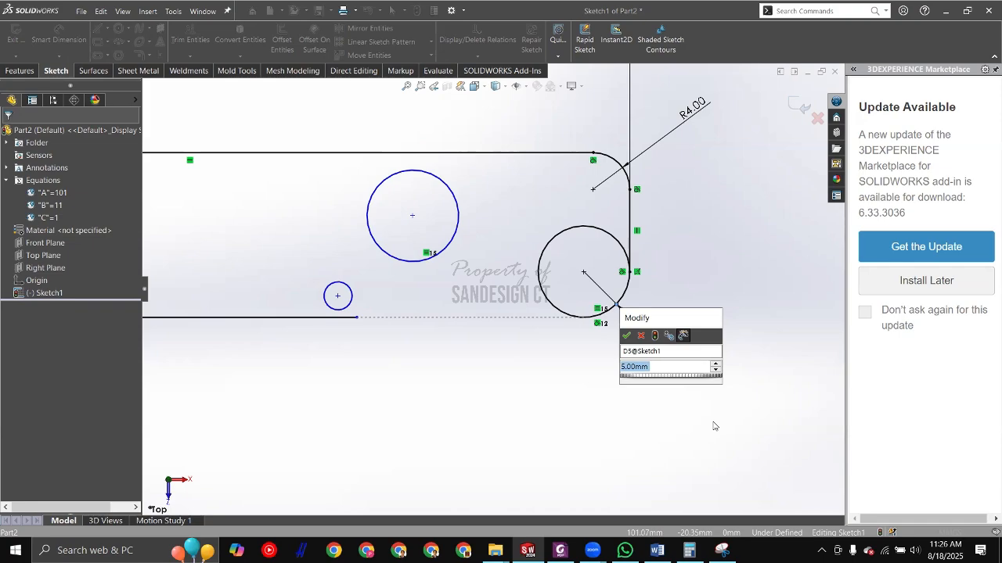
{"action": "type", "text": "10"}
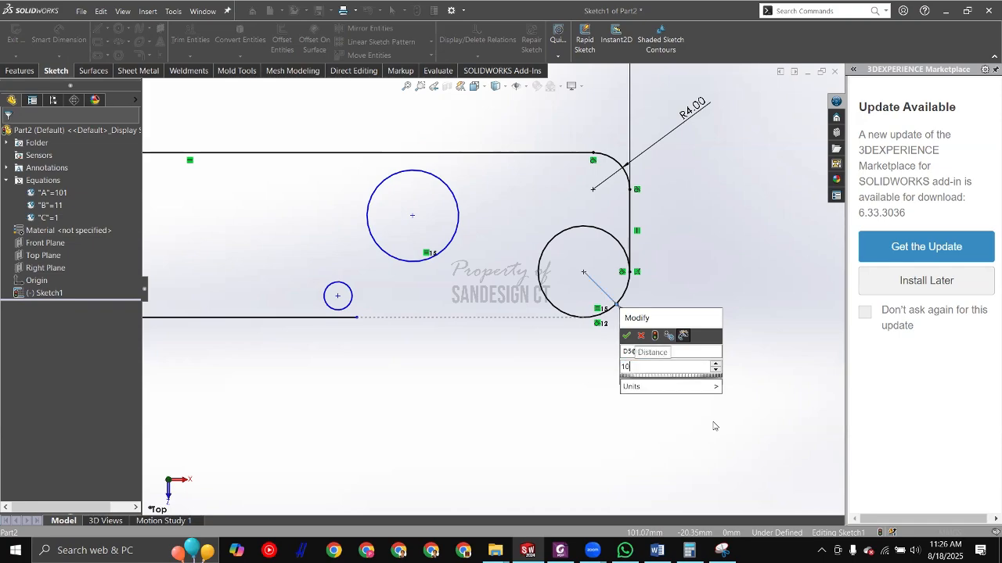
{"action": "key", "text": "Return"}
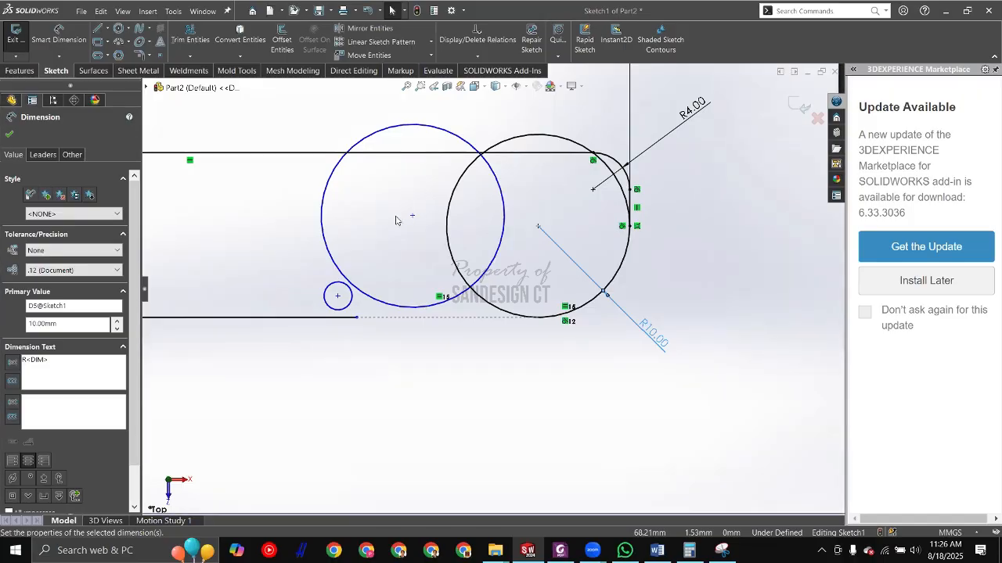
{"action": "double_click", "coordinate": [655, 337]}
{"action": "type", "text": "5"}
{"action": "key", "text": "Return"}
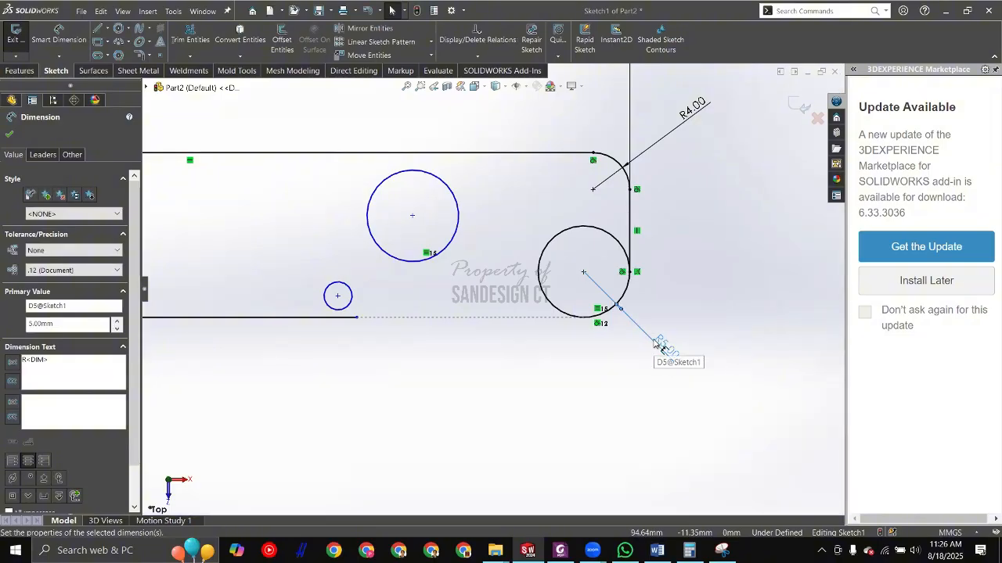
{"action": "key", "text": "Escape"}
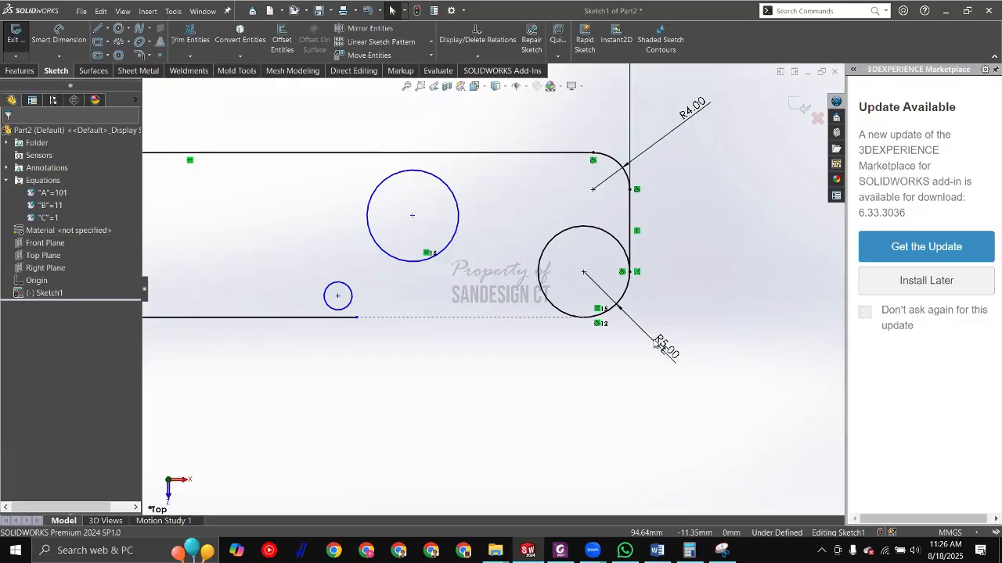
Step: Check the second cutout arc in the PDF and sketch a small circle about 7.9 mm from the hook-end circle's centre
{"action": "key", "text": "alt+Tab"}
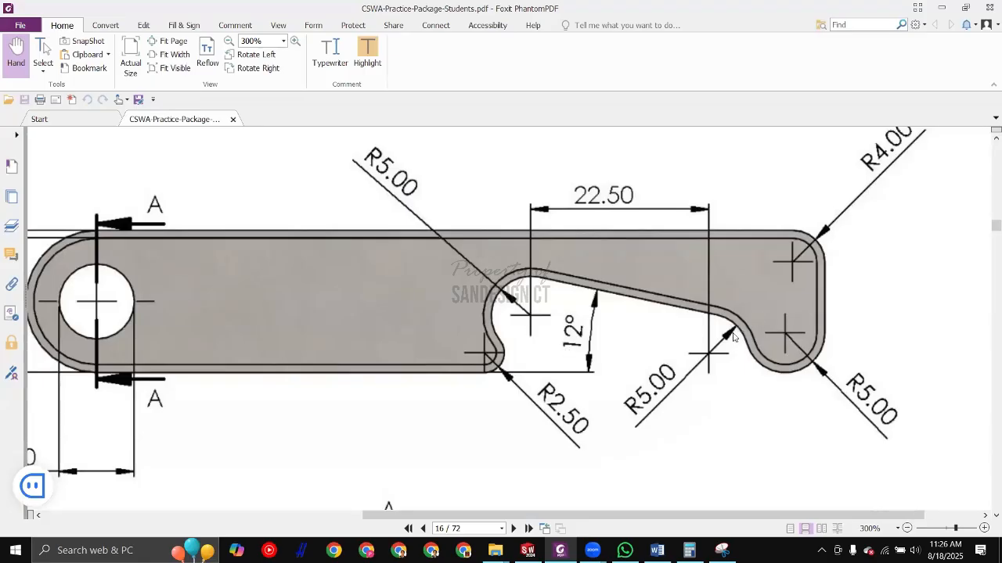
{"action": "key", "text": "alt+Tab"}
{"action": "key", "text": "c"}
{"action": "scroll", "coordinate": [537, 269], "scroll_direction": "down", "scroll_amount": 2}
{"action": "left_click", "coordinate": [508, 227]}
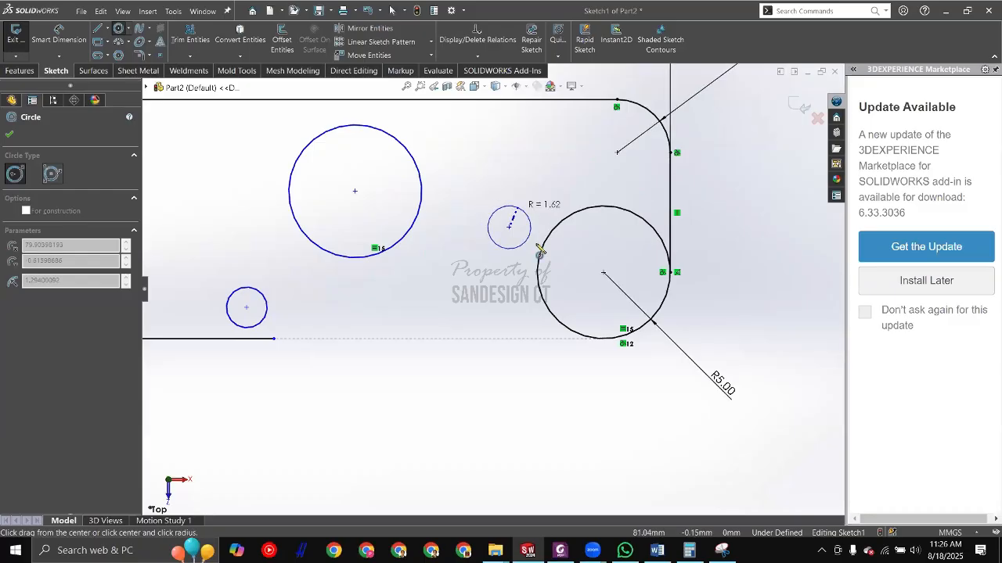
{"action": "left_click", "coordinate": [531, 243]}
{"action": "key", "text": "Escape"}
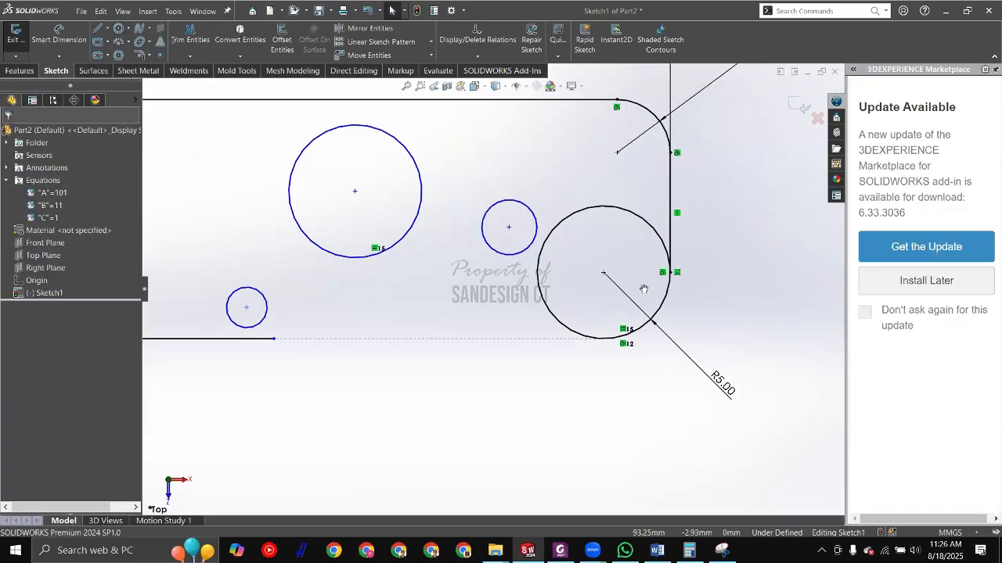
Step: Check the second cutout arc's radius in the PDF and make the new circle equal in size to the hook-end circle
{"action": "key", "text": "alt+Tab"}
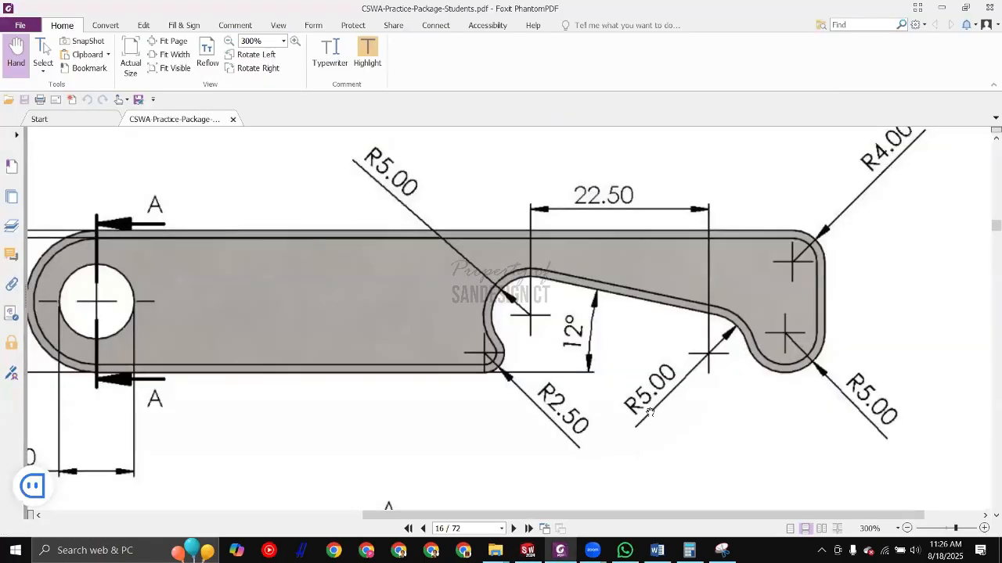
{"action": "key", "text": "alt+Tab"}
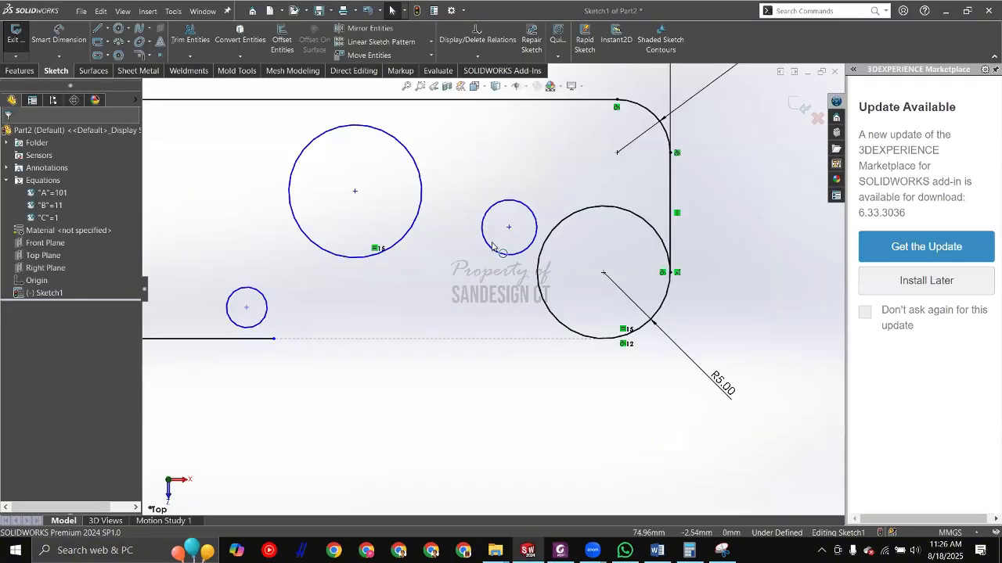
{"action": "left_click", "coordinate": [537, 274]}
{"action": "left_click", "coordinate": [538, 273], "text": "ctrl"}
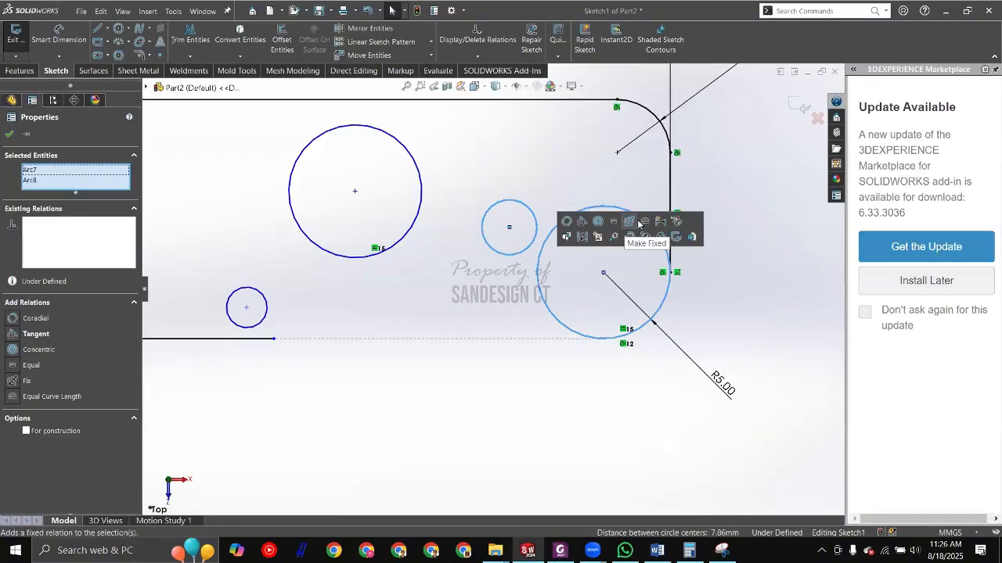
{"action": "left_click", "coordinate": [614, 221]}
{"action": "left_click", "coordinate": [545, 333]}
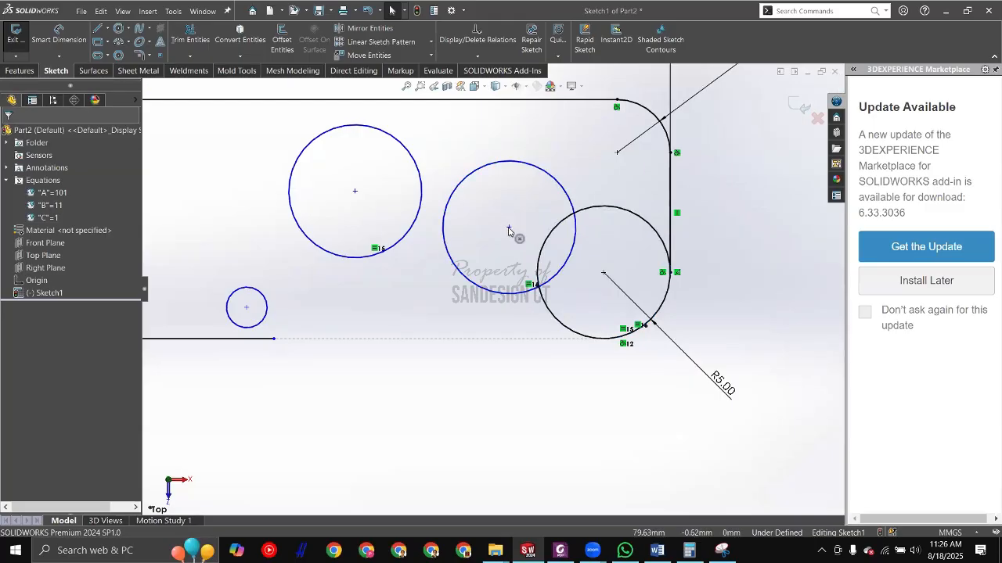
Step: Following the PDF, move the new circle beside the hook-end circle so they touch with their centres level
{"action": "left_click_drag", "start_coordinate": [510, 227], "coordinate": [513, 203]}
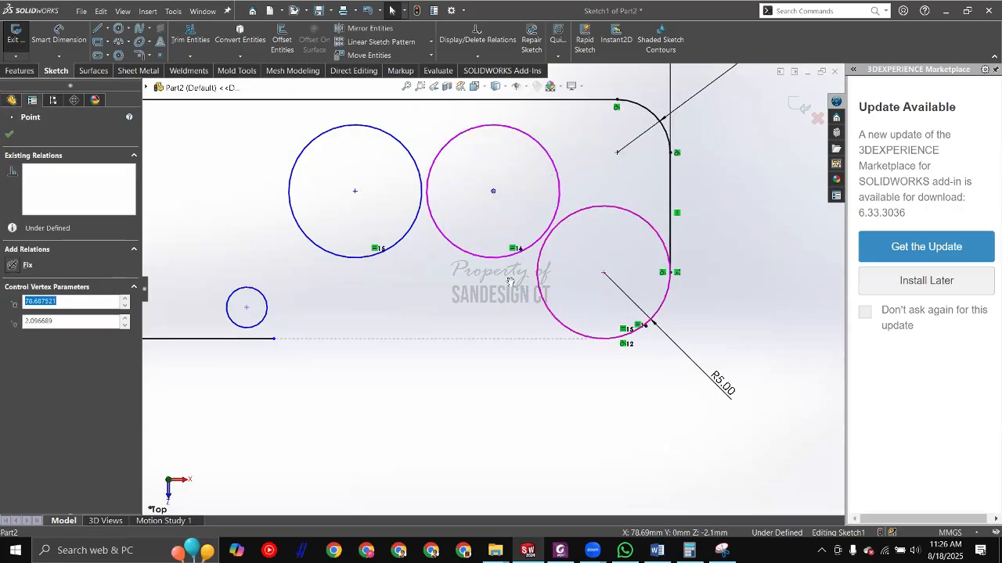
{"action": "key", "text": "alt+Tab"}
{"action": "key", "text": "alt+Tab"}
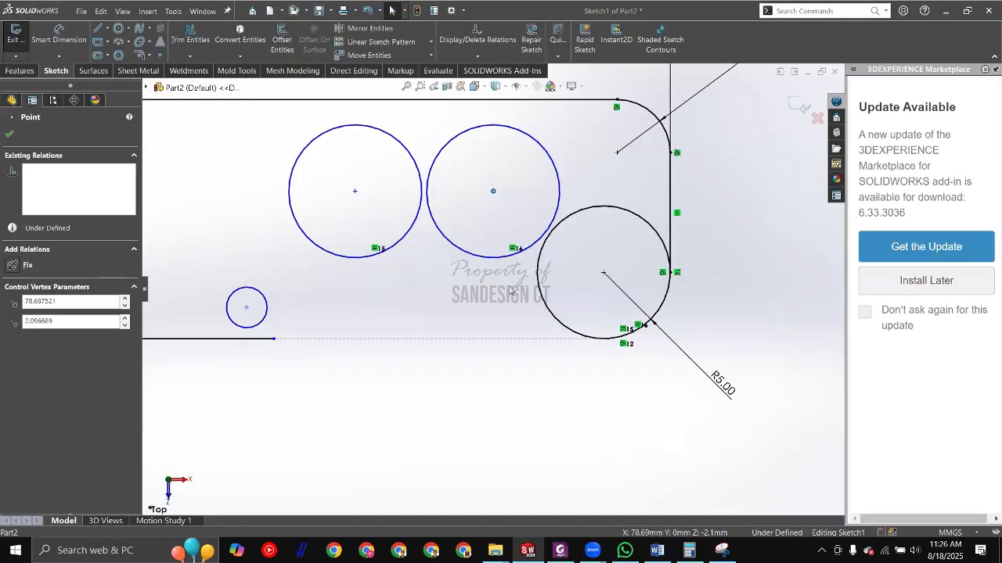
{"action": "key", "text": "alt+Tab"}
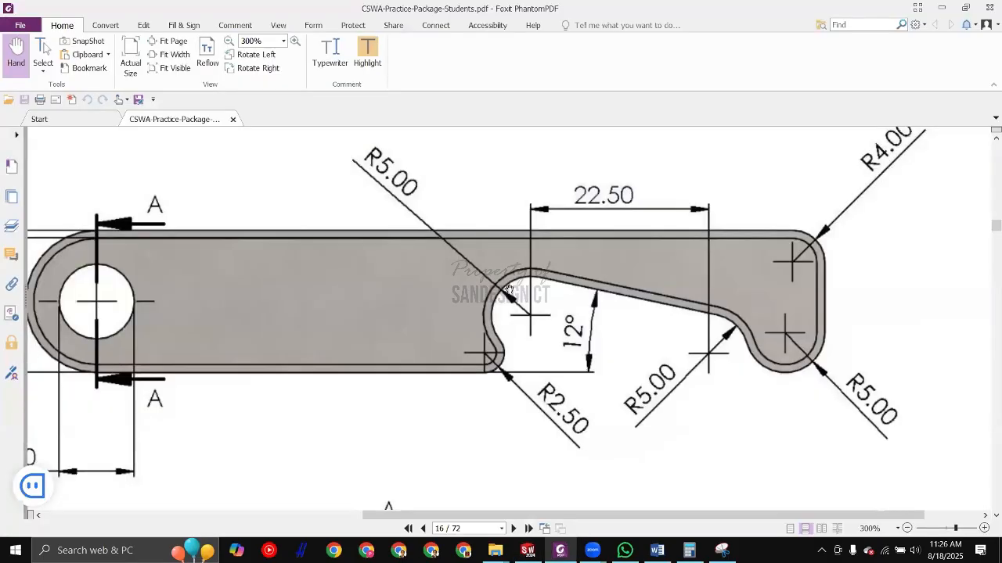
{"action": "key", "text": "alt+Tab"}
{"action": "mouse_move", "coordinate": [492, 190]}
{"action": "left_mouse_down"}
{"action": "mouse_move", "coordinate": [483, 285]}
{"action": "mouse_move", "coordinate": [469, 271]}
{"action": "left_mouse_up"}
{"action": "key", "text": "alt+Tab"}
{"action": "key", "text": "alt+Tab"}
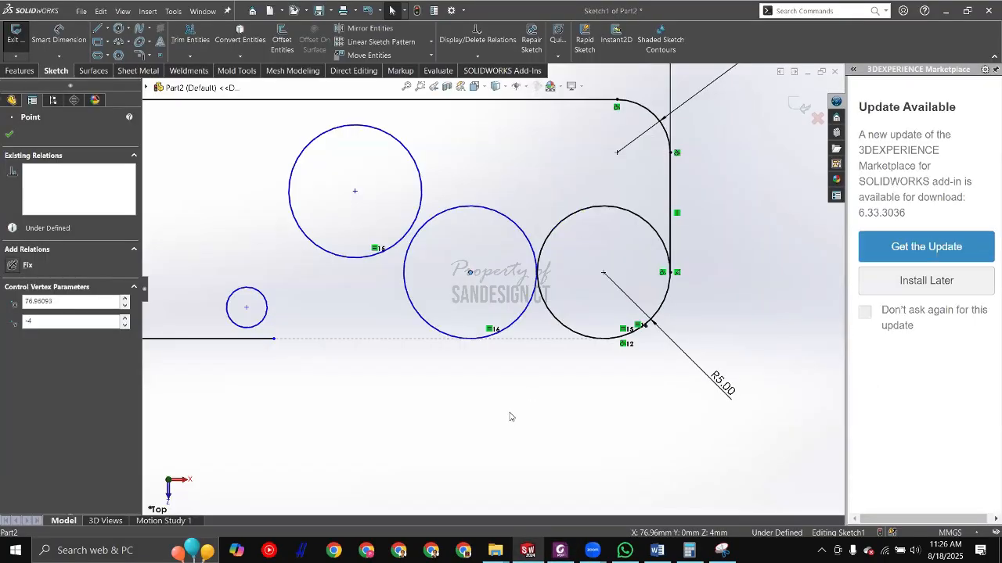
Step: Compare with the PDF and move the upper cutout circle down between the small circle and the new cutout circle
{"action": "key", "text": "alt+Tab"}
{"action": "key", "text": "alt+Tab"}
{"action": "left_click_drag", "start_coordinate": [356, 193], "coordinate": [328, 250]}
Step: Check the cutout's sloped edge in the PDF and sketch a downward-sloping line just above the two cutout circles
{"action": "key", "text": "alt+Tab"}
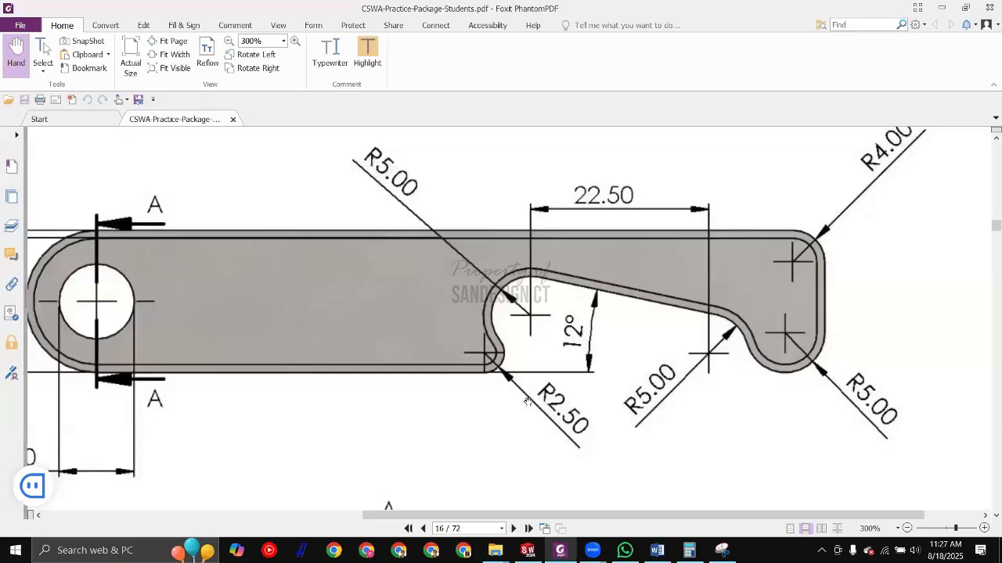
{"action": "key", "text": "alt+Tab"}
{"action": "key", "text": "l"}
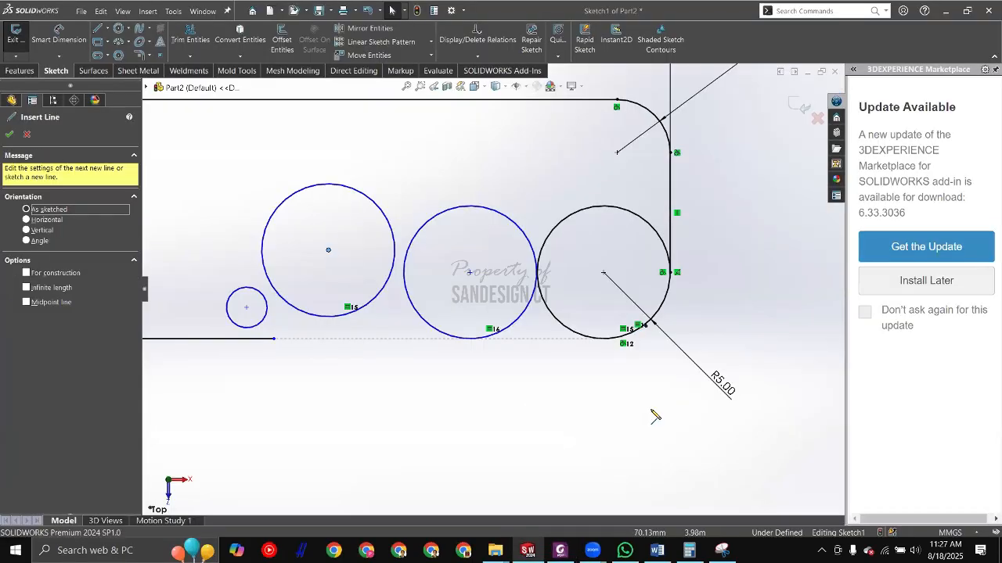
{"action": "left_click", "coordinate": [328, 167]}
{"action": "left_click", "coordinate": [541, 225]}
{"action": "key", "text": "Escape"}
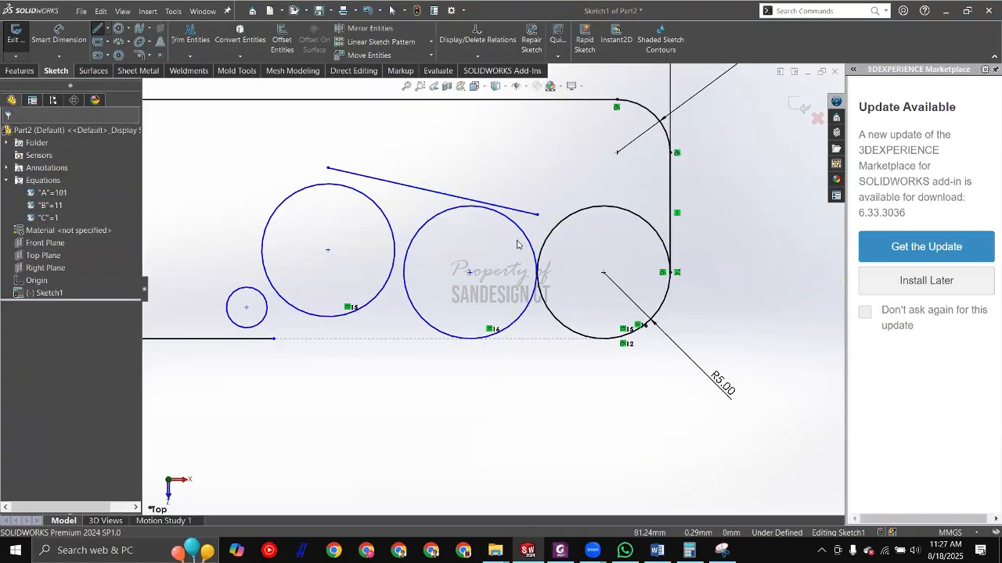
Step: Compare the sketched cutout circles and lower edge with the cutout arcs in the PDF drawing
{"action": "key", "text": "alt+Tab"}
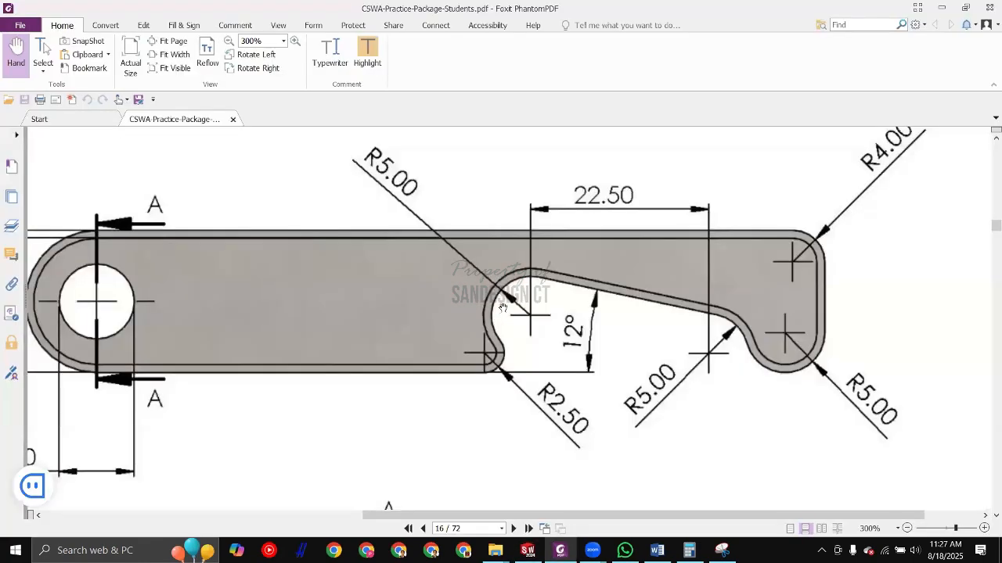
{"action": "key", "text": "alt+Tab"}
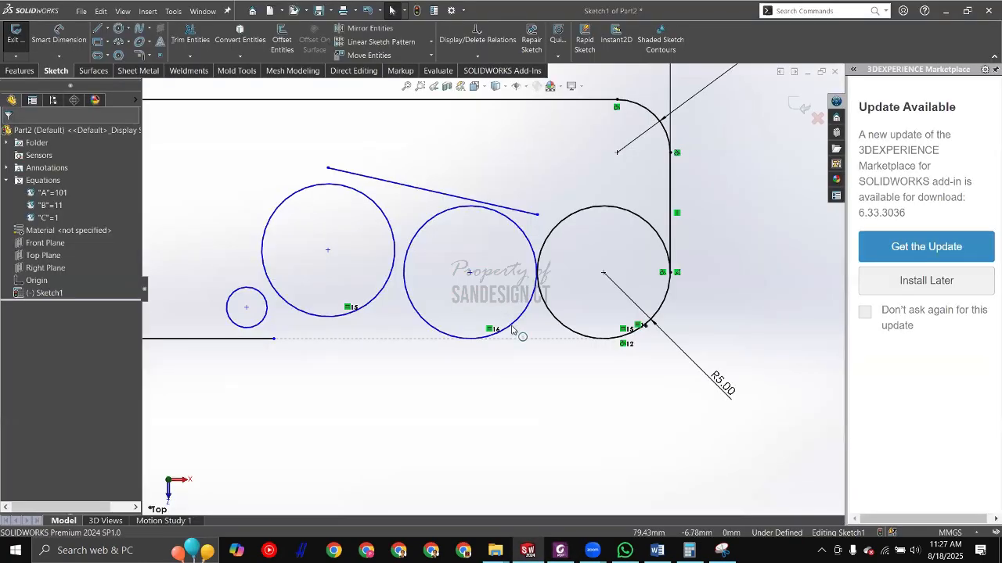
{"action": "key", "text": "alt+Tab"}
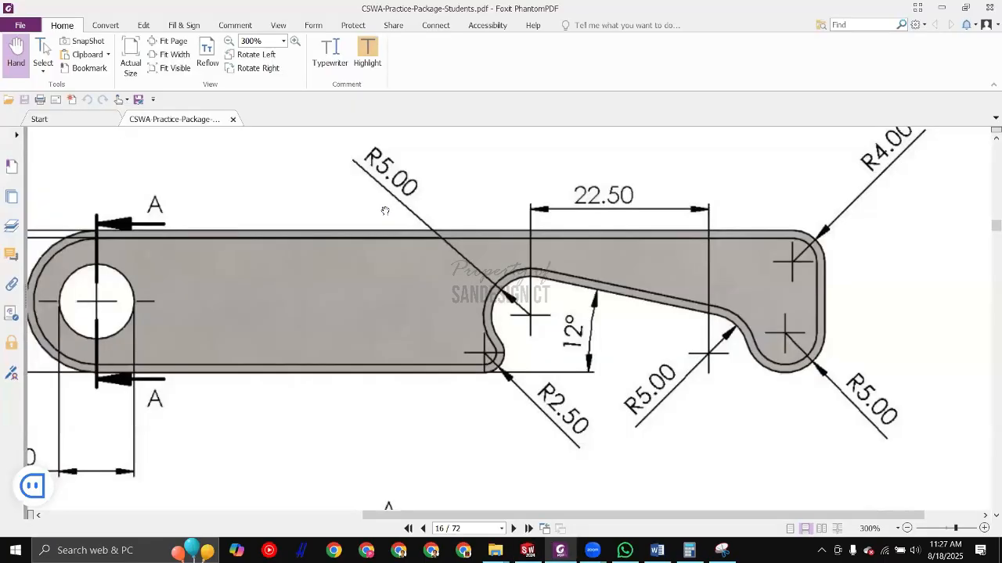
{"action": "key", "text": "alt+Tab"}
{"action": "left_click", "coordinate": [267, 316]}
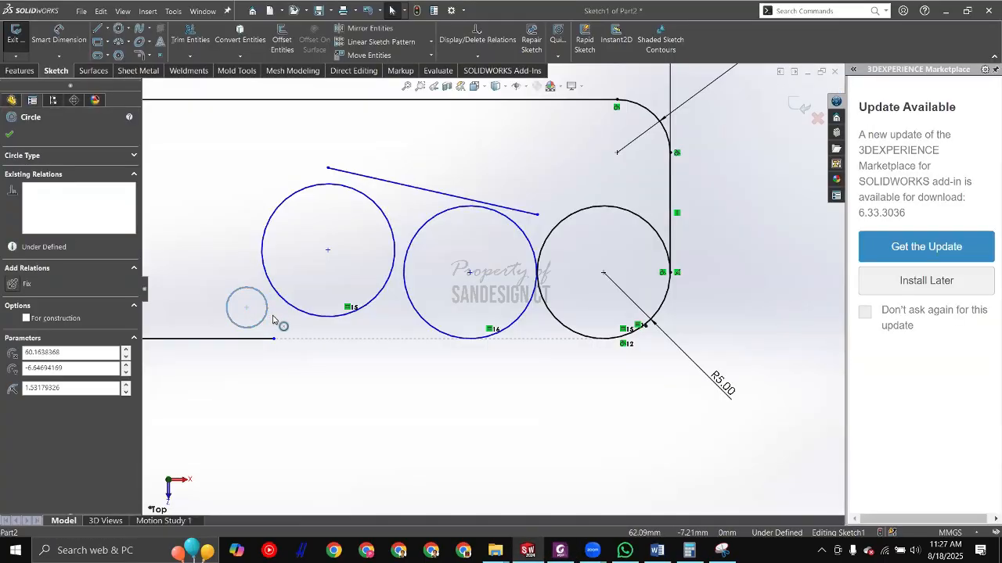
{"action": "key", "text": "Escape"}
{"action": "scroll", "coordinate": [334, 376], "scroll_direction": "up", "scroll_amount": 4}
{"action": "key", "text": "alt+Tab"}
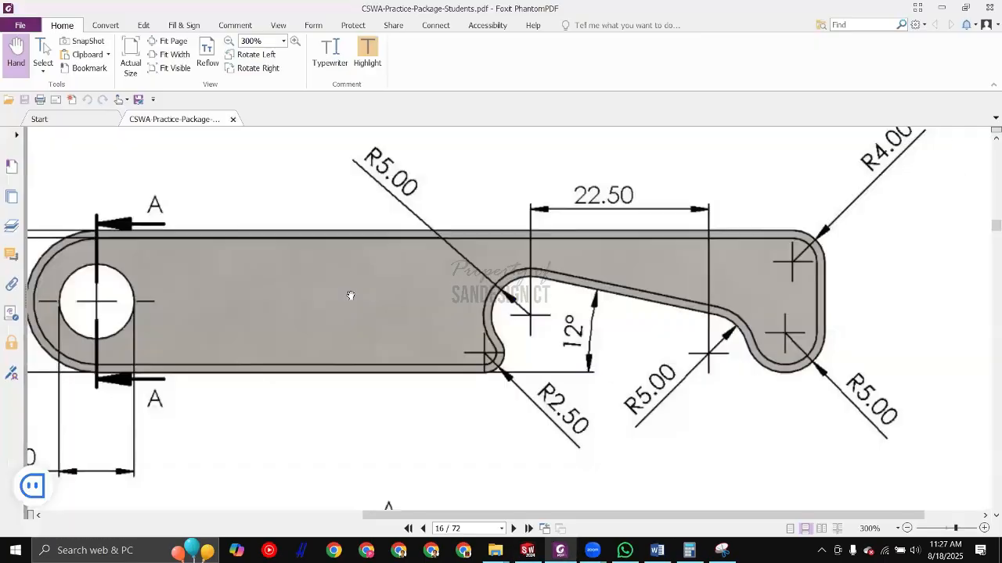
{"action": "key", "text": "alt+Tab"}
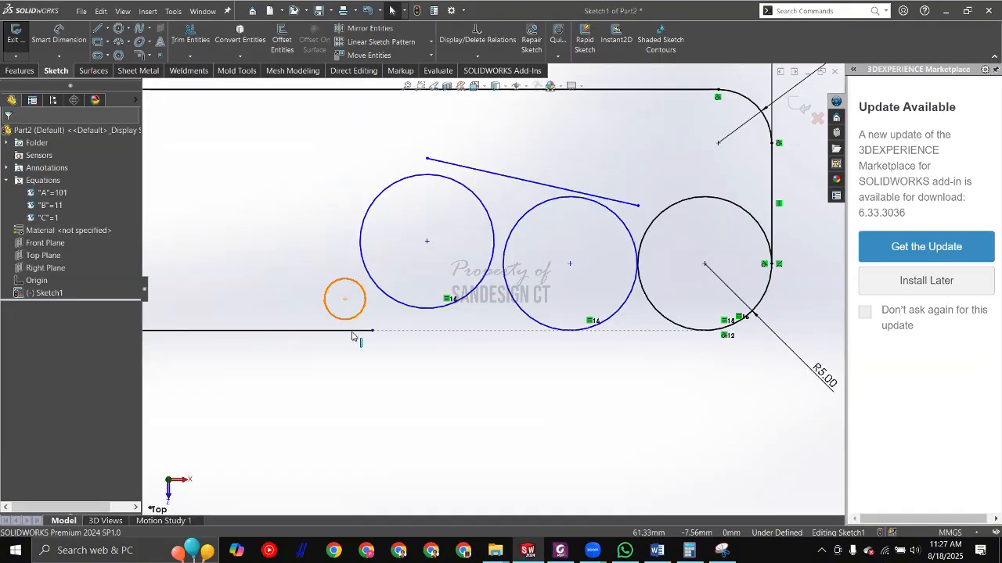
{"action": "left_click", "coordinate": [352, 331]}
{"action": "key", "text": "Escape"}
Step: Check the small cutout arc's radius in the PDF and dimension the small circle to a 5 mm diameter
{"action": "key", "text": "alt+Tab"}
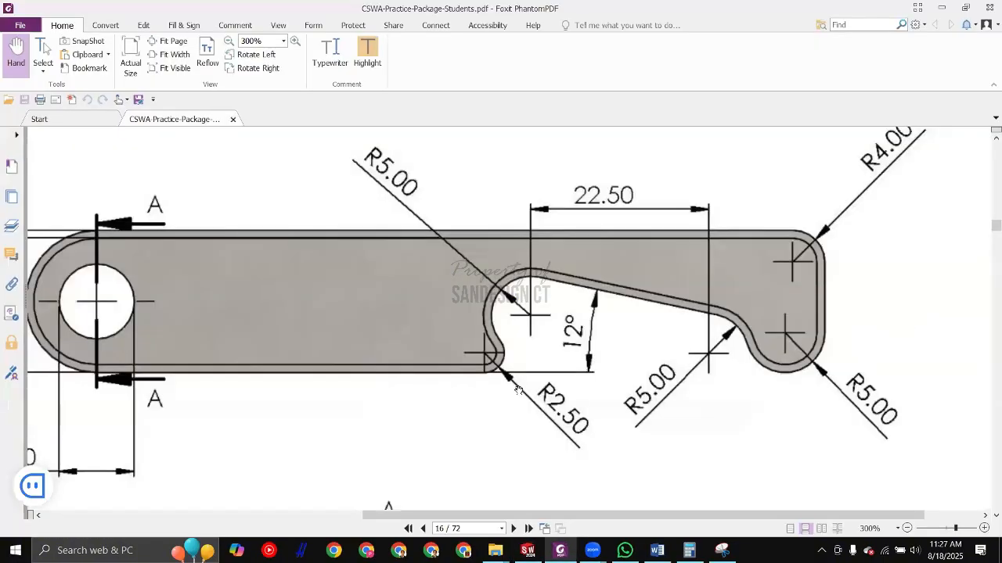
{"action": "key", "text": "alt+Tab"}
{"action": "key", "text": "d"}
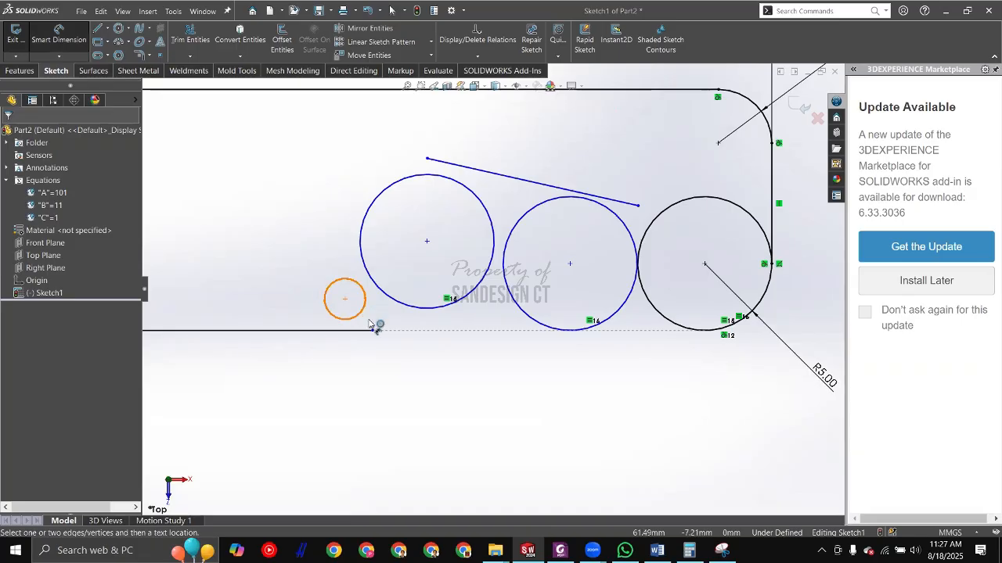
{"action": "left_click", "coordinate": [363, 315]}
{"action": "left_click", "coordinate": [420, 359]}
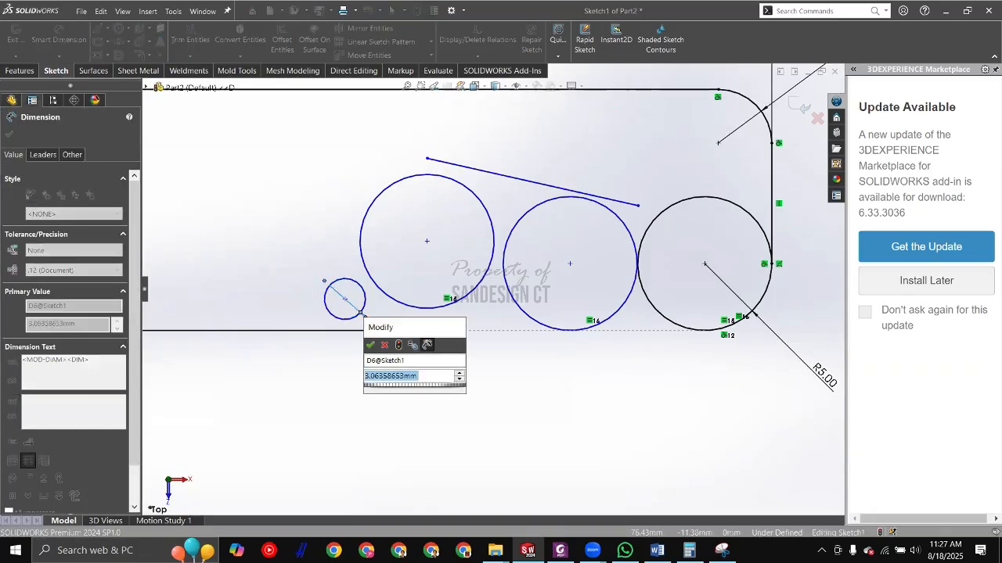
{"action": "type", "text": "55"}
{"action": "key", "text": "Return"}
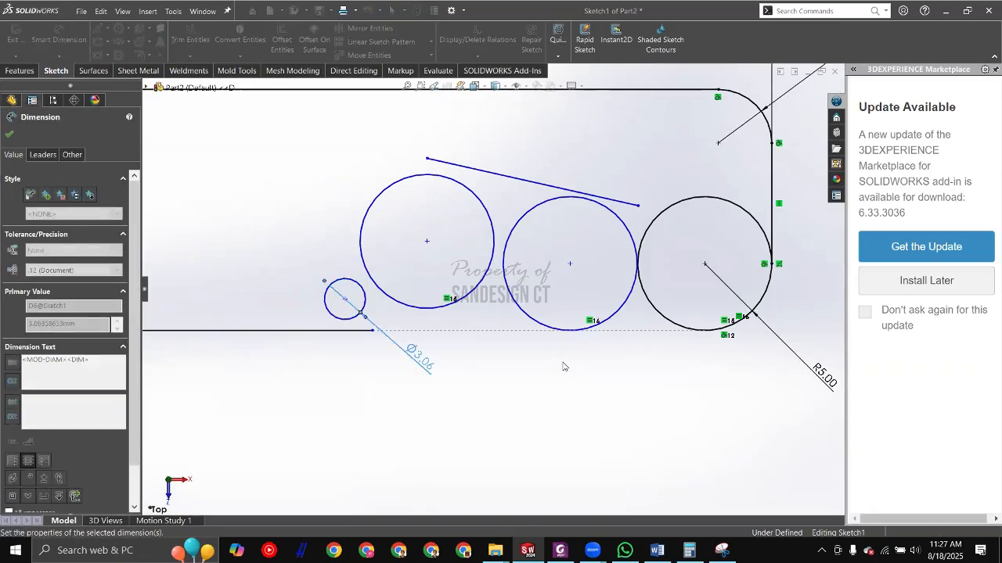
{"action": "key", "text": "Escape"}
Step: Display the small circle's dimension as a radius and place it above and to the left of the circle
{"action": "left_click", "coordinate": [426, 361]}
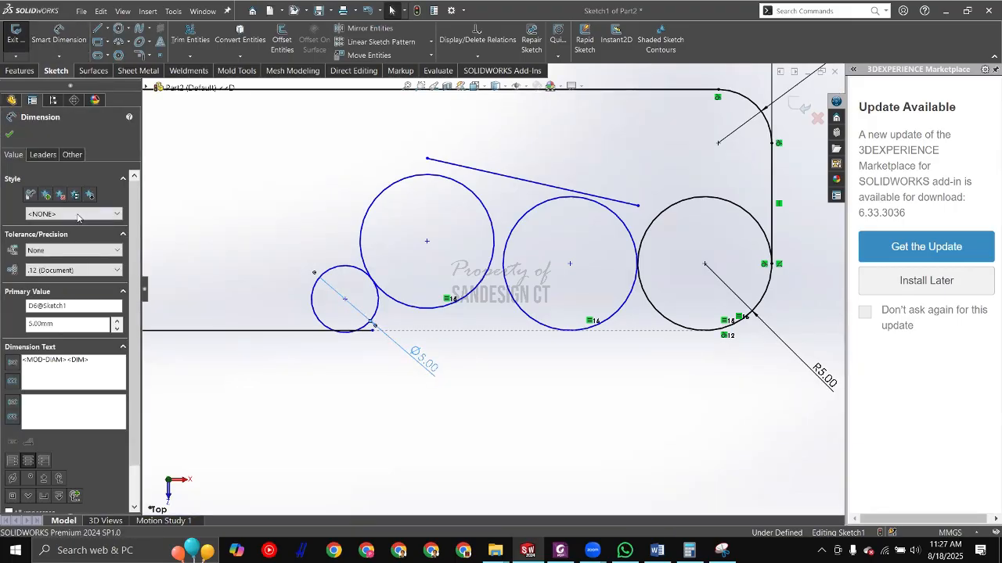
{"action": "left_click", "coordinate": [43, 155]}
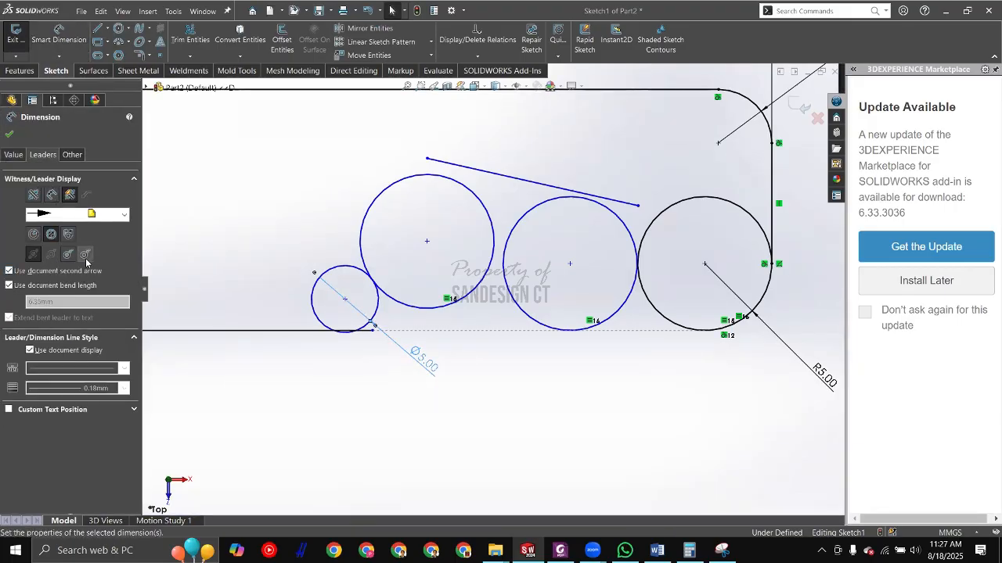
{"action": "left_click", "coordinate": [85, 254]}
{"action": "left_click", "coordinate": [34, 234]}
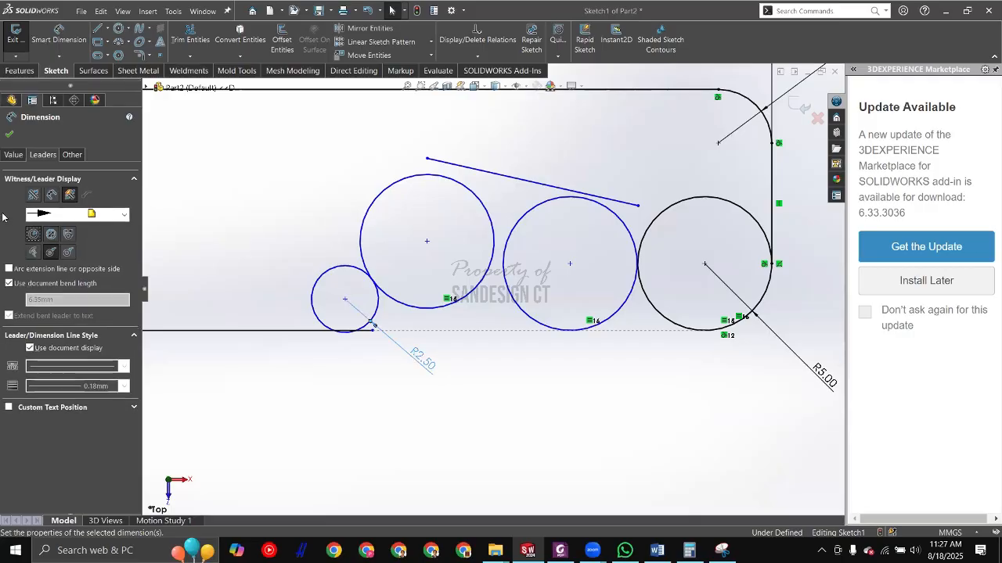
{"action": "left_click", "coordinate": [353, 346]}
{"action": "left_click_drag", "start_coordinate": [422, 364], "coordinate": [272, 249]}
{"action": "left_click", "coordinate": [611, 345]}
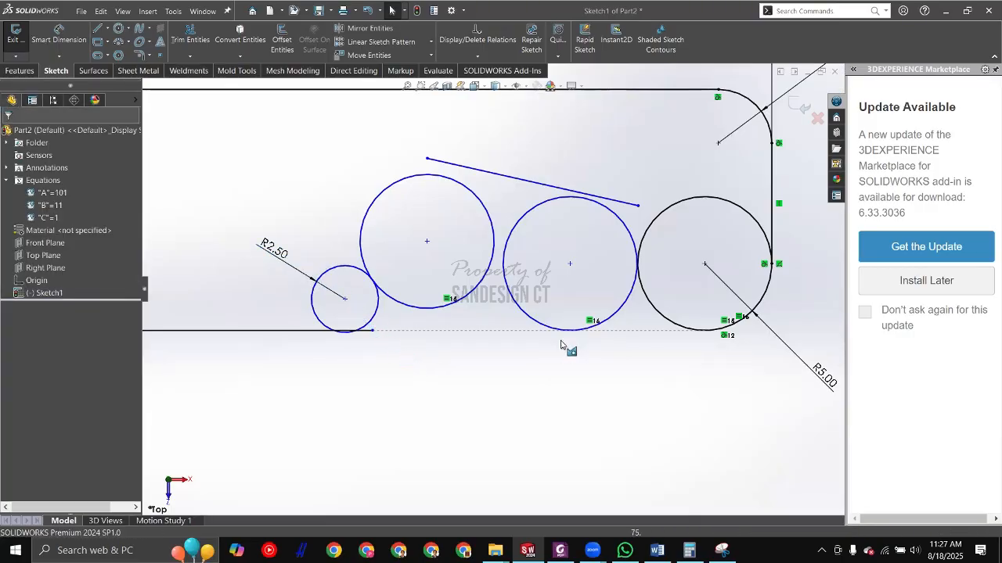
Step: Following the PDF, move the small circle up off the lower edge line and make it tangent to that line
{"action": "key", "text": "alt+Tab"}
{"action": "key", "text": "alt+Tab"}
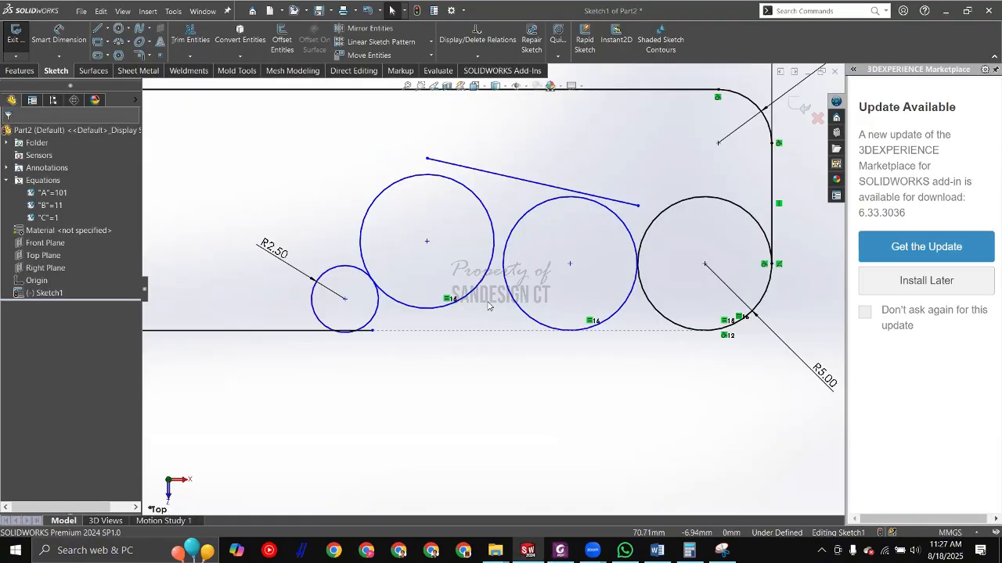
{"action": "scroll", "coordinate": [336, 252], "scroll_direction": "down", "scroll_amount": 5}
{"action": "left_click_drag", "start_coordinate": [334, 247], "coordinate": [297, 209]}
{"action": "left_click", "coordinate": [307, 282]}
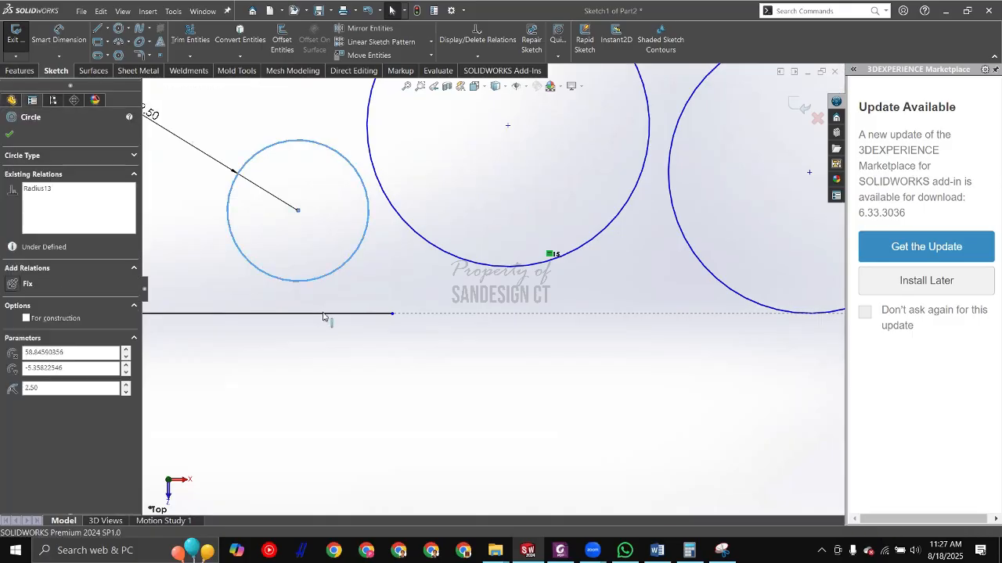
{"action": "left_click", "coordinate": [324, 314]}
{"action": "left_click", "coordinate": [347, 260], "text": "ctrl"}
{"action": "left_click", "coordinate": [348, 289]}
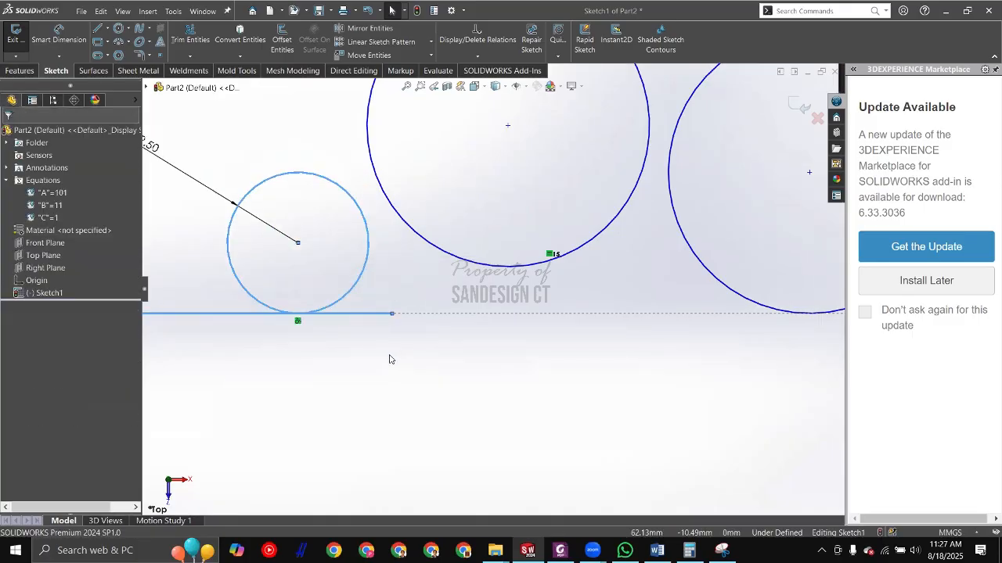
Step: Check the slope in the PDF and set the angle between the sloped line and the lower edge to 12°
{"action": "scroll", "coordinate": [391, 357], "scroll_direction": "up", "scroll_amount": 5}
{"action": "key", "text": "alt+Tab"}
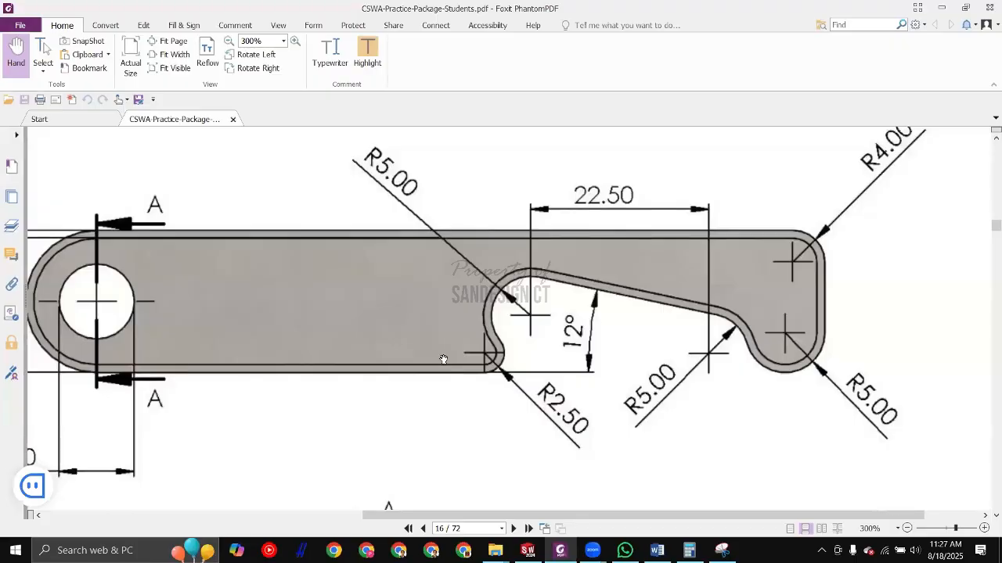
{"action": "key", "text": "alt+Tab"}
{"action": "right_click_drag", "start_coordinate": [568, 340], "coordinate": [572, 262]}
{"action": "left_click", "coordinate": [573, 197]}
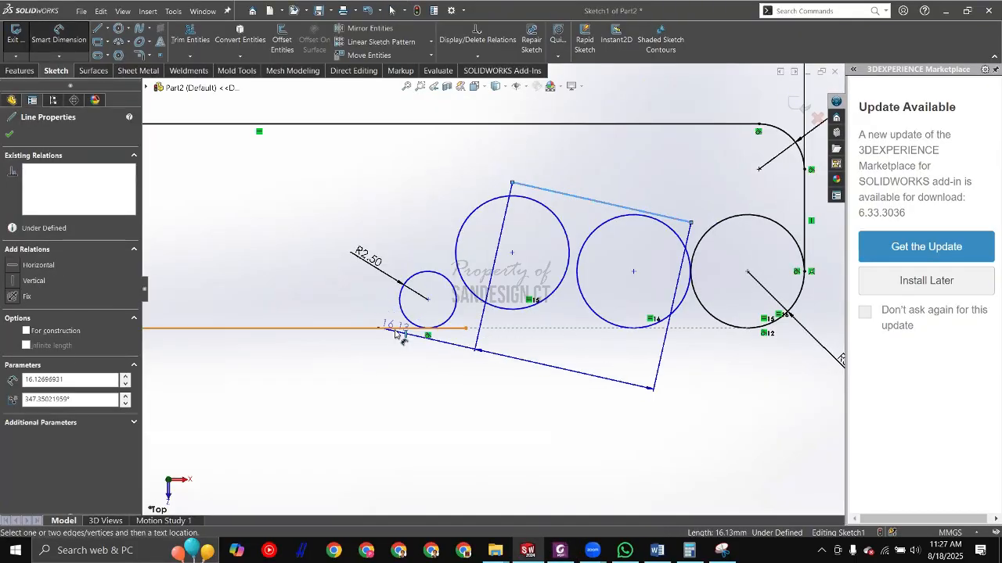
{"action": "left_click", "coordinate": [396, 331]}
{"action": "left_click", "coordinate": [564, 298]}
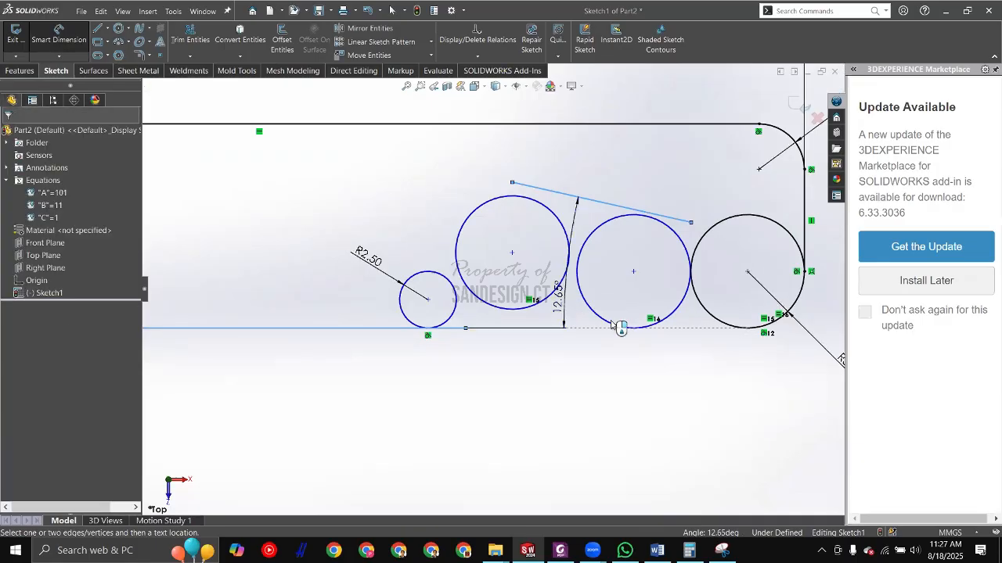
{"action": "left_click", "coordinate": [612, 325]}
{"action": "key", "text": "Return"}
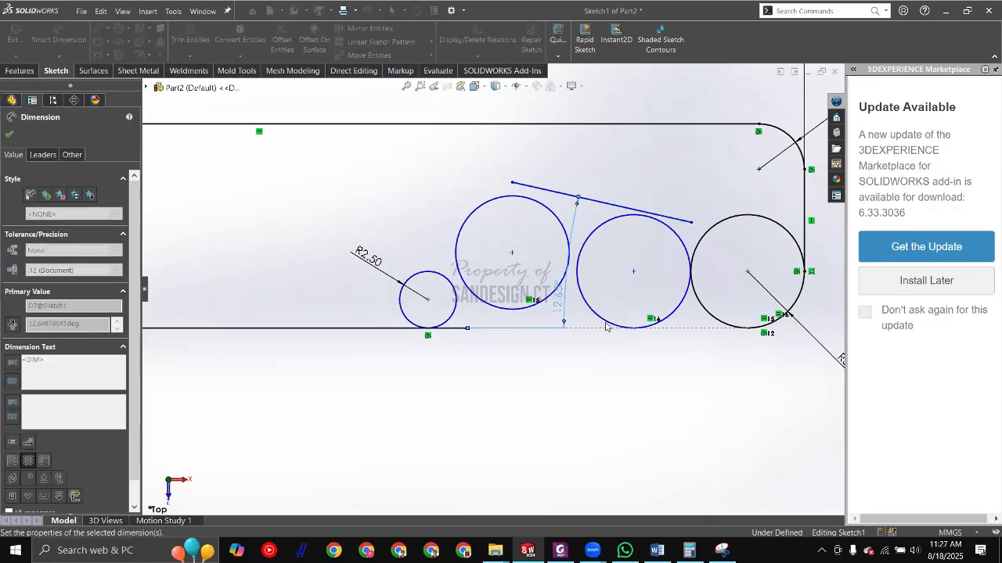
{"action": "key", "text": "Escape"}
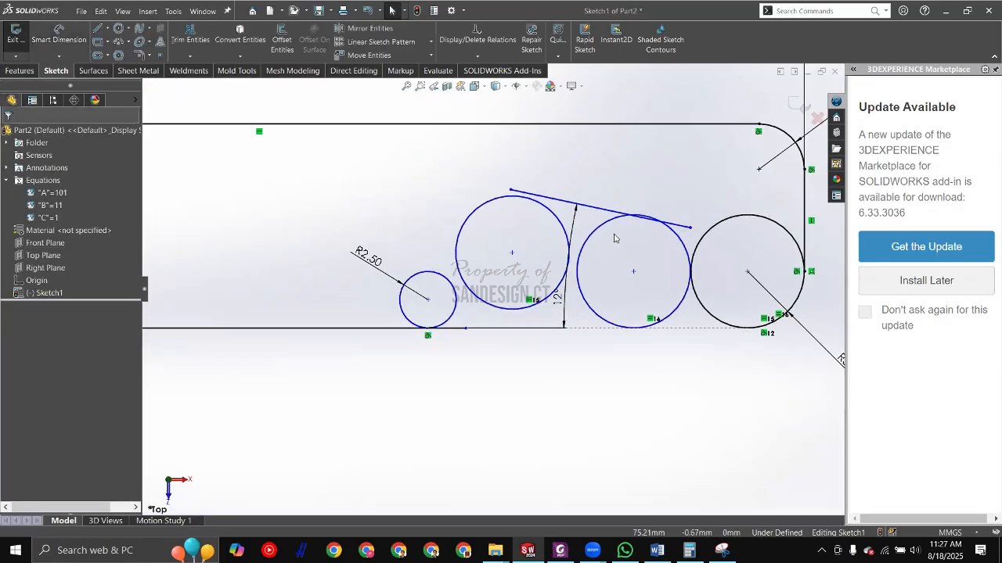
Step: Following the PDF, make the sloped line tangent to the left of the two large cutout circles
{"action": "key", "text": "alt+Tab"}
{"action": "key", "text": "alt+Tab"}
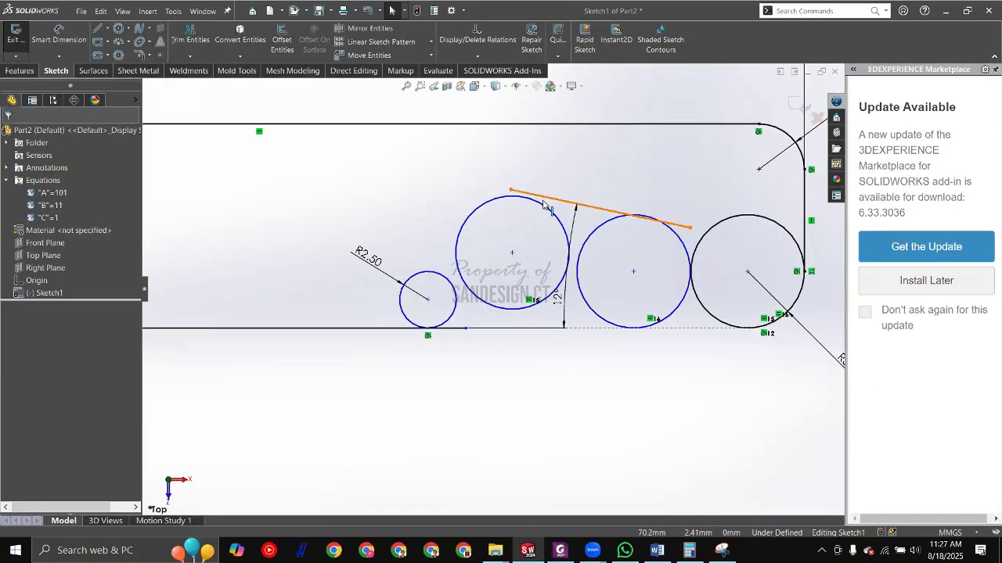
{"action": "left_click", "coordinate": [547, 199]}
{"action": "left_click", "coordinate": [562, 220], "text": "ctrl"}
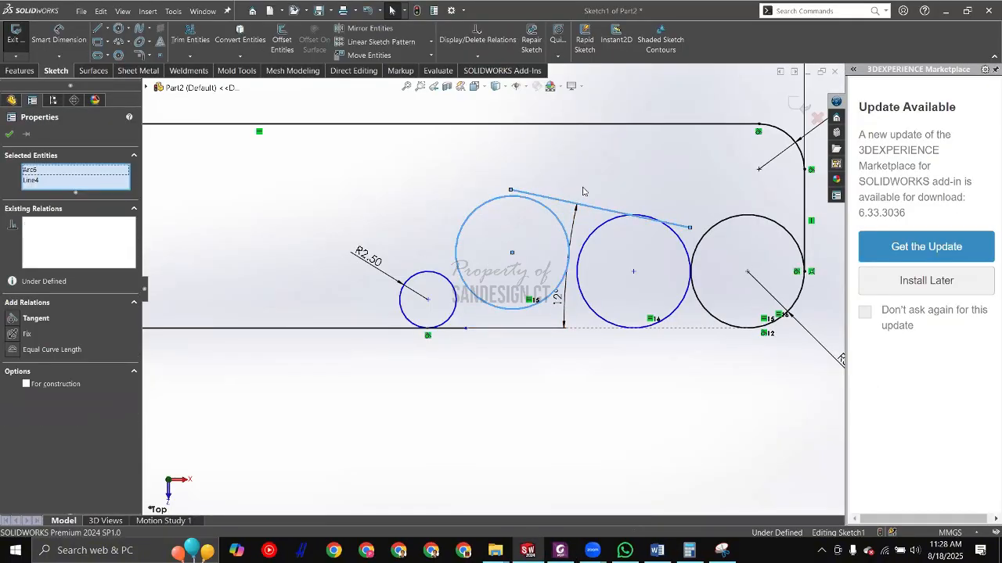
{"action": "left_click", "coordinate": [578, 167]}
{"action": "left_click", "coordinate": [481, 155]}
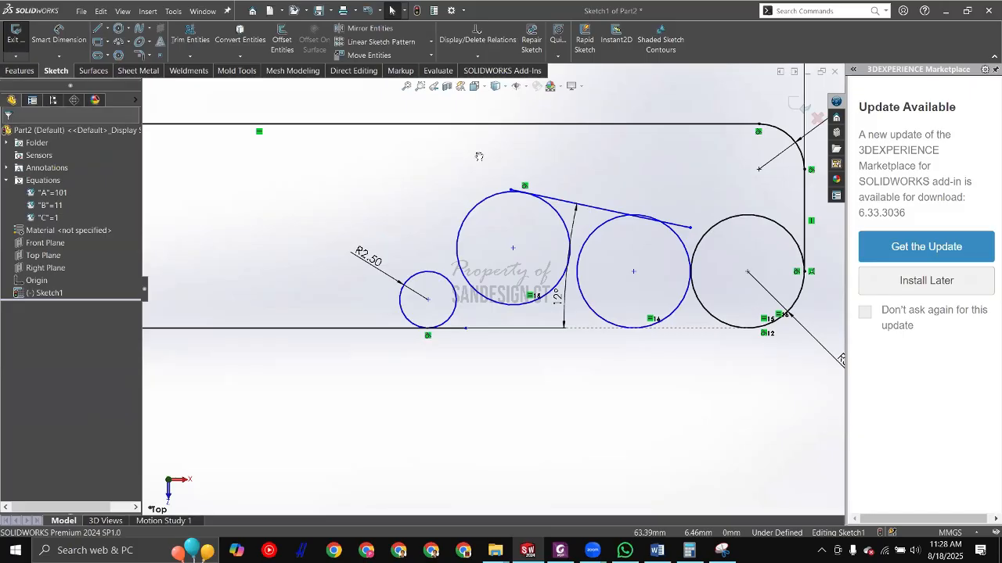
Step: Check the PDF, pull the sloped line's lower end up clear of the second cutout circle and make them tangent
{"action": "key", "text": "alt+Tab"}
{"action": "key", "text": "alt+Tab"}
{"action": "scroll", "coordinate": [607, 222], "scroll_direction": "up", "scroll_amount": 3}
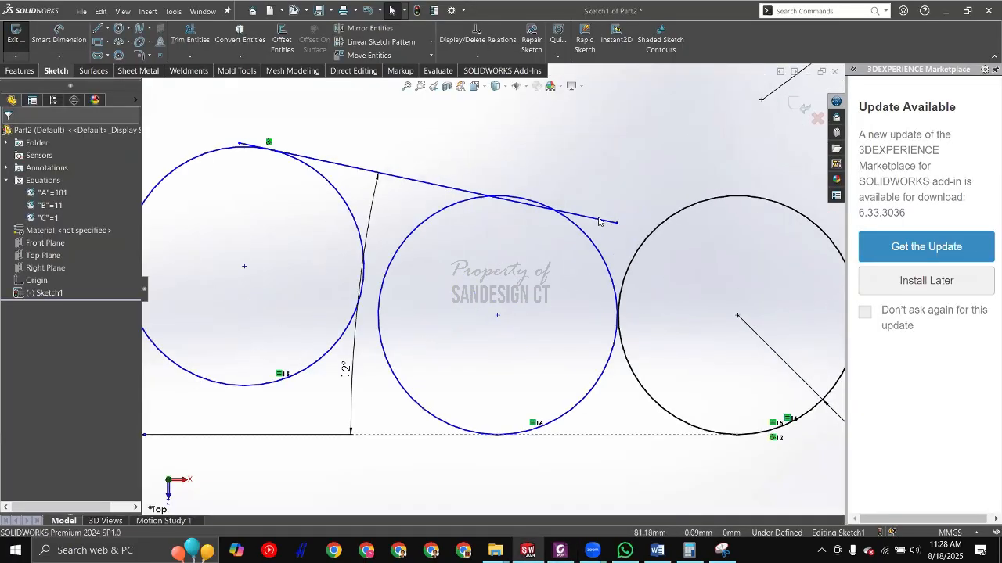
{"action": "left_click", "coordinate": [619, 221]}
{"action": "left_click_drag", "start_coordinate": [617, 224], "coordinate": [592, 184]}
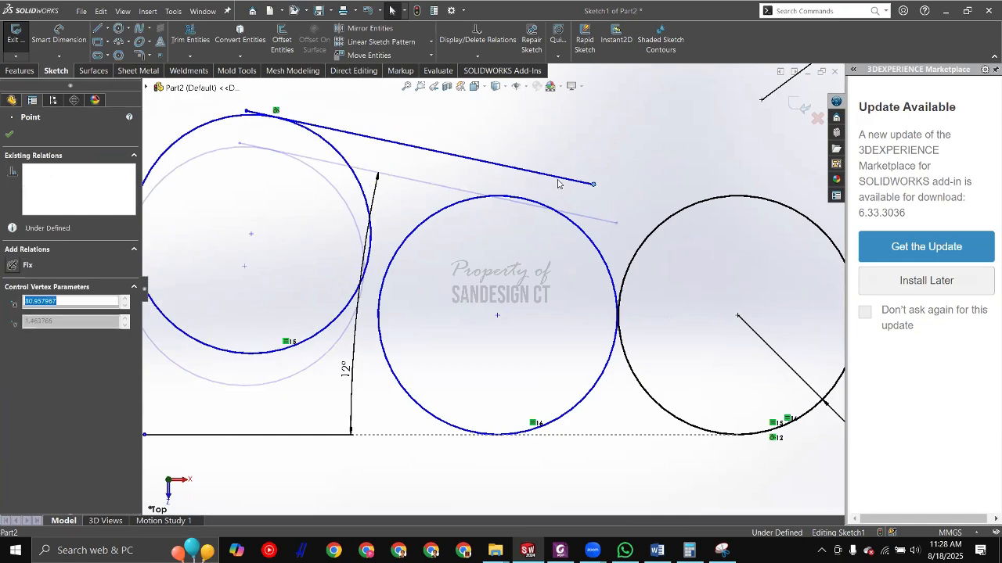
{"action": "left_click", "coordinate": [488, 195]}
{"action": "left_click", "coordinate": [494, 162], "text": "ctrl"}
{"action": "left_click", "coordinate": [518, 165]}
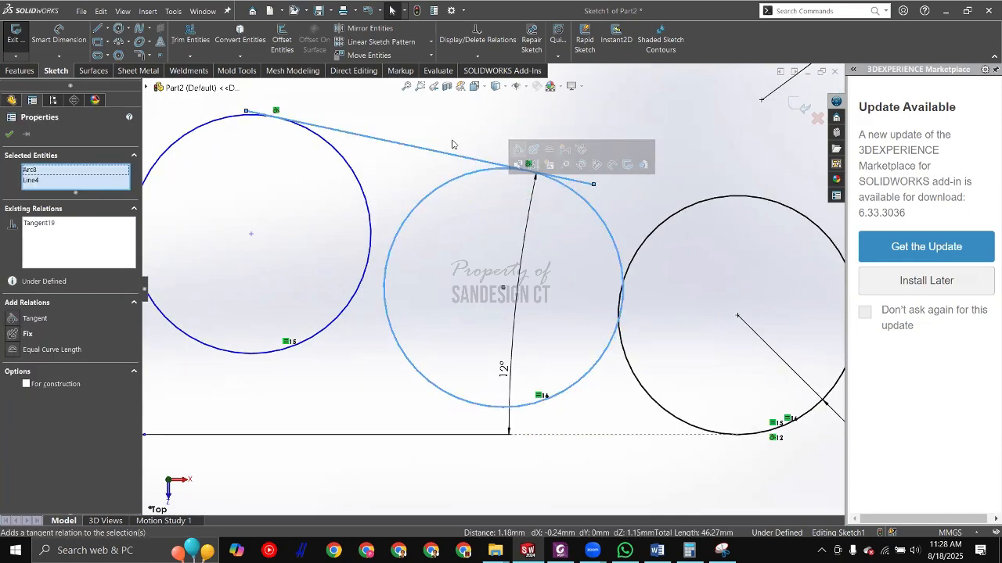
{"action": "left_click", "coordinate": [510, 217]}
Step: Following the PDF, make the small circle tangent to the left large cutout circle
{"action": "scroll", "coordinate": [517, 265], "scroll_direction": "down", "scroll_amount": 2}
{"action": "key", "text": "alt+Tab"}
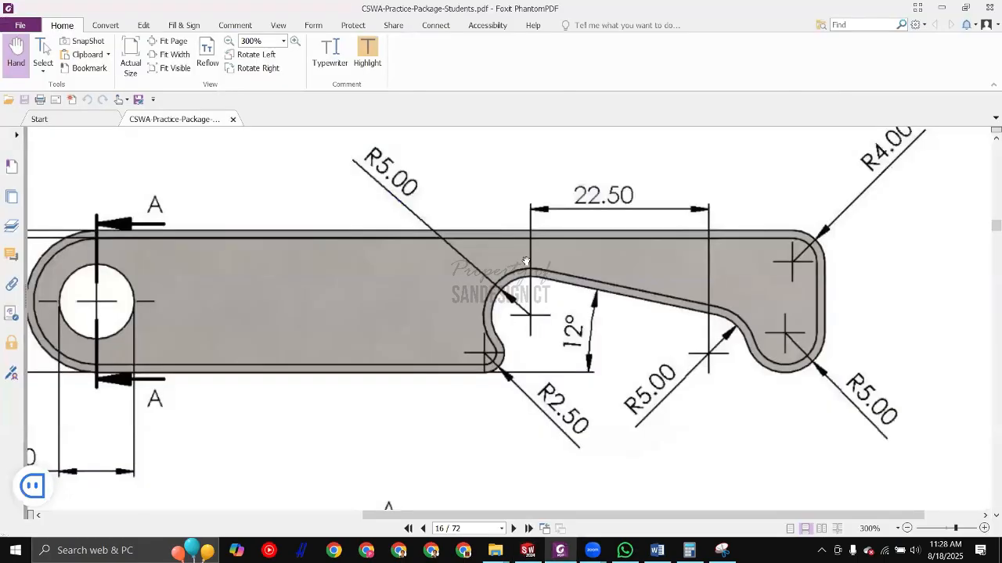
{"action": "key", "text": "alt+Tab"}
{"action": "scroll", "coordinate": [320, 331], "scroll_direction": "up", "scroll_amount": 3}
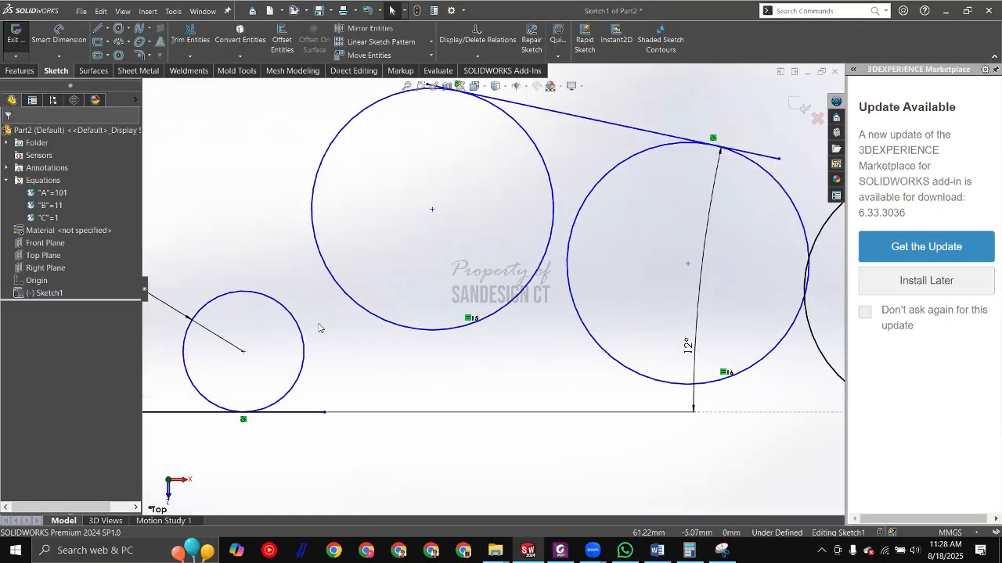
{"action": "left_click", "coordinate": [304, 338]}
{"action": "left_click", "coordinate": [346, 299], "text": "ctrl"}
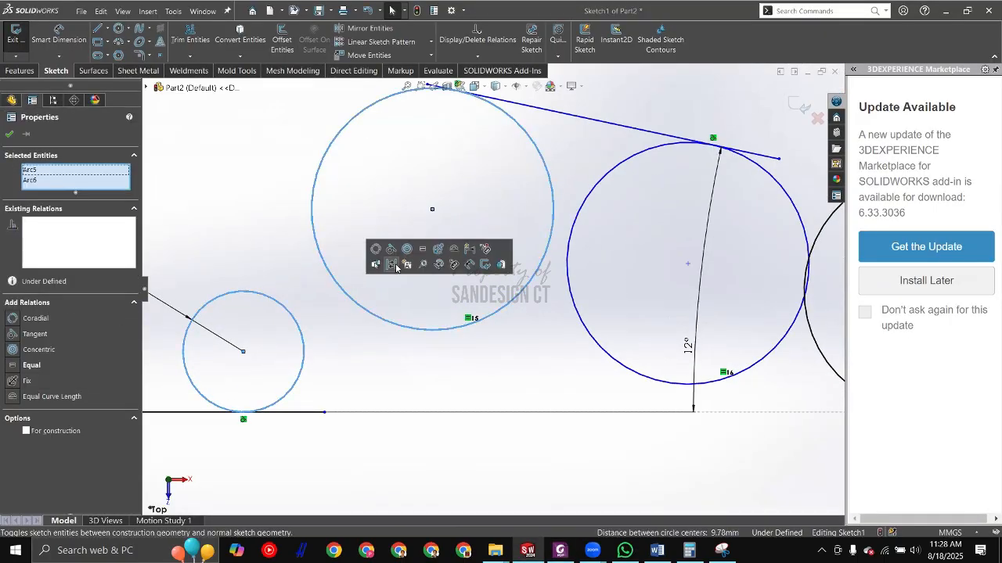
{"action": "left_click", "coordinate": [392, 248]}
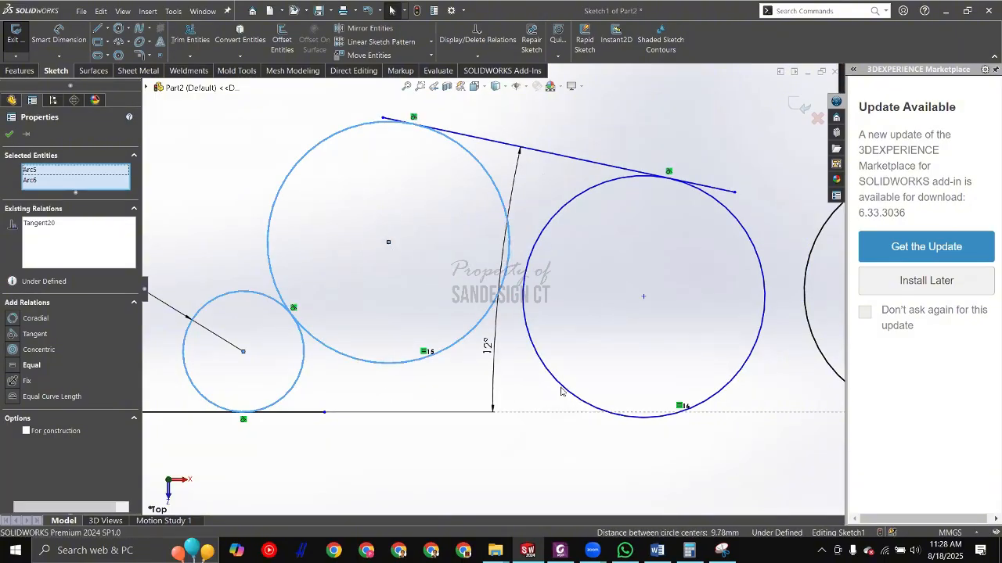
{"action": "left_click", "coordinate": [689, 435]}
Step: Compare with the PDF and move the second cutout circle right and slightly up so it overlaps the hook-end circle
{"action": "scroll", "coordinate": [690, 436], "scroll_direction": "down", "scroll_amount": 4}
{"action": "key", "text": "alt+Tab"}
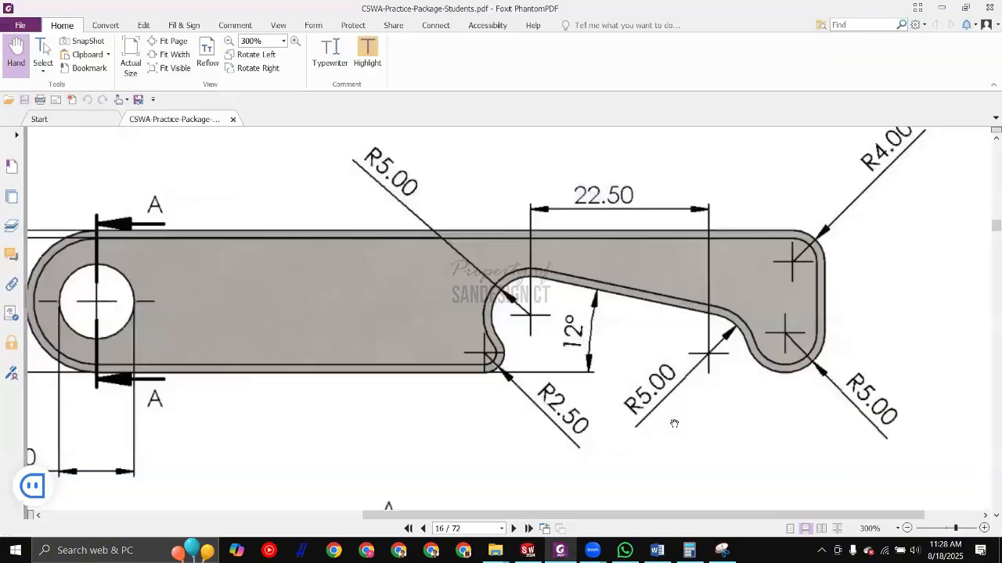
{"action": "key", "text": "alt+Tab"}
{"action": "key", "text": "alt+Tab"}
{"action": "key", "text": "alt+Tab"}
{"action": "left_click", "coordinate": [634, 299]}
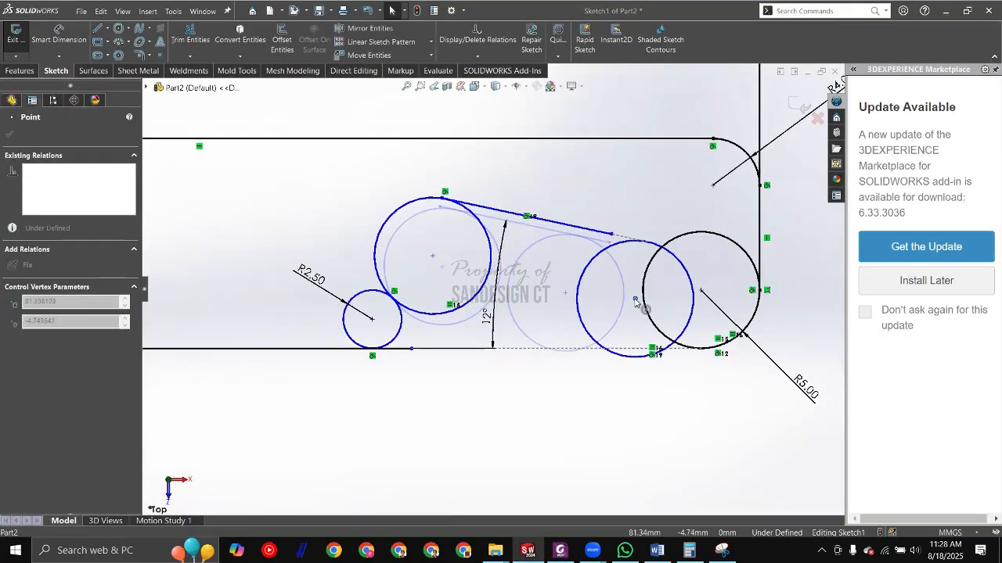
{"action": "mouse_move", "coordinate": [635, 300]}
{"action": "left_mouse_down"}
{"action": "mouse_move", "coordinate": [611, 298]}
{"action": "mouse_move", "coordinate": [615, 276]}
{"action": "mouse_move", "coordinate": [631, 291]}
{"action": "mouse_move", "coordinate": [612, 296]}
{"action": "mouse_move", "coordinate": [624, 233]}
{"action": "mouse_move", "coordinate": [627, 277]}
{"action": "left_mouse_up"}
{"action": "left_click", "coordinate": [552, 408]}
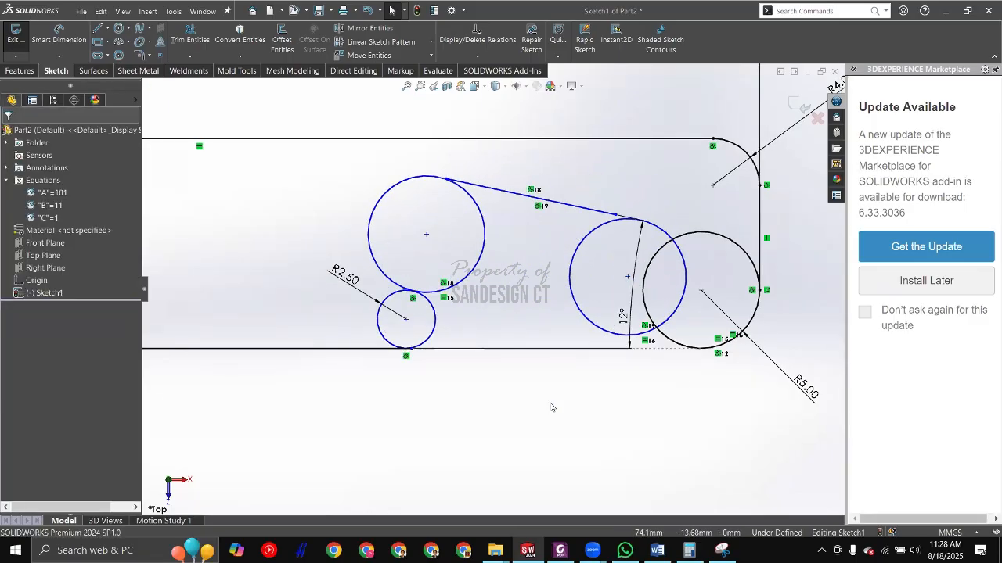
Step: Compare with the PDF drawing and delete the second large cutout circle overlapping the hook-end circle
{"action": "key", "text": "alt+Tab"}
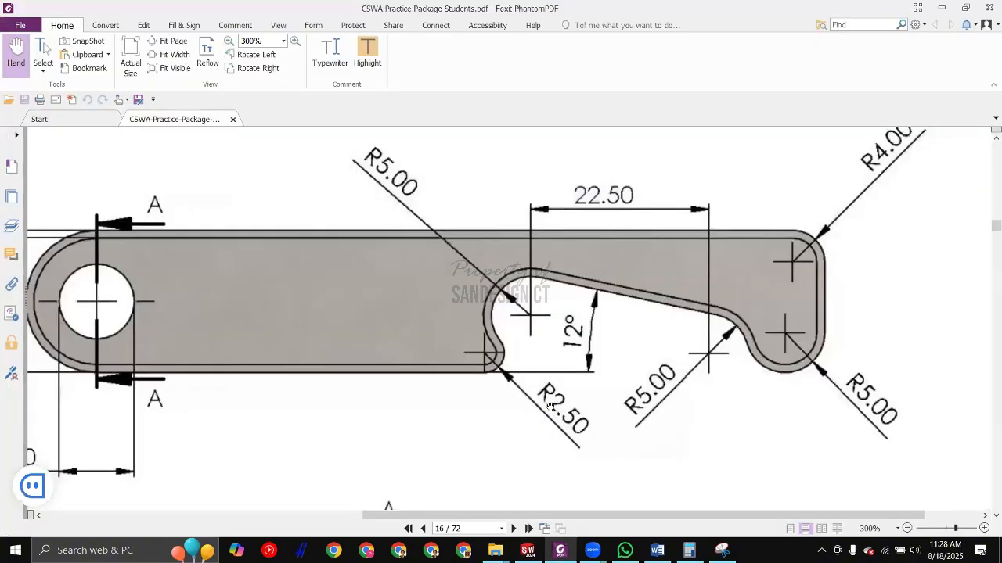
{"action": "key", "text": "alt+Tab"}
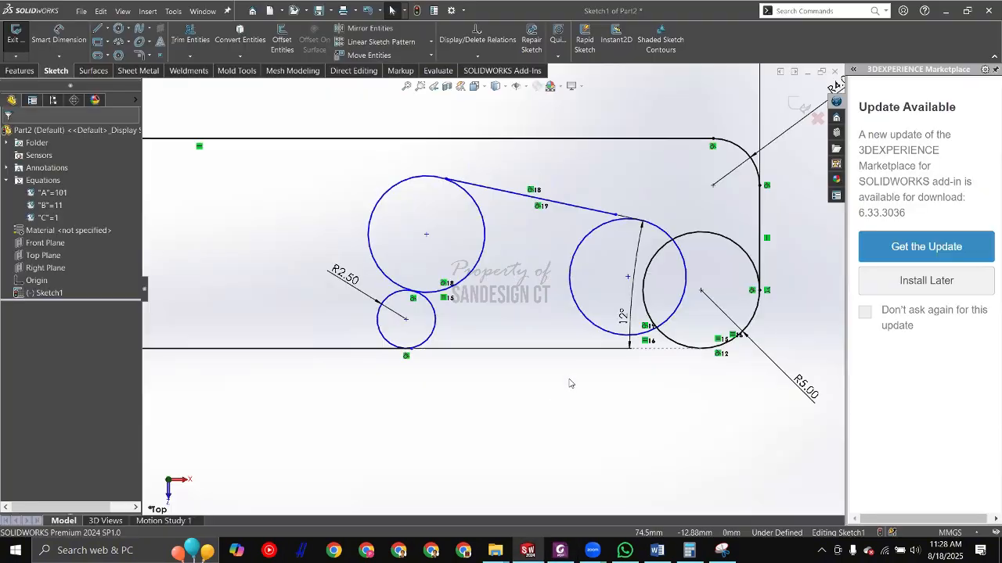
{"action": "left_click", "coordinate": [589, 322]}
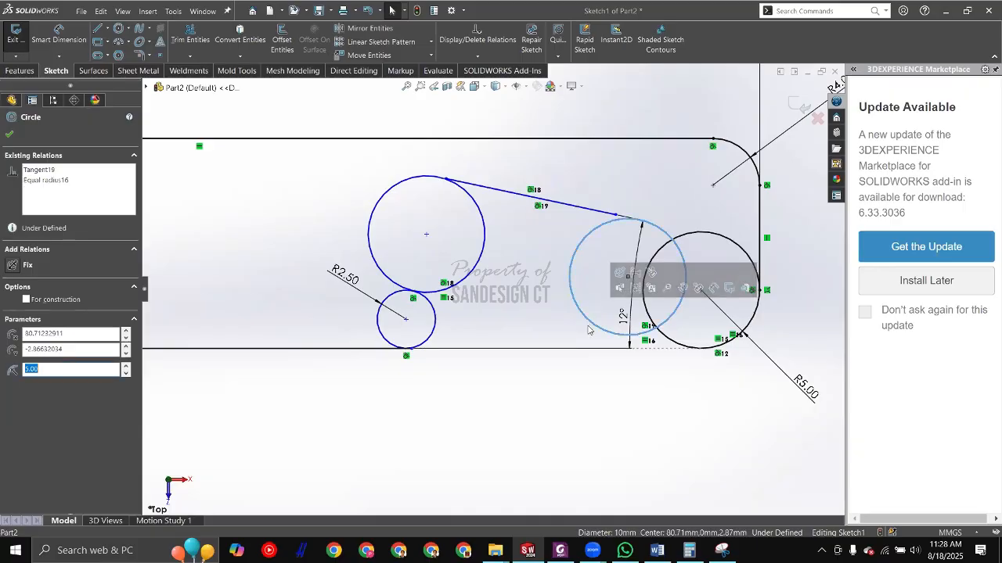
{"action": "key", "text": "Delete"}
{"action": "scroll", "coordinate": [456, 404], "scroll_direction": "up", "scroll_amount": 2}
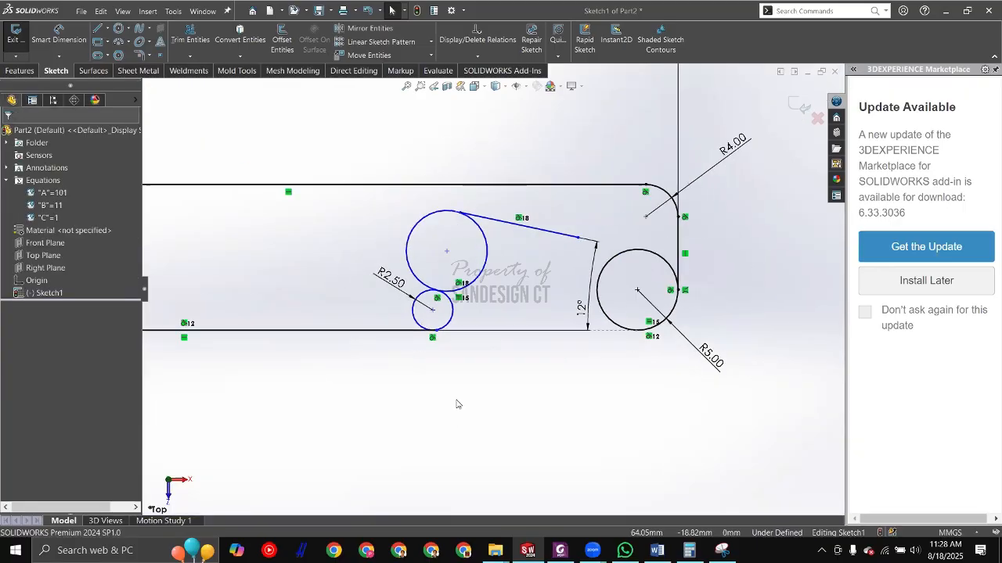
Step: Pull the sloped line's lower end right until it lies inside the hook-end circle, and compare with the PDF
{"action": "left_click_drag", "start_coordinate": [595, 243], "coordinate": [633, 263]}
{"action": "left_click", "coordinate": [499, 212]}
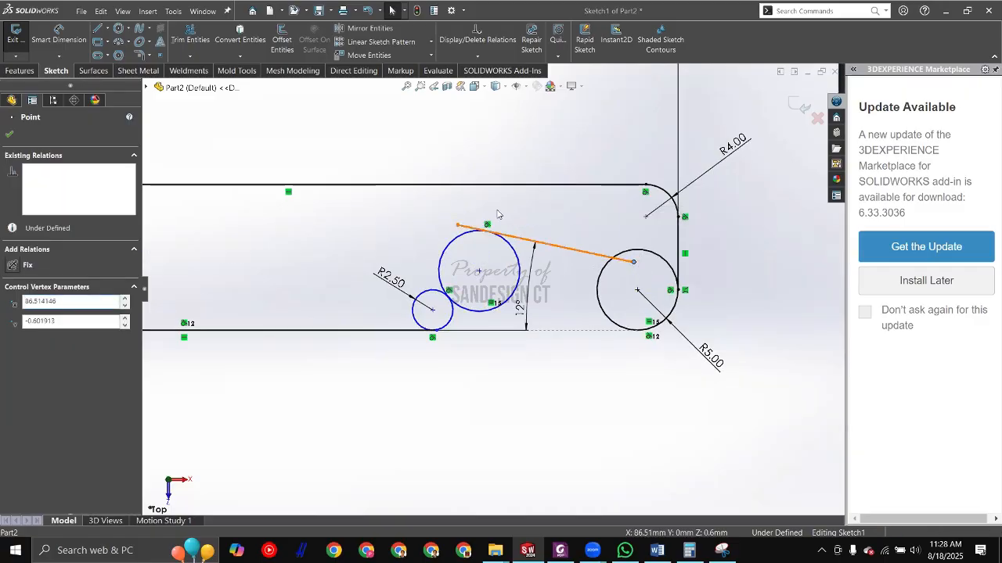
{"action": "key", "text": "alt+Tab"}
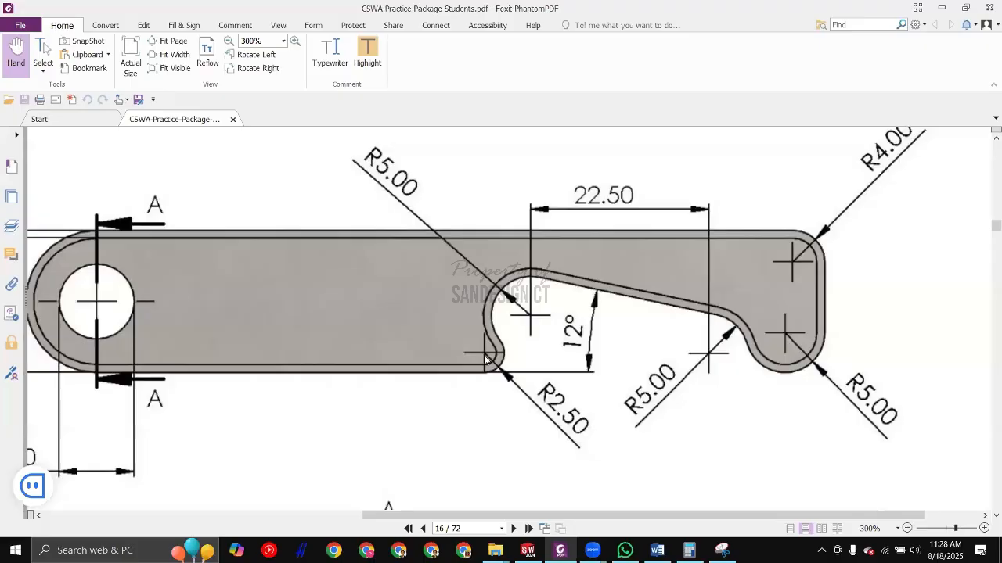
{"action": "key", "text": "alt+Tab"}
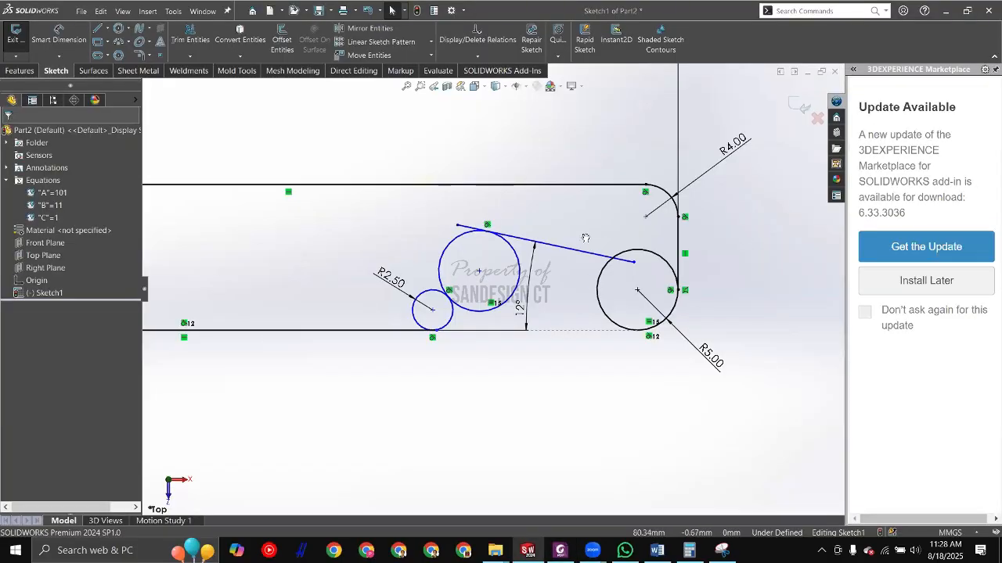
Step: Trim the sloped line's upper overhang and the unneeded portions of the left large and small circles, leaving the S-shaped cutout edge
{"action": "right_click_drag", "start_coordinate": [586, 238], "coordinate": [570, 134]}
{"action": "scroll", "coordinate": [424, 227], "scroll_direction": "down", "scroll_amount": 5}
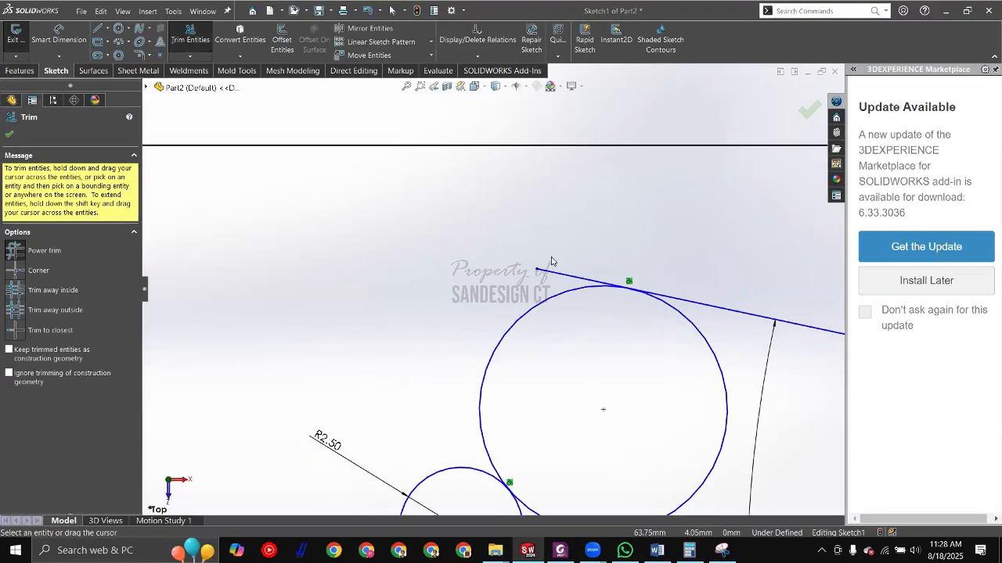
{"action": "left_click_drag", "start_coordinate": [555, 264], "coordinate": [565, 287]}
{"action": "scroll", "coordinate": [681, 344], "scroll_direction": "up", "scroll_amount": 4}
{"action": "scroll", "coordinate": [691, 349], "scroll_direction": "down", "scroll_amount": 2}
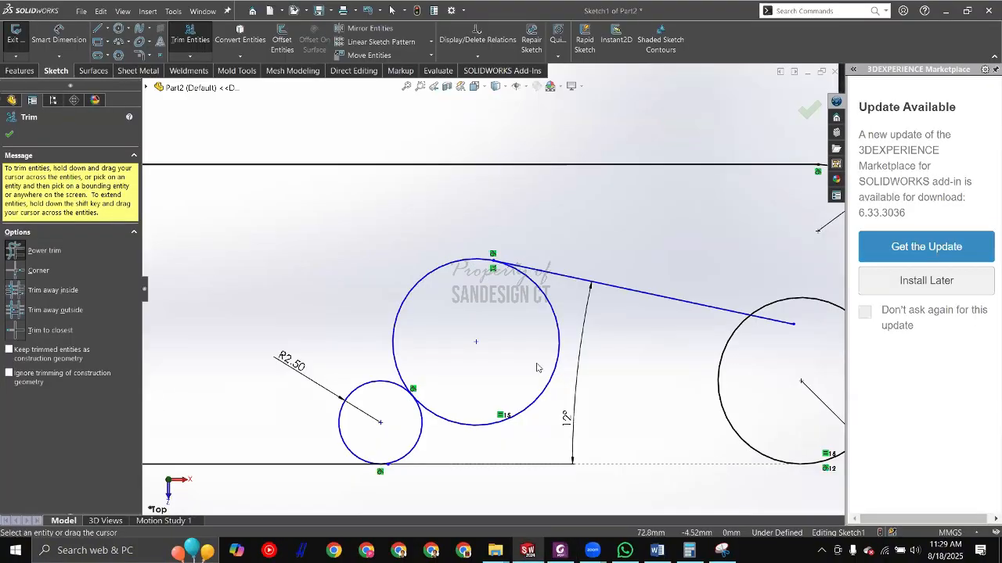
{"action": "left_click_drag", "start_coordinate": [562, 384], "coordinate": [570, 391]}
{"action": "left_click_drag", "start_coordinate": [357, 326], "coordinate": [357, 390]}
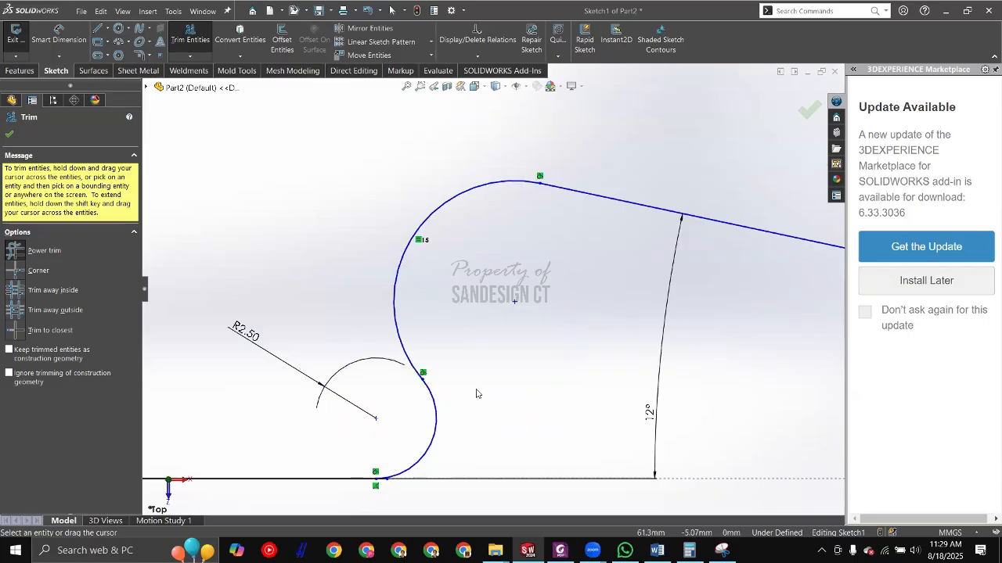
Step: Trim the sloped line's end inside the hook-end circle and the circle's upper arc between the line and the right vertical edge
{"action": "scroll", "coordinate": [526, 387], "scroll_direction": "up", "scroll_amount": 5}
{"action": "scroll", "coordinate": [583, 384], "scroll_direction": "down", "scroll_amount": 1}
{"action": "scroll", "coordinate": [420, 326], "scroll_direction": "down", "scroll_amount": 10}
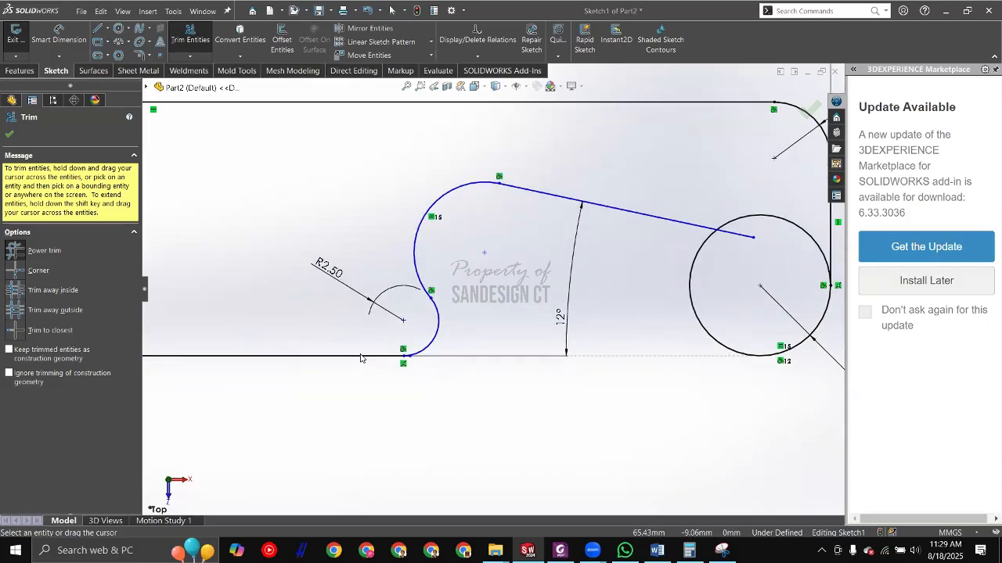
{"action": "scroll", "coordinate": [430, 284], "scroll_direction": "up", "scroll_amount": 10}
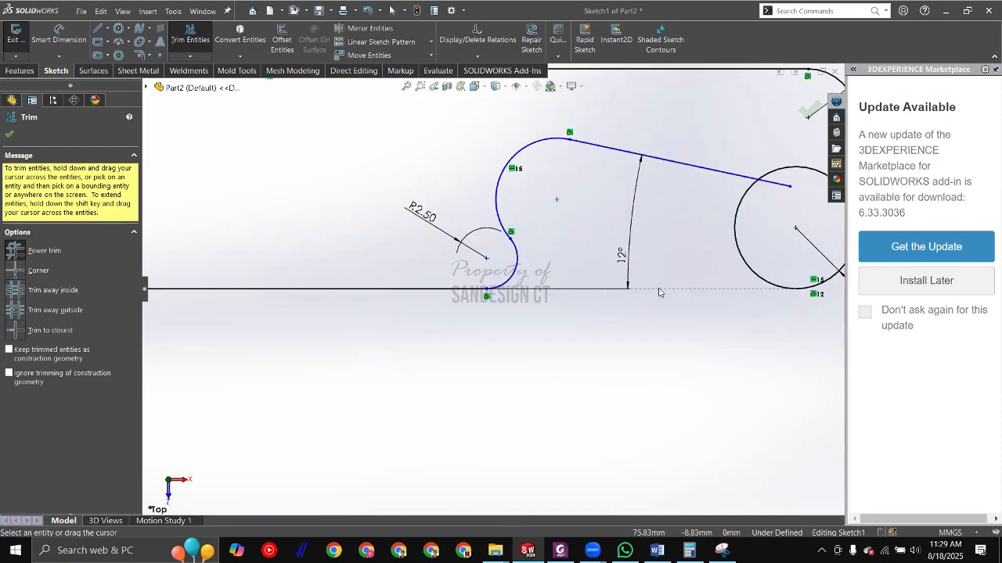
{"action": "scroll", "coordinate": [635, 307], "scroll_direction": "up", "scroll_amount": 3}
{"action": "scroll", "coordinate": [580, 274], "scroll_direction": "down", "scroll_amount": 5}
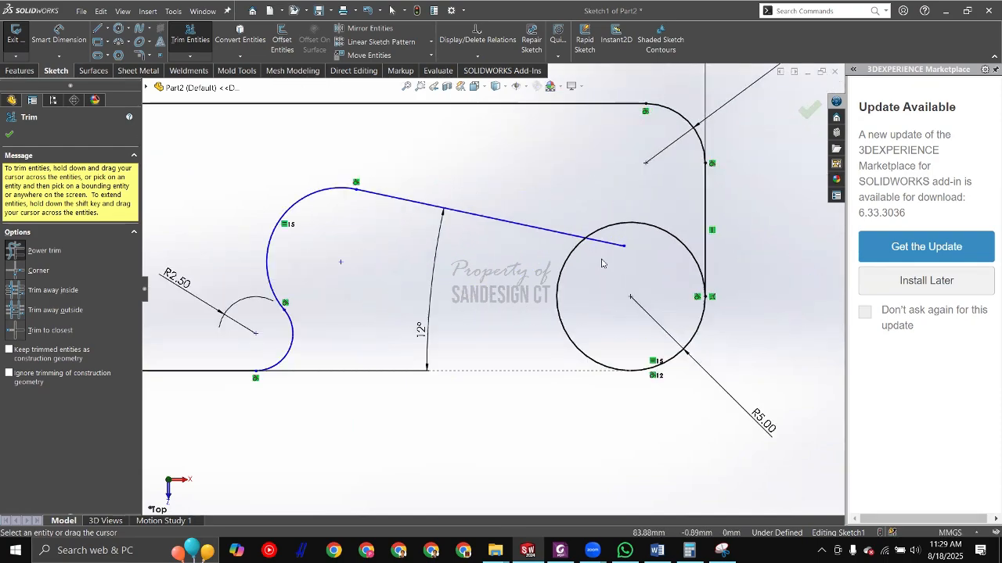
{"action": "left_click_drag", "start_coordinate": [689, 197], "coordinate": [592, 261]}
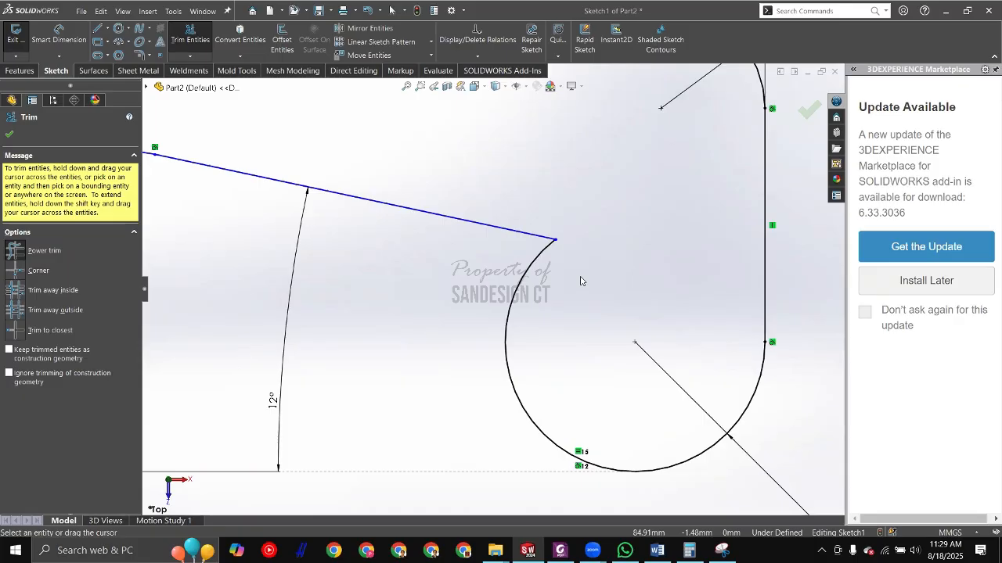
{"action": "scroll", "coordinate": [577, 287], "scroll_direction": "up", "scroll_amount": 3}
{"action": "key", "text": "Escape"}
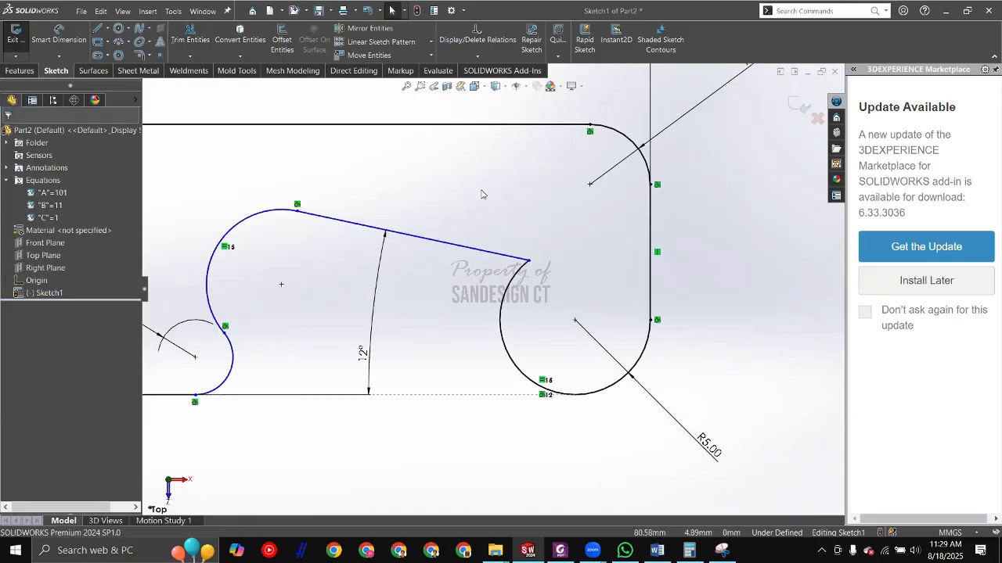
Step: Add a 5 mm sketch fillet between the sloped line and the hook-end arc, and check it against the PDF
{"action": "left_click", "coordinate": [139, 55]}
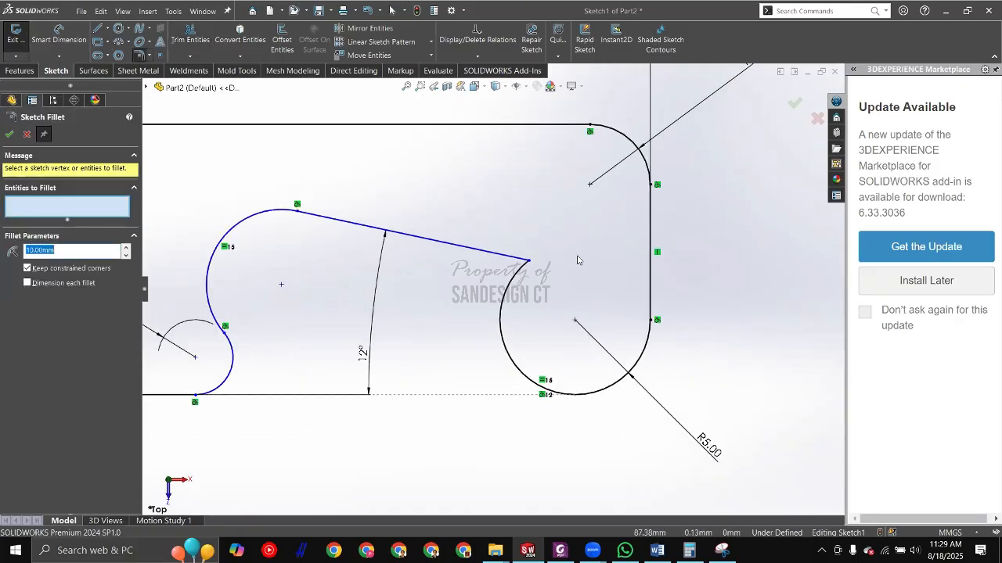
{"action": "left_click", "coordinate": [529, 259]}
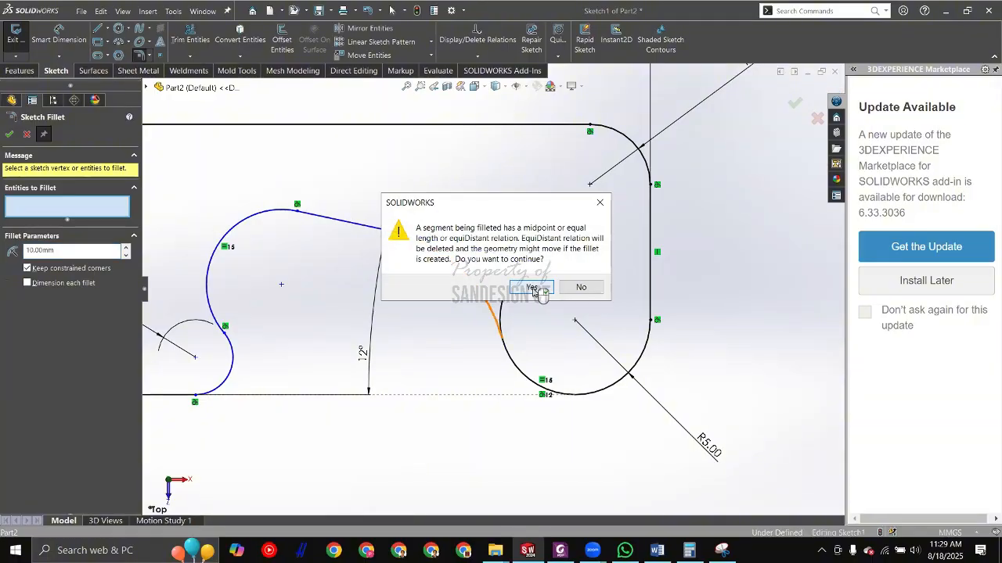
{"action": "left_click", "coordinate": [533, 288]}
{"action": "left_click", "coordinate": [89, 253]}
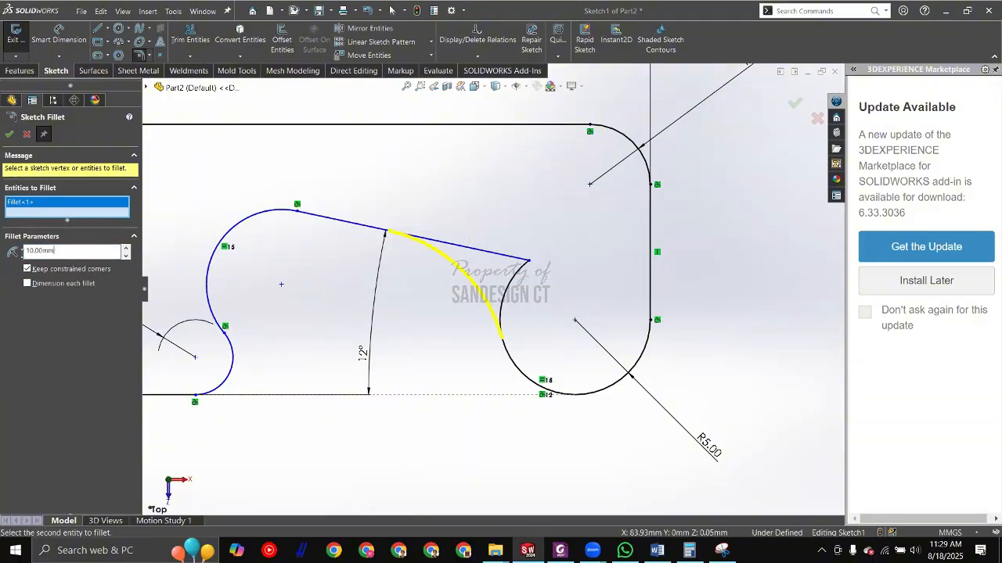
{"action": "left_click_drag", "start_coordinate": [89, 252], "coordinate": [1, 253]}
{"action": "type", "text": "5"}
{"action": "key", "text": "Return"}
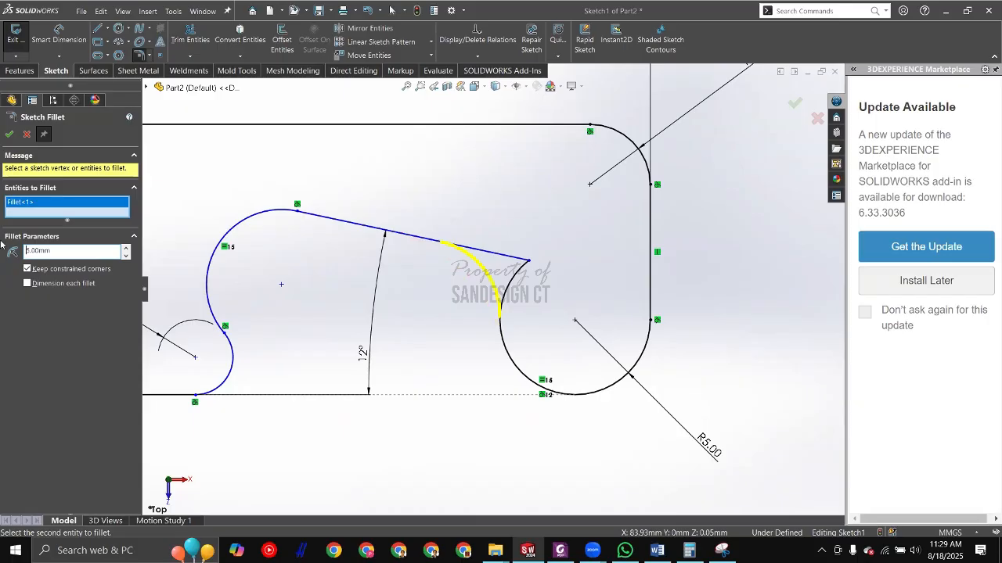
{"action": "left_click", "coordinate": [9, 135]}
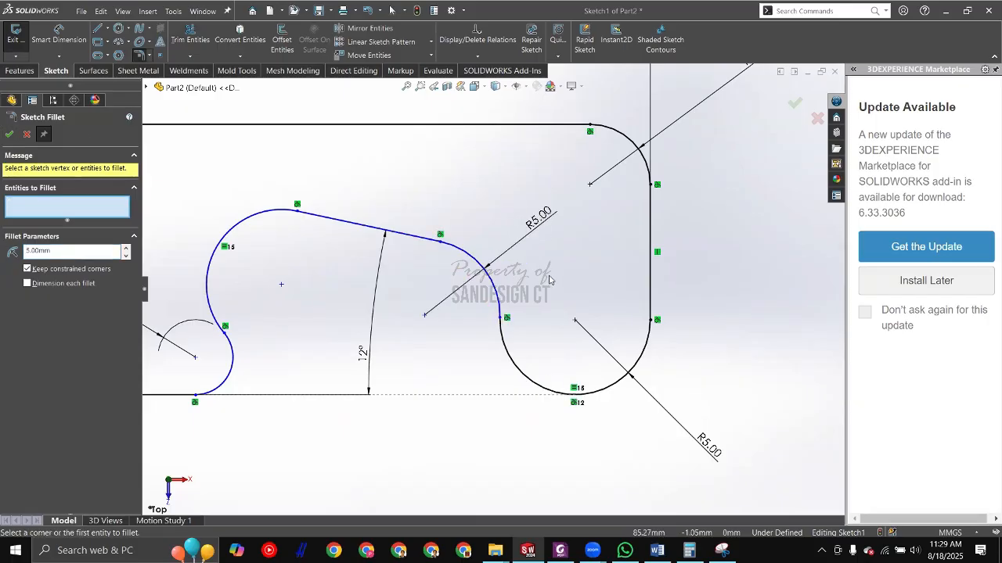
{"action": "key", "text": "alt+Tab"}
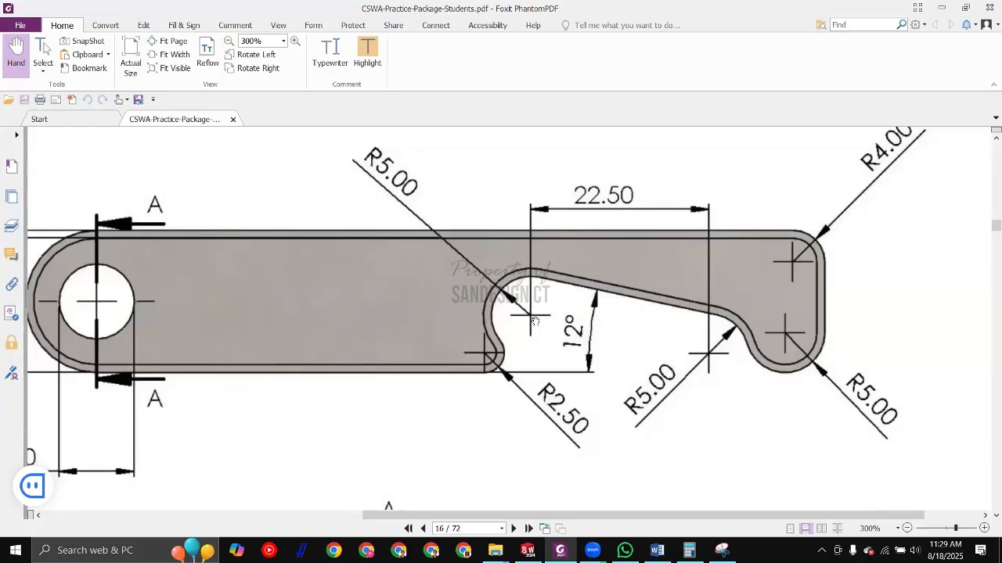
{"action": "key", "text": "alt+Tab"}
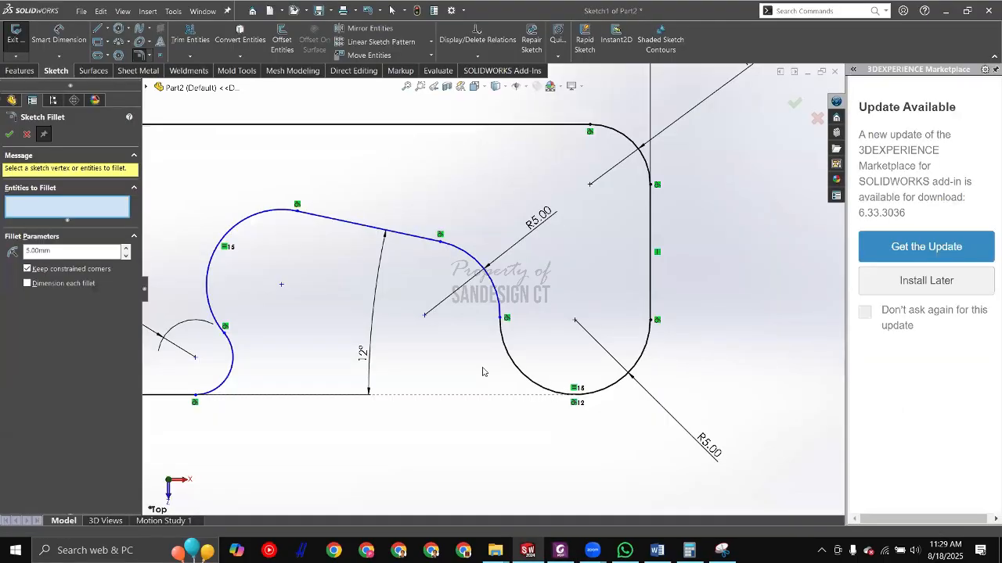
{"action": "key", "text": "Escape"}
Step: Check the PDF drawing and move the 12° angle dimension slightly left and up within the cutout
{"action": "key", "text": "alt+Tab"}
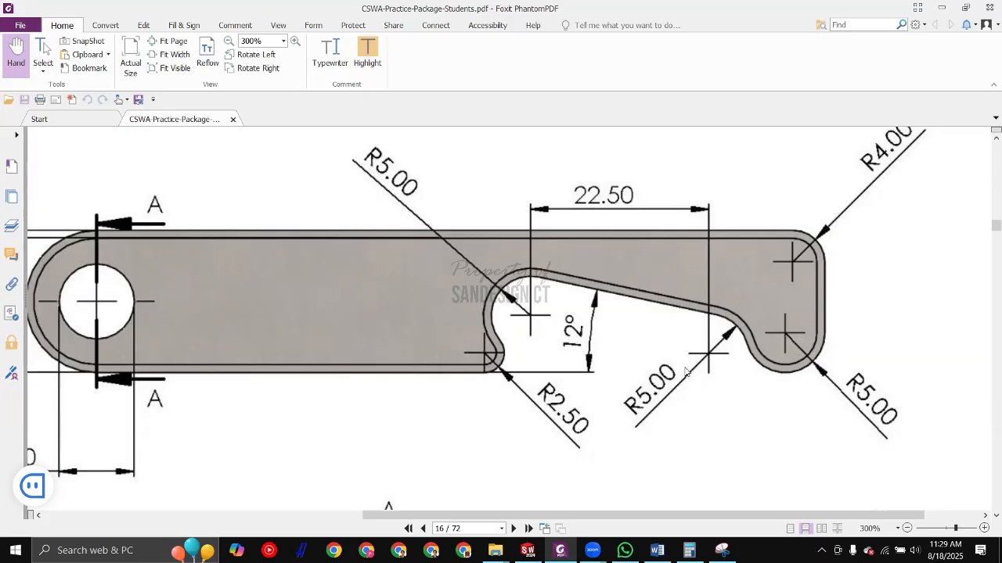
{"action": "key", "text": "alt+Tab"}
{"action": "scroll", "coordinate": [493, 403], "scroll_direction": "up", "scroll_amount": 3}
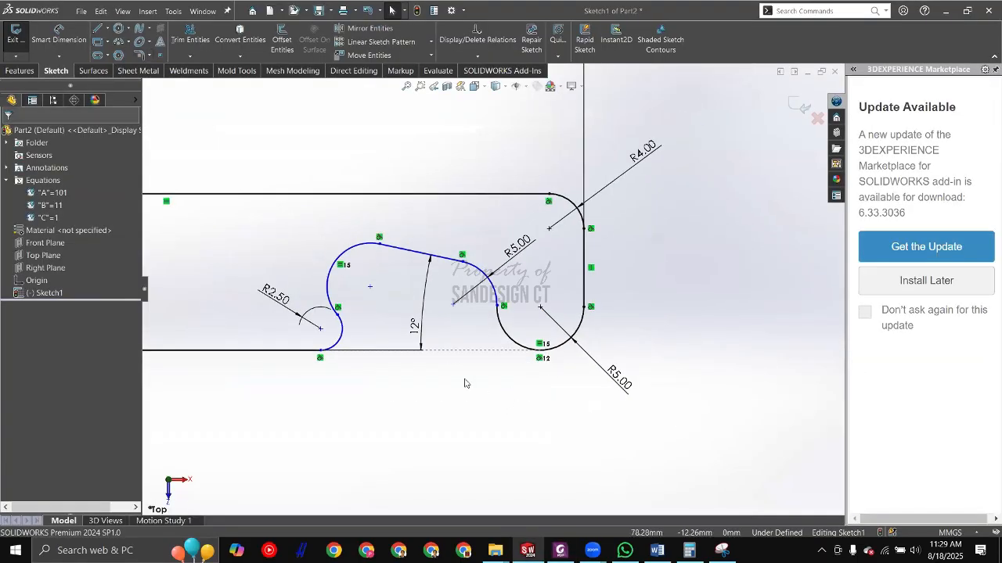
{"action": "left_click_drag", "start_coordinate": [414, 326], "coordinate": [398, 291]}
{"action": "left_click", "coordinate": [490, 378]}
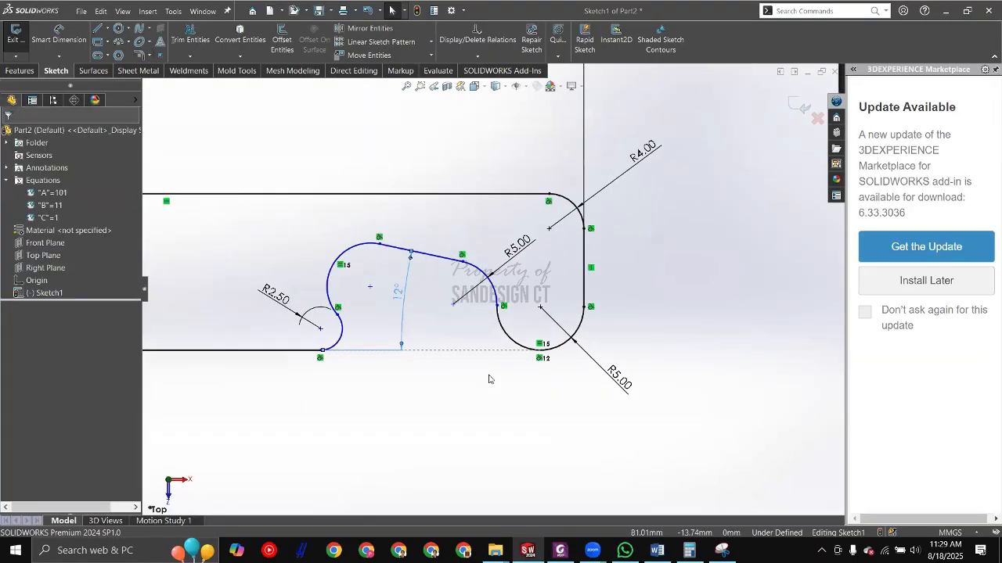
Step: Following the PDF, dimension the horizontal distance between the centres of the left cutout arc and the fillet arc as 22.5 mm
{"action": "key", "text": "alt+Tab"}
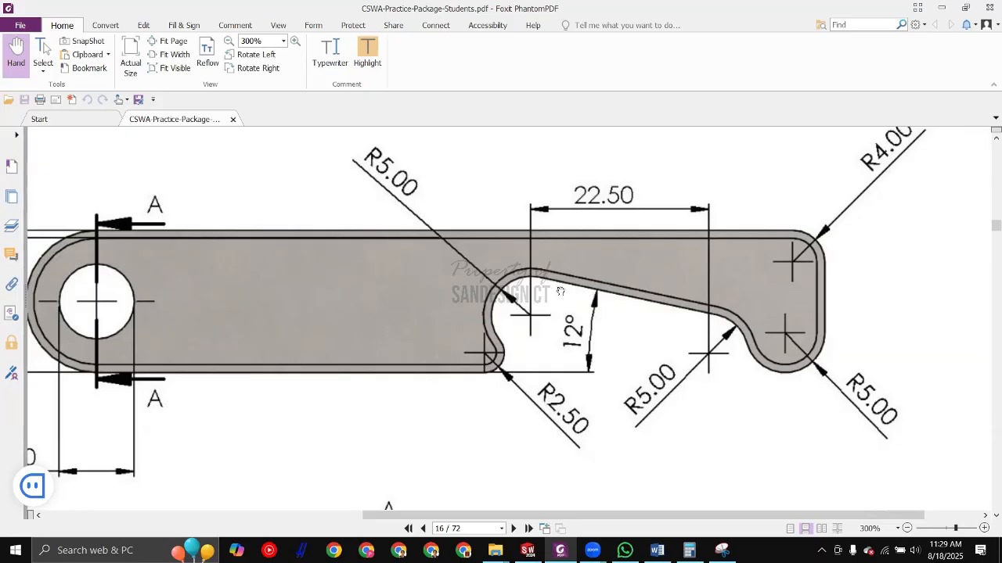
{"action": "left_click_drag", "start_coordinate": [759, 331], "coordinate": [761, 329]}
{"action": "scroll", "coordinate": [761, 329], "scroll_direction": "down", "scroll_amount": 5, "text": "ctrl"}
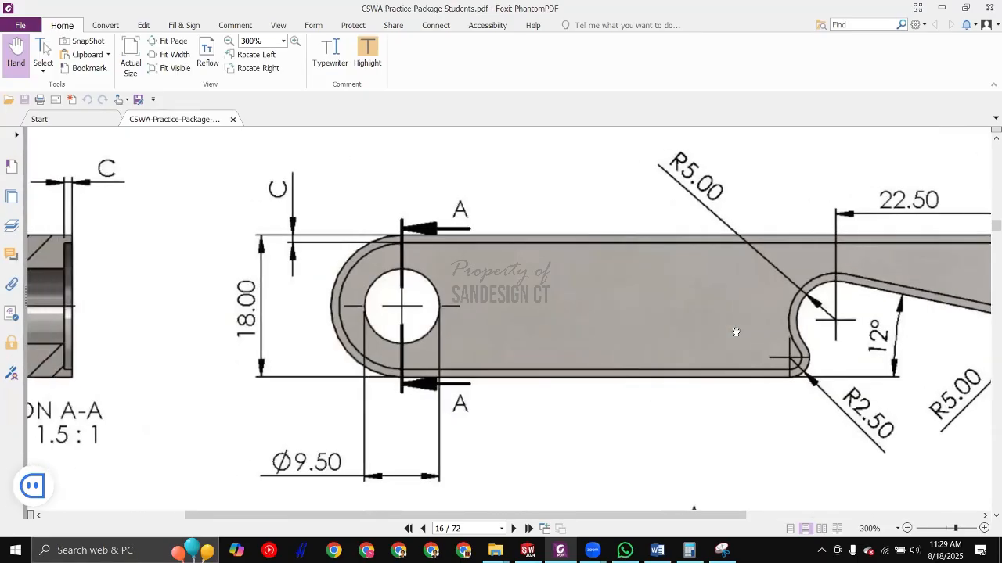
{"action": "scroll", "coordinate": [719, 298], "scroll_direction": "up", "scroll_amount": 5, "text": "ctrl"}
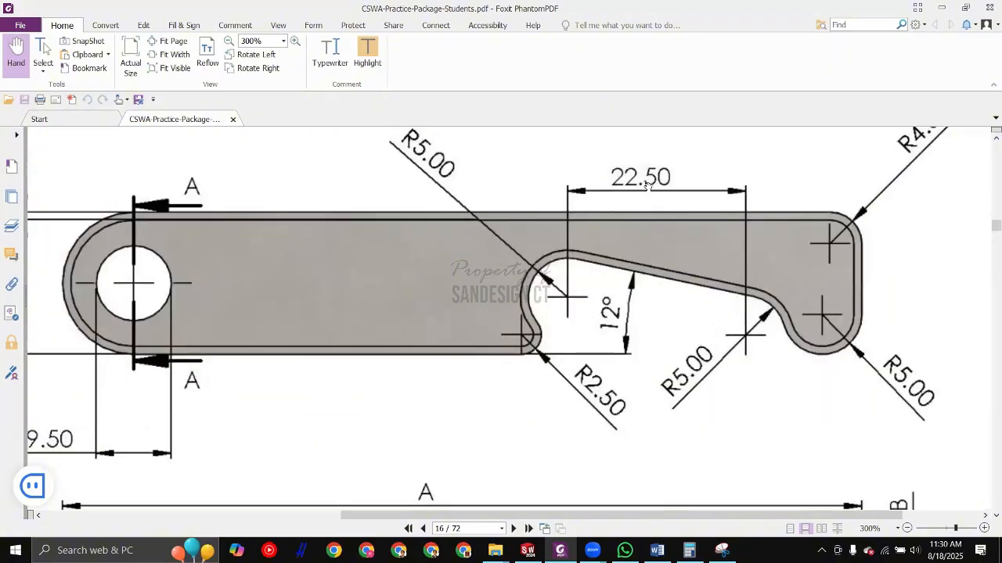
{"action": "key", "text": "alt+Tab"}
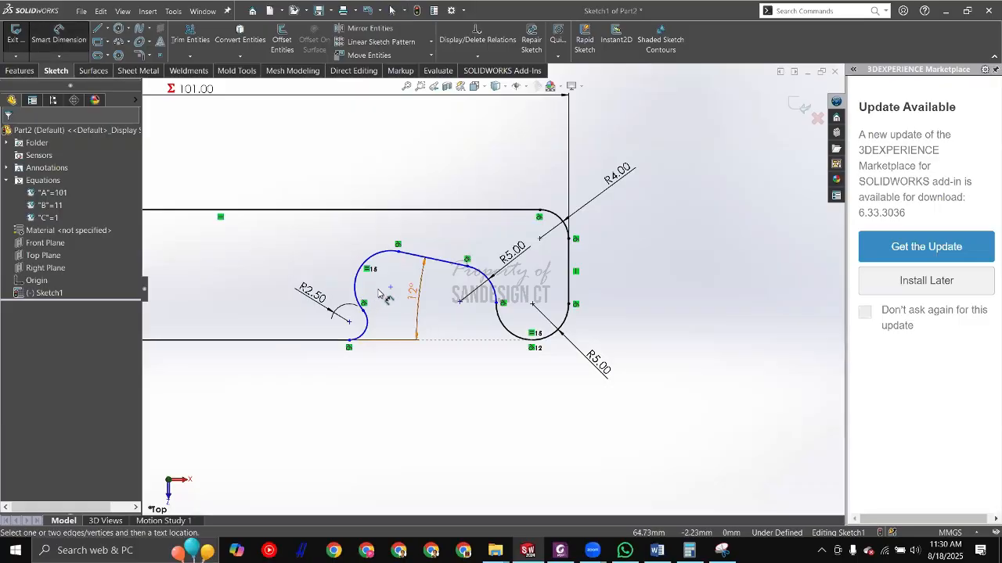
{"action": "left_click", "coordinate": [358, 245]}
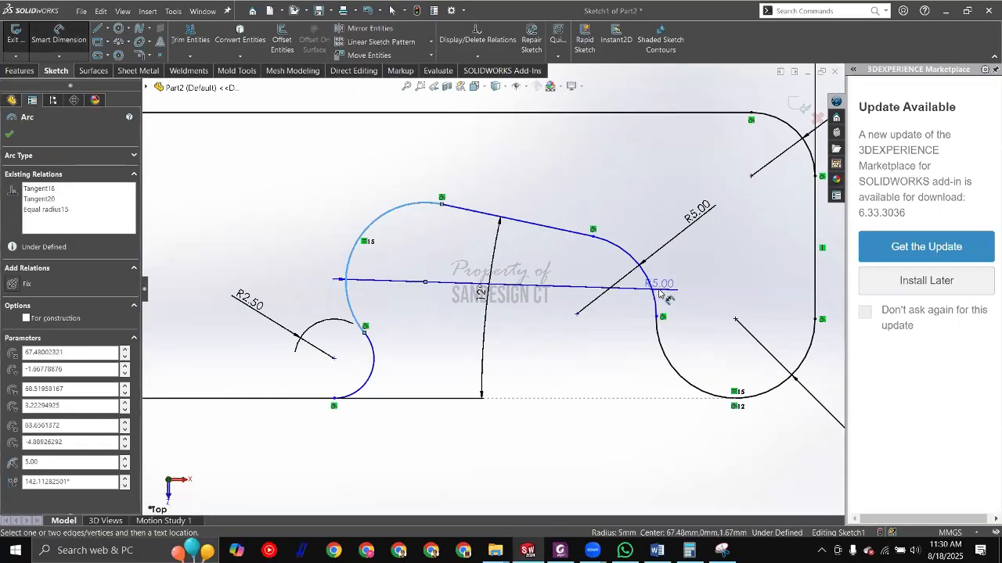
{"action": "left_click", "coordinate": [655, 293]}
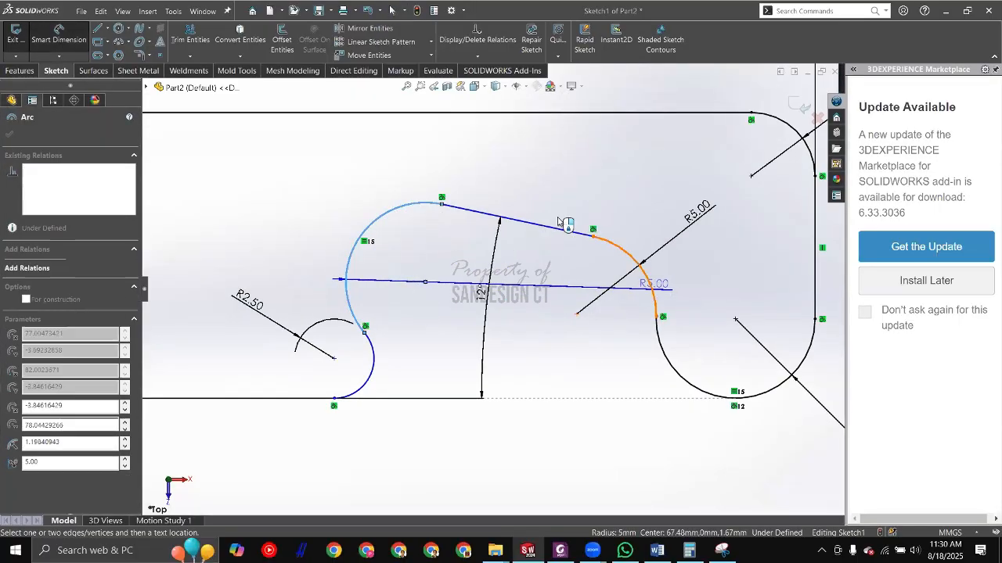
{"action": "left_click", "coordinate": [499, 153]}
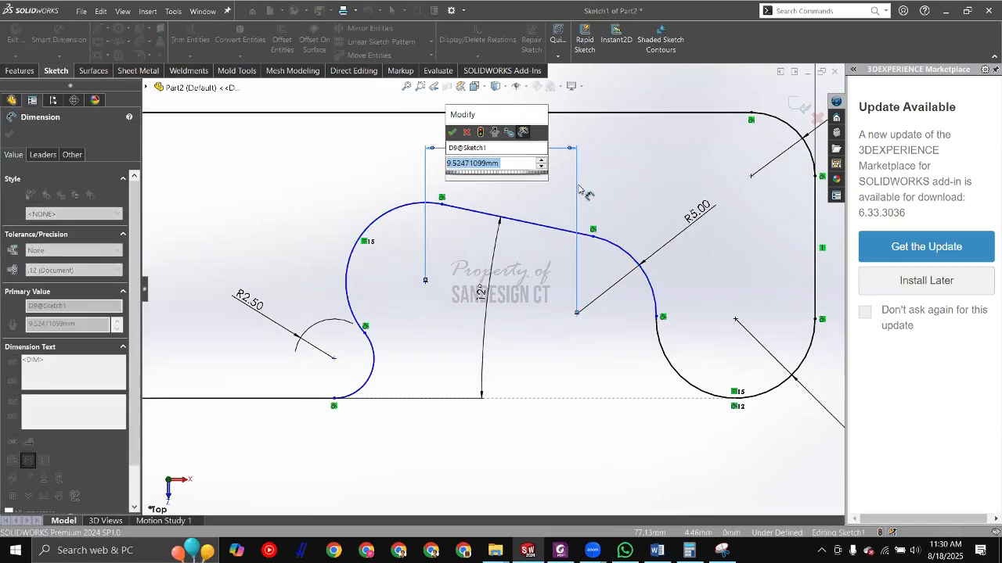
{"action": "type", "text": "22."}
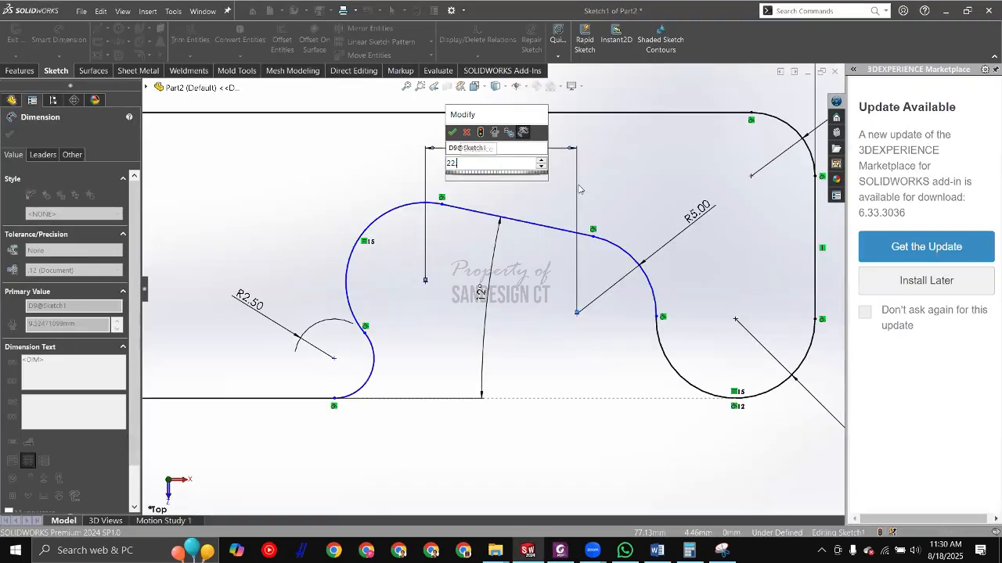
{"action": "type", "text": "5"}
{"action": "key", "text": "Return"}
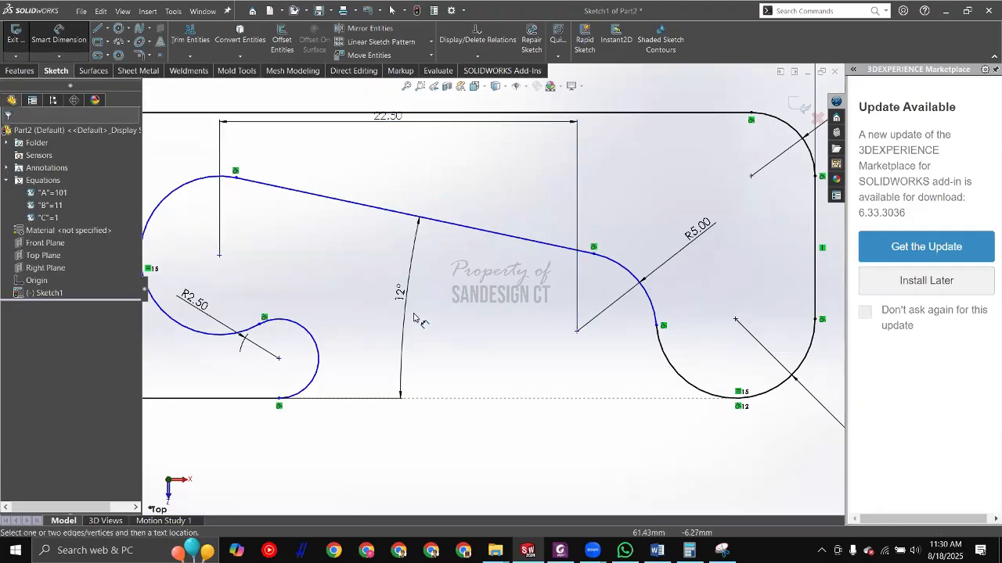
Step: Move the 22.50 dimension above the part's upper edge
{"action": "scroll", "coordinate": [414, 317], "scroll_direction": "up", "scroll_amount": 6}
{"action": "scroll", "coordinate": [407, 301], "scroll_direction": "down", "scroll_amount": 2}
{"action": "key", "text": "Escape"}
{"action": "left_click_drag", "start_coordinate": [481, 202], "coordinate": [505, 139]}
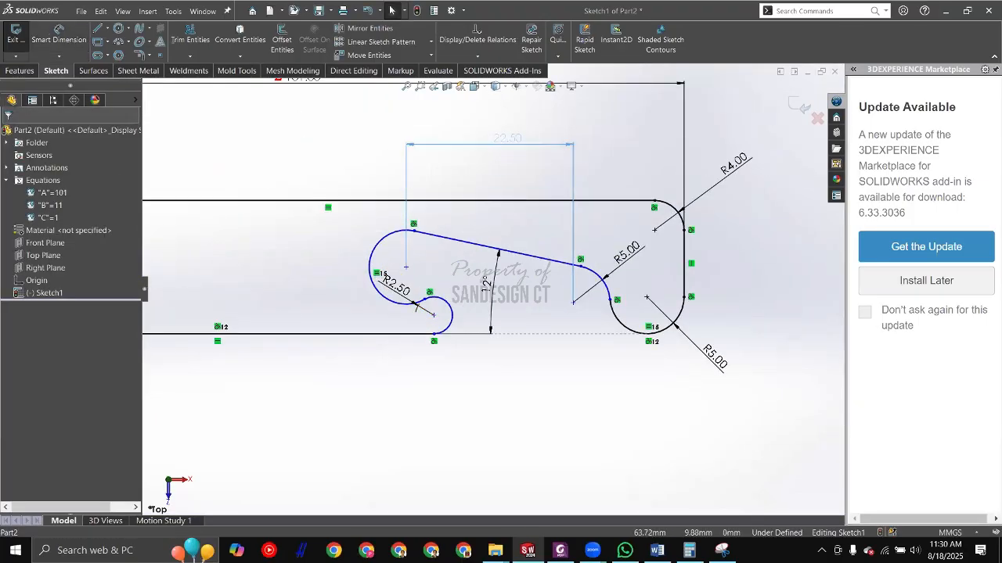
Step: Move the centre of the 2.5 mm arc to the left along the lower edge to reshape the cutout's left end
{"action": "left_click", "coordinate": [568, 405]}
{"action": "middle_click_drag", "start_coordinate": [439, 319], "coordinate": [513, 312], "text": "ctrl"}
{"action": "scroll", "coordinate": [507, 309], "scroll_direction": "down", "scroll_amount": 2}
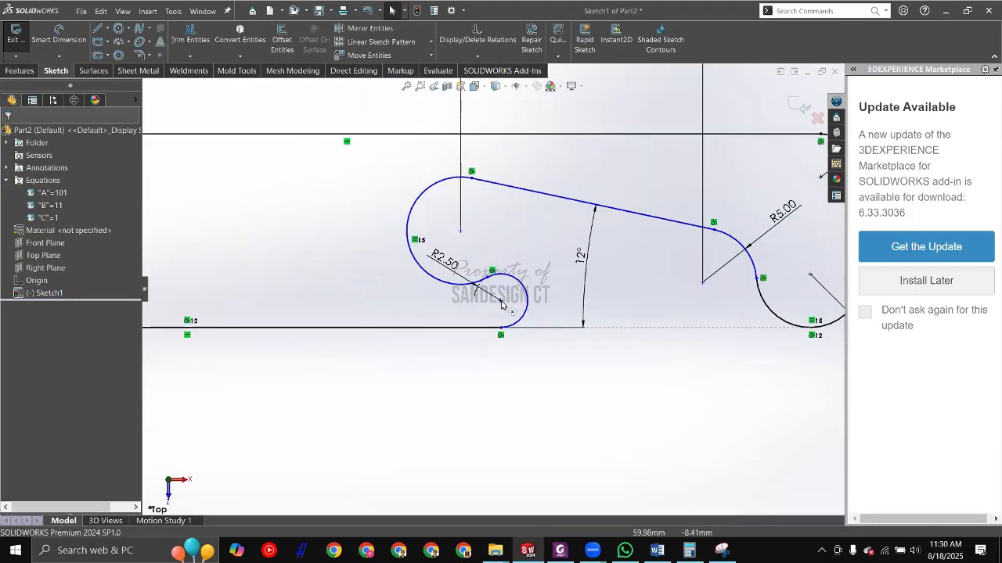
{"action": "left_click_drag", "start_coordinate": [501, 302], "coordinate": [455, 361]}
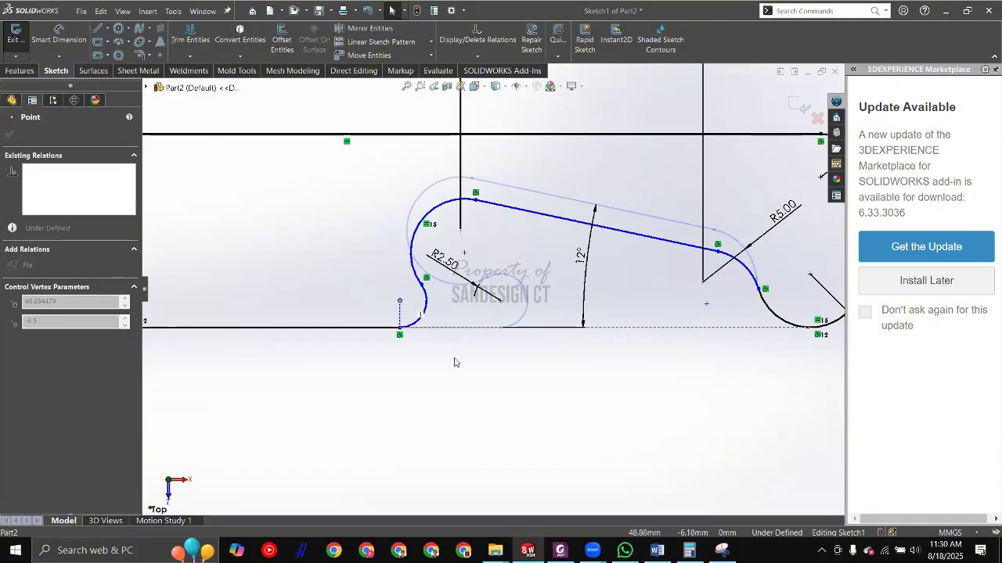
{"action": "left_click", "coordinate": [491, 370]}
Step: Move the 12° angle dimension to the right so it sits inside the cutout beneath the sloped line
{"action": "scroll", "coordinate": [501, 379], "scroll_direction": "up", "scroll_amount": 1}
{"action": "scroll", "coordinate": [510, 297], "scroll_direction": "up", "scroll_amount": 1}
{"action": "middle_click_drag", "start_coordinate": [513, 293], "coordinate": [547, 310], "text": "ctrl"}
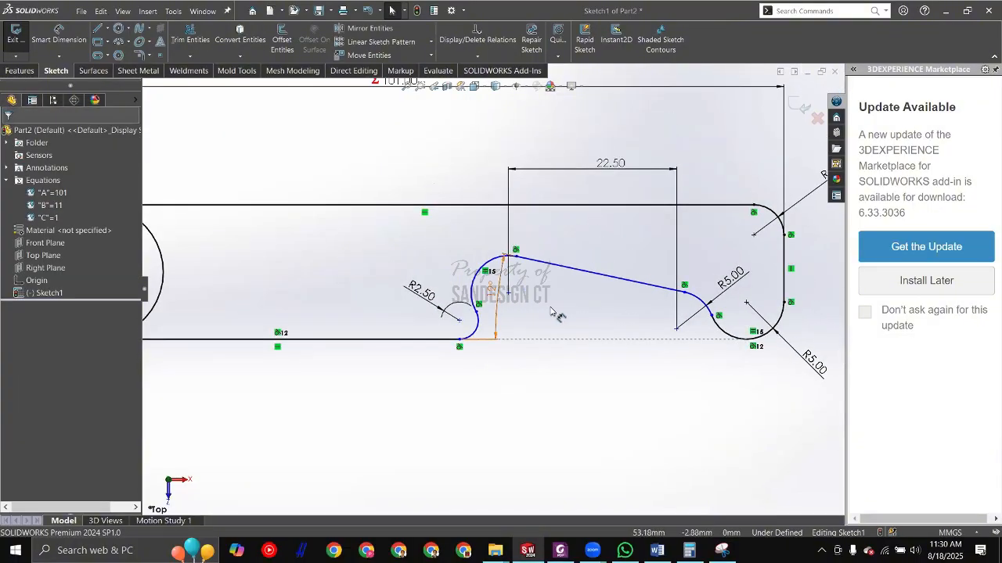
{"action": "left_click_drag", "start_coordinate": [550, 312], "coordinate": [560, 304]}
{"action": "left_click", "coordinate": [590, 394]}
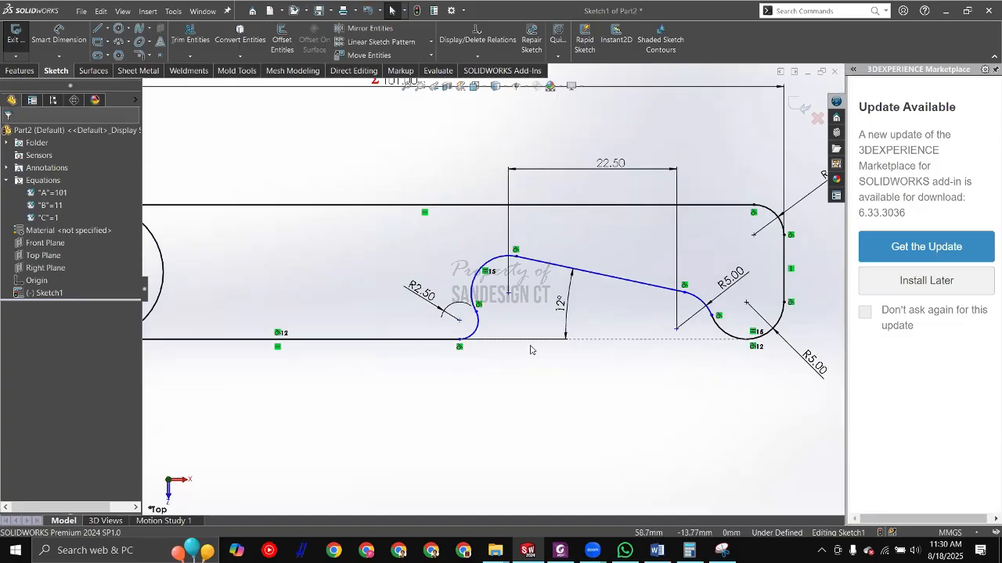
Step: Following the PDF drawing, add a Horizontal relation between the centres of the 2.5 mm arc and the 5 mm fillet arc
{"action": "scroll", "coordinate": [532, 350], "scroll_direction": "up", "scroll_amount": 2}
{"action": "scroll", "coordinate": [532, 351], "scroll_direction": "down", "scroll_amount": 2}
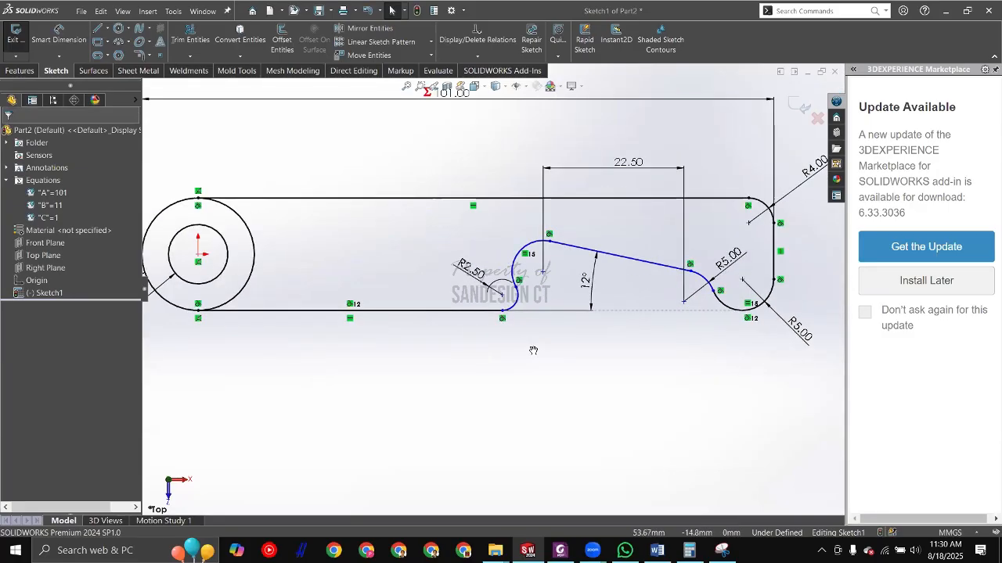
{"action": "key", "text": "alt+Tab"}
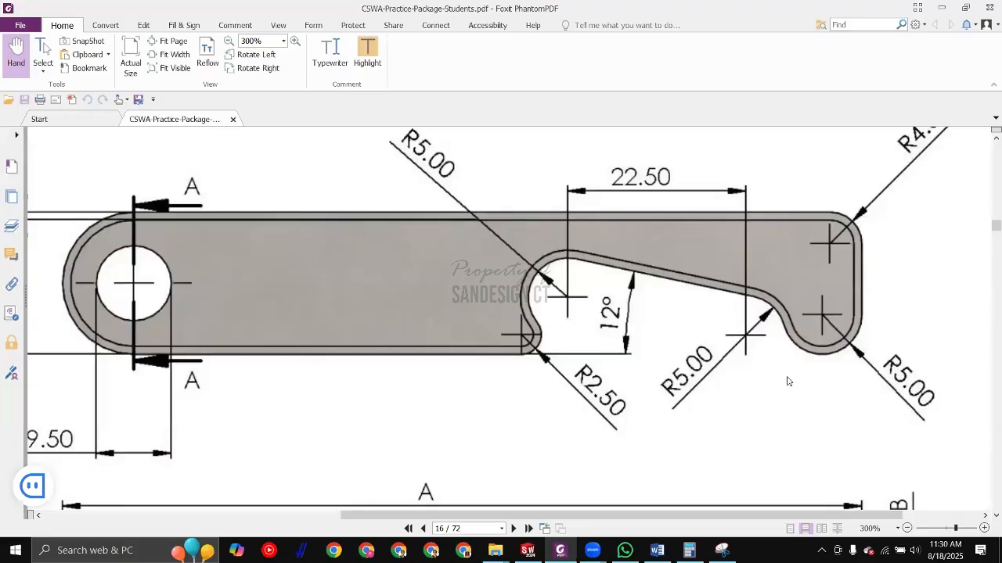
{"action": "key", "text": "alt+Tab"}
{"action": "scroll", "coordinate": [644, 283], "scroll_direction": "down", "scroll_amount": 4}
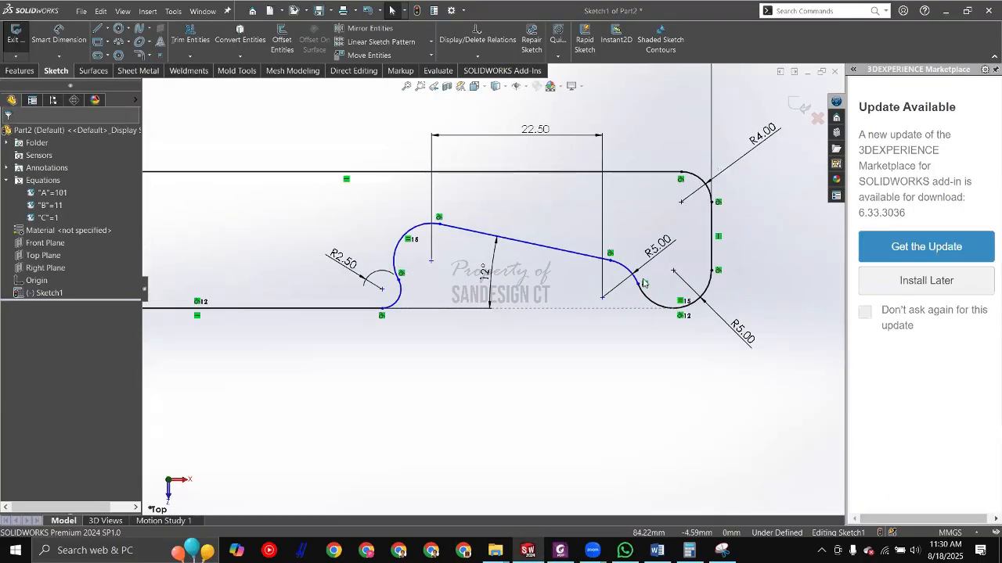
{"action": "scroll", "coordinate": [480, 314], "scroll_direction": "down", "scroll_amount": 2}
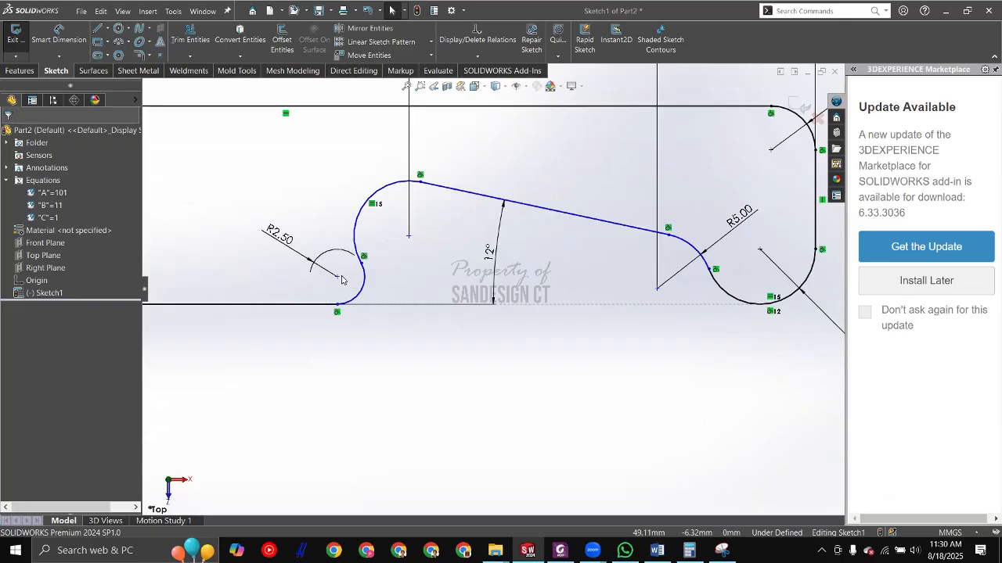
{"action": "left_click", "coordinate": [339, 278]}
{"action": "left_click", "coordinate": [658, 288], "text": "ctrl"}
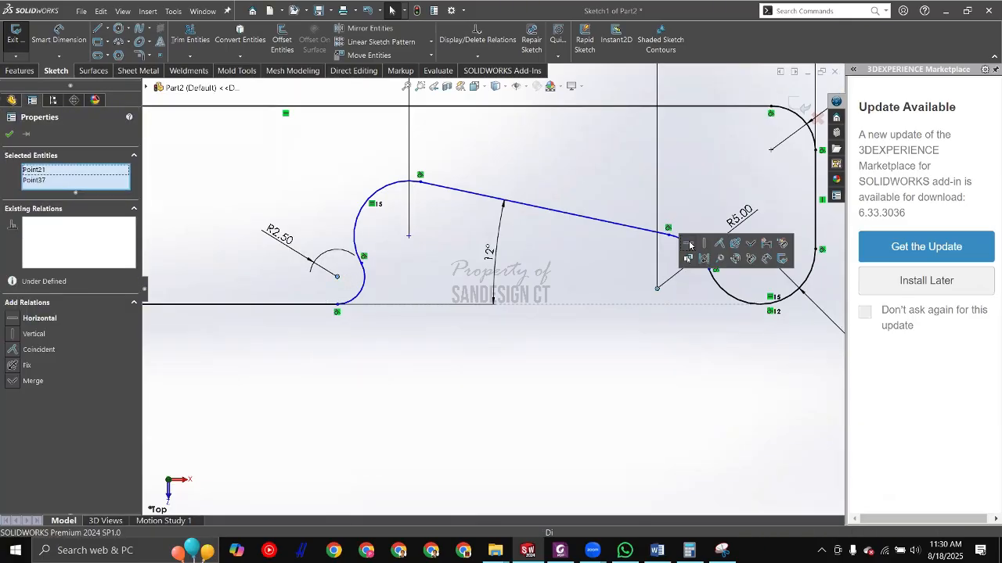
{"action": "left_click", "coordinate": [687, 244]}
{"action": "left_click", "coordinate": [588, 353]}
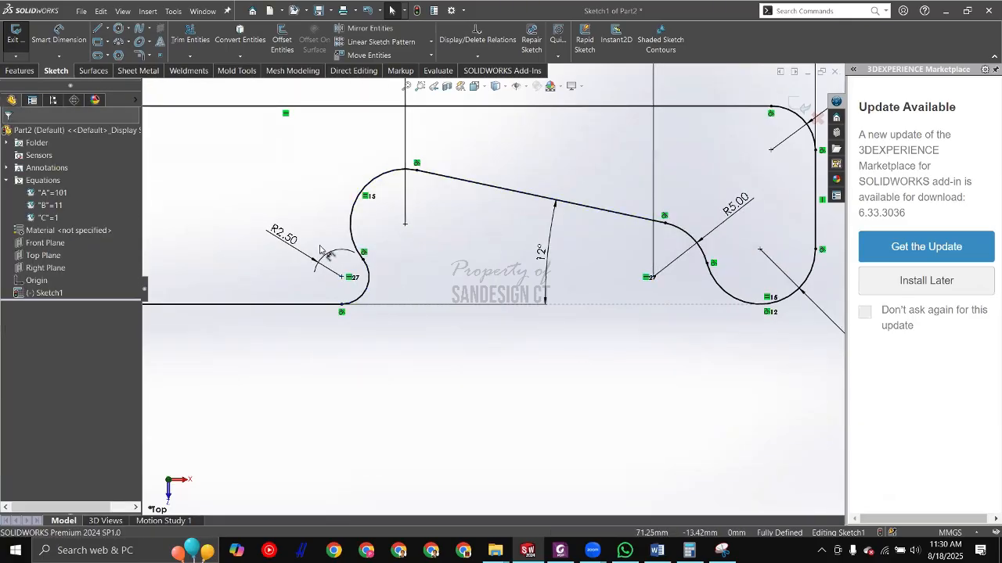
Step: Move the R2.50 dimension below the lower edge, and shift the 12° dimension slightly left and the fillet's R5.00 dimension slightly up
{"action": "left_click_drag", "start_coordinate": [320, 249], "coordinate": [450, 340]}
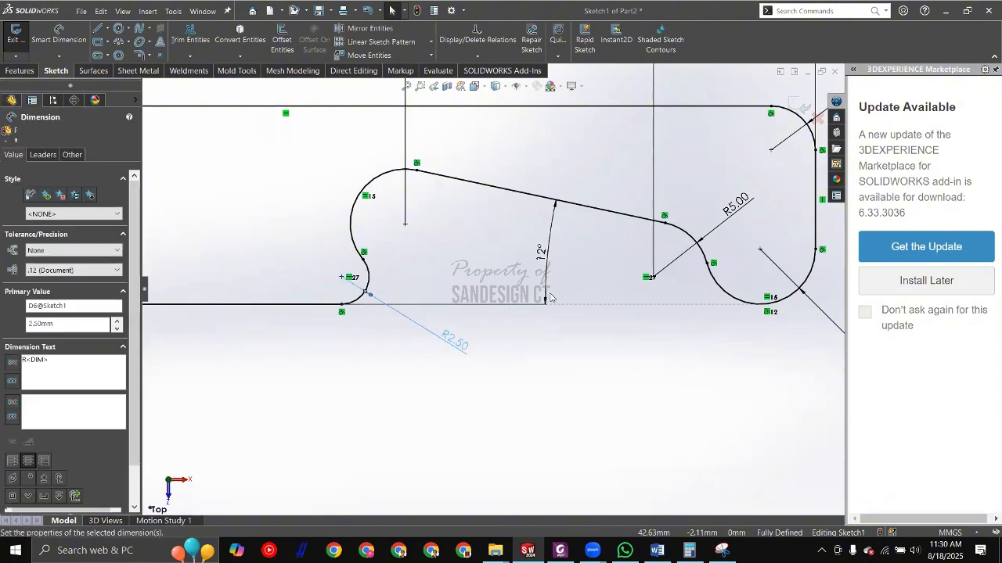
{"action": "left_click_drag", "start_coordinate": [551, 298], "coordinate": [522, 297]}
{"action": "mouse_move", "coordinate": [736, 205]}
{"action": "left_mouse_down"}
{"action": "mouse_move", "coordinate": [722, 184]}
{"action": "mouse_move", "coordinate": [739, 190]}
{"action": "left_mouse_up"}
{"action": "left_click", "coordinate": [614, 262]}
{"action": "scroll", "coordinate": [505, 290], "scroll_direction": "up", "scroll_amount": 1}
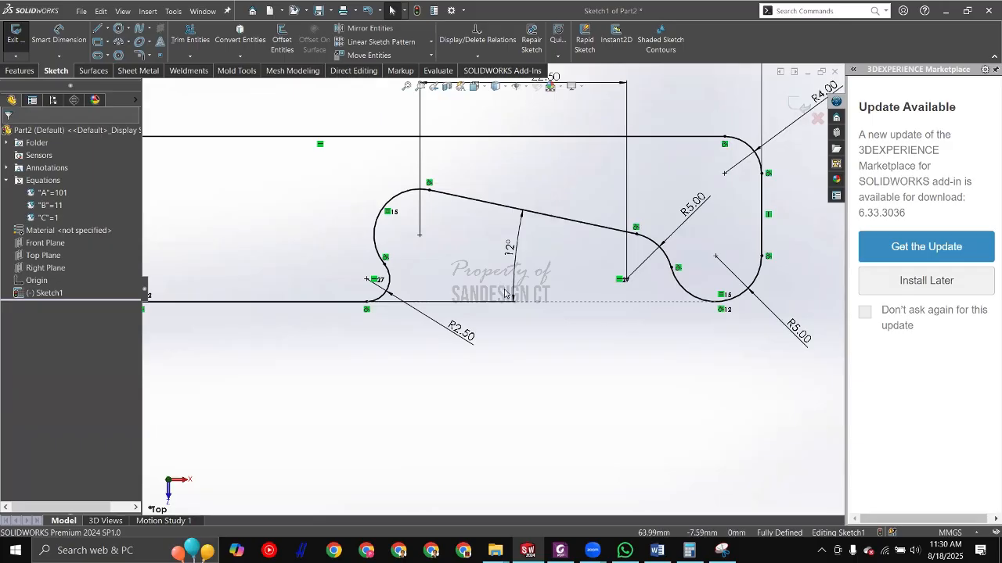
Step: Compare the cutout sketch with the PDF drawing, examining the horizontal alignment of the 2.5 mm arc and 5 mm fillet centres
{"action": "key", "text": "alt+Tab"}
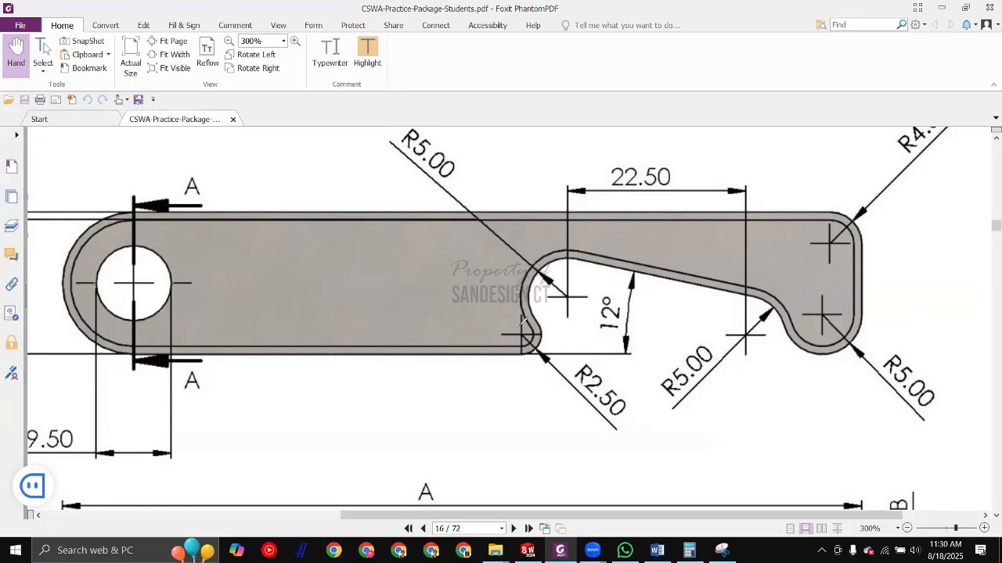
{"action": "left_click_drag", "start_coordinate": [526, 335], "coordinate": [755, 335]}
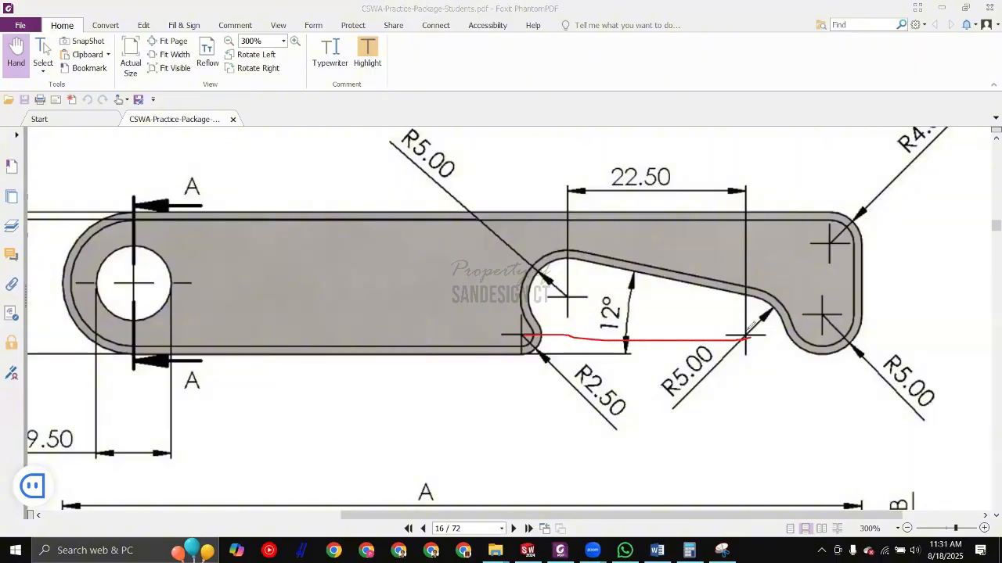
{"action": "key", "text": "Escape"}
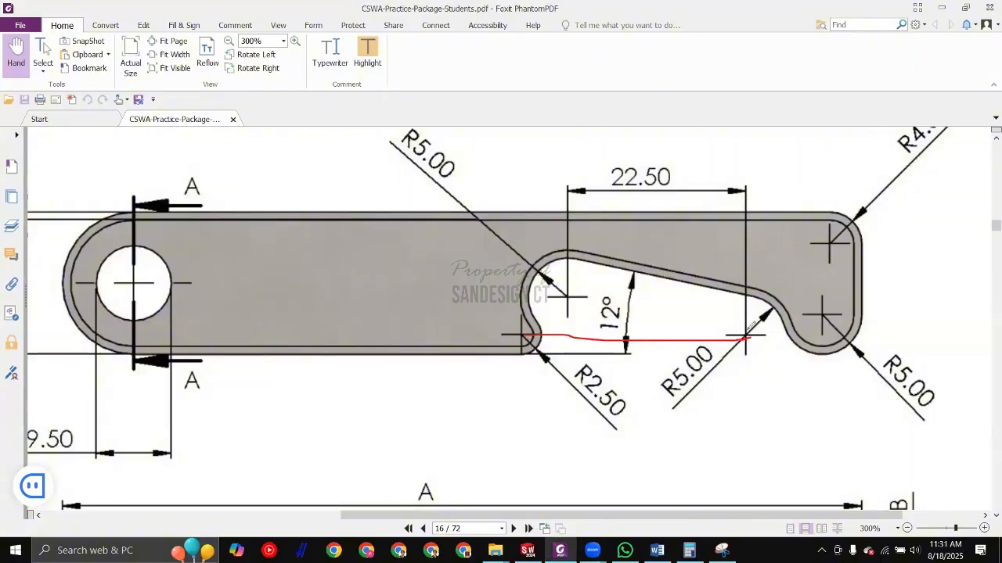
{"action": "key", "text": "alt+Tab"}
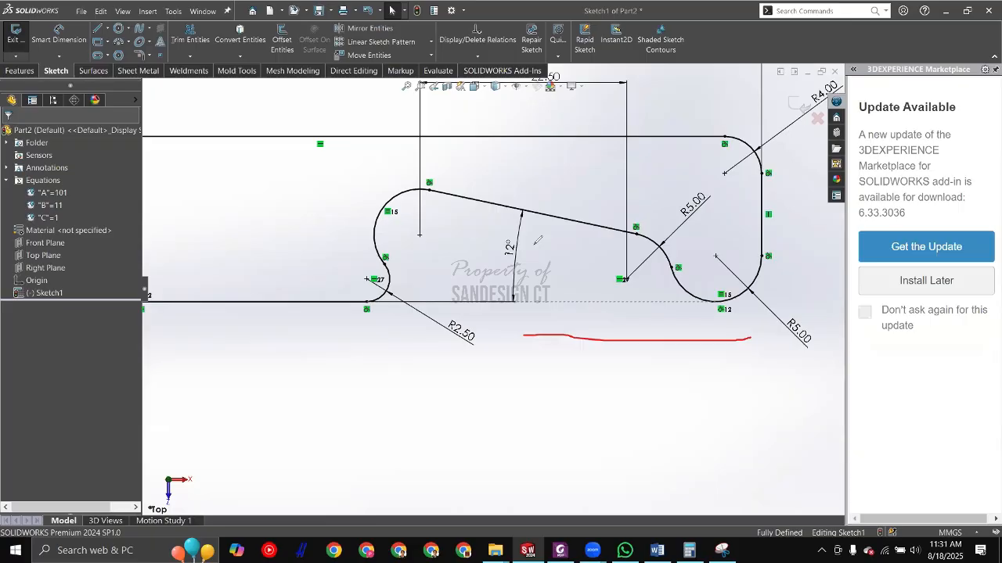
{"action": "key", "text": "alt+Tab"}
{"action": "key", "text": "alt+Tab"}
{"action": "key", "text": "alt+Tab"}
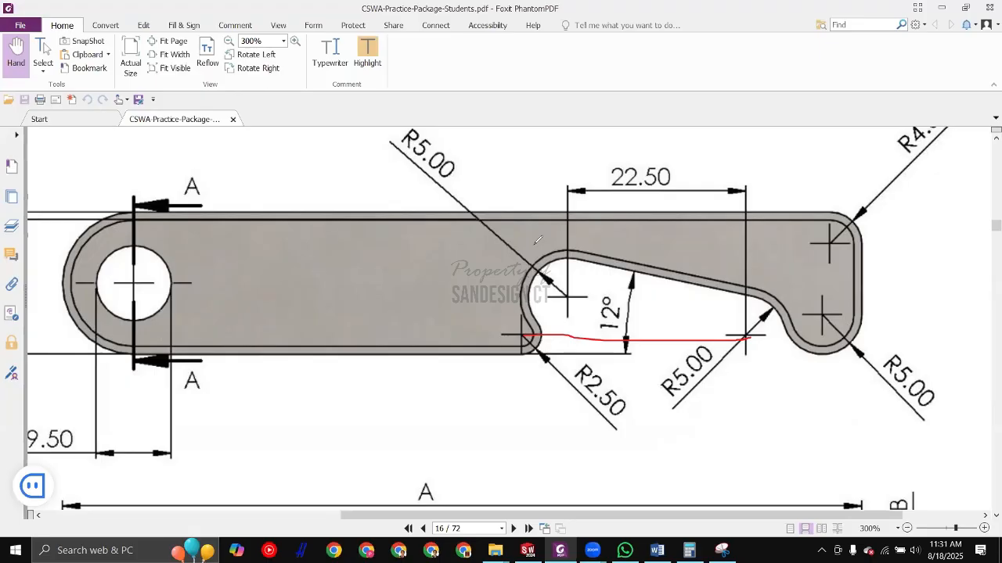
{"action": "key", "text": "alt+Tab"}
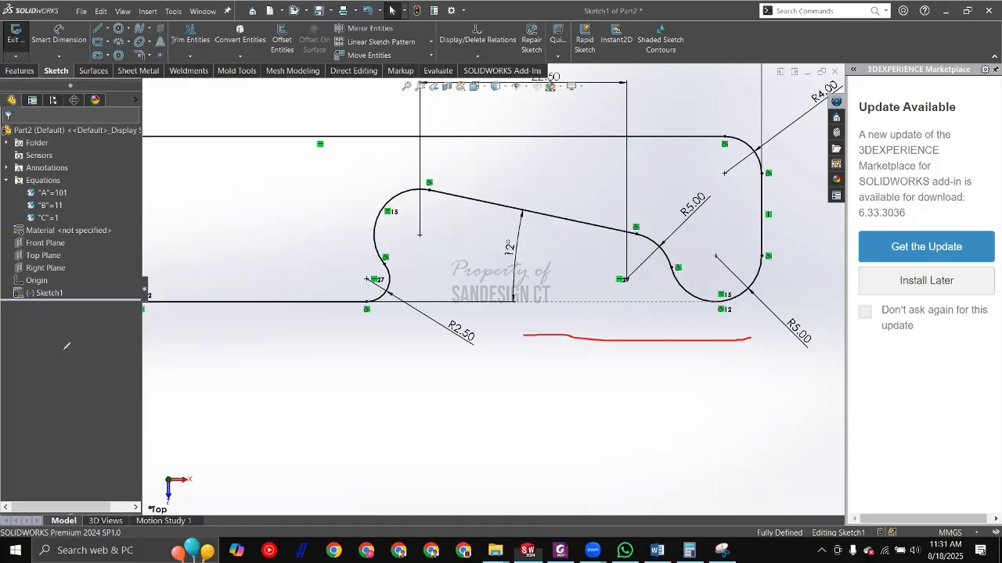
{"action": "key", "text": "ctrl+z"}
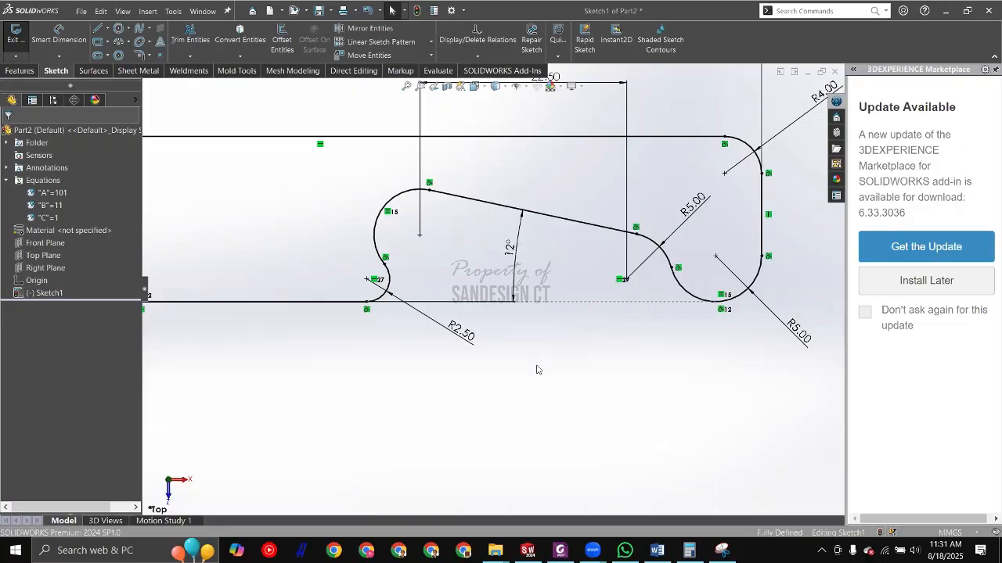
{"action": "key", "text": "alt+Tab"}
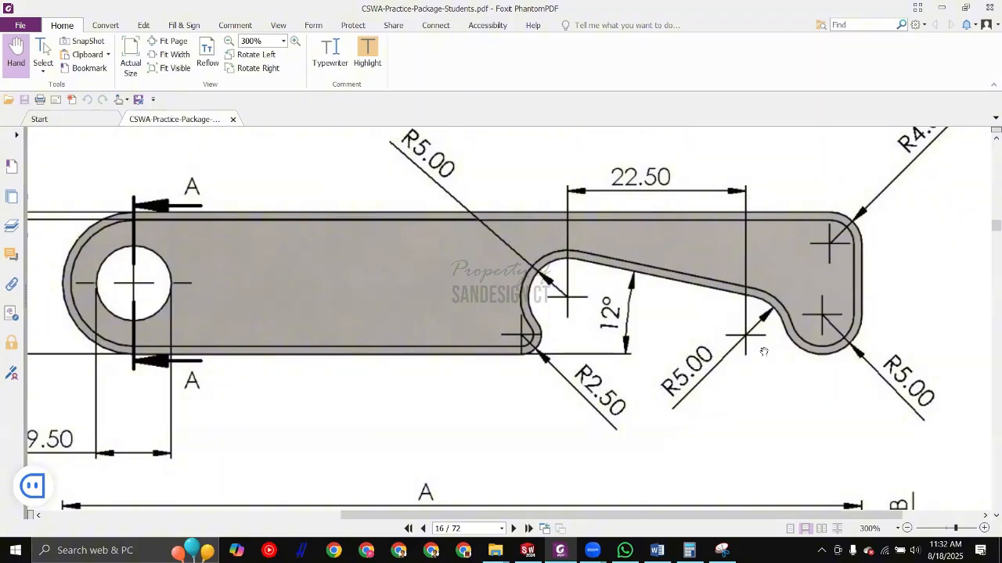
{"action": "key", "text": "alt+Tab"}
{"action": "key", "text": "alt+Tab"}
{"action": "key", "text": "alt+Tab"}
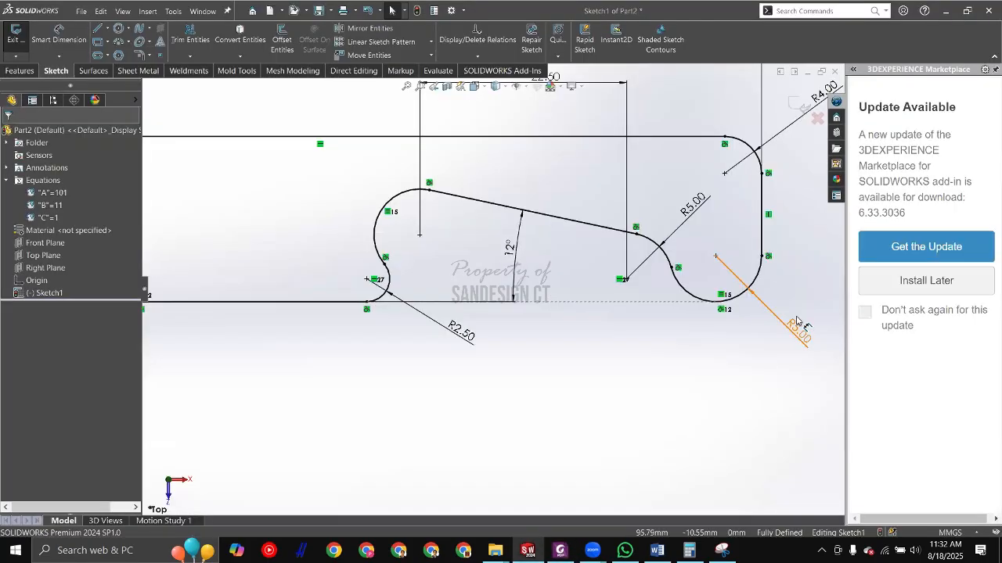
Step: Trim away the inner half of the 18 mm circle between the two long straight edges
{"action": "scroll", "coordinate": [682, 254], "scroll_direction": "up", "scroll_amount": 2}
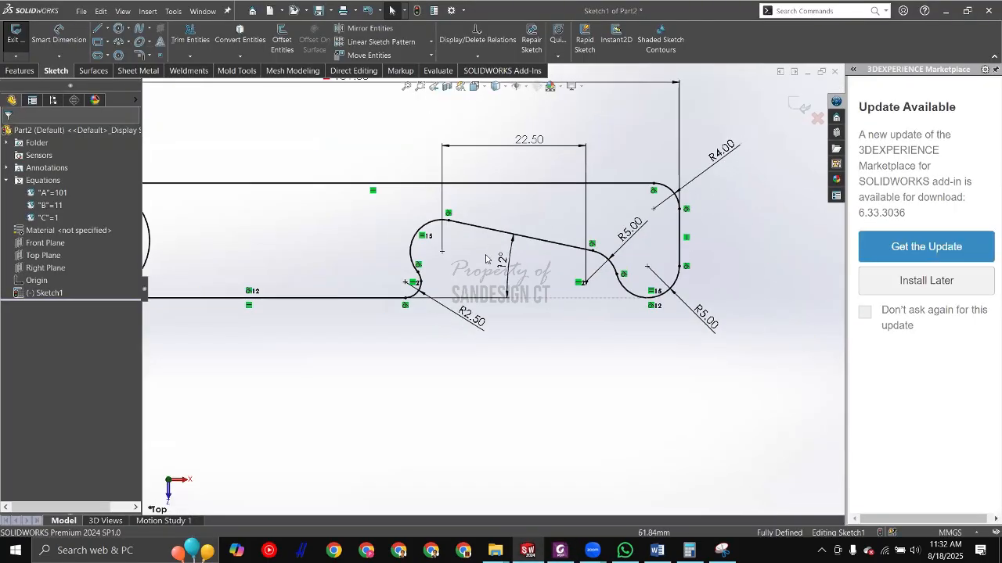
{"action": "scroll", "coordinate": [494, 288], "scroll_direction": "up", "scroll_amount": 2}
{"action": "scroll", "coordinate": [352, 247], "scroll_direction": "down", "scroll_amount": 3}
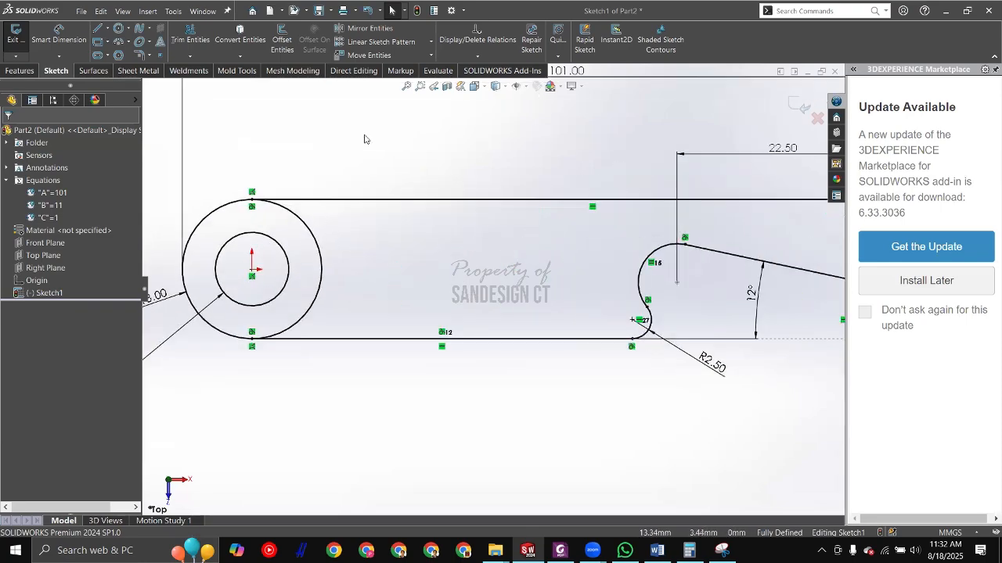
{"action": "right_click_drag", "start_coordinate": [371, 137], "coordinate": [317, 247]}
{"action": "scroll", "coordinate": [339, 241], "scroll_direction": "down", "scroll_amount": 3}
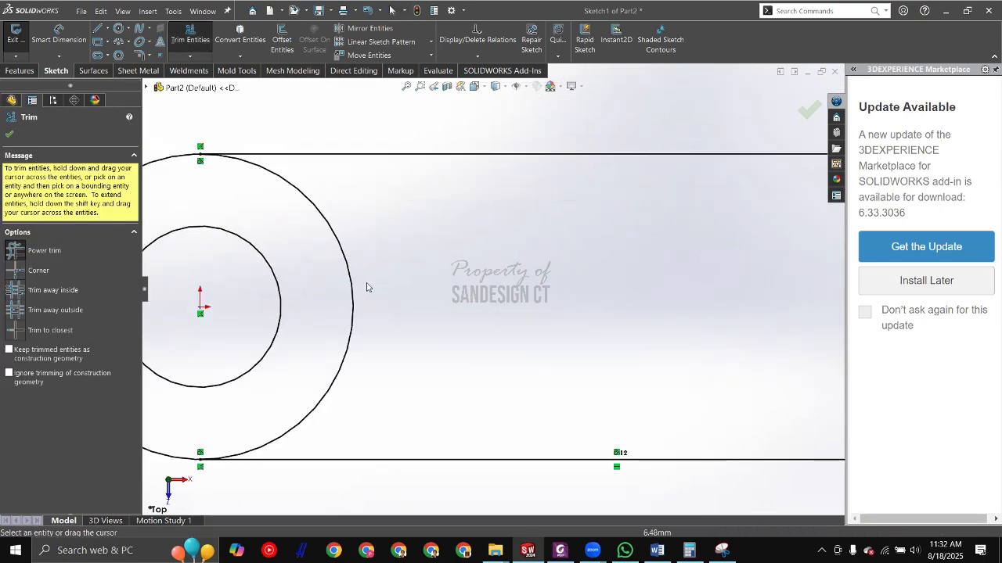
{"action": "left_click_drag", "start_coordinate": [366, 285], "coordinate": [343, 287]}
{"action": "scroll", "coordinate": [518, 264], "scroll_direction": "up", "scroll_amount": 3}
{"action": "key", "text": "Escape"}
{"action": "scroll", "coordinate": [486, 178], "scroll_direction": "up", "scroll_amount": 3}
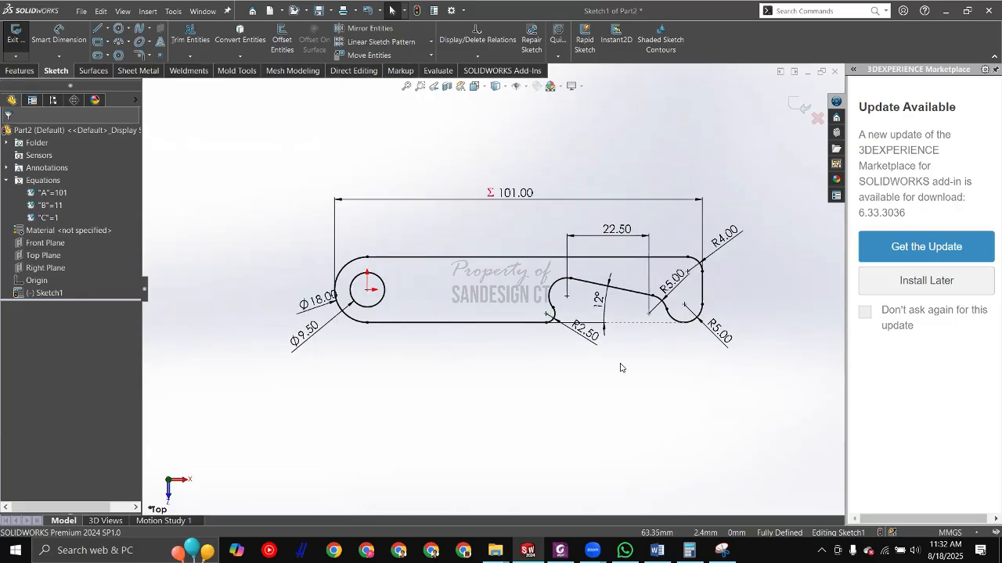
Step: Check the reference drawing and move the R5.00 dimension of the arc at the slanted edge's lower end below the profile
{"action": "key", "text": "alt+Tab"}
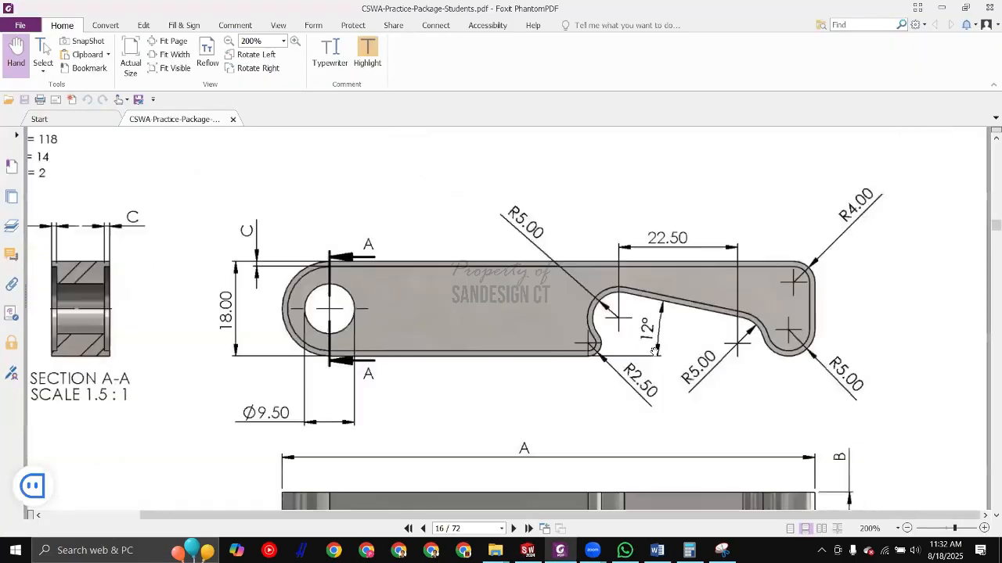
{"action": "scroll", "coordinate": [655, 353], "scroll_direction": "down", "scroll_amount": 1, "text": "ctrl"}
{"action": "key", "text": "alt+Tab"}
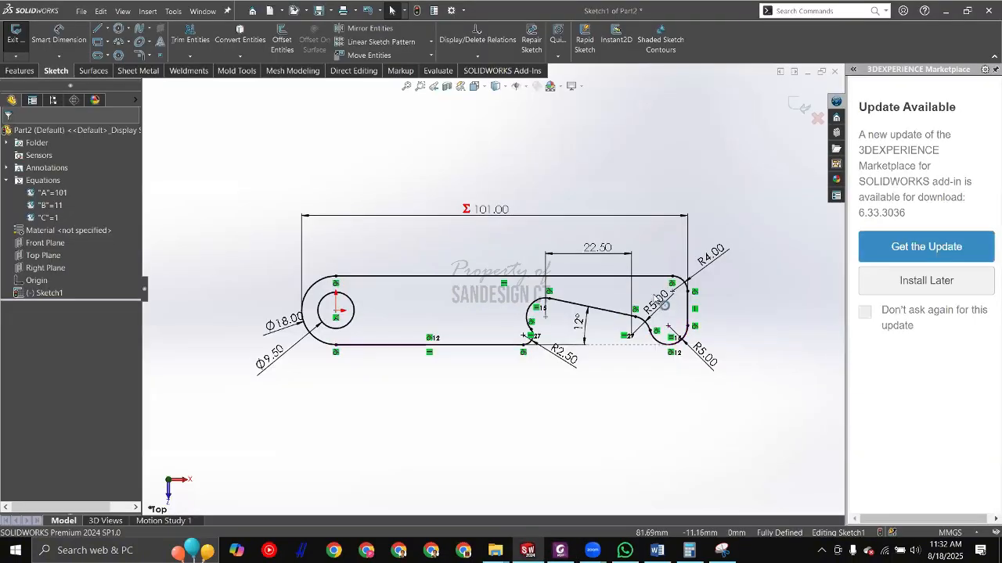
{"action": "left_click", "coordinate": [624, 315]}
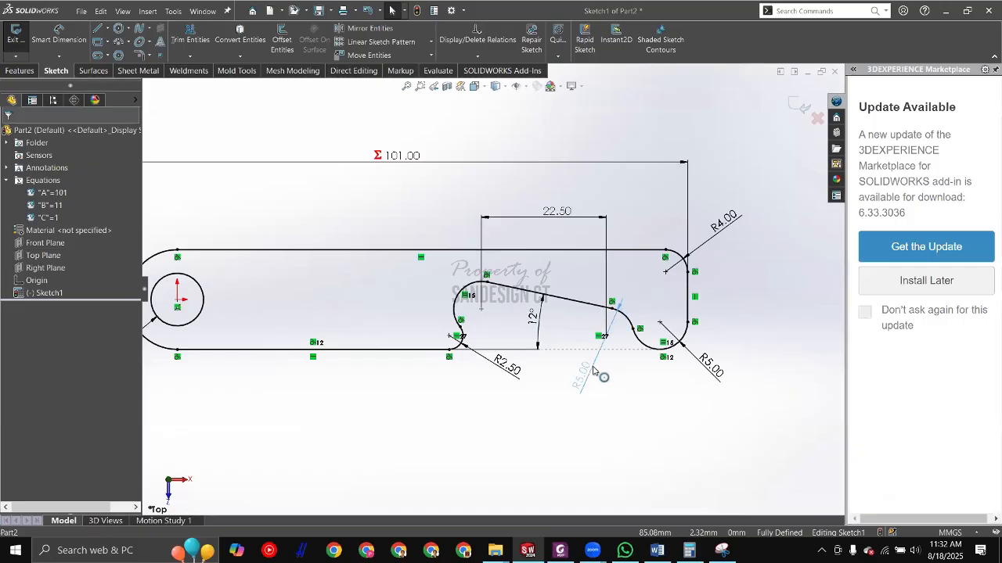
{"action": "left_click", "coordinate": [552, 388]}
{"action": "key", "text": "Escape"}
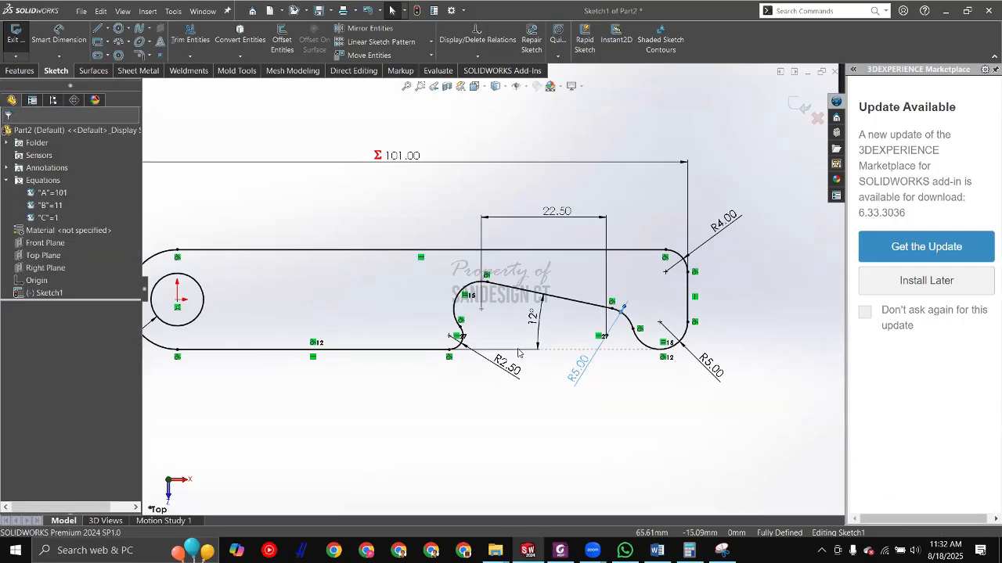
{"action": "key", "text": "f"}
Step: Review the reference drawing and start an extruded boss from the profile sketch with the Blind end condition
{"action": "key", "text": "alt+Tab"}
{"action": "scroll", "coordinate": [525, 367], "scroll_direction": "down", "scroll_amount": 1}
{"action": "scroll", "coordinate": [525, 367], "scroll_direction": "down", "scroll_amount": 1}
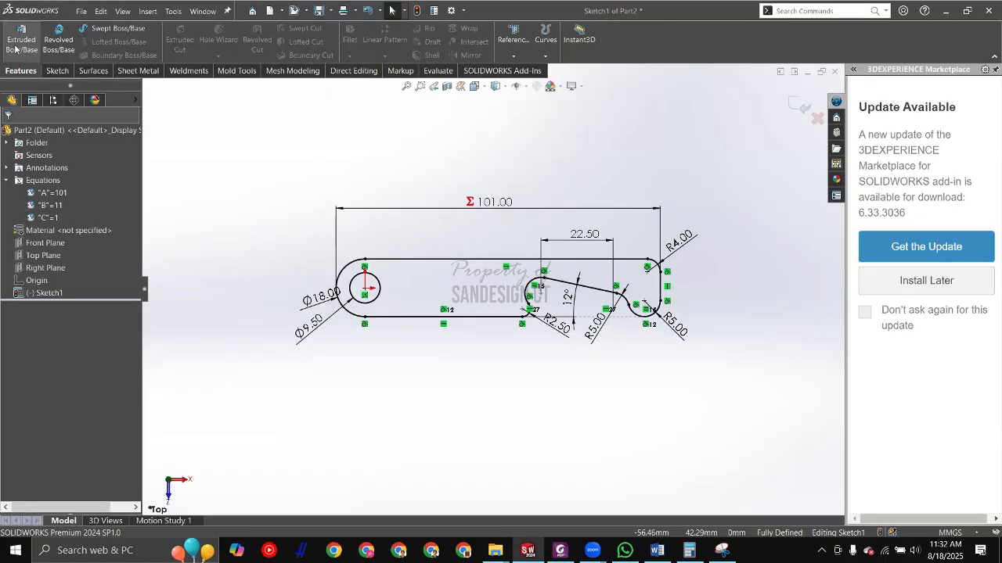
{"action": "left_click", "coordinate": [21, 39]}
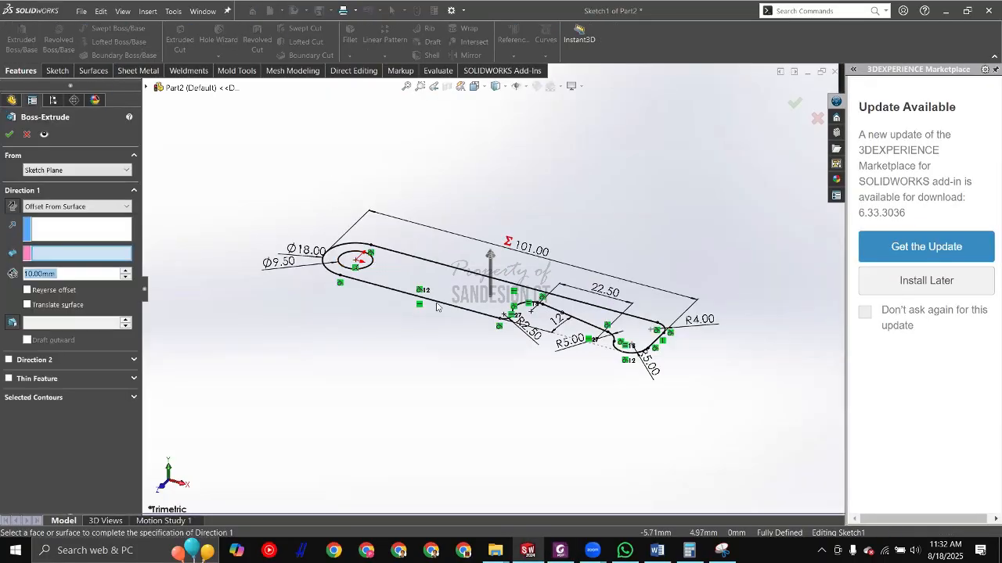
{"action": "left_click", "coordinate": [50, 208]}
{"action": "left_click", "coordinate": [52, 221]}
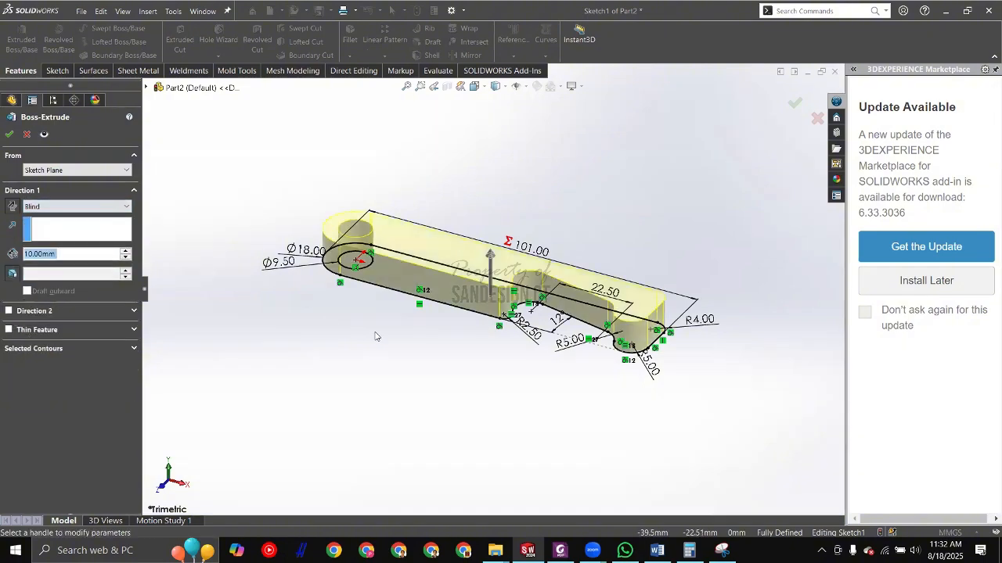
{"action": "scroll", "coordinate": [377, 337], "scroll_direction": "down", "scroll_amount": 1}
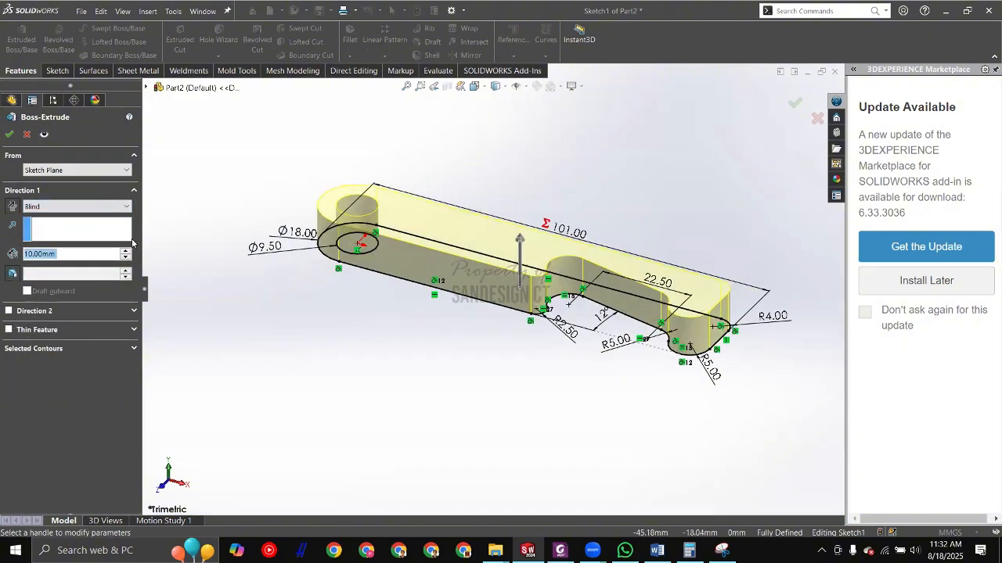
Step: Inspect the Blind extrusion preview from the front, reverse its direction, and restore the original direction
{"action": "left_click", "coordinate": [47, 208]}
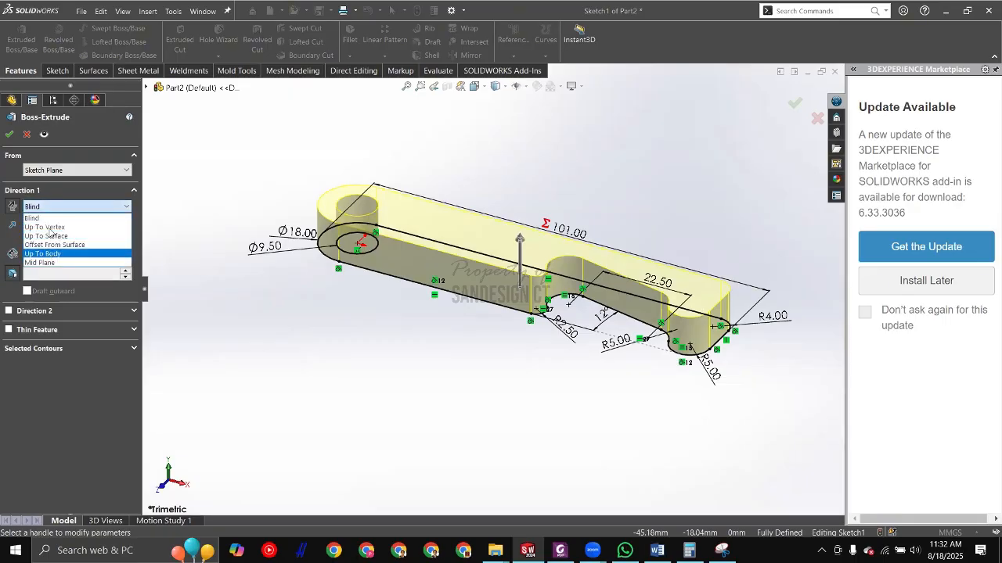
{"action": "left_click", "coordinate": [271, 252]}
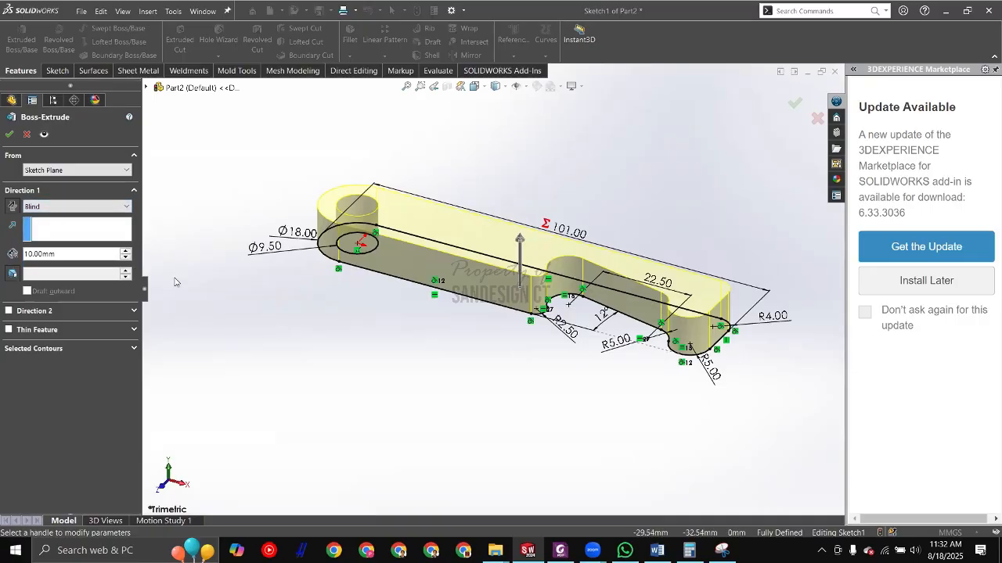
{"action": "right_click_drag", "start_coordinate": [356, 394], "coordinate": [273, 336]}
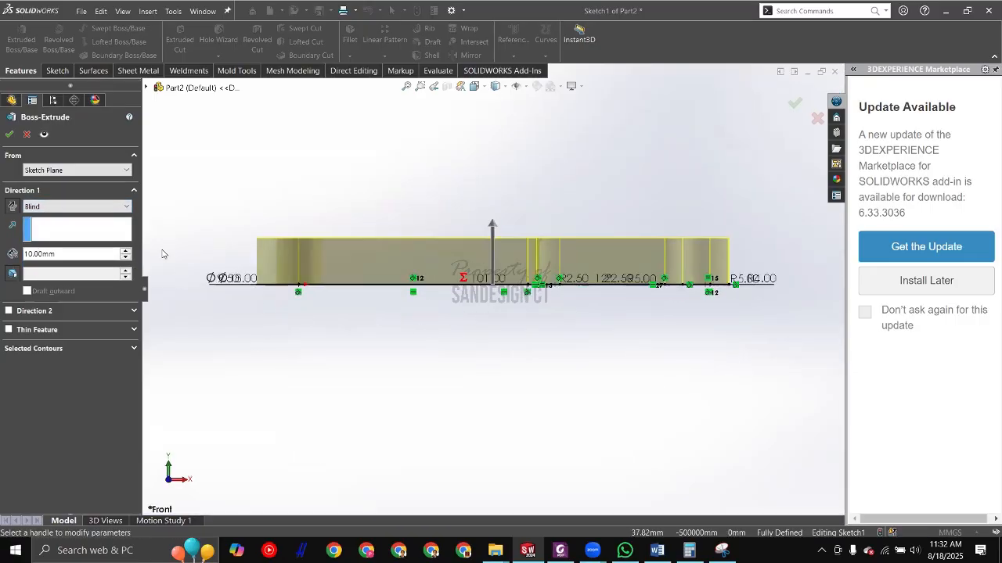
{"action": "left_click", "coordinate": [39, 208]}
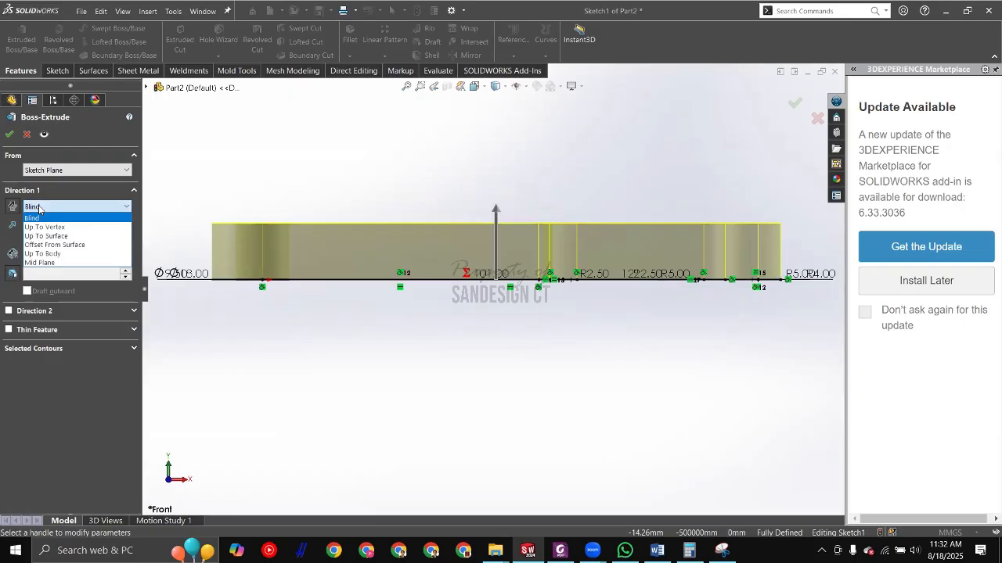
{"action": "left_click", "coordinate": [39, 217]}
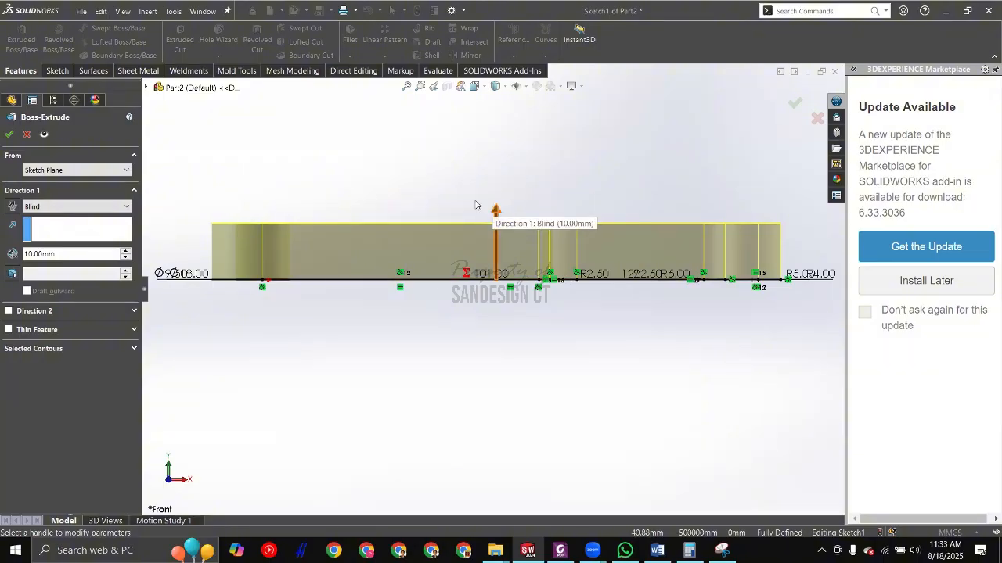
{"action": "left_click", "coordinate": [11, 207]}
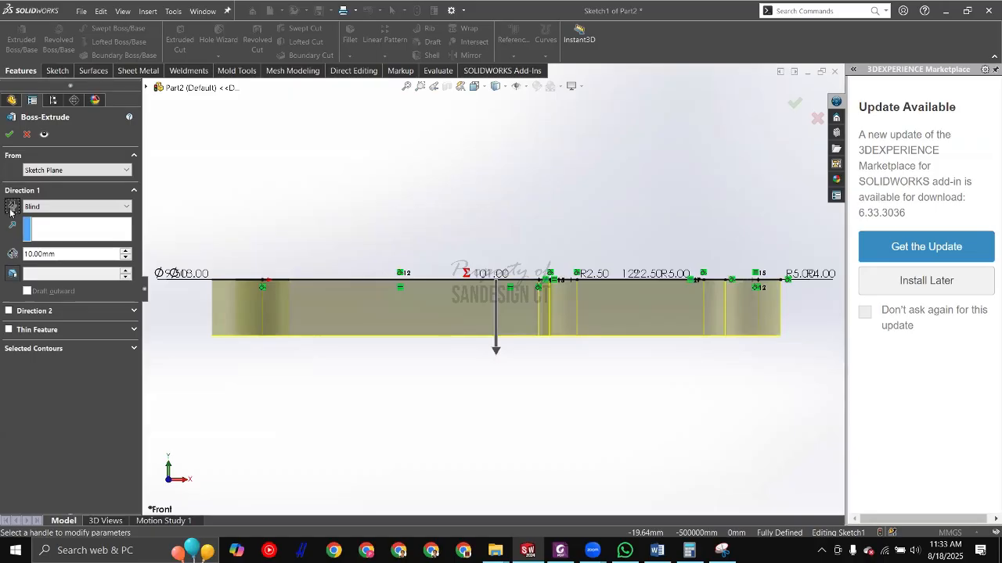
{"action": "left_click", "coordinate": [11, 207]}
Step: Try the Up To Vertex end condition and preview different extrusion depths with the direction handle
{"action": "left_click", "coordinate": [45, 208]}
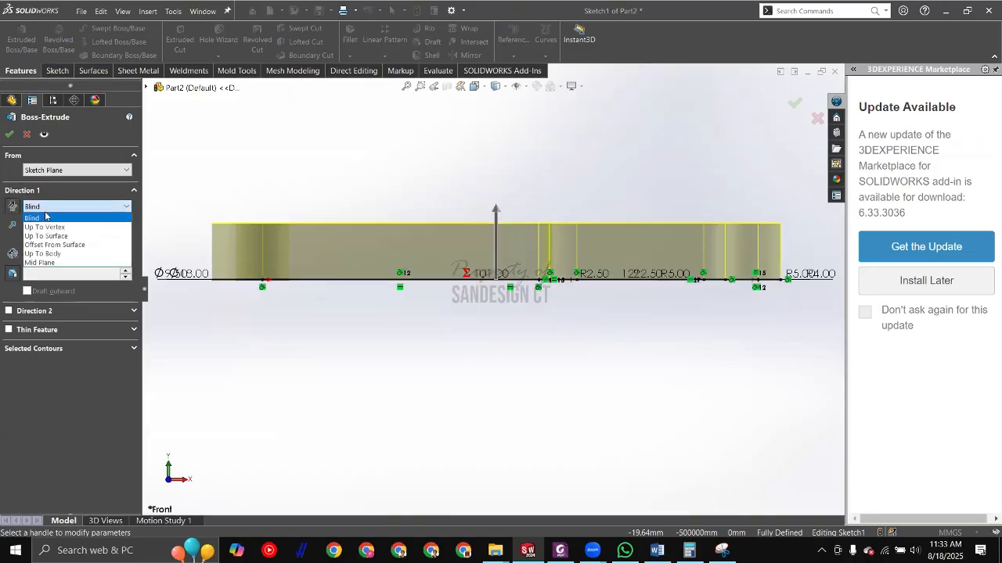
{"action": "left_click", "coordinate": [51, 228]}
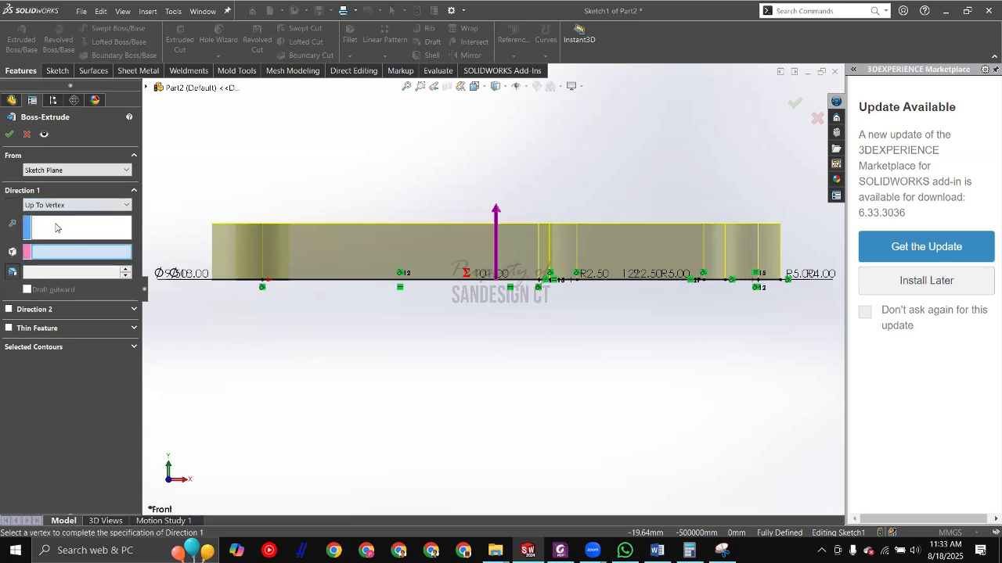
{"action": "left_click", "coordinate": [496, 210]}
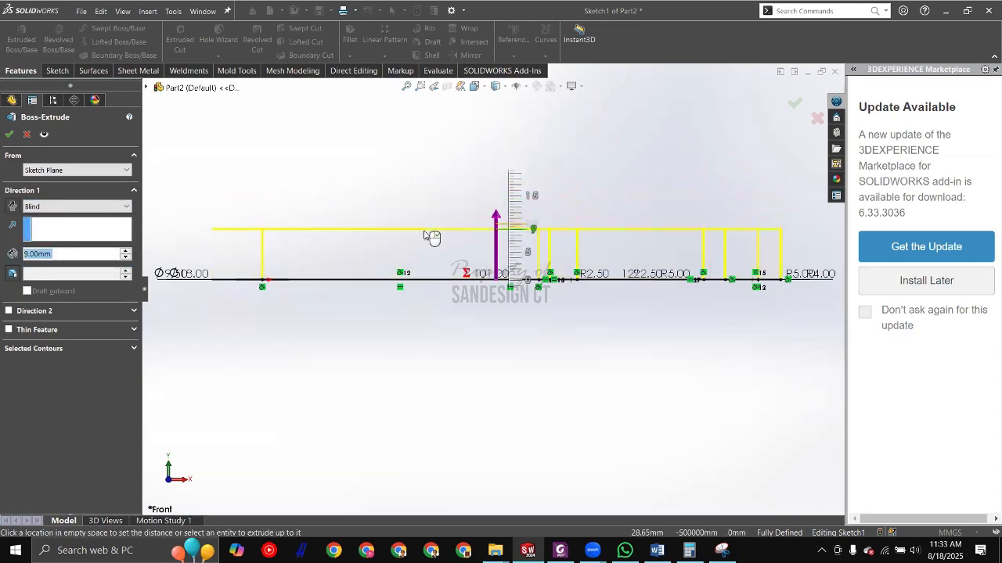
{"action": "scroll", "coordinate": [433, 227], "scroll_direction": "up", "scroll_amount": 3}
{"action": "middle_click_drag", "start_coordinate": [434, 209], "coordinate": [654, 190]}
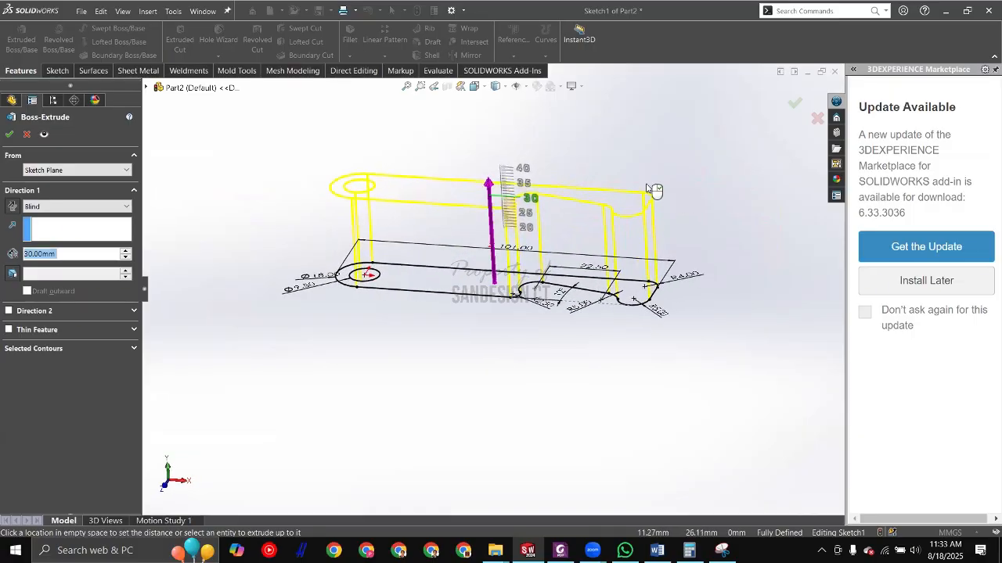
Step: Try the Up To Surface, Up To Vertex and Offset From Surface end conditions for the extrusion
{"action": "left_click", "coordinate": [117, 207]}
{"action": "left_click", "coordinate": [45, 236]}
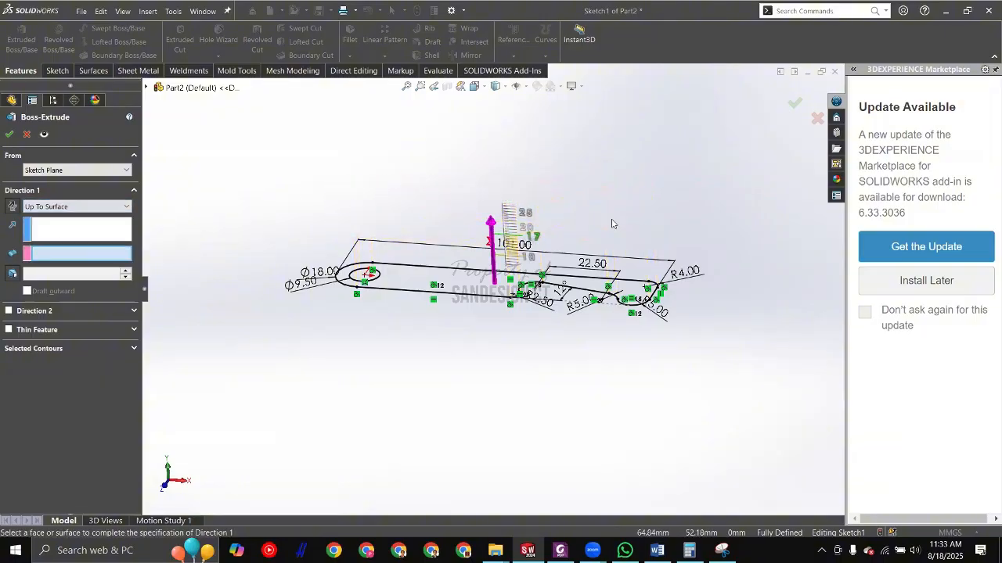
{"action": "left_click", "coordinate": [72, 208]}
{"action": "left_click", "coordinate": [66, 227]}
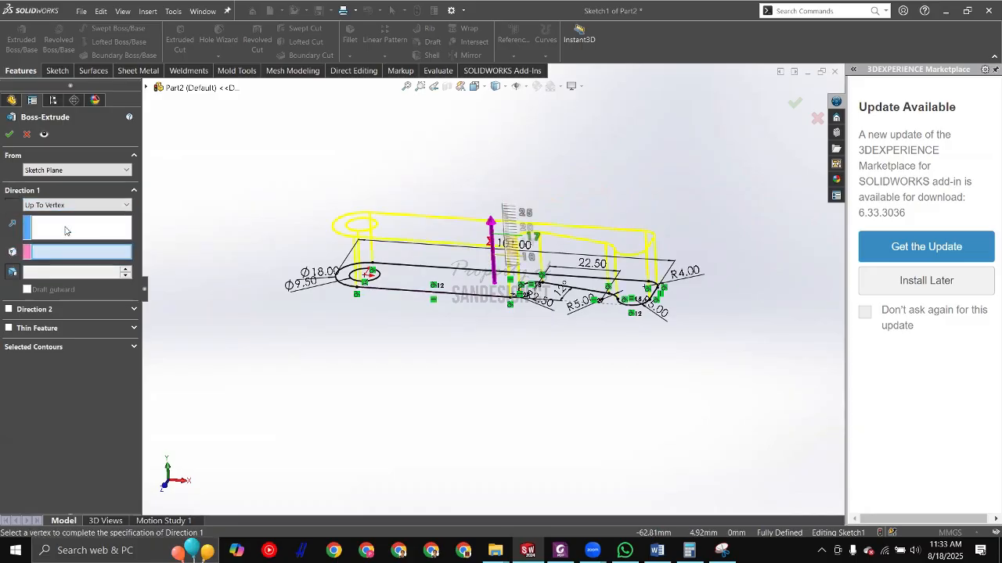
{"action": "left_click", "coordinate": [75, 206]}
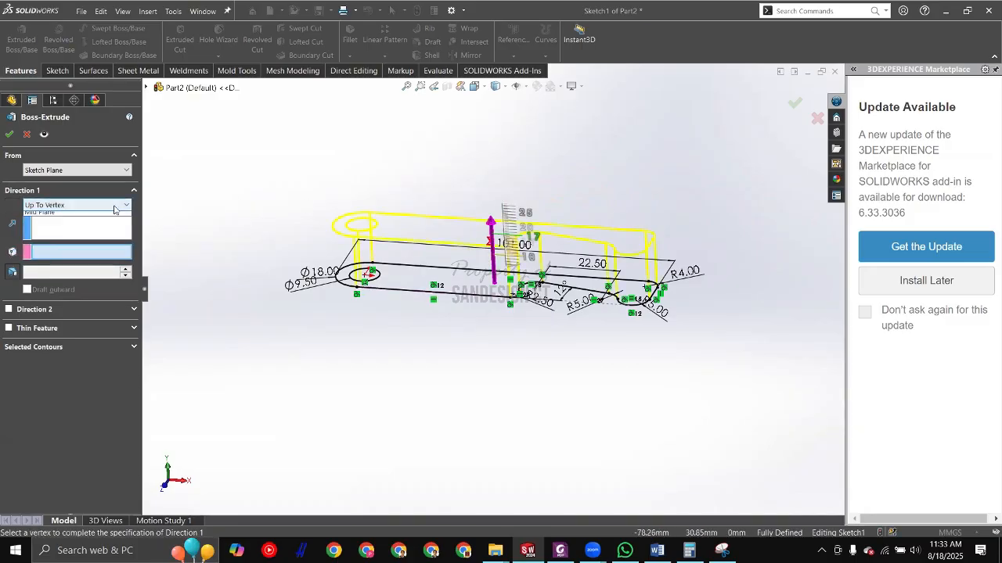
{"action": "left_click", "coordinate": [64, 244]}
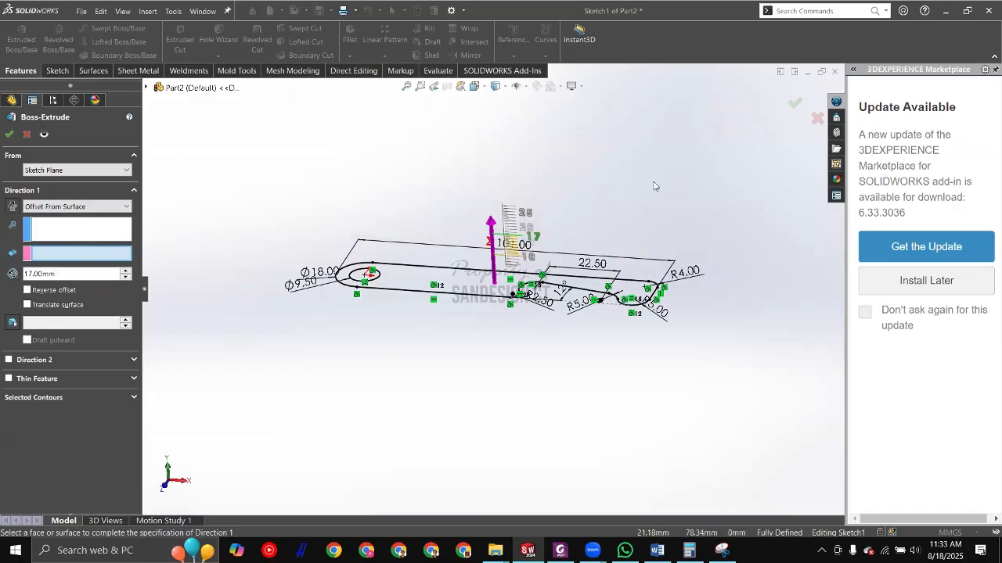
Step: Extrude the profile with the Mid Plane end condition to a depth of 5 mm
{"action": "left_click", "coordinate": [97, 208]}
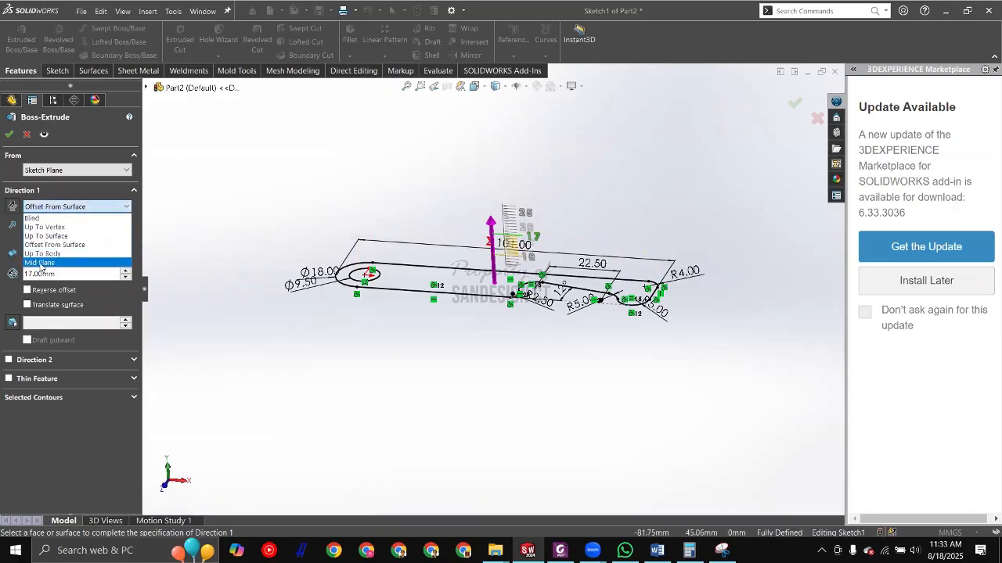
{"action": "left_click", "coordinate": [40, 263]}
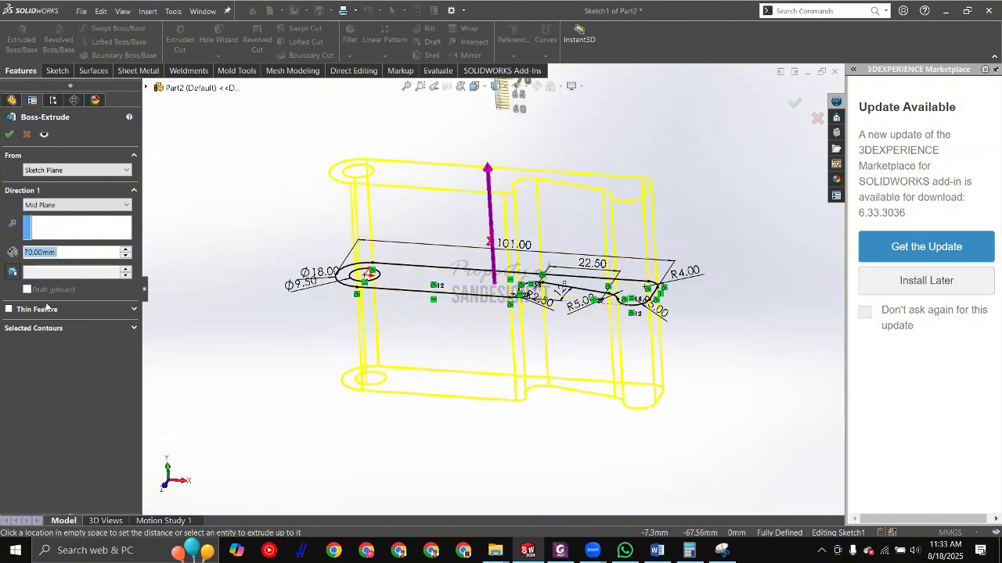
{"action": "key", "text": "Return"}
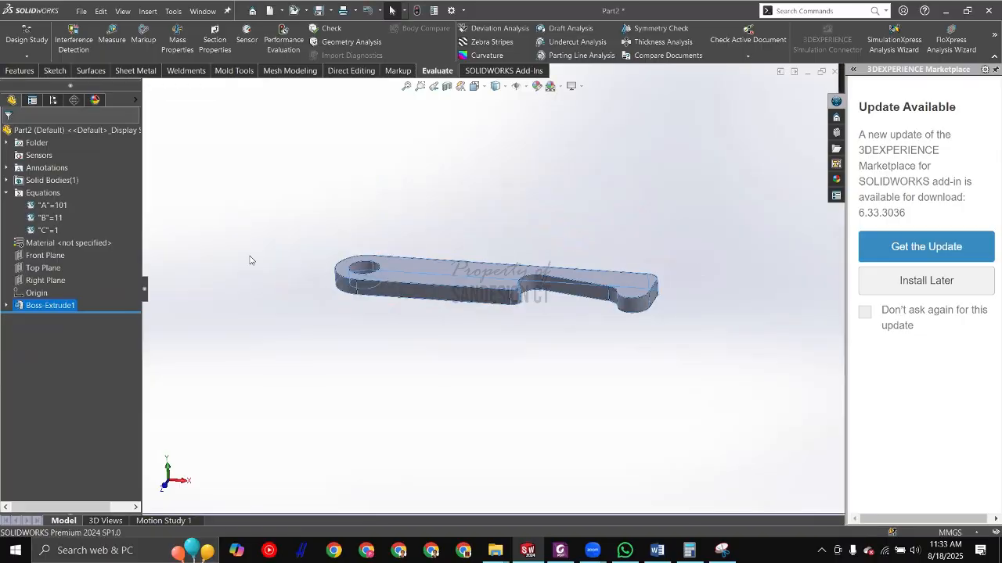
Step: Edit the extruded boss in the front view and set its Mid Plane depth to 10 mm
{"action": "key", "text": "ctrl+1"}
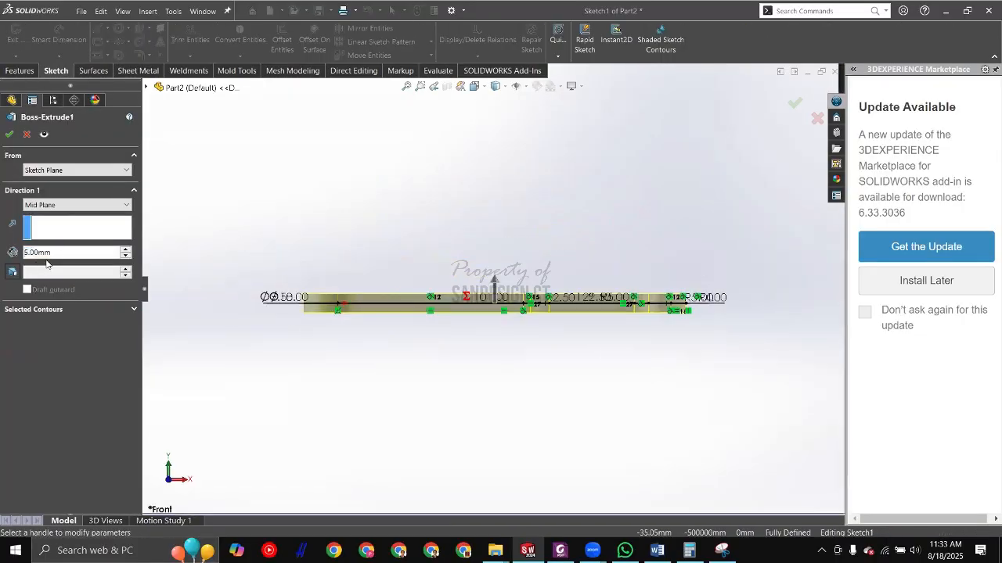
{"action": "scroll", "coordinate": [300, 300], "scroll_direction": "down", "scroll_amount": 3}
{"action": "double_click", "coordinate": [86, 251]}
{"action": "type", "text": "10"}
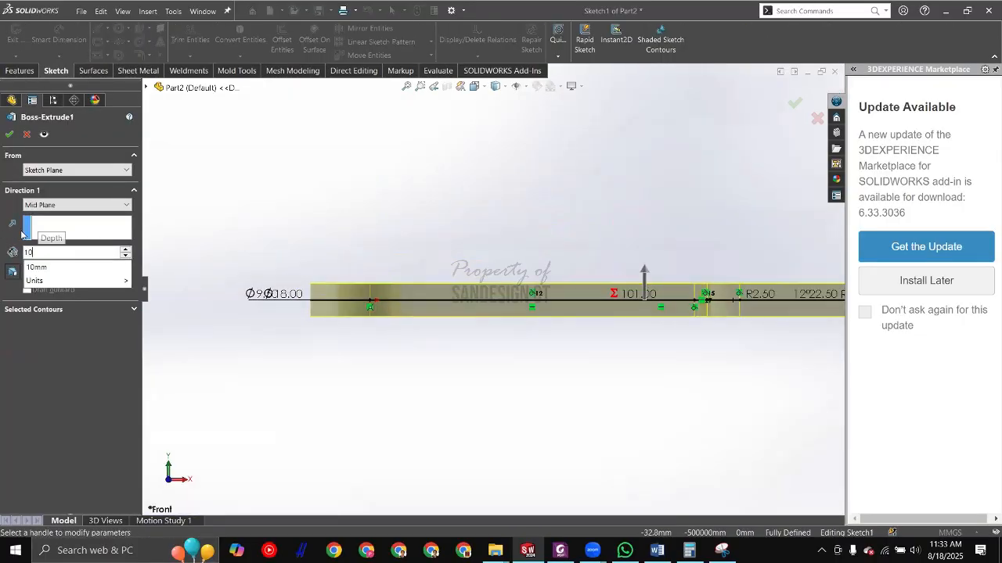
{"action": "key", "text": "Return"}
{"action": "scroll", "coordinate": [477, 293], "scroll_direction": "down", "scroll_amount": 3}
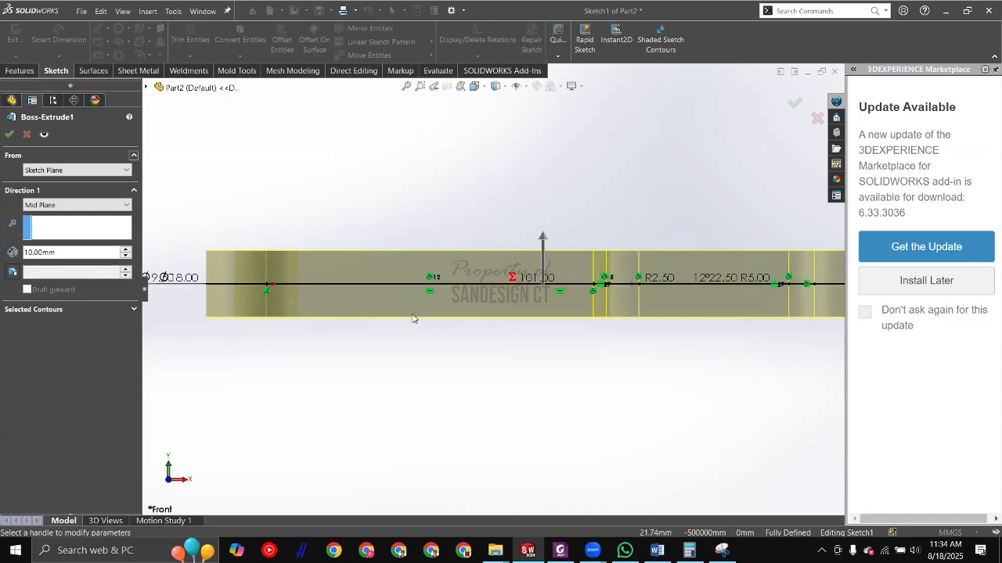
Step: Try the Blind end condition for the boss extrusion and reverse its direction to below the sketch plane
{"action": "left_click", "coordinate": [53, 205]}
{"action": "left_click", "coordinate": [53, 216]}
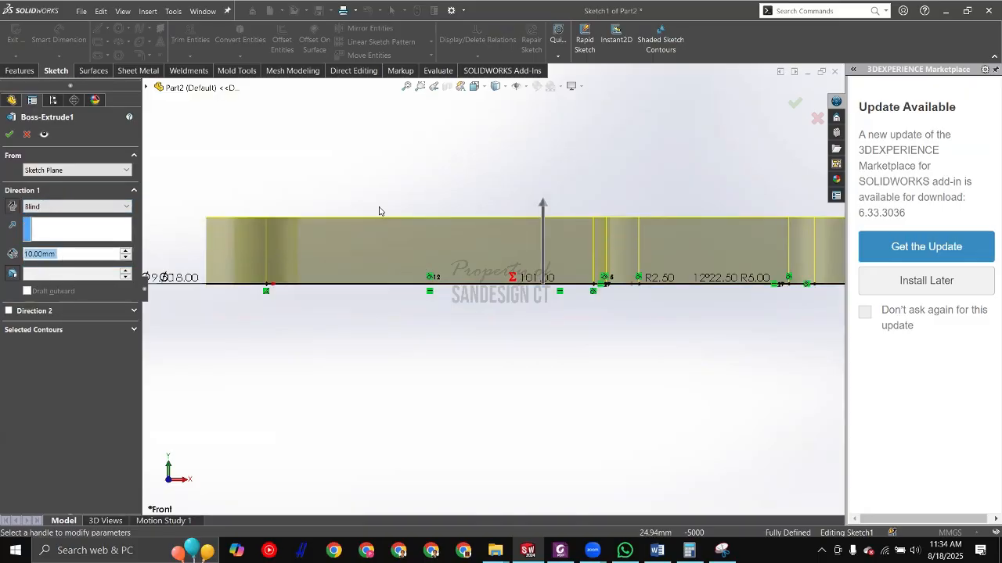
{"action": "left_click", "coordinate": [11, 205]}
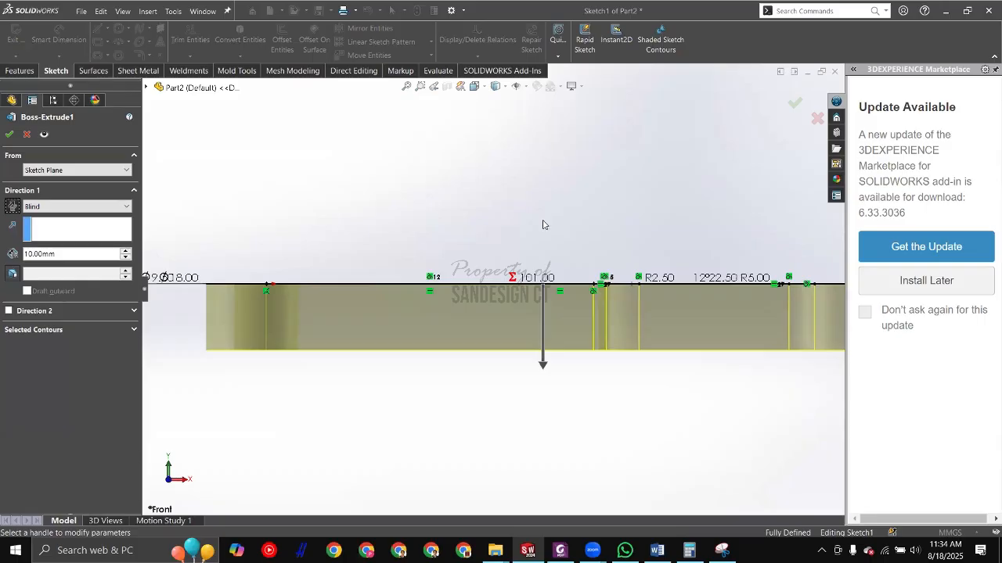
Step: Switch to the CSWA practice PDF and examine Section A-A, marking it up with temporary freehand strokes
{"action": "key", "text": "alt+Tab"}
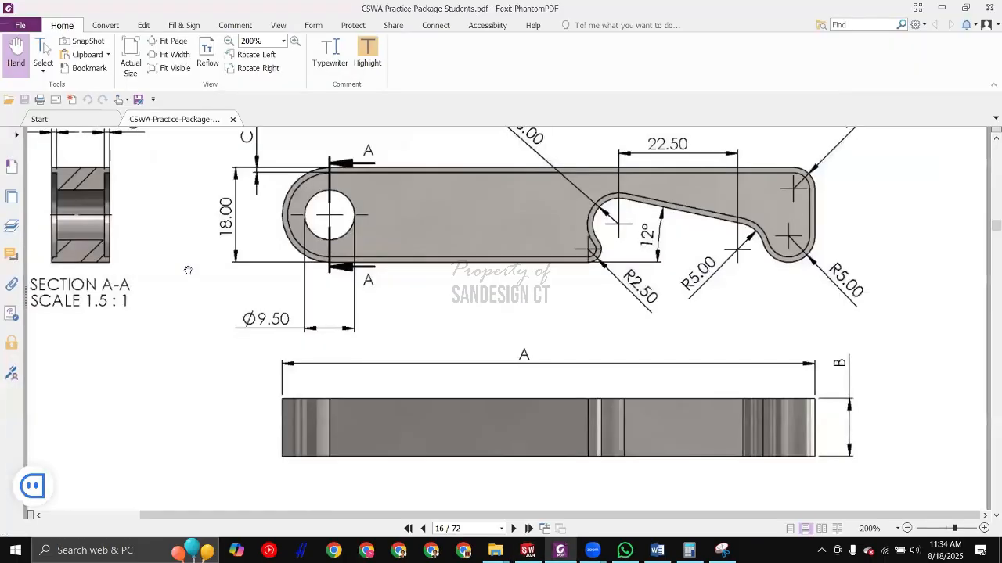
{"action": "mouse_move", "coordinate": [188, 271]}
{"action": "left_mouse_down"}
{"action": "mouse_move", "coordinate": [269, 284]}
{"action": "mouse_move", "coordinate": [274, 295]}
{"action": "mouse_move", "coordinate": [269, 284]}
{"action": "left_mouse_up"}
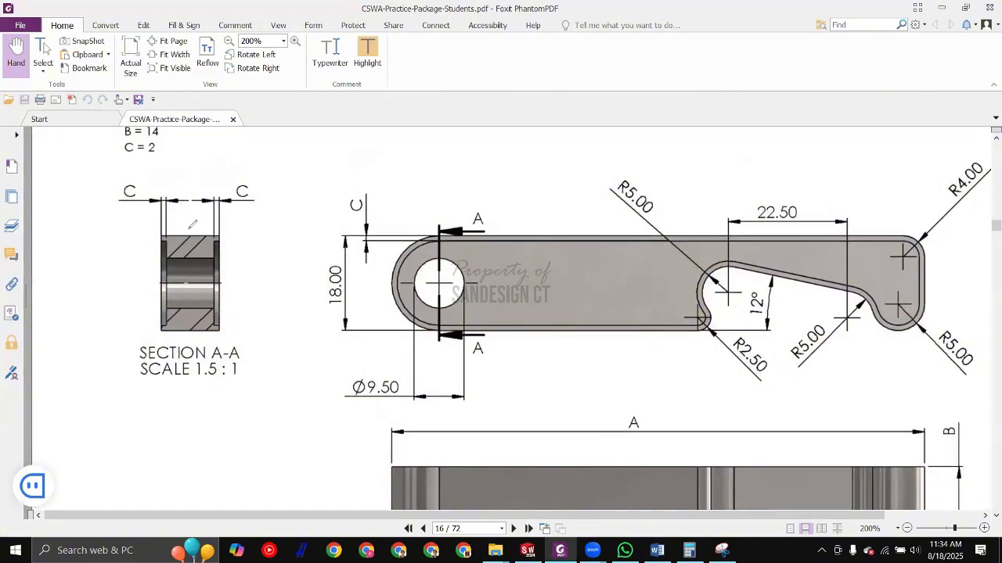
{"action": "mouse_move", "coordinate": [102, 169]}
{"action": "left_mouse_down"}
{"action": "mouse_move", "coordinate": [71, 401]}
{"action": "mouse_move", "coordinate": [291, 409]}
{"action": "mouse_move", "coordinate": [287, 154]}
{"action": "mouse_move", "coordinate": [107, 177]}
{"action": "left_mouse_up"}
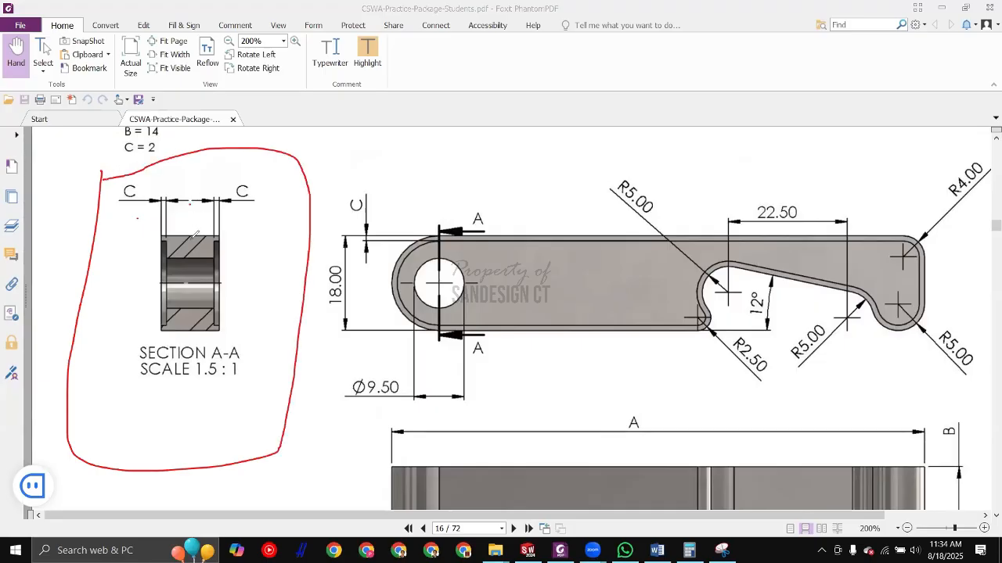
{"action": "left_click_drag", "start_coordinate": [191, 203], "coordinate": [184, 361]}
{"action": "key", "text": "Escape"}
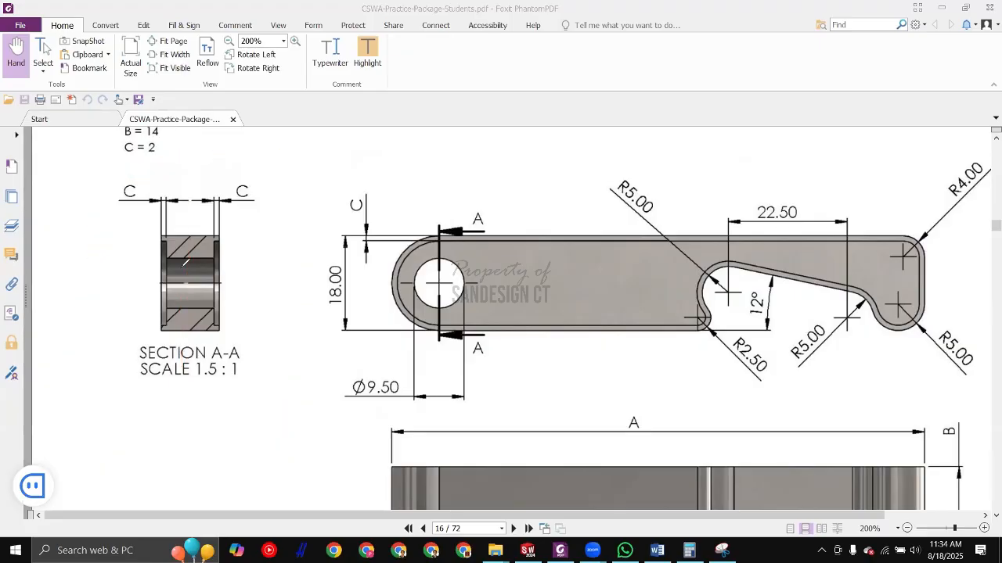
{"action": "left_click", "coordinate": [297, 344]}
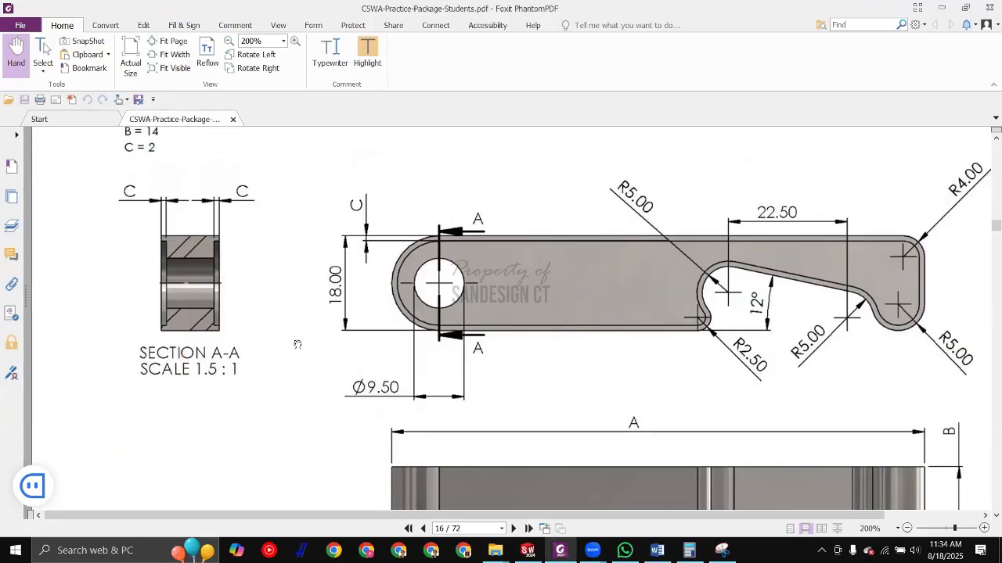
Step: Return to SOLIDWORKS and finish editing the boss extrusion with the Mid Plane end condition
{"action": "key", "text": "alt+Tab"}
{"action": "left_click", "coordinate": [76, 206]}
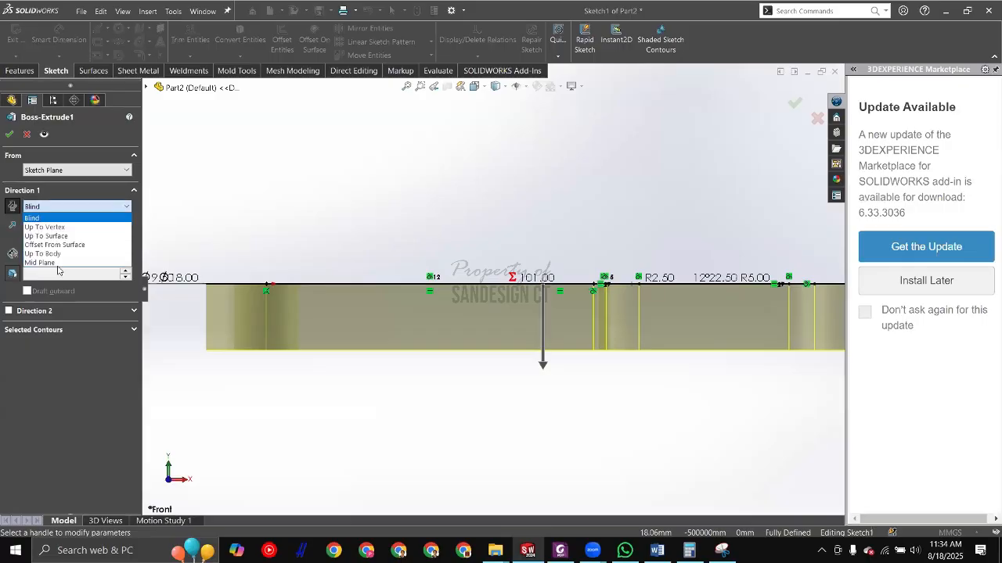
{"action": "left_click", "coordinate": [56, 262]}
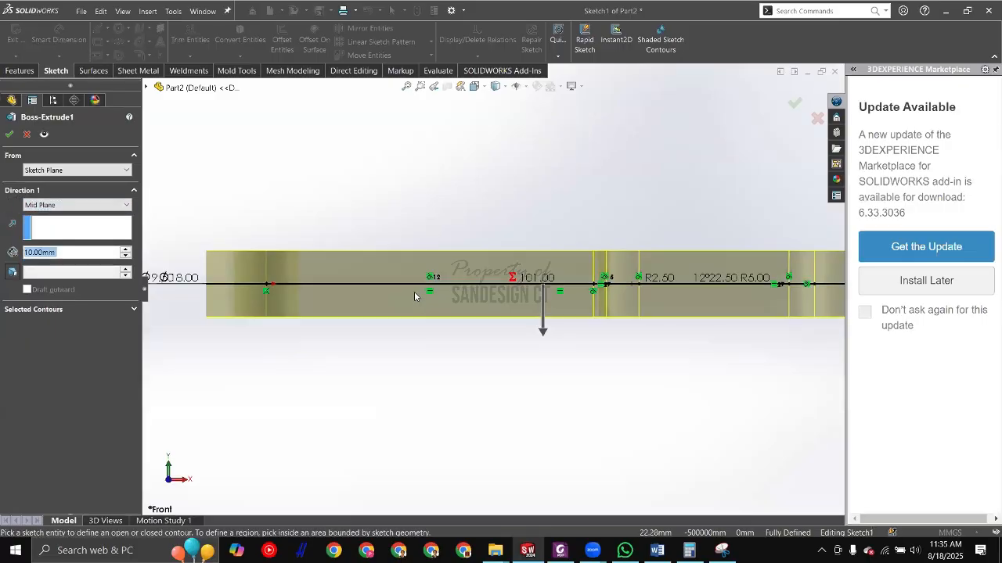
{"action": "middle_click_drag", "start_coordinate": [415, 296], "coordinate": [532, 335]}
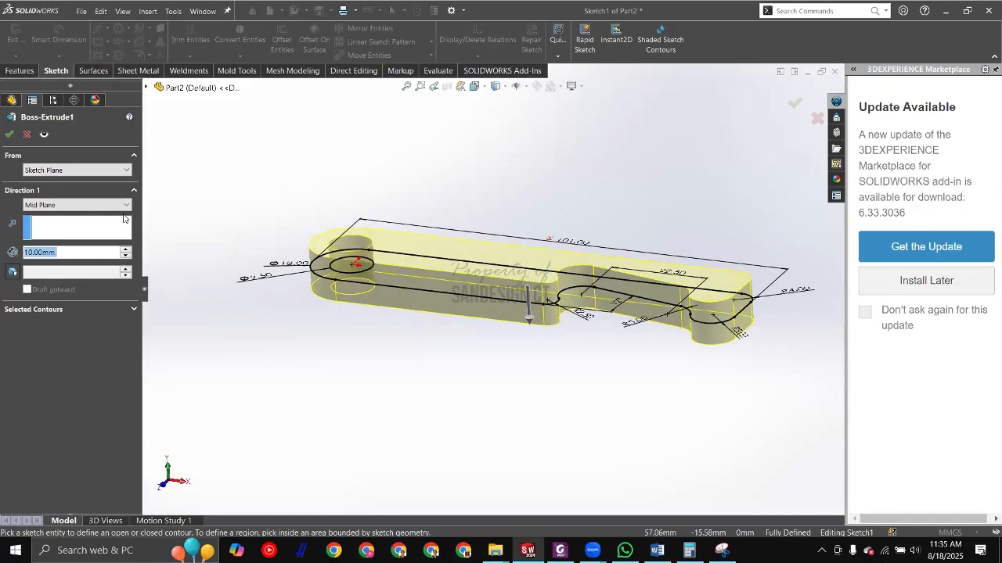
{"action": "left_click", "coordinate": [9, 134]}
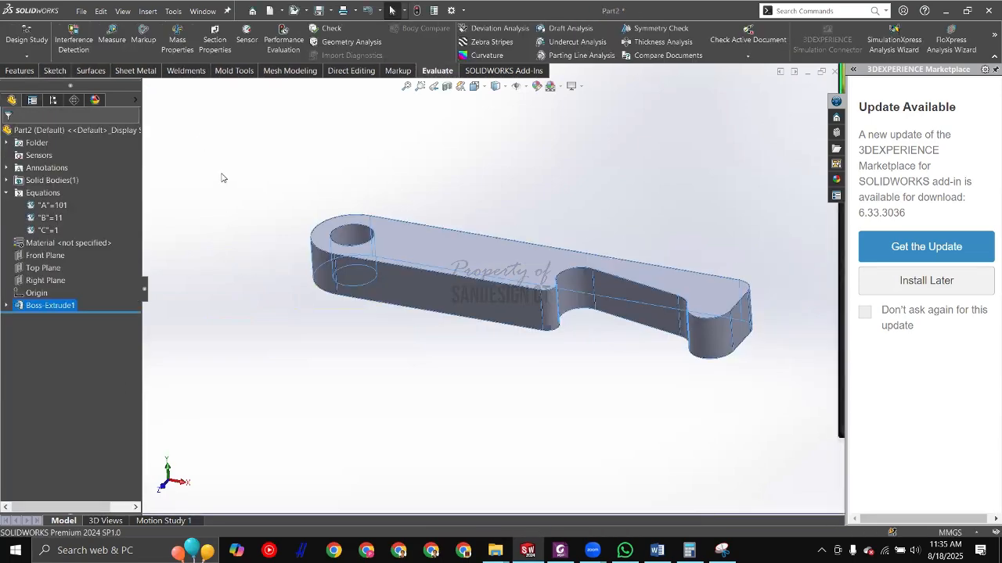
Step: View the part from the top, check the section view in the PDF drawing, and start a sketch on the top face
{"action": "left_click", "coordinate": [312, 212]}
{"action": "key", "text": "ctrl+5"}
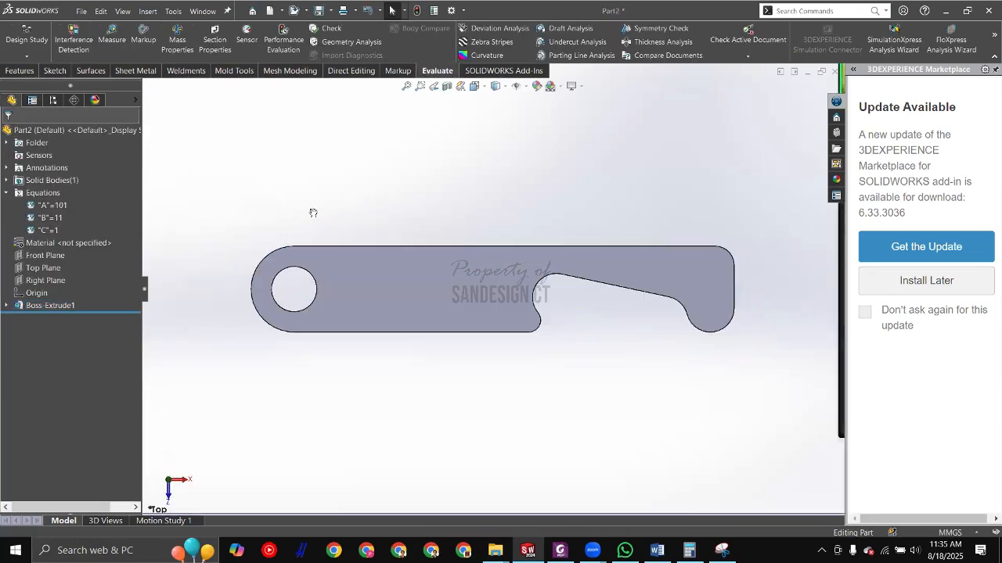
{"action": "key", "text": "alt+Tab"}
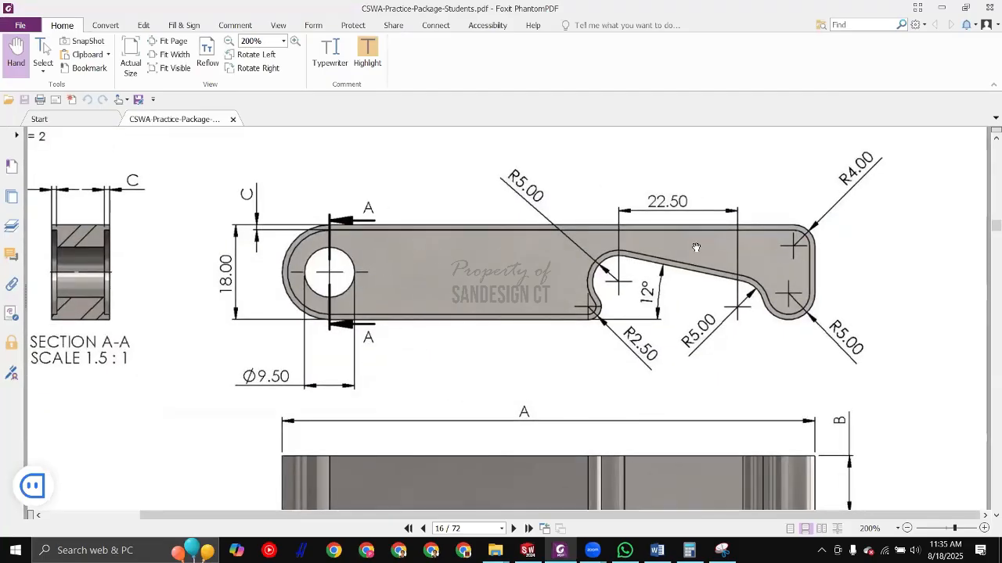
{"action": "left_click_drag", "start_coordinate": [301, 330], "coordinate": [371, 336]}
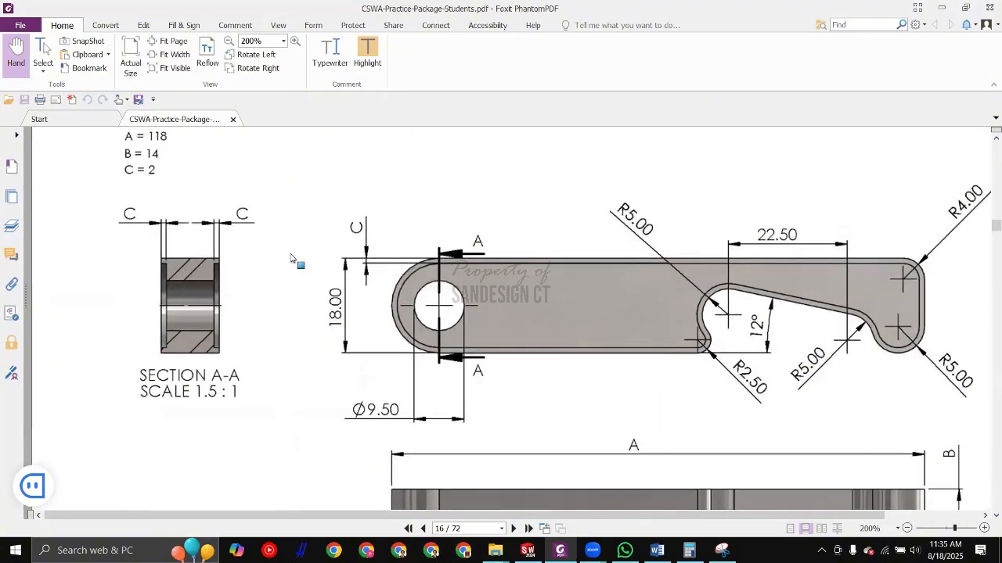
{"action": "key", "text": "alt+Tab"}
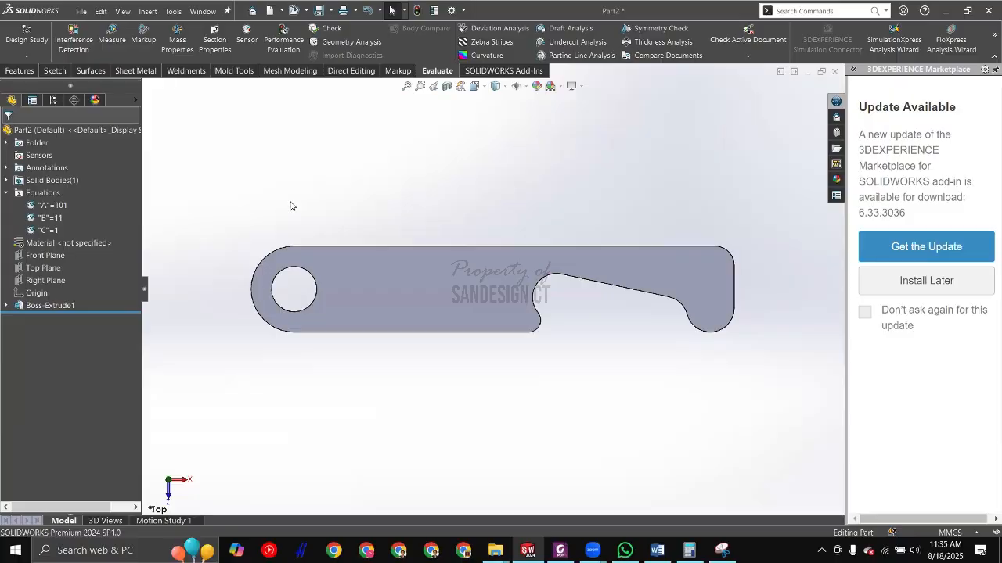
{"action": "left_click", "coordinate": [397, 278]}
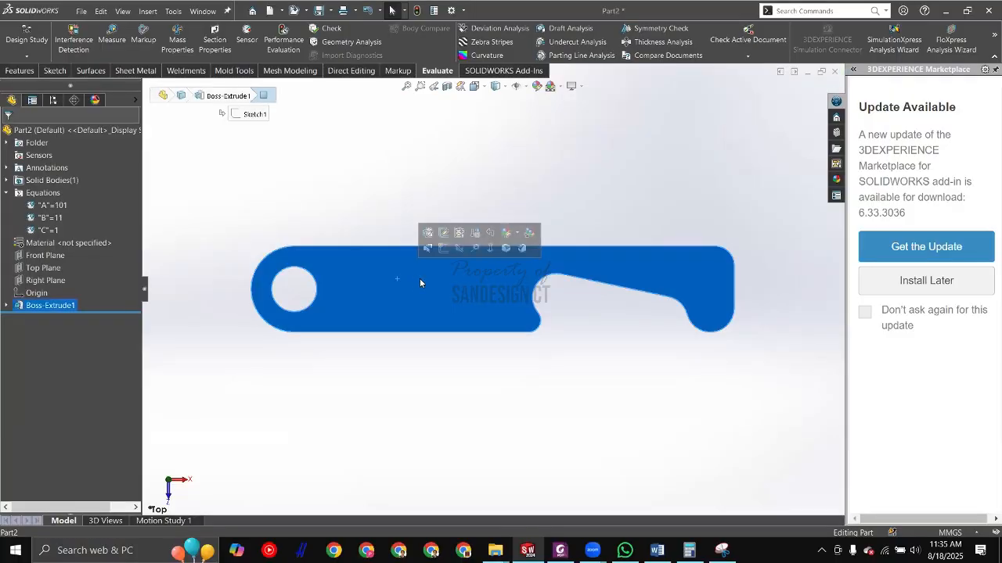
{"action": "left_click", "coordinate": [441, 250]}
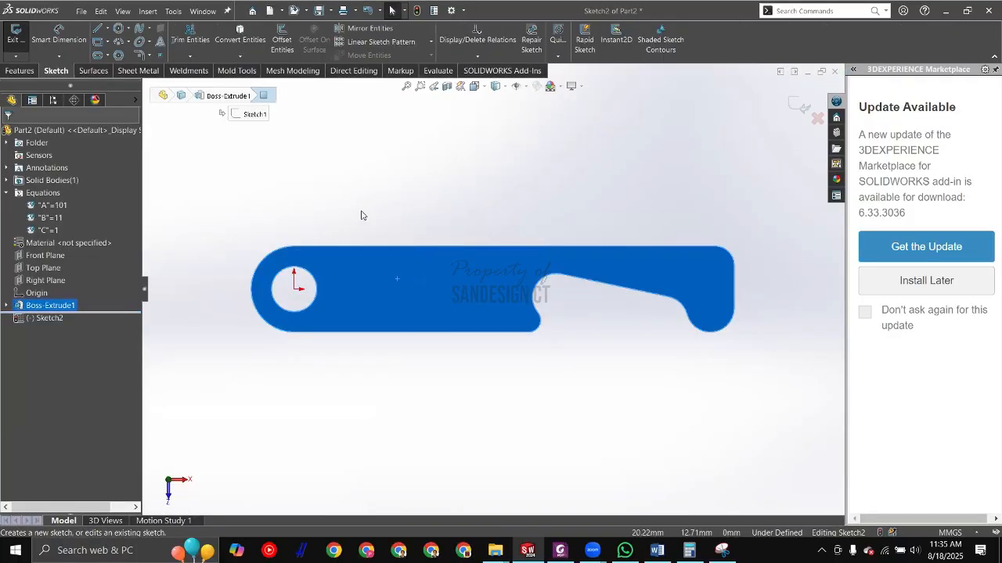
Step: Set up an inward offset of the top face's outer outline at 1 mm, matching the drawing's Part A value for C
{"action": "left_click", "coordinate": [281, 48]}
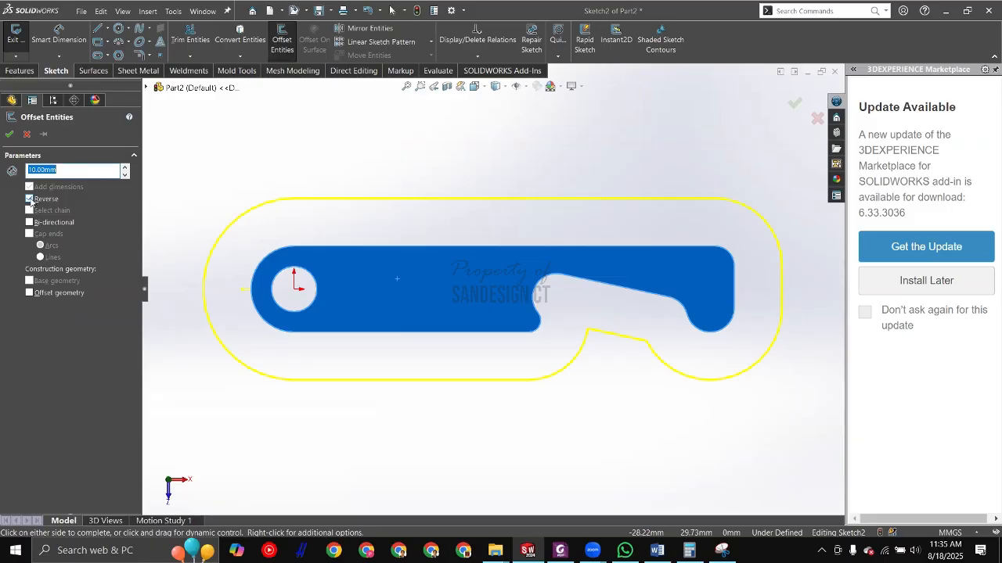
{"action": "left_click", "coordinate": [66, 170]}
{"action": "left_click_drag", "start_coordinate": [24, 172], "coordinate": [7, 176]}
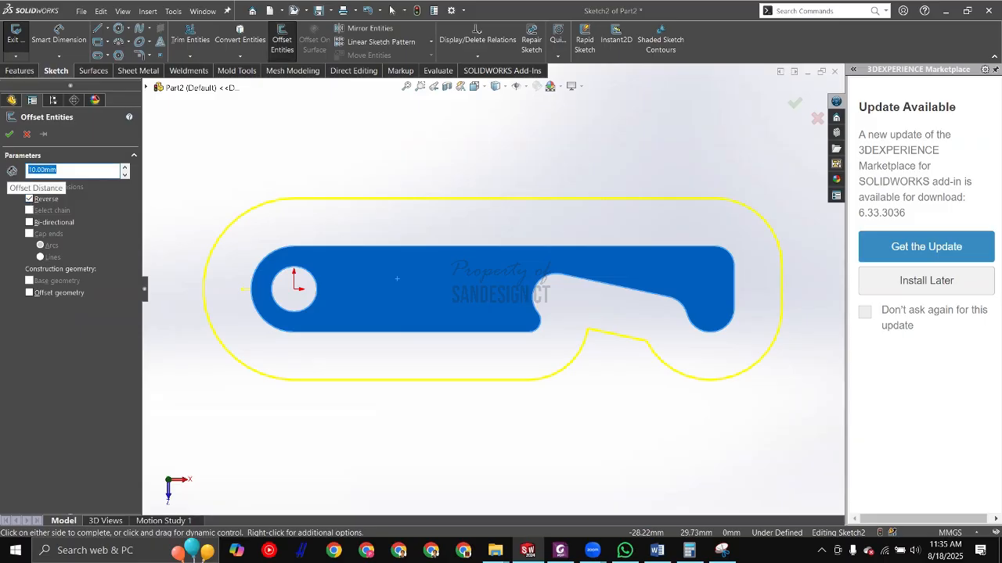
{"action": "type", "text": "="}
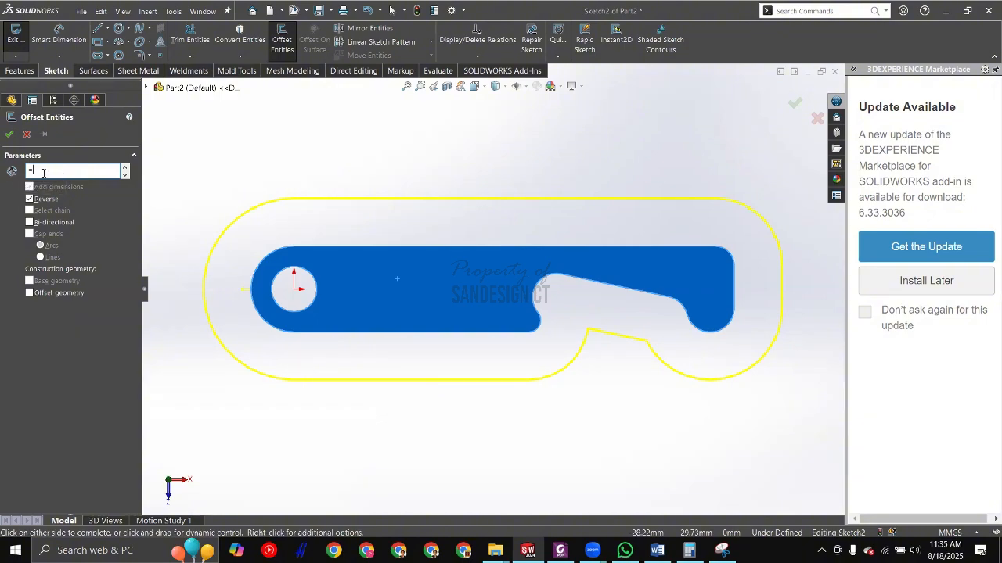
{"action": "left_click_drag", "start_coordinate": [36, 171], "coordinate": [2, 172]}
{"action": "key", "text": "alt+Tab"}
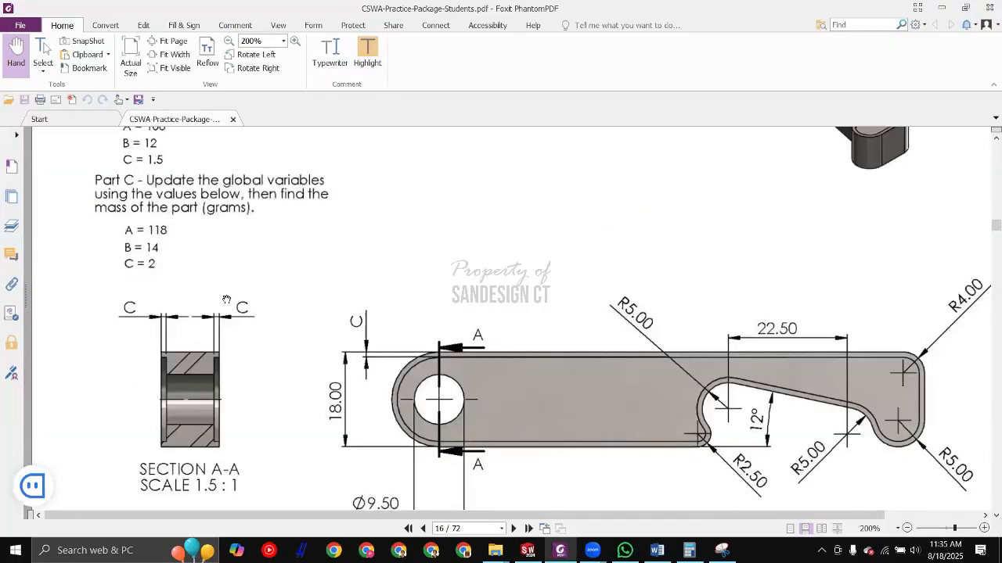
{"action": "scroll", "coordinate": [146, 249], "scroll_direction": "up", "scroll_amount": 5}
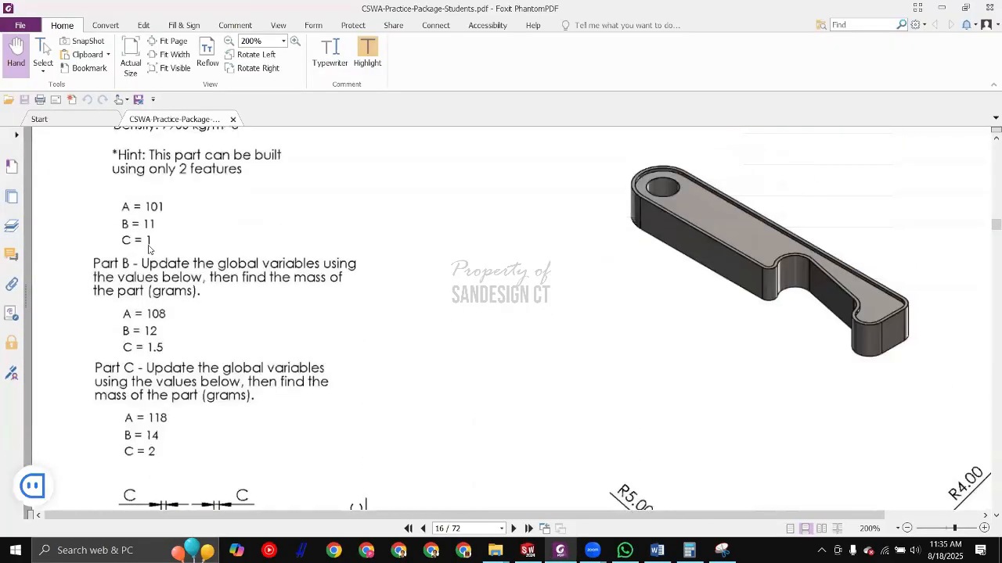
{"action": "key", "text": "alt+Tab"}
{"action": "type", "text": "1"}
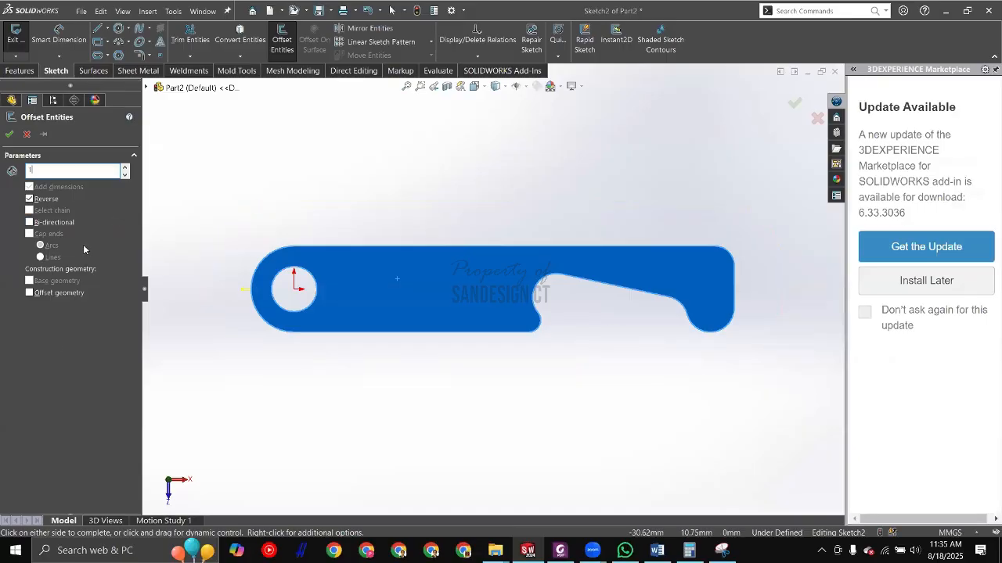
{"action": "key", "text": "Return"}
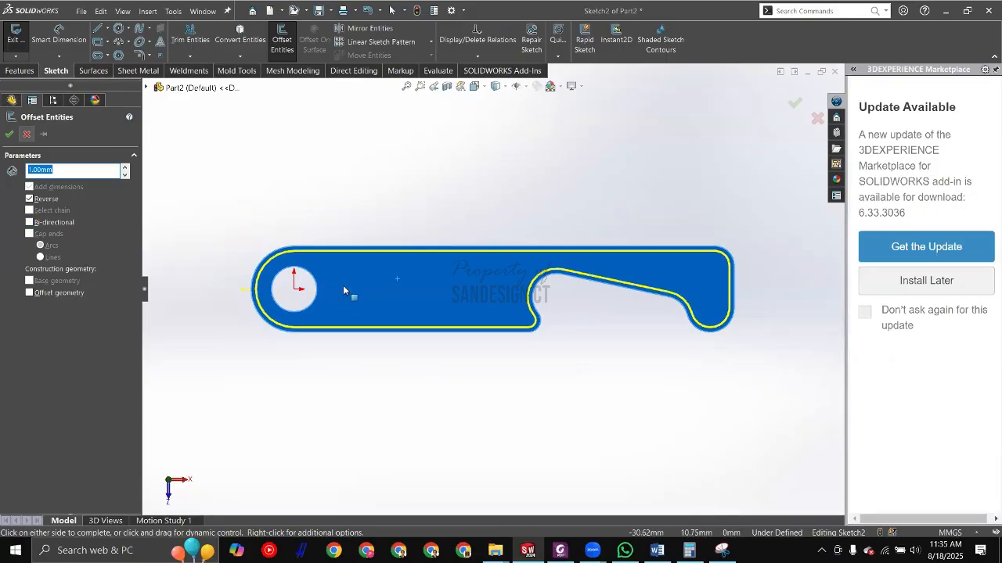
Step: Examine the rim dimension C in the PDF drawing's section and plan views, along with the side view
{"action": "scroll", "coordinate": [348, 305], "scroll_direction": "down", "scroll_amount": 2}
{"action": "key", "text": "alt+Tab"}
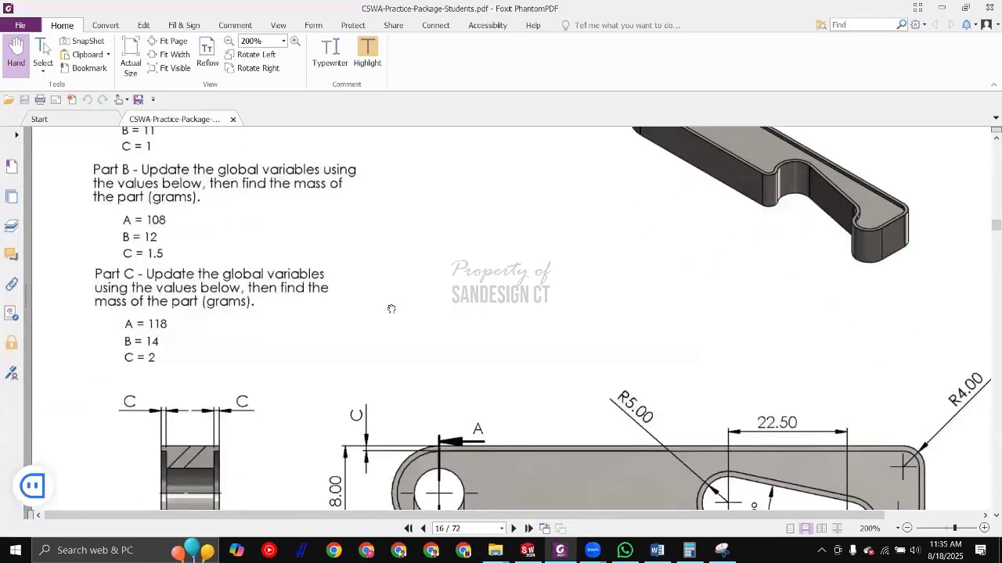
{"action": "left_click_drag", "start_coordinate": [392, 309], "coordinate": [325, 288]}
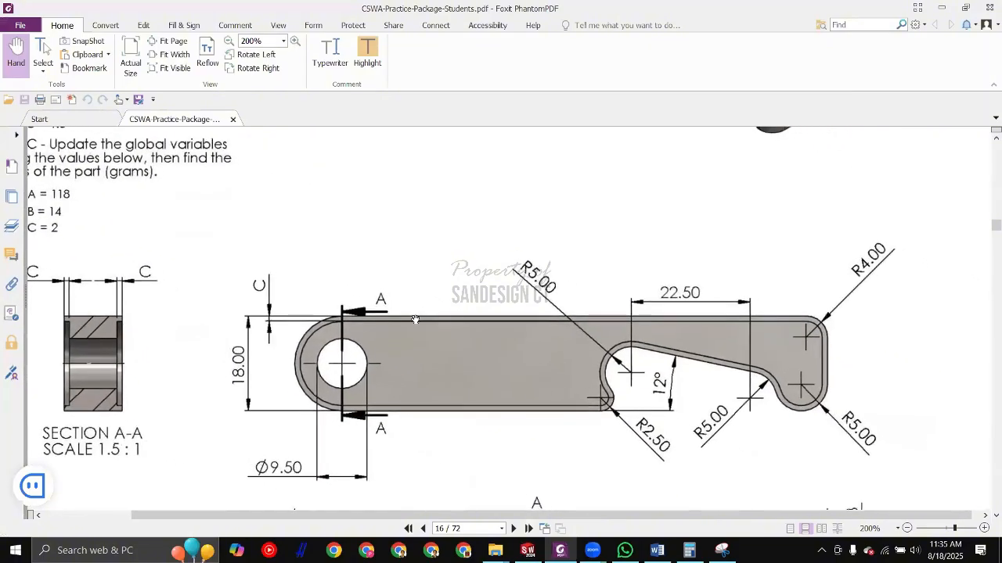
{"action": "scroll", "coordinate": [144, 293], "scroll_direction": "down", "scroll_amount": 2}
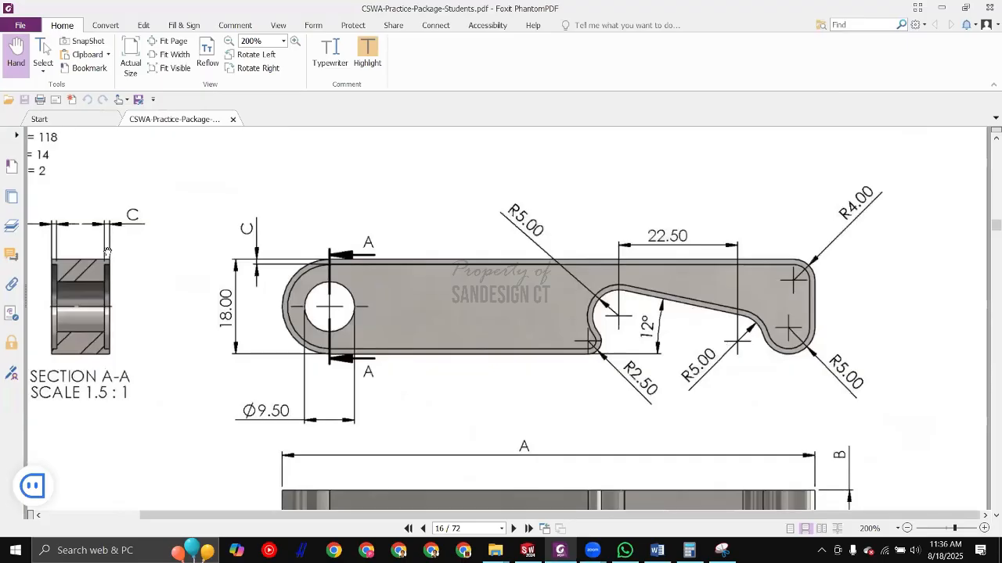
{"action": "scroll", "coordinate": [394, 338], "scroll_direction": "down", "scroll_amount": 5}
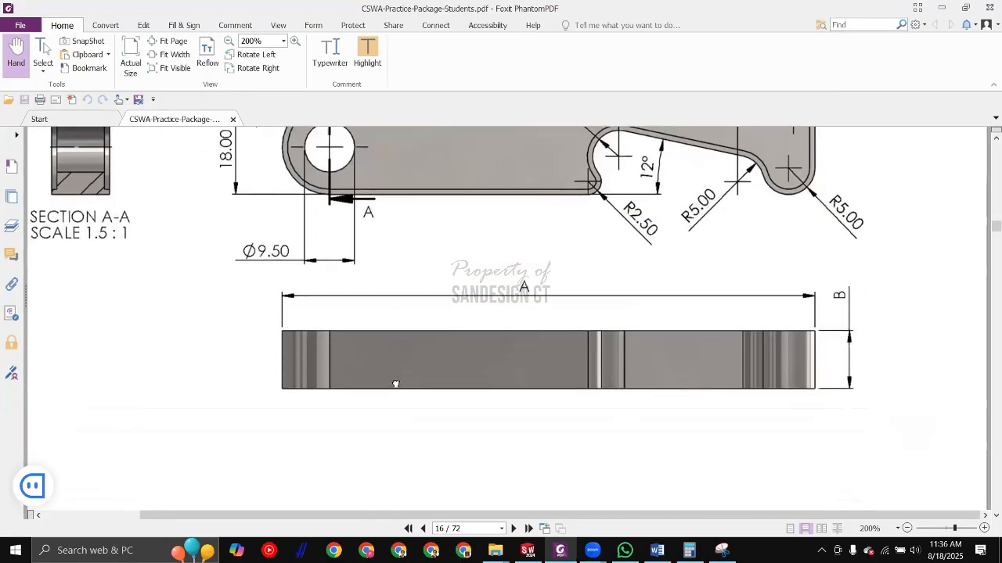
{"action": "scroll", "coordinate": [329, 266], "scroll_direction": "up", "scroll_amount": 4}
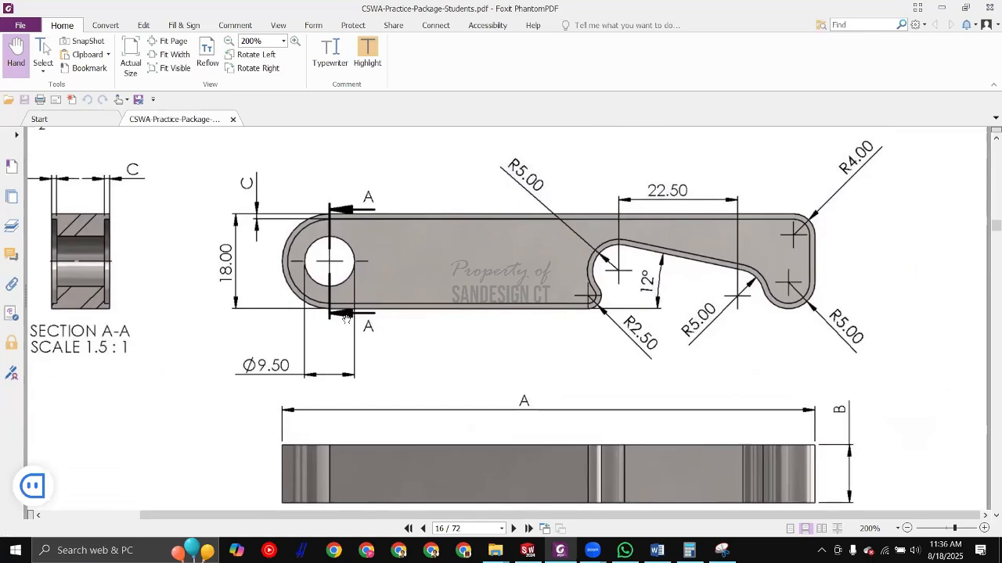
{"action": "left_click_drag", "start_coordinate": [81, 249], "coordinate": [163, 234]}
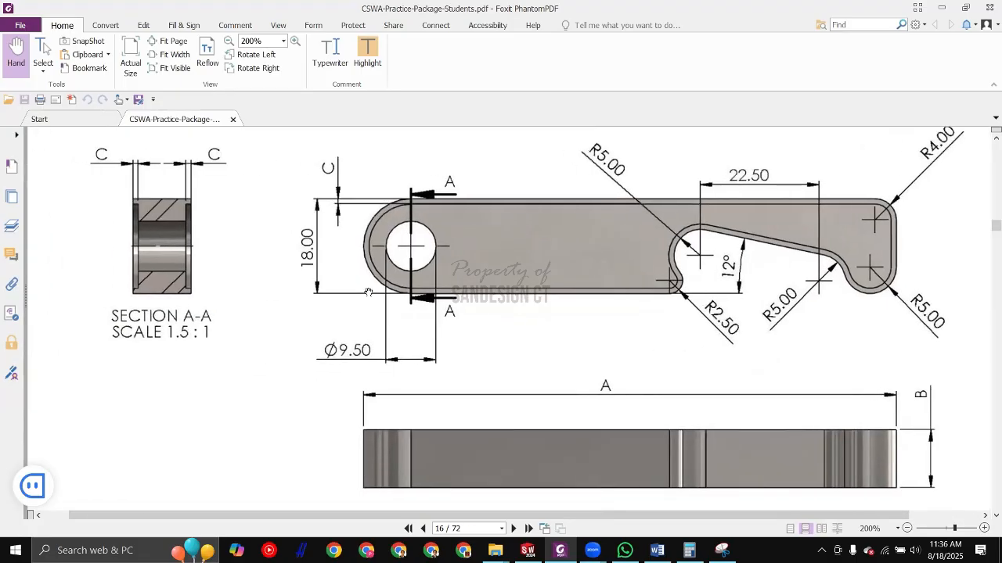
{"action": "left_click_drag", "start_coordinate": [596, 207], "coordinate": [515, 203]}
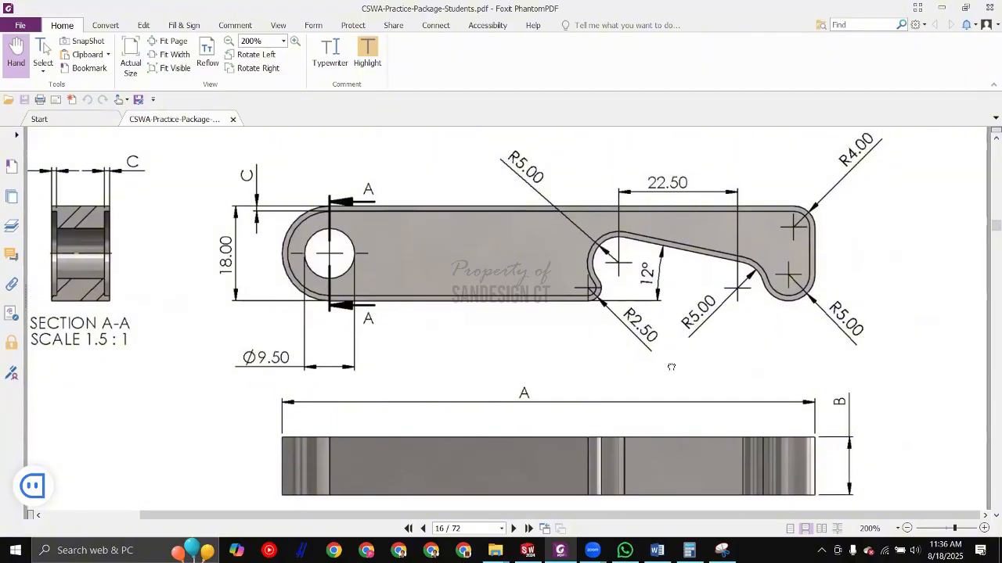
{"action": "scroll", "coordinate": [673, 360], "scroll_direction": "up", "scroll_amount": 3}
{"action": "left_click_drag", "start_coordinate": [635, 423], "coordinate": [628, 417]}
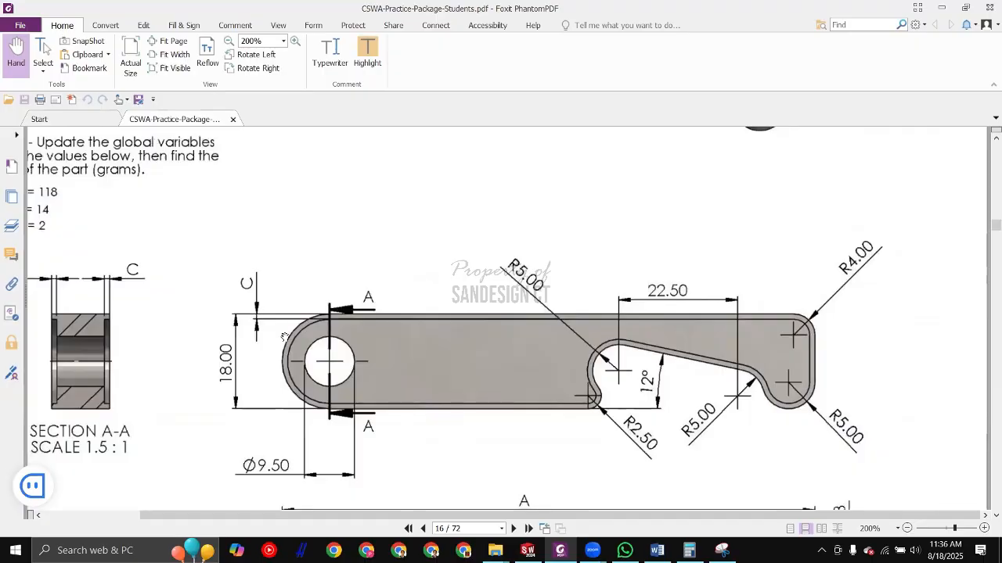
Step: Return to SOLIDWORKS, accept the 1 mm inward offset and inspect its dimension at the rounded end
{"action": "key", "text": "alt+Tab"}
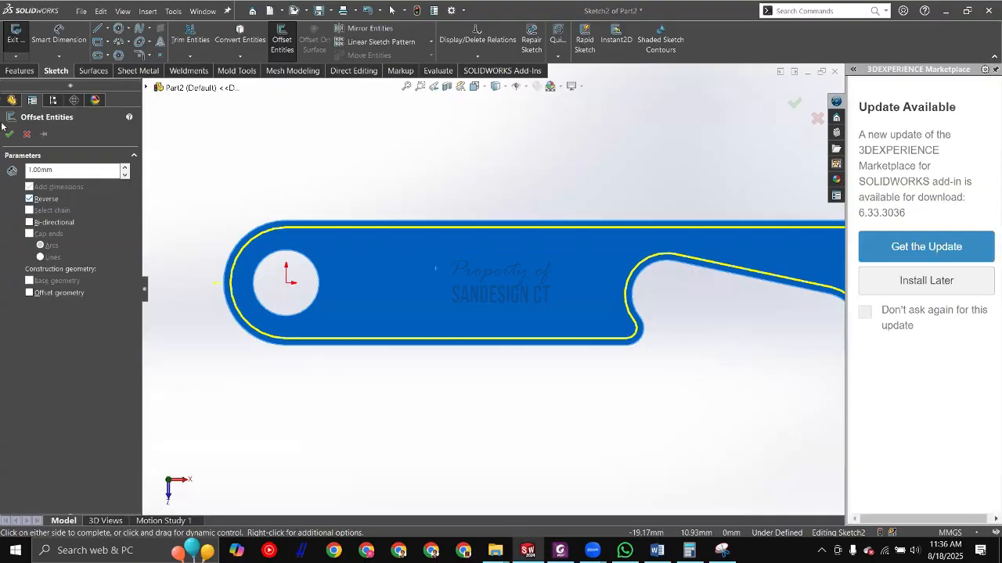
{"action": "left_click", "coordinate": [195, 234]}
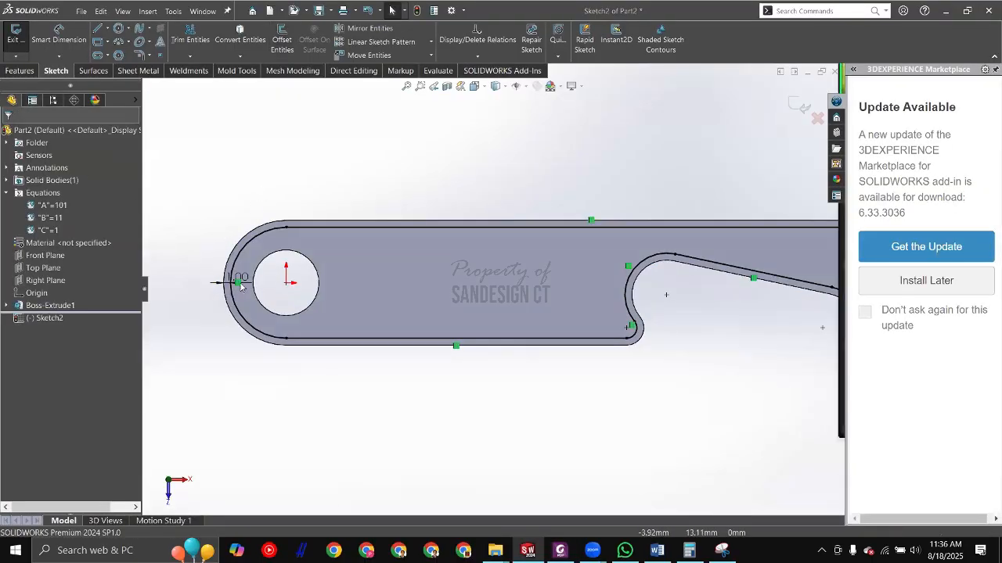
{"action": "scroll", "coordinate": [268, 284], "scroll_direction": "up", "scroll_amount": 2}
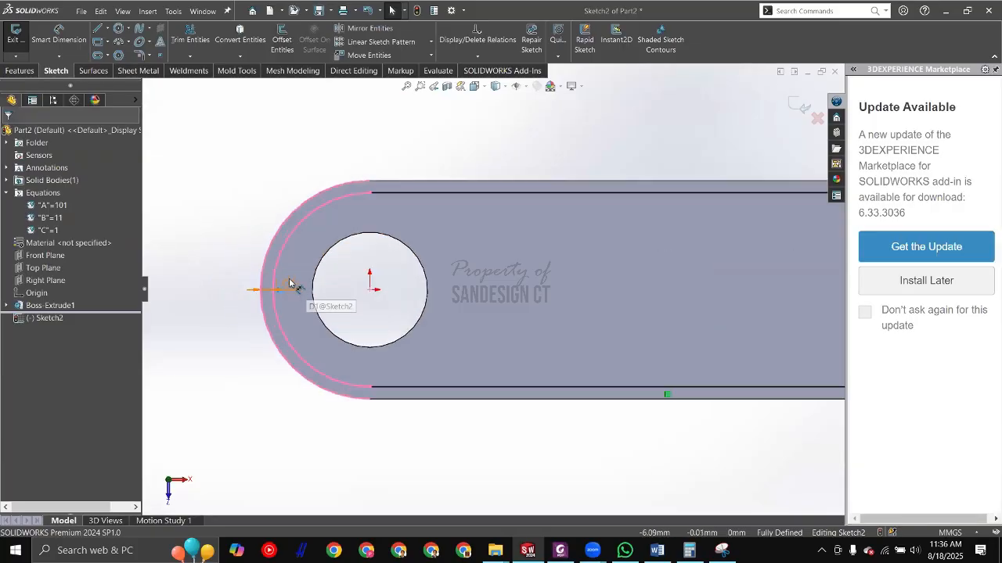
Step: Move the inward offset dimension clear of the part's rounded end and try to enter an equation for its value
{"action": "left_click_drag", "start_coordinate": [290, 284], "coordinate": [196, 202]}
{"action": "double_click", "coordinate": [196, 202]}
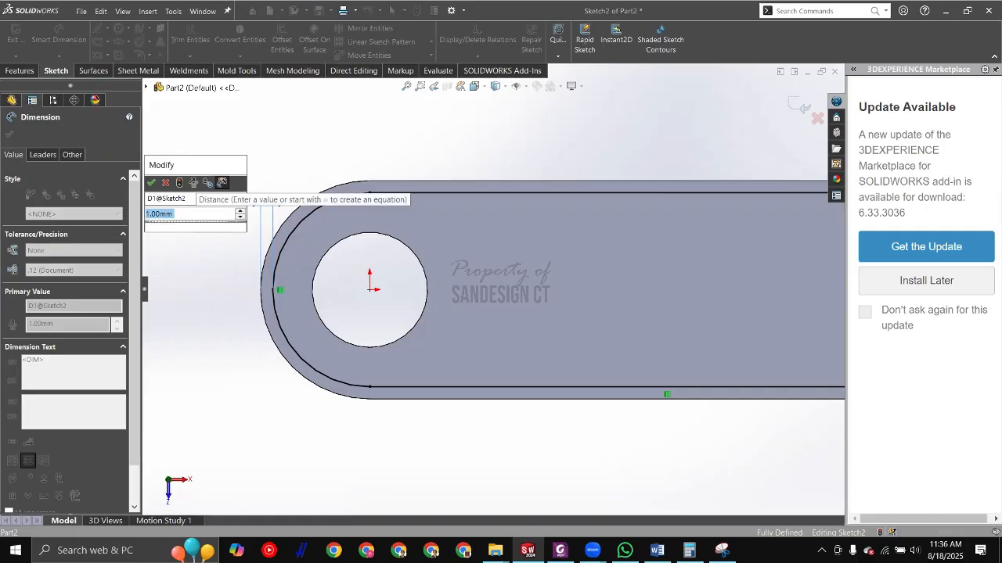
{"action": "type", "text": "="}
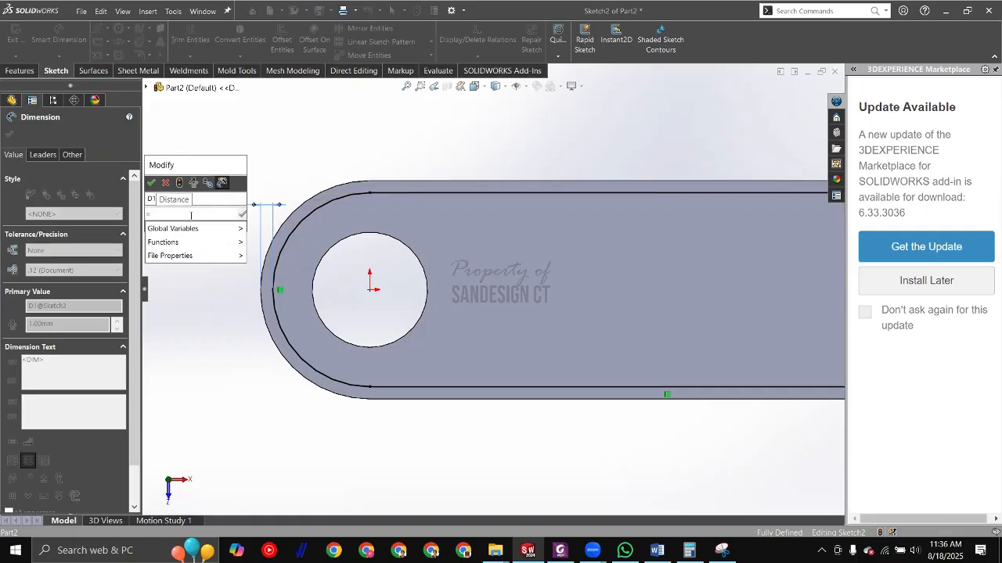
{"action": "left_click", "coordinate": [154, 183]}
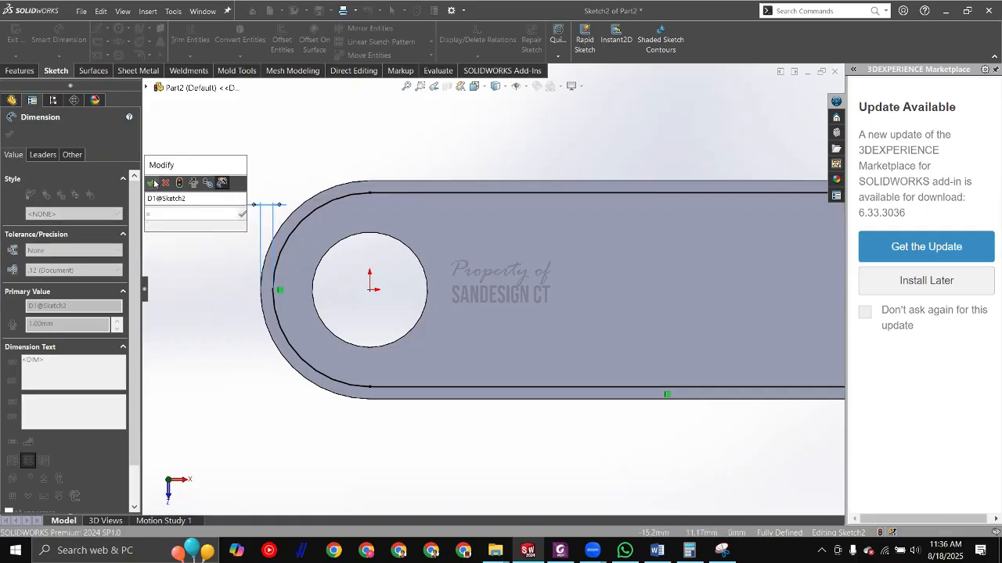
{"action": "left_click", "coordinate": [154, 183]}
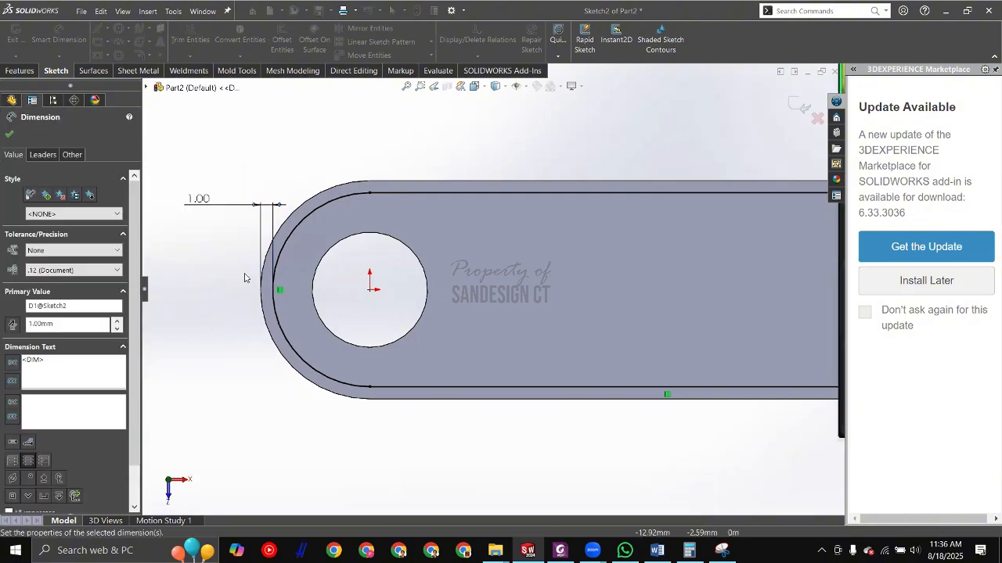
Step: Link the inward offset dimension at the rounded end to the global variable C
{"action": "scroll", "coordinate": [245, 278], "scroll_direction": "up", "scroll_amount": 2}
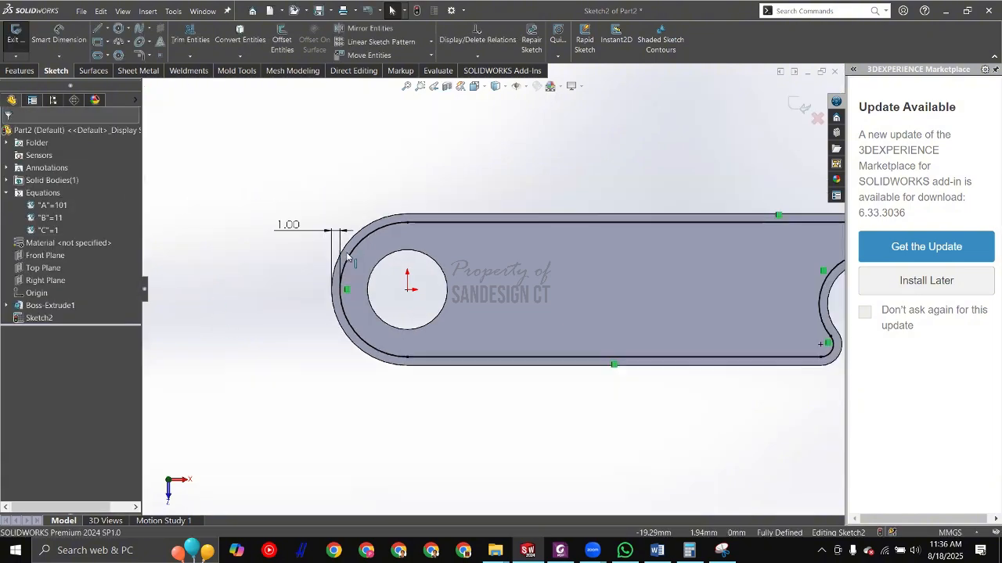
{"action": "left_click", "coordinate": [277, 228]}
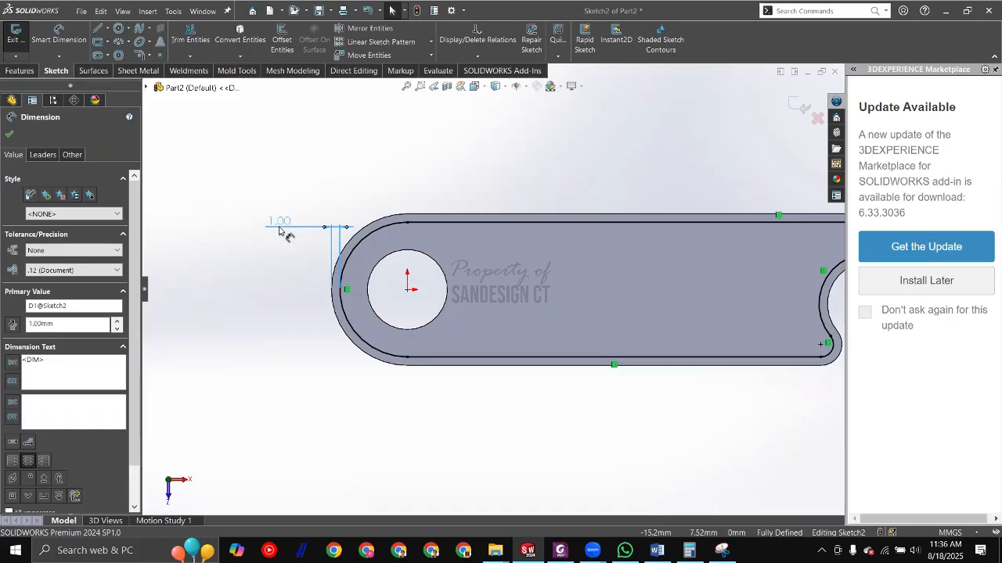
{"action": "double_click", "coordinate": [281, 225]}
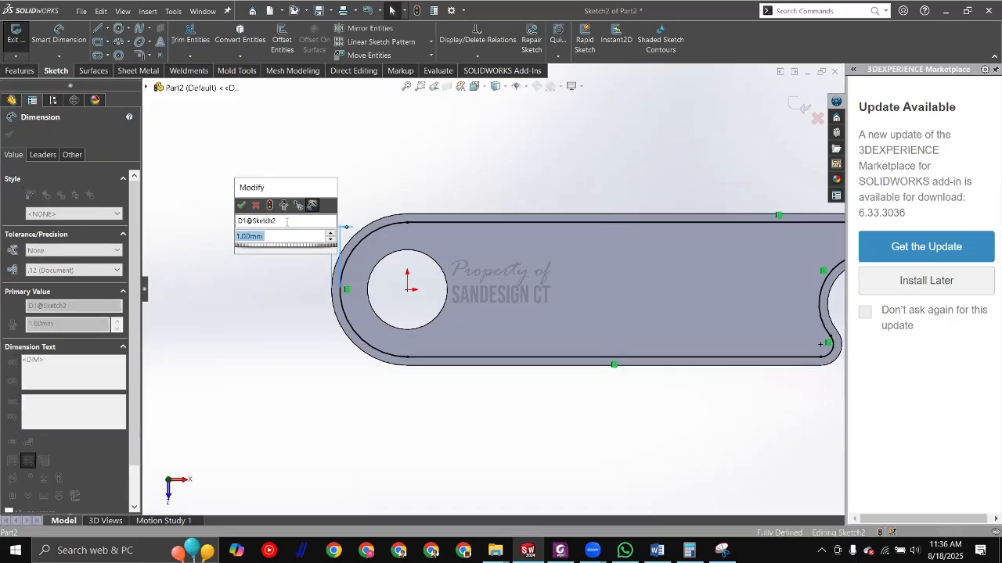
{"action": "type", "text": "="}
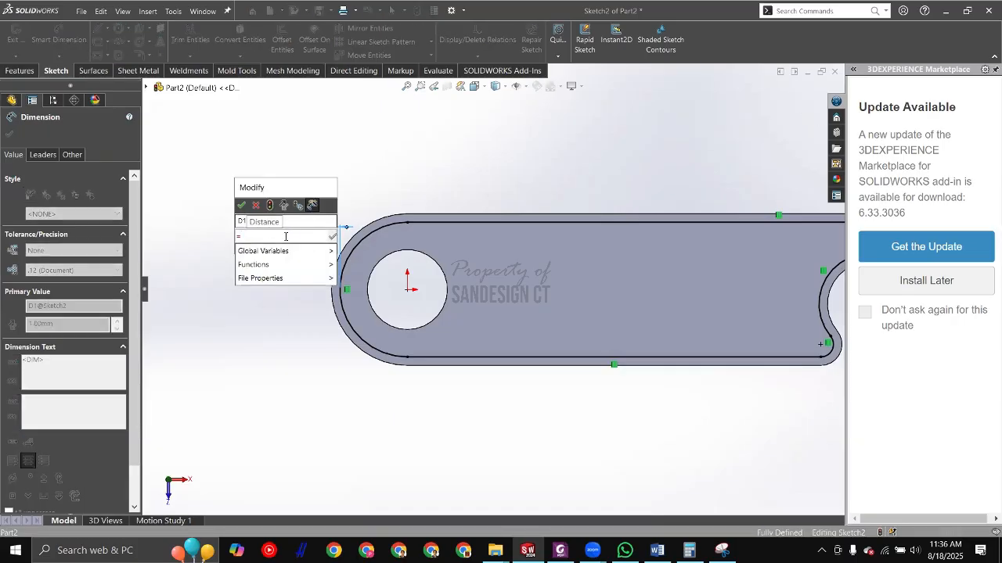
{"action": "mouse_move", "coordinate": [290, 251]}
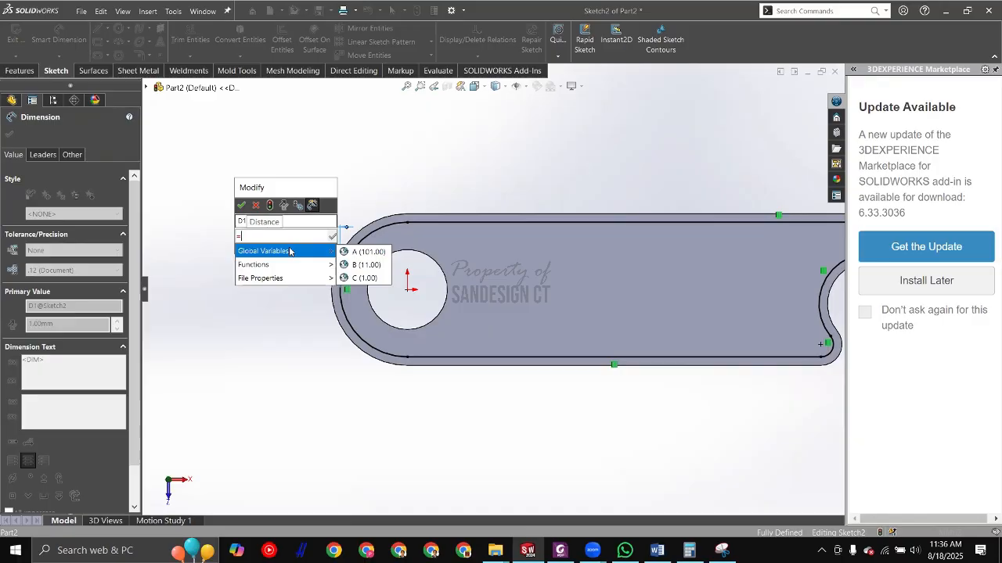
{"action": "left_click", "coordinate": [364, 278]}
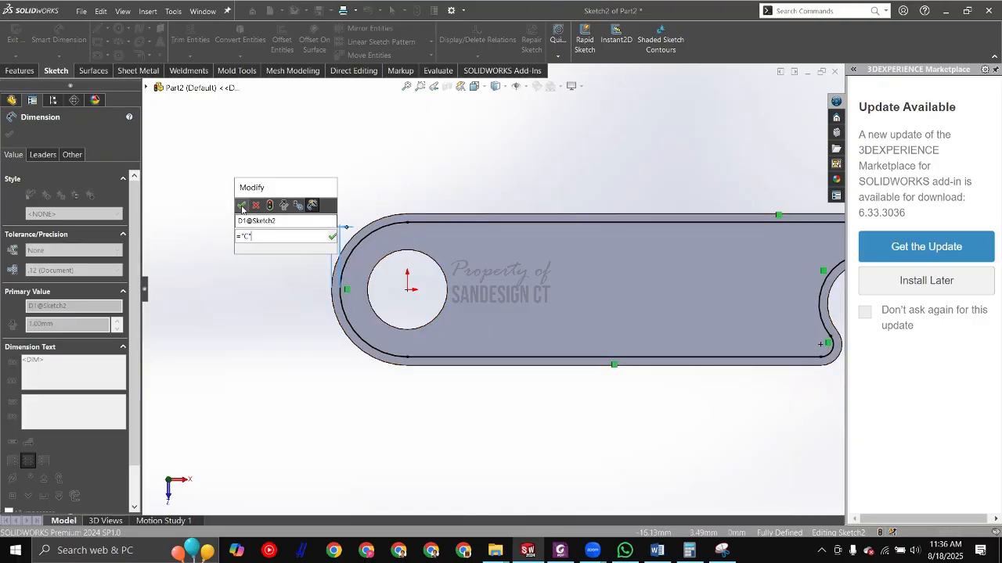
{"action": "left_click", "coordinate": [241, 205]}
{"action": "left_click", "coordinate": [244, 289]}
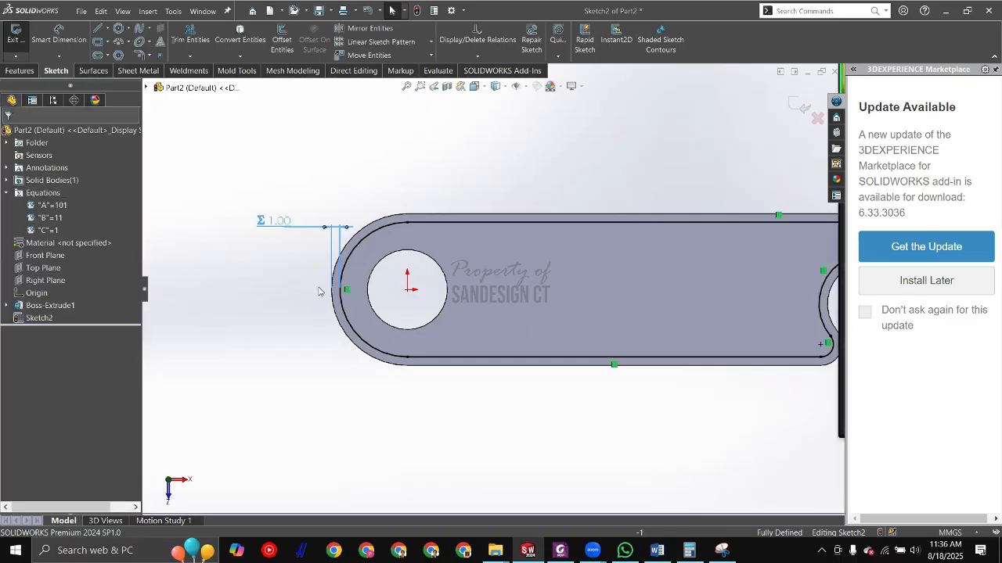
Step: Cut the offset profile into the top face as a blind recess with its depth linked to the global variable C
{"action": "scroll", "coordinate": [505, 310], "scroll_direction": "up", "scroll_amount": 3}
{"action": "scroll", "coordinate": [738, 299], "scroll_direction": "down", "scroll_amount": 3}
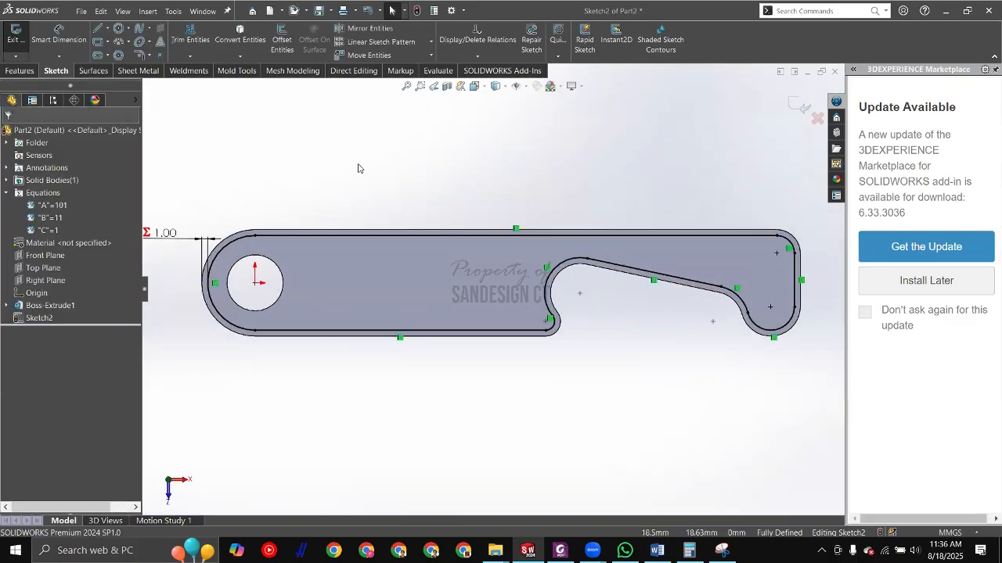
{"action": "left_click", "coordinate": [21, 71]}
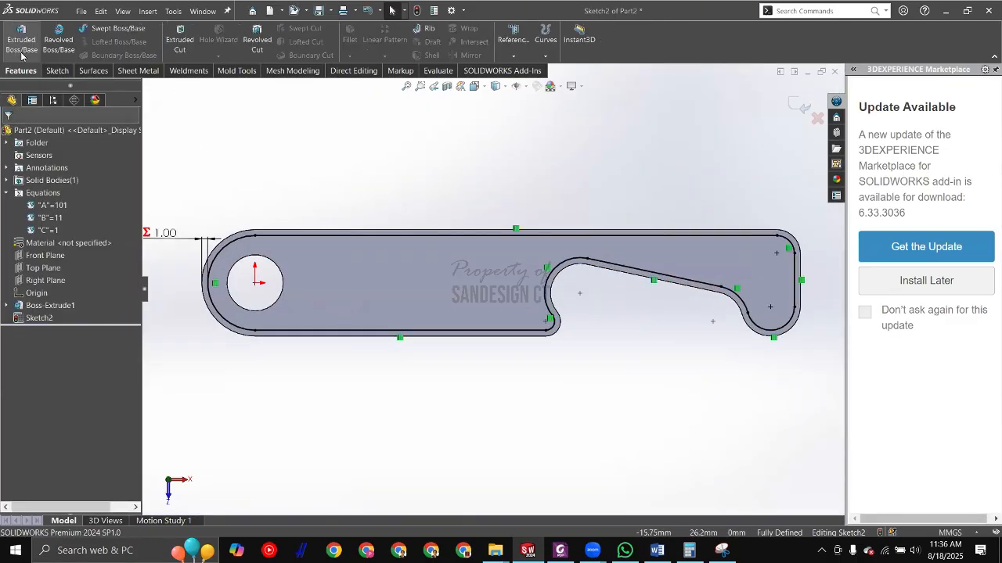
{"action": "left_click", "coordinate": [181, 48]}
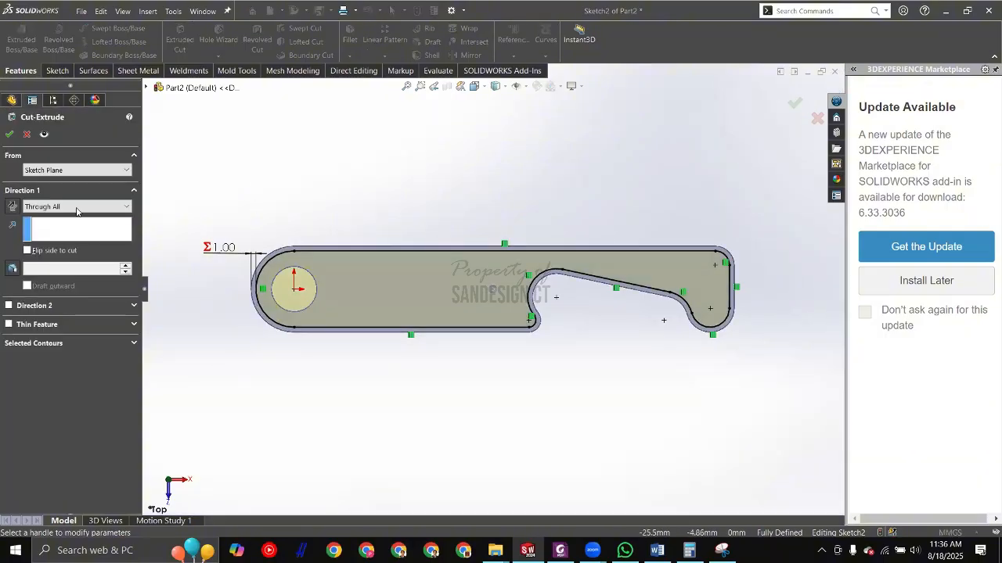
{"action": "left_click", "coordinate": [70, 207]}
{"action": "left_click", "coordinate": [43, 219]}
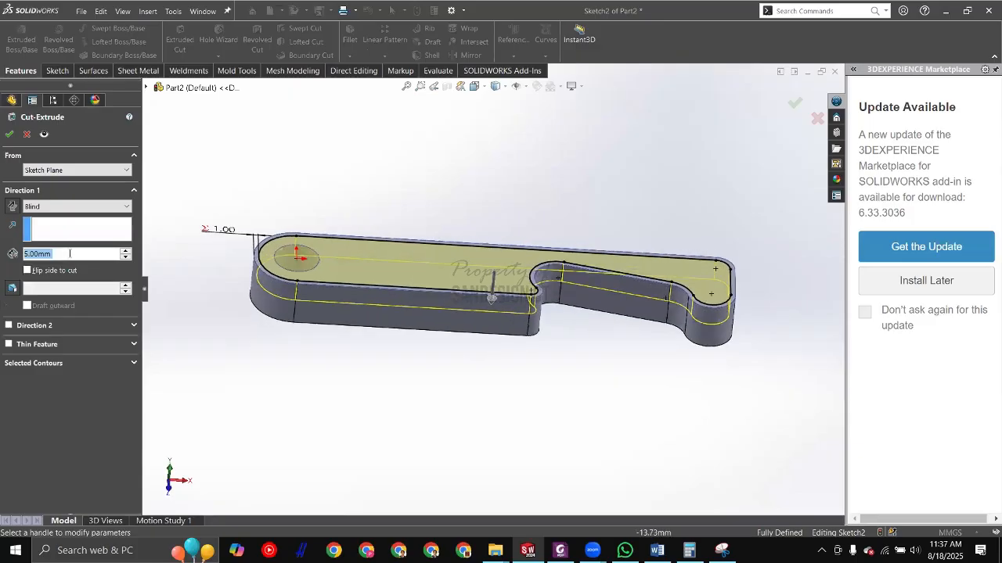
{"action": "scroll", "coordinate": [446, 295], "scroll_direction": "down", "scroll_amount": 2}
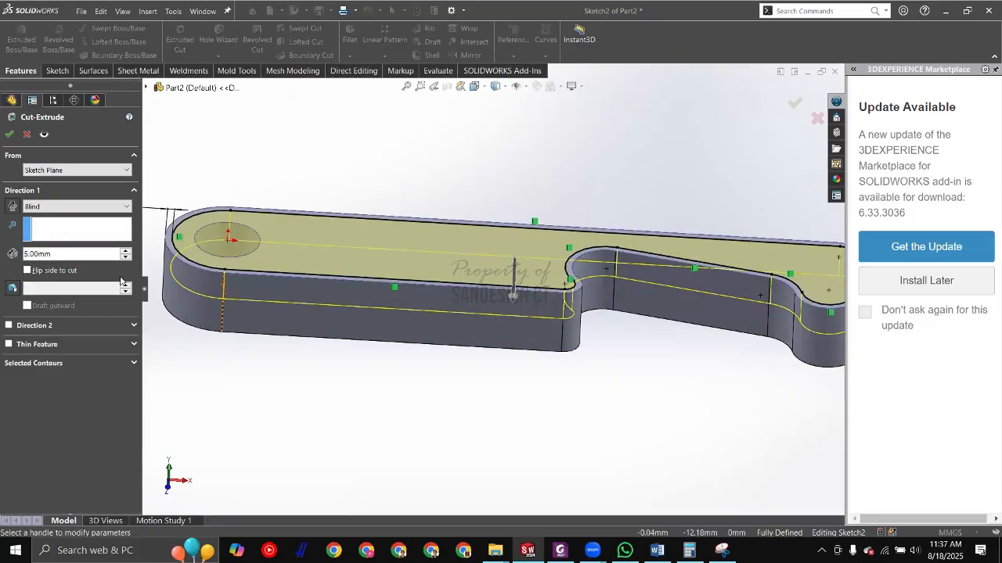
{"action": "type", "text": "="}
{"action": "mouse_move", "coordinate": [107, 269]}
{"action": "left_click", "coordinate": [161, 295]}
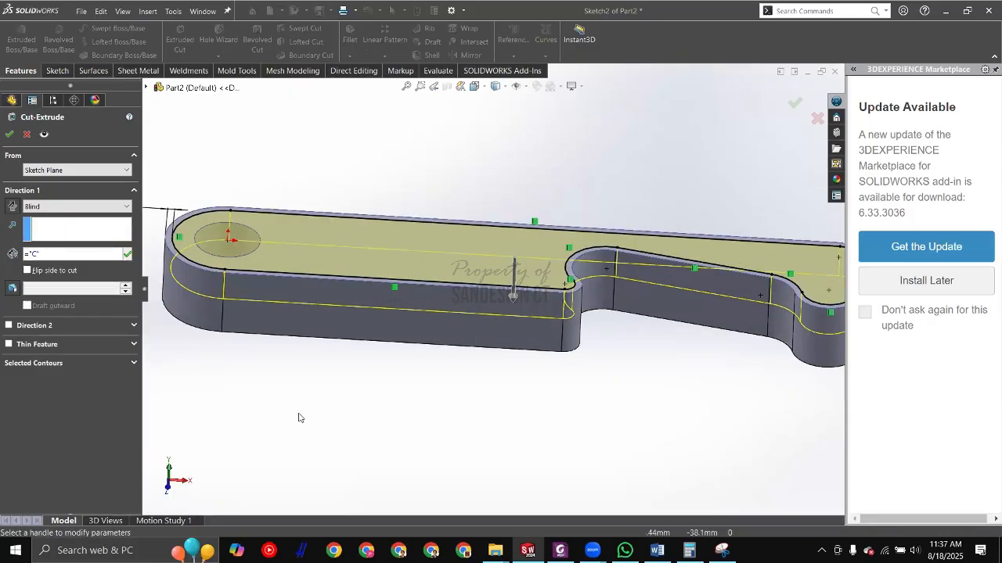
{"action": "key", "text": "Return"}
{"action": "left_click", "coordinate": [9, 134]}
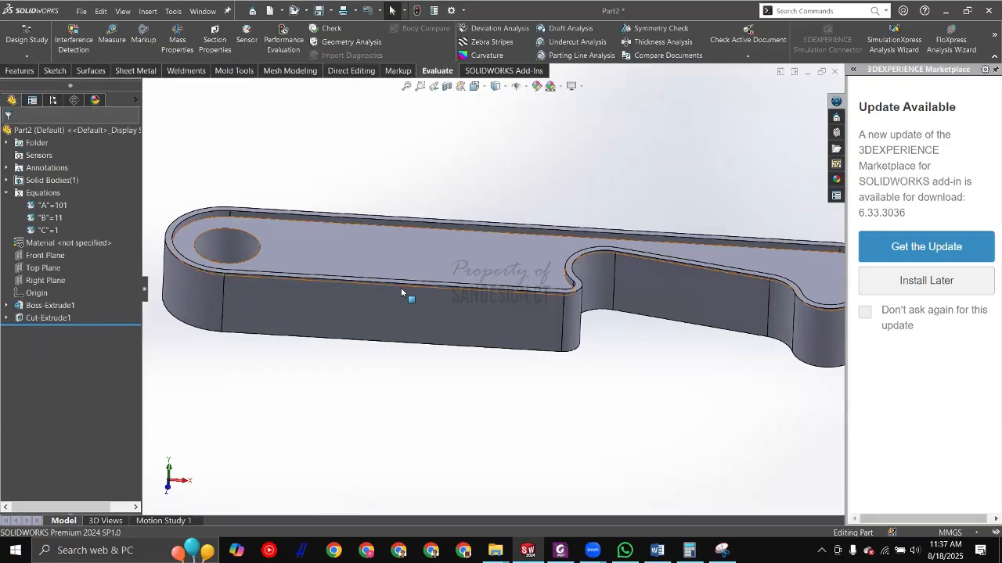
Step: Examine the recess in the top face and the part's opposite face from several angles, and collapse the equations list
{"action": "key", "text": "f"}
{"action": "left_click", "coordinate": [375, 272]}
{"action": "middle_click_drag", "start_coordinate": [372, 275], "coordinate": [369, 399]}
{"action": "scroll", "coordinate": [368, 275], "scroll_direction": "down", "scroll_amount": 2}
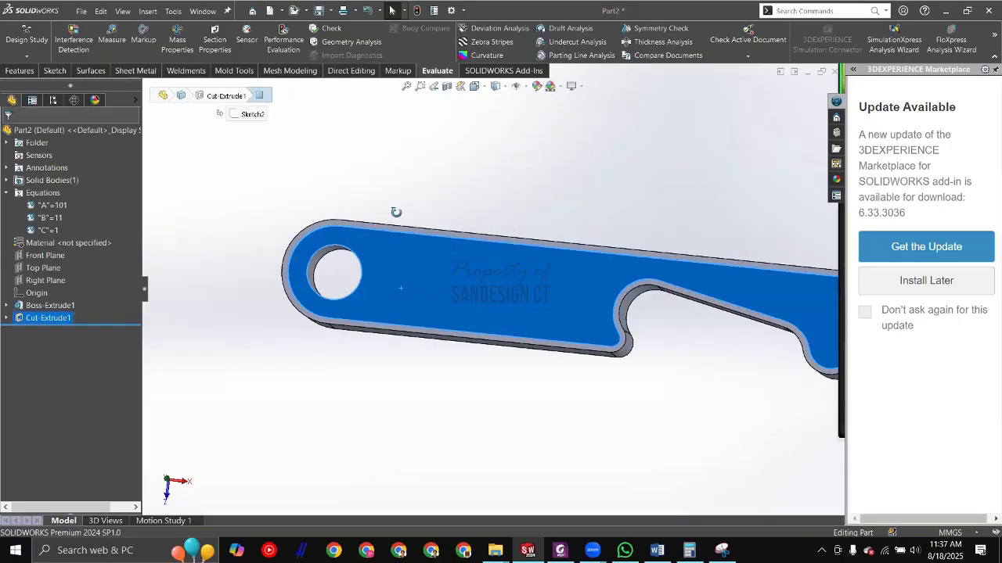
{"action": "left_click", "coordinate": [387, 157]}
{"action": "scroll", "coordinate": [387, 152], "scroll_direction": "up", "scroll_amount": 1}
{"action": "middle_click_drag", "start_coordinate": [441, 294], "coordinate": [425, 219]}
{"action": "scroll", "coordinate": [430, 217], "scroll_direction": "down", "scroll_amount": 1}
{"action": "left_click", "coordinate": [421, 216]}
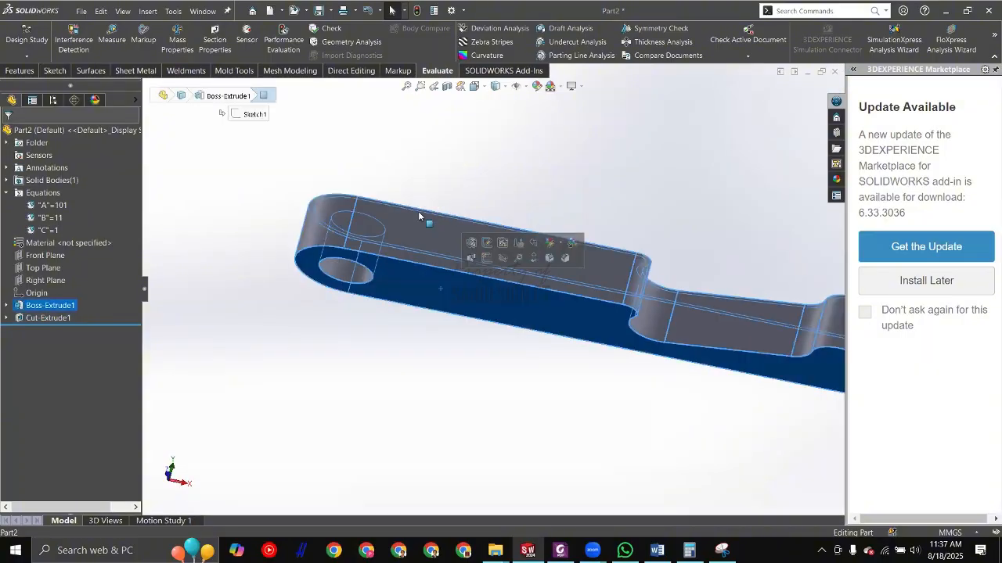
{"action": "middle_click_drag", "start_coordinate": [371, 322], "coordinate": [370, 322]}
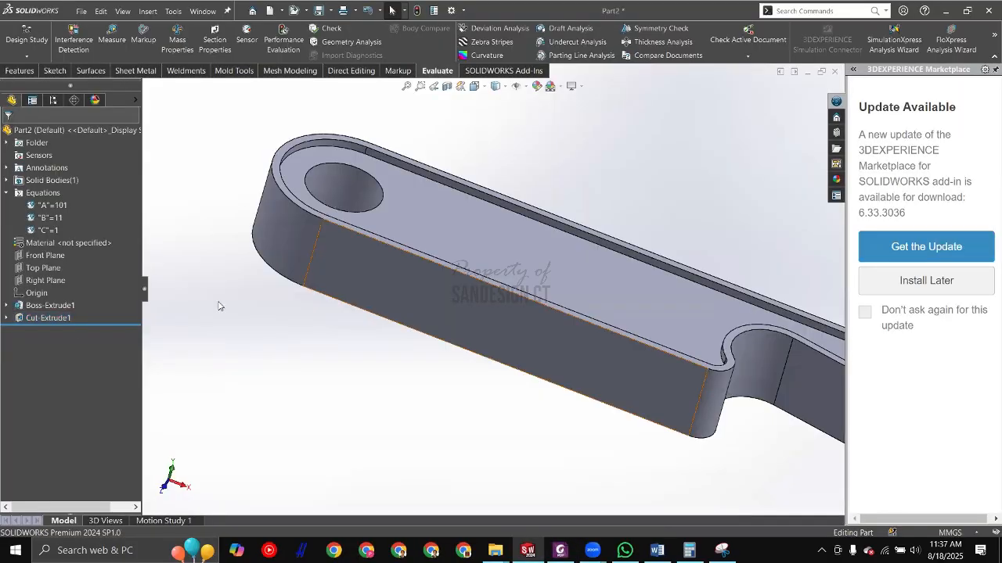
{"action": "left_click", "coordinate": [7, 193]}
{"action": "middle_click_drag", "start_coordinate": [377, 314], "coordinate": [406, 149]}
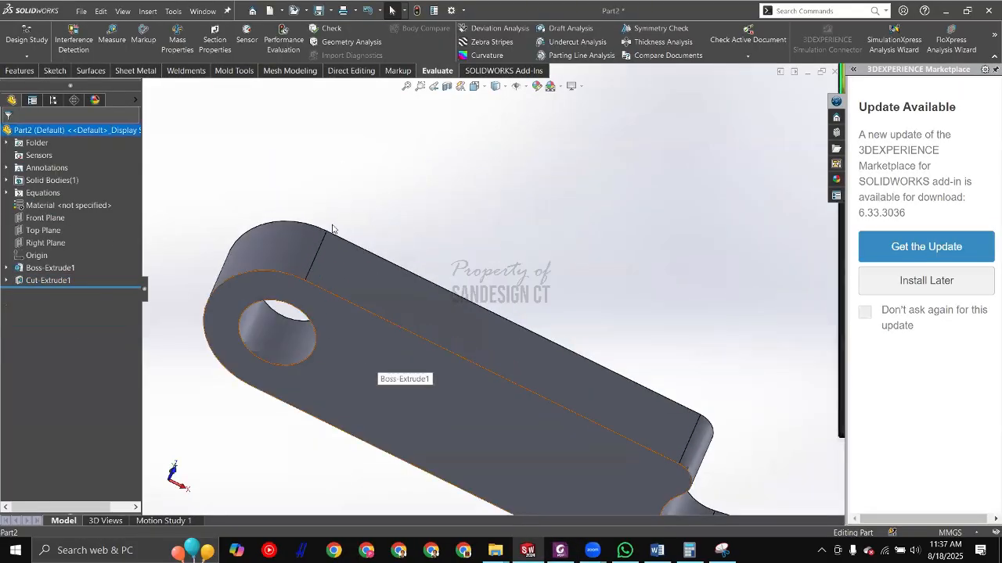
{"action": "left_click", "coordinate": [376, 356]}
{"action": "left_click", "coordinate": [417, 255]}
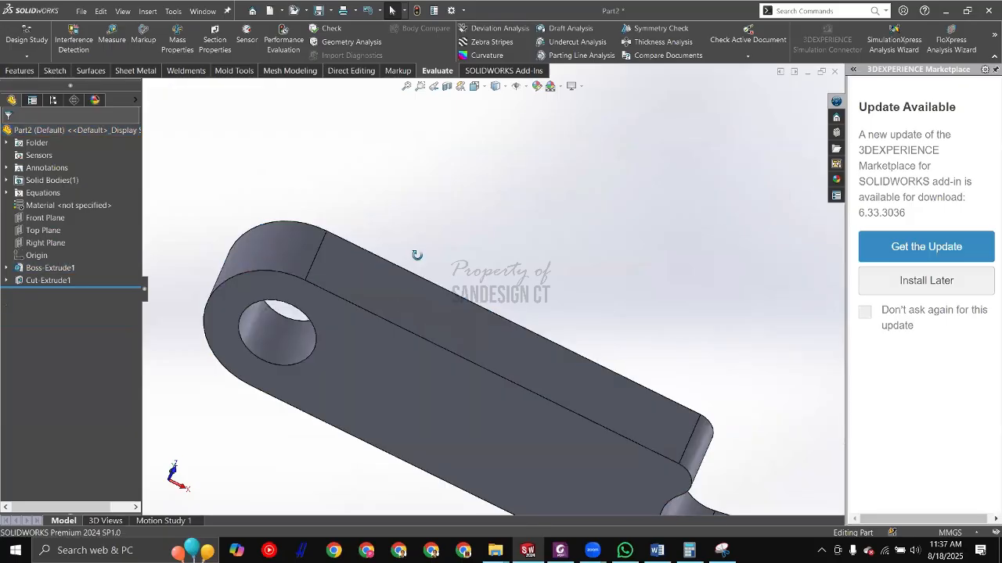
{"action": "middle_click_drag", "start_coordinate": [403, 274], "coordinate": [243, 321]}
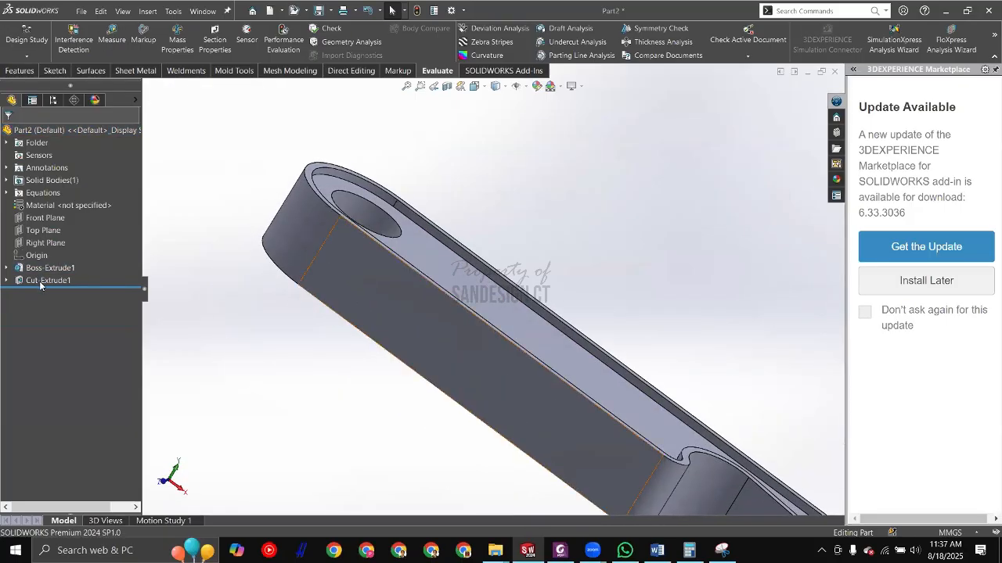
{"action": "key", "text": "ctrl+7"}
Step: Highlight the recess cut feature on the model and clear the selection
{"action": "left_click", "coordinate": [42, 283]}
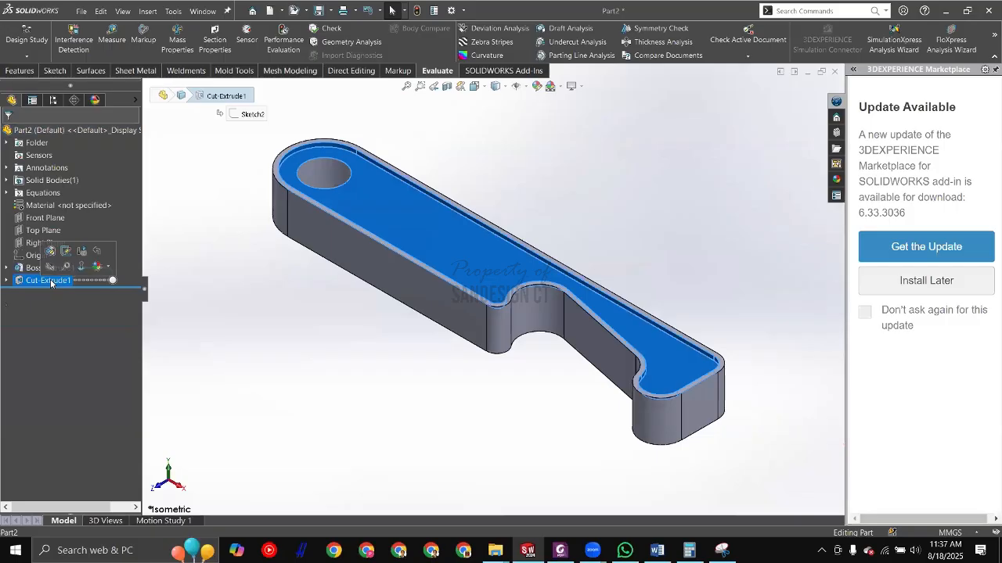
{"action": "left_click", "coordinate": [26, 71]}
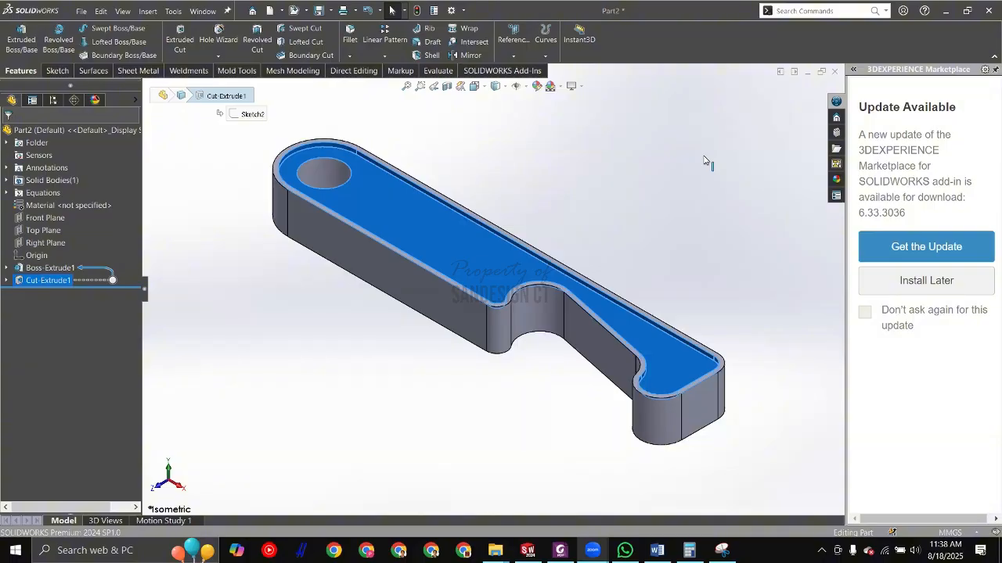
{"action": "left_click", "coordinate": [276, 328]}
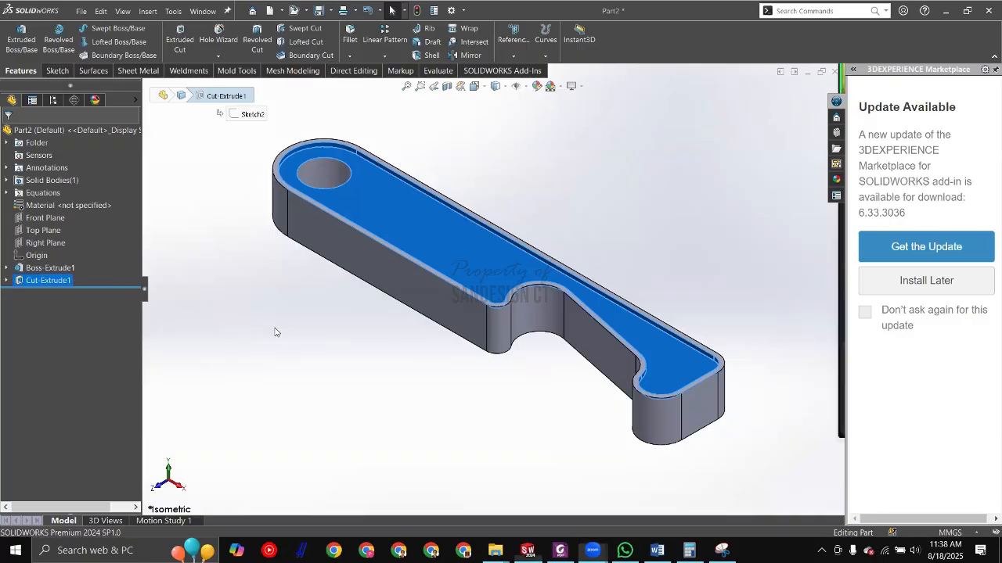
{"action": "left_click", "coordinate": [61, 285]}
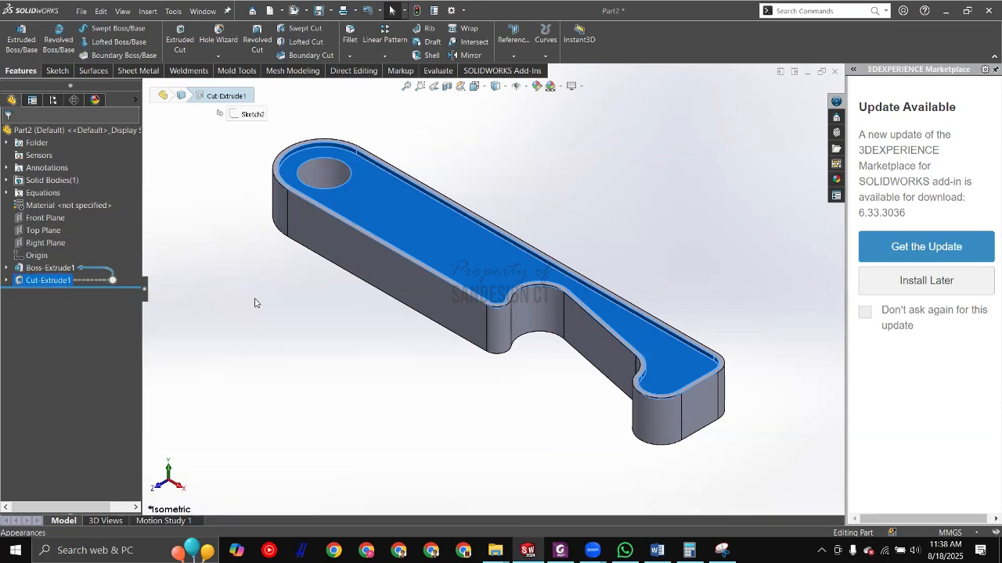
{"action": "left_click", "coordinate": [354, 374]}
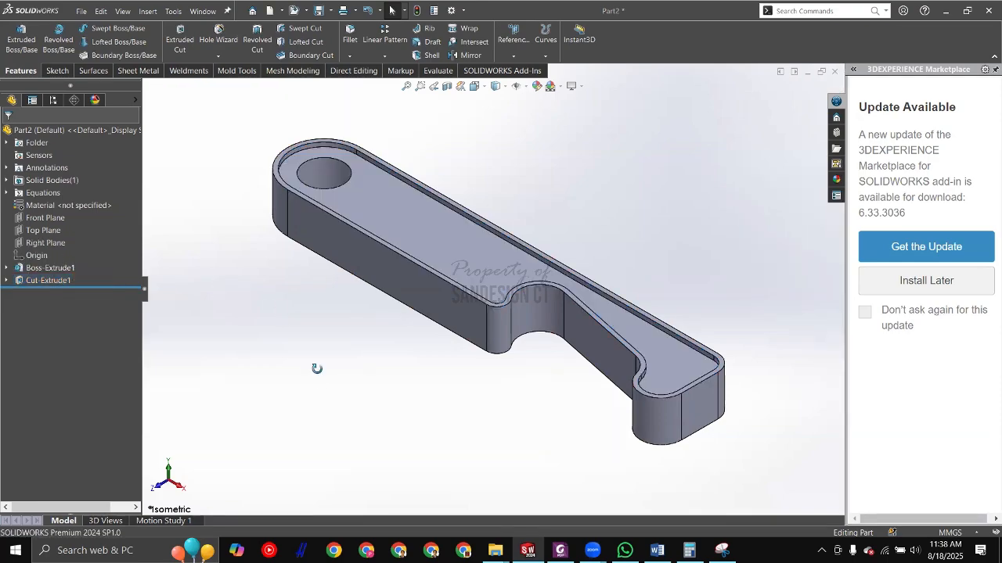
Step: Compare the part's underside with the recessed top face and return to the isometric view
{"action": "middle_click_drag", "start_coordinate": [316, 368], "coordinate": [315, 221]}
{"action": "middle_click_drag", "start_coordinate": [363, 382], "coordinate": [397, 359]}
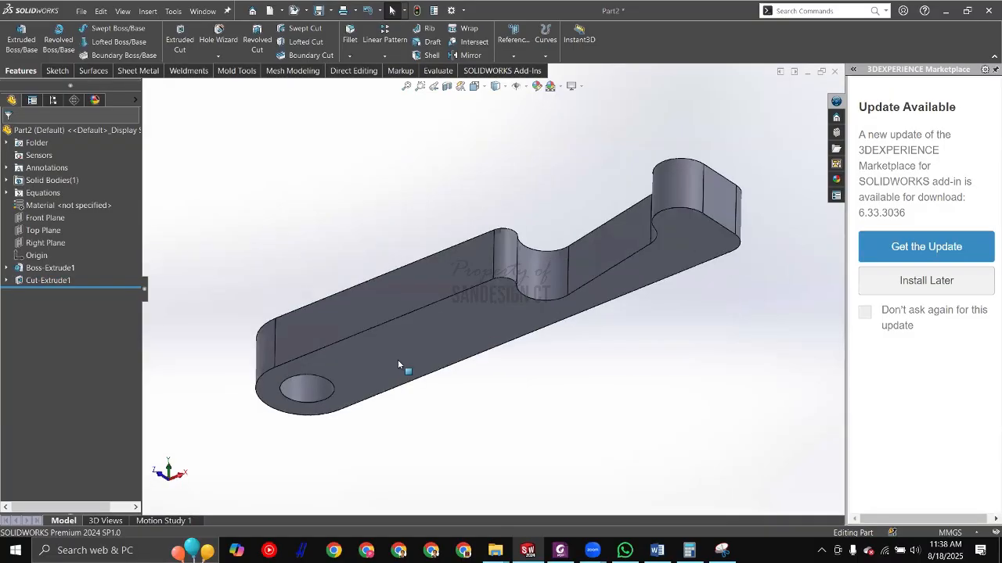
{"action": "left_click", "coordinate": [397, 361]}
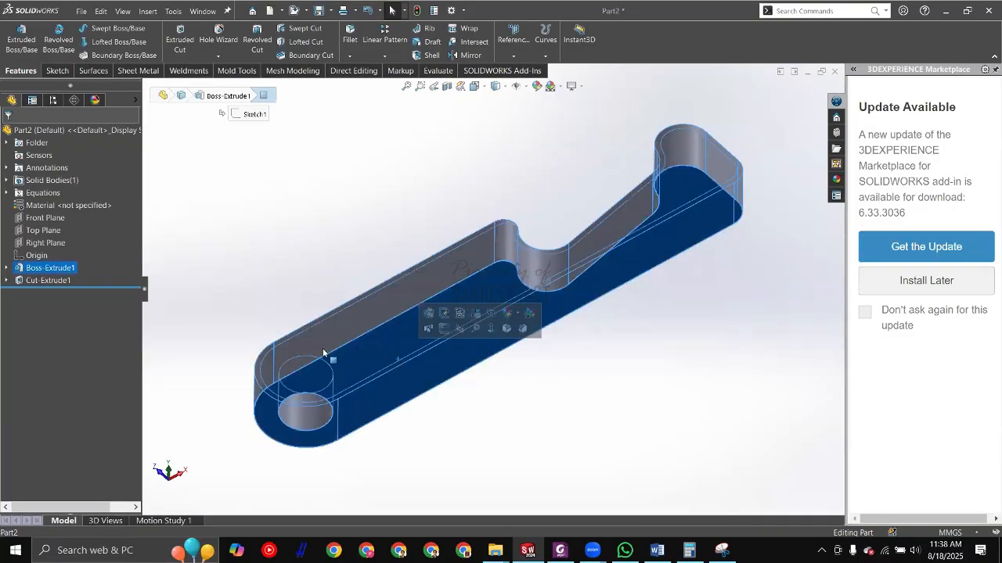
{"action": "left_click", "coordinate": [245, 274]}
{"action": "key", "text": "ctrl+7"}
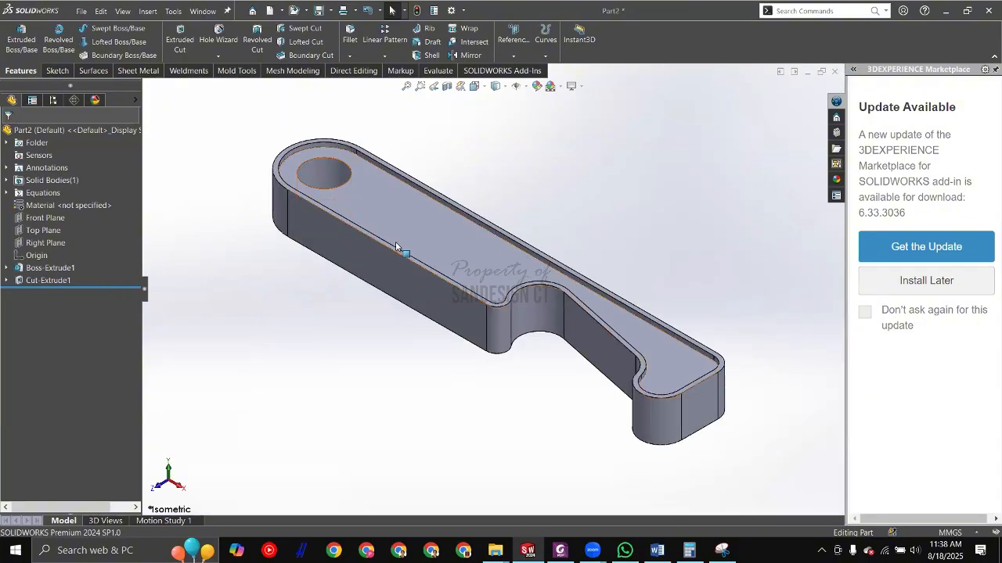
{"action": "middle_click_drag", "start_coordinate": [404, 149], "coordinate": [373, 268]}
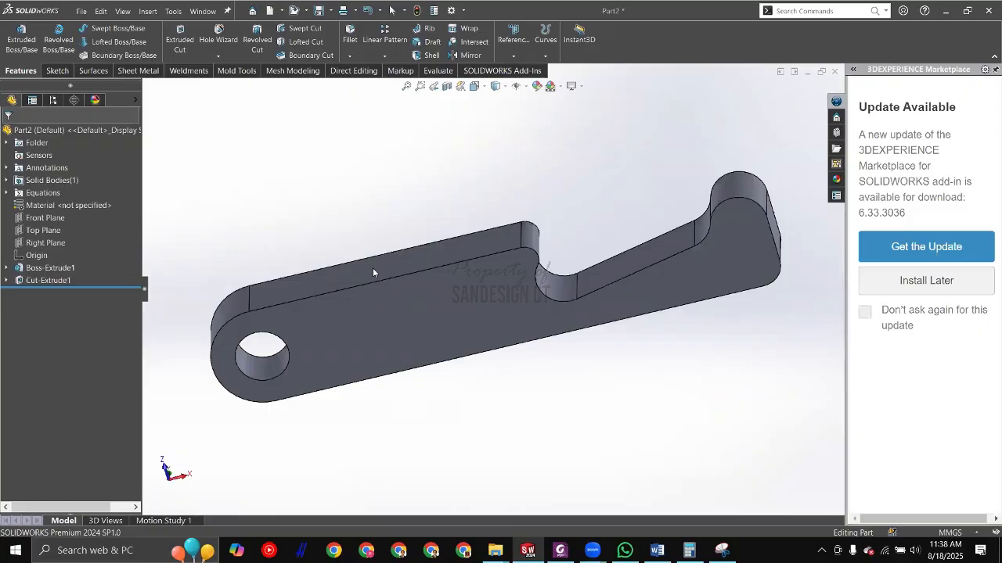
{"action": "left_click", "coordinate": [371, 358]}
{"action": "middle_click_drag", "start_coordinate": [371, 358], "coordinate": [305, 240]}
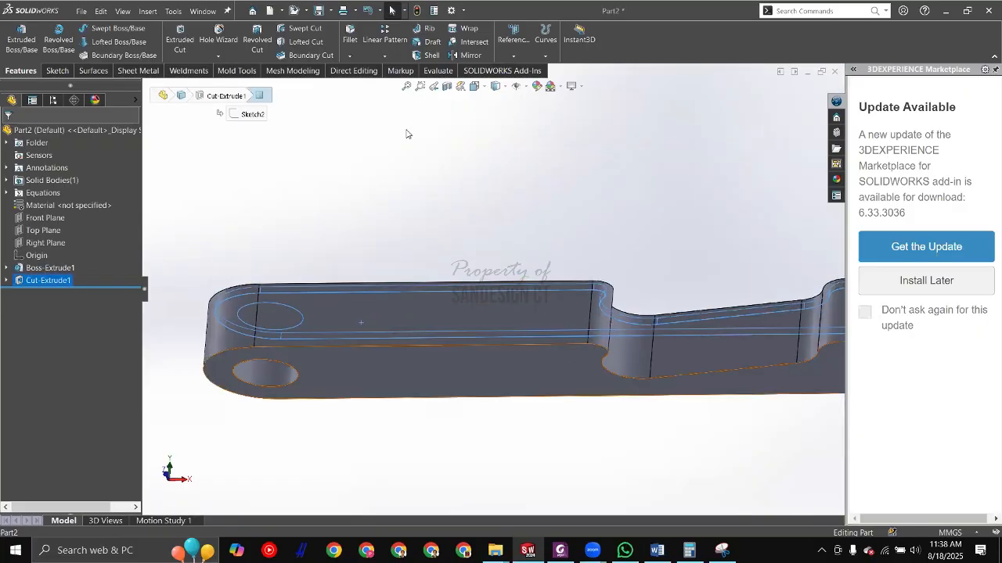
{"action": "left_click", "coordinate": [469, 328]}
{"action": "left_click", "coordinate": [470, 231]}
{"action": "key", "text": "ctrl+7"}
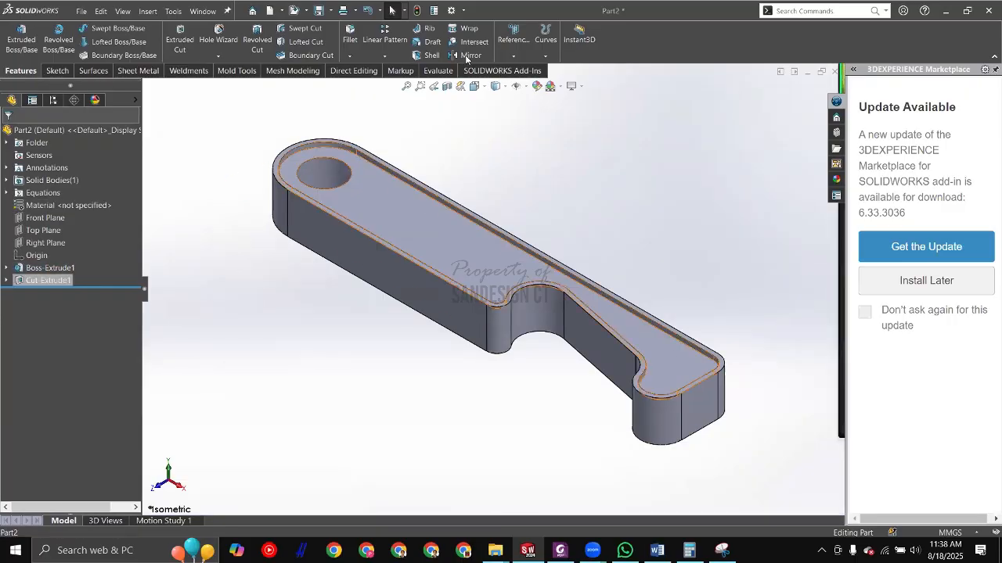
Step: Mirror the recess cut about the Top Plane to repeat it on the underside, checking the preview from the front and at an angle
{"action": "left_click", "coordinate": [48, 281]}
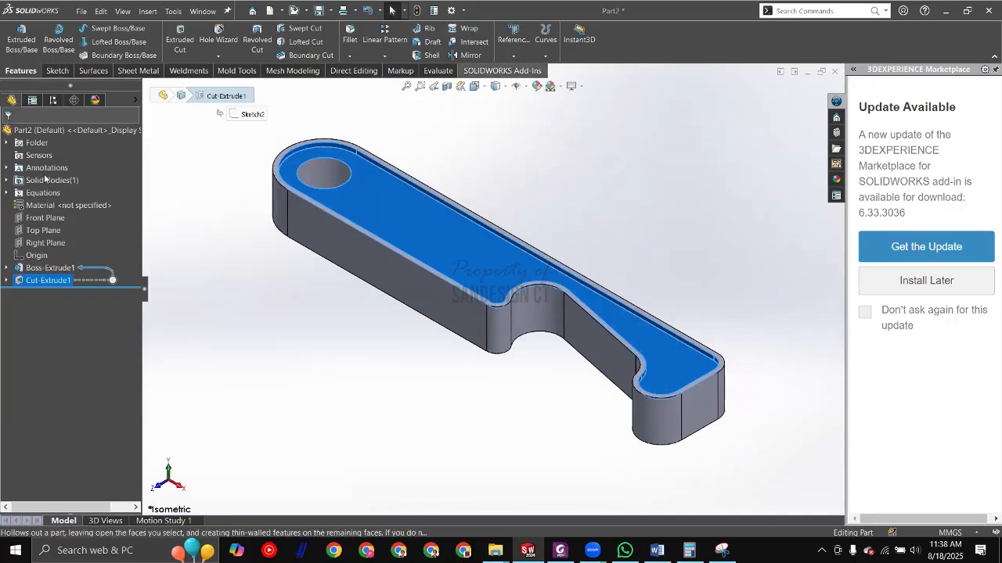
{"action": "left_click", "coordinate": [470, 54]}
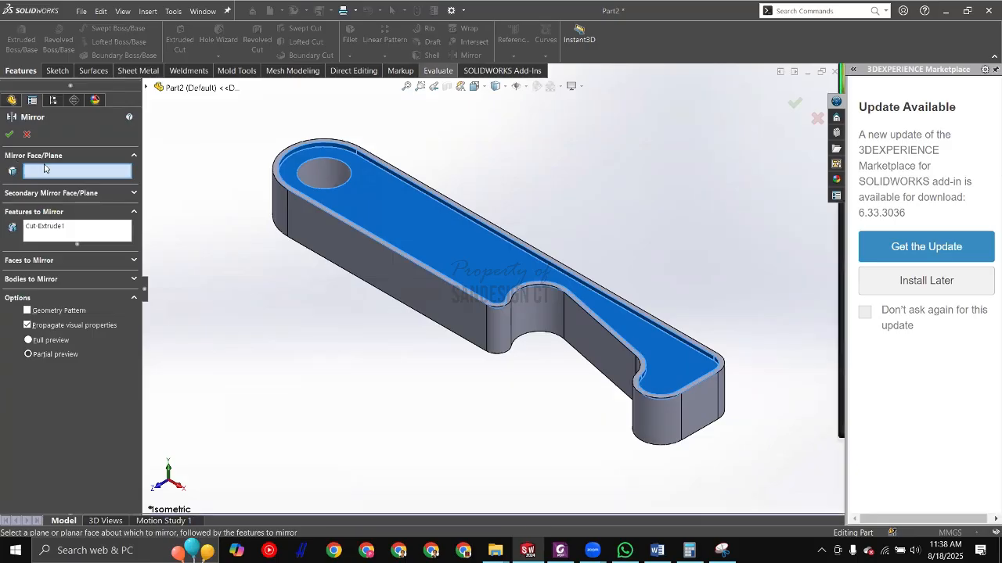
{"action": "left_click", "coordinate": [147, 87]}
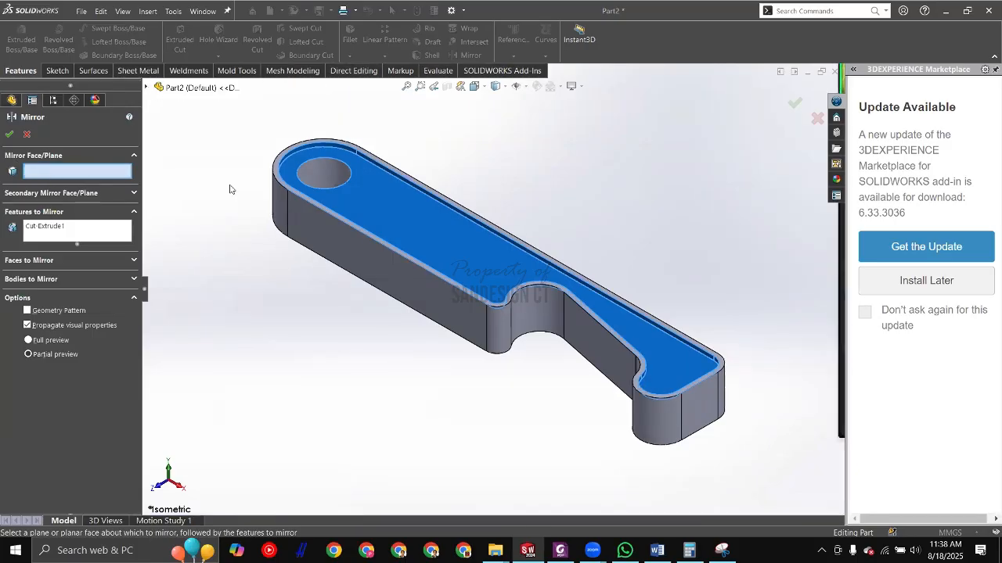
{"action": "scroll", "coordinate": [316, 235], "scroll_direction": "up", "scroll_amount": 2}
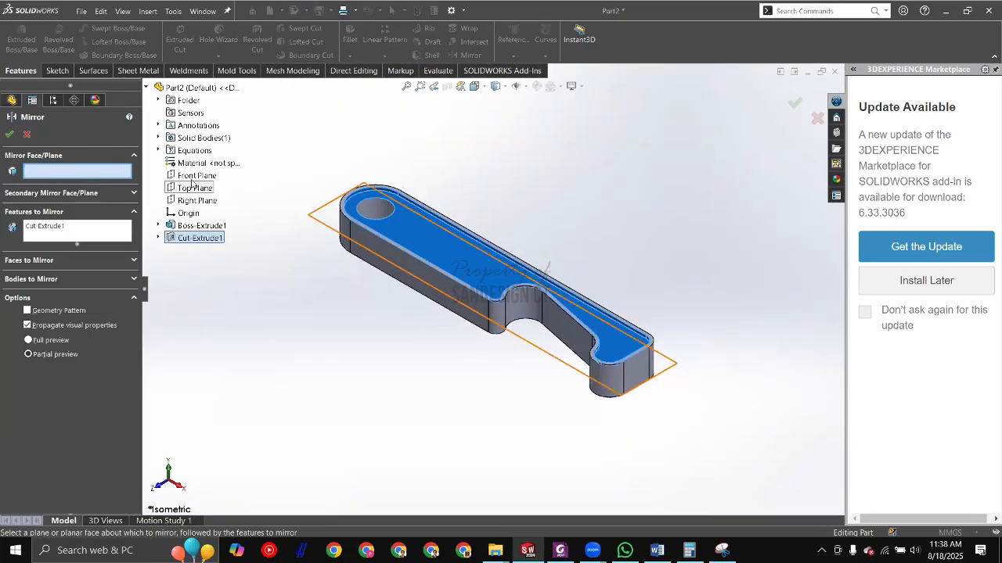
{"action": "key", "text": "ctrl+1"}
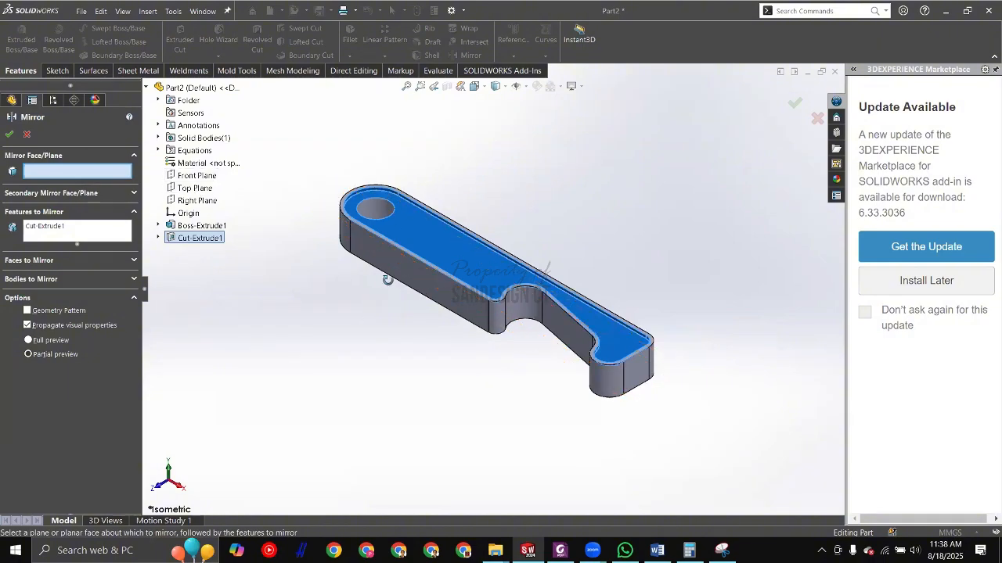
{"action": "left_click", "coordinate": [195, 195]}
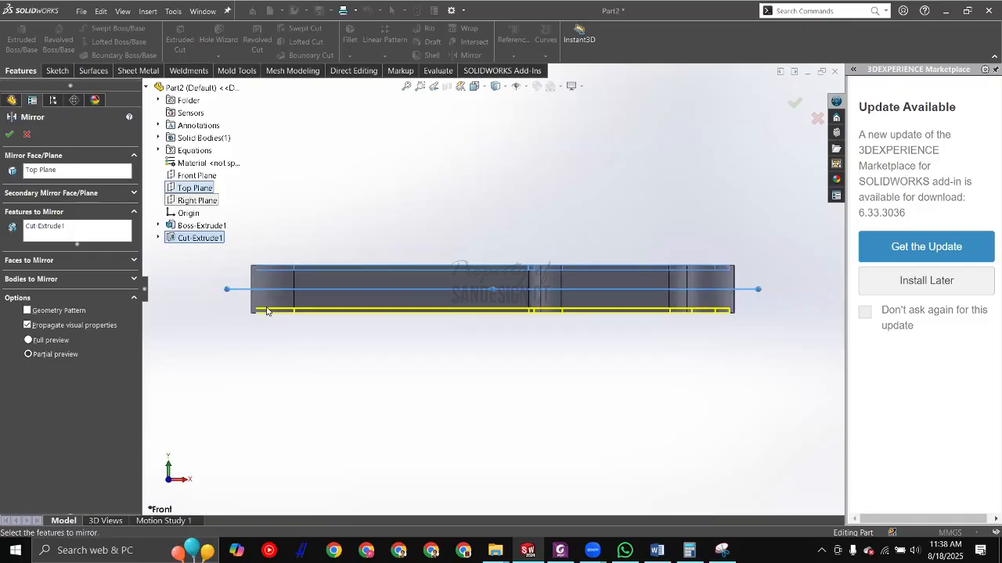
{"action": "scroll", "coordinate": [329, 297], "scroll_direction": "up", "scroll_amount": 3}
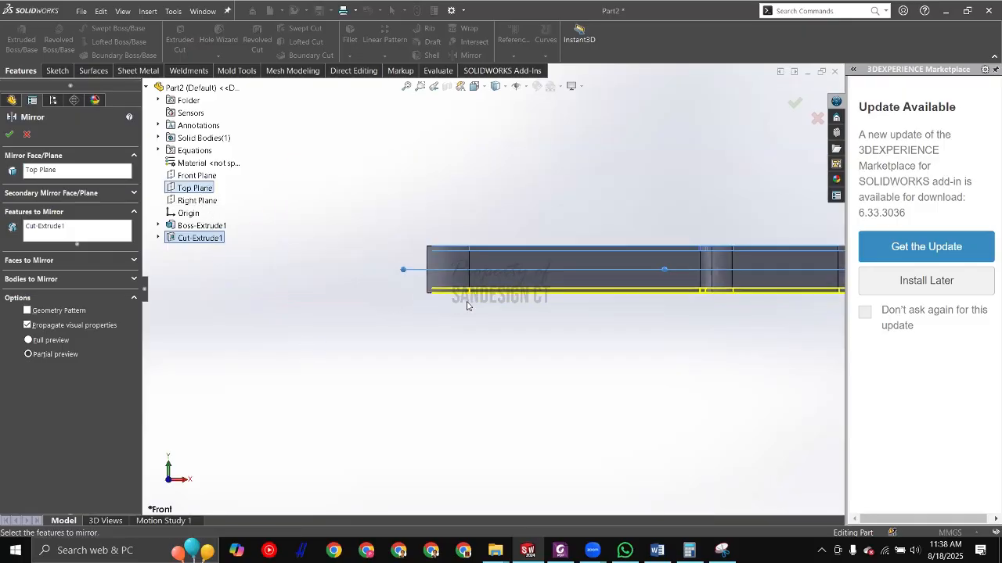
{"action": "middle_click_drag", "start_coordinate": [465, 304], "coordinate": [516, 240]}
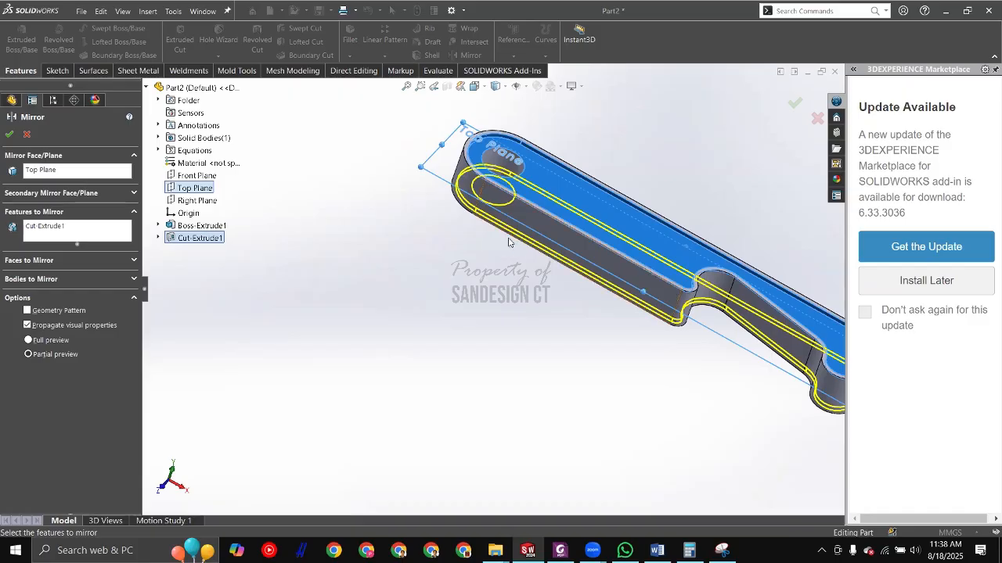
{"action": "key", "text": "ctrl+1"}
{"action": "scroll", "coordinate": [277, 340], "scroll_direction": "down", "scroll_amount": 4}
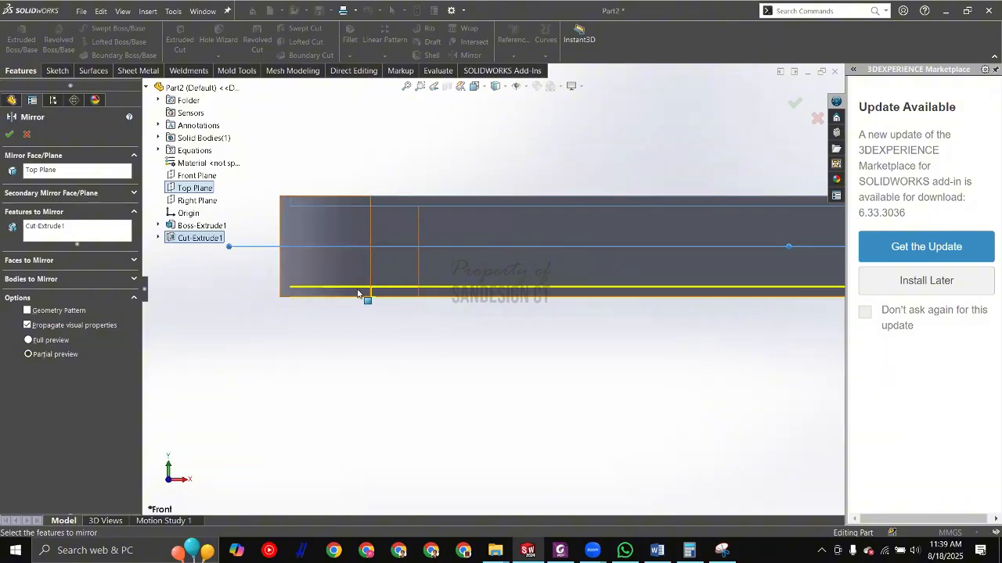
{"action": "middle_click_drag", "start_coordinate": [393, 309], "coordinate": [523, 346]}
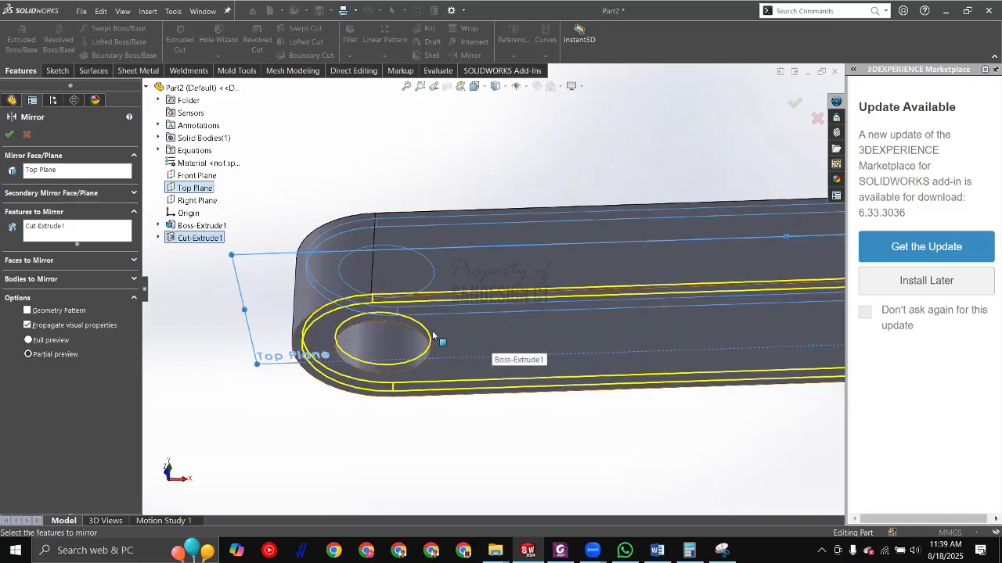
{"action": "left_click", "coordinate": [8, 134]}
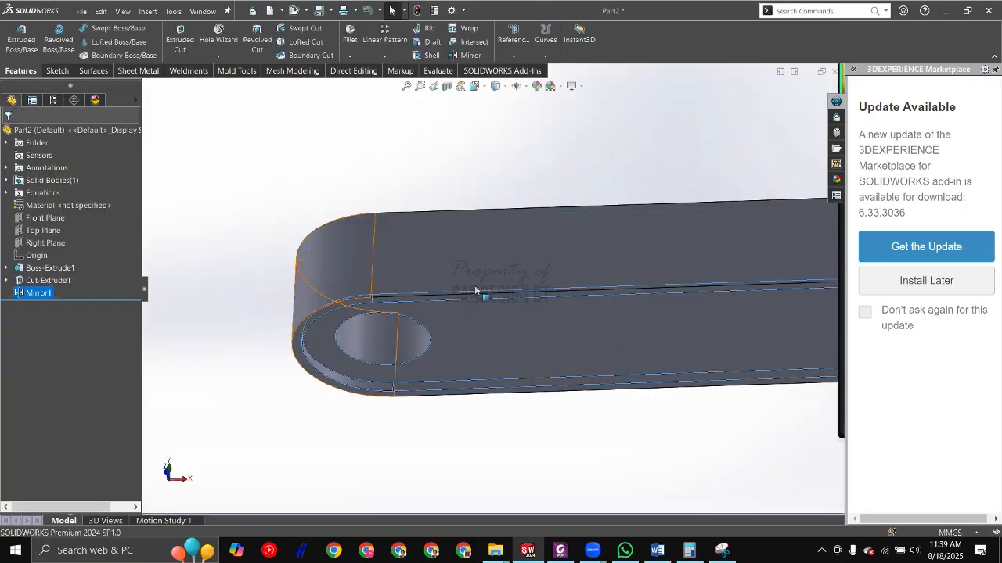
Step: Inspect the mirrored recess on the part's underside and return to the isometric view
{"action": "scroll", "coordinate": [446, 438], "scroll_direction": "up", "scroll_amount": 4}
{"action": "left_click", "coordinate": [447, 435]}
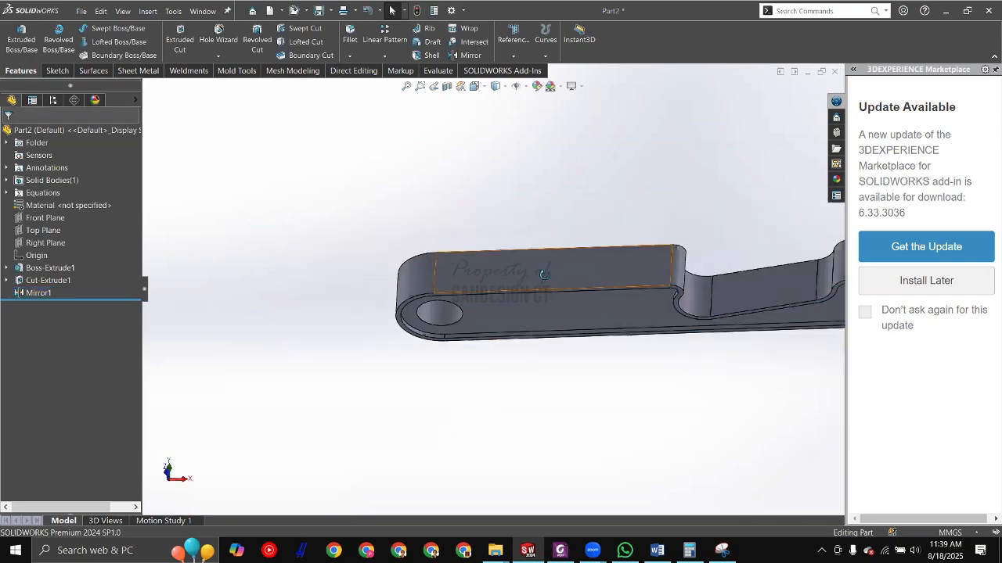
{"action": "scroll", "coordinate": [544, 274], "scroll_direction": "up", "scroll_amount": 1}
{"action": "middle_click_drag", "start_coordinate": [544, 273], "coordinate": [428, 237]}
{"action": "key", "text": "ctrl+7"}
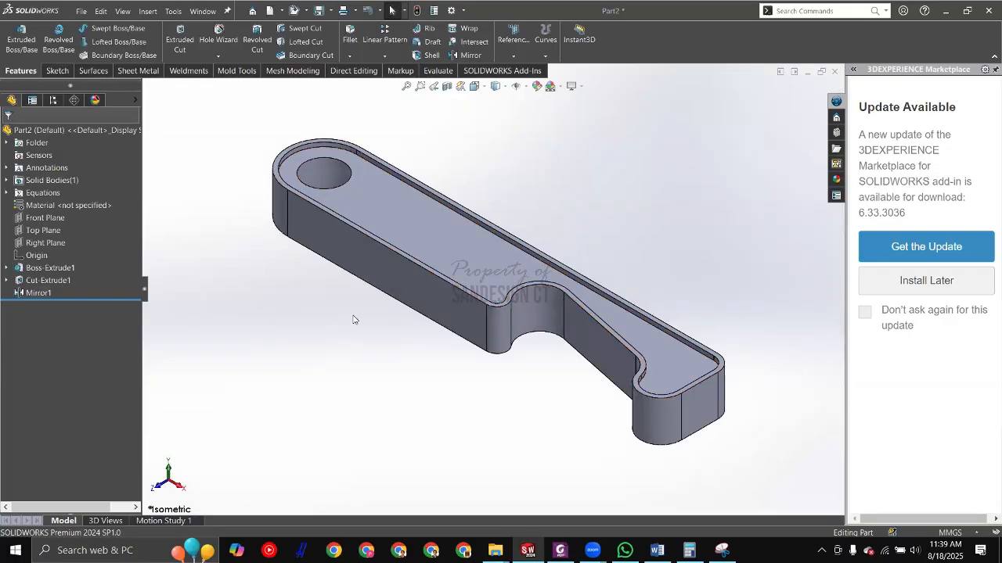
Step: Look up the material specification for Section B, Problem 2 in the PDF, then return to the SOLIDWORKS part
{"action": "key", "text": "alt+Tab"}
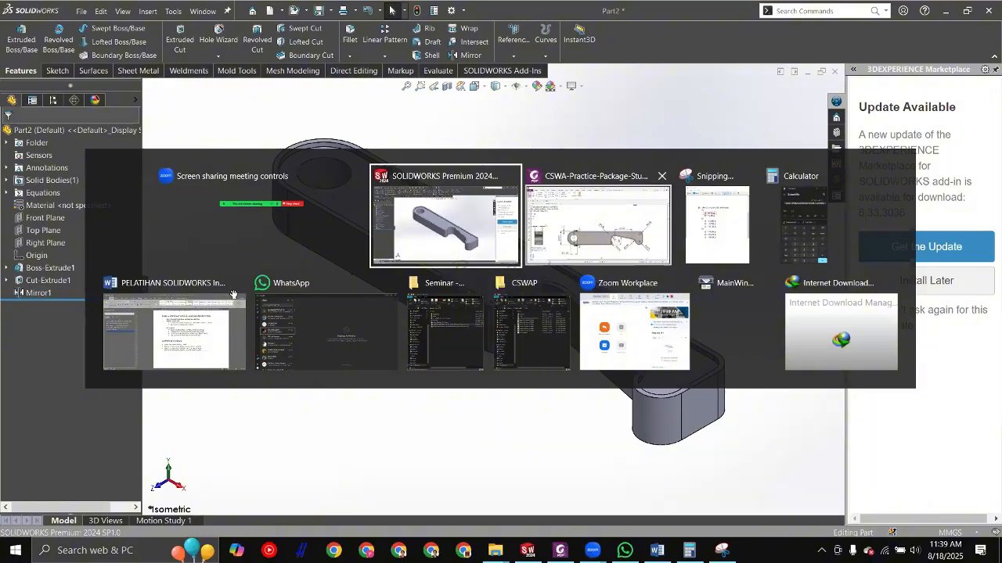
{"action": "key", "text": "alt+Tab"}
{"action": "scroll", "coordinate": [231, 286], "scroll_direction": "up", "scroll_amount": 4}
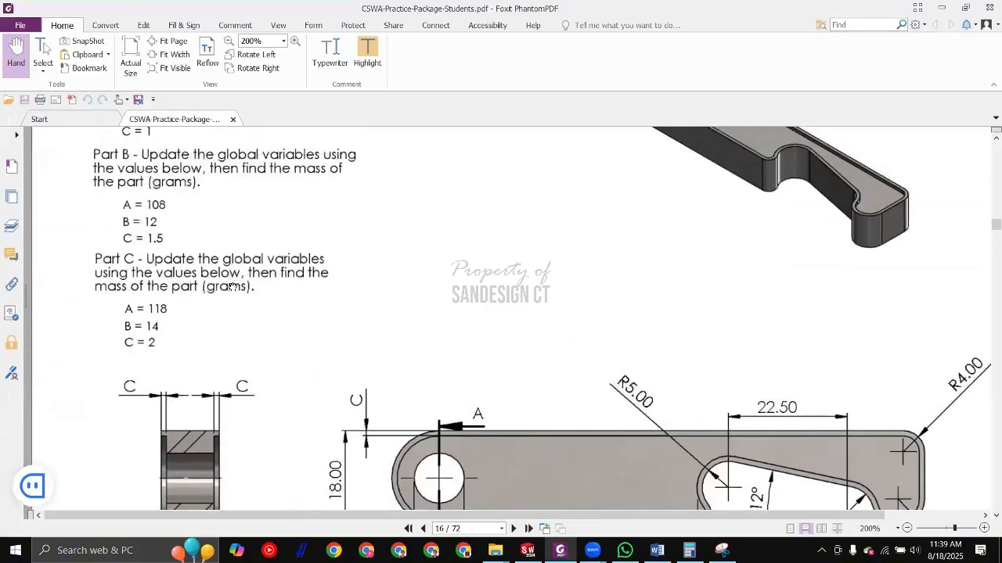
{"action": "scroll", "coordinate": [231, 286], "scroll_direction": "up", "scroll_amount": 4}
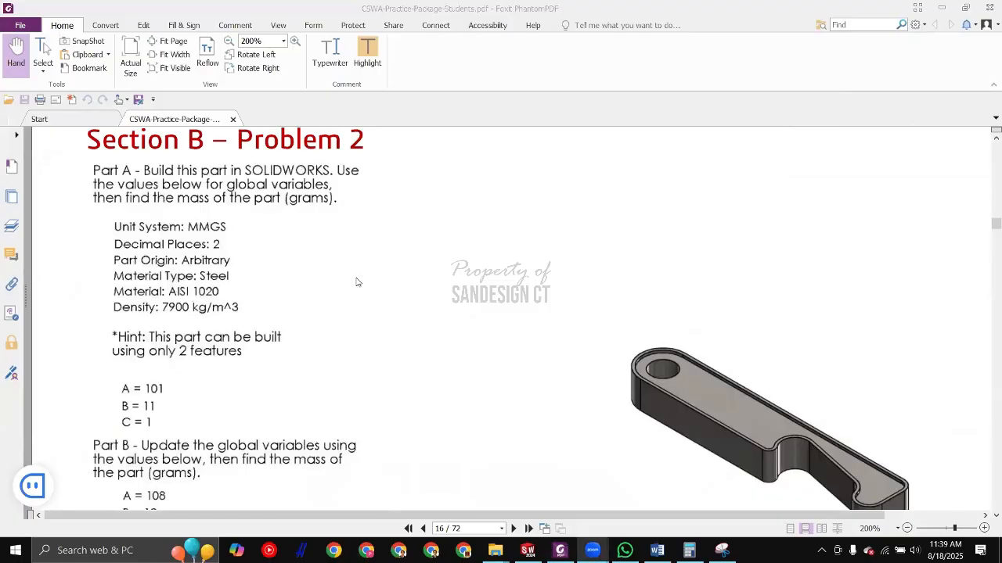
{"action": "key", "text": "alt+Tab"}
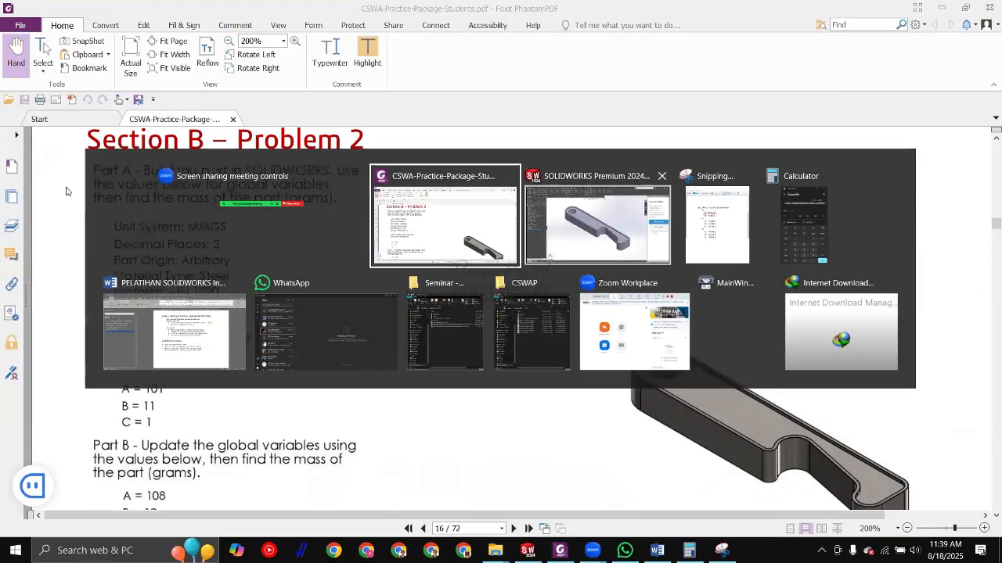
{"action": "key", "text": "alt+Tab"}
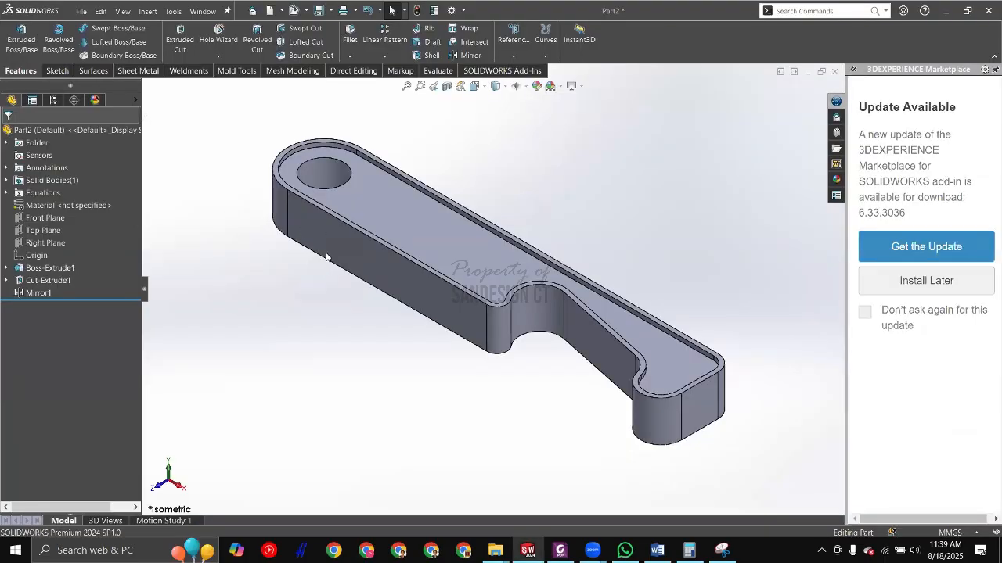
Step: Assign AISI 1020 steel to the part, checking the material choice against the PDF specification
{"action": "left_click", "coordinate": [432, 239]}
{"action": "double_click", "coordinate": [69, 206]}
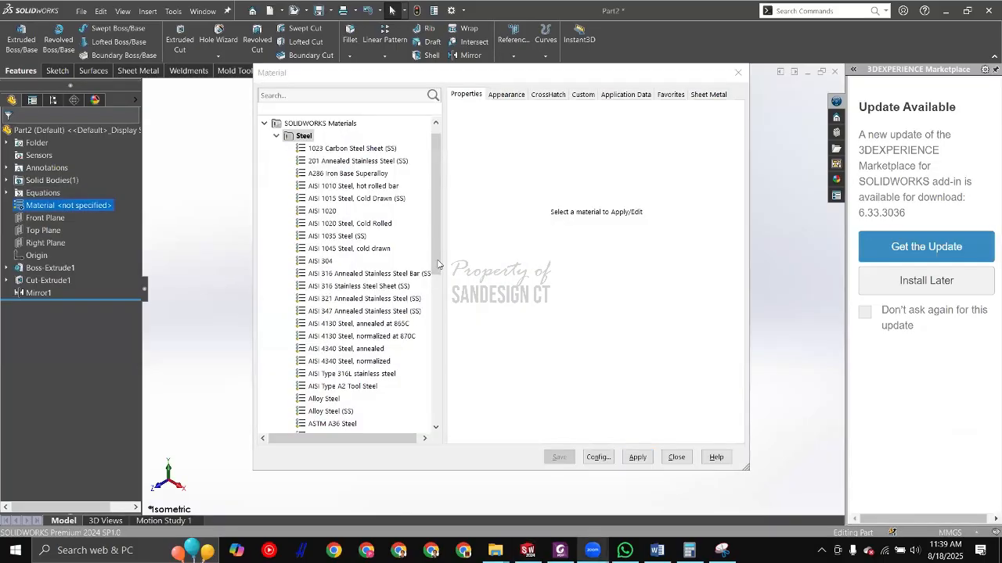
{"action": "key", "text": "alt+Tab"}
{"action": "key", "text": "alt+Tab"}
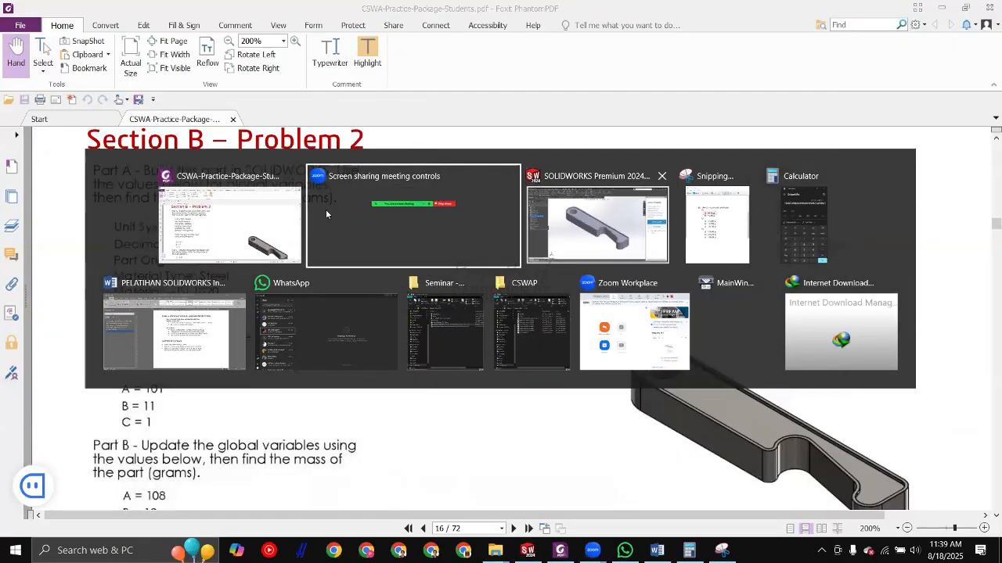
{"action": "key", "text": "alt+Tab"}
{"action": "left_click", "coordinate": [327, 211]}
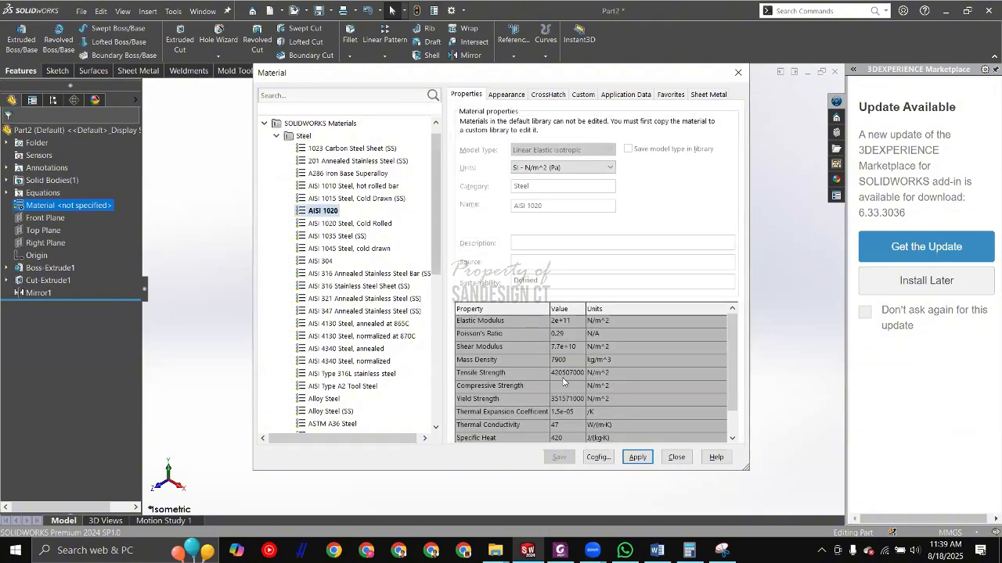
{"action": "key", "text": "alt+Tab"}
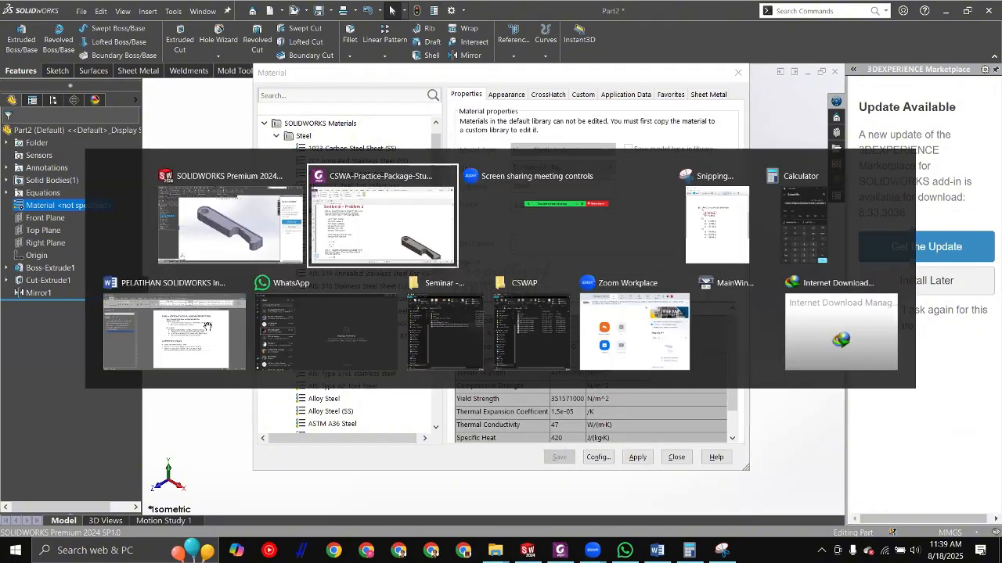
{"action": "key", "text": "alt+Tab"}
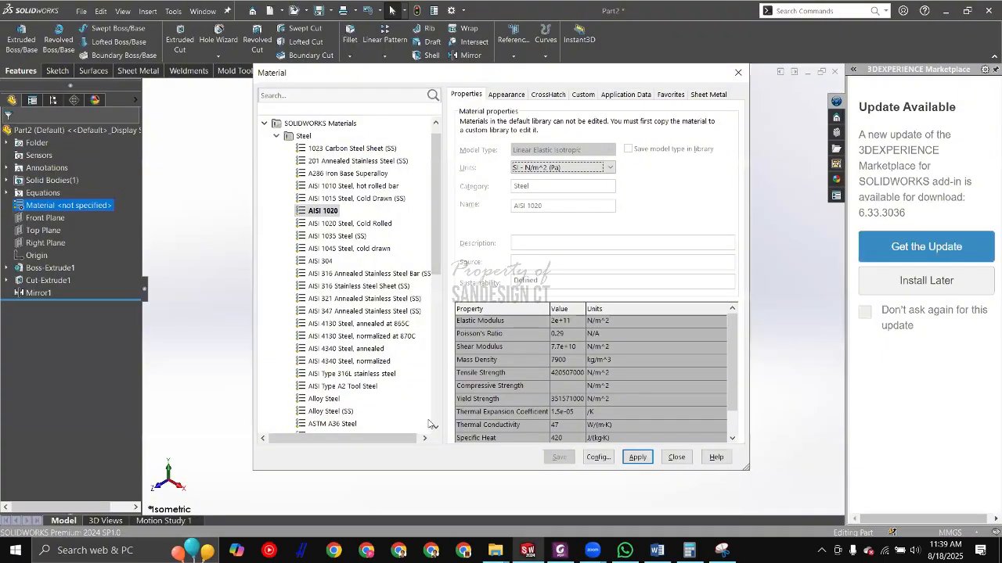
{"action": "left_click", "coordinate": [638, 457]}
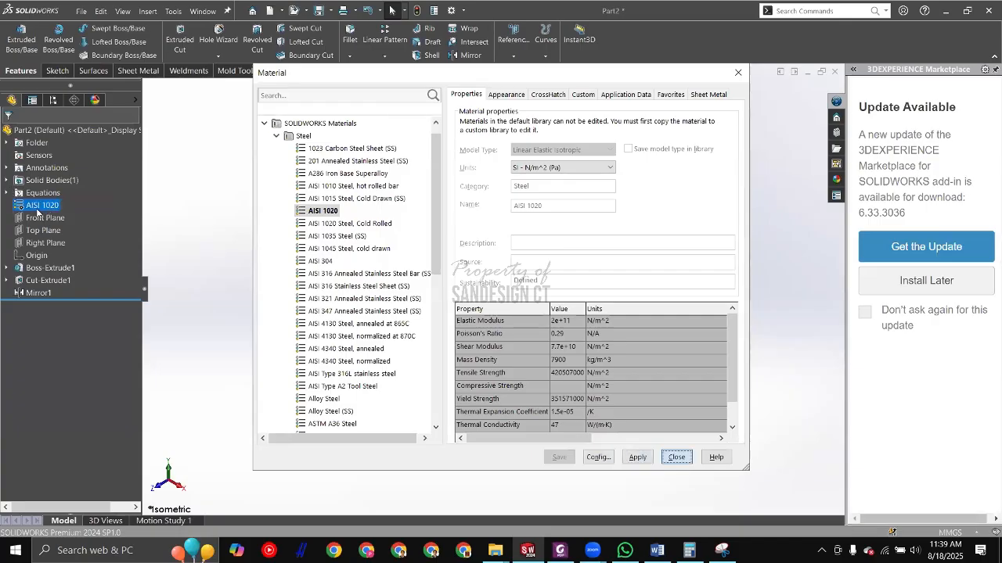
{"action": "left_click", "coordinate": [738, 72]}
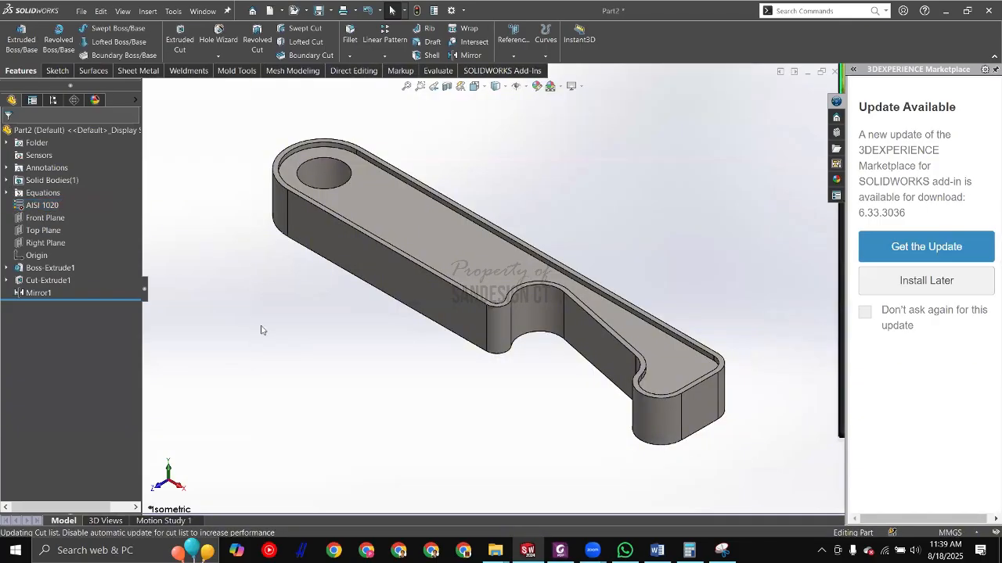
Step: Calculate the part's mass properties and highlight the mass value
{"action": "left_click", "coordinate": [435, 71]}
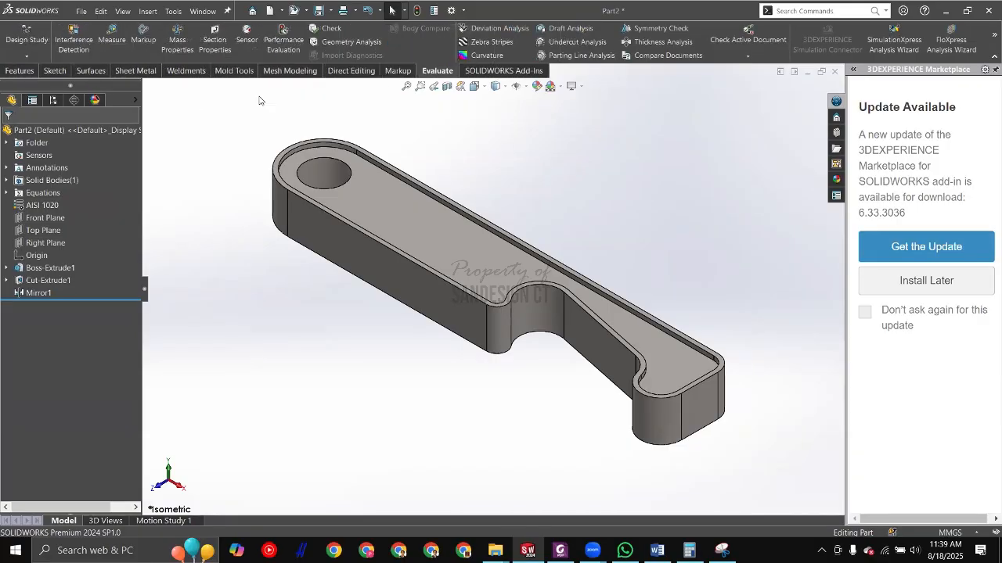
{"action": "left_click", "coordinate": [177, 41]}
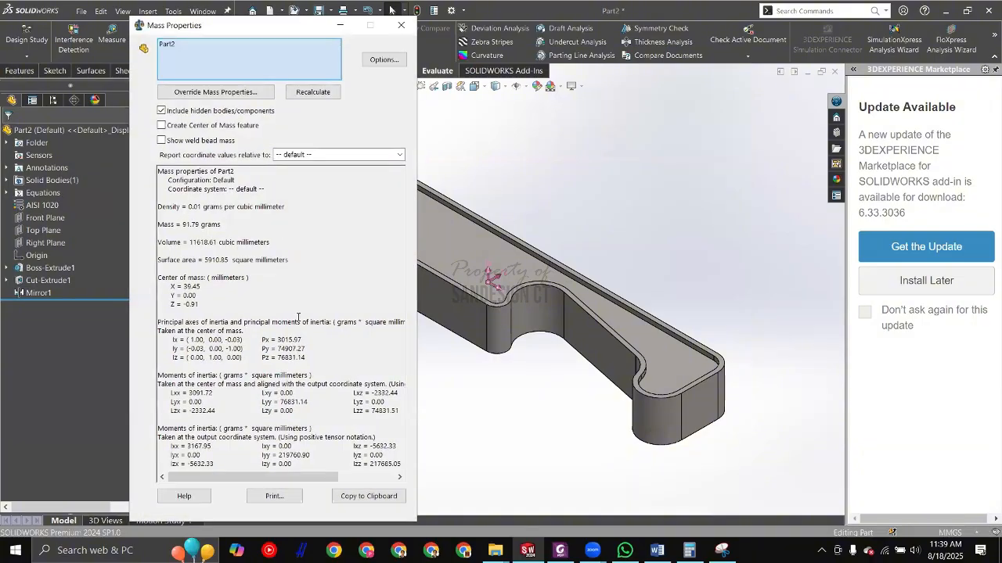
{"action": "left_click_drag", "start_coordinate": [222, 226], "coordinate": [182, 225]}
Step: Outline answer 2a in red on the Snipping Tool answer key, compare it with the calculated mass, and close the mass properties
{"action": "left_click", "coordinate": [722, 550]}
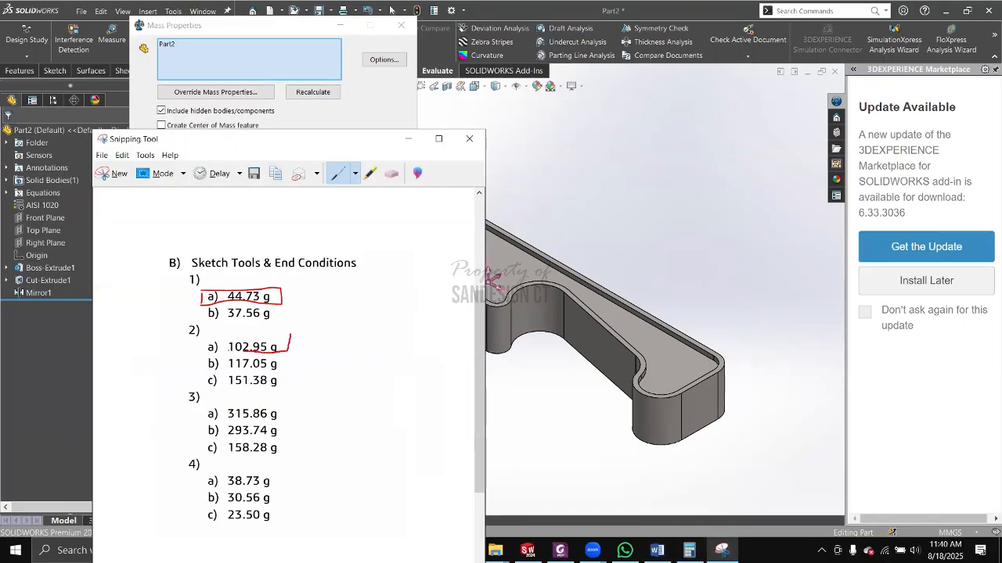
{"action": "mouse_move", "coordinate": [244, 352]}
{"action": "left_mouse_down"}
{"action": "mouse_move", "coordinate": [202, 351]}
{"action": "mouse_move", "coordinate": [292, 336]}
{"action": "left_mouse_up"}
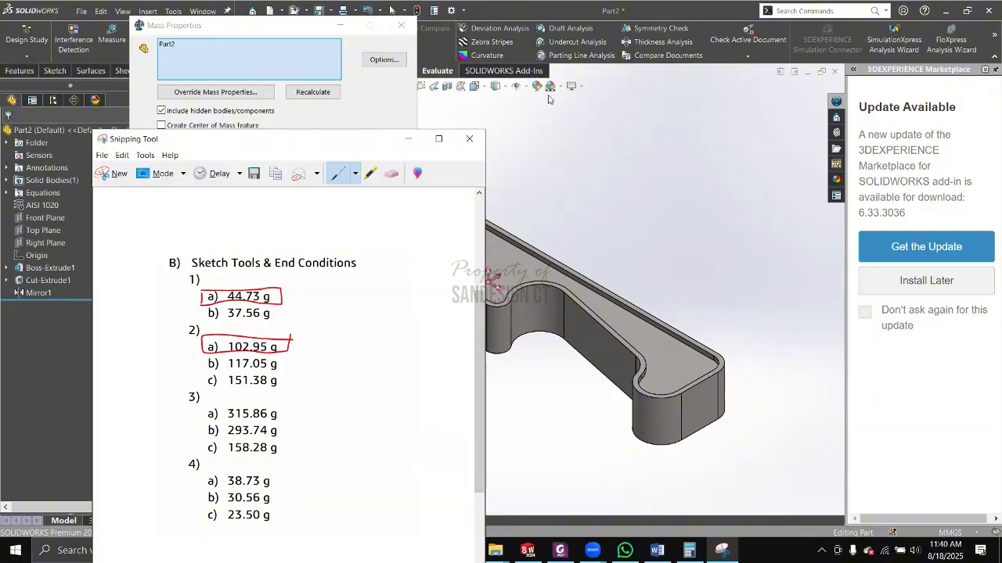
{"action": "left_click_drag", "start_coordinate": [274, 139], "coordinate": [525, 94]}
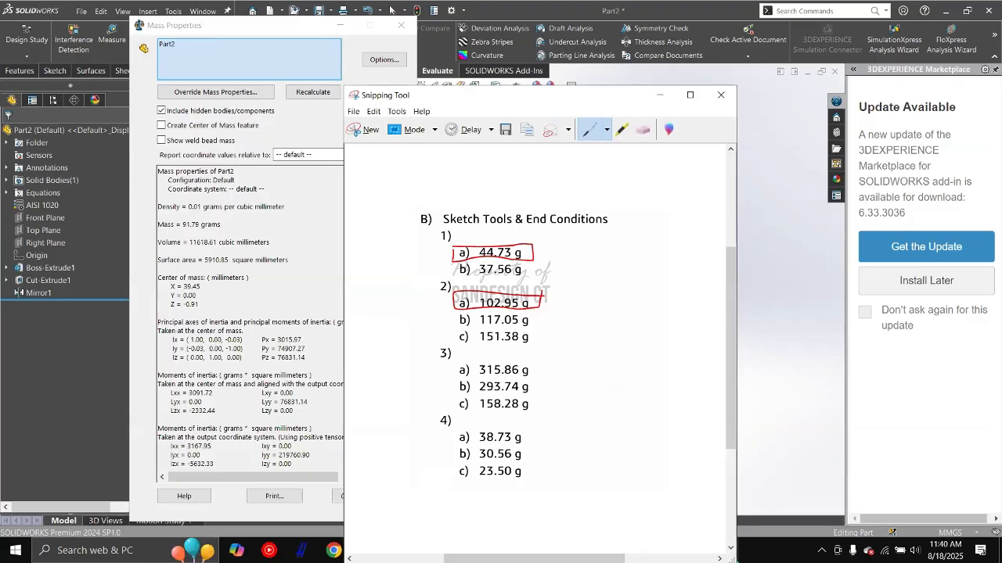
{"action": "left_click", "coordinate": [653, 100]}
{"action": "left_click", "coordinate": [402, 27]}
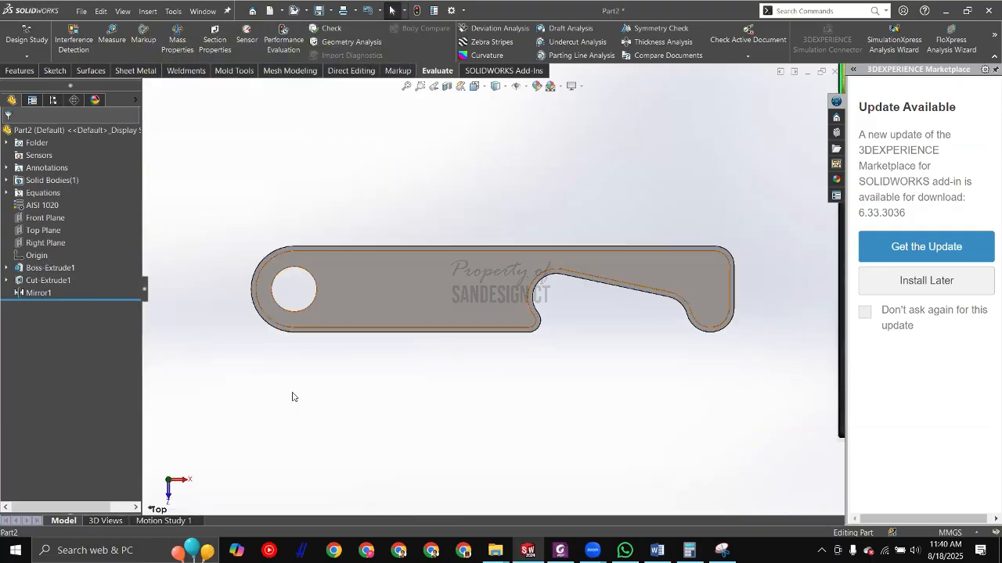
Step: Open the base extrusion's profile sketch for editing in the top view
{"action": "key", "text": "ctrl+5"}
{"action": "left_click", "coordinate": [62, 280]}
{"action": "left_click", "coordinate": [90, 242]}
{"action": "left_click", "coordinate": [50, 280]}
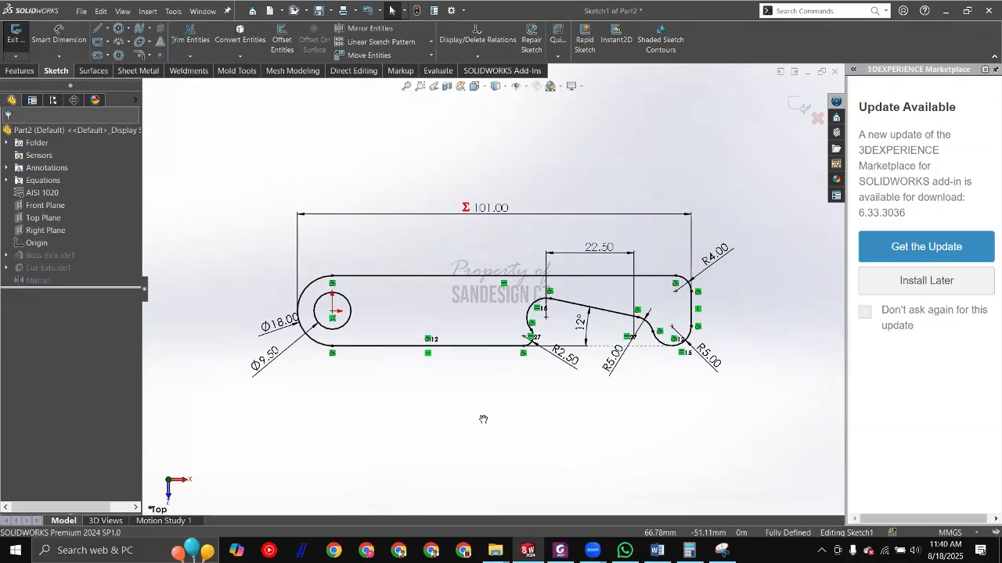
Step: Switch to the PDF drawing and check the profile's radii, angle and hole dimensions against the sketch
{"action": "key", "text": "alt+Tab"}
{"action": "scroll", "coordinate": [434, 313], "scroll_direction": "down", "scroll_amount": 1}
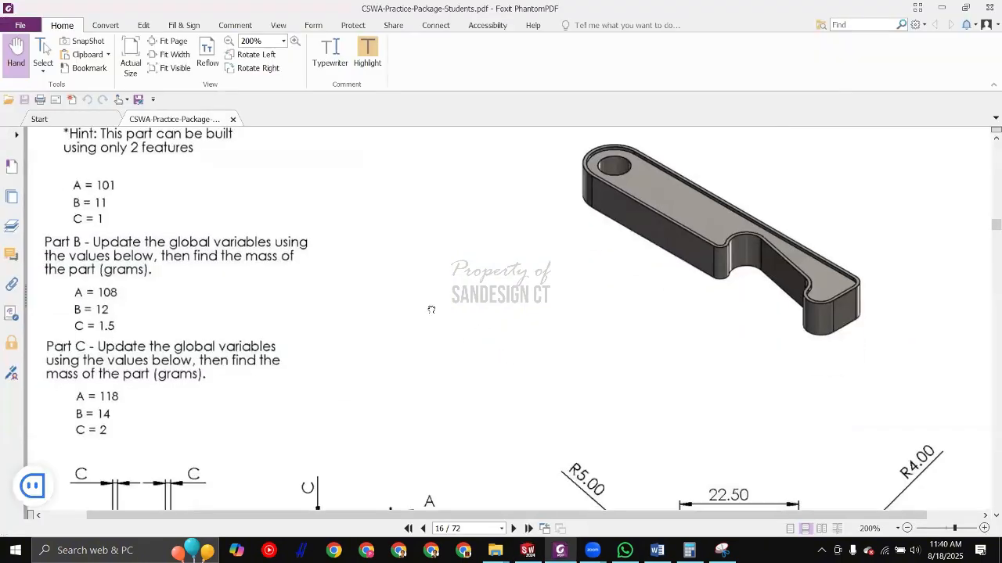
{"action": "scroll", "coordinate": [414, 333], "scroll_direction": "down", "scroll_amount": 1}
{"action": "scroll", "coordinate": [418, 345], "scroll_direction": "down", "scroll_amount": 2}
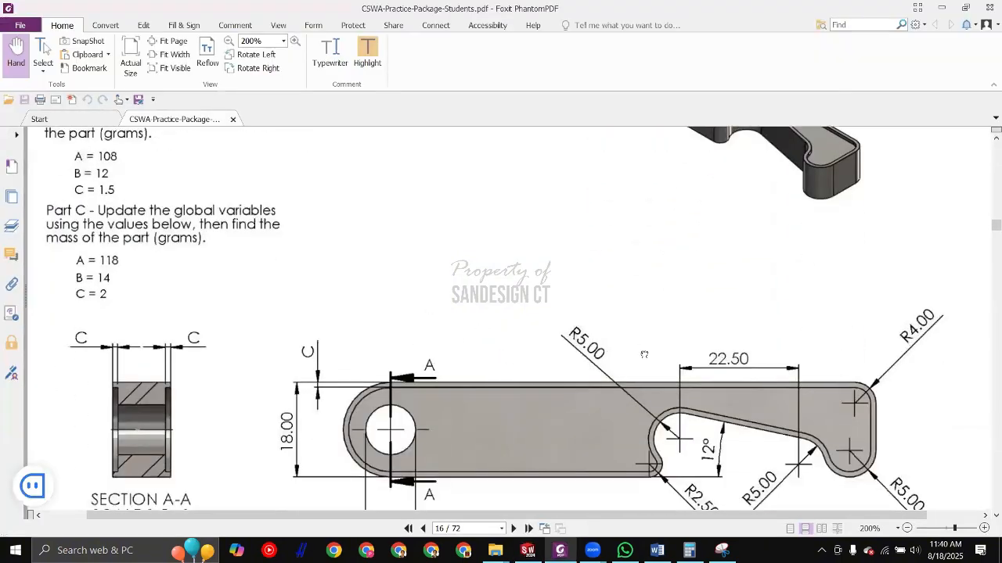
{"action": "scroll", "coordinate": [644, 354], "scroll_direction": "down", "scroll_amount": 2}
{"action": "scroll", "coordinate": [688, 352], "scroll_direction": "right", "scroll_amount": 1}
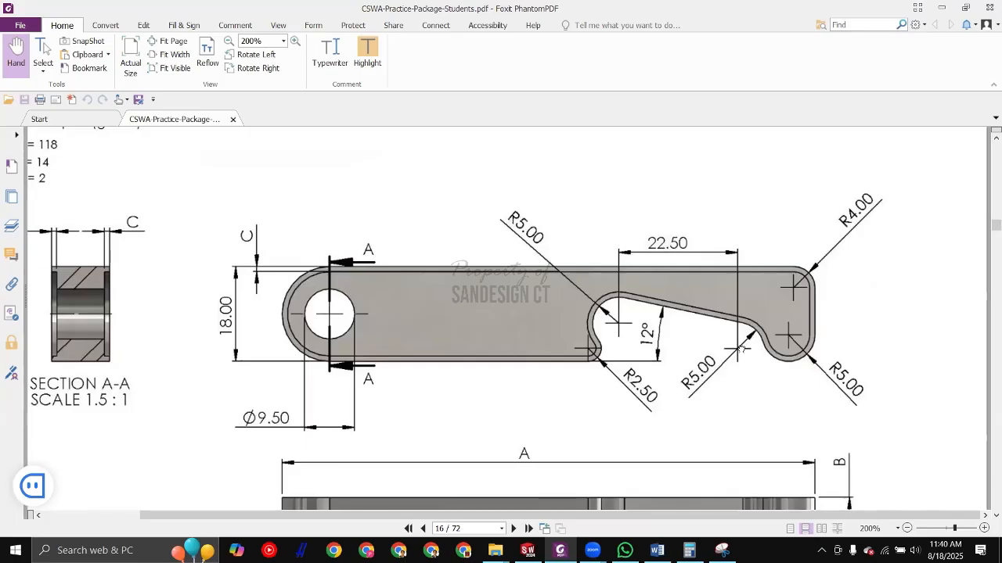
Step: Check the horizontal alignment of the R2.50 and R5.00 notch arc centres in the sketch against the PDF drawing
{"action": "key", "text": "alt+Tab"}
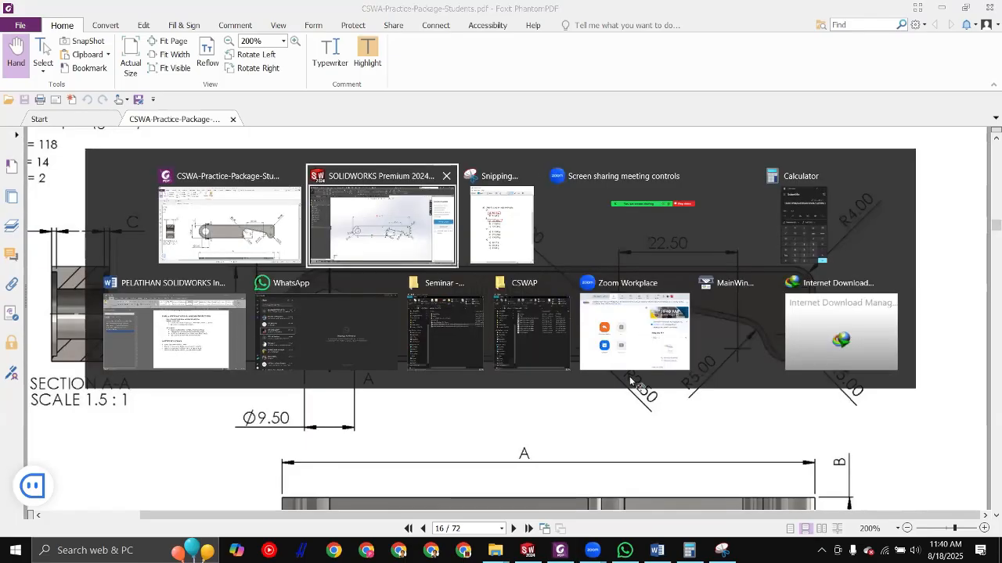
{"action": "scroll", "coordinate": [611, 321], "scroll_direction": "down", "scroll_amount": 5}
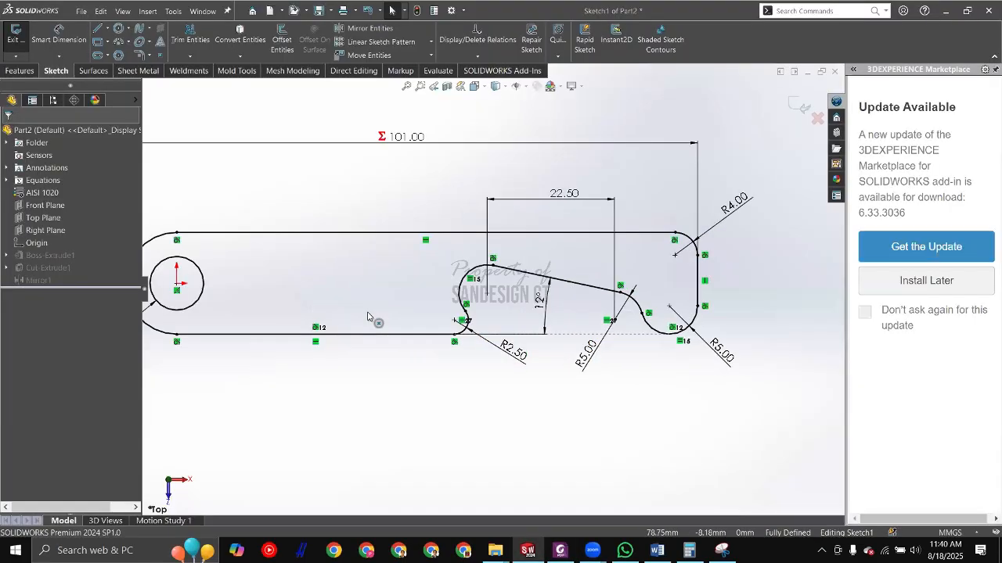
{"action": "left_click", "coordinate": [598, 314]}
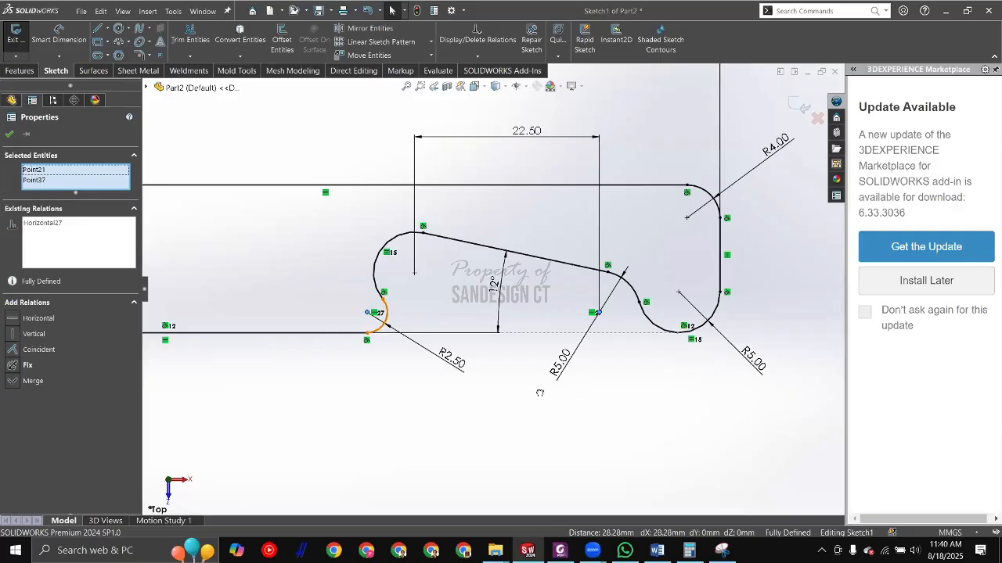
{"action": "key", "text": "alt+Tab"}
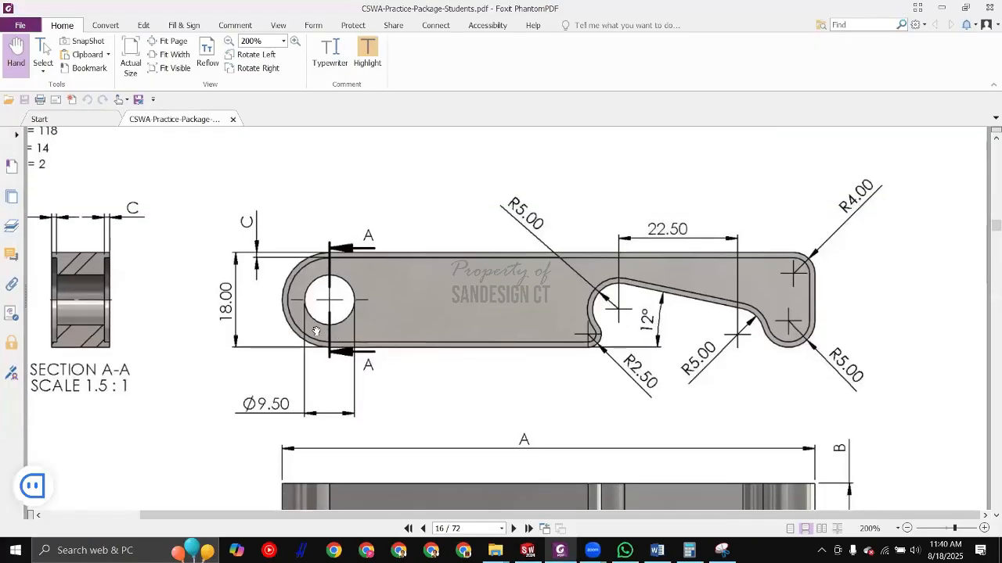
{"action": "key", "text": "alt+Tab"}
{"action": "scroll", "coordinate": [295, 278], "scroll_direction": "up", "scroll_amount": 3}
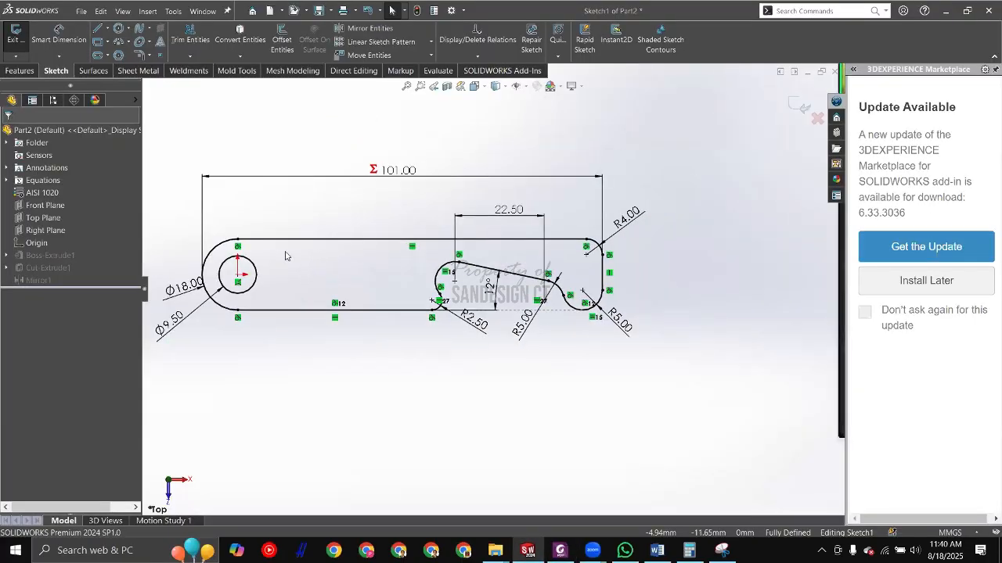
{"action": "scroll", "coordinate": [287, 253], "scroll_direction": "down", "scroll_amount": 3}
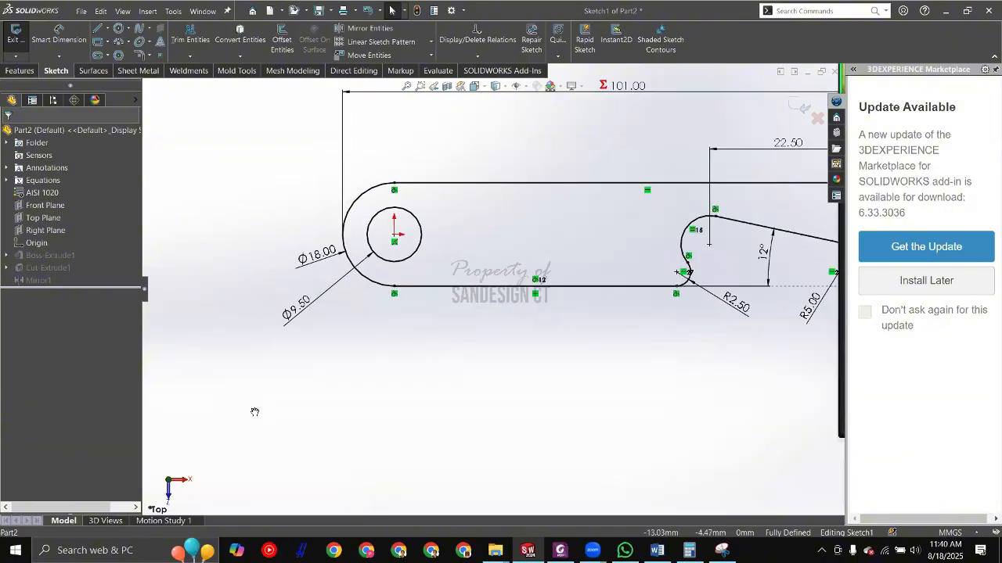
Step: Compare the sketch's rounded-end diameter, arc-centre spacing, slope angle and corner radii with the PDF drawing
{"action": "key", "text": "alt+Tab"}
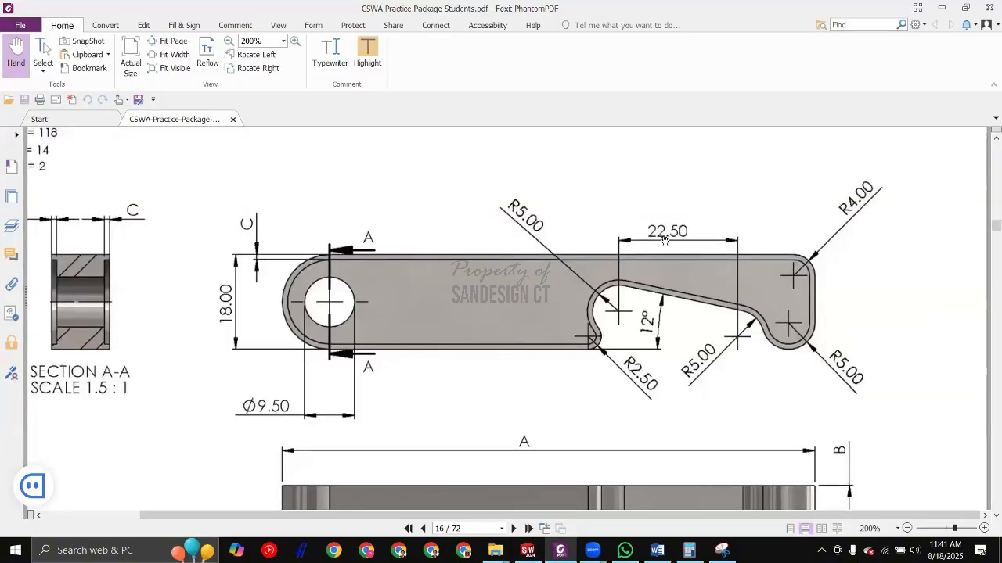
{"action": "key", "text": "alt+Tab"}
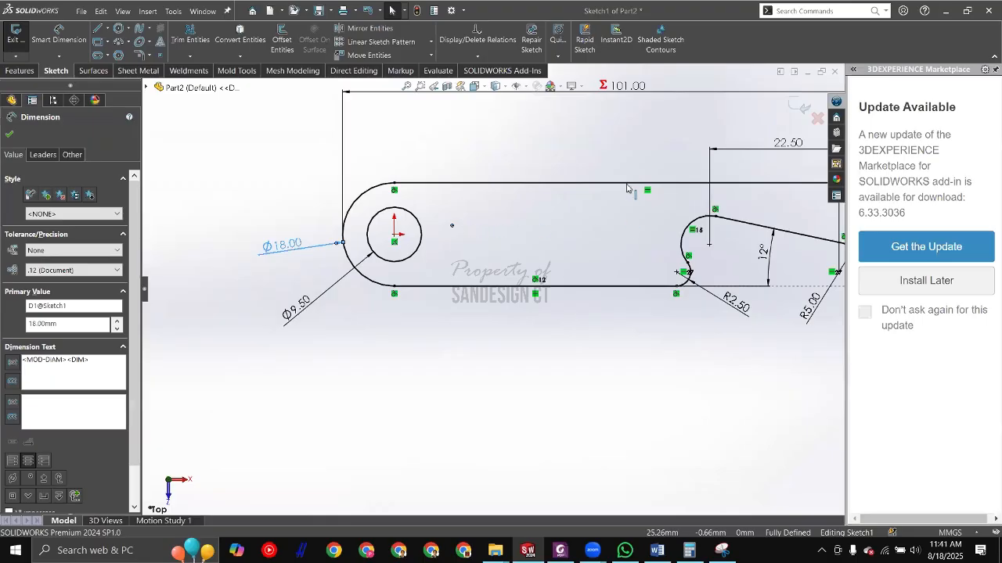
{"action": "middle_click_drag", "start_coordinate": [773, 269], "coordinate": [586, 275], "text": "ctrl"}
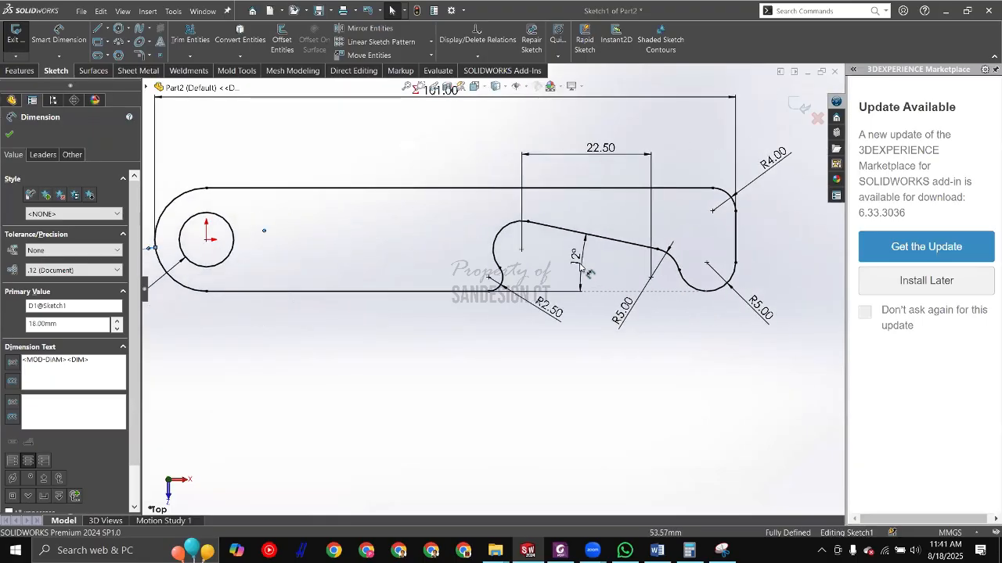
{"action": "key", "text": "Escape"}
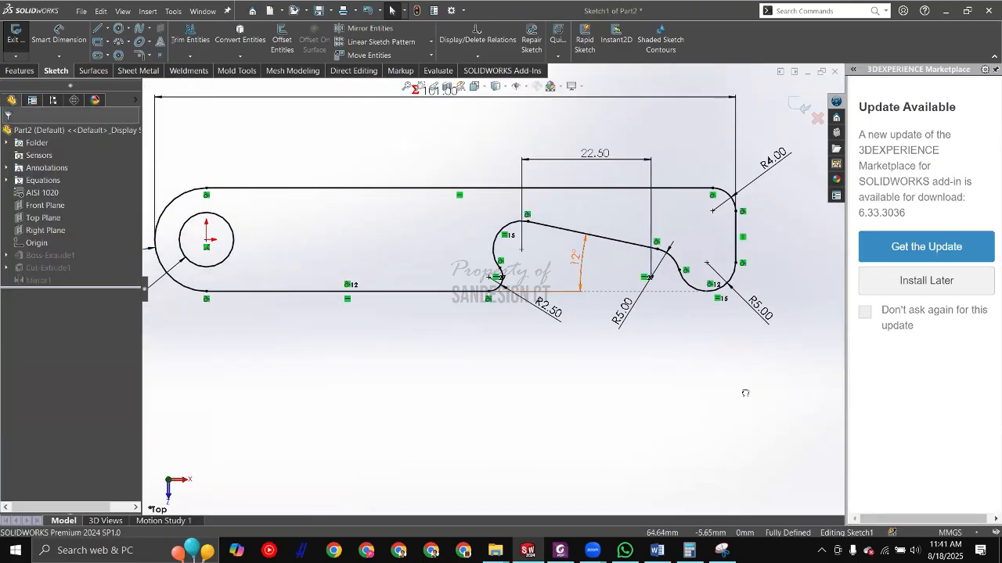
{"action": "key", "text": "alt+Tab"}
{"action": "scroll", "coordinate": [766, 226], "scroll_direction": "down", "scroll_amount": 1, "text": "ctrl"}
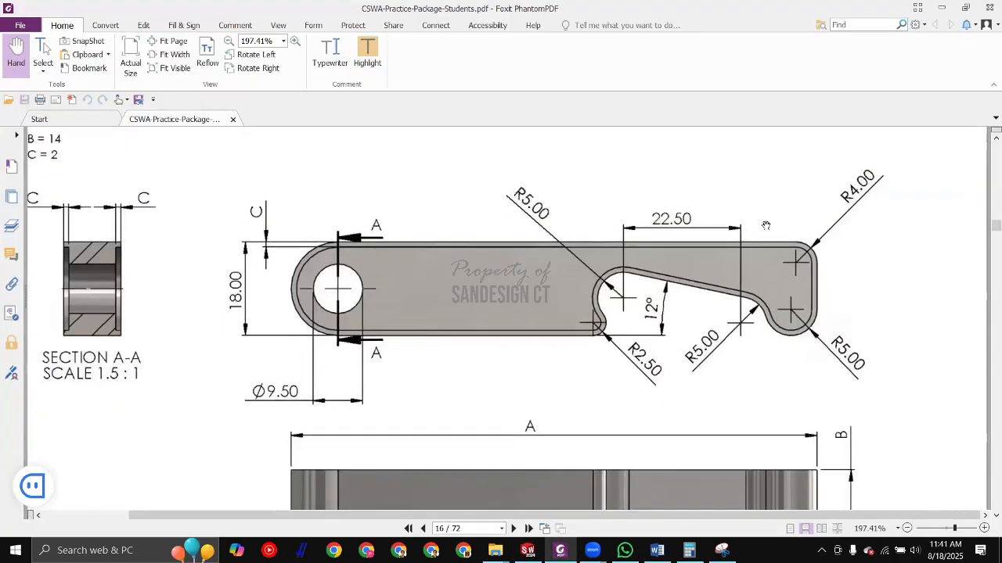
{"action": "key", "text": "alt+Tab"}
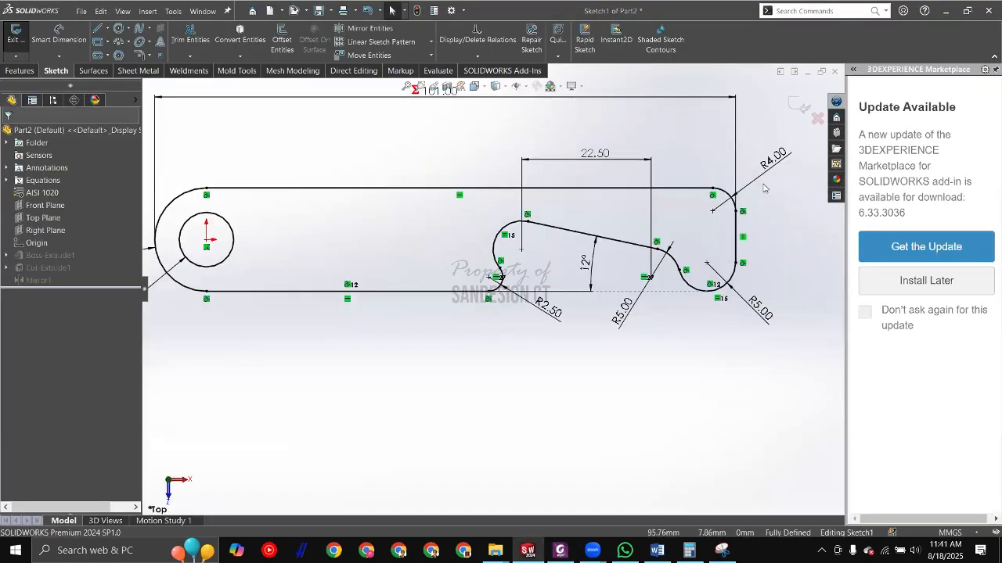
{"action": "left_click", "coordinate": [763, 311]}
{"action": "key", "text": "alt+Tab"}
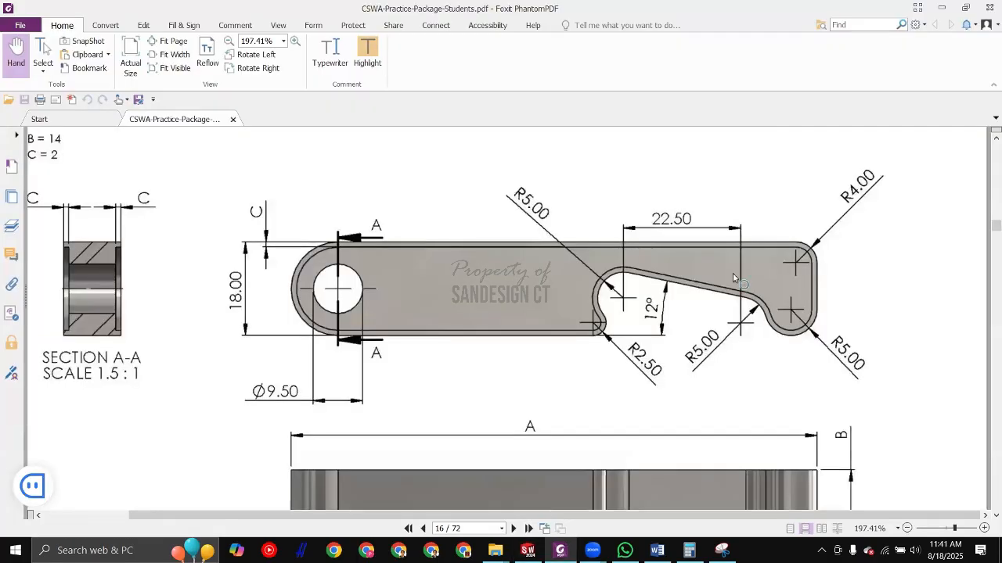
{"action": "key", "text": "alt+Tab"}
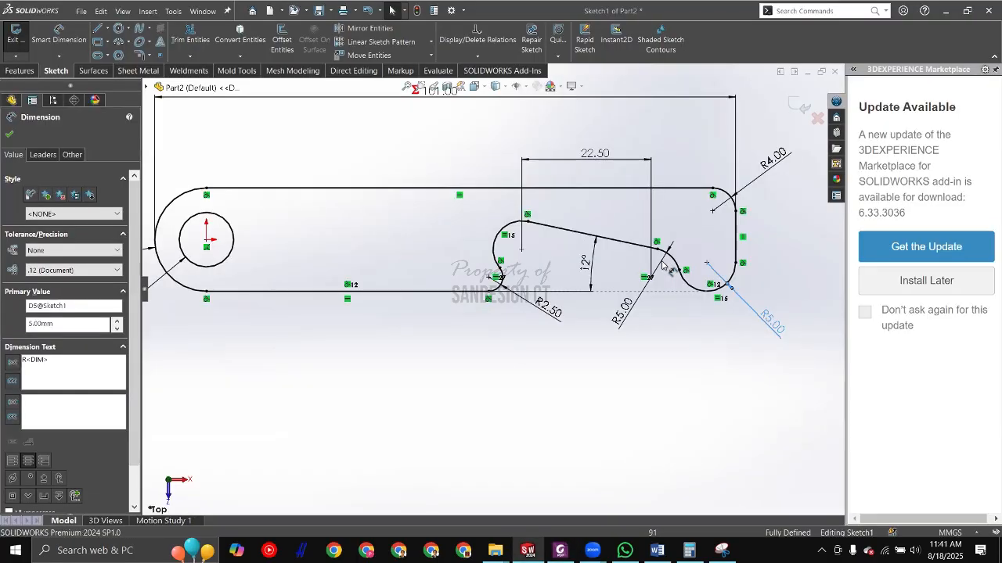
Step: Add a driven radius dimension to the large arc at the notch's inner end
{"action": "left_click", "coordinate": [501, 239]}
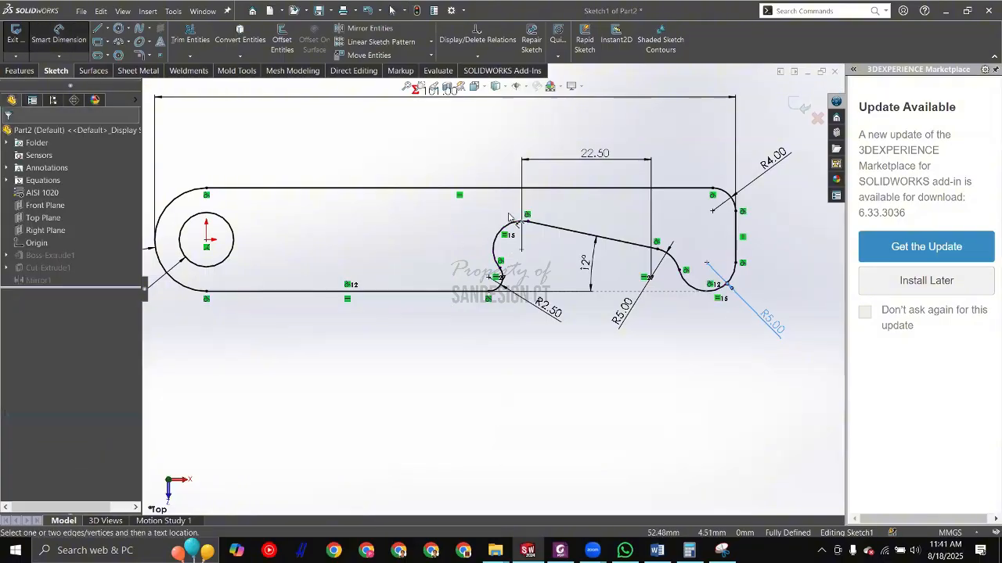
{"action": "left_click", "coordinate": [429, 219]}
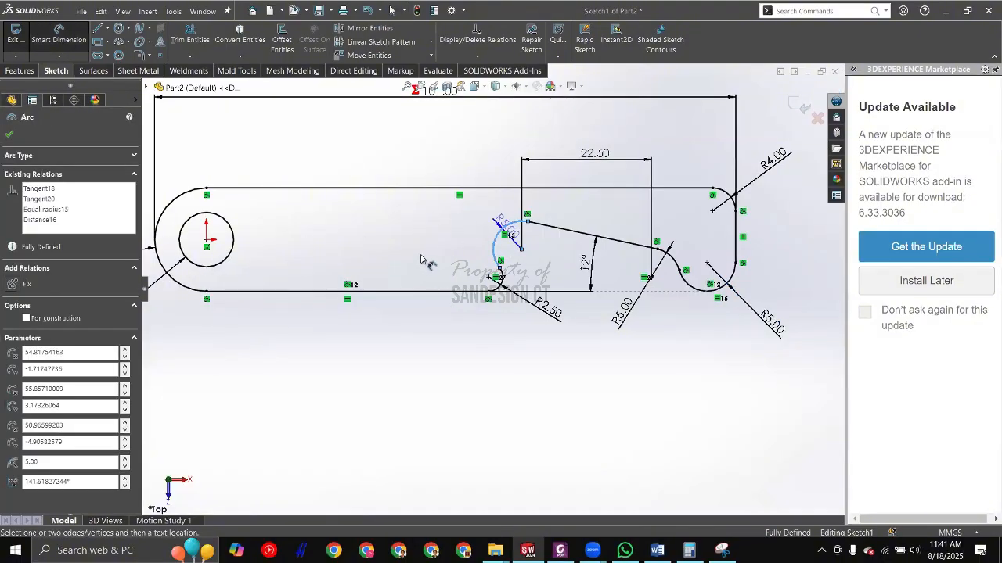
{"action": "left_click", "coordinate": [561, 362]}
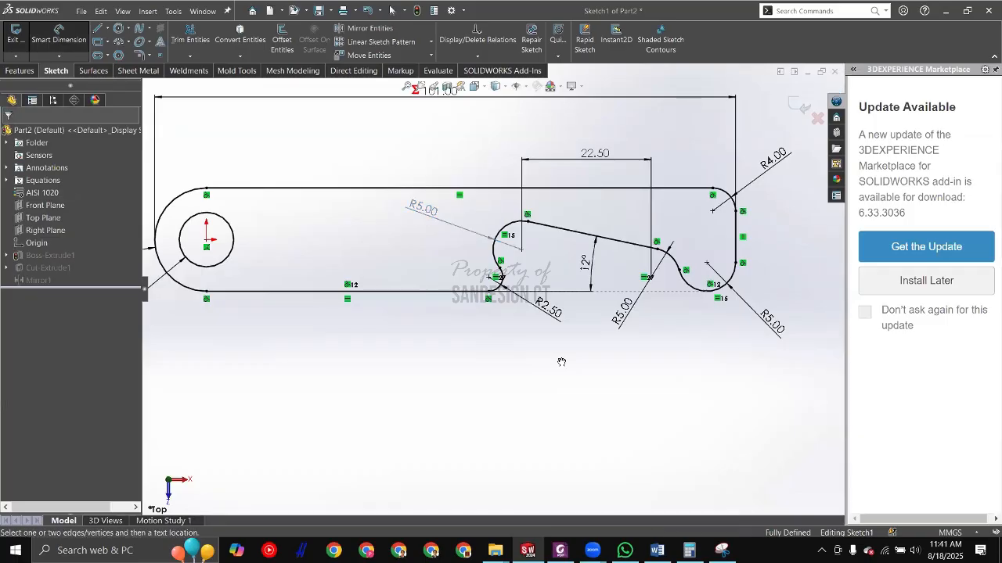
Step: Compare the R4.00 and R5.00 arc centres' vertical alignment in the PDF and sketch using temporary red lines, and clear the marks
{"action": "key", "text": "alt+Tab"}
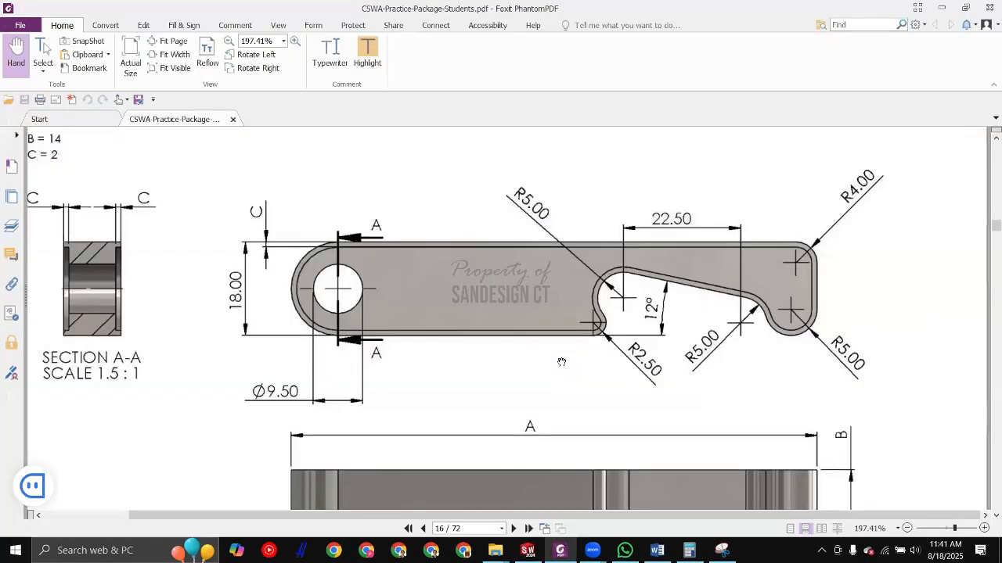
{"action": "key", "text": "alt+Tab"}
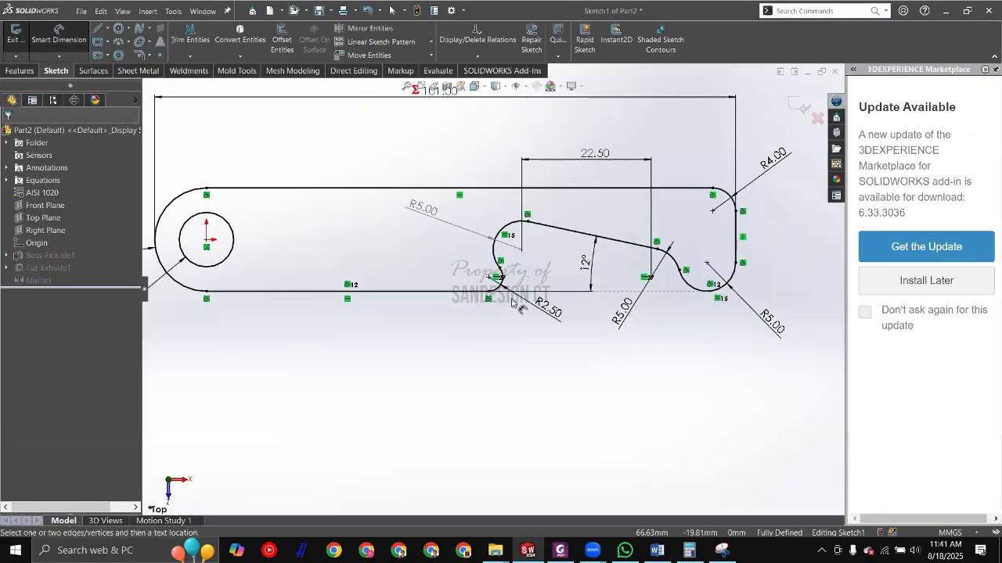
{"action": "key", "text": "alt+Tab"}
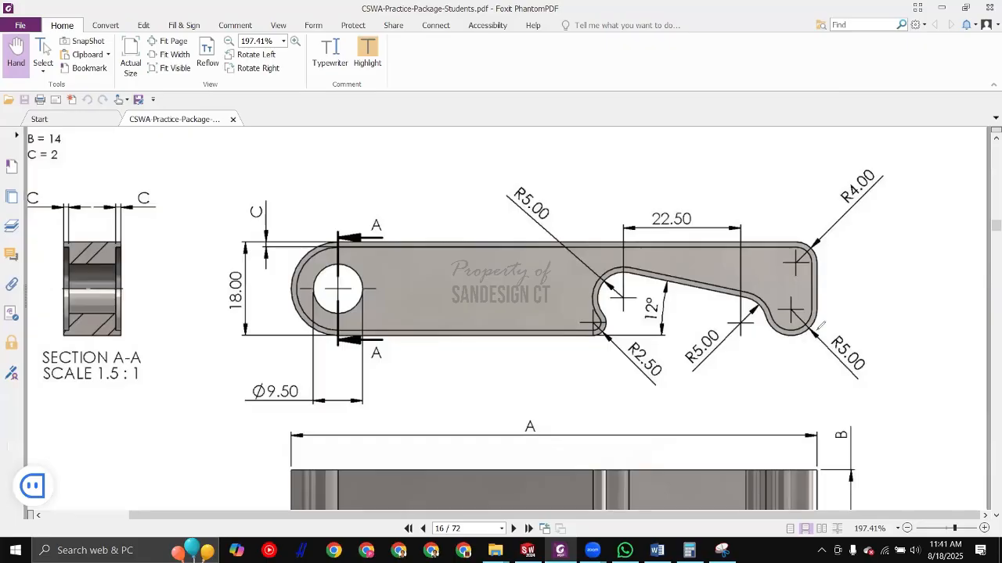
{"action": "left_click_drag", "start_coordinate": [795, 261], "coordinate": [796, 309]}
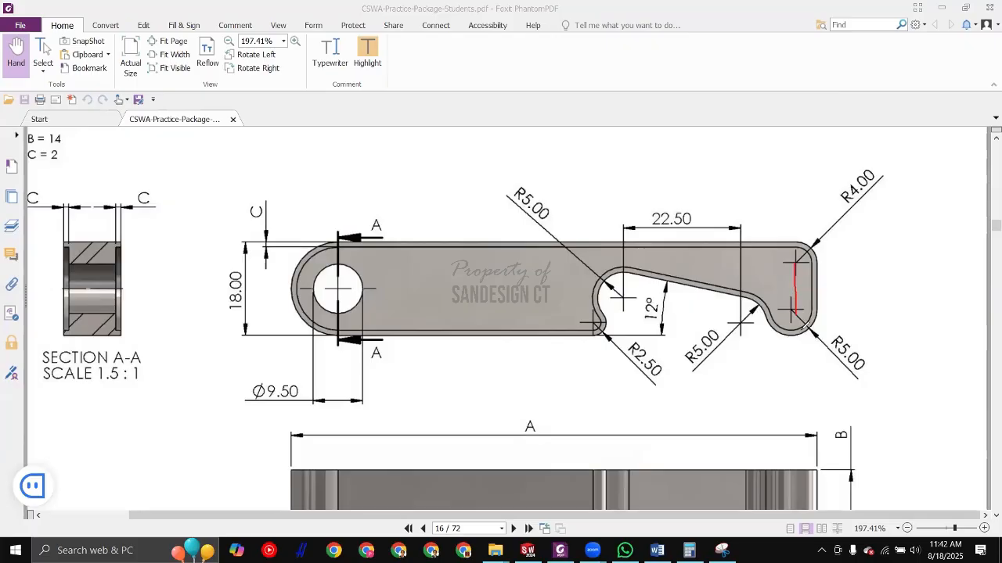
{"action": "key", "text": "Escape"}
{"action": "key", "text": "alt+Tab"}
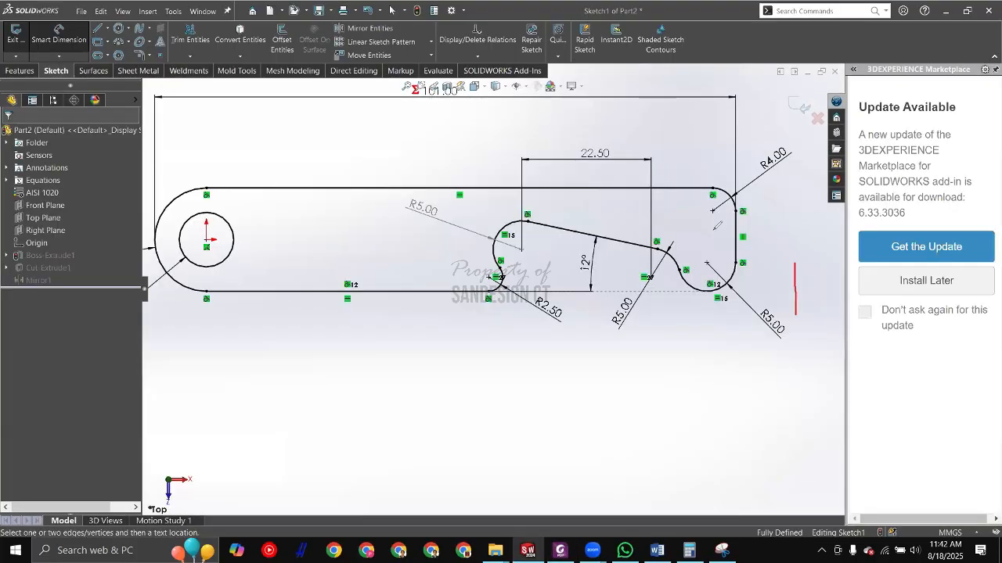
{"action": "left_click_drag", "start_coordinate": [712, 210], "coordinate": [712, 263]}
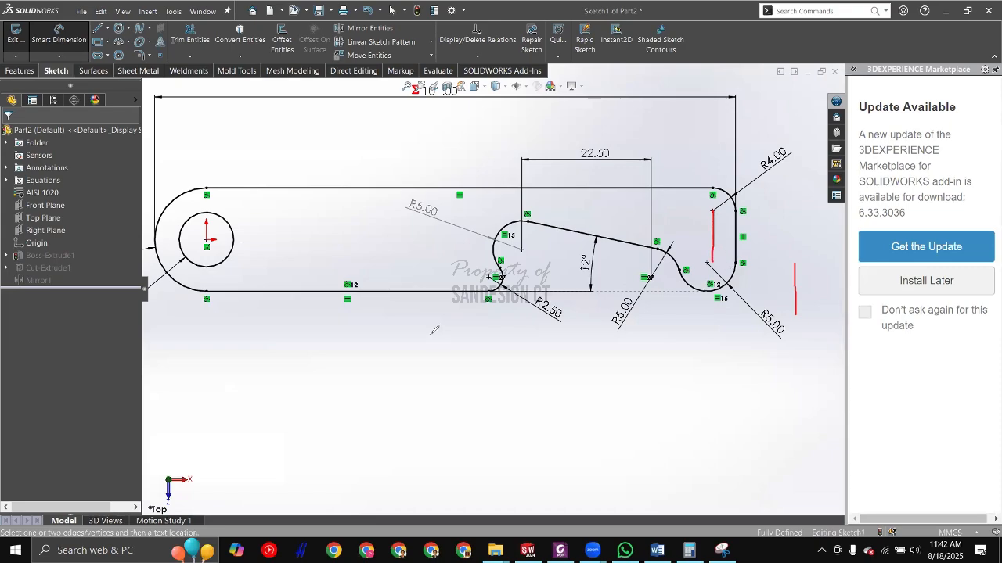
{"action": "key", "text": "Escape"}
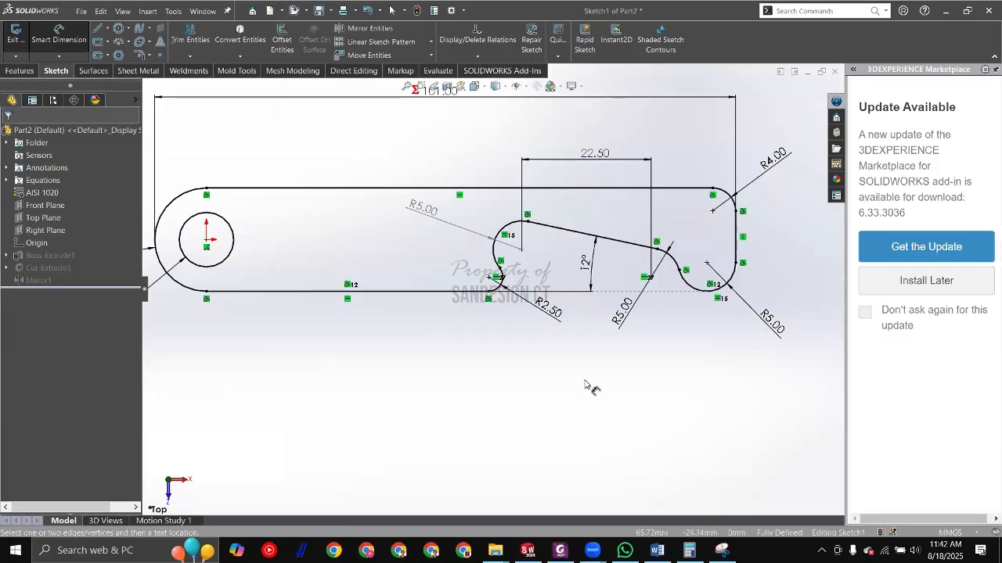
Step: Exit the profile sketch with a rebuild and show the part in isometric view
{"action": "left_click", "coordinate": [587, 375]}
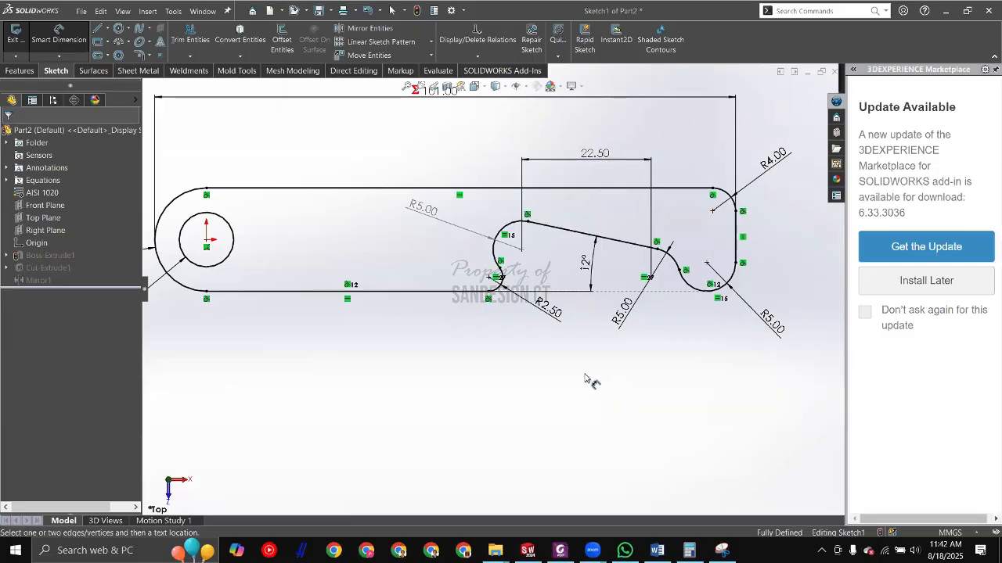
{"action": "scroll", "coordinate": [554, 366], "scroll_direction": "up", "scroll_amount": 3}
{"action": "scroll", "coordinate": [510, 373], "scroll_direction": "up", "scroll_amount": 1}
{"action": "key", "text": "ctrl+b"}
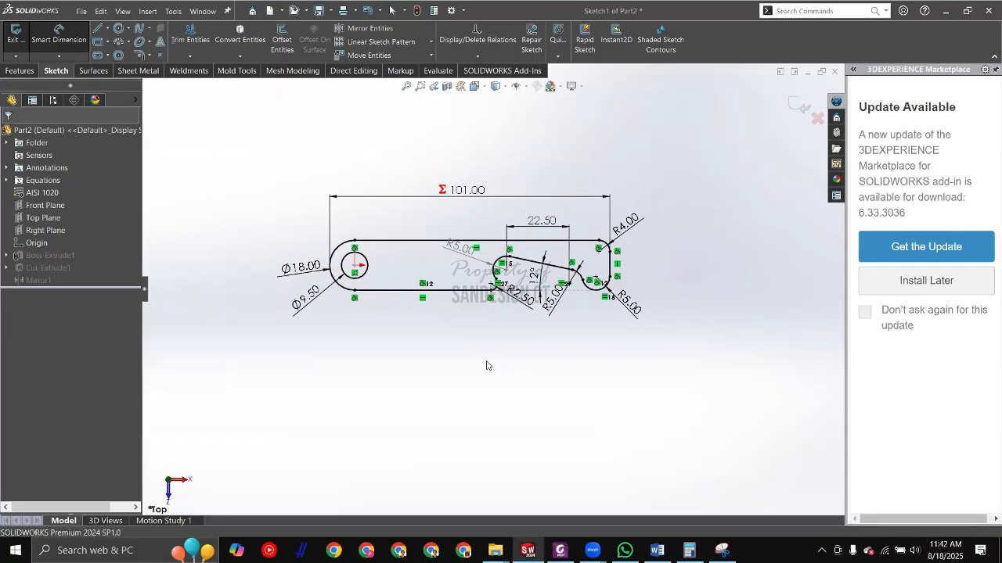
{"action": "key", "text": "ctrl+7"}
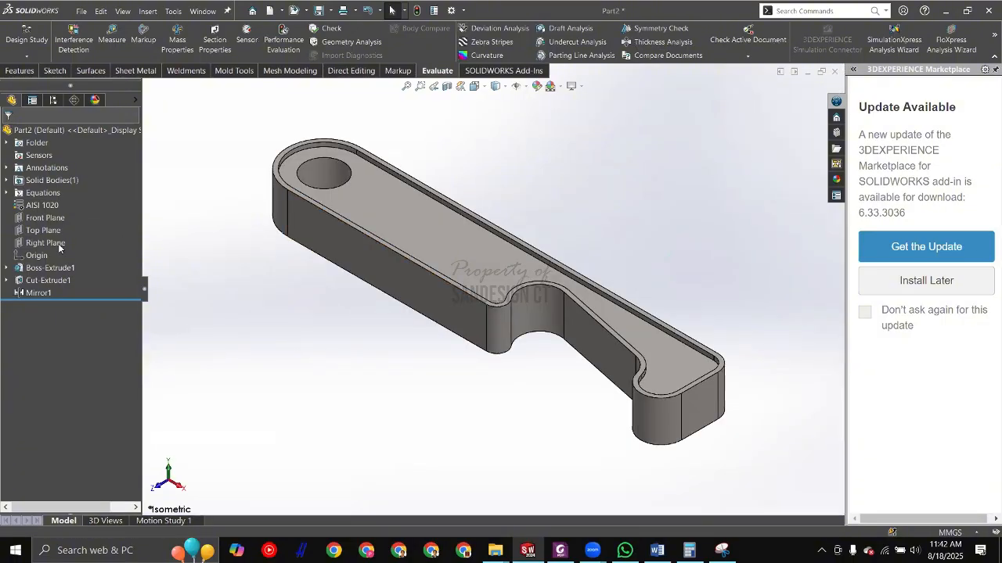
Step: Review the PDF's Part B and Part C global variables and the A, B and C dimensions against the model
{"action": "key", "text": "alt+Tab"}
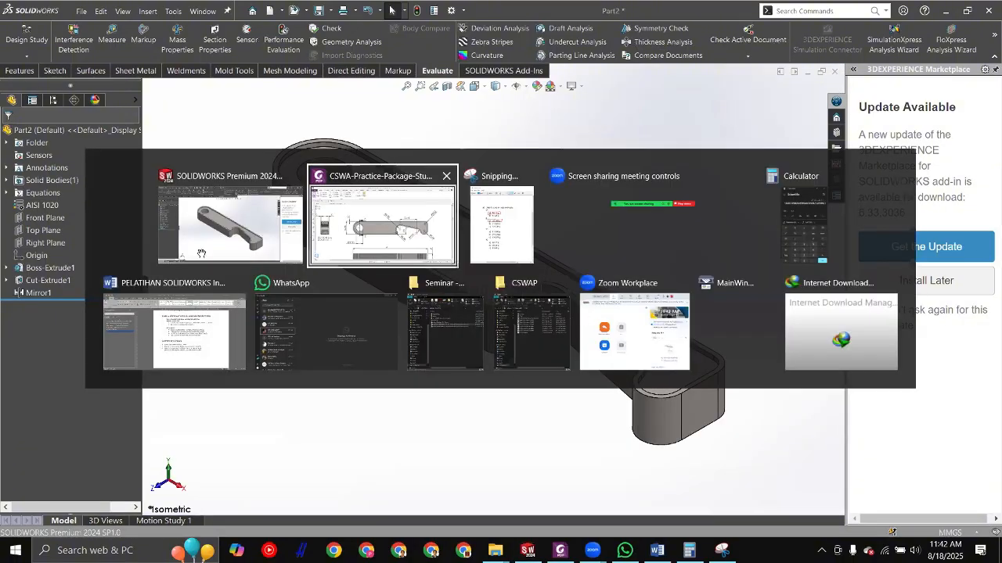
{"action": "key", "text": "alt+Tab"}
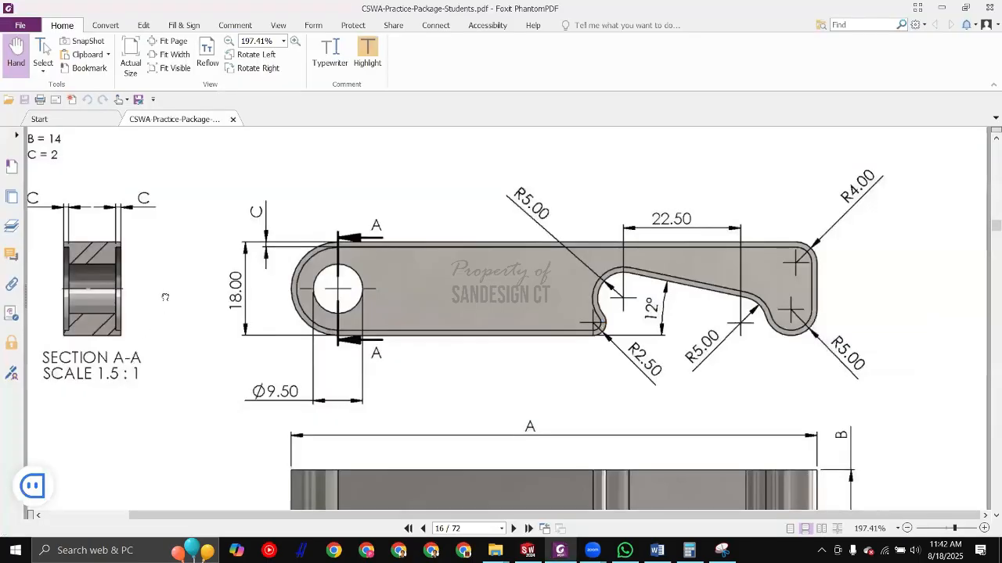
{"action": "left_click_drag", "start_coordinate": [59, 215], "coordinate": [155, 277]}
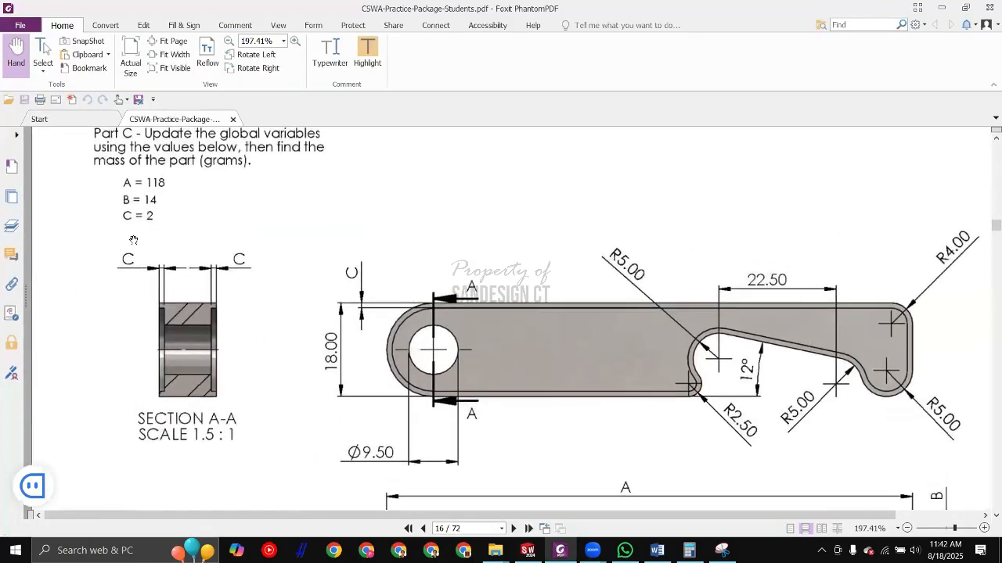
{"action": "scroll", "coordinate": [358, 215], "scroll_direction": "up", "scroll_amount": 3}
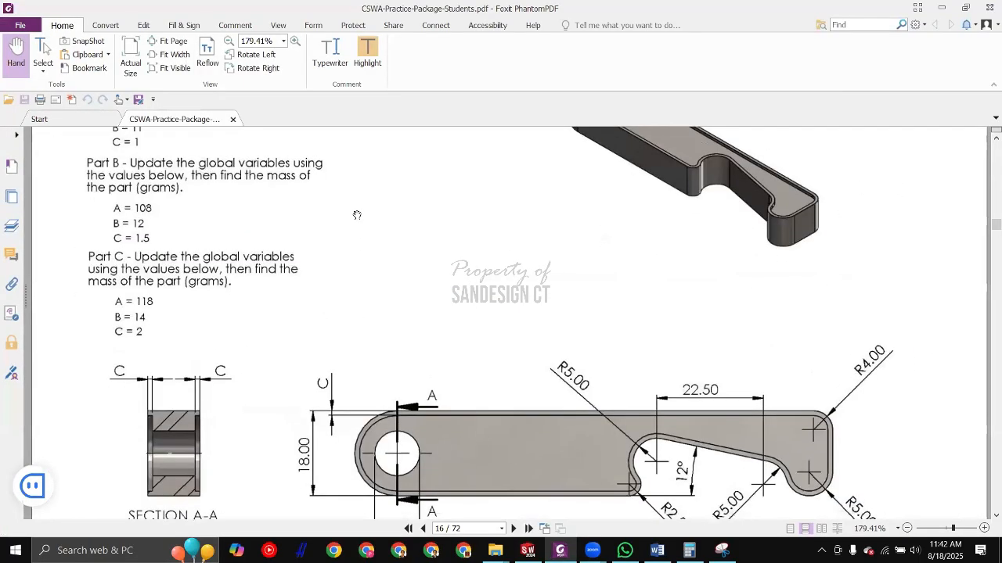
{"action": "key", "text": "alt+Tab"}
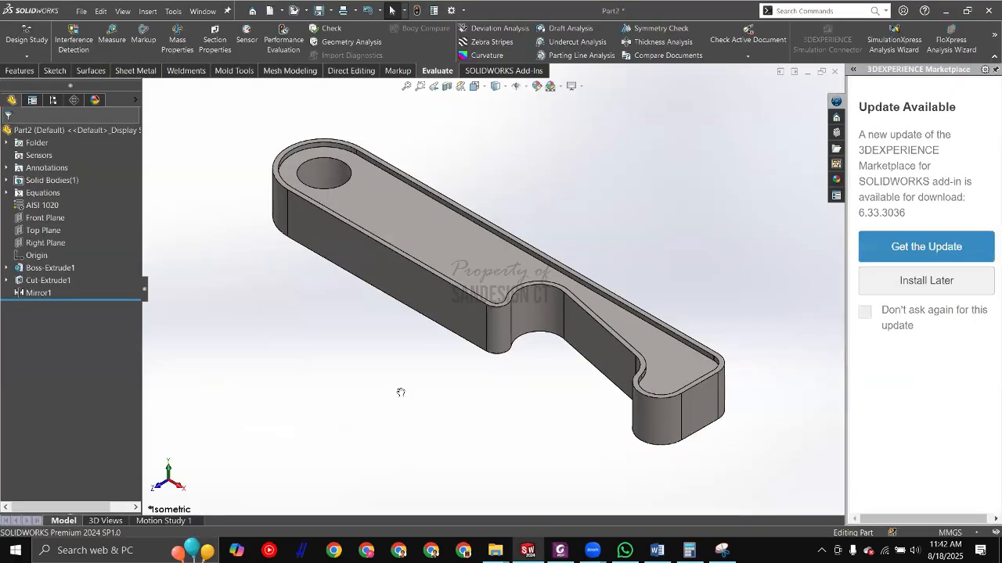
{"action": "key", "text": "alt+Tab"}
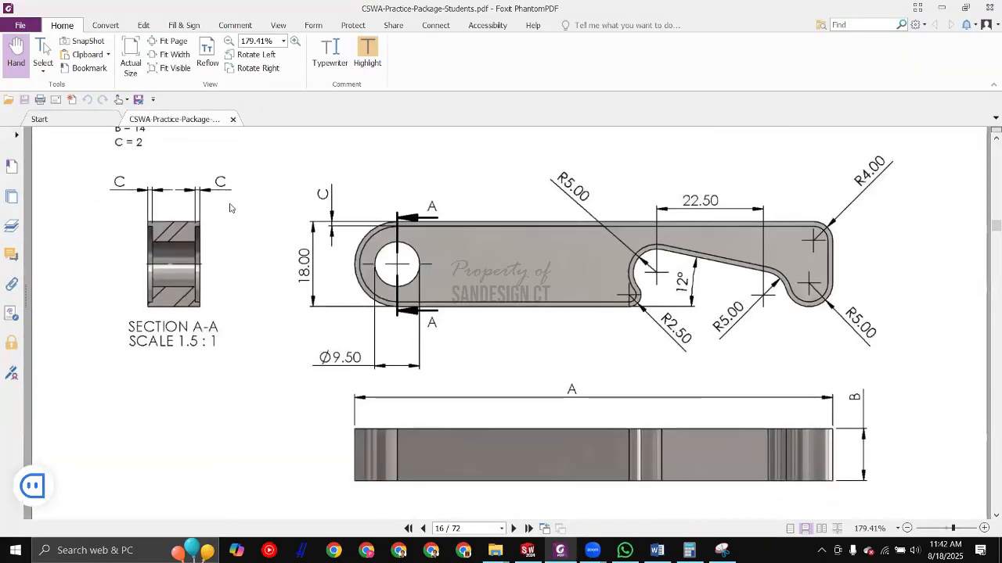
{"action": "key", "text": "alt+Tab"}
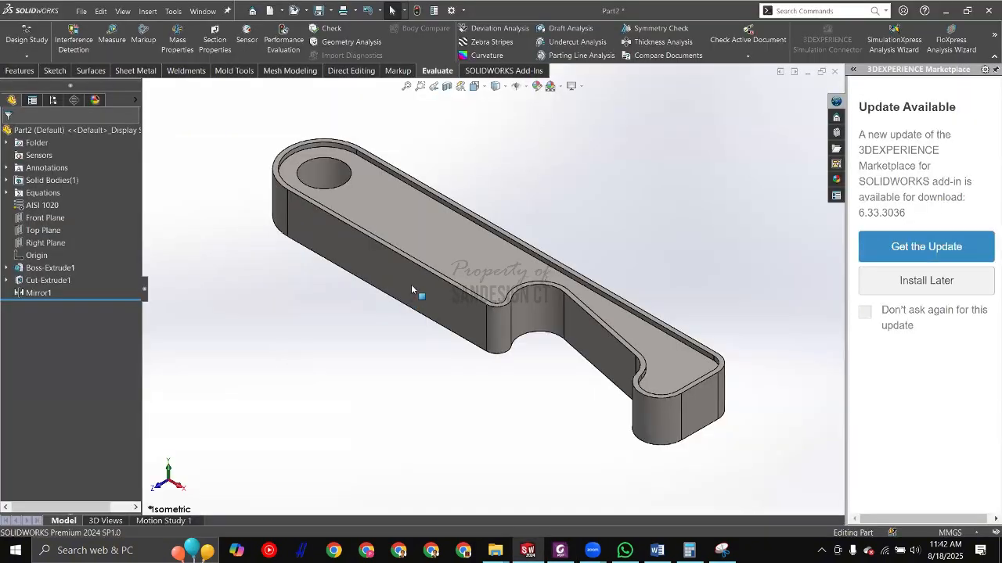
Step: Reopen the base extrusion's profile sketch for editing in the top view
{"action": "left_click", "coordinate": [411, 285]}
{"action": "left_click", "coordinate": [455, 238]}
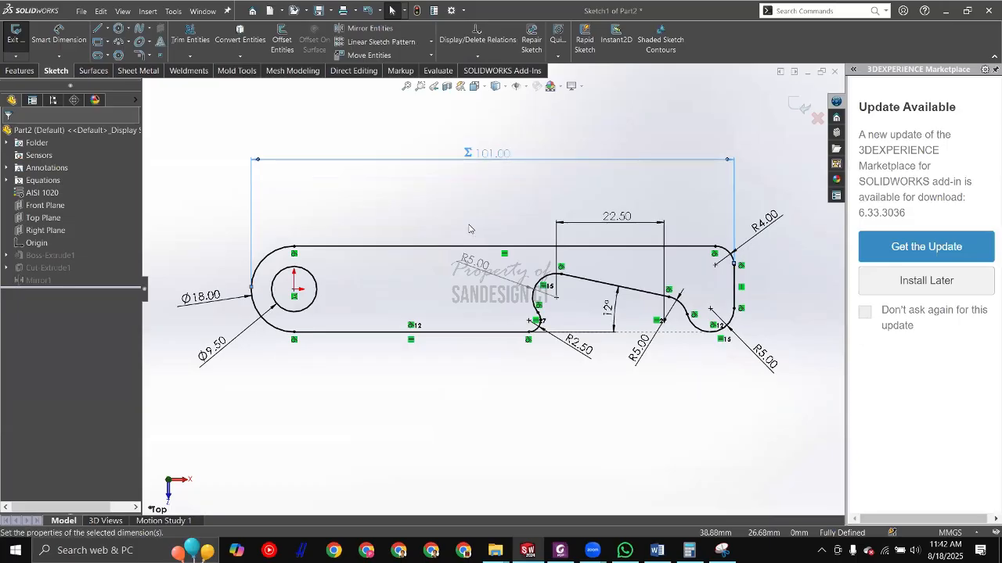
Step: Compare the sketch's overall length dimension with dimension A in the PDF drawing, and exit the sketch
{"action": "scroll", "coordinate": [453, 221], "scroll_direction": "up", "scroll_amount": 1}
{"action": "left_click_drag", "start_coordinate": [485, 179], "coordinate": [487, 171]}
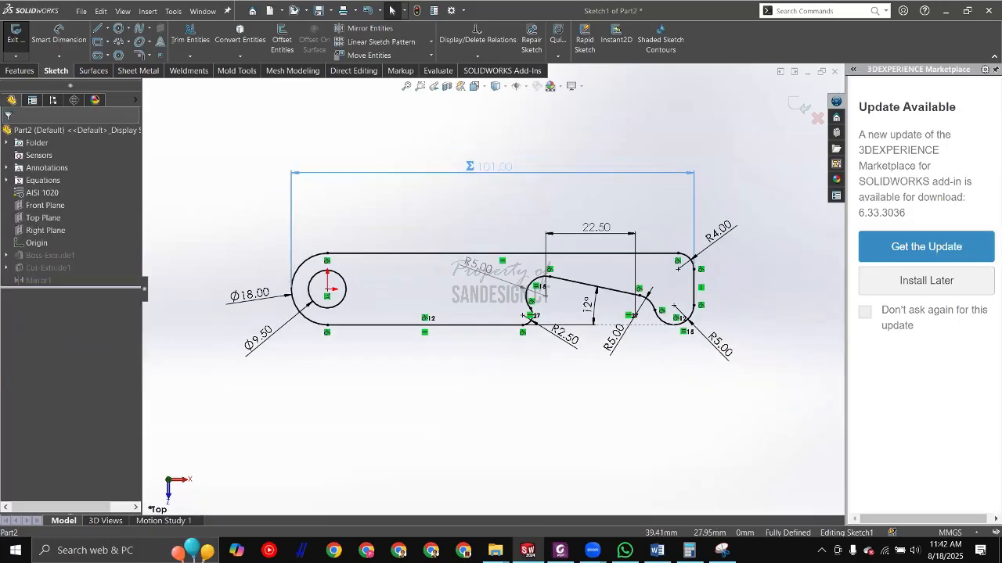
{"action": "left_click", "coordinate": [462, 215]}
{"action": "key", "text": "alt+Tab"}
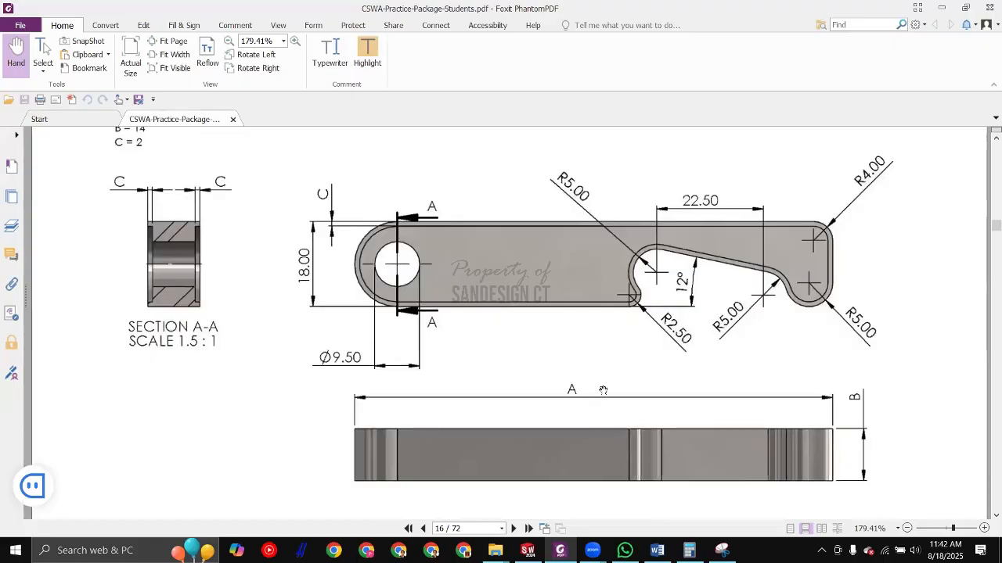
{"action": "key", "text": "alt+Tab"}
{"action": "left_click_drag", "start_coordinate": [497, 167], "coordinate": [503, 159]}
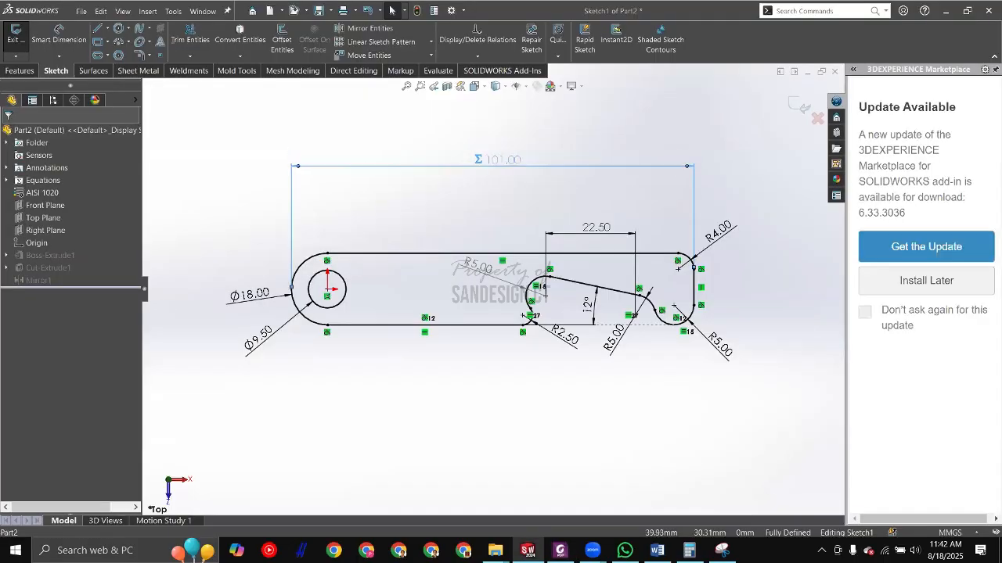
{"action": "left_click", "coordinate": [475, 219]}
{"action": "key", "text": "alt+Tab"}
{"action": "key", "text": "alt+Tab"}
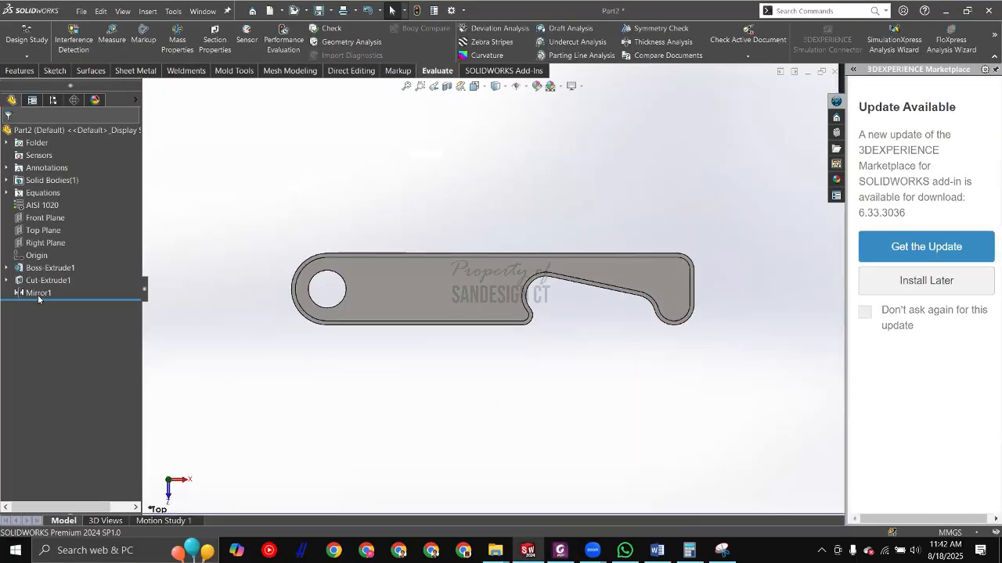
Step: Open the base extrusion's feature settings for editing and look up the Part A global variable values in the PDF
{"action": "left_click", "coordinate": [50, 267]}
{"action": "left_click", "coordinate": [56, 242]}
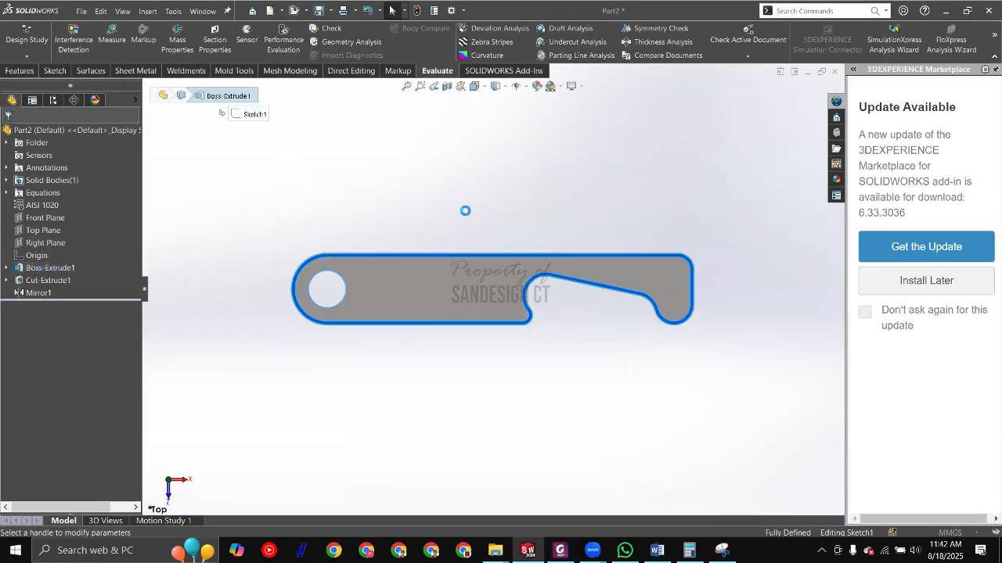
{"action": "mouse_move", "coordinate": [441, 318]}
{"action": "middle_mouse_down"}
{"action": "mouse_move", "coordinate": [410, 227]}
{"action": "mouse_move", "coordinate": [467, 290]}
{"action": "middle_mouse_up"}
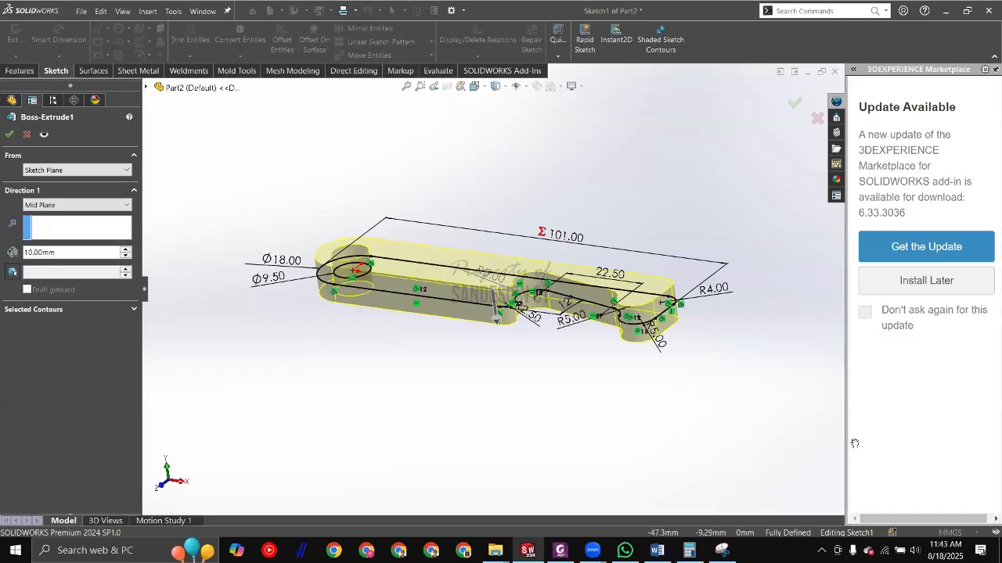
{"action": "key", "text": "alt+Tab"}
{"action": "scroll", "coordinate": [289, 286], "scroll_direction": "up", "scroll_amount": 3}
{"action": "scroll", "coordinate": [289, 287], "scroll_direction": "up", "scroll_amount": 2}
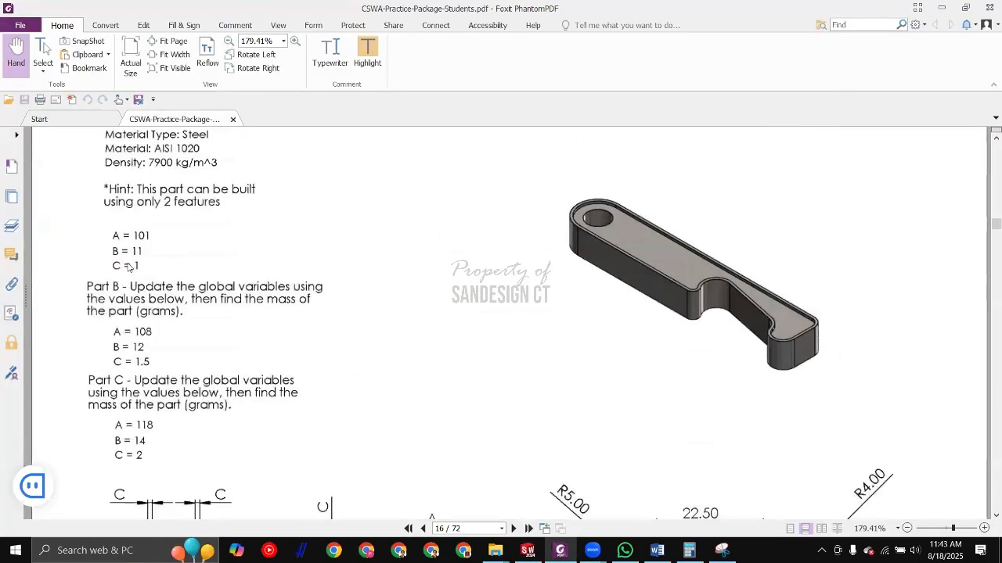
{"action": "key", "text": "alt+Tab"}
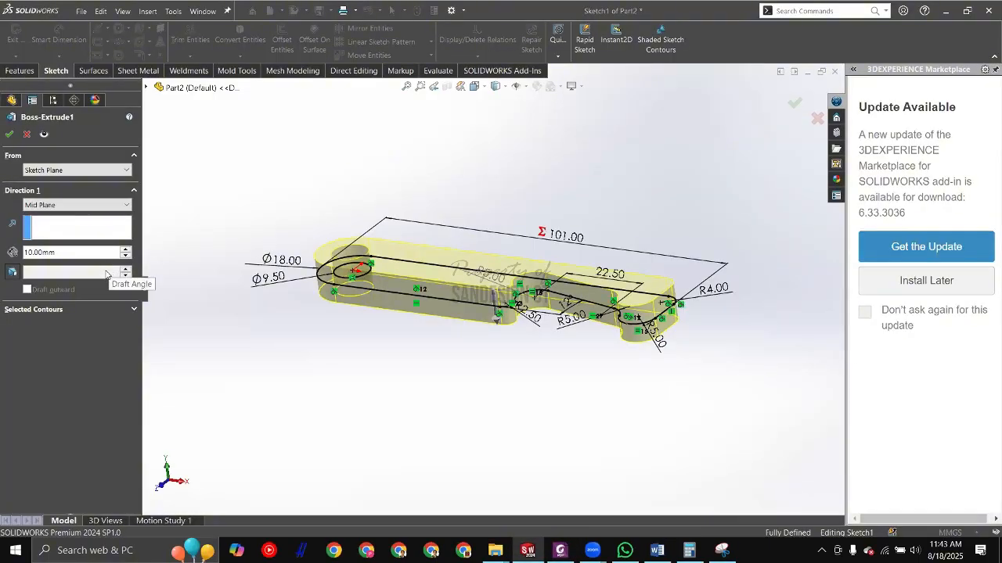
Step: Link the base extrusion's mid-plane depth to global variable B and accept the feature
{"action": "double_click", "coordinate": [69, 251]}
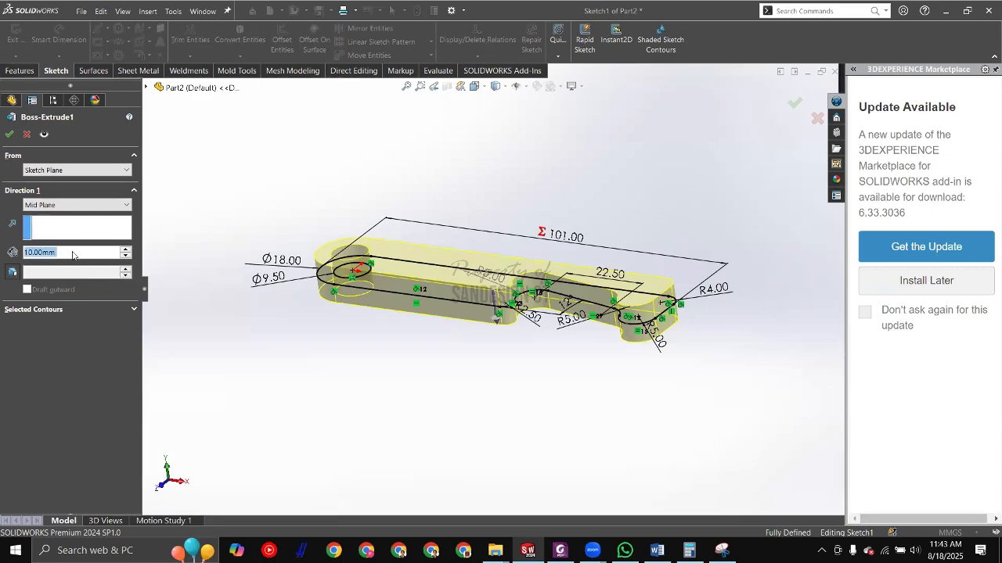
{"action": "type", "text": "="}
{"action": "mouse_move", "coordinate": [108, 267]}
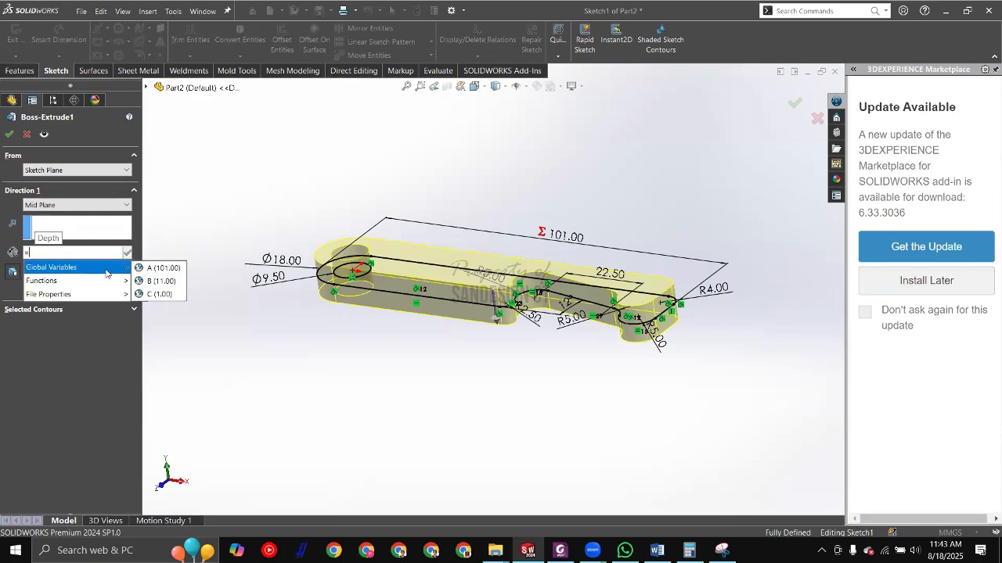
{"action": "left_click", "coordinate": [160, 281]}
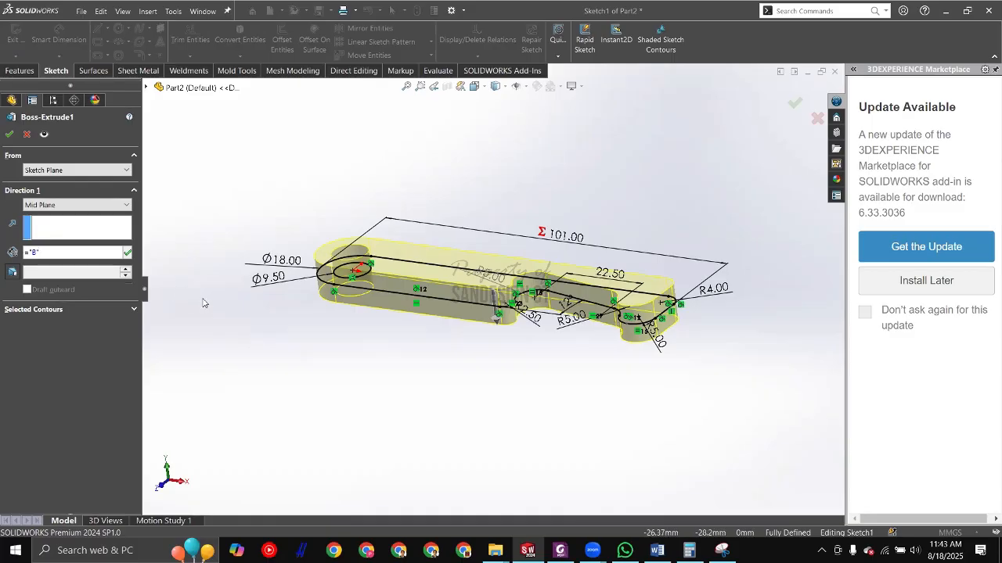
{"action": "left_click", "coordinate": [126, 252]}
{"action": "key", "text": "Return"}
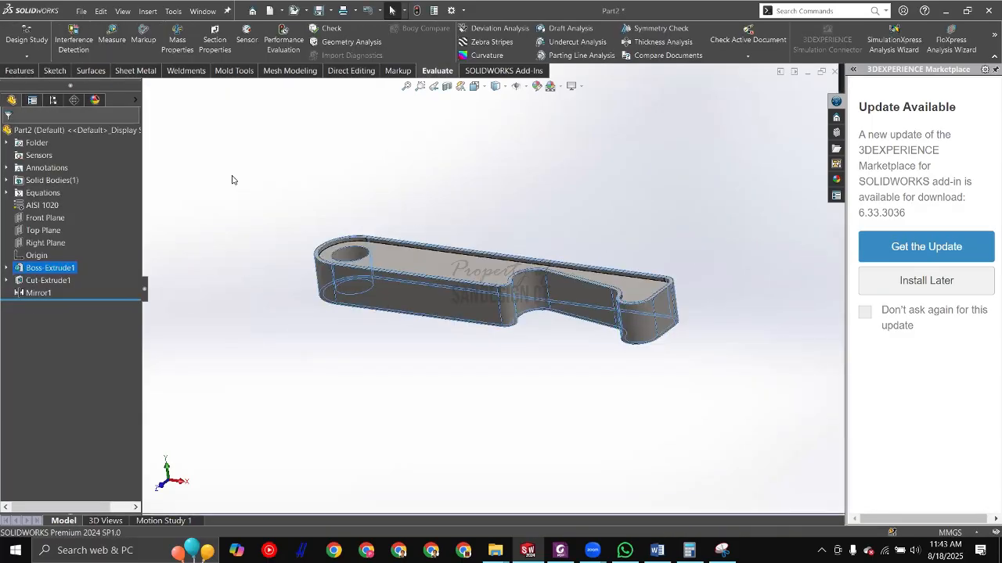
Step: Evaluate the part's mass properties, compare the mass with the answer key for question 2a, and close the results
{"action": "left_click", "coordinate": [175, 47]}
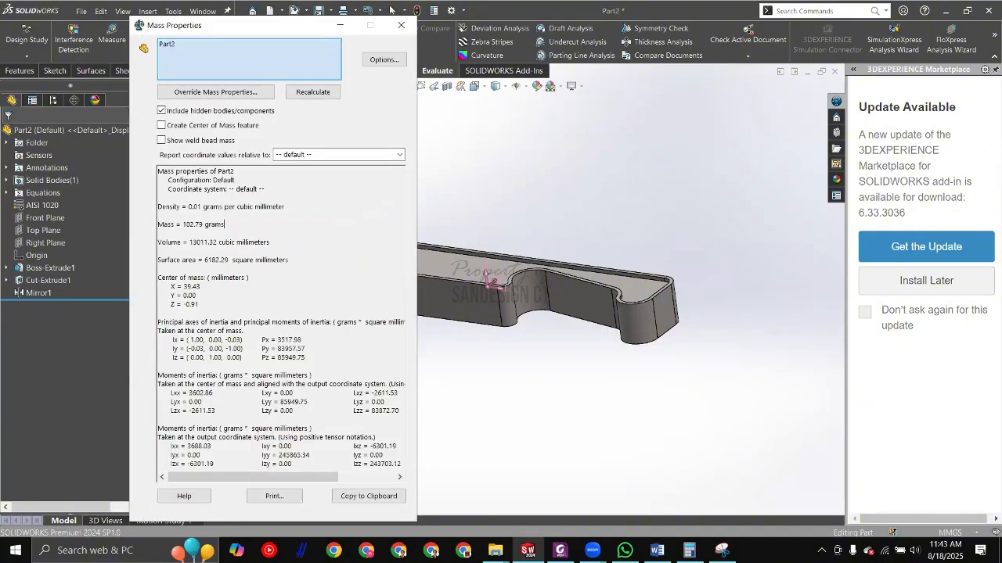
{"action": "left_click_drag", "start_coordinate": [224, 225], "coordinate": [157, 224]}
{"action": "left_click", "coordinate": [561, 548]}
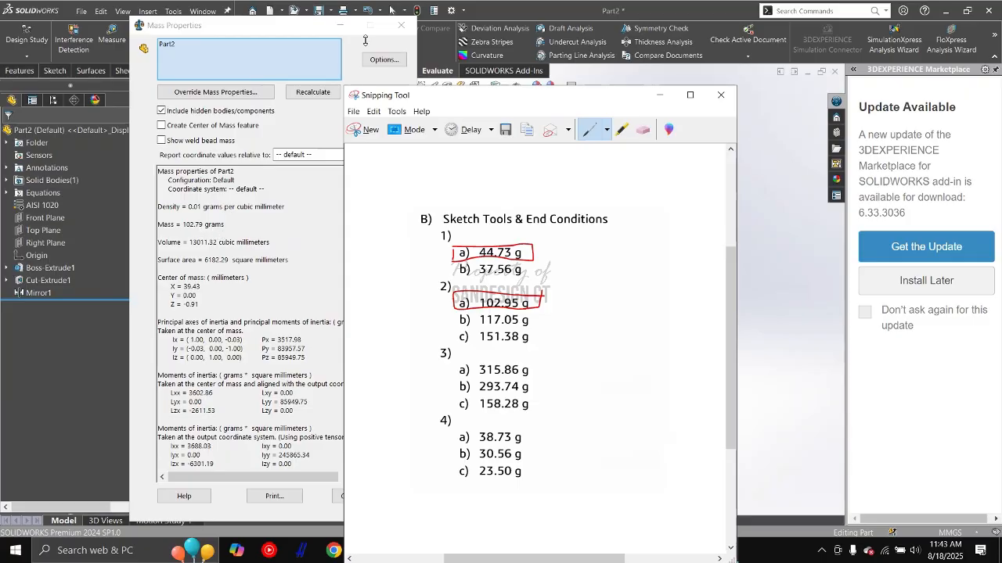
{"action": "left_click", "coordinate": [401, 25]}
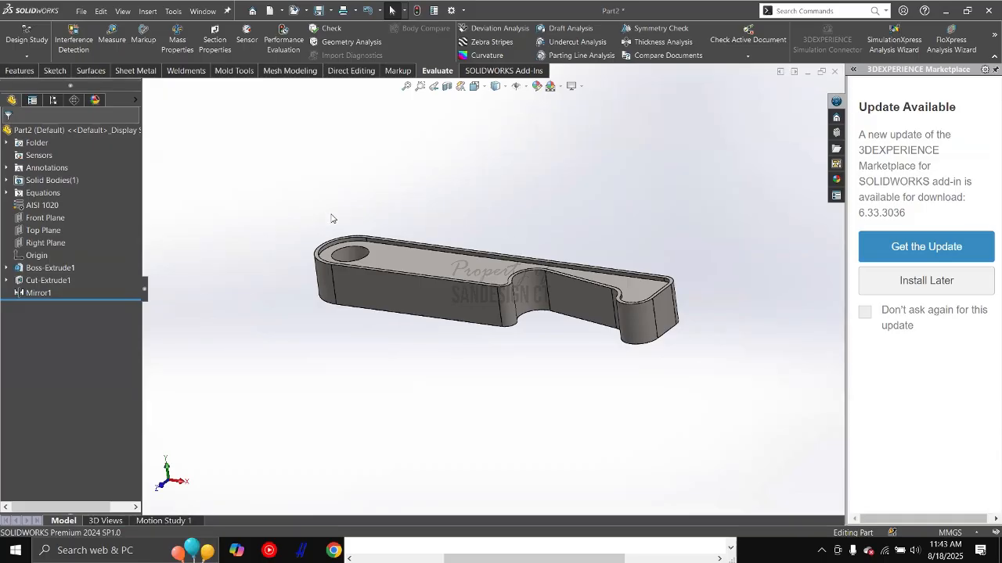
Step: Check the base extrusion's depth setting against dimension B in the PDF drawing, and close the feature settings
{"action": "key", "text": "alt+Tab"}
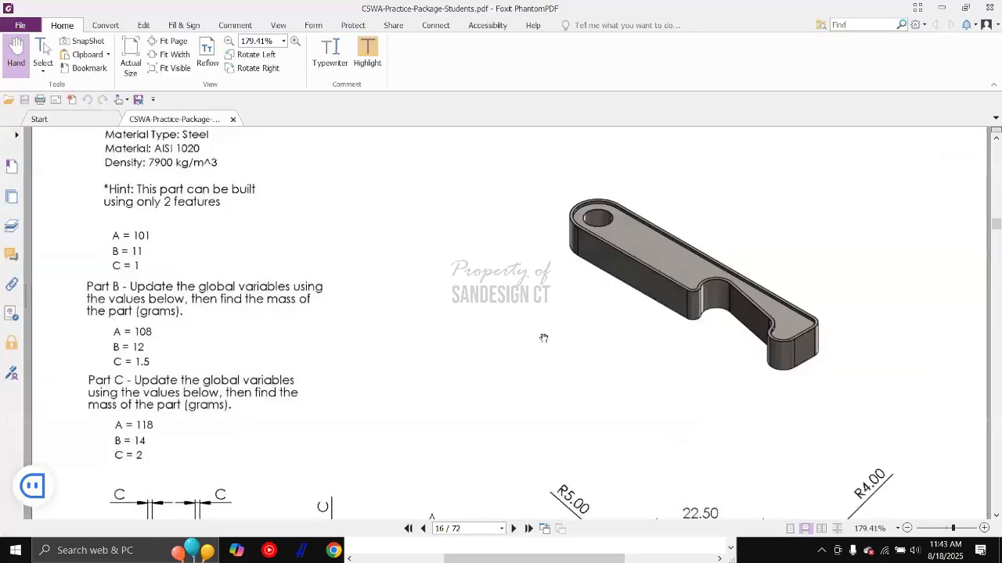
{"action": "scroll", "coordinate": [359, 339], "scroll_direction": "down", "scroll_amount": 1}
{"action": "scroll", "coordinate": [359, 339], "scroll_direction": "down", "scroll_amount": 4}
{"action": "scroll", "coordinate": [899, 389], "scroll_direction": "down", "scroll_amount": 1}
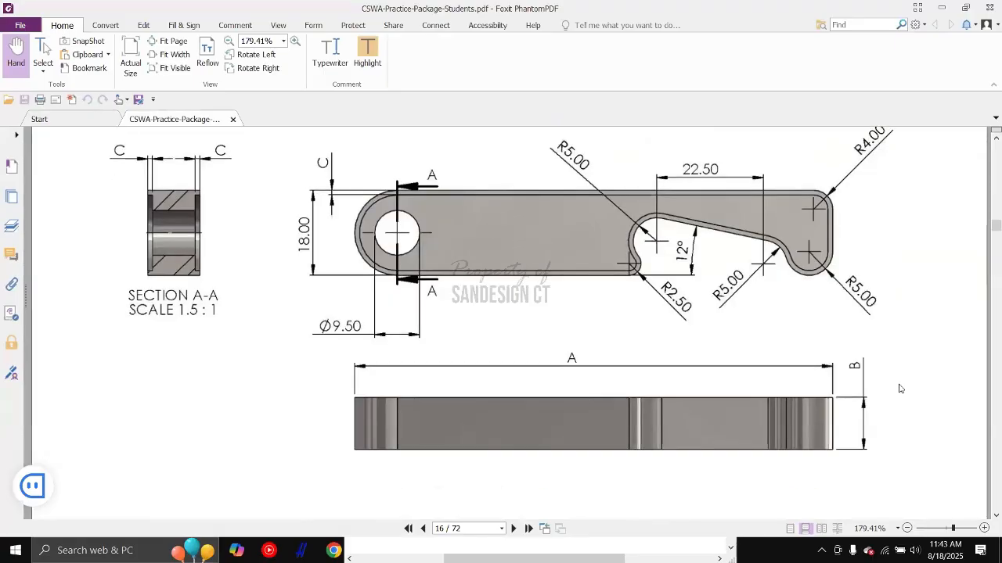
{"action": "key", "text": "alt+Tab"}
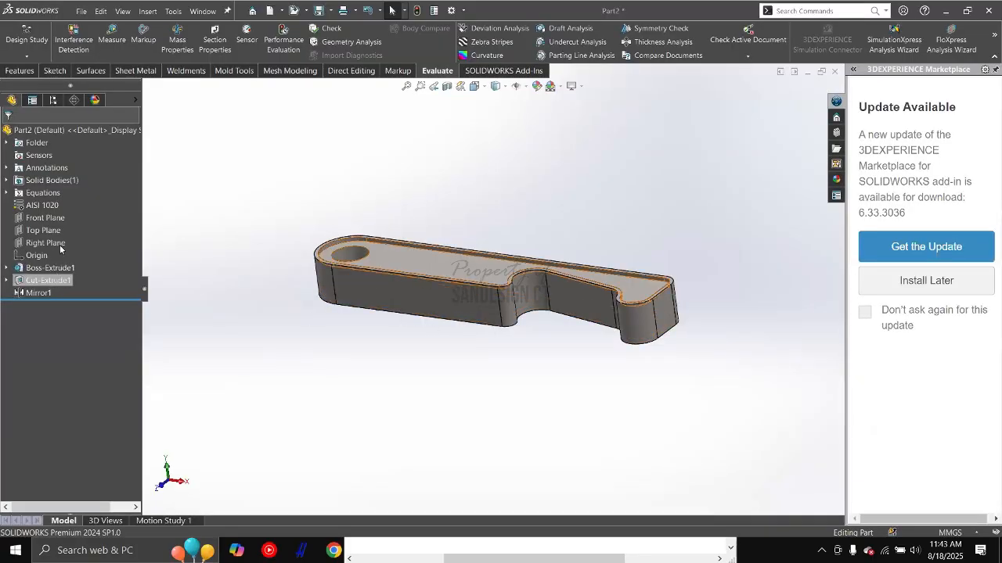
{"action": "left_click", "coordinate": [49, 268]}
{"action": "left_click", "coordinate": [62, 237]}
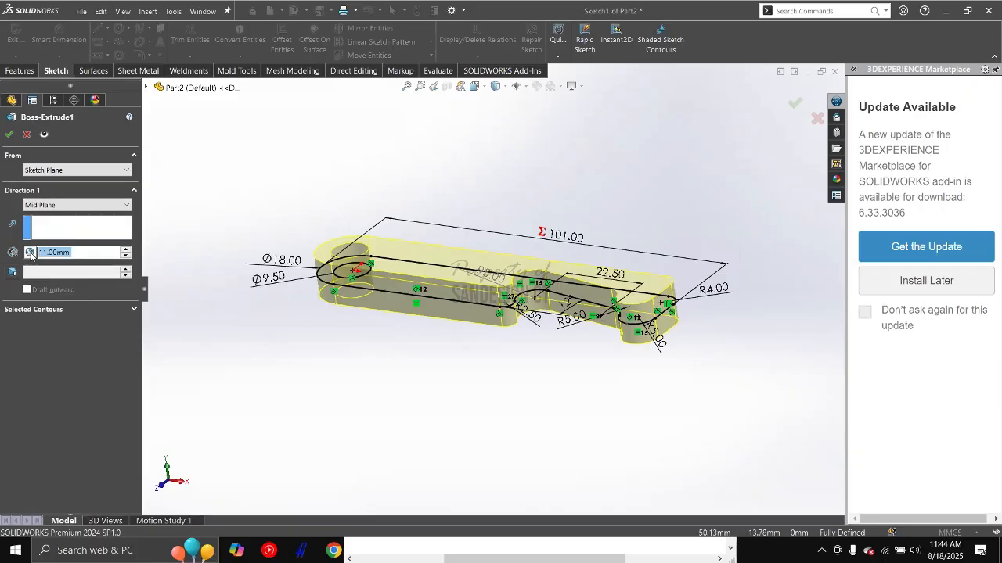
{"action": "left_click", "coordinate": [9, 134]}
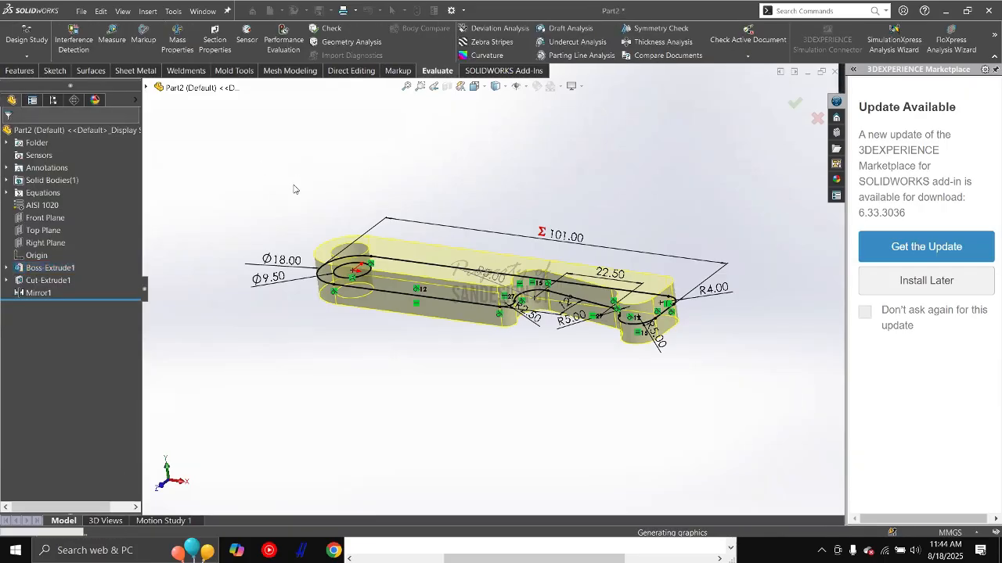
Step: Examine dimension C in the PDF's section A-A and the main profile view
{"action": "key", "text": "alt+Tab"}
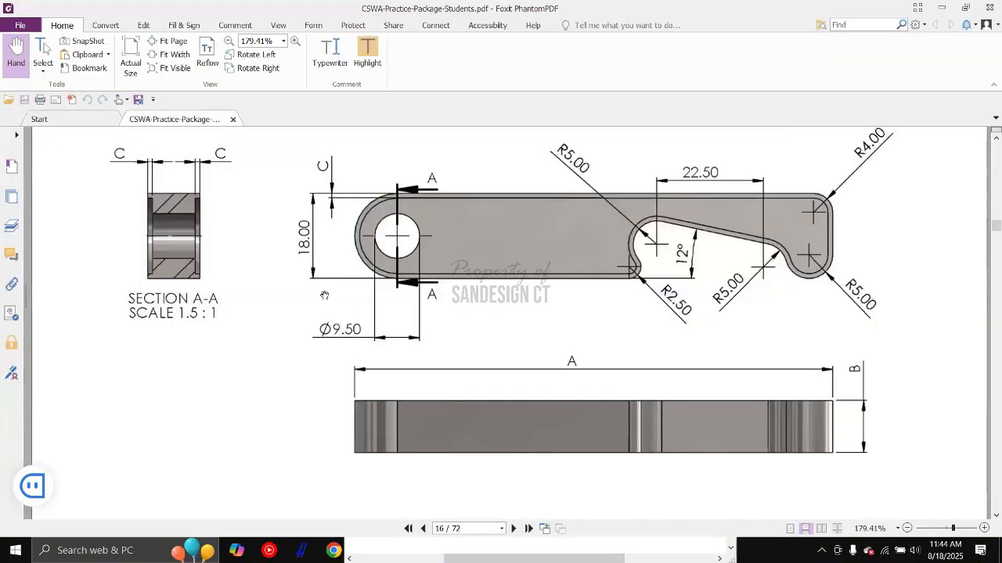
{"action": "scroll", "coordinate": [325, 296], "scroll_direction": "up", "scroll_amount": 3}
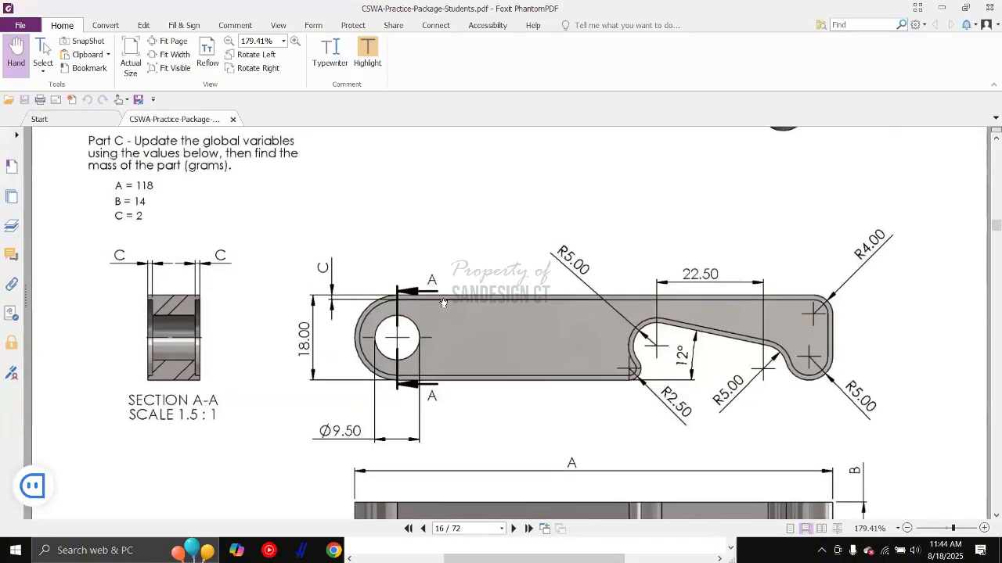
{"action": "scroll", "coordinate": [467, 303], "scroll_direction": "up", "scroll_amount": 1, "text": "ctrl"}
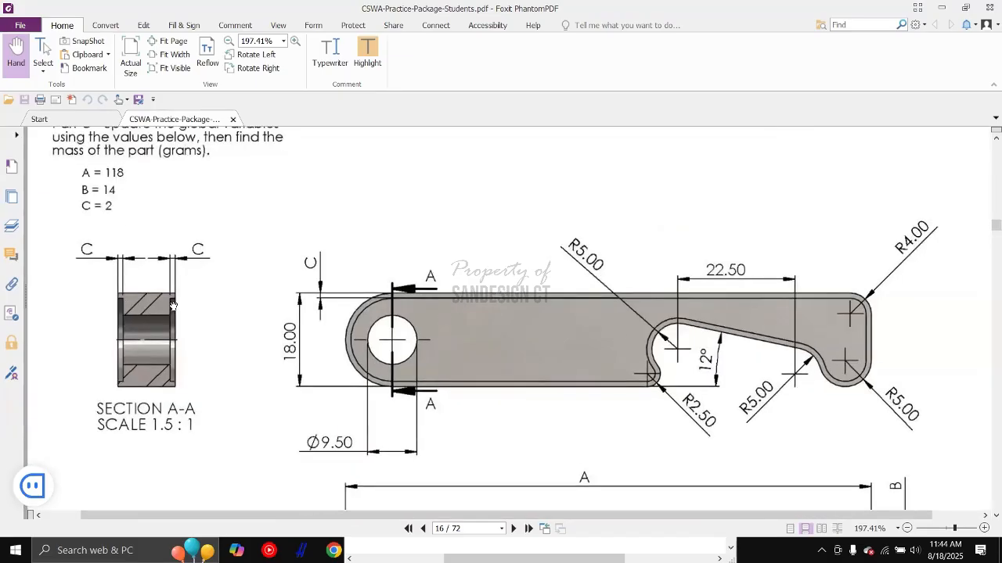
Step: Open the cut extrusion's sketch, inspect the offset dimension between the outer edge and the recess outline, and exit the sketch
{"action": "key", "text": "alt+Tab"}
{"action": "left_click", "coordinate": [50, 280]}
{"action": "left_click", "coordinate": [60, 253]}
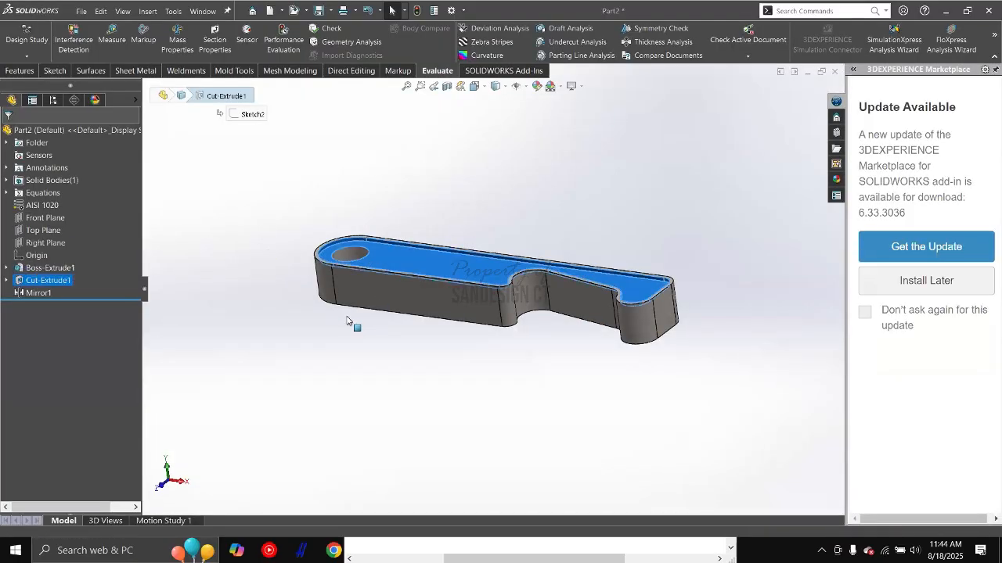
{"action": "left_click_drag", "start_coordinate": [213, 248], "coordinate": [205, 272]}
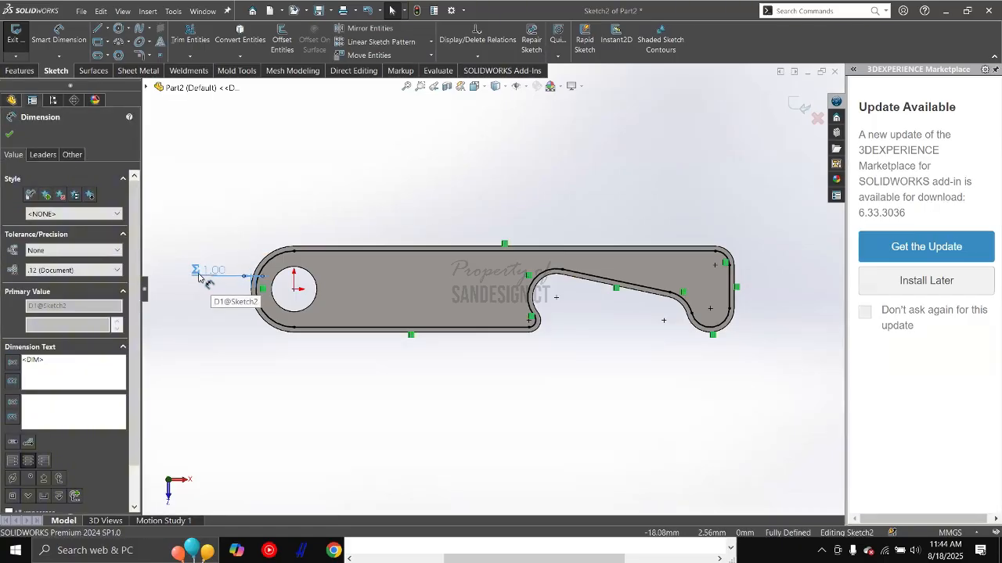
{"action": "left_click", "coordinate": [194, 288]}
{"action": "scroll", "coordinate": [194, 288], "scroll_direction": "down", "scroll_amount": 3}
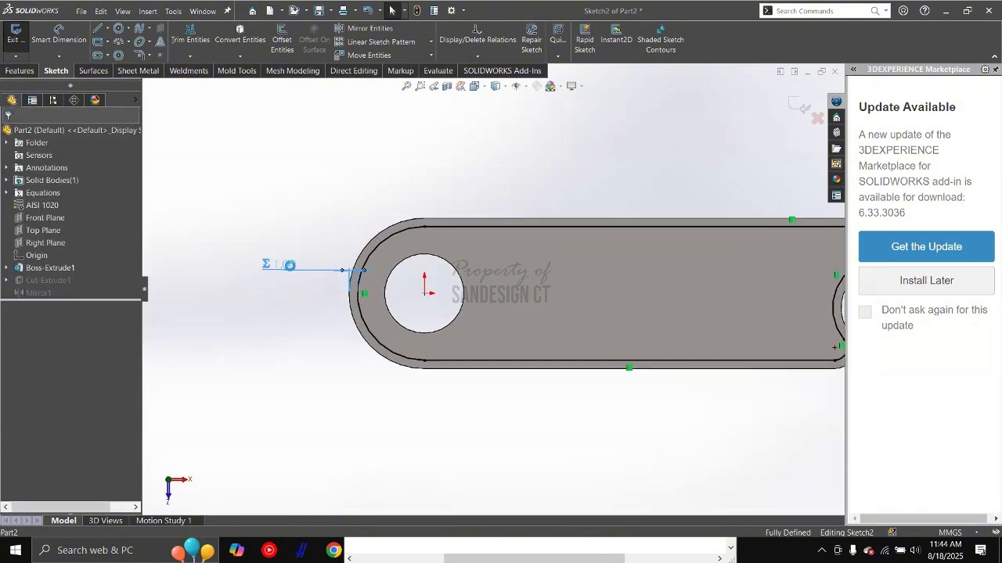
{"action": "double_click", "coordinate": [287, 265]}
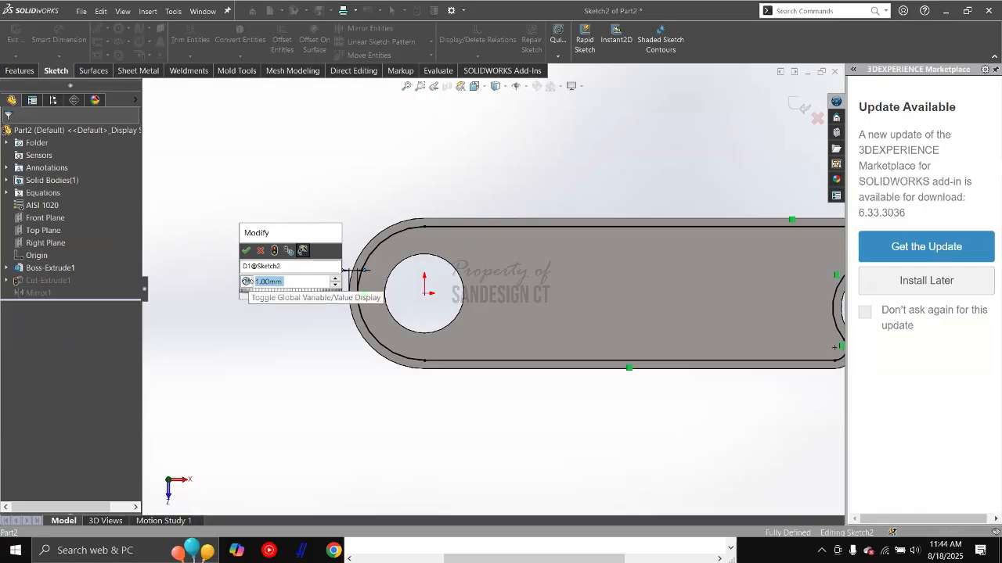
{"action": "left_click", "coordinate": [248, 251]}
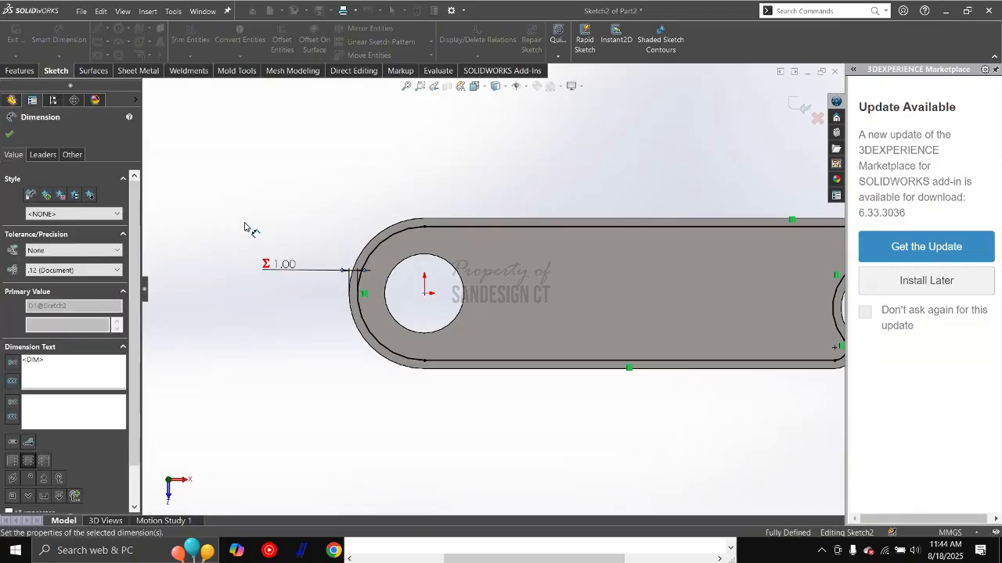
{"action": "left_click", "coordinate": [245, 227]}
{"action": "double_click", "coordinate": [245, 227]}
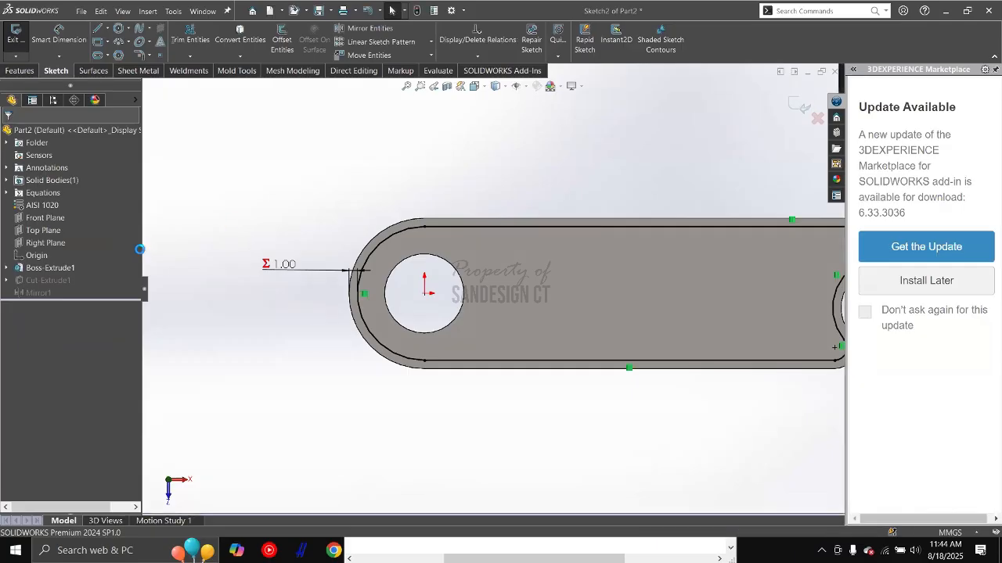
Step: Check the cut extrusion's depth and end condition, close its settings, and show the part in isometric view
{"action": "left_click", "coordinate": [52, 280]}
{"action": "left_click", "coordinate": [59, 248]}
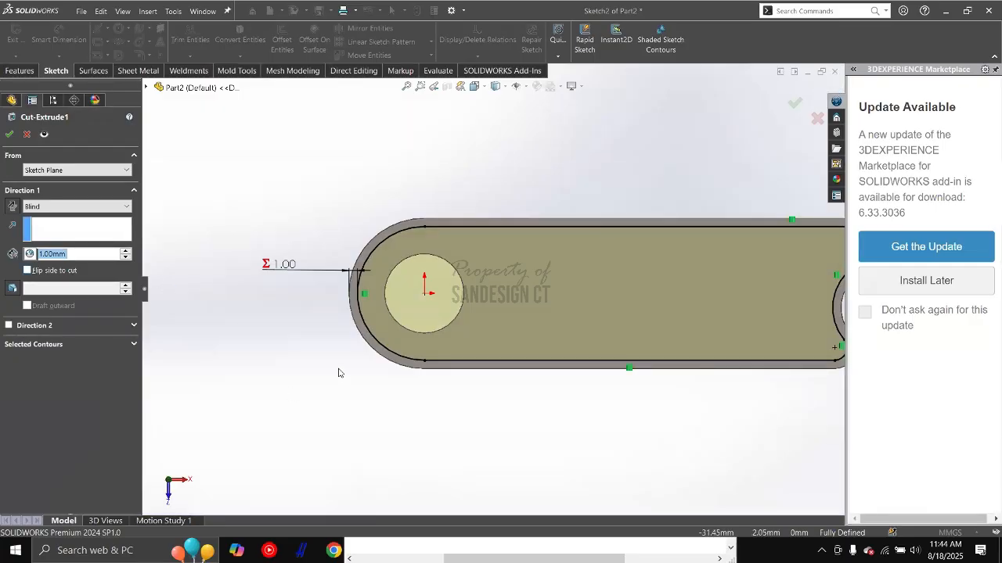
{"action": "scroll", "coordinate": [376, 307], "scroll_direction": "up", "scroll_amount": 5}
{"action": "middle_click_drag", "start_coordinate": [362, 309], "coordinate": [322, 306], "text": "ctrl"}
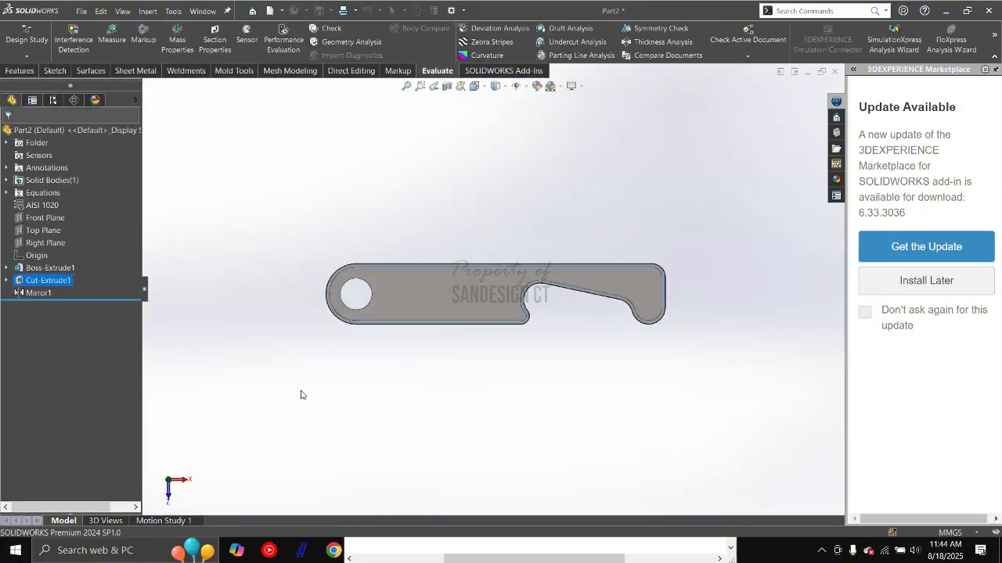
{"action": "key", "text": "ctrl+7"}
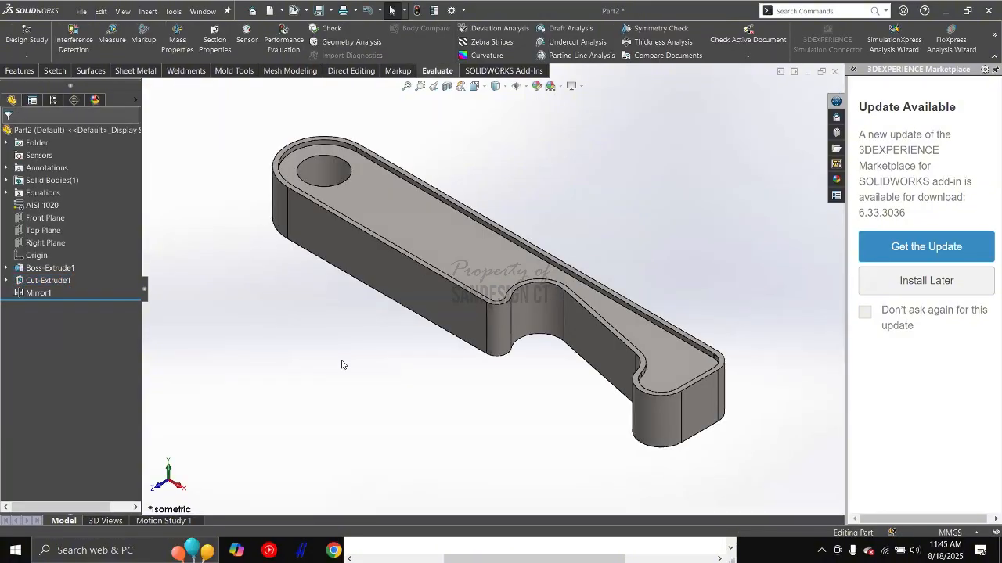
Step: Compare the model again with the PDF drawing and review the global variables for Parts A, B and C
{"action": "key", "text": "alt+Tab"}
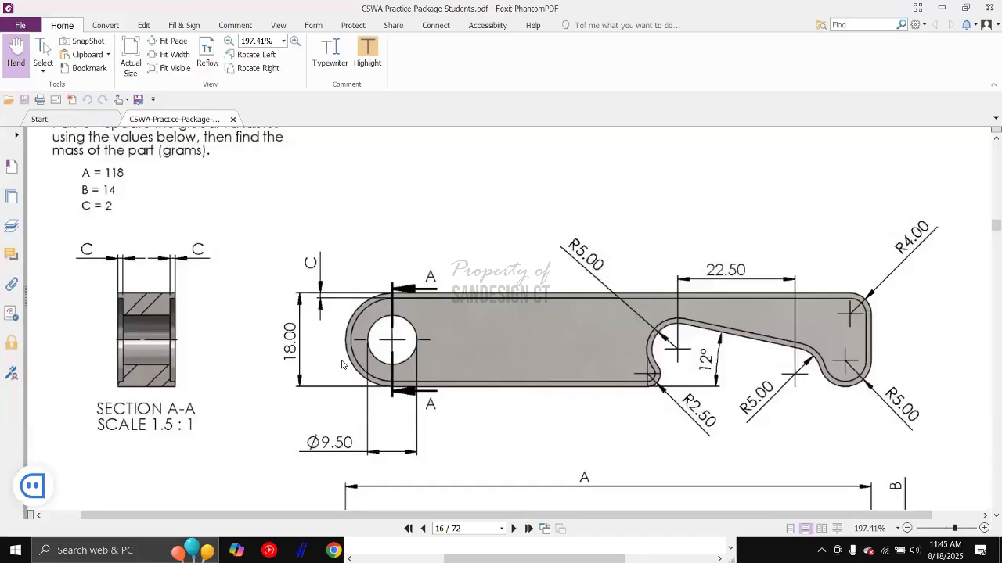
{"action": "key", "text": "alt+Tab"}
{"action": "key", "text": "alt+Tab"}
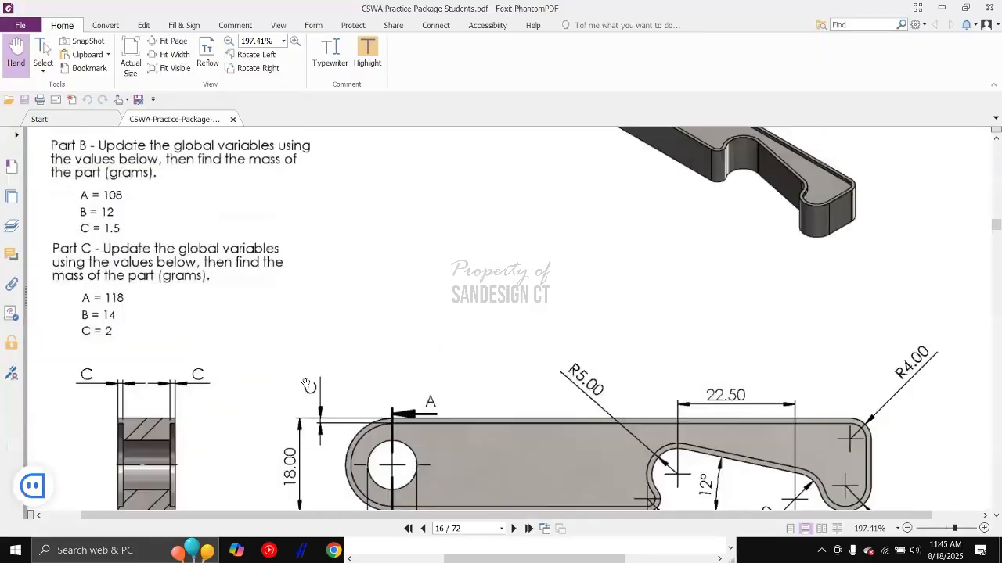
{"action": "scroll", "coordinate": [150, 311], "scroll_direction": "up", "scroll_amount": 1}
{"action": "left_click_drag", "start_coordinate": [150, 311], "coordinate": [162, 260]}
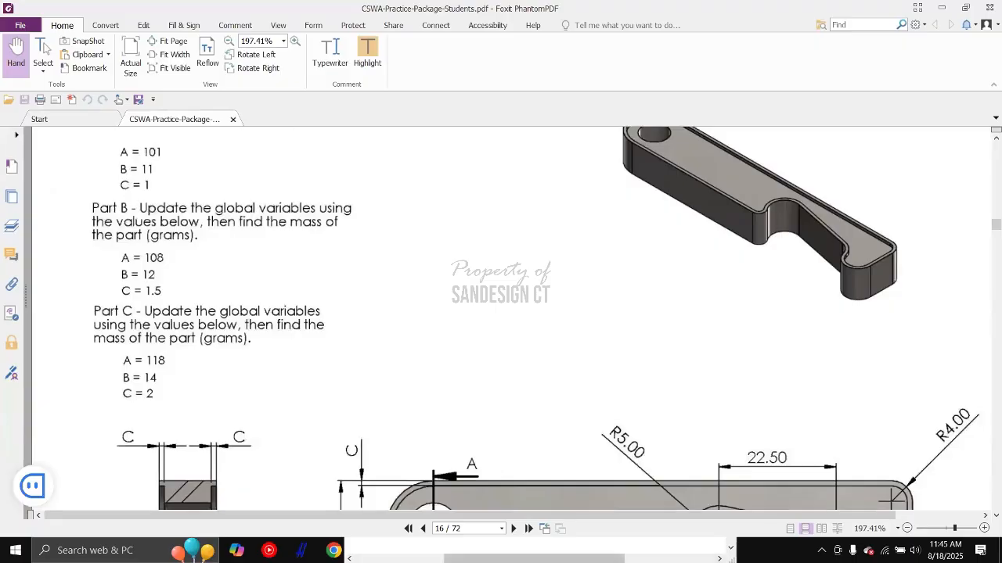
Step: Check the answer key's masses for problem 2 and review the Part B variable values in the PDF
{"action": "left_click_drag", "start_coordinate": [501, 559], "coordinate": [592, 558]}
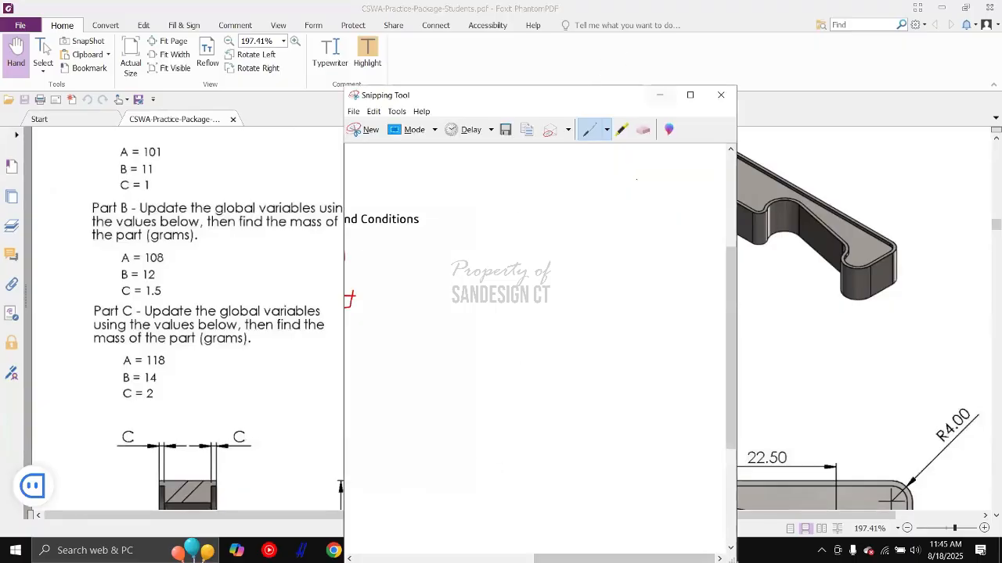
{"action": "left_click_drag", "start_coordinate": [591, 559], "coordinate": [457, 559]}
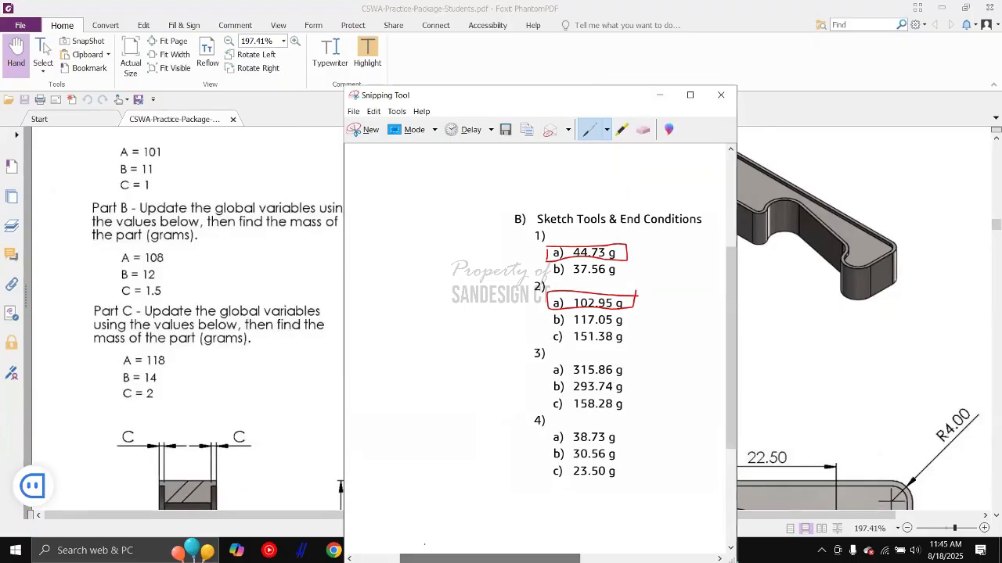
{"action": "left_click", "coordinate": [211, 303]}
{"action": "scroll", "coordinate": [210, 303], "scroll_direction": "up", "scroll_amount": 1}
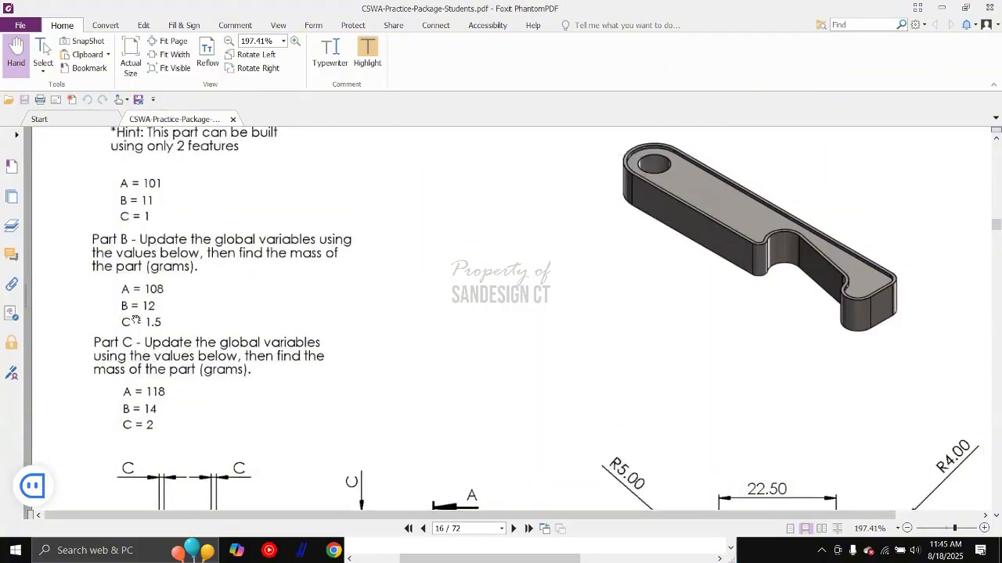
{"action": "scroll", "coordinate": [145, 271], "scroll_direction": "down", "scroll_amount": 1}
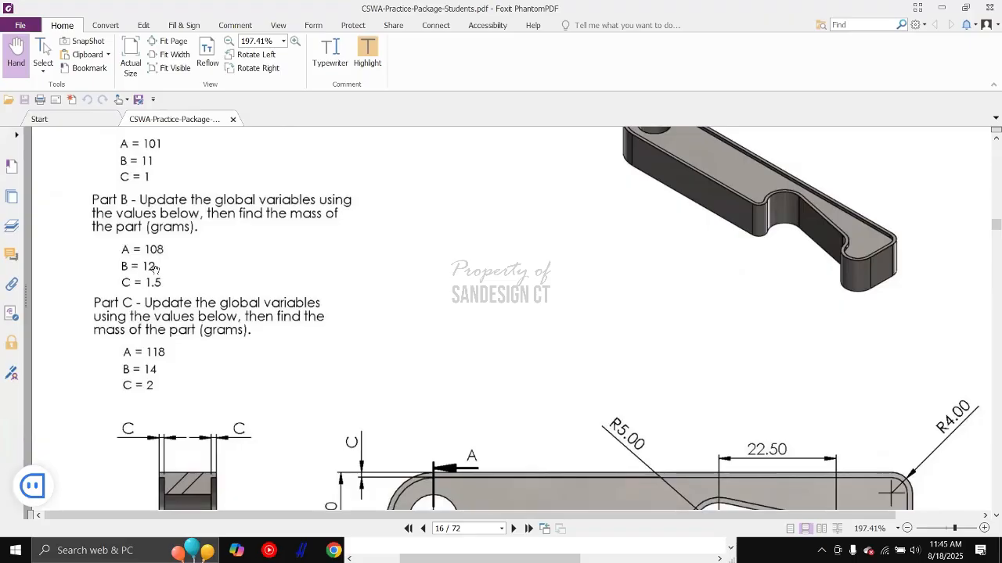
Step: Switch to SOLIDWORKS, open the part's equation manager and set global variable A to 108
{"action": "key", "text": "alt+Tab"}
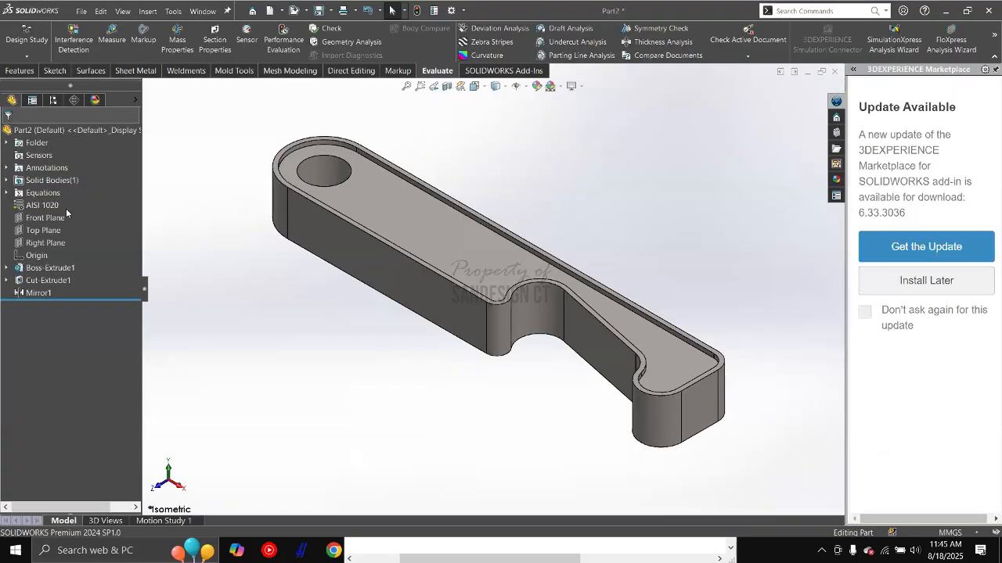
{"action": "left_click", "coordinate": [6, 181]}
{"action": "left_click", "coordinate": [6, 181]}
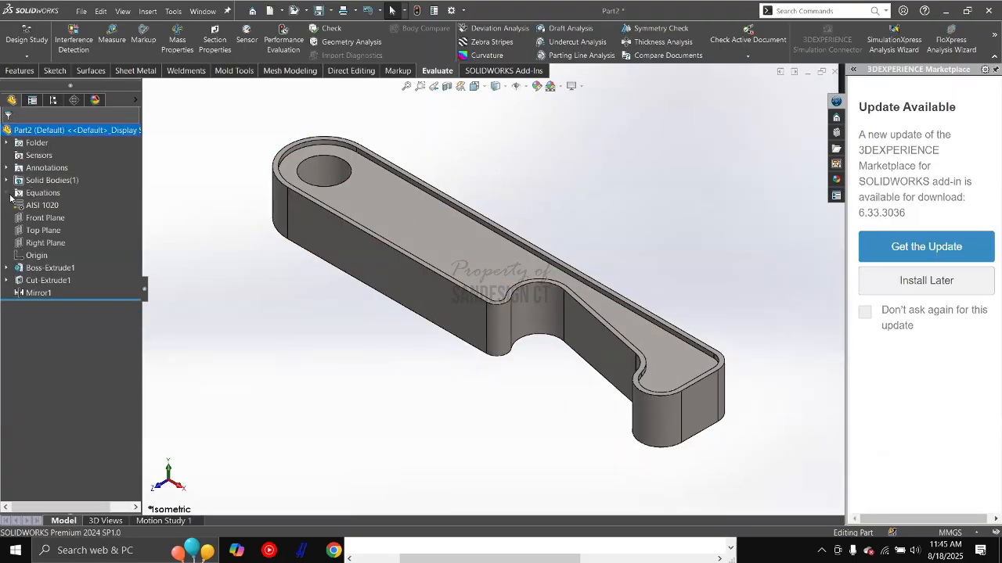
{"action": "left_click", "coordinate": [6, 193]}
{"action": "left_click", "coordinate": [51, 196]}
{"action": "right_click", "coordinate": [50, 198]}
{"action": "left_click", "coordinate": [87, 203]}
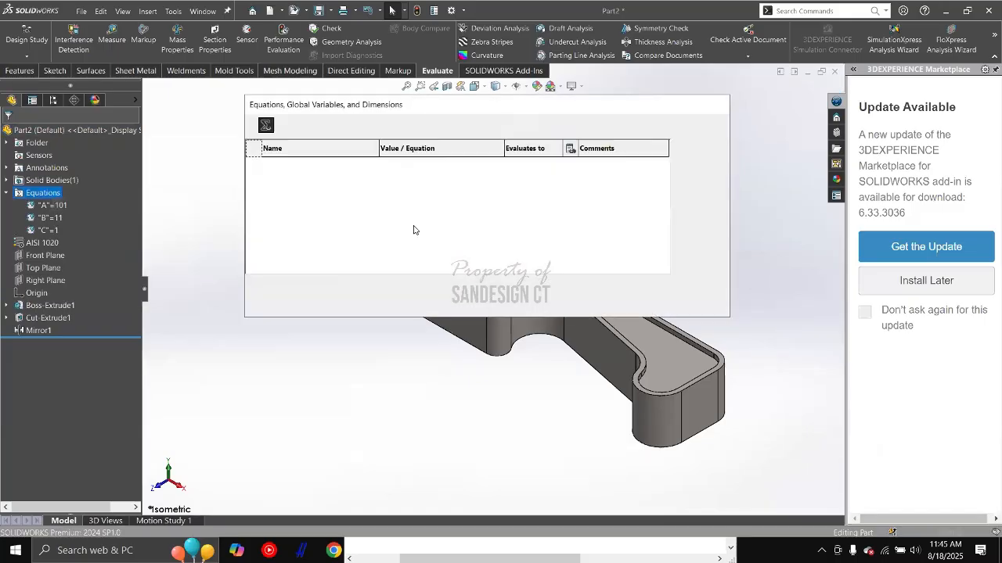
{"action": "key", "text": "alt+Tab"}
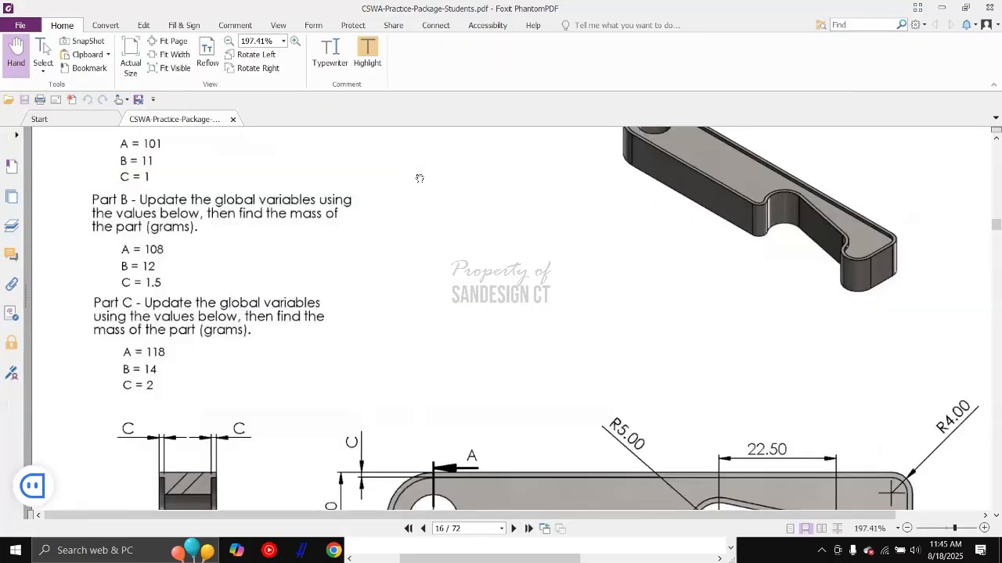
{"action": "key", "text": "alt+Tab"}
{"action": "left_click", "coordinate": [419, 179]}
{"action": "key", "text": "BackSpace"}
{"action": "type", "text": "8"}
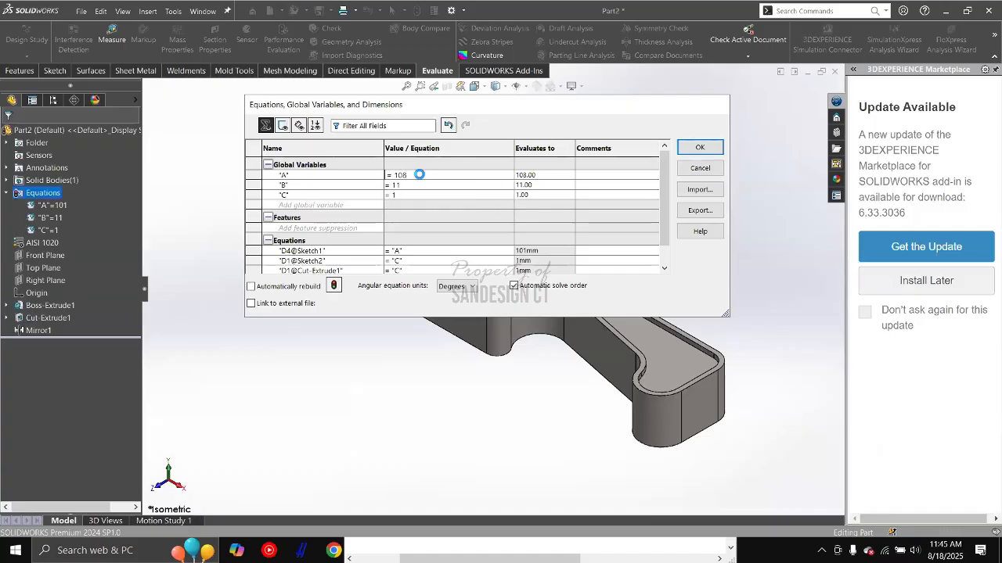
{"action": "key", "text": "Return"}
Step: Set global variable B to 12 and C to 1.5 per the PDF, and apply the Part B values
{"action": "key", "text": "alt+Tab"}
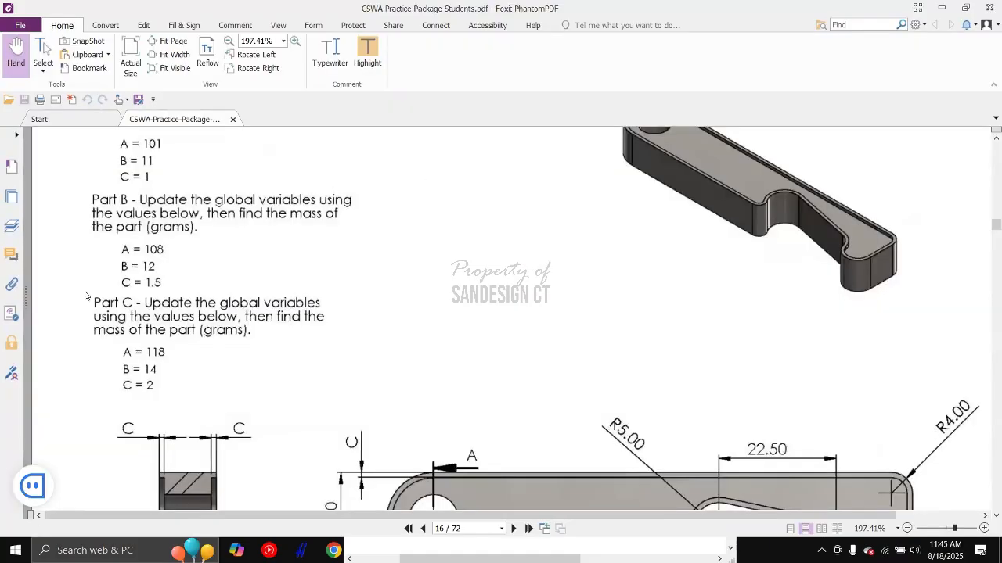
{"action": "key", "text": "alt+Tab"}
{"action": "left_click", "coordinate": [405, 188]}
{"action": "key", "text": "BackSpace"}
{"action": "type", "text": "2"}
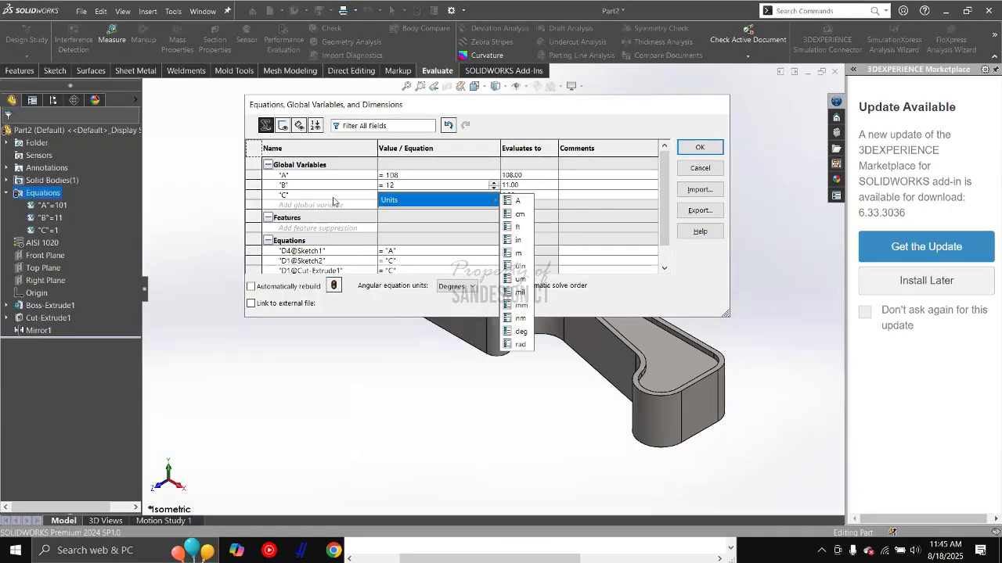
{"action": "key", "text": "Return"}
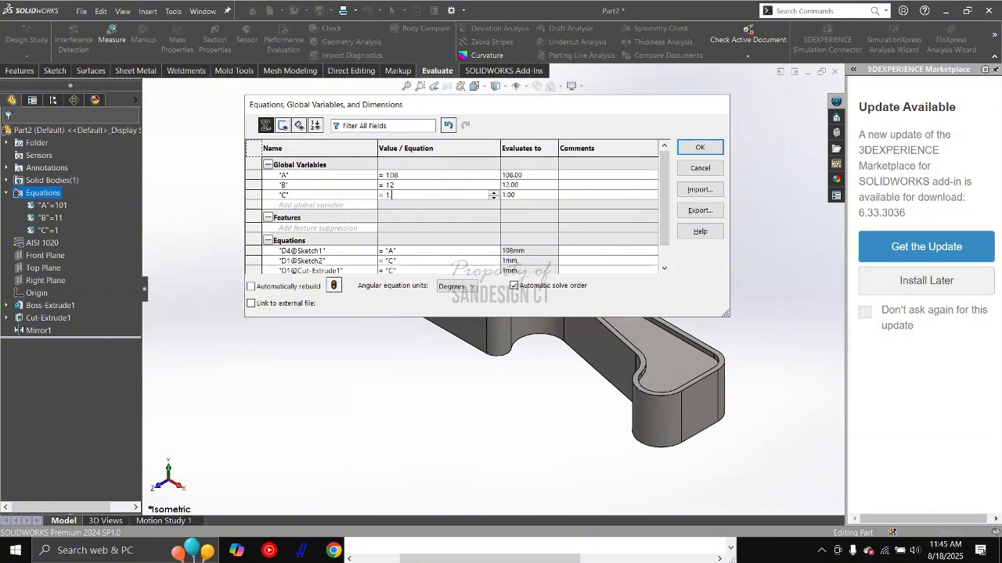
{"action": "type", "text": ".5"}
{"action": "key", "text": "alt+Tab"}
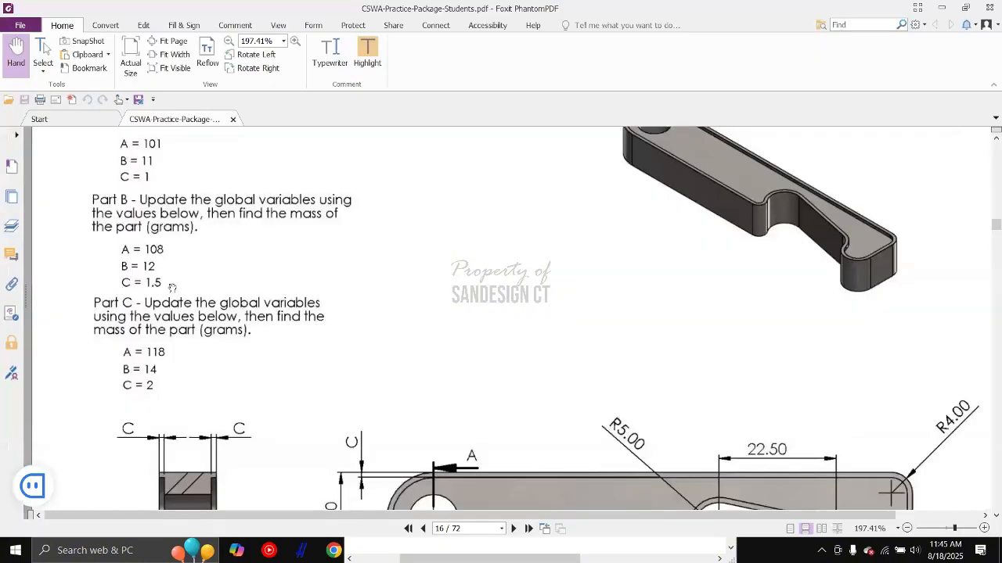
{"action": "key", "text": "alt+Tab"}
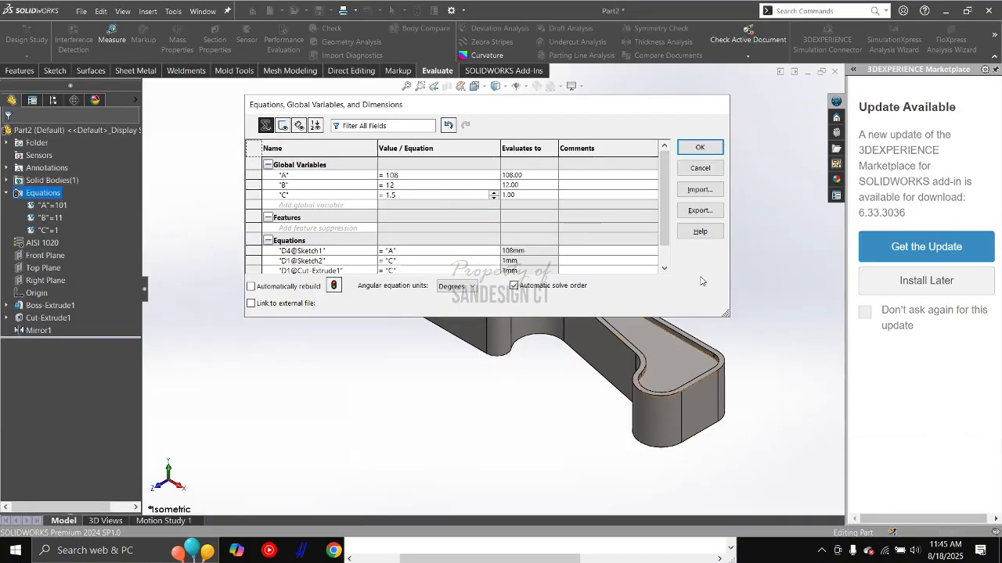
{"action": "left_click", "coordinate": [698, 148]}
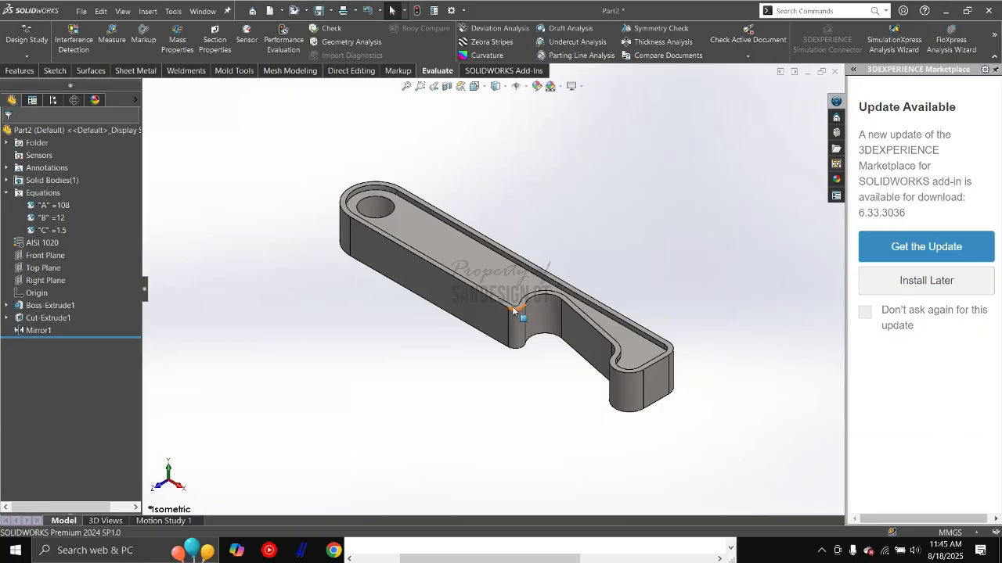
Step: Inspect the updated part from the top, from below and in isometric view
{"action": "middle_click_drag", "start_coordinate": [423, 253], "coordinate": [430, 320]}
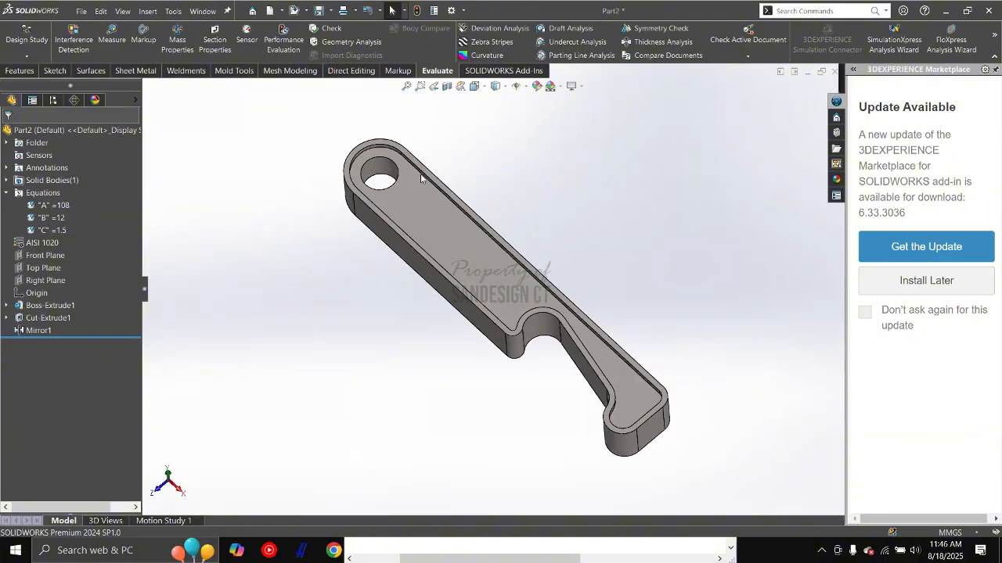
{"action": "key", "text": "ctrl+5"}
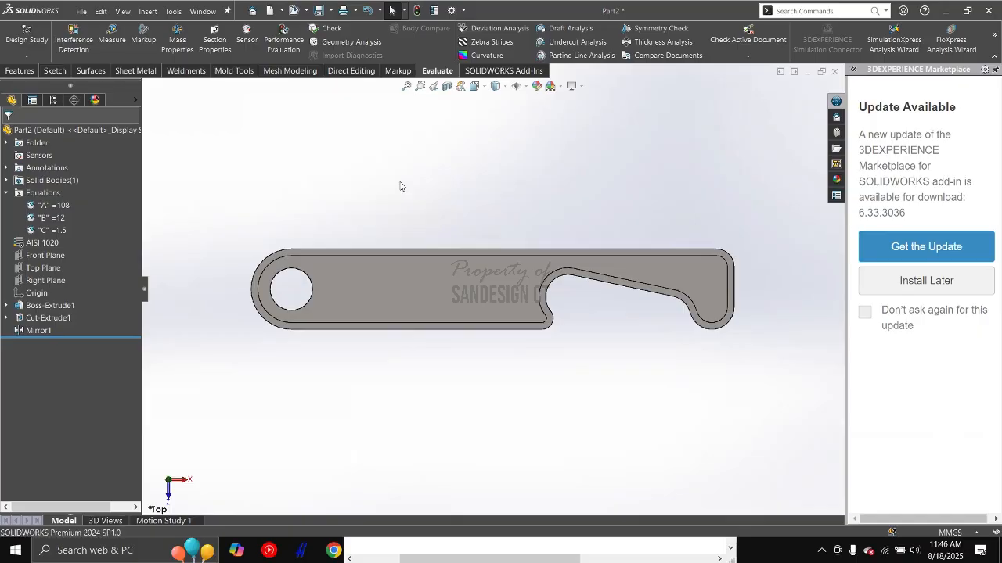
{"action": "key", "text": "ctrl+7"}
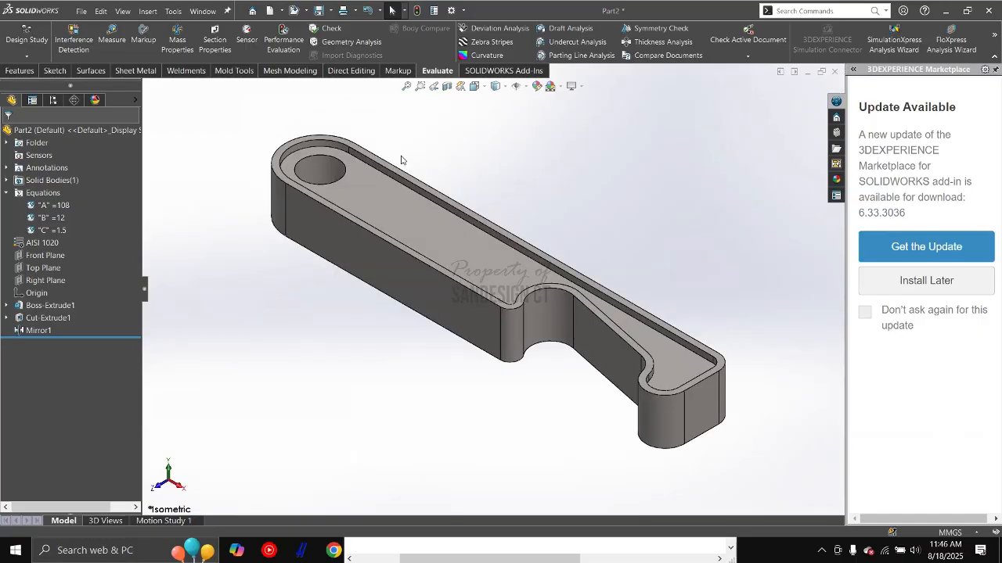
{"action": "middle_click_drag", "start_coordinate": [298, 252], "coordinate": [238, 266]}
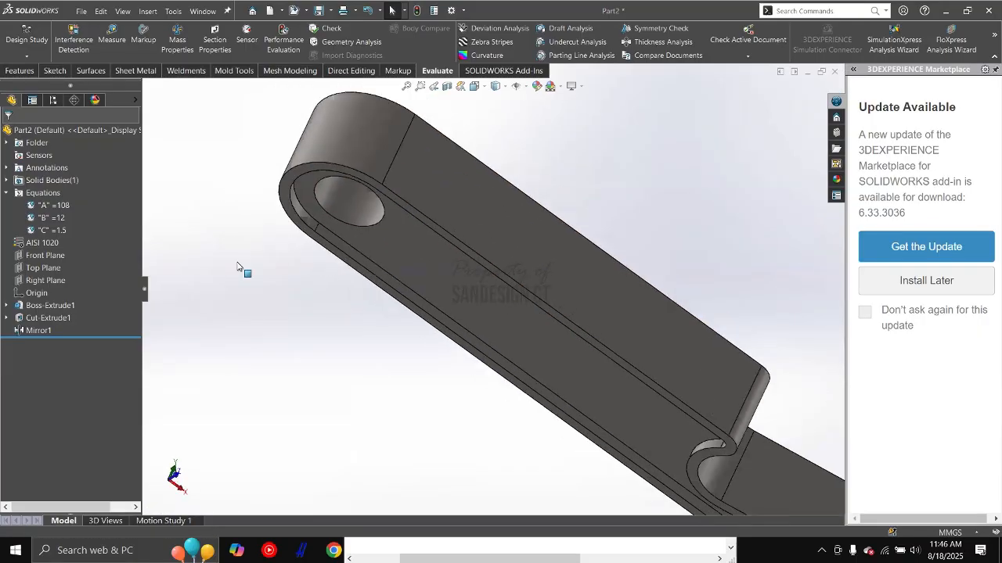
{"action": "key", "text": "ctrl+7"}
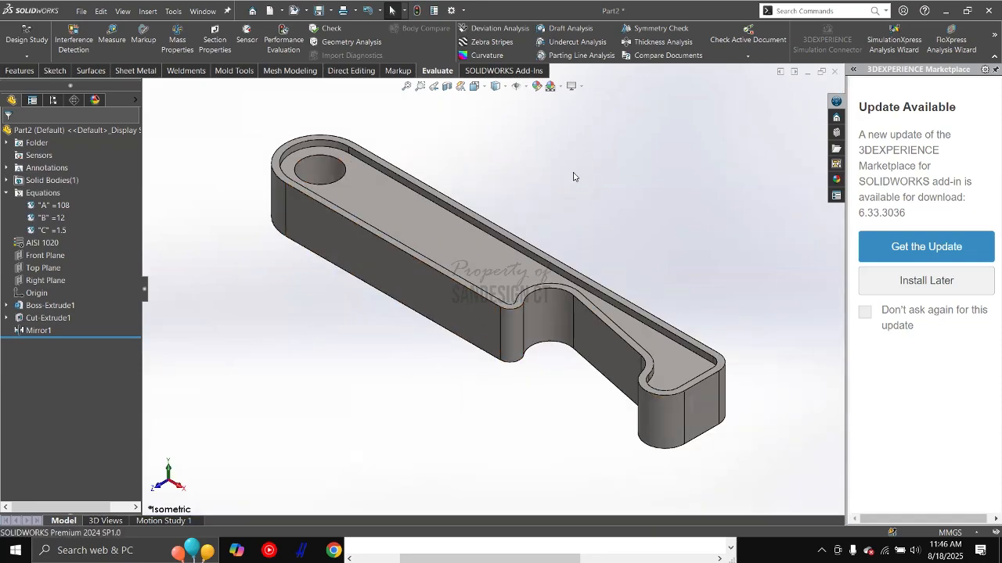
Step: Evaluate the part's mass, compare it with the answer key, tick answer 2b, and close the mass properties
{"action": "left_click", "coordinate": [177, 39]}
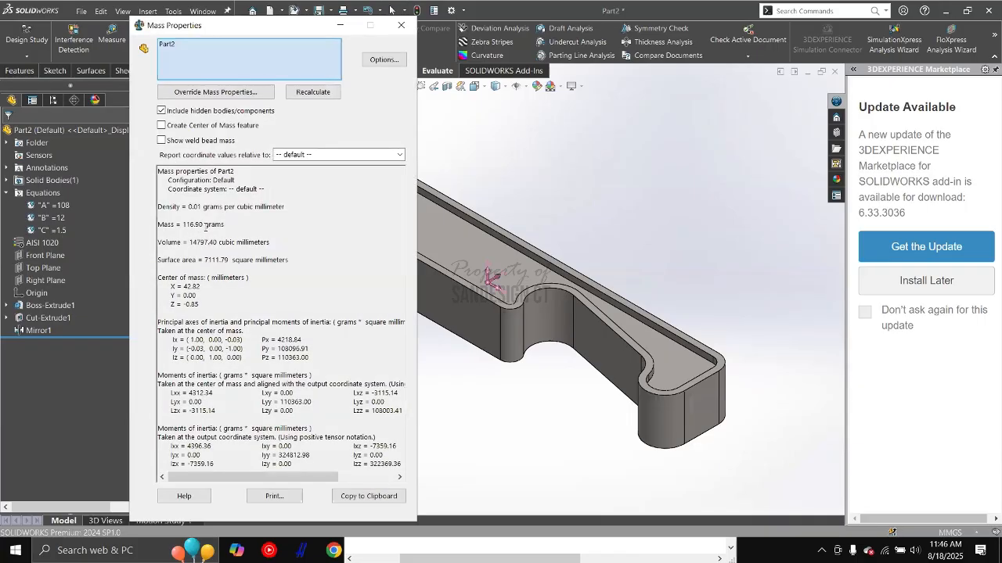
{"action": "left_click_drag", "start_coordinate": [224, 226], "coordinate": [176, 225]}
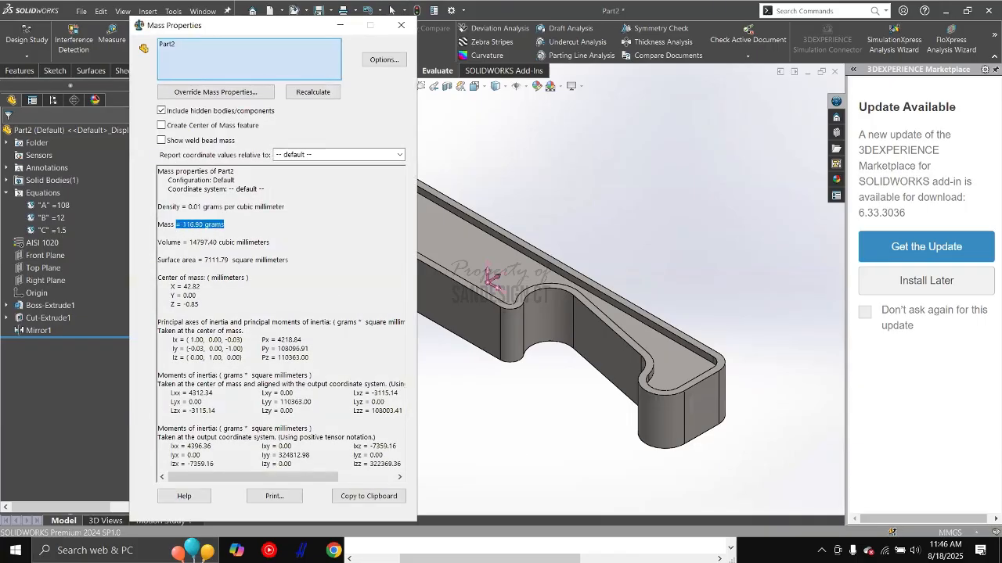
{"action": "left_click", "coordinate": [630, 559]}
{"action": "left_click_drag", "start_coordinate": [630, 559], "coordinate": [514, 556]}
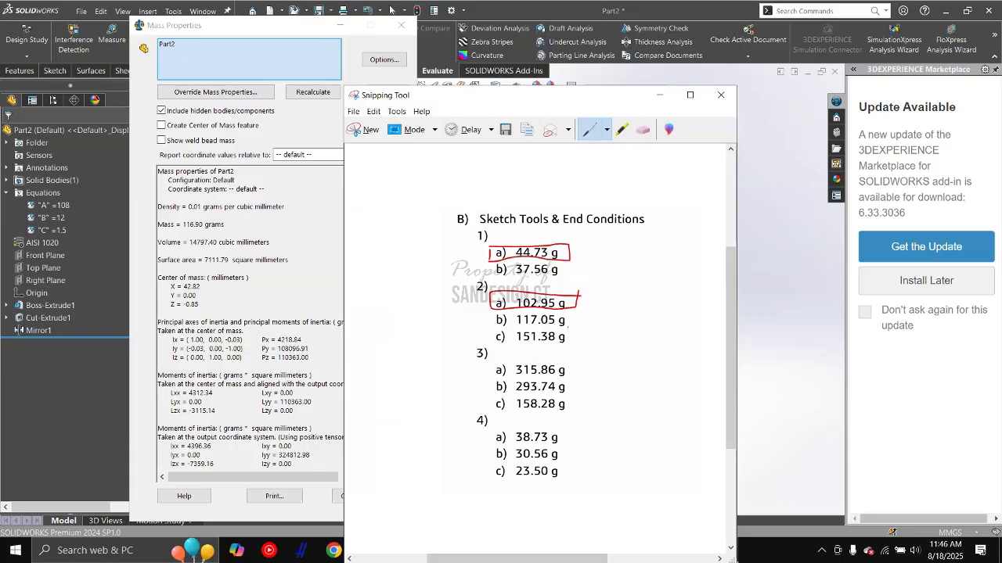
{"action": "left_click_drag", "start_coordinate": [583, 320], "coordinate": [605, 318]}
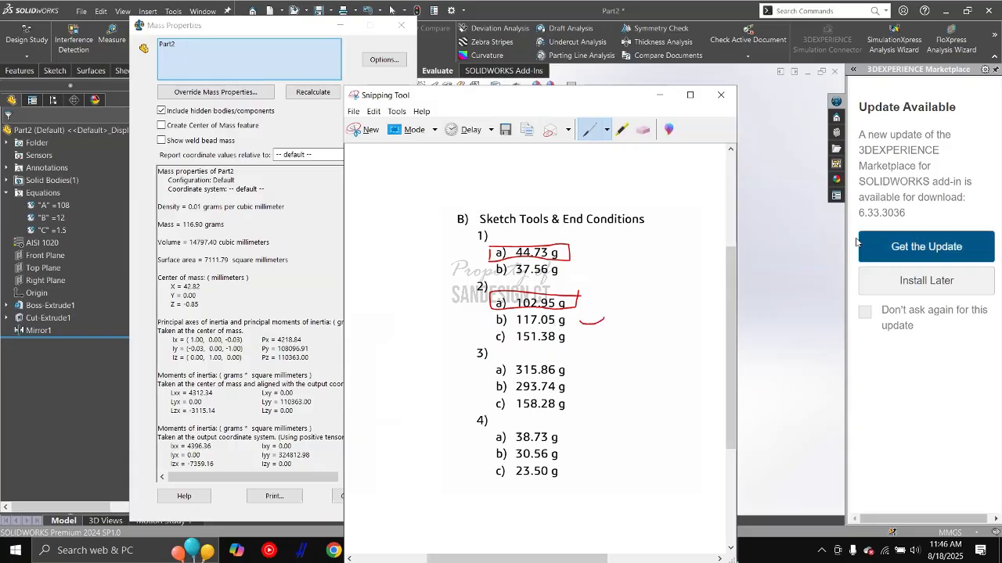
{"action": "left_click", "coordinate": [839, 261]}
{"action": "left_click", "coordinate": [402, 26]}
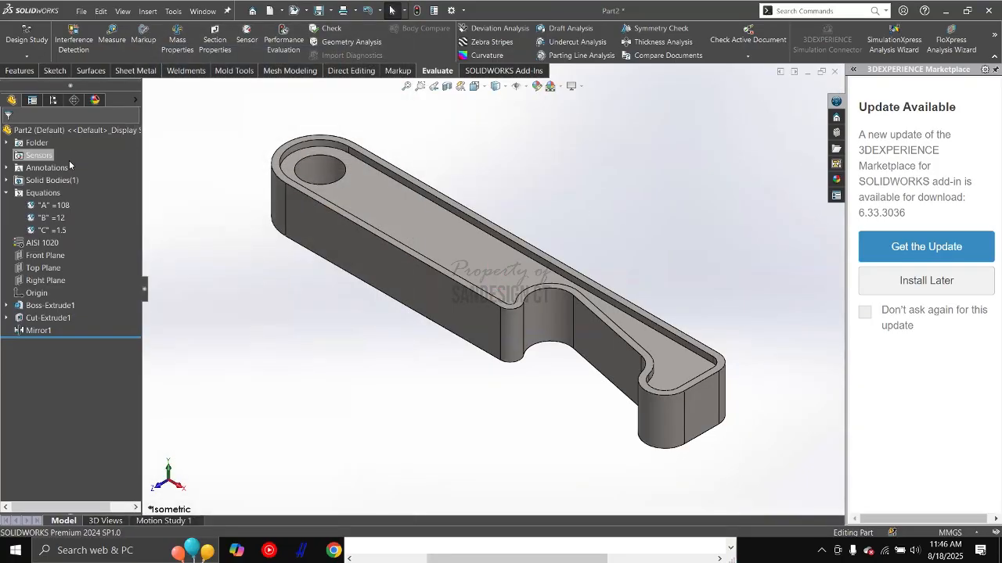
Step: Review the Part C global variable values in the PDF
{"action": "key", "text": "alt+Tab"}
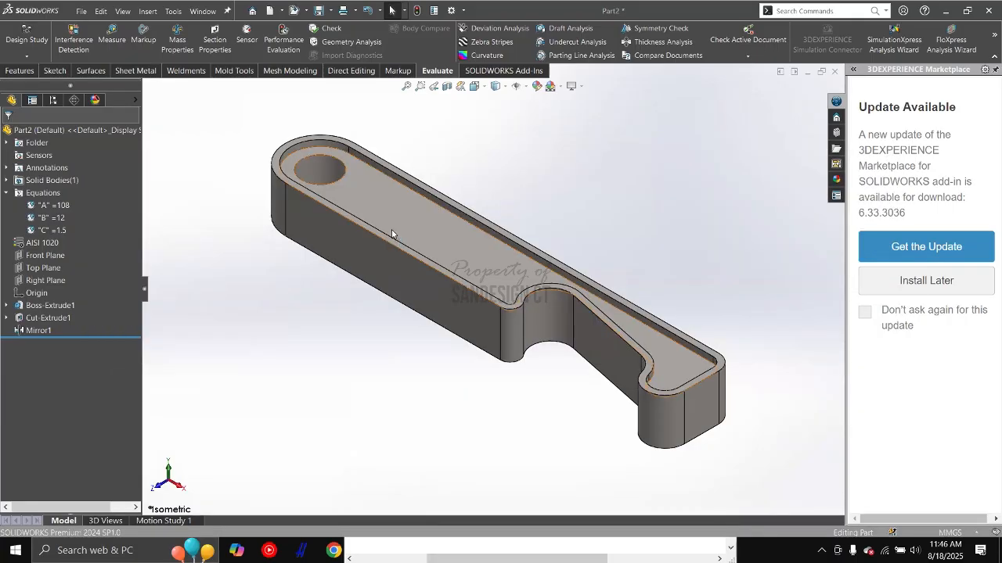
{"action": "key", "text": "alt+Tab"}
{"action": "key", "text": "alt+Tab"}
{"action": "key", "text": "alt+Tab"}
{"action": "scroll", "coordinate": [165, 247], "scroll_direction": "down", "scroll_amount": 3}
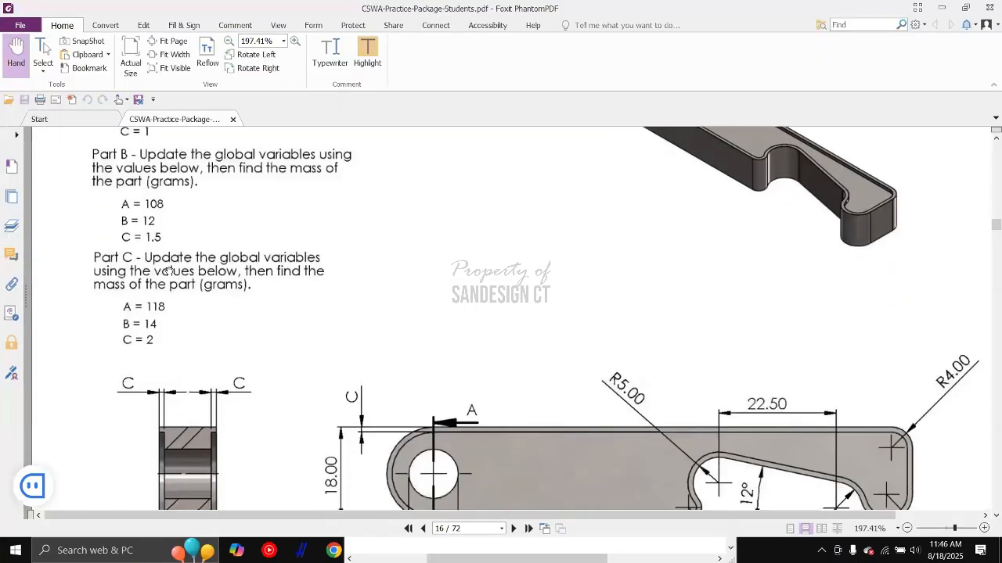
Step: Return to SOLIDWORKS, reopen the equation manager and set global variable A to 118
{"action": "key", "text": "alt+Tab"}
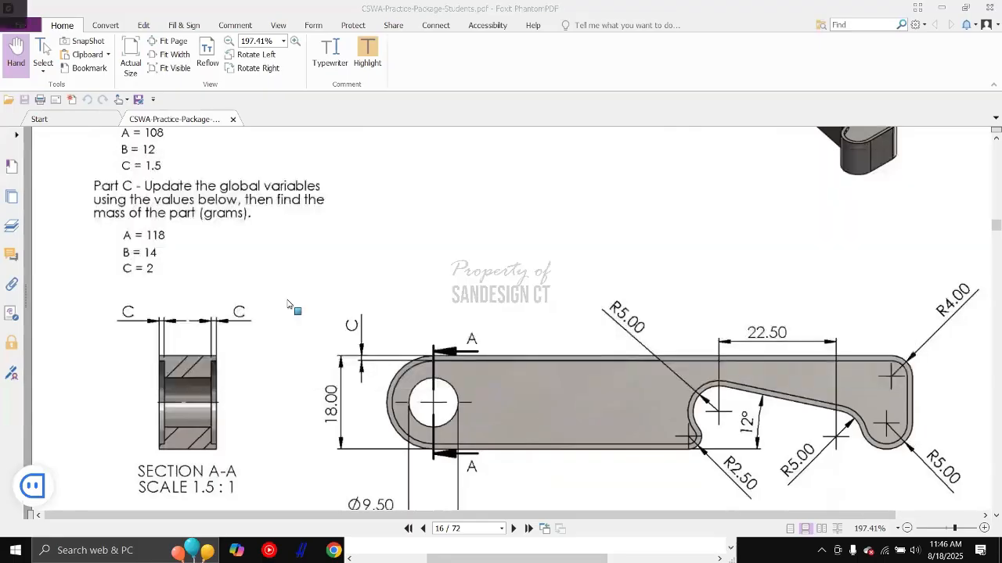
{"action": "right_click", "coordinate": [50, 208]}
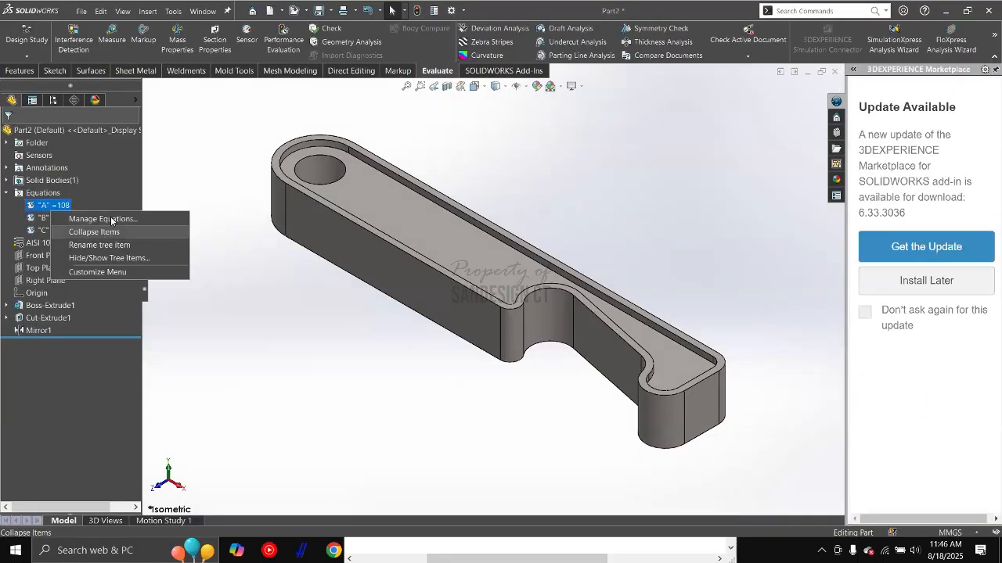
{"action": "left_click", "coordinate": [102, 219]}
{"action": "left_click", "coordinate": [430, 176]}
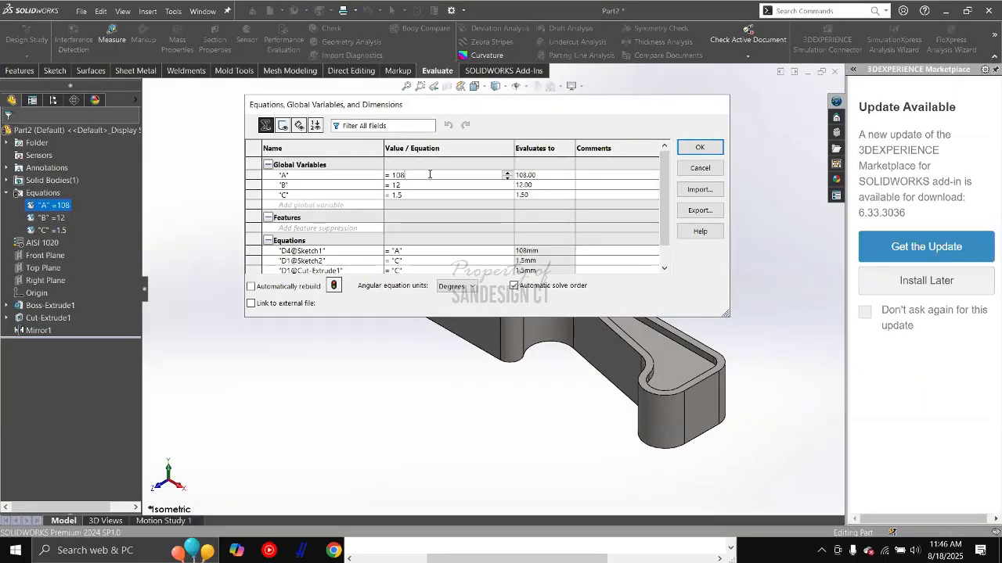
{"action": "key", "text": "Left"}
{"action": "key", "text": "BackSpace"}
{"action": "type", "text": "1"}
Step: Check the Part C values in the PDF and set global variable B to 14
{"action": "key", "text": "alt+Tab"}
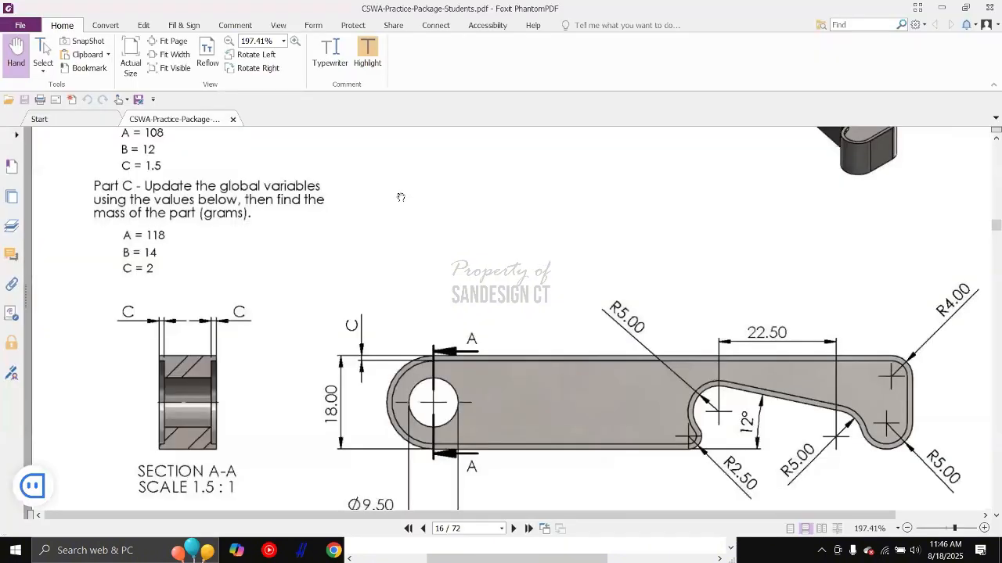
{"action": "key", "text": "alt+Tab"}
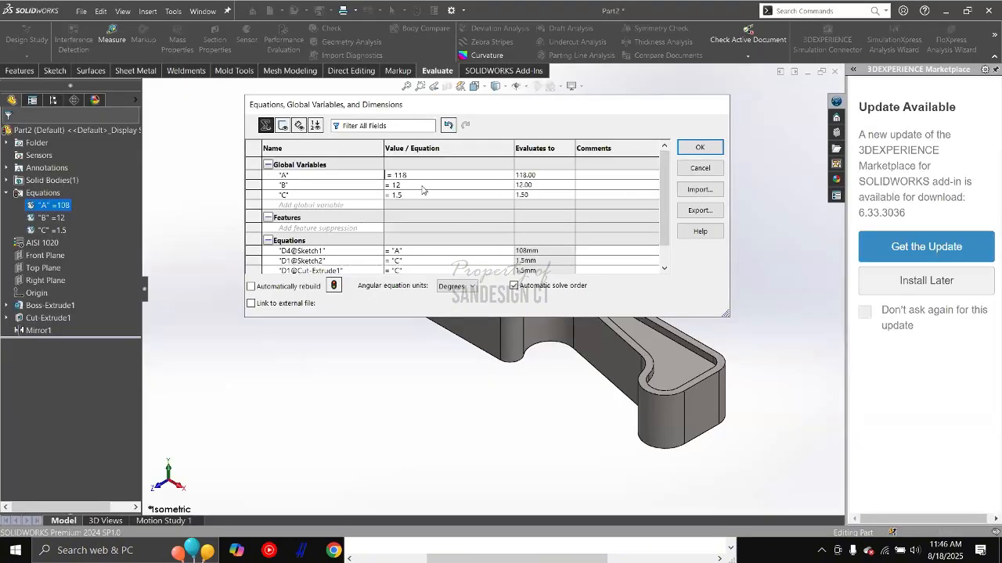
{"action": "left_click", "coordinate": [423, 185]}
{"action": "key", "text": "BackSpace"}
{"action": "type", "text": "4"}
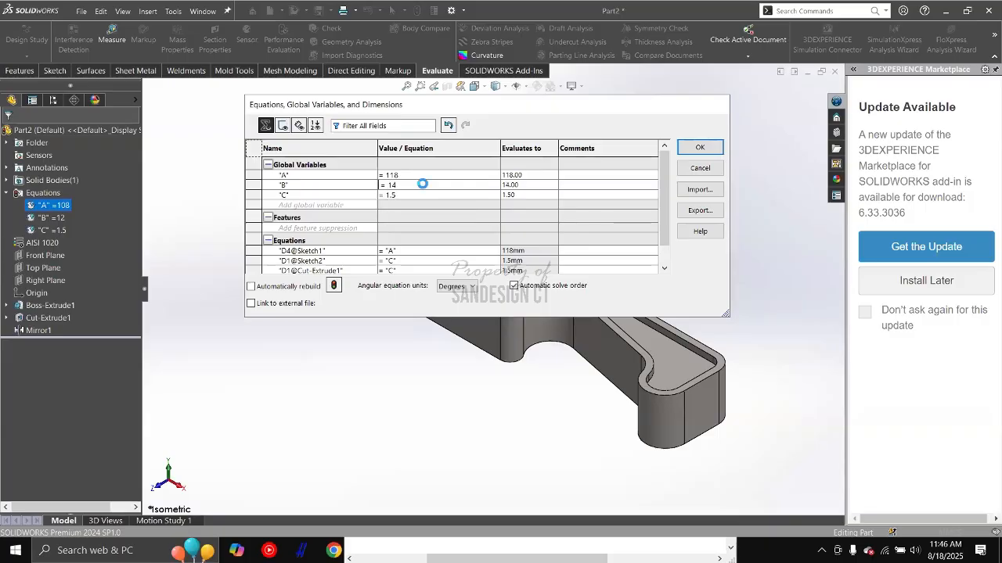
{"action": "key", "text": "Tab"}
Step: Recheck the PDF values, set global variable C to 2 and apply the equation changes
{"action": "key", "text": "alt+Tab"}
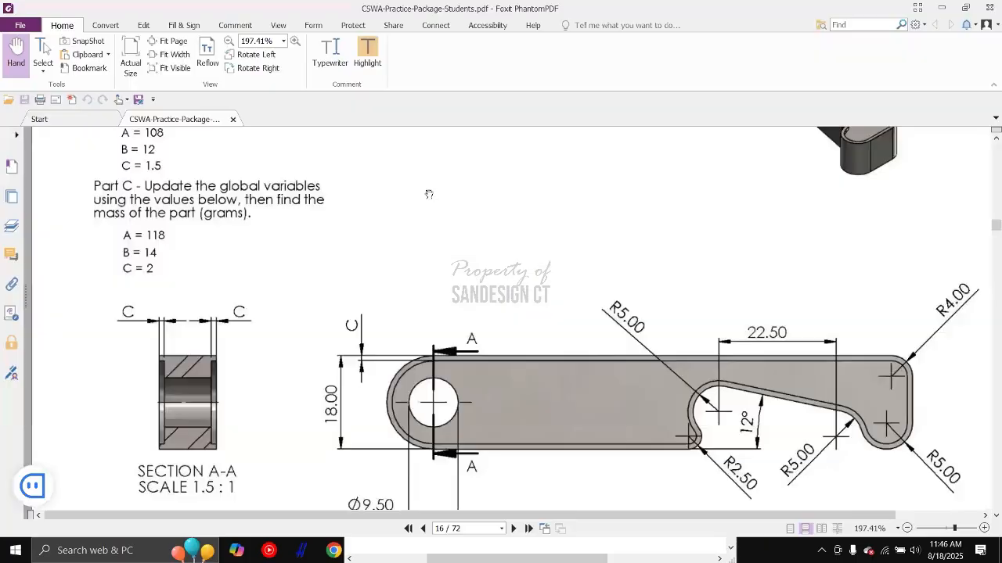
{"action": "key", "text": "alt+Tab"}
{"action": "key", "text": "BackSpace"}
{"action": "key", "text": "BackSpace"}
{"action": "key", "text": "BackSpace"}
{"action": "type", "text": "2"}
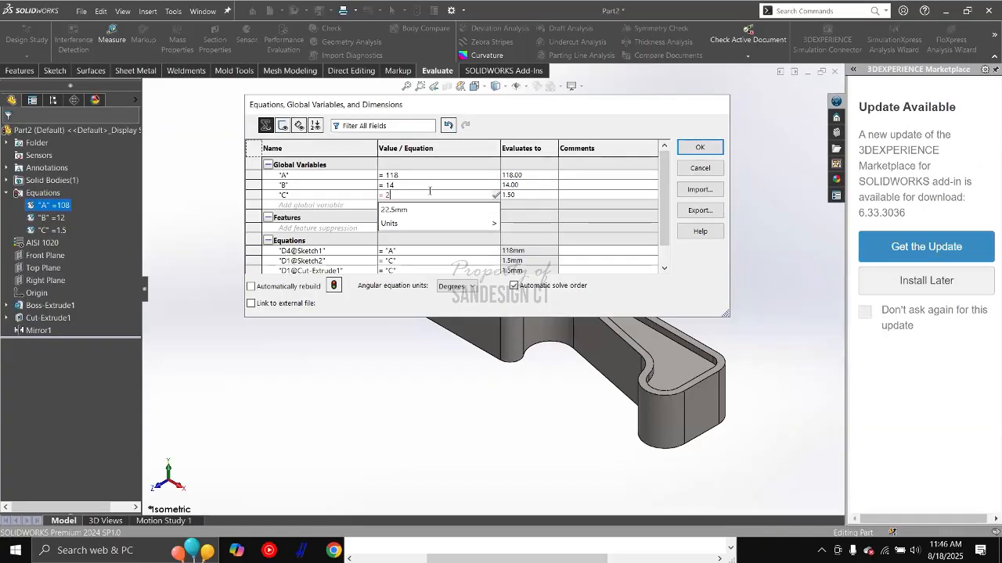
{"action": "left_click", "coordinate": [691, 150]}
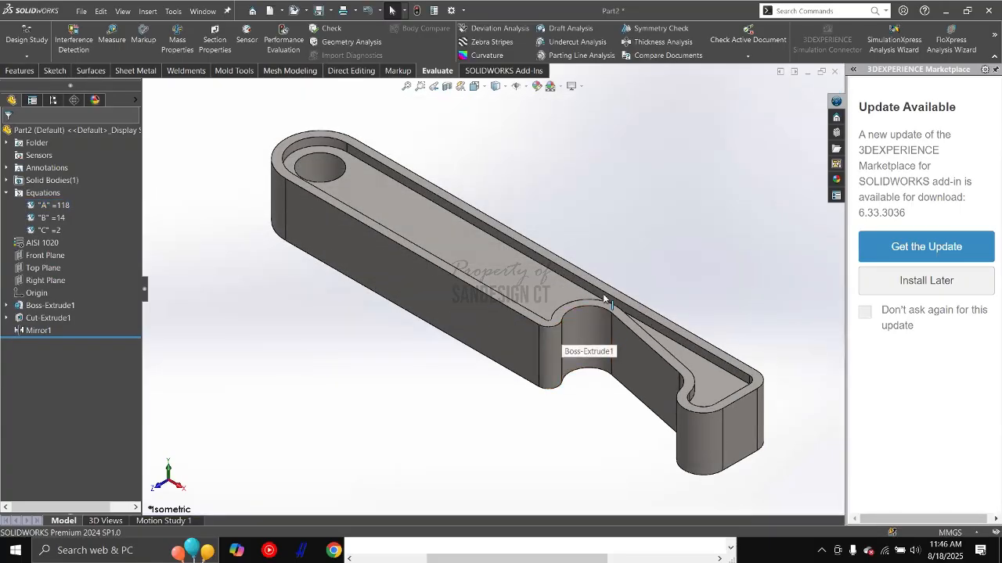
Step: Inspect the updated Part C model from the top and in isometric view, and rebuild it
{"action": "scroll", "coordinate": [662, 285], "scroll_direction": "down", "scroll_amount": 3}
{"action": "key", "text": "ctrl+5"}
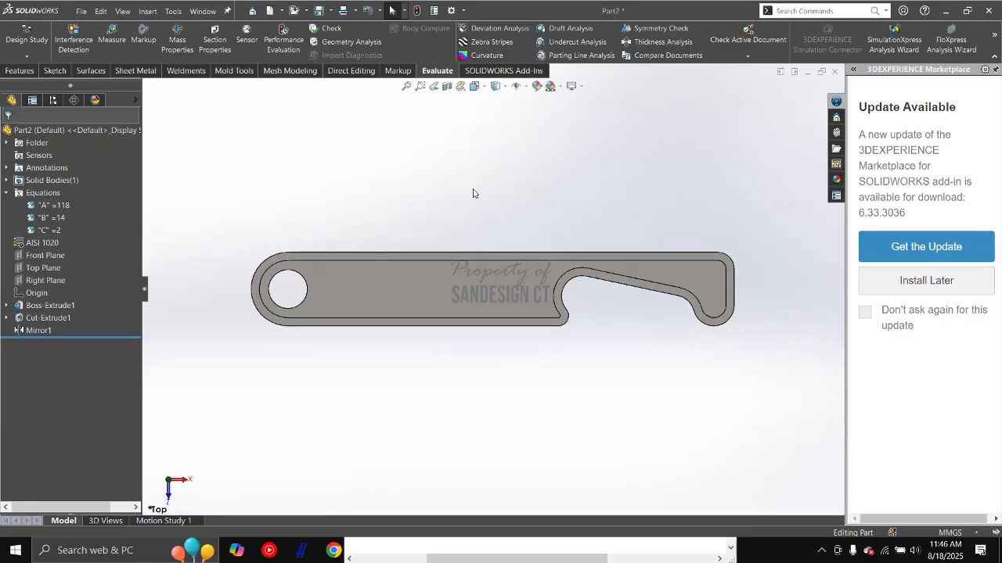
{"action": "key", "text": "ctrl+7"}
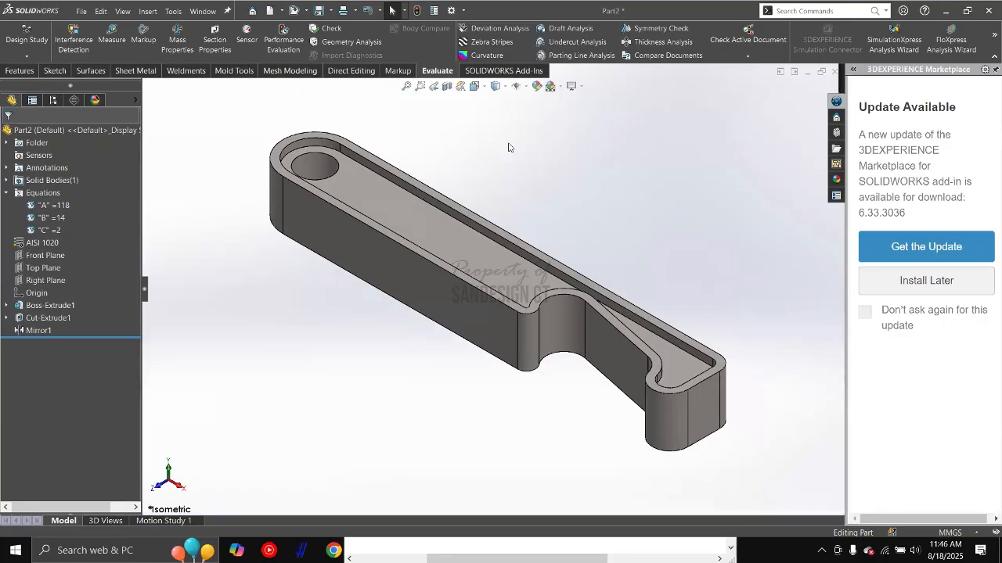
{"action": "left_click", "coordinate": [417, 11]}
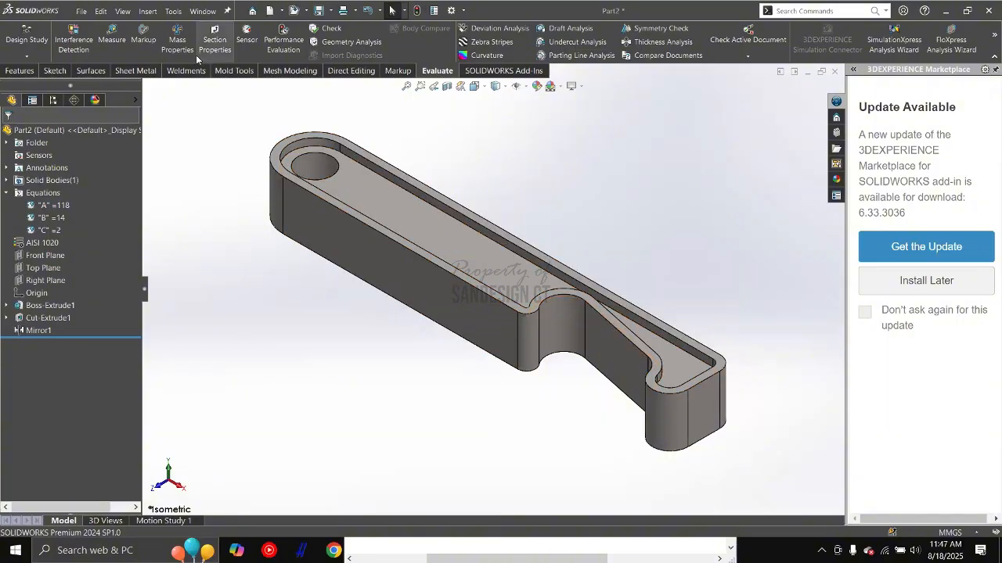
Step: Evaluate the part's mass, compare it with the answer key, tick answer 2c, and close the mass properties
{"action": "left_click", "coordinate": [176, 45]}
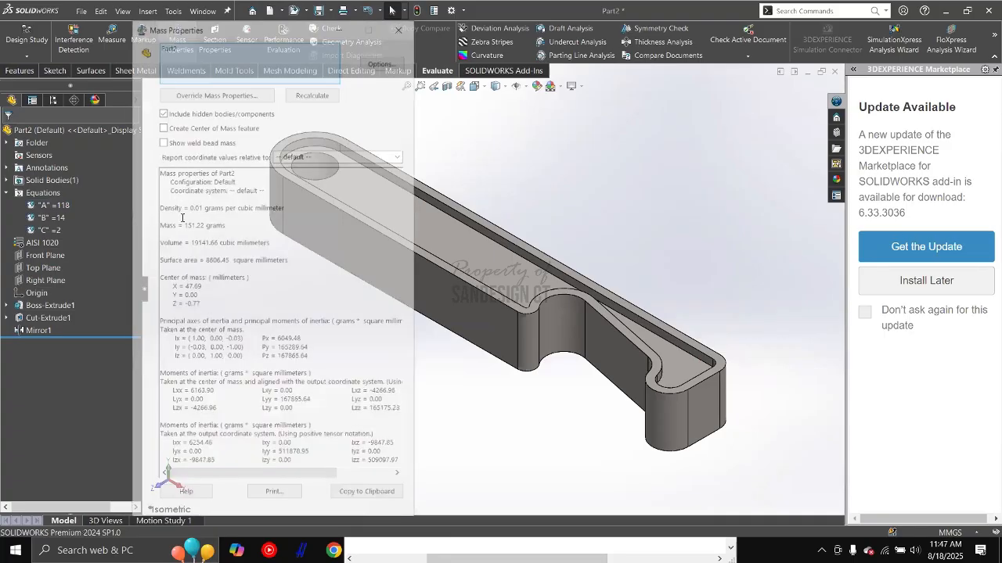
{"action": "left_click_drag", "start_coordinate": [171, 225], "coordinate": [171, 227]}
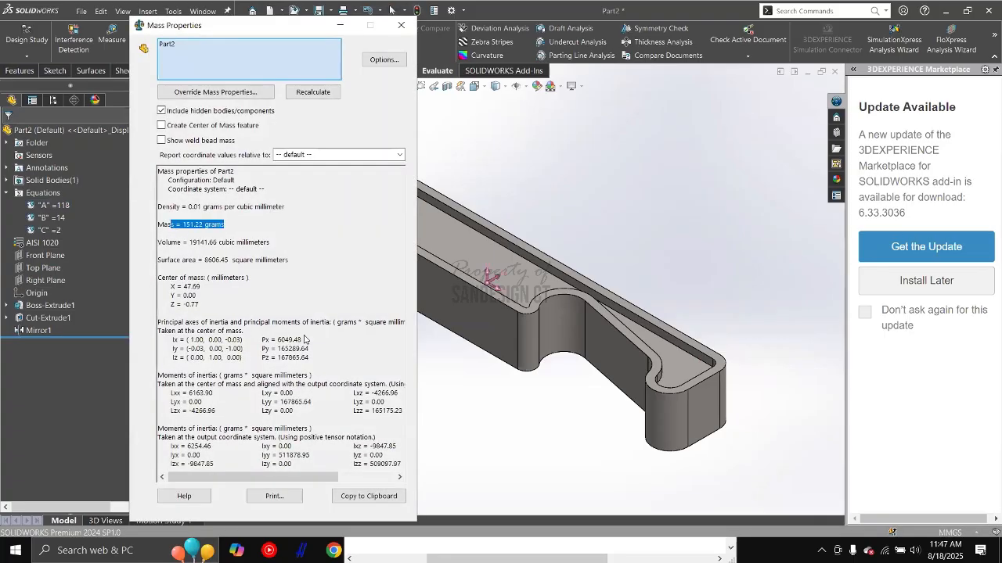
{"action": "left_click_drag", "start_coordinate": [517, 559], "coordinate": [473, 559]}
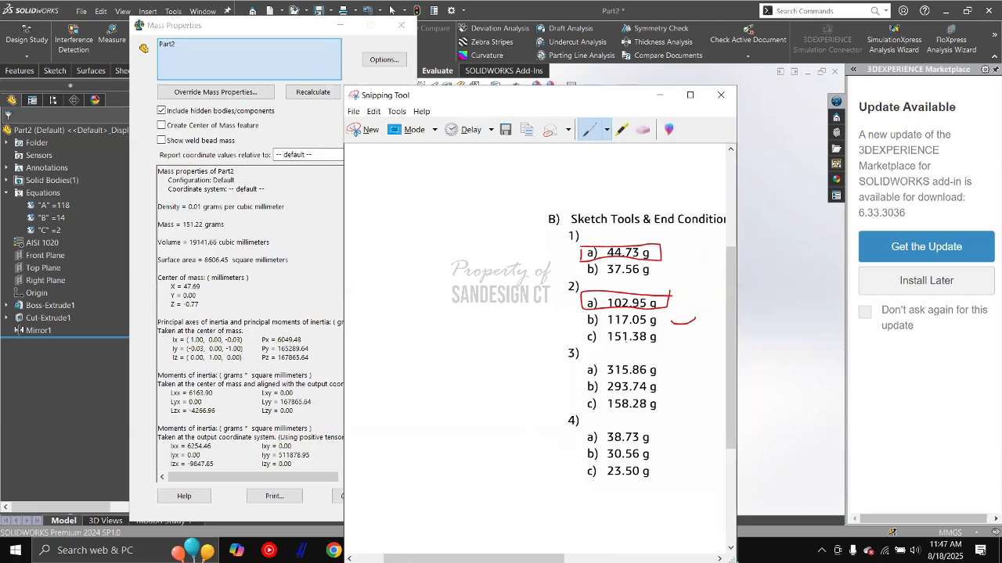
{"action": "left_click_drag", "start_coordinate": [671, 336], "coordinate": [689, 328]}
{"action": "left_click", "coordinate": [829, 201]}
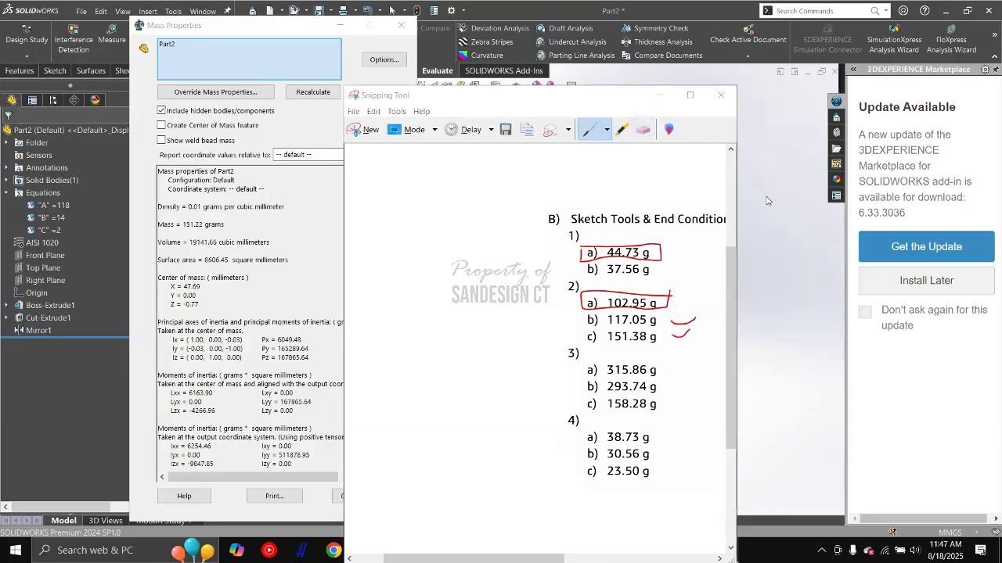
{"action": "left_click", "coordinate": [402, 28]}
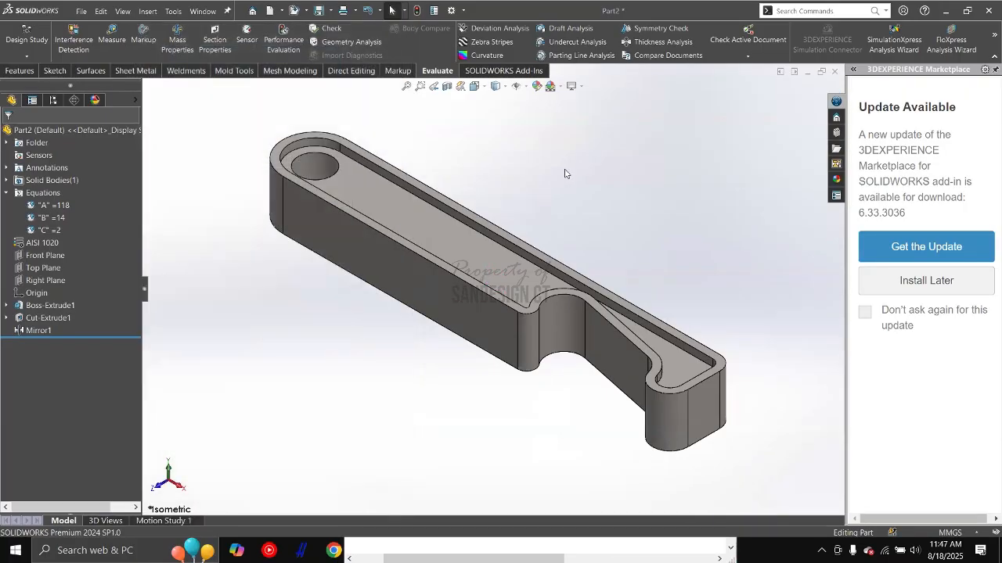
Step: Save the part as Section B Problem 2 in the CSWAP folder
{"action": "key", "text": "ctrl+s"}
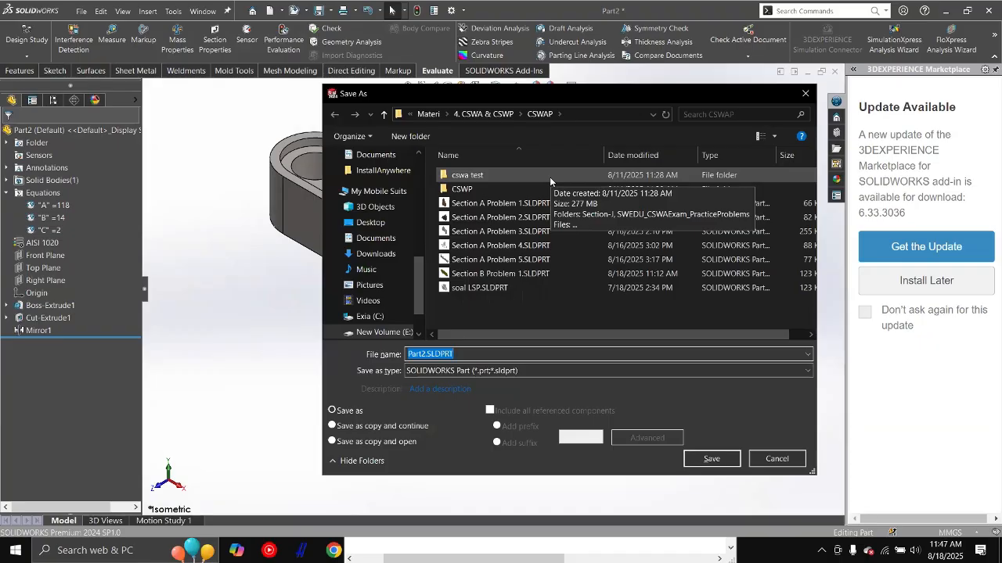
{"action": "left_click", "coordinate": [520, 274]}
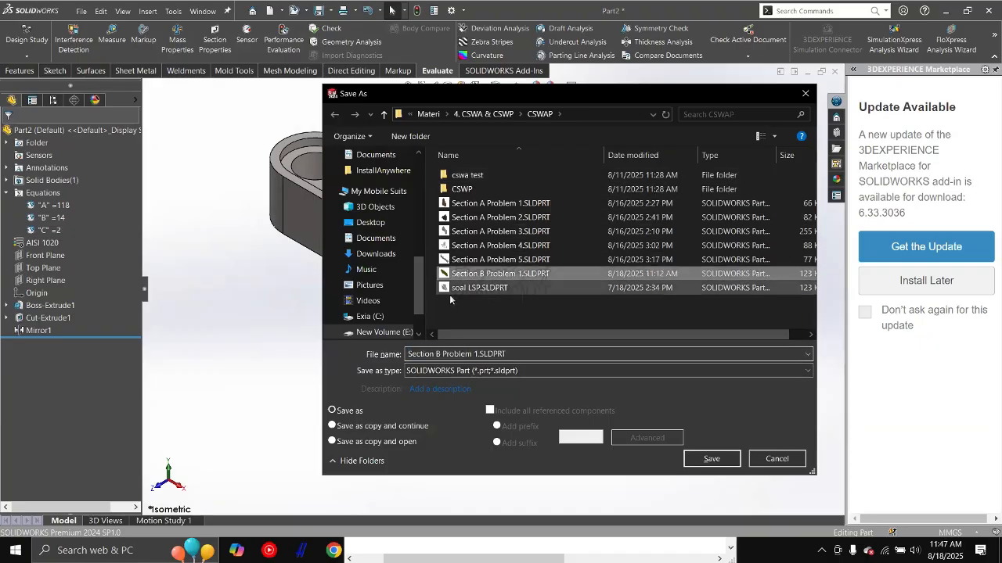
{"action": "left_click", "coordinate": [475, 354]}
{"action": "key", "text": "Delete"}
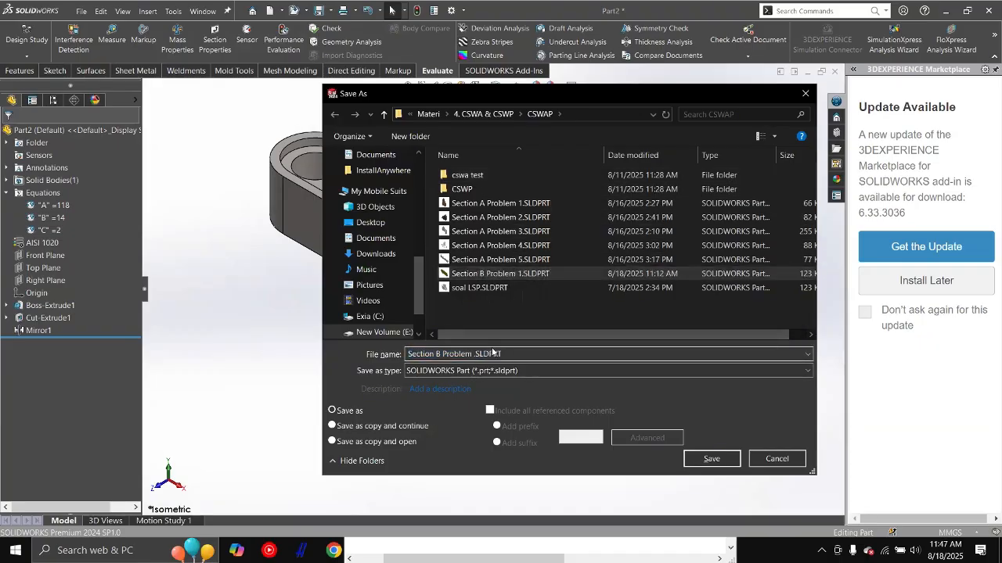
{"action": "type", "text": "2"}
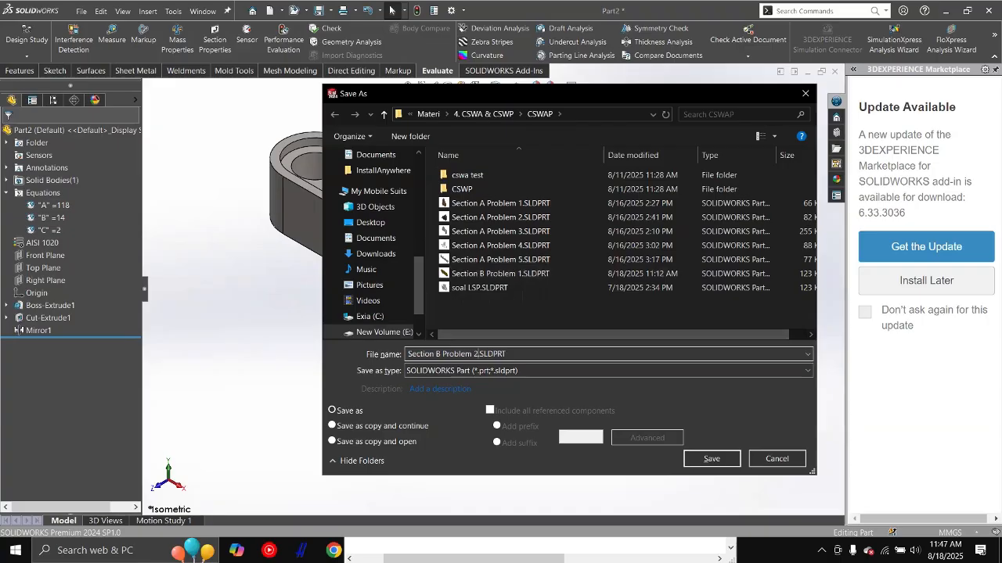
{"action": "left_click", "coordinate": [712, 460]}
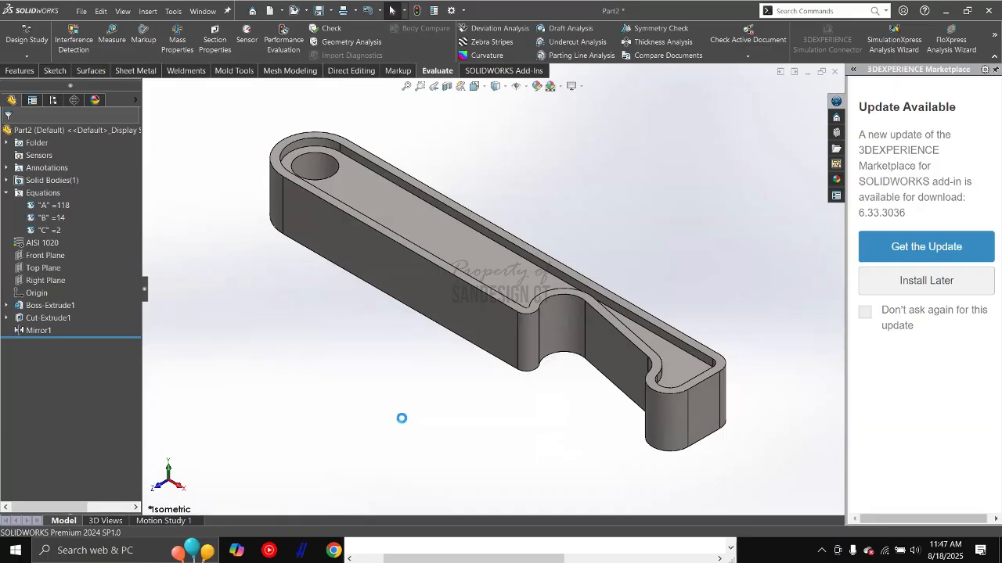
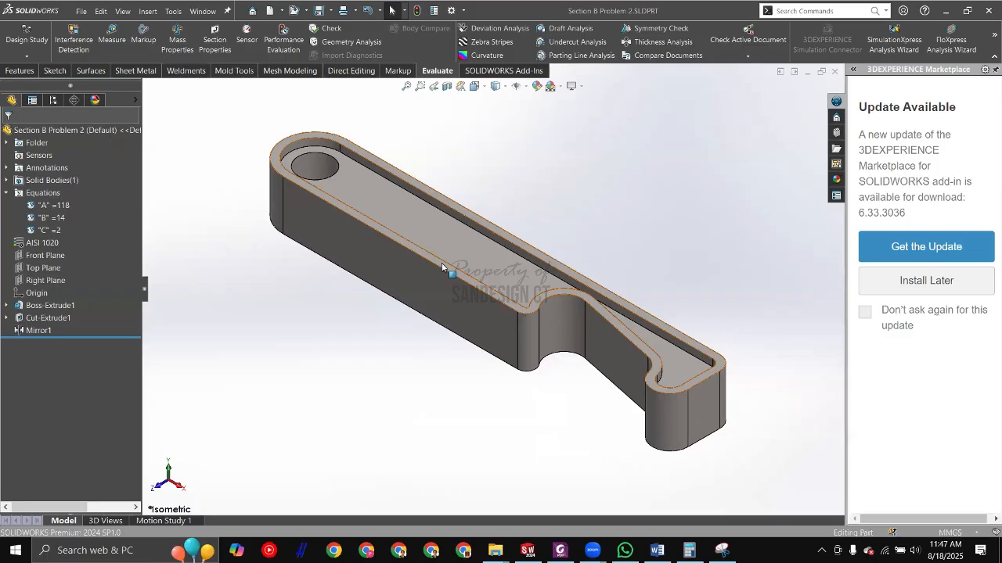
Step: View the saved part from the top and in isometric view, leaving nothing selected
{"action": "key", "text": "ctrl+5"}
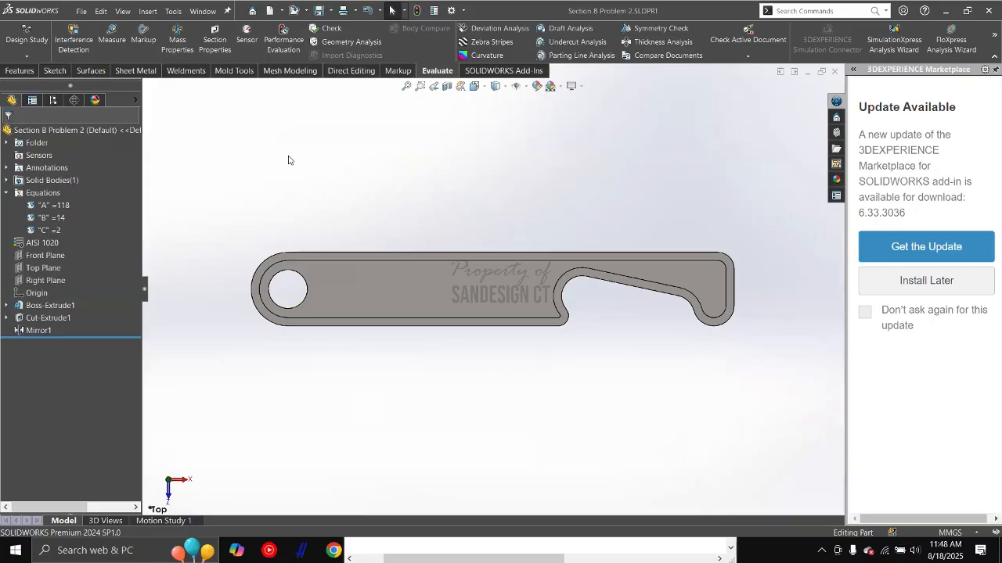
{"action": "key", "text": "ctrl+7"}
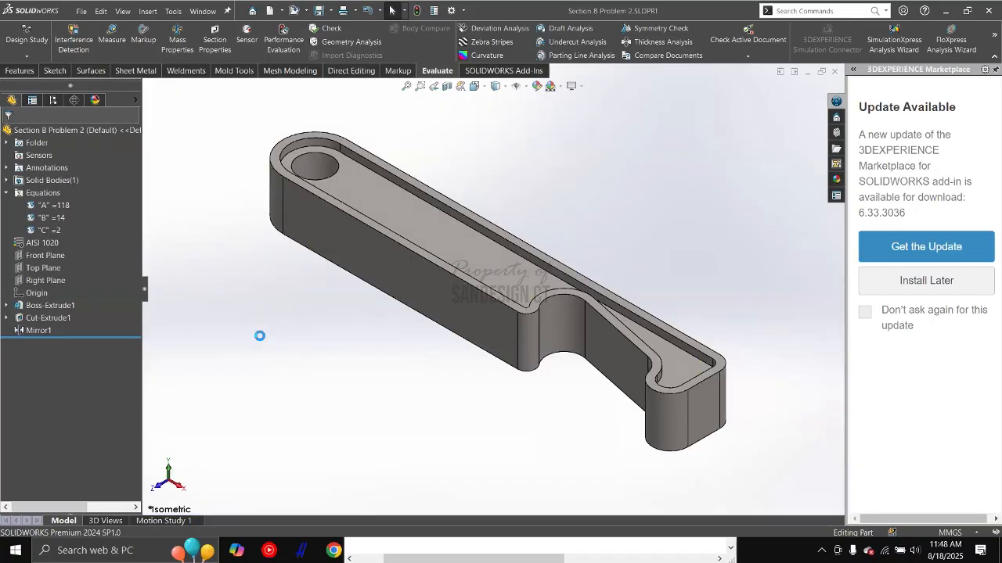
{"action": "left_click", "coordinate": [344, 235]}
{"action": "key", "text": "Escape"}
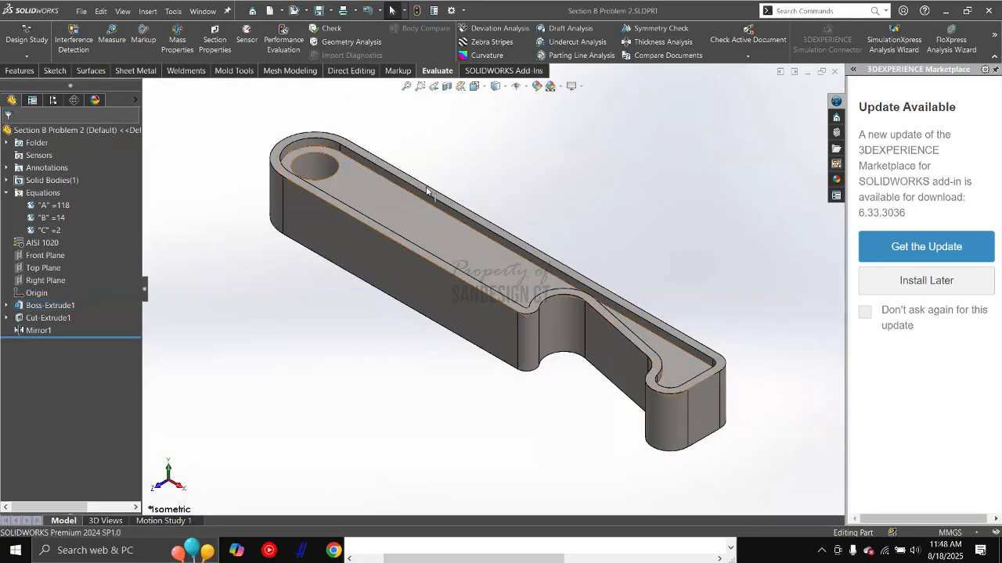
Step: Open the pocket cut's sketch, check its wall offset dimension without changing it, and exit the sketch
{"action": "scroll", "coordinate": [417, 218], "scroll_direction": "down", "scroll_amount": 5}
{"action": "left_click", "coordinate": [421, 207]}
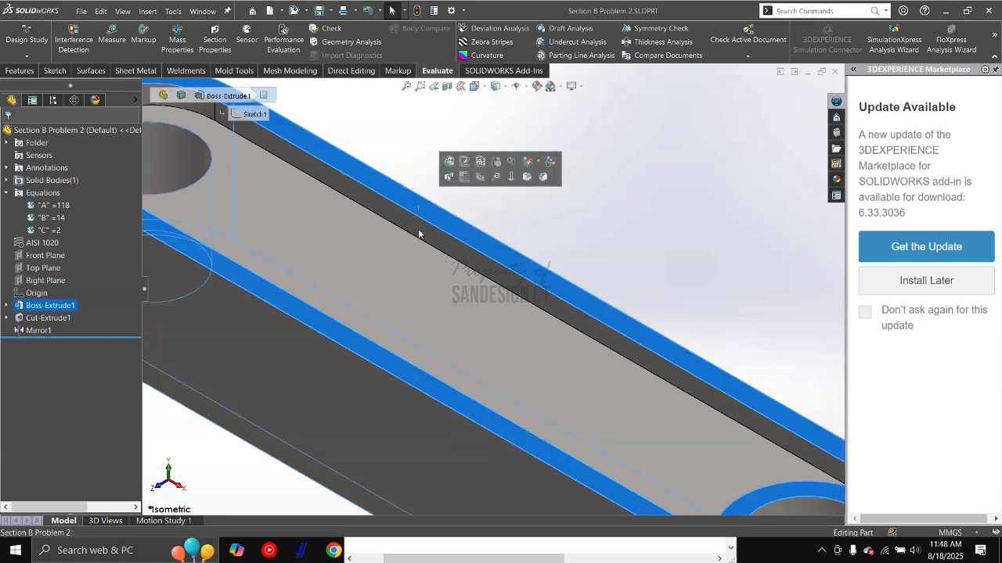
{"action": "left_click", "coordinate": [419, 229]}
{"action": "left_click", "coordinate": [466, 187]}
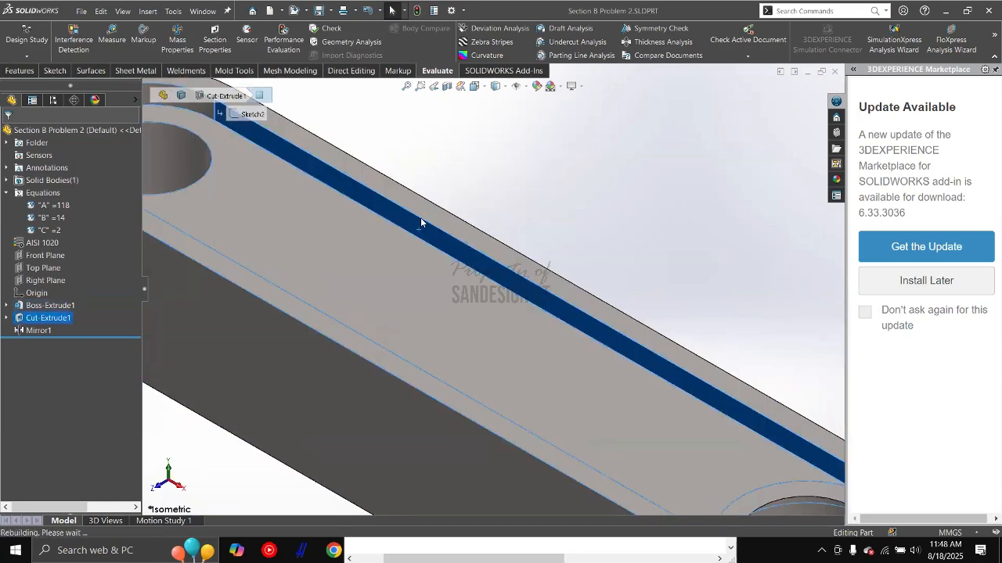
{"action": "scroll", "coordinate": [241, 296], "scroll_direction": "down", "scroll_amount": 2}
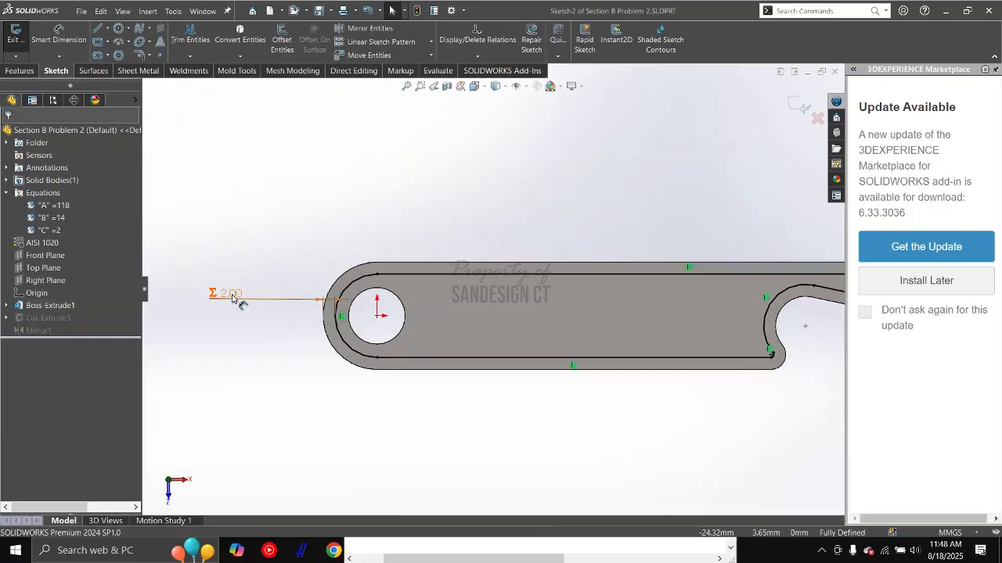
{"action": "double_click", "coordinate": [231, 295]}
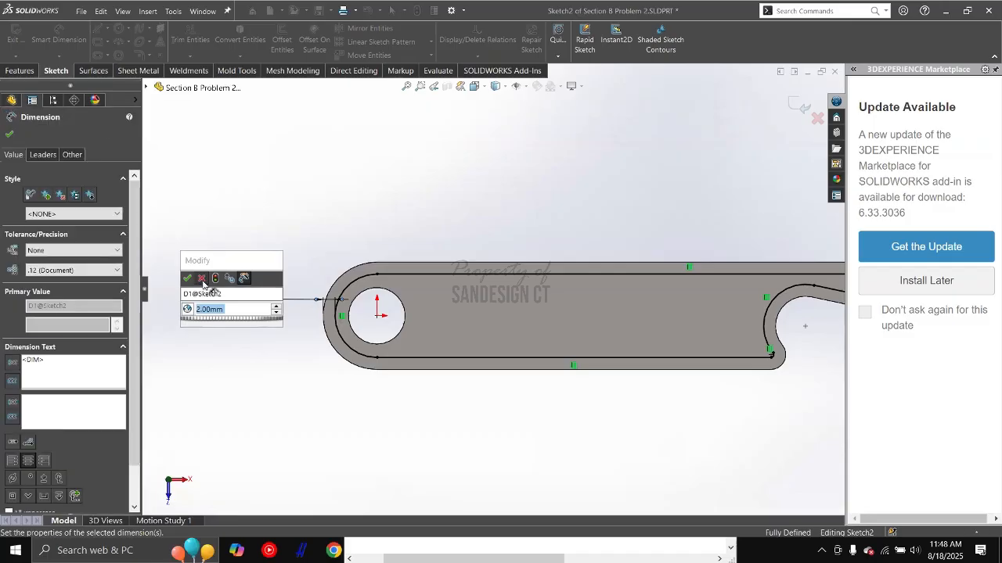
{"action": "left_click", "coordinate": [202, 279]}
{"action": "left_click", "coordinate": [253, 228]}
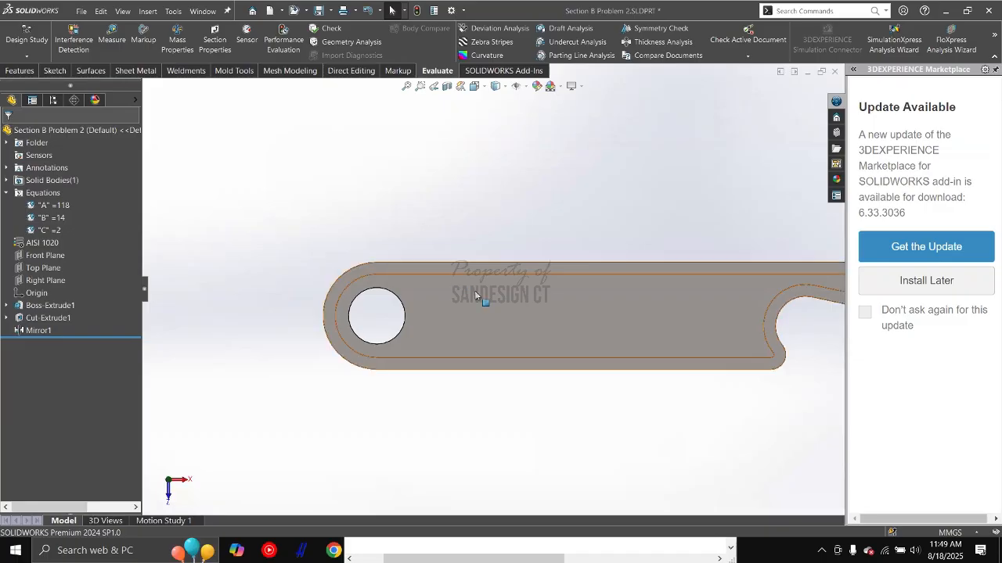
Step: Check the pocket and rim faces, and open the base extrusion's sketch for editing
{"action": "left_click", "coordinate": [518, 297]}
{"action": "scroll", "coordinate": [579, 313], "scroll_direction": "down", "scroll_amount": 1}
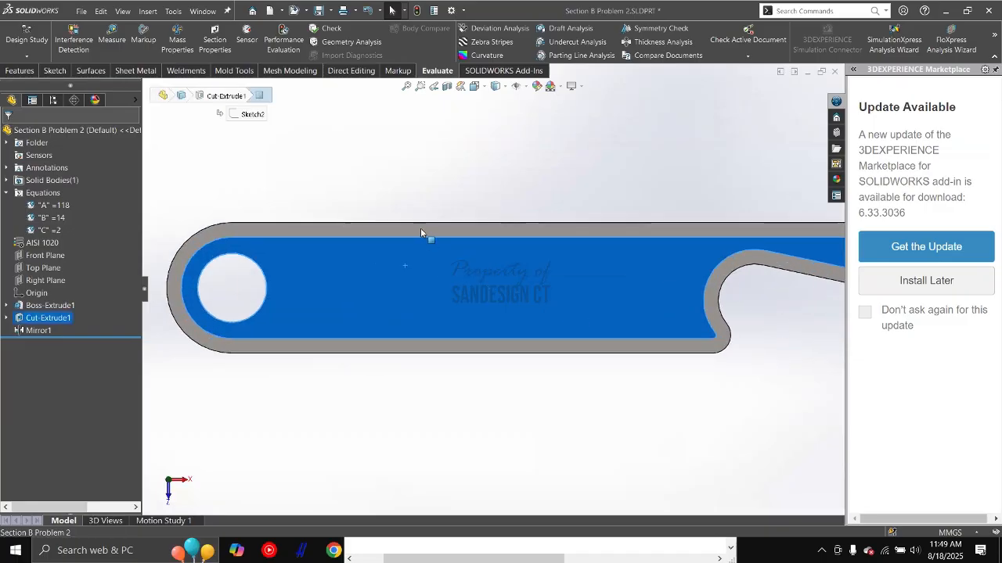
{"action": "left_click", "coordinate": [387, 228]}
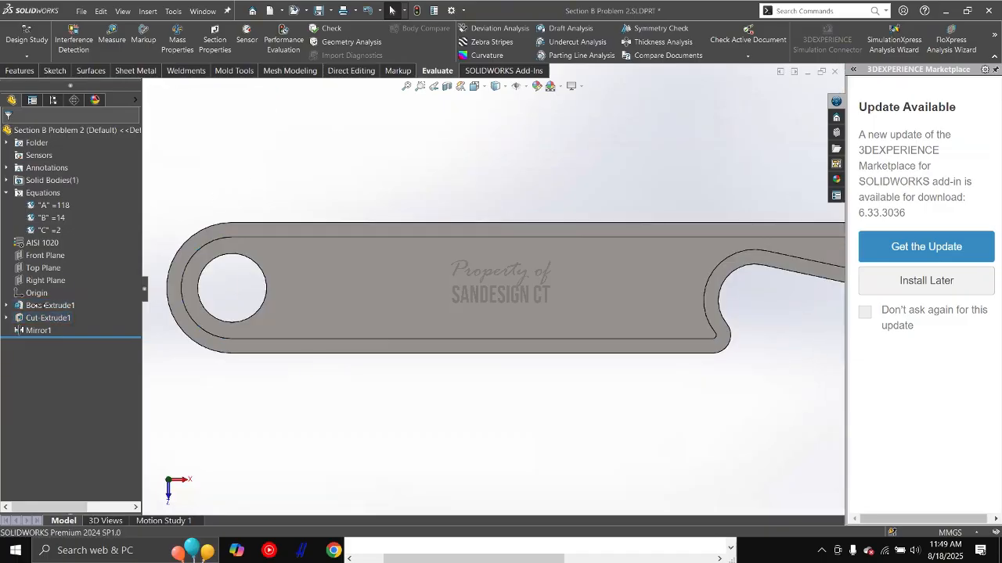
{"action": "left_click", "coordinate": [49, 305]}
{"action": "left_click", "coordinate": [78, 269]}
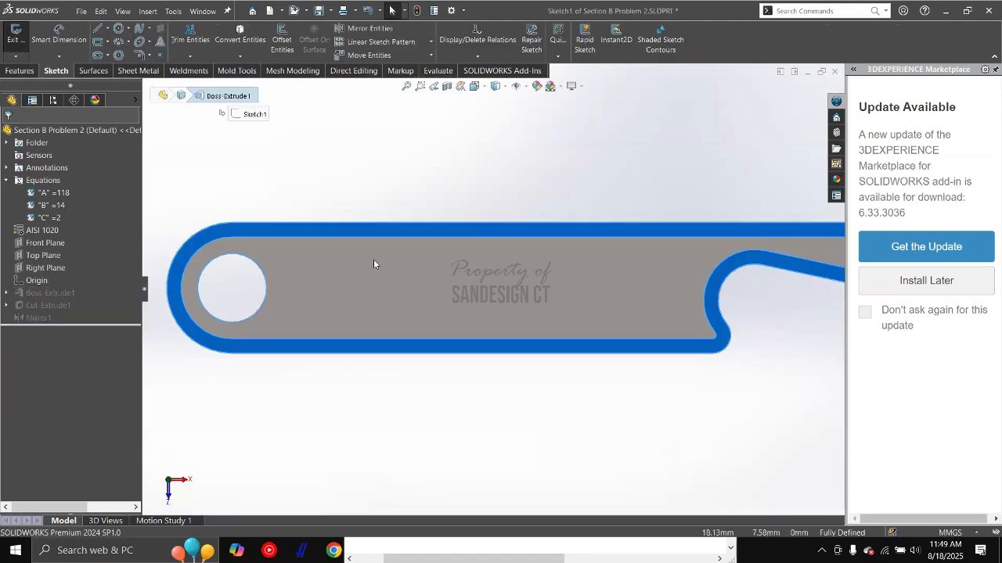
Step: Set the overall length dimension of the base sketch to 11 mm
{"action": "left_click_drag", "start_coordinate": [501, 178], "coordinate": [495, 205]}
{"action": "key", "text": "alt+Tab"}
{"action": "key", "text": "Tab"}
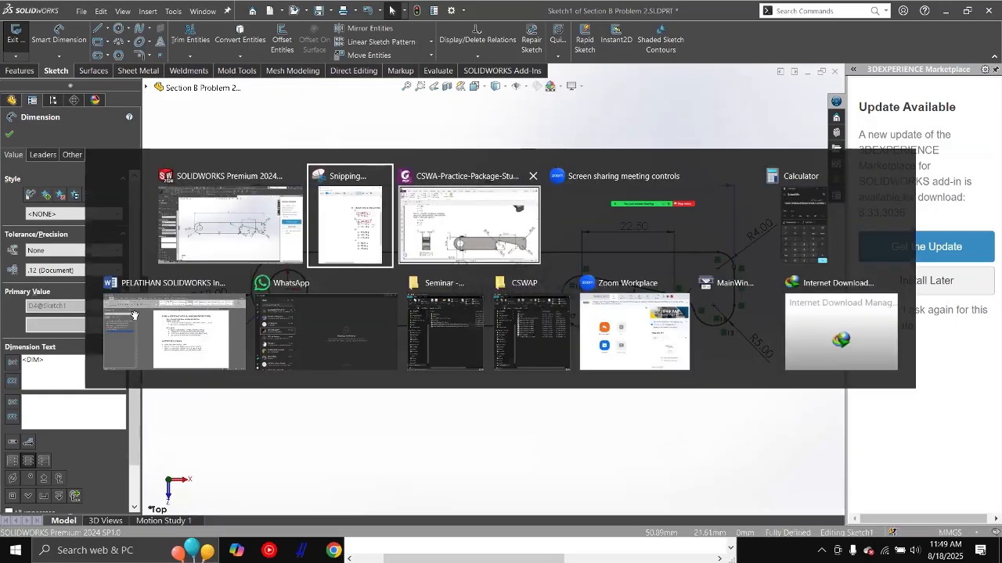
{"action": "key", "text": "alt+Tab"}
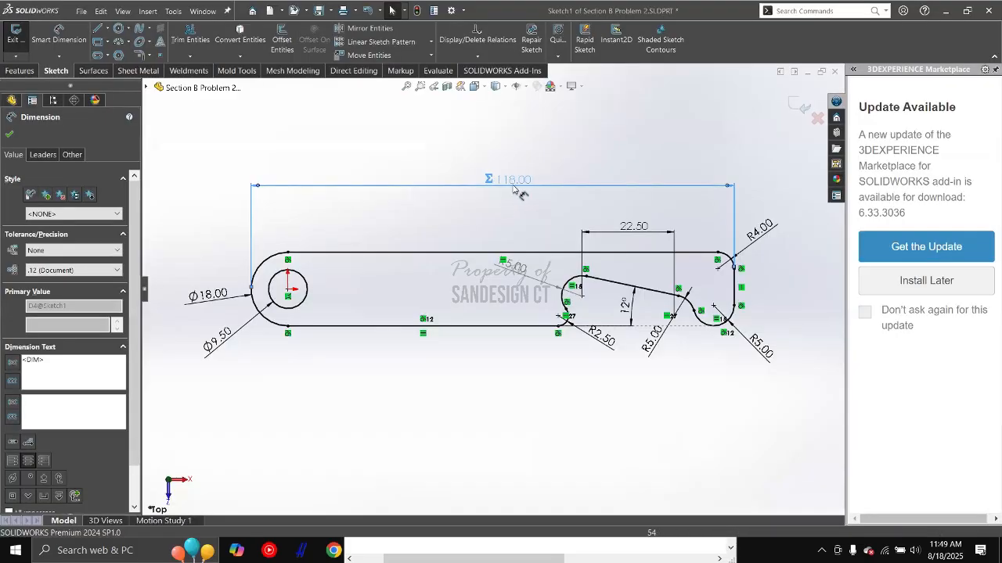
{"action": "double_click", "coordinate": [510, 192]}
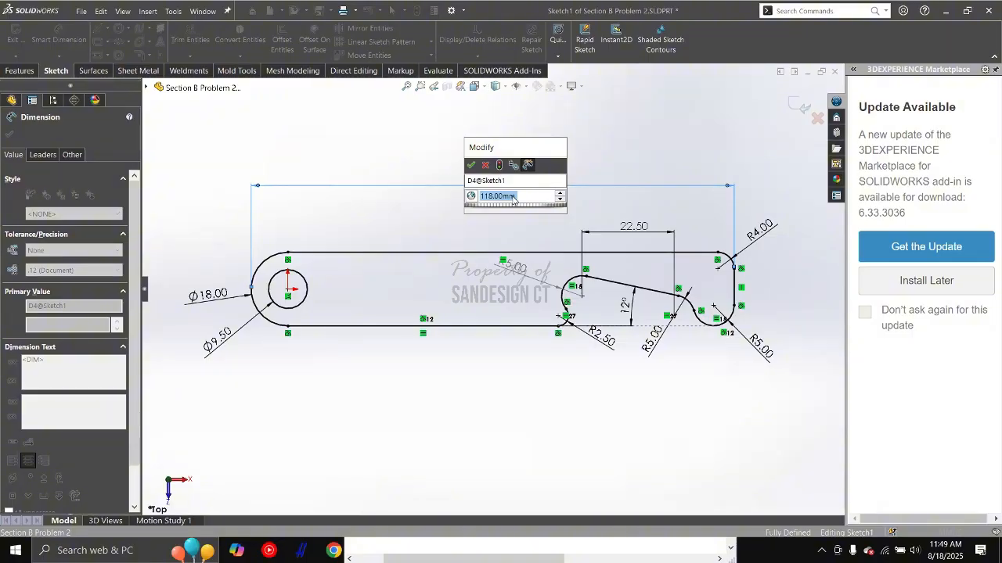
{"action": "type", "text": "11"}
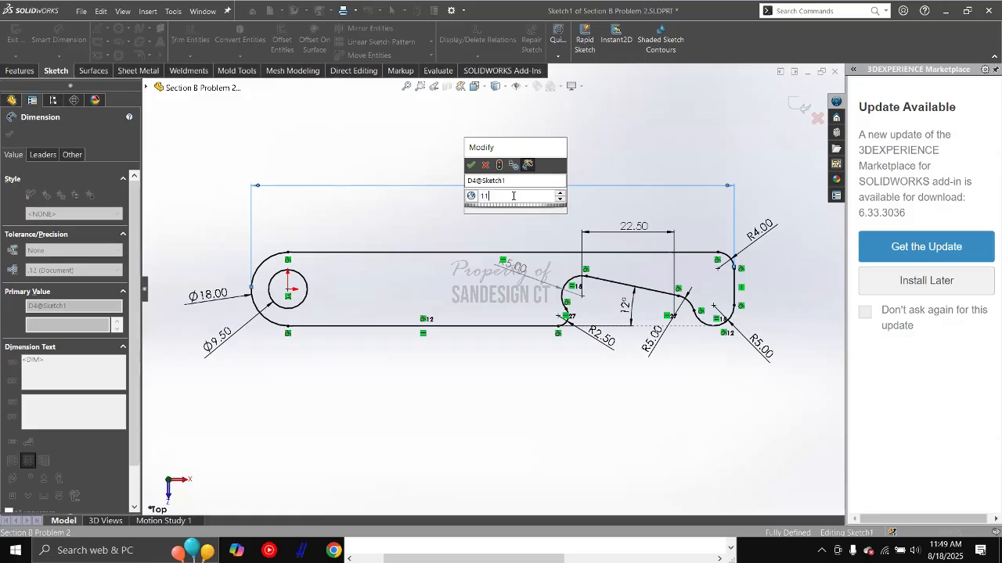
{"action": "left_click", "coordinate": [475, 197]}
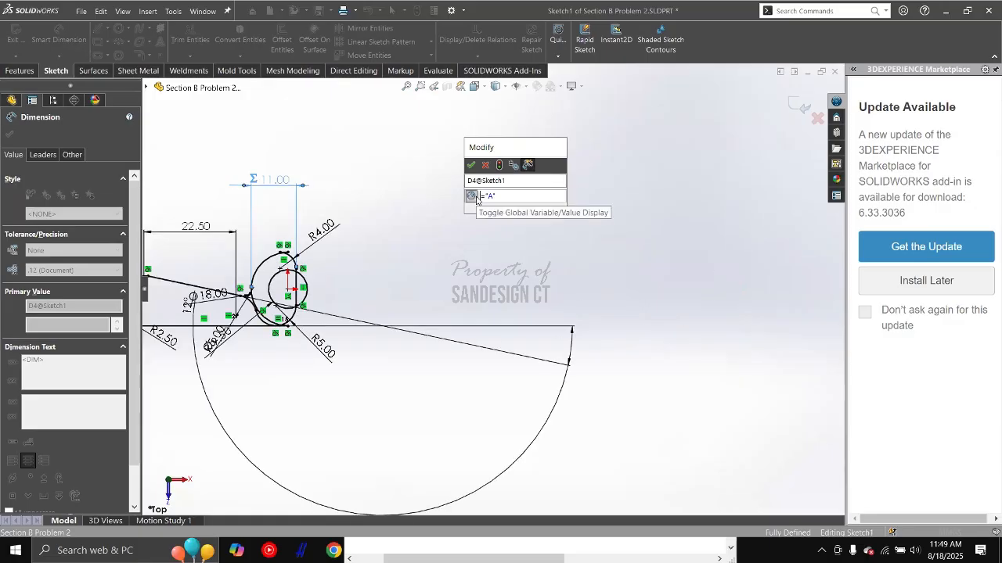
Step: Replace the overall length dimension's link to global variable A with a fixed value of 118 mm
{"action": "left_click", "coordinate": [505, 198]}
{"action": "key", "text": "BackSpace"}
{"action": "key", "text": "BackSpace"}
{"action": "key", "text": "BackSpace"}
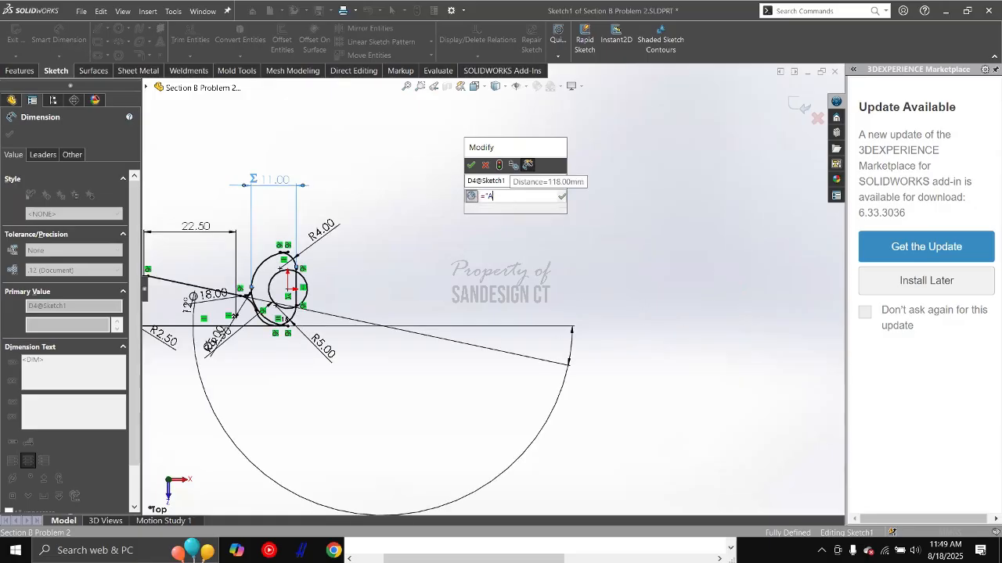
{"action": "key", "text": "BackSpace"}
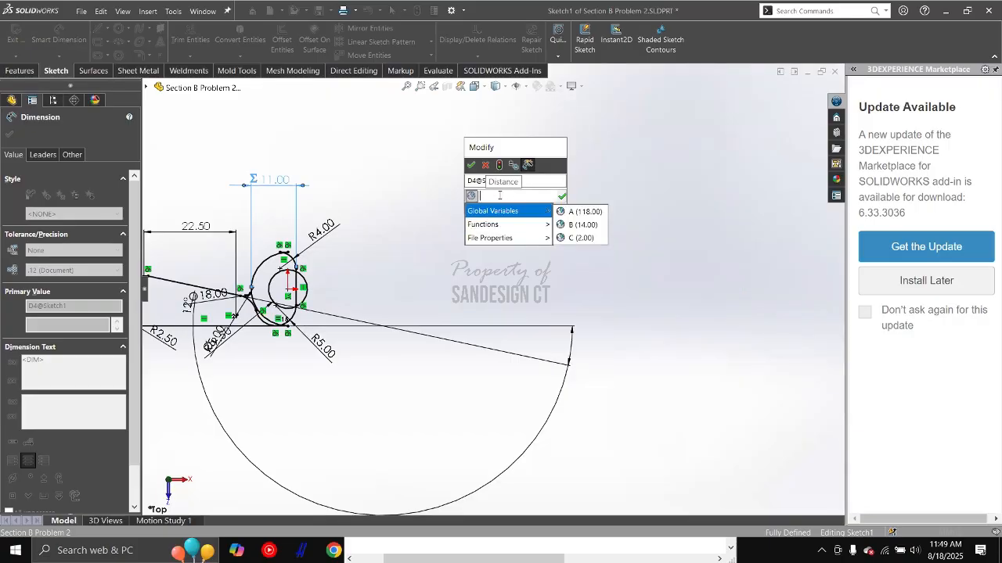
{"action": "type", "text": "118"}
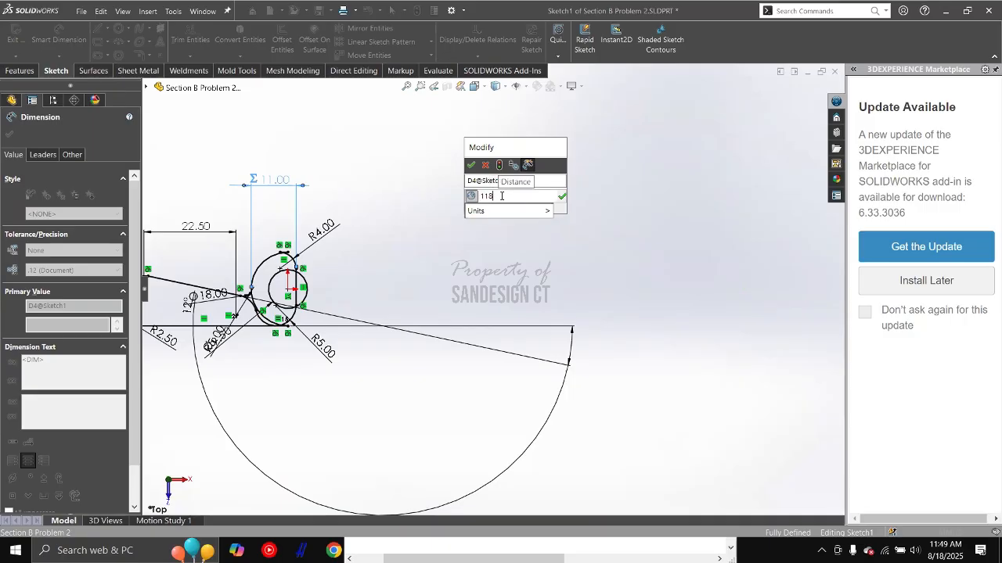
{"action": "key", "text": "Return"}
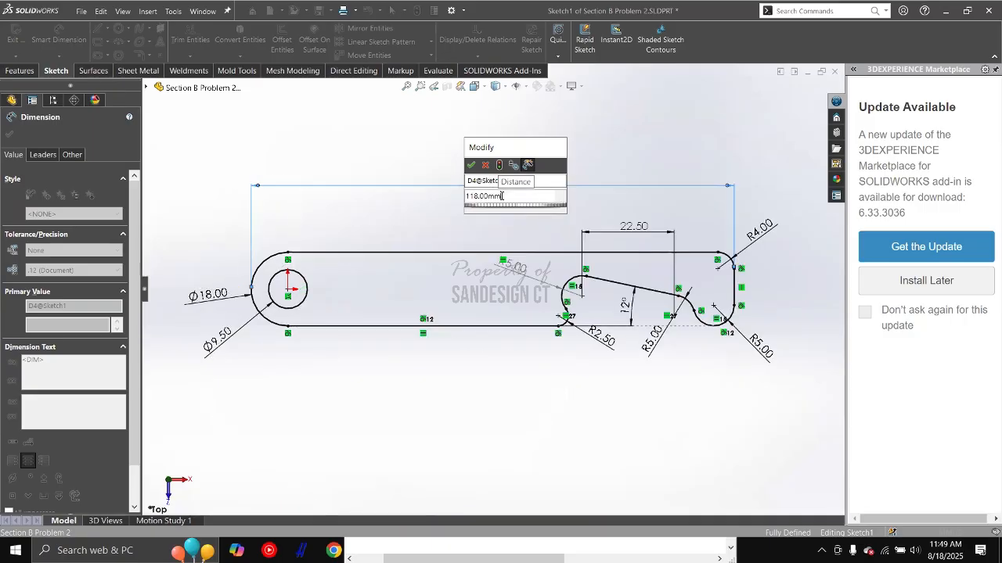
{"action": "left_click", "coordinate": [471, 165]}
{"action": "left_click", "coordinate": [422, 159]}
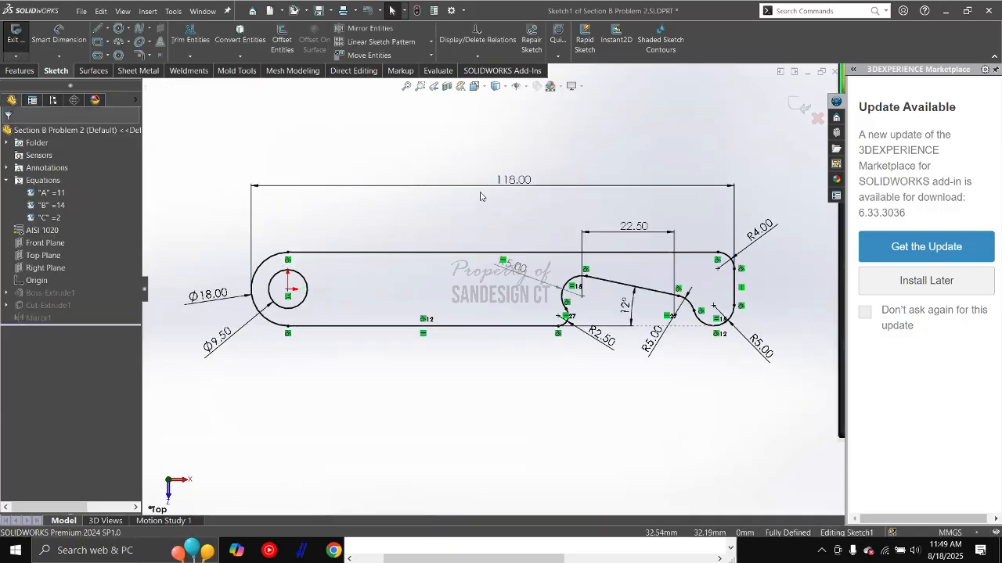
Step: Move the overall length dimension slightly closer to the profile, leave the sketch and rebuild the part
{"action": "left_click", "coordinate": [471, 186]}
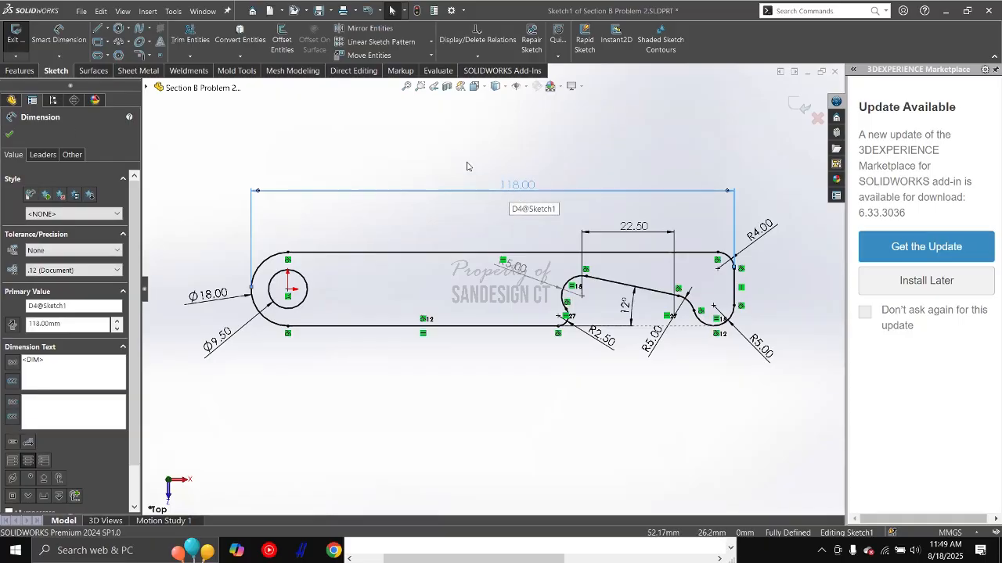
{"action": "left_click", "coordinate": [9, 134]}
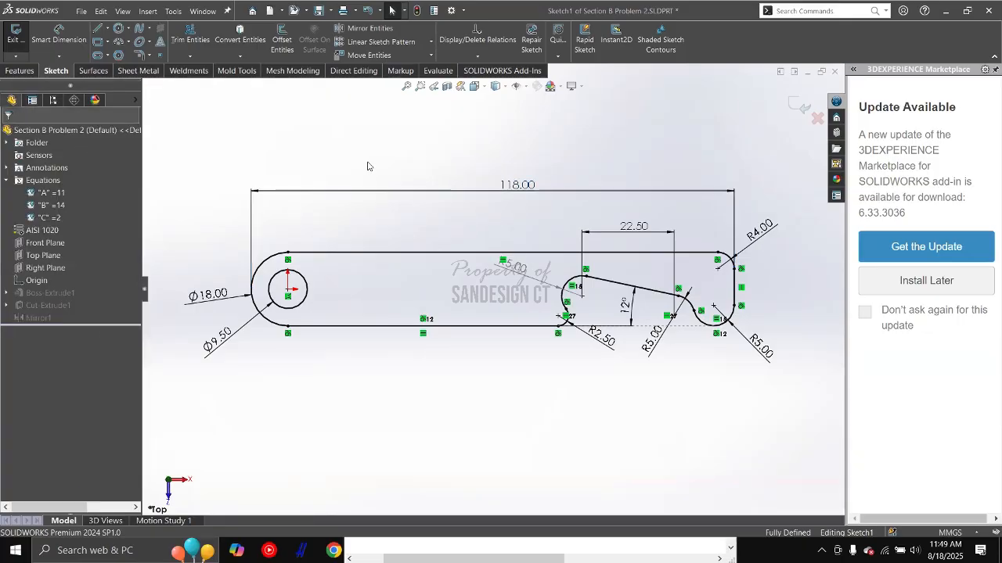
{"action": "key", "text": "ctrl+b"}
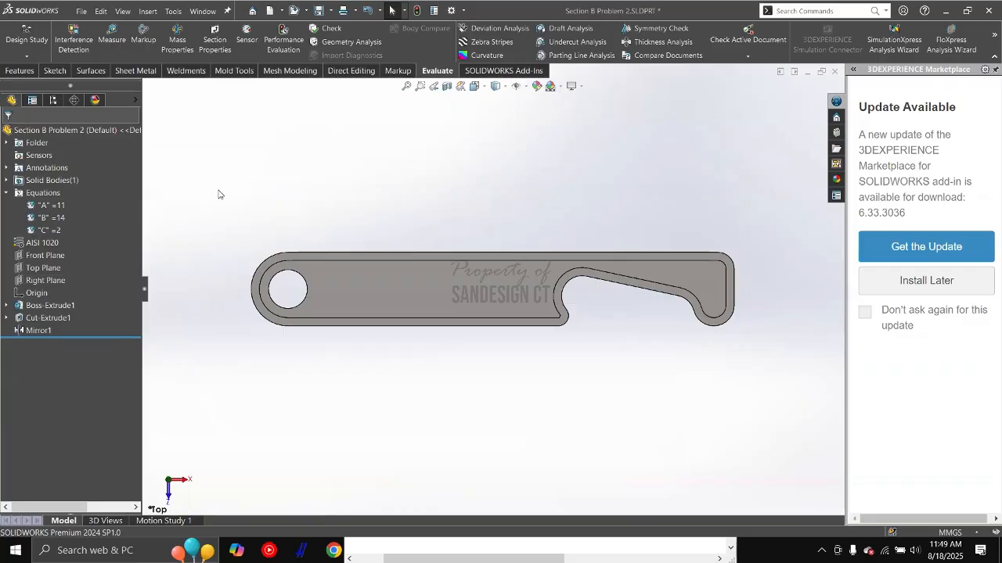
Step: Switch to the CSWA practice PDF, check the Part C global variable values, and return to the SOLIDWORKS part
{"action": "key", "text": "alt+Tab"}
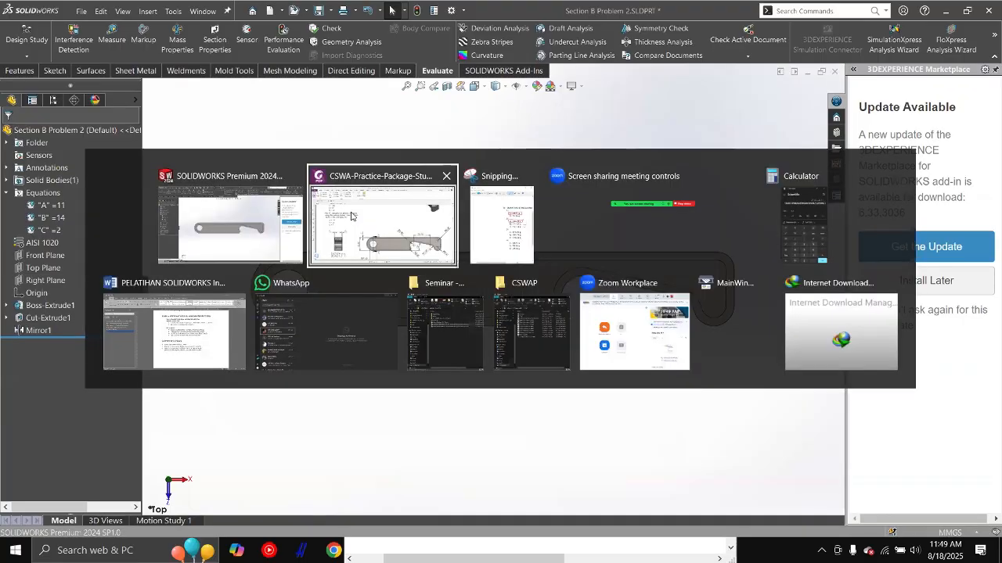
{"action": "left_click", "coordinate": [351, 217]}
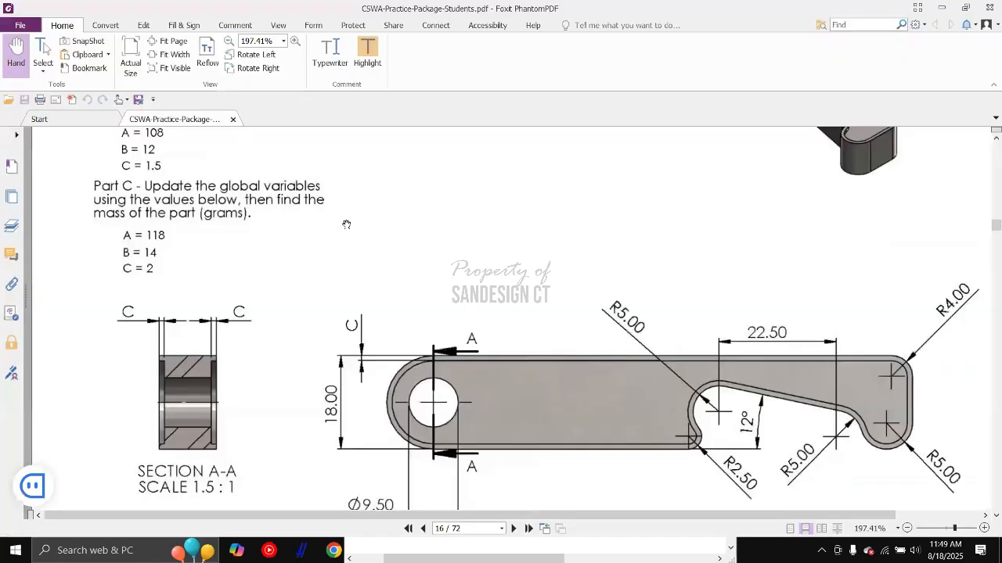
{"action": "key", "text": "alt+Tab"}
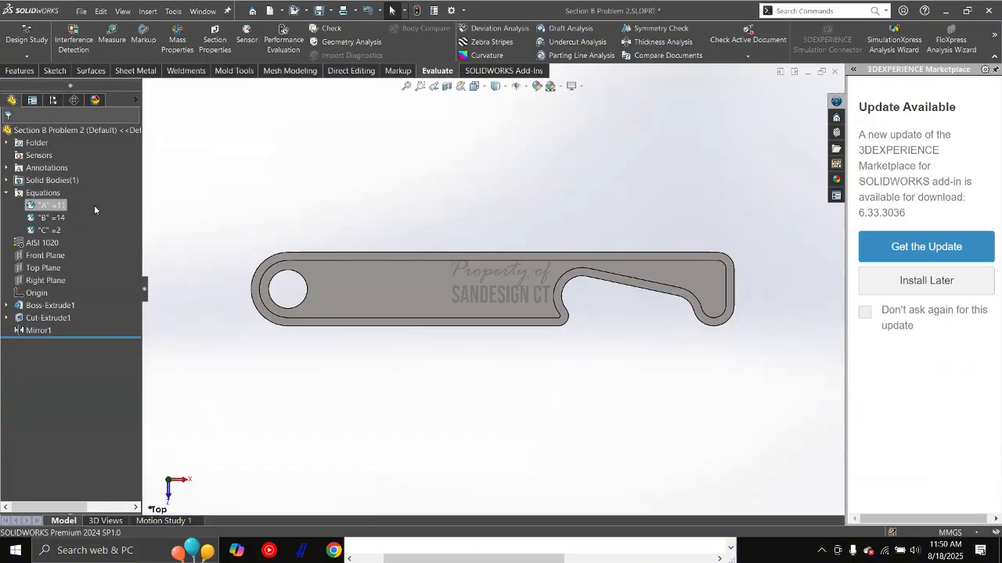
{"action": "key", "text": "alt+Tab"}
{"action": "scroll", "coordinate": [260, 250], "scroll_direction": "up", "scroll_amount": 5}
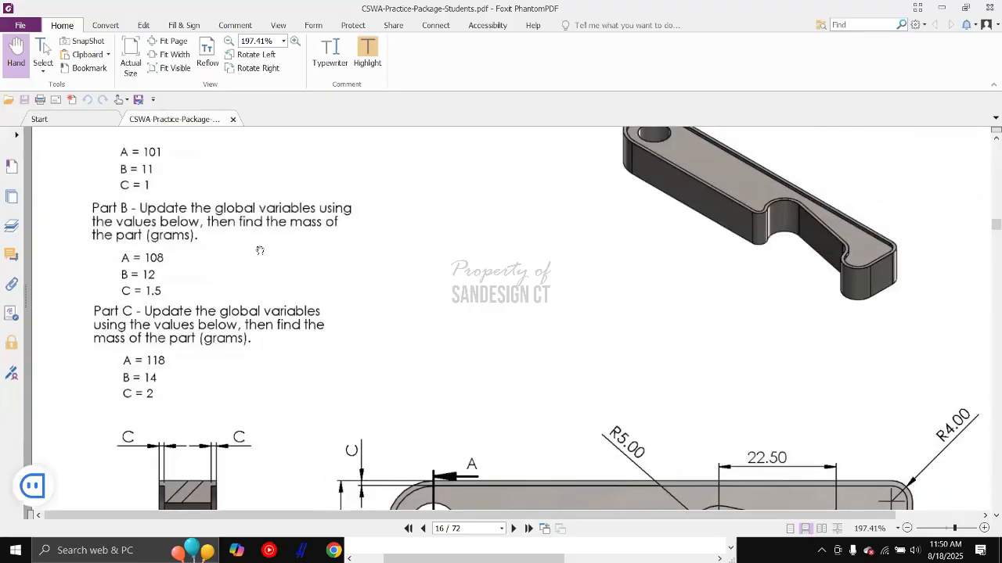
{"action": "key", "text": "alt+Tab"}
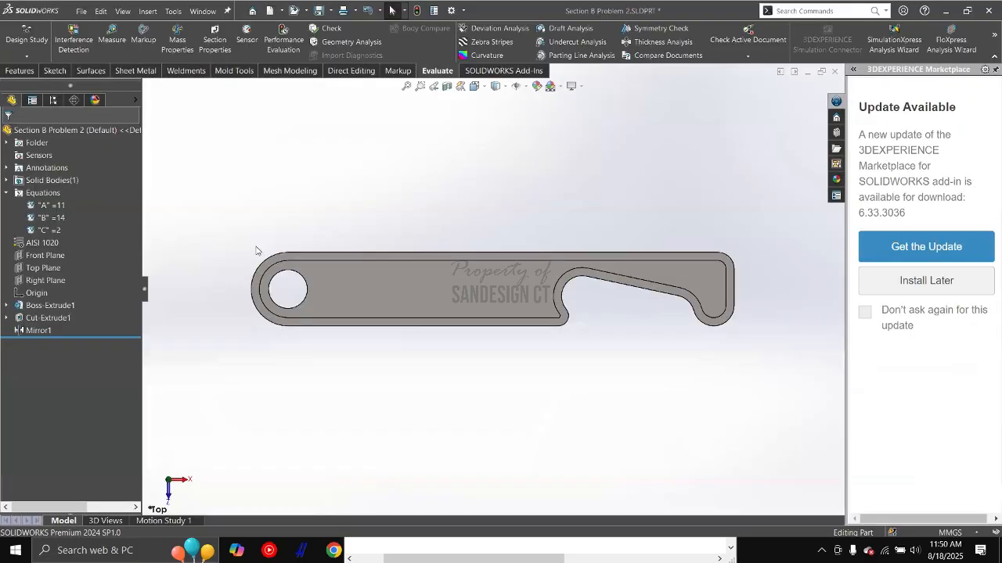
Step: Set global variable A to 118 in the part's equations
{"action": "right_click", "coordinate": [43, 192]}
{"action": "left_click", "coordinate": [109, 203]}
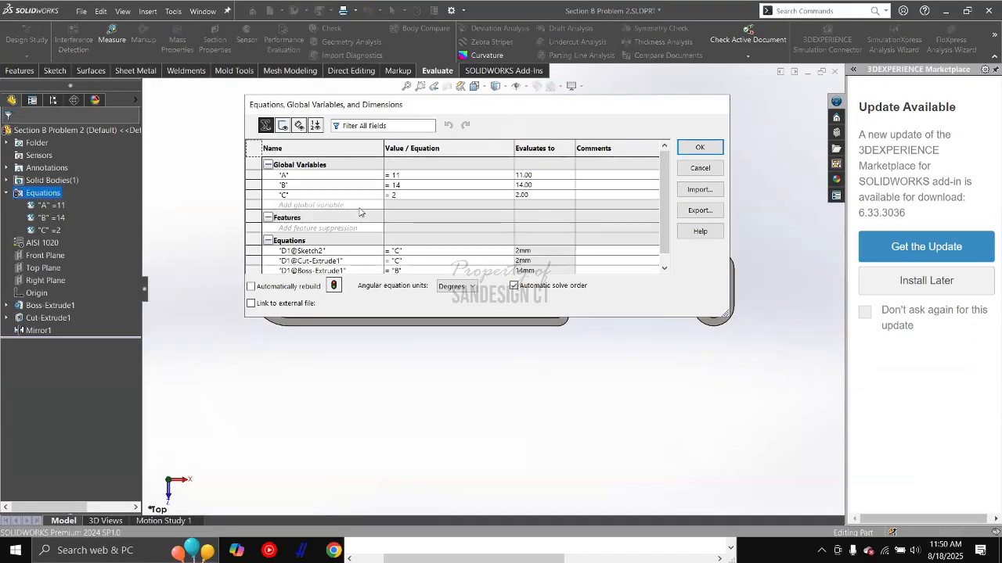
{"action": "left_click", "coordinate": [413, 174]}
{"action": "type", "text": "8"}
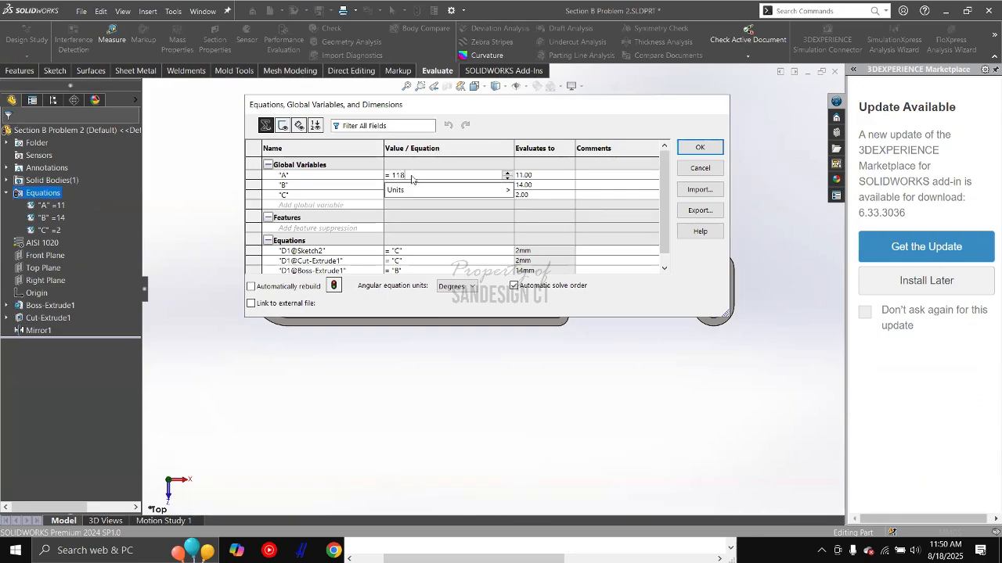
{"action": "left_click", "coordinate": [699, 150]}
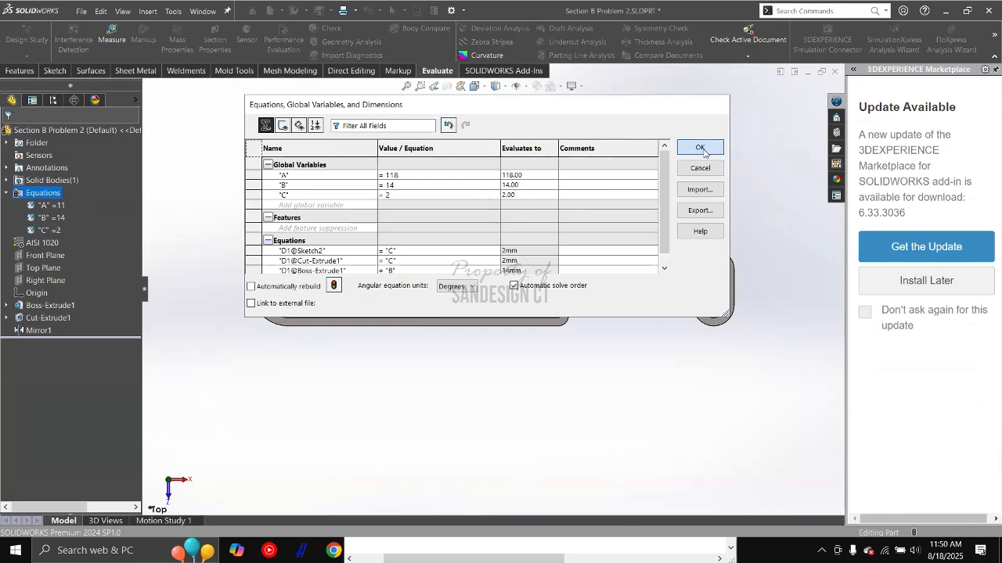
Step: Show the base extrusion's dimensions and check whether its overall length is linked to a global variable
{"action": "left_click", "coordinate": [48, 318]}
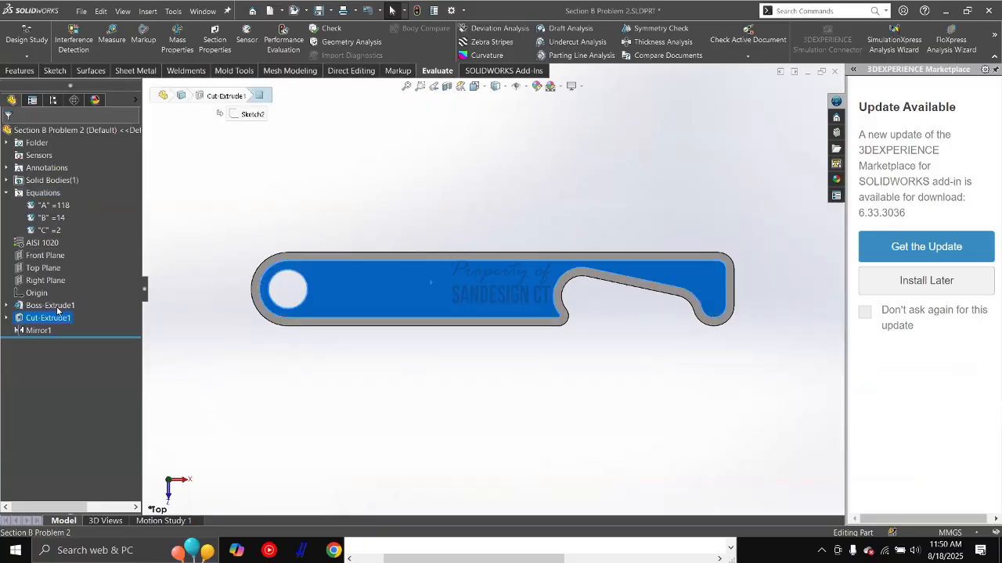
{"action": "left_click", "coordinate": [61, 311]}
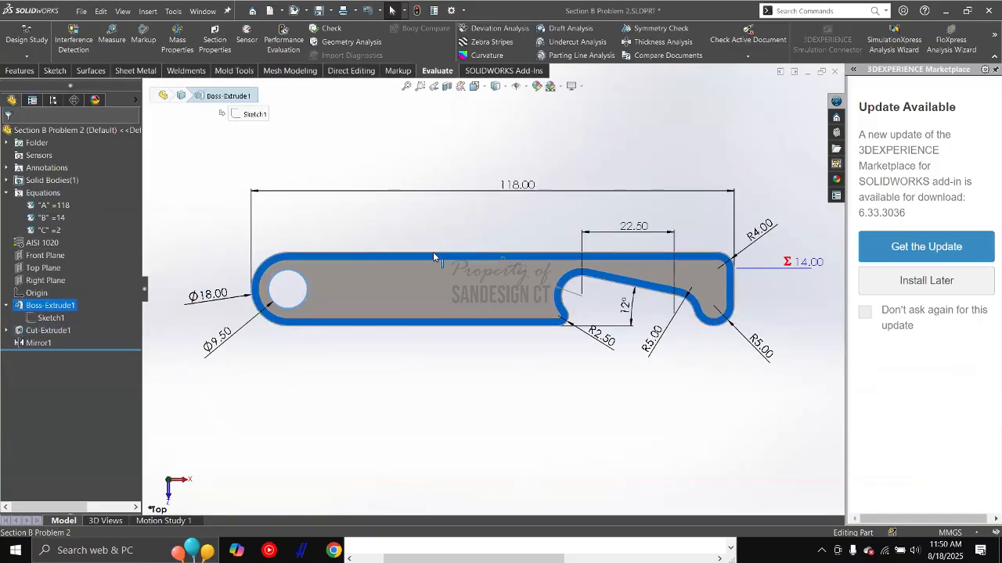
{"action": "left_click", "coordinate": [521, 195]}
{"action": "left_click", "coordinate": [55, 219]}
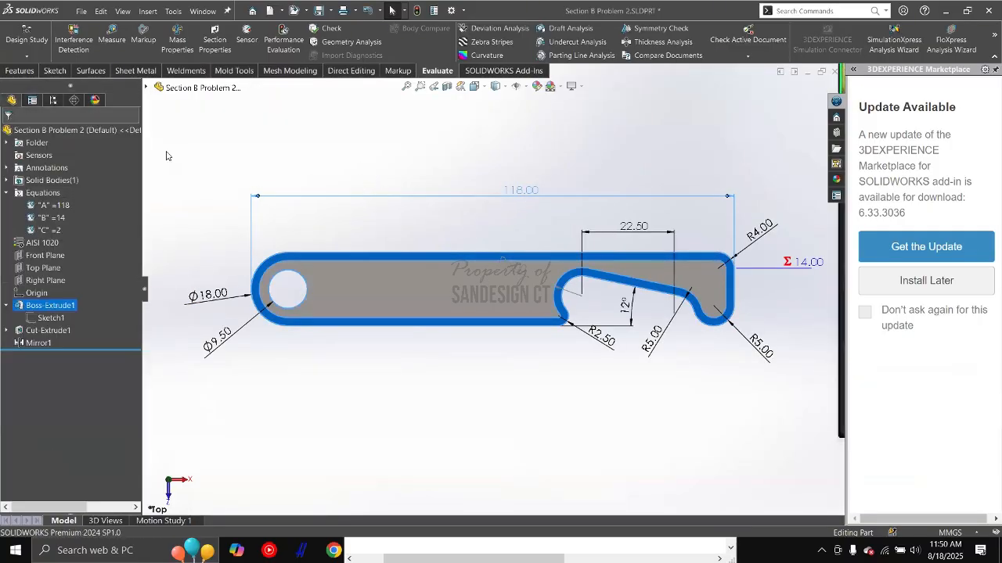
Step: Set global variable A to 120 in the part's equations
{"action": "right_click", "coordinate": [43, 193]}
{"action": "left_click", "coordinate": [94, 206]}
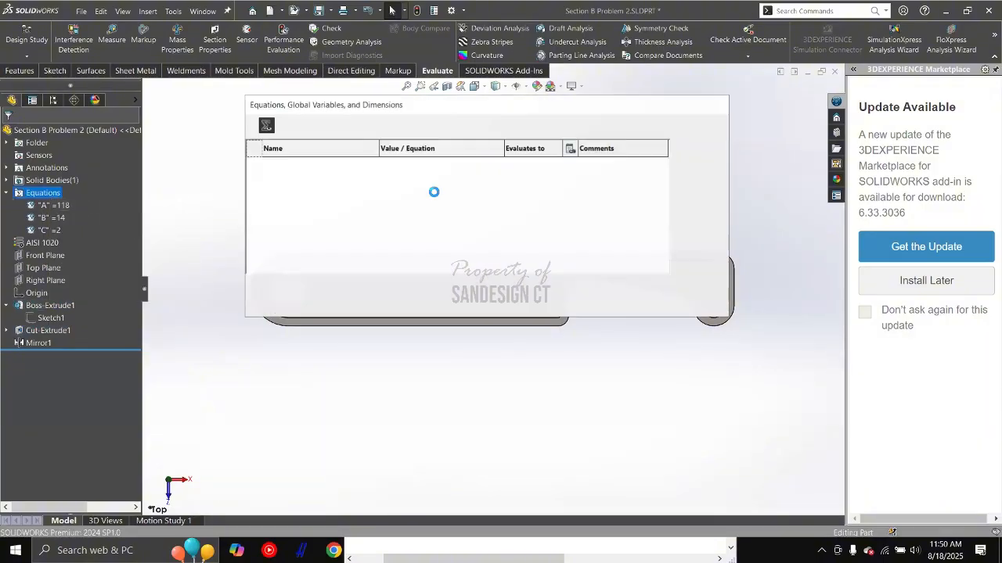
{"action": "left_click", "coordinate": [416, 175]}
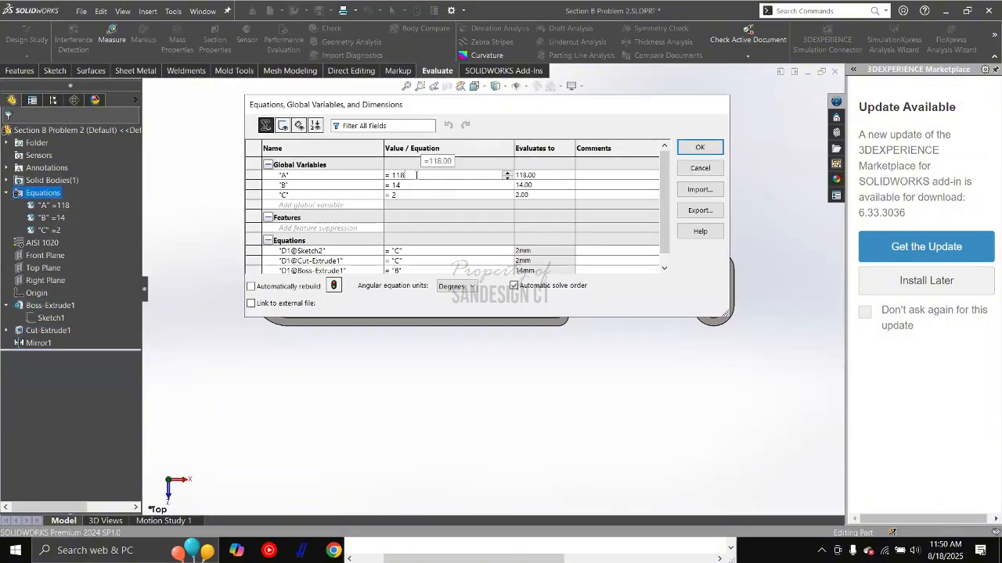
{"action": "key", "text": "BackSpace"}
{"action": "key", "text": "BackSpace"}
{"action": "type", "text": "20"}
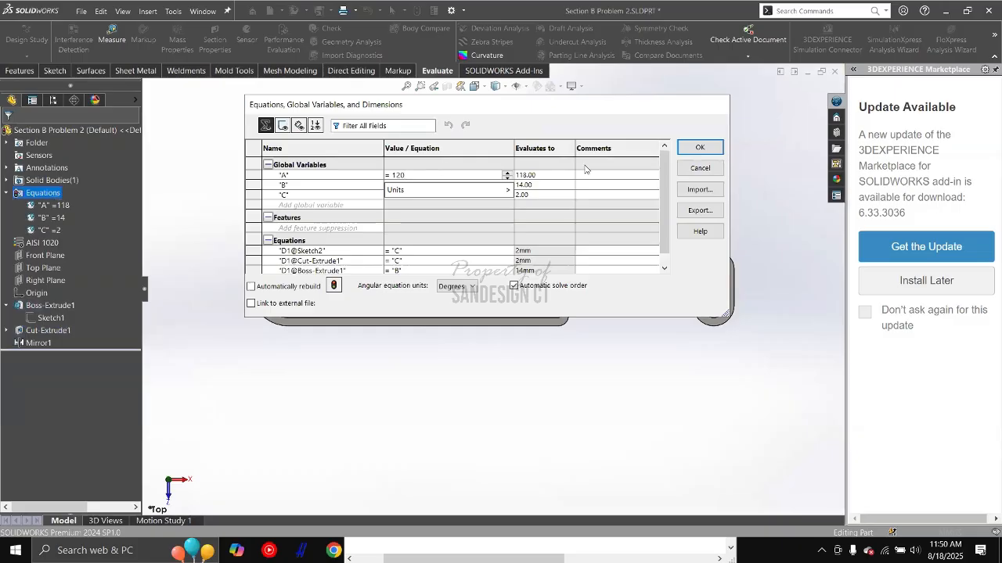
{"action": "left_click", "coordinate": [701, 149]}
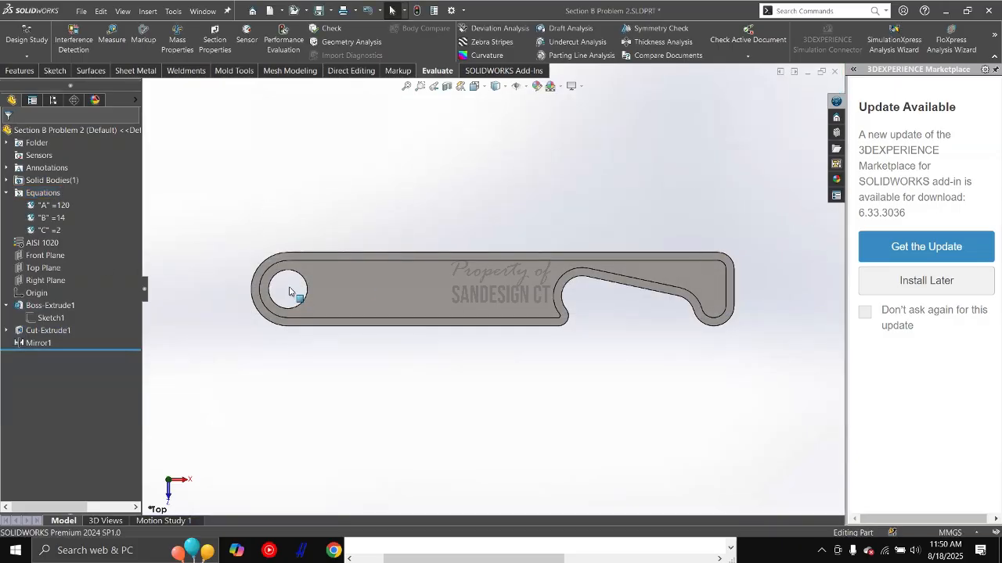
Step: Check how the base extrusion's overall length responds to the changed variable A, then clear the selection
{"action": "left_click", "coordinate": [50, 305]}
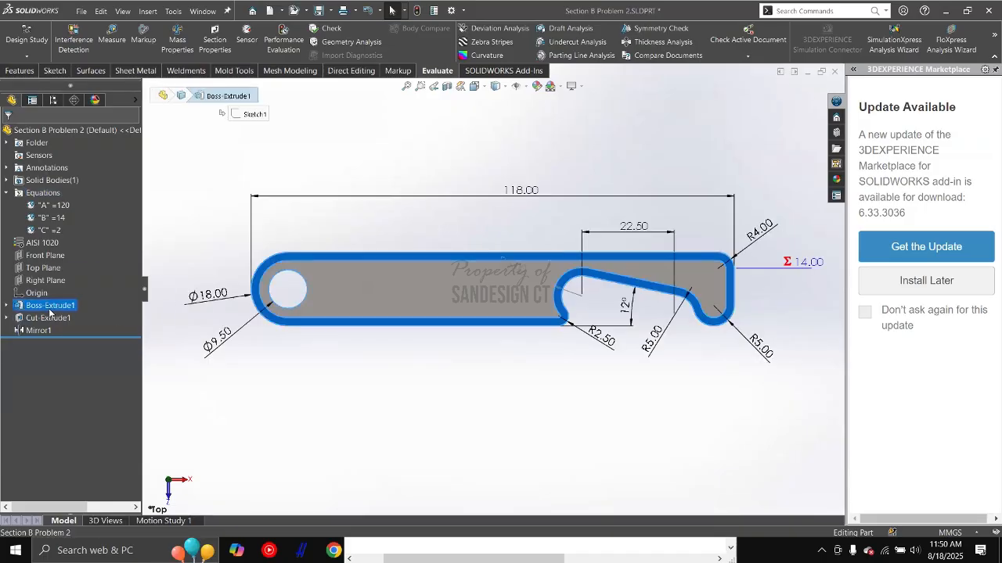
{"action": "left_click", "coordinate": [467, 197]}
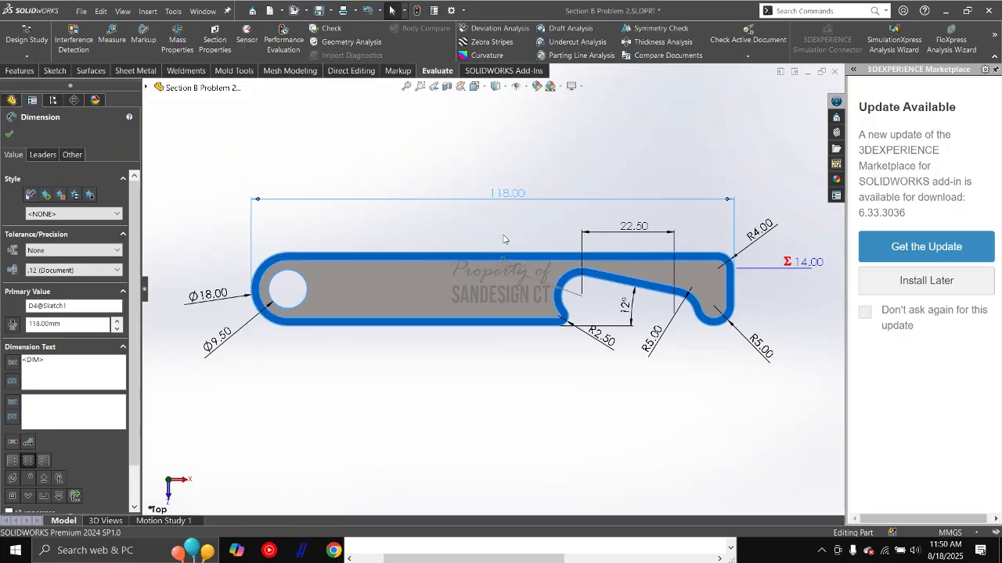
{"action": "left_click", "coordinate": [459, 156]}
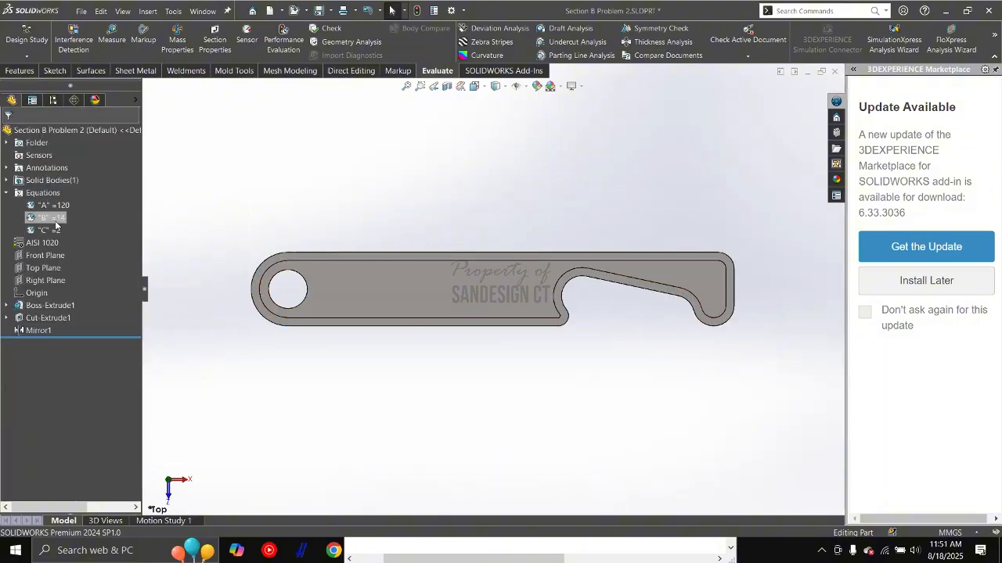
Step: Edit the base extrusion's sketch and link its overall length dimension to global variable A
{"action": "left_click", "coordinate": [452, 258]}
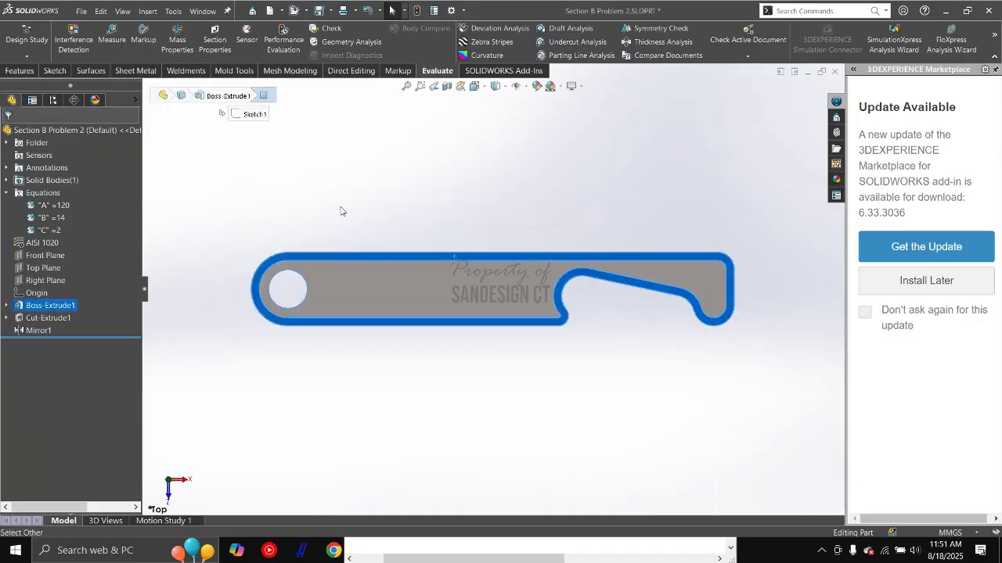
{"action": "right_click", "coordinate": [64, 306]}
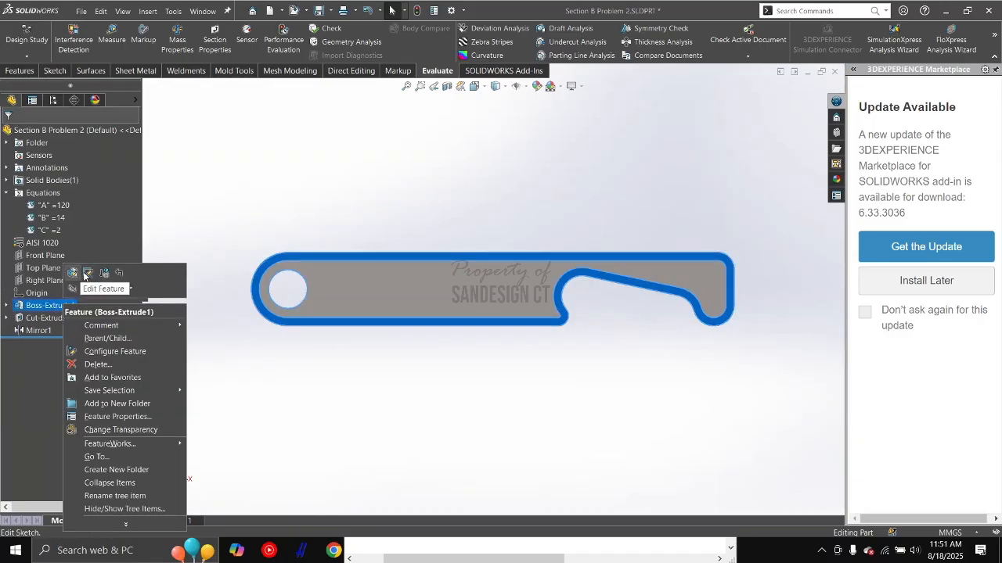
{"action": "left_click", "coordinate": [86, 273]}
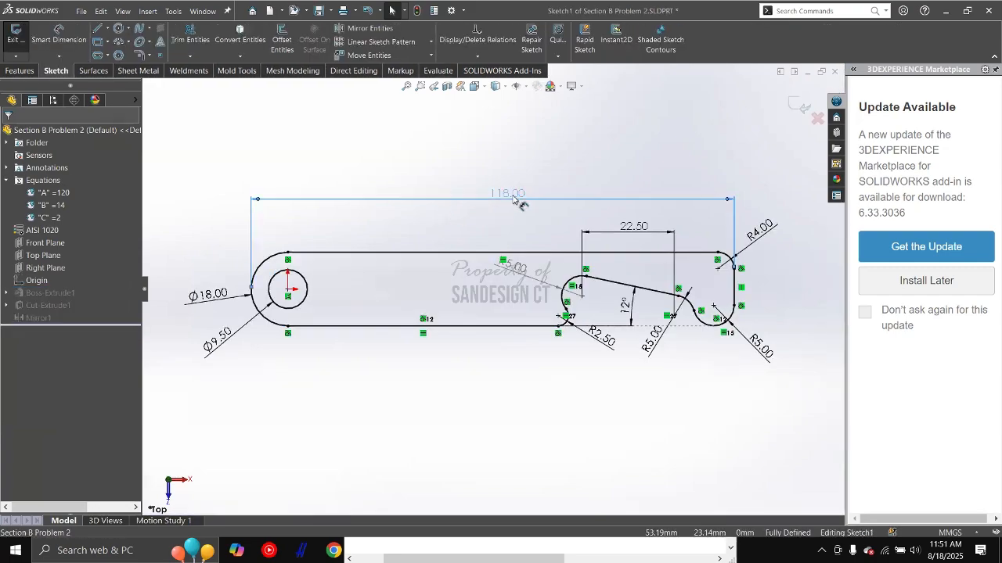
{"action": "double_click", "coordinate": [510, 195]}
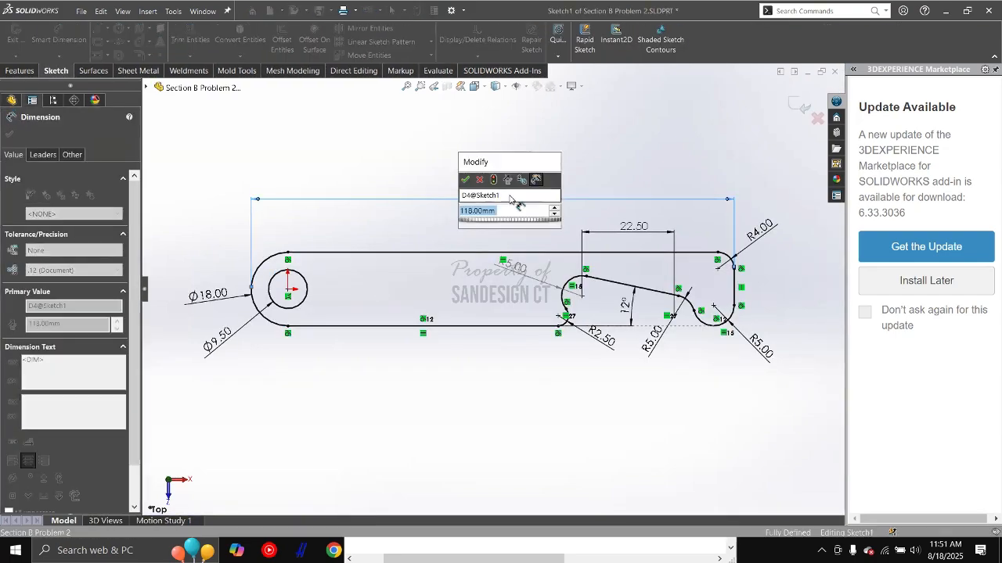
{"action": "type", "text": "="}
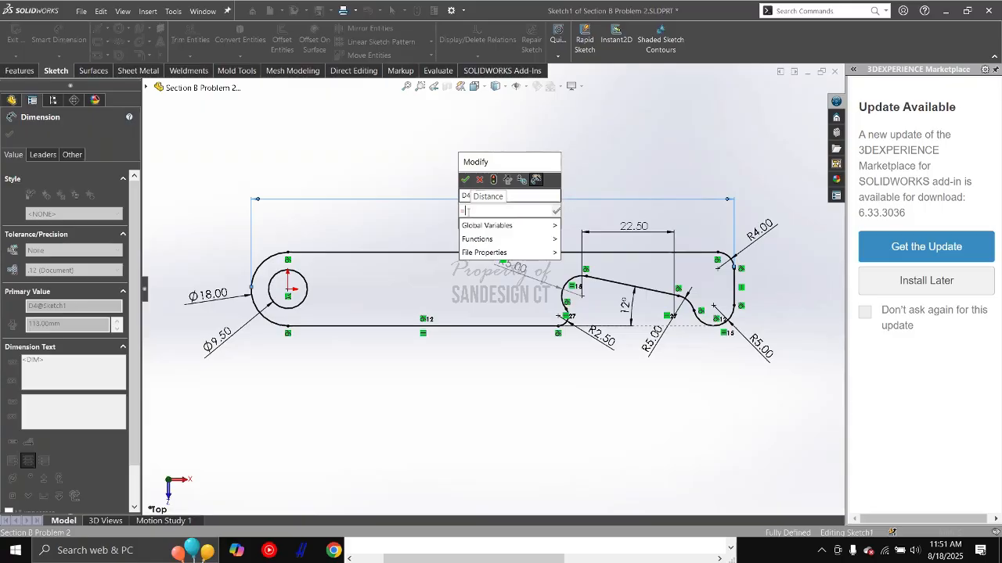
{"action": "mouse_move", "coordinate": [548, 226]}
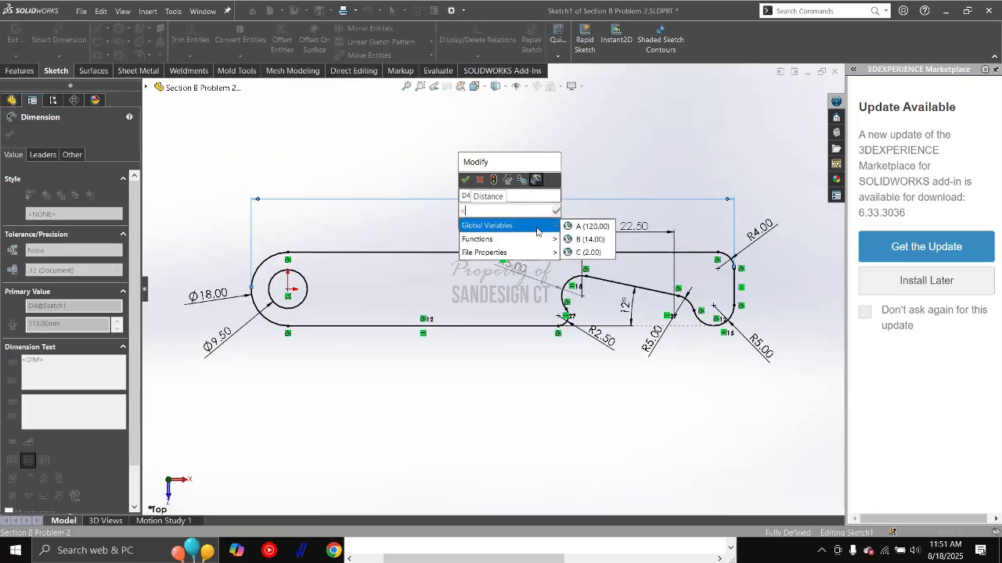
{"action": "left_click", "coordinate": [589, 226]}
{"action": "left_click", "coordinate": [465, 181]}
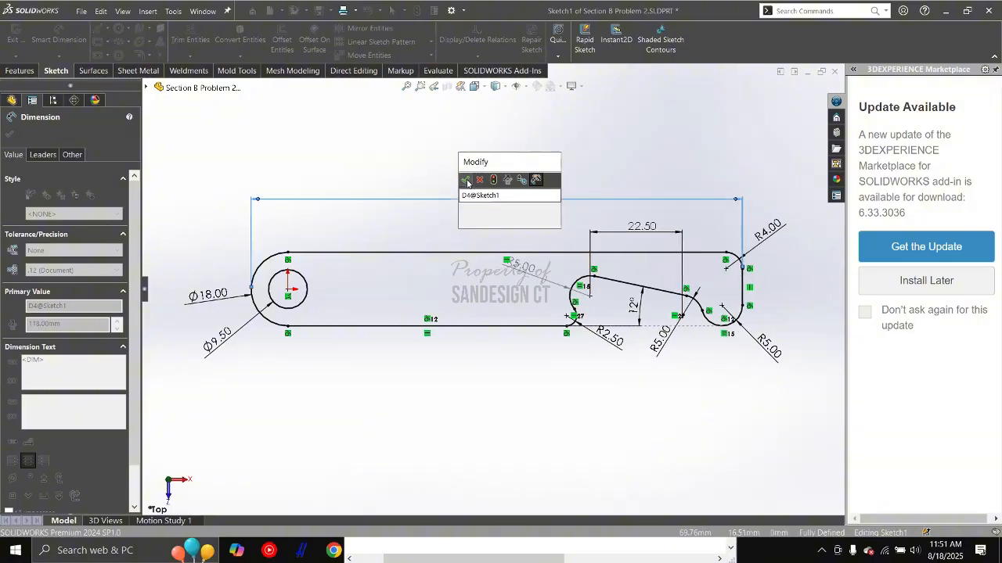
{"action": "left_click", "coordinate": [10, 134]}
Step: Set global variable A to 118 in the equations while the base sketch is open
{"action": "right_click", "coordinate": [49, 192]}
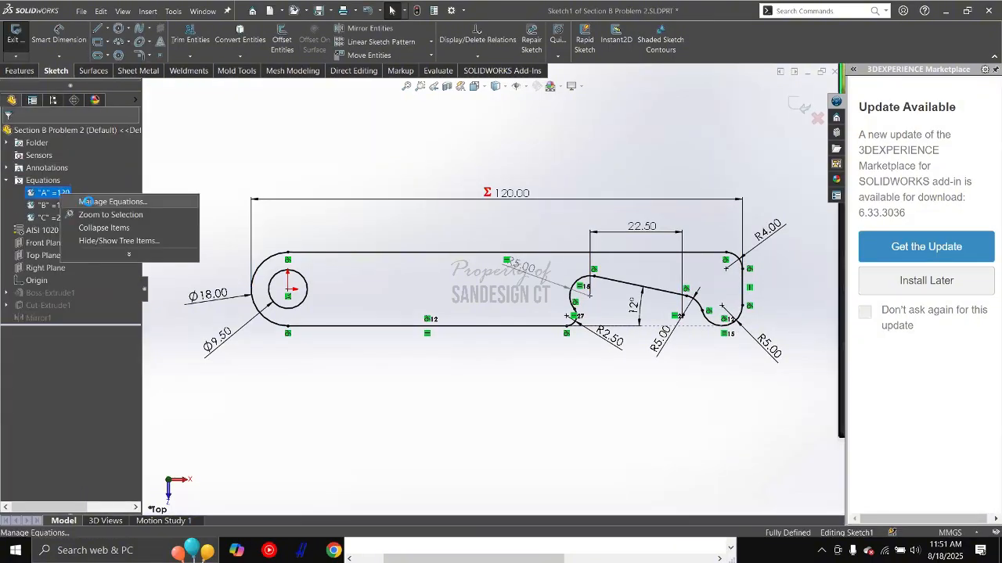
{"action": "left_click", "coordinate": [101, 199]}
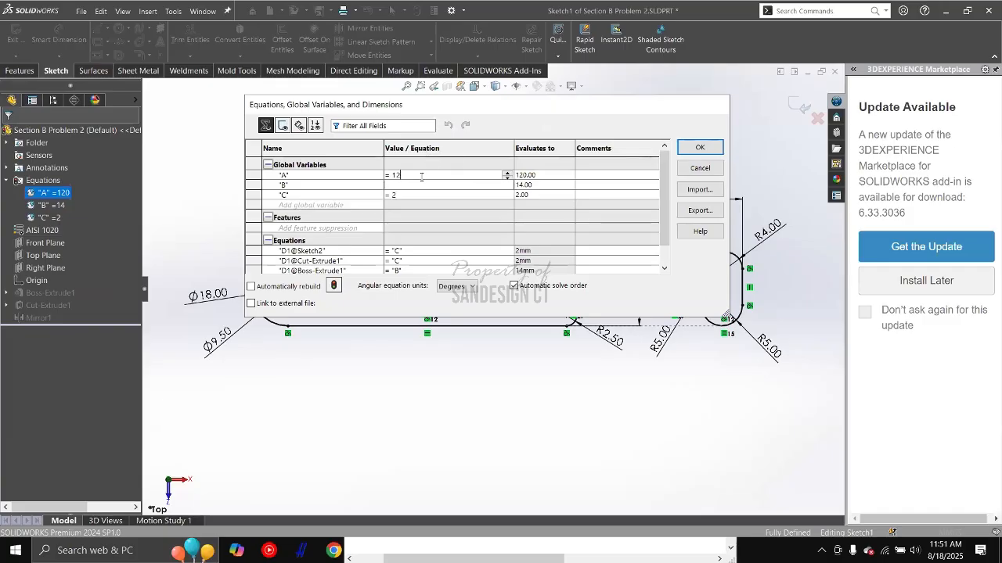
{"action": "key", "text": "BackSpace"}
{"action": "type", "text": "18"}
{"action": "key", "text": "Return"}
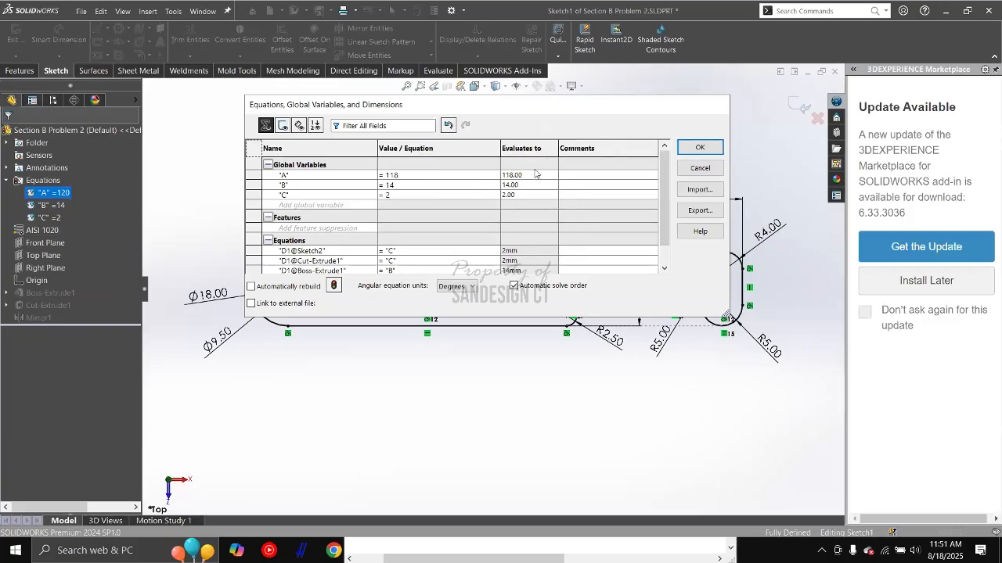
{"action": "left_click", "coordinate": [699, 147]}
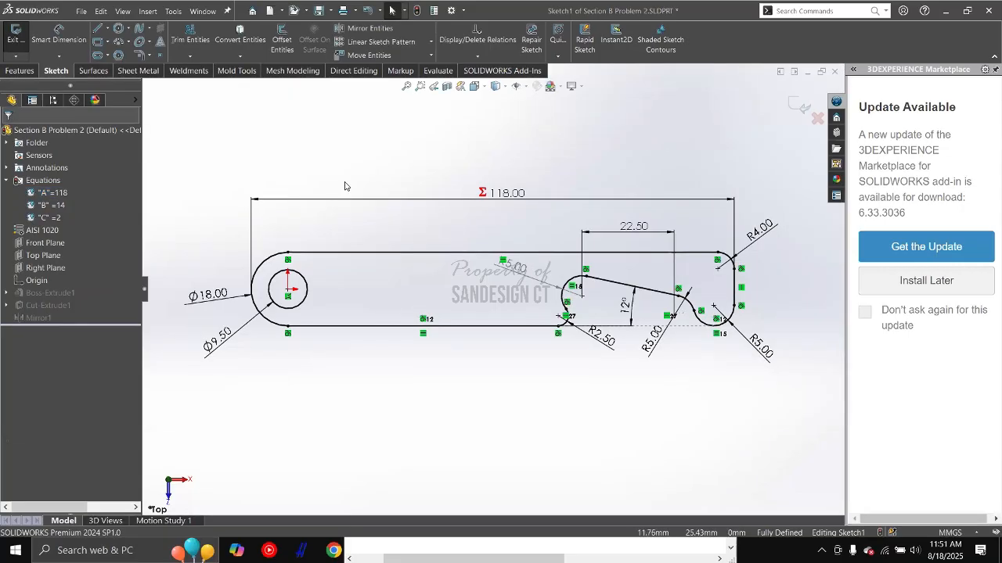
Step: Exit the base sketch, show the part in isometric view and save it
{"action": "double_click", "coordinate": [345, 181]}
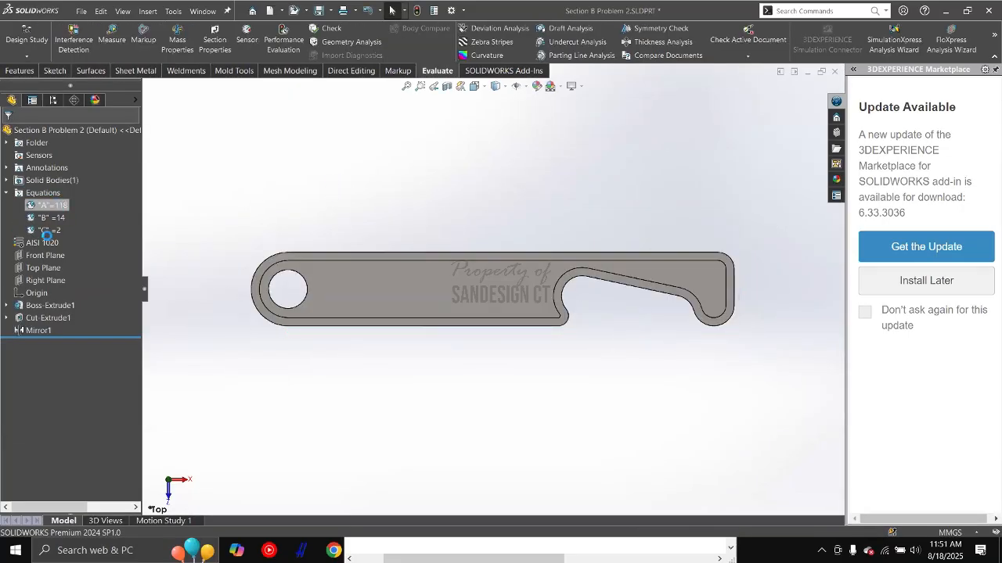
{"action": "key", "text": "ctrl+7"}
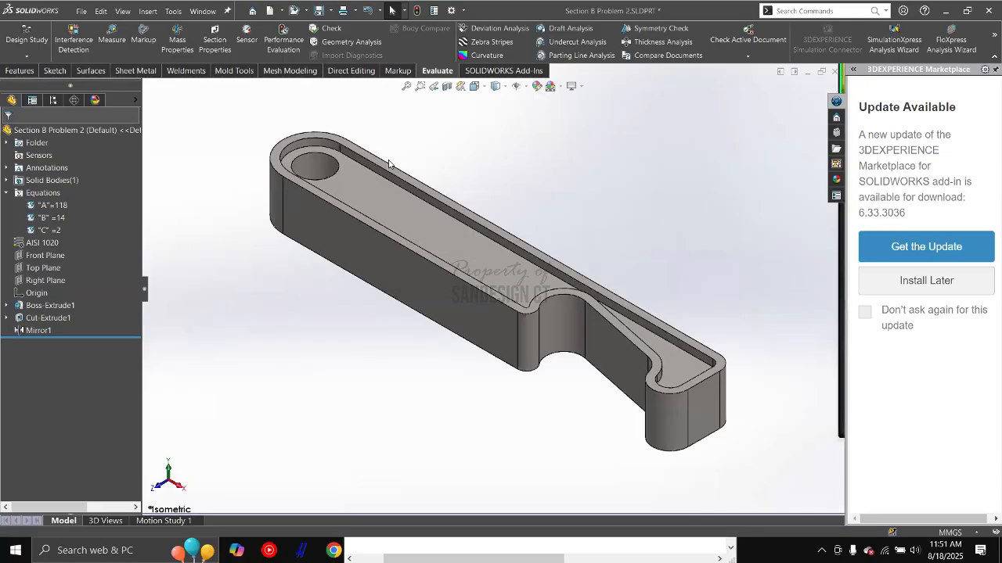
{"action": "key", "text": "ctrl+s"}
Step: Reopen the base extrusion's sketch, move the overall length dimension slightly farther from the profile, and exit the sketch
{"action": "key", "text": "ctrl+5"}
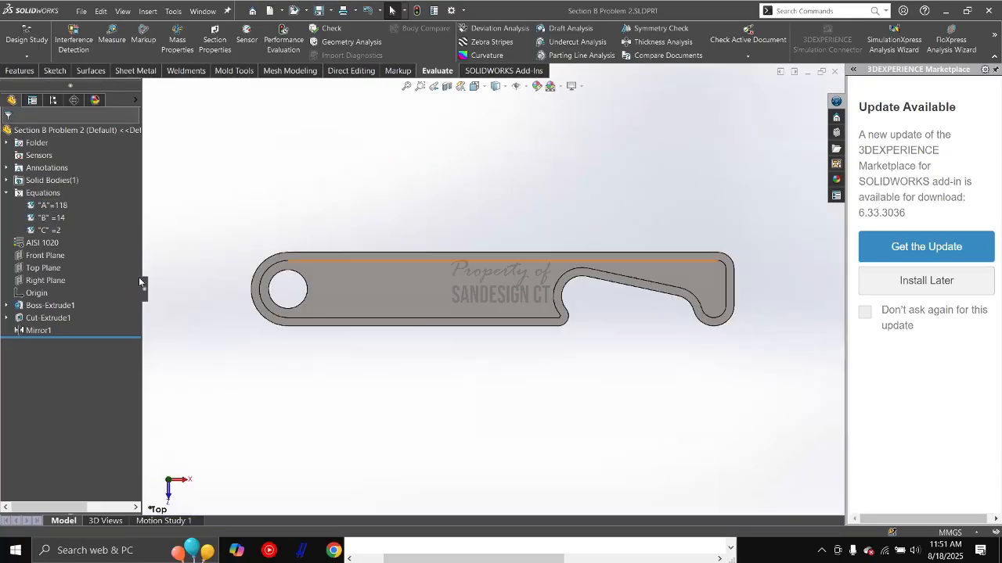
{"action": "left_click", "coordinate": [50, 305]}
{"action": "left_click", "coordinate": [87, 276]}
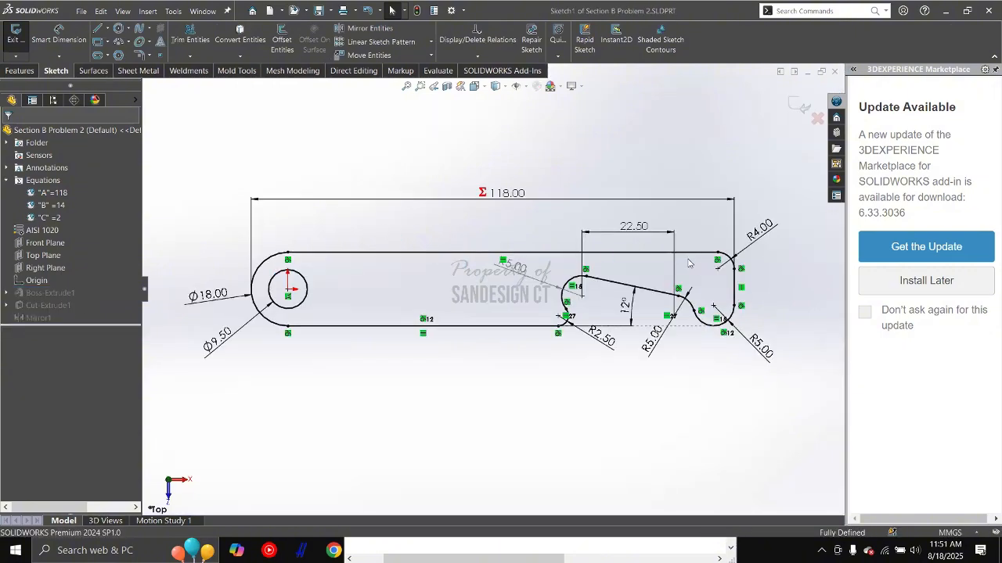
{"action": "left_click_drag", "start_coordinate": [487, 201], "coordinate": [486, 194]}
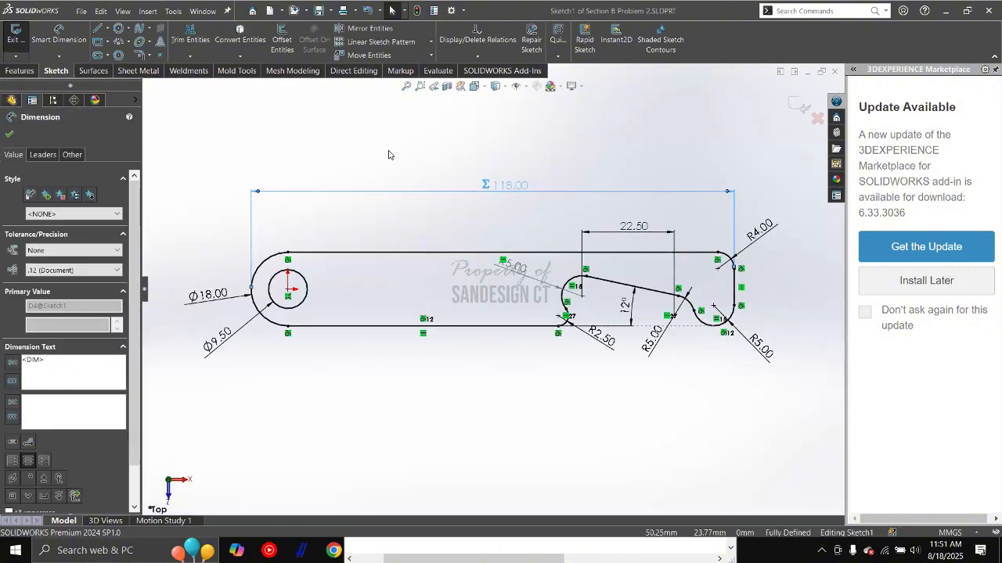
{"action": "double_click", "coordinate": [313, 184]}
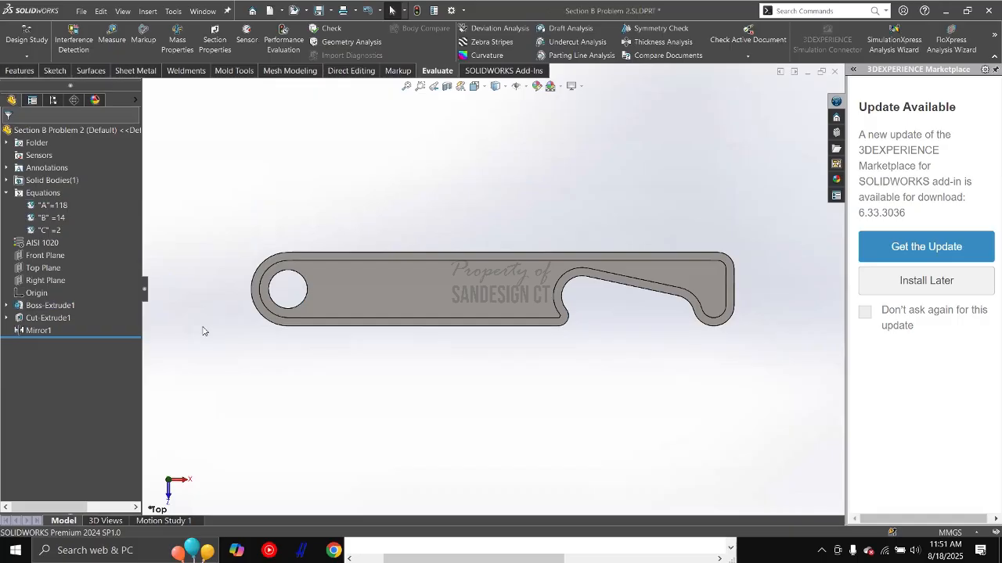
Step: Open the base extrusion's settings, compare its depth with dimension B on the practice PDF drawing, and close the feature
{"action": "left_click", "coordinate": [48, 306]}
{"action": "left_click", "coordinate": [70, 279]}
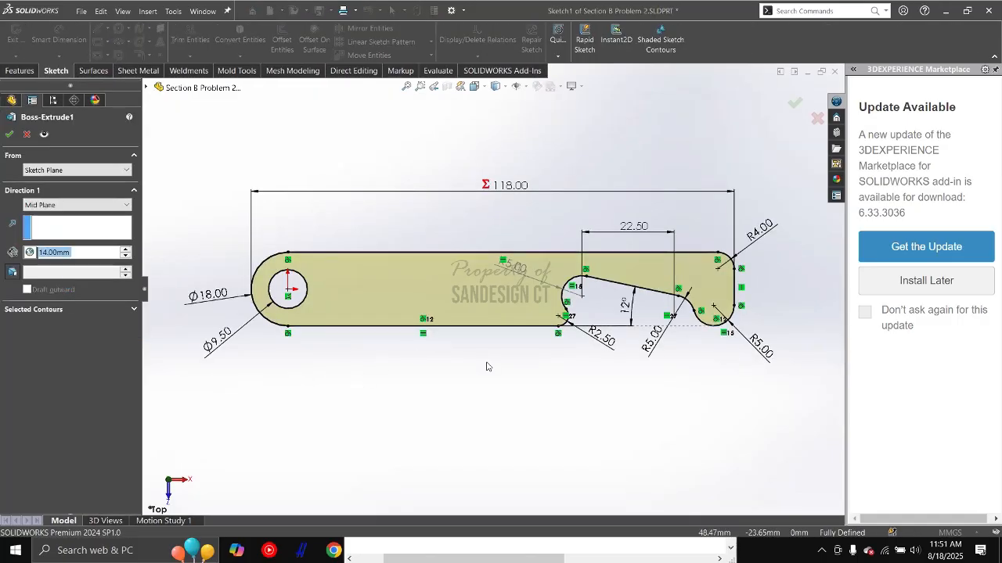
{"action": "middle_click_drag", "start_coordinate": [405, 353], "coordinate": [548, 449]}
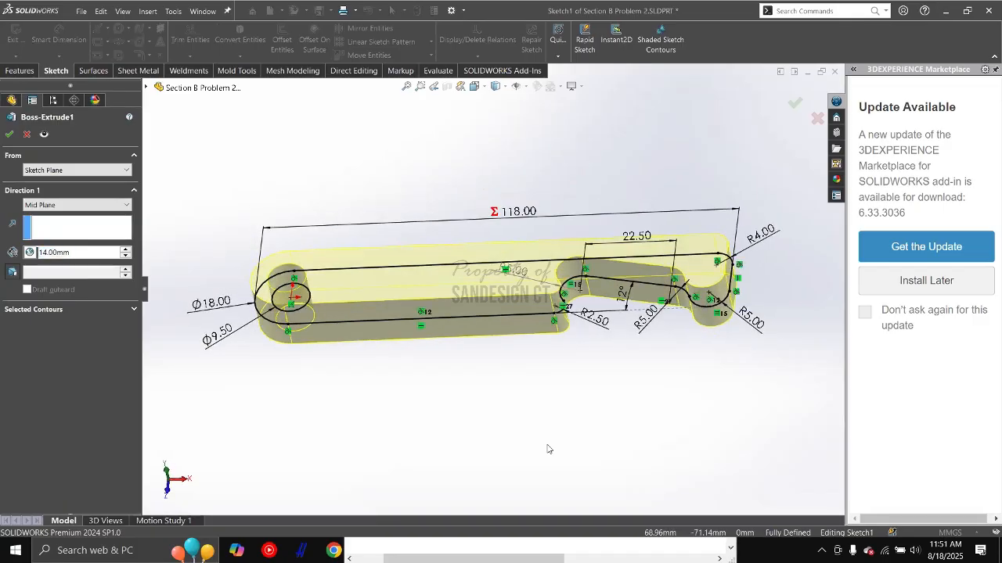
{"action": "key", "text": "alt+Tab"}
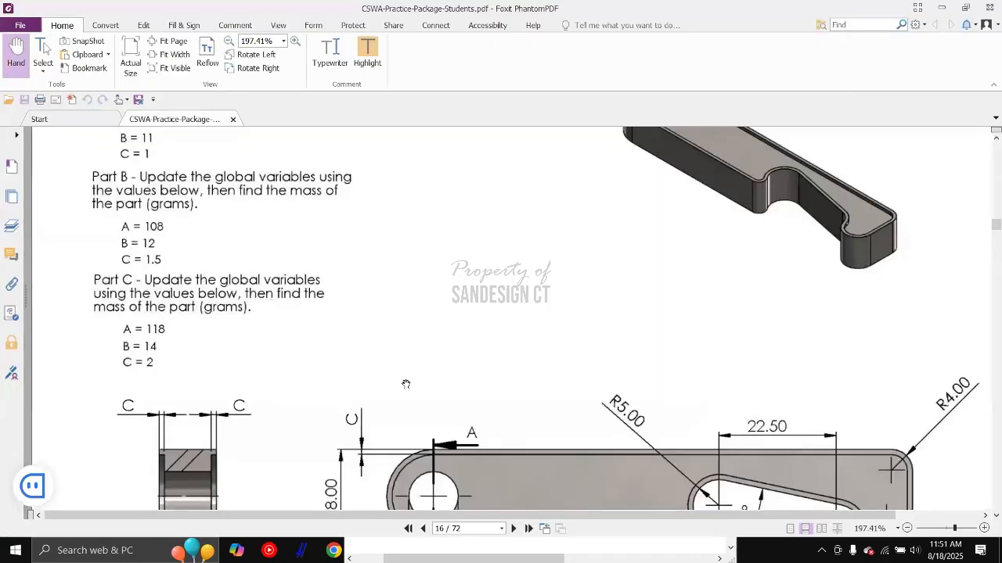
{"action": "left_click_drag", "start_coordinate": [405, 383], "coordinate": [297, 212]}
{"action": "scroll", "coordinate": [794, 474], "scroll_direction": "down", "scroll_amount": 3}
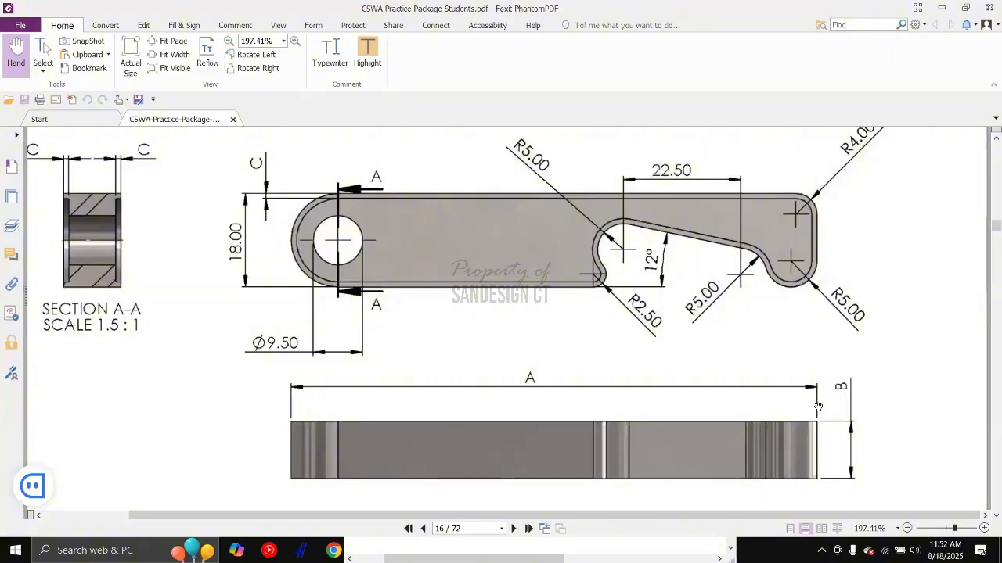
{"action": "key", "text": "alt+Tab"}
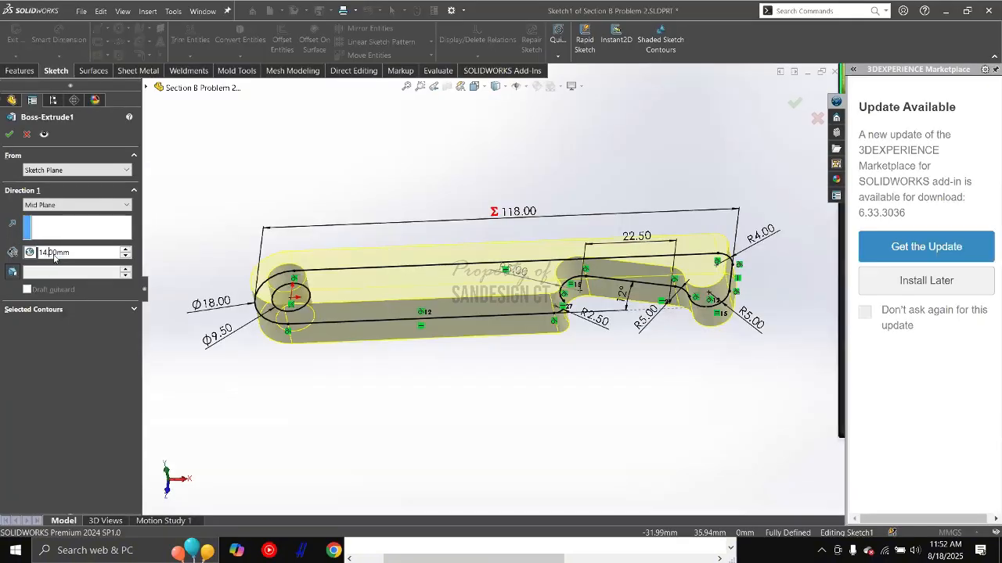
{"action": "left_click", "coordinate": [8, 134]}
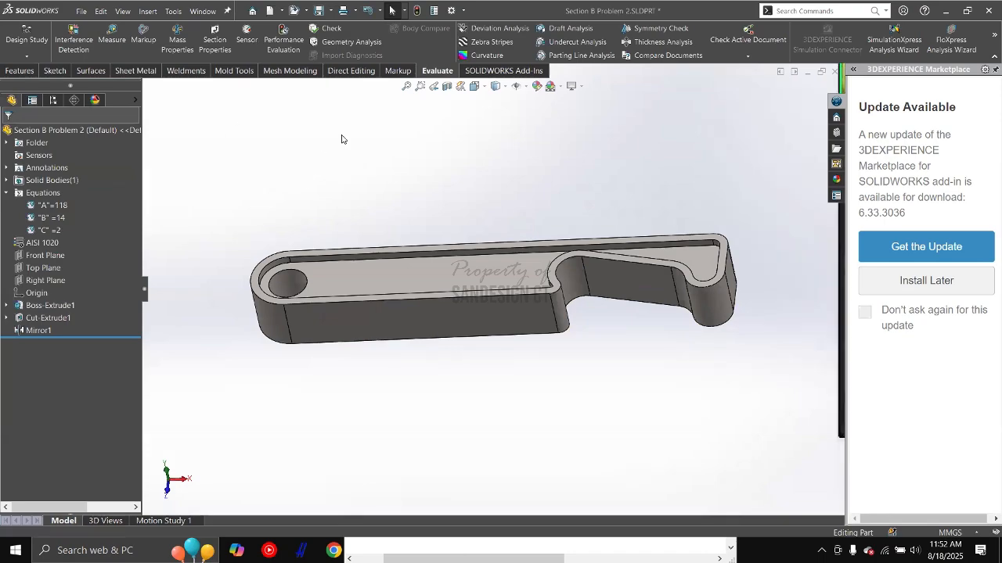
Step: Save the part in isometric view and switch to the Section B Problem 1 part
{"action": "key", "text": "ctrl+7"}
{"action": "key", "text": "ctrl+s"}
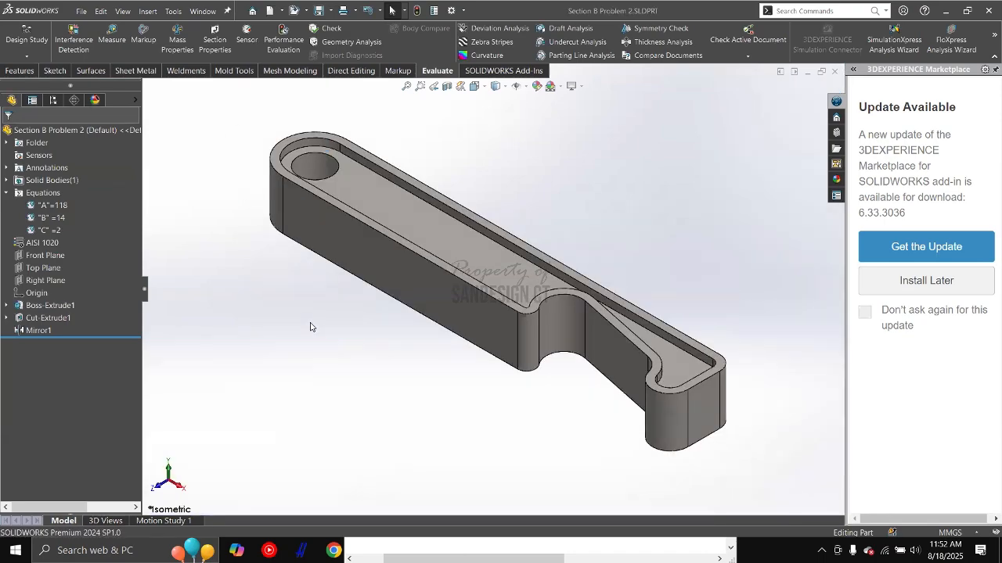
{"action": "key", "text": "ctrl+F2"}
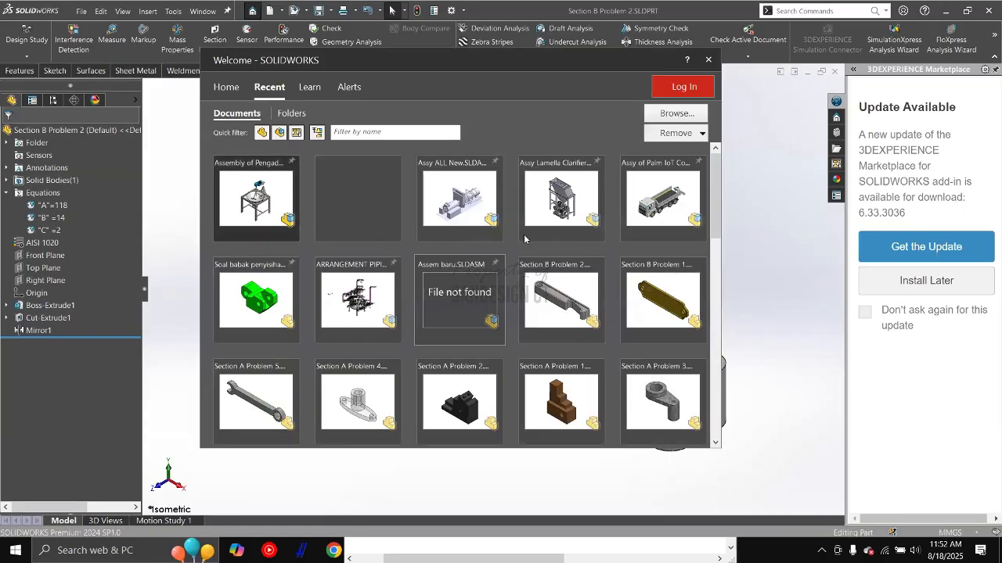
{"action": "key", "text": "Escape"}
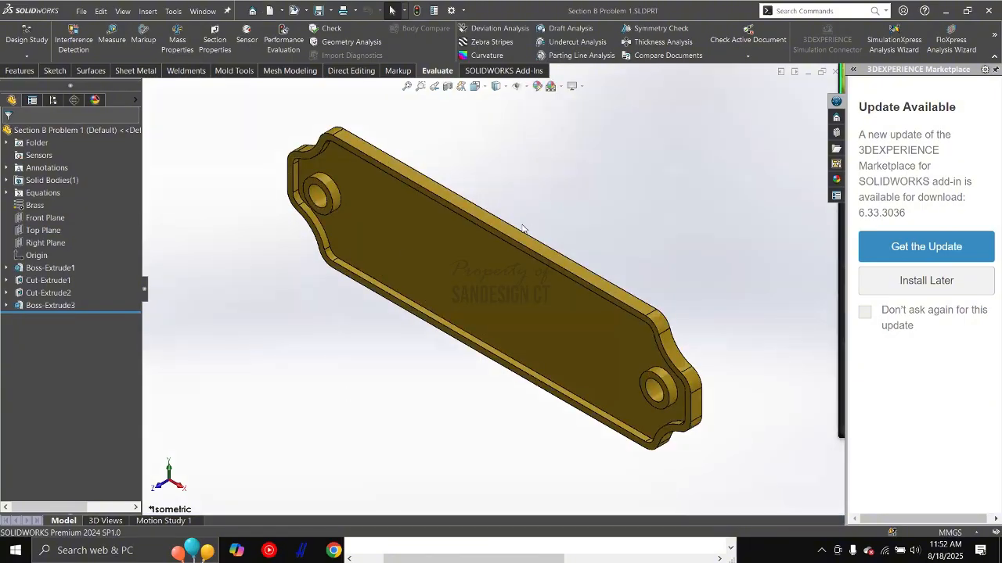
Step: Examine the Section B Problem 1 drawing in the practice PDF for dimensions driven by A, and return to the part
{"action": "key", "text": "alt+Tab"}
{"action": "scroll", "coordinate": [459, 283], "scroll_direction": "down", "scroll_amount": 2, "text": "ctrl"}
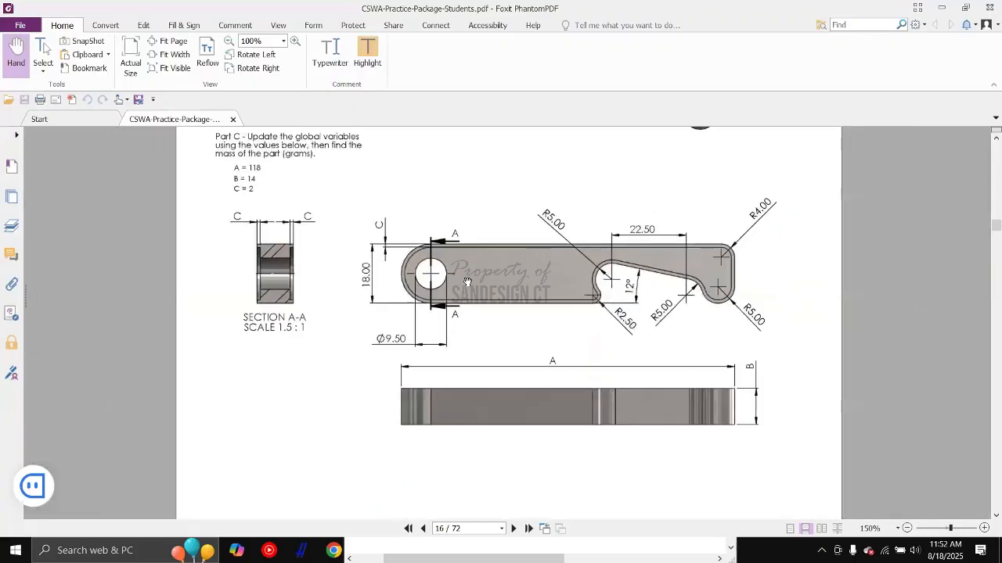
{"action": "scroll", "coordinate": [459, 283], "scroll_direction": "up", "scroll_amount": 10}
{"action": "scroll", "coordinate": [710, 313], "scroll_direction": "up", "scroll_amount": 1, "text": "ctrl"}
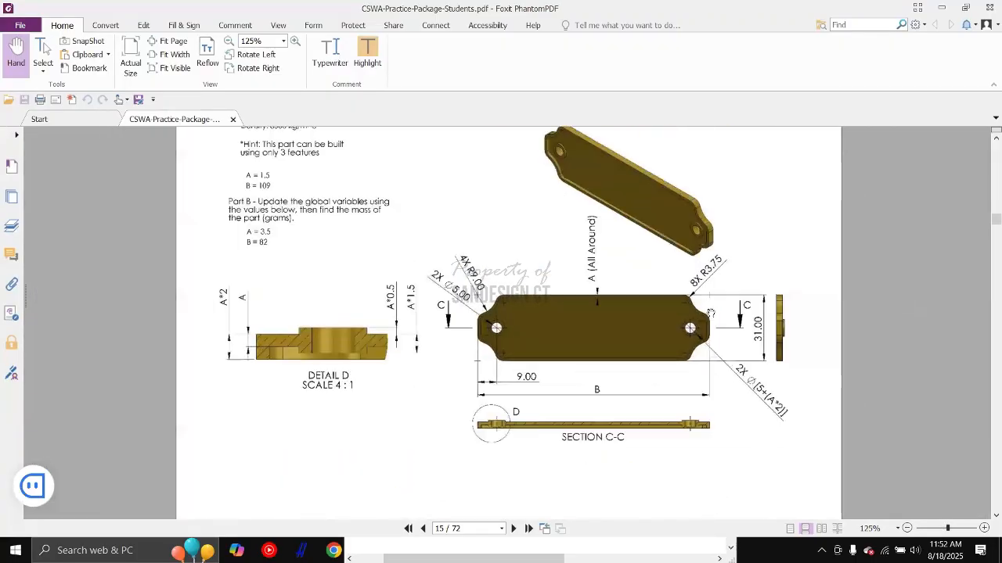
{"action": "scroll", "coordinate": [692, 373], "scroll_direction": "up", "scroll_amount": 1, "text": "ctrl"}
{"action": "scroll", "coordinate": [691, 372], "scroll_direction": "up", "scroll_amount": 1, "text": "ctrl"}
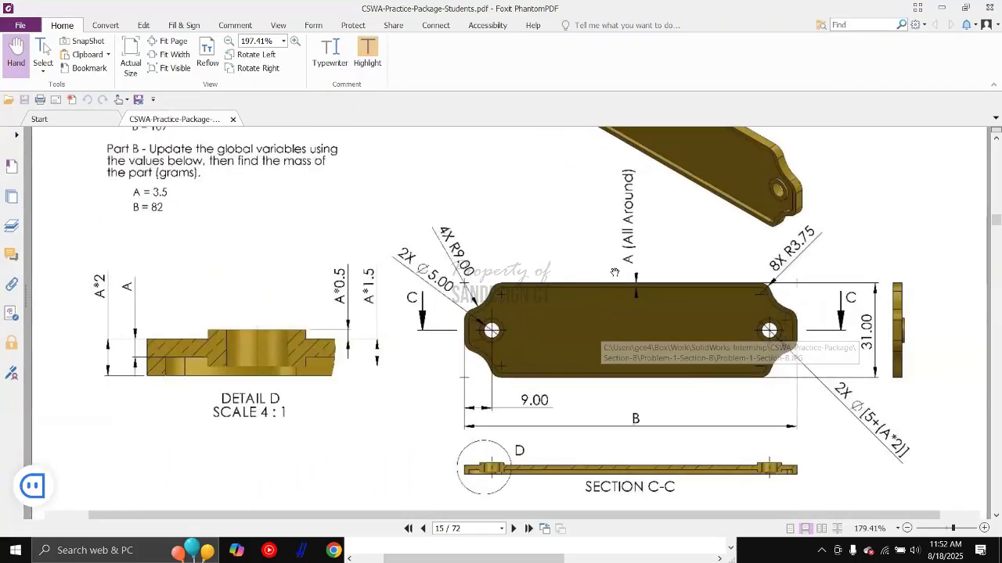
{"action": "key", "text": "alt+Tab"}
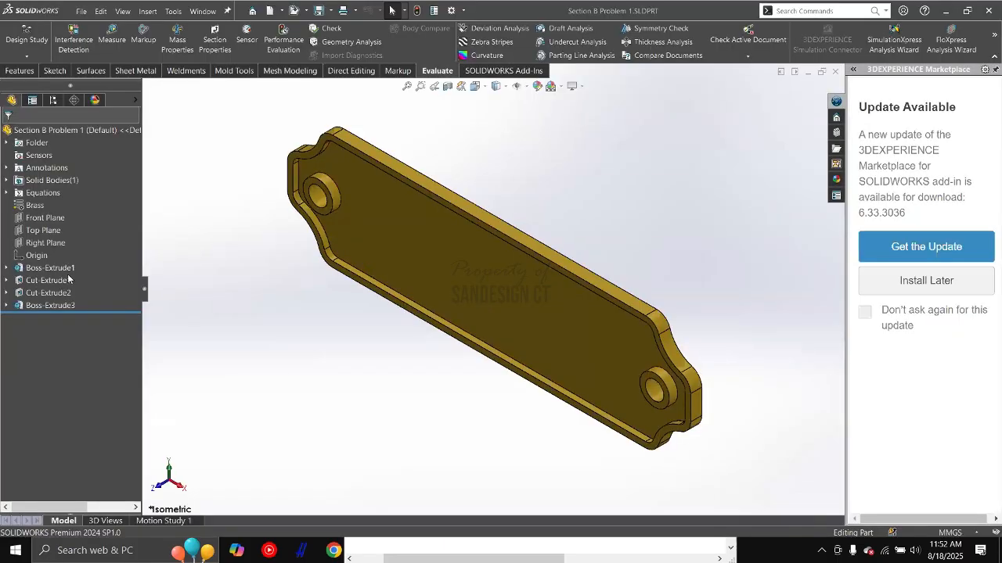
Step: Edit the first cut extrusion's sketch and link its profile offset distance to global variable A
{"action": "left_click", "coordinate": [68, 279]}
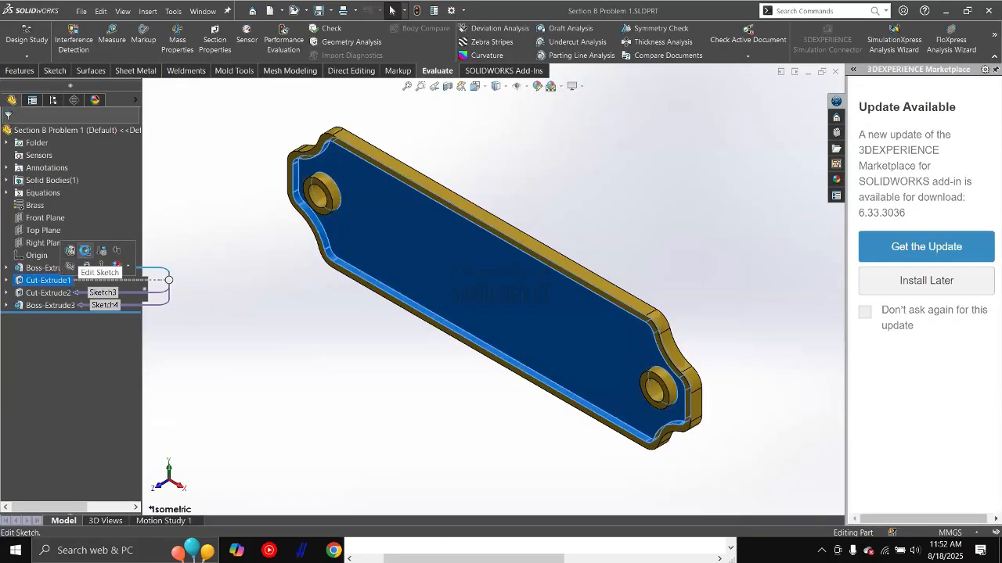
{"action": "left_click", "coordinate": [81, 252]}
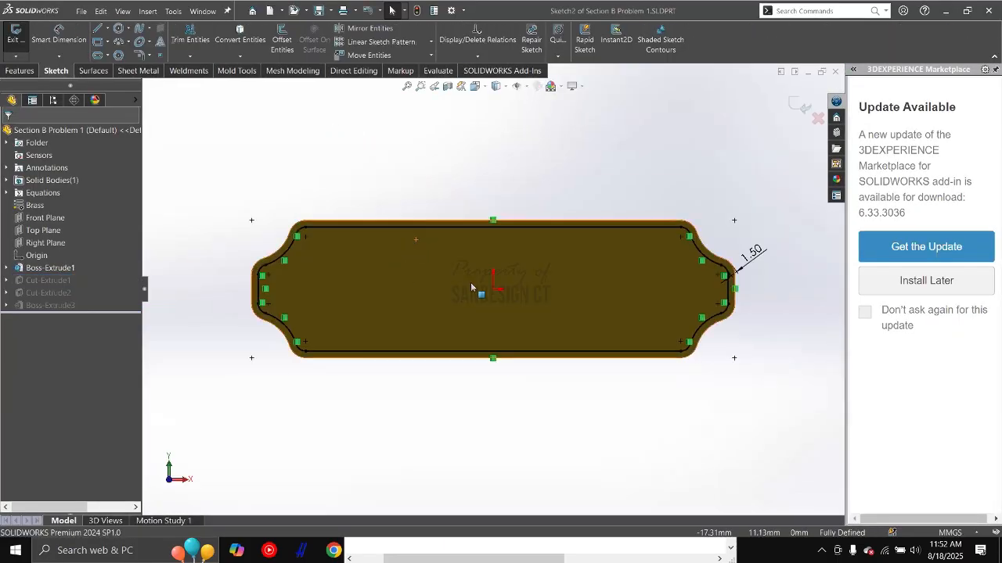
{"action": "double_click", "coordinate": [751, 252]}
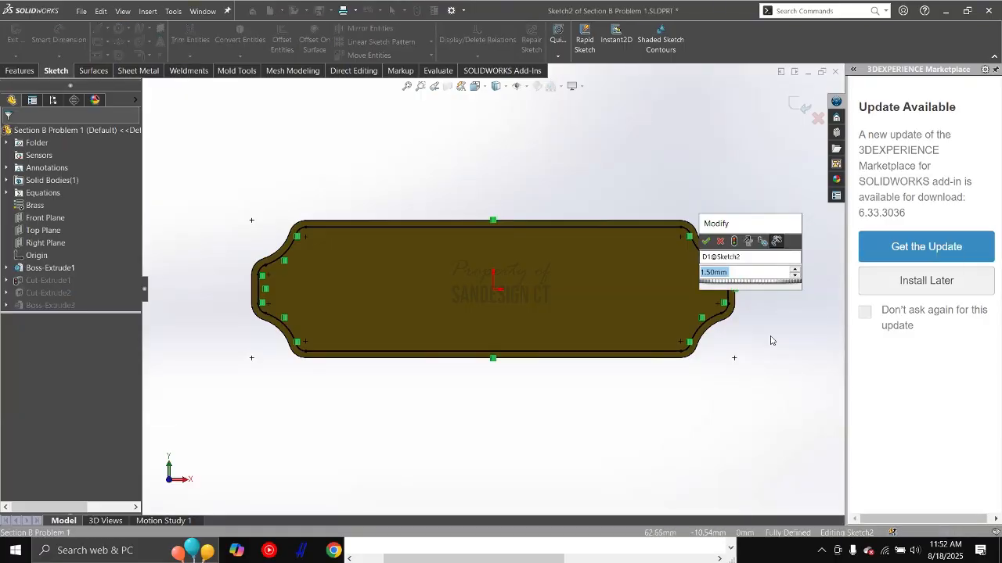
{"action": "type", "text": "="}
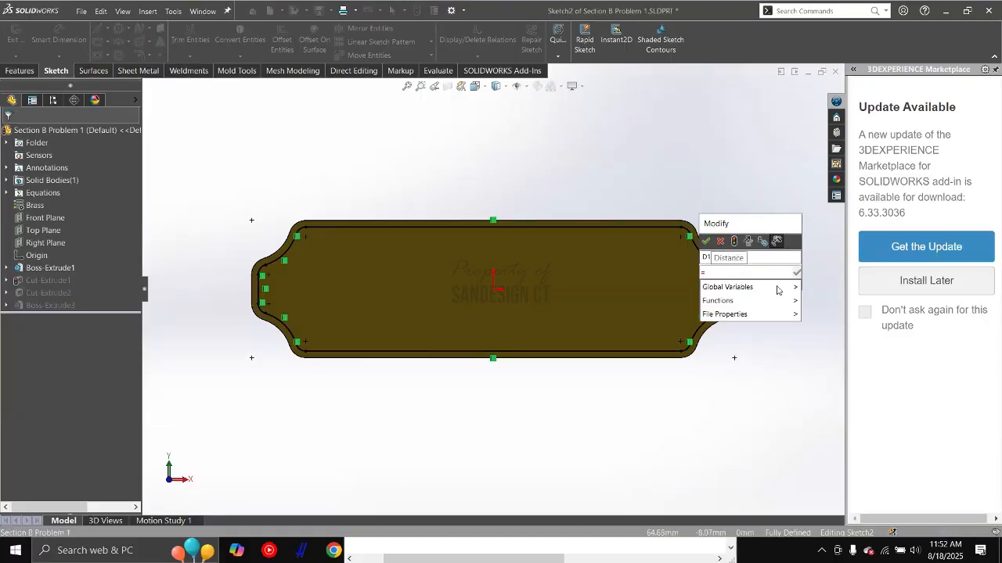
{"action": "mouse_move", "coordinate": [778, 287]}
{"action": "left_click", "coordinate": [828, 288]}
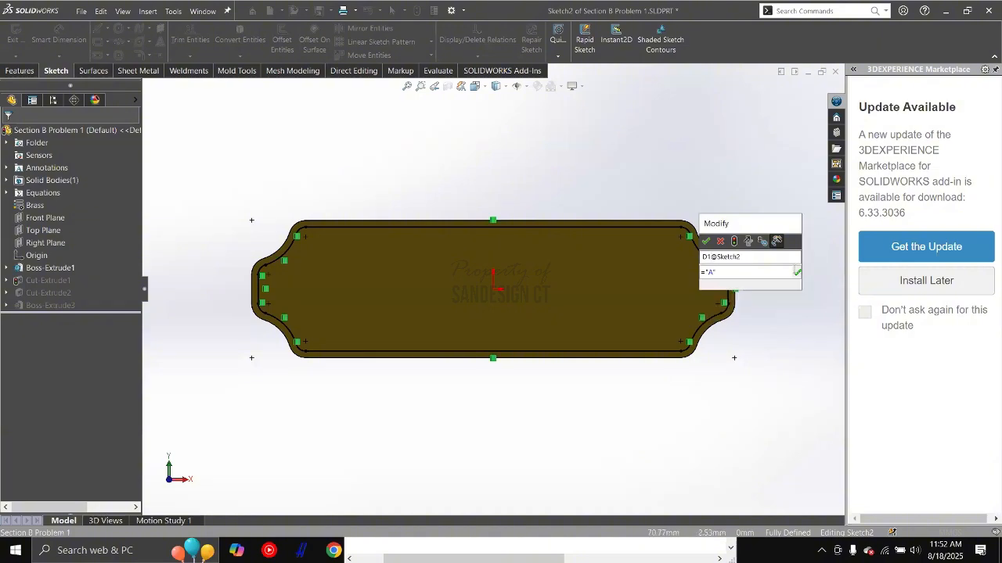
{"action": "left_click", "coordinate": [706, 241]}
{"action": "left_click", "coordinate": [695, 167]}
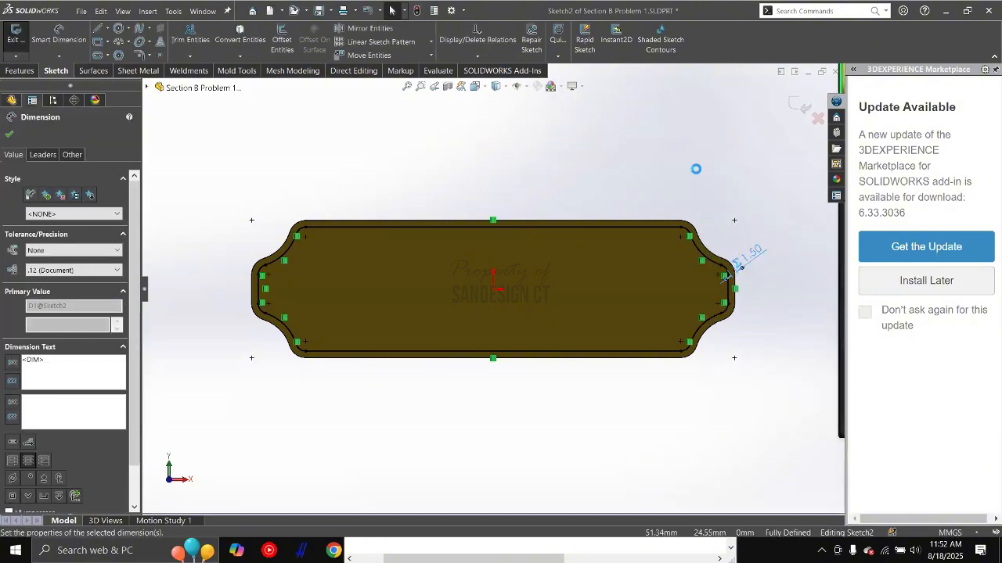
Step: Exit the sketch and save the part in isometric view, checking the A (All Around) dimension on the practice PDF drawing
{"action": "double_click", "coordinate": [693, 128]}
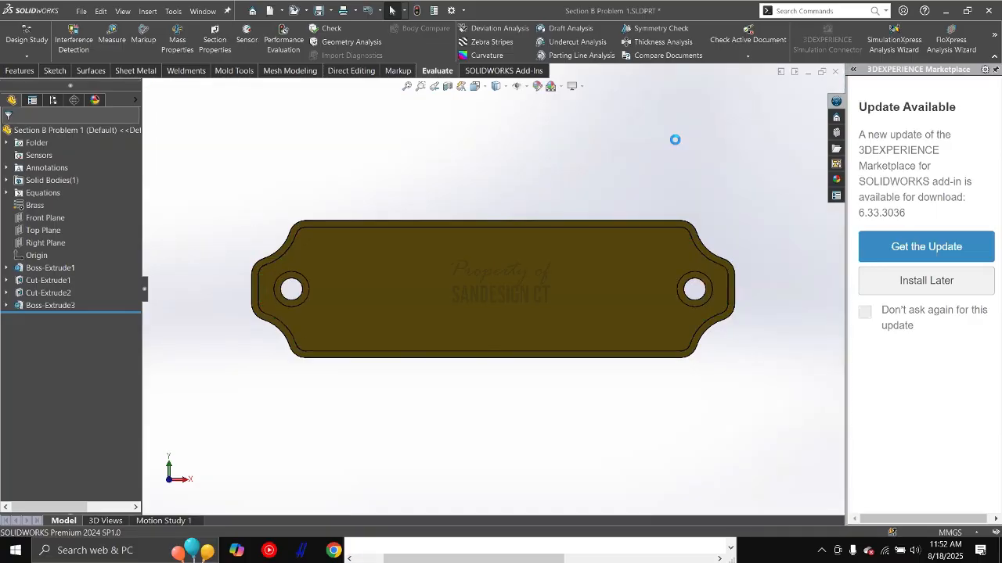
{"action": "key", "text": "ctrl+s"}
{"action": "key", "text": "ctrl+7"}
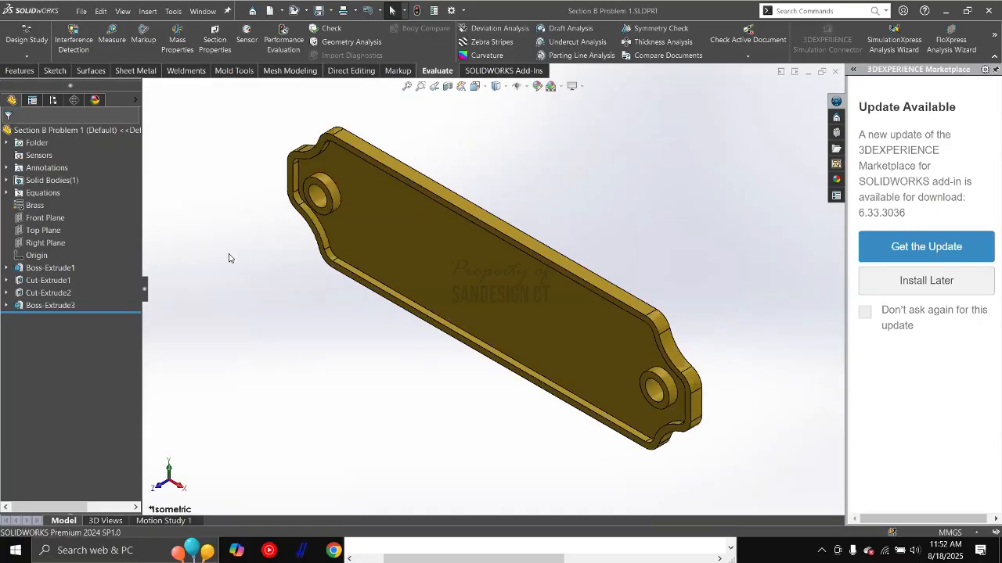
{"action": "key", "text": "alt+Tab"}
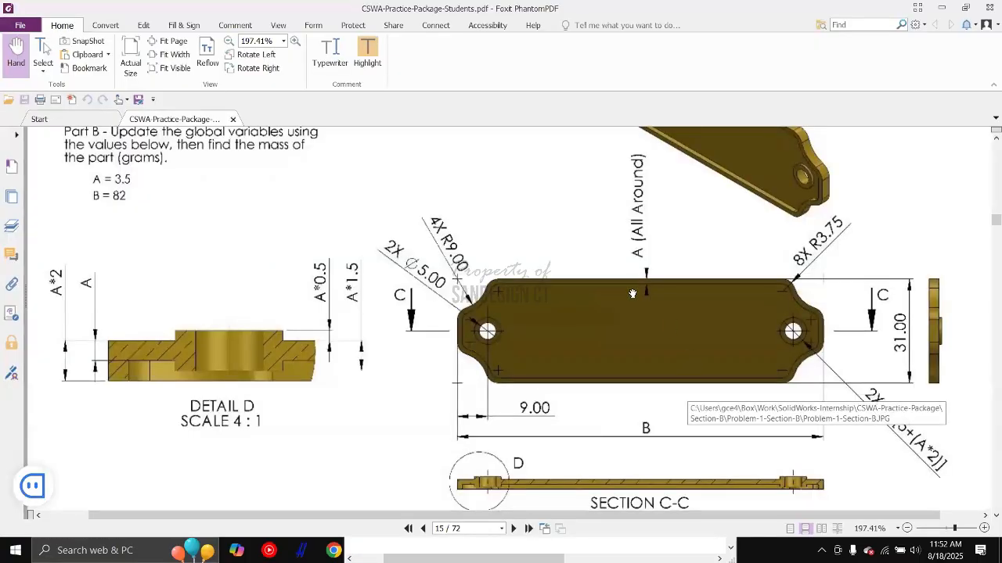
{"action": "key", "text": "alt+Tab"}
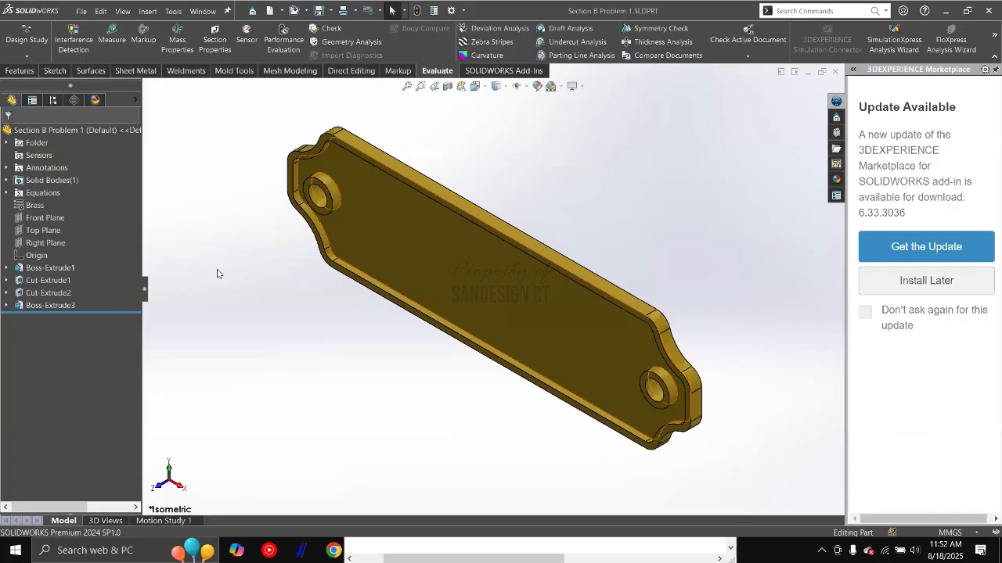
Step: Reopen the first cut extrusion's sketch and move the offset dimension farther up beside the profile's curved corner
{"action": "left_click", "coordinate": [47, 280]}
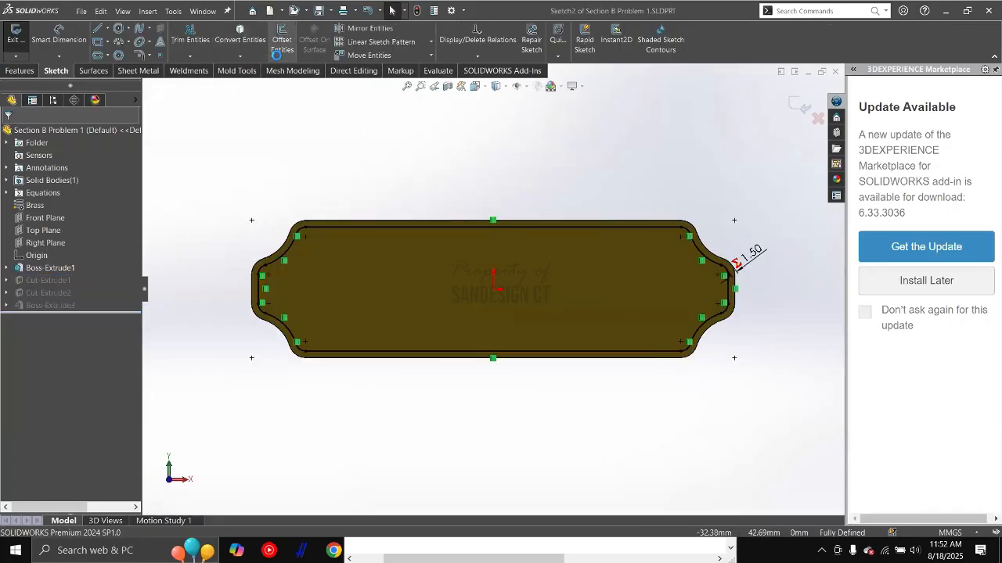
{"action": "left_click_drag", "start_coordinate": [752, 253], "coordinate": [761, 201]}
{"action": "left_click", "coordinate": [761, 205]}
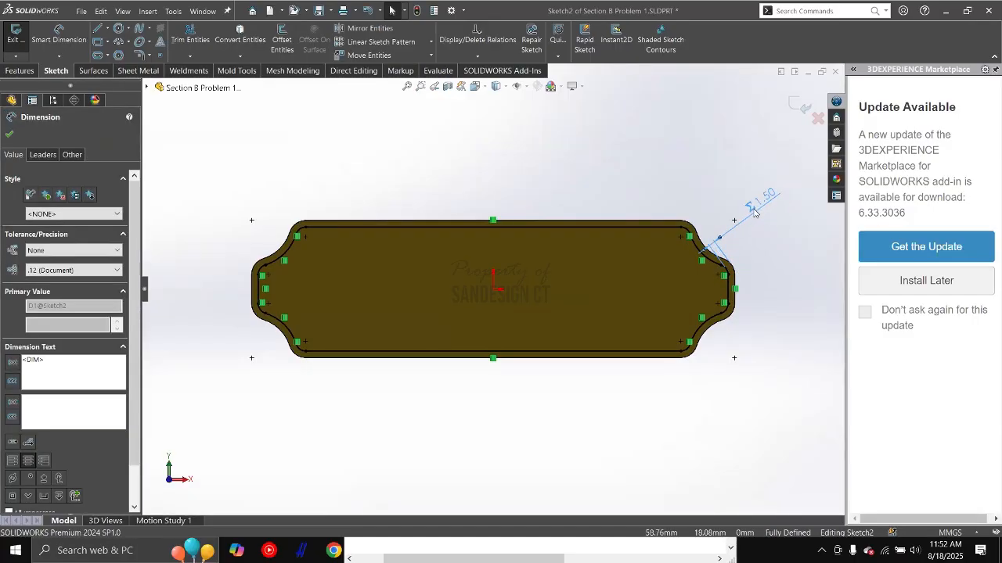
{"action": "left_click", "coordinate": [662, 177]}
Step: Rebuild out of the sketch, save the Section B Problem 1 part, and close it
{"action": "key", "text": "ctrl+b"}
{"action": "key", "text": "ctrl+s"}
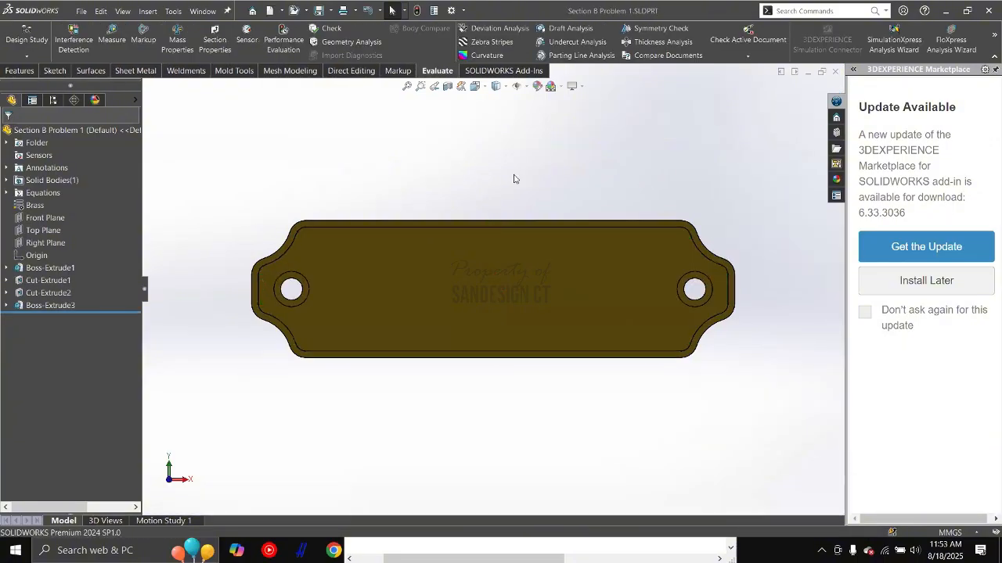
{"action": "key", "text": "ctrl+w"}
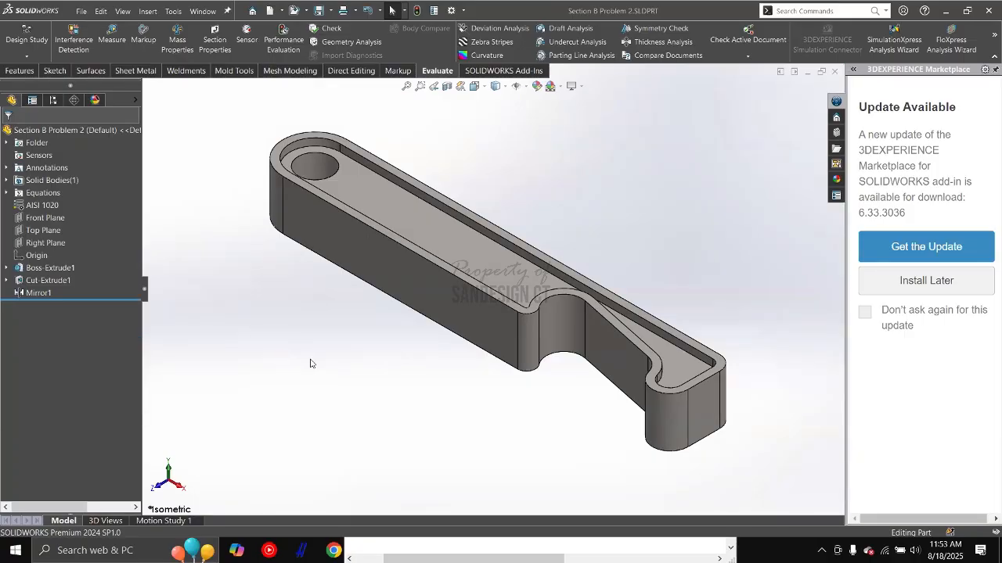
Step: Switch to the practice PDF and review the Section B Problem 1 and Problem 2 drawings
{"action": "key", "text": "alt+Tab"}
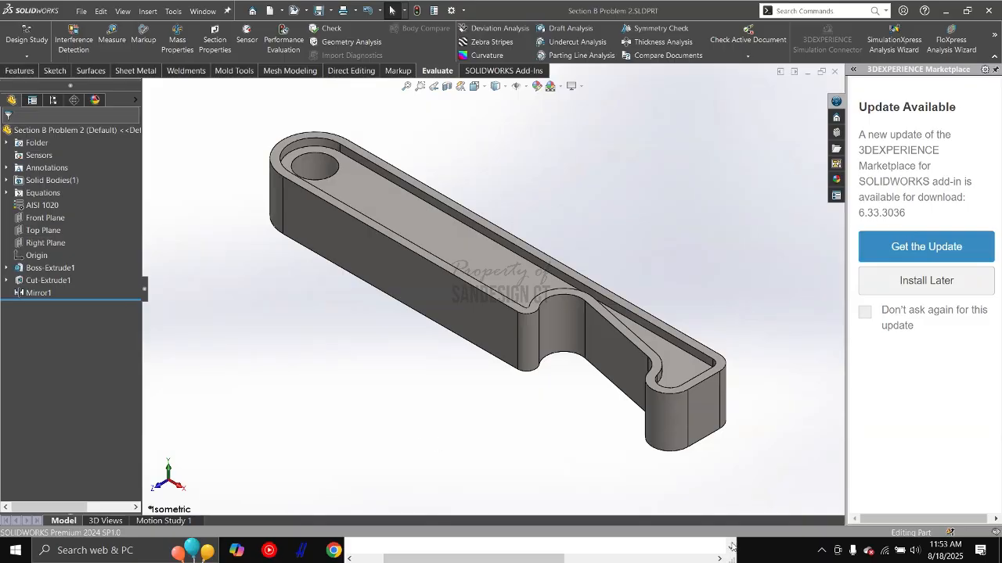
{"action": "key", "text": "alt+Tab"}
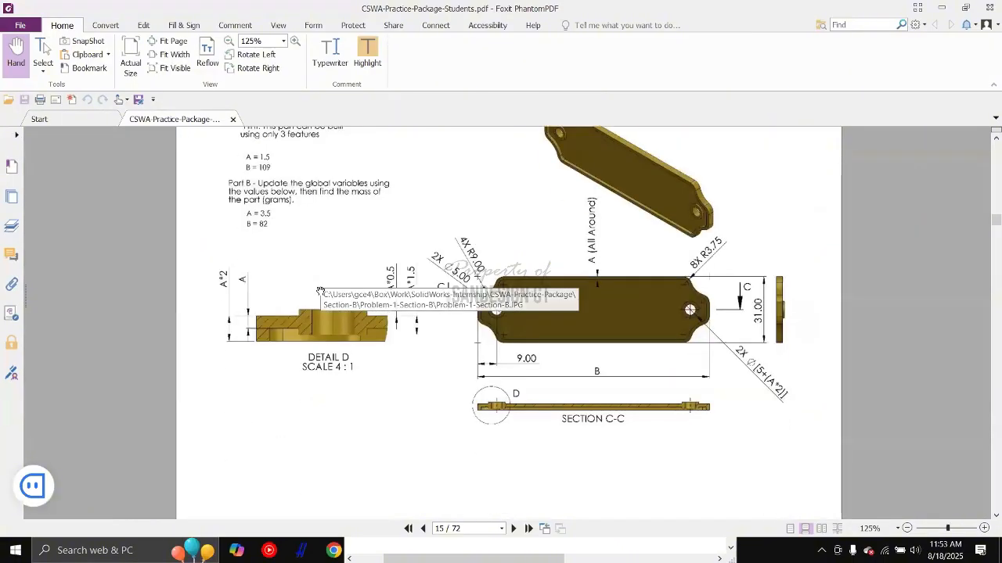
{"action": "scroll", "coordinate": [345, 296], "scroll_direction": "down", "scroll_amount": 1}
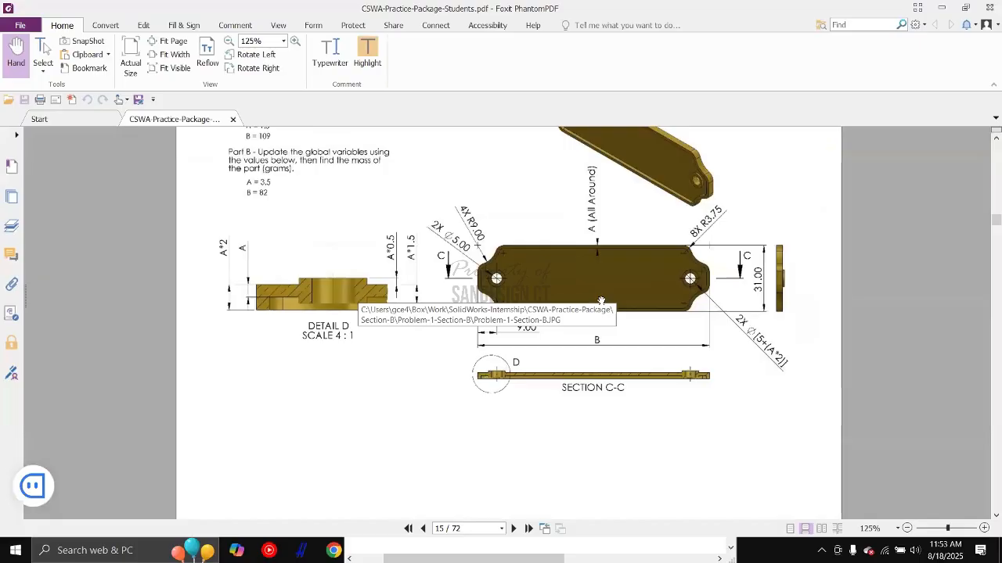
{"action": "scroll", "coordinate": [468, 327], "scroll_direction": "down", "scroll_amount": 8}
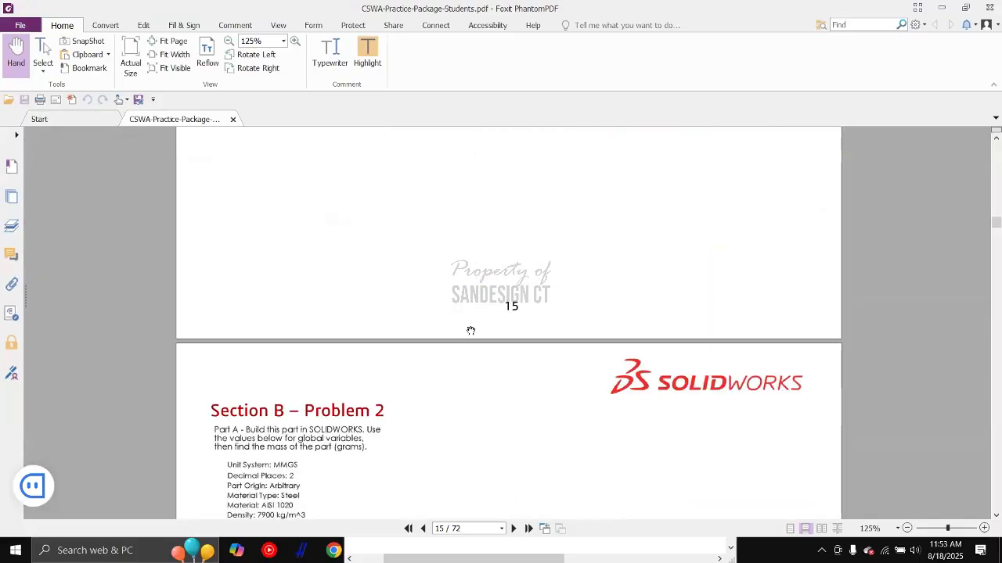
{"action": "scroll", "coordinate": [470, 332], "scroll_direction": "up", "scroll_amount": 6}
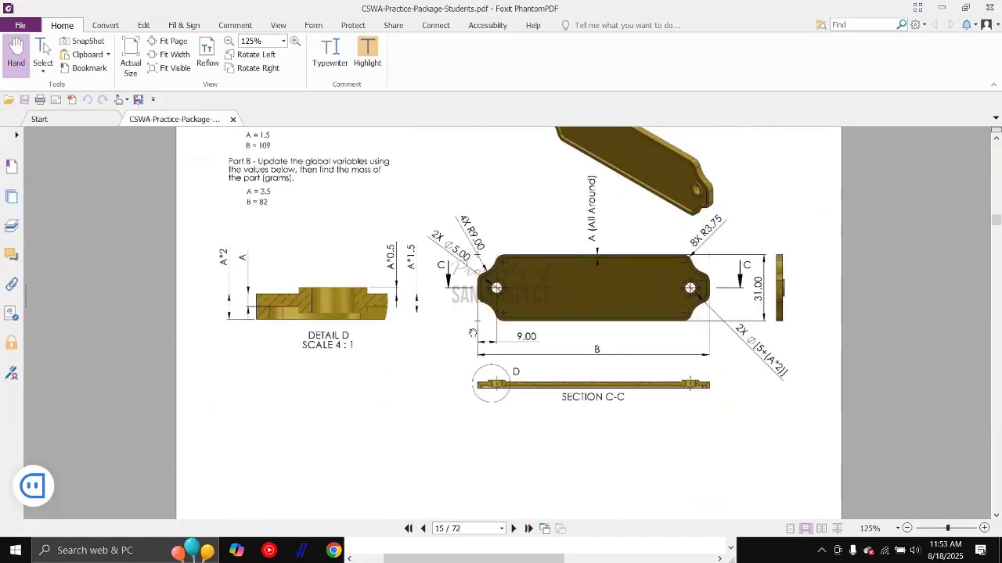
{"action": "scroll", "coordinate": [472, 332], "scroll_direction": "down", "scroll_amount": 10}
{"action": "scroll", "coordinate": [473, 333], "scroll_direction": "down", "scroll_amount": 8}
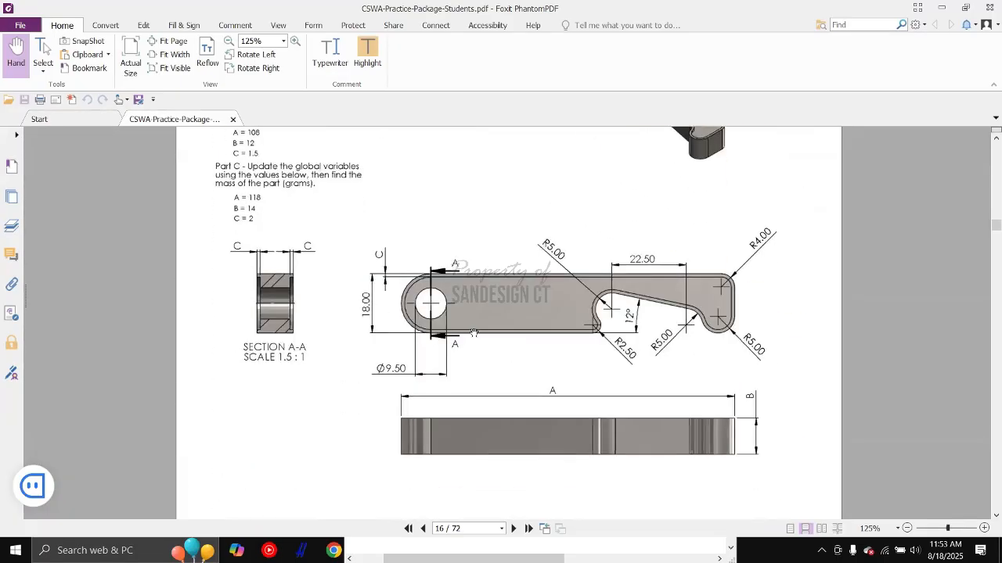
{"action": "scroll", "coordinate": [476, 335], "scroll_direction": "down", "scroll_amount": 11}
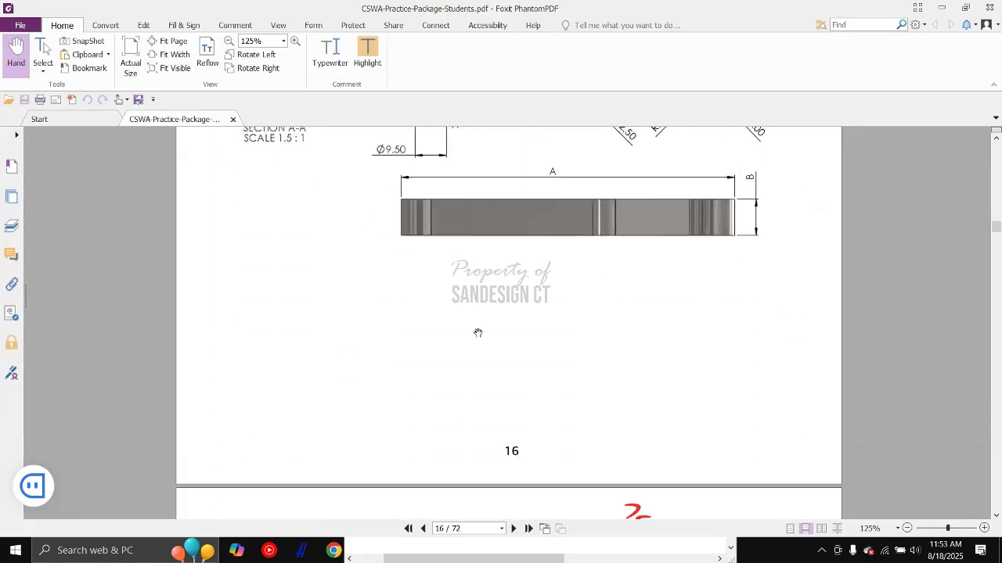
Step: Read the Section B Problem 3 page for its part views, material specification and Part A to C variable values
{"action": "scroll", "coordinate": [479, 334], "scroll_direction": "down", "scroll_amount": 7}
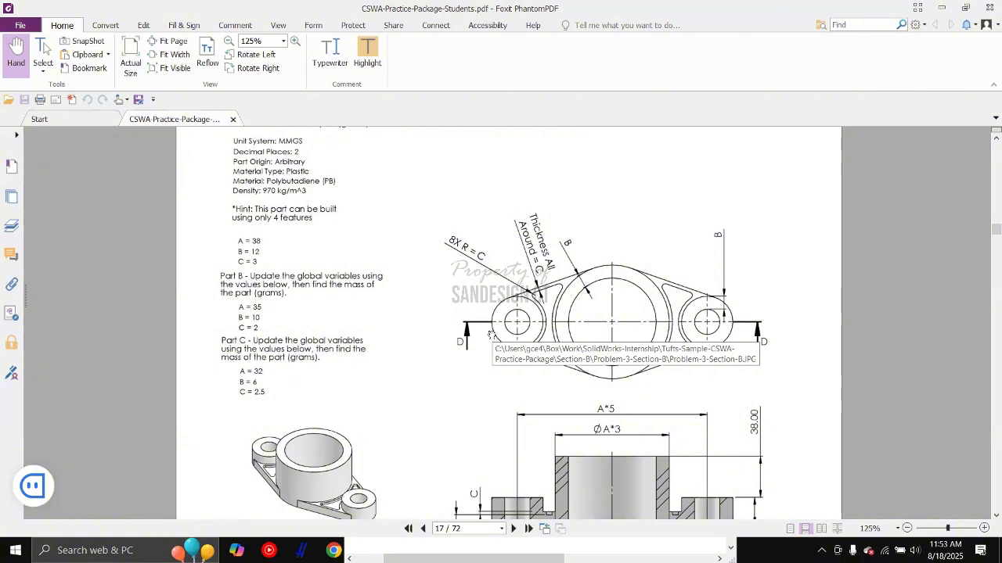
{"action": "scroll", "coordinate": [491, 335], "scroll_direction": "down", "scroll_amount": 10}
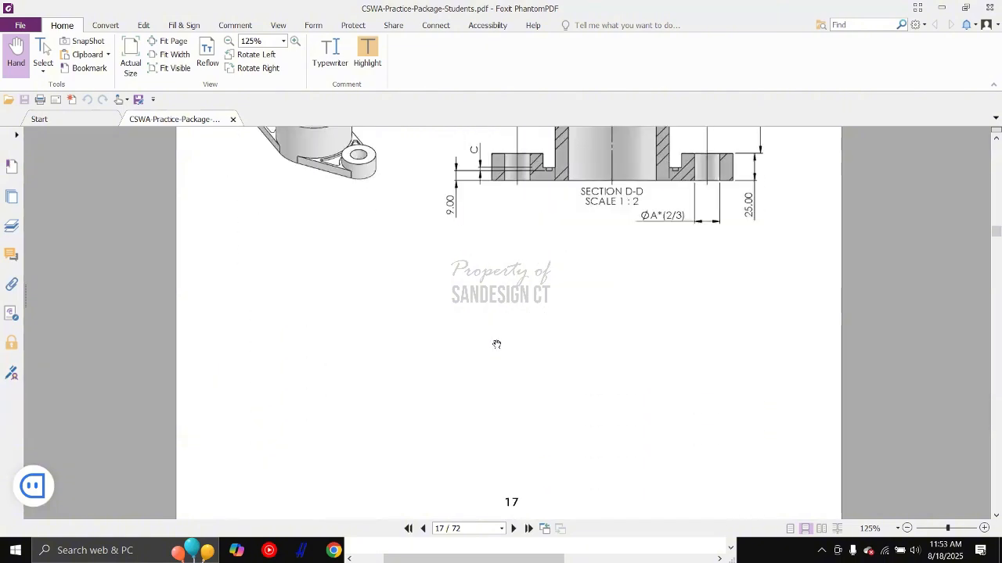
{"action": "scroll", "coordinate": [497, 345], "scroll_direction": "up", "scroll_amount": 4}
{"action": "scroll", "coordinate": [495, 351], "scroll_direction": "up", "scroll_amount": 4}
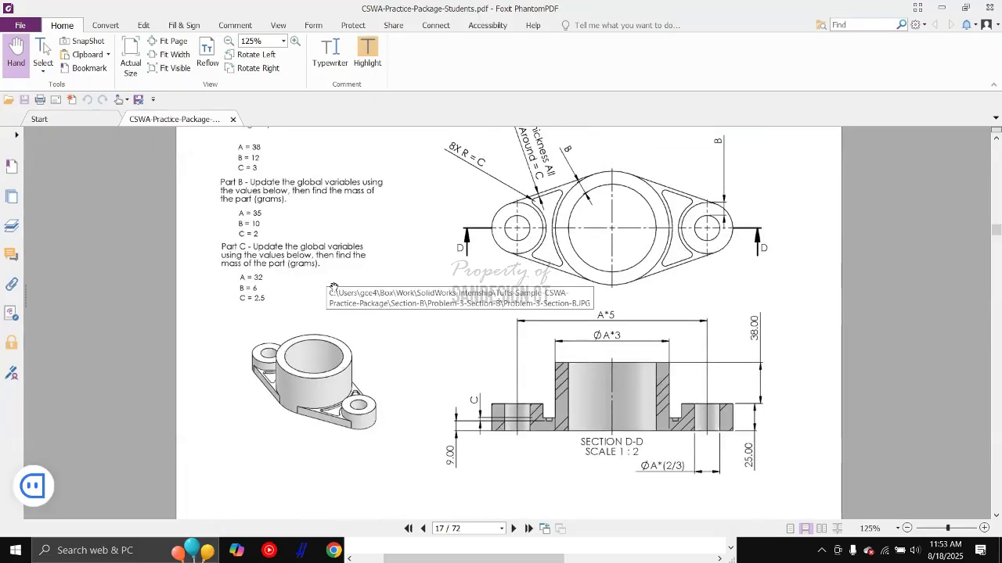
{"action": "scroll", "coordinate": [335, 288], "scroll_direction": "up", "scroll_amount": 5}
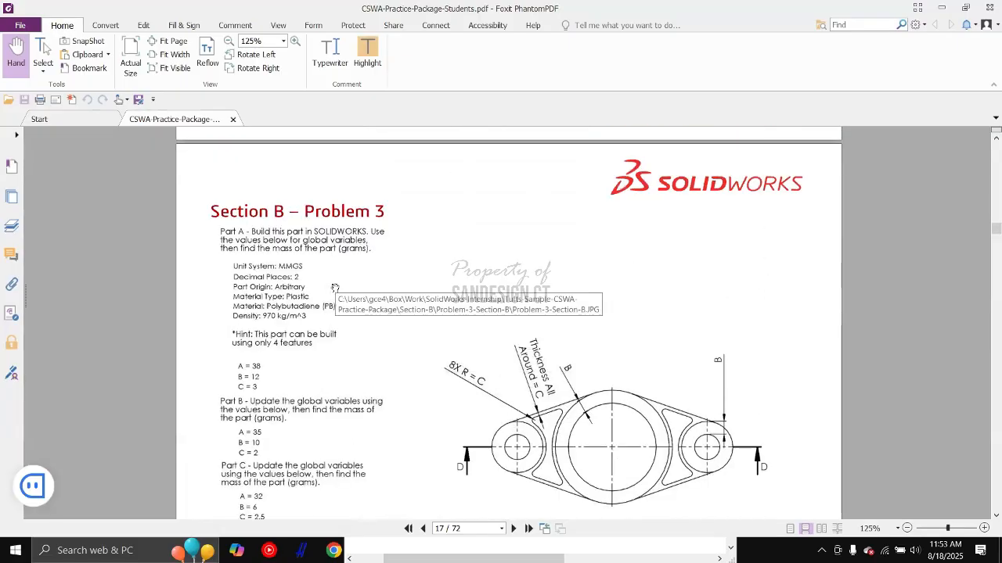
{"action": "scroll", "coordinate": [334, 288], "scroll_direction": "down", "scroll_amount": 2}
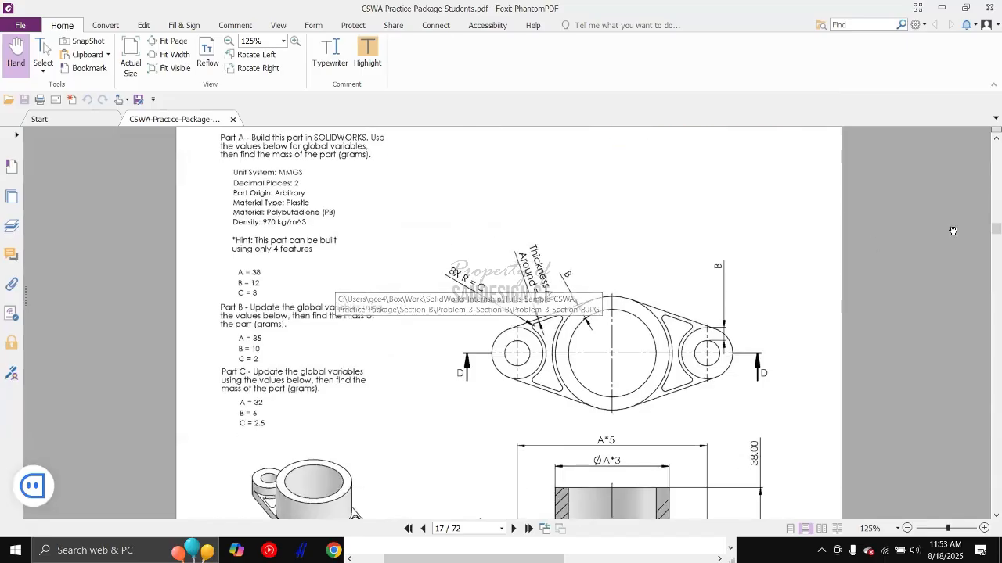
Step: Skim ahead to the assembly problem on page 69 of the practice PDF and return to Section B Problem 3
{"action": "left_click_drag", "start_coordinate": [986, 231], "coordinate": [987, 495]}
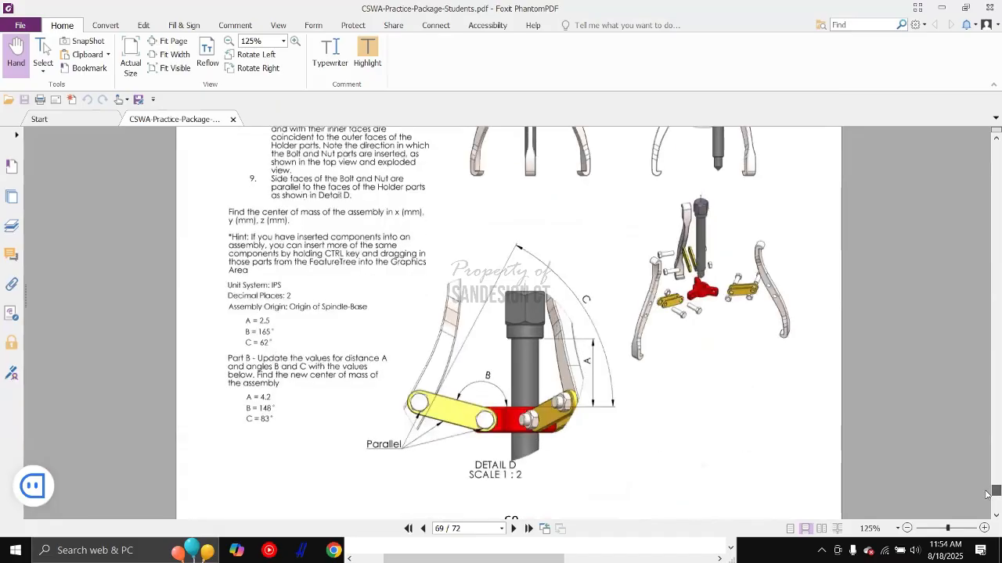
{"action": "mouse_move", "coordinate": [986, 221]}
{"action": "left_mouse_down"}
{"action": "mouse_move", "coordinate": [986, 198]}
{"action": "mouse_move", "coordinate": [987, 226]}
{"action": "left_mouse_up"}
{"action": "scroll", "coordinate": [560, 249], "scroll_direction": "down", "scroll_amount": 10}
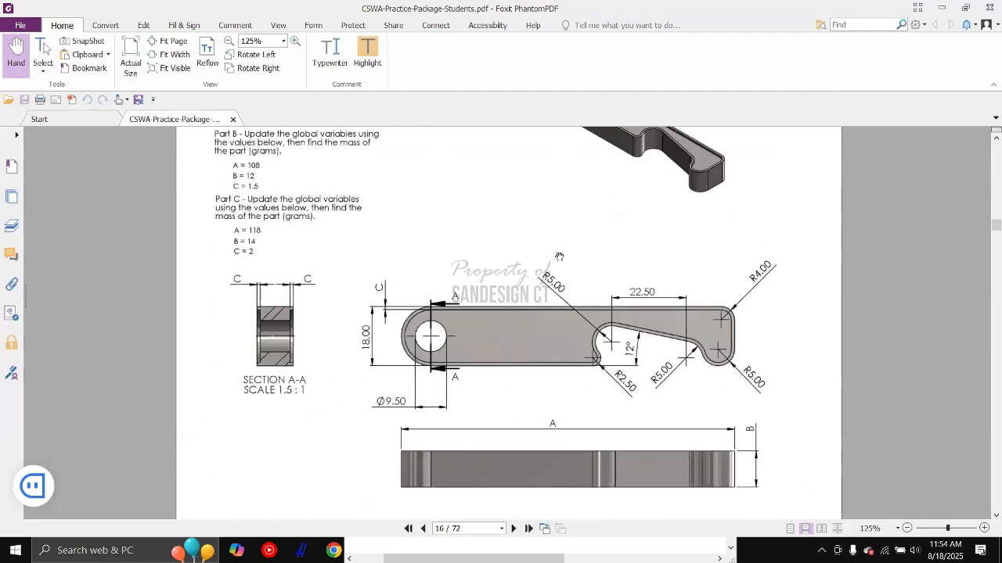
{"action": "scroll", "coordinate": [559, 256], "scroll_direction": "down", "scroll_amount": 8}
{"action": "scroll", "coordinate": [560, 258], "scroll_direction": "up", "scroll_amount": 4}
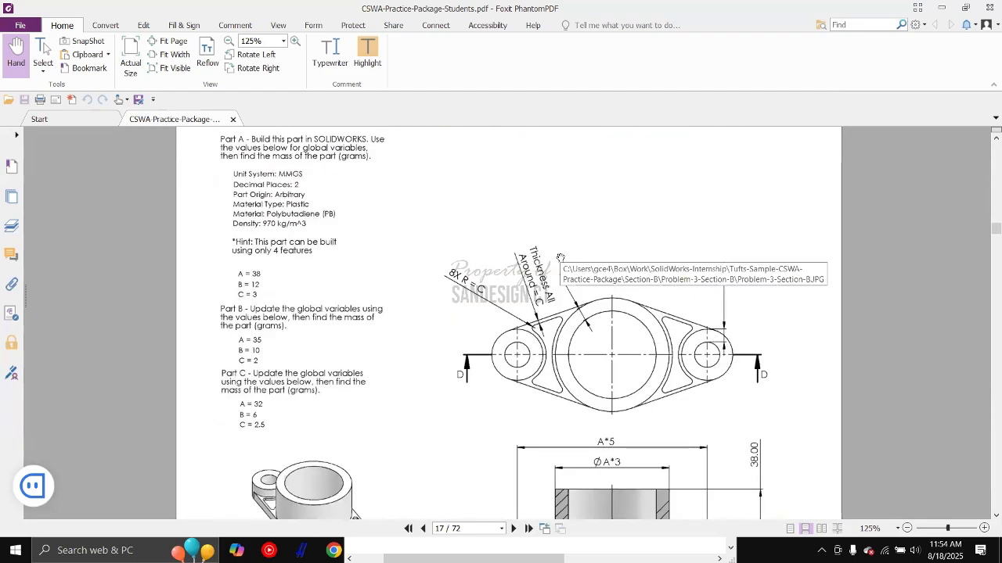
Step: Examine which Section B Problem 3 dimensions depend on A, B and C, and continue to the Problem 4 page
{"action": "scroll", "coordinate": [561, 258], "scroll_direction": "down", "scroll_amount": 1}
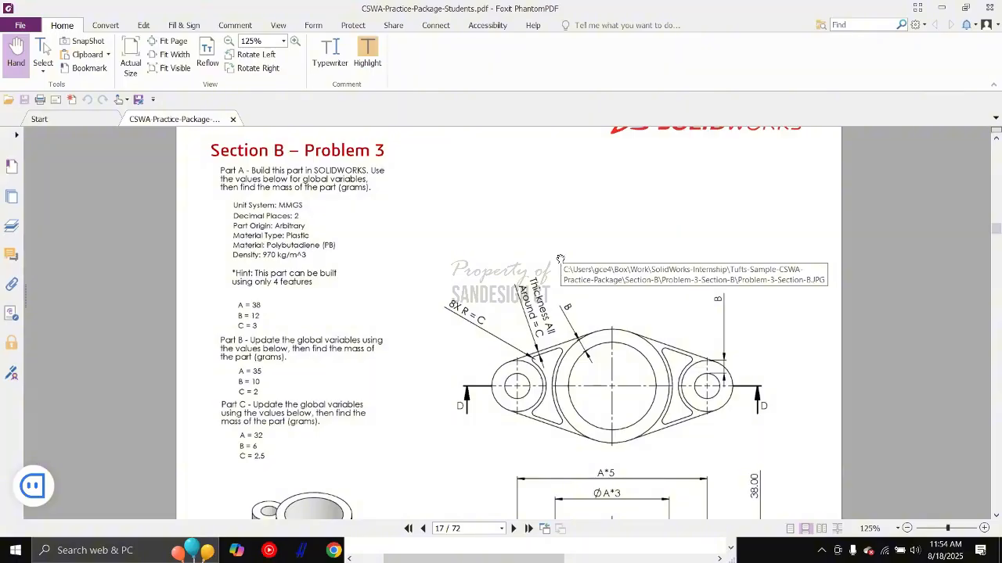
{"action": "scroll", "coordinate": [509, 273], "scroll_direction": "up", "scroll_amount": 6}
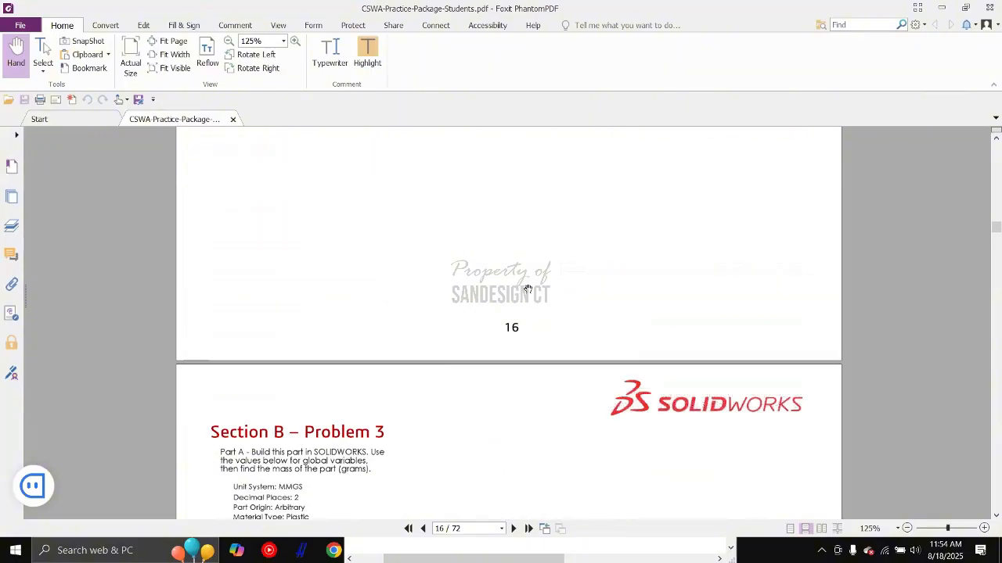
{"action": "scroll", "coordinate": [530, 300], "scroll_direction": "down", "scroll_amount": 9}
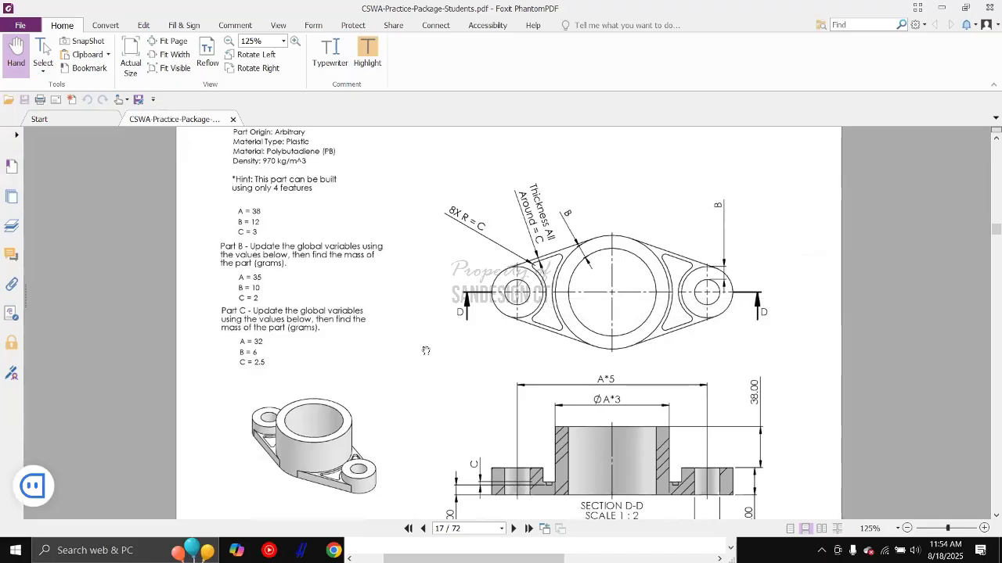
{"action": "scroll", "coordinate": [464, 313], "scroll_direction": "down", "scroll_amount": 6}
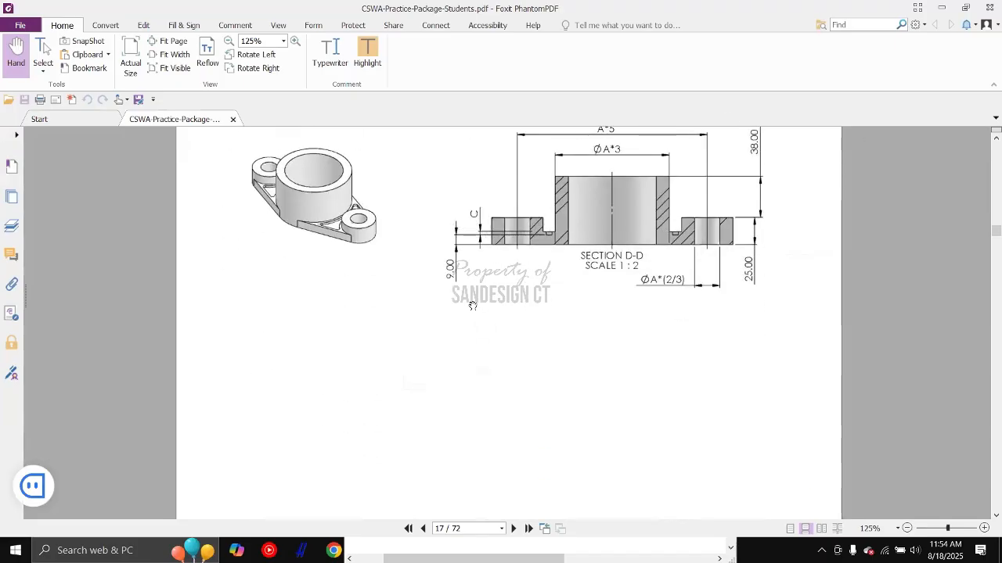
{"action": "scroll", "coordinate": [600, 287], "scroll_direction": "up", "scroll_amount": 5}
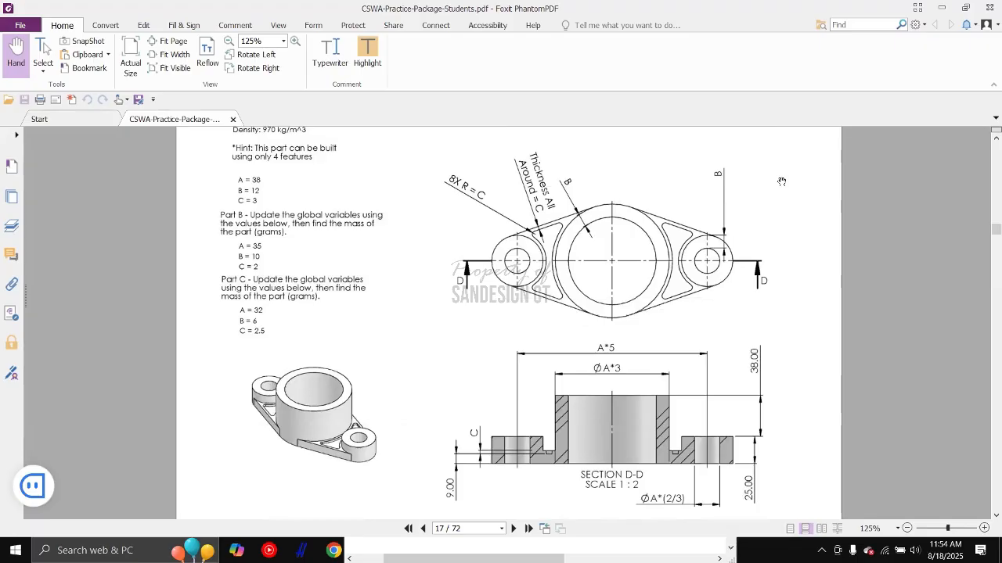
{"action": "scroll", "coordinate": [413, 303], "scroll_direction": "up", "scroll_amount": 2}
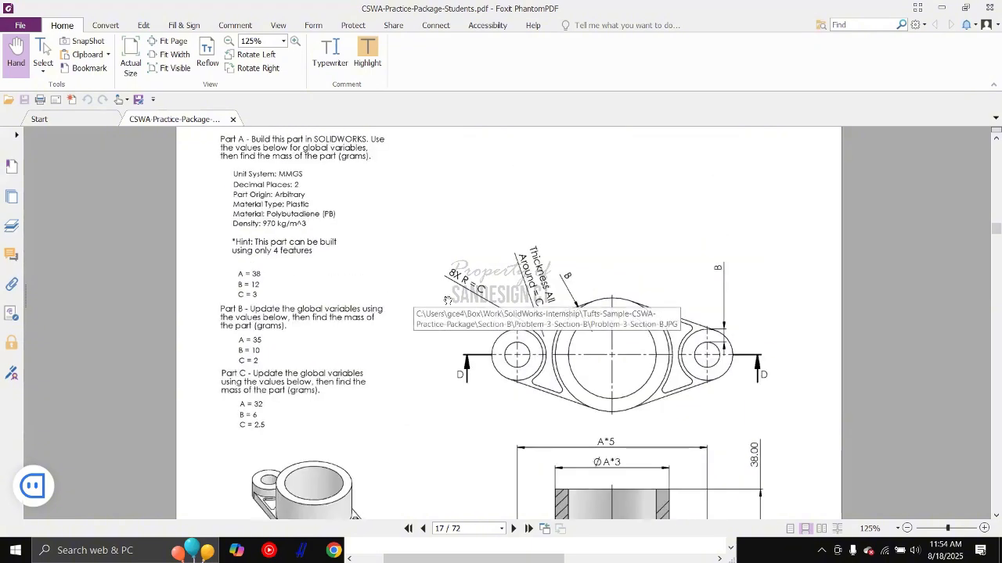
{"action": "scroll", "coordinate": [447, 302], "scroll_direction": "up", "scroll_amount": 4}
{"action": "scroll", "coordinate": [446, 303], "scroll_direction": "down", "scroll_amount": 5}
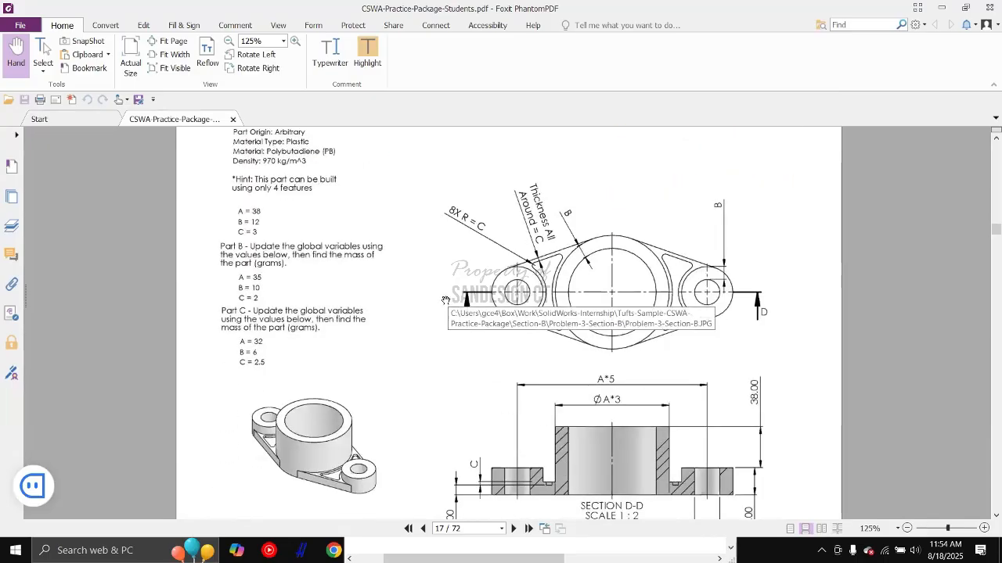
{"action": "scroll", "coordinate": [457, 315], "scroll_direction": "up", "scroll_amount": 3}
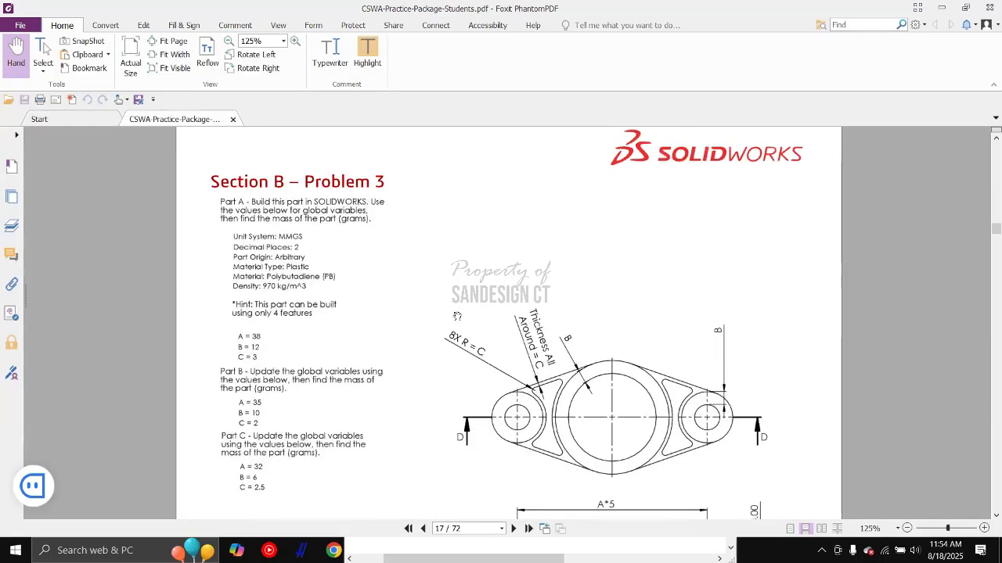
{"action": "scroll", "coordinate": [457, 316], "scroll_direction": "down", "scroll_amount": 10}
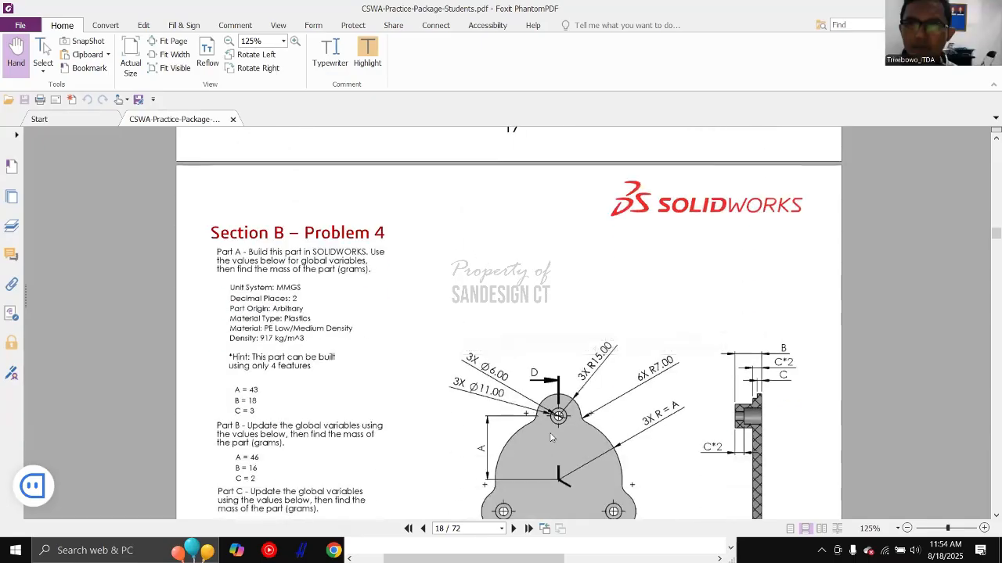